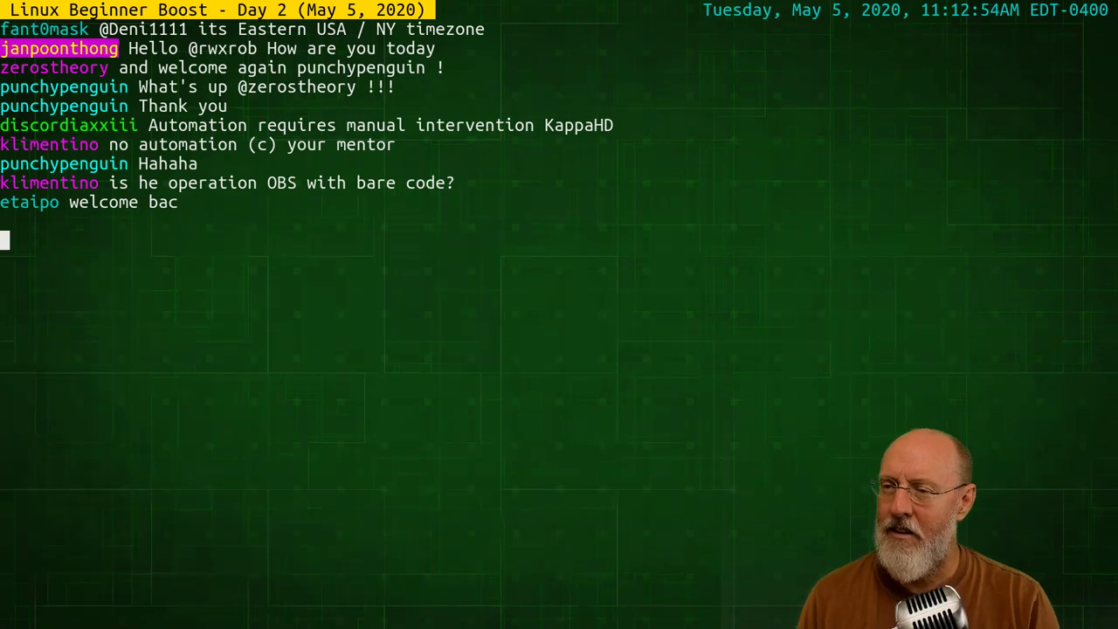
Clear the terminal and list the files in the scripts folder
{"action": "type", "text": "ls"}
{"action": "key", "text": "Return"}
{"action": "type", "text": "clear"}
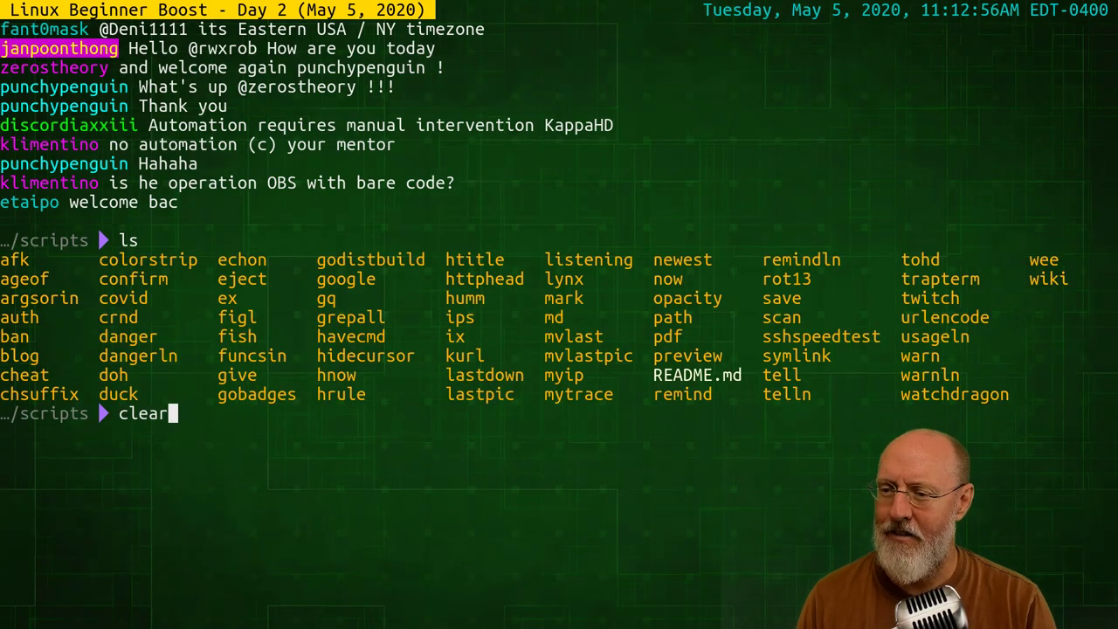
{"action": "key", "text": "Return"}
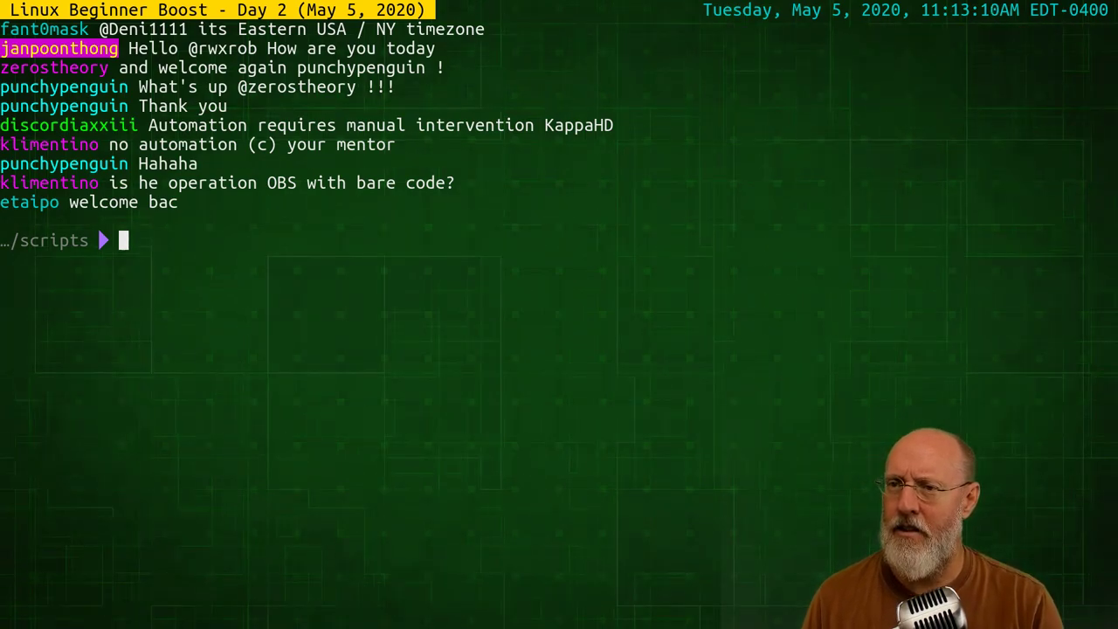
Commit and push with 'save fixed twitch start', then clear the git output
{"action": "type", "text": "save"}
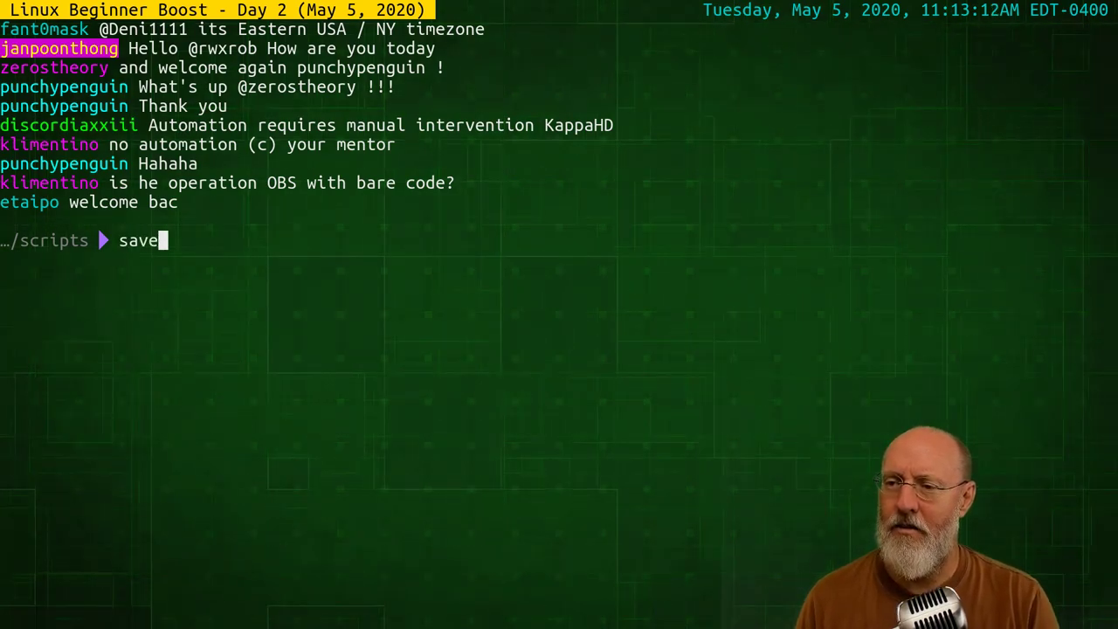
{"action": "type", "text": " fix"}
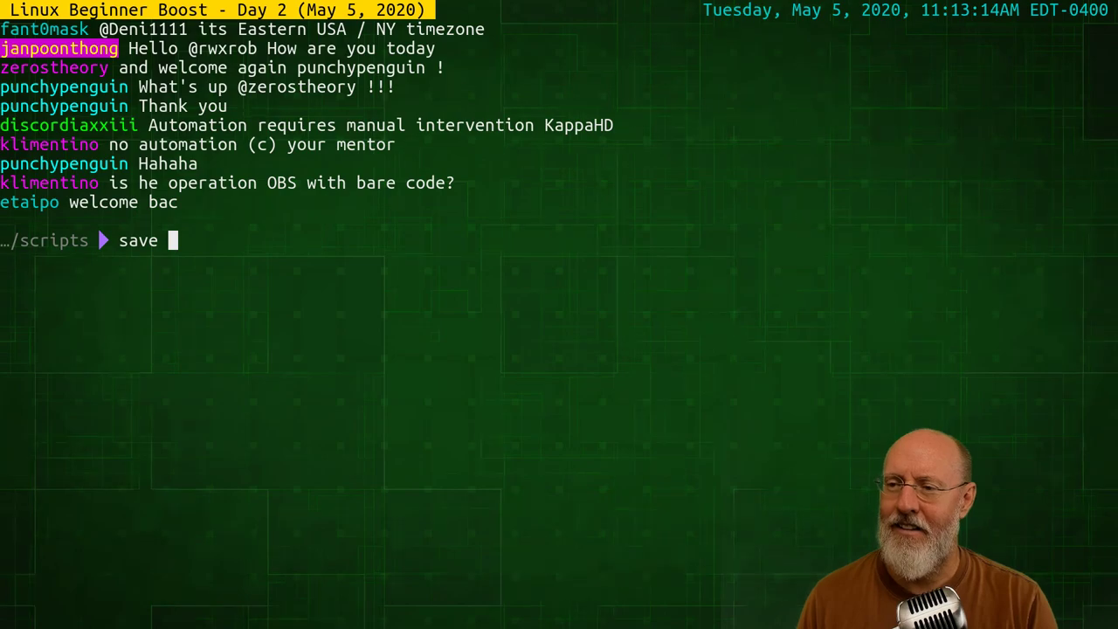
{"action": "type", "text": "ed "}
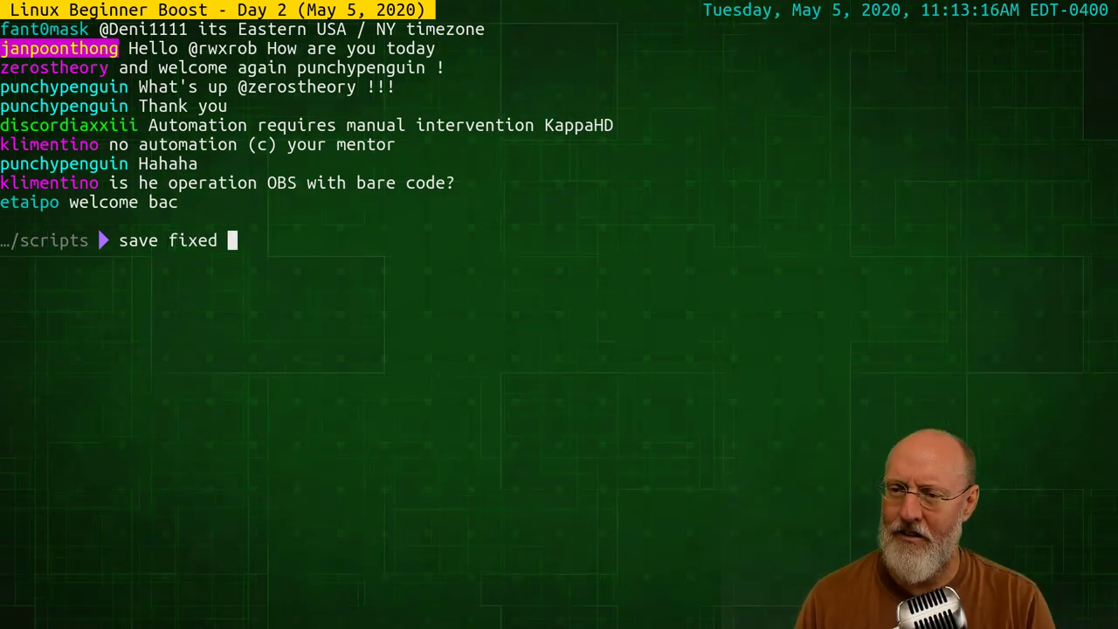
{"action": "type", "text": "twitch start"}
{"action": "key", "text": "Return"}
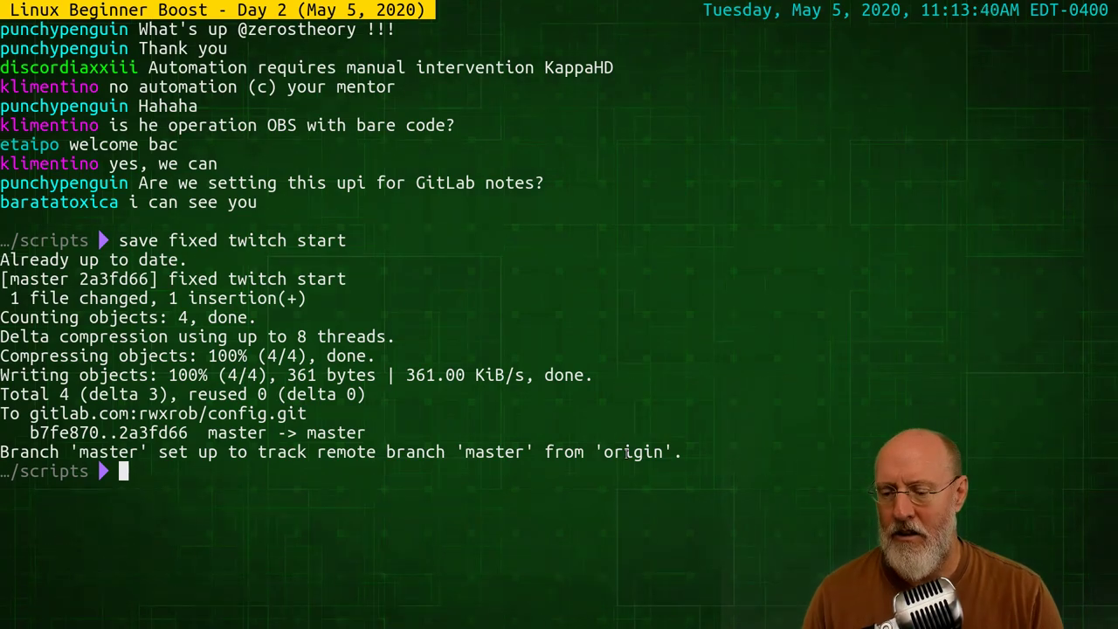
{"action": "type", "text": "clear"}
{"action": "key", "text": "Return"}
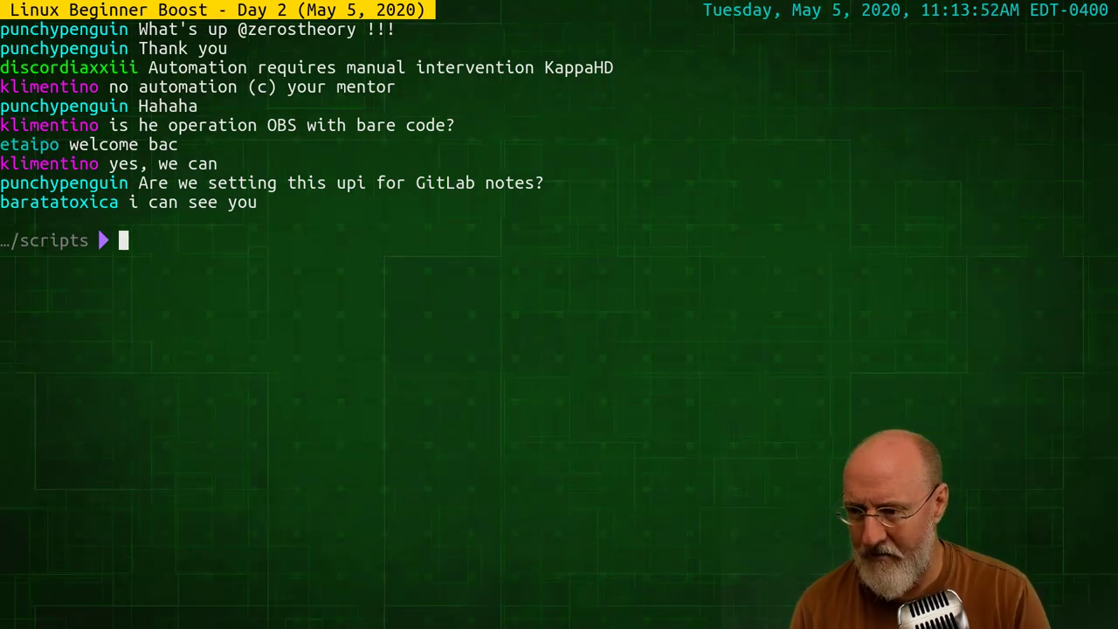
In Brave, swap the Twitch tab for a new tab loading rwx.gg/week1
{"action": "key", "text": "alt+Tab"}
{"action": "key", "text": "Tab"}
{"action": "key", "text": "Tab"}
{"action": "key", "text": "Tab"}
{"action": "key", "text": "Tab"}
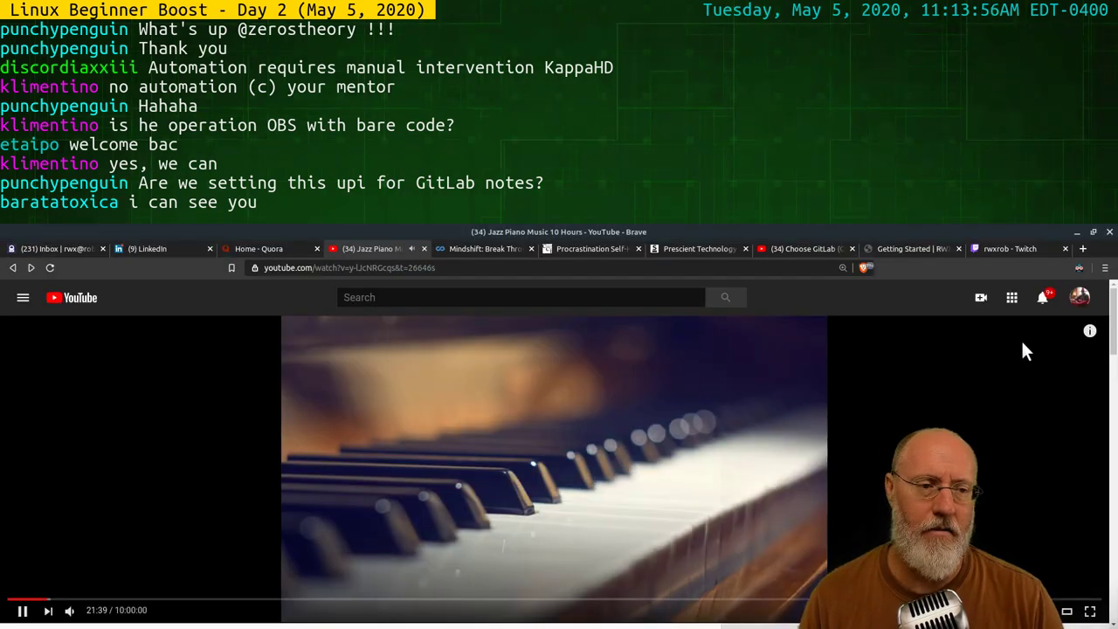
{"action": "left_click", "coordinate": [1083, 251]}
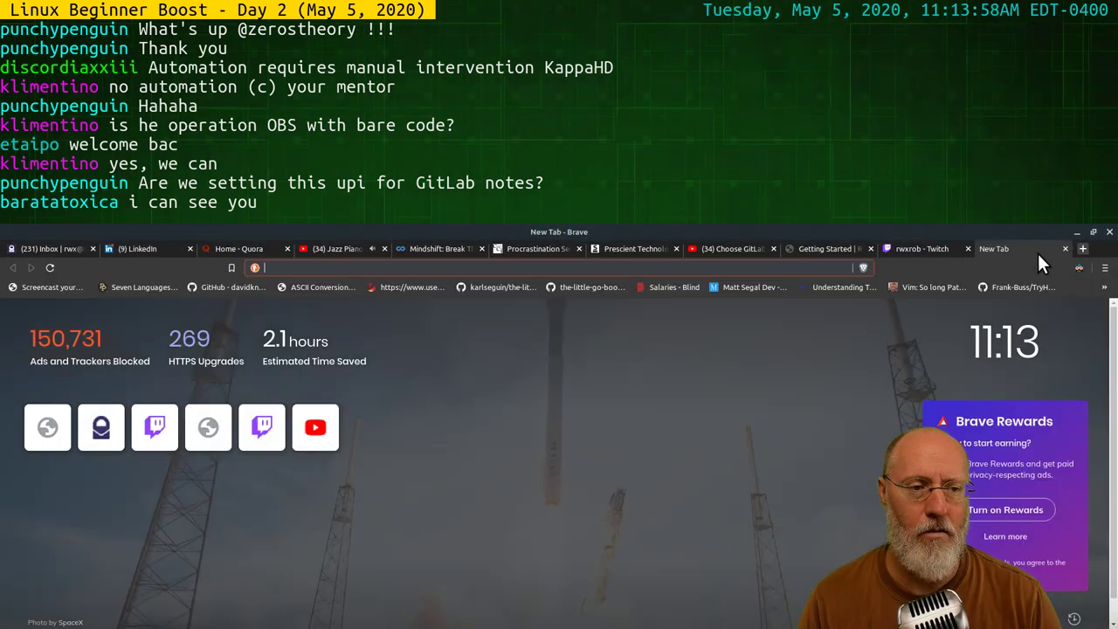
{"action": "left_click", "coordinate": [967, 249]}
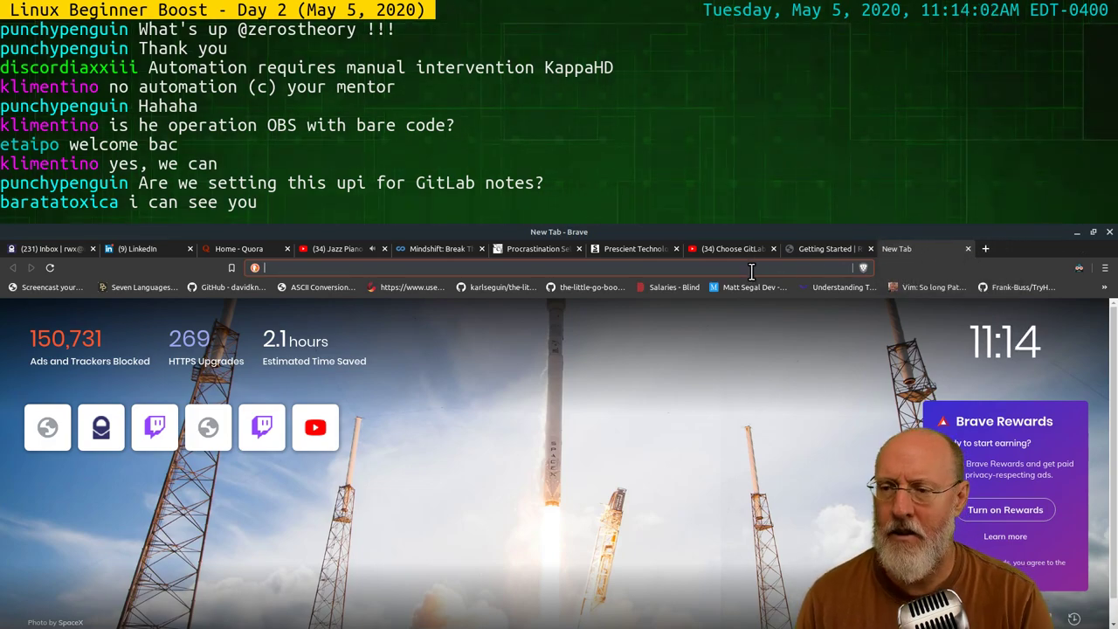
{"action": "type", "text": "rwxrob"}
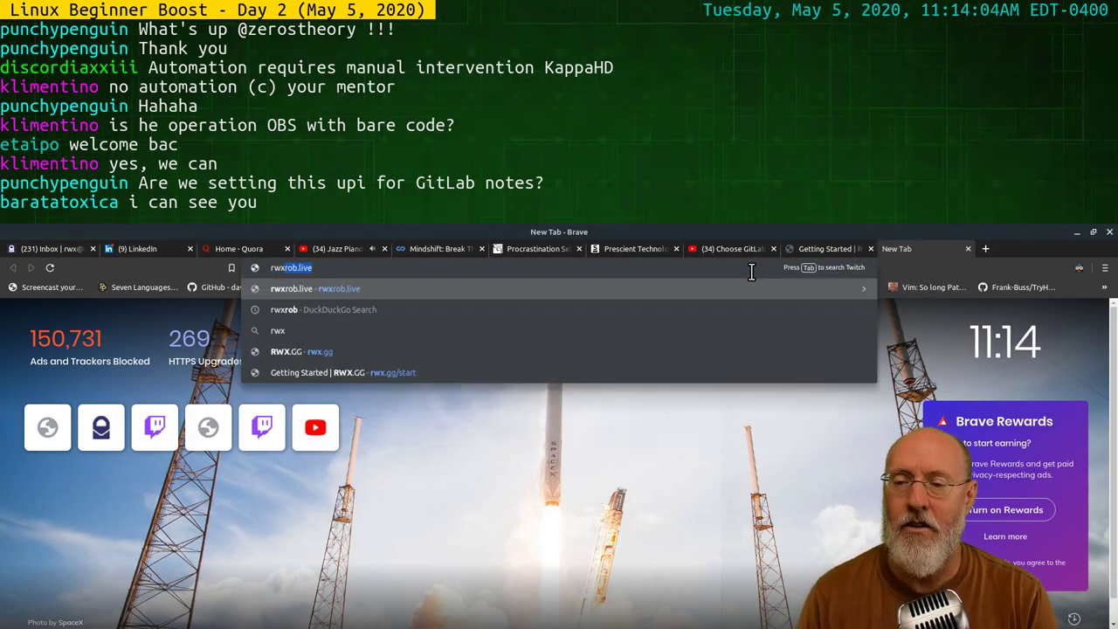
{"action": "type", "text": ".gg/"}
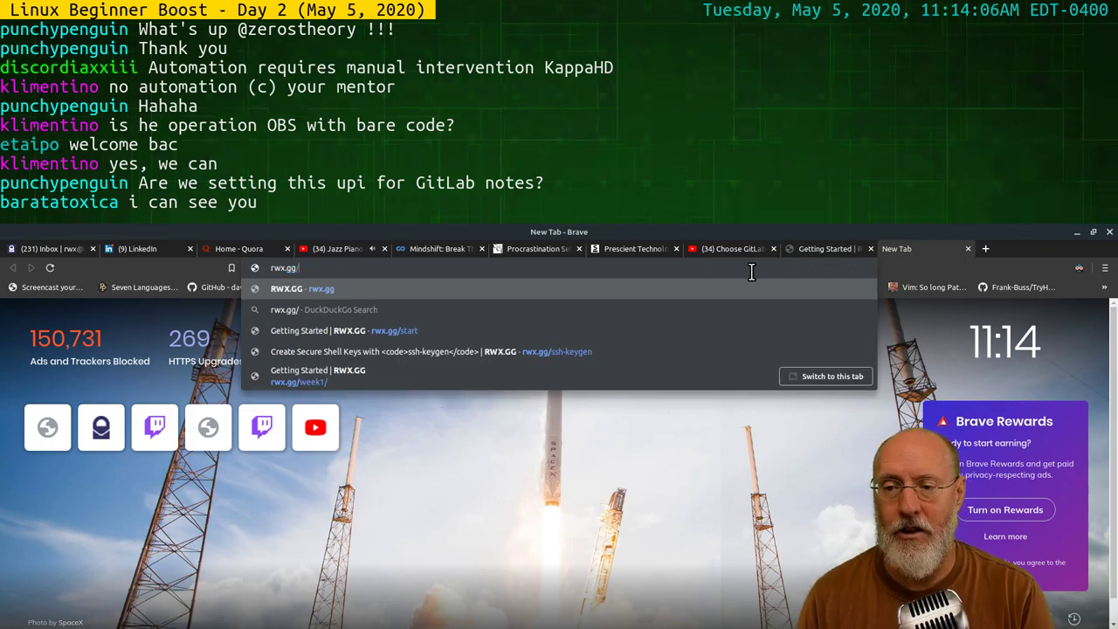
{"action": "type", "text": "week1"}
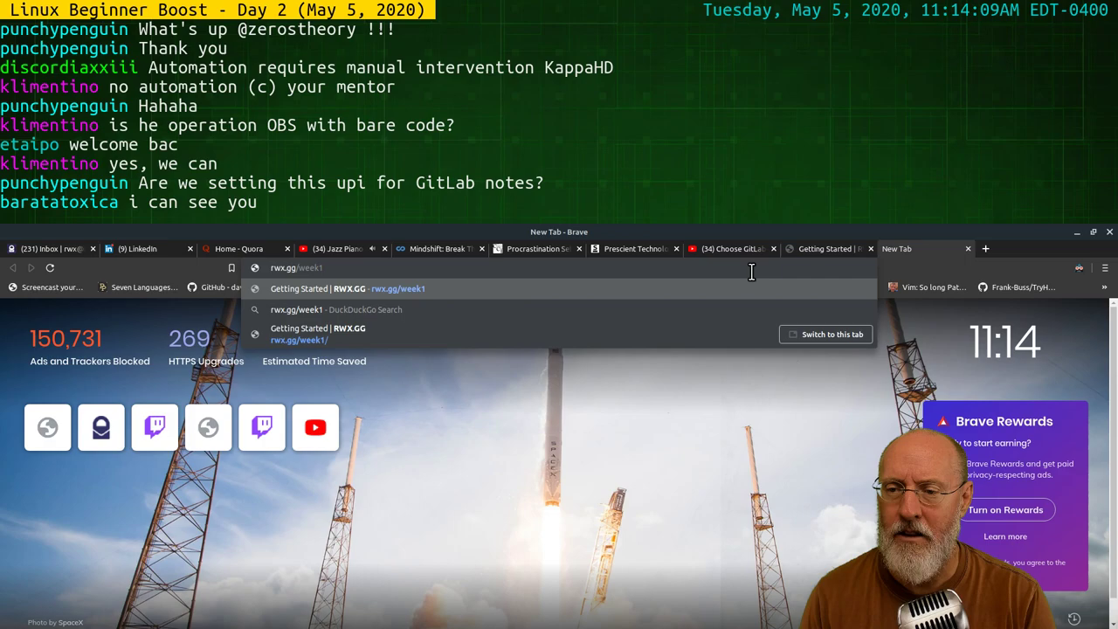
{"action": "key", "text": "Return"}
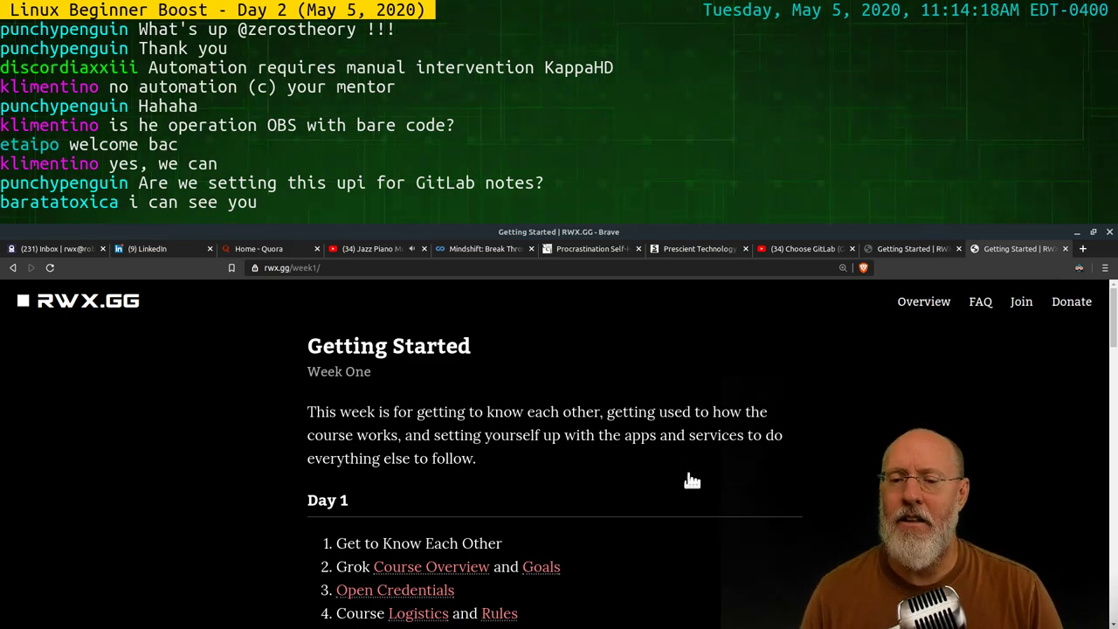
Scroll through the Week One daily tasks, then back up to the Day 1 list
{"action": "scroll", "coordinate": [663, 476], "scroll_direction": "down", "scroll_amount": 2}
{"action": "scroll", "coordinate": [673, 476], "scroll_direction": "down", "scroll_amount": 3}
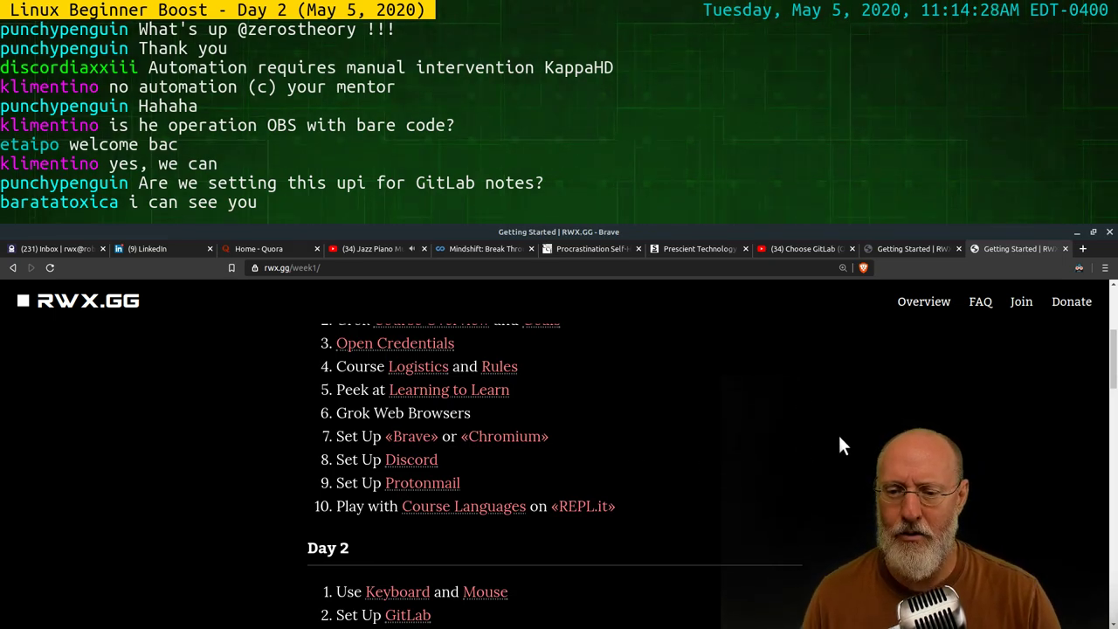
{"action": "scroll", "coordinate": [780, 479], "scroll_direction": "down", "scroll_amount": 3}
{"action": "scroll", "coordinate": [766, 467], "scroll_direction": "down", "scroll_amount": 2}
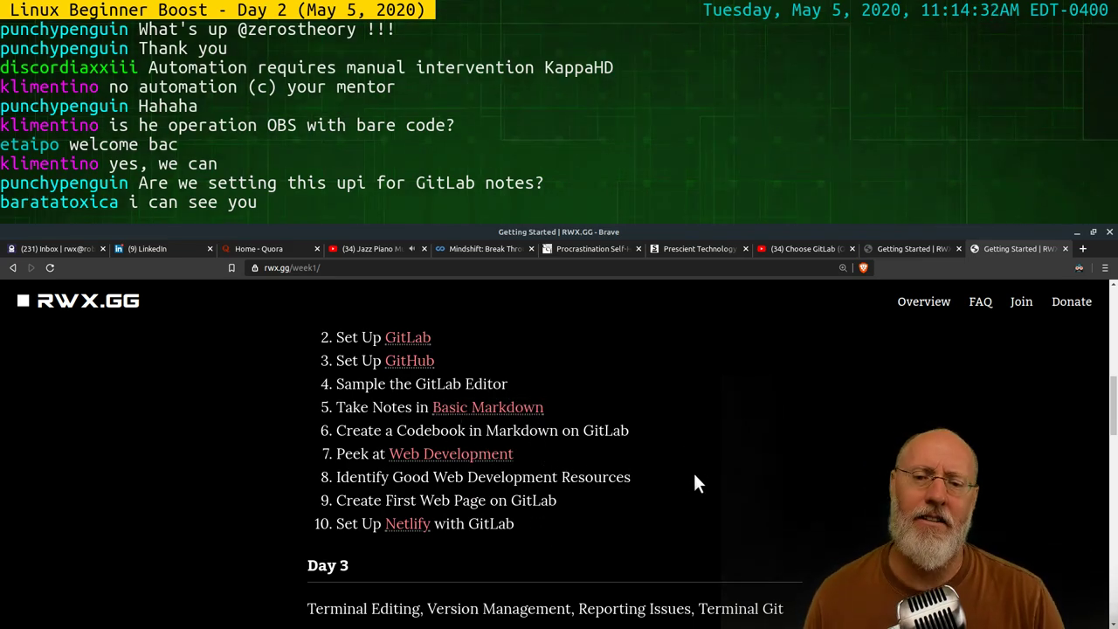
{"action": "scroll", "coordinate": [731, 466], "scroll_direction": "up", "scroll_amount": 1}
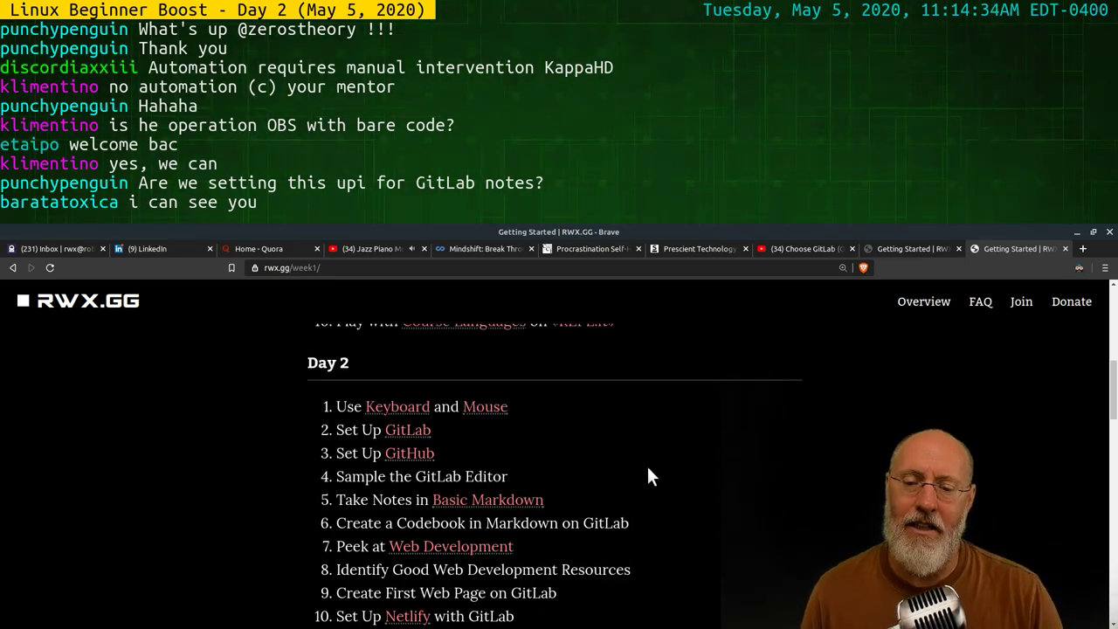
{"action": "scroll", "coordinate": [646, 472], "scroll_direction": "down", "scroll_amount": 2}
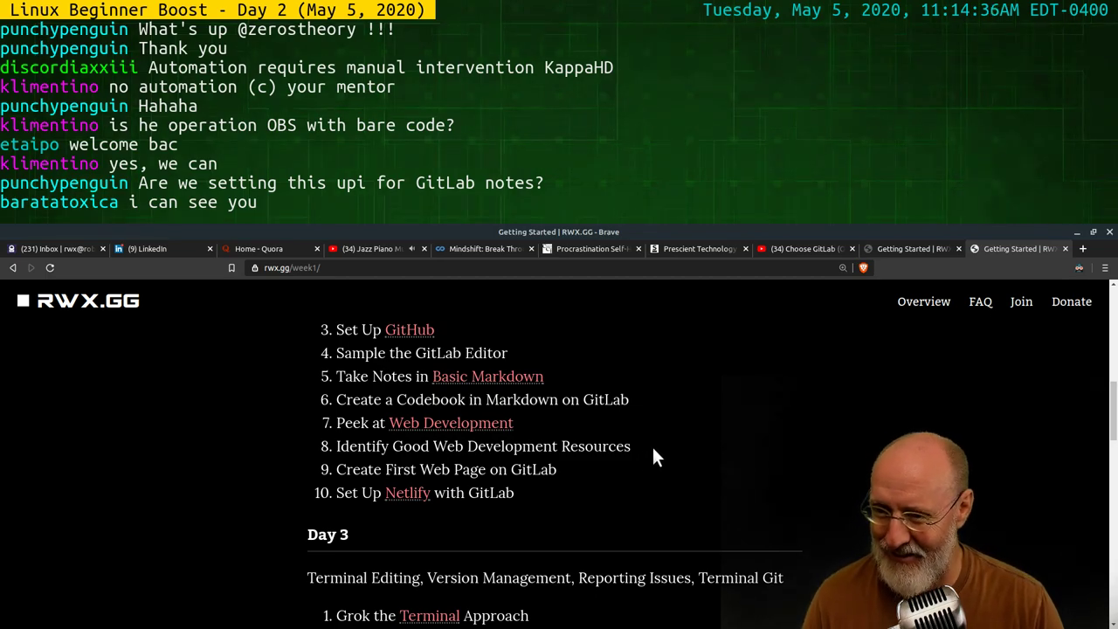
{"action": "scroll", "coordinate": [665, 442], "scroll_direction": "down", "scroll_amount": 3}
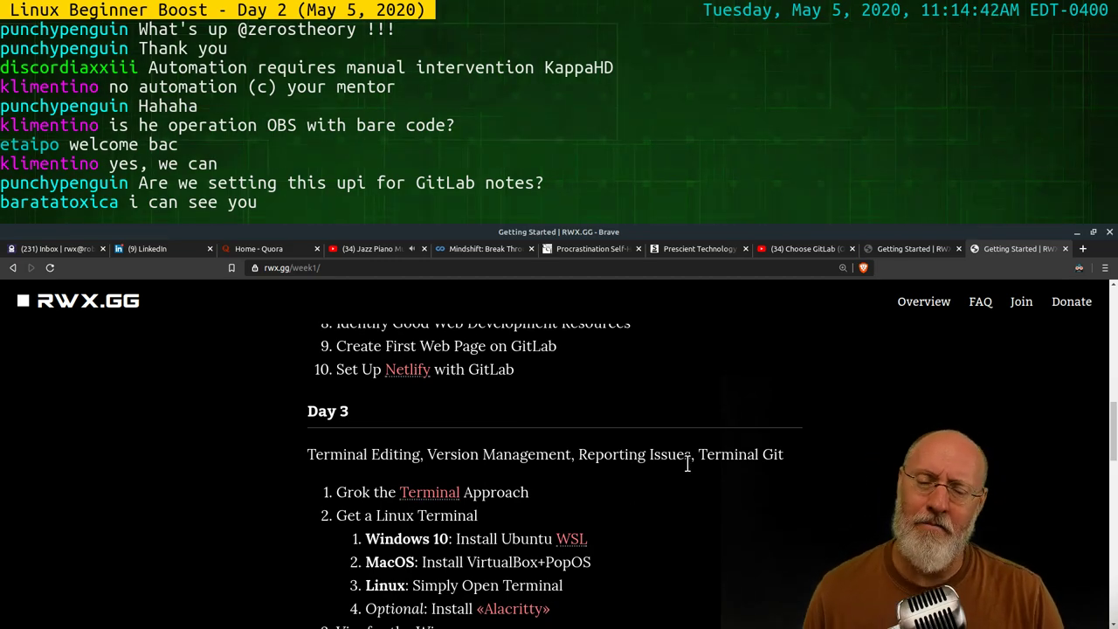
{"action": "scroll", "coordinate": [677, 450], "scroll_direction": "up", "scroll_amount": 5}
{"action": "scroll", "coordinate": [675, 448], "scroll_direction": "up", "scroll_amount": 3}
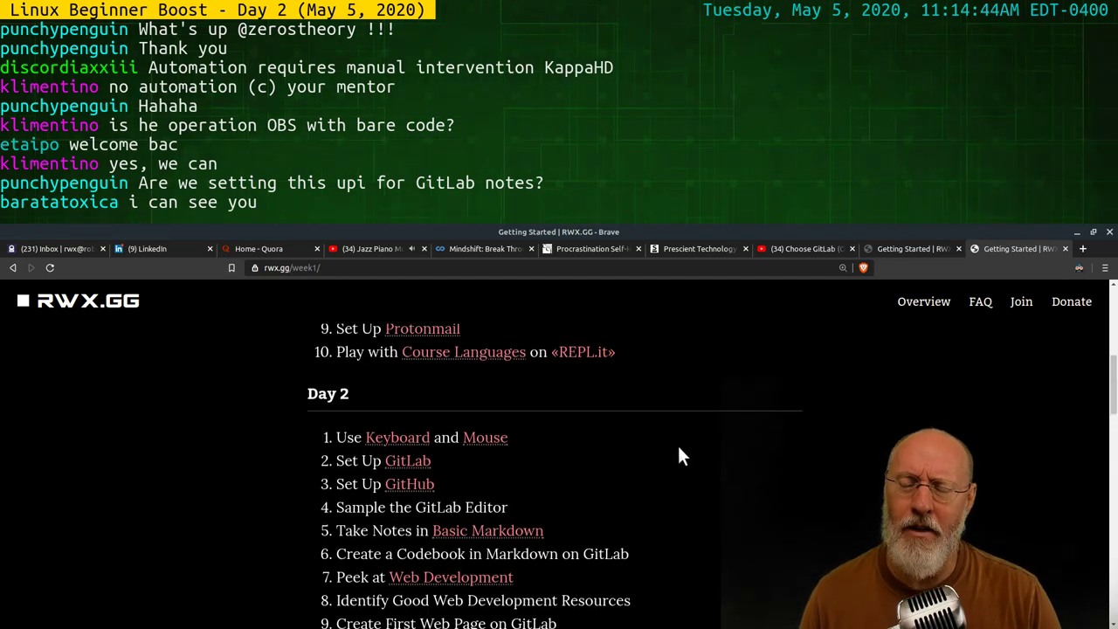
{"action": "scroll", "coordinate": [677, 445], "scroll_direction": "up", "scroll_amount": 5}
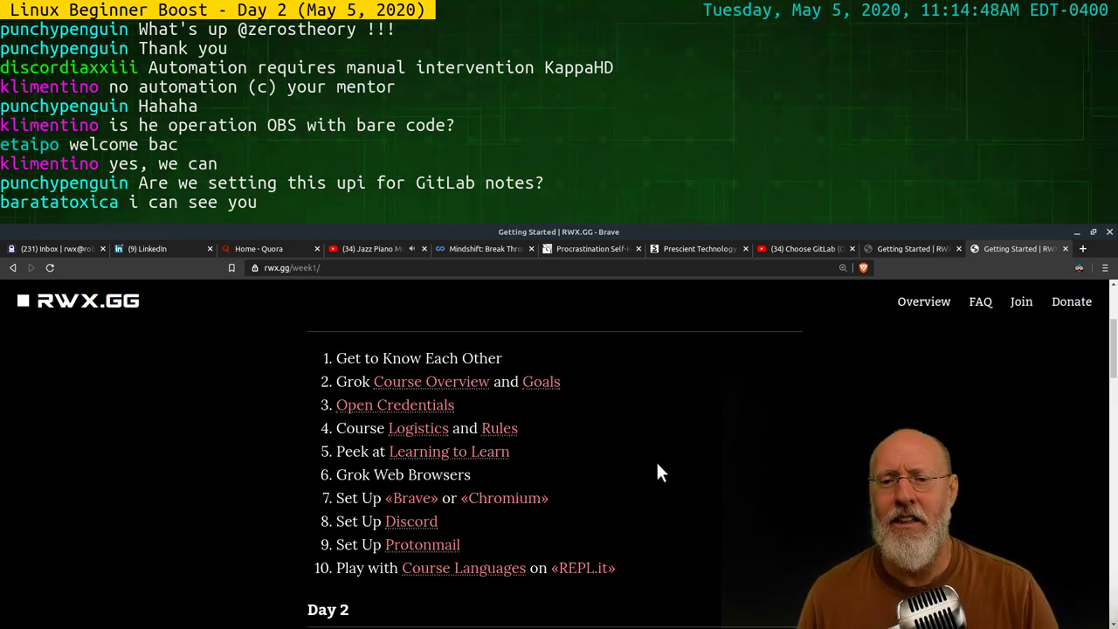
{"action": "scroll", "coordinate": [629, 463], "scroll_direction": "down", "scroll_amount": 6}
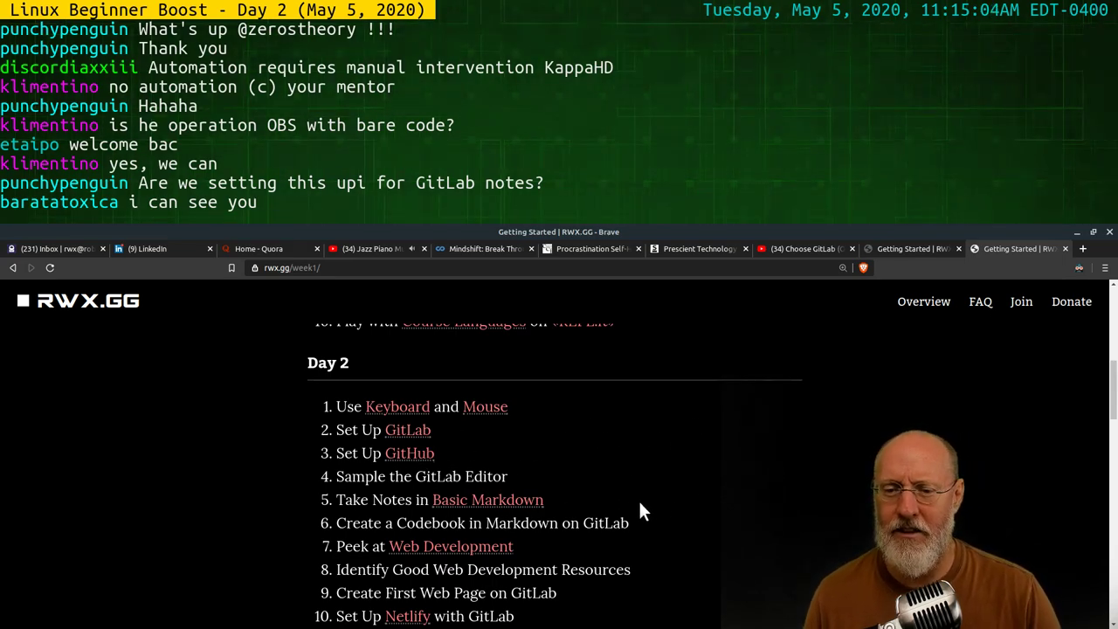
{"action": "scroll", "coordinate": [636, 511], "scroll_direction": "down", "scroll_amount": 3}
{"action": "scroll", "coordinate": [636, 511], "scroll_direction": "down", "scroll_amount": 4}
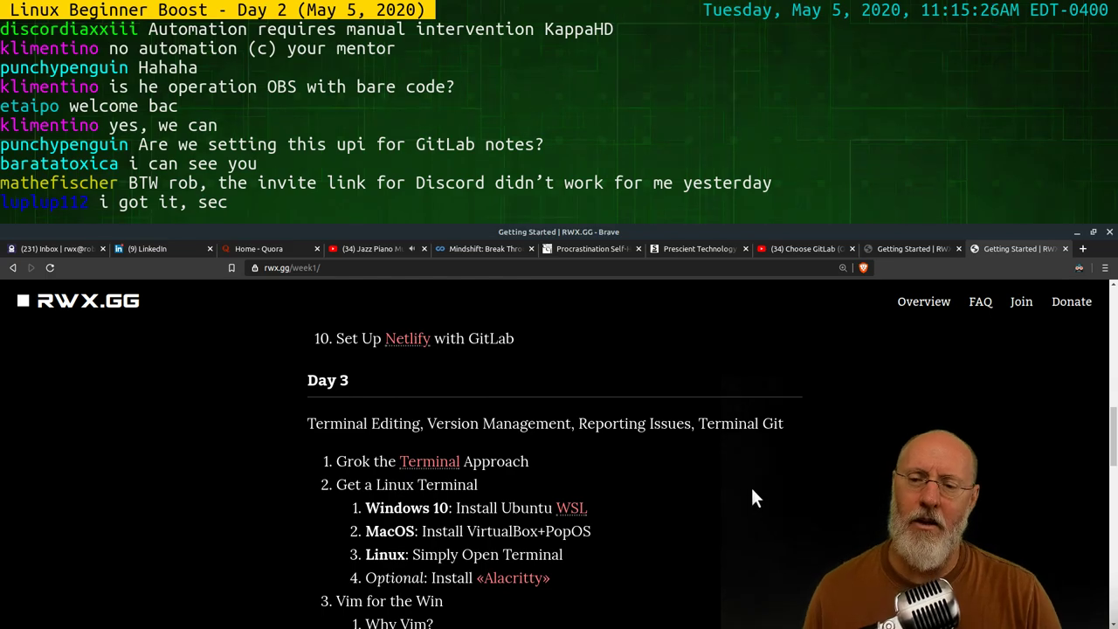
{"action": "scroll", "coordinate": [742, 507], "scroll_direction": "up", "scroll_amount": 3}
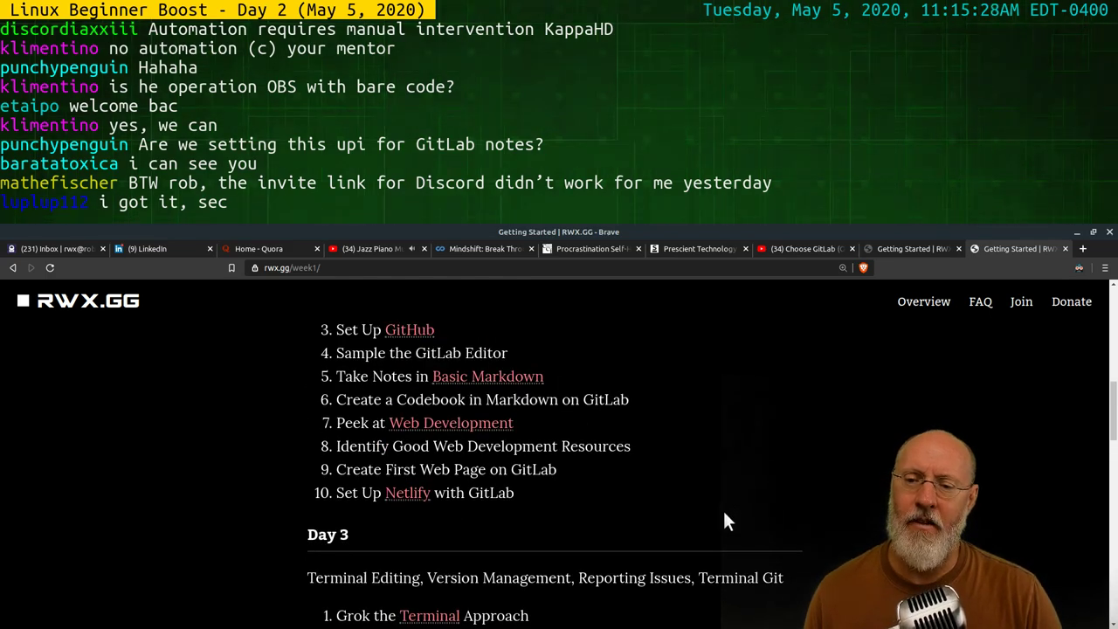
{"action": "scroll", "coordinate": [724, 516], "scroll_direction": "up", "scroll_amount": 5}
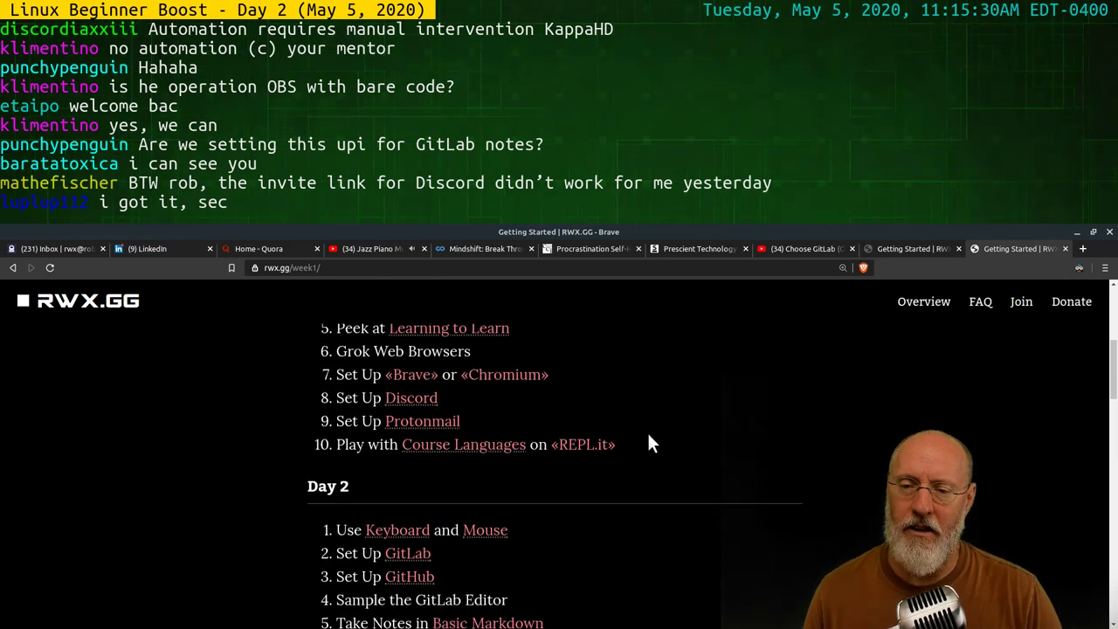
{"action": "scroll", "coordinate": [647, 444], "scroll_direction": "up", "scroll_amount": 2}
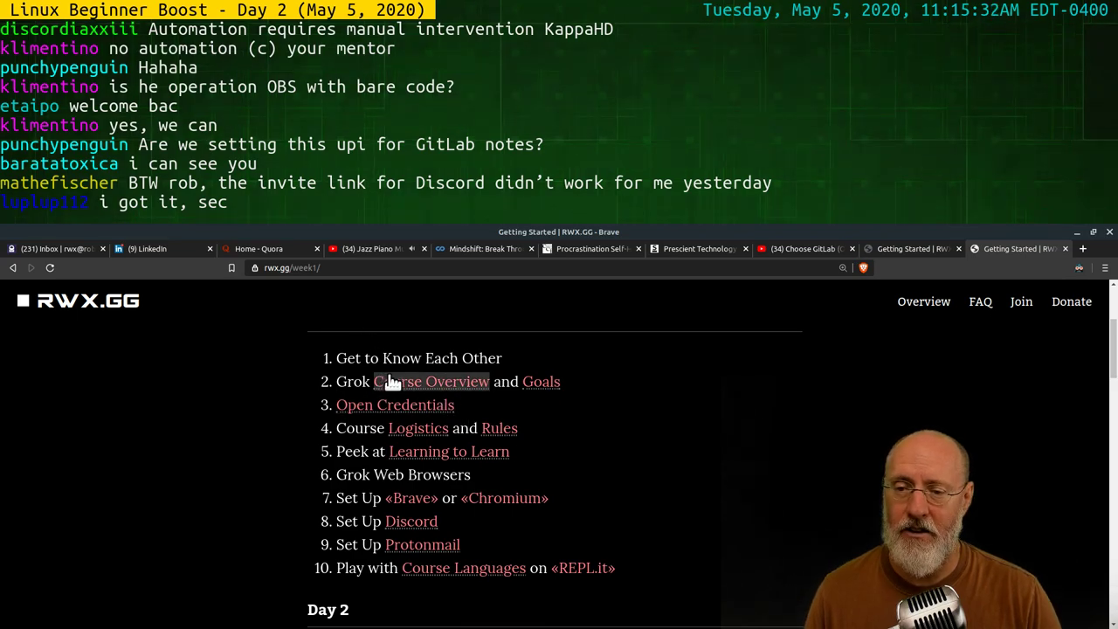
Look at Course Languages, return to Week One, then open the header's Join page
{"action": "left_click", "coordinate": [463, 569]}
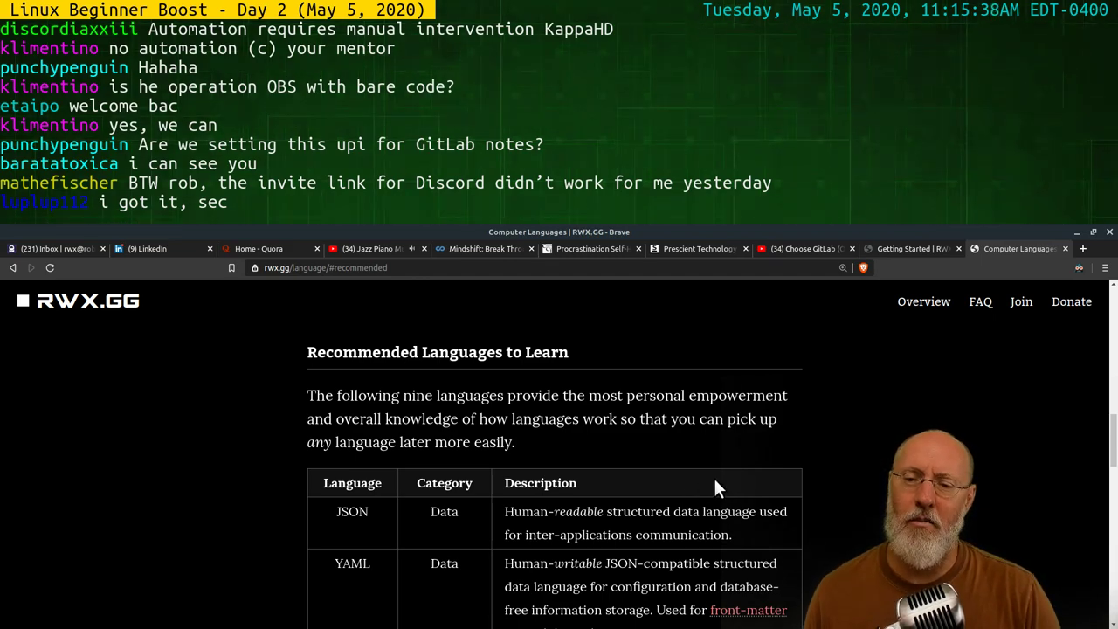
{"action": "left_click", "coordinate": [13, 268]}
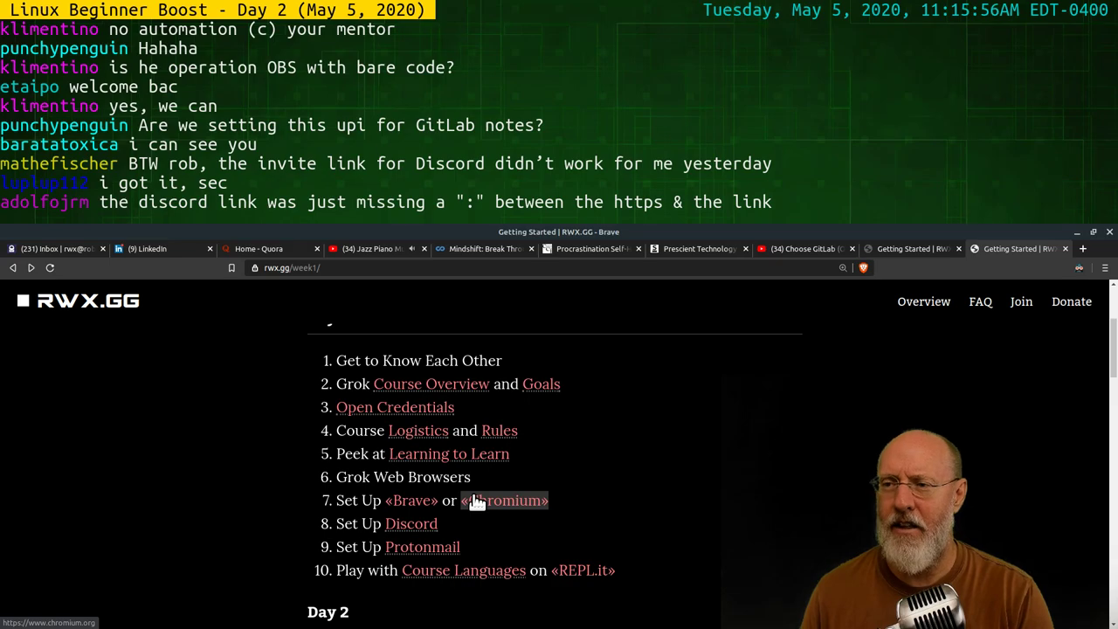
{"action": "left_click", "coordinate": [1019, 302]}
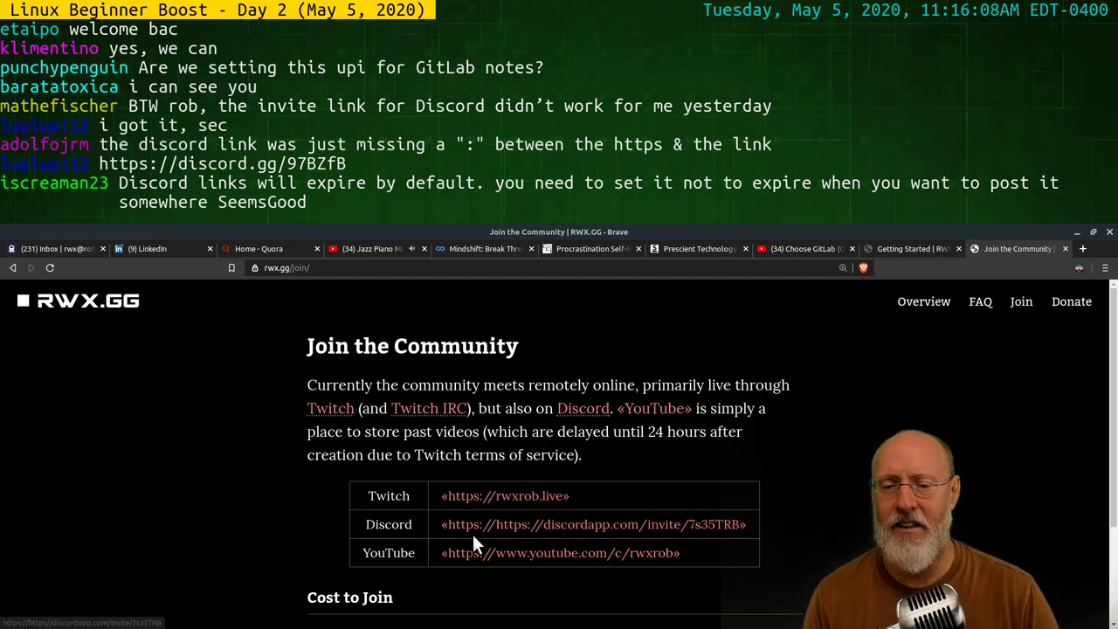
Back in Alacritty, list and clear the scripts folder, then exit that shell
{"action": "key", "text": "alt+Tab"}
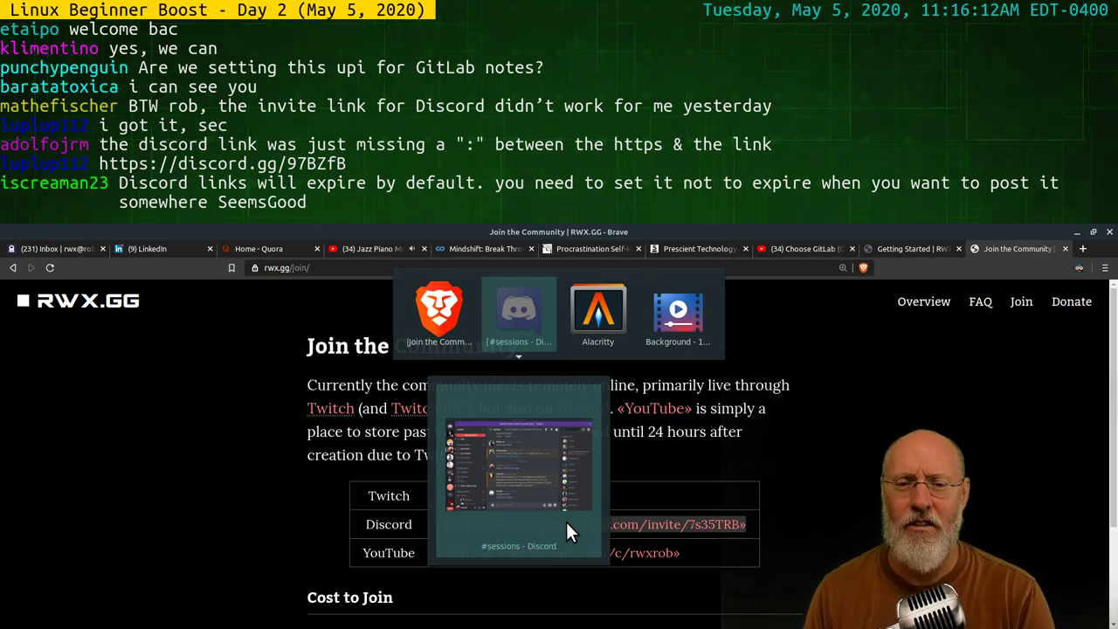
{"action": "key", "text": "alt+Tab"}
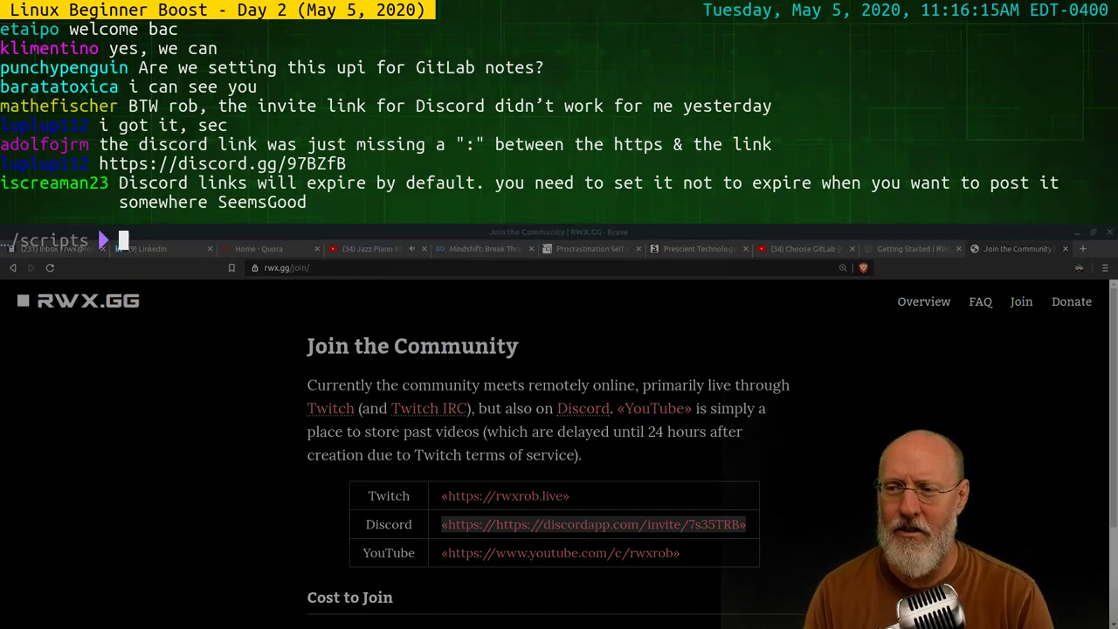
{"action": "type", "text": "ls"}
{"action": "key", "text": "Return"}
{"action": "type", "text": "vi"}
{"action": "key", "text": "BackSpace"}
{"action": "key", "text": "BackSpace"}
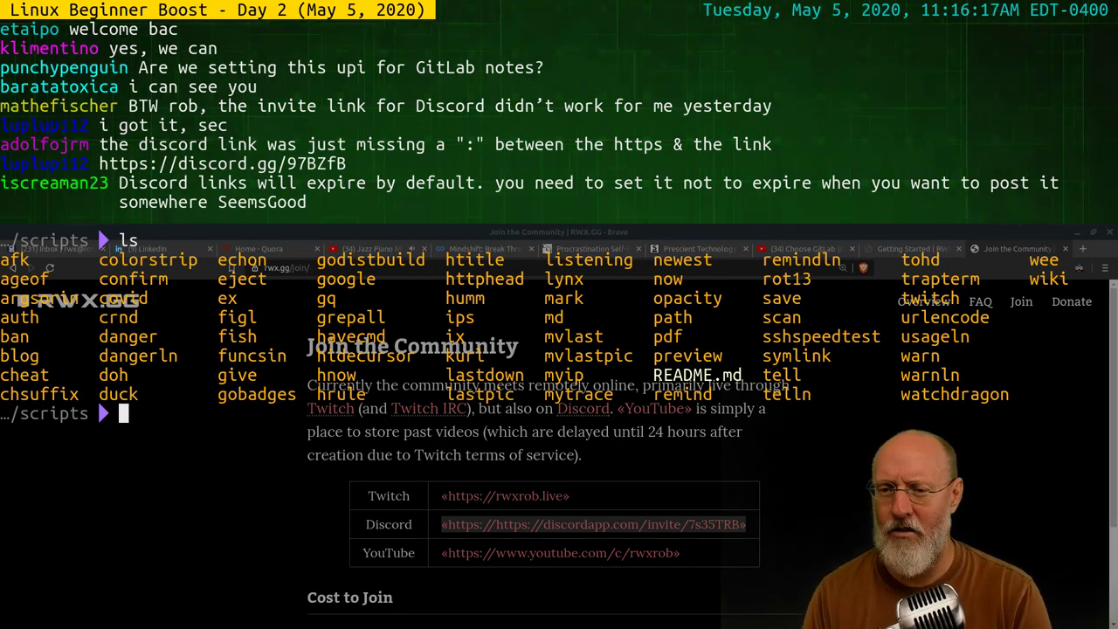
{"action": "type", "text": "clear"}
{"action": "key", "text": "Return"}
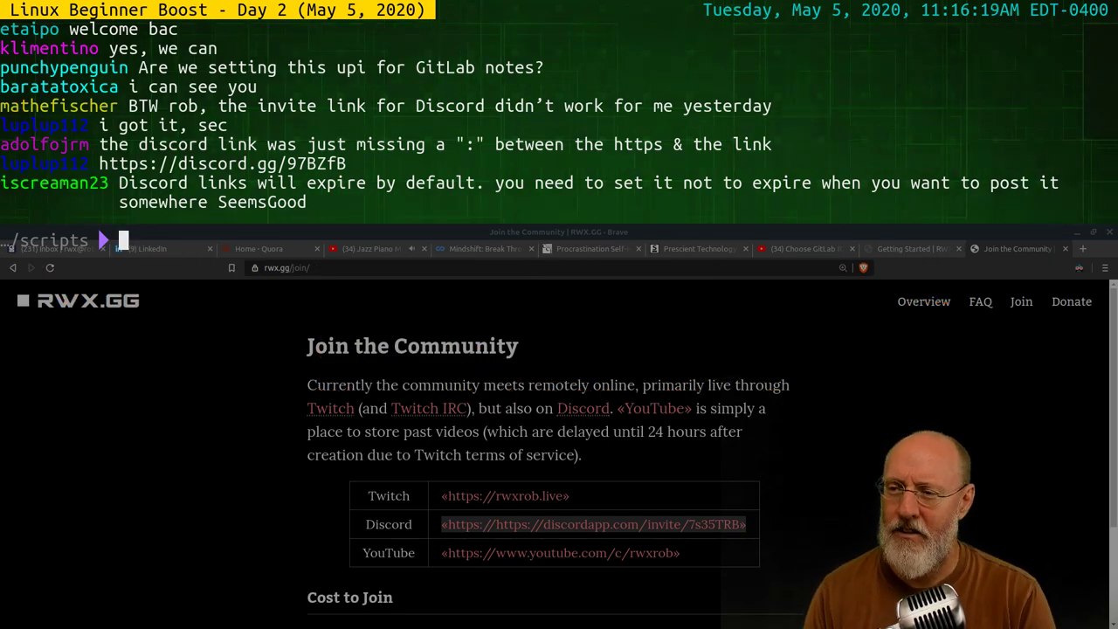
{"action": "type", "text": "exit"}
{"action": "key", "text": "Return"}
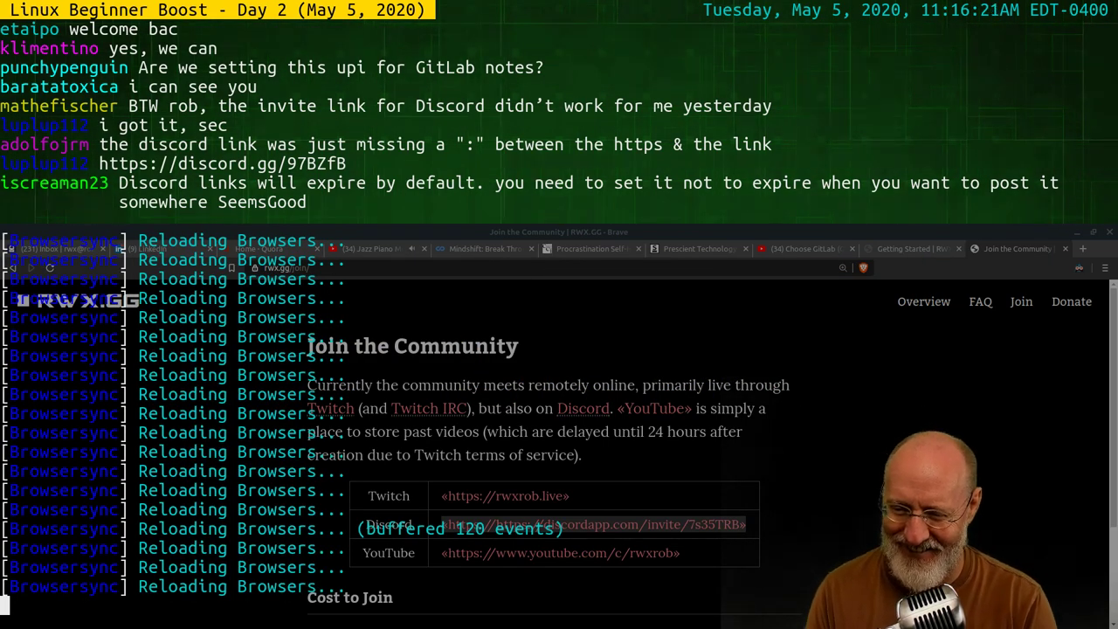
Stop Browsersync with Ctrl+C and enter a vi command for assets/template.html
{"action": "key", "text": "ctrl+c"}
{"action": "type", "text": "vi "}
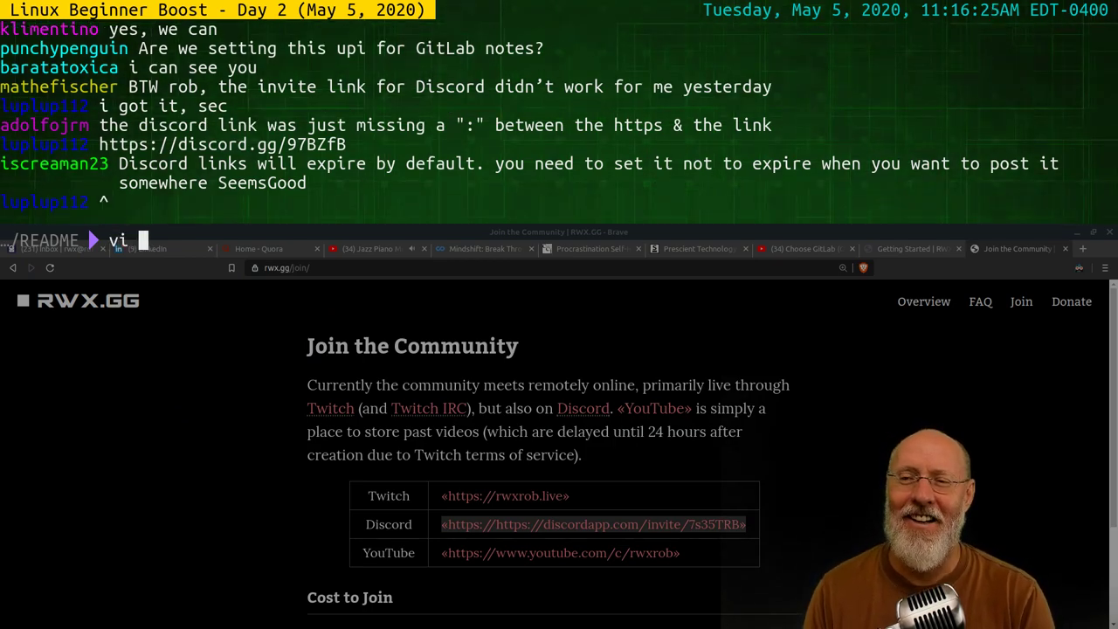
{"action": "type", "text": "test"}
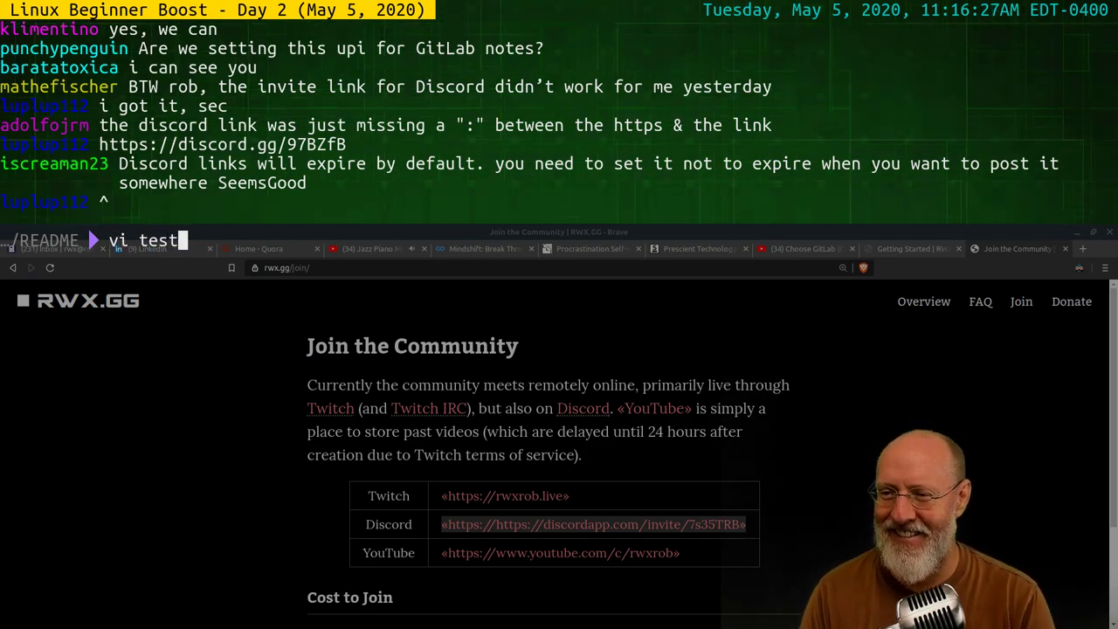
{"action": "key", "text": "BackSpace"}
{"action": "key", "text": "BackSpace"}
{"action": "key", "text": "BackSpace"}
{"action": "type", "text": "emp"}
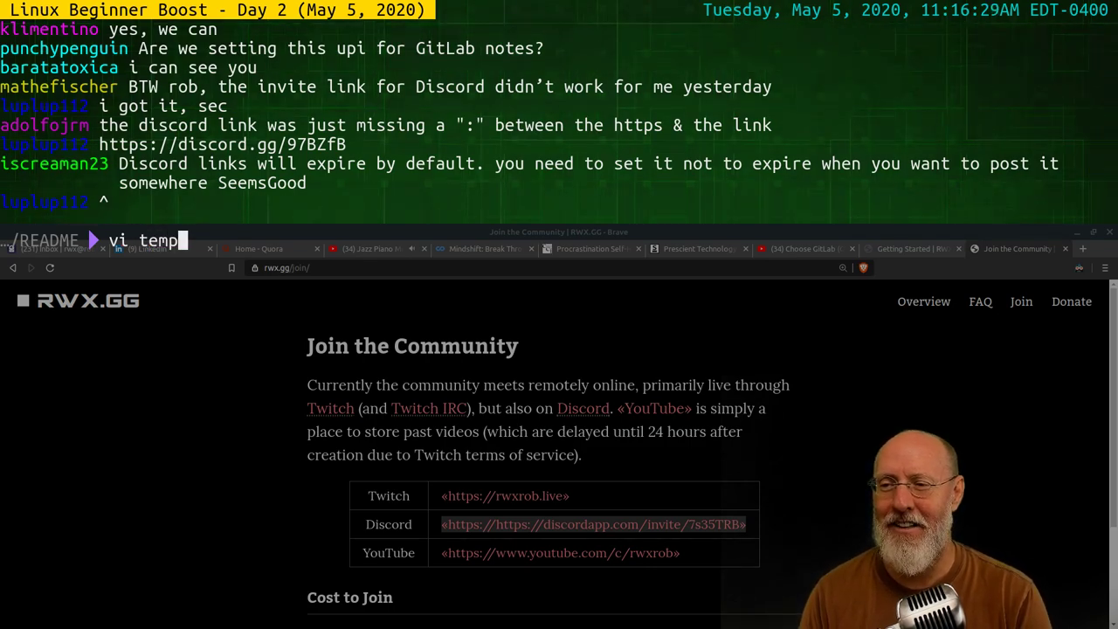
{"action": "key", "text": "BackSpace"}
{"action": "key", "text": "BackSpace"}
{"action": "key", "text": "BackSpace"}
{"action": "key", "text": "BackSpace"}
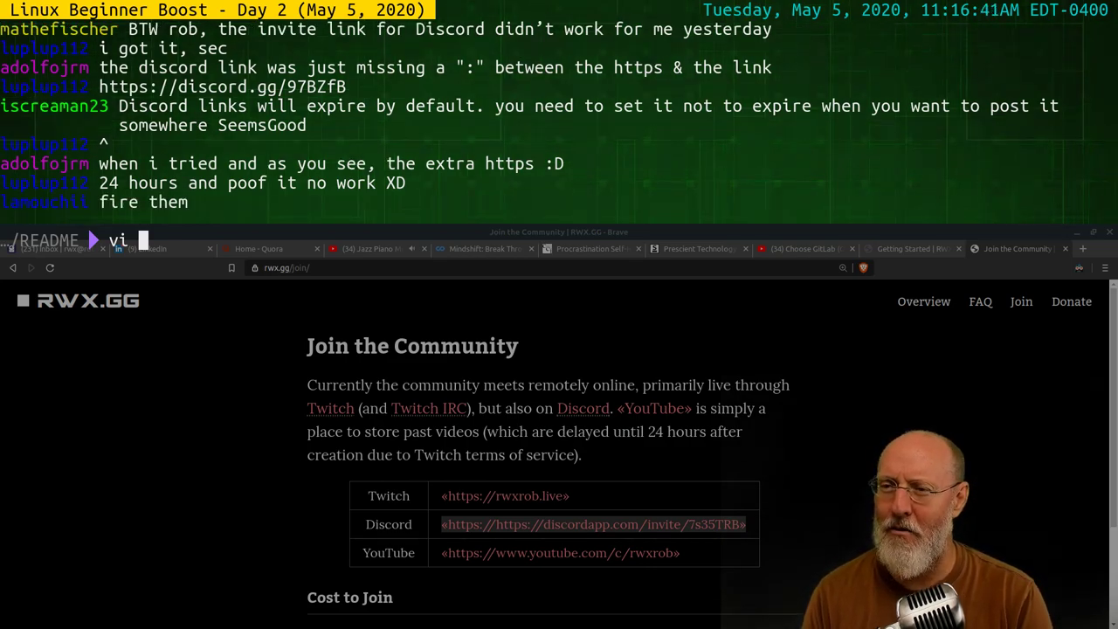
{"action": "key", "text": "BackSpace"}
{"action": "key", "text": "BackSpace"}
{"action": "key", "text": "BackSpace"}
{"action": "type", "text": "vi "}
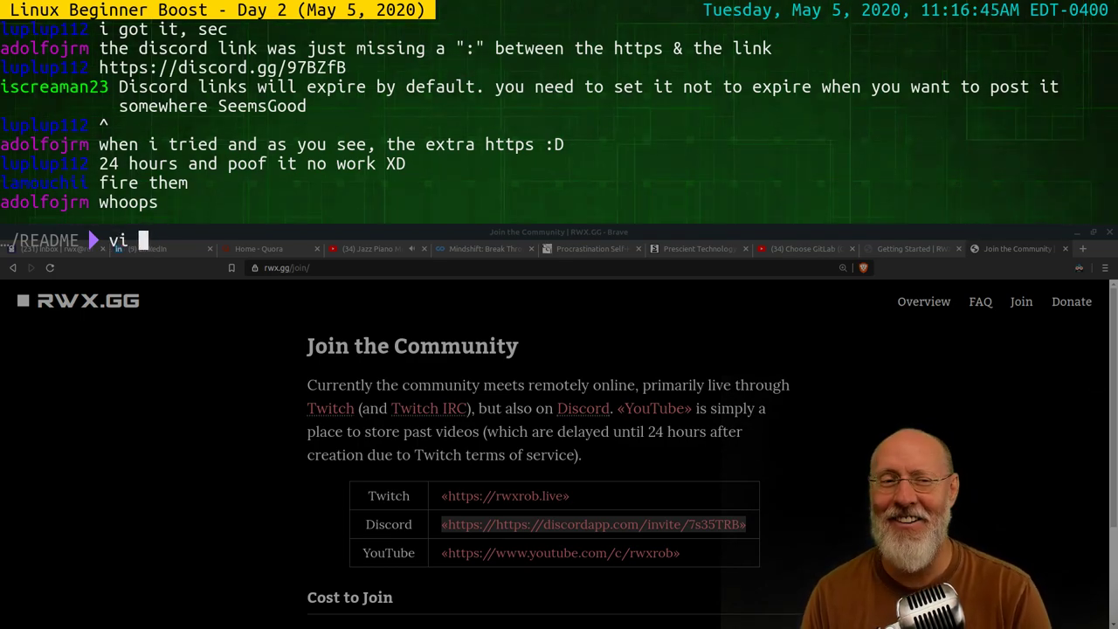
{"action": "type", "text": "s"}
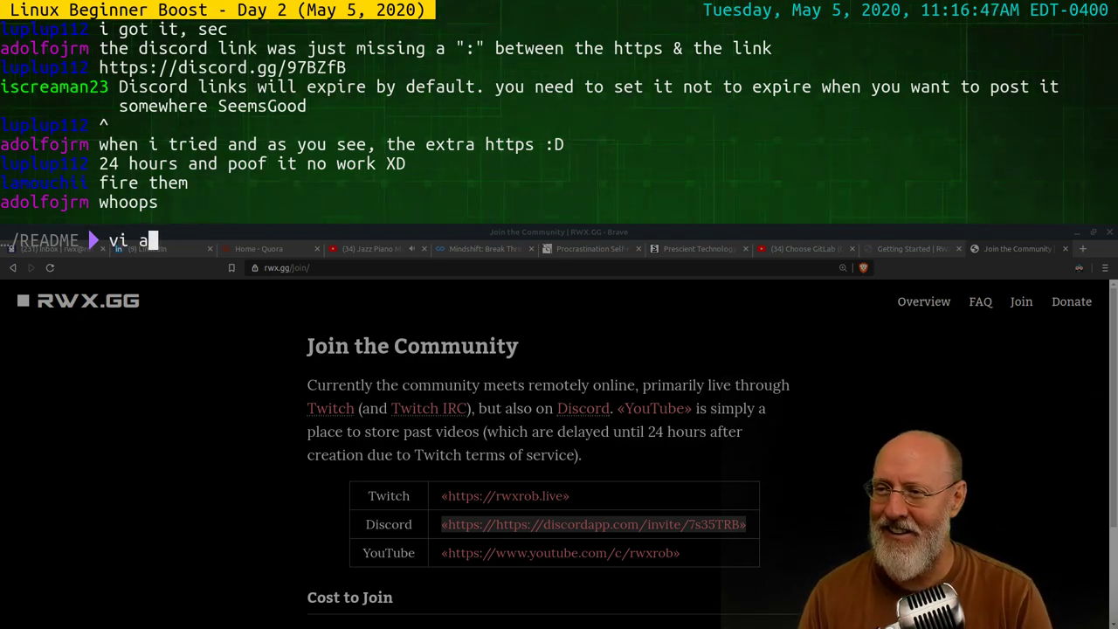
{"action": "type", "text": "ssets/"}
{"action": "key", "text": "Tab"}
{"action": "key", "text": "Tab"}
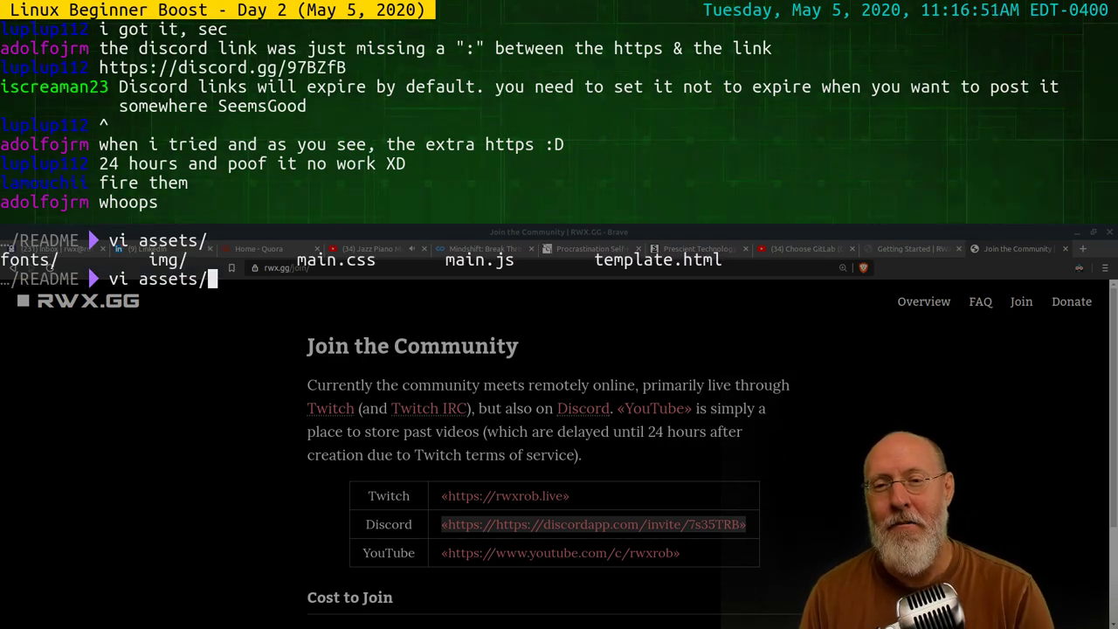
{"action": "type", "text": "tempa"}
{"action": "key", "text": "BackSpace"}
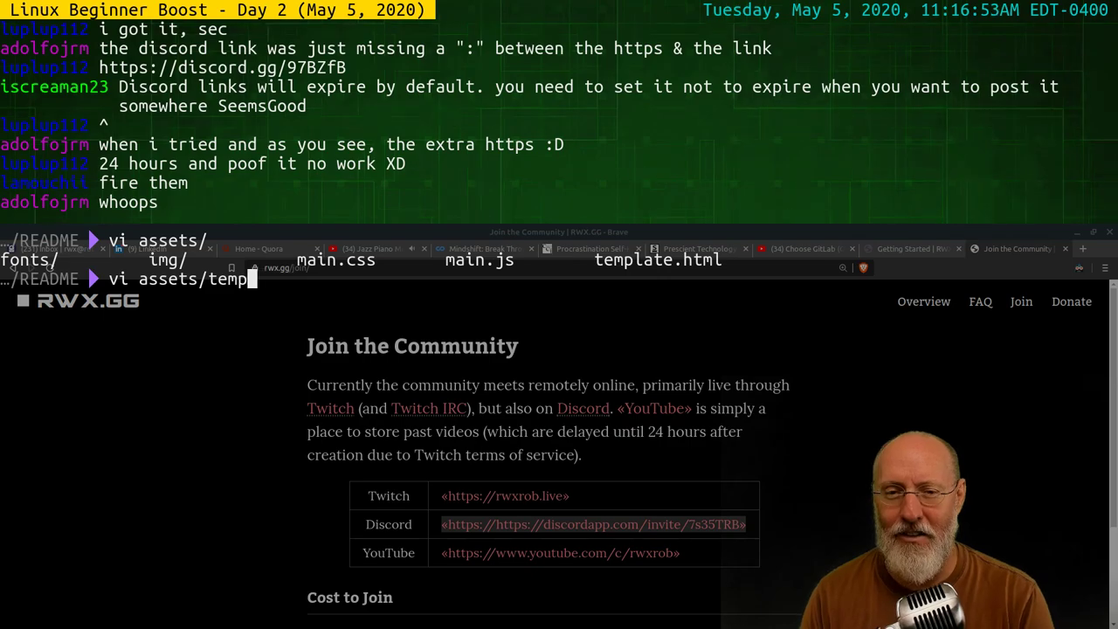
{"action": "key", "text": "Tab"}
Open assets/template.html in vim, briefly cycle windows, and return to the terminal
{"action": "key", "text": "Return"}
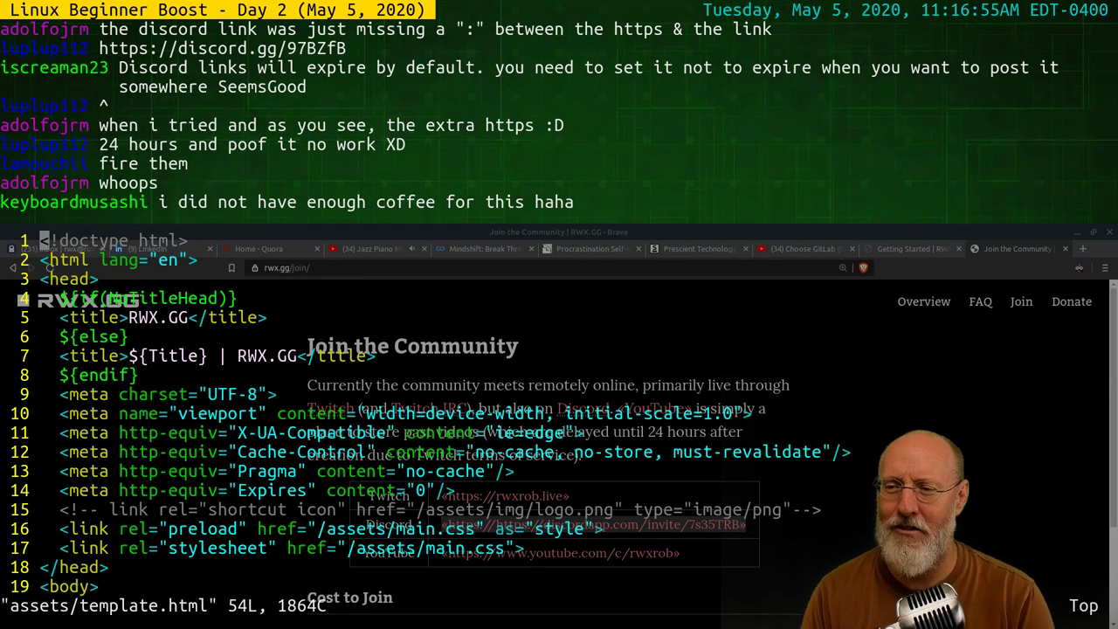
{"action": "key", "text": "j"}
{"action": "key", "text": "j"}
{"action": "key", "text": "j"}
{"action": "key", "text": "j"}
{"action": "key", "text": "j"}
{"action": "key", "text": "j"}
{"action": "key", "text": "j"}
{"action": "key", "text": "j"}
{"action": "key", "text": "j"}
{"action": "key", "text": "alt+Tab"}
{"action": "key", "text": "alt+Tab"}
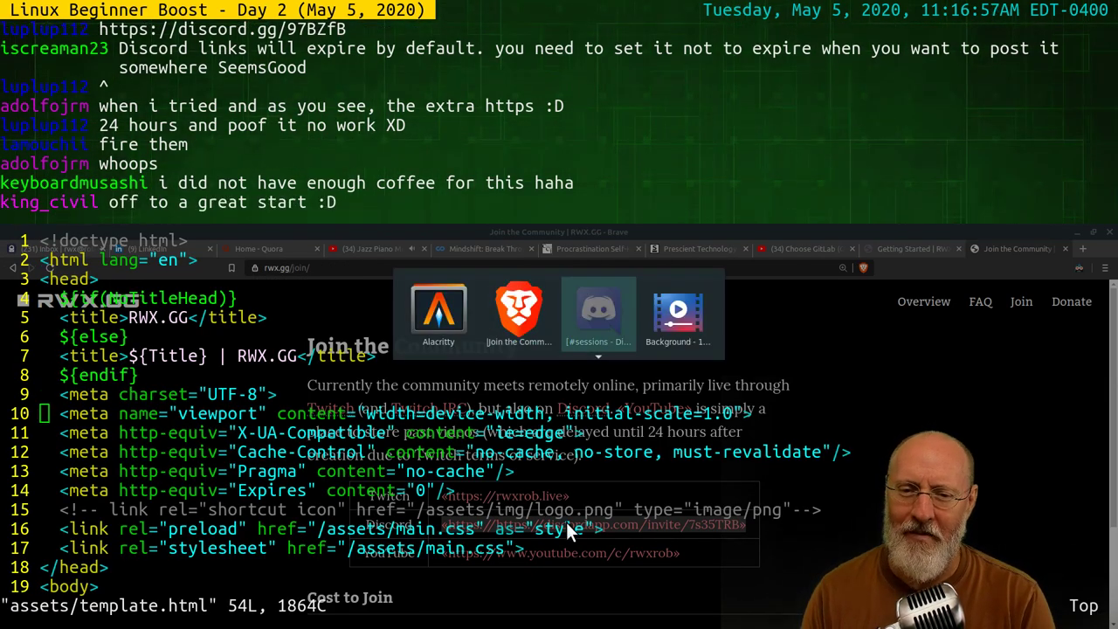
{"action": "key", "text": "alt+Tab"}
{"action": "key", "text": "alt+Tab"}
{"action": "key", "text": "alt+Tab"}
{"action": "key", "text": "alt+Tab"}
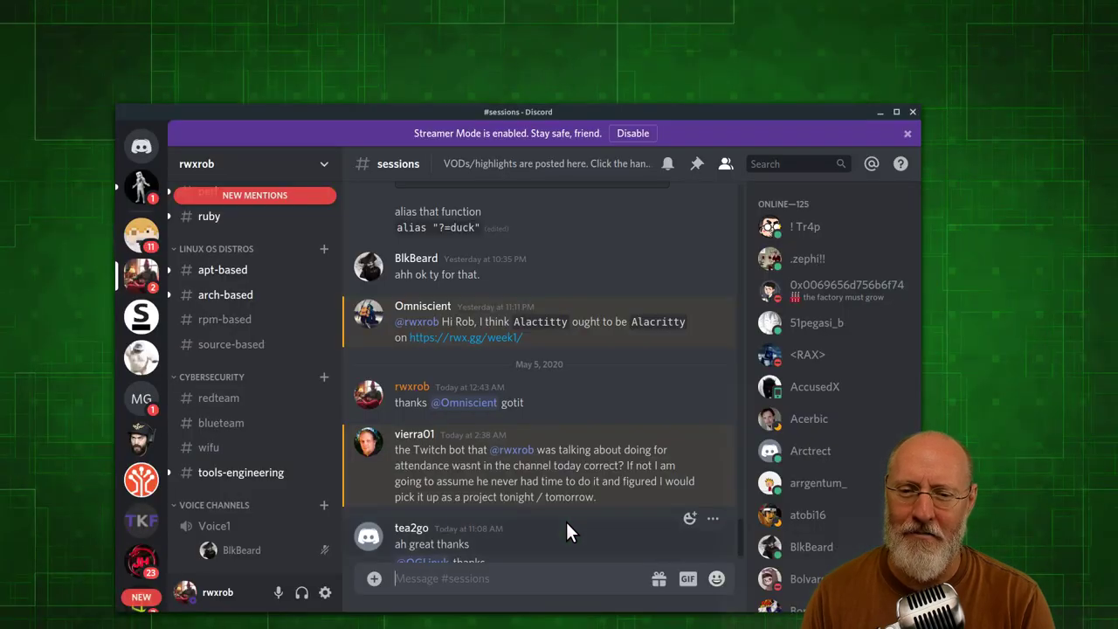
{"action": "key", "text": "alt+Tab"}
{"action": "key", "text": "alt+Tab"}
{"action": "key", "text": "alt+Tab"}
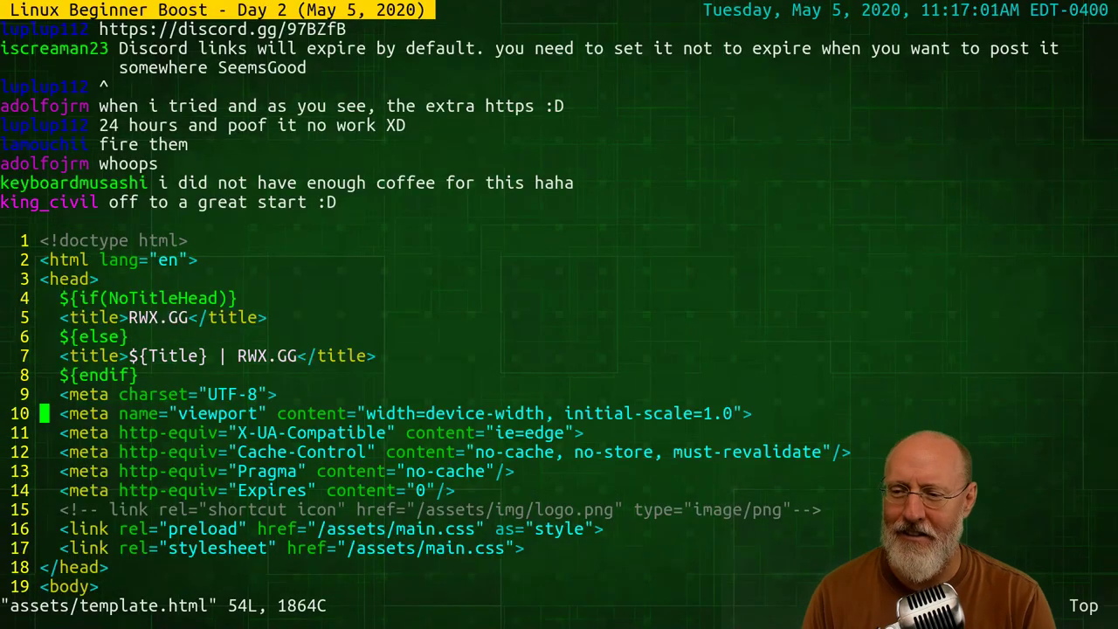
Page through the template's head and header markup, then quit vim with :q
{"action": "key", "text": "j"}
{"action": "key", "text": "j"}
{"action": "key", "text": "j"}
{"action": "key", "text": "j"}
{"action": "key", "text": "j"}
{"action": "key", "text": "j"}
{"action": "key", "text": "j"}
{"action": "key", "text": "j"}
{"action": "key", "text": "k"}
{"action": "key", "text": "k"}
{"action": "key", "text": "k"}
{"action": "key", "text": "k"}
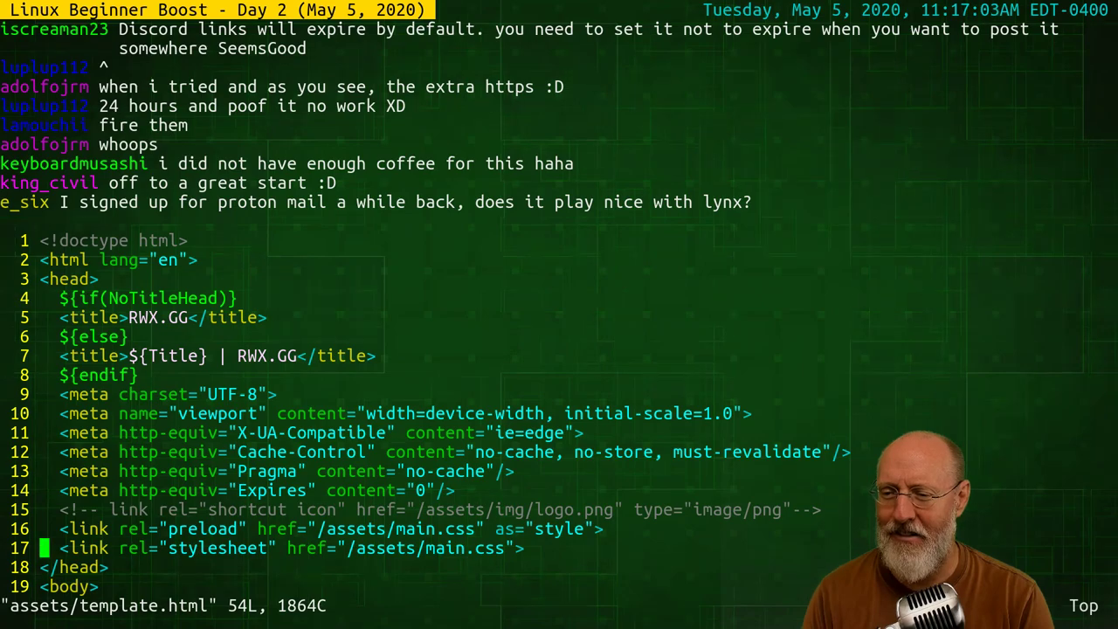
{"action": "key", "text": "j"}
{"action": "key", "text": "k"}
{"action": "key", "text": "k"}
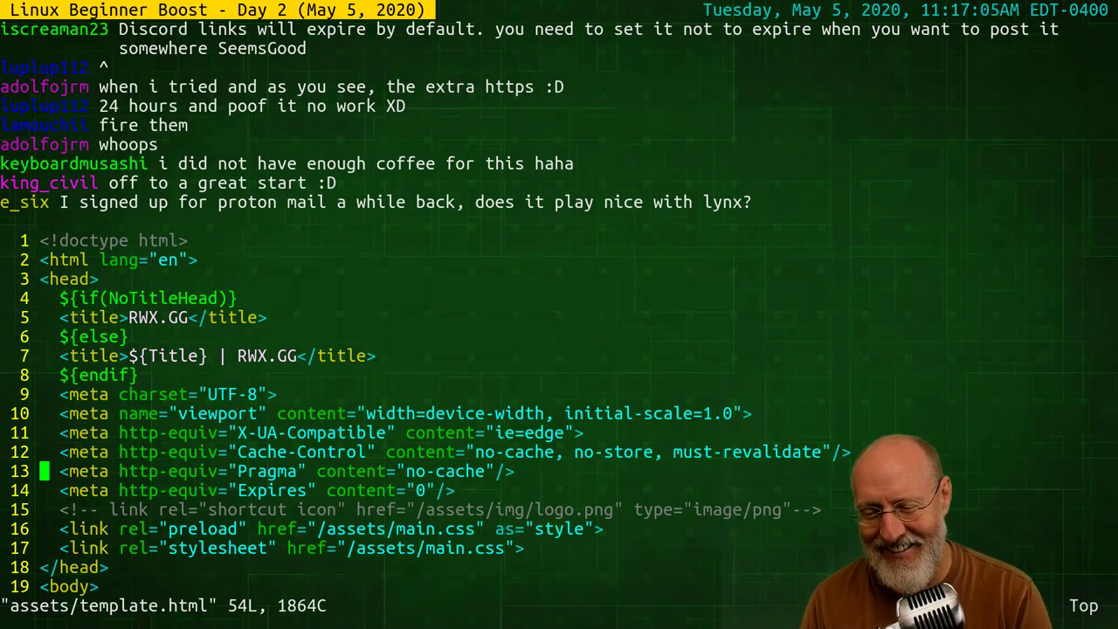
{"action": "key", "text": "k"}
{"action": "key", "text": "k"}
{"action": "key", "text": "j"}
{"action": "key", "text": "j"}
{"action": "key", "text": "j"}
{"action": "key", "text": "j"}
{"action": "key", "text": "j"}
{"action": "key", "text": "j"}
{"action": "key", "text": "j"}
{"action": "key", "text": "j"}
{"action": "key", "text": "j"}
{"action": "key", "text": "j"}
{"action": "key", "text": "j"}
{"action": "key", "text": "j"}
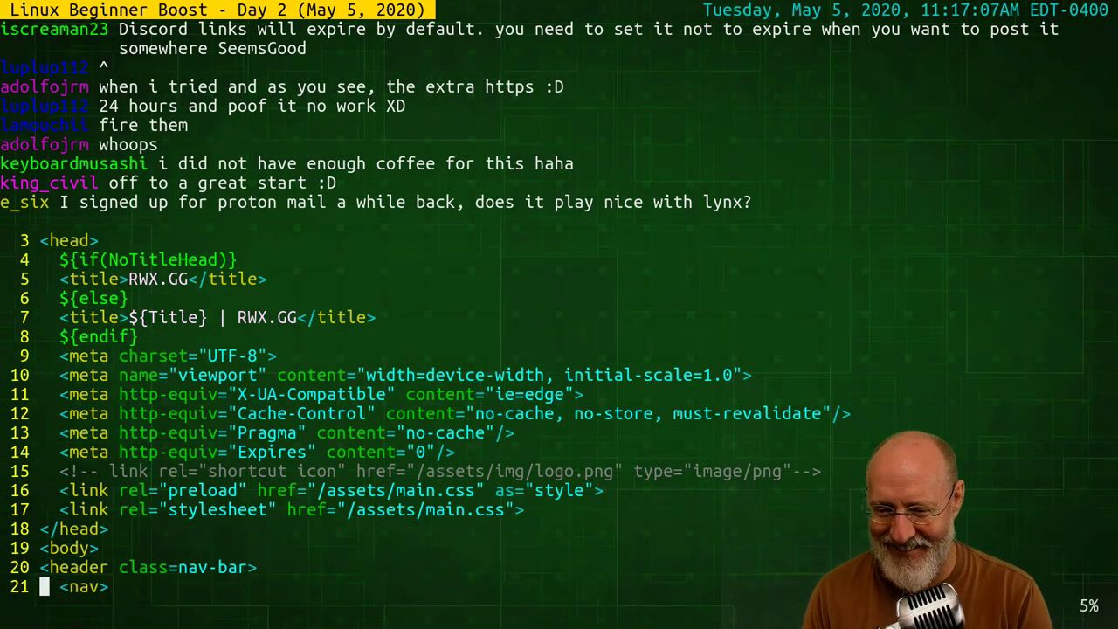
{"action": "key", "text": "j"}
{"action": "key", "text": "j"}
{"action": "key", "text": "j"}
{"action": "key", "text": "j"}
{"action": "key", "text": "j"}
{"action": "key", "text": "j"}
{"action": "key", "text": "j"}
{"action": "key", "text": "j"}
{"action": "key", "text": "j"}
{"action": "key", "text": "j"}
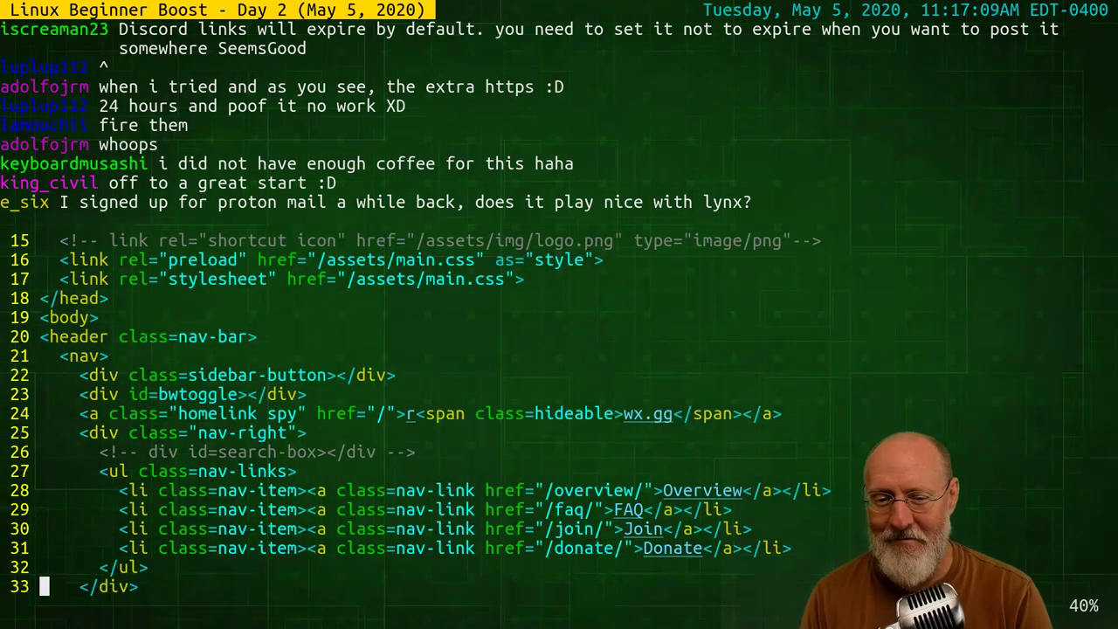
{"action": "key", "text": "j"}
{"action": "key", "text": "k"}
{"action": "key", "text": "k"}
{"action": "key", "text": "j"}
{"action": "key", "text": "j"}
{"action": "key", "text": "j"}
{"action": "key", "text": "j"}
{"action": "key", "text": "j"}
{"action": "key", "text": "j"}
{"action": "key", "text": "j"}
{"action": "key", "text": "j"}
{"action": "key", "text": "j"}
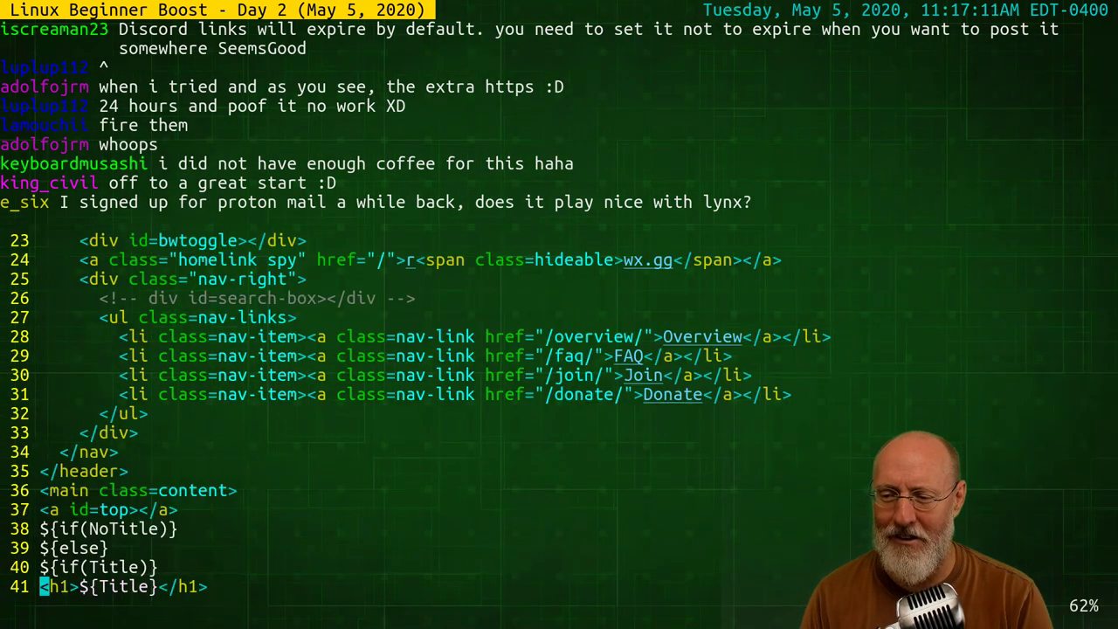
{"action": "type", "text": "j:q"}
{"action": "key", "text": "Return"}
Type vi jo and tab-complete into join/, listing index.html and README.md
{"action": "type", "text": "vi jo"}
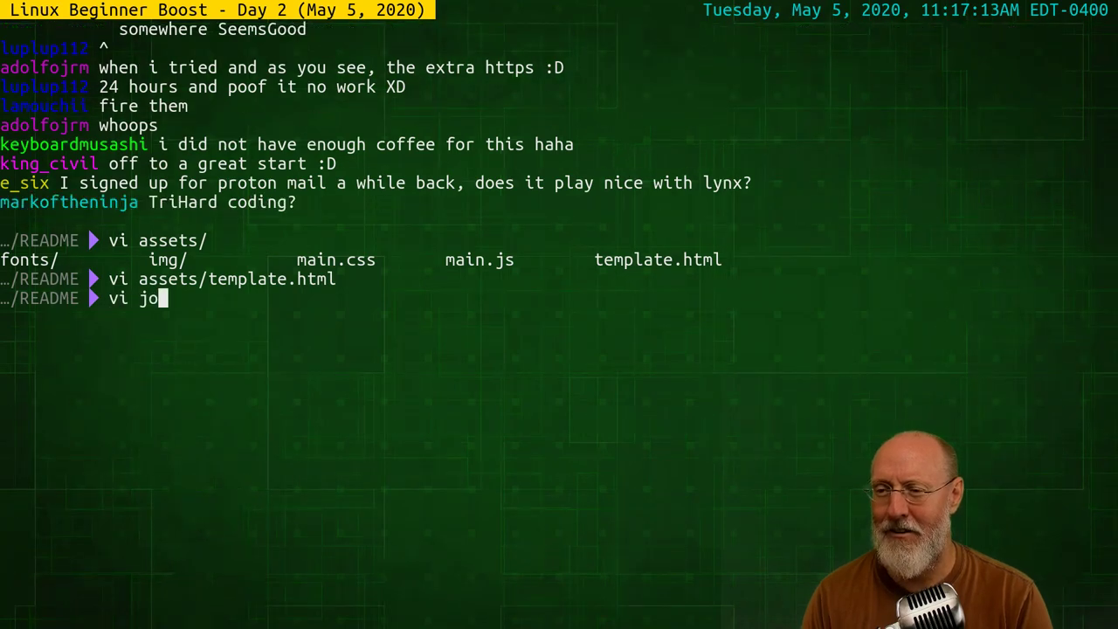
{"action": "key", "text": "Tab"}
{"action": "key", "text": "Tab"}
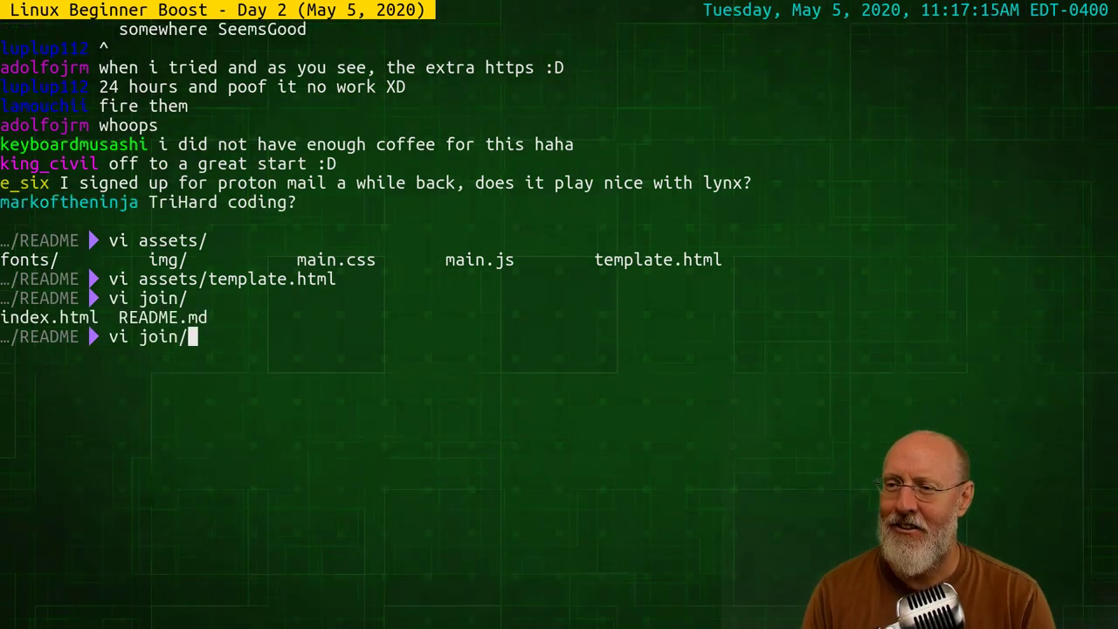
{"action": "key", "text": "Tab"}
{"action": "key", "text": "Tab"}
{"action": "type", "text": "R"}
{"action": "key", "text": "Tab"}
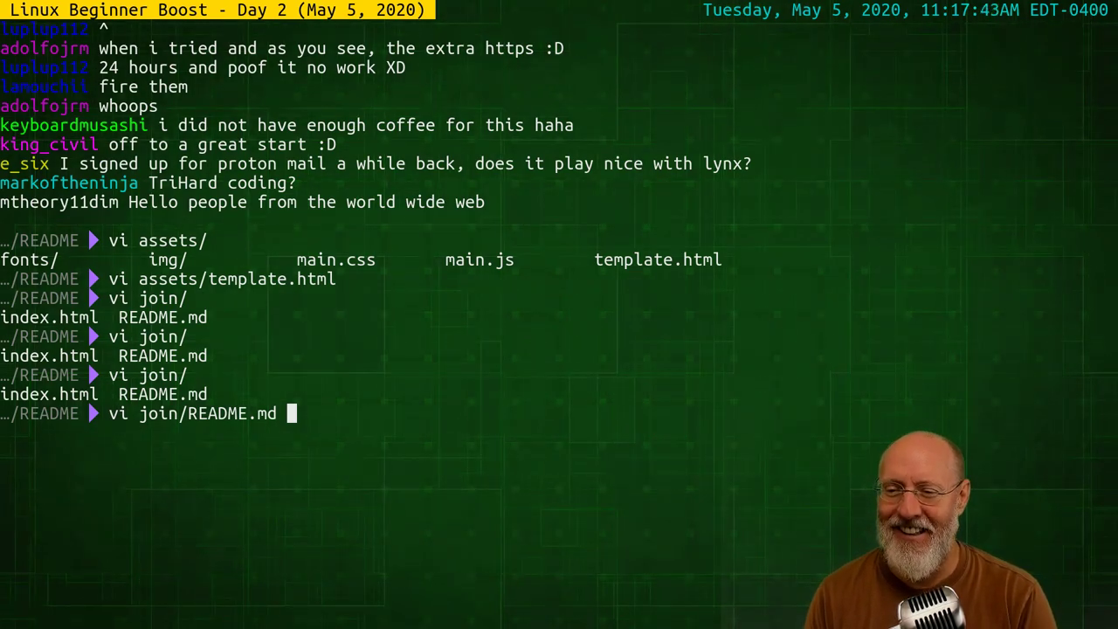
{"action": "key", "text": "Return"}
{"action": "key", "text": "j"}
{"action": "key", "text": "j"}
{"action": "key", "text": "j"}
{"action": "key", "text": "j"}
{"action": "key", "text": "j"}
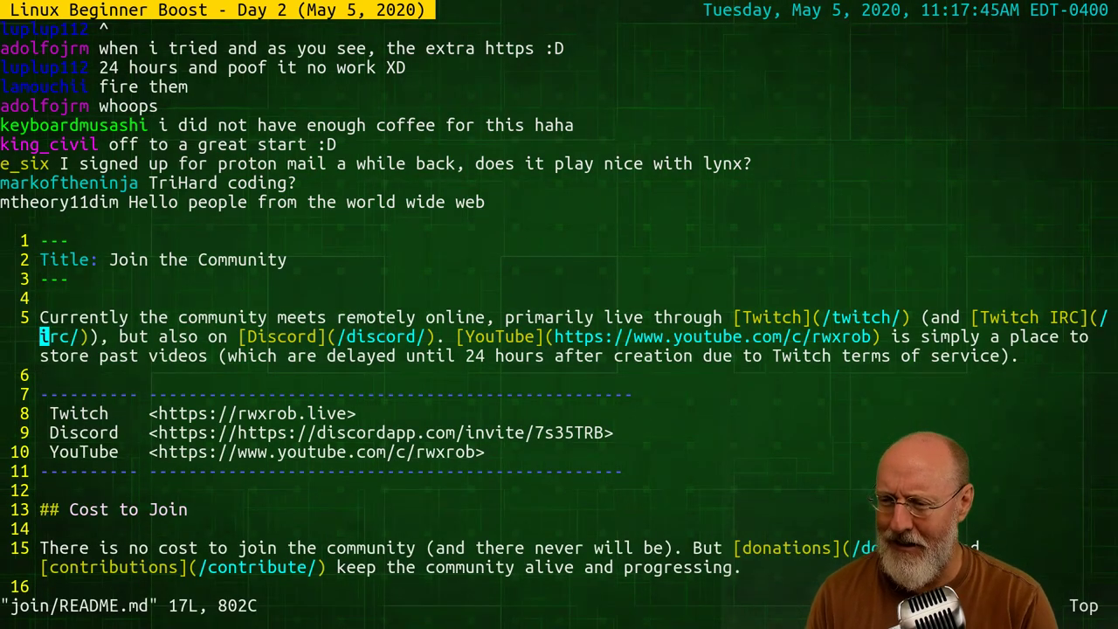
{"action": "key", "text": "j"}
{"action": "key", "text": "j"}
{"action": "key", "text": "j"}
{"action": "key", "text": "j"}
{"action": "key", "text": "f"}
{"action": "key", "text": "s"}
{"action": "key", "text": "f"}
{"action": "key", "text": "t"}
{"action": "key", "text": "shift+x"}
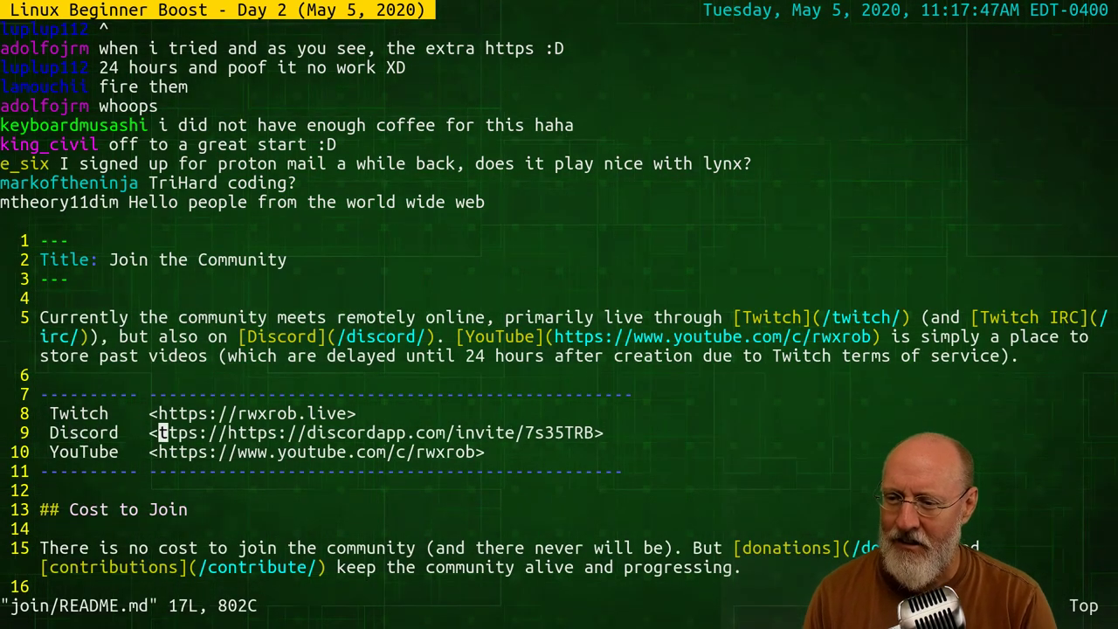
{"action": "type", "text": "dth"}
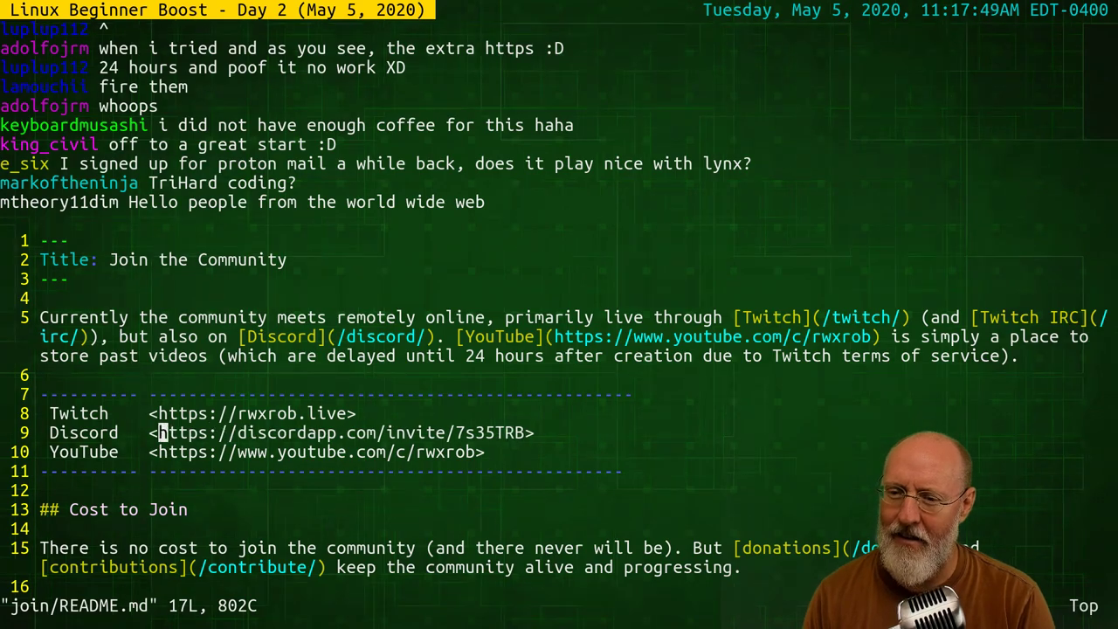
{"action": "type", "text": ":w"}
{"action": "key", "text": "Return"}
{"action": "type", "text": ":q"}
{"action": "key", "text": "Return"}
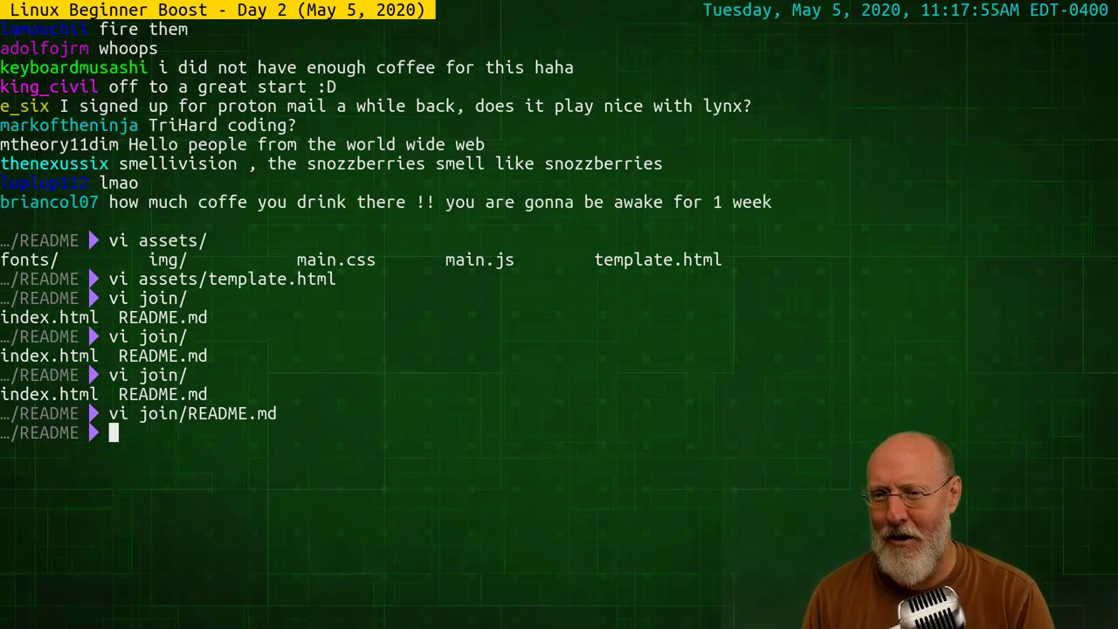
Rebuild the join page with ./build join
{"action": "type", "text": "./"}
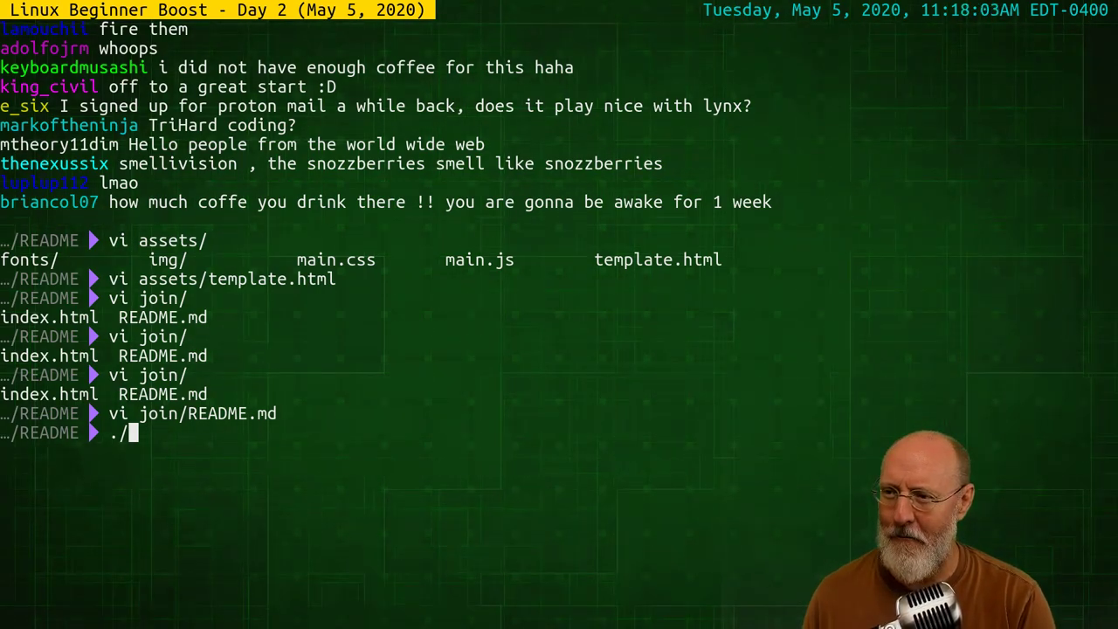
{"action": "type", "text": "."}
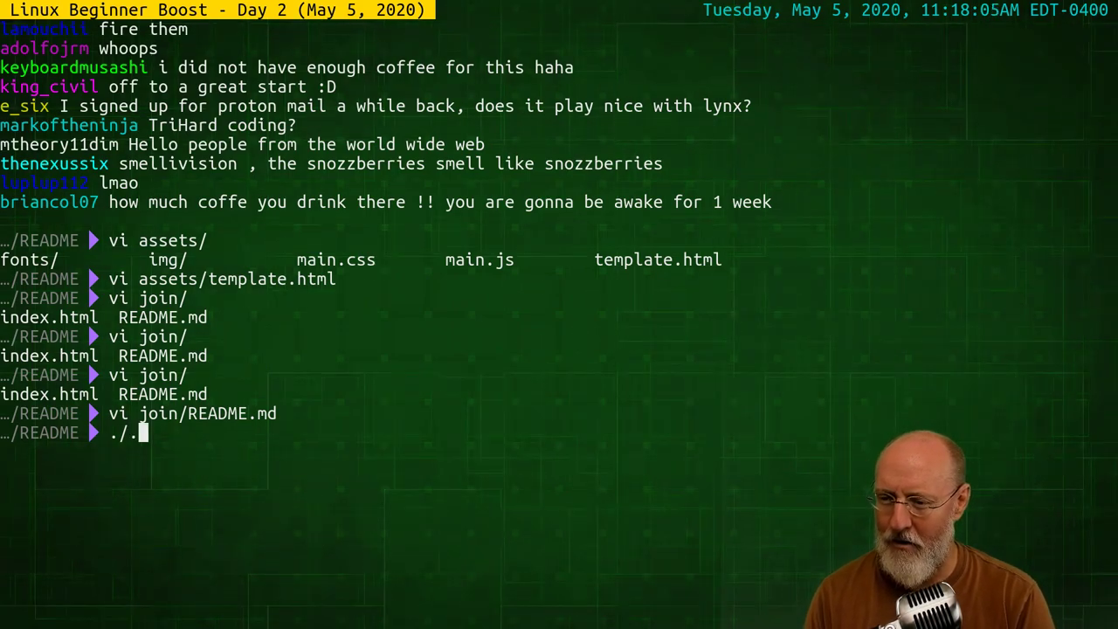
{"action": "key", "text": "BackSpace"}
{"action": "type", "text": "join"}
{"action": "key", "text": "BackSpace"}
{"action": "key", "text": "BackSpace"}
{"action": "key", "text": "BackSpace"}
{"action": "type", "text": "i joi"}
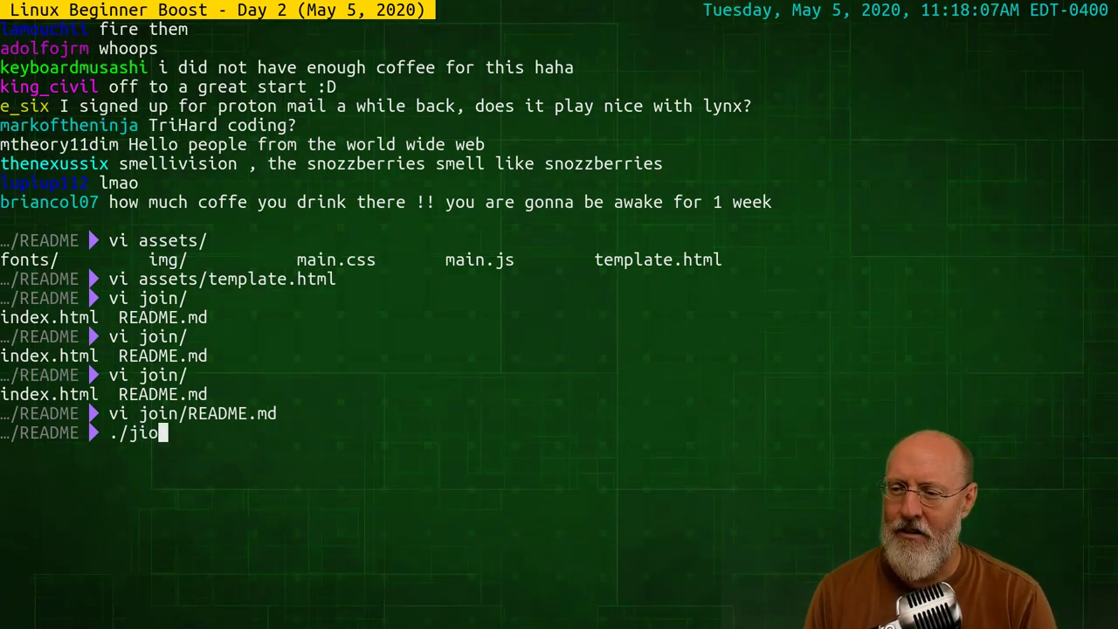
{"action": "type", "text": "n"}
{"action": "key", "text": "BackSpace"}
{"action": "key", "text": "BackSpace"}
{"action": "key", "text": "BackSpace"}
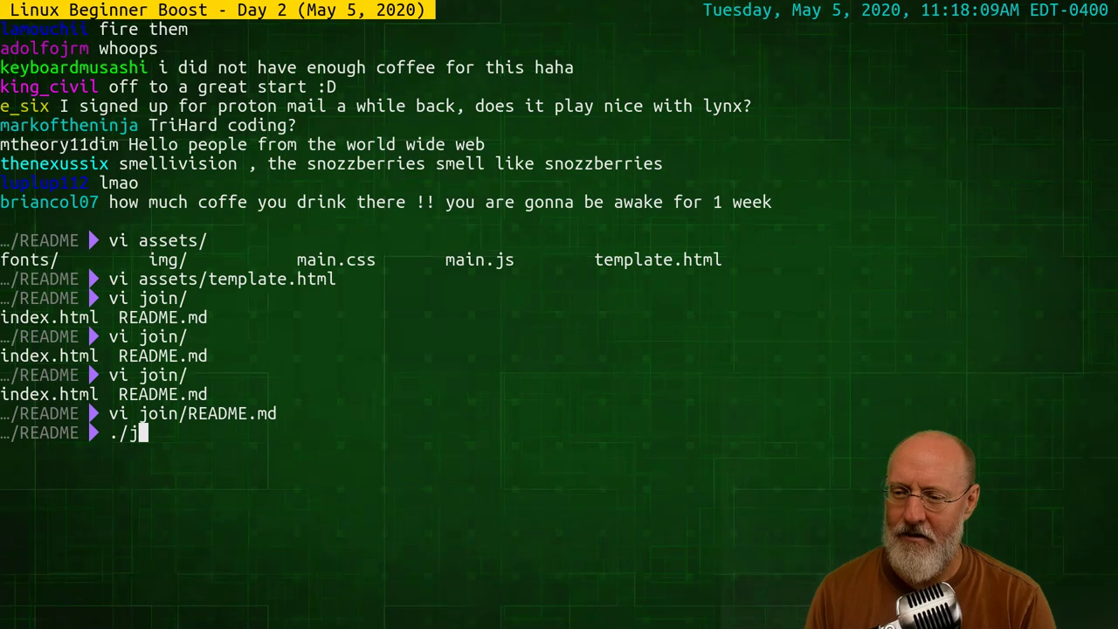
{"action": "key", "text": "BackSpace"}
{"action": "key", "text": "BackSpace"}
{"action": "key", "text": "BackSpace"}
{"action": "type", "text": "save"}
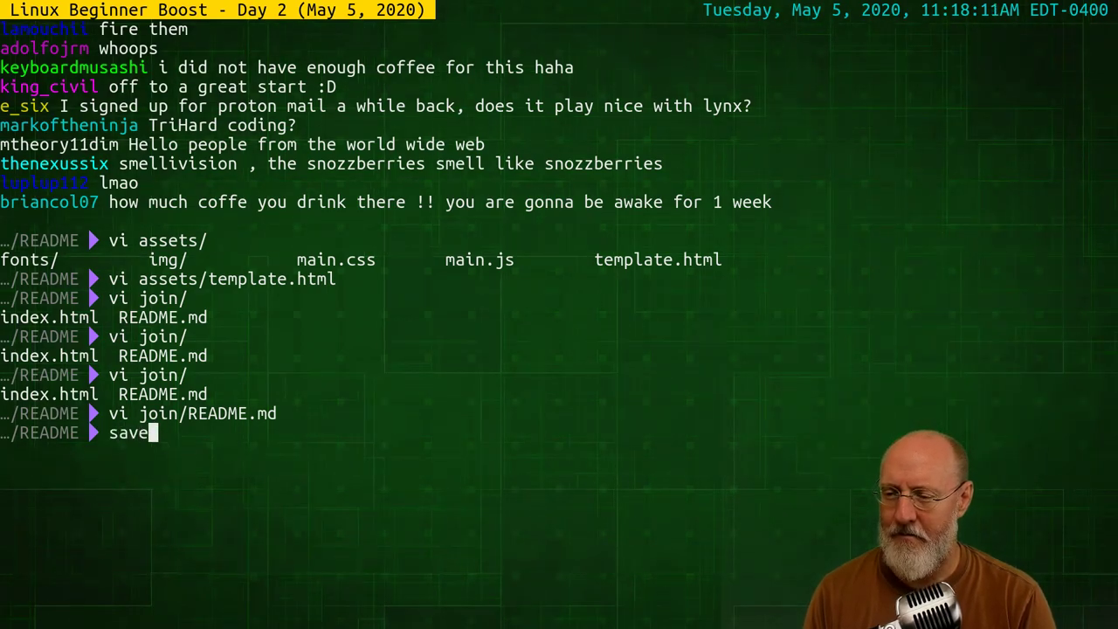
{"action": "key", "text": "BackSpace"}
{"action": "key", "text": "BackSpace"}
{"action": "key", "text": "BackSpace"}
{"action": "key", "text": "BackSpace"}
{"action": "type", "text": "./"}
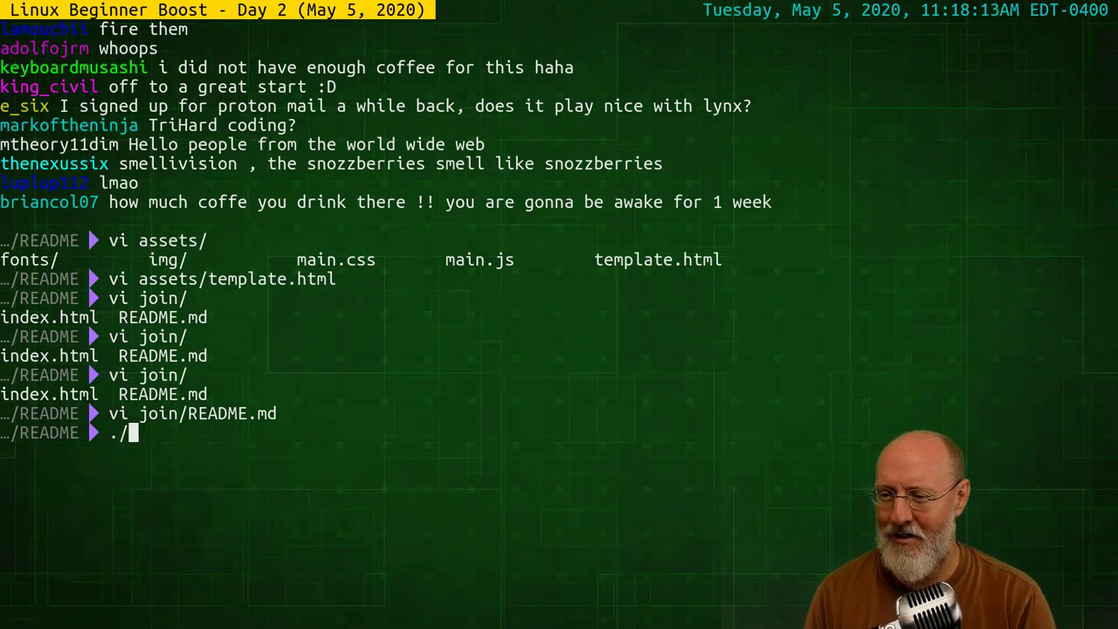
{"action": "type", "text": "build join"}
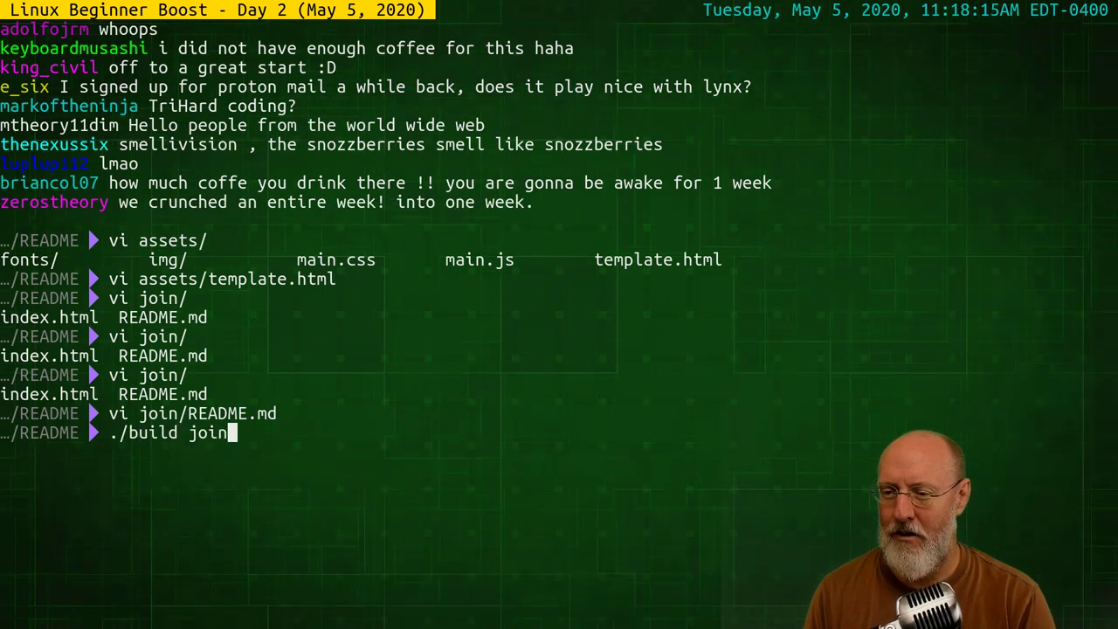
{"action": "key", "text": "Return"}
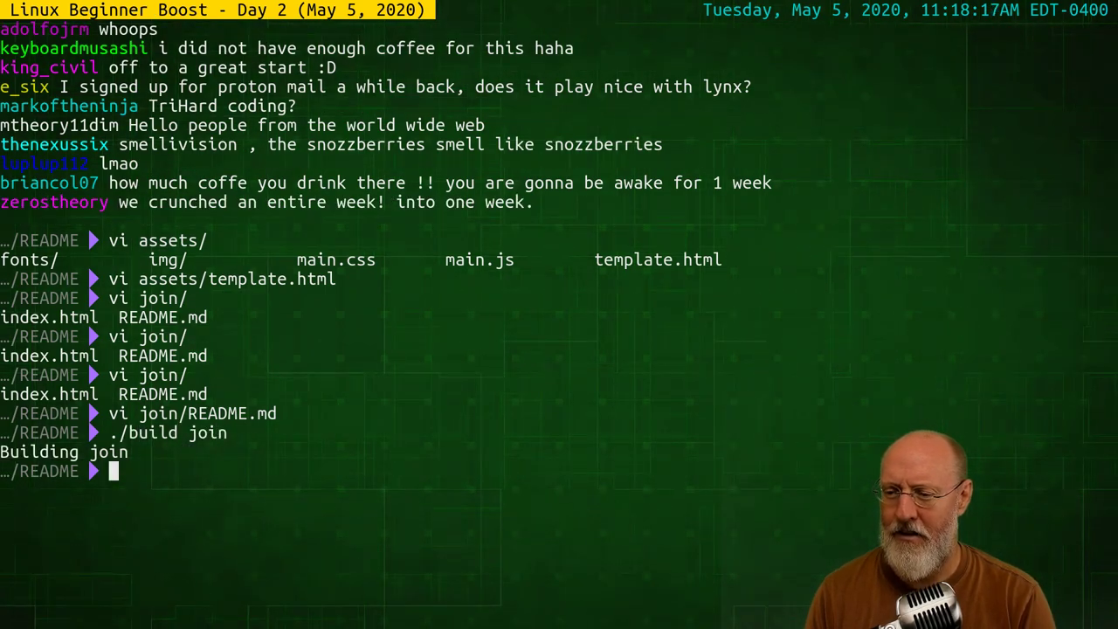
Commit and push with 'save join discord typo fixed', then type clear
{"action": "type", "text": "save j"}
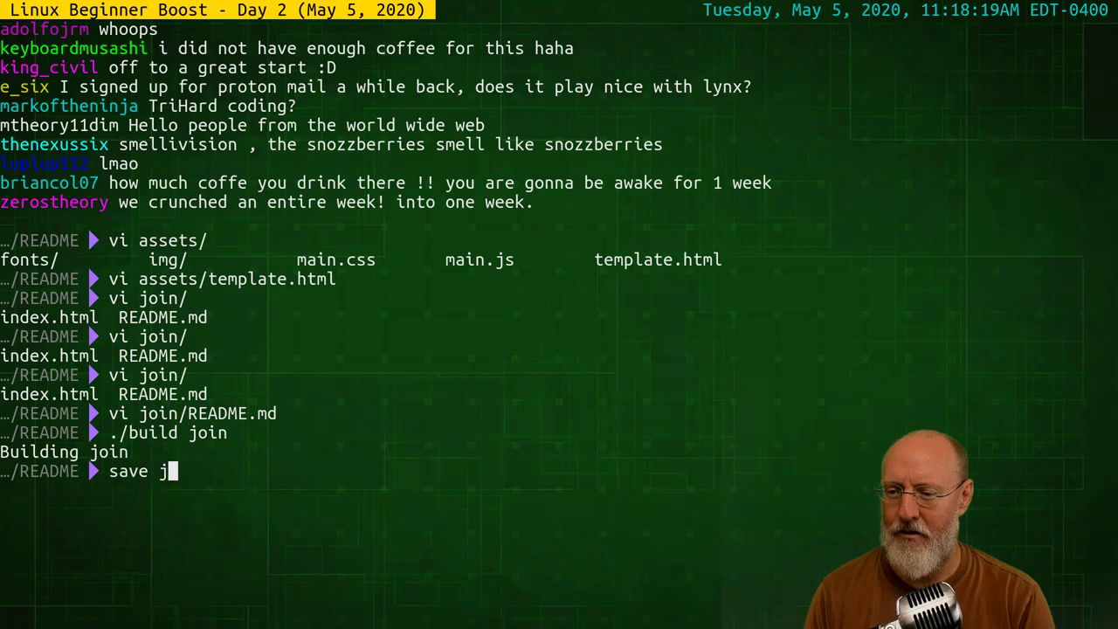
{"action": "type", "text": "oin disco"}
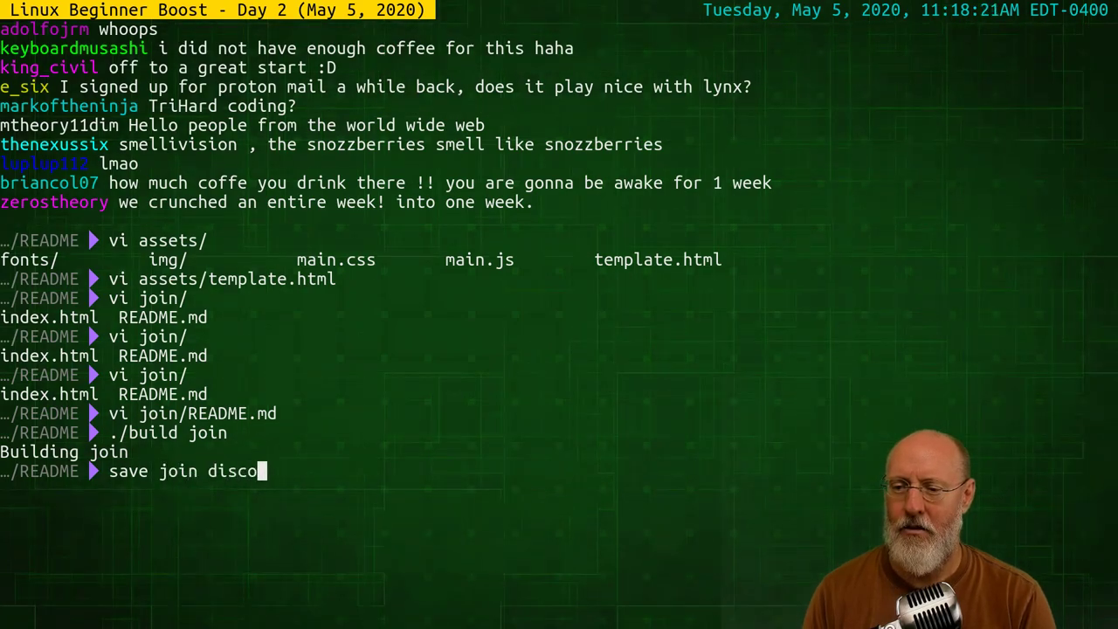
{"action": "type", "text": "rd typo"}
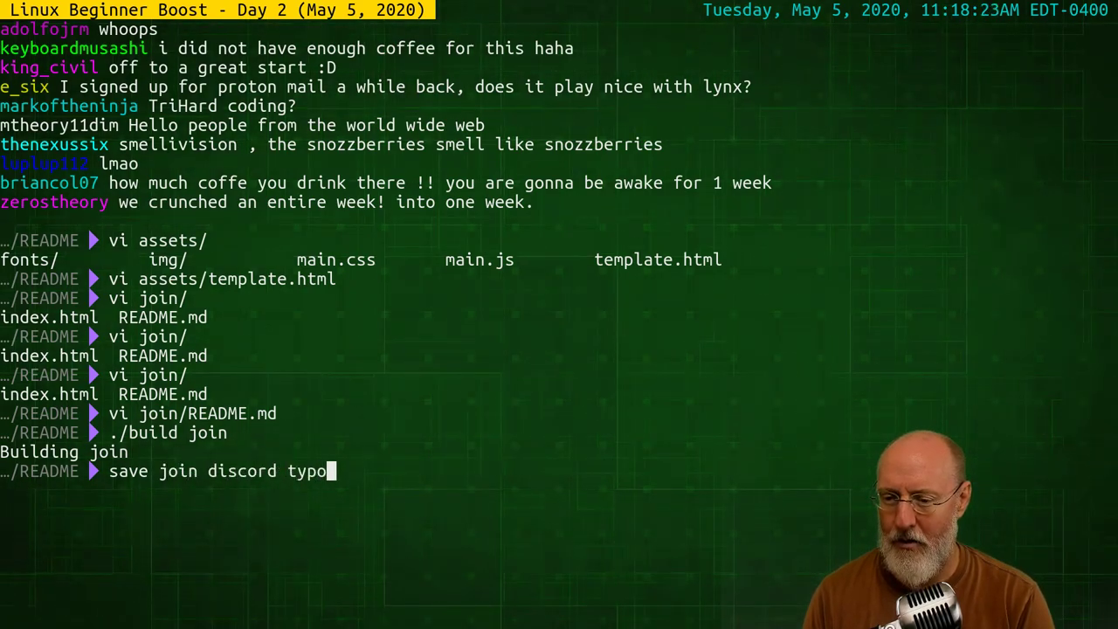
{"action": "type", "text": " fixed"}
{"action": "key", "text": "Return"}
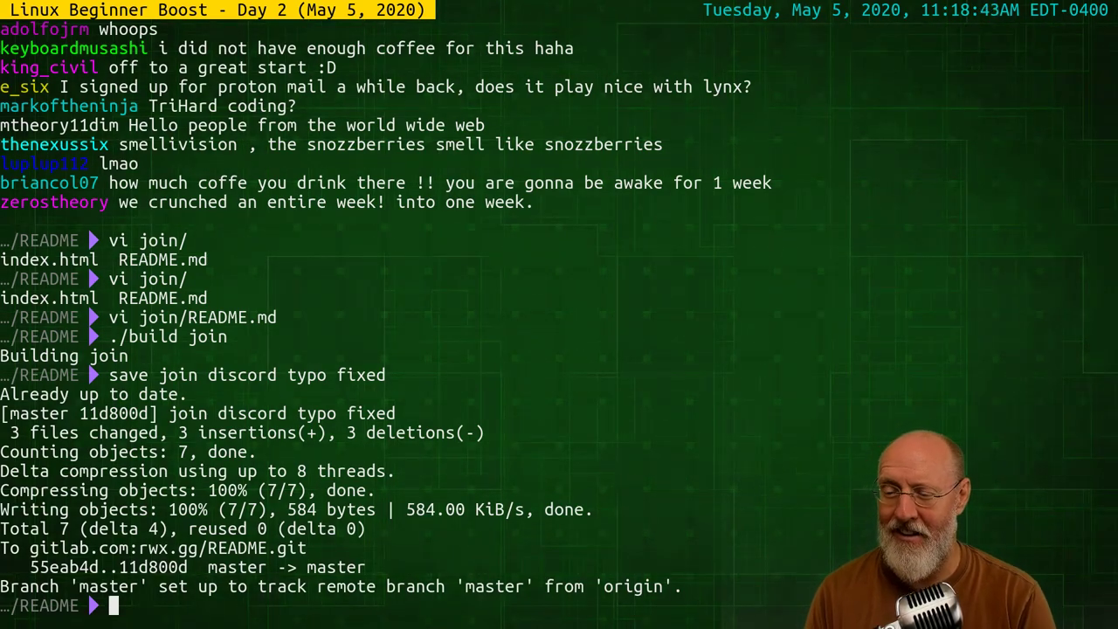
{"action": "type", "text": "clear"}
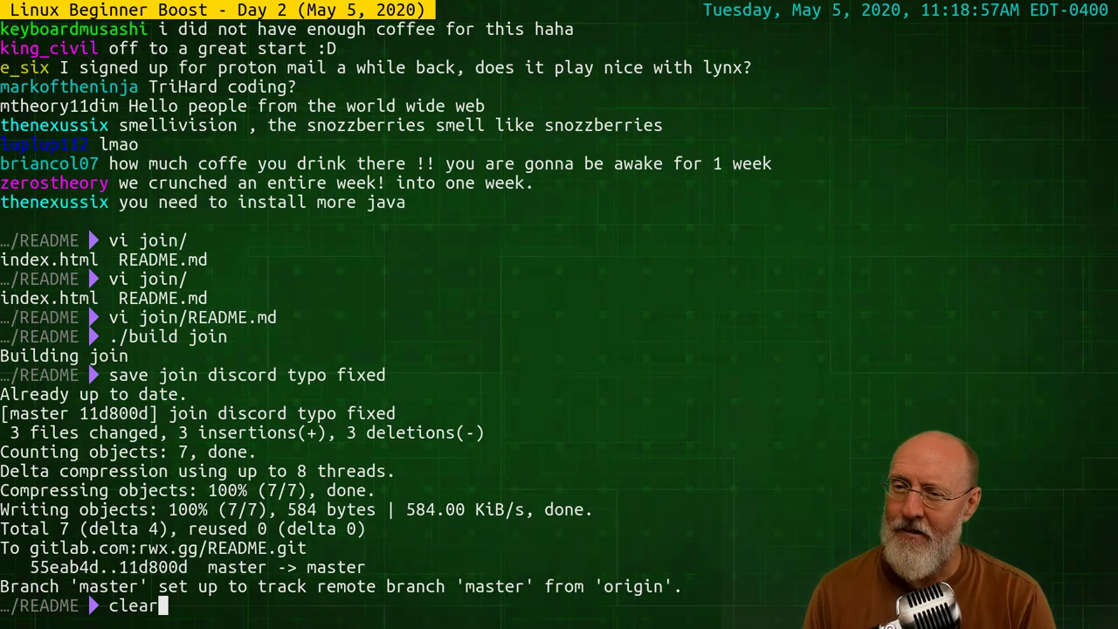
Clear the terminal and open rwx.gg in Lynx with 'lynx rwx.gg'
{"action": "type", "text": "cl"}
{"action": "key", "text": "BackSpace"}
{"action": "key", "text": "BackSpace"}
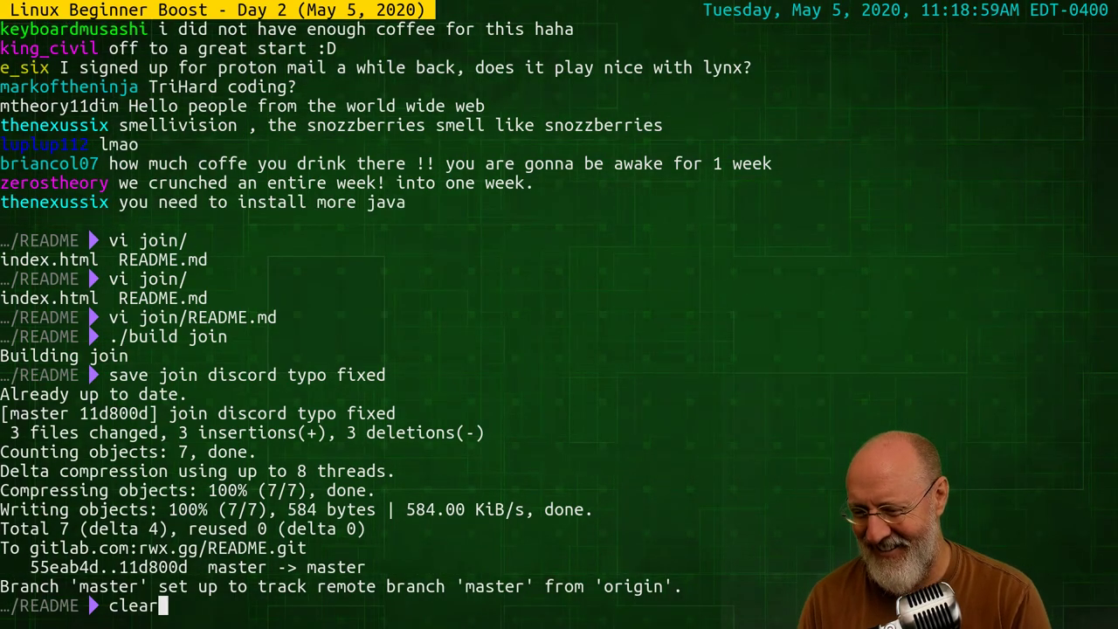
{"action": "key", "text": "Return"}
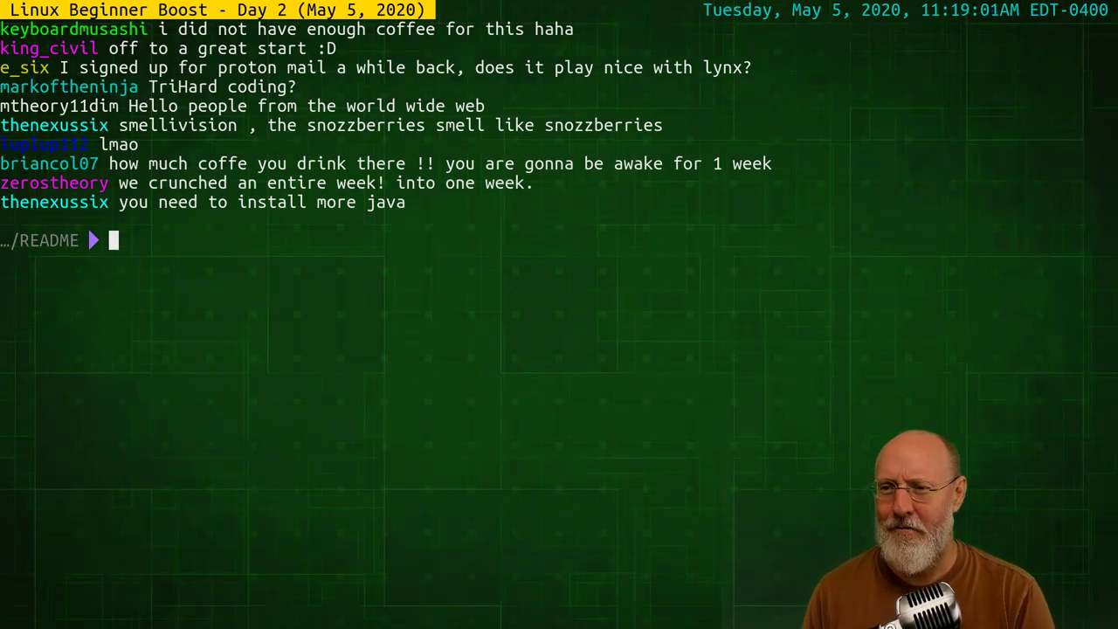
{"action": "type", "text": "lyxn"}
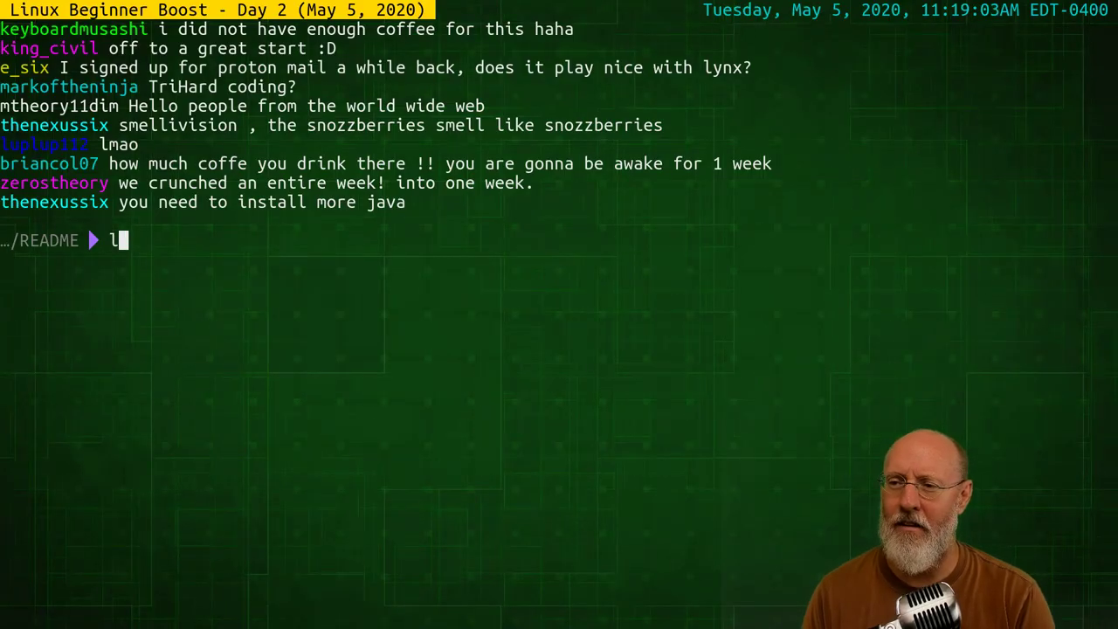
{"action": "key", "text": "BackSpace"}
{"action": "key", "text": "BackSpace"}
{"action": "type", "text": "nx rwx/"}
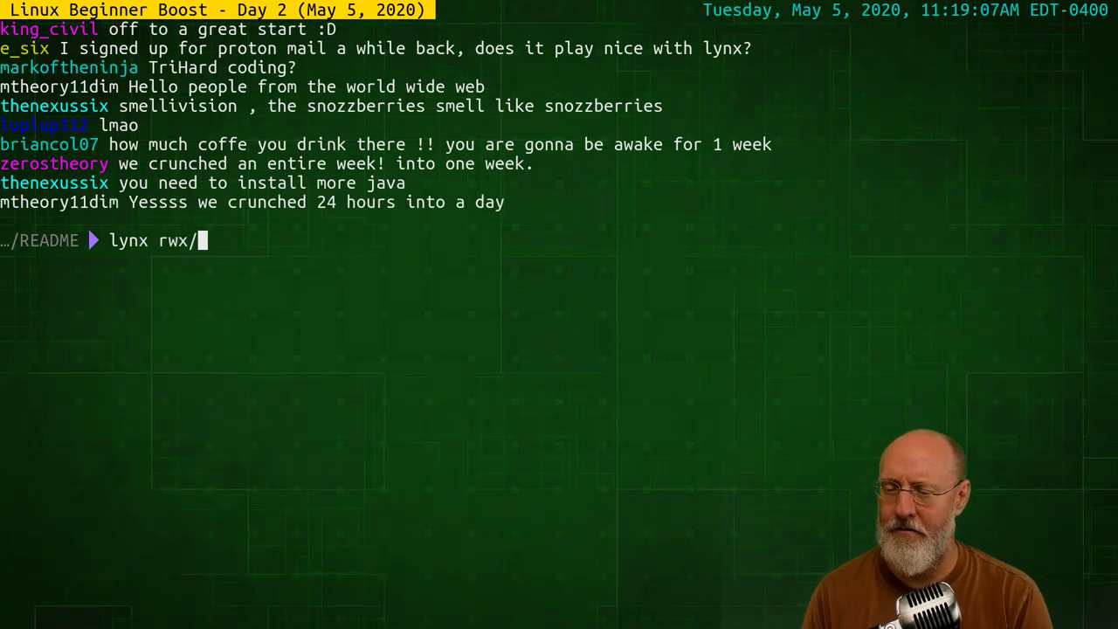
{"action": "key", "text": "BackSpace"}
{"action": "type", "text": ".gg"}
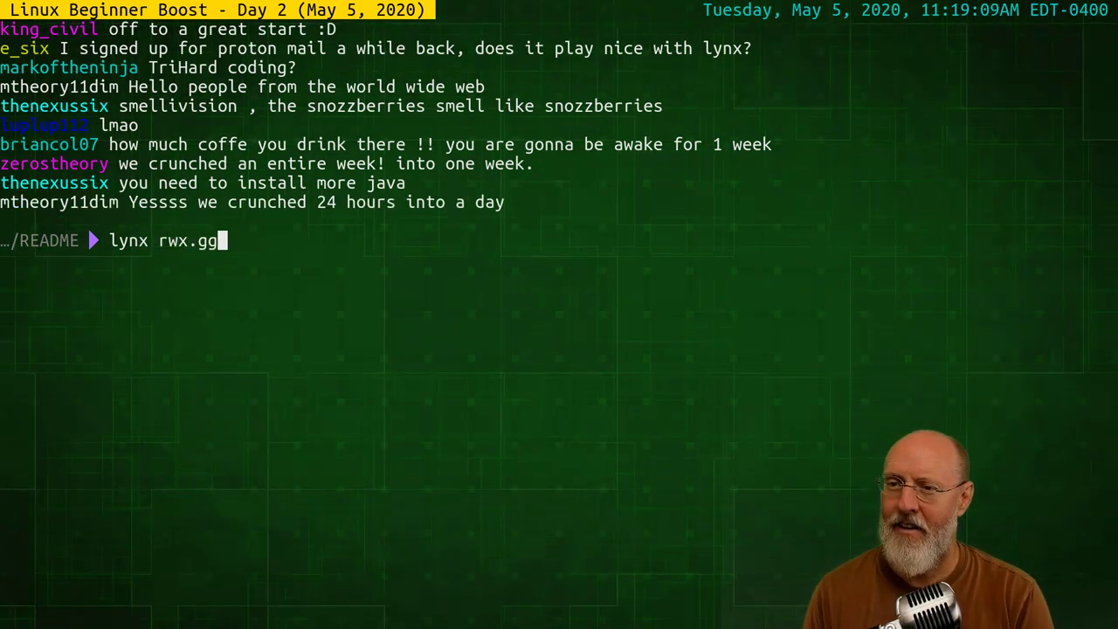
{"action": "key", "text": "Return"}
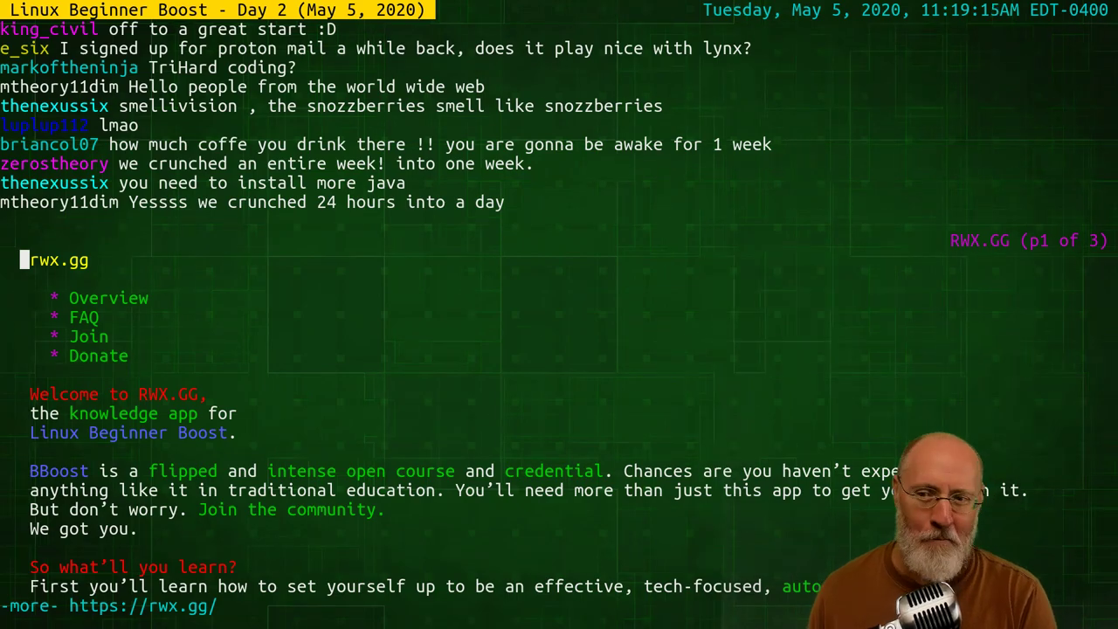
Move link focus through the Join and Donate links, then quit Lynx
{"action": "key", "text": "Down"}
{"action": "key", "text": "Down"}
{"action": "key", "text": "Down"}
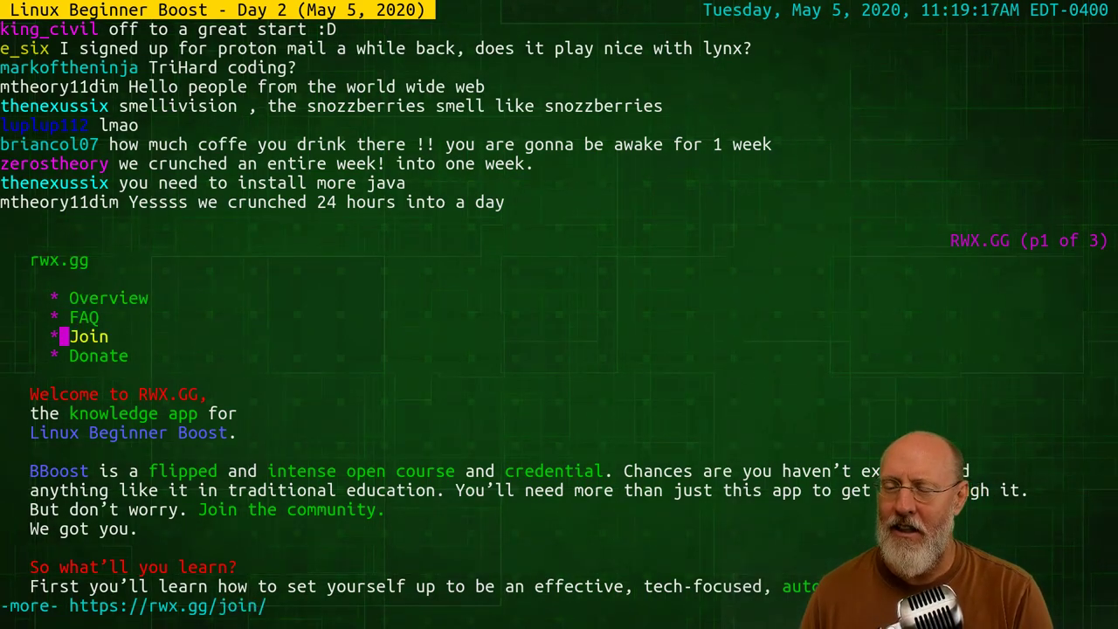
{"action": "key", "text": "Up"}
{"action": "key", "text": "Up"}
{"action": "key", "text": "Up"}
{"action": "key", "text": "Down"}
{"action": "key", "text": "Down"}
{"action": "key", "text": "Down"}
{"action": "key", "text": "Down"}
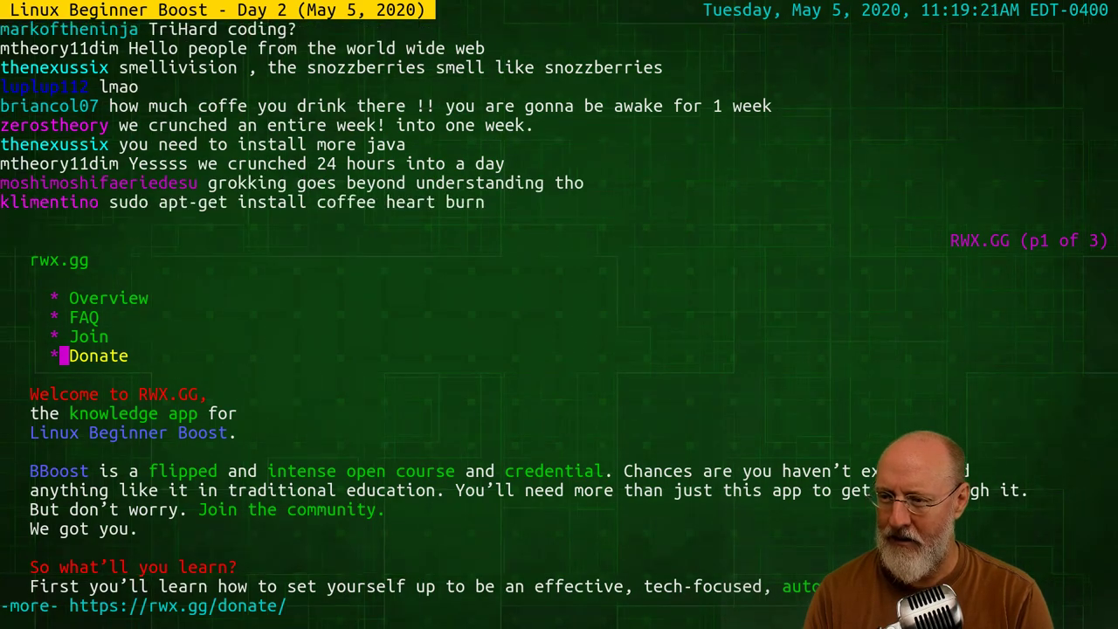
{"action": "key", "text": "q"}
Recall the 'lynx rwx.gg' command from shell history at the prompt
{"action": "key", "text": "Escape"}
{"action": "key", "text": "k"}
{"action": "key", "text": "l"}
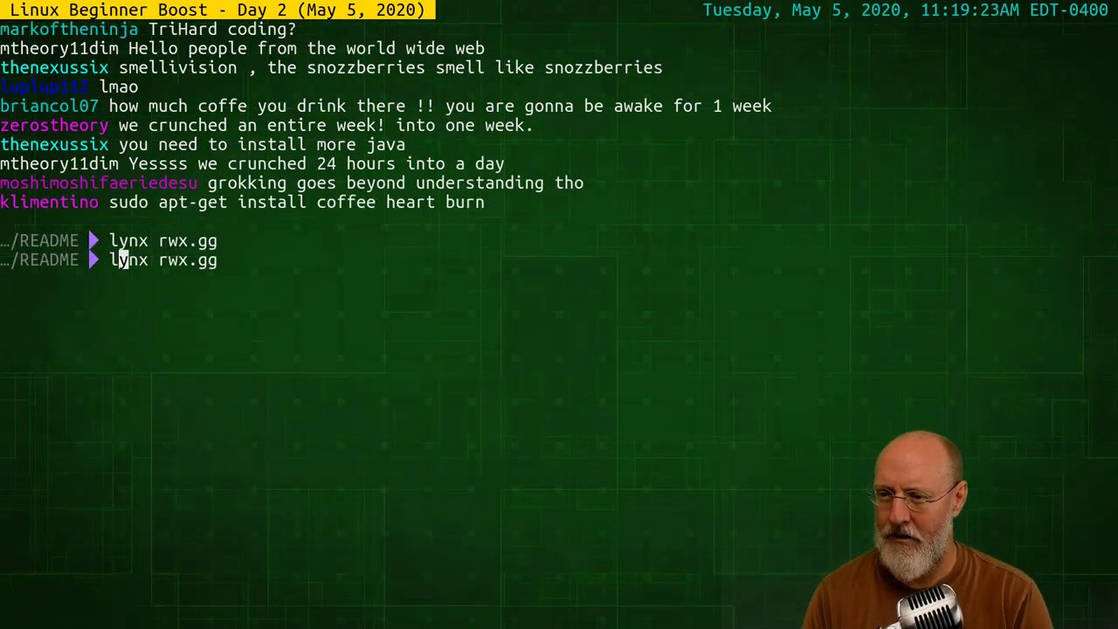
{"action": "key", "text": "c"}
{"action": "key", "text": "c"}
{"action": "type", "text": "j"}
{"action": "key", "text": "ctrl+c"}
{"action": "key", "text": "Escape"}
Open rwx.gg/week1 in Lynx and move focus through Goals to Open Credentials
{"action": "type", "text": "k"}
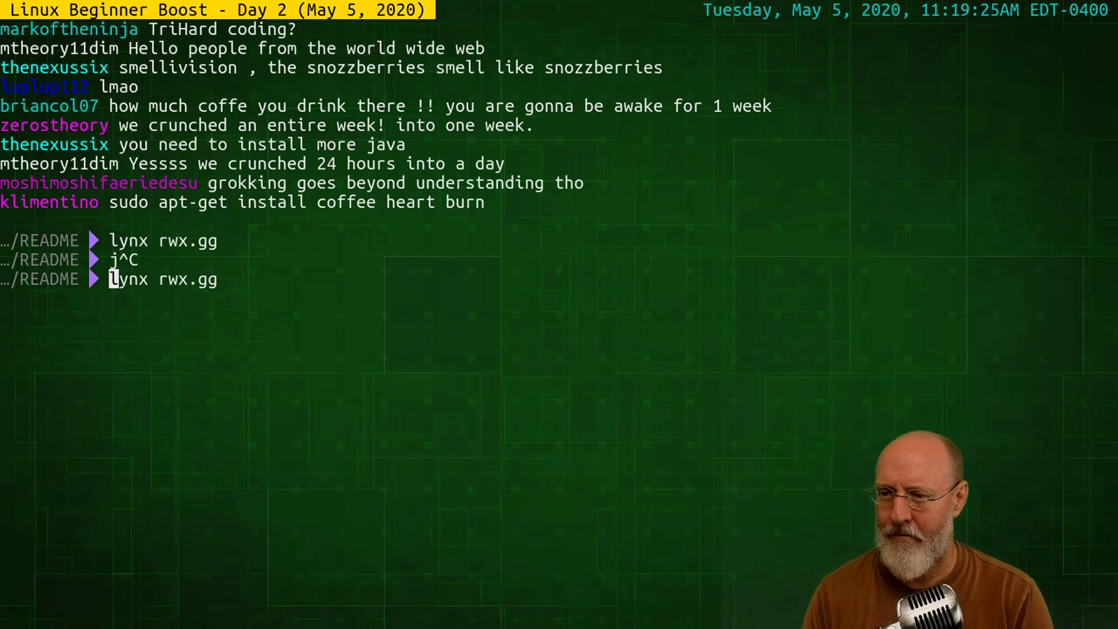
{"action": "type", "text": "A/week1"}
{"action": "key", "text": "Return"}
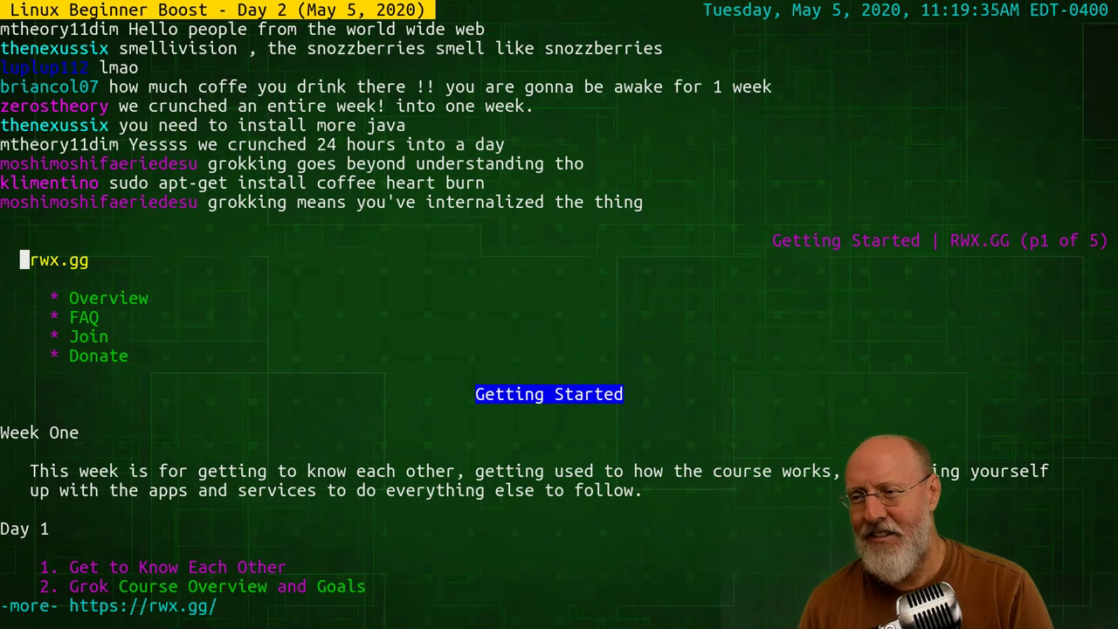
{"action": "key", "text": "Down"}
{"action": "key", "text": "Down"}
{"action": "key", "text": "Down"}
{"action": "key", "text": "Down"}
{"action": "key", "text": "Down"}
{"action": "key", "text": "Down"}
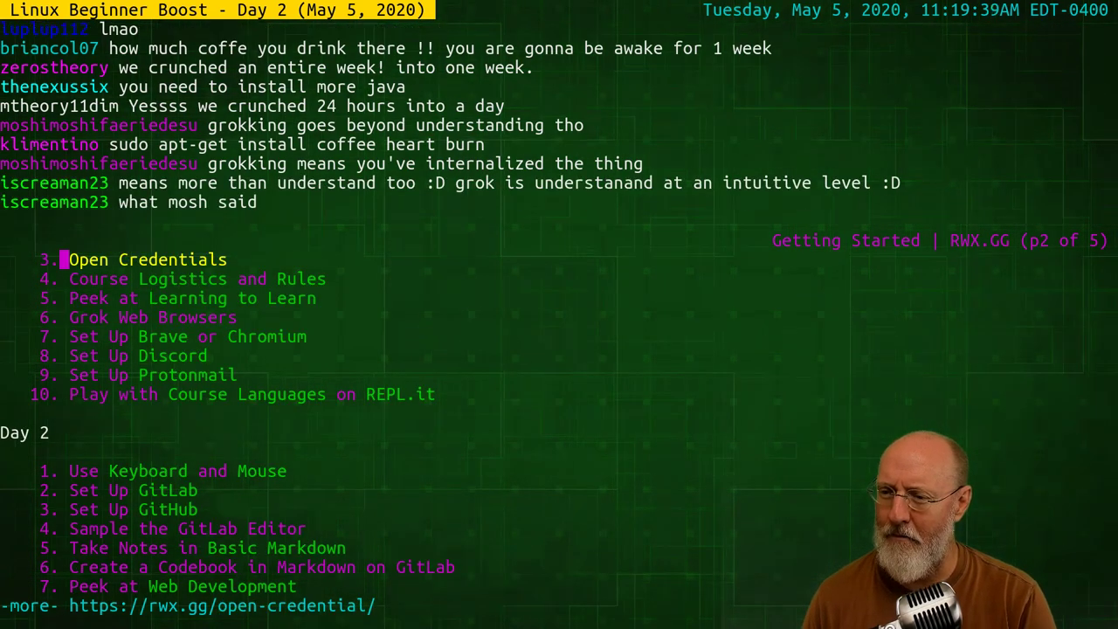
{"action": "key", "text": "Up"}
{"action": "key", "text": "Down"}
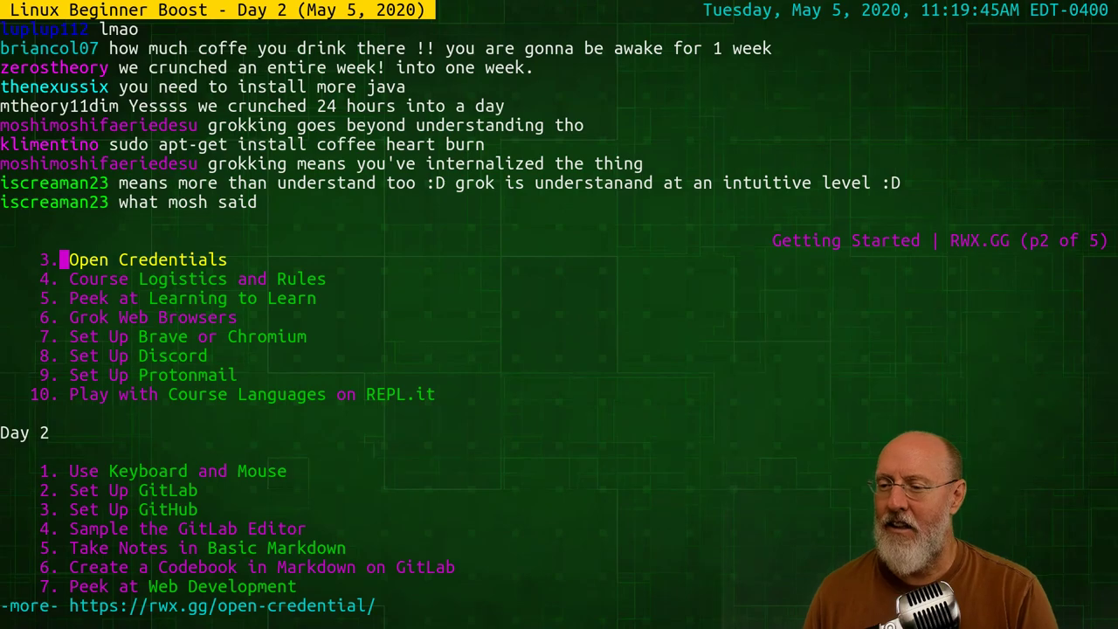
Step through the Course Logistics, Rules and Overview links, ending on Open Credentials
{"action": "key", "text": "Down"}
{"action": "key", "text": "Down"}
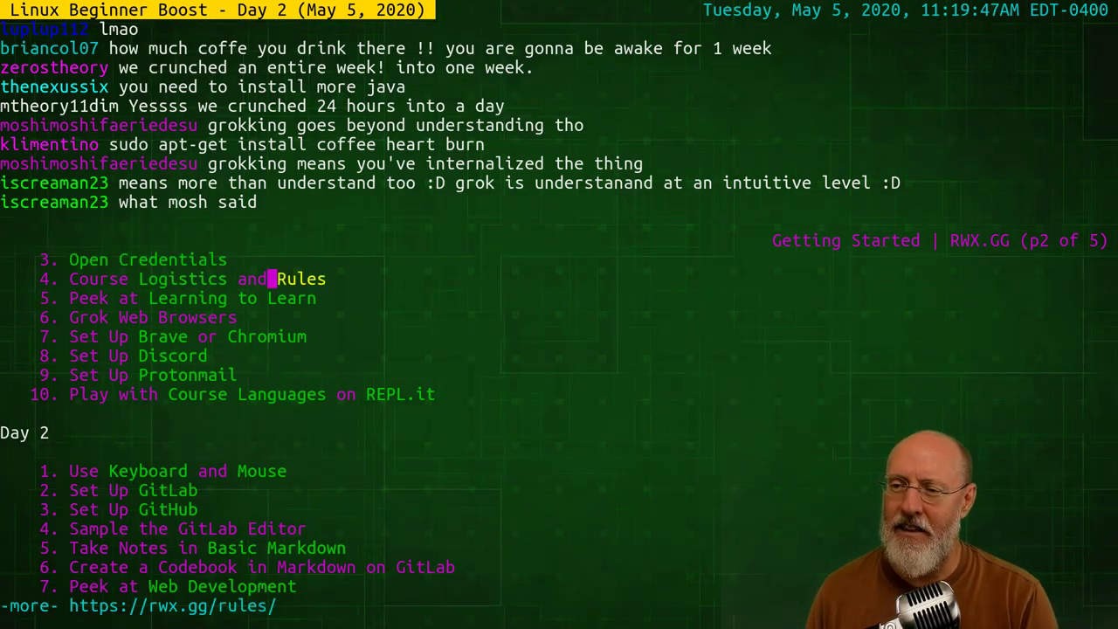
{"action": "key", "text": "Up"}
{"action": "key", "text": "Up"}
{"action": "key", "text": "Up"}
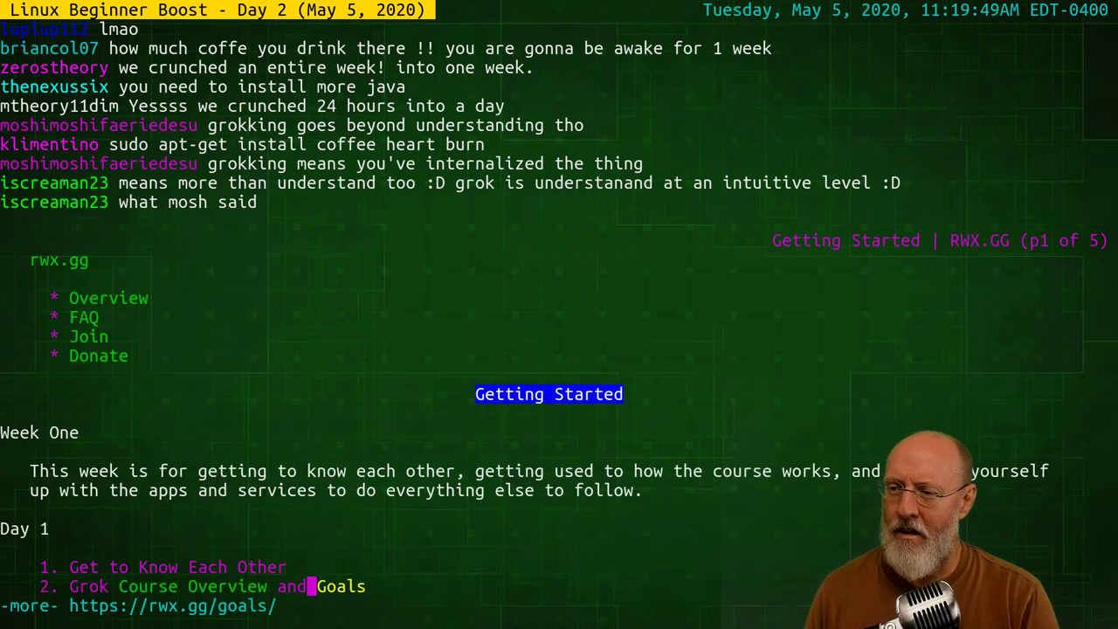
{"action": "key", "text": "Up"}
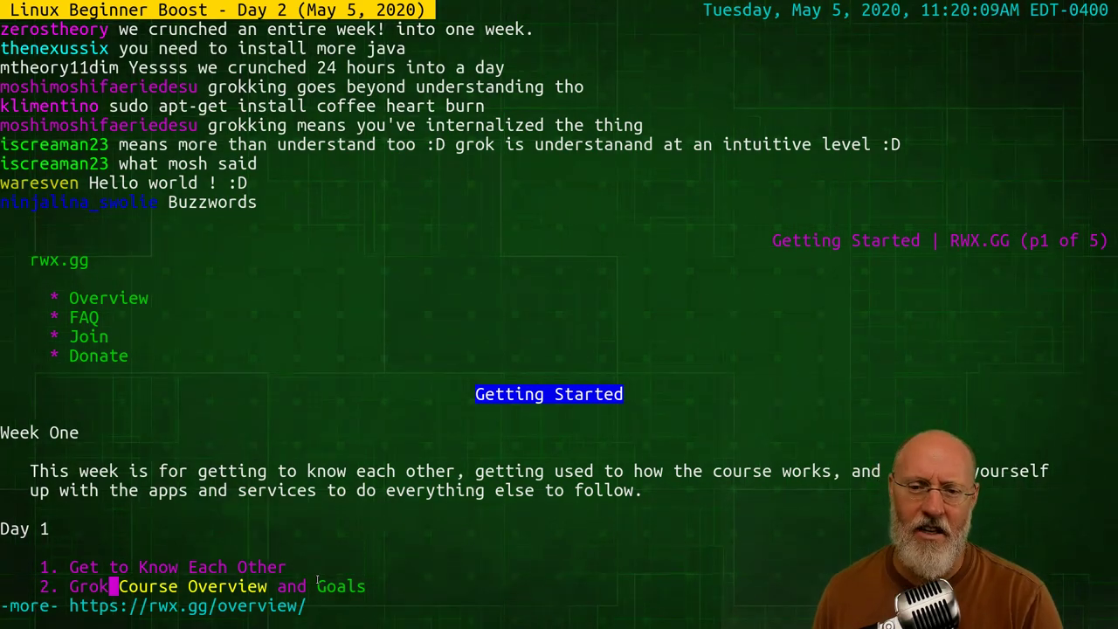
{"action": "key", "text": "Down"}
{"action": "key", "text": "Down"}
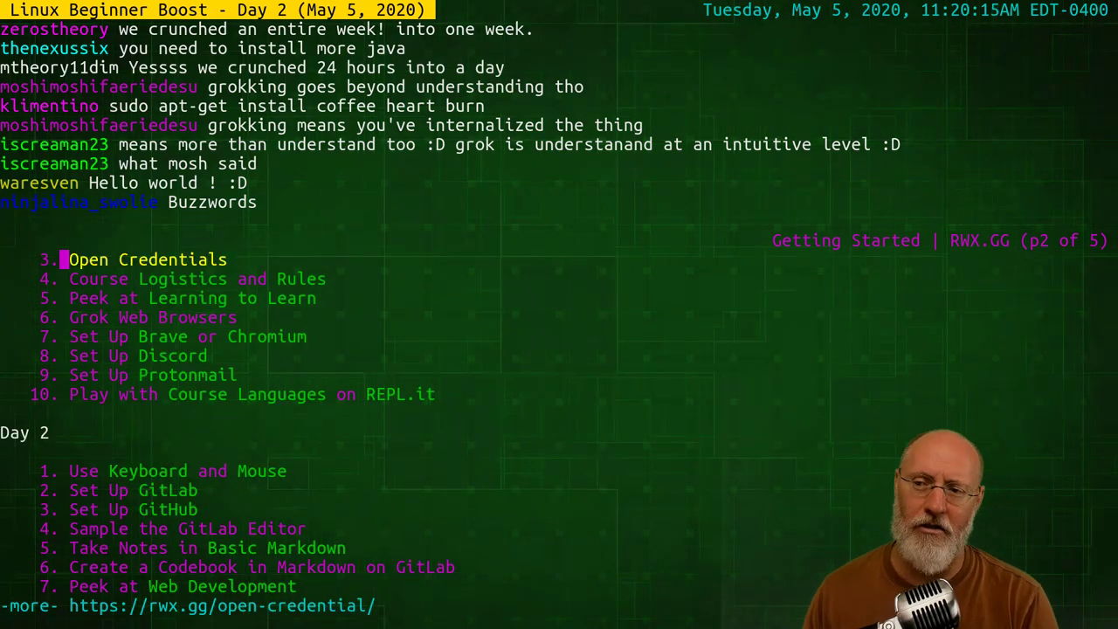
{"action": "key", "text": "Up"}
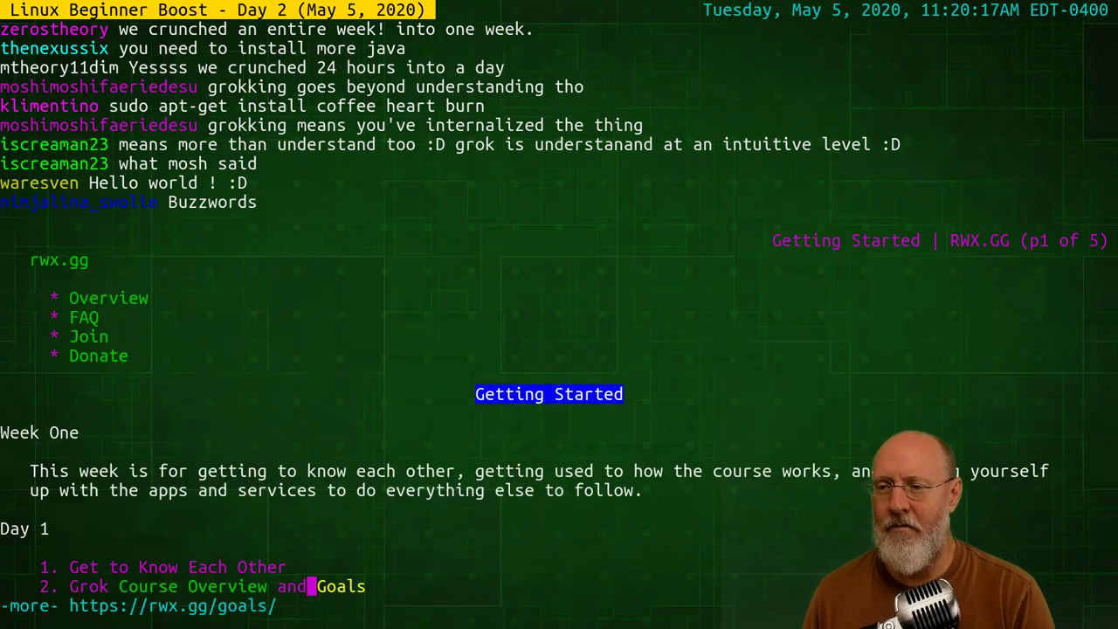
{"action": "key", "text": "Down"}
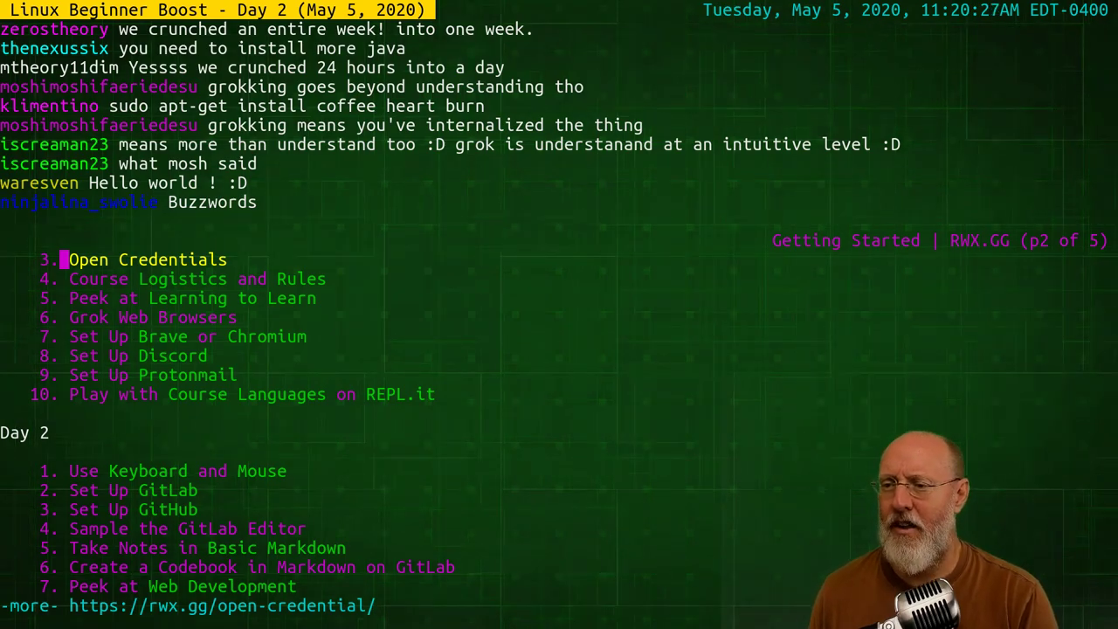
Move link focus past Brave, Keyboard and Mouse, and Set Up GitHub to Grok the Terminal
{"action": "key", "text": "Down"}
{"action": "key", "text": "Down"}
{"action": "key", "text": "Down"}
{"action": "key", "text": "Down"}
{"action": "key", "text": "Down"}
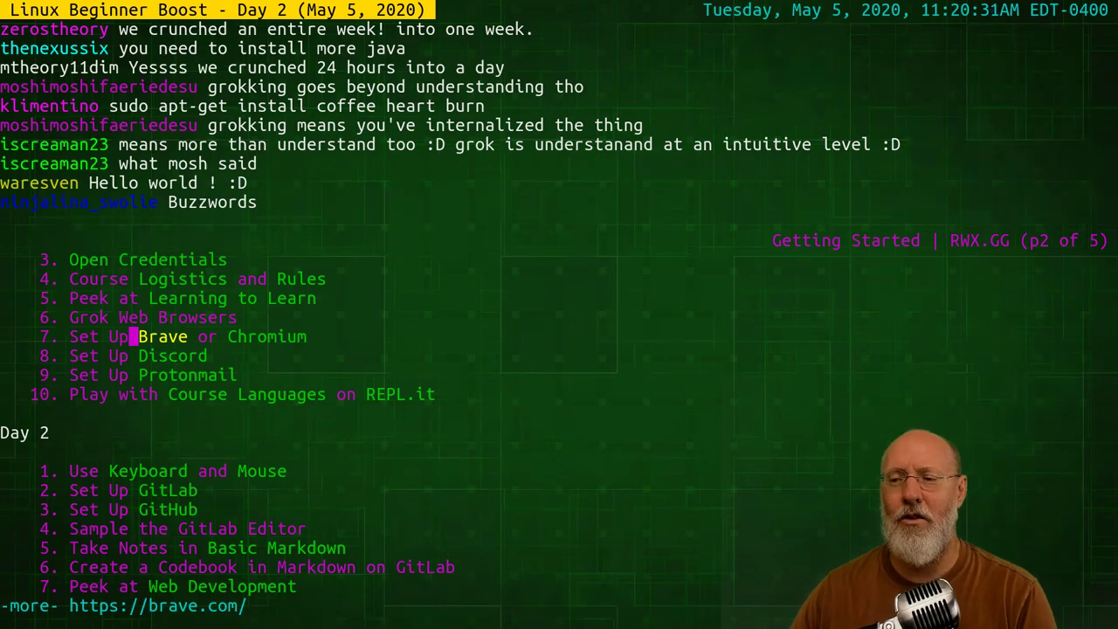
{"action": "key", "text": "Down"}
{"action": "key", "text": "Down"}
{"action": "key", "text": "Down"}
{"action": "key", "text": "Down"}
{"action": "key", "text": "Down"}
{"action": "key", "text": "Down"}
{"action": "key", "text": "Down"}
{"action": "key", "text": "Down"}
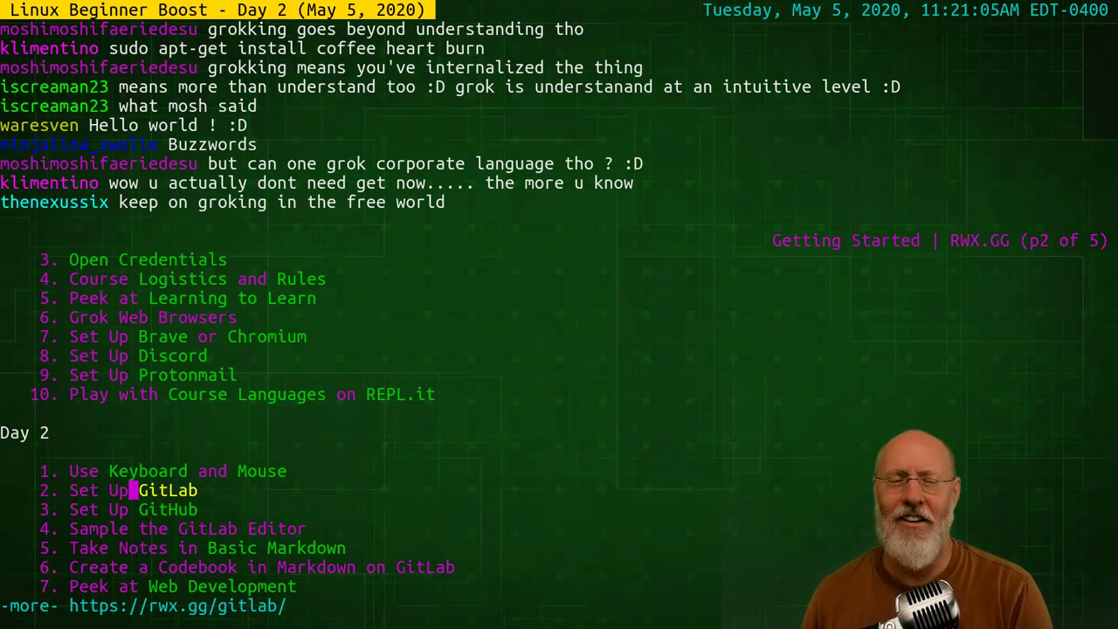
{"action": "key", "text": "Down"}
{"action": "key", "text": "Down"}
{"action": "key", "text": "Down"}
{"action": "key", "text": "Down"}
{"action": "key", "text": "Down"}
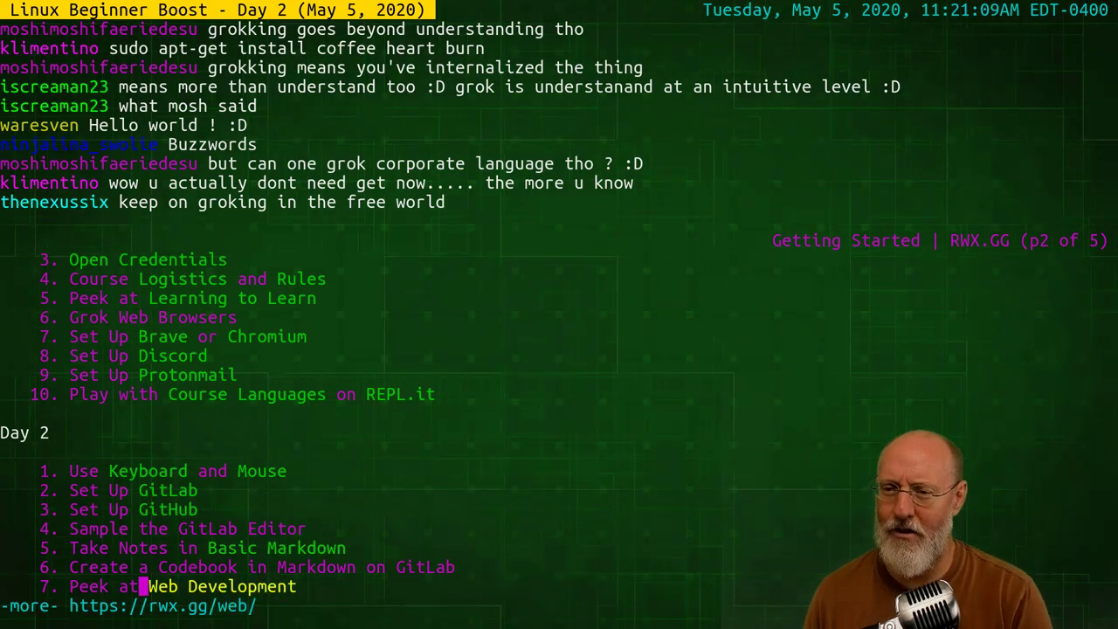
{"action": "key", "text": "Down"}
{"action": "key", "text": "Down"}
{"action": "key", "text": "Down"}
{"action": "key", "text": "Down"}
Page back to page 2 and move focus up through Mouse to the Day 2 Keyboard link
{"action": "key", "text": "Down"}
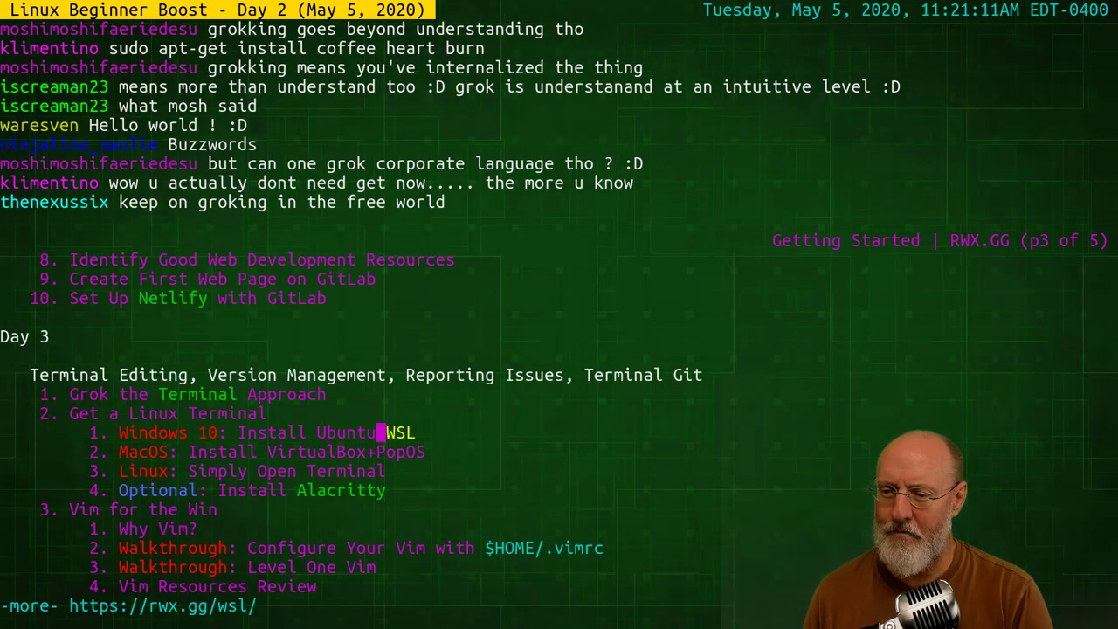
{"action": "key", "text": "Up"}
{"action": "key", "text": "Up"}
{"action": "key", "text": "Down"}
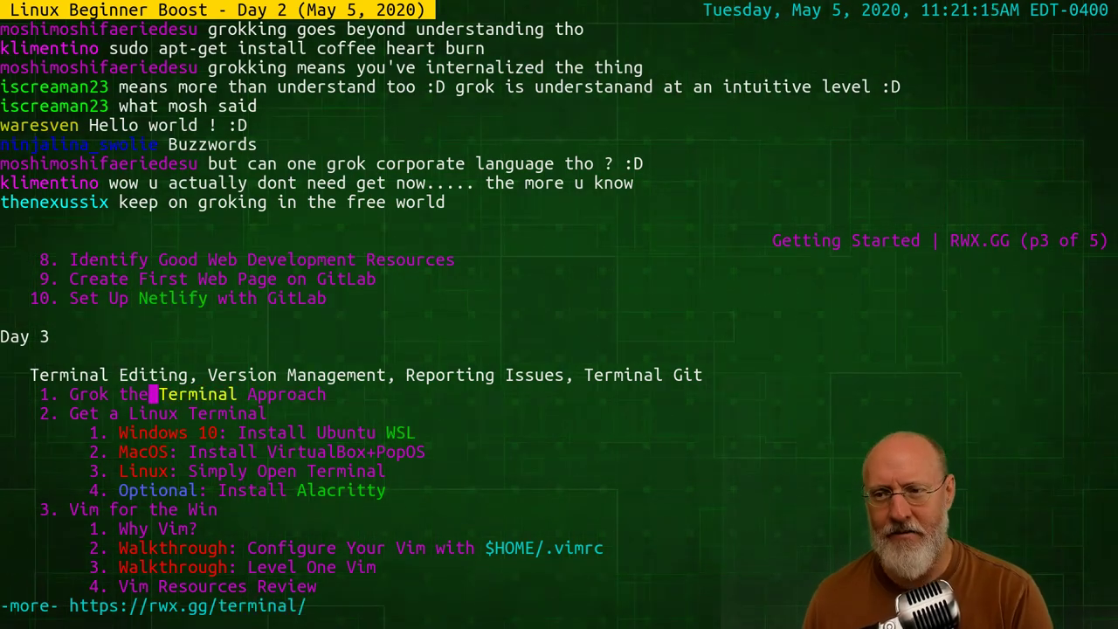
{"action": "key", "text": "Page_Up"}
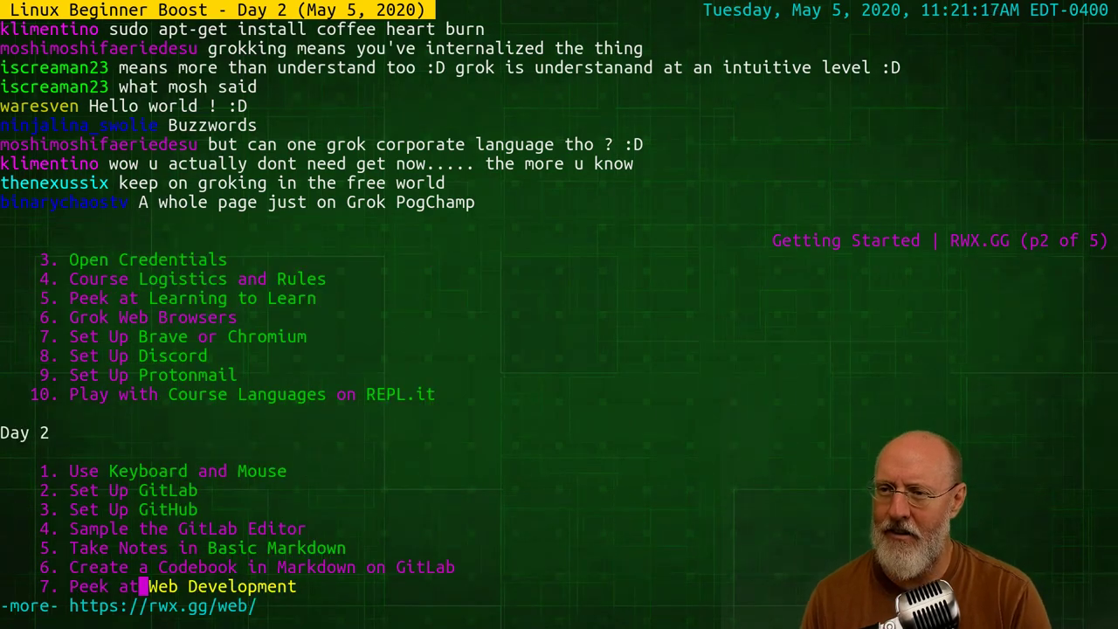
{"action": "key", "text": "Up"}
{"action": "key", "text": "Up"}
{"action": "key", "text": "Up"}
{"action": "key", "text": "Up"}
{"action": "key", "text": "Up"}
{"action": "key", "text": "Up"}
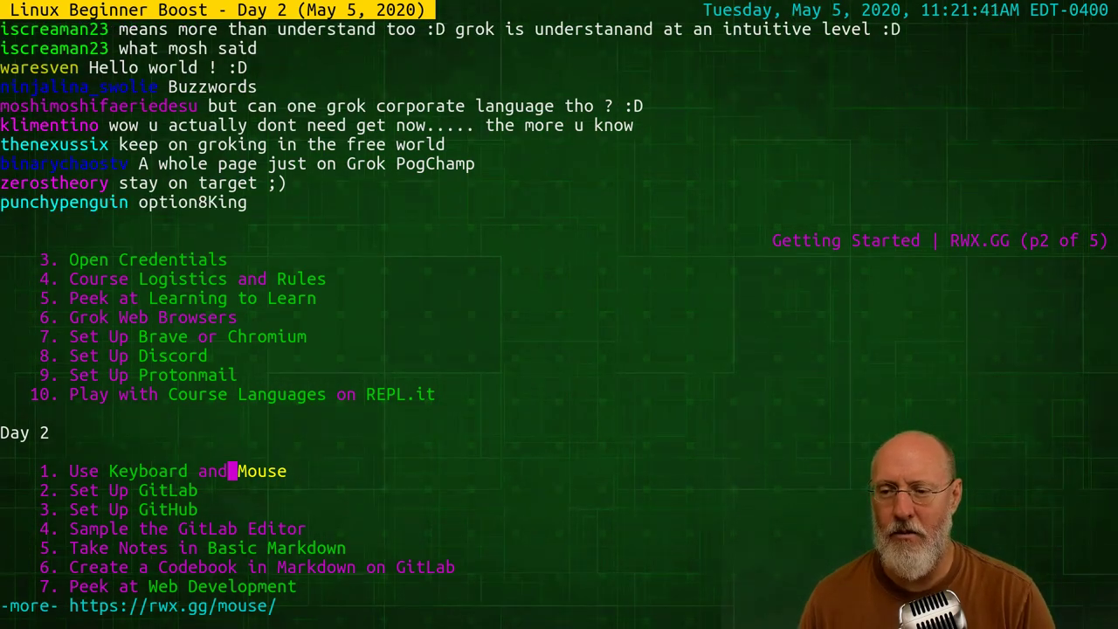
{"action": "key", "text": "Down"}
{"action": "key", "text": "Down"}
{"action": "key", "text": "Down"}
{"action": "key", "text": "Down"}
{"action": "key", "text": "Down"}
{"action": "key", "text": "Down"}
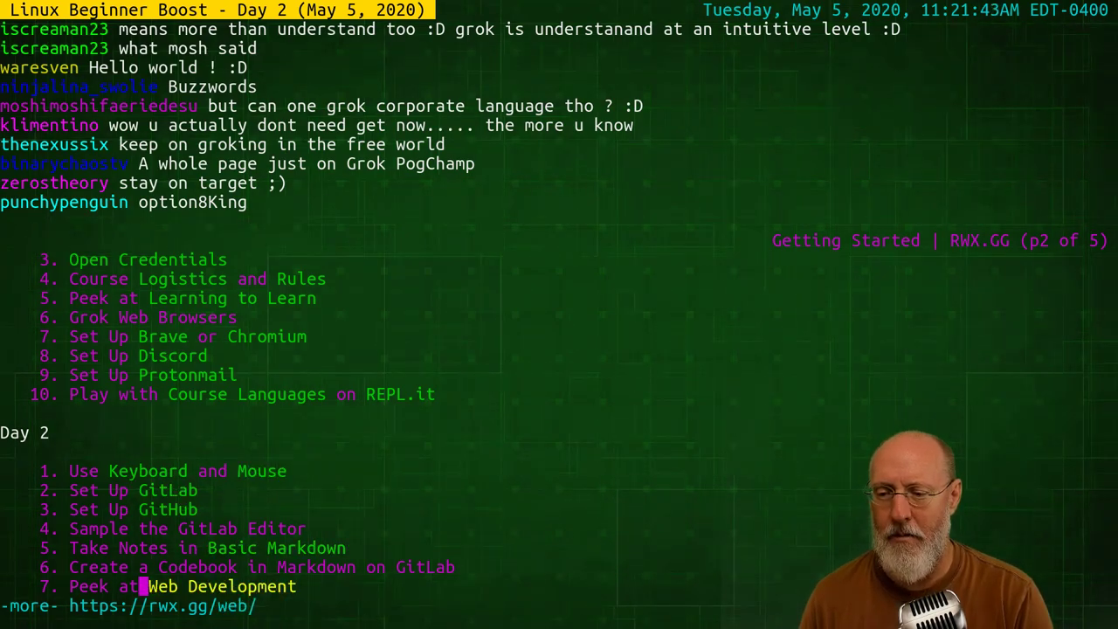
{"action": "key", "text": "Down"}
{"action": "key", "text": "Up"}
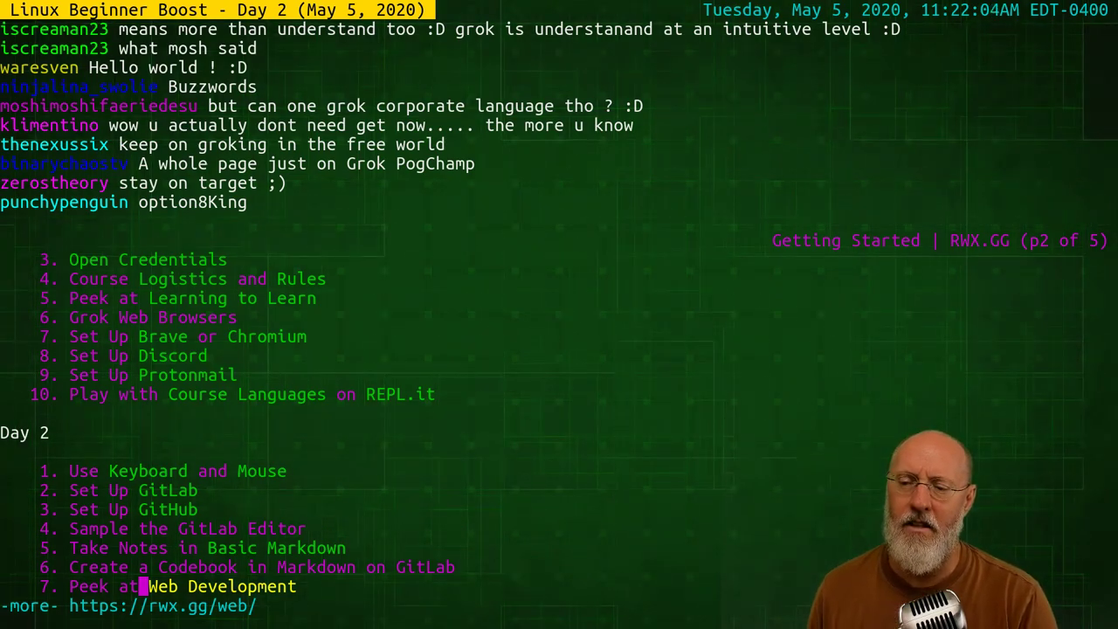
{"action": "key", "text": "Up"}
{"action": "key", "text": "Up"}
{"action": "key", "text": "Up"}
{"action": "key", "text": "Up"}
{"action": "key", "text": "Up"}
{"action": "key", "text": "Up"}
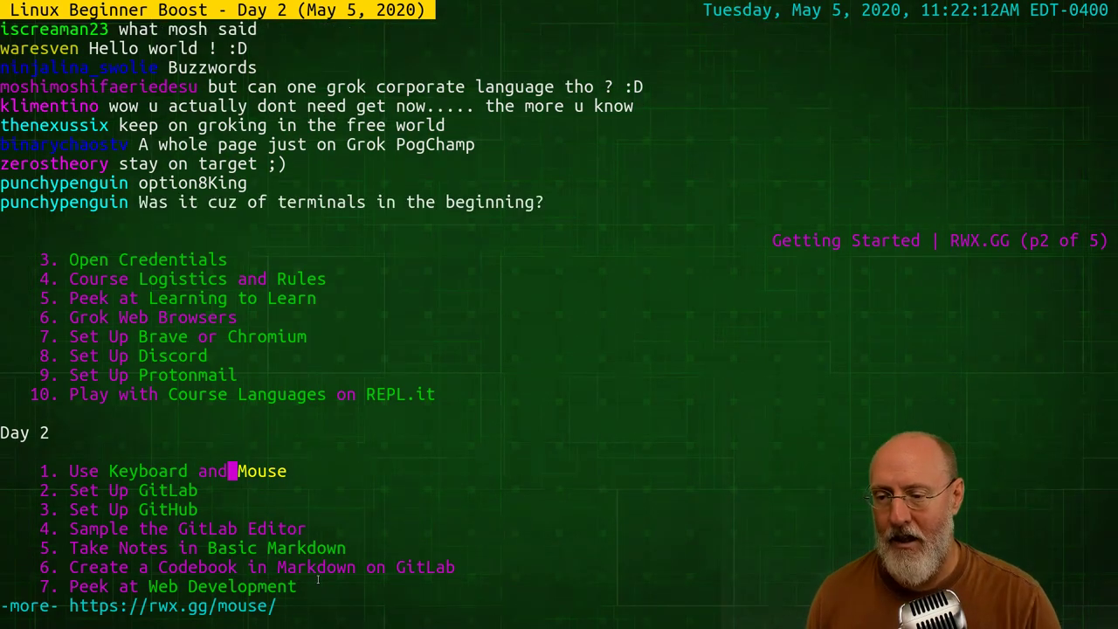
{"action": "key", "text": "Up"}
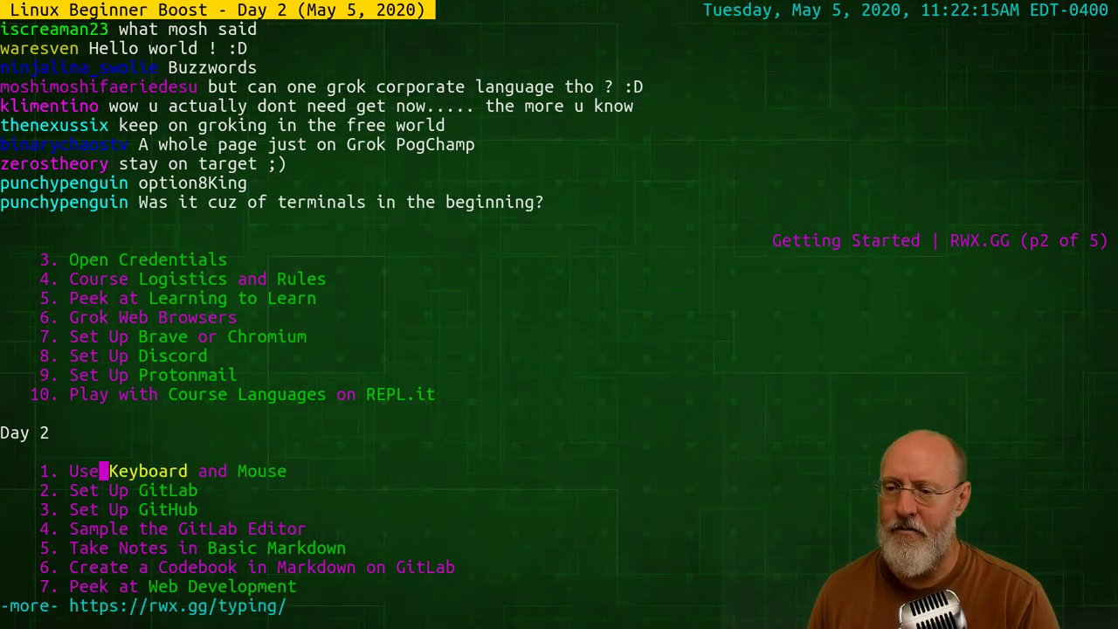
Follow the highlighted Keyboard link to open the RWX.GG Typing page
{"action": "key", "text": "Return"}
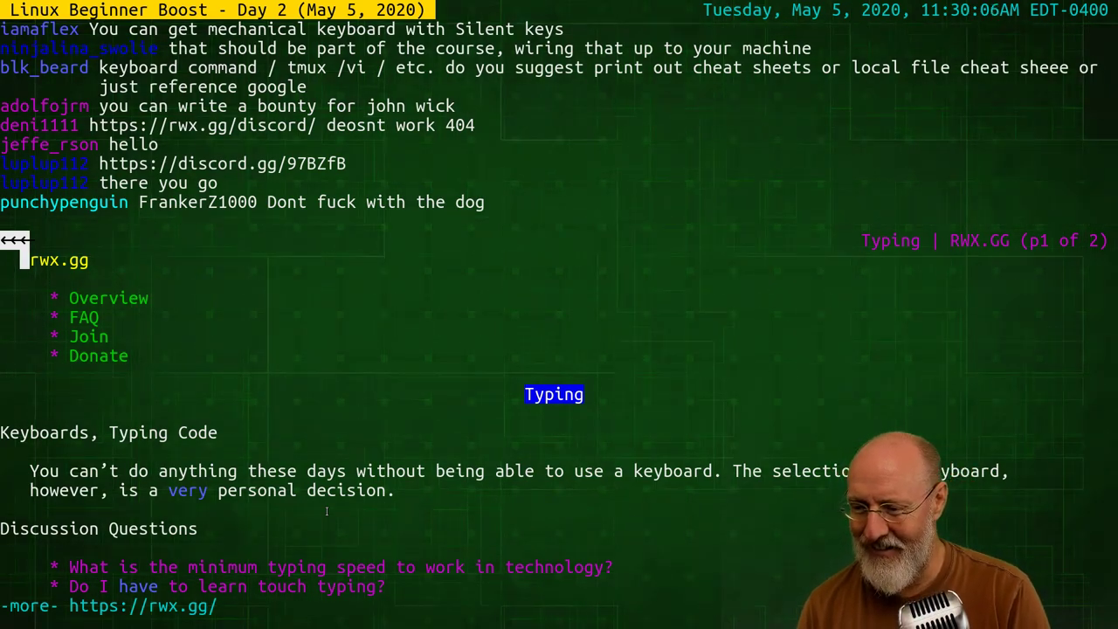
Show page 2 of the Typing page and move past zty.pe and nitrotype to the ostechnix link
{"action": "key", "text": "space"}
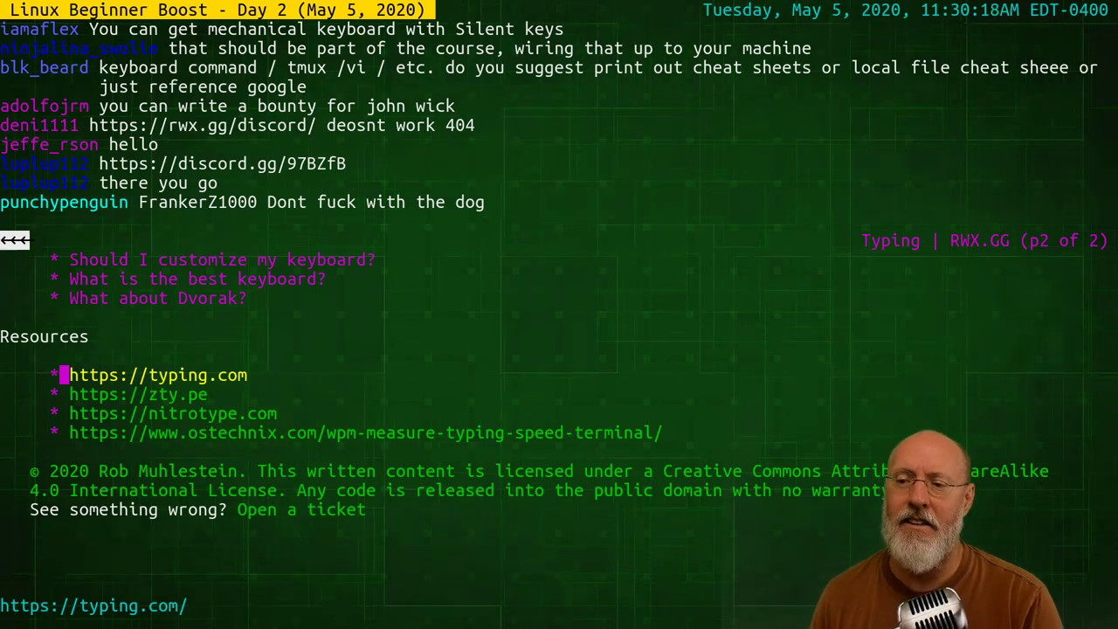
{"action": "key", "text": "Down"}
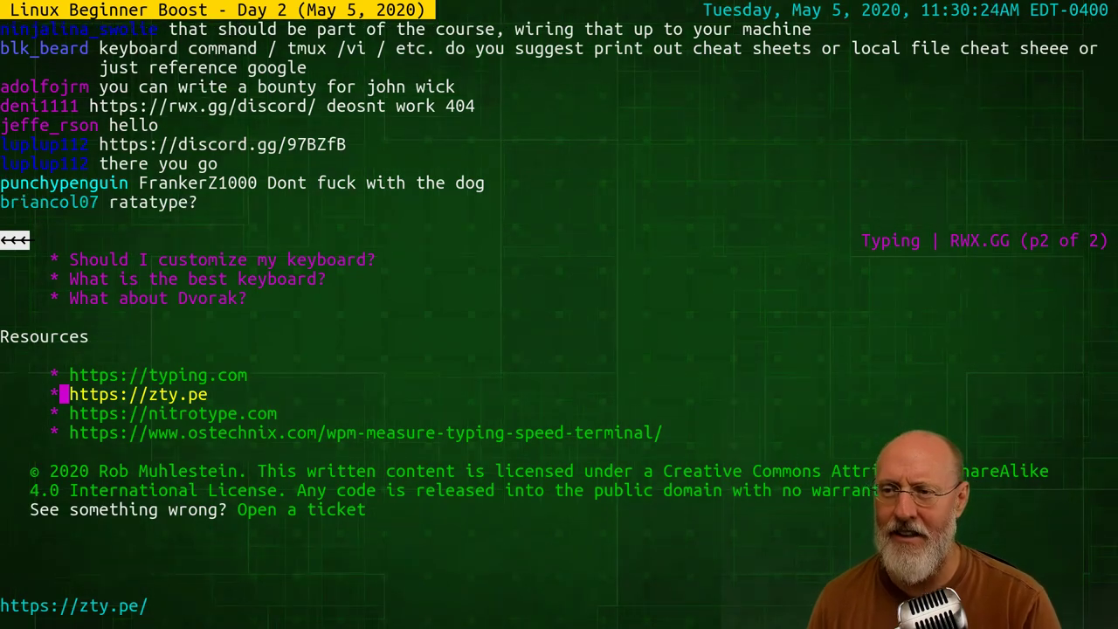
{"action": "left_click", "coordinate": [173, 413]}
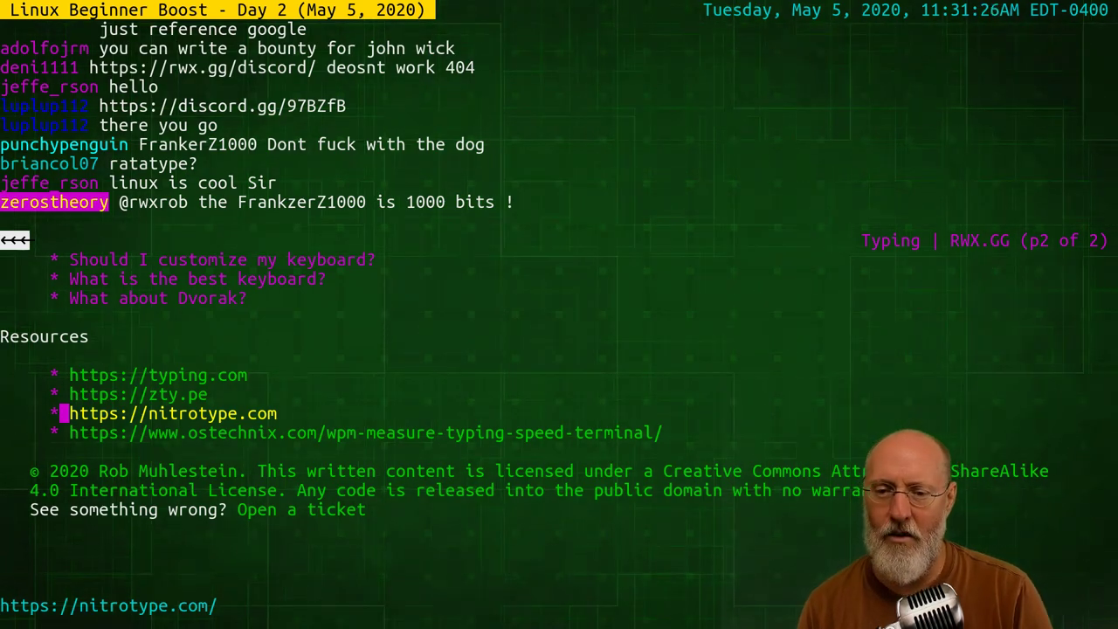
{"action": "left_click", "coordinate": [87, 432]}
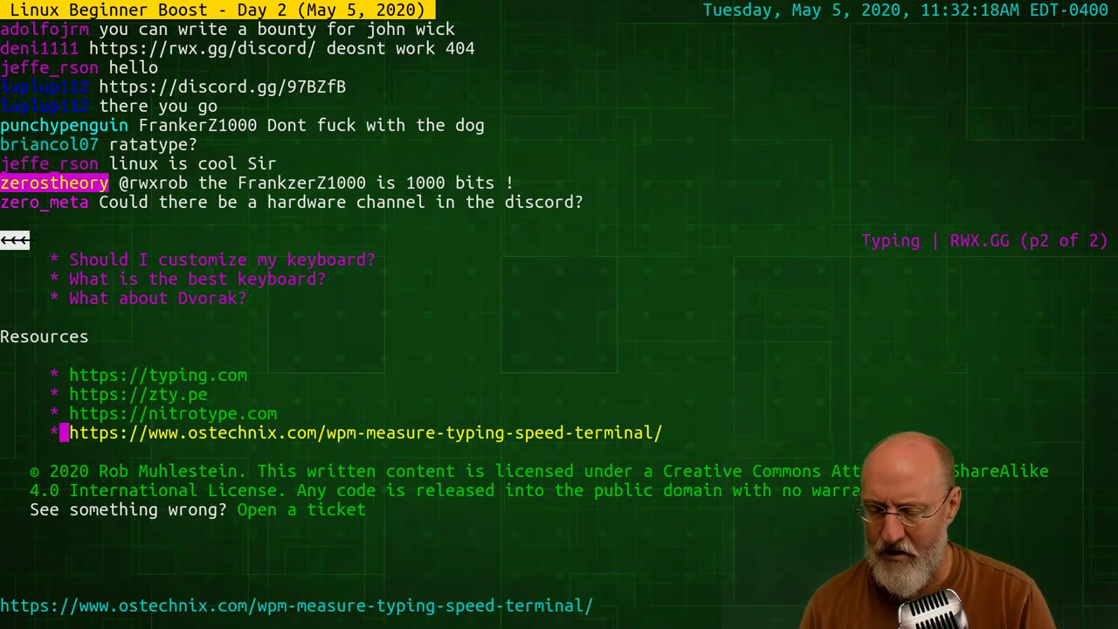
Quit Lynx, run ls in the README folder, and select knowledge-base in the listing
{"action": "type", "text": "qls"}
{"action": "key", "text": "Return"}
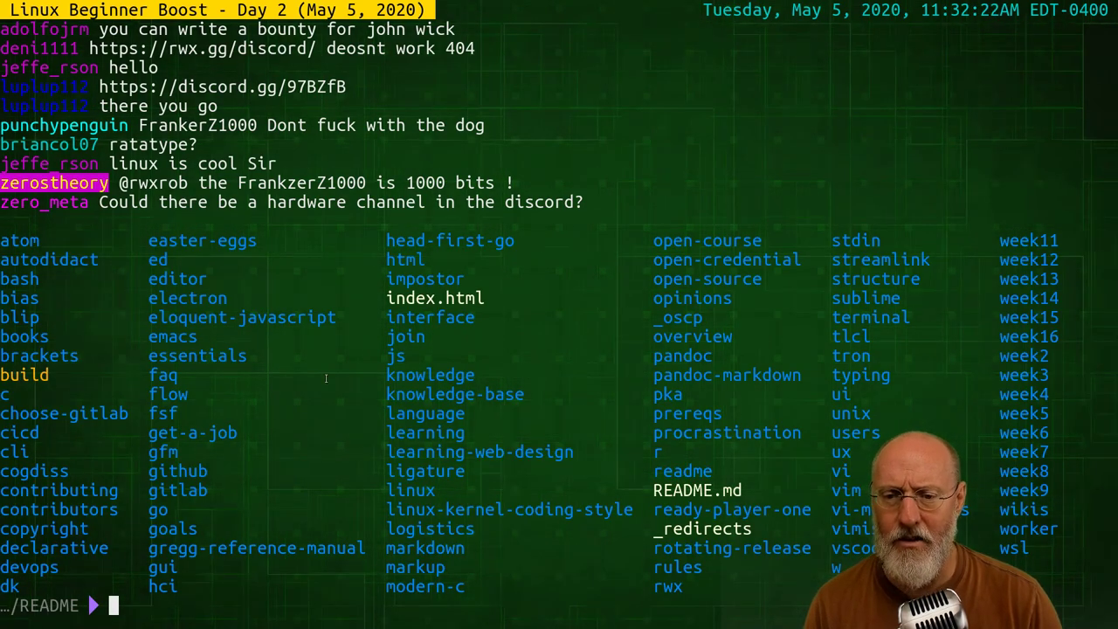
{"action": "double_click", "coordinate": [443, 395]}
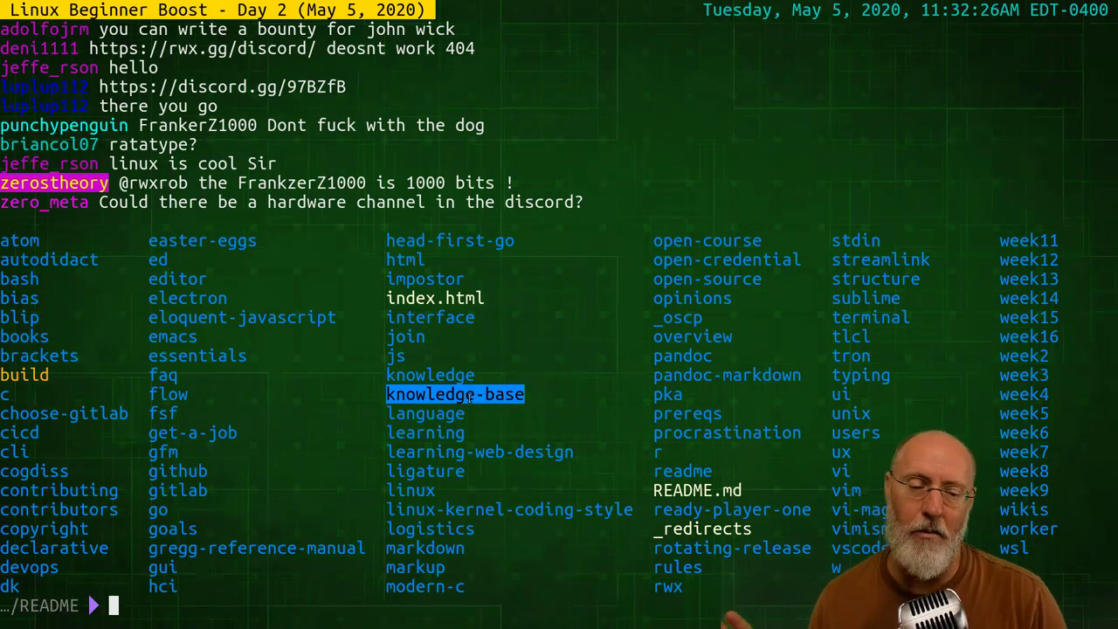
{"action": "left_click_drag", "start_coordinate": [386, 395], "coordinate": [519, 395]}
Try word and row selections in the listing, ending with knowledge-base selected for copying
{"action": "left_click", "coordinate": [447, 411]}
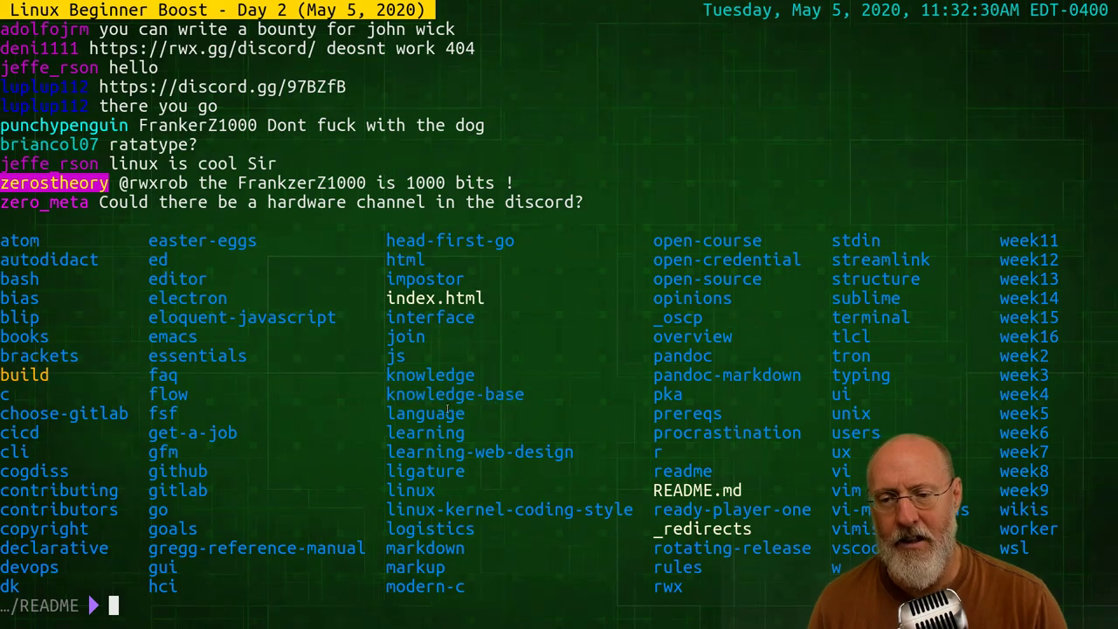
{"action": "double_click", "coordinate": [427, 375]}
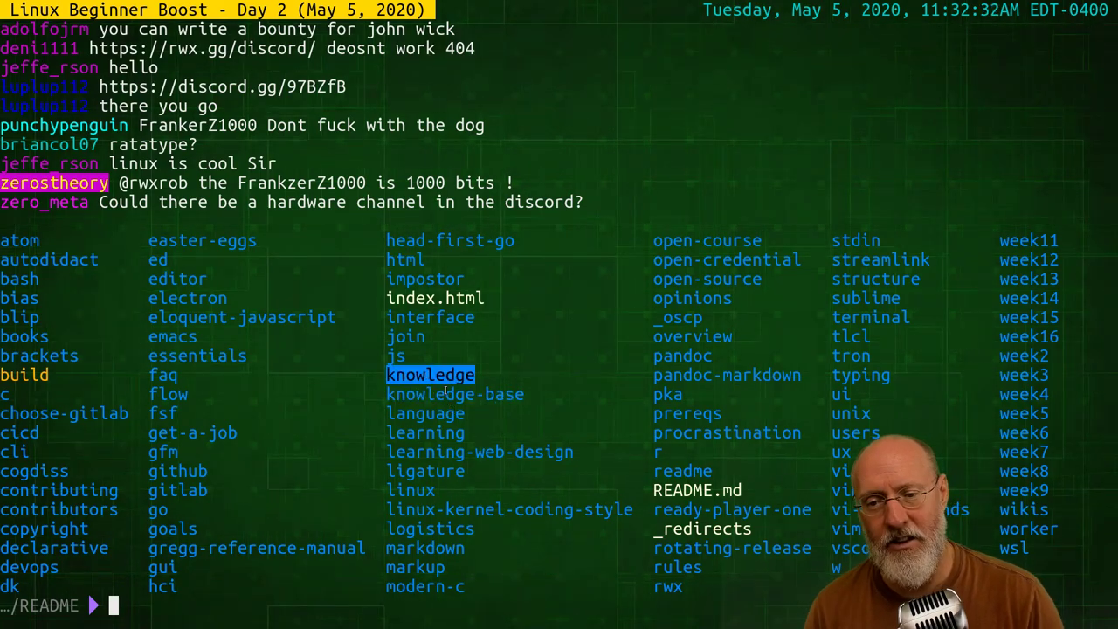
{"action": "triple_click", "coordinate": [409, 414]}
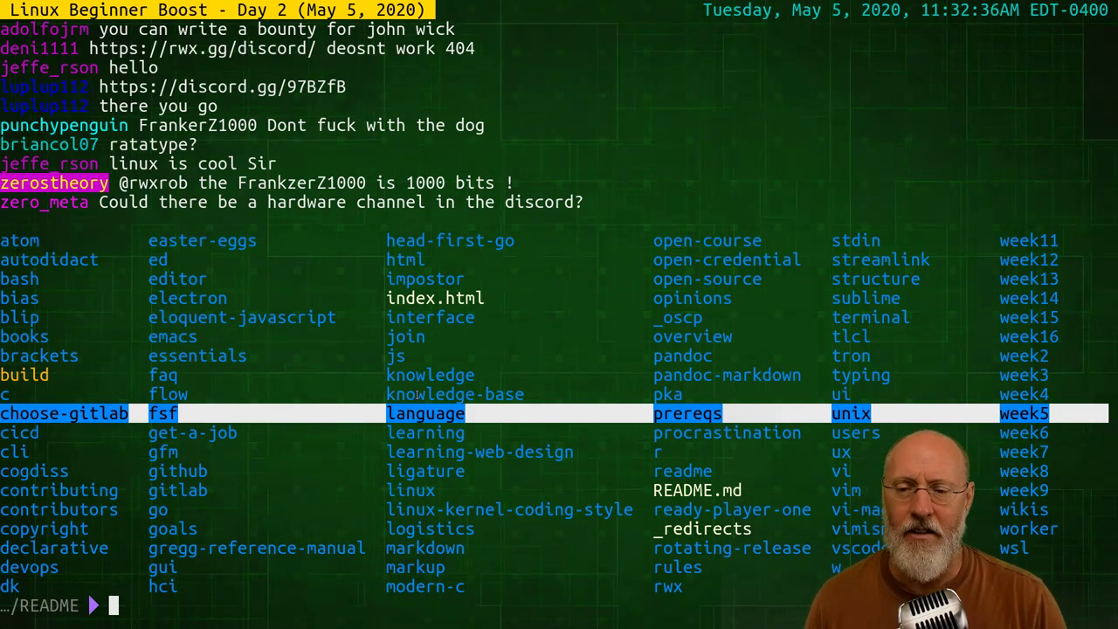
{"action": "double_click", "coordinate": [428, 376]}
{"action": "key", "text": "super+c"}
{"action": "triple_click", "coordinate": [428, 394]}
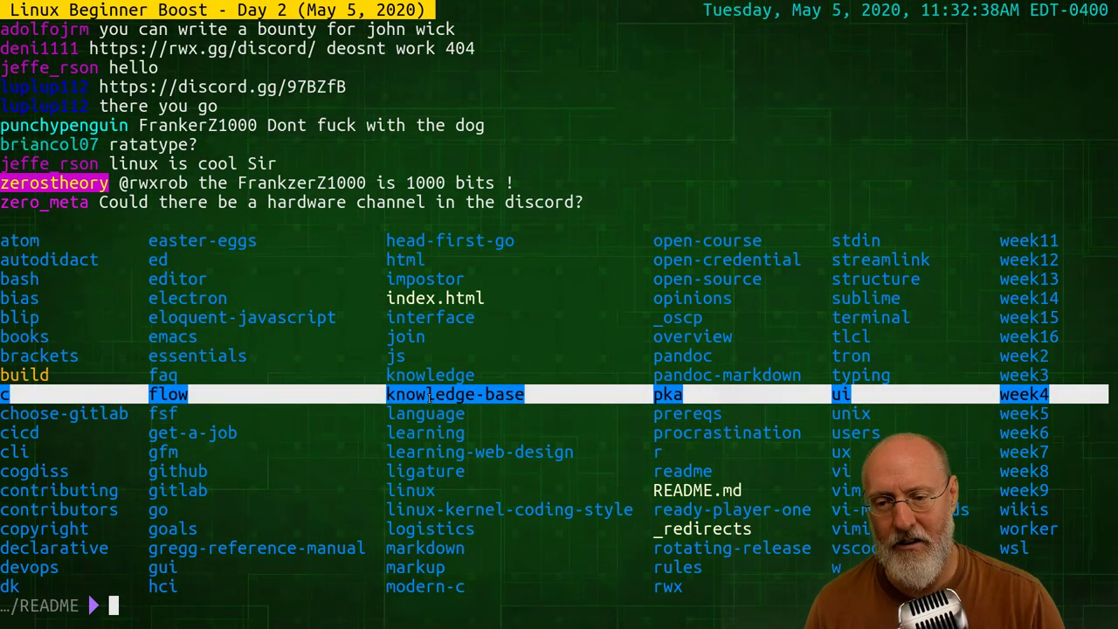
{"action": "left_click", "coordinate": [430, 375]}
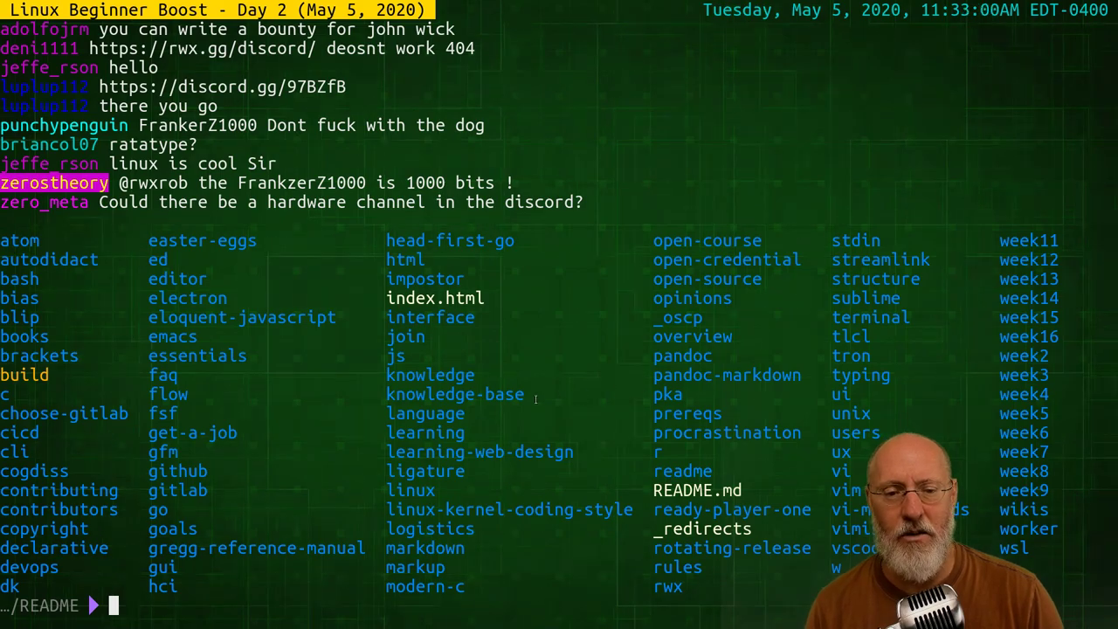
{"action": "double_click", "coordinate": [447, 394]}
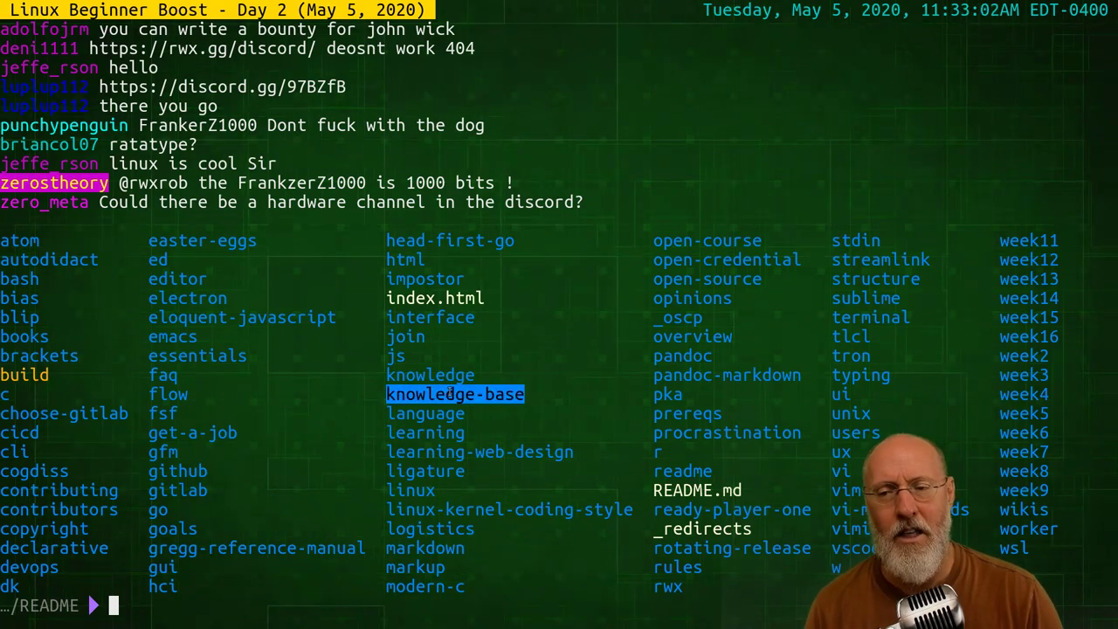
{"action": "middle_click", "coordinate": [593, 432]}
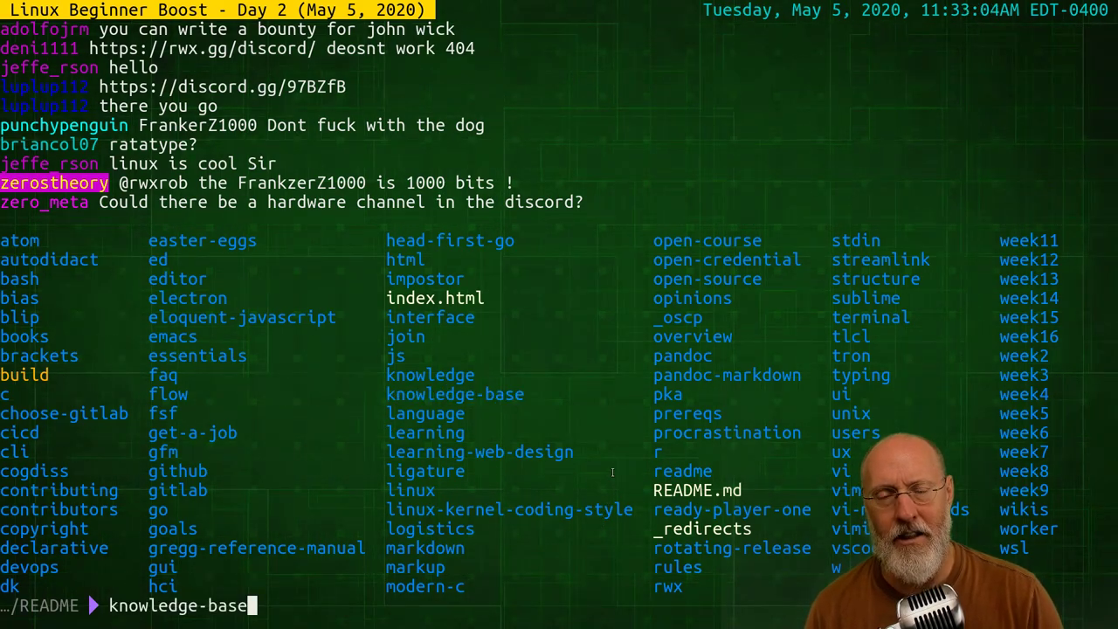
{"action": "key", "text": "BackSpace"}
{"action": "key", "text": "BackSpace"}
{"action": "key", "text": "BackSpace"}
{"action": "key", "text": "BackSpace"}
{"action": "key", "text": "BackSpace"}
{"action": "key", "text": "BackSpace"}
{"action": "key", "text": "BackSpace"}
{"action": "key", "text": "BackSpace"}
{"action": "key", "text": "BackSpace"}
{"action": "key", "text": "BackSpace"}
{"action": "key", "text": "BackSpace"}
{"action": "key", "text": "BackSpace"}
{"action": "key", "text": "BackSpace"}
{"action": "key", "text": "BackSpace"}
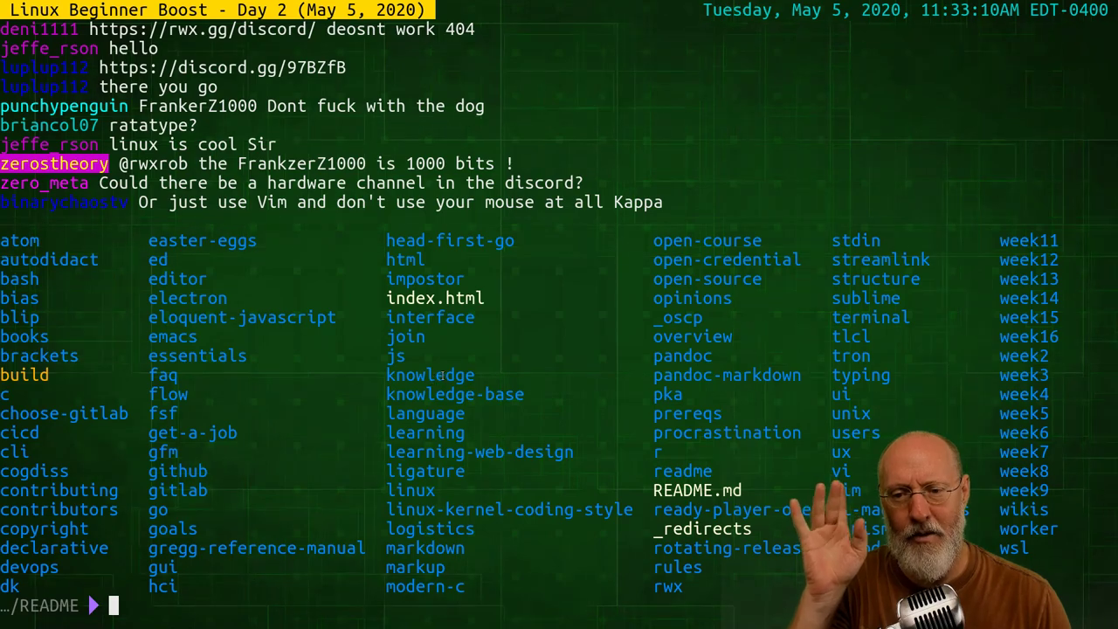
{"action": "double_click", "coordinate": [432, 375]}
{"action": "middle_click", "coordinate": [434, 428]}
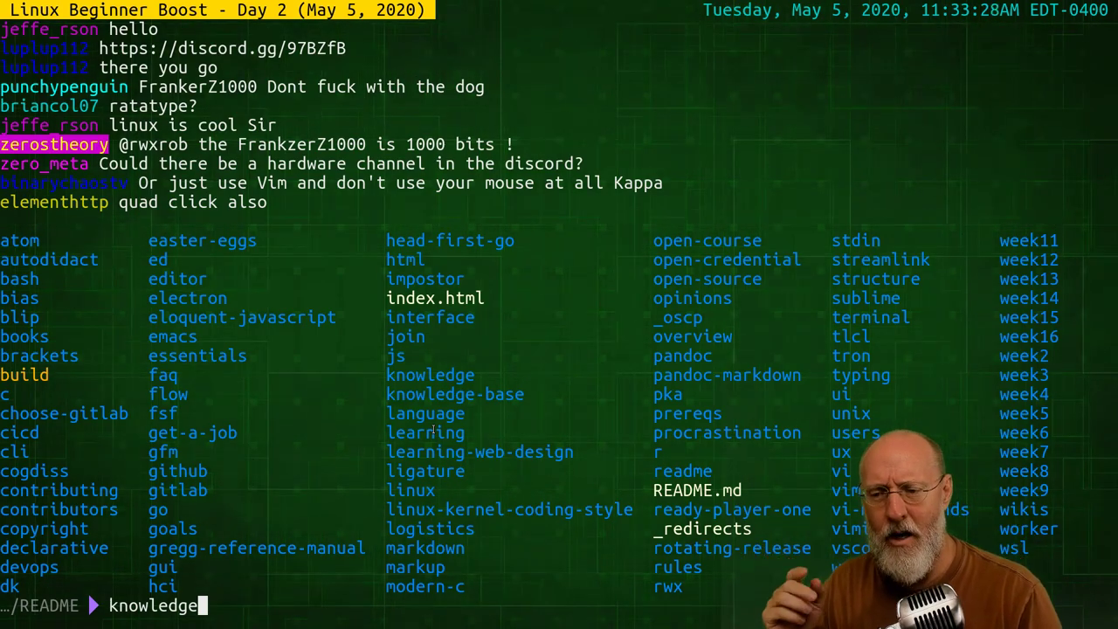
{"action": "key", "text": "BackSpace"}
{"action": "key", "text": "BackSpace"}
{"action": "key", "text": "BackSpace"}
{"action": "key", "text": "BackSpace"}
{"action": "key", "text": "BackSpace"}
{"action": "key", "text": "BackSpace"}
{"action": "key", "text": "BackSpace"}
{"action": "key", "text": "BackSpace"}
{"action": "key", "text": "BackSpace"}
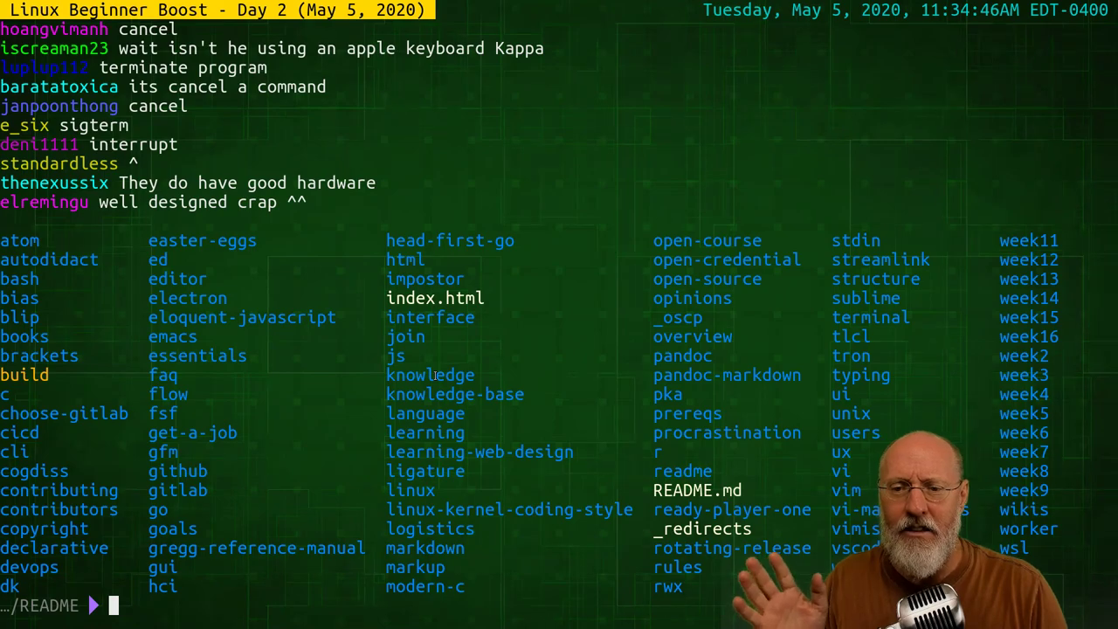
{"action": "double_click", "coordinate": [437, 375]}
{"action": "middle_click", "coordinate": [372, 451]}
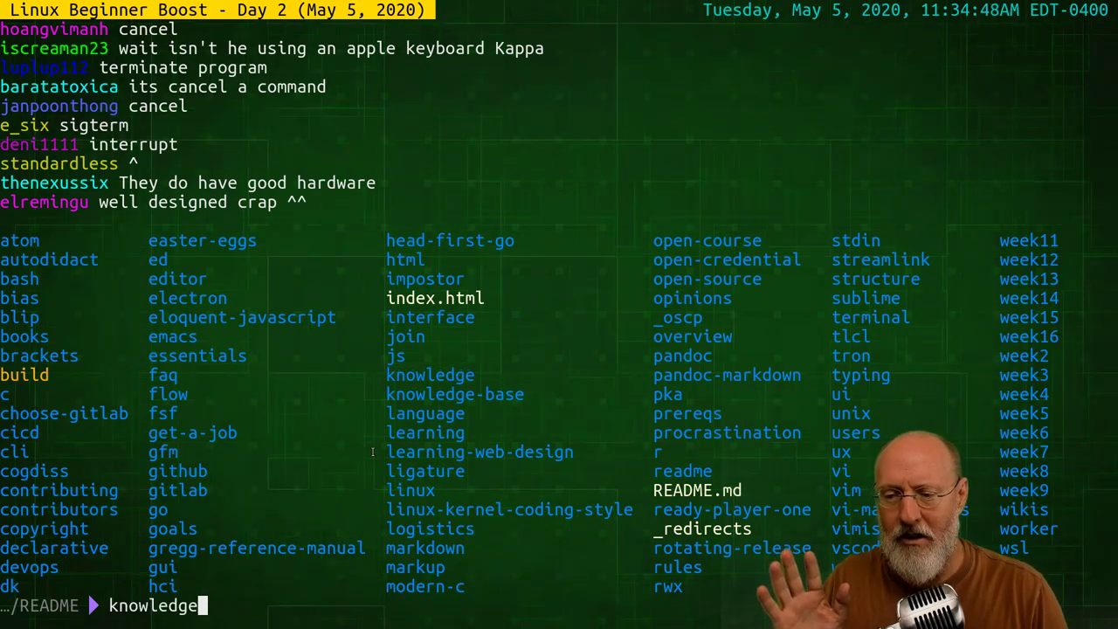
{"action": "double_click", "coordinate": [434, 394]}
{"action": "middle_click", "coordinate": [435, 394]}
{"action": "key", "text": "BackSpace"}
{"action": "key", "text": "BackSpace"}
{"action": "key", "text": "BackSpace"}
{"action": "key", "text": "BackSpace"}
{"action": "key", "text": "BackSpace"}
{"action": "key", "text": "BackSpace"}
{"action": "key", "text": "BackSpace"}
{"action": "key", "text": "BackSpace"}
{"action": "key", "text": "BackSpace"}
{"action": "key", "text": "BackSpace"}
{"action": "key", "text": "BackSpace"}
{"action": "key", "text": "BackSpace"}
{"action": "key", "text": "BackSpace"}
{"action": "key", "text": "BackSpace"}
{"action": "key", "text": "BackSpace"}
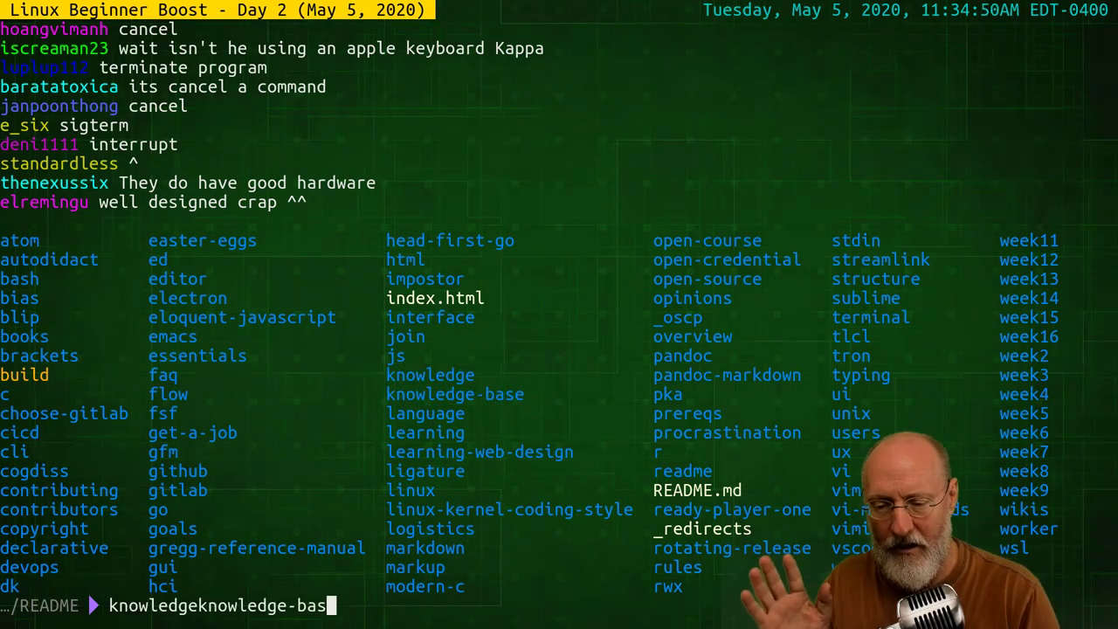
{"action": "key", "text": "BackSpace"}
{"action": "key", "text": "BackSpace"}
{"action": "key", "text": "BackSpace"}
{"action": "key", "text": "BackSpace"}
{"action": "key", "text": "BackSpace"}
{"action": "key", "text": "BackSpace"}
{"action": "key", "text": "BackSpace"}
{"action": "key", "text": "BackSpace"}
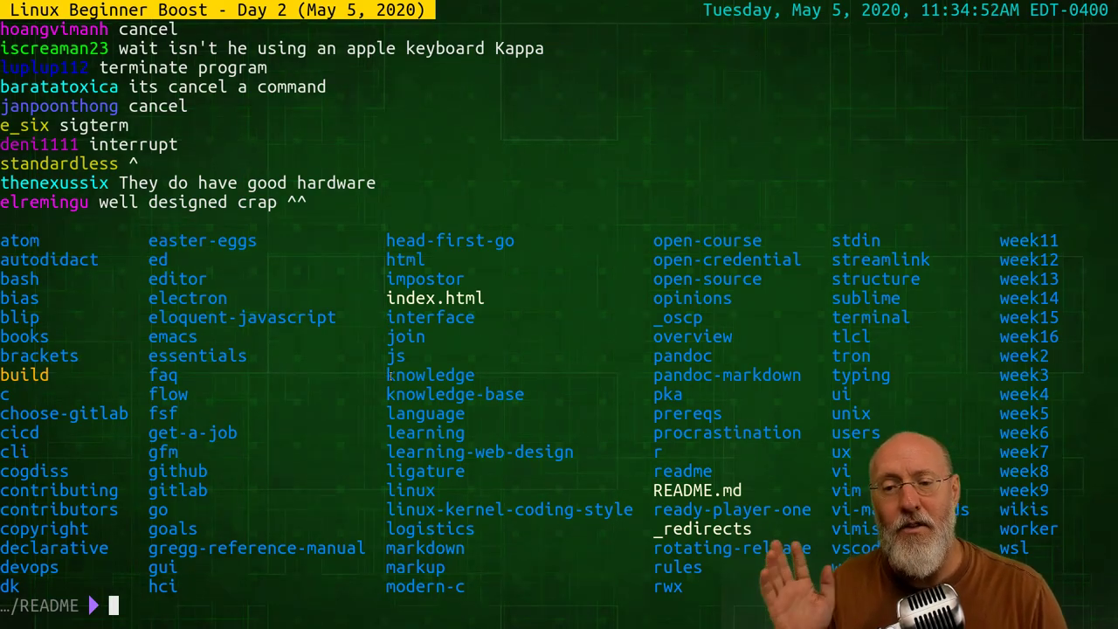
{"action": "double_click", "coordinate": [448, 375]}
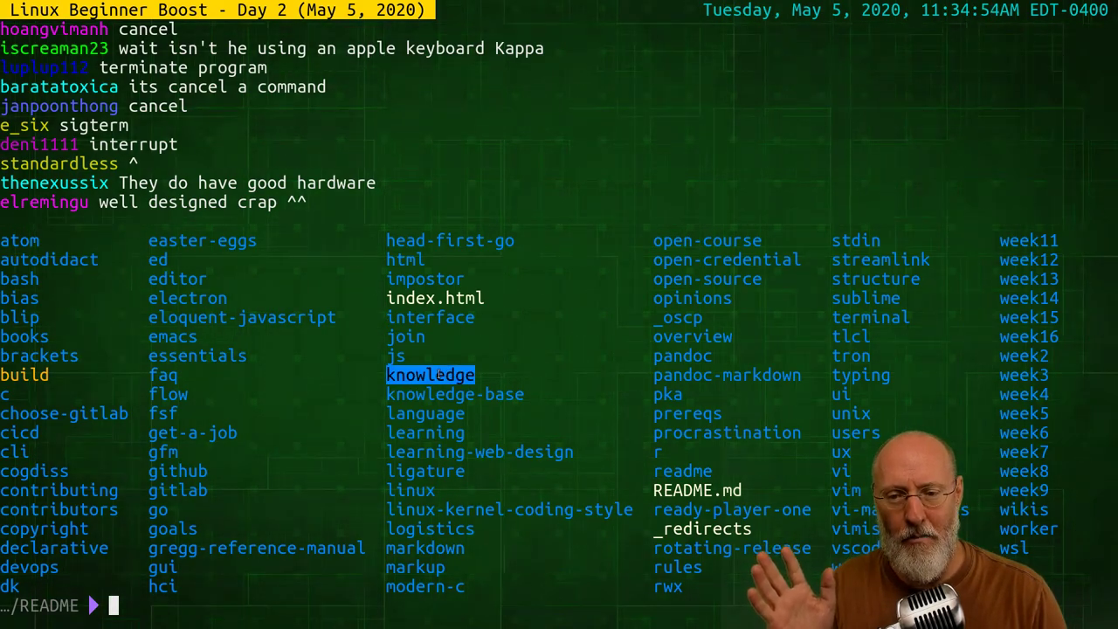
Deselect 'knowledge', then type 'save fixed twitch start' and clear it with Ctrl+U
{"action": "left_click", "coordinate": [429, 375]}
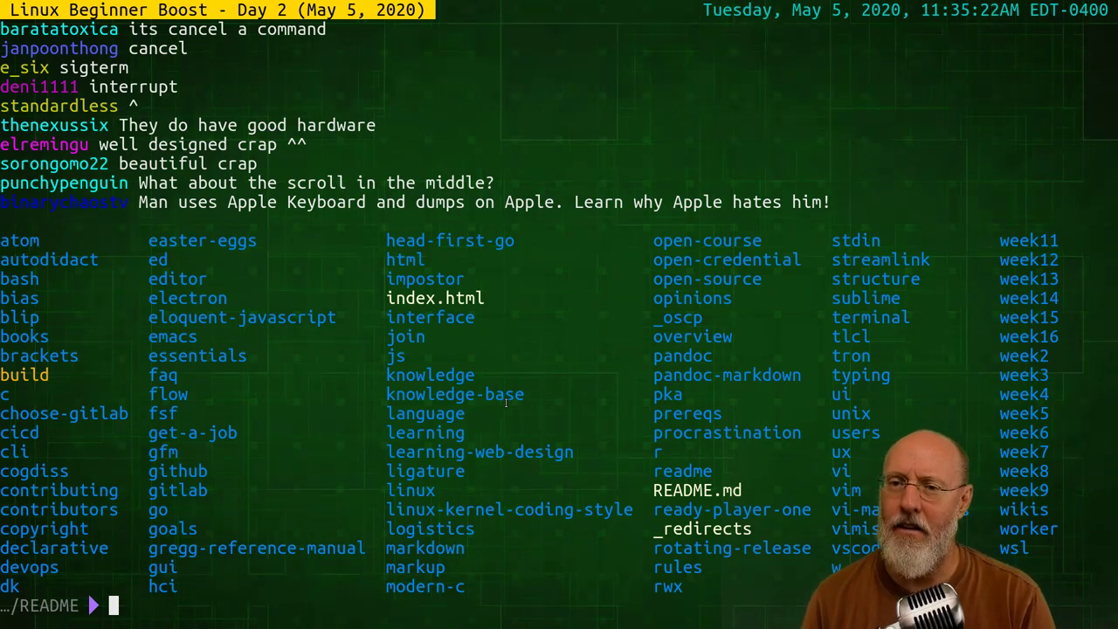
{"action": "type", "text": "save fixed twitch start"}
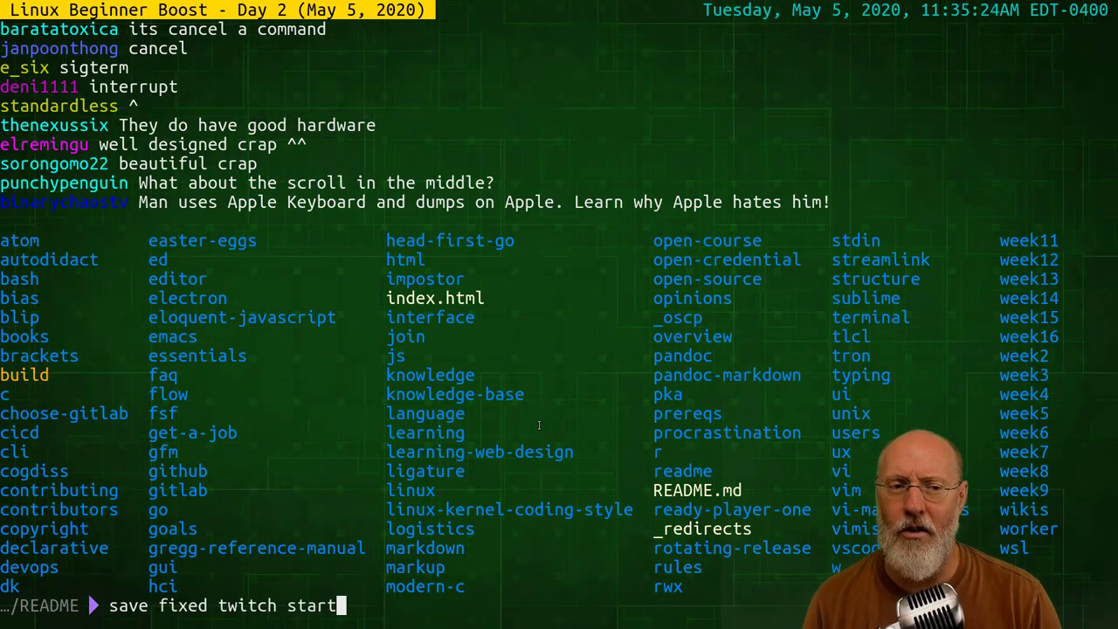
{"action": "key", "text": "ctrl+u"}
Browse command history back to an empty prompt and copy knowledge-base from the listing
{"action": "key", "text": "Up"}
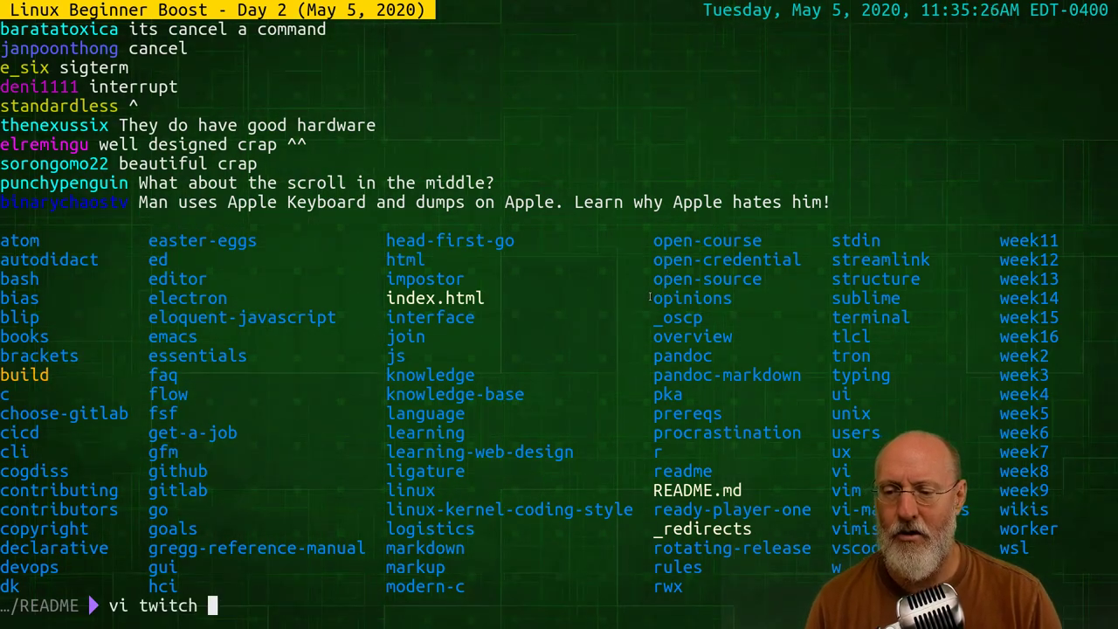
{"action": "key", "text": "Up"}
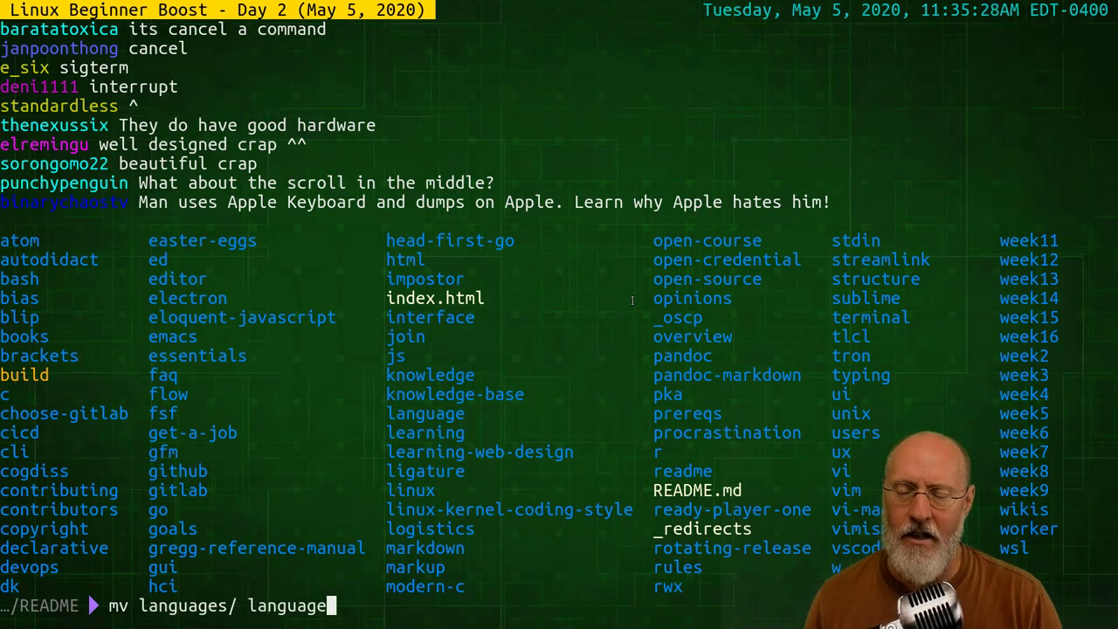
{"action": "key", "text": "Up"}
{"action": "key", "text": "Down"}
{"action": "key", "text": "Down"}
{"action": "key", "text": "Down"}
{"action": "key", "text": "Up"}
{"action": "key", "text": "Up"}
{"action": "key", "text": "Up"}
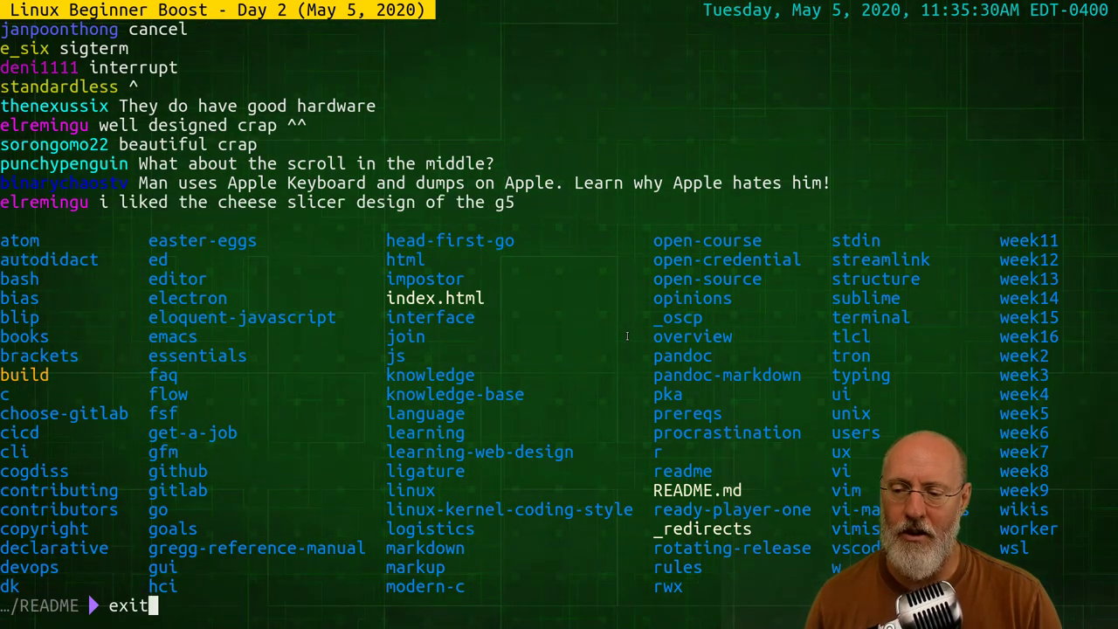
{"action": "key", "text": "Up"}
{"action": "key", "text": "Down"}
{"action": "key", "text": "Down"}
{"action": "key", "text": "Down"}
{"action": "key", "text": "Down"}
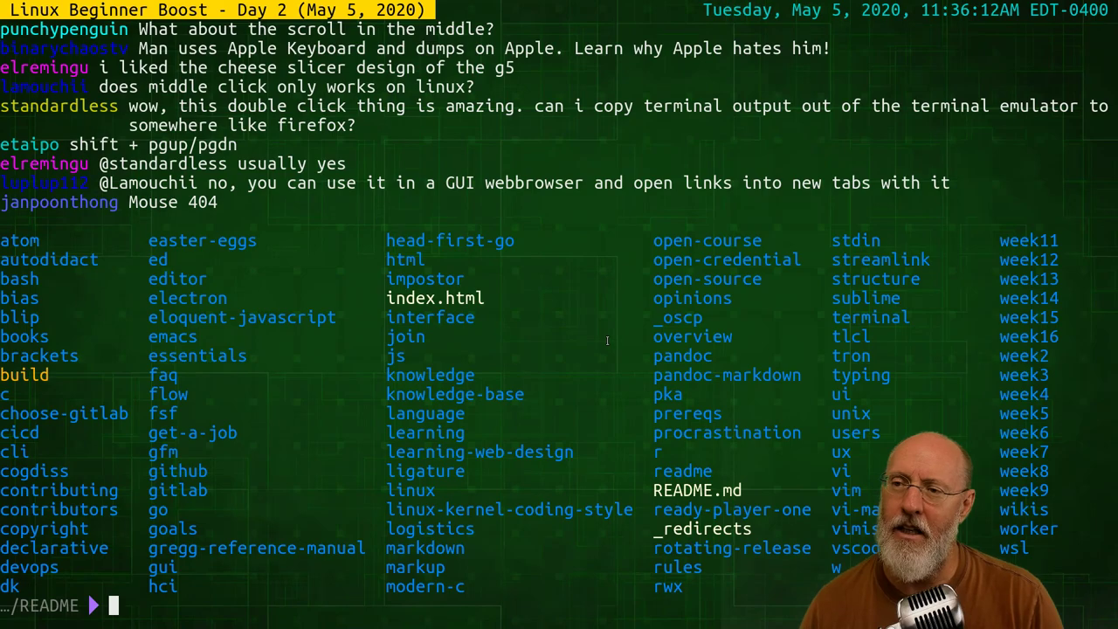
{"action": "double_click", "coordinate": [451, 394]}
{"action": "key", "text": "super+c"}
Paste knowledge-base onto the end of Brave's rwx.gg/join/ address without loading it
{"action": "key", "text": "alt+Tab"}
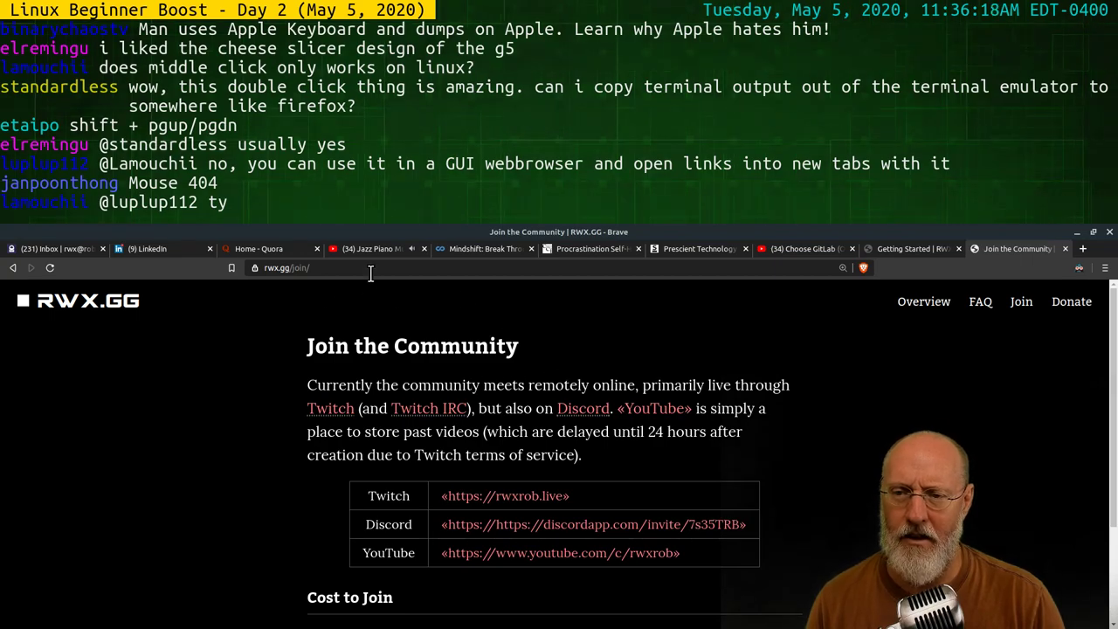
{"action": "left_click", "coordinate": [370, 271]}
{"action": "middle_click", "coordinate": [389, 271]}
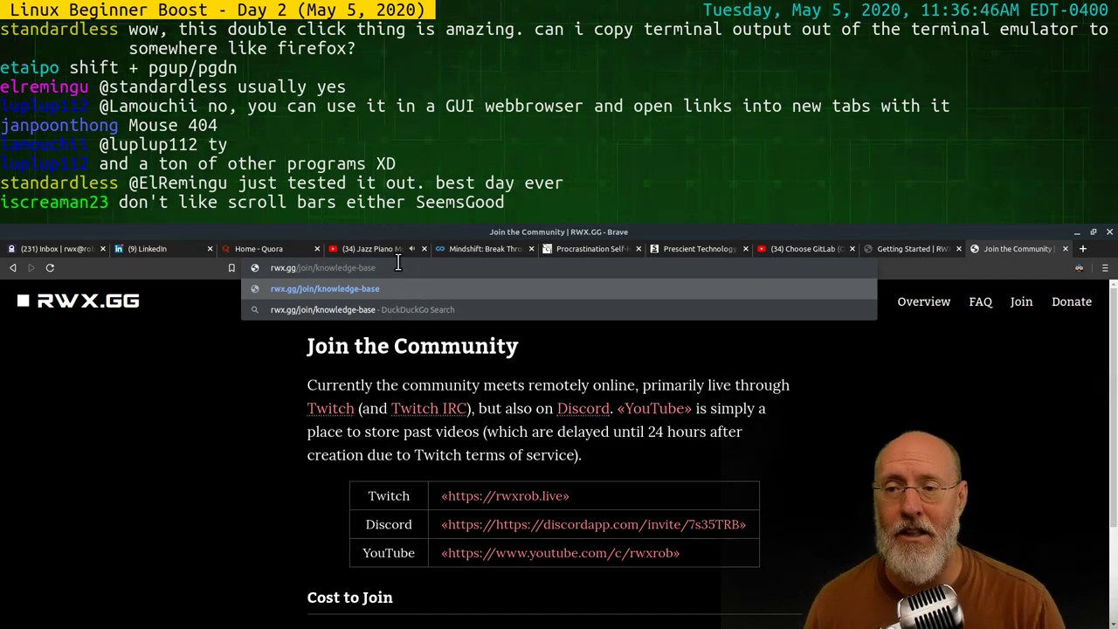
{"action": "right_click", "coordinate": [346, 267]}
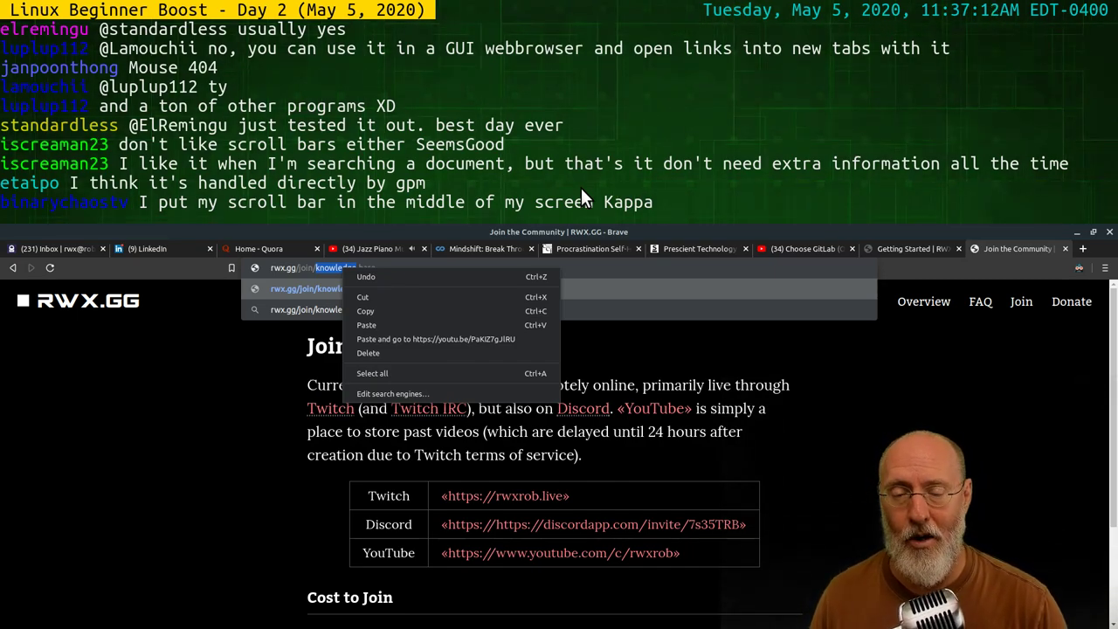
{"action": "left_click", "coordinate": [723, 201]}
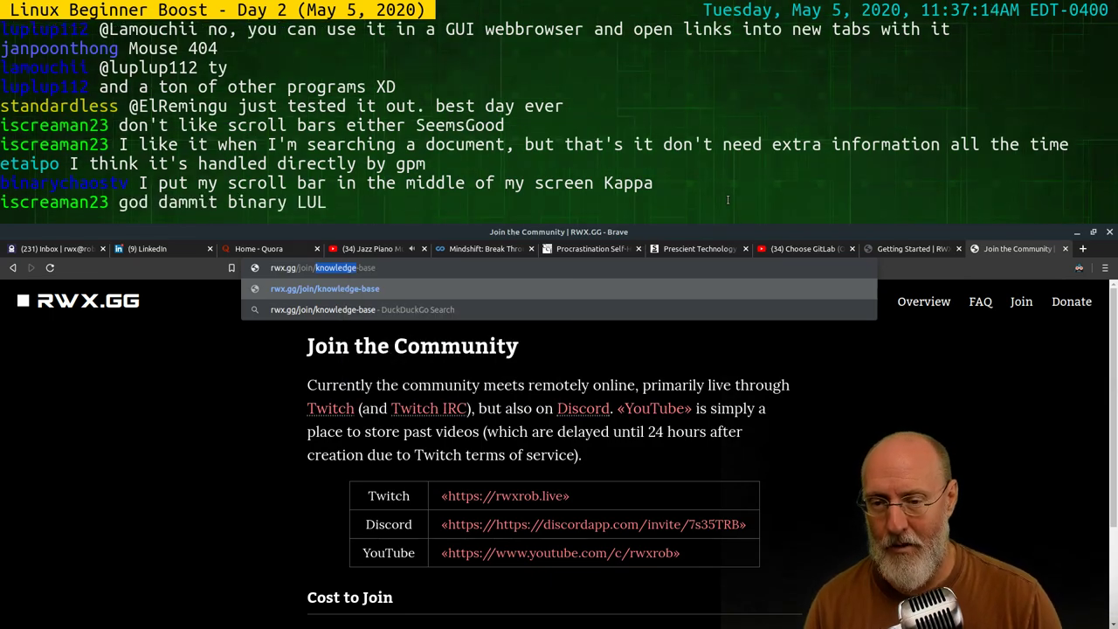
Switch back to Alacritty, type ls, and browse through shell command history
{"action": "key", "text": "alt+Tab"}
{"action": "key", "text": "alt+Tab"}
{"action": "key", "text": "alt+Tab"}
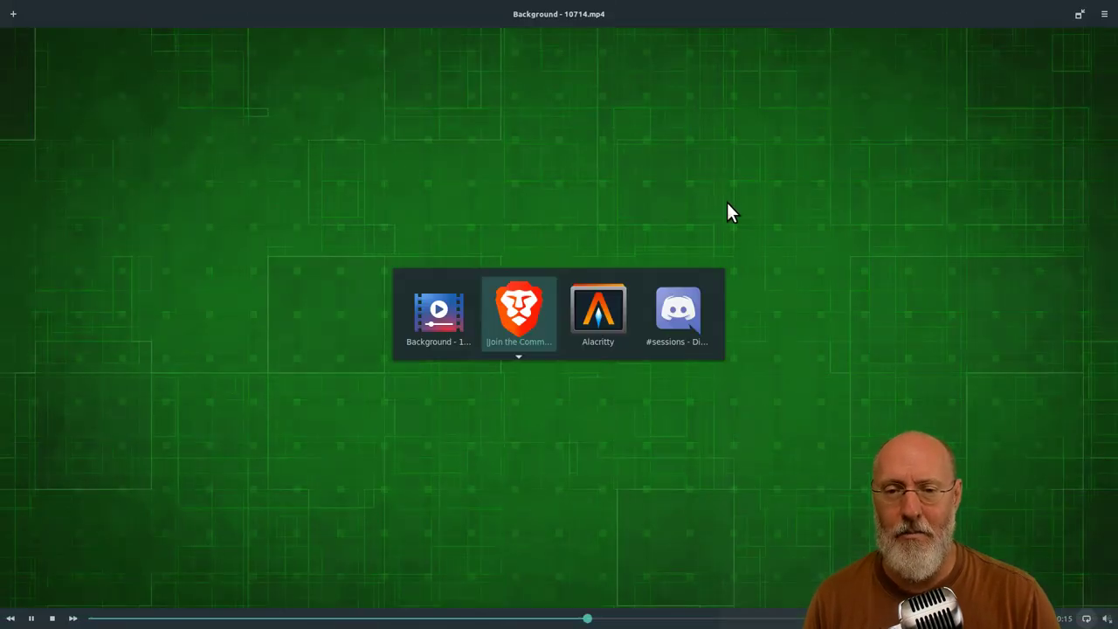
{"action": "key", "text": "alt+Tab"}
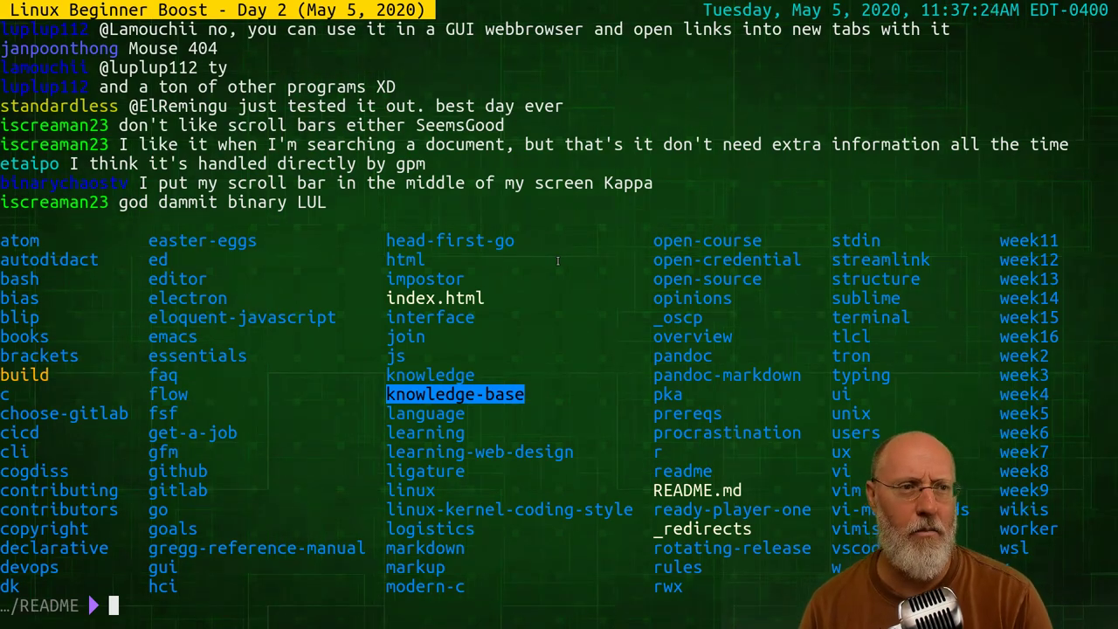
{"action": "type", "text": "ls"}
{"action": "key", "text": "Up"}
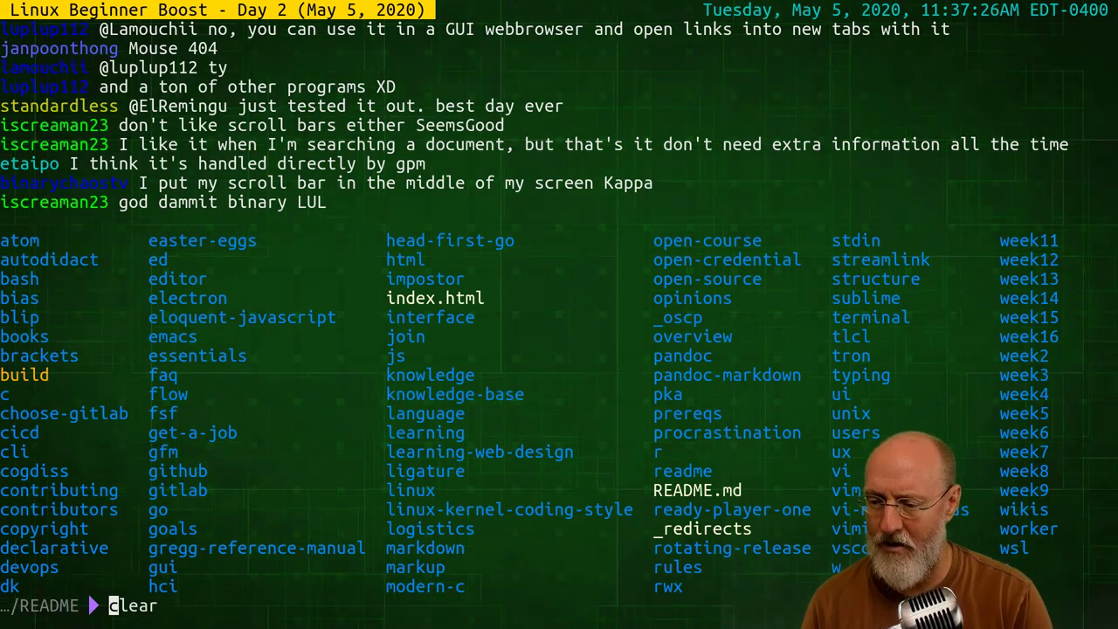
{"action": "key", "text": "Up"}
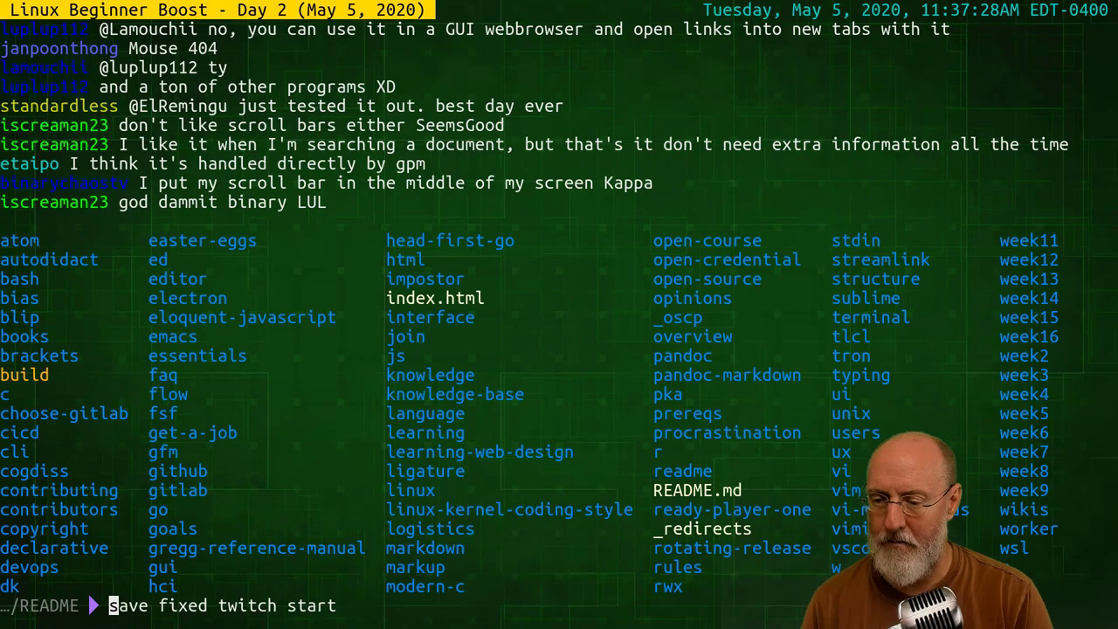
{"action": "key", "text": "Down"}
{"action": "key", "text": "Up"}
{"action": "key", "text": "Up"}
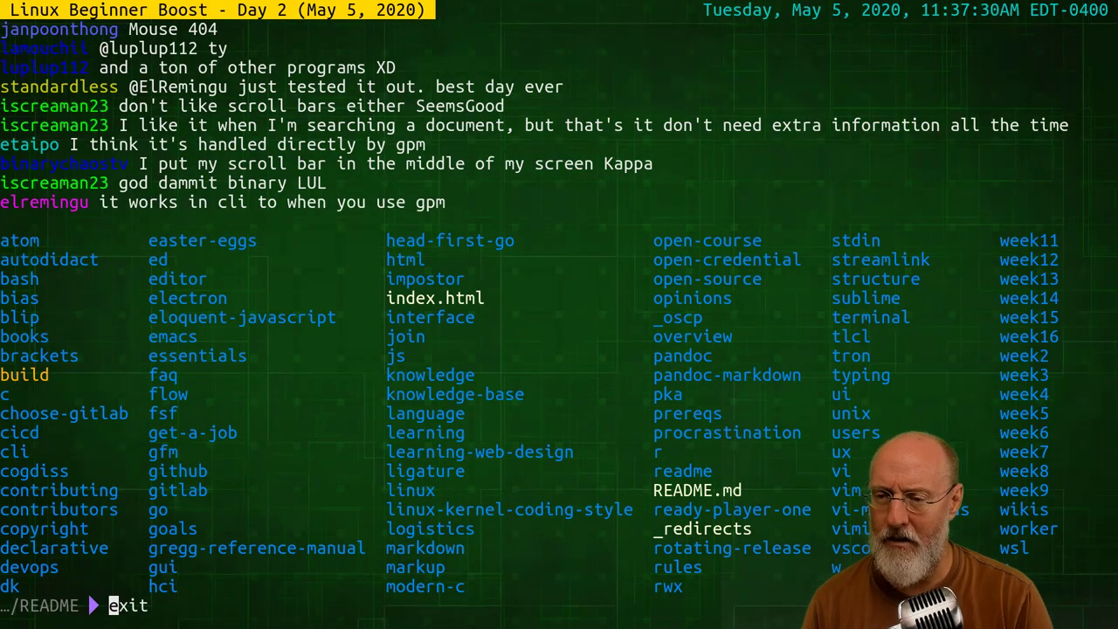
Cancel the recalled line and exit the nested shell back to Lynx's Typing page
{"action": "key", "text": "ctrl+c"}
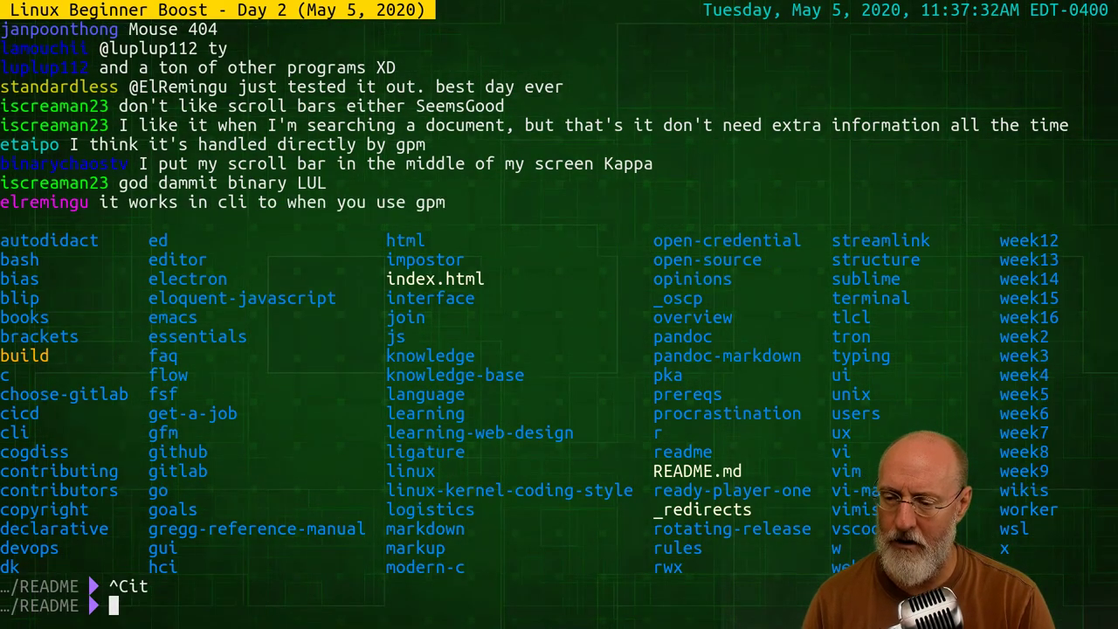
{"action": "type", "text": "exi"}
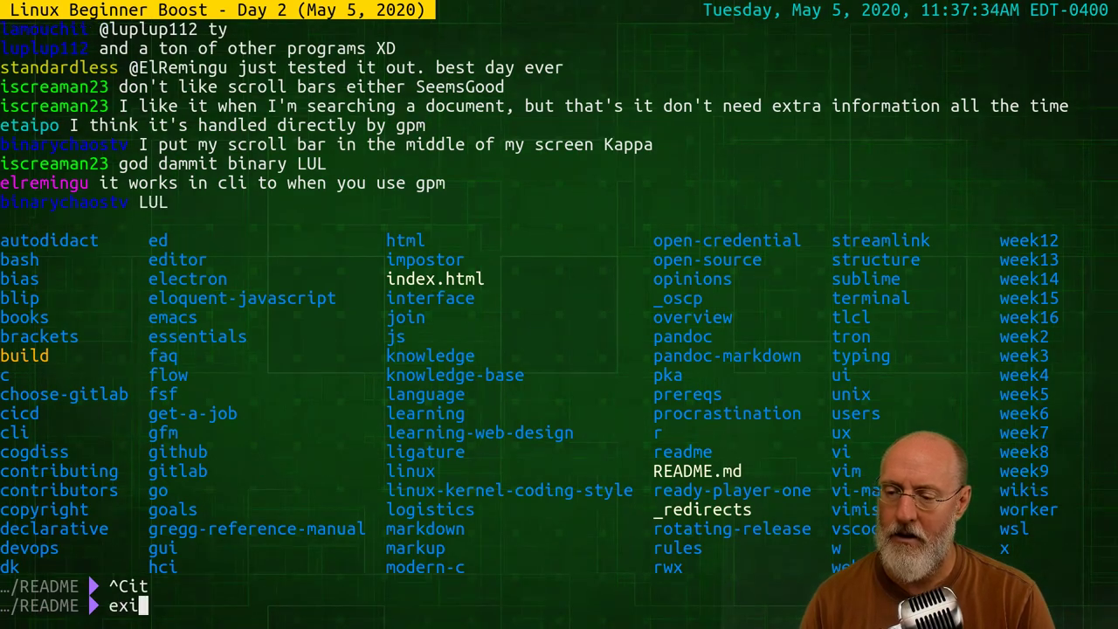
{"action": "type", "text": "t"}
{"action": "key", "text": "Return"}
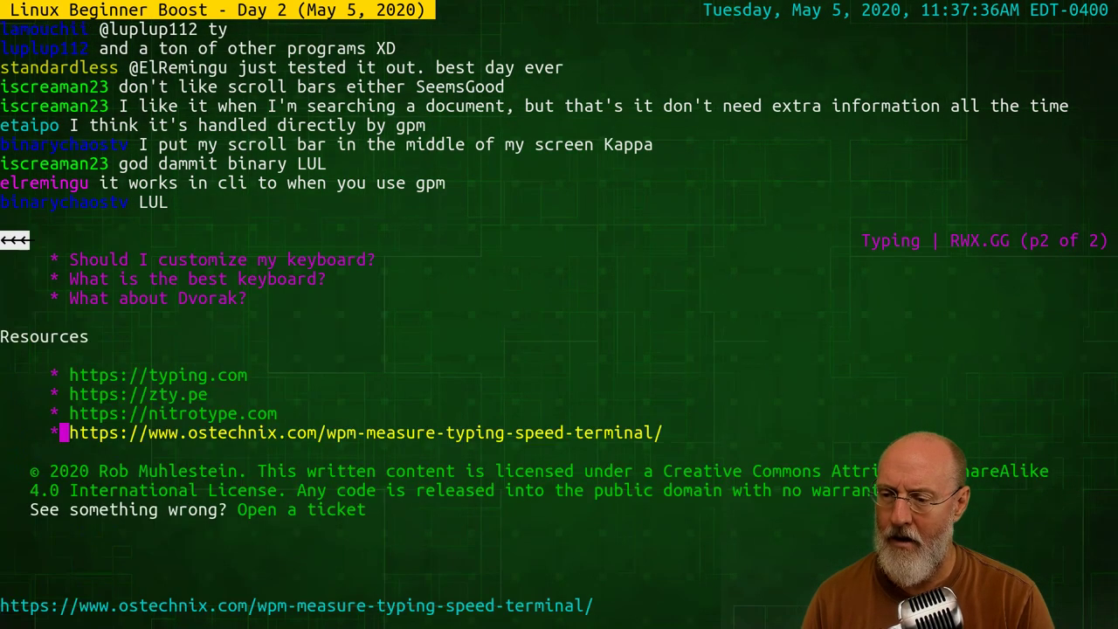
Follow the Mouse link from Getting Started to its 404 page, go back, then quit Lynx
{"action": "key", "text": "Left"}
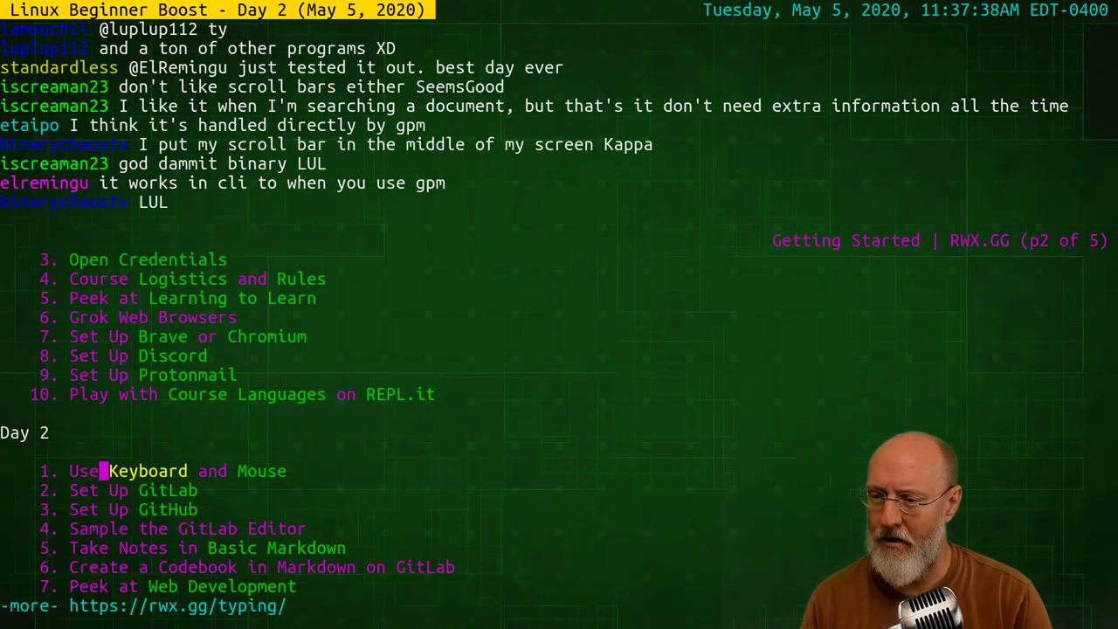
{"action": "key", "text": "Down"}
{"action": "key", "text": "Right"}
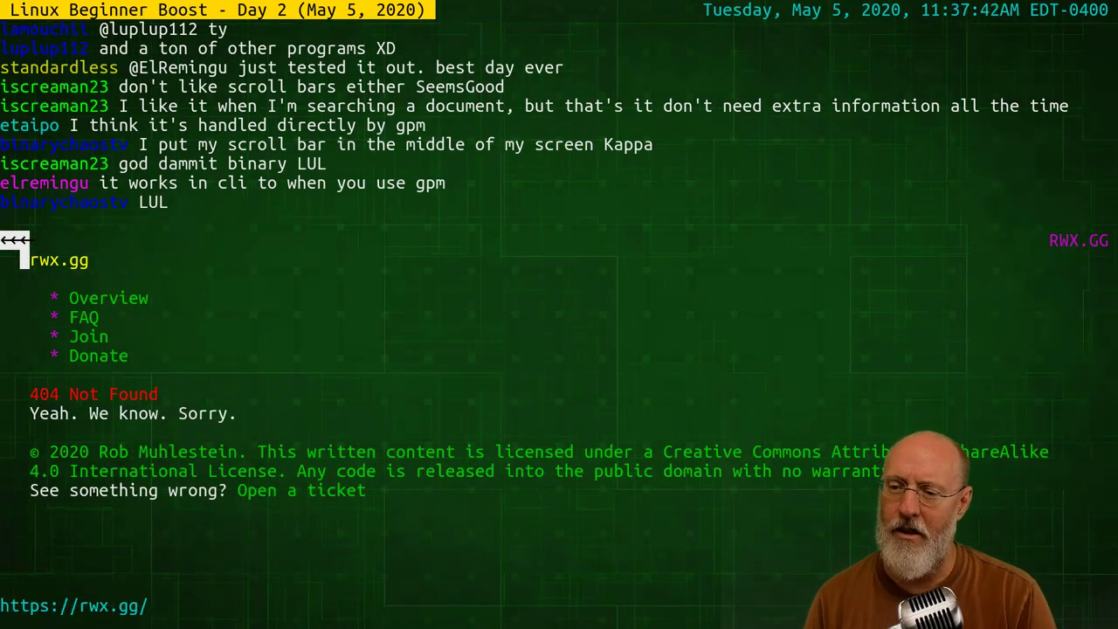
{"action": "key", "text": "Left"}
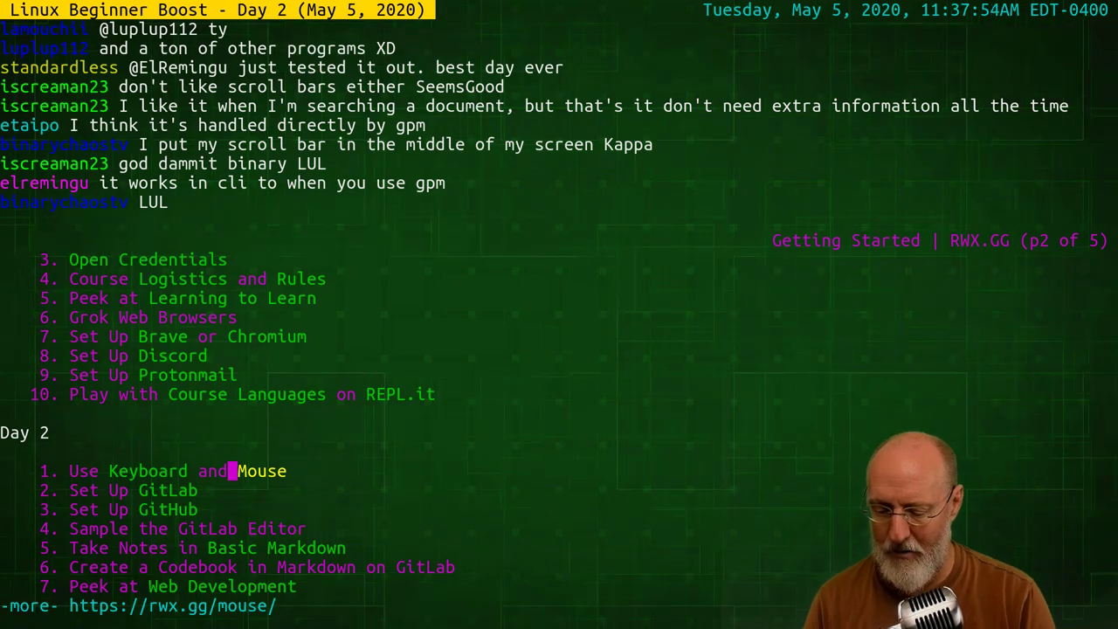
{"action": "key", "text": "q"}
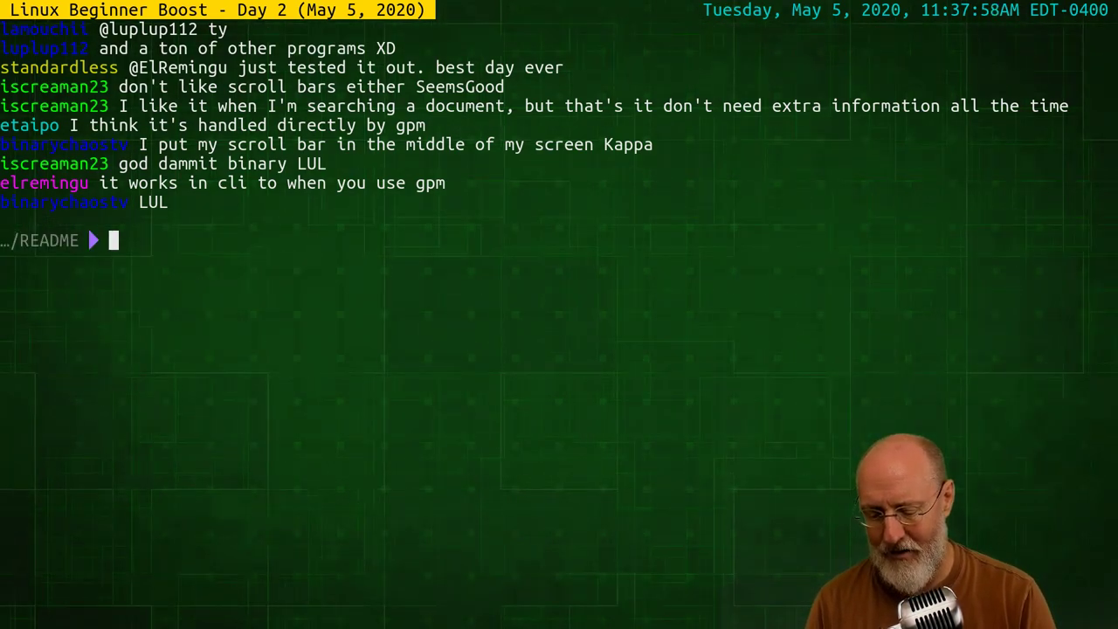
Copy the calendar to the clipboard with cal | xclip and open /tmp/foo in vi
{"action": "type", "text": "cal "}
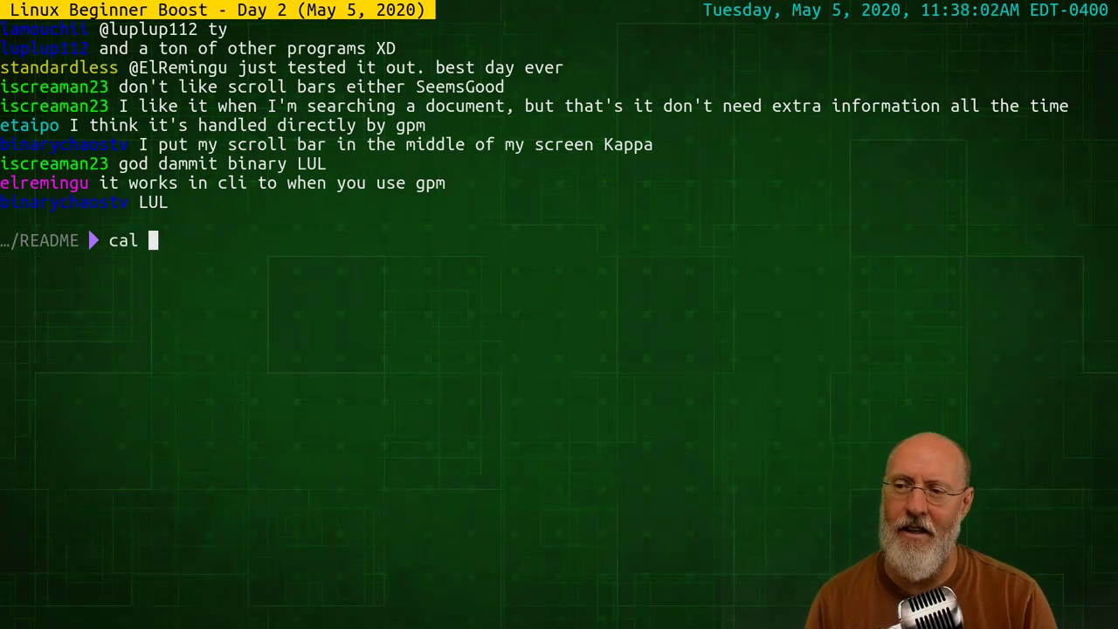
{"action": "type", "text": "| xclip"}
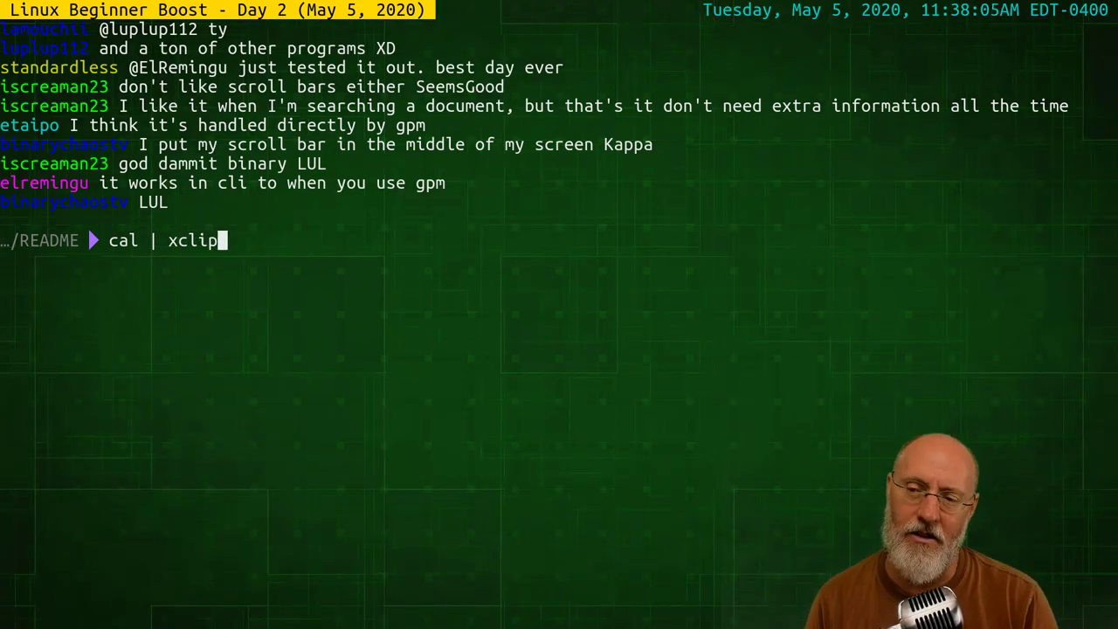
{"action": "key", "text": "Return"}
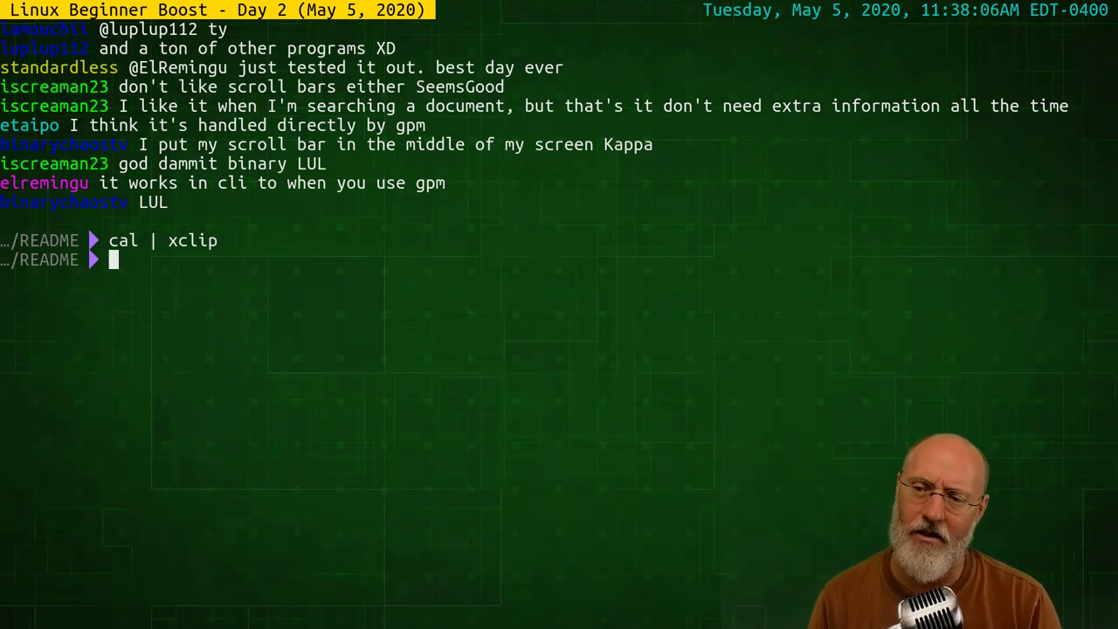
{"action": "type", "text": "vi /tmp/foo"}
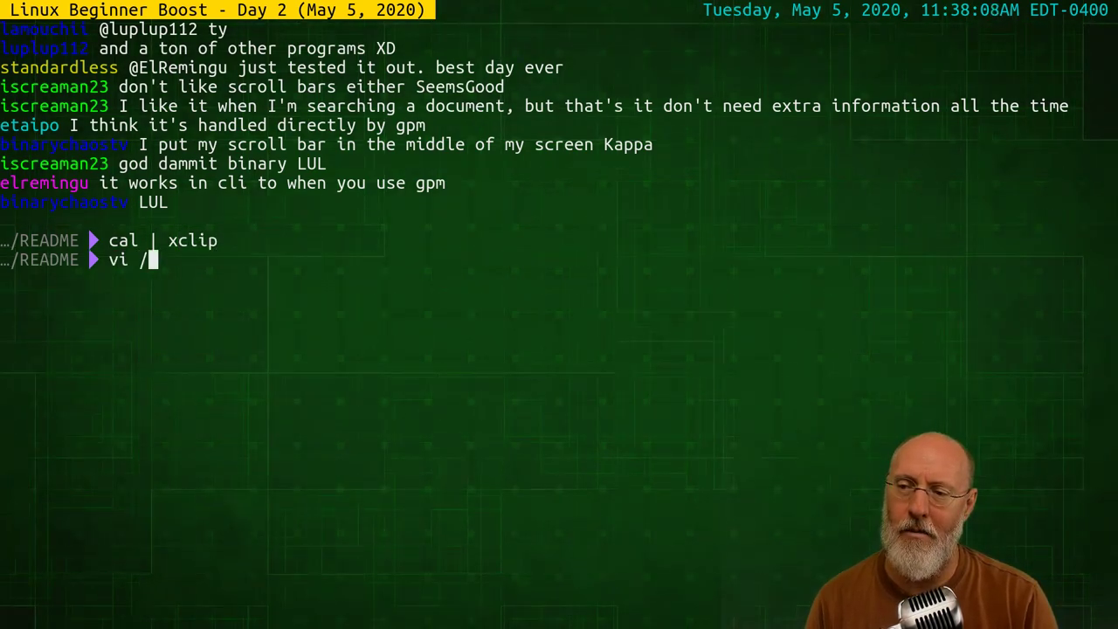
{"action": "key", "text": "Return"}
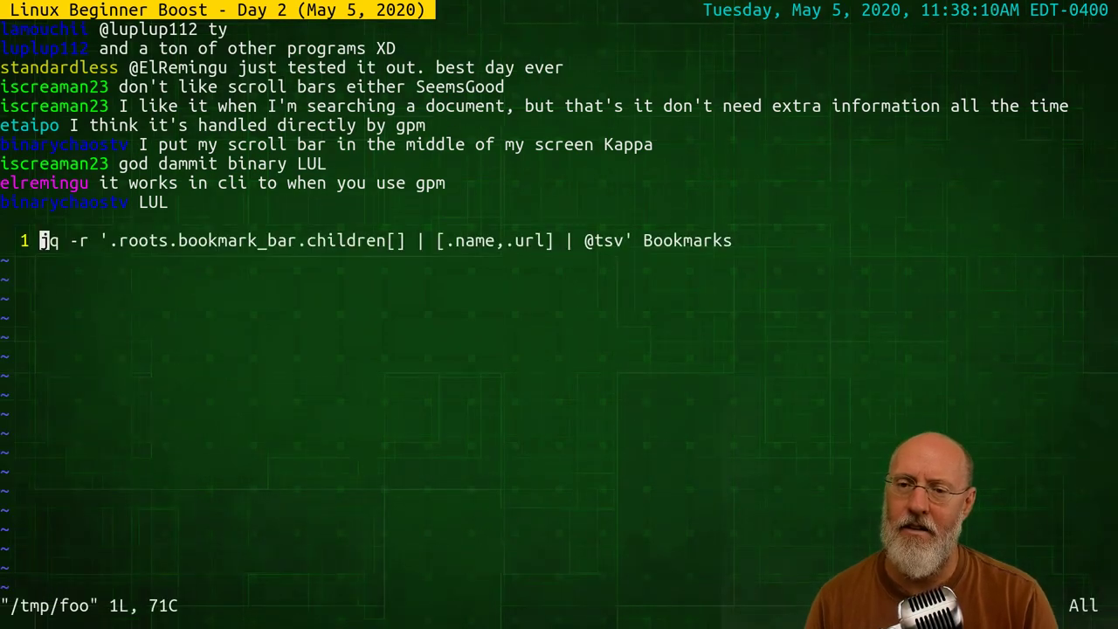
Replace the jq line with the pasted May 2020 calendar, save with :wq, and clear the screen
{"action": "key", "text": "d"}
{"action": "key", "text": "d"}
{"action": "key", "text": "i"}
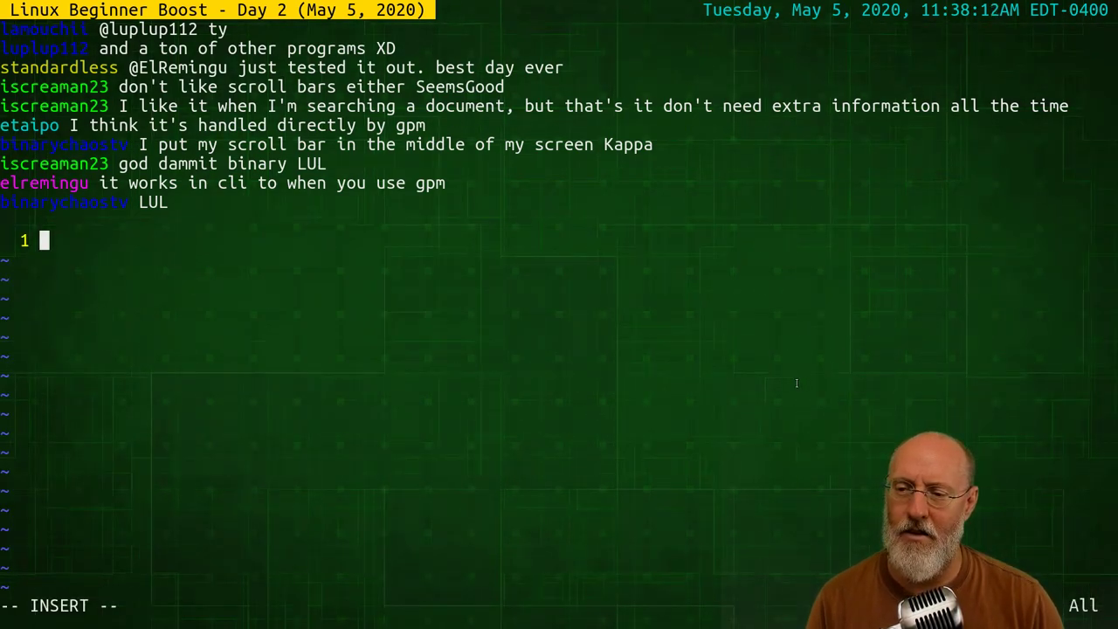
{"action": "key", "text": "ctrl+shift+v"}
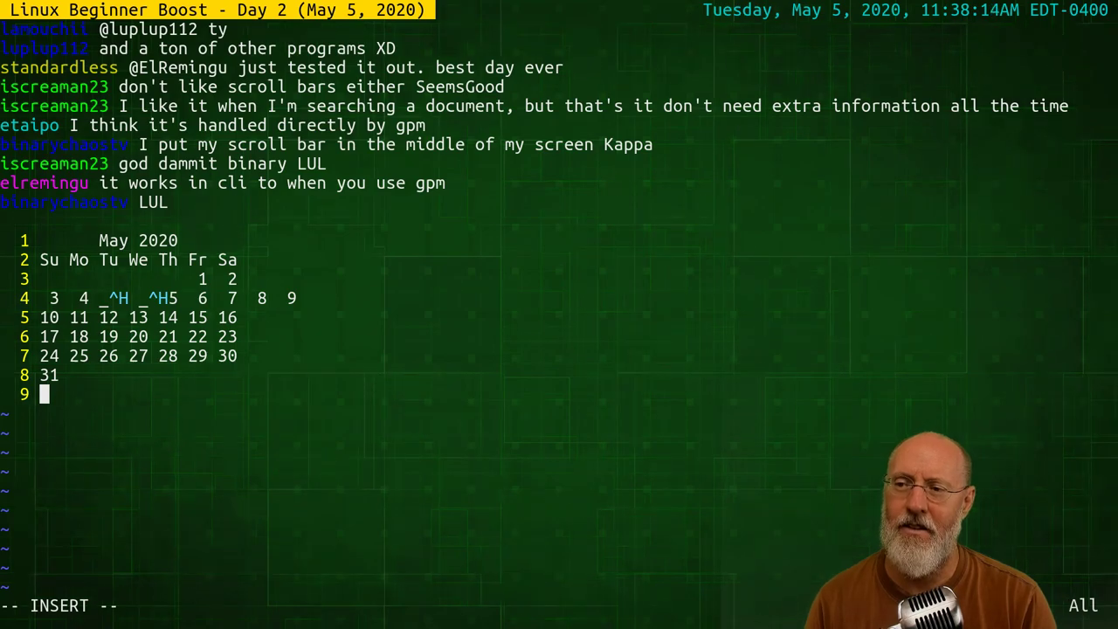
{"action": "key", "text": "Escape"}
{"action": "type", "text": ":wq"}
{"action": "key", "text": "Return"}
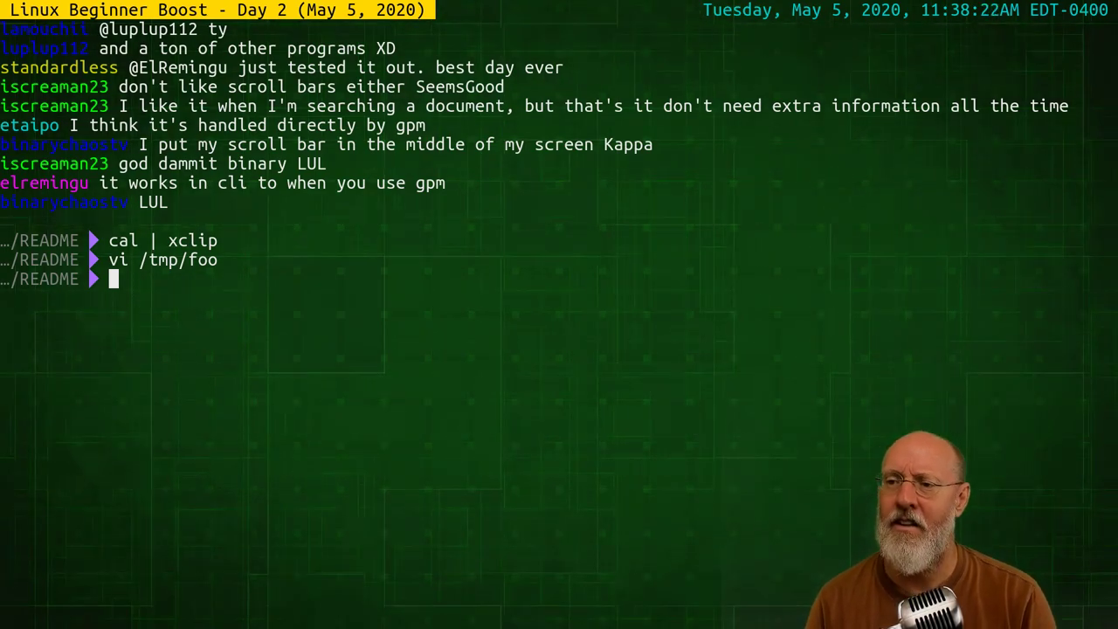
{"action": "type", "text": "clear"}
{"action": "key", "text": "Return"}
Exit the shell back to Lynx and follow the Set Up GitLab link from Day 2
{"action": "type", "text": "exit"}
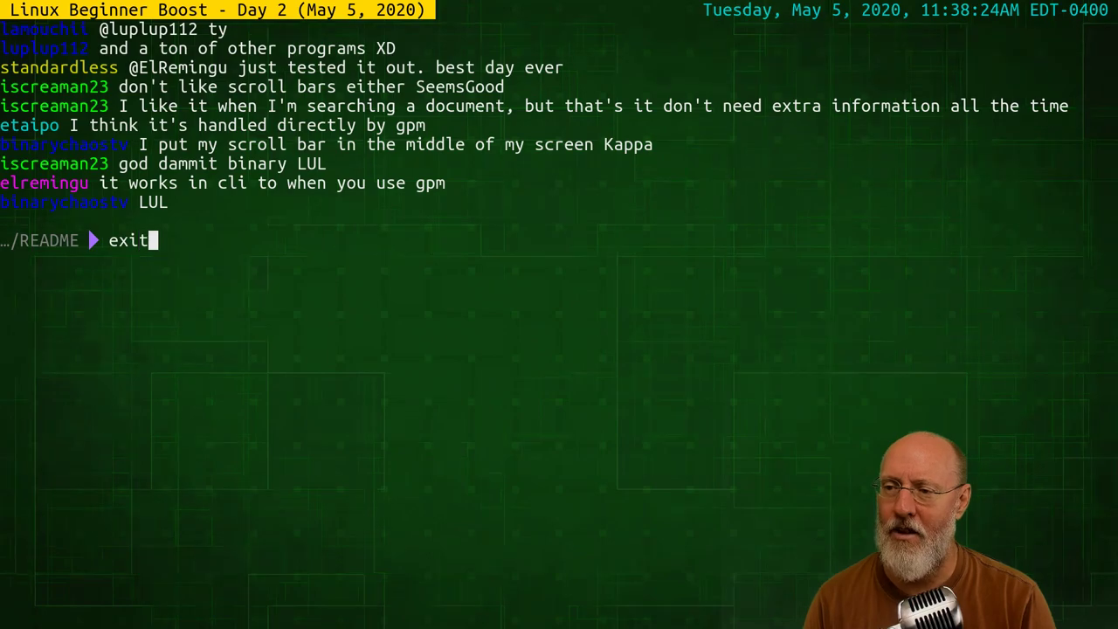
{"action": "key", "text": "Return"}
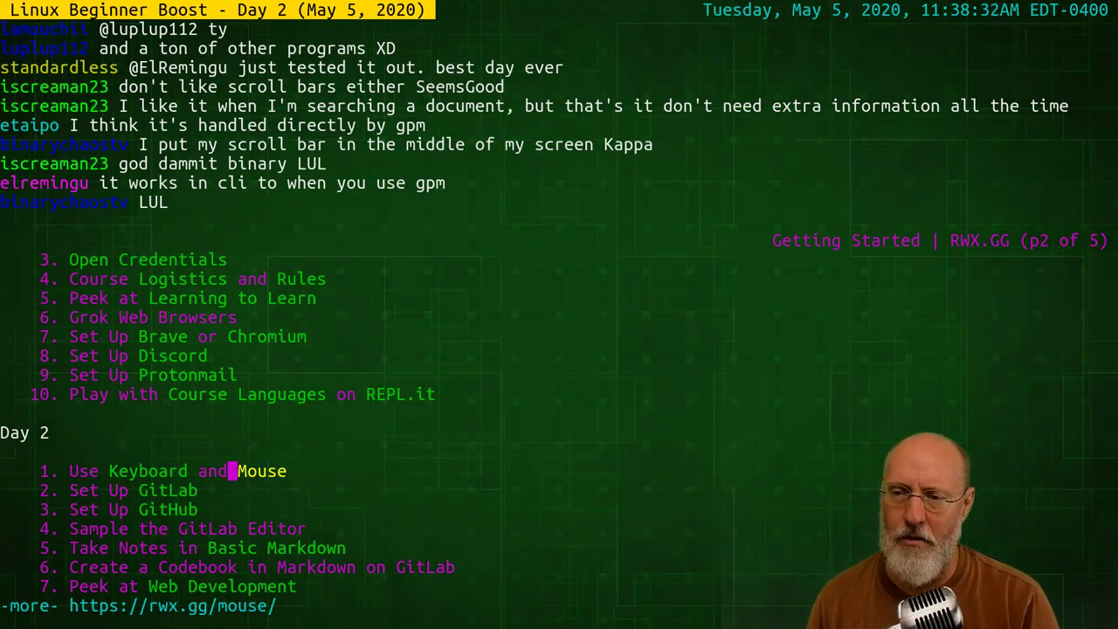
{"action": "key", "text": "Down"}
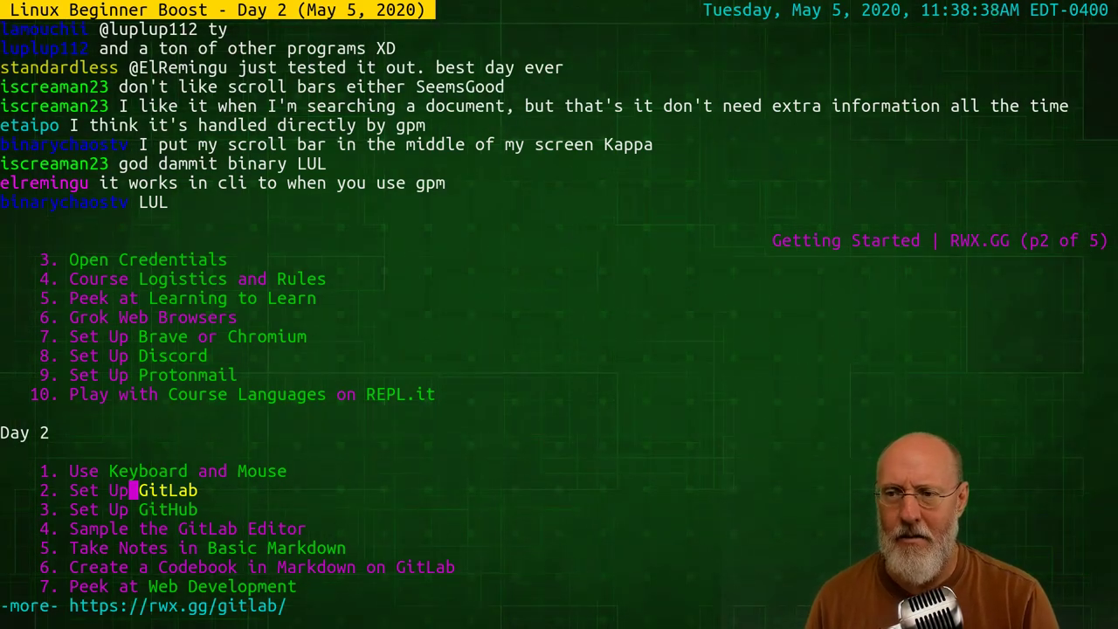
{"action": "key", "text": "Return"}
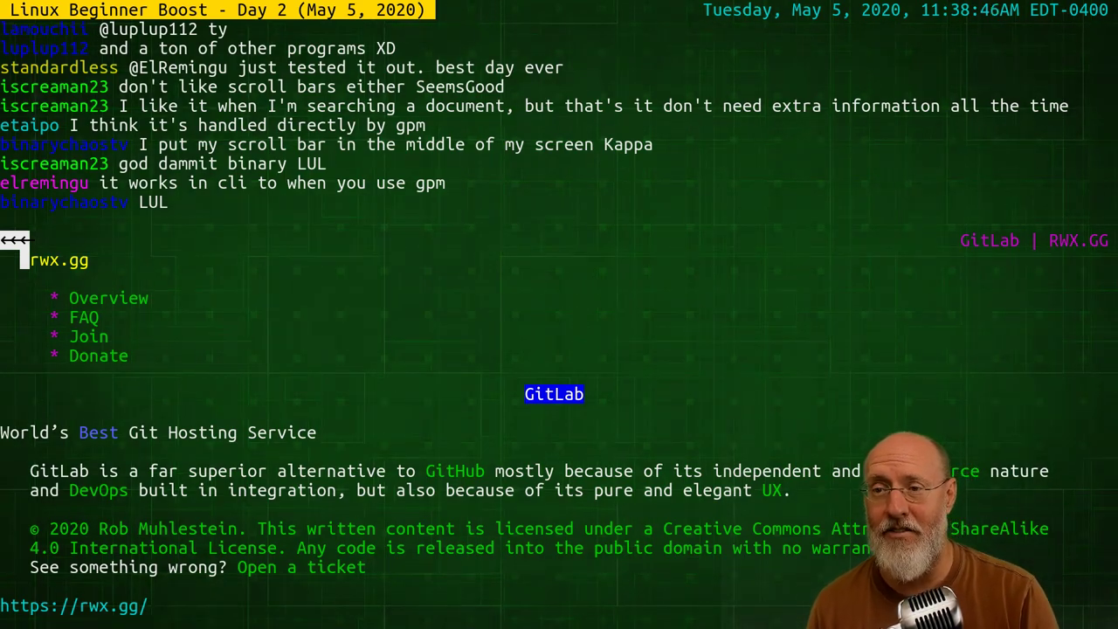
Browse the GitLab page's links from FAQ to UX, go back, and quit Lynx with Ctrl+C
{"action": "key", "text": "Down"}
{"action": "key", "text": "Down"}
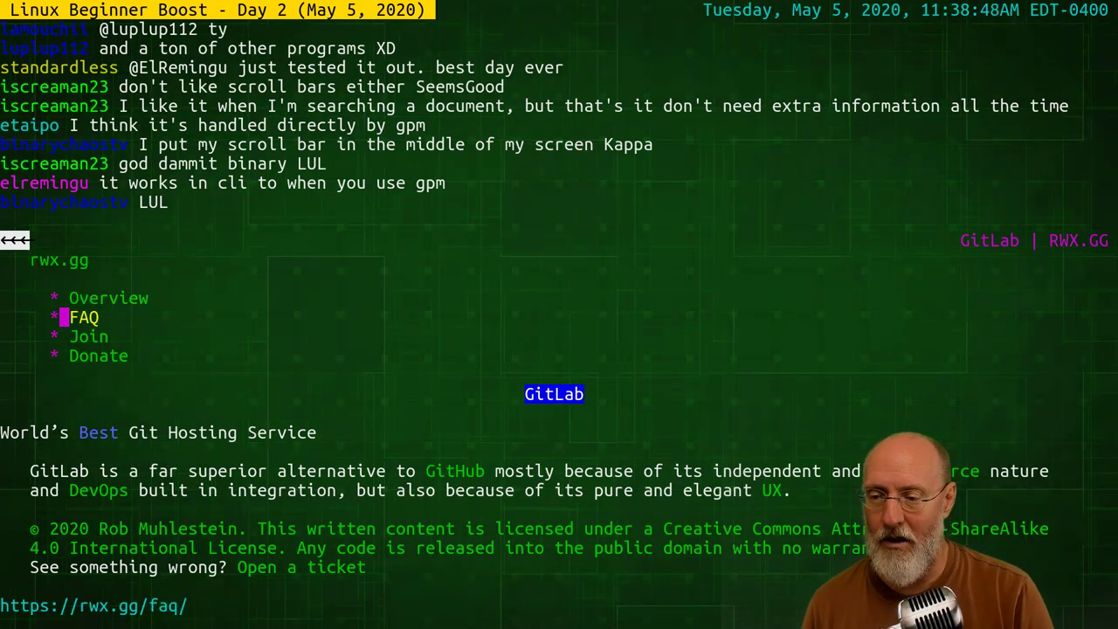
{"action": "key", "text": "Down"}
{"action": "key", "text": "Down"}
{"action": "key", "text": "Down"}
{"action": "key", "text": "Down"}
{"action": "key", "text": "Down"}
{"action": "key", "text": "Up"}
{"action": "key", "text": "Down"}
{"action": "key", "text": "Down"}
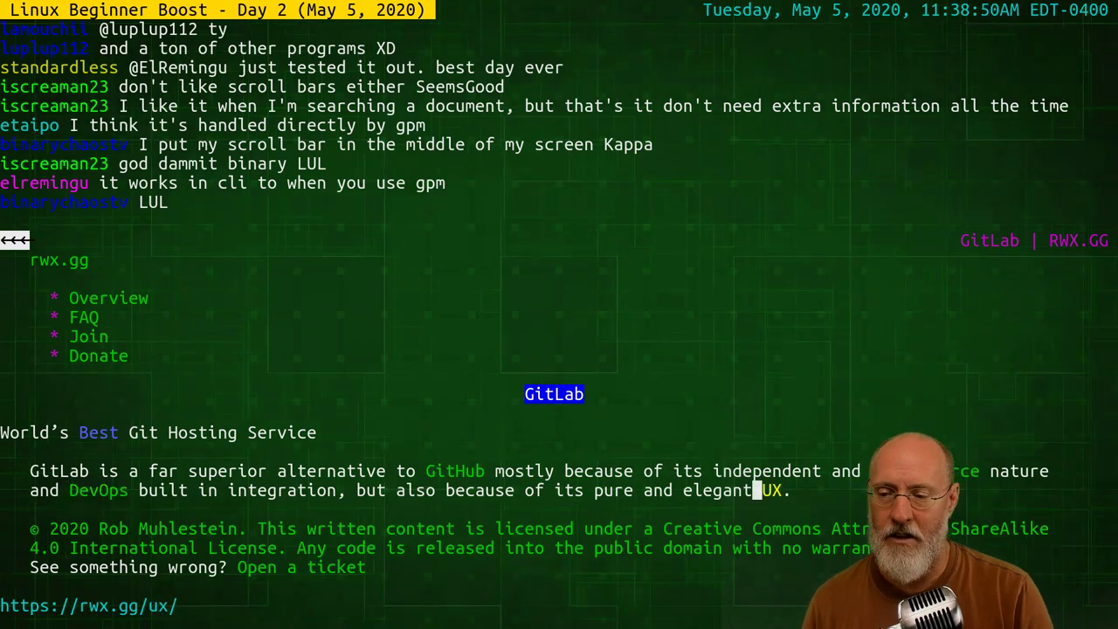
{"action": "key", "text": "Down"}
{"action": "key", "text": "Up"}
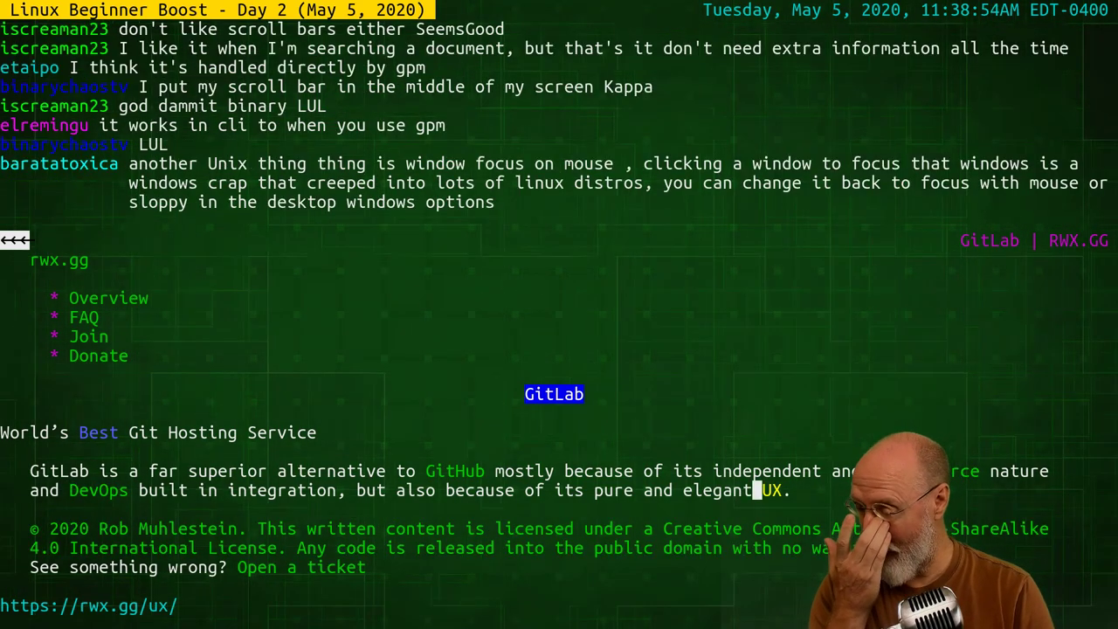
{"action": "key", "text": "Up"}
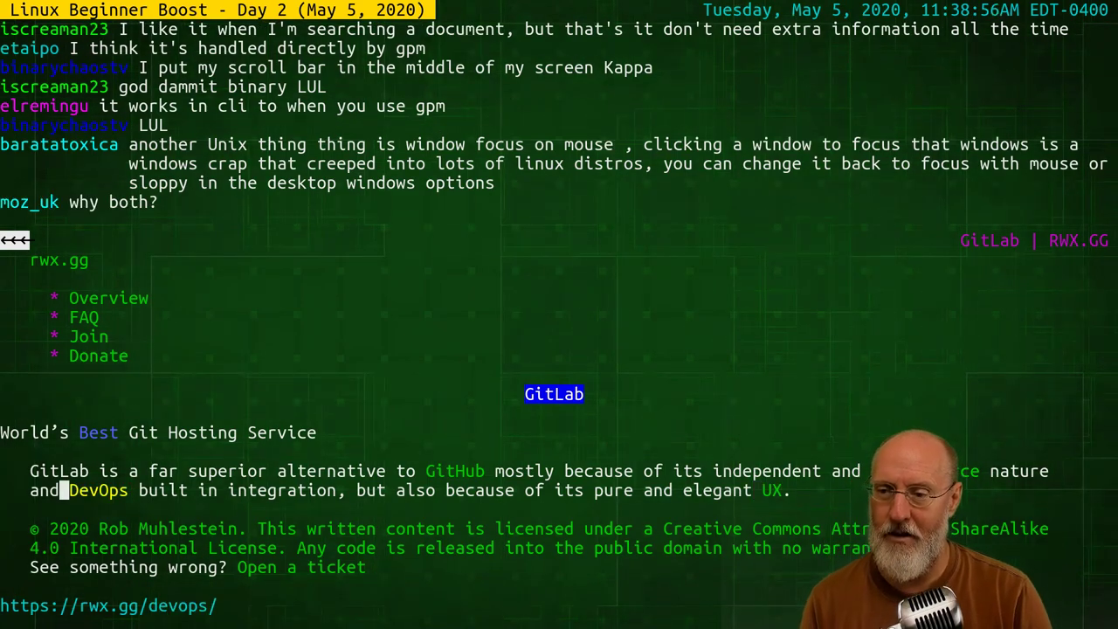
{"action": "key", "text": "Left"}
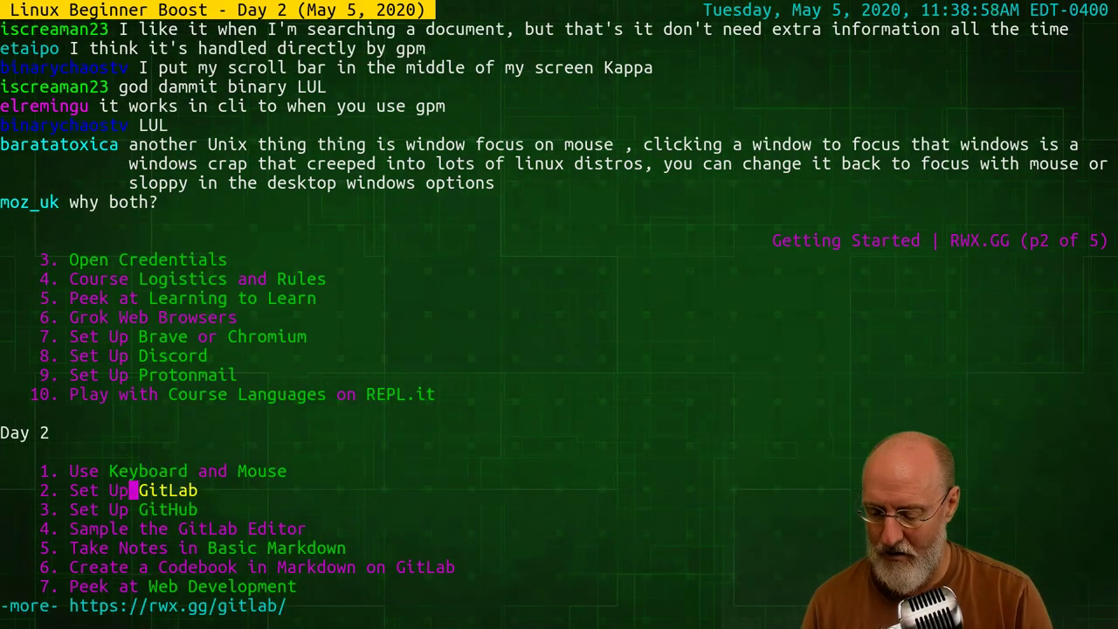
{"action": "key", "text": "ctrl+c"}
{"action": "key", "text": "Up"}
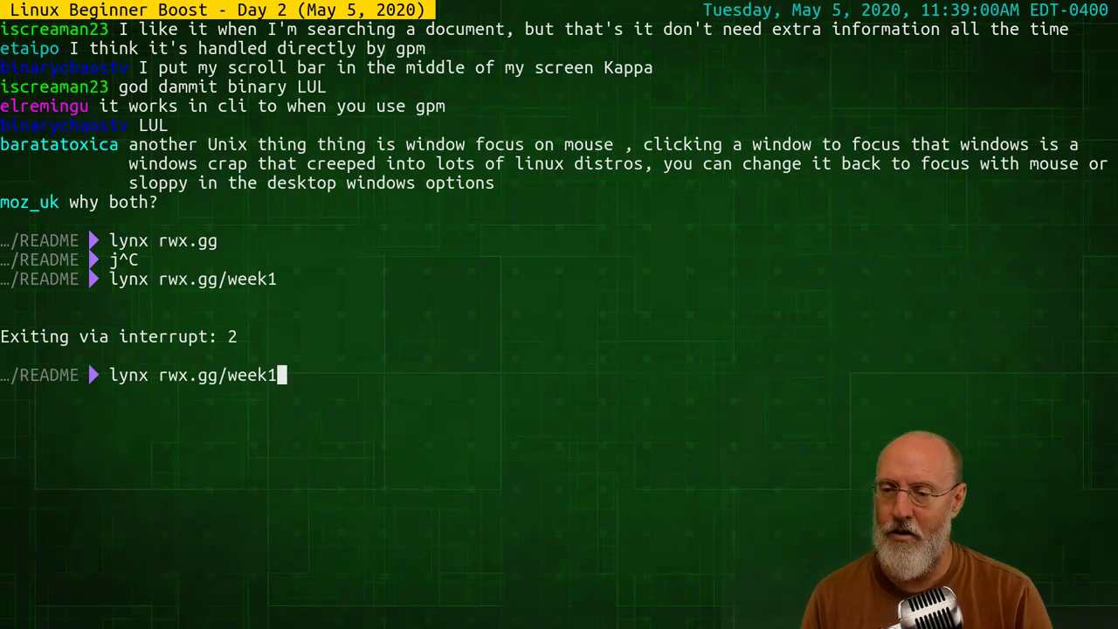
Load lynx rwx.gg/choose-gitlab and page down to the GitLab versus GitHub comparison
{"action": "key", "text": "BackSpace"}
{"action": "key", "text": "BackSpace"}
{"action": "key", "text": "BackSpace"}
{"action": "key", "text": "BackSpace"}
{"action": "key", "text": "BackSpace"}
{"action": "type", "text": "choose-gitlab"}
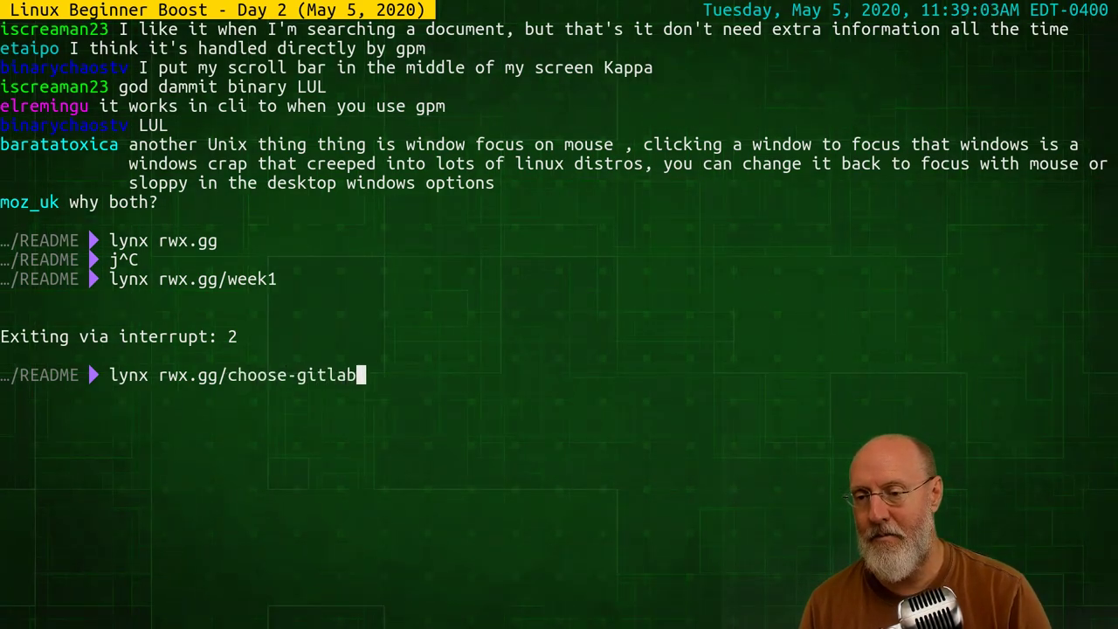
{"action": "key", "text": "Return"}
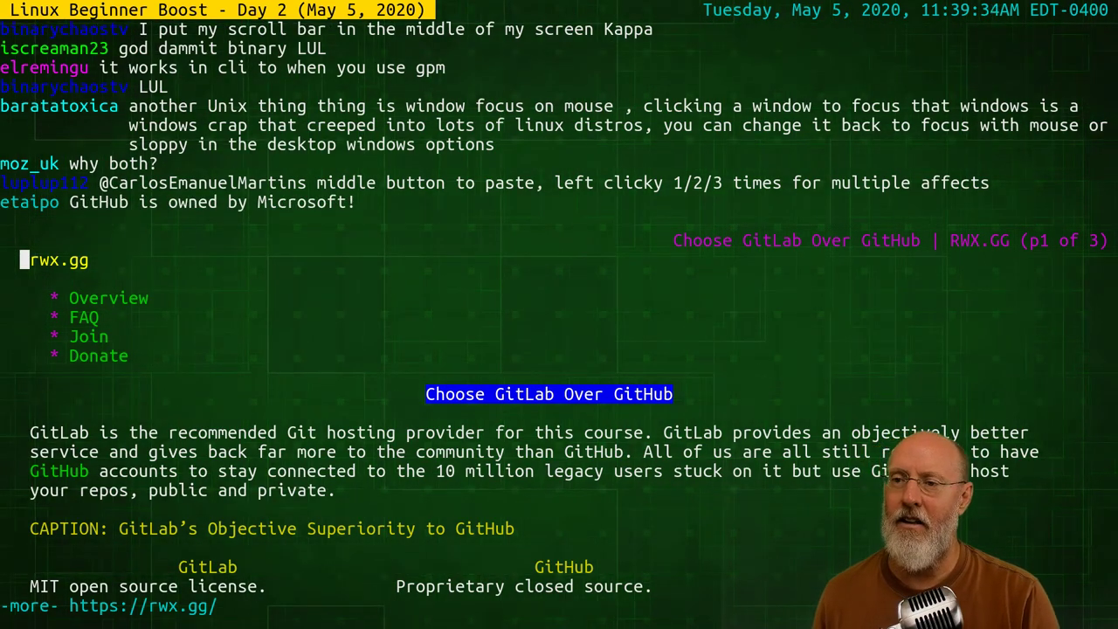
{"action": "key", "text": "space"}
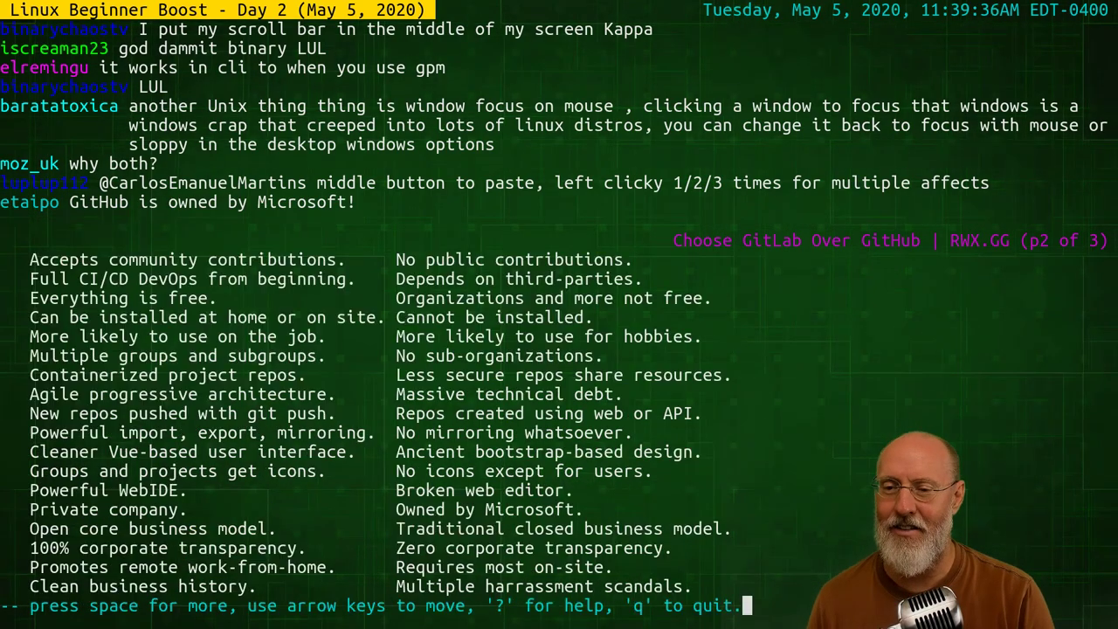
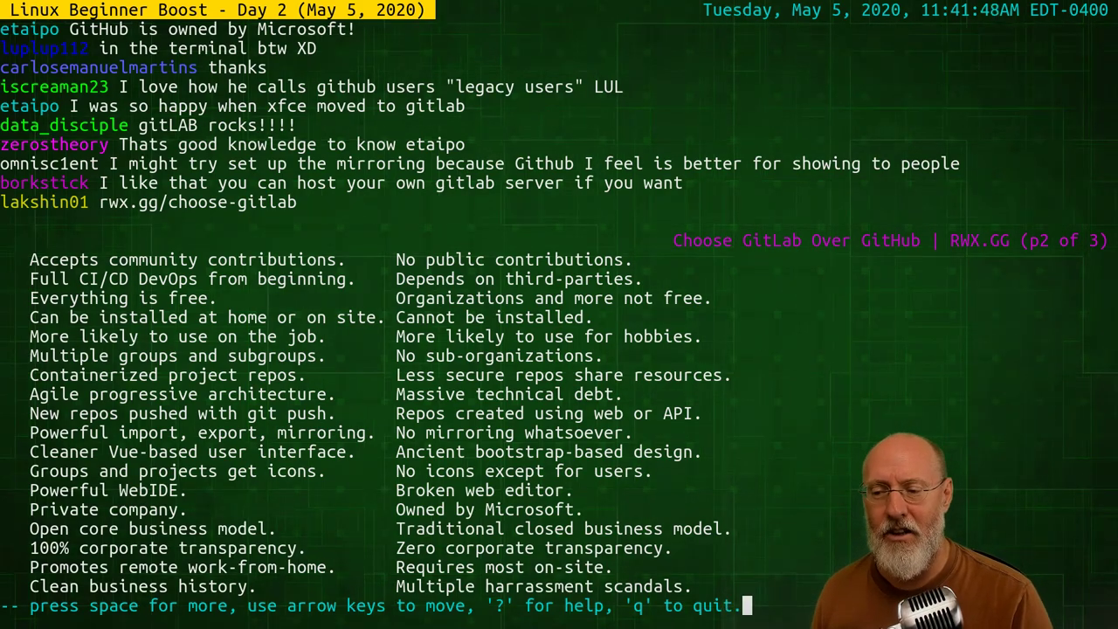
Page ahead to page 3 of 3 of the article, ending at Resources and the license notice
{"action": "key", "text": "space"}
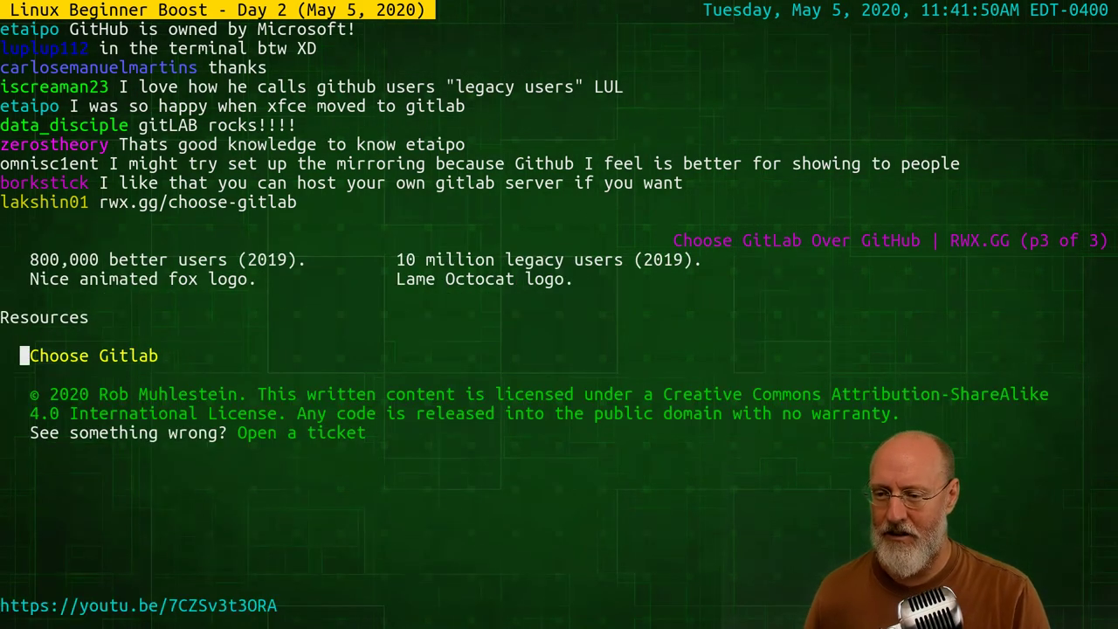
{"action": "key", "text": "b"}
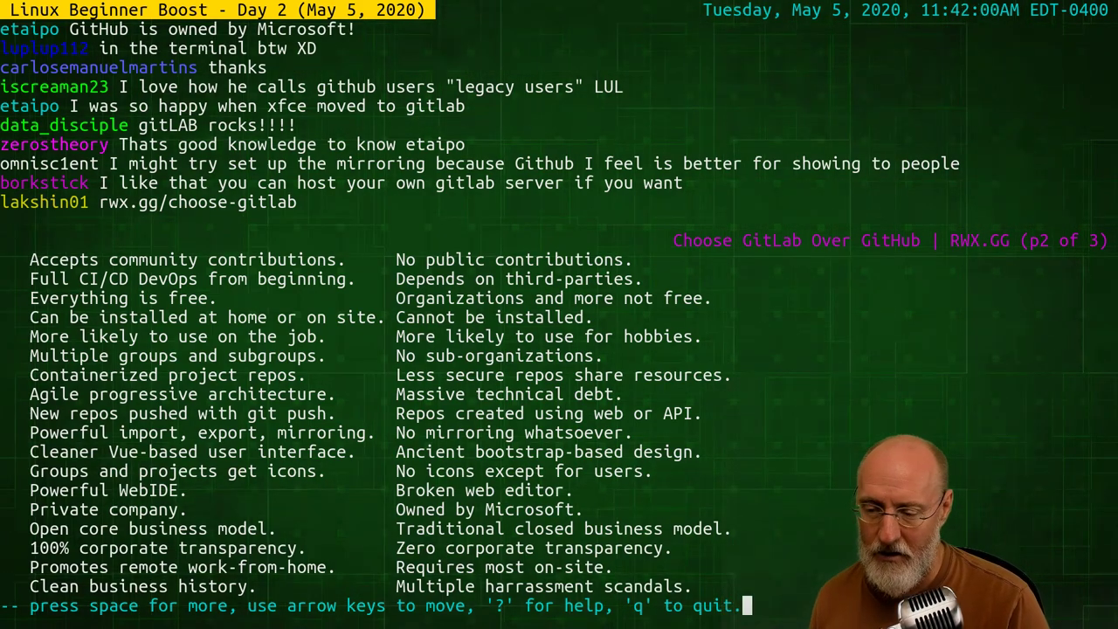
{"action": "key", "text": "space"}
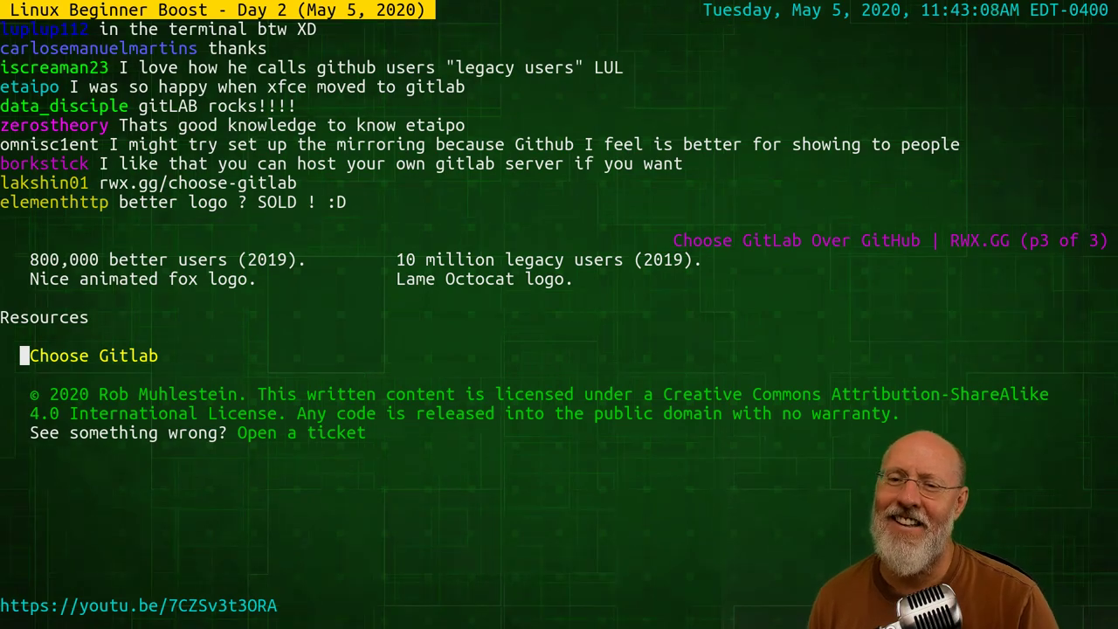
Page back up to page 1 of the article with the site menu and introduction
{"action": "key", "text": "Page_Up"}
{"action": "key", "text": "Page_Up"}
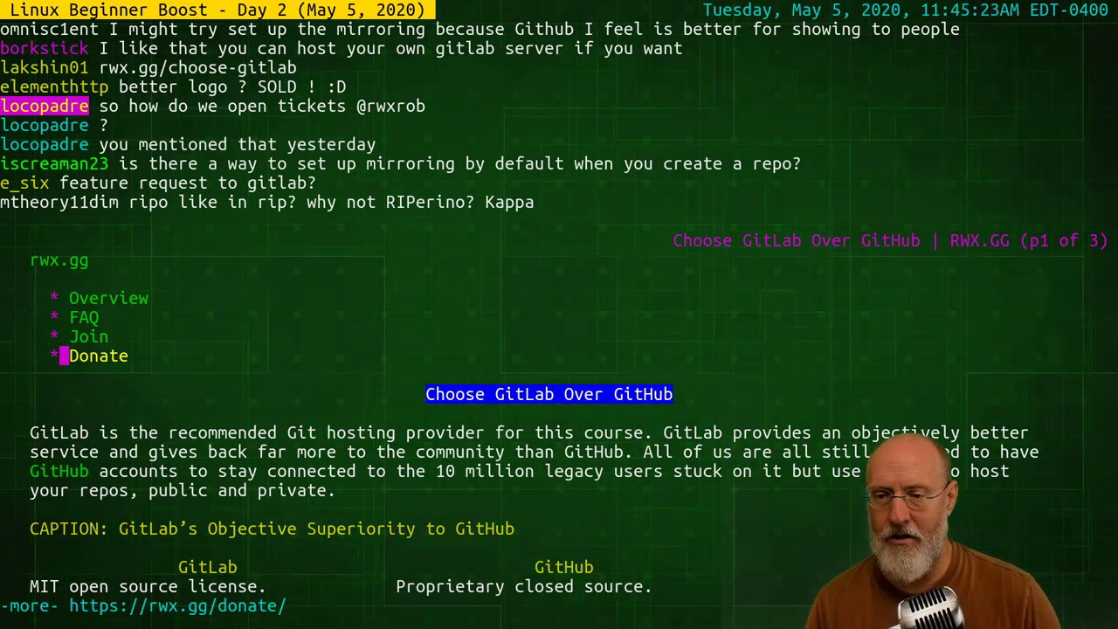
Switch to Brave and load rwx.gg/git, which comes up as 404 Not Found
{"action": "key", "text": "alt+Tab"}
{"action": "key", "text": "alt+Tab"}
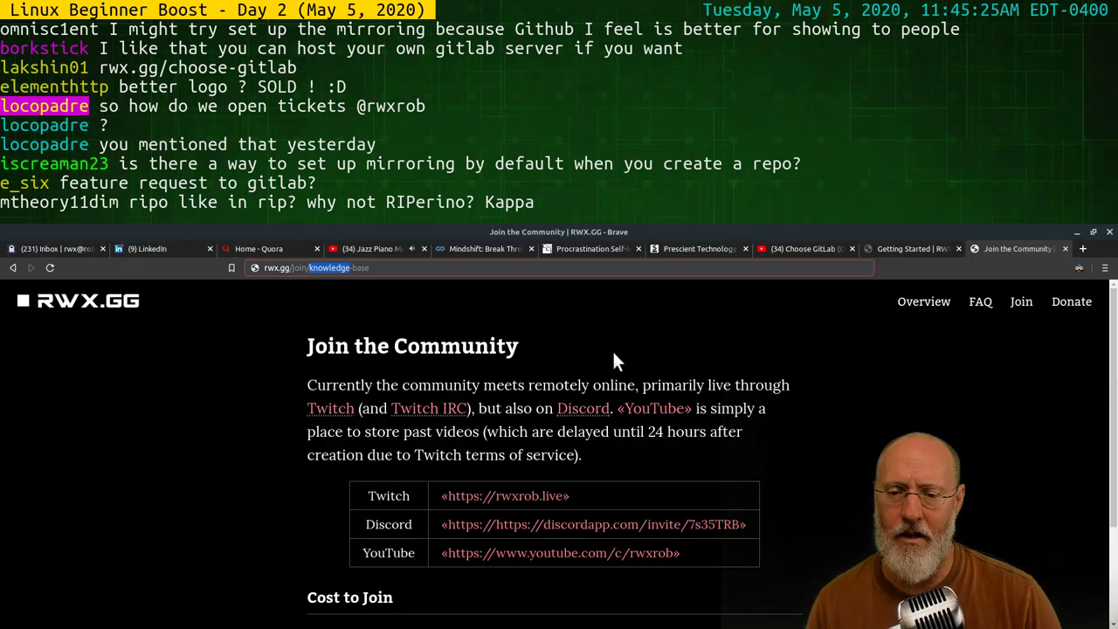
{"action": "key", "text": "alt+Tab"}
{"action": "key", "text": "alt+Tab"}
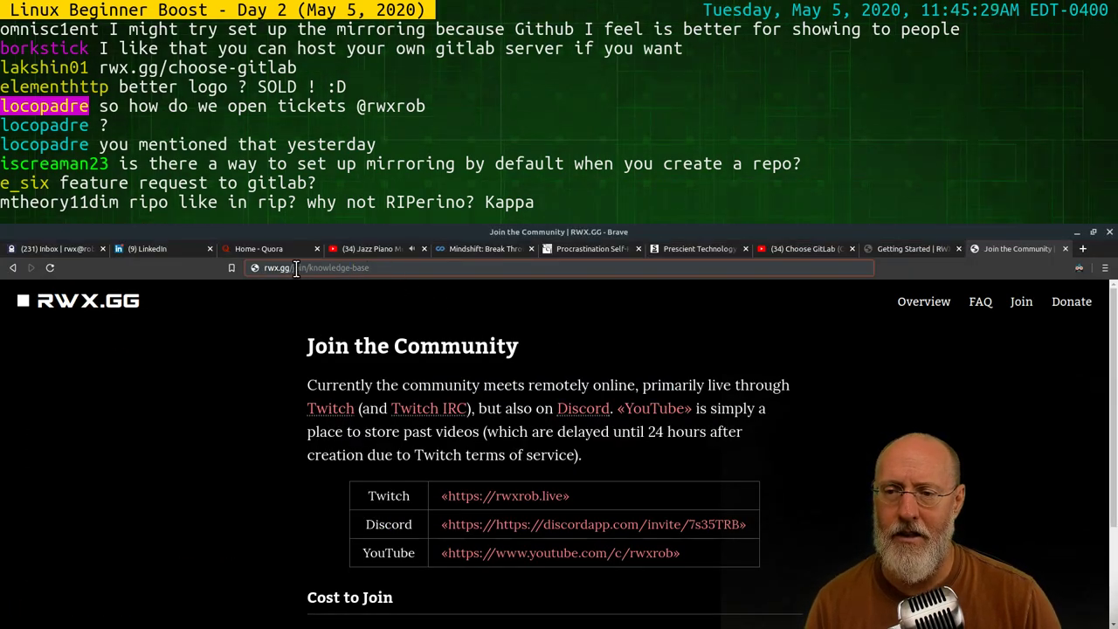
{"action": "left_click_drag", "start_coordinate": [294, 268], "coordinate": [360, 273]}
{"action": "key", "text": "ctrl+a"}
{"action": "type", "text": "rwx.gg/git"}
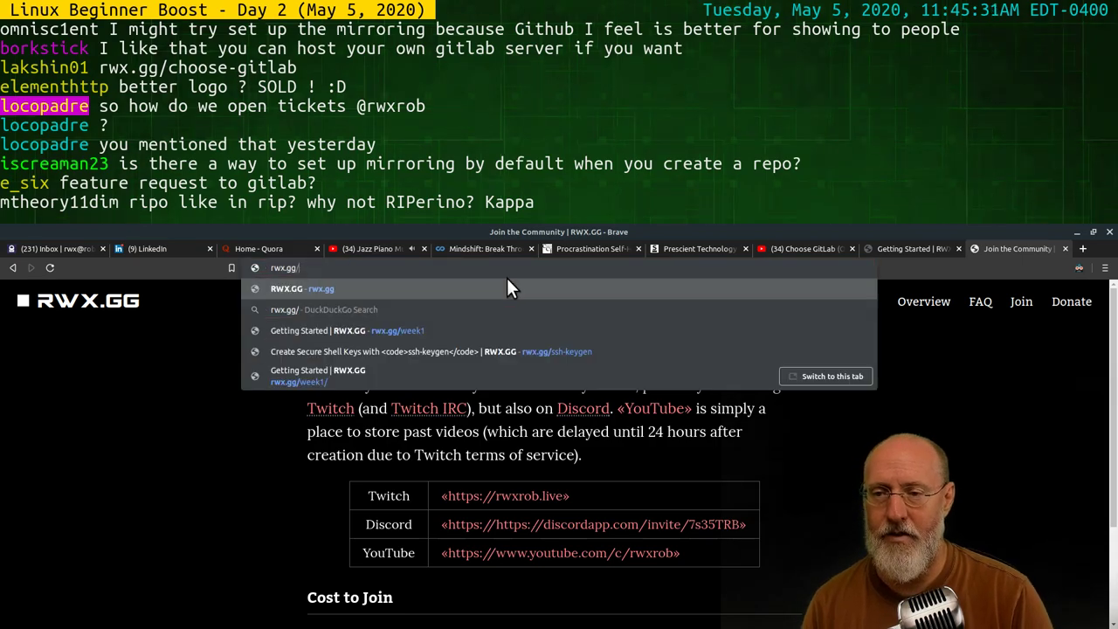
{"action": "key", "text": "Return"}
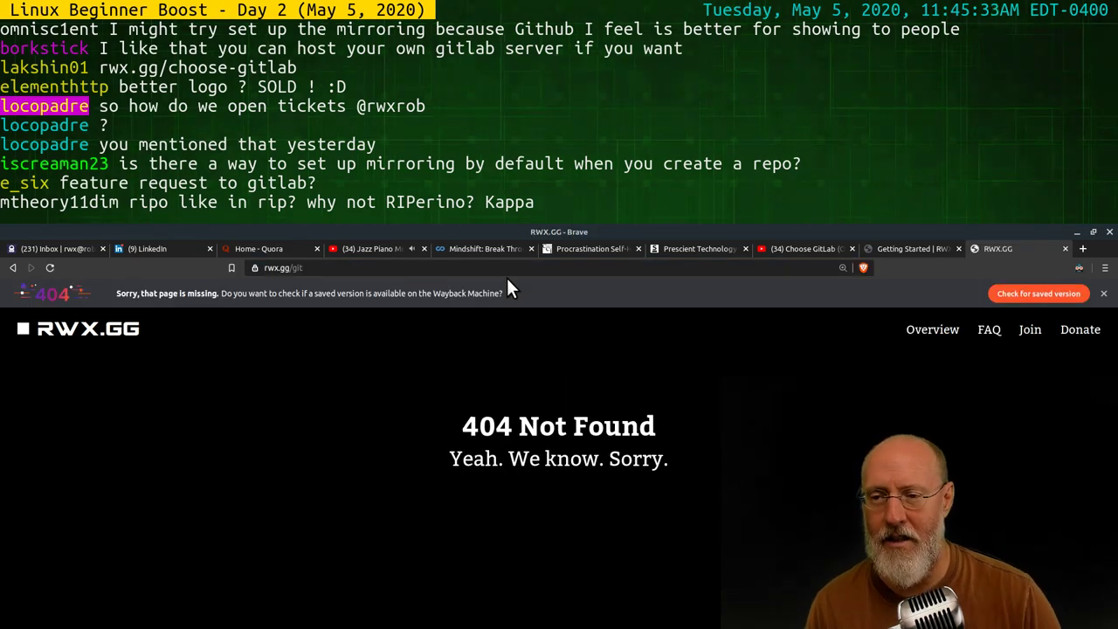
Search DuckDuckGo for 'git' instead, discarding the gitlab.com autocompletion
{"action": "left_click", "coordinate": [271, 268]}
{"action": "left_click_drag", "start_coordinate": [294, 268], "coordinate": [367, 268]}
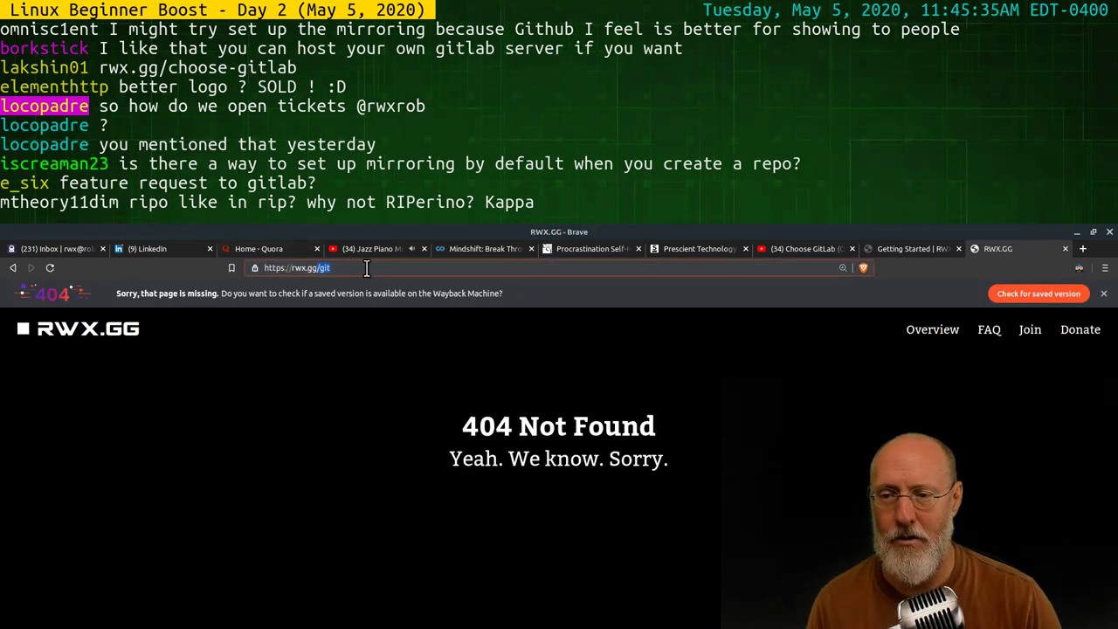
{"action": "key", "text": "ctrl+a"}
{"action": "key", "text": "BackSpace"}
{"action": "type", "text": "git"}
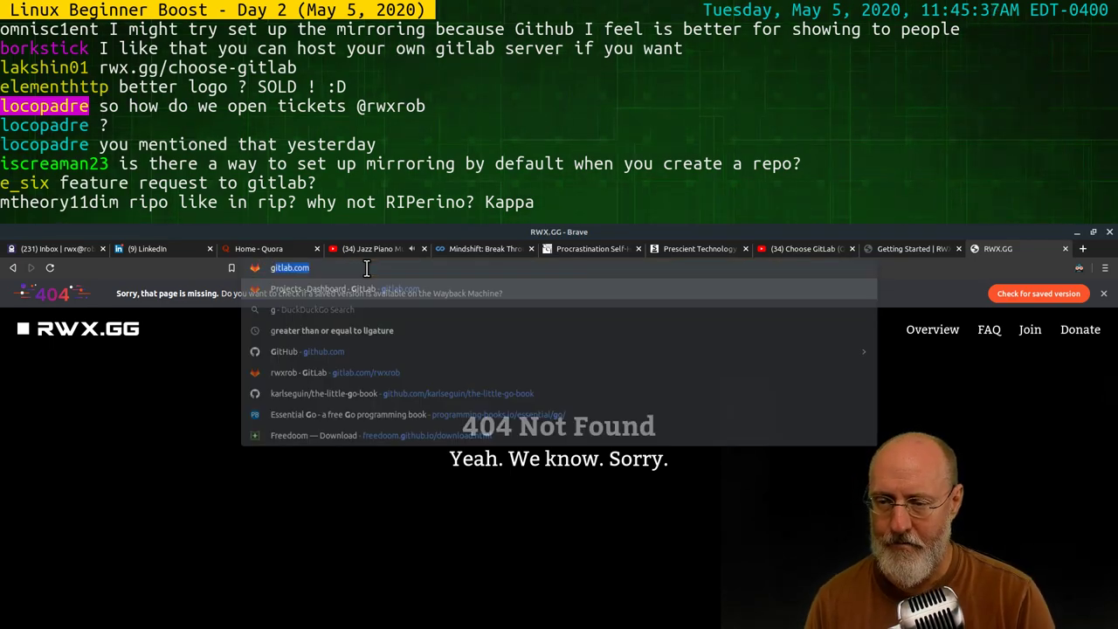
{"action": "key", "text": "Delete"}
{"action": "key", "text": "Return"}
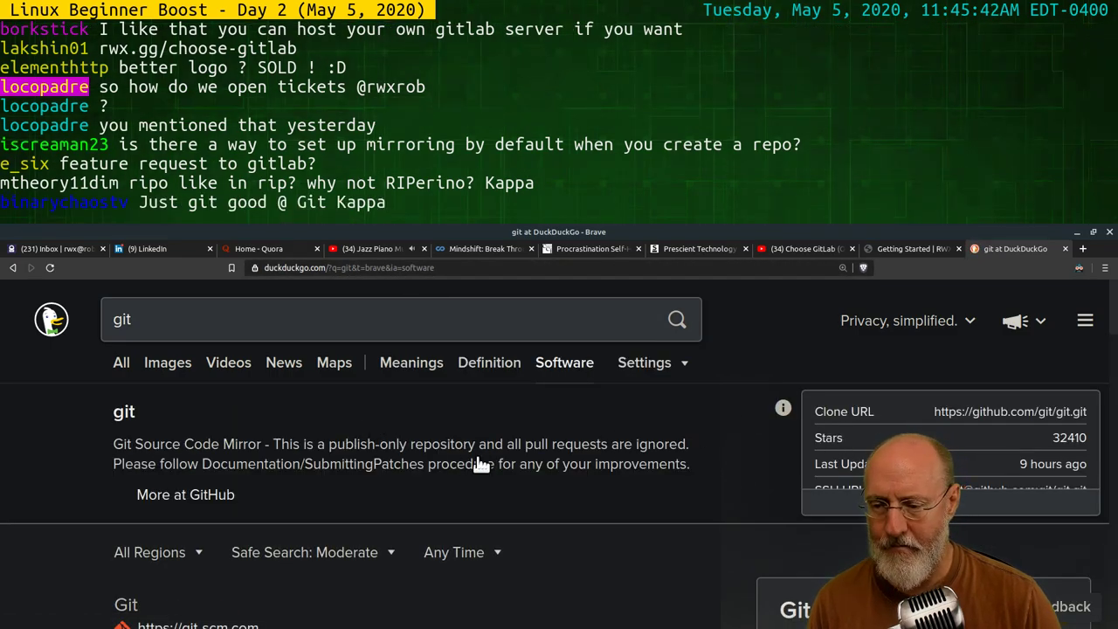
Open the git-scm.com homepage from the results and turn off Dark Reader's filter for it
{"action": "scroll", "coordinate": [172, 548], "scroll_direction": "down", "scroll_amount": 2}
{"action": "left_click", "coordinate": [171, 542]}
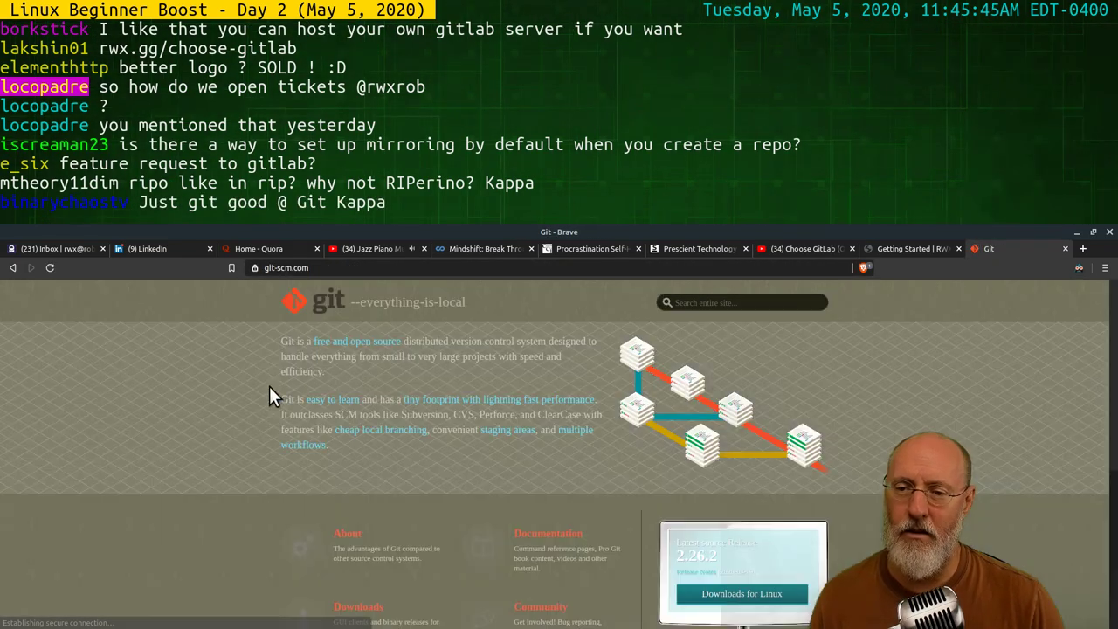
{"action": "left_click", "coordinate": [1079, 269]}
{"action": "left_click", "coordinate": [978, 316]}
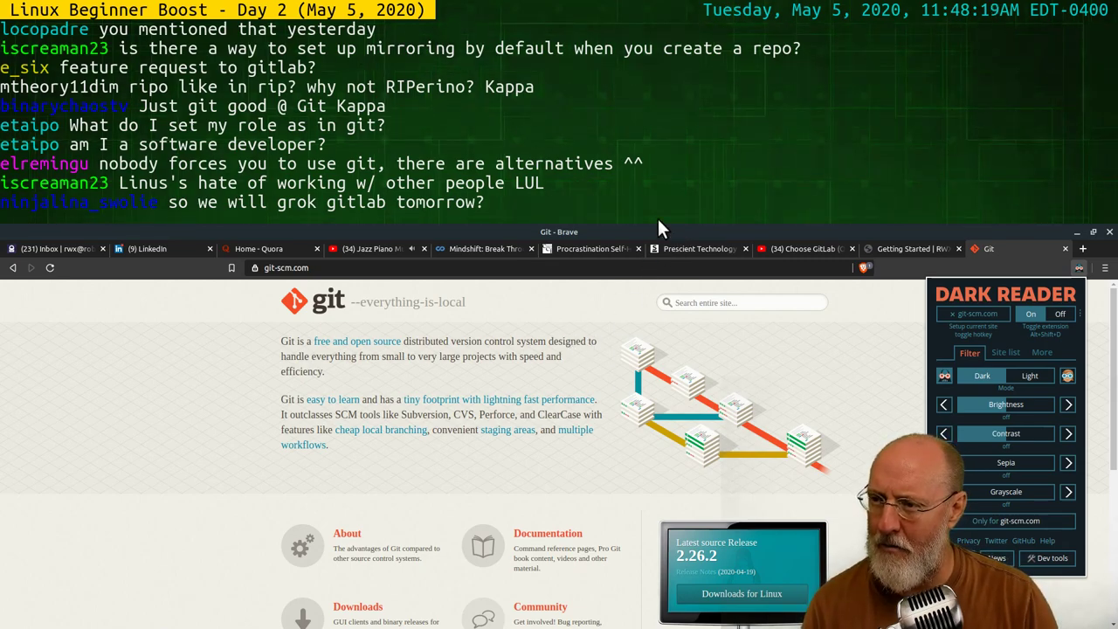
{"action": "key", "text": "alt+Tab"}
{"action": "key", "text": "alt+Tab"}
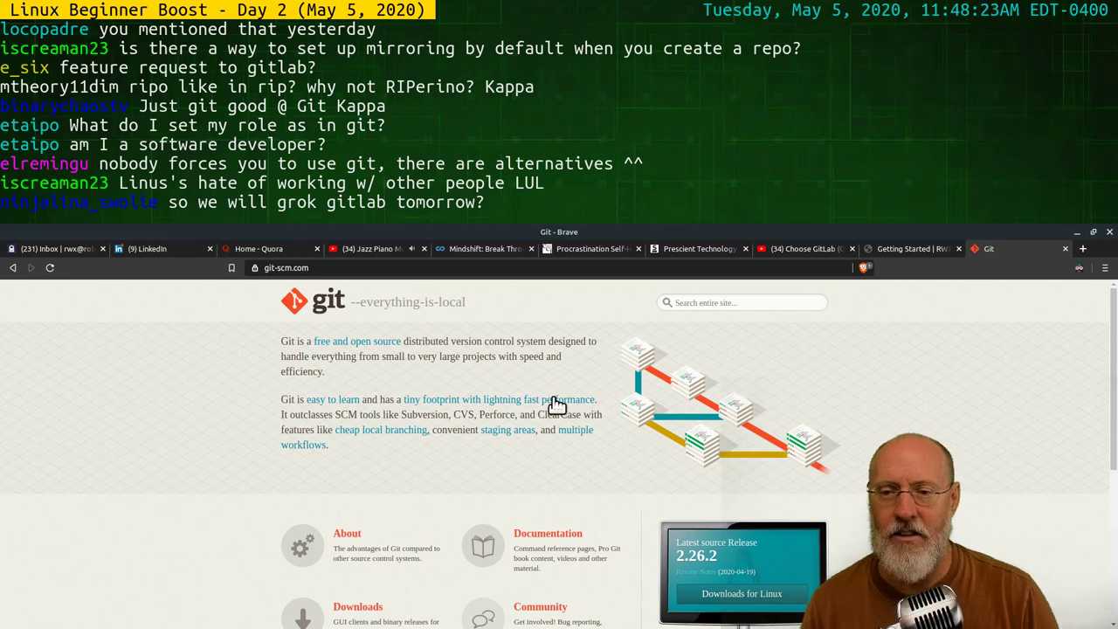
{"action": "left_click", "coordinate": [468, 270]}
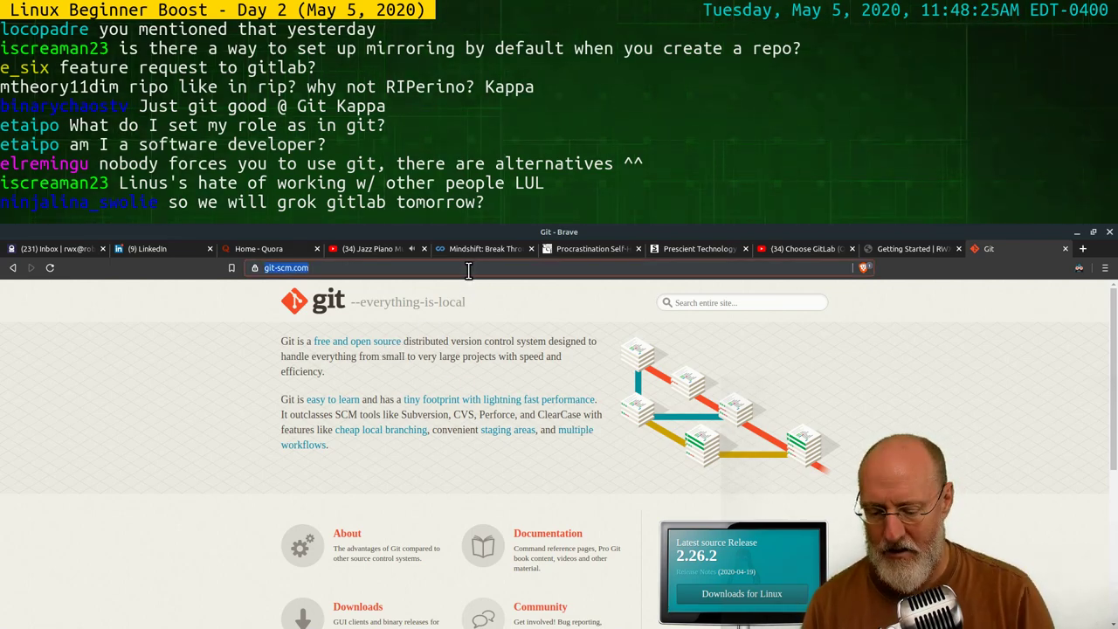
Go to gitlab.com to reach the Projects dashboard listing 153 projects
{"action": "type", "text": "gitlab.com"}
{"action": "key", "text": "Return"}
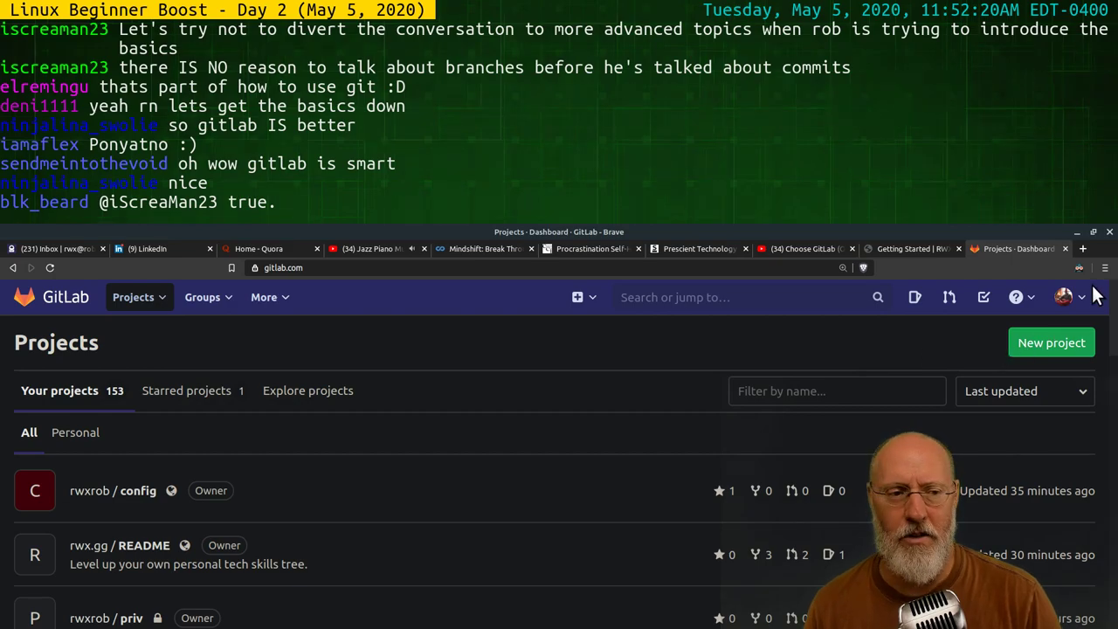
Open the config project from the Projects list, showing 42 commits and 2.6 MB of files
{"action": "left_click", "coordinate": [1063, 297]}
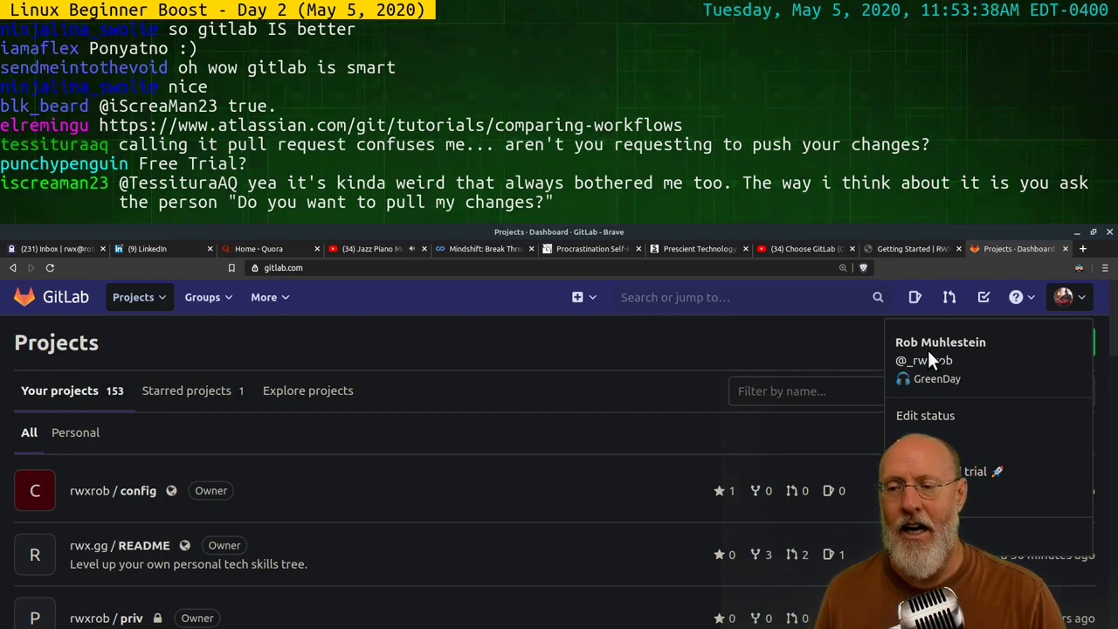
{"action": "left_click", "coordinate": [97, 492]}
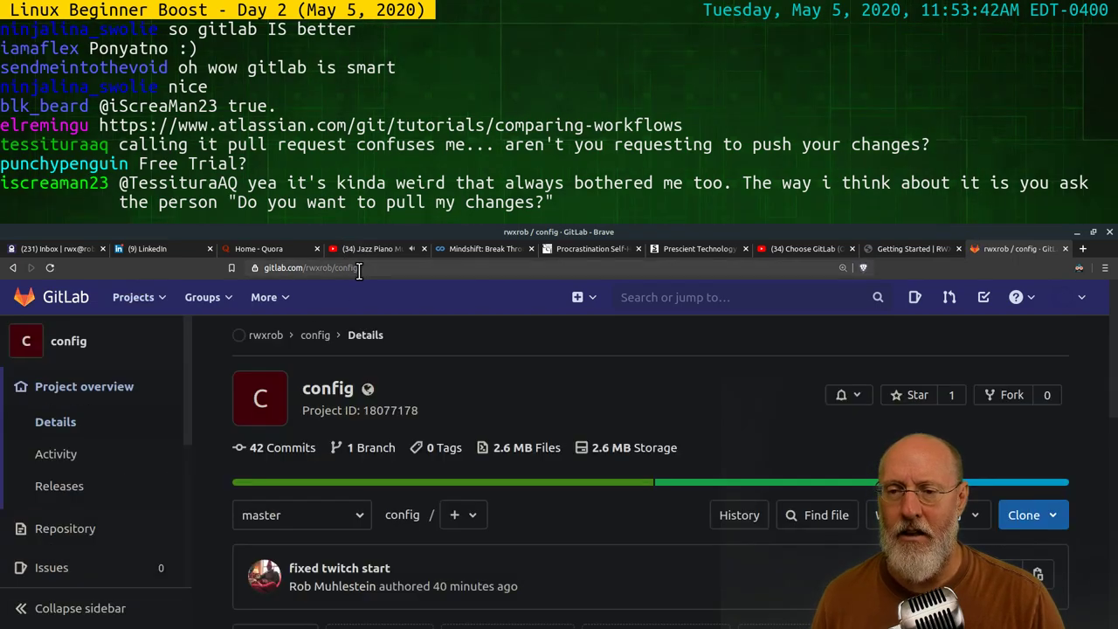
{"action": "left_click_drag", "start_coordinate": [334, 269], "coordinate": [343, 270]}
Remove 'config' from the address to open the parent group page with its Configurations subgroup
{"action": "key", "text": "BackSpace"}
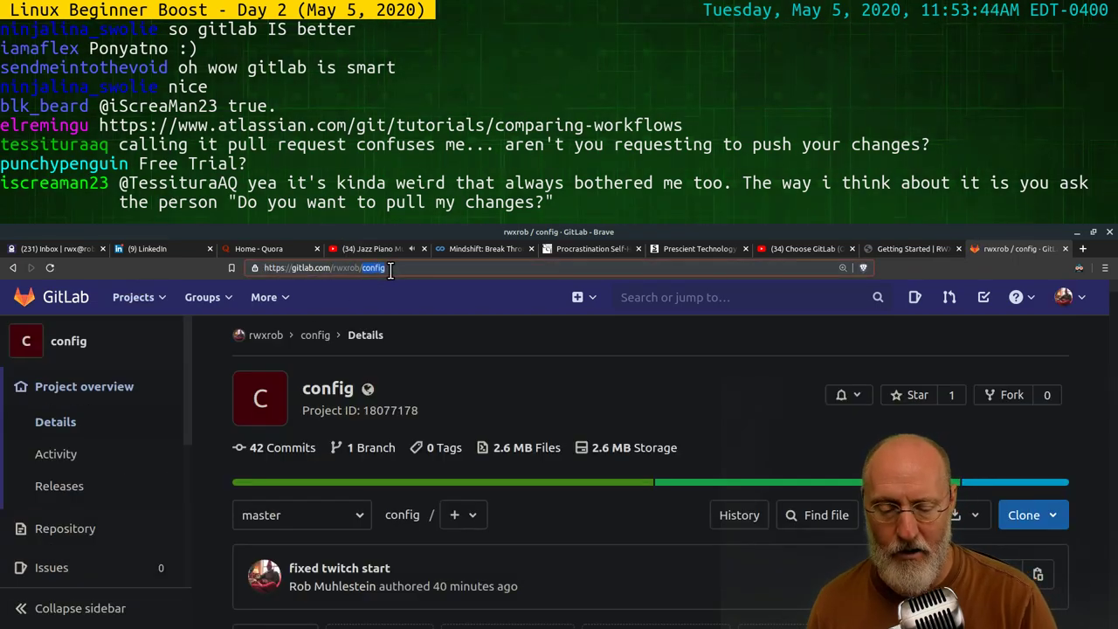
{"action": "key", "text": "Return"}
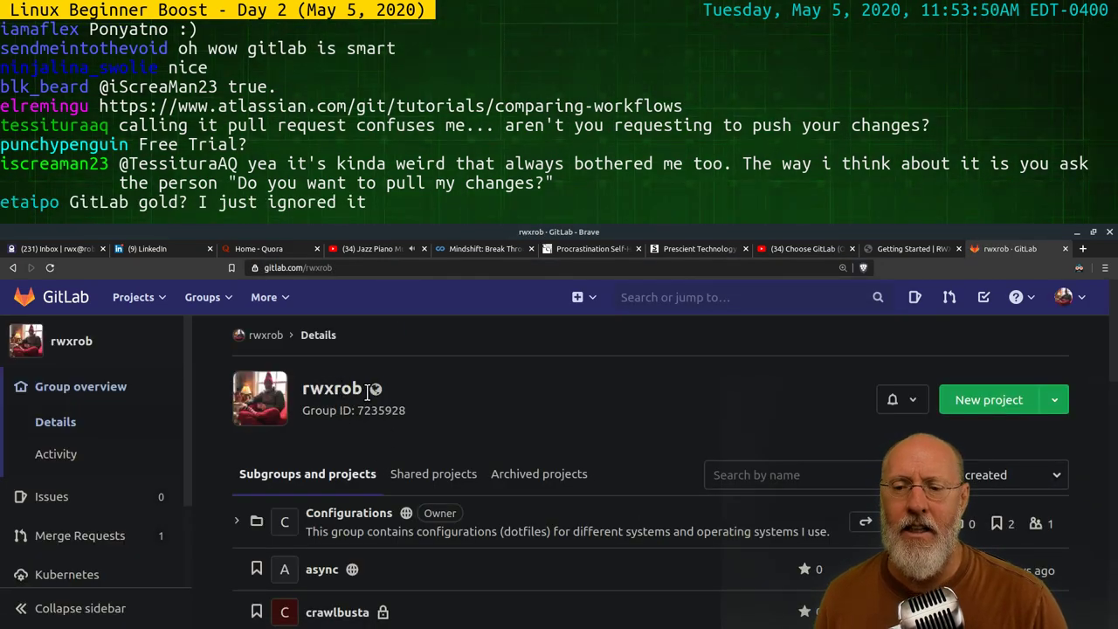
{"action": "scroll", "coordinate": [411, 442], "scroll_direction": "down", "scroll_amount": 1}
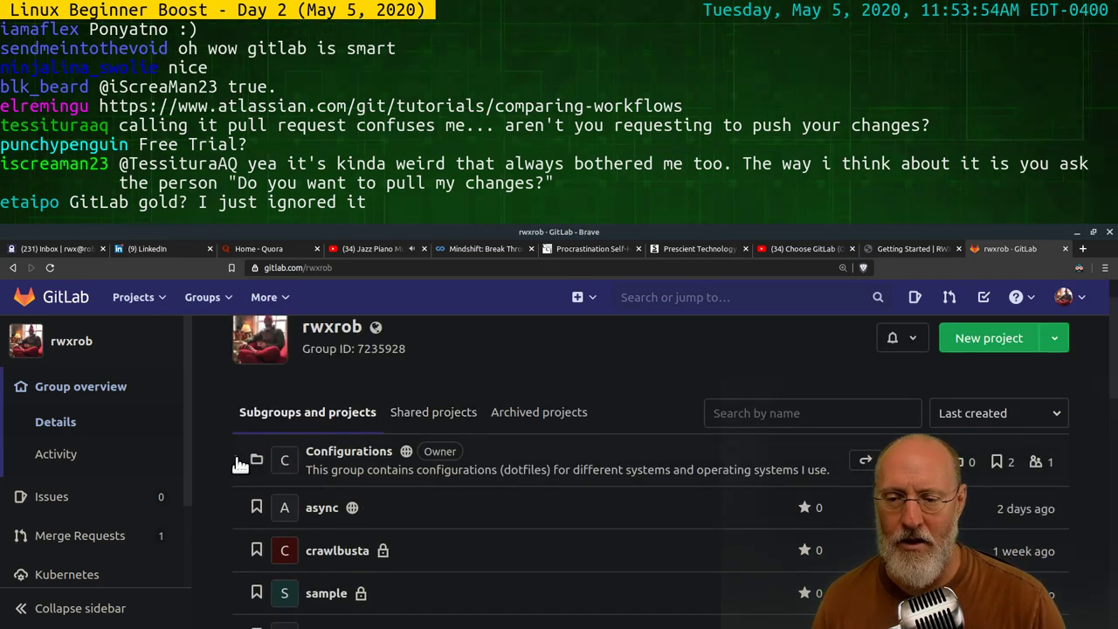
Expand and collapse the Configurations subgroup several times to view its projects
{"action": "left_click", "coordinate": [238, 461]}
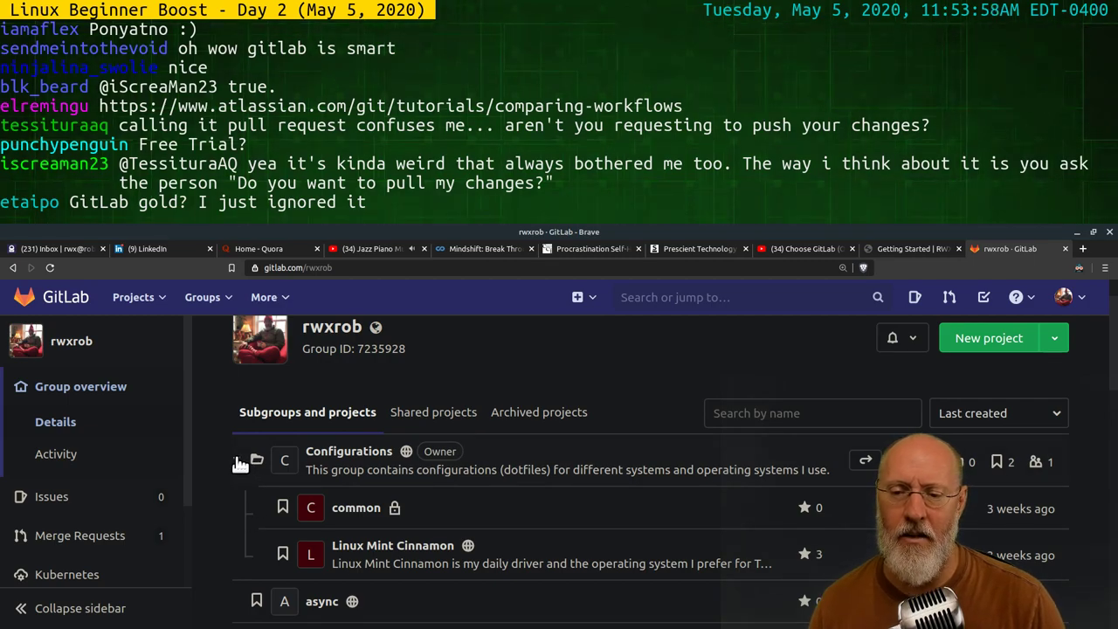
{"action": "left_click", "coordinate": [240, 463]}
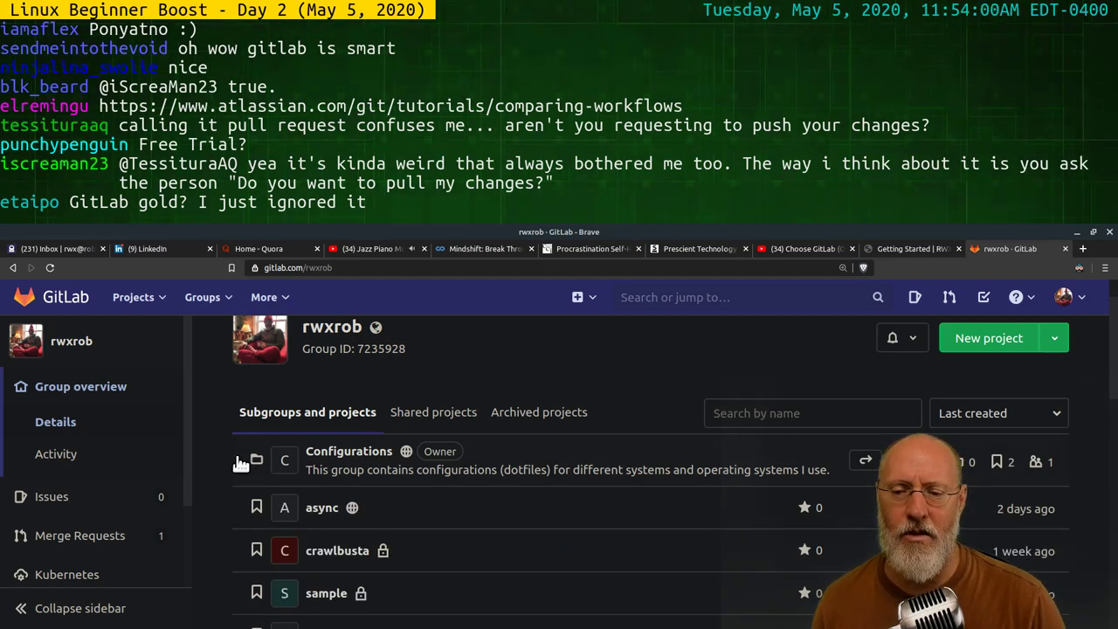
{"action": "left_click", "coordinate": [237, 463]}
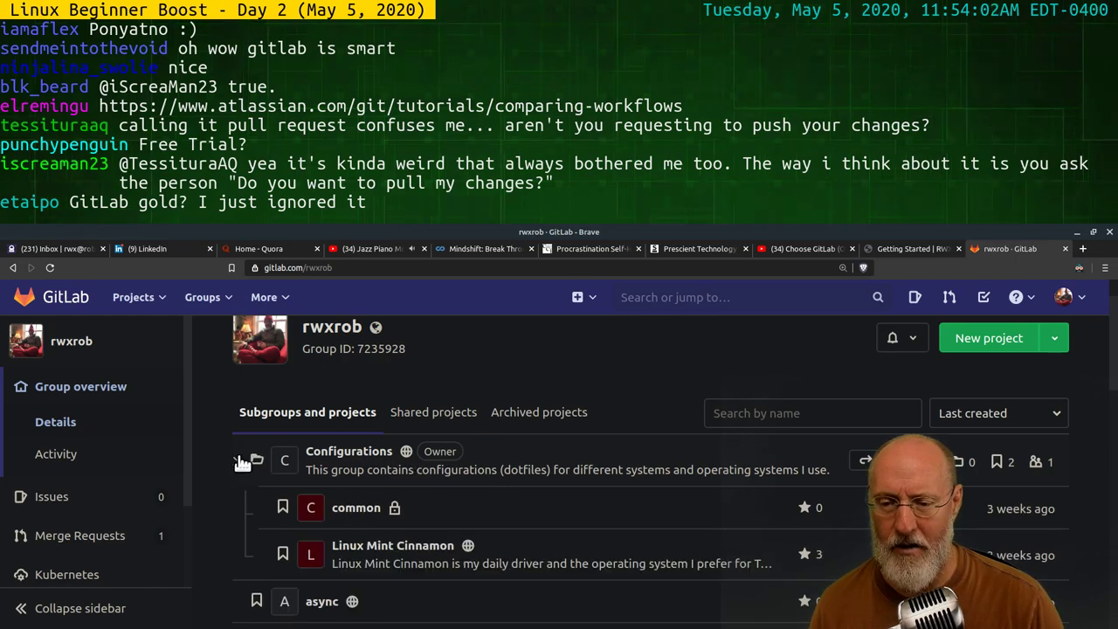
{"action": "left_click", "coordinate": [239, 462]}
{"action": "left_click", "coordinate": [242, 463]}
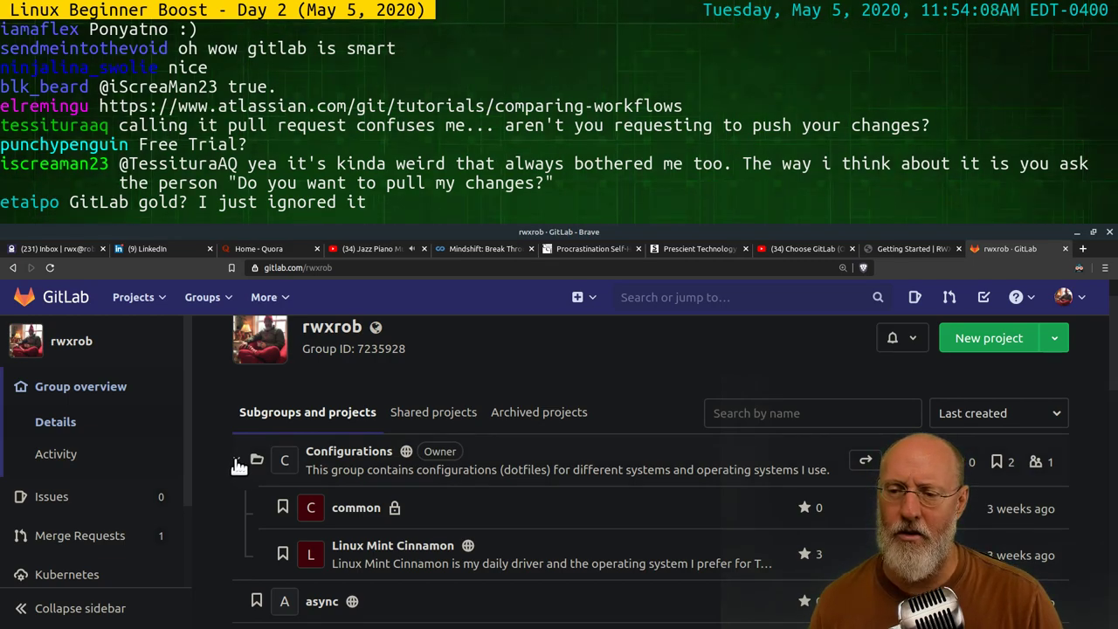
{"action": "left_click", "coordinate": [238, 464]}
Scroll through the group's full project list, then bring up the Groups menu with its search
{"action": "scroll", "coordinate": [607, 450], "scroll_direction": "down", "scroll_amount": 5}
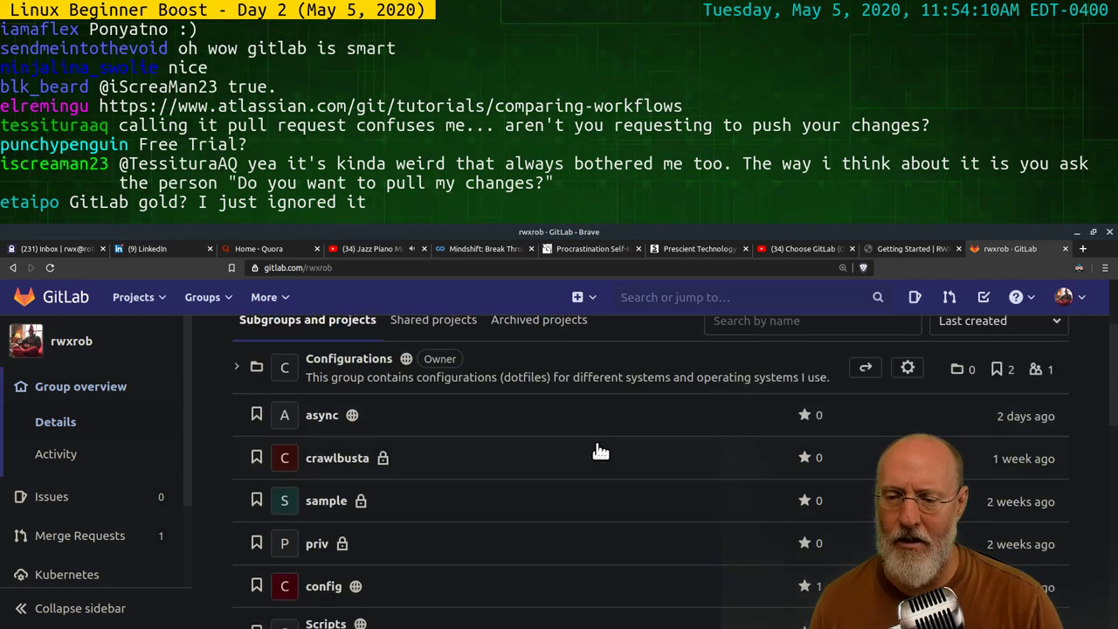
{"action": "scroll", "coordinate": [597, 455], "scroll_direction": "down", "scroll_amount": 3}
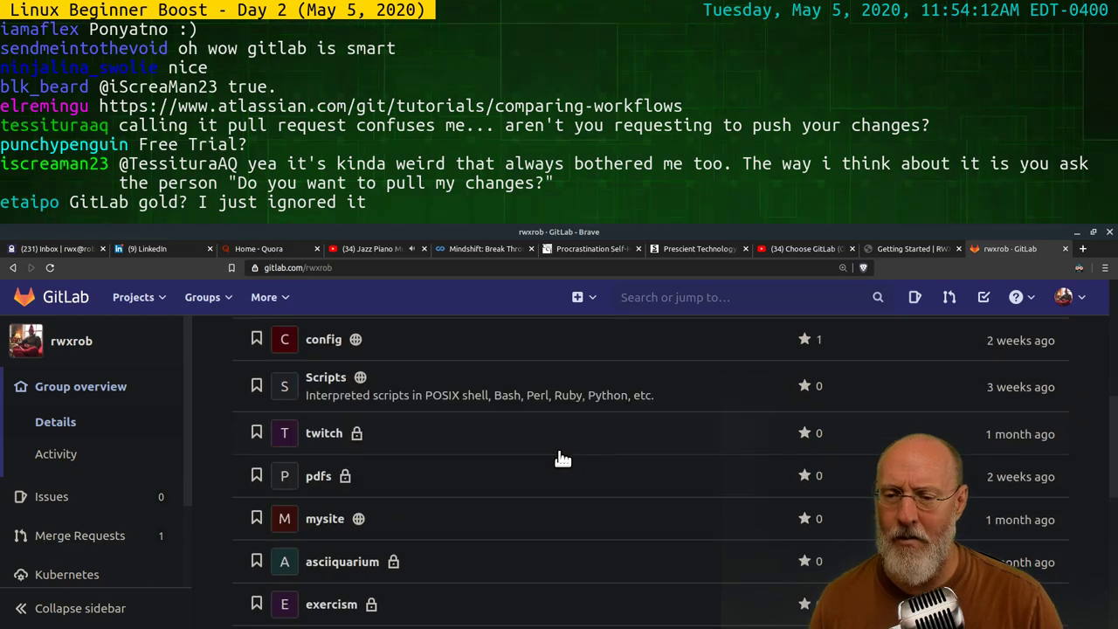
{"action": "scroll", "coordinate": [446, 458], "scroll_direction": "down", "scroll_amount": 4}
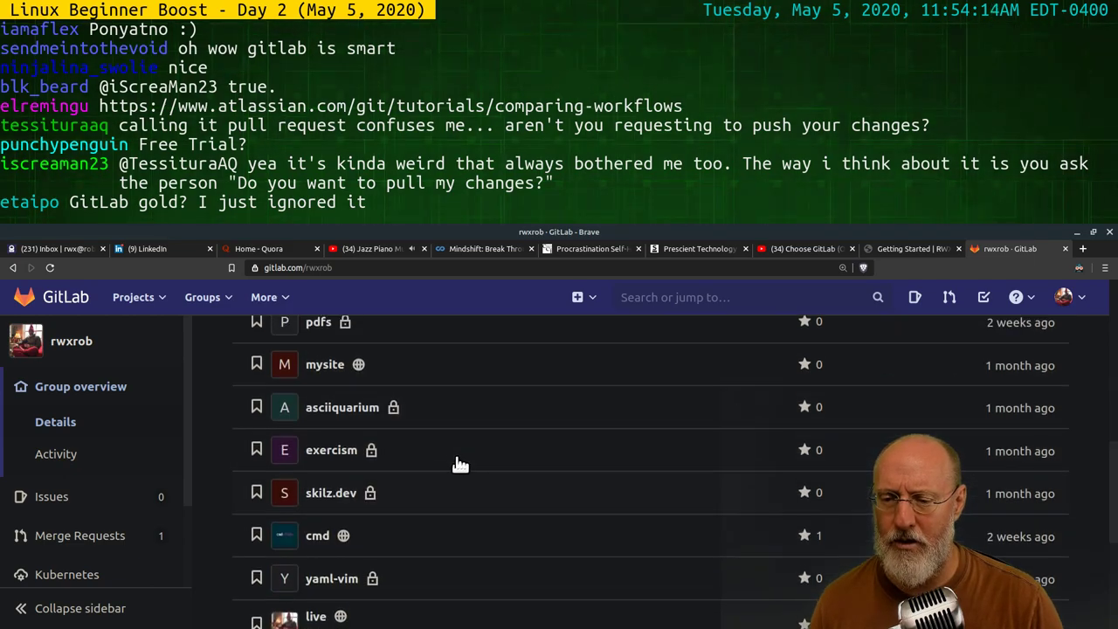
{"action": "scroll", "coordinate": [461, 464], "scroll_direction": "down", "scroll_amount": 5}
{"action": "scroll", "coordinate": [460, 463], "scroll_direction": "up", "scroll_amount": 15}
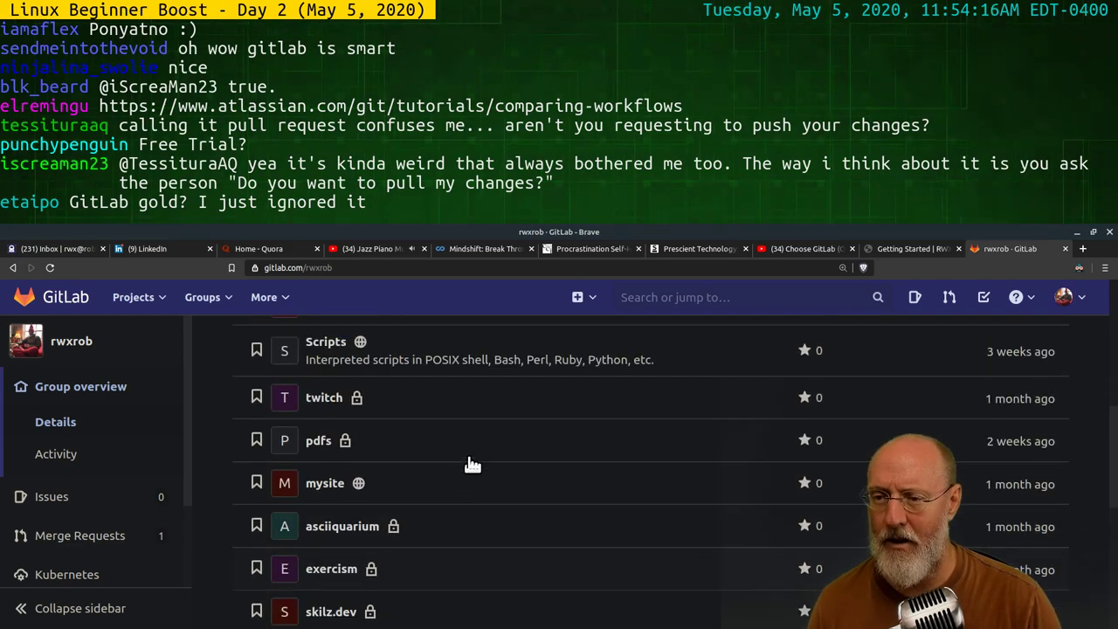
{"action": "left_click", "coordinate": [204, 298]}
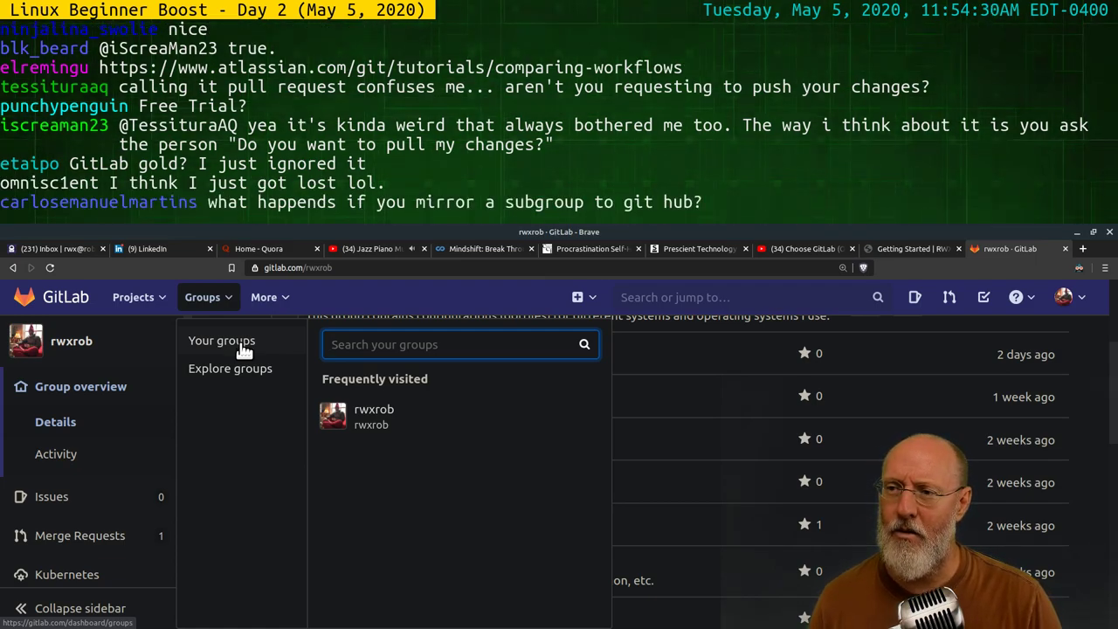
Go to Groups > Your groups, reload it, and expand then collapse the personal group's subgroup
{"action": "left_click", "coordinate": [244, 347]}
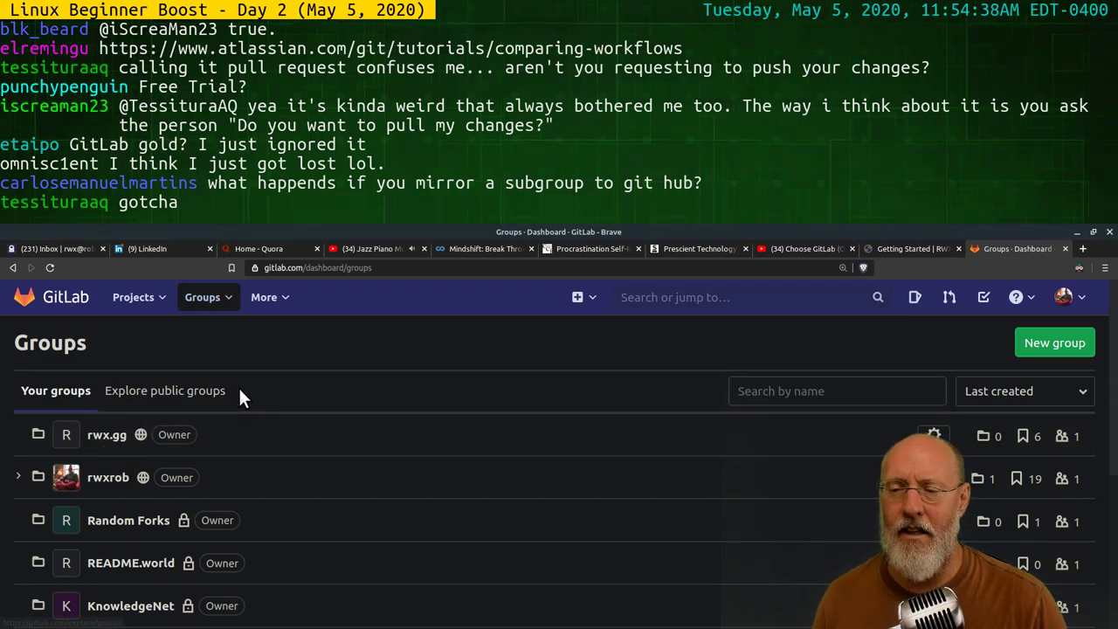
{"action": "left_click", "coordinate": [226, 301]}
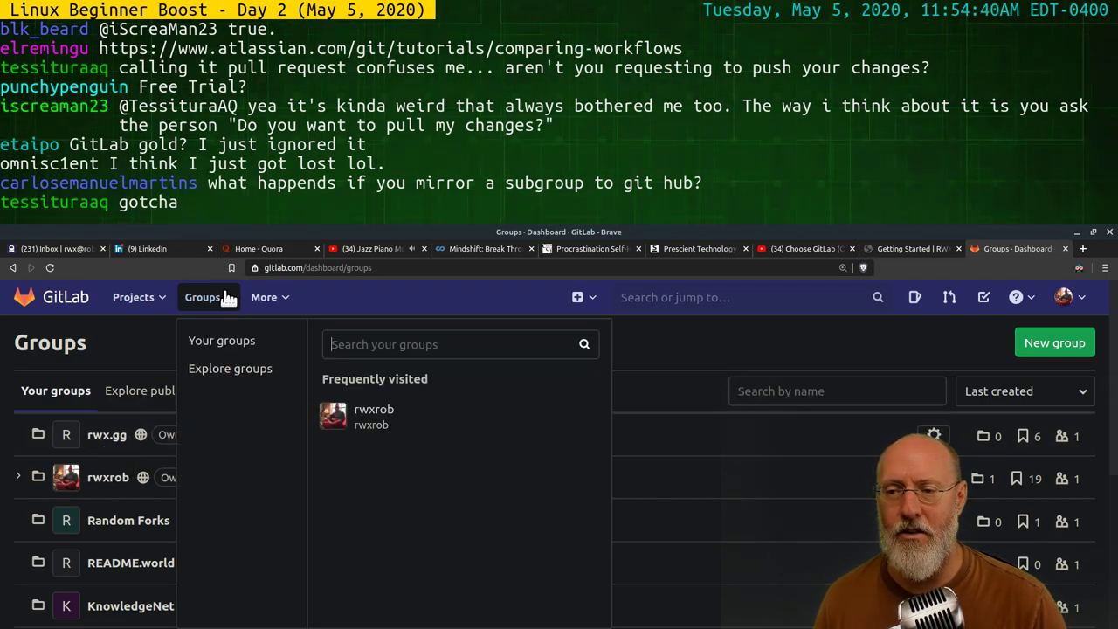
{"action": "left_click", "coordinate": [242, 343]}
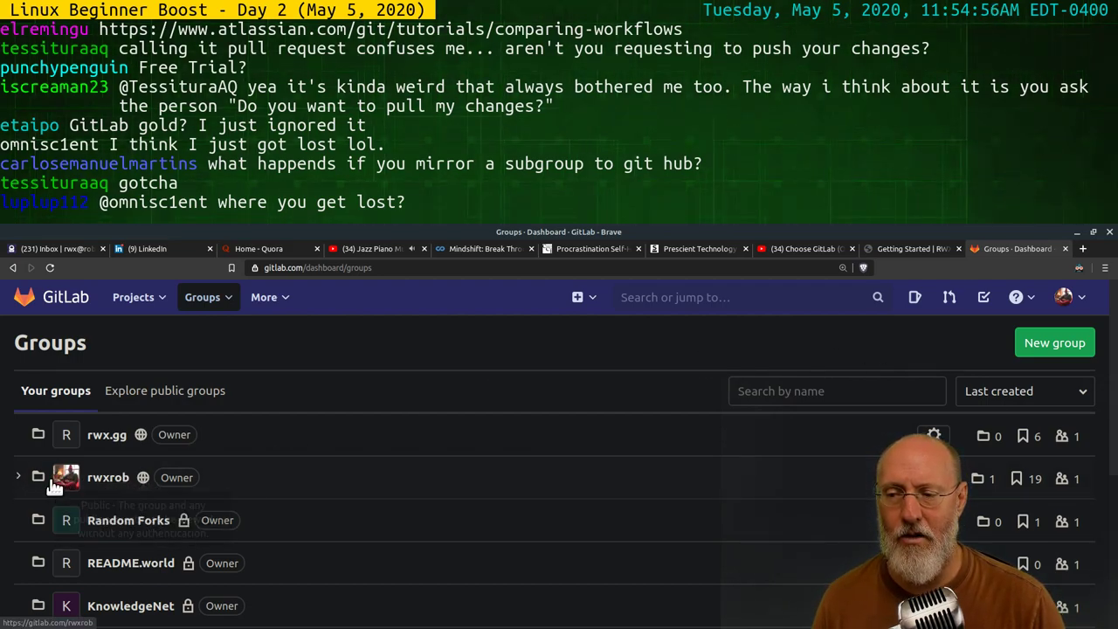
{"action": "left_click", "coordinate": [17, 477]}
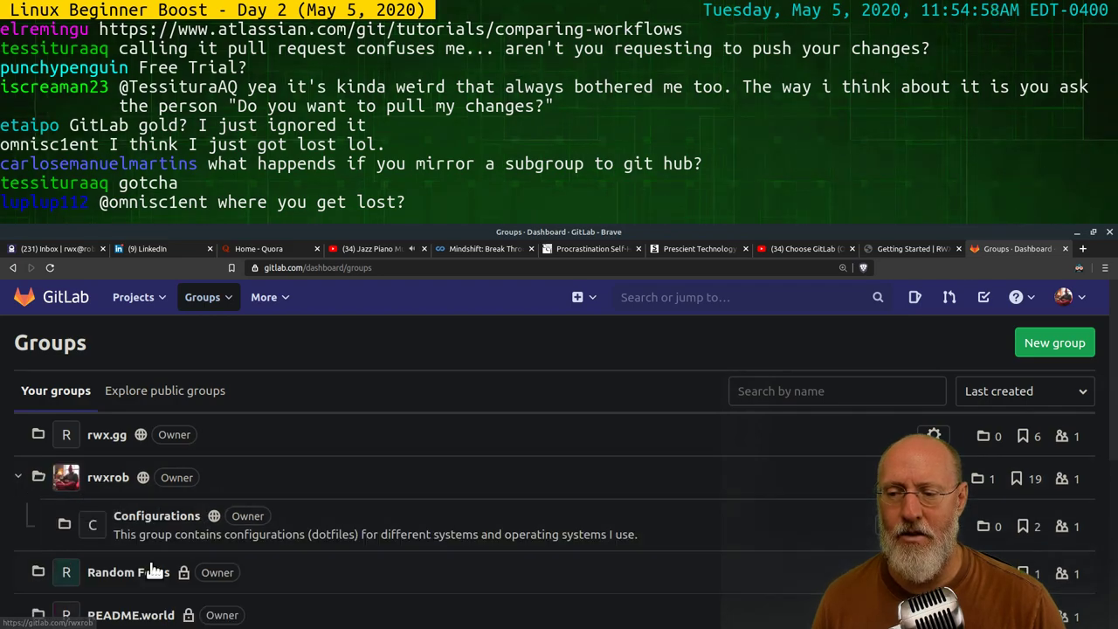
{"action": "left_click", "coordinate": [20, 479]}
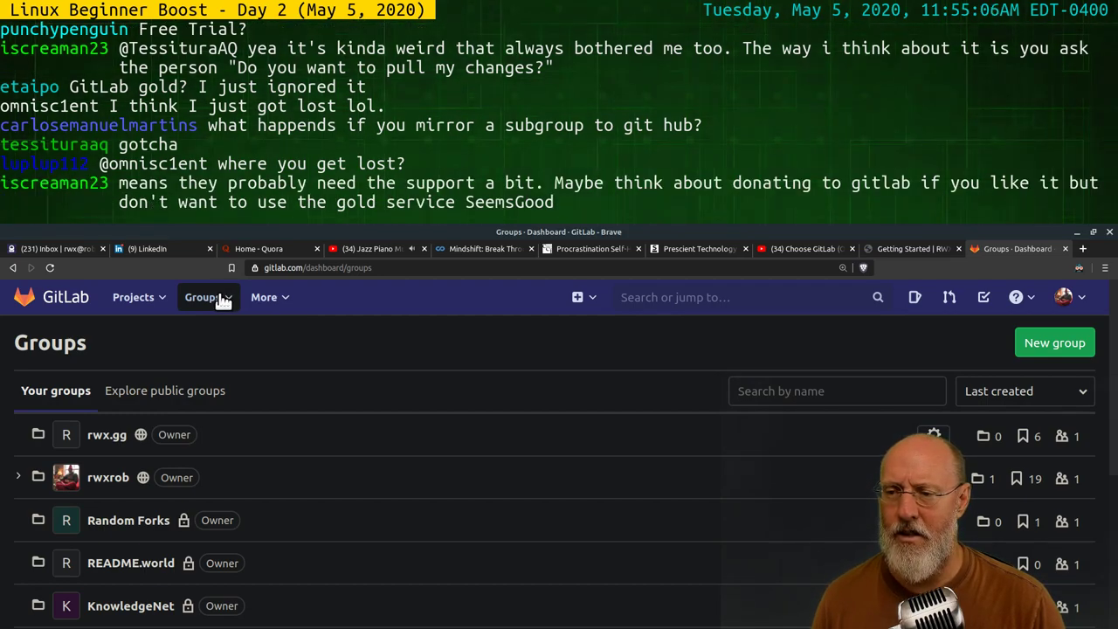
Open the rwx.gg group, scroll its project list, then bring up the avatar's account menu
{"action": "left_click", "coordinate": [103, 437]}
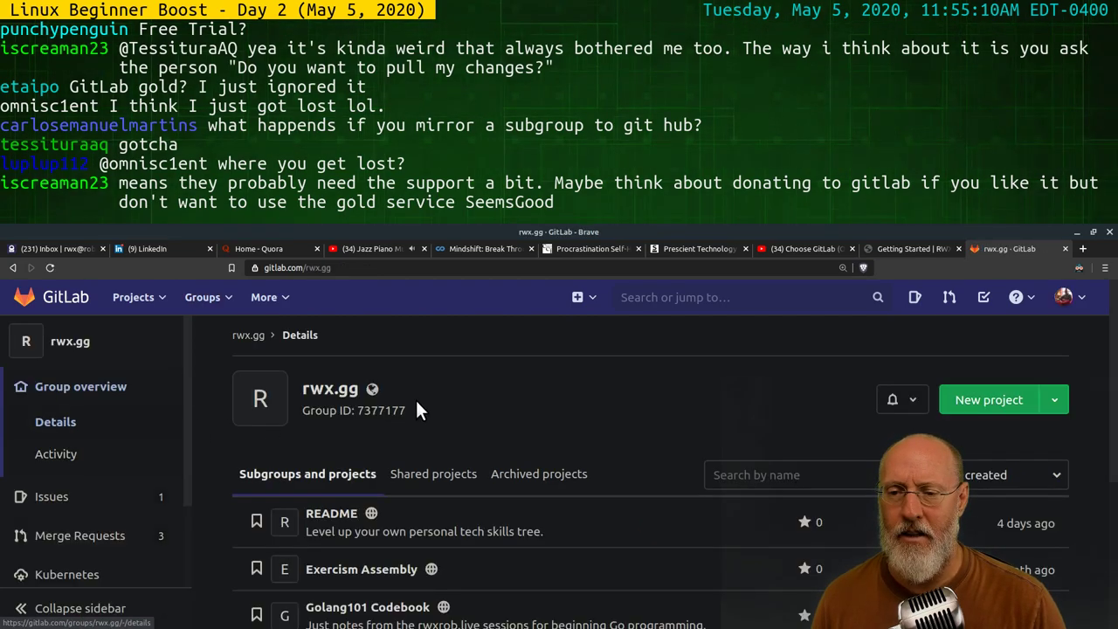
{"action": "scroll", "coordinate": [393, 471], "scroll_direction": "down", "scroll_amount": 2}
{"action": "scroll", "coordinate": [328, 437], "scroll_direction": "up", "scroll_amount": 2}
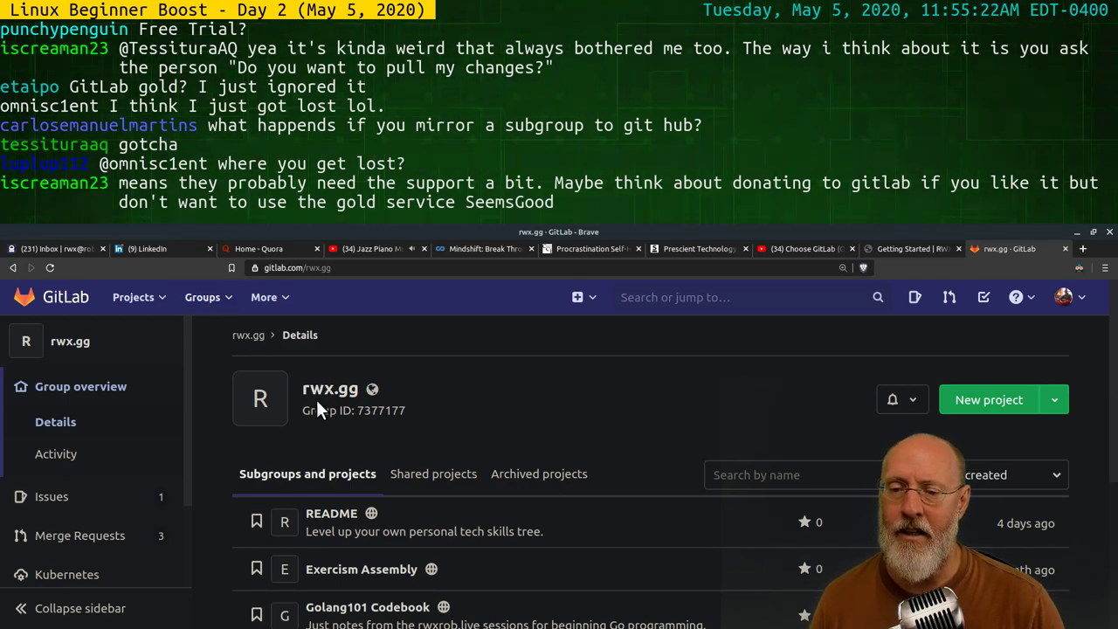
{"action": "scroll", "coordinate": [292, 455], "scroll_direction": "down", "scroll_amount": 3}
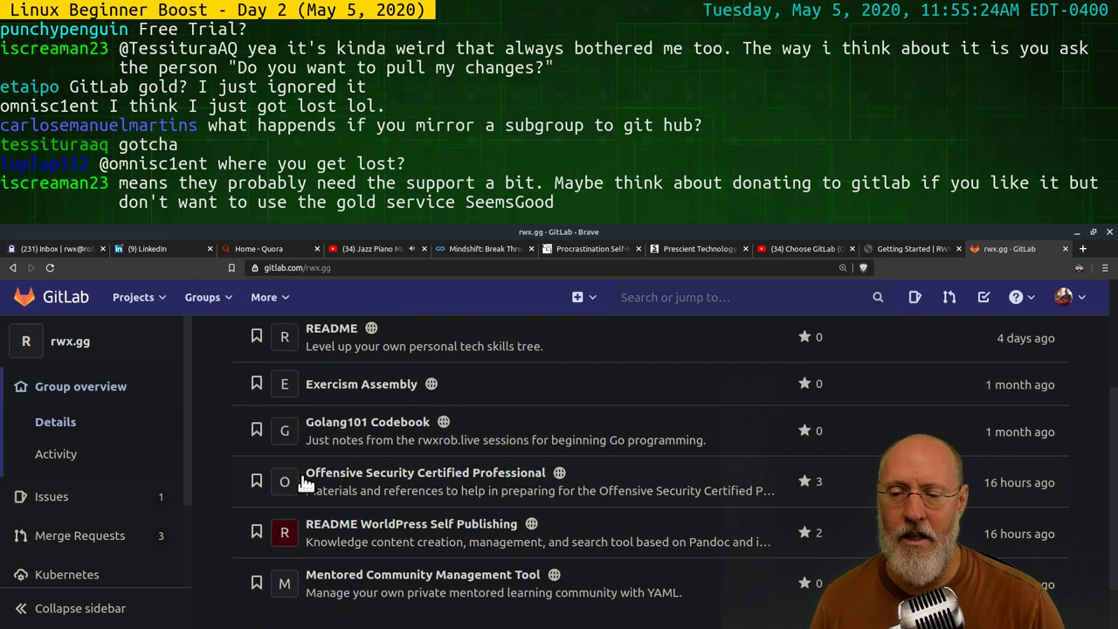
{"action": "scroll", "coordinate": [297, 476], "scroll_direction": "up", "scroll_amount": 3}
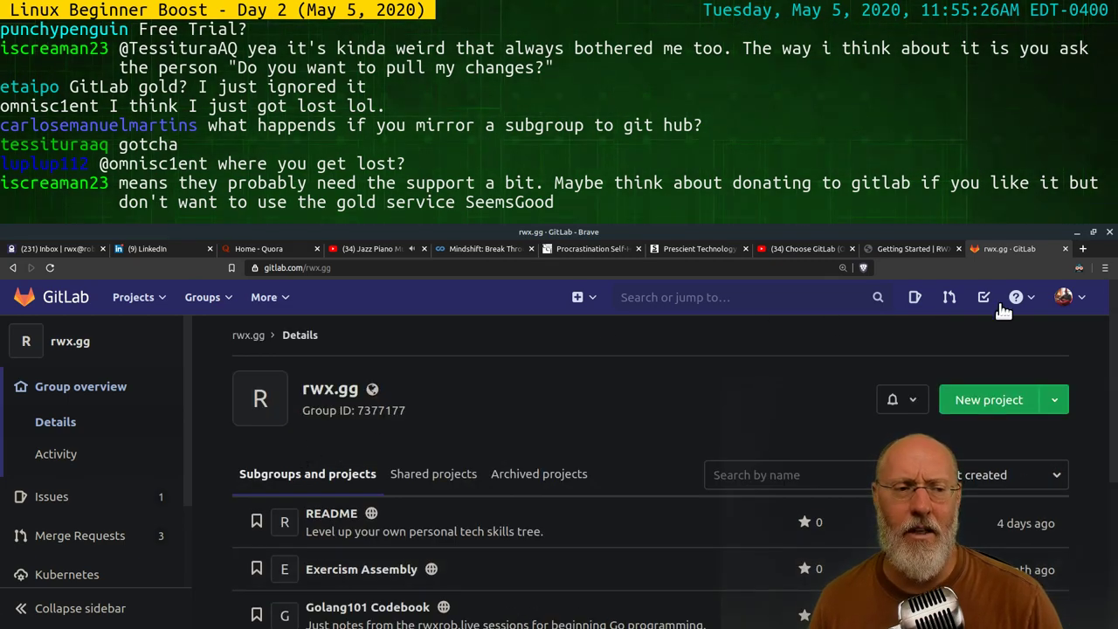
{"action": "left_click", "coordinate": [1070, 298]}
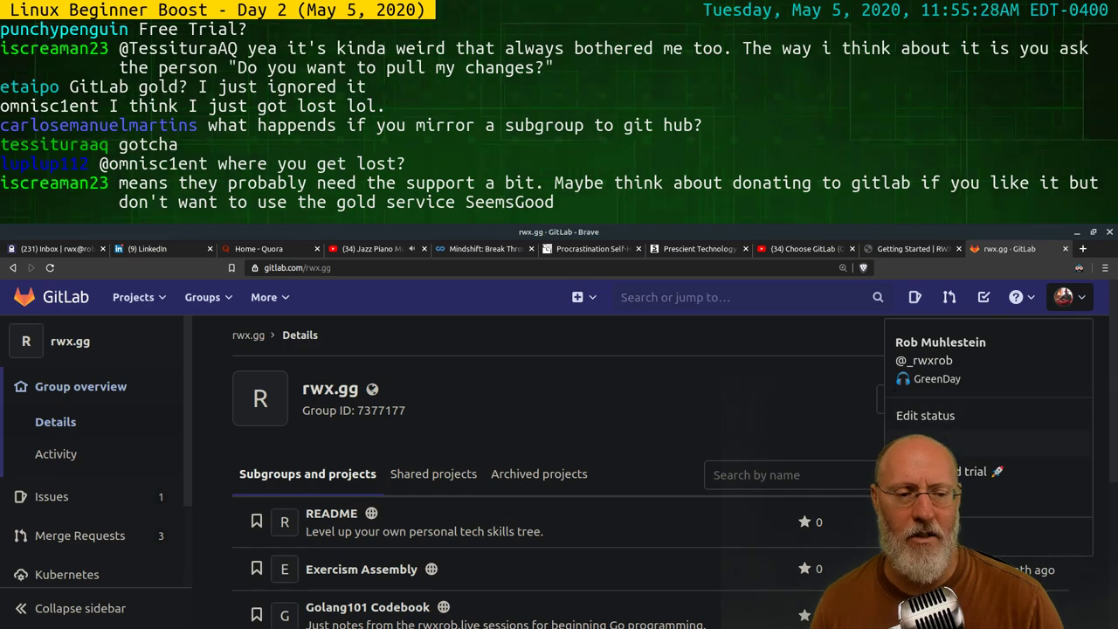
Go to your GitLab profile and list its groups: Configurations, rwx.gg, the personal group and Random Forks
{"action": "left_click", "coordinate": [939, 345]}
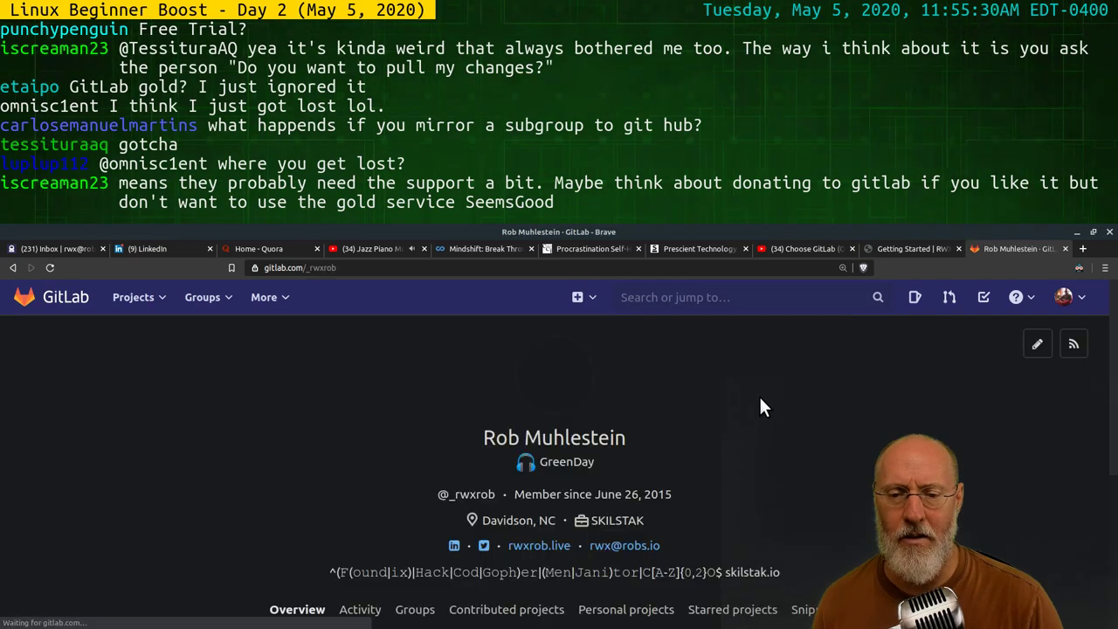
{"action": "scroll", "coordinate": [791, 448], "scroll_direction": "down", "scroll_amount": 2}
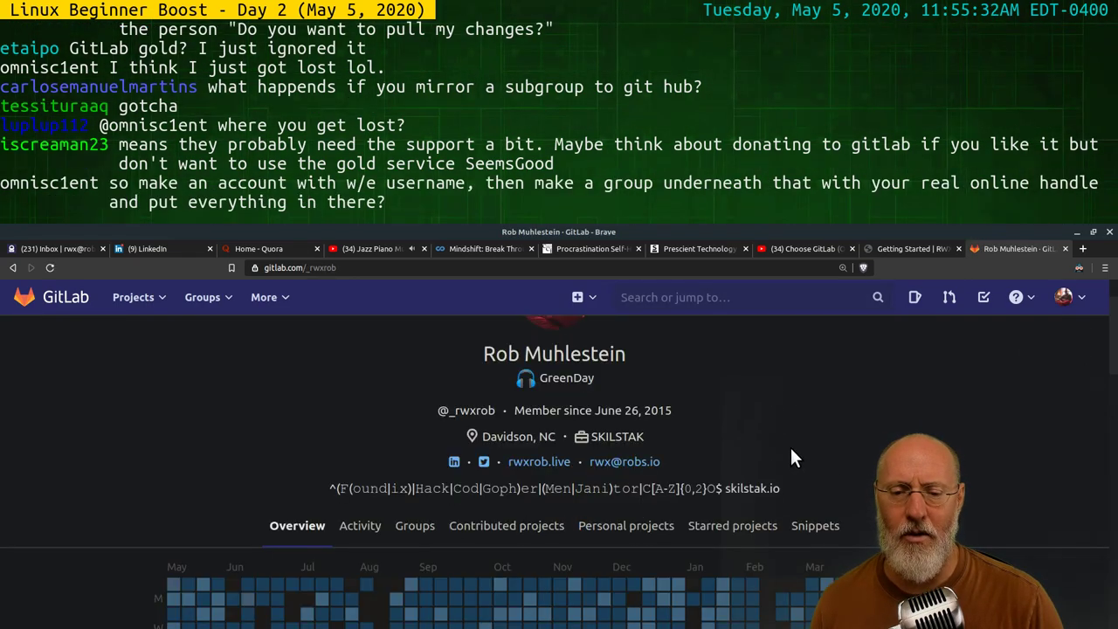
{"action": "left_click", "coordinate": [412, 517]}
{"action": "scroll", "coordinate": [403, 384], "scroll_direction": "down", "scroll_amount": 3}
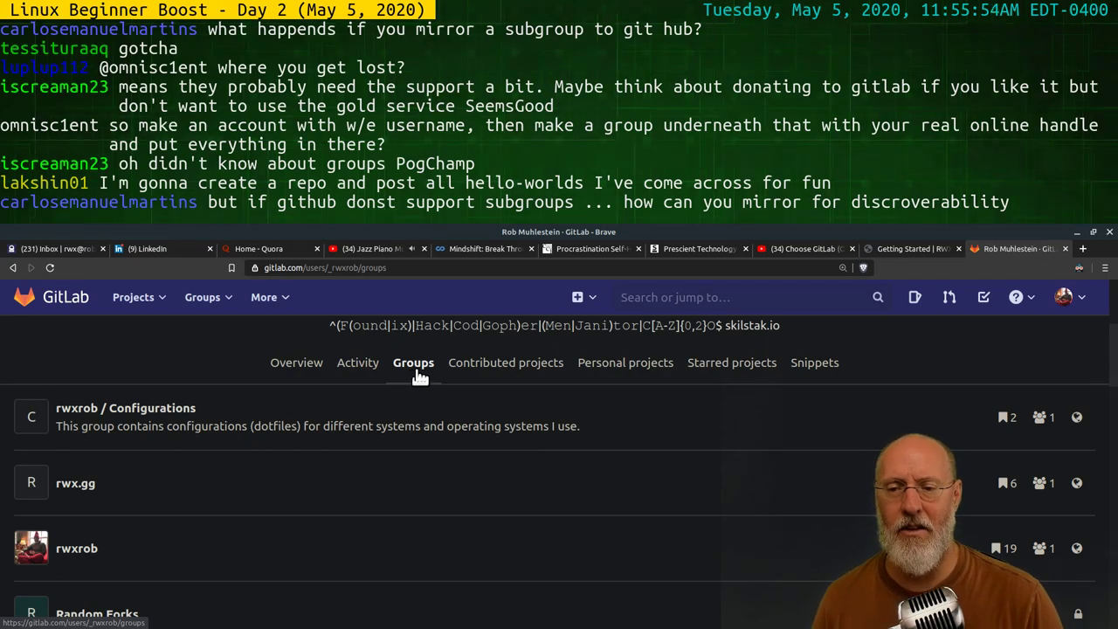
{"action": "scroll", "coordinate": [437, 398], "scroll_direction": "up", "scroll_amount": 3}
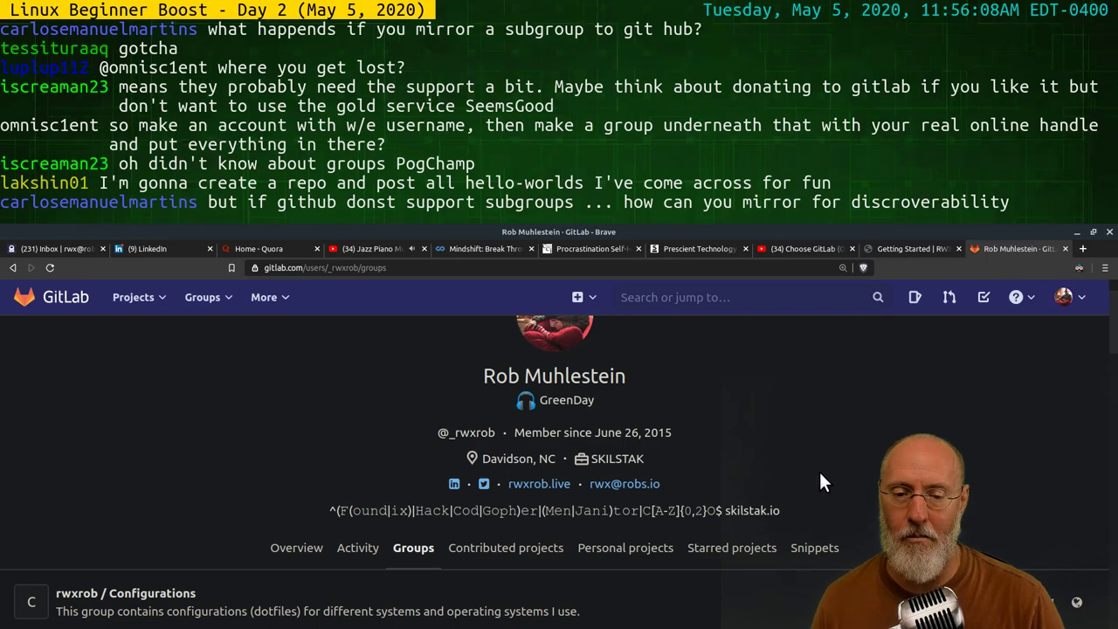
{"action": "scroll", "coordinate": [742, 463], "scroll_direction": "down", "scroll_amount": 3}
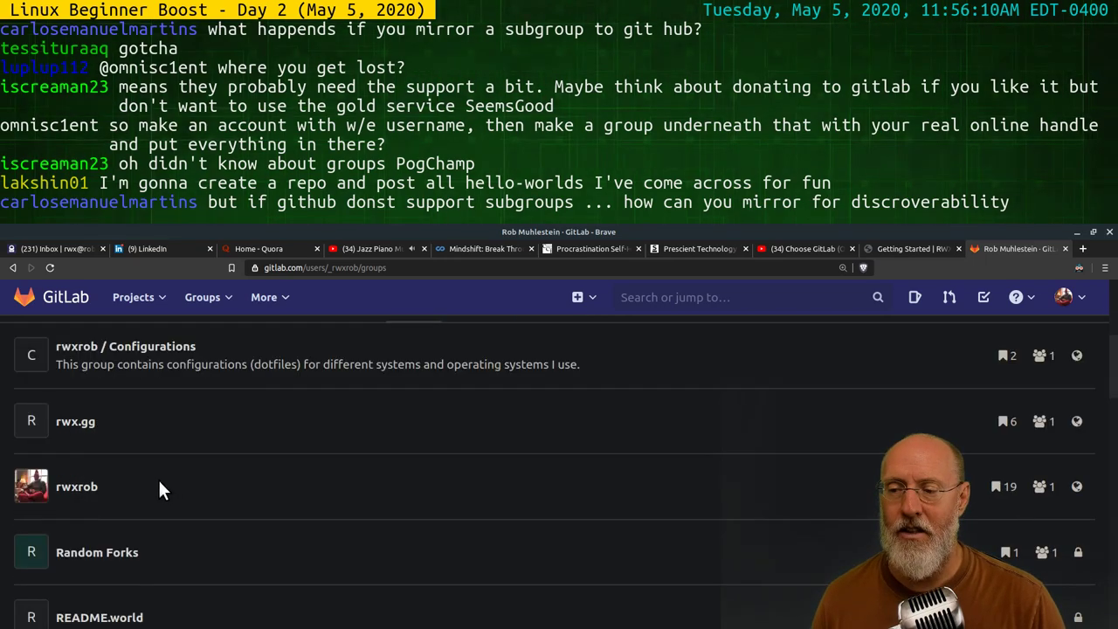
{"action": "scroll", "coordinate": [219, 477], "scroll_direction": "down", "scroll_amount": 3}
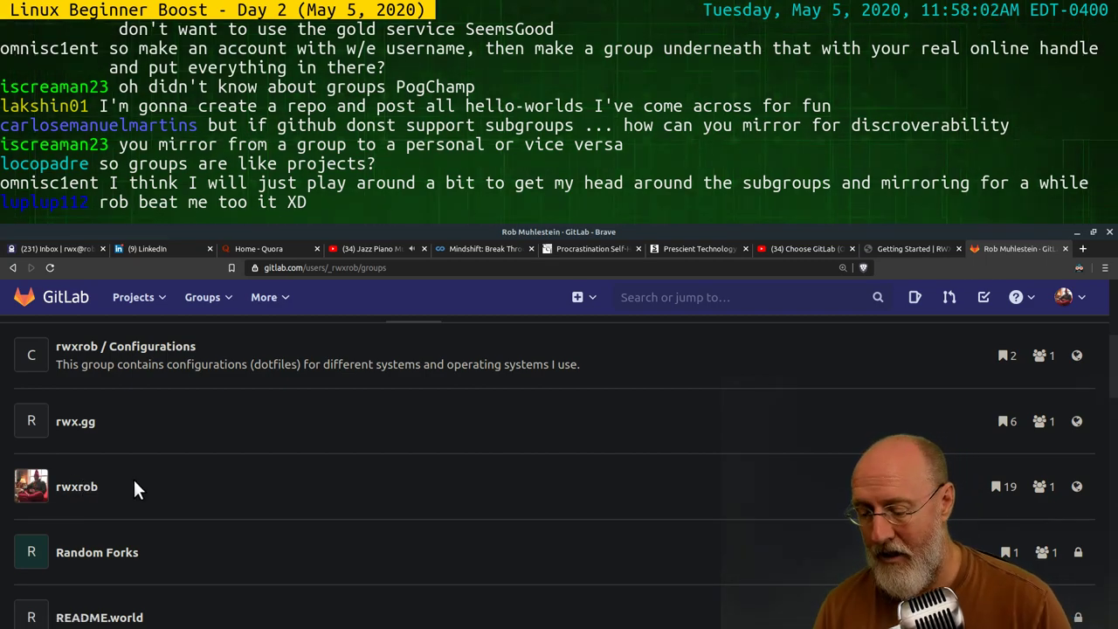
Switch to the Alacritty terminal and page further through the Choose GitLab Over GitHub comparison in Lynx
{"action": "key", "text": "alt+Tab"}
{"action": "key", "text": "alt+Tab"}
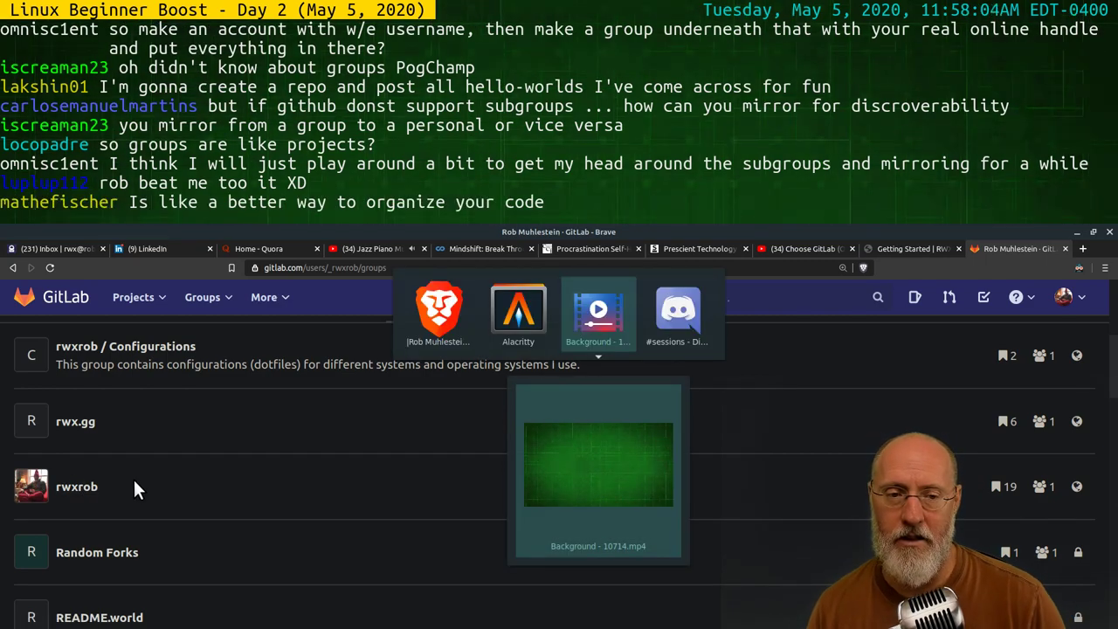
{"action": "key", "text": "alt+Tab"}
{"action": "key", "text": "alt+Tab"}
{"action": "key", "text": "alt+Tab"}
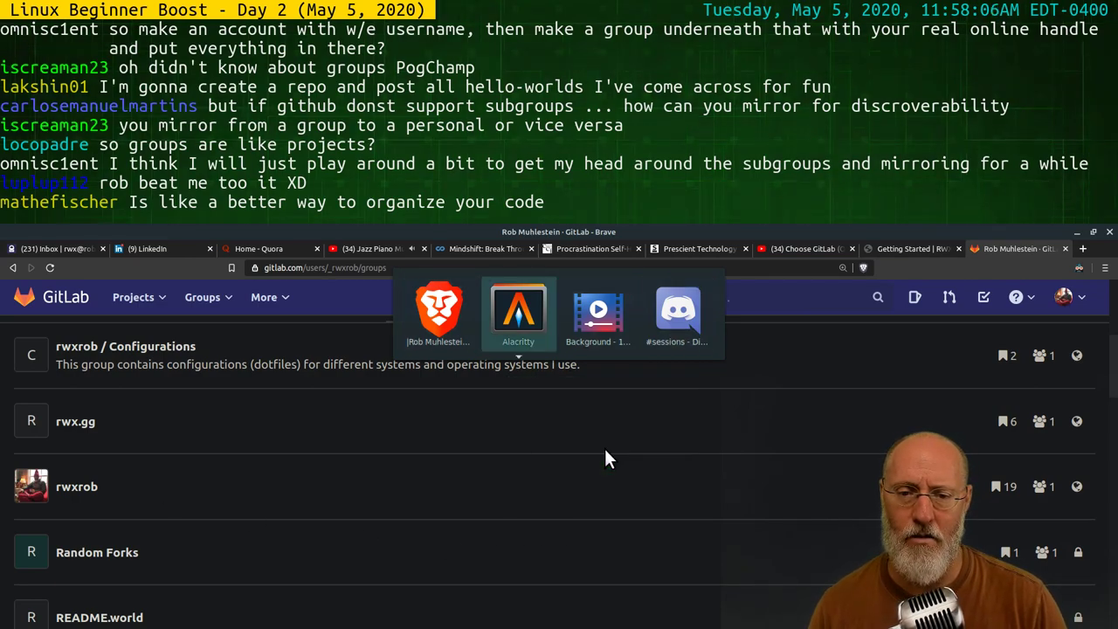
{"action": "key", "text": "alt+Tab"}
{"action": "key", "text": "alt+Tab"}
{"action": "key", "text": "alt+Tab"}
{"action": "key", "text": "alt+Tab"}
{"action": "key", "text": "alt+Tab"}
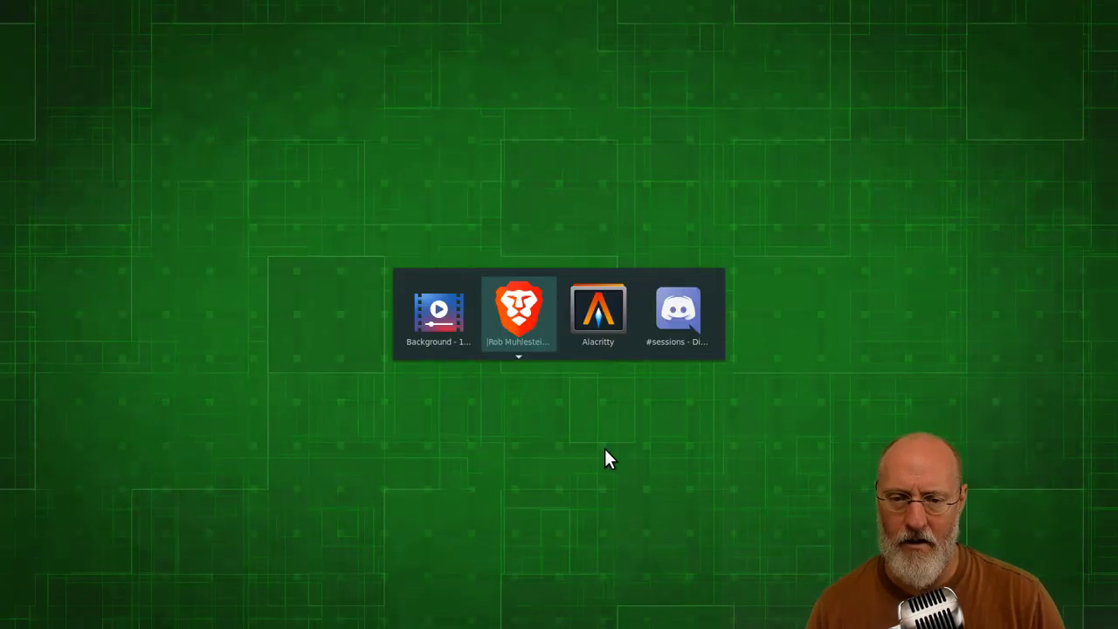
{"action": "key", "text": "alt+Tab"}
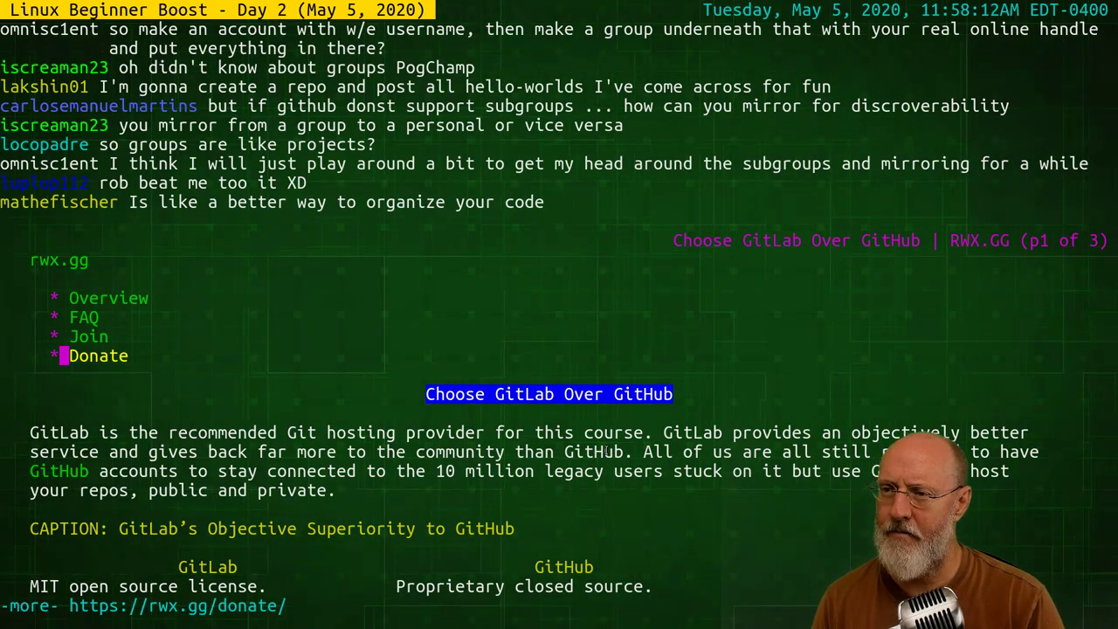
{"action": "key", "text": "space"}
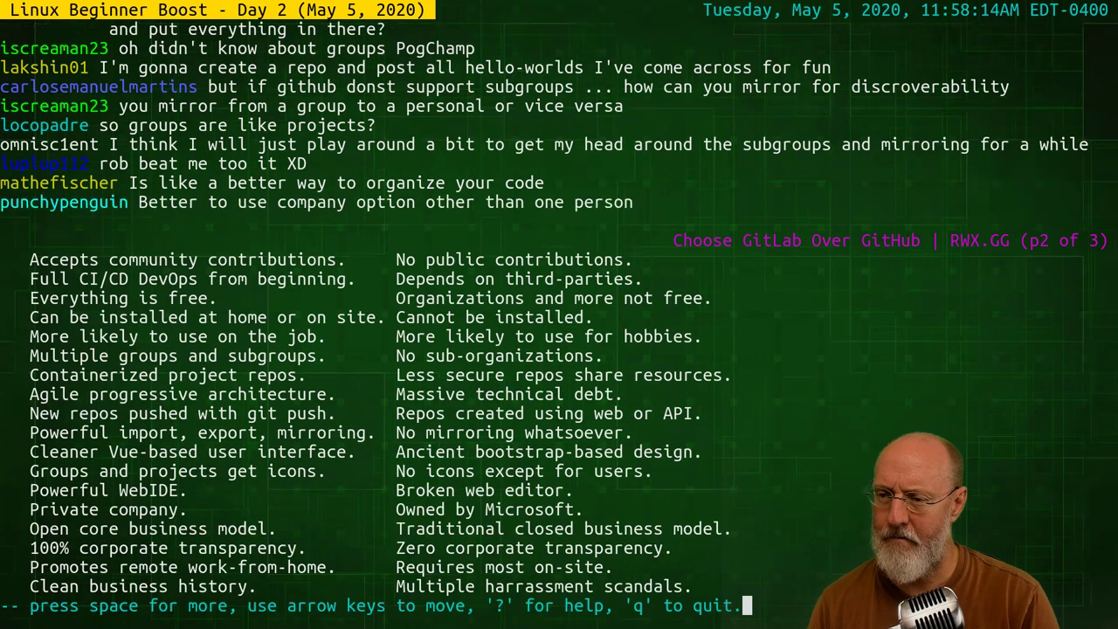
Quit Lynx and rerun 'lynx rwx.gg/week1' from shell history to open the Getting Started page
{"action": "key", "text": "q"}
{"action": "key", "text": "Up"}
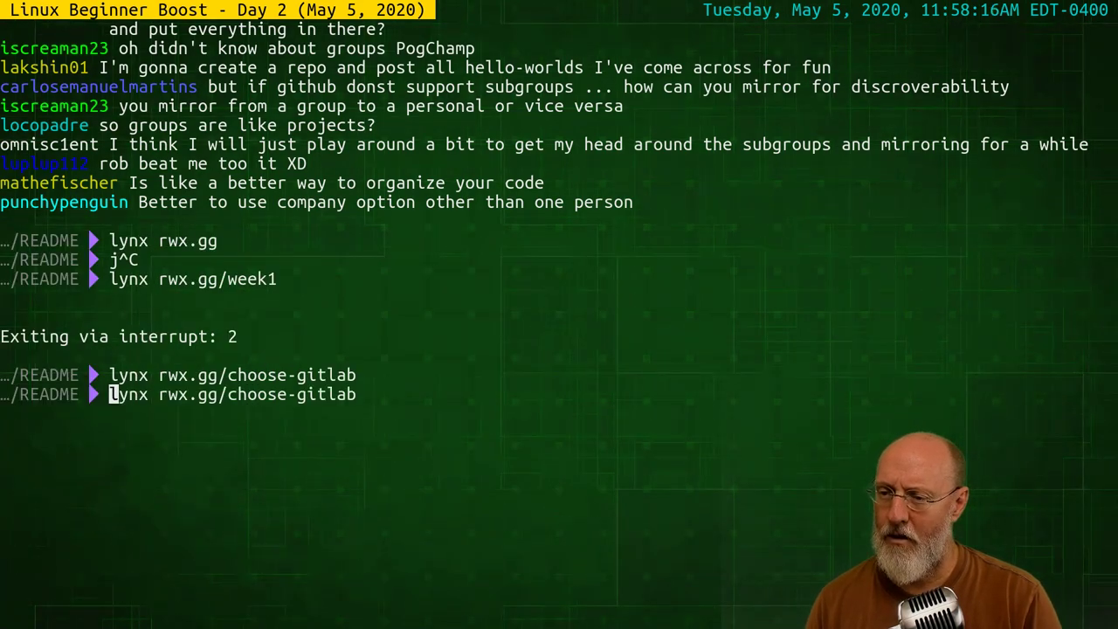
{"action": "key", "text": "Up"}
{"action": "key", "text": "Return"}
Page through the Day 2 and Day 3 lesson lists, returning to page 2 of 5
{"action": "key", "text": "space"}
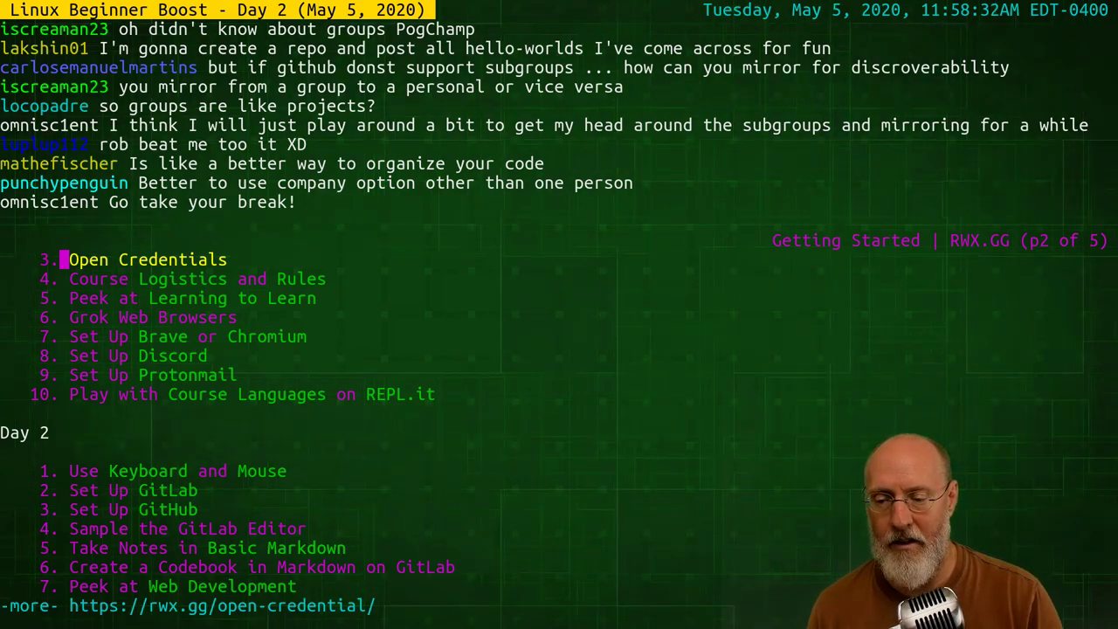
{"action": "key", "text": "space"}
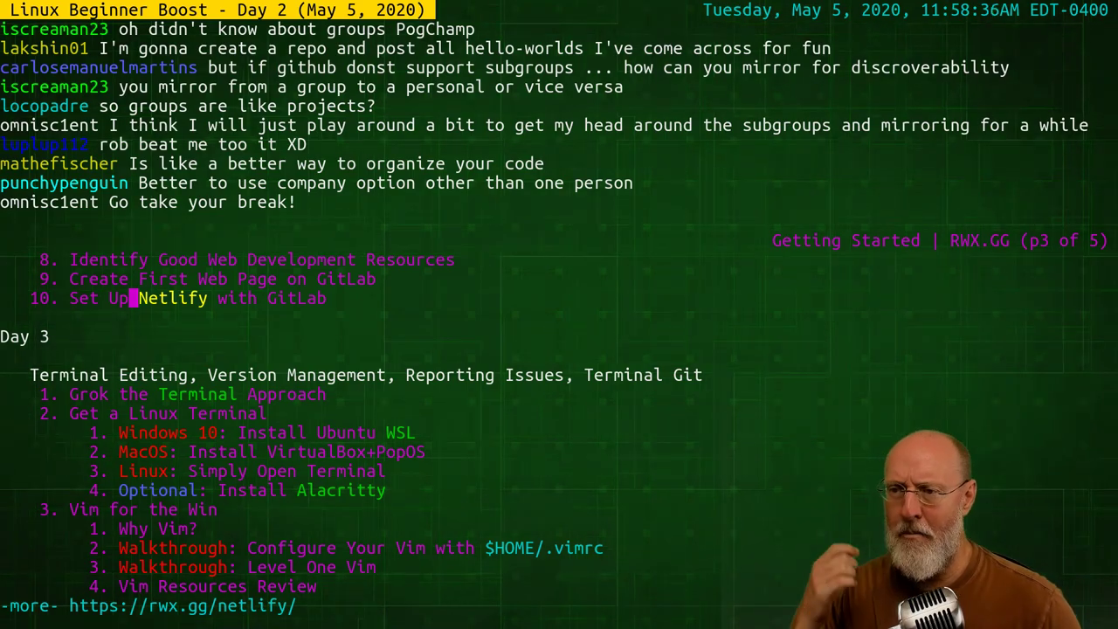
{"action": "key", "text": "b"}
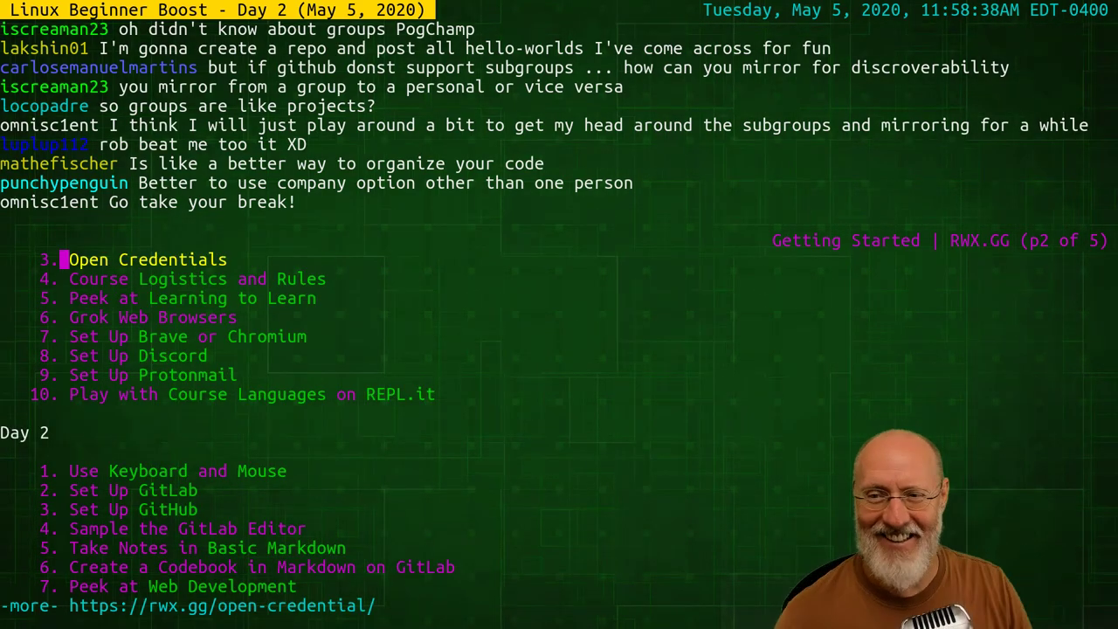
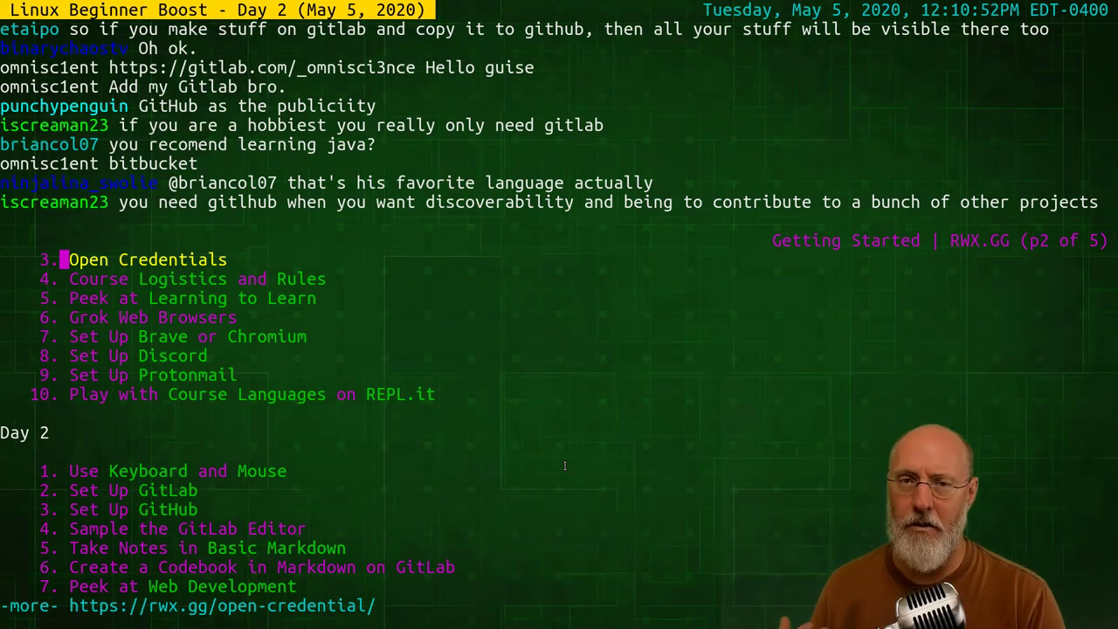
Switch from Alacritty to the Brave window showing the GitLab groups list
{"action": "key", "text": "alt+Tab"}
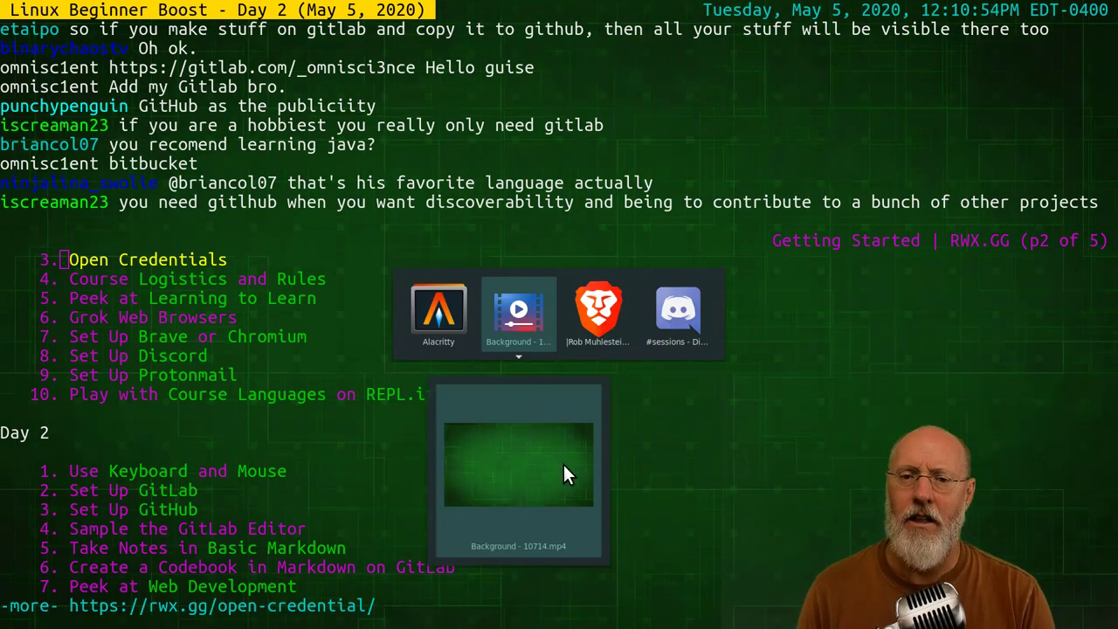
{"action": "key", "text": "alt+Tab"}
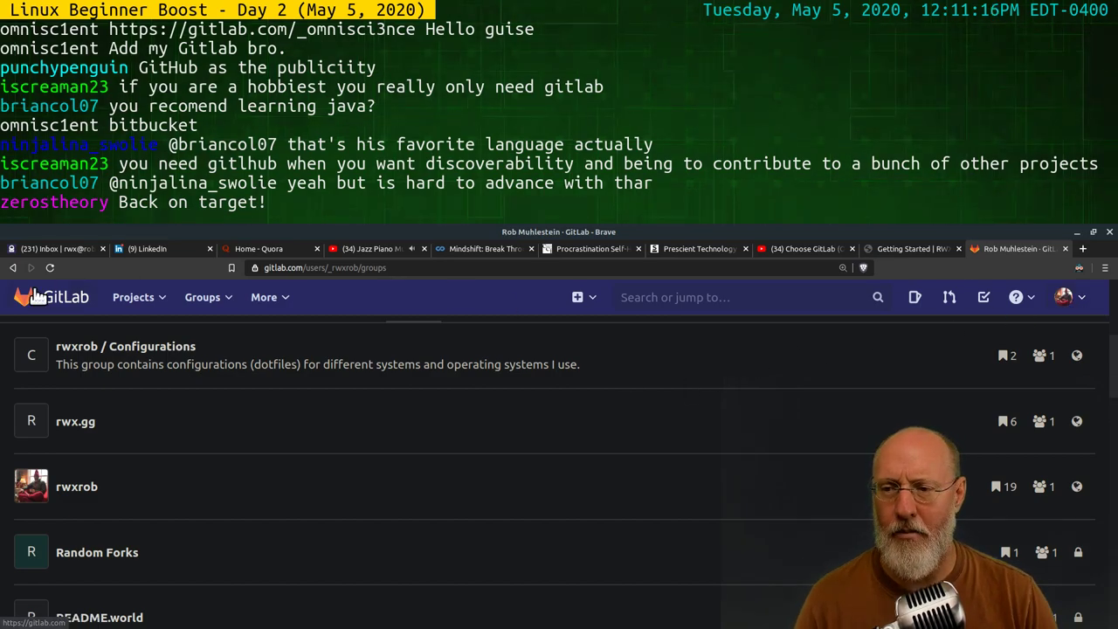
Go to Your projects and bring up the blank New project form
{"action": "left_click", "coordinate": [146, 300]}
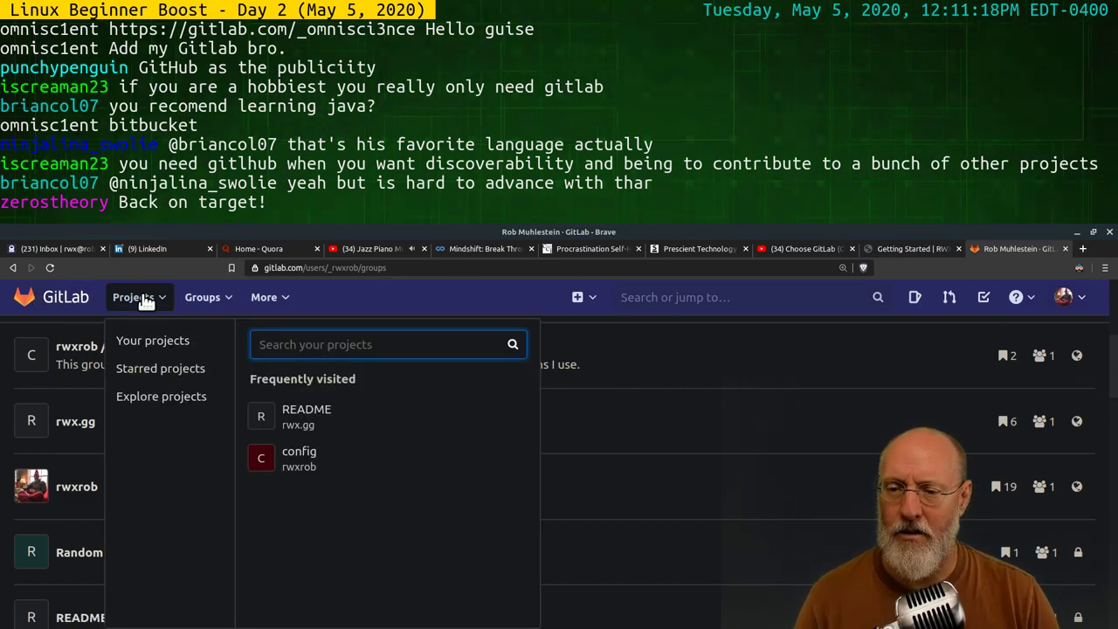
{"action": "left_click", "coordinate": [179, 347]}
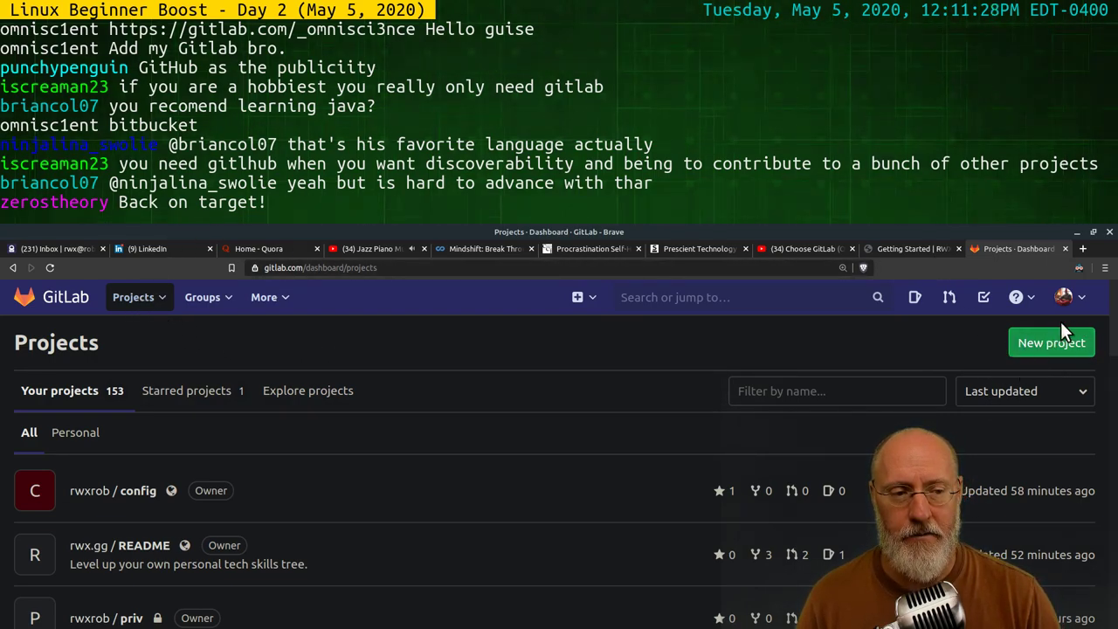
{"action": "left_click", "coordinate": [1051, 345]}
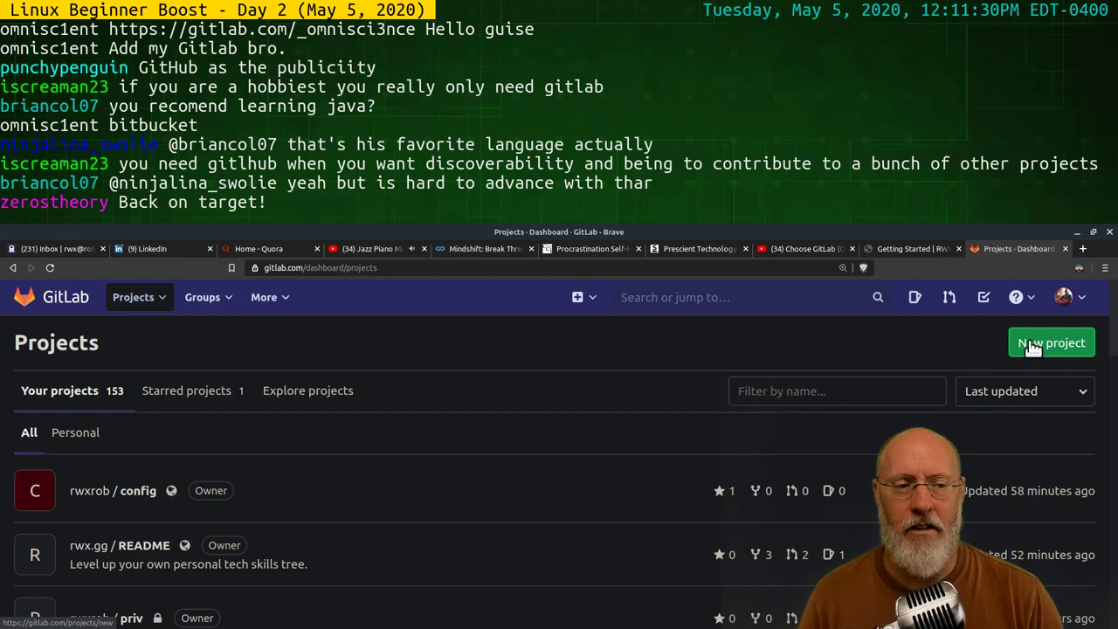
{"action": "left_click", "coordinate": [1041, 345]}
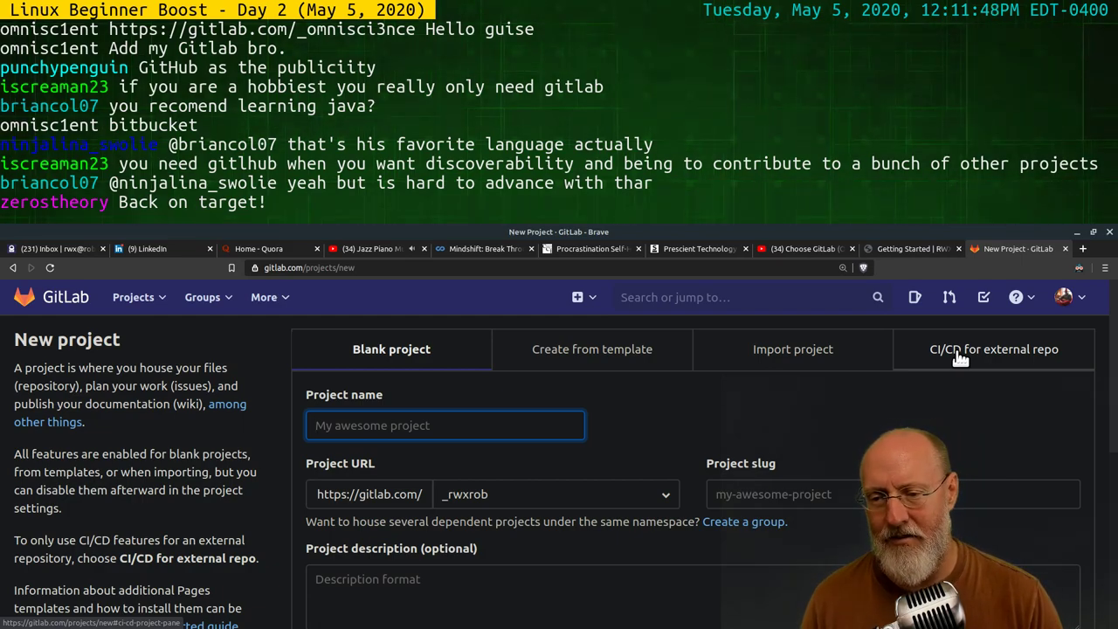
Name the project 'notes' and set its namespace to rwxrob
{"action": "type", "text": "notes"}
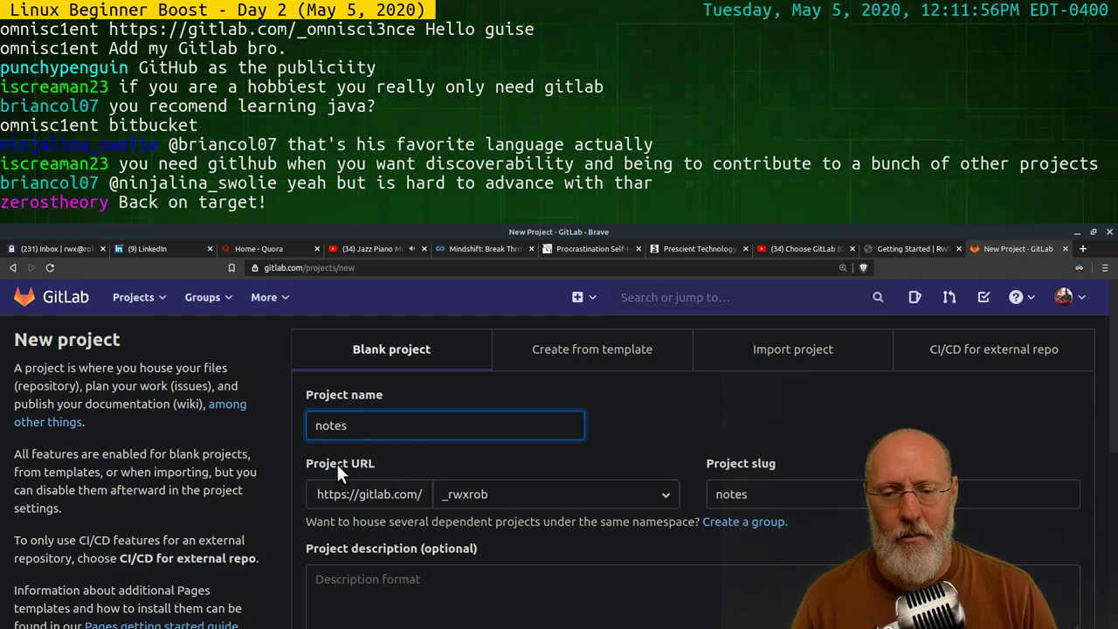
{"action": "left_click", "coordinate": [583, 494]}
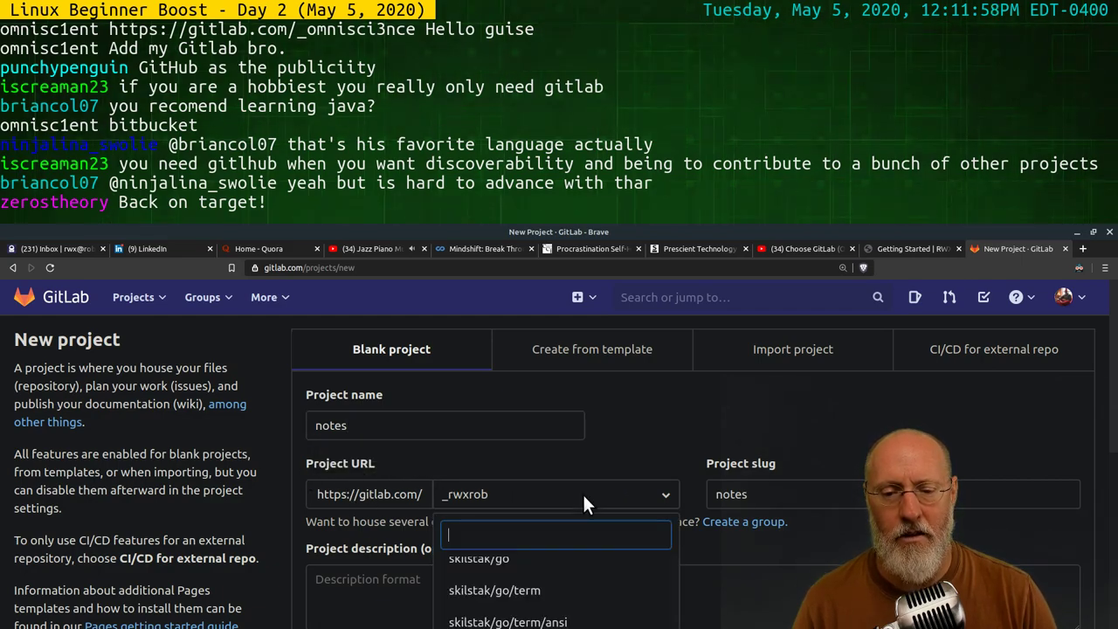
{"action": "scroll", "coordinate": [585, 452], "scroll_direction": "down", "scroll_amount": 1}
{"action": "scroll", "coordinate": [551, 581], "scroll_direction": "up", "scroll_amount": 1}
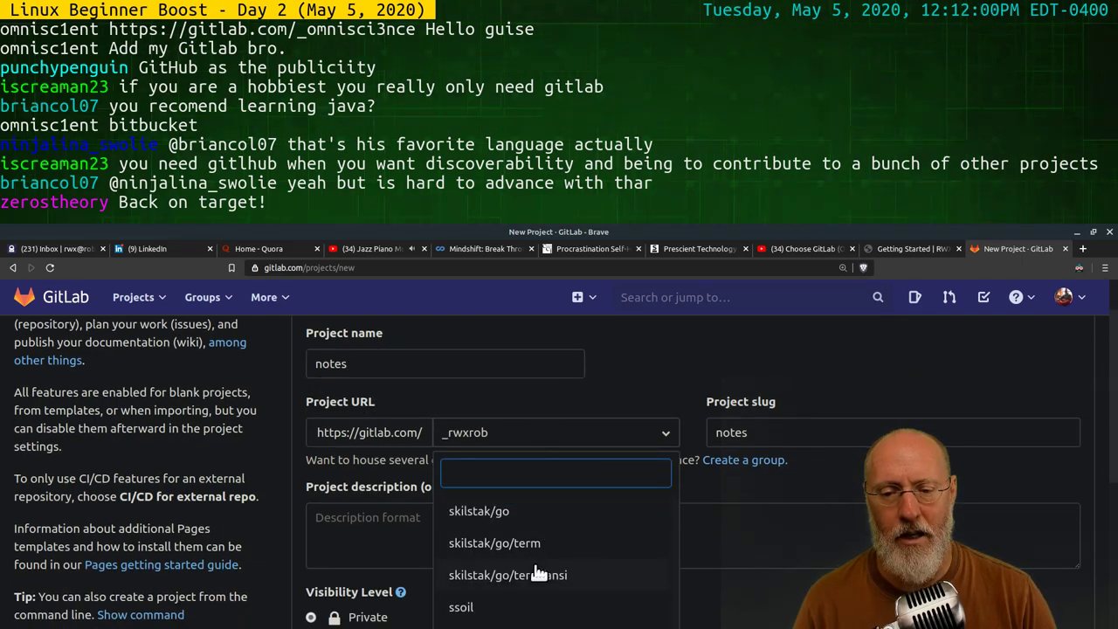
{"action": "scroll", "coordinate": [539, 529], "scroll_direction": "up", "scroll_amount": 2}
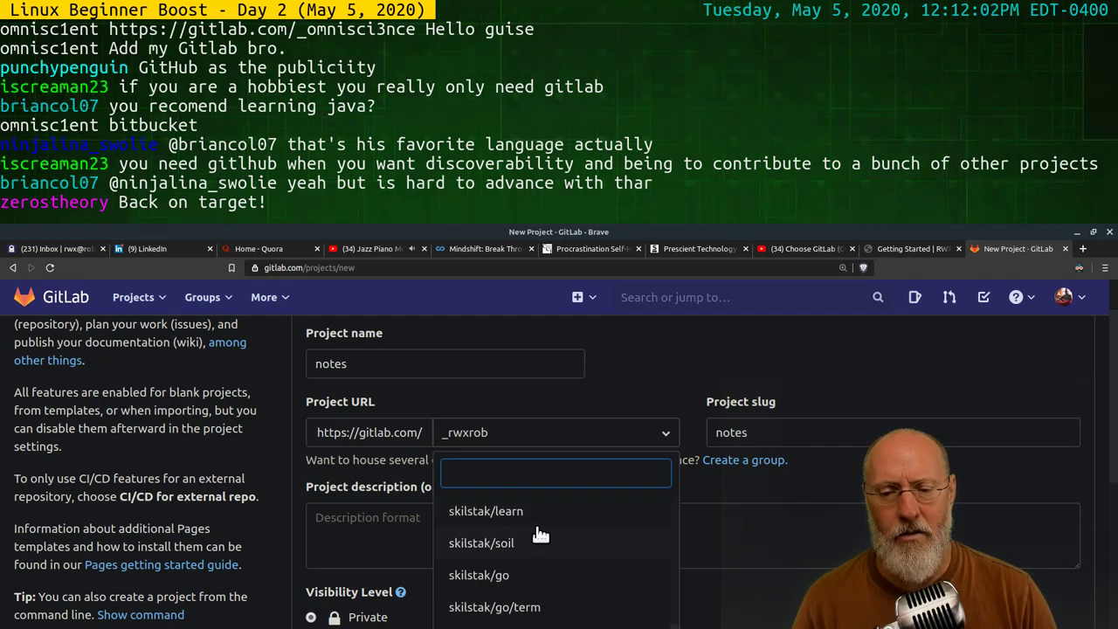
{"action": "scroll", "coordinate": [546, 528], "scroll_direction": "up", "scroll_amount": 2}
{"action": "scroll", "coordinate": [553, 526], "scroll_direction": "up", "scroll_amount": 3}
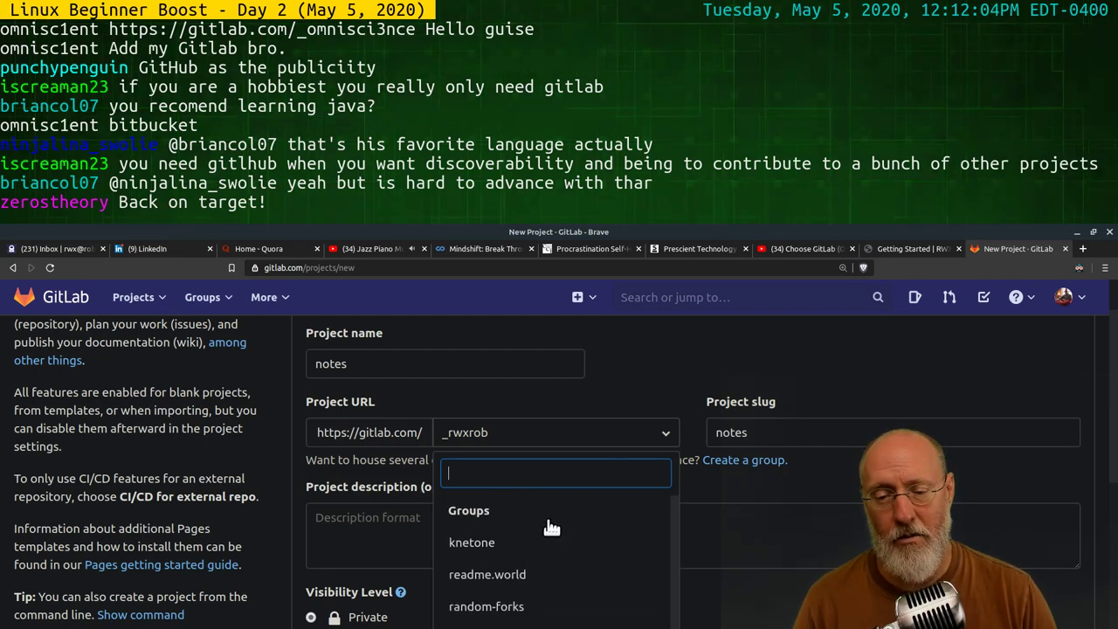
{"action": "scroll", "coordinate": [591, 541], "scroll_direction": "down", "scroll_amount": 2}
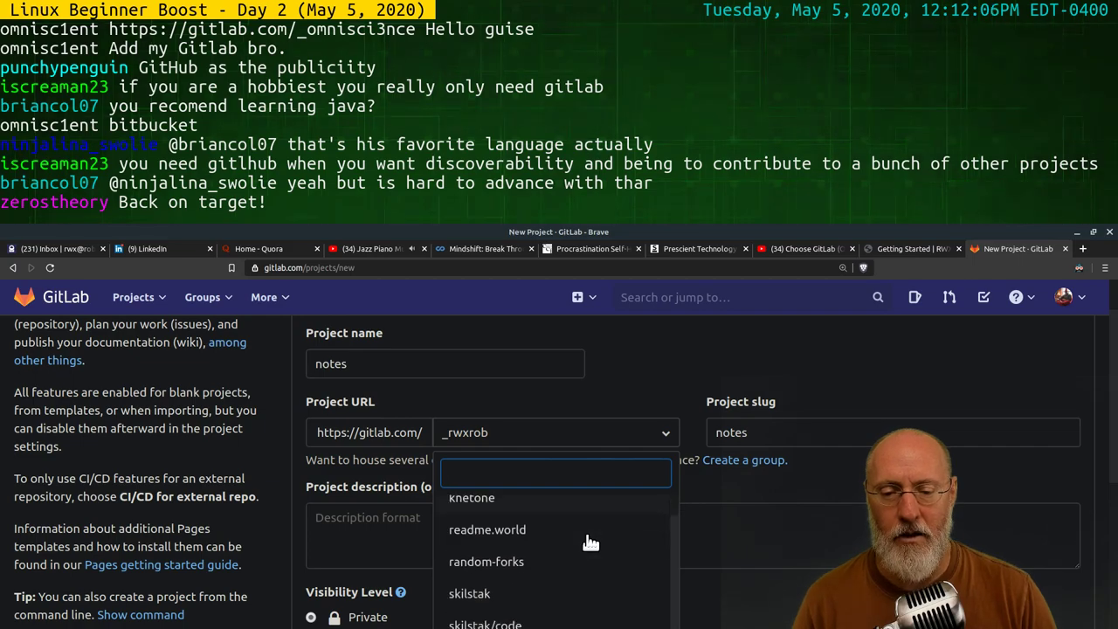
{"action": "scroll", "coordinate": [590, 542], "scroll_direction": "down", "scroll_amount": 5}
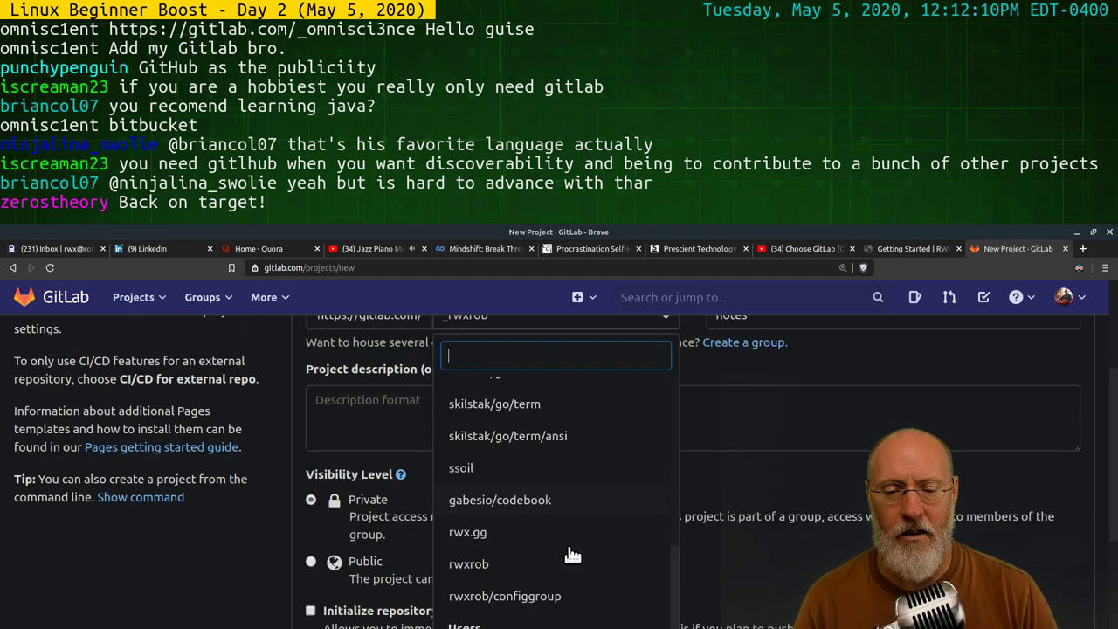
{"action": "scroll", "coordinate": [569, 556], "scroll_direction": "down", "scroll_amount": 2}
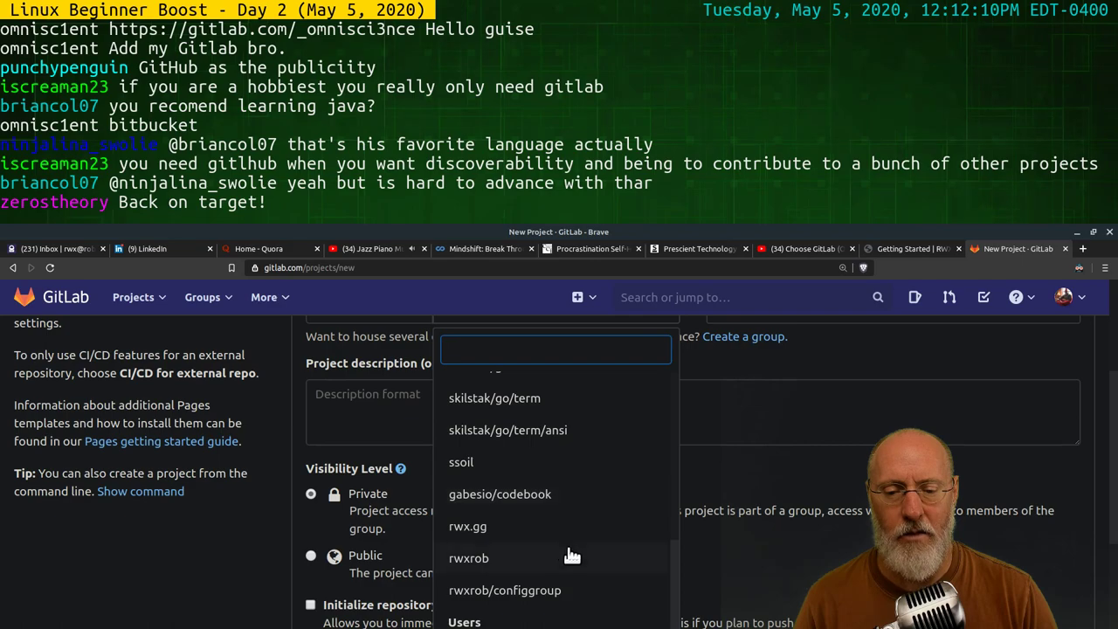
{"action": "left_click", "coordinate": [479, 559]}
Go through the rest of the form, keeping Private visibility, to create the project
{"action": "scroll", "coordinate": [684, 427], "scroll_direction": "up", "scroll_amount": 2}
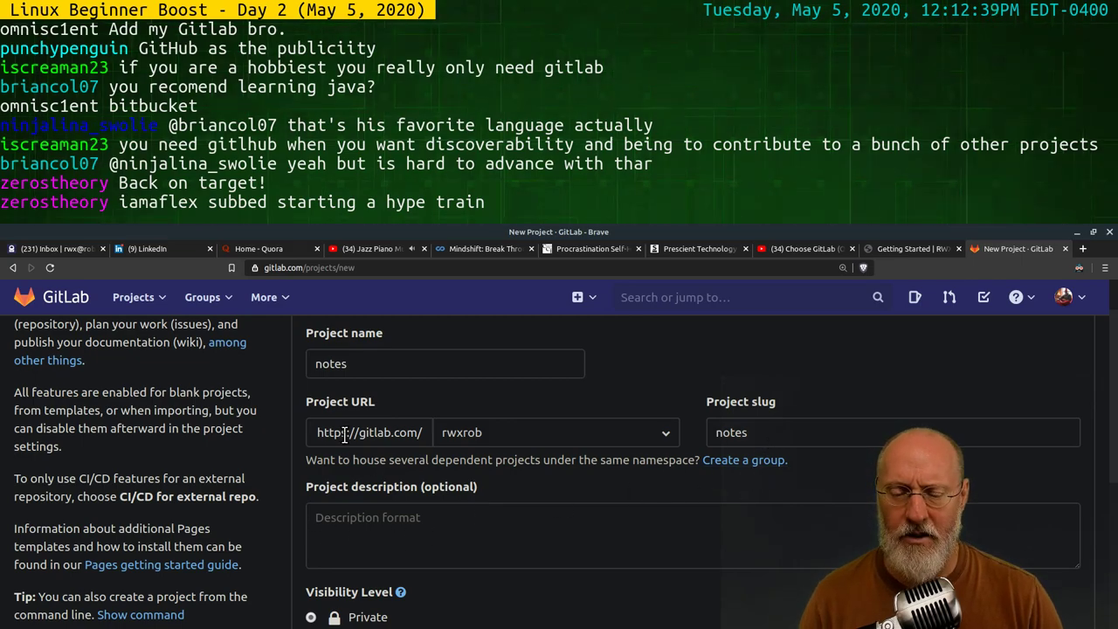
{"action": "scroll", "coordinate": [509, 492], "scroll_direction": "down", "scroll_amount": 2}
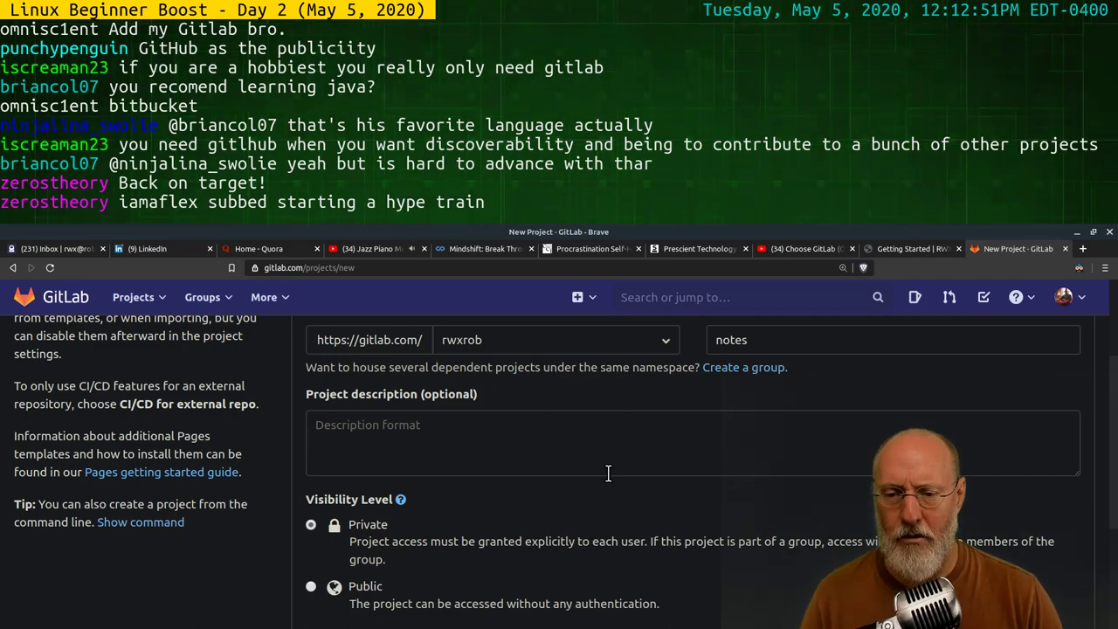
{"action": "scroll", "coordinate": [609, 473], "scroll_direction": "down", "scroll_amount": 2}
{"action": "scroll", "coordinate": [605, 468], "scroll_direction": "down", "scroll_amount": 2}
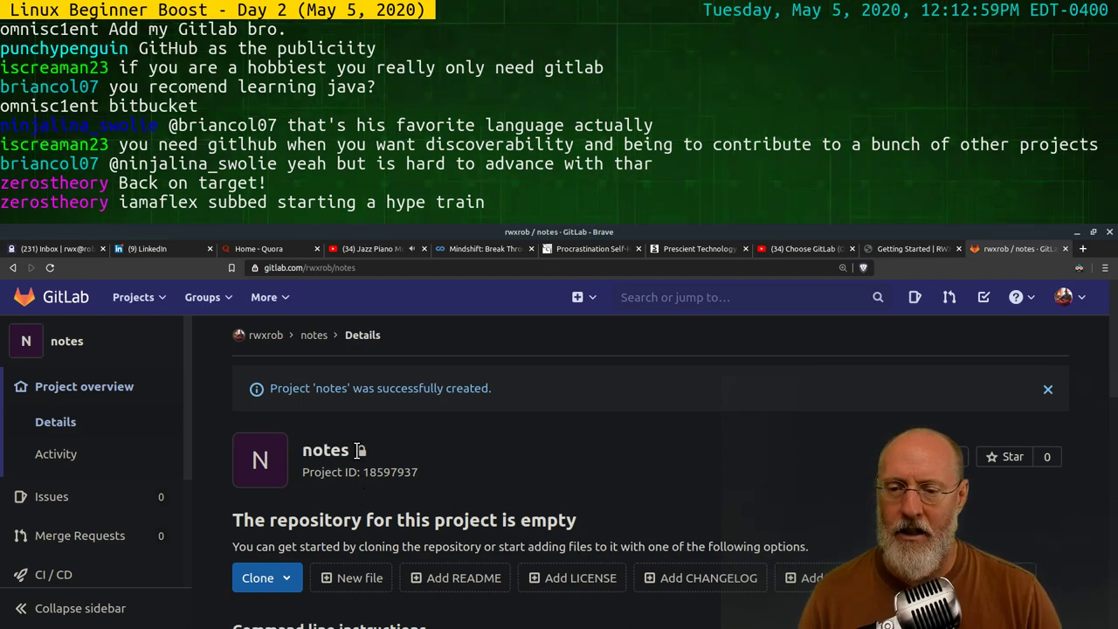
Close the project-created banner and start a new blank file on the master branch
{"action": "scroll", "coordinate": [611, 458], "scroll_direction": "down", "scroll_amount": 1}
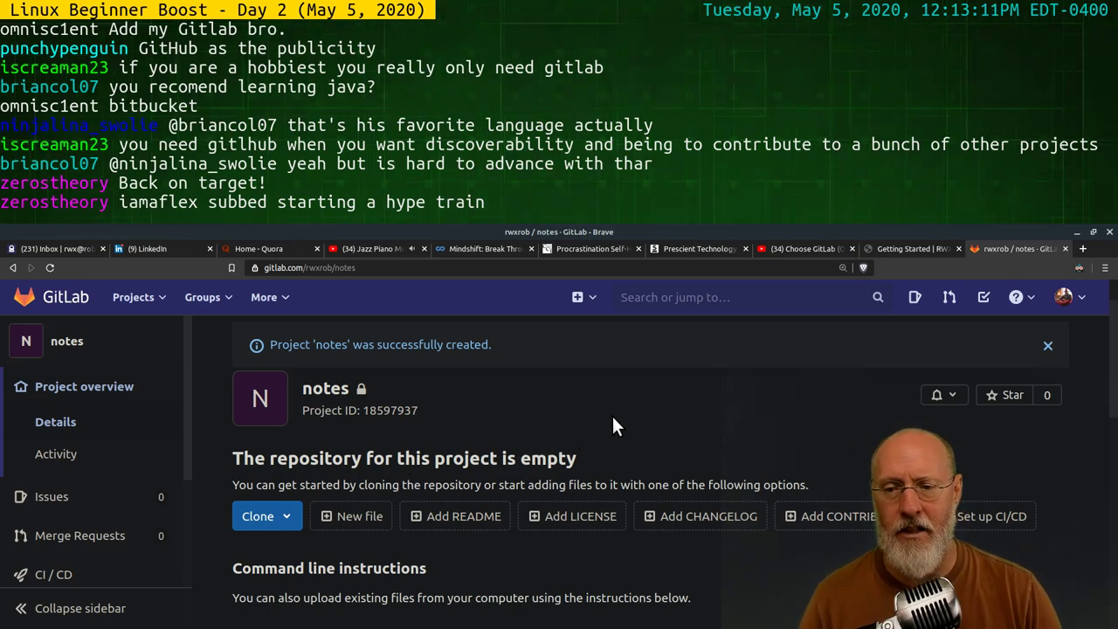
{"action": "left_click", "coordinate": [1048, 346]}
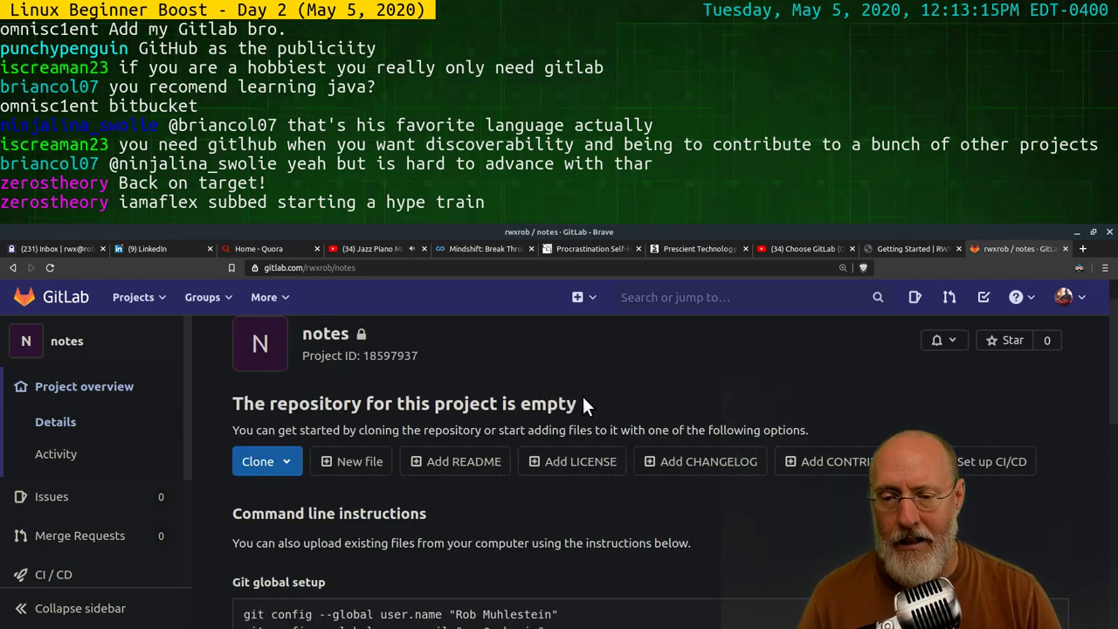
{"action": "scroll", "coordinate": [581, 397], "scroll_direction": "up", "scroll_amount": 1}
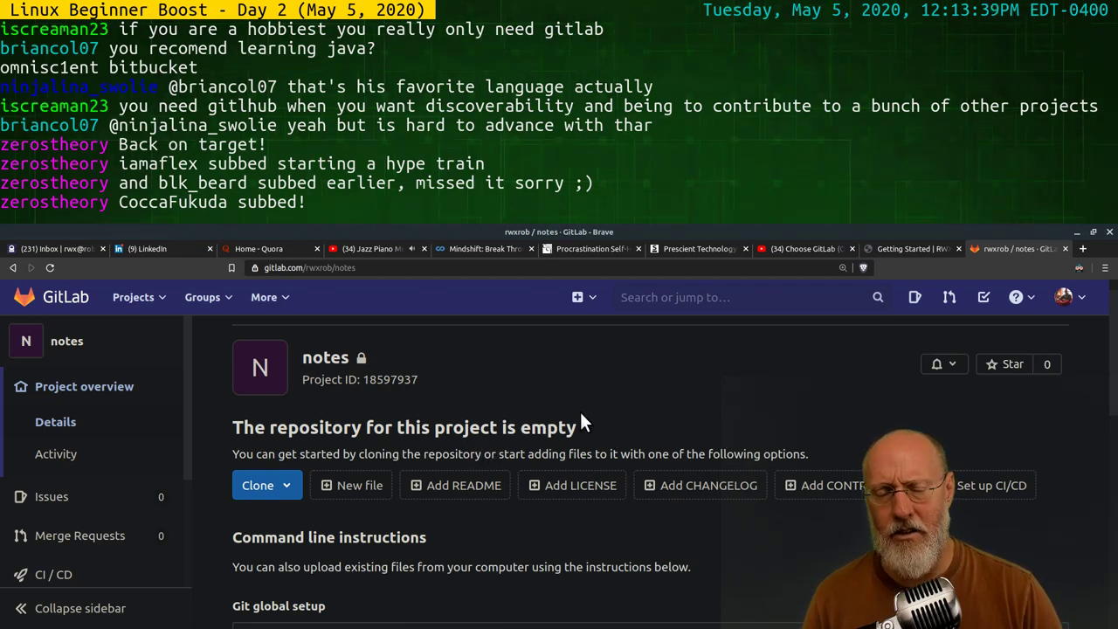
{"action": "left_click", "coordinate": [349, 487]}
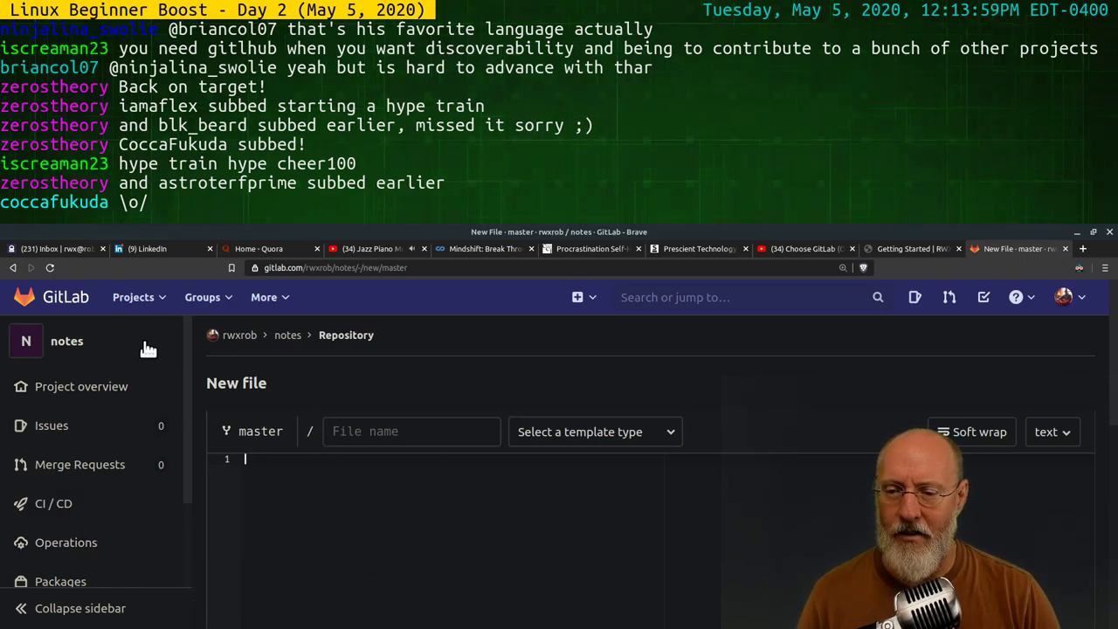
Name the new file README.md with no template, down to the 'Add new file' commit message
{"action": "mouse_move", "coordinate": [94, 393]}
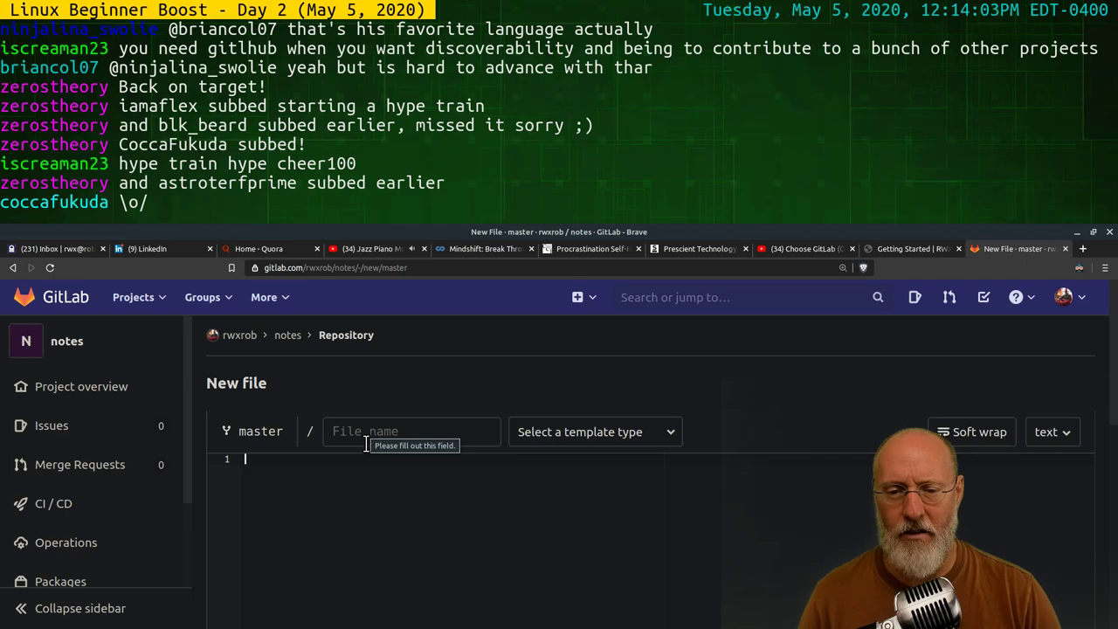
{"action": "left_click", "coordinate": [639, 437]}
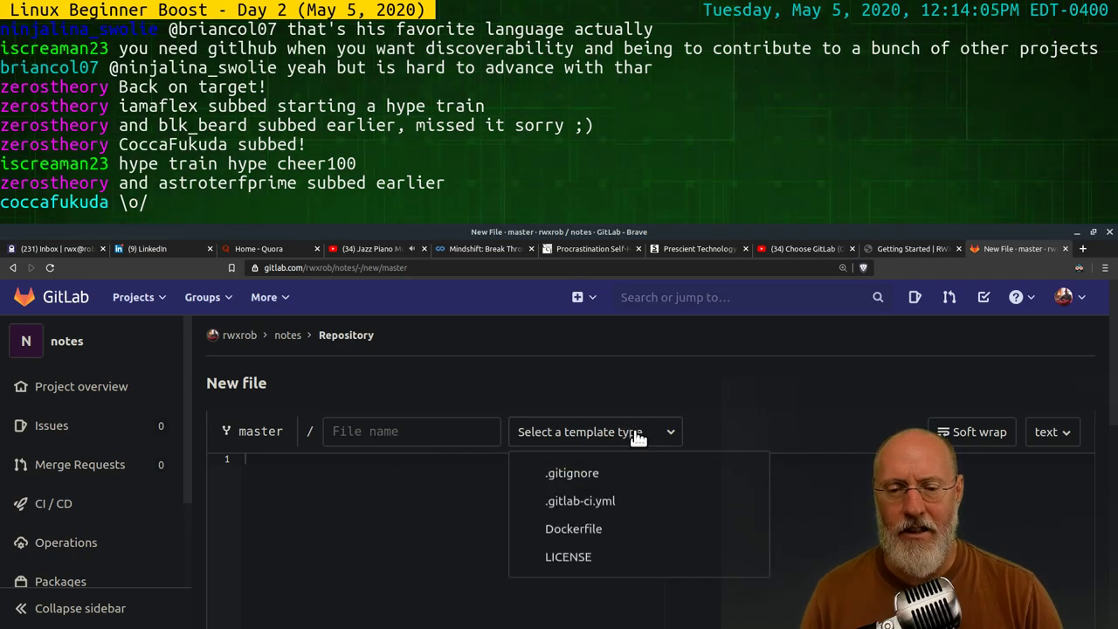
{"action": "left_click", "coordinate": [690, 379]}
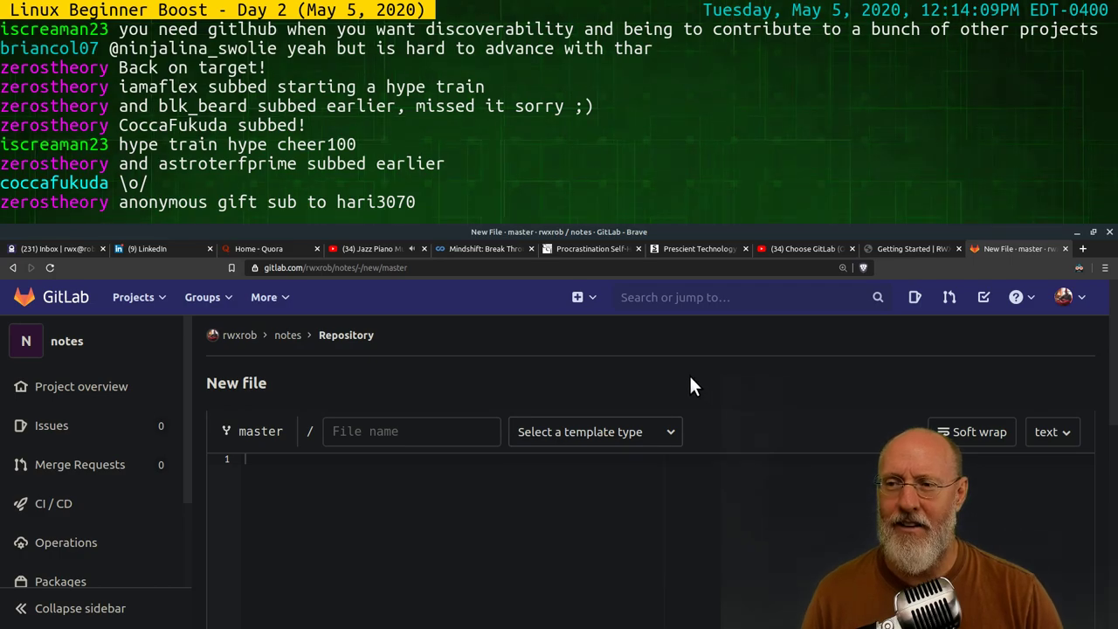
{"action": "left_click", "coordinate": [372, 433]}
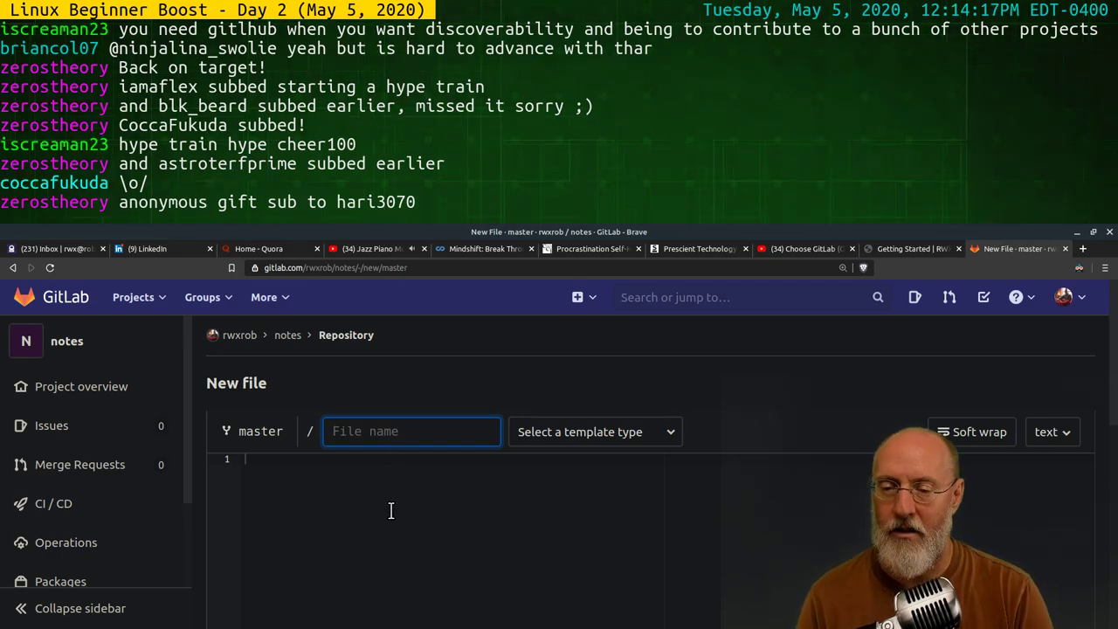
{"action": "type", "text": "README.md"}
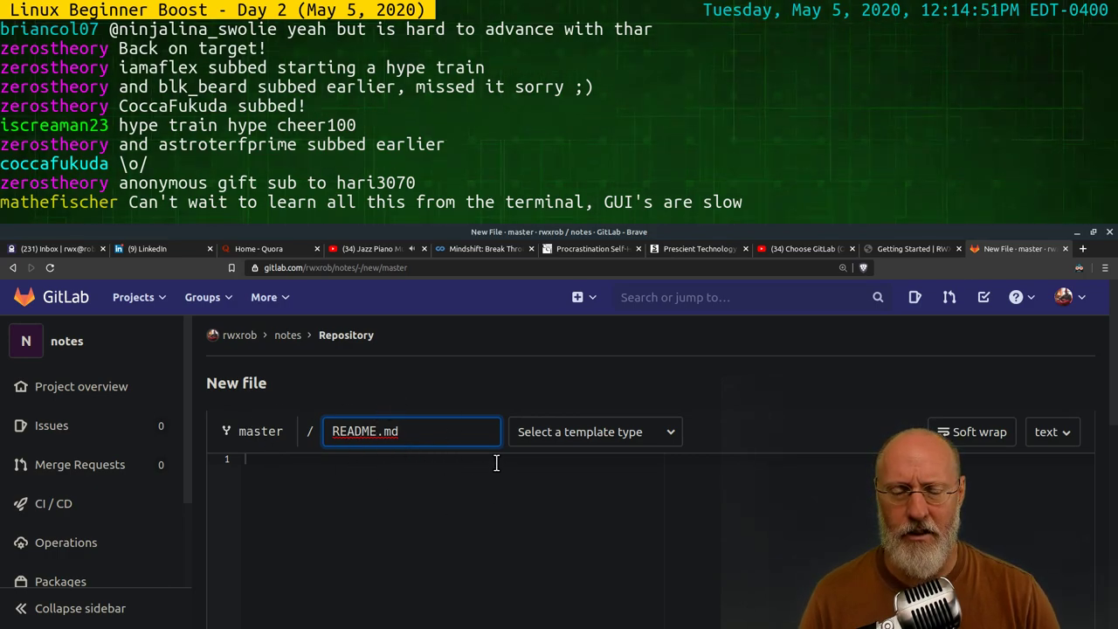
{"action": "scroll", "coordinate": [495, 463], "scroll_direction": "down", "scroll_amount": 5}
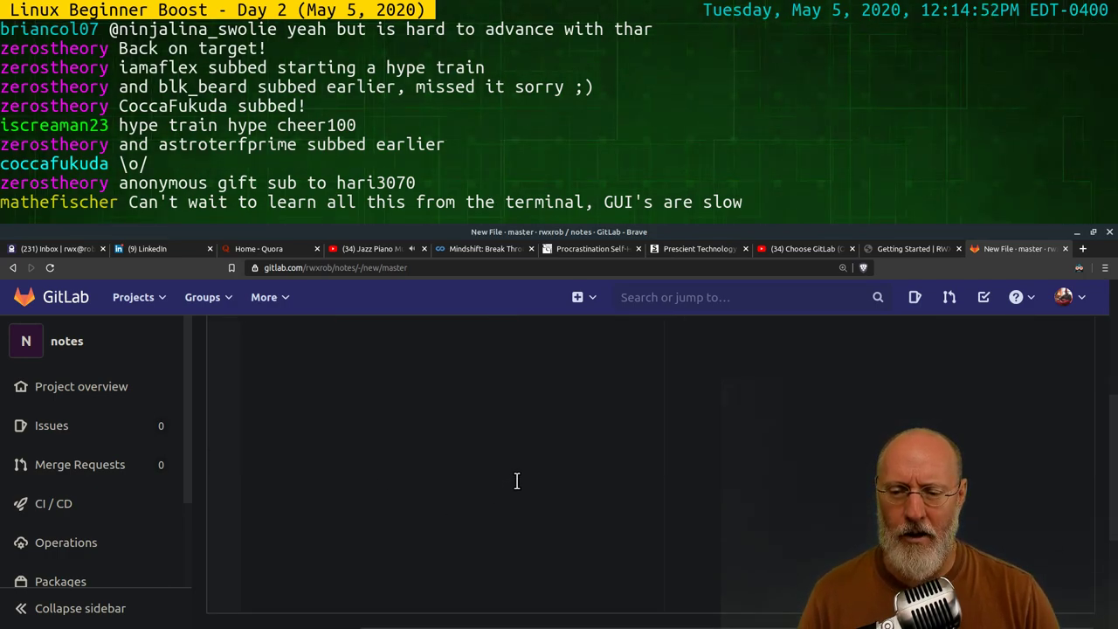
{"action": "scroll", "coordinate": [516, 481], "scroll_direction": "down", "scroll_amount": 3}
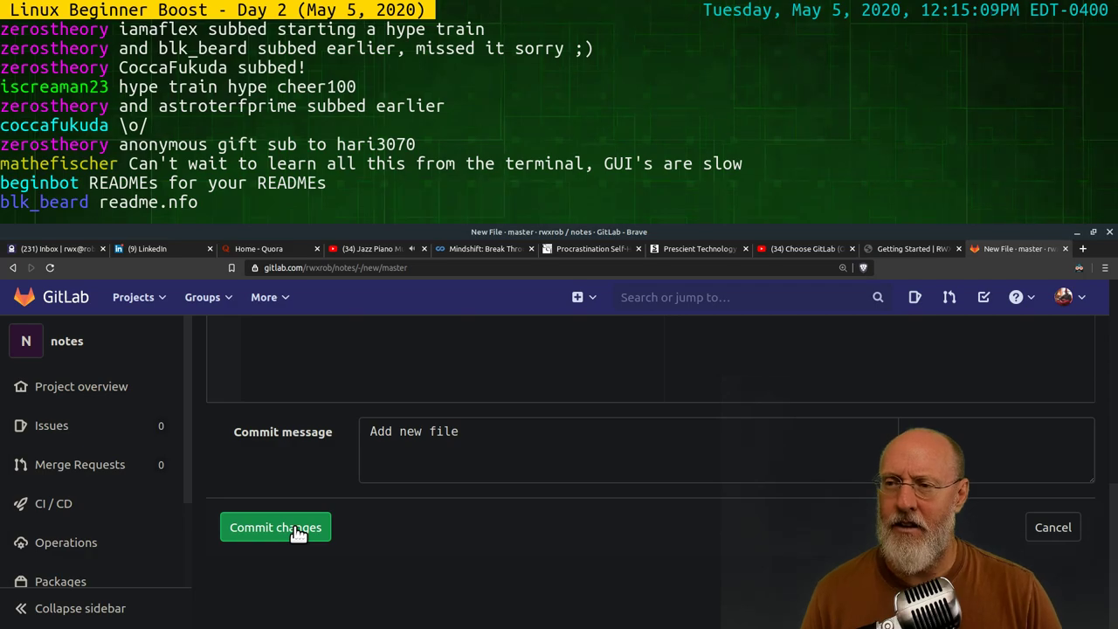
{"action": "left_click", "coordinate": [296, 527]}
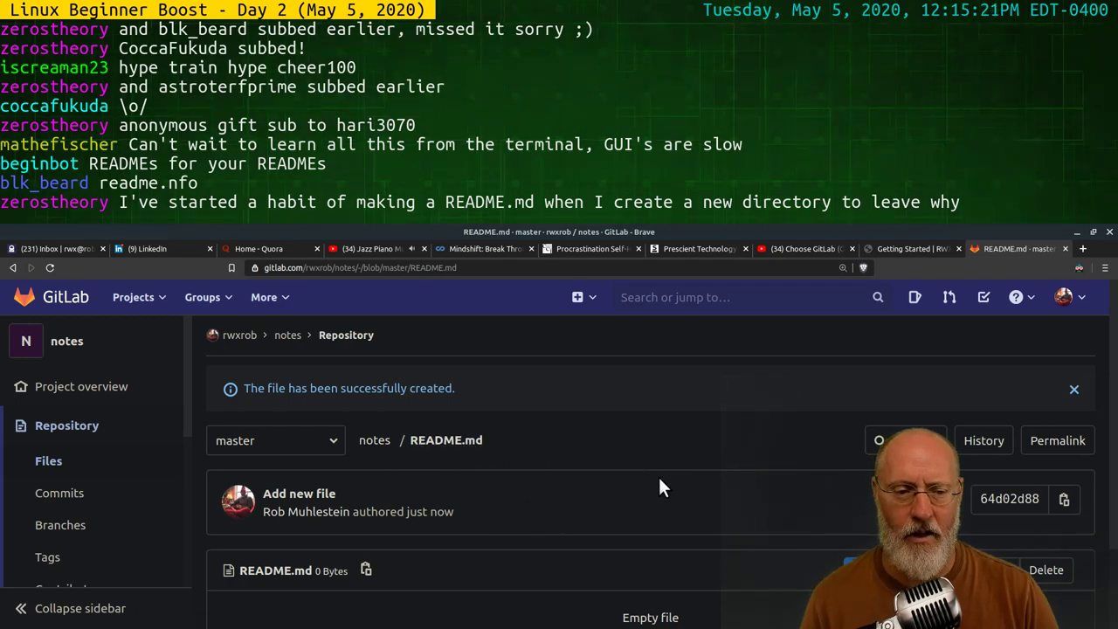
{"action": "scroll", "coordinate": [635, 497], "scroll_direction": "down", "scroll_amount": 2}
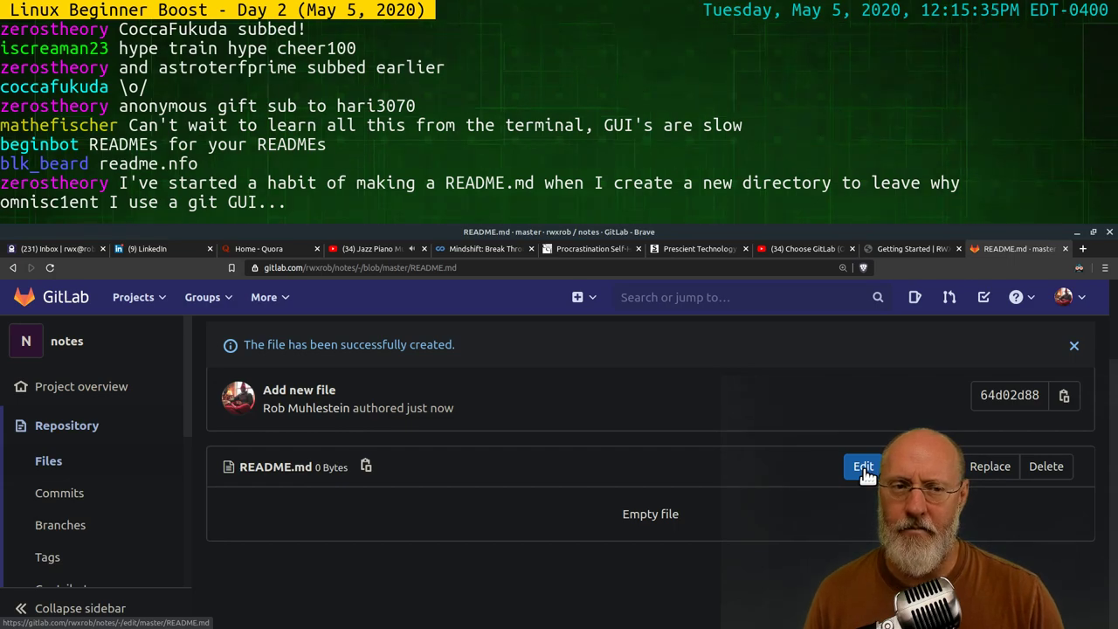
{"action": "left_click", "coordinate": [861, 468]}
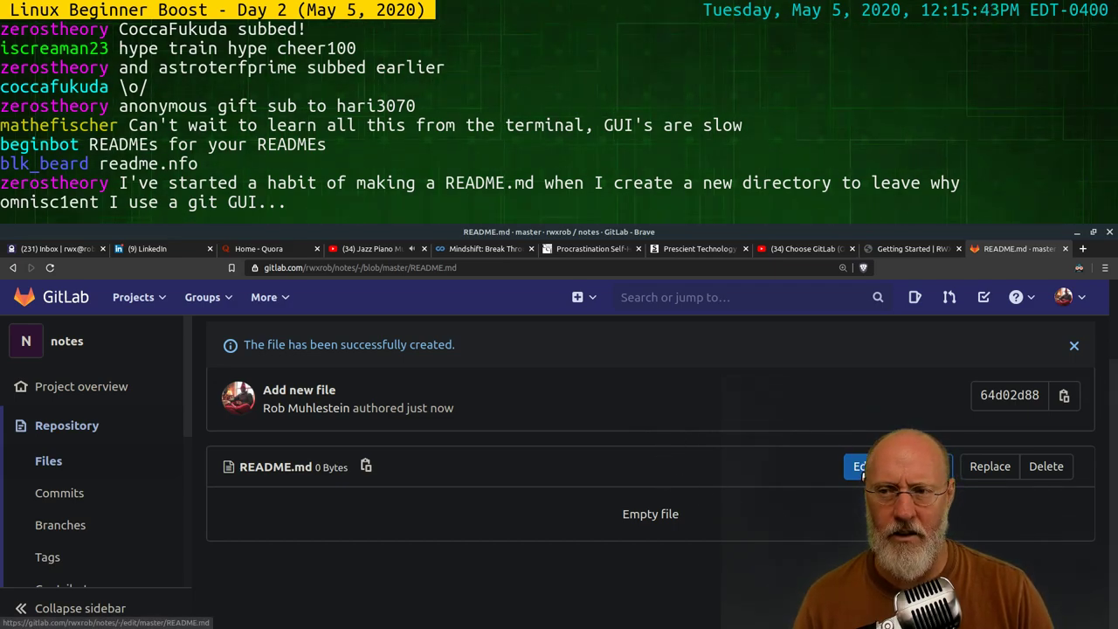
Edit README.md so its first line reads '# My Notes'
{"action": "left_click", "coordinate": [864, 467]}
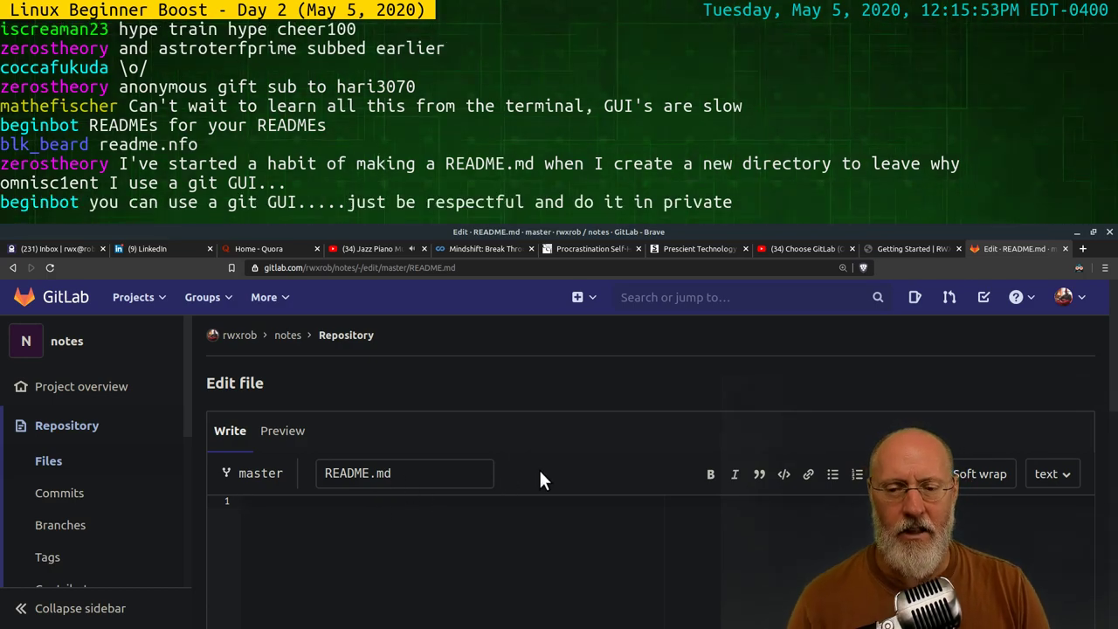
{"action": "scroll", "coordinate": [539, 468], "scroll_direction": "down", "scroll_amount": 1}
{"action": "scroll", "coordinate": [547, 463], "scroll_direction": "down", "scroll_amount": 1}
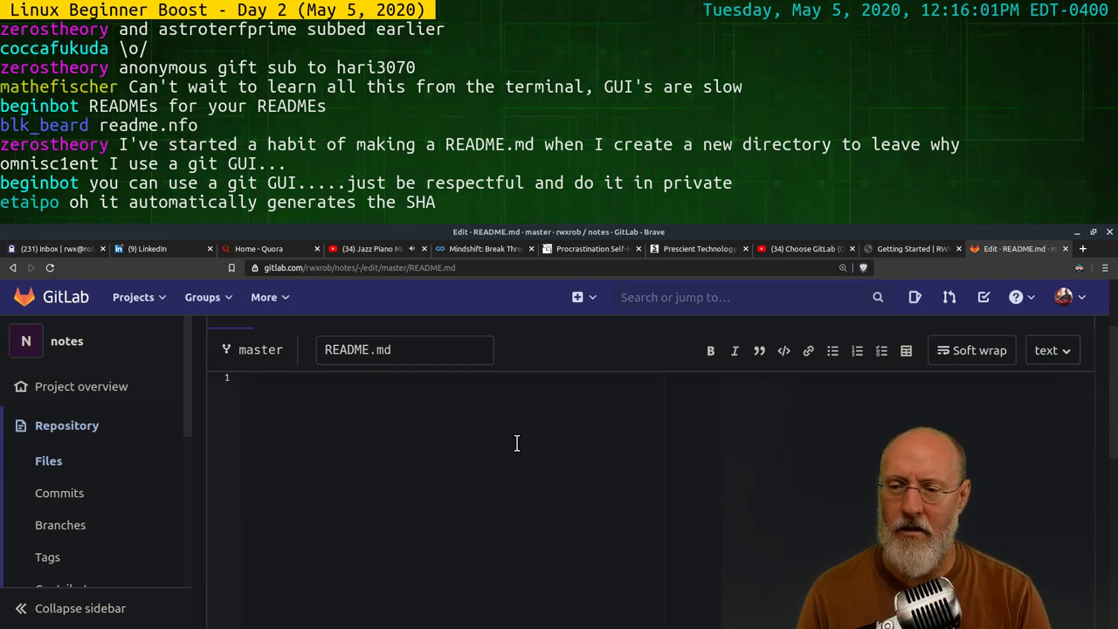
{"action": "type", "text": "otes"}
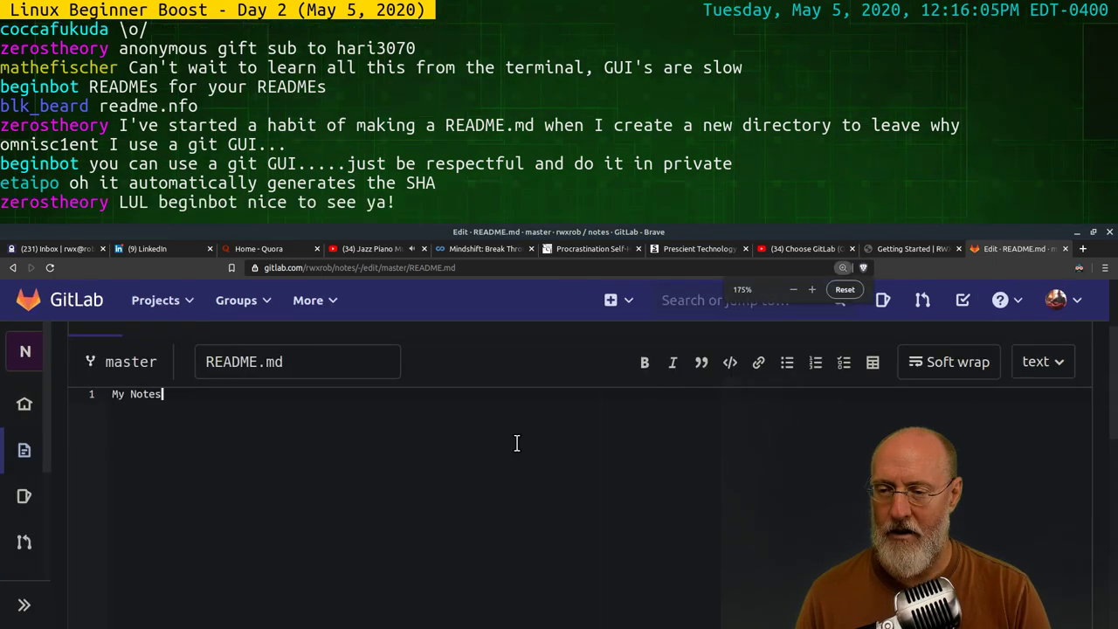
{"action": "key", "text": "ctrl+plus"}
{"action": "key", "text": "ctrl+minus"}
{"action": "key", "text": "ctrl+minus"}
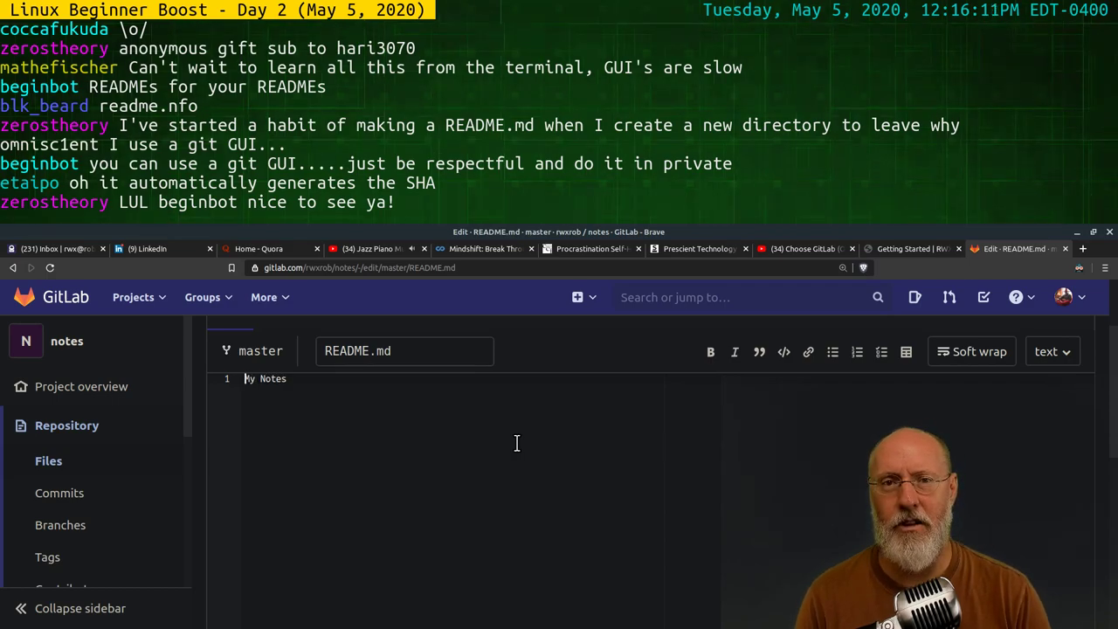
{"action": "type", "text": "#"}
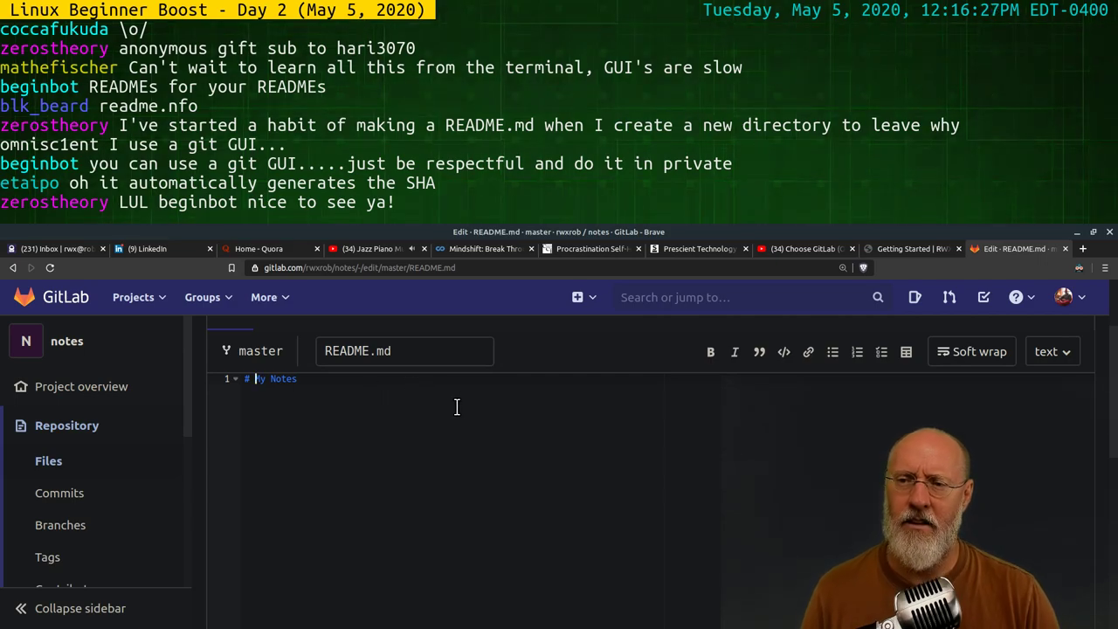
Commit the '# My Notes' heading change to README.md
{"action": "scroll", "coordinate": [456, 407], "scroll_direction": "up", "scroll_amount": 1}
{"action": "scroll", "coordinate": [489, 472], "scroll_direction": "up", "scroll_amount": 3}
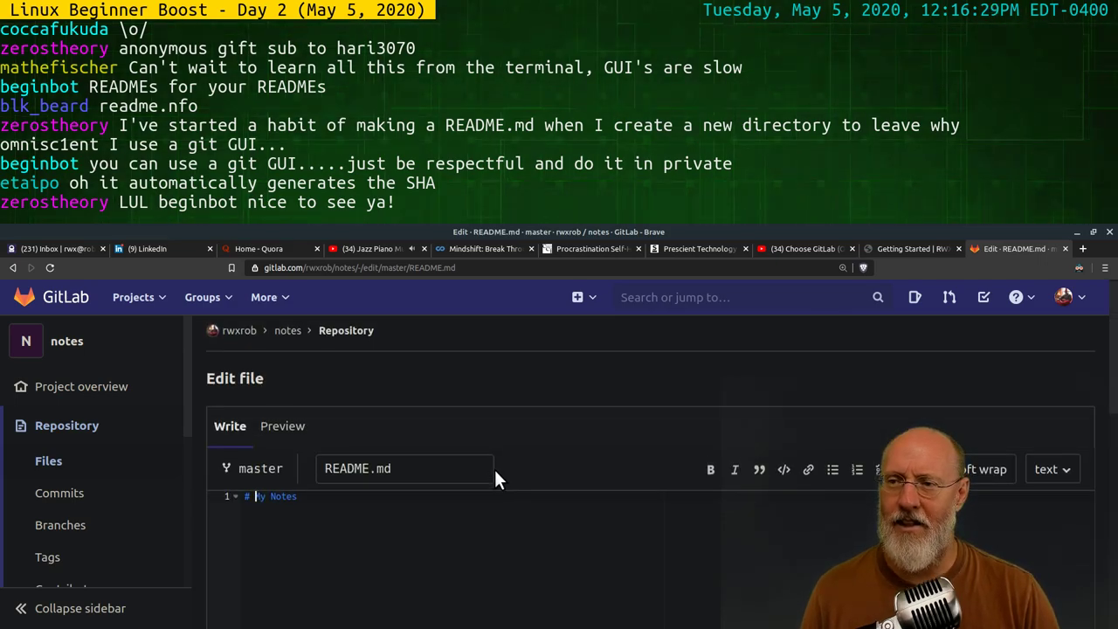
{"action": "scroll", "coordinate": [494, 469], "scroll_direction": "down", "scroll_amount": 1}
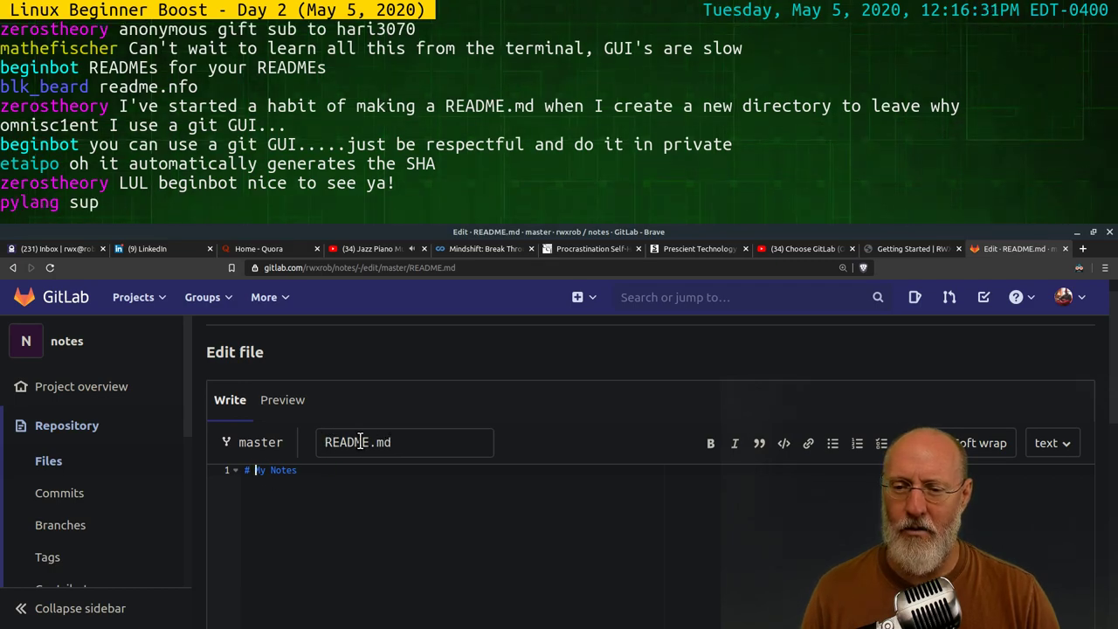
{"action": "scroll", "coordinate": [443, 485], "scroll_direction": "down", "scroll_amount": 5}
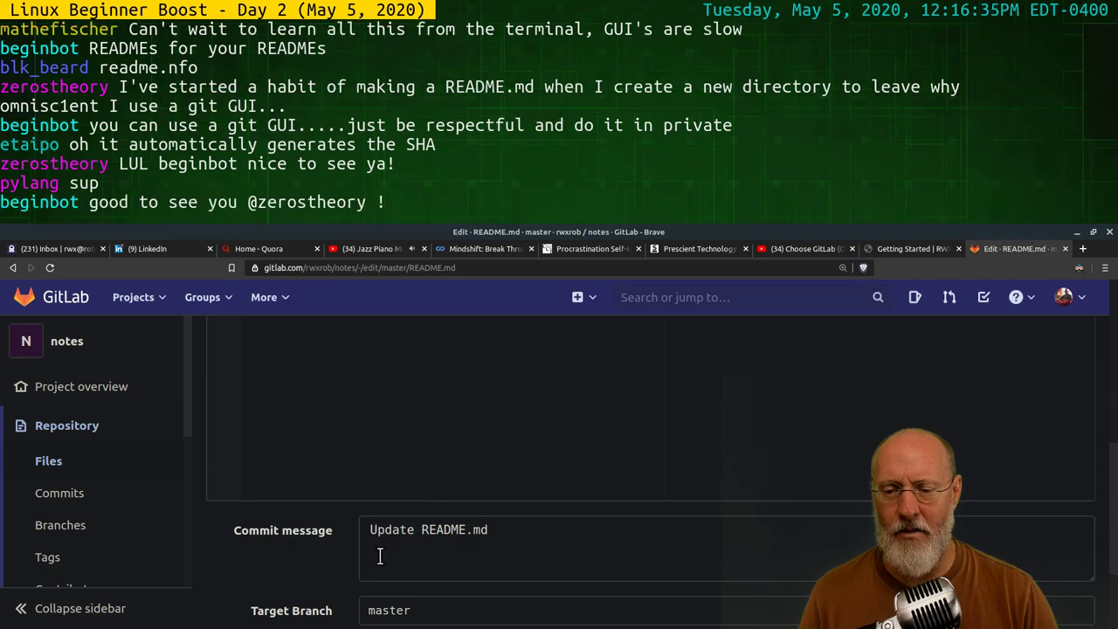
{"action": "scroll", "coordinate": [411, 524], "scroll_direction": "down", "scroll_amount": 4}
{"action": "left_click", "coordinate": [290, 528]}
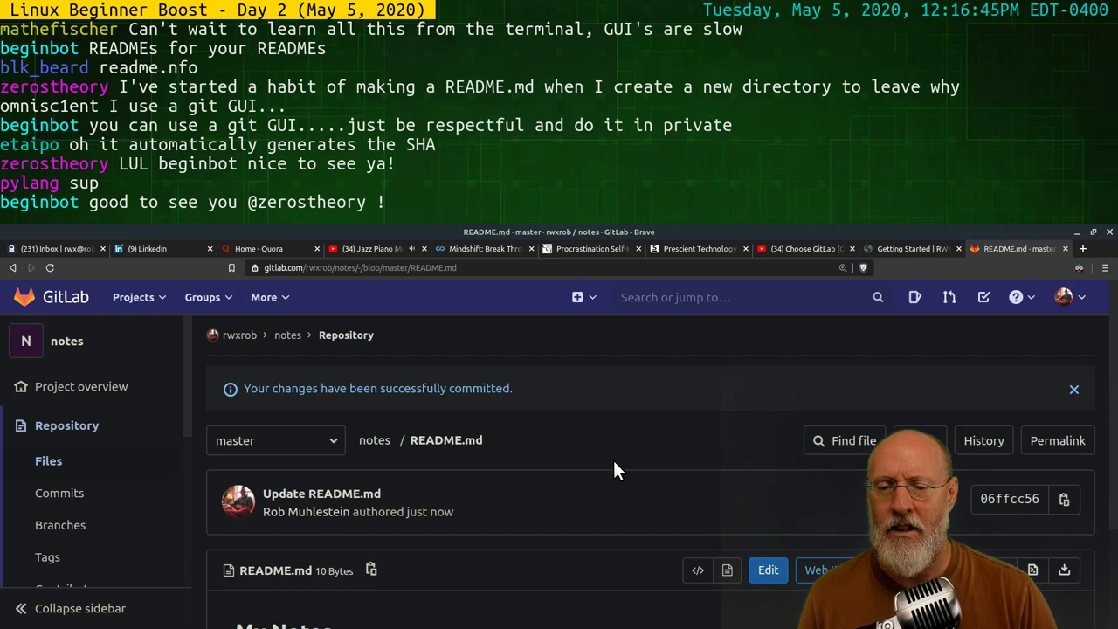
View README.md as raw source, then as the rendered 'My Notes' heading
{"action": "scroll", "coordinate": [614, 469], "scroll_direction": "down", "scroll_amount": 2}
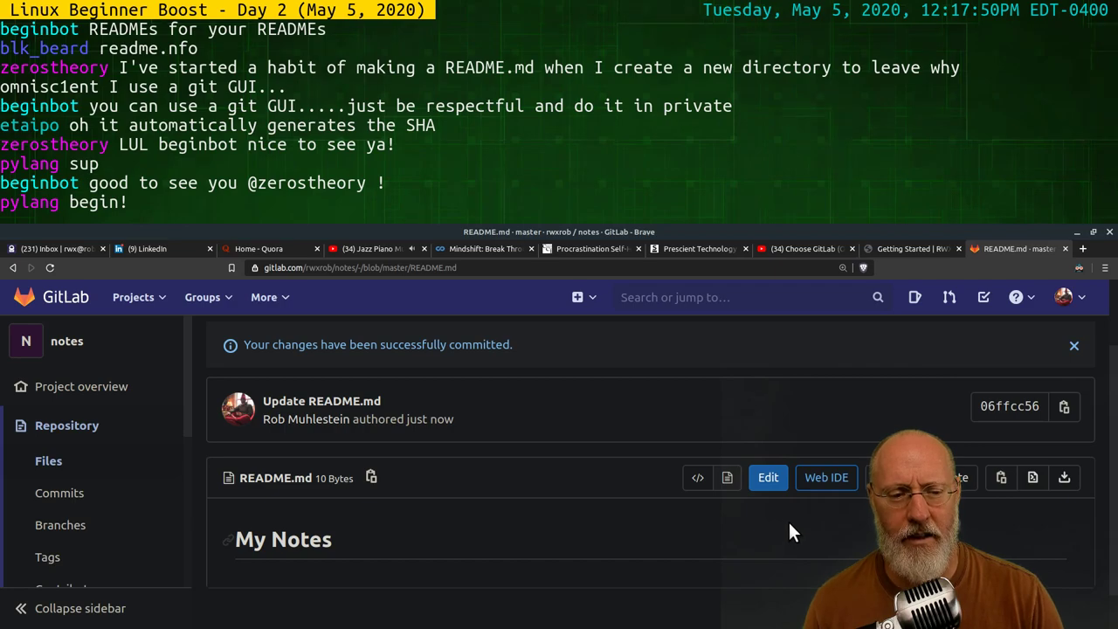
{"action": "left_click", "coordinate": [698, 477]}
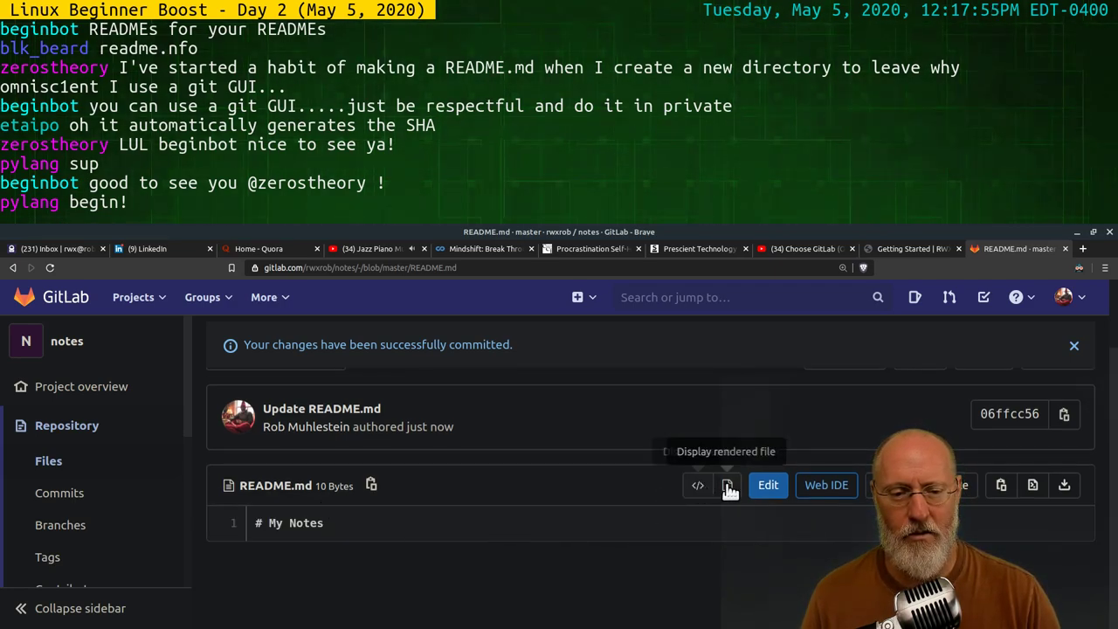
{"action": "left_click", "coordinate": [726, 484]}
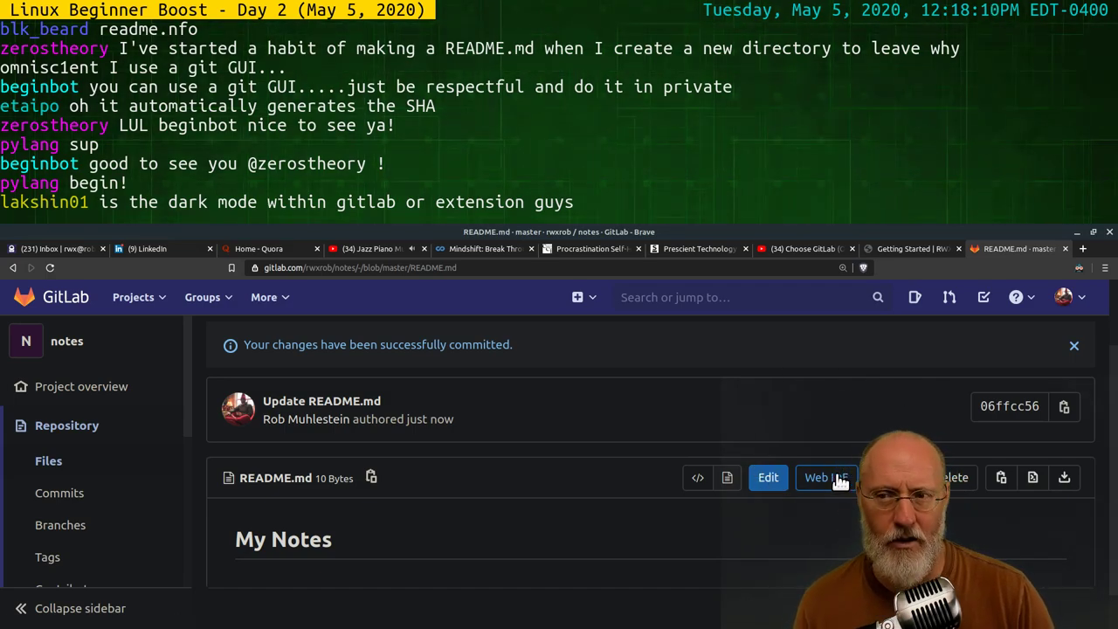
Turn off Dark Reader dark mode for gitlab.com
{"action": "left_click", "coordinate": [1077, 269]}
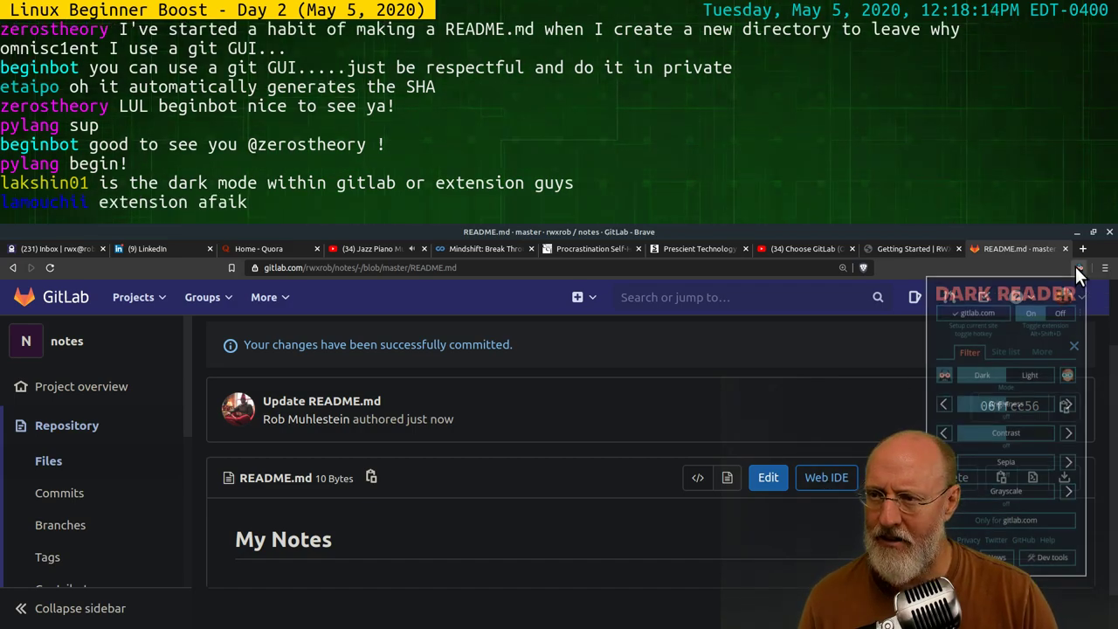
{"action": "left_click", "coordinate": [971, 314]}
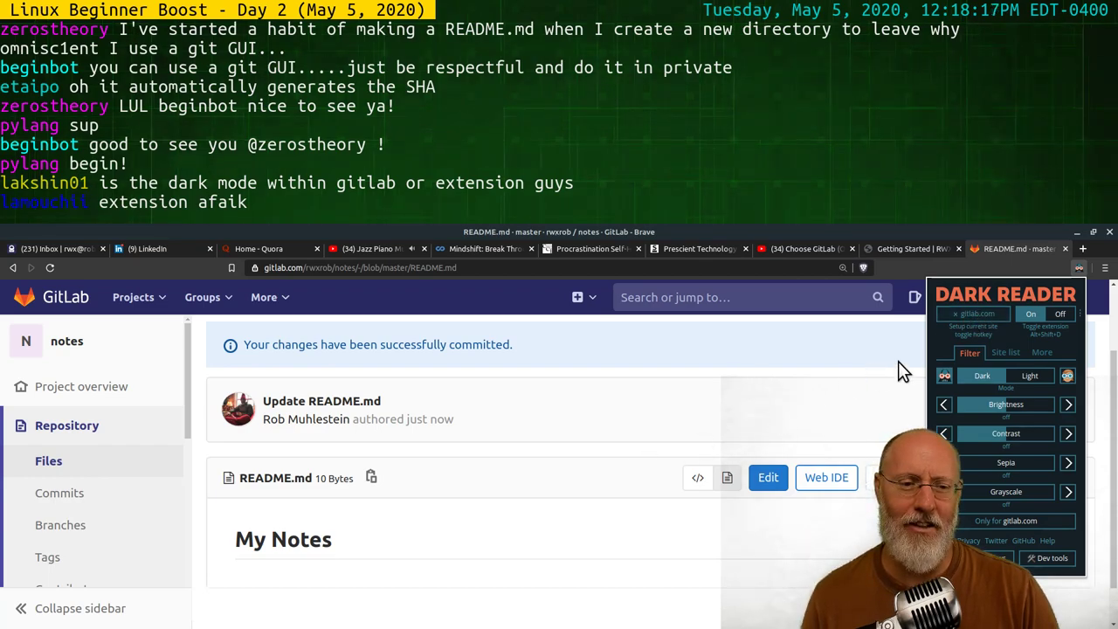
{"action": "left_click", "coordinate": [817, 407]}
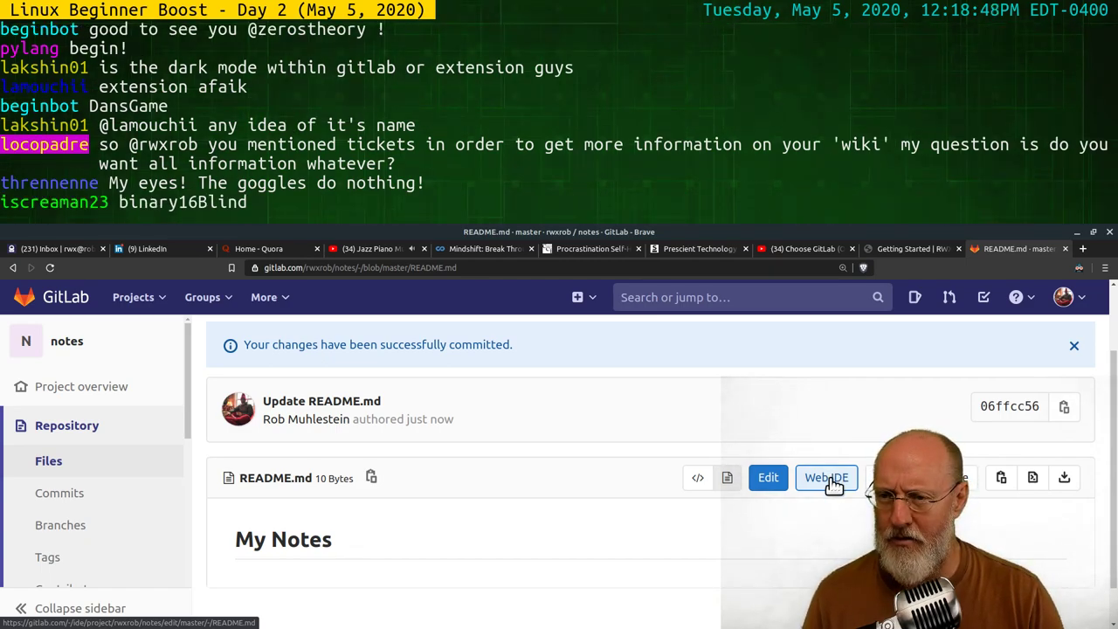
Open README.md in the Web IDE and switch between its Edit and Preview Markdown views
{"action": "left_click", "coordinate": [836, 483]}
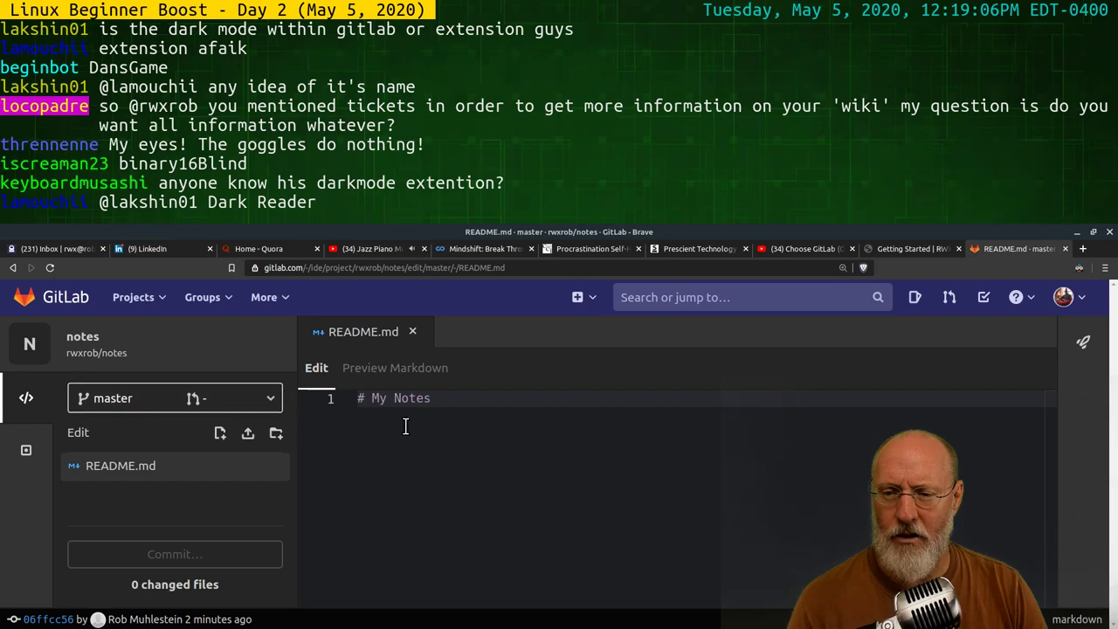
{"action": "left_click", "coordinate": [461, 404]}
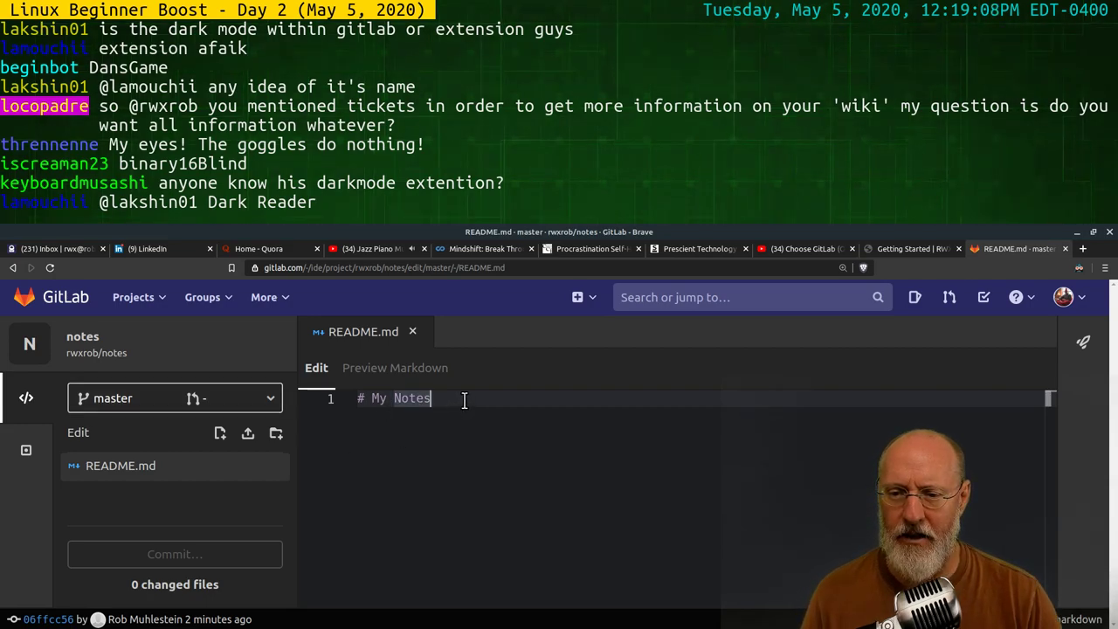
{"action": "left_click", "coordinate": [416, 368]}
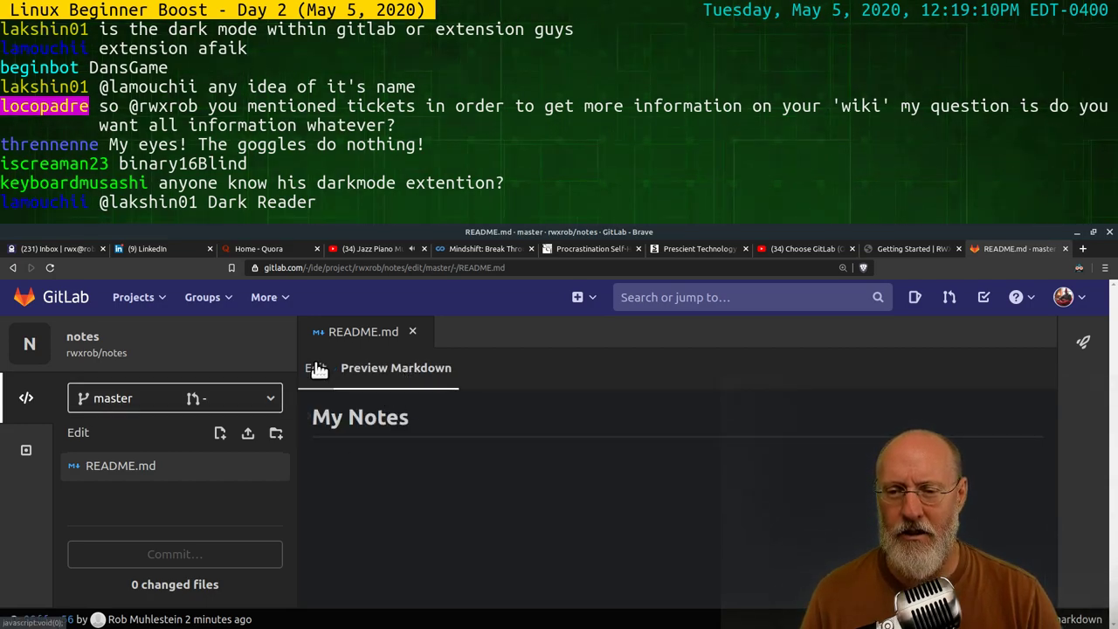
{"action": "left_click", "coordinate": [317, 370]}
{"action": "left_click", "coordinate": [399, 368]}
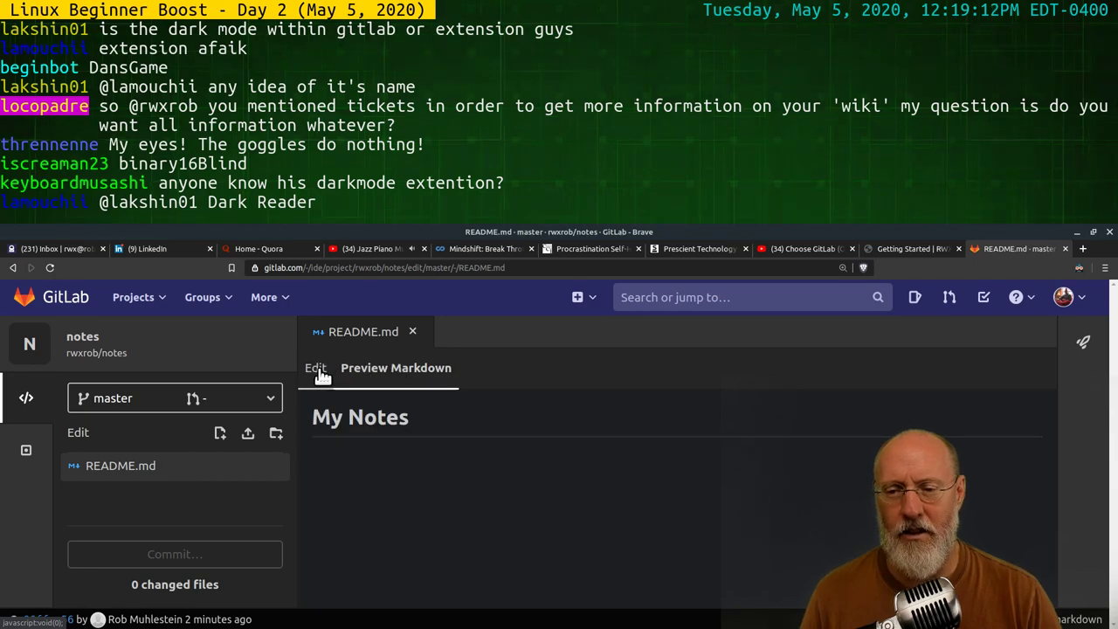
{"action": "left_click", "coordinate": [320, 372]}
{"action": "left_click", "coordinate": [354, 369]}
{"action": "left_click", "coordinate": [316, 370]}
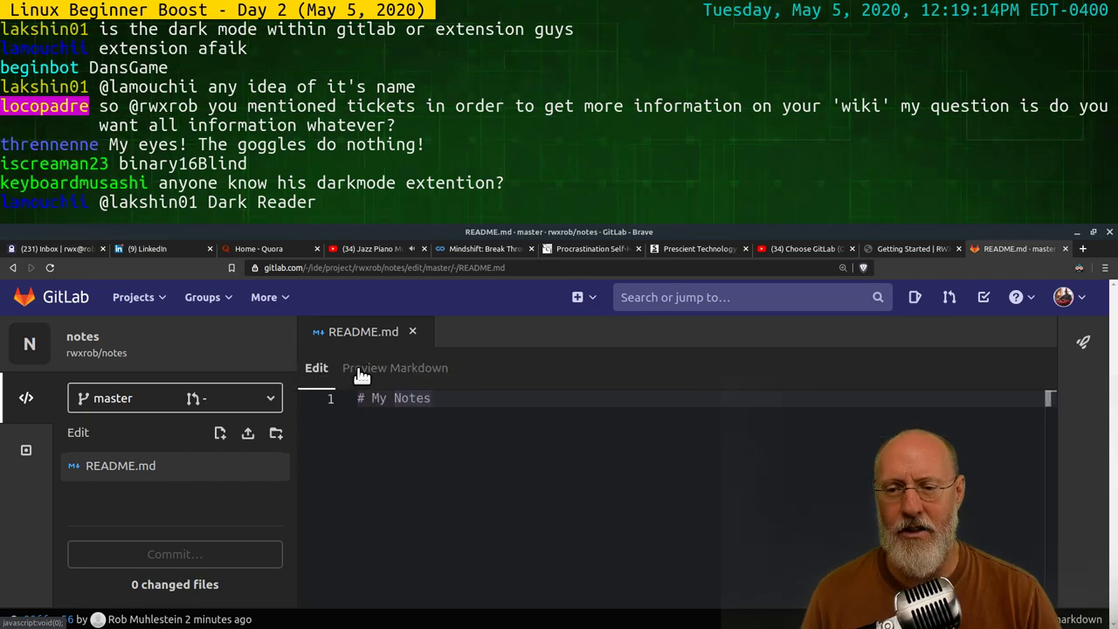
{"action": "left_click", "coordinate": [362, 376]}
{"action": "left_click", "coordinate": [319, 373]}
Compare the '# My Notes' source with its rendered preview again, then bring up the upload chooser
{"action": "left_click", "coordinate": [369, 374]}
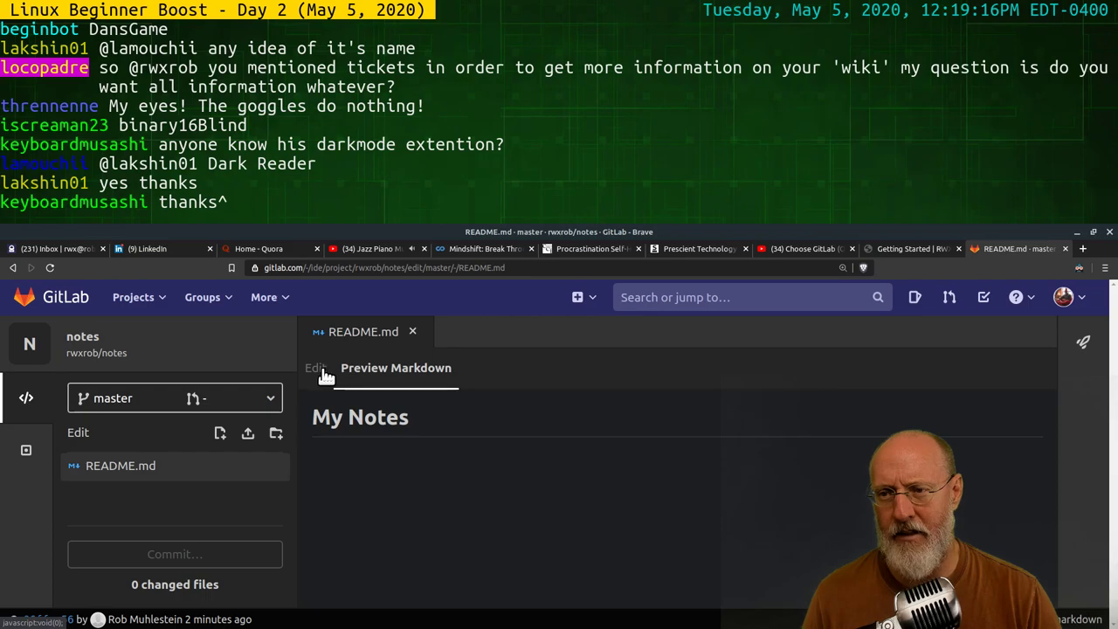
{"action": "left_click", "coordinate": [325, 374]}
{"action": "left_click", "coordinate": [367, 370]}
{"action": "left_click", "coordinate": [315, 372]}
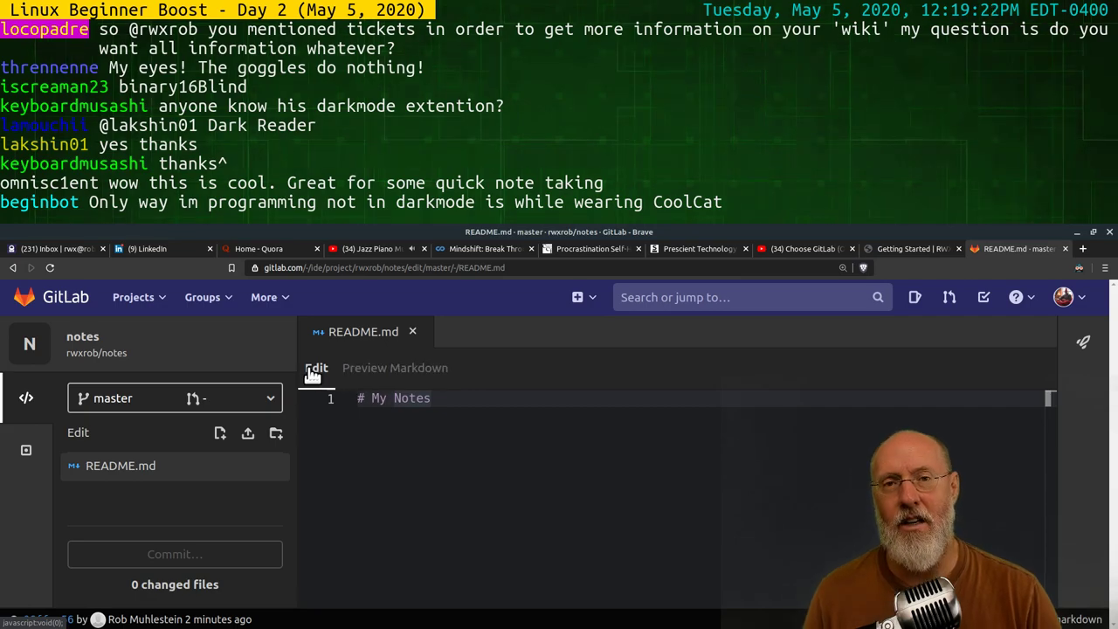
{"action": "left_click", "coordinate": [367, 370]}
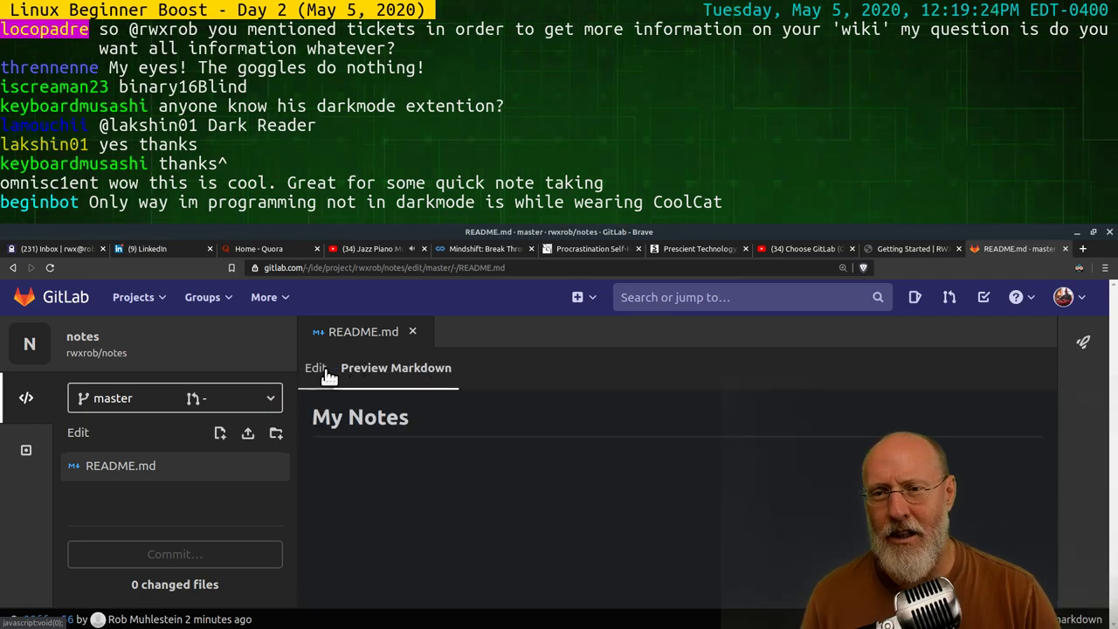
{"action": "left_click", "coordinate": [317, 370]}
{"action": "left_click", "coordinate": [363, 373]}
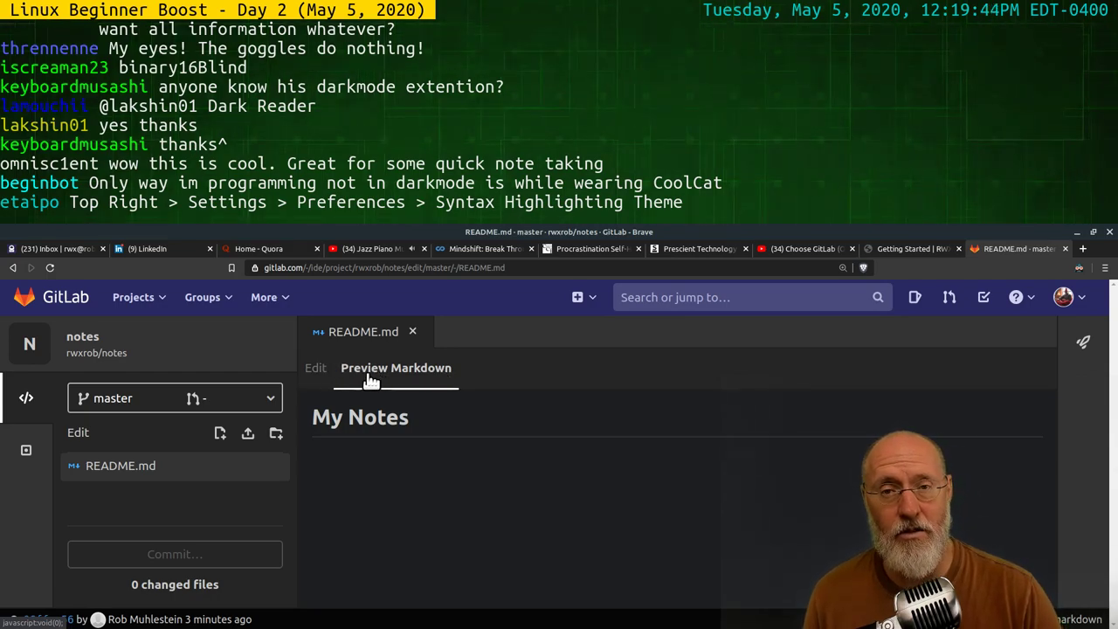
{"action": "left_click", "coordinate": [318, 369]}
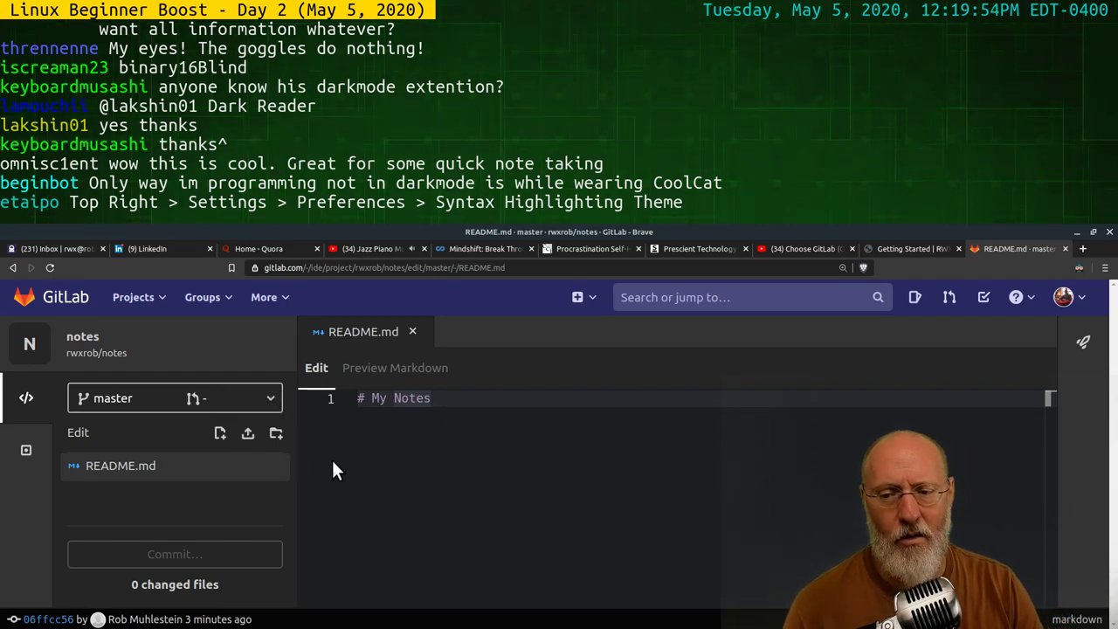
{"action": "left_click", "coordinate": [248, 434]}
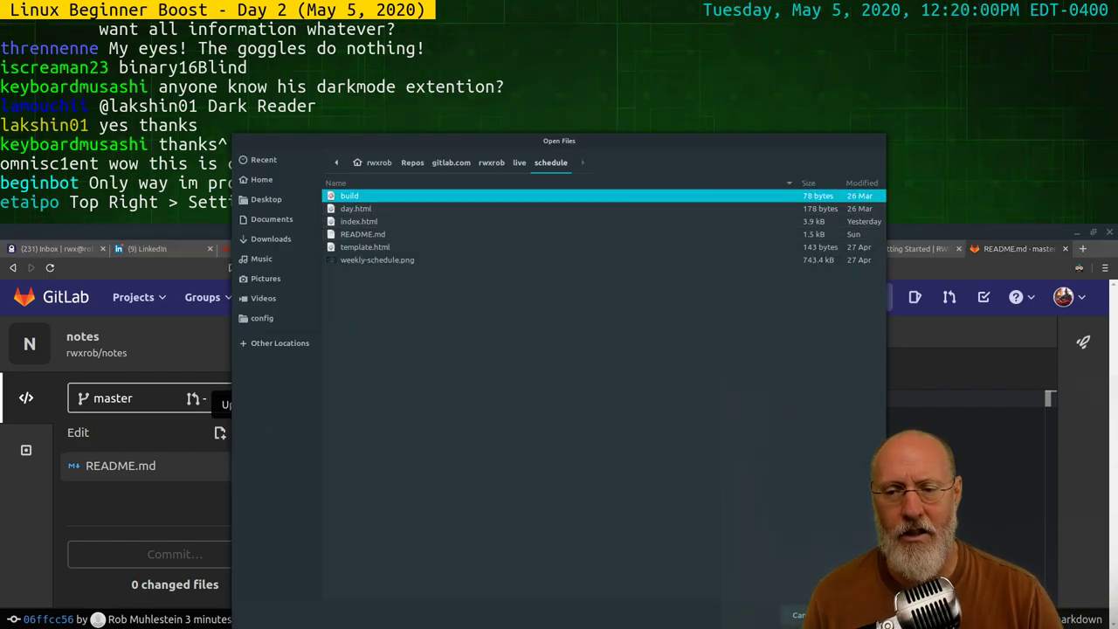
Cancel the Open Files dialog, leaving README.md's '# My Notes' source unchanged
{"action": "key", "text": "Escape"}
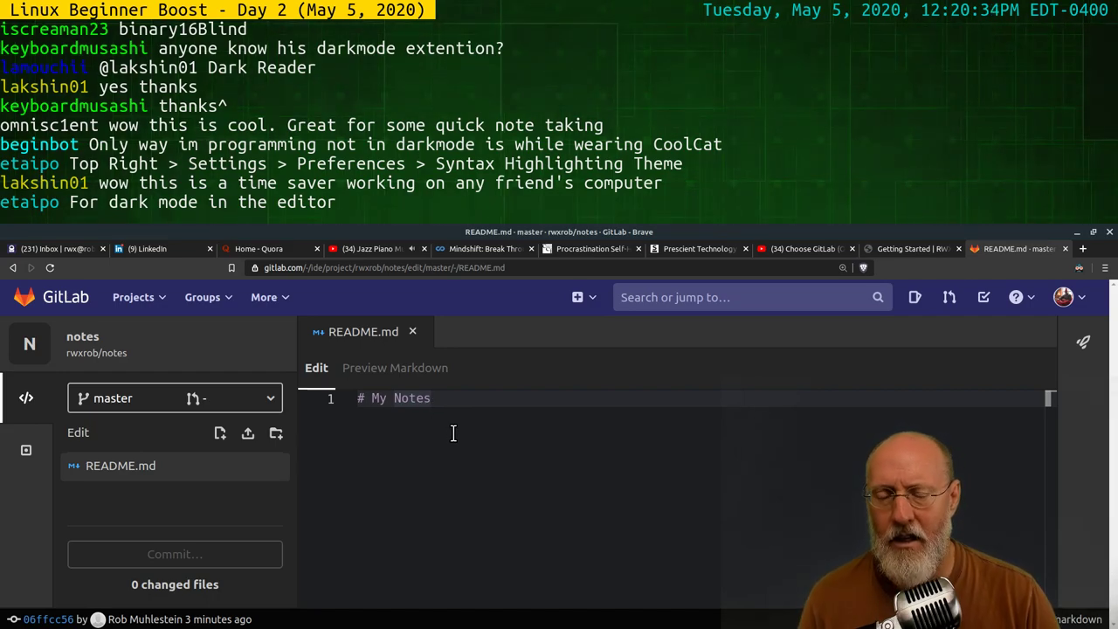
Preview the rendered 'My Notes' heading a few more times, then open a new Brave tab
{"action": "left_click", "coordinate": [398, 369]}
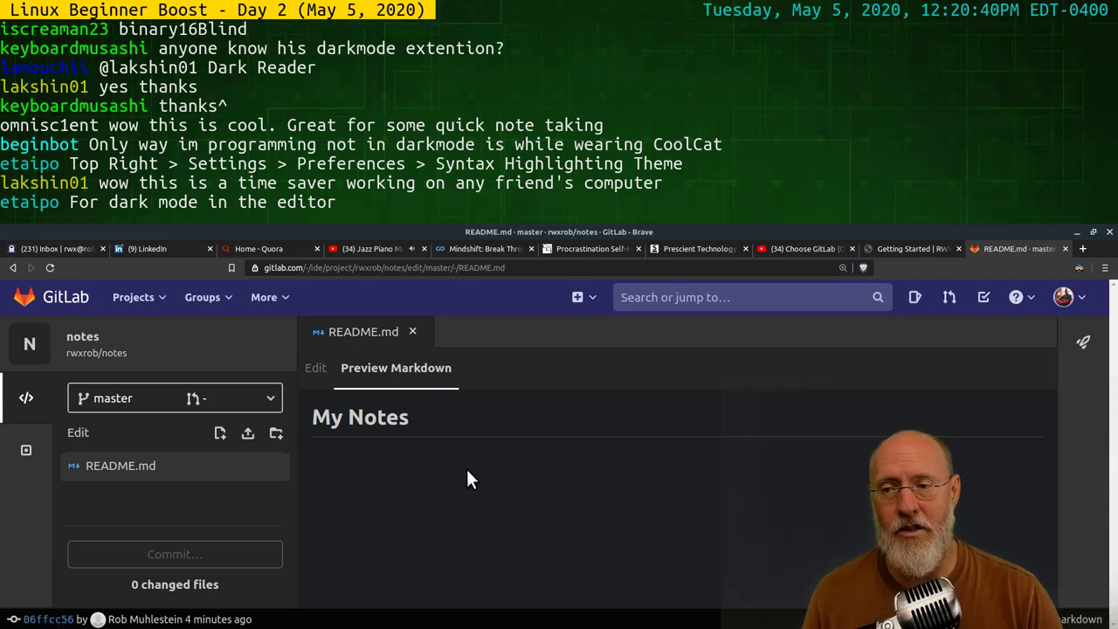
{"action": "left_click", "coordinate": [317, 370]}
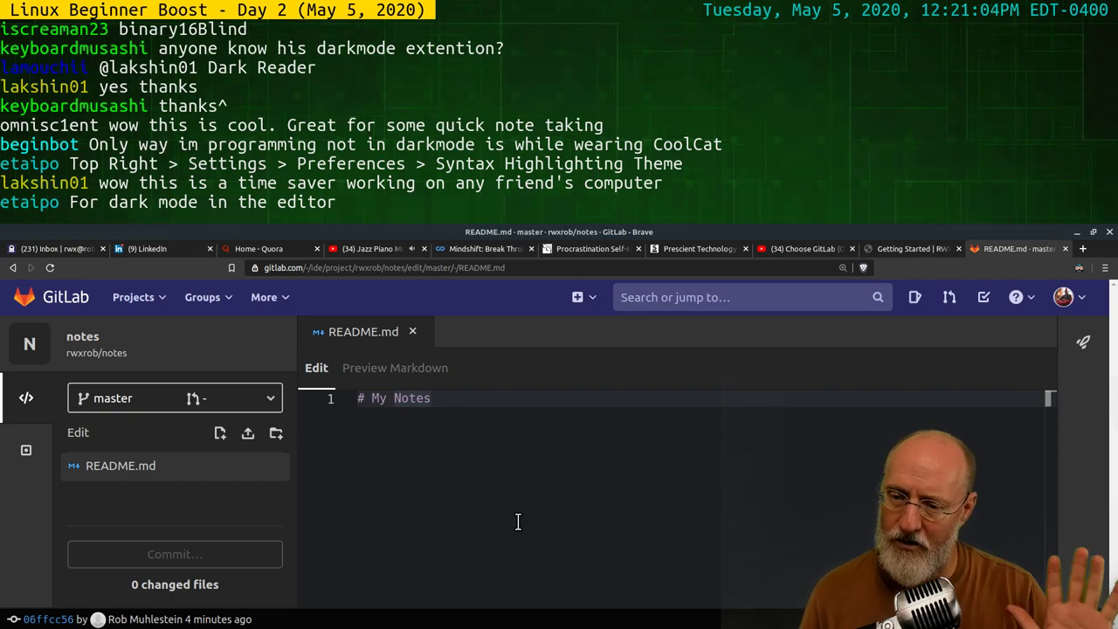
{"action": "left_click", "coordinate": [379, 374]}
{"action": "left_click", "coordinate": [318, 369]}
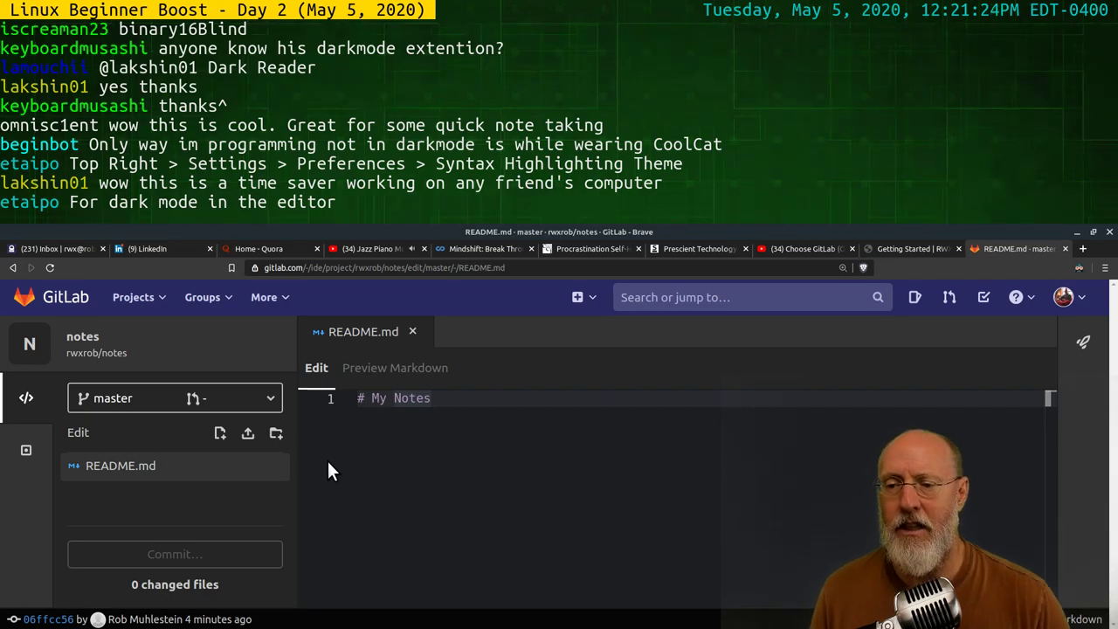
{"action": "left_click", "coordinate": [393, 374]}
{"action": "left_click", "coordinate": [310, 369]}
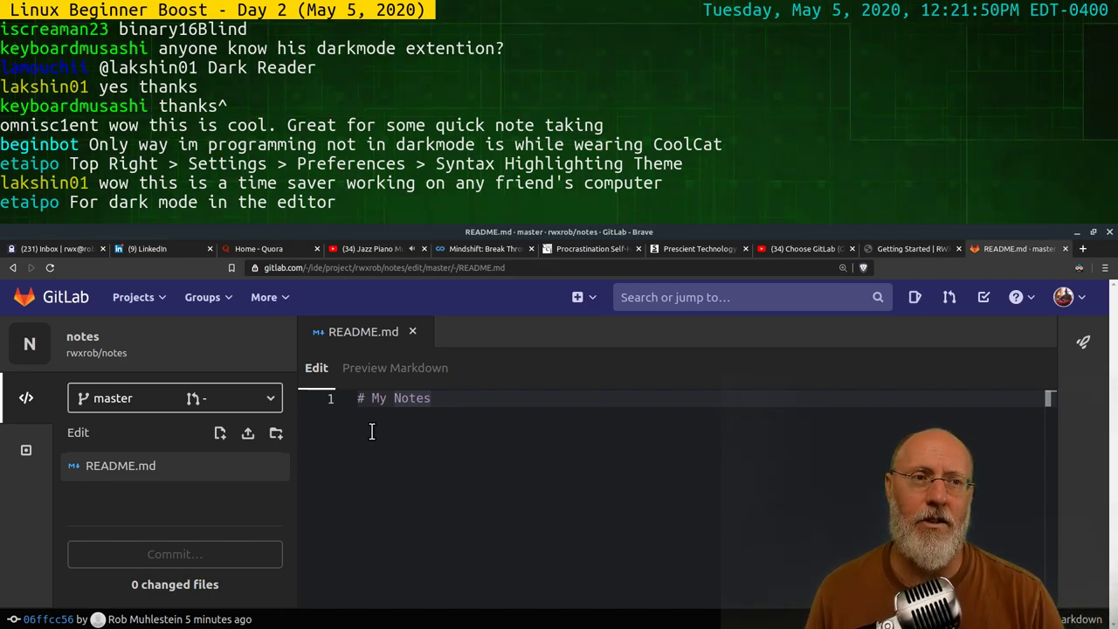
{"action": "mouse_move", "coordinate": [274, 472]}
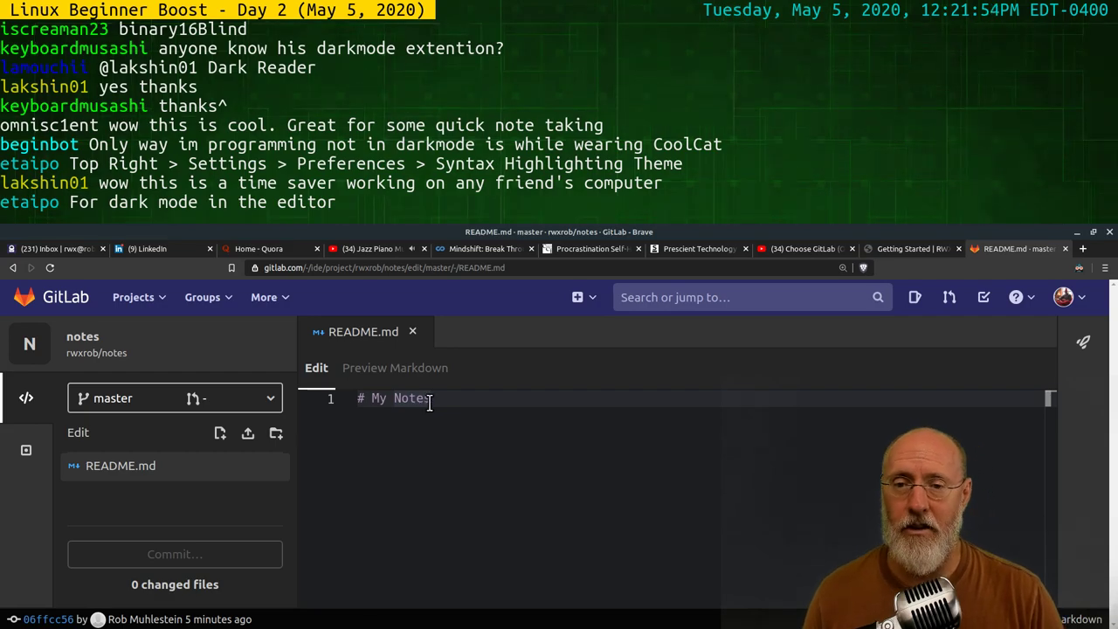
{"action": "left_click", "coordinate": [1083, 249]}
Load rwx.gg/markdown, glance at the linked 'markup' definition, and go back to it
{"action": "type", "text": "rw"}
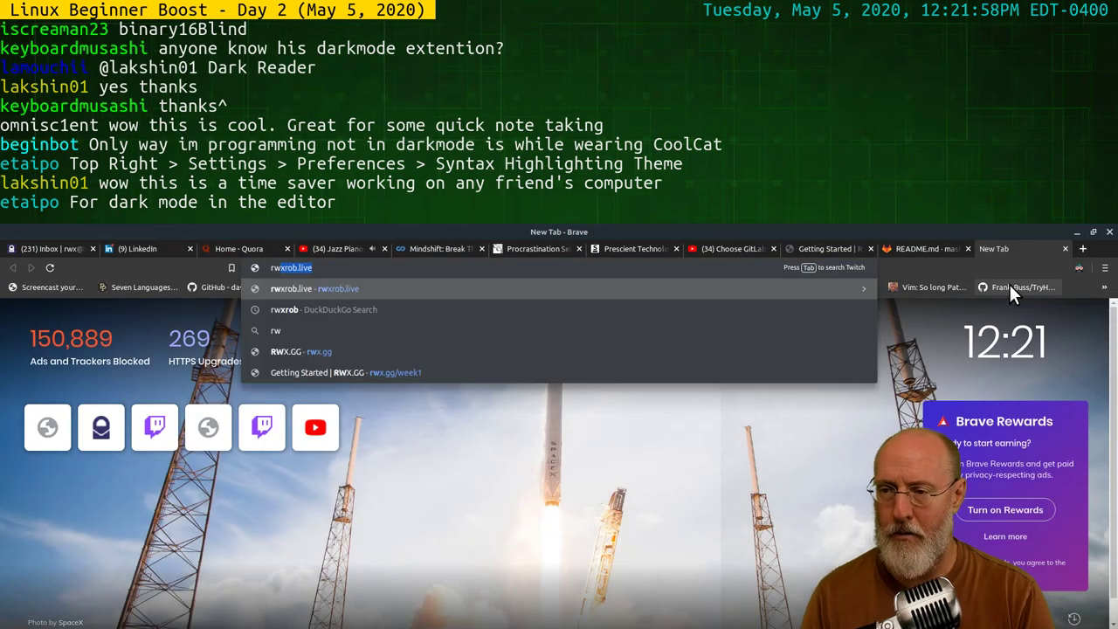
{"action": "type", "text": "x.gg/markdown"}
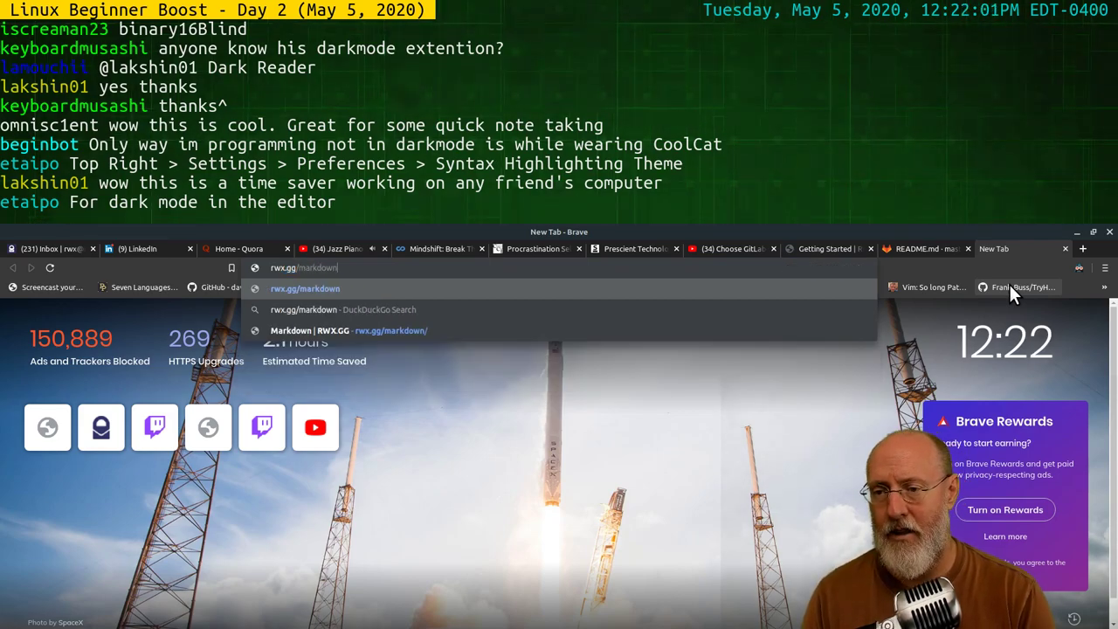
{"action": "key", "text": "Return"}
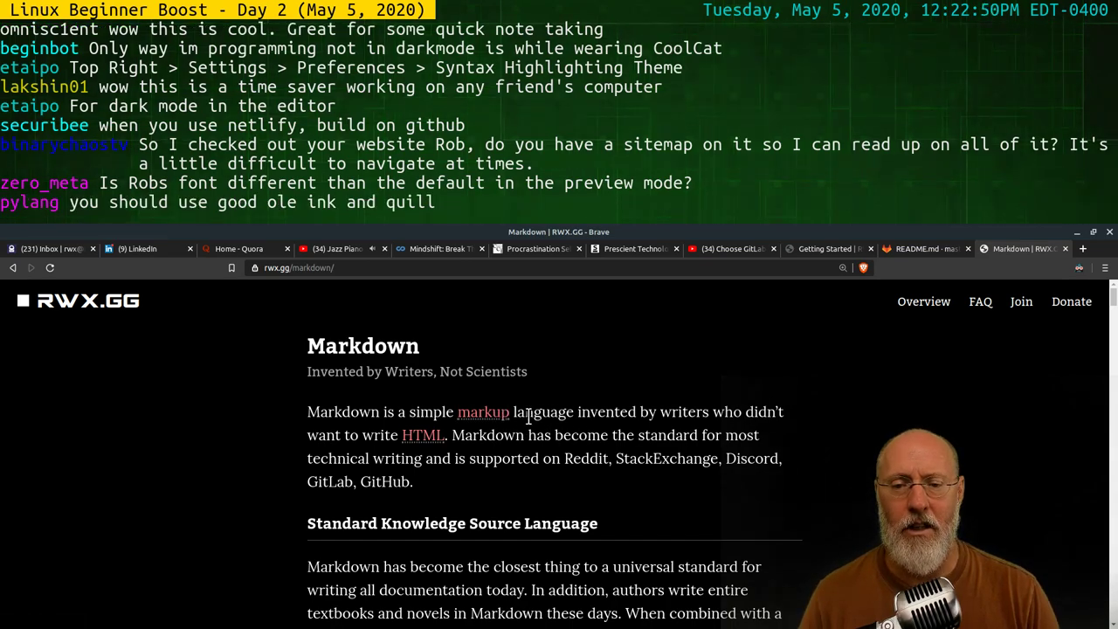
{"action": "left_click", "coordinate": [488, 418]}
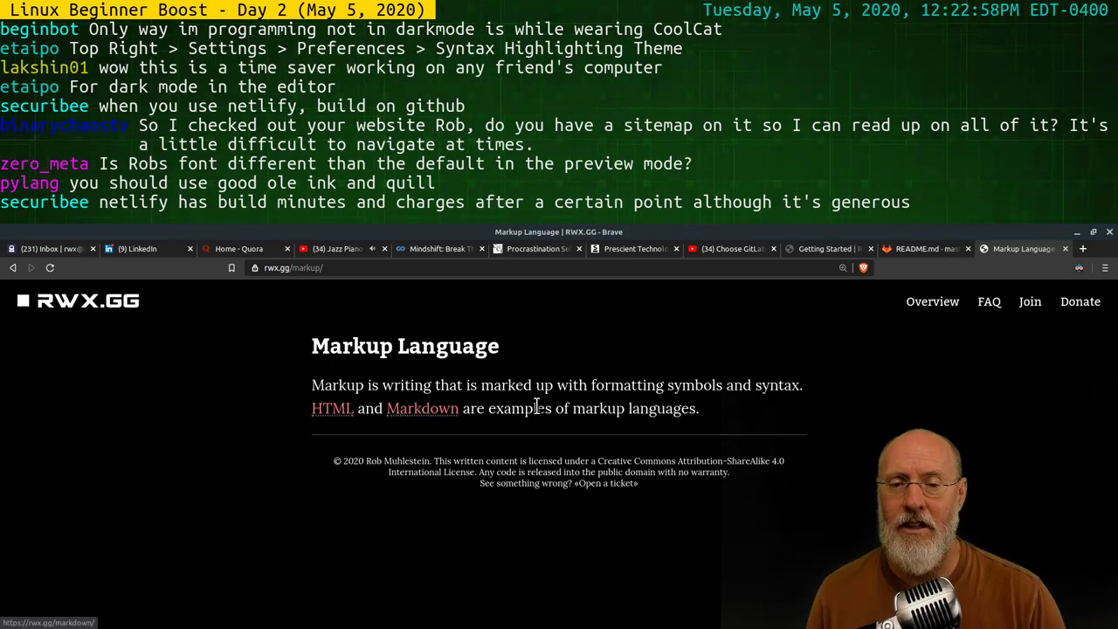
{"action": "left_click", "coordinate": [11, 269]}
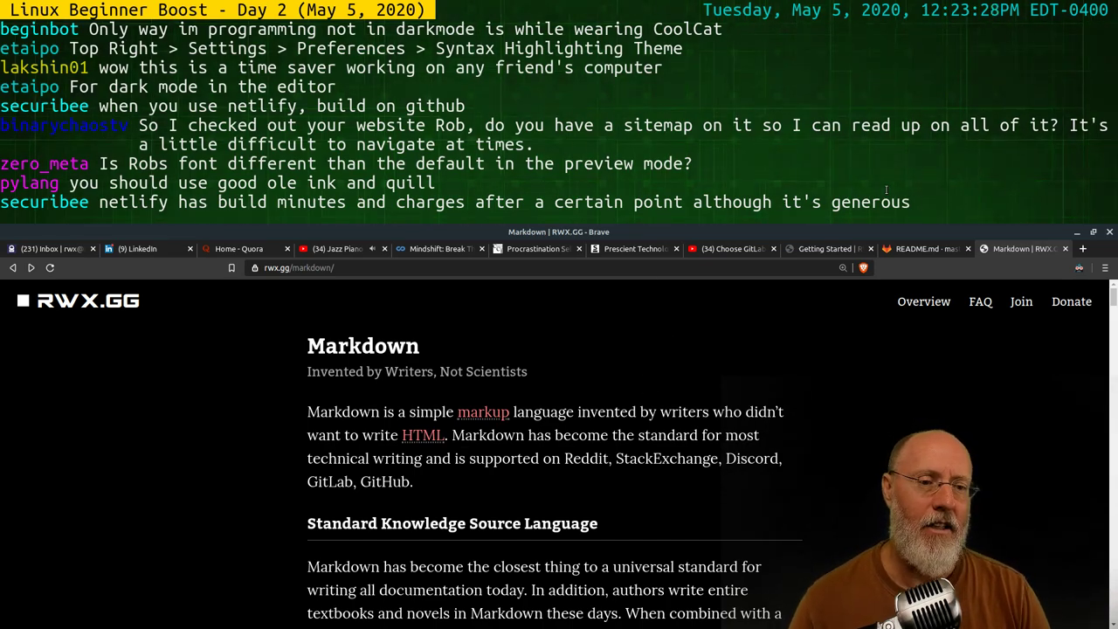
In a new tab, search 'markdwon' and open the Daring Fireball Markdown page
{"action": "left_click", "coordinate": [1083, 249]}
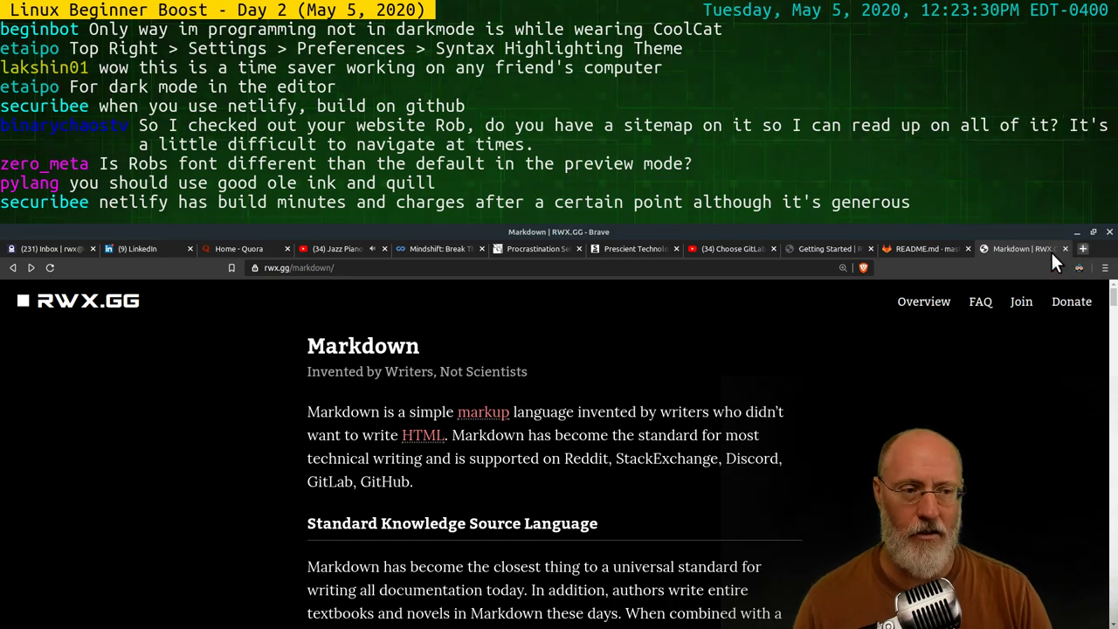
{"action": "type", "text": "markdwon"}
{"action": "key", "text": "Return"}
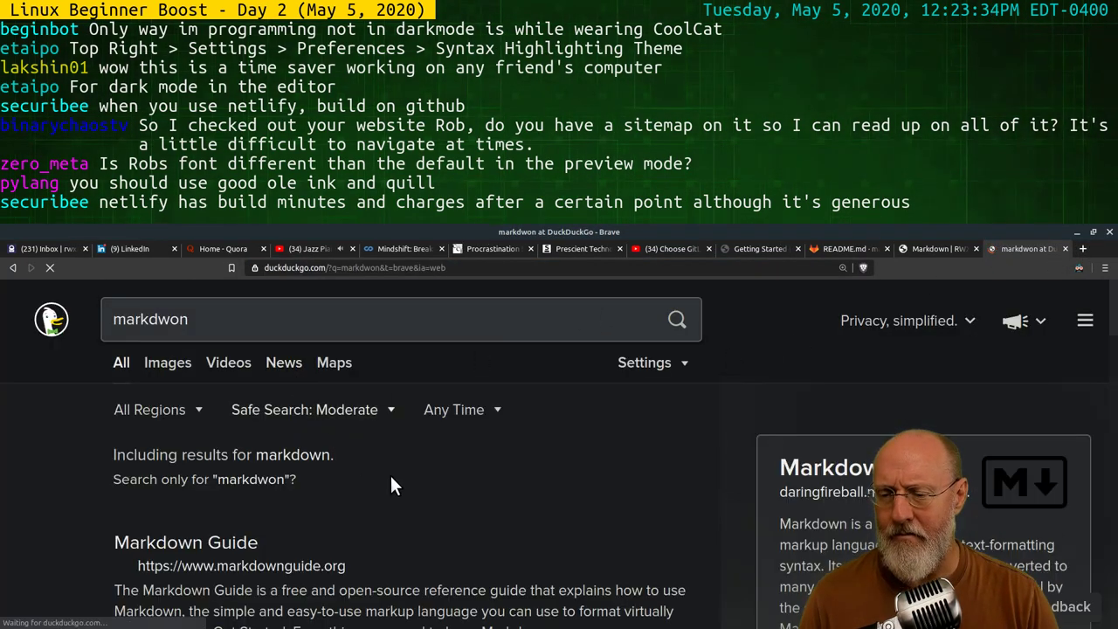
{"action": "scroll", "coordinate": [357, 516], "scroll_direction": "down", "scroll_amount": 1}
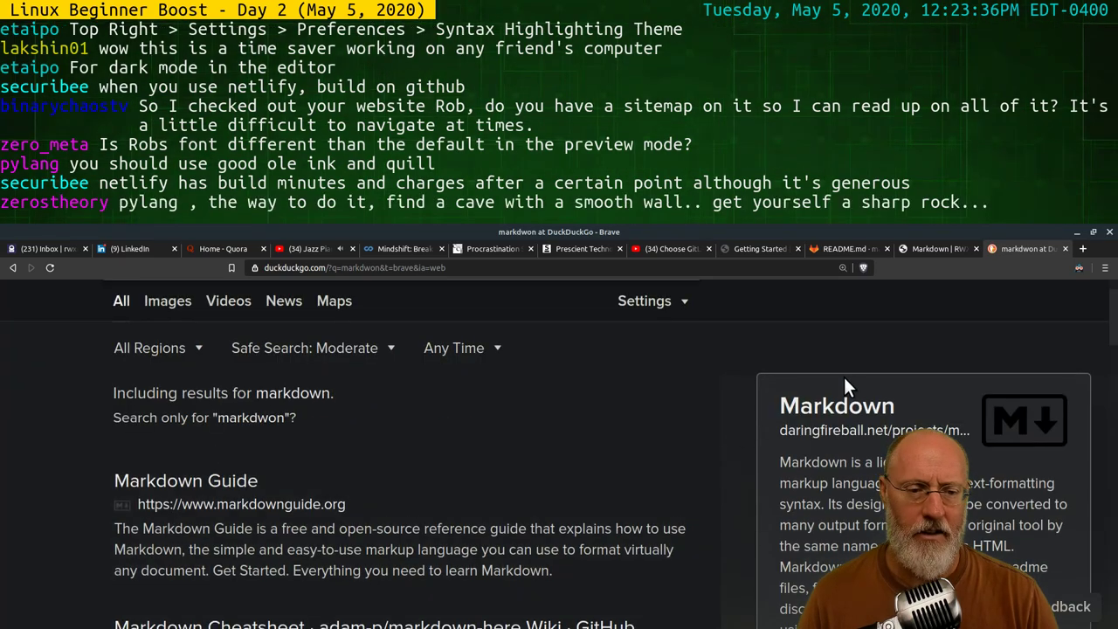
{"action": "left_click", "coordinate": [834, 430]}
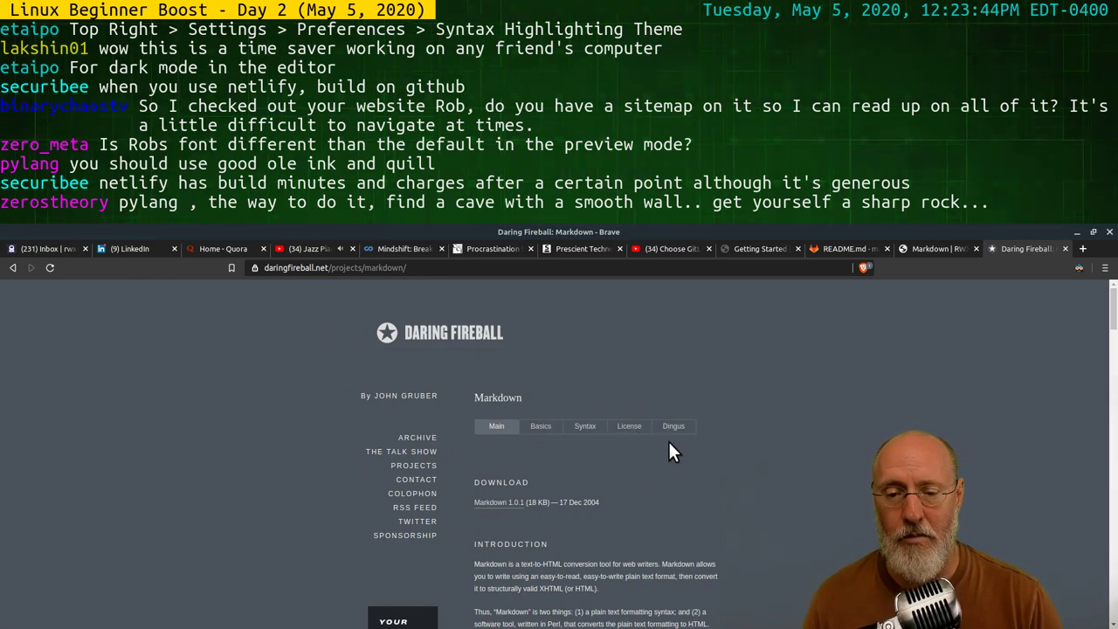
{"action": "scroll", "coordinate": [668, 415], "scroll_direction": "down", "scroll_amount": 3}
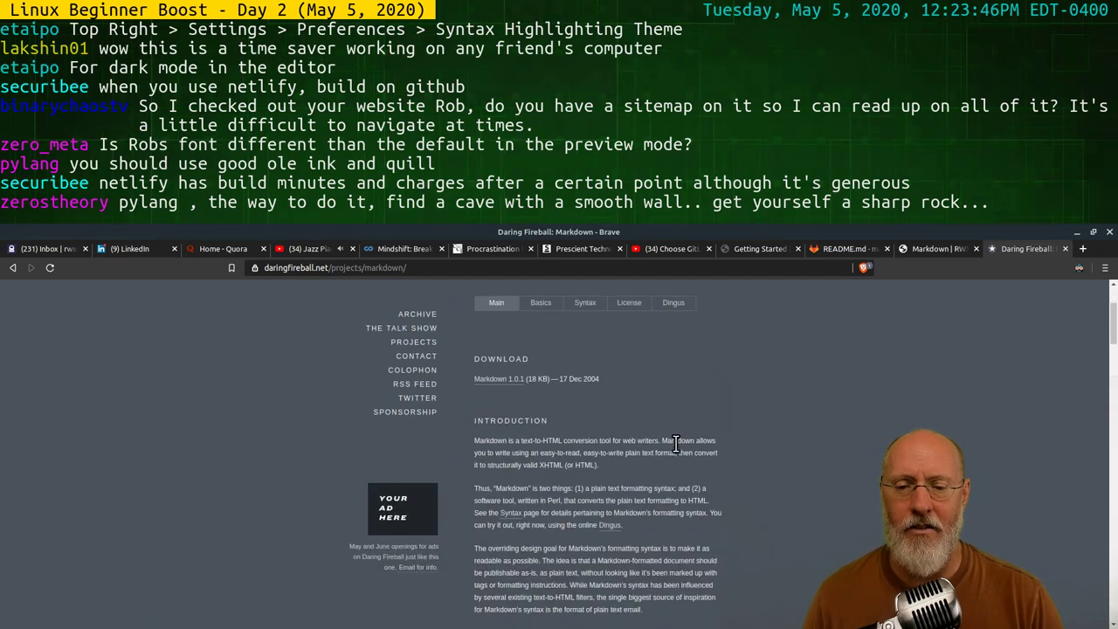
{"action": "scroll", "coordinate": [655, 463], "scroll_direction": "up", "scroll_amount": 3}
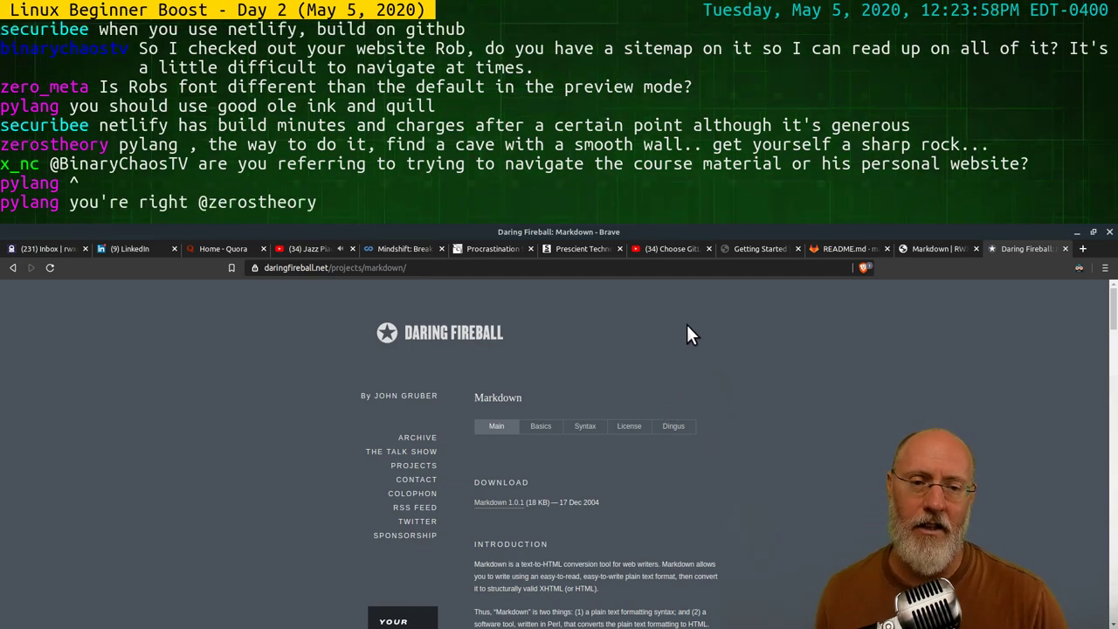
Search 'pandoc' and open the official pandoc.org About page
{"action": "left_click", "coordinate": [612, 274]}
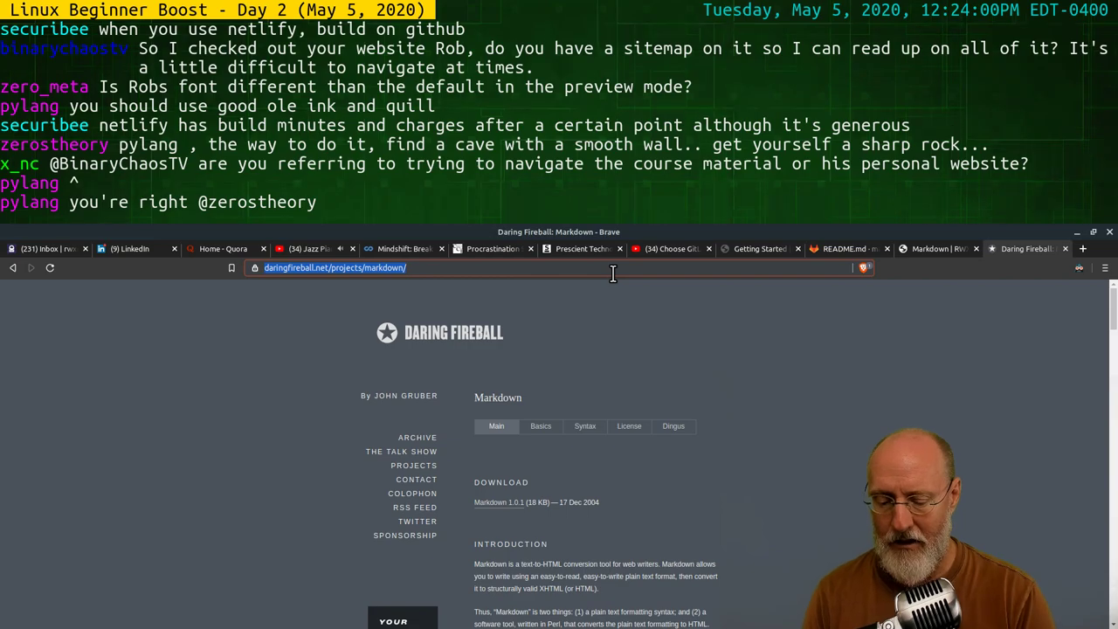
{"action": "type", "text": "pandoc"}
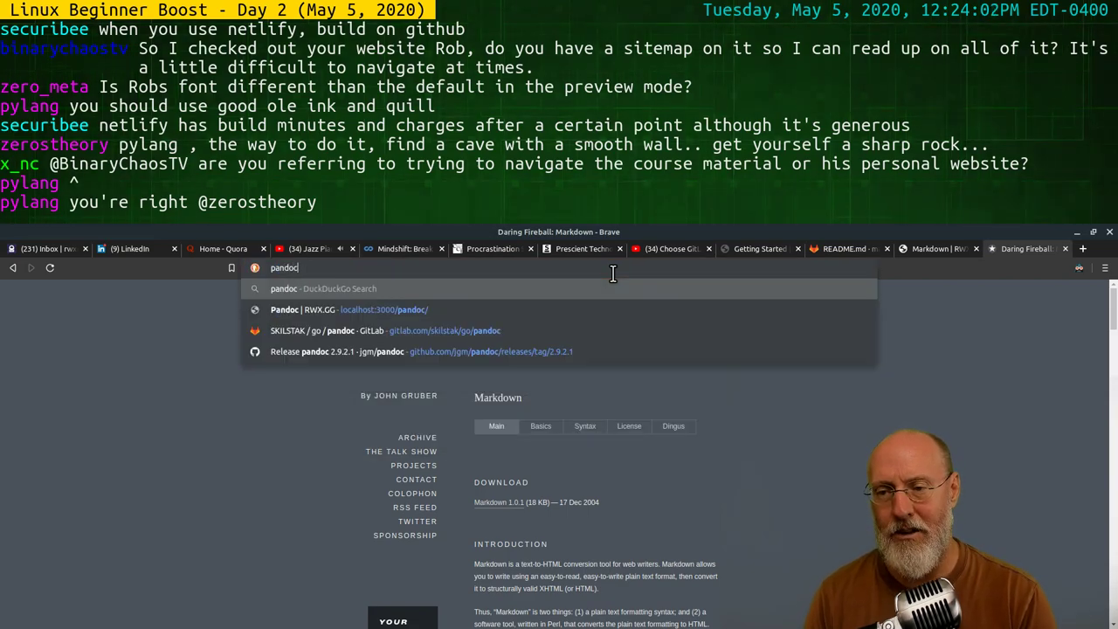
{"action": "key", "text": "Return"}
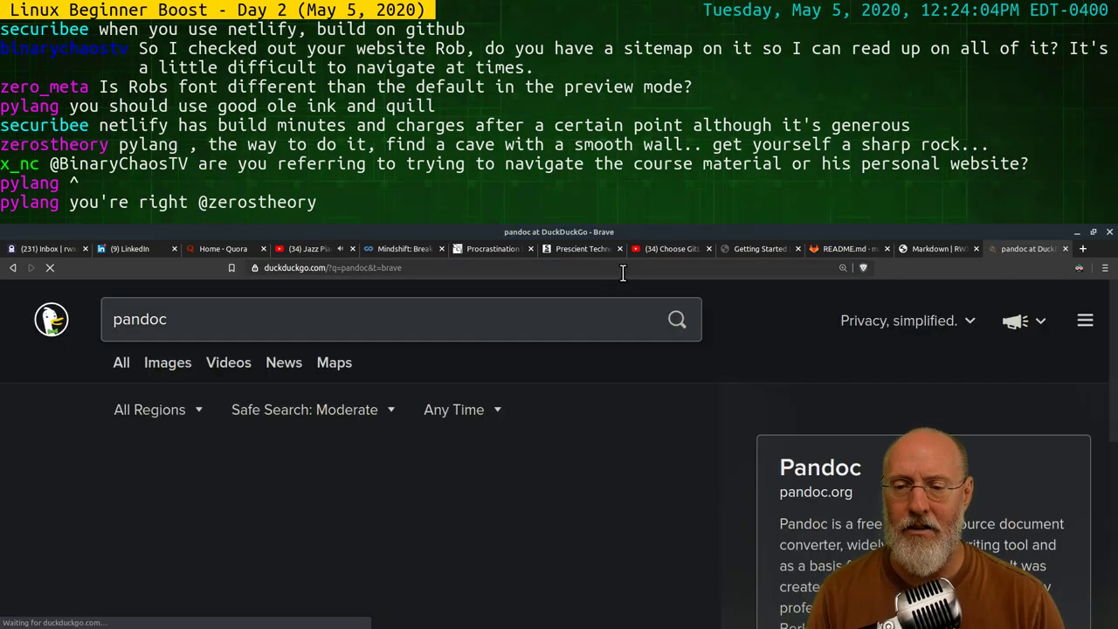
{"action": "left_click", "coordinate": [813, 492]}
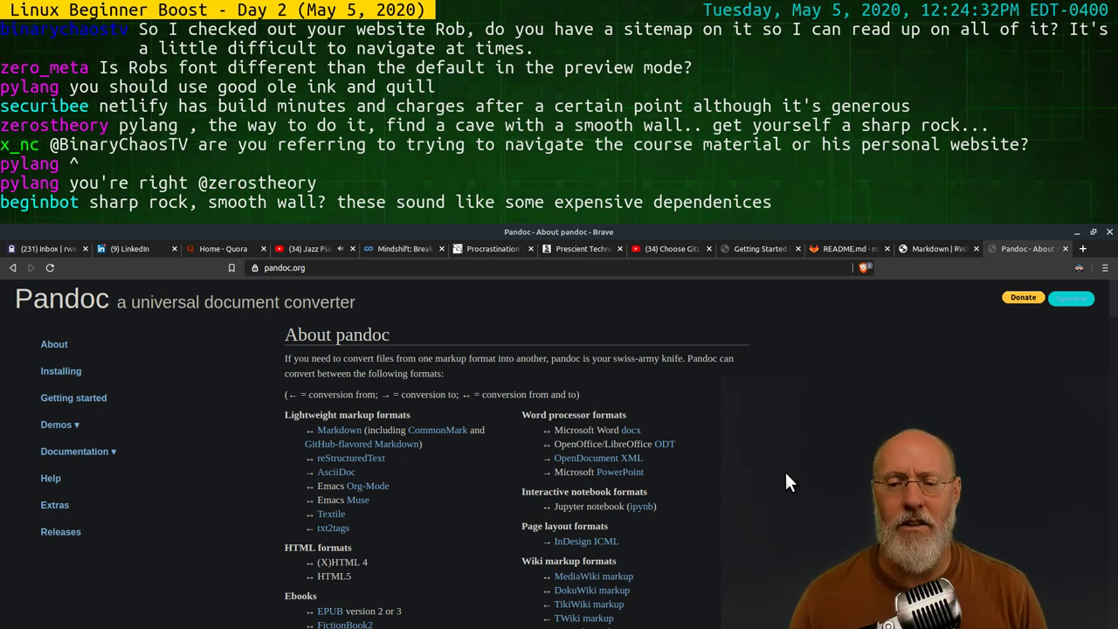
Switch back to the Markdown | RWX.GG tab and read down to 'Types of Markdown'
{"action": "left_click", "coordinate": [913, 248]}
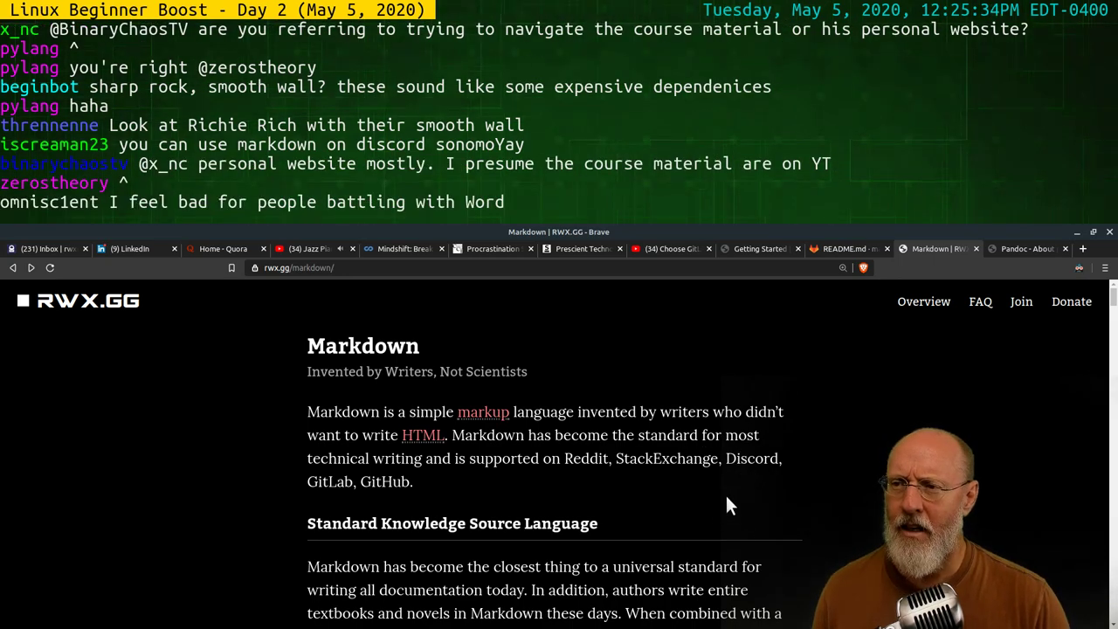
{"action": "scroll", "coordinate": [725, 502], "scroll_direction": "down", "scroll_amount": 3}
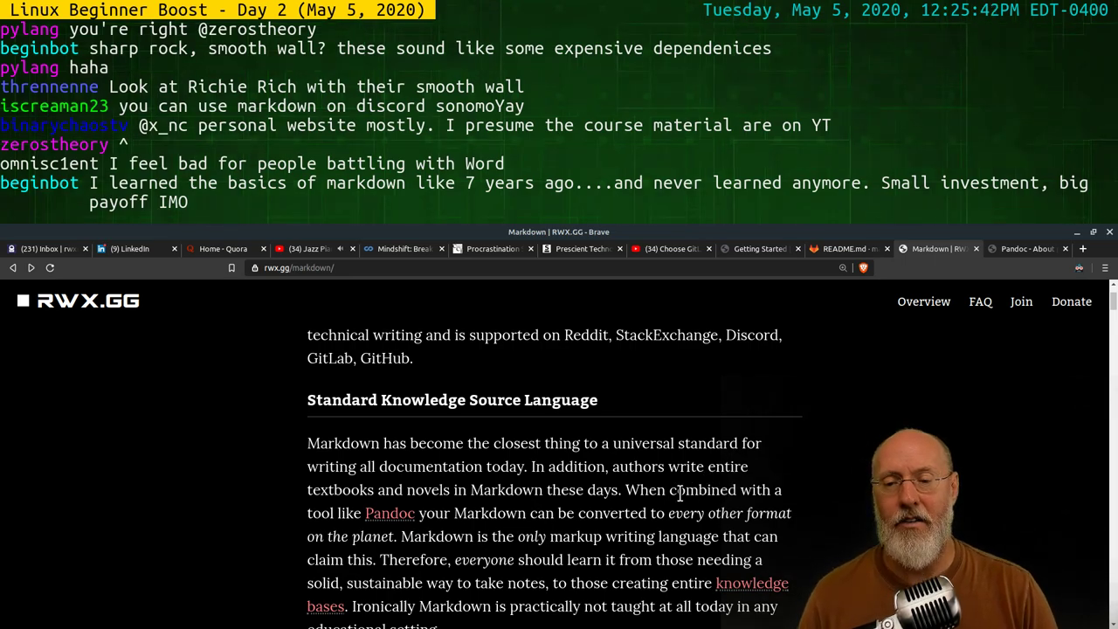
{"action": "scroll", "coordinate": [651, 449], "scroll_direction": "down", "scroll_amount": 2}
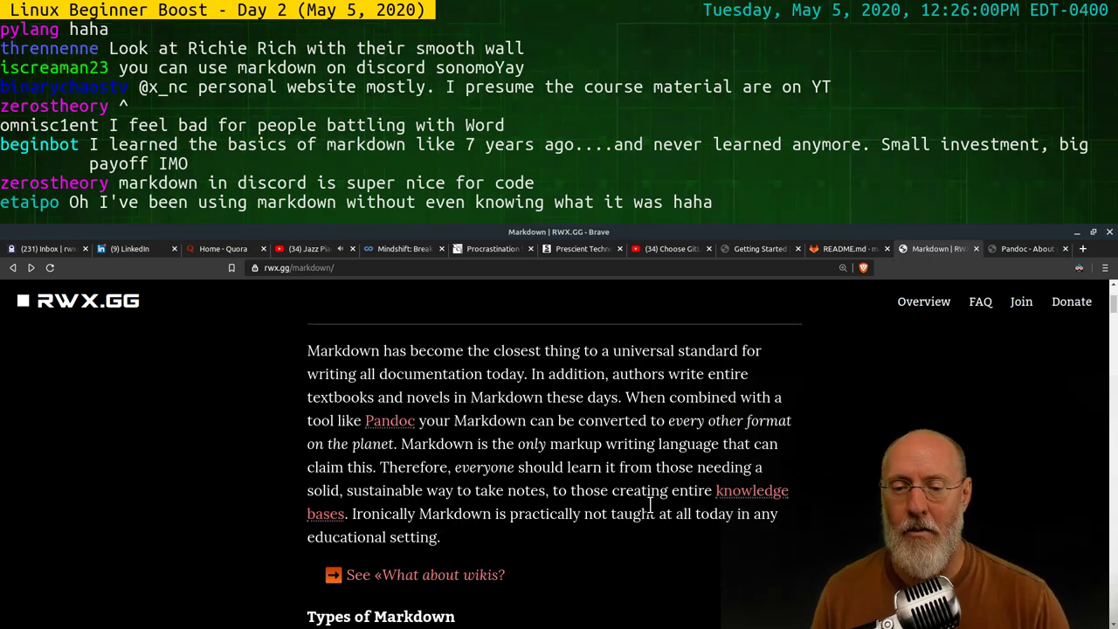
{"action": "scroll", "coordinate": [655, 488], "scroll_direction": "down", "scroll_amount": 2}
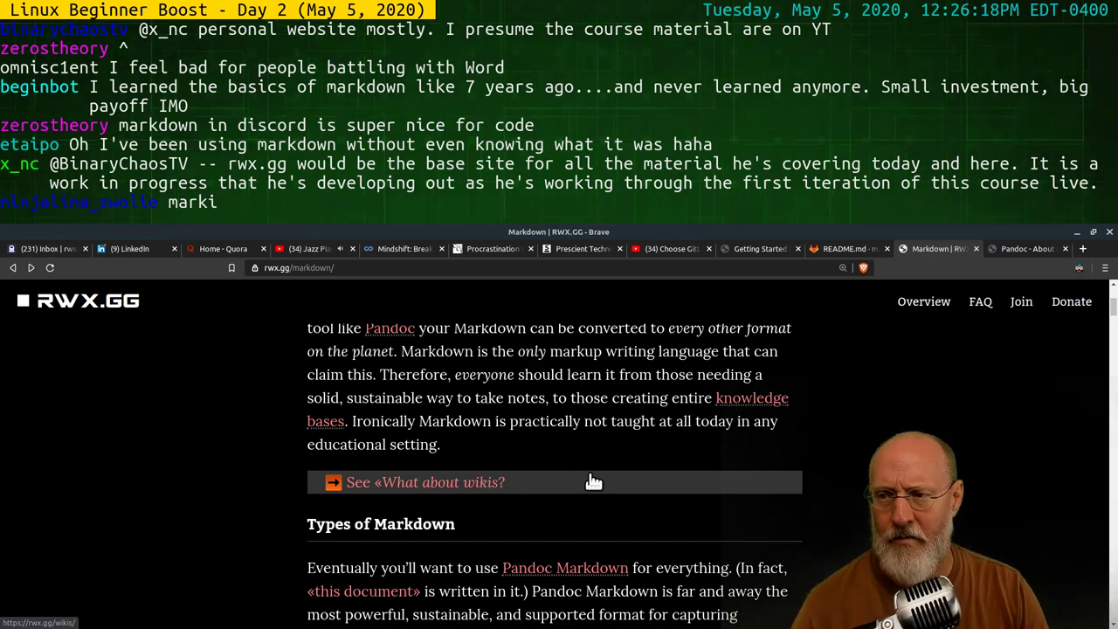
Scroll through and read the Paragraphs section of the rwx.gg Markdown page
{"action": "scroll", "coordinate": [591, 482], "scroll_direction": "down", "scroll_amount": 2}
{"action": "scroll", "coordinate": [575, 428], "scroll_direction": "down", "scroll_amount": 3}
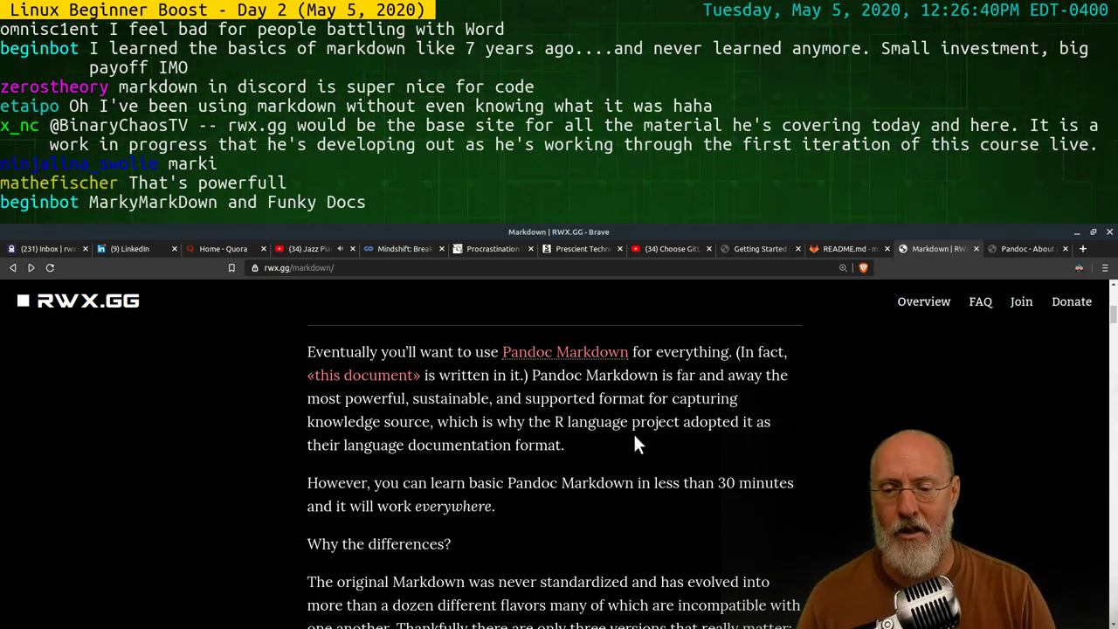
{"action": "scroll", "coordinate": [636, 432], "scroll_direction": "down", "scroll_amount": 3}
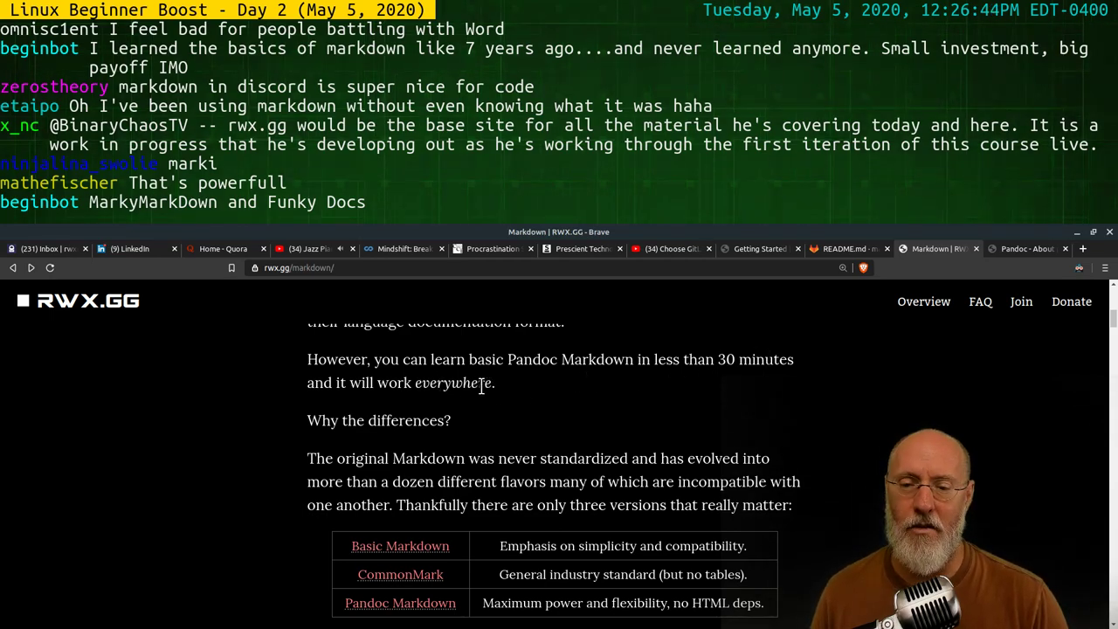
{"action": "scroll", "coordinate": [438, 427], "scroll_direction": "down", "scroll_amount": 3}
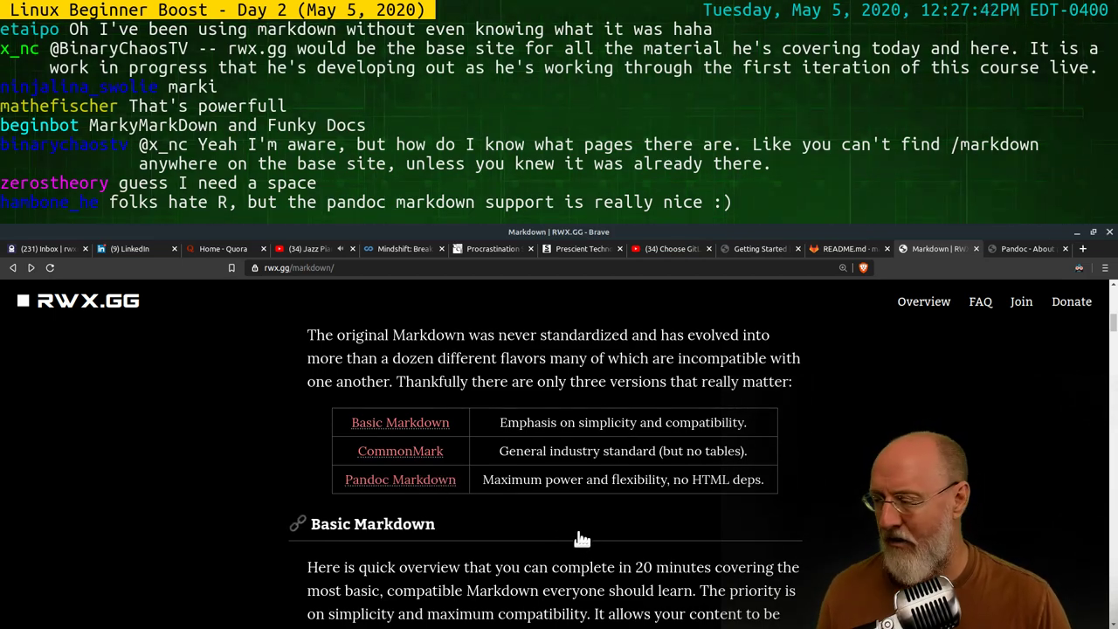
{"action": "scroll", "coordinate": [617, 523], "scroll_direction": "down", "scroll_amount": 3}
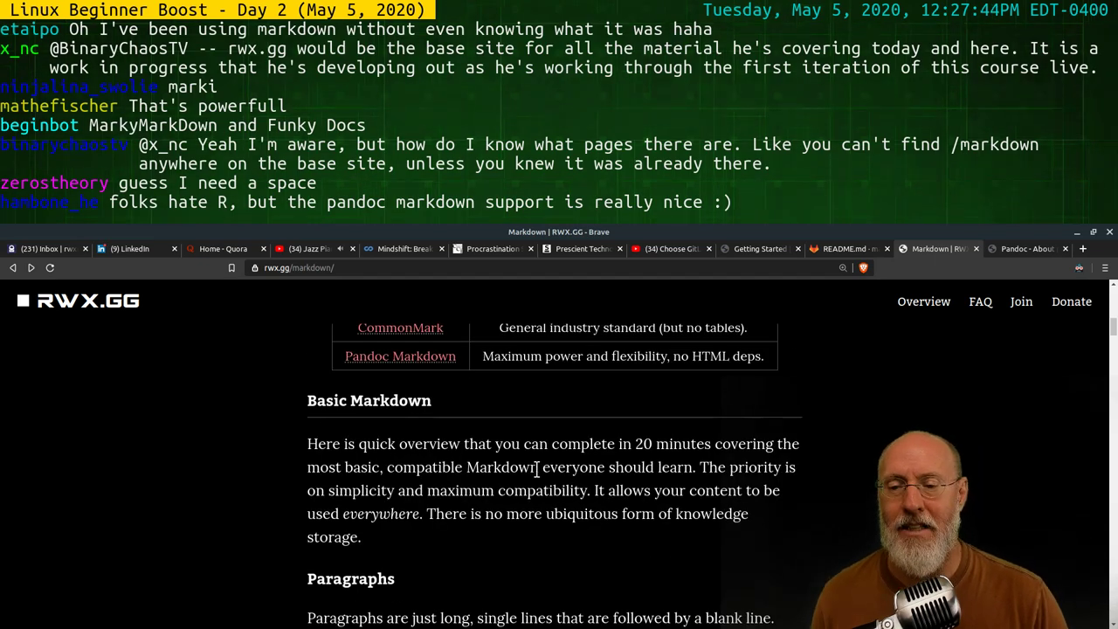
{"action": "scroll", "coordinate": [649, 483], "scroll_direction": "down", "scroll_amount": 2}
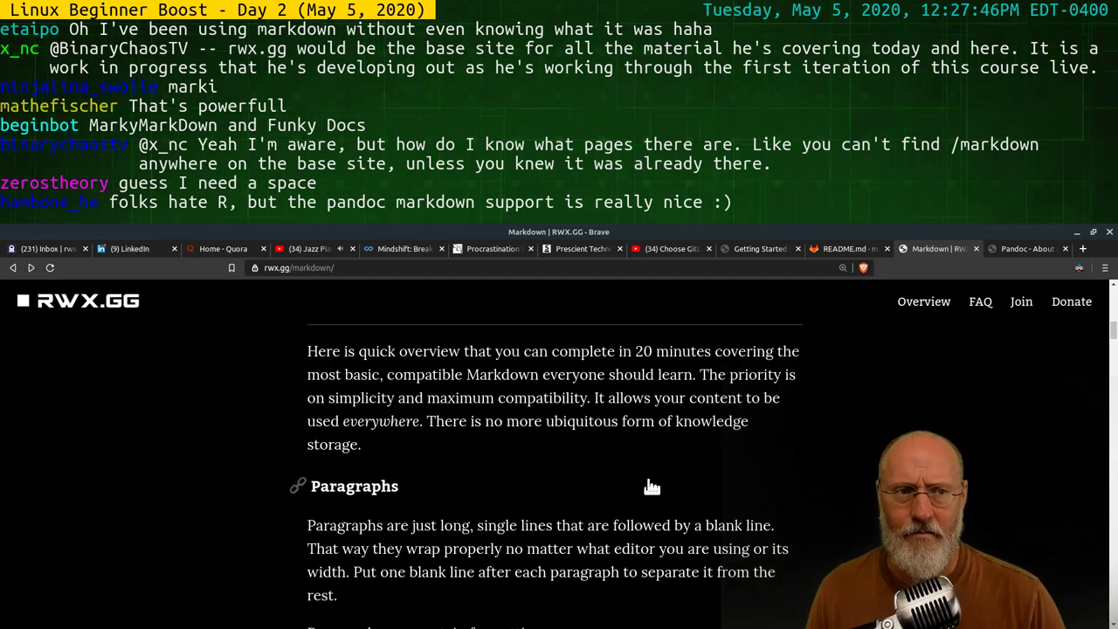
{"action": "scroll", "coordinate": [637, 502], "scroll_direction": "up", "scroll_amount": 1}
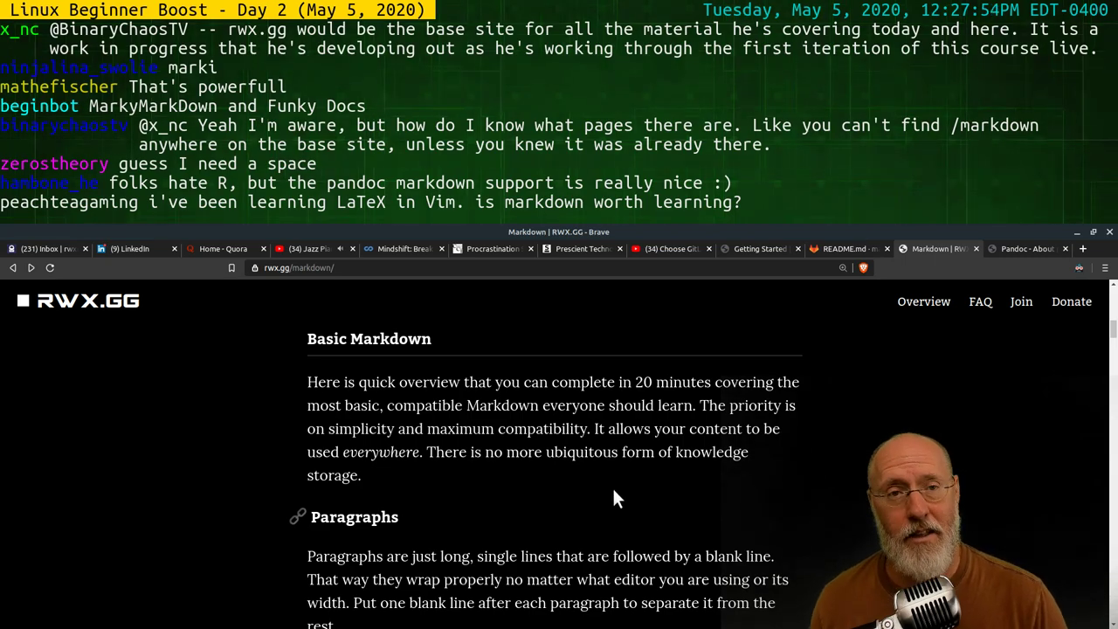
{"action": "scroll", "coordinate": [583, 467], "scroll_direction": "down", "scroll_amount": 2}
{"action": "scroll", "coordinate": [584, 472], "scroll_direction": "down", "scroll_amount": 2}
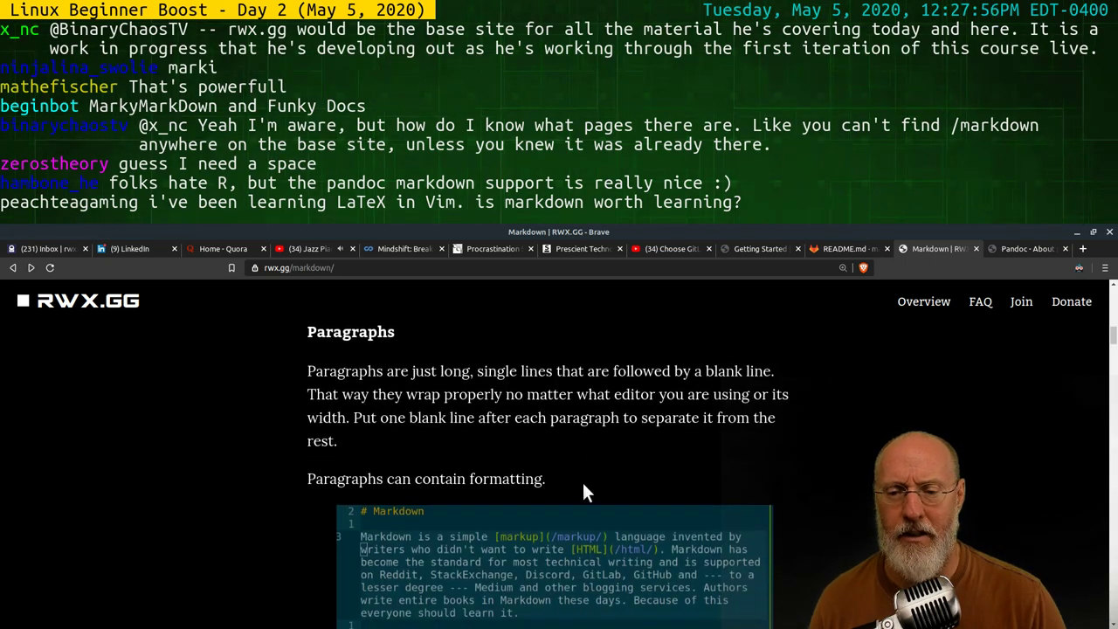
{"action": "scroll", "coordinate": [584, 470], "scroll_direction": "down", "scroll_amount": 3}
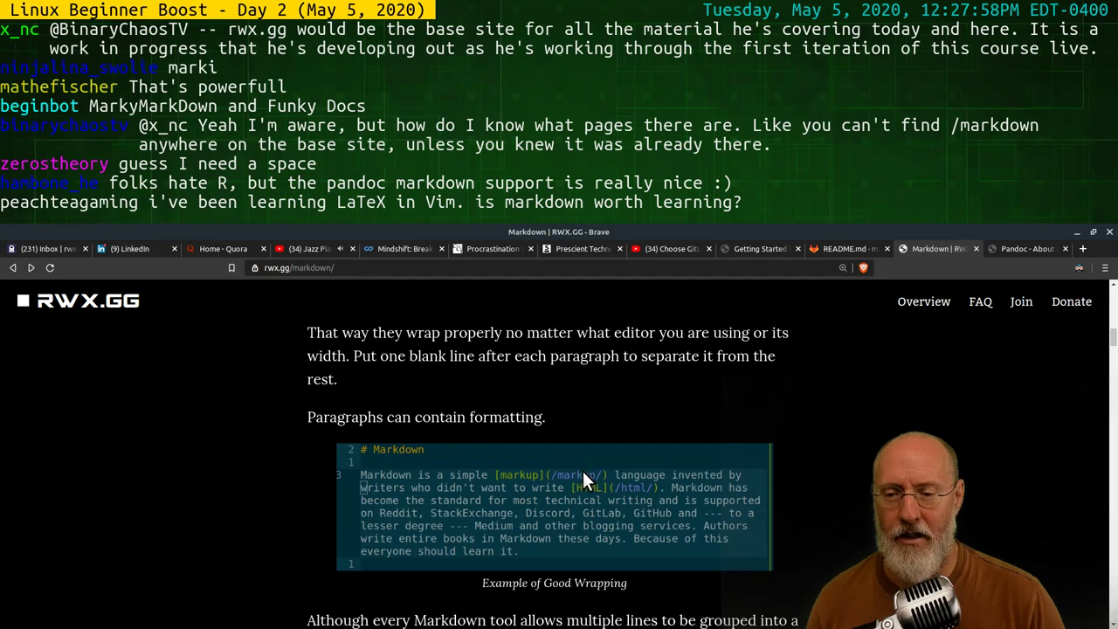
{"action": "scroll", "coordinate": [582, 471], "scroll_direction": "up", "scroll_amount": 2}
{"action": "scroll", "coordinate": [590, 473], "scroll_direction": "up", "scroll_amount": 1}
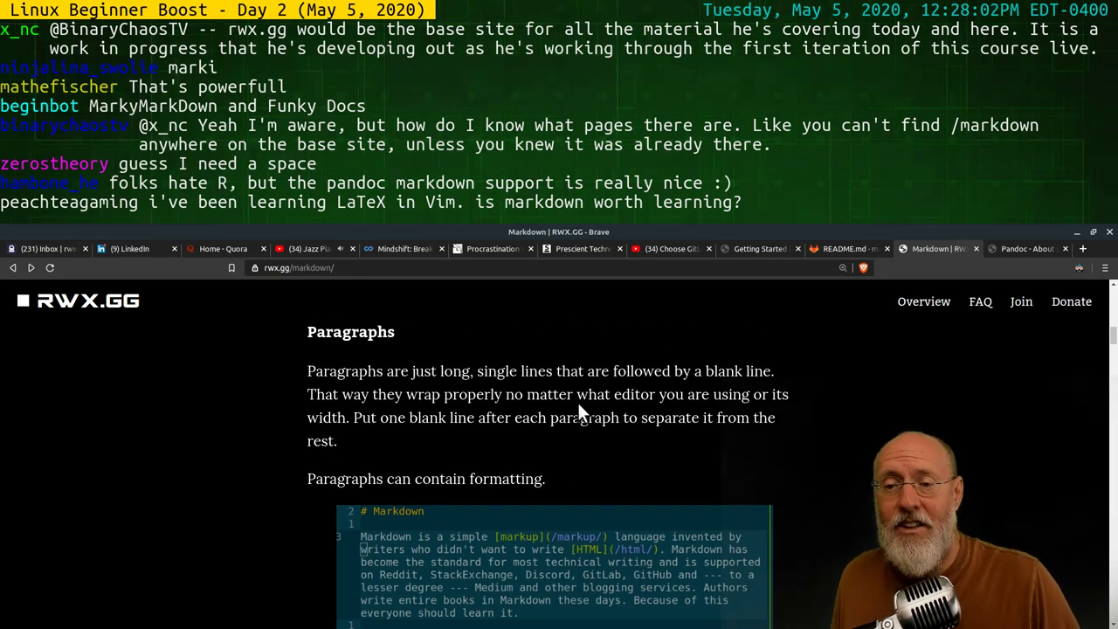
Return to the README.md GitLab tab in Brave
{"action": "key", "text": "alt+Tab"}
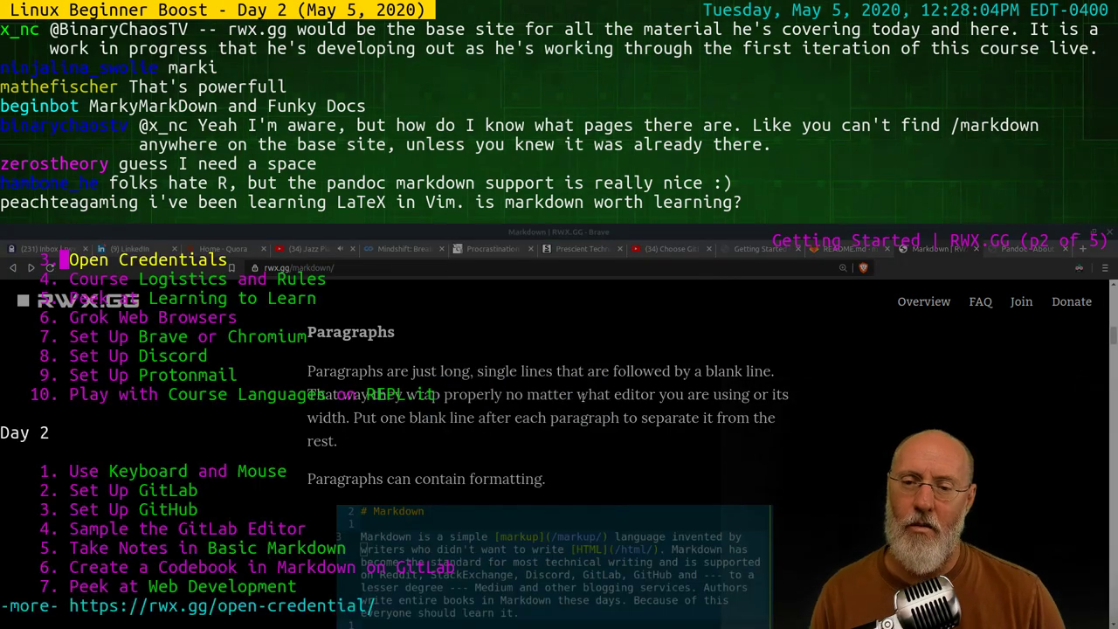
{"action": "key", "text": "alt+Tab"}
{"action": "key", "text": "alt+Tab"}
{"action": "key", "text": "alt+Tab"}
{"action": "key", "text": "Tab"}
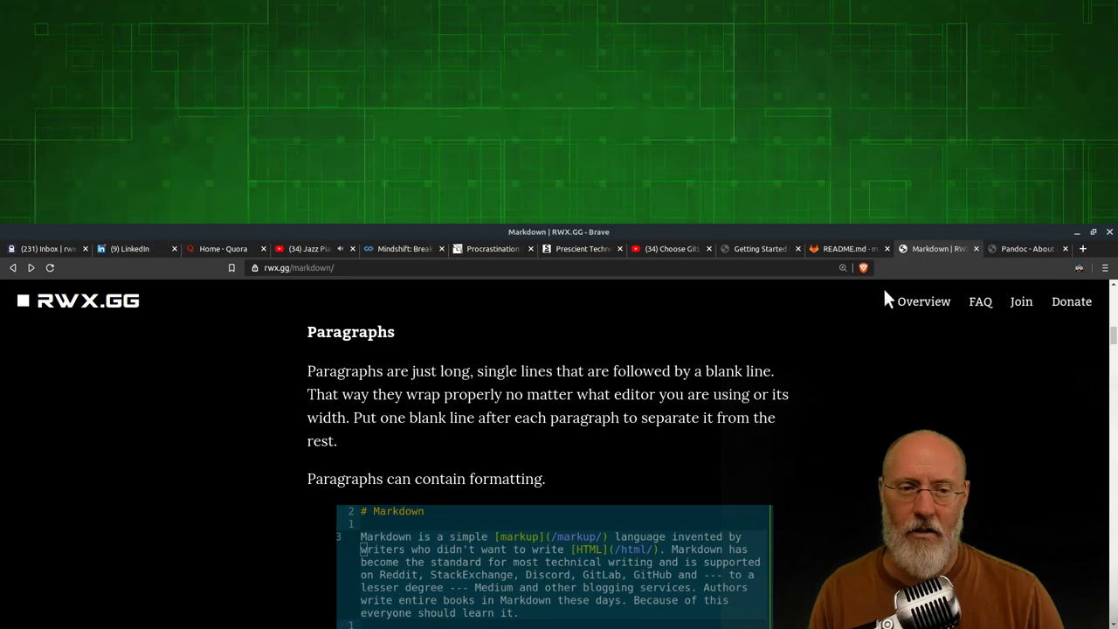
{"action": "left_click", "coordinate": [844, 248]}
Add 'This is a paragraph.' on a new line below the My Notes heading
{"action": "key", "text": "alt+Tab"}
{"action": "key", "text": "Tab"}
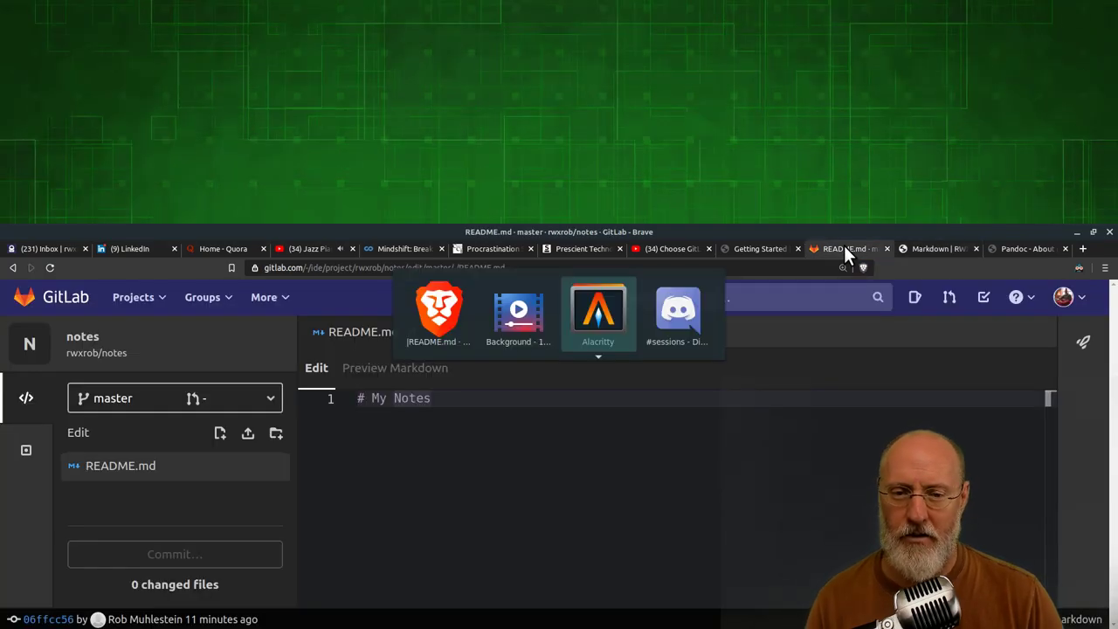
{"action": "key", "text": "alt+Tab"}
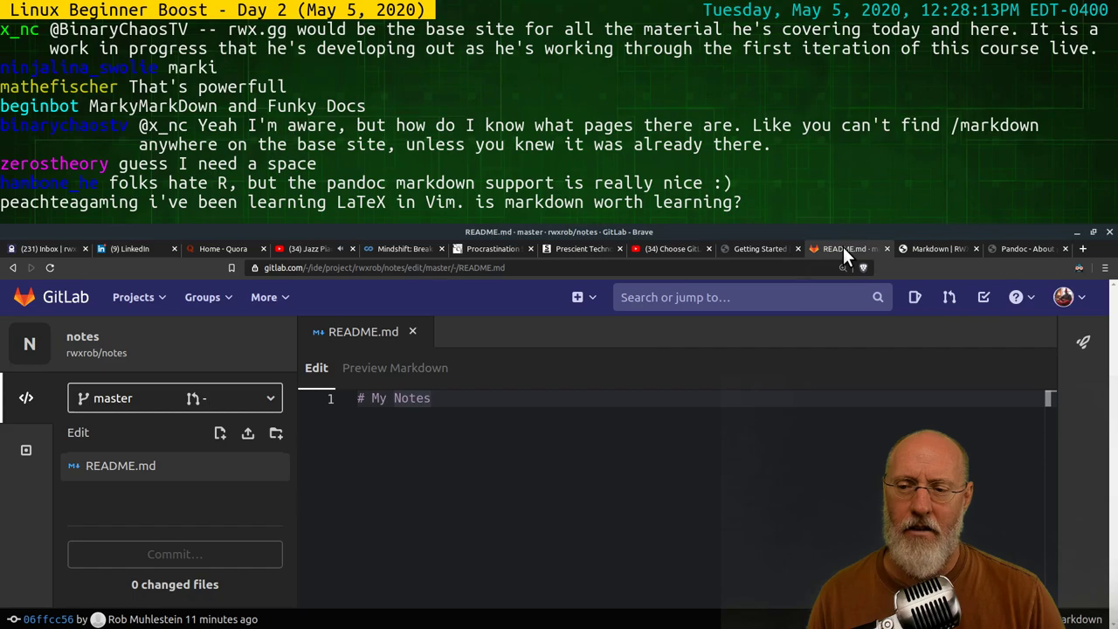
{"action": "left_click", "coordinate": [494, 409]}
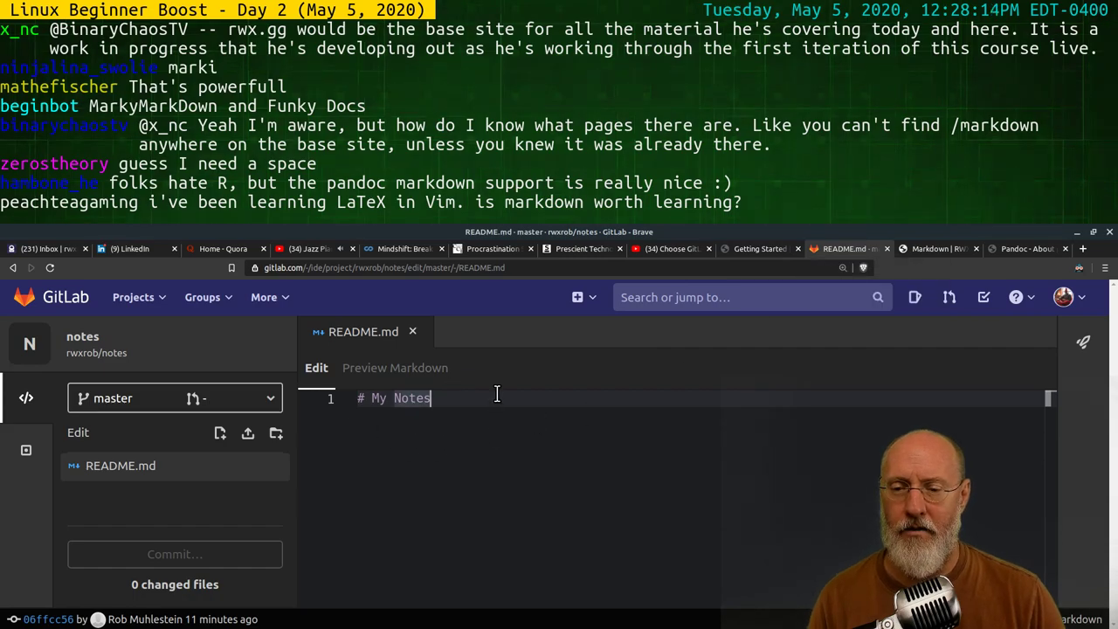
{"action": "key", "text": "Return"}
{"action": "key", "text": "Return"}
{"action": "type", "text": "This is "}
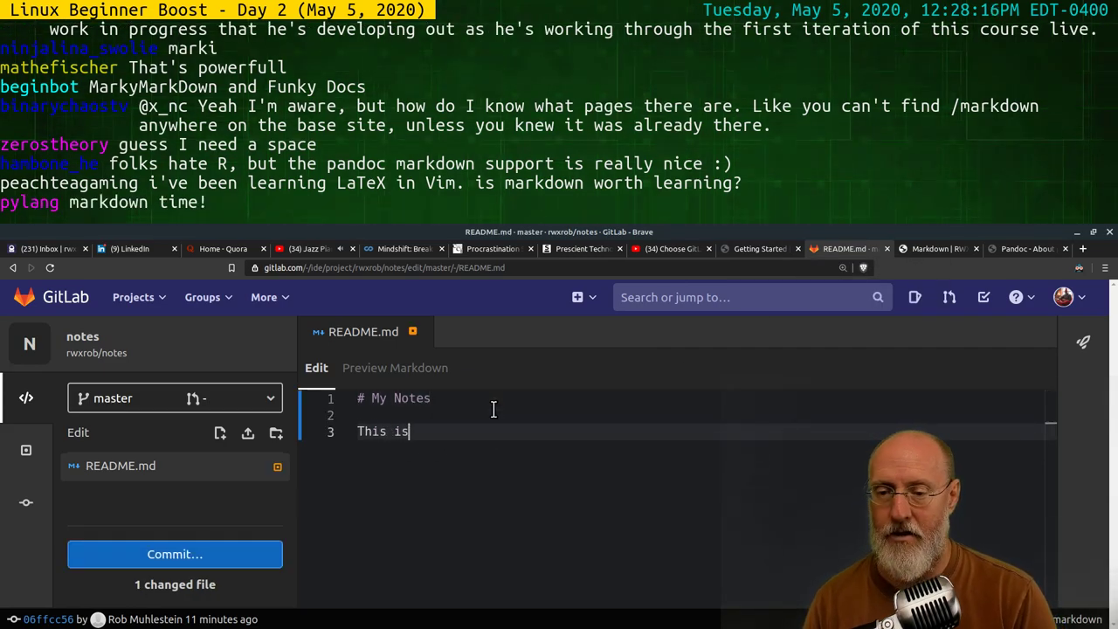
{"action": "type", "text": "a para"}
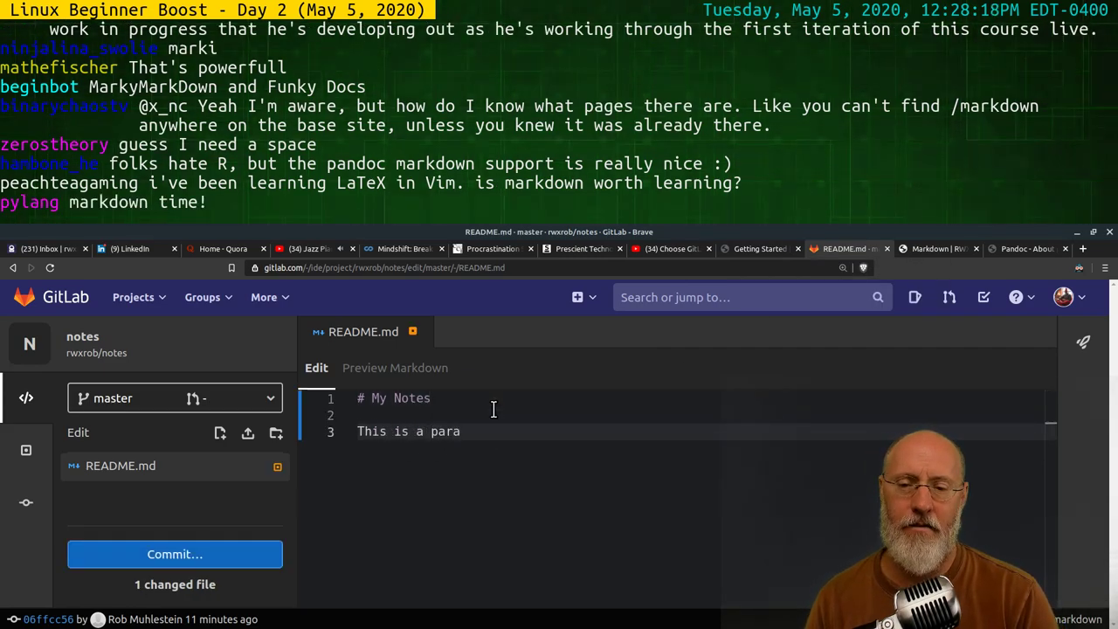
{"action": "type", "text": "graph."}
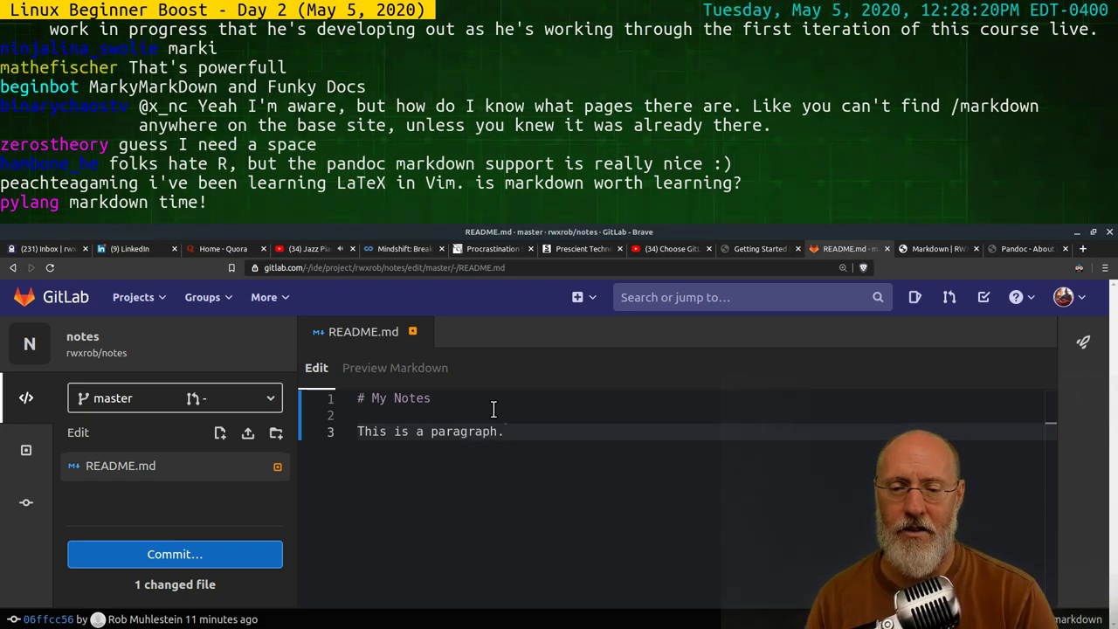
{"action": "key", "text": "Return"}
{"action": "key", "text": "Return"}
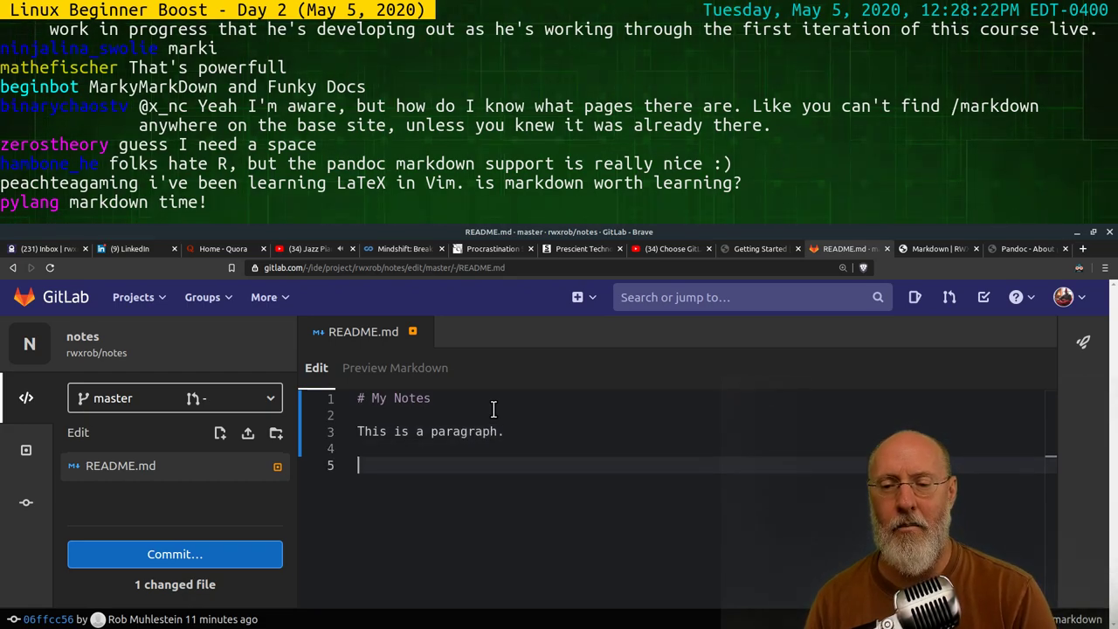
Add test lines 'adsfjkasdfasdf' and 'asdfasdf', then return to the rwx.gg Markdown tab
{"action": "key", "text": "Up"}
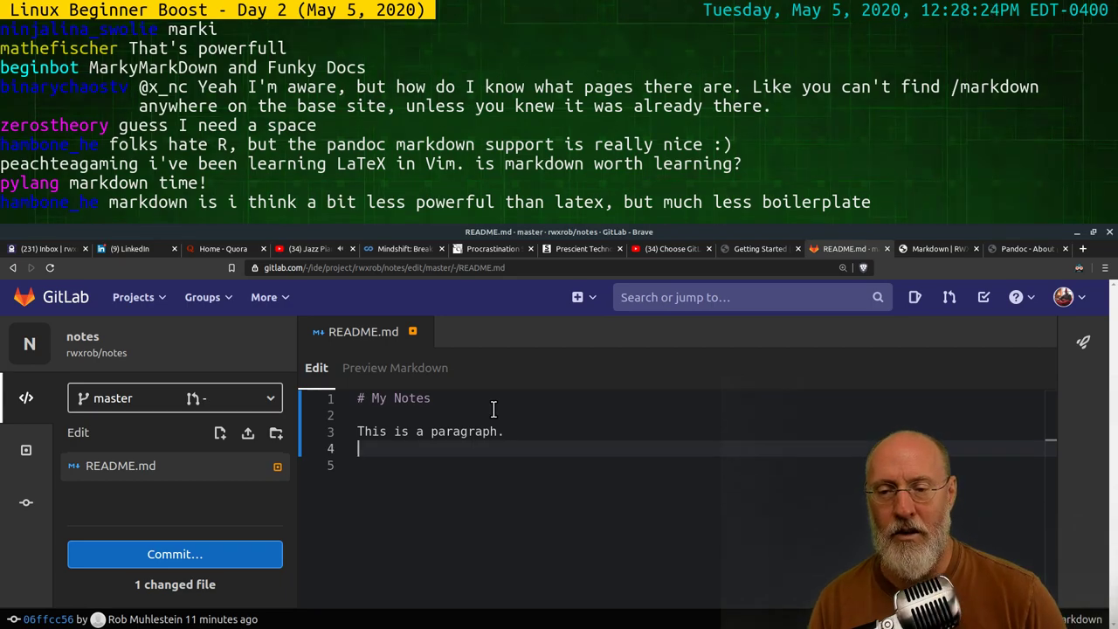
{"action": "type", "text": "adsfjkasdfasdf"}
{"action": "key", "text": "Return"}
{"action": "type", "text": "asdfasdf"}
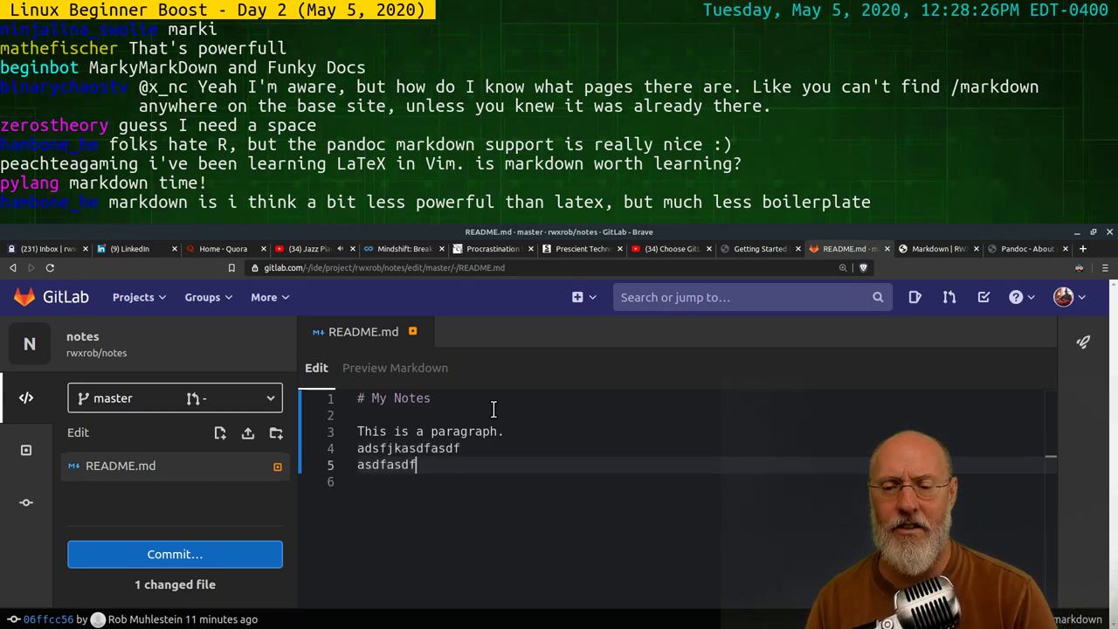
{"action": "key", "text": "Return"}
{"action": "key", "text": "Return"}
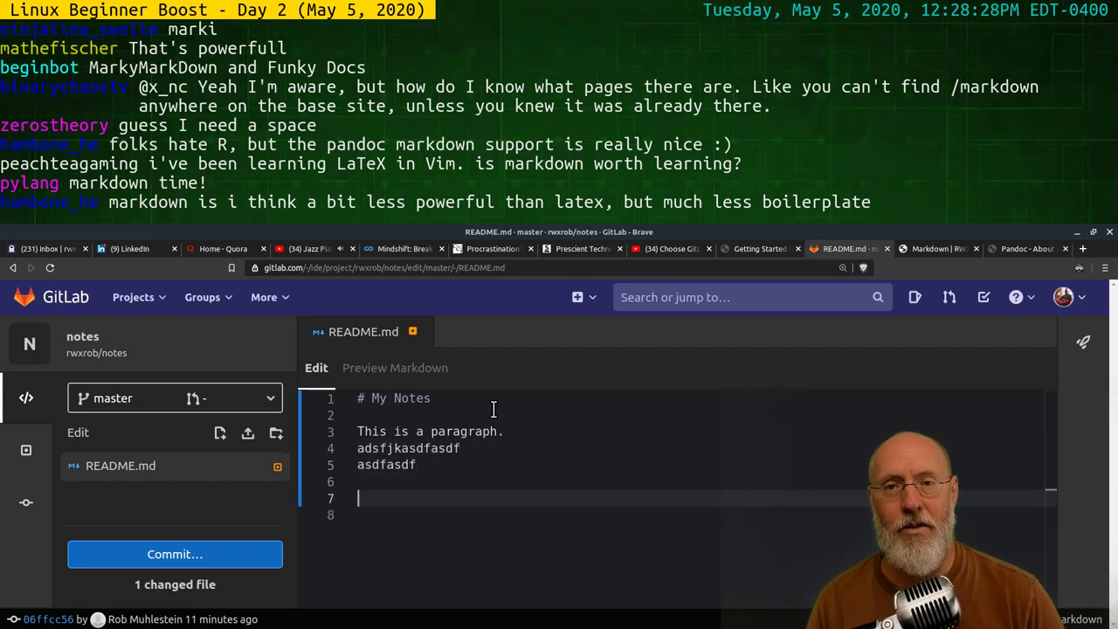
{"action": "key", "text": "Up"}
{"action": "key", "text": "Up"}
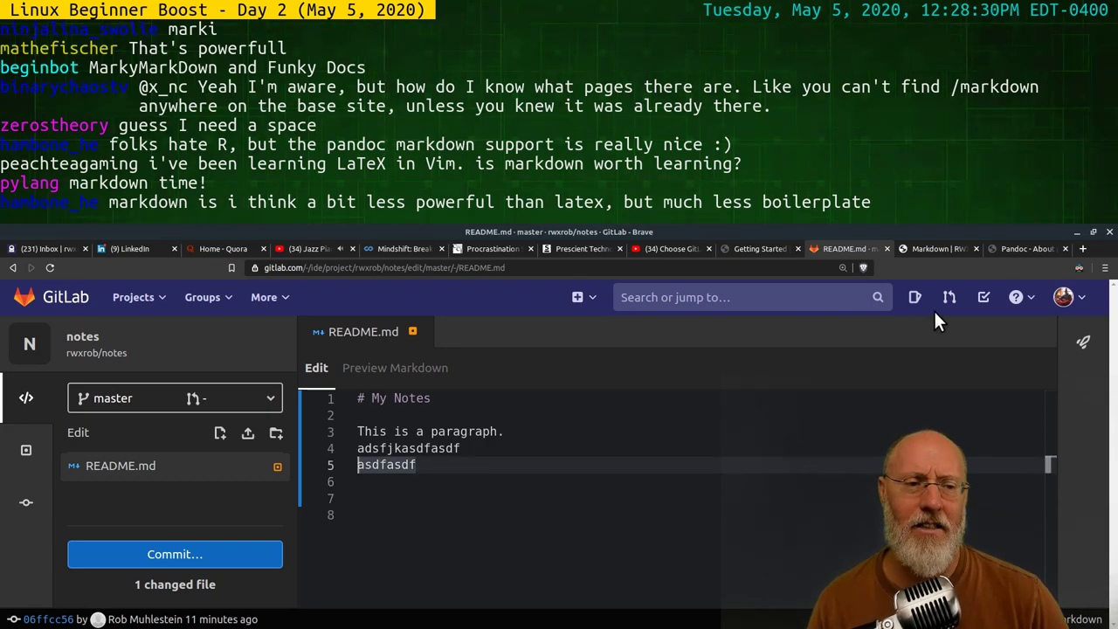
{"action": "left_click", "coordinate": [928, 249]}
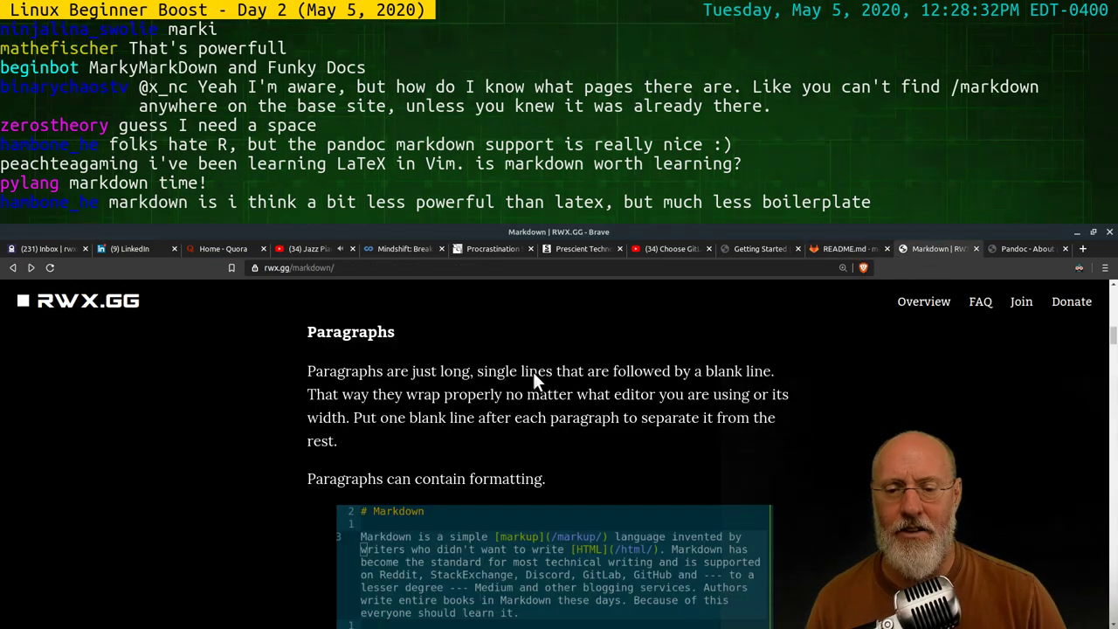
Scroll the rwx.gg page through the good and bad line-wrapping examples
{"action": "scroll", "coordinate": [551, 505], "scroll_direction": "down", "scroll_amount": 1}
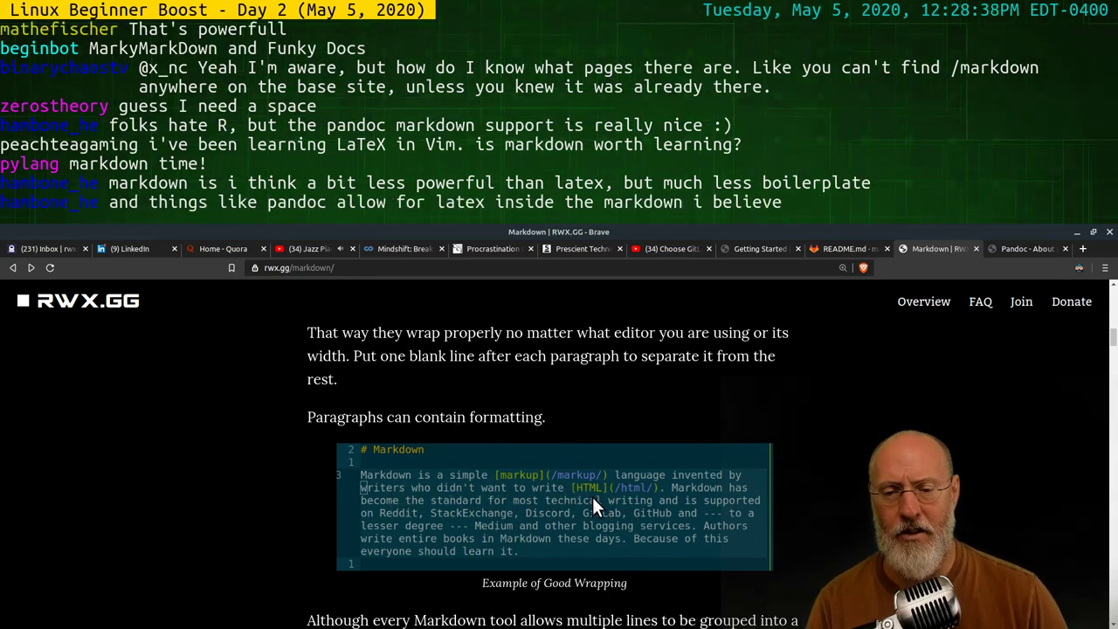
{"action": "scroll", "coordinate": [594, 496], "scroll_direction": "down", "scroll_amount": 1}
{"action": "scroll", "coordinate": [604, 512], "scroll_direction": "down", "scroll_amount": 5}
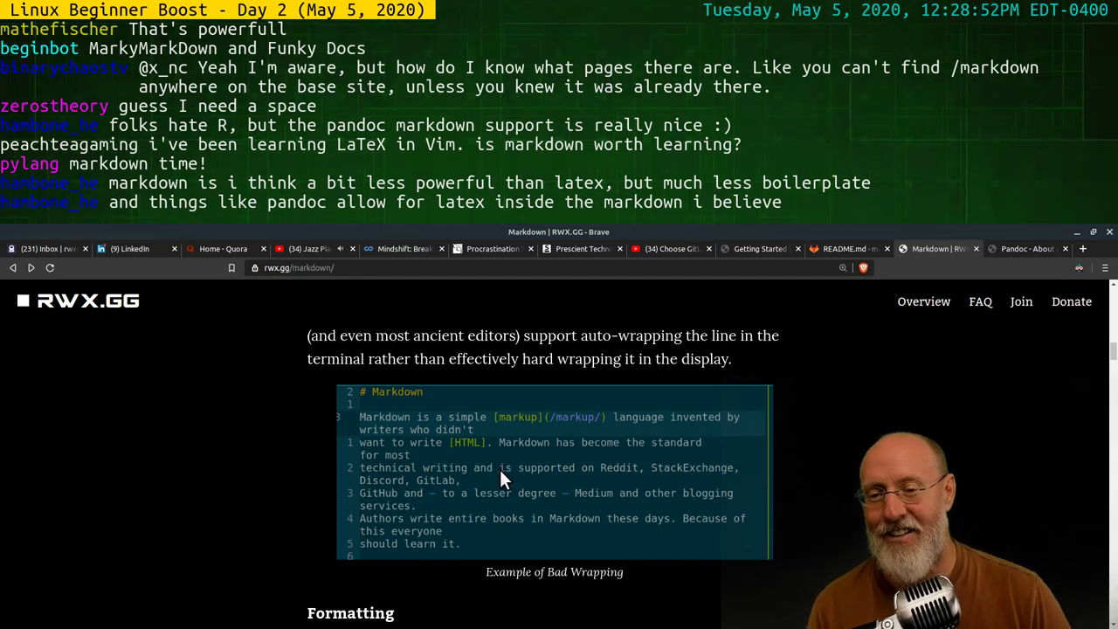
{"action": "scroll", "coordinate": [500, 469], "scroll_direction": "up", "scroll_amount": 1}
Delete the two test lines from README.md in the GitLab editor
{"action": "left_click", "coordinate": [834, 249]}
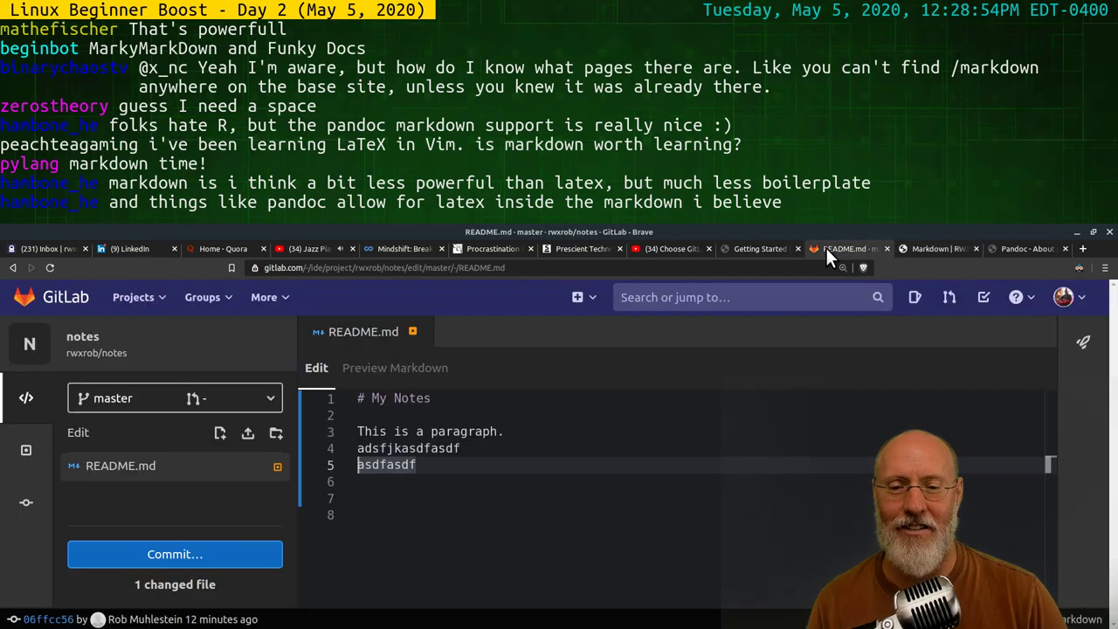
{"action": "left_click_drag", "start_coordinate": [322, 465], "coordinate": [317, 456]}
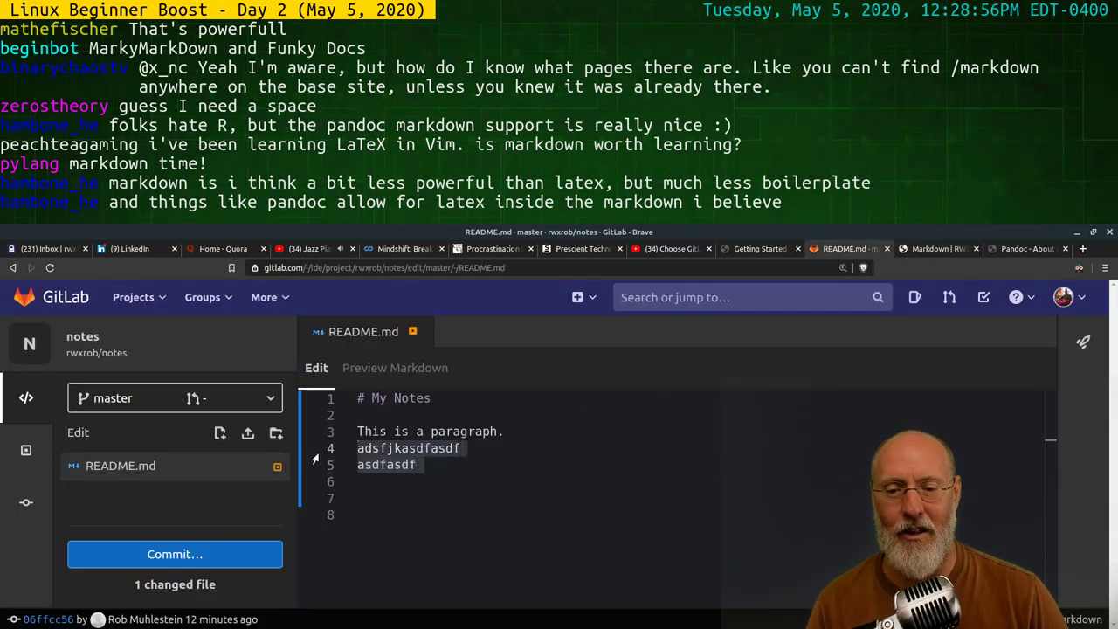
{"action": "key", "text": "BackSpace"}
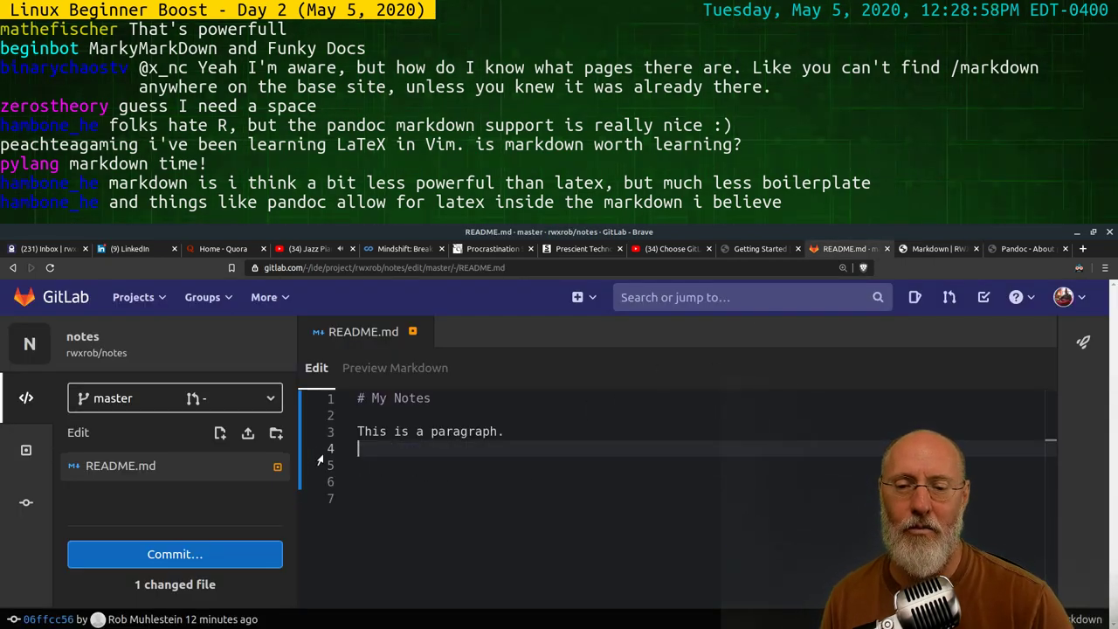
Add 'Here is another paragraph.' after a blank line and preview the rendering
{"action": "key", "text": "Left"}
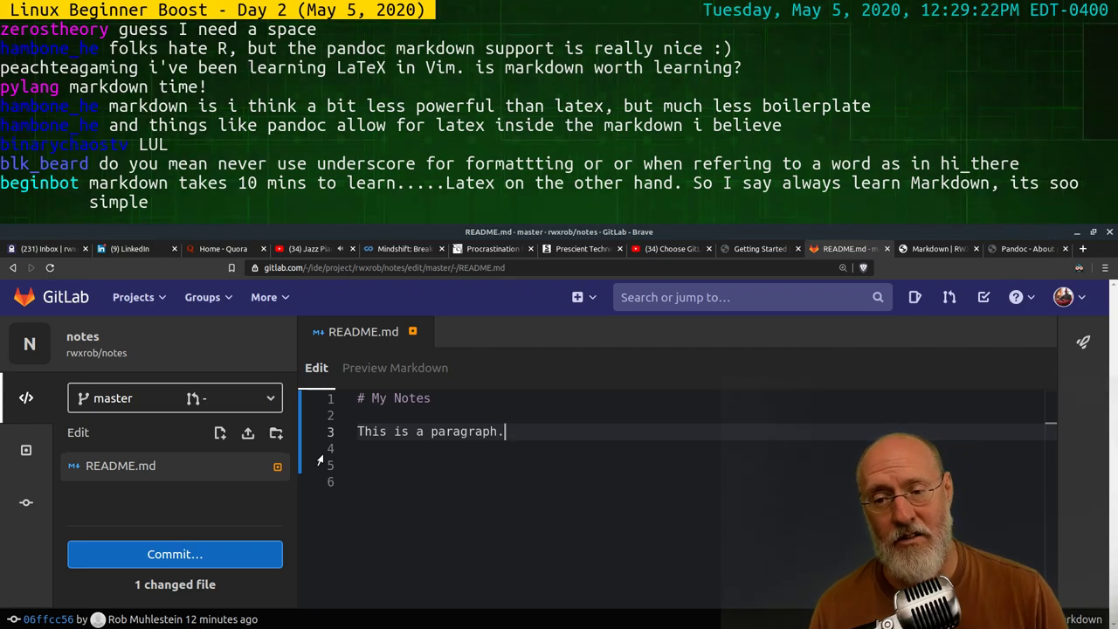
{"action": "key", "text": "Return"}
{"action": "key", "text": "Return"}
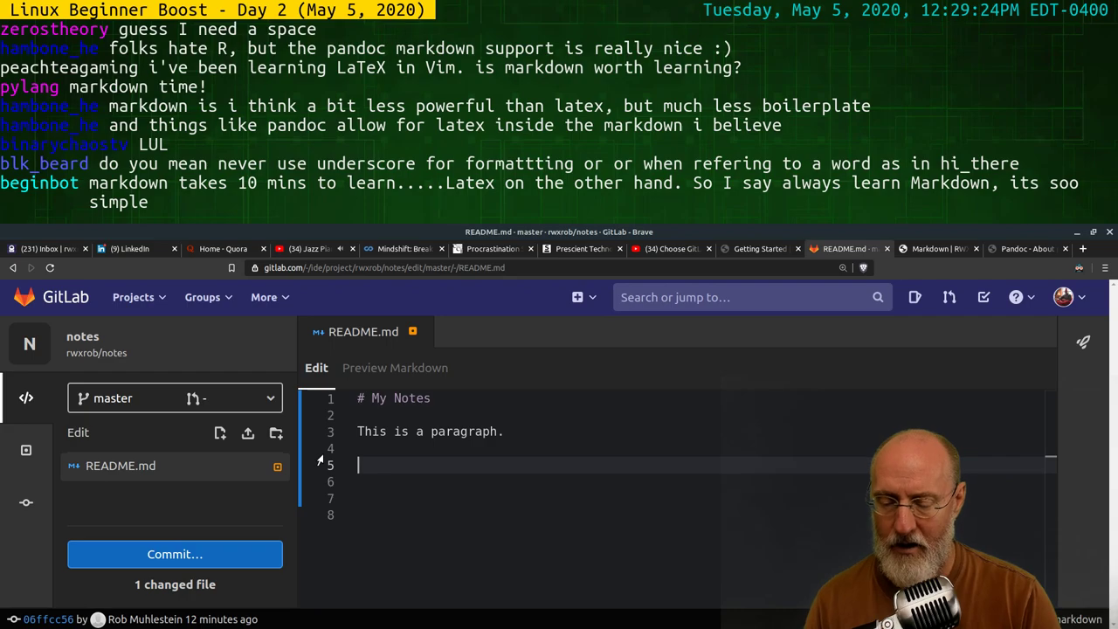
{"action": "type", "text": "here"}
{"action": "key", "text": "BackSpace"}
{"action": "key", "text": "BackSpace"}
{"action": "key", "text": "BackSpace"}
{"action": "key", "text": "BackSpace"}
{"action": "type", "text": "Here"}
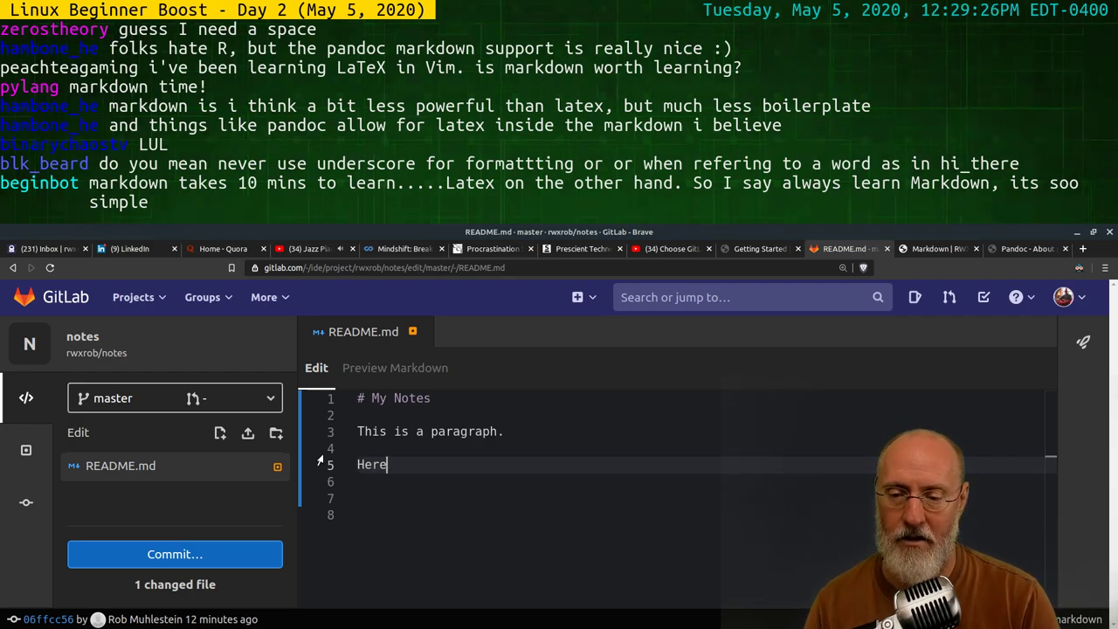
{"action": "type", "text": " is another paragraph."}
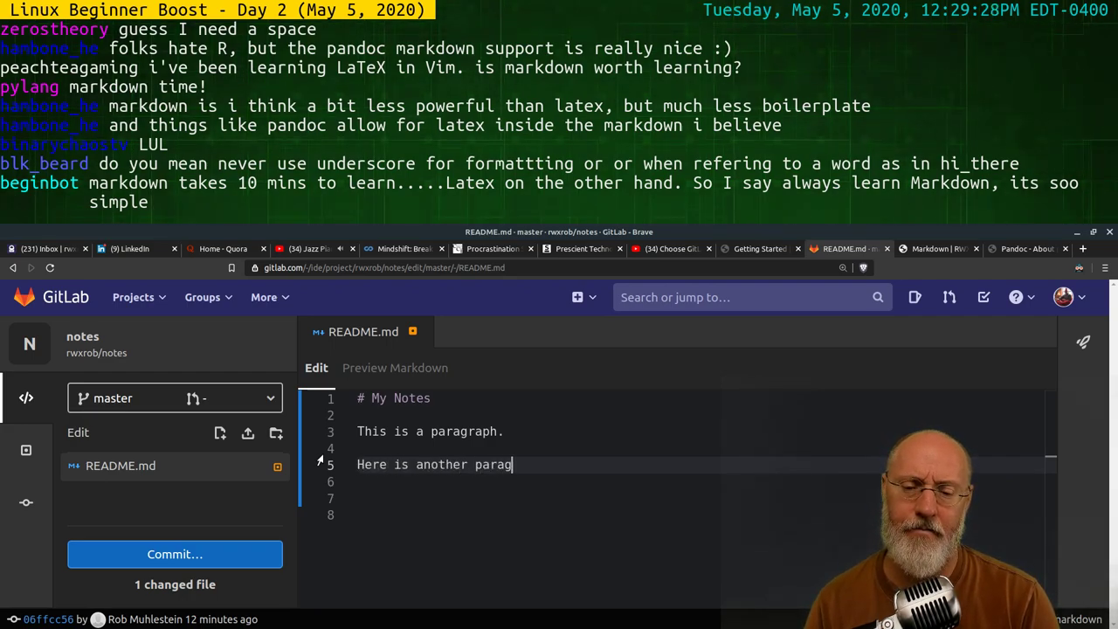
{"action": "key", "text": "Return"}
{"action": "key", "text": "Return"}
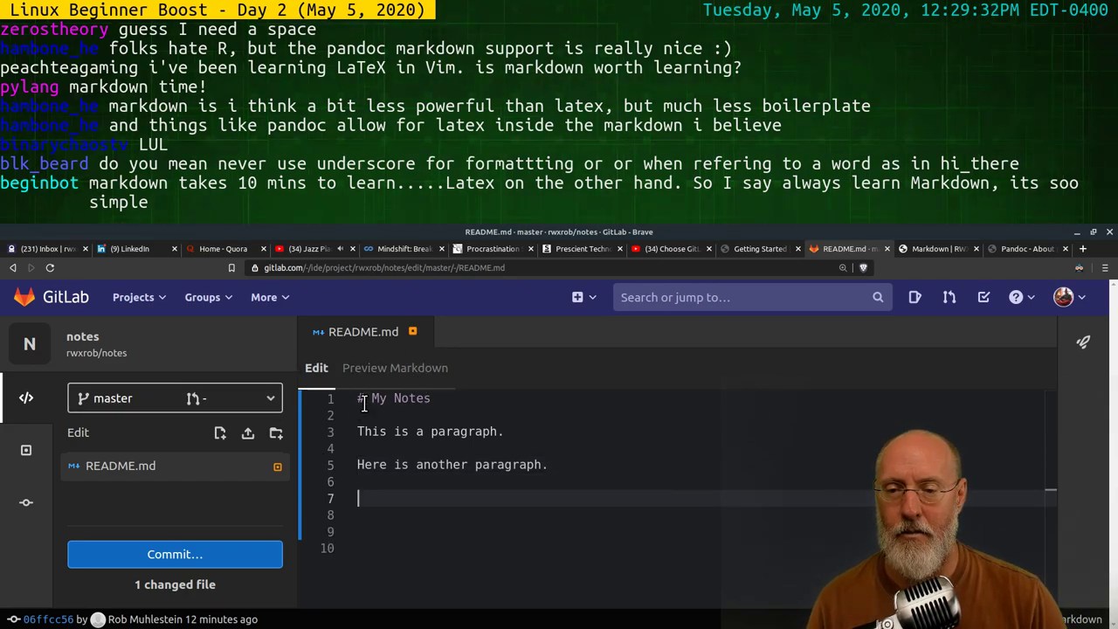
{"action": "left_click", "coordinate": [411, 367]}
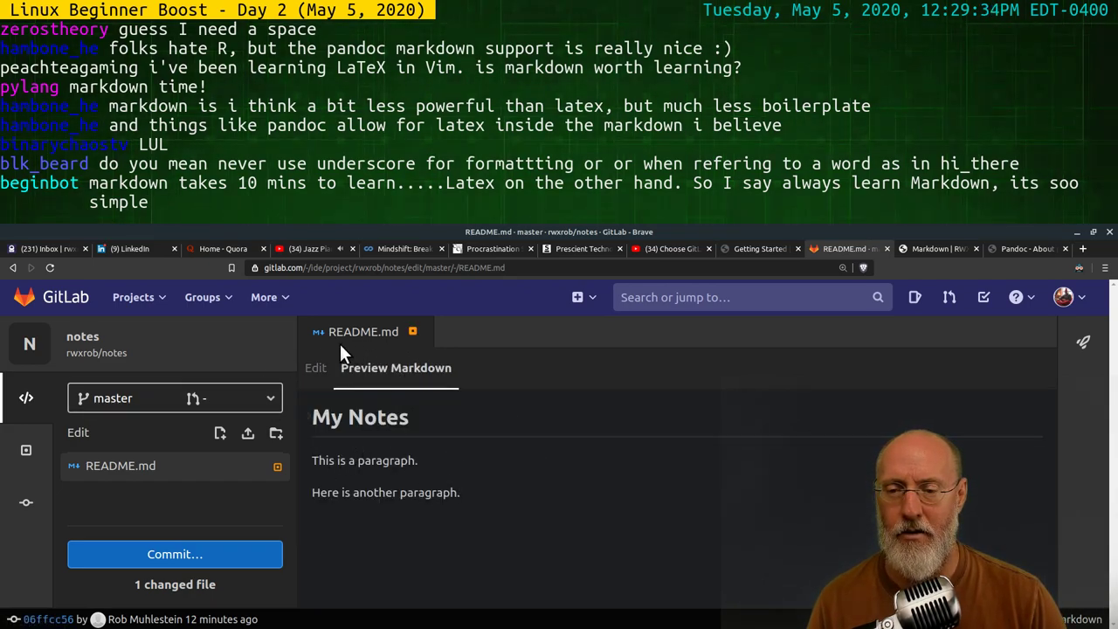
{"action": "left_click", "coordinate": [313, 368]}
Preview an unseparated test line 'adasdasdf' under the first paragraph, then delete it
{"action": "left_click", "coordinate": [527, 432]}
{"action": "key", "text": "Return"}
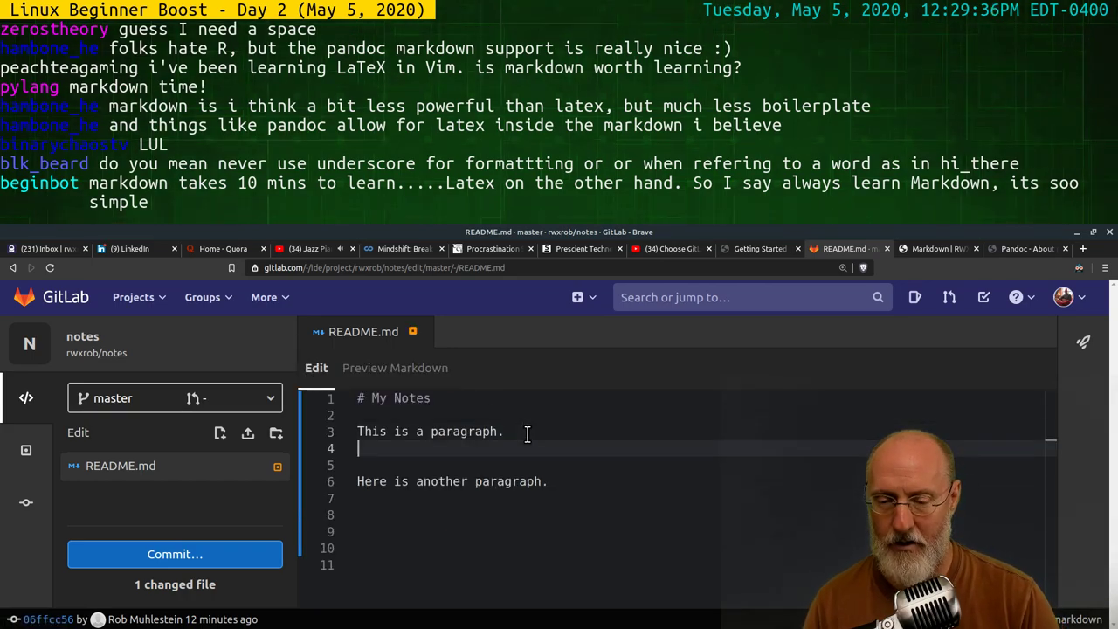
{"action": "type", "text": "adasdasdf"}
{"action": "left_click", "coordinate": [387, 368]}
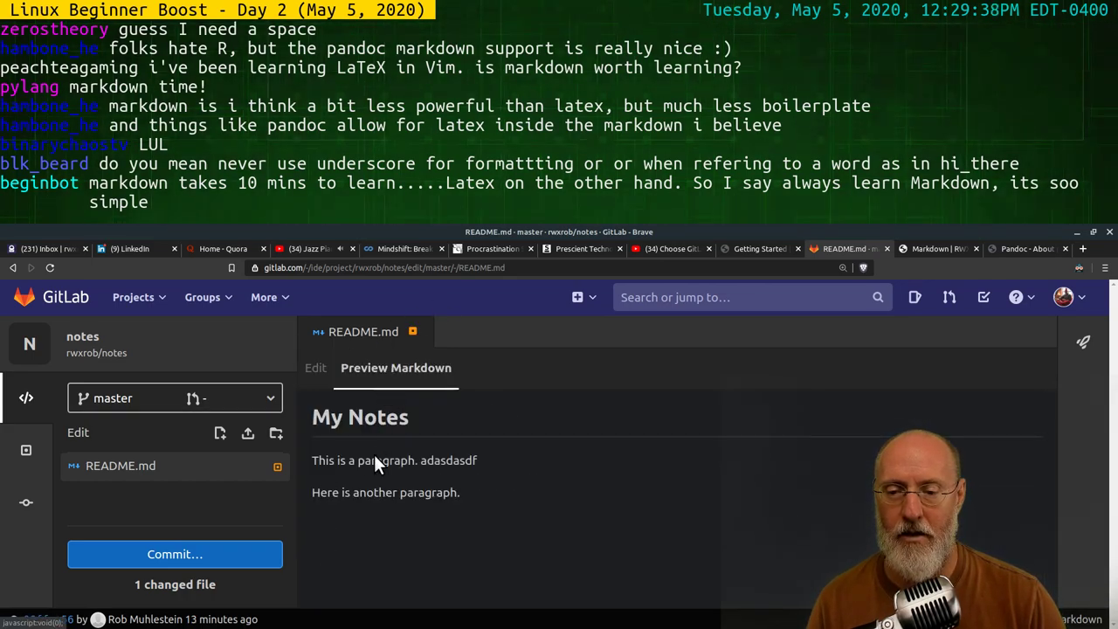
{"action": "left_click", "coordinate": [314, 368]}
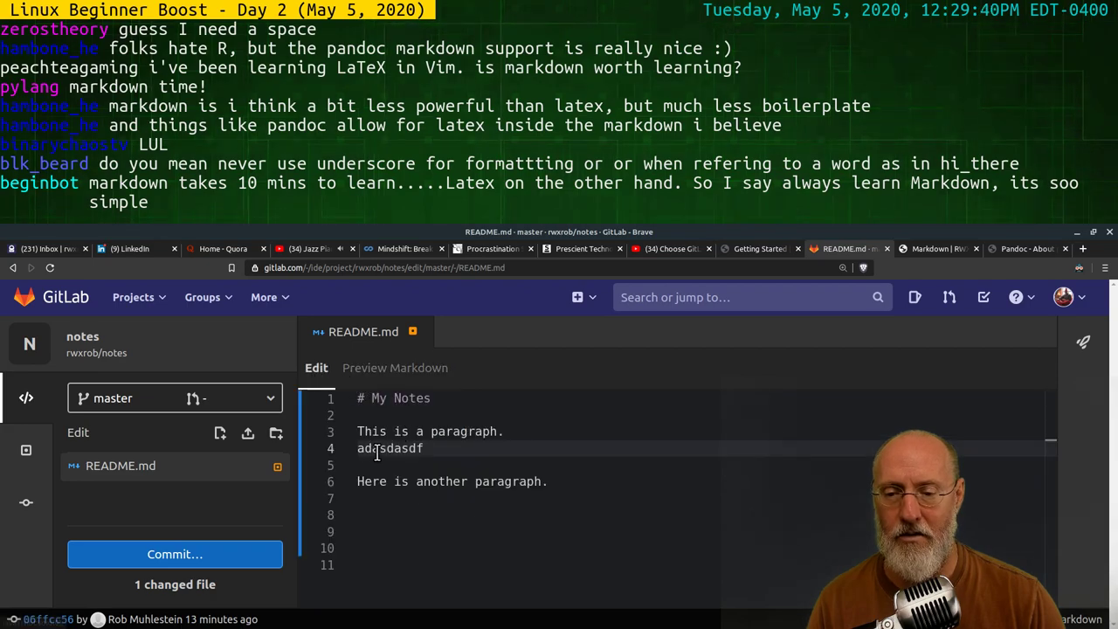
{"action": "left_click_drag", "start_coordinate": [425, 448], "coordinate": [307, 451]}
{"action": "key", "text": "BackSpace"}
{"action": "key", "text": "BackSpace"}
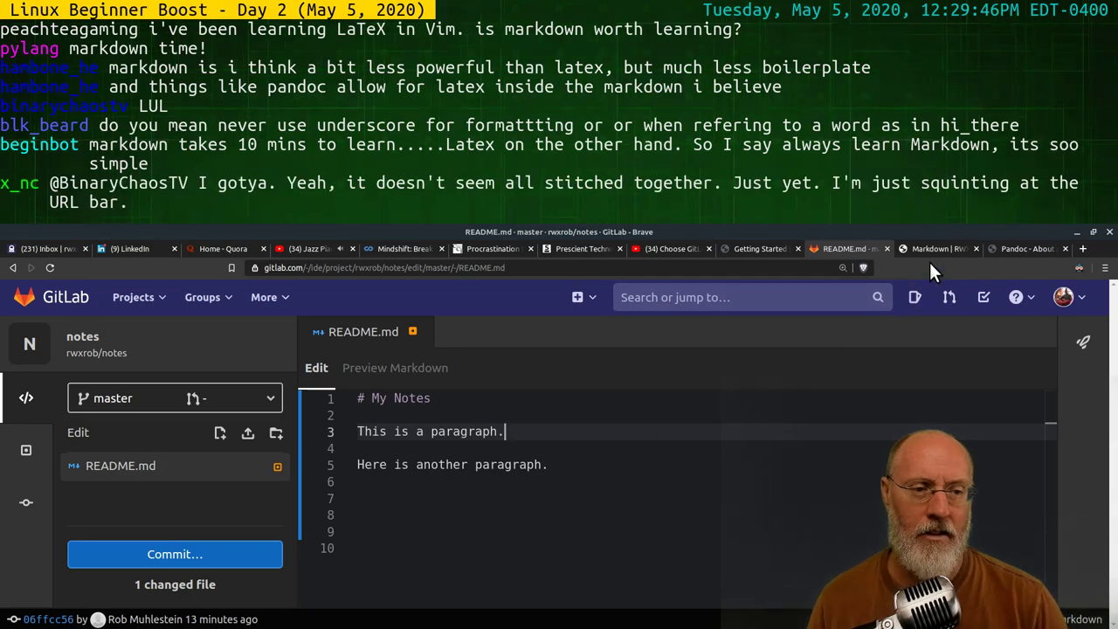
Return to the rwx.gg Markdown tab and scroll through the formatting examples
{"action": "left_click", "coordinate": [928, 249]}
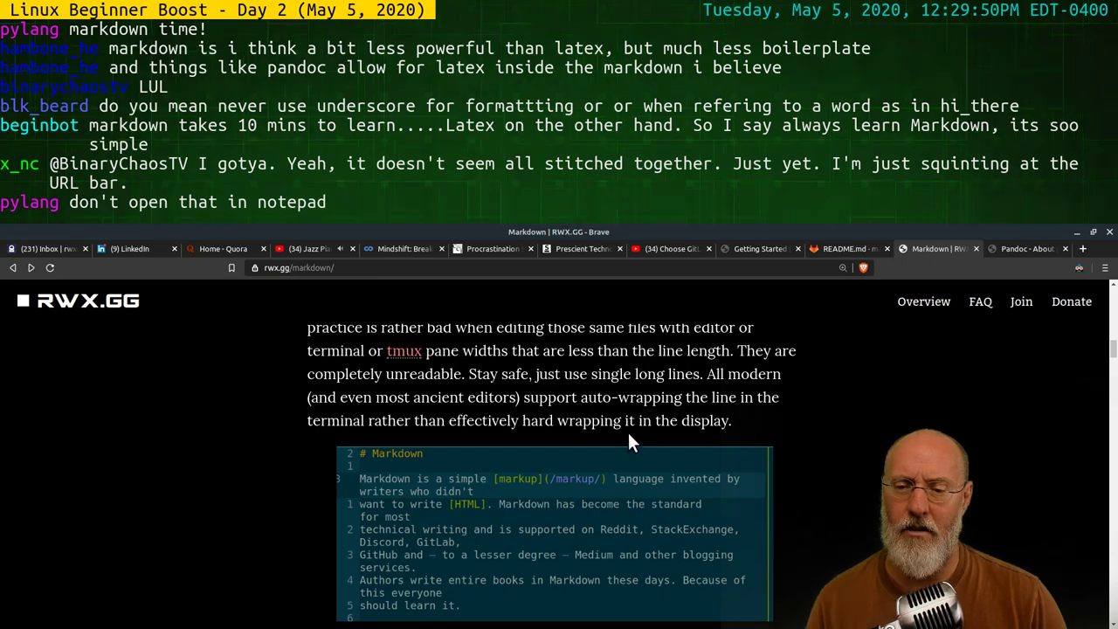
{"action": "scroll", "coordinate": [761, 393], "scroll_direction": "down", "scroll_amount": 2}
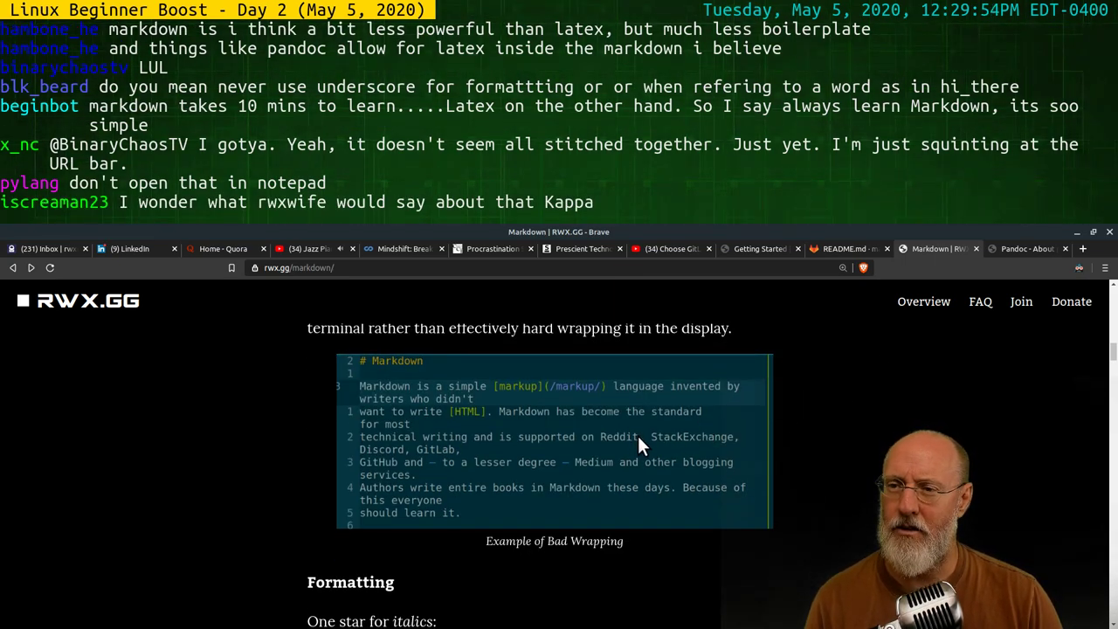
{"action": "scroll", "coordinate": [640, 439], "scroll_direction": "down", "scroll_amount": 2}
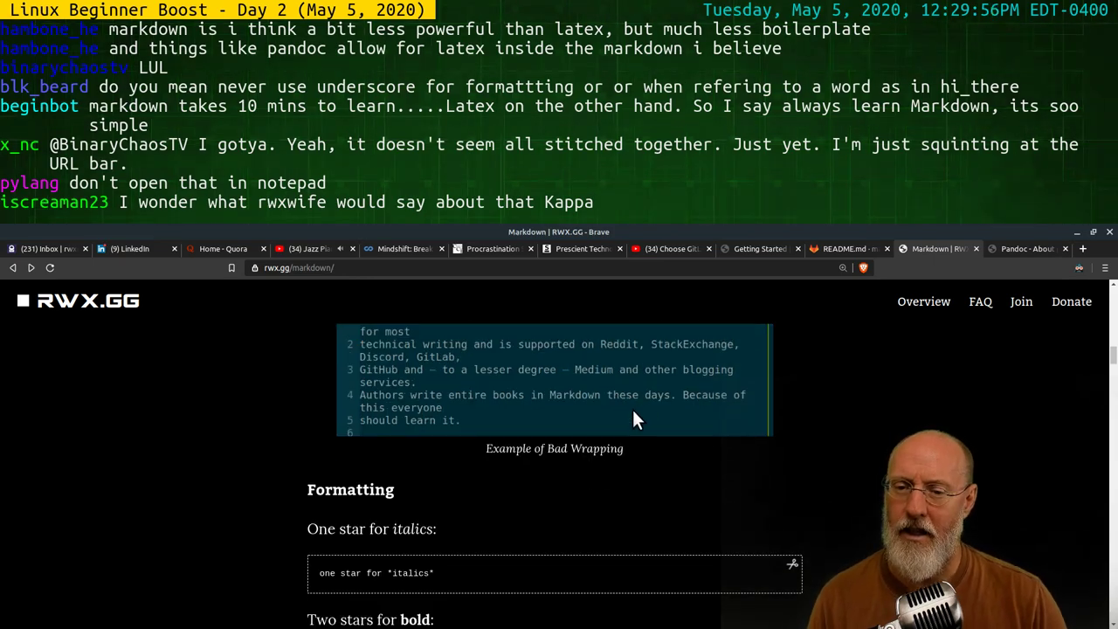
{"action": "scroll", "coordinate": [685, 430], "scroll_direction": "down", "scroll_amount": 1}
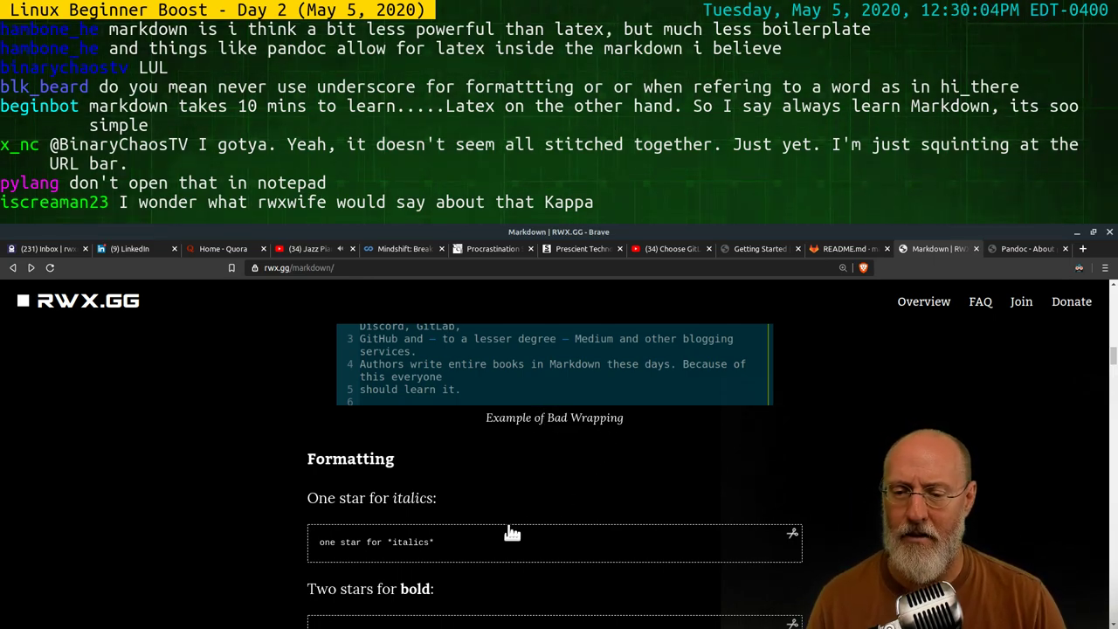
{"action": "scroll", "coordinate": [533, 461], "scroll_direction": "down", "scroll_amount": 3}
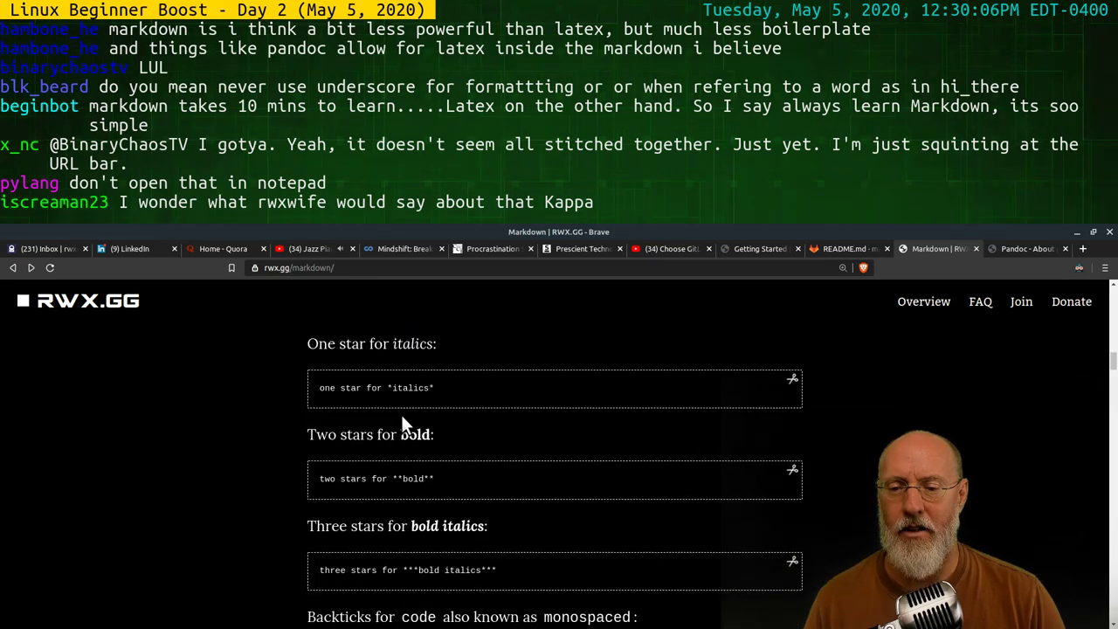
{"action": "scroll", "coordinate": [400, 412], "scroll_direction": "up", "scroll_amount": 1}
{"action": "scroll", "coordinate": [437, 446], "scroll_direction": "up", "scroll_amount": 2}
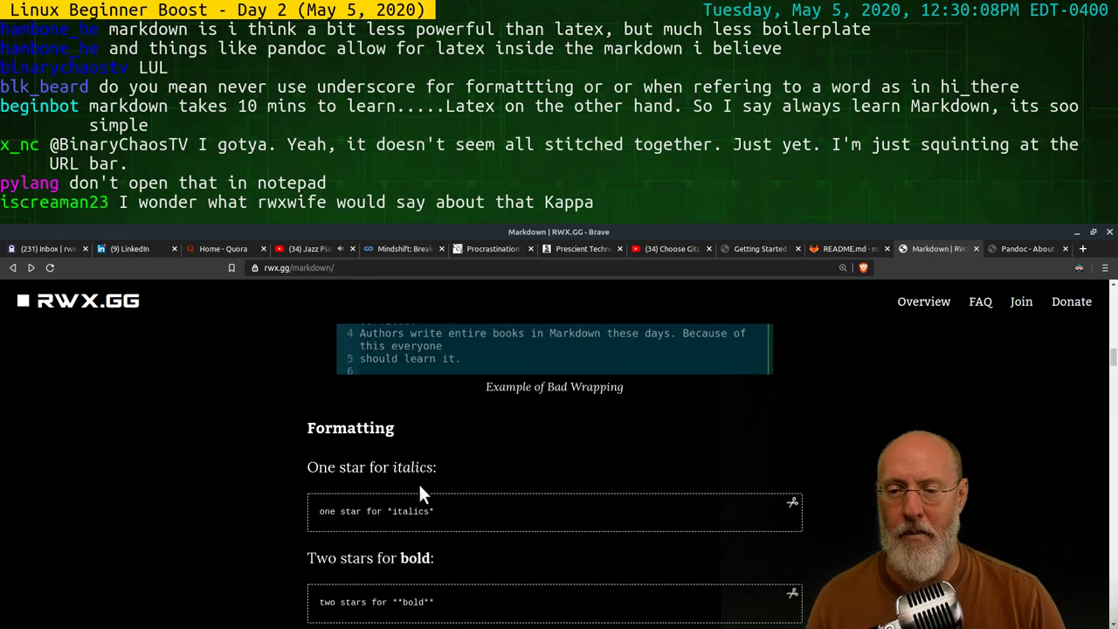
{"action": "scroll", "coordinate": [489, 417], "scroll_direction": "down", "scroll_amount": 3}
{"action": "scroll", "coordinate": [535, 410], "scroll_direction": "up", "scroll_amount": 5}
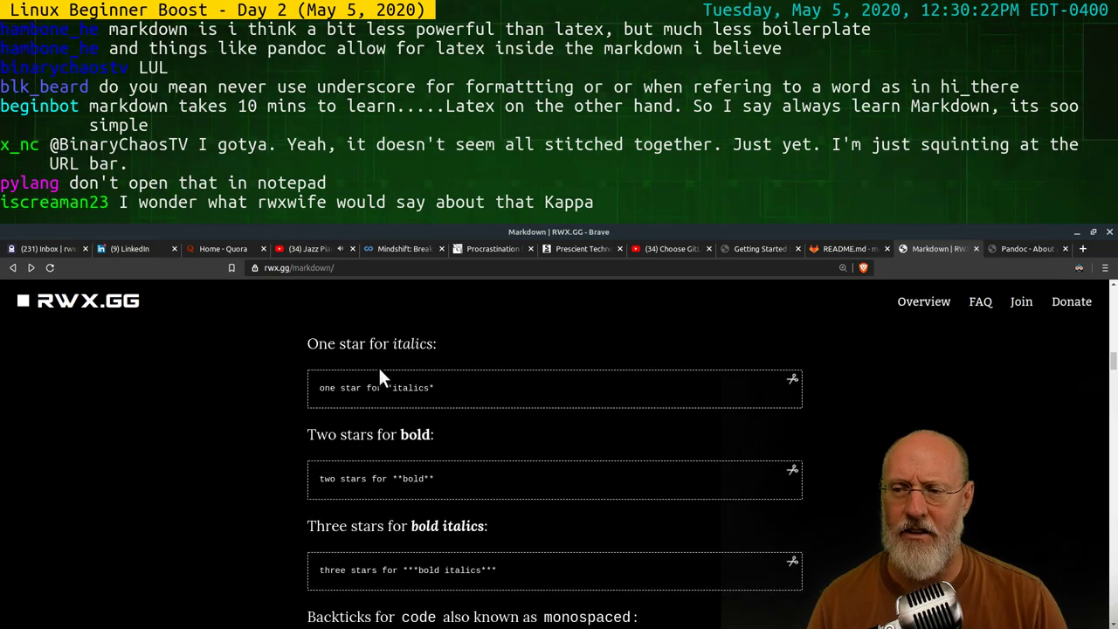
Zoom in on the bold italics example, then reset the page zoom
{"action": "key", "text": "ctrl+0"}
{"action": "scroll", "coordinate": [444, 496], "scroll_direction": "up", "scroll_amount": 6}
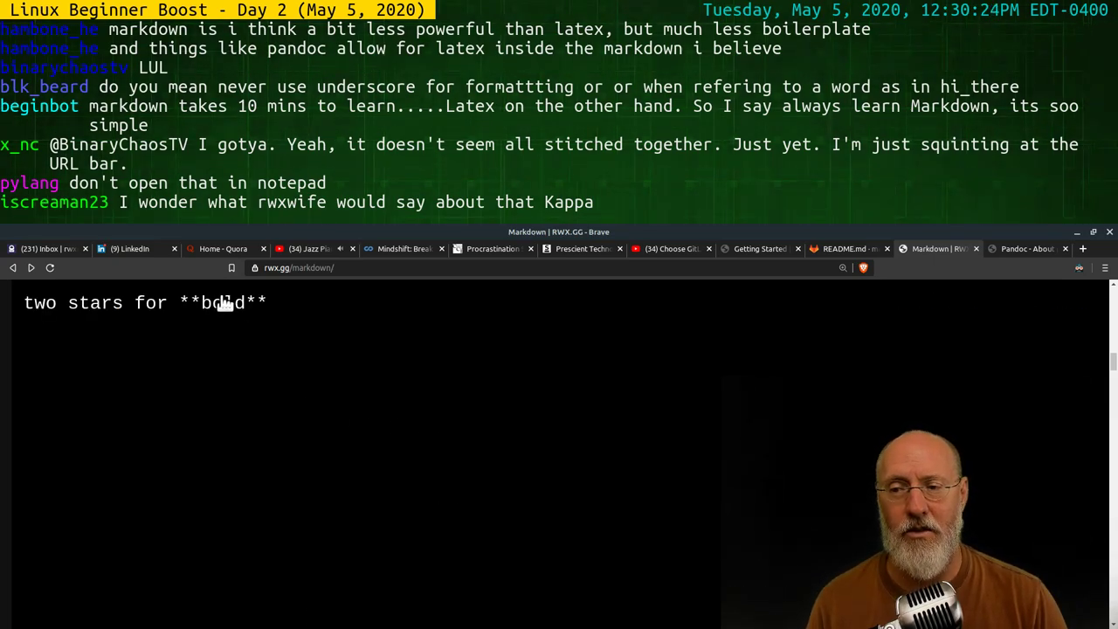
{"action": "key", "text": "ctrl+0"}
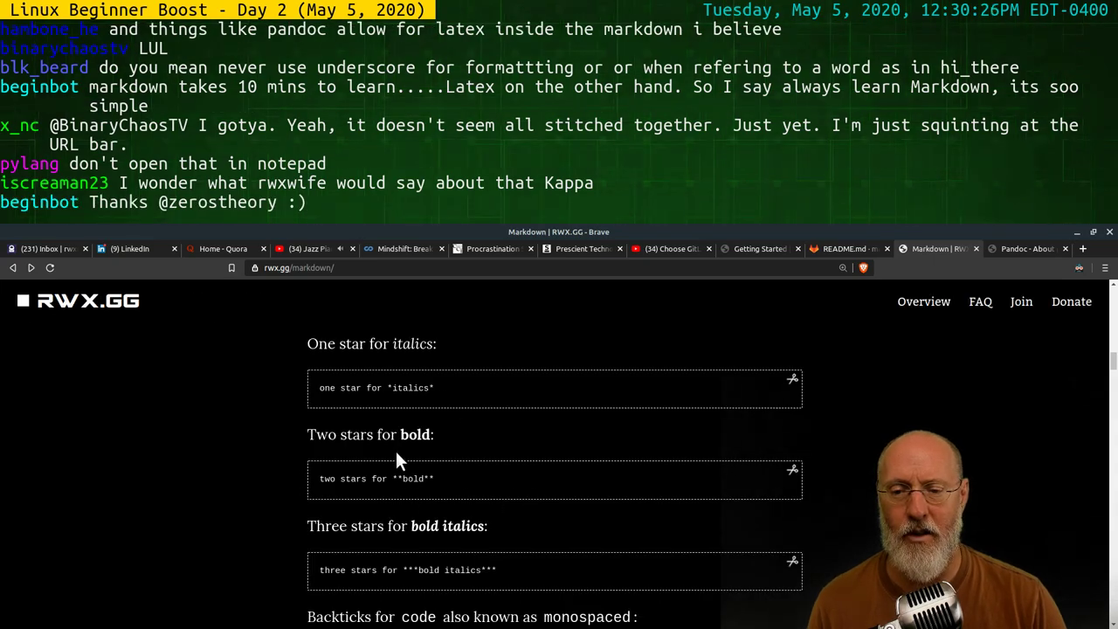
{"action": "scroll", "coordinate": [454, 472], "scroll_direction": "down", "scroll_amount": 3}
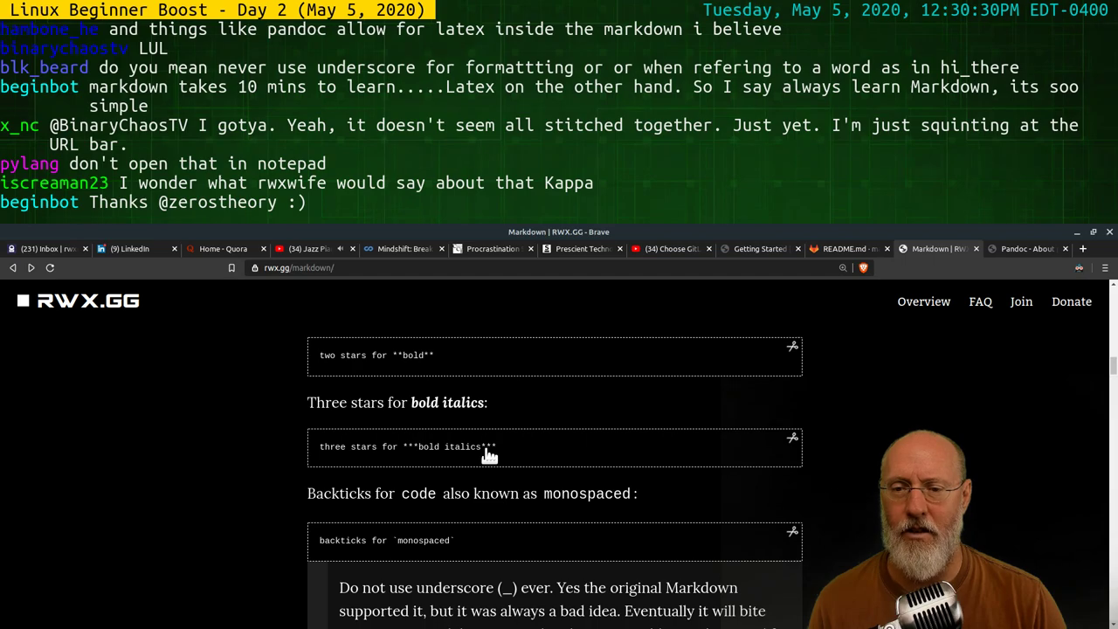
{"action": "key", "text": "ctrl+plus"}
{"action": "key", "text": "ctrl+plus"}
{"action": "key", "text": "ctrl+plus"}
{"action": "key", "text": "ctrl+plus"}
{"action": "key", "text": "ctrl+plus"}
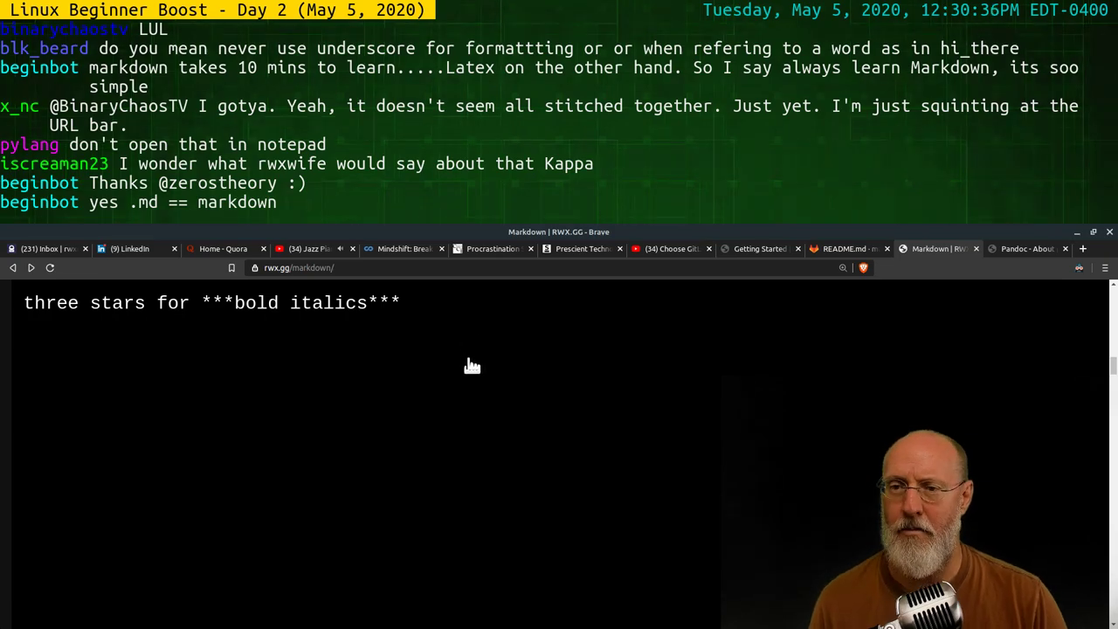
{"action": "key", "text": "ctrl+0"}
{"action": "scroll", "coordinate": [476, 358], "scroll_direction": "down", "scroll_amount": 3}
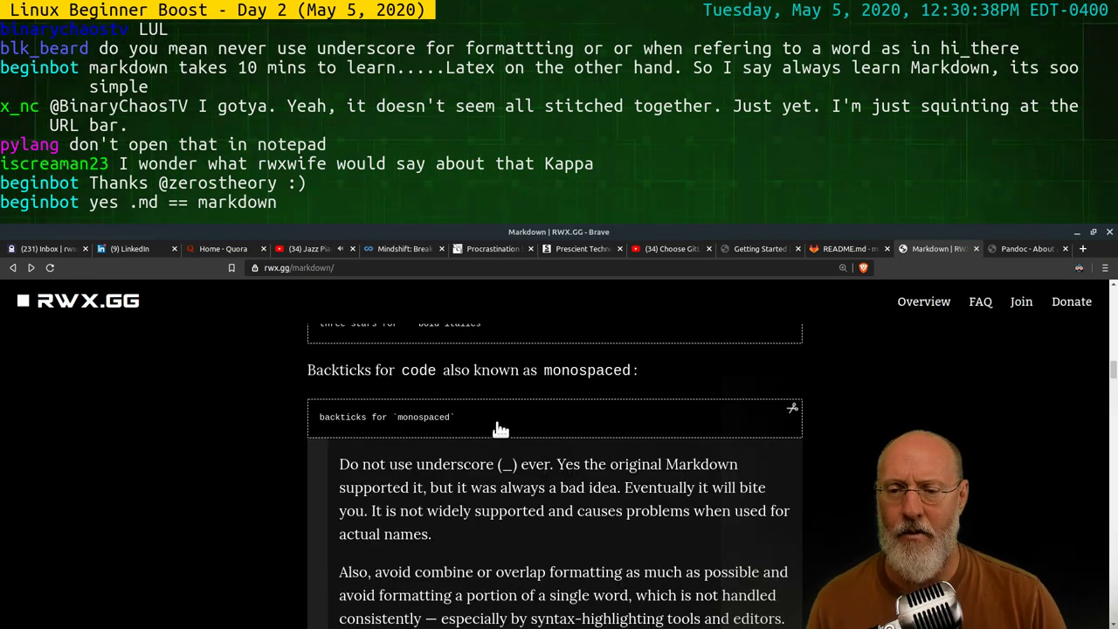
Enlarge and close the backticks monospaced example, then scroll to Headings
{"action": "left_click", "coordinate": [548, 417]}
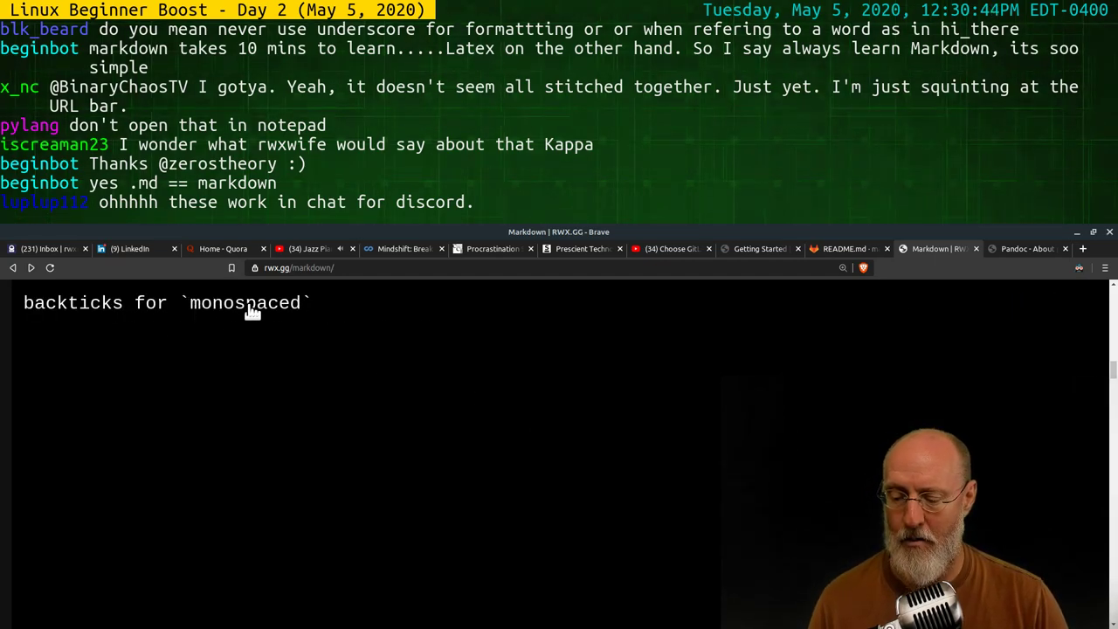
{"action": "left_click", "coordinate": [515, 413]}
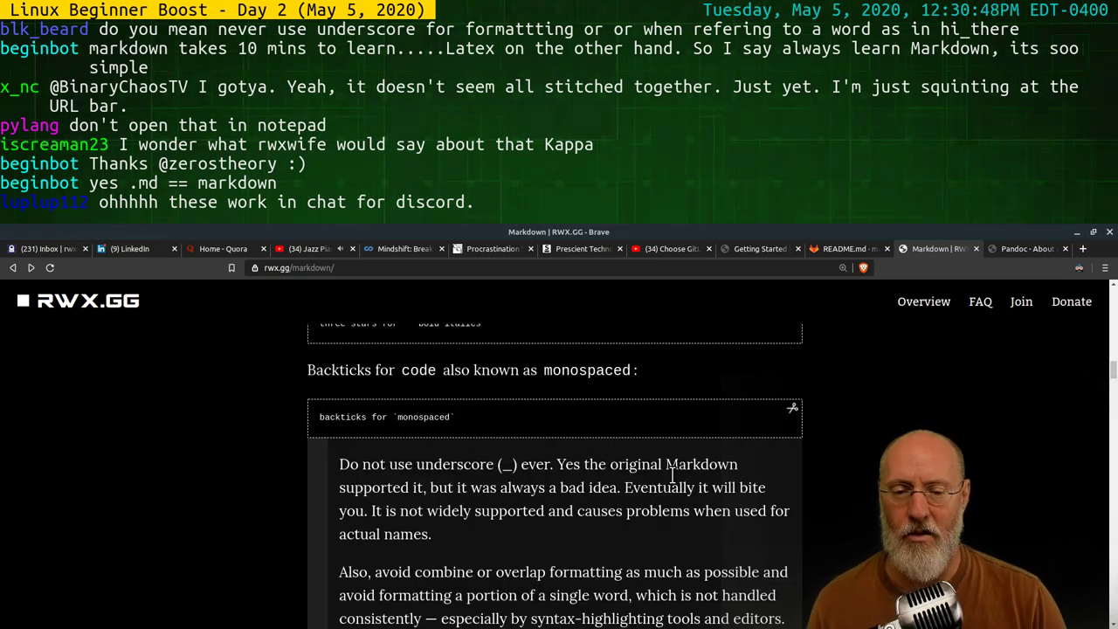
{"action": "scroll", "coordinate": [554, 485], "scroll_direction": "down", "scroll_amount": 3}
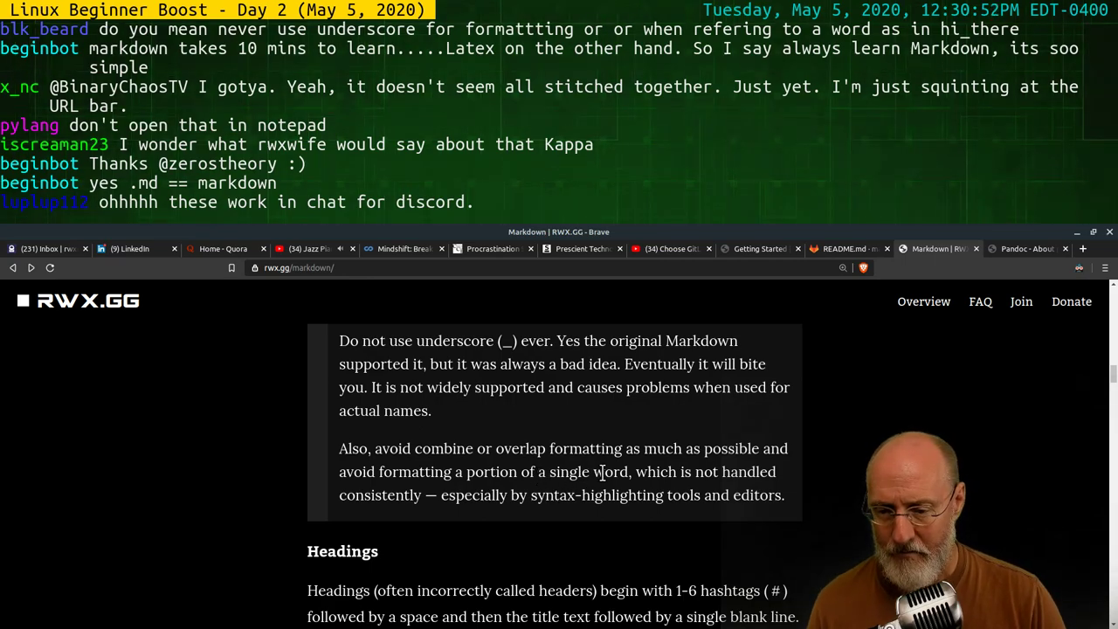
{"action": "scroll", "coordinate": [521, 463], "scroll_direction": "up", "scroll_amount": 1}
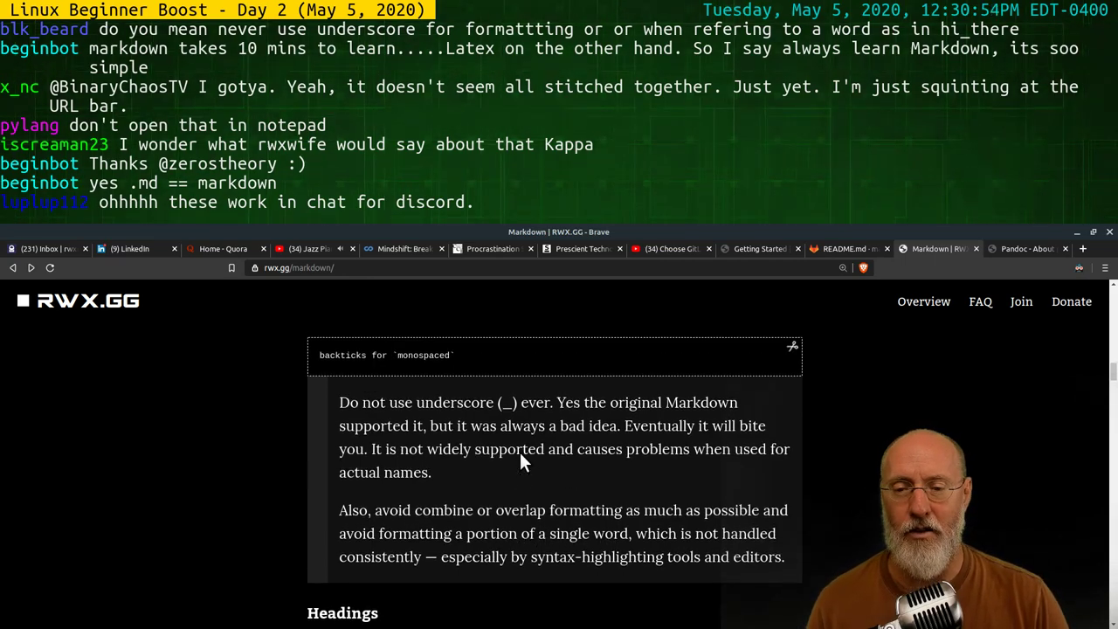
{"action": "scroll", "coordinate": [518, 466], "scroll_direction": "up", "scroll_amount": 2}
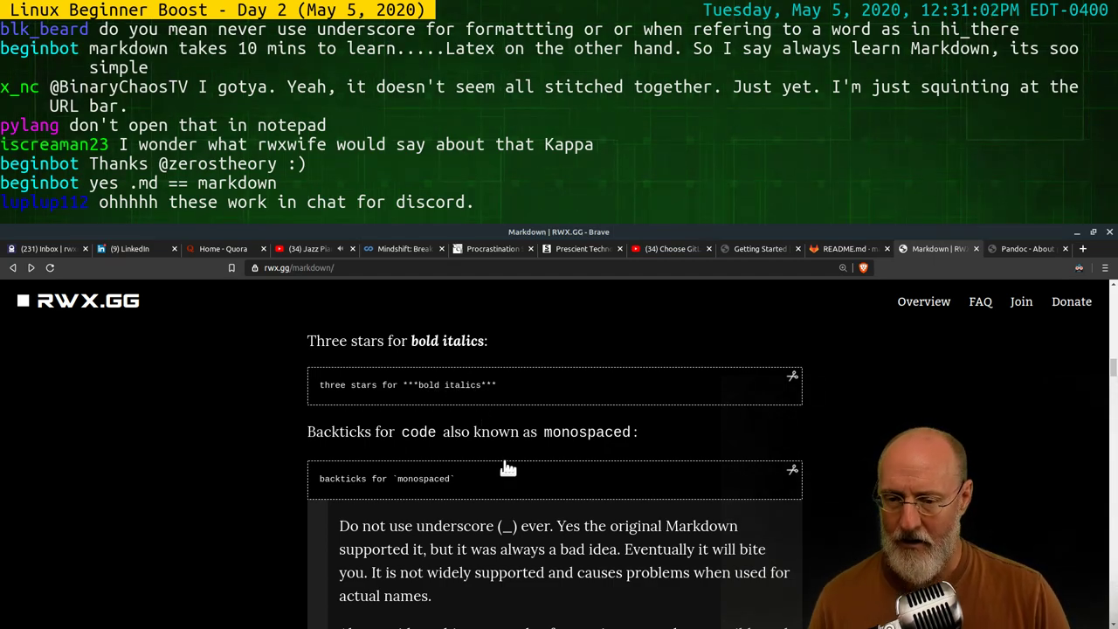
{"action": "scroll", "coordinate": [528, 463], "scroll_direction": "down", "scroll_amount": 3}
{"action": "scroll", "coordinate": [531, 469], "scroll_direction": "down", "scroll_amount": 6}
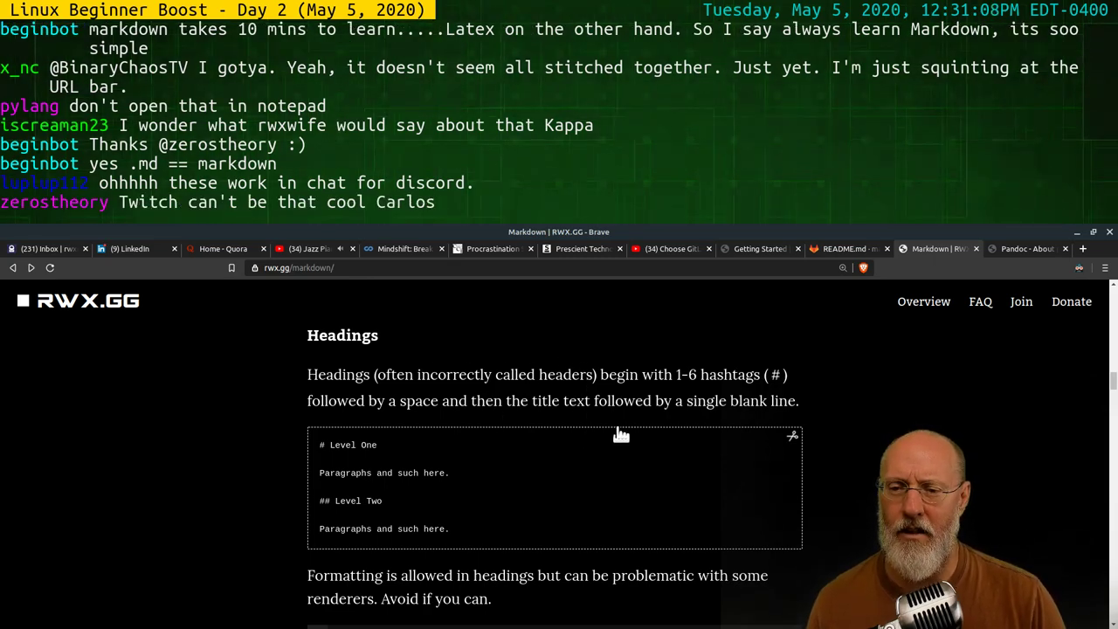
Enlarge and close the Level One / Level Two headings example, then scroll to Links / Hyperlinks
{"action": "left_click", "coordinate": [498, 472]}
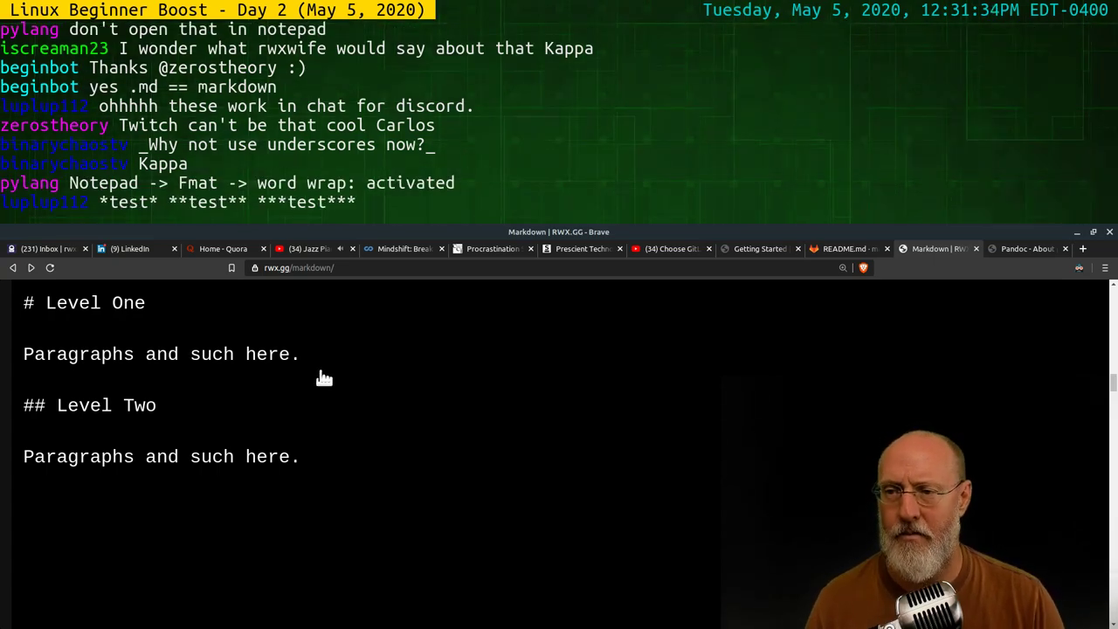
{"action": "left_click", "coordinate": [326, 375]}
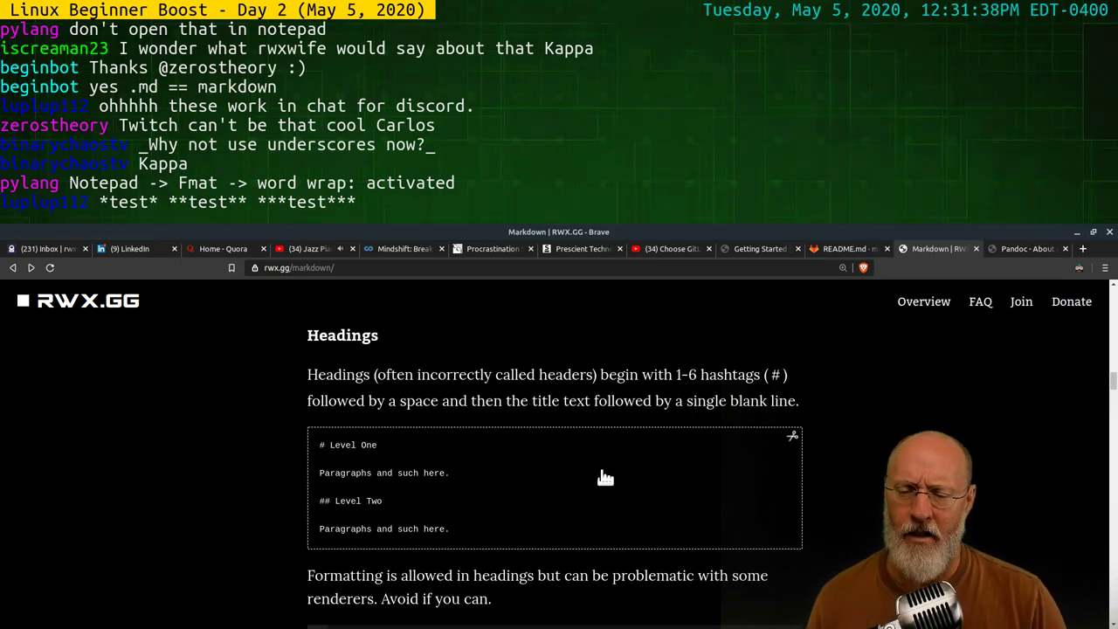
{"action": "scroll", "coordinate": [612, 485], "scroll_direction": "down", "scroll_amount": 3}
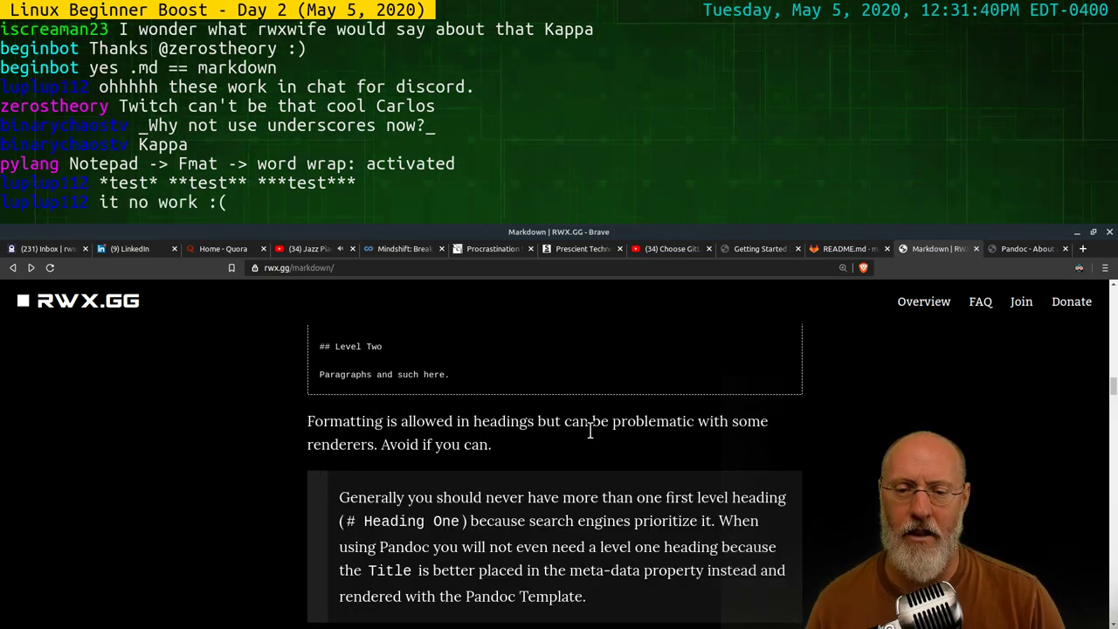
{"action": "scroll", "coordinate": [539, 446], "scroll_direction": "down", "scroll_amount": 2}
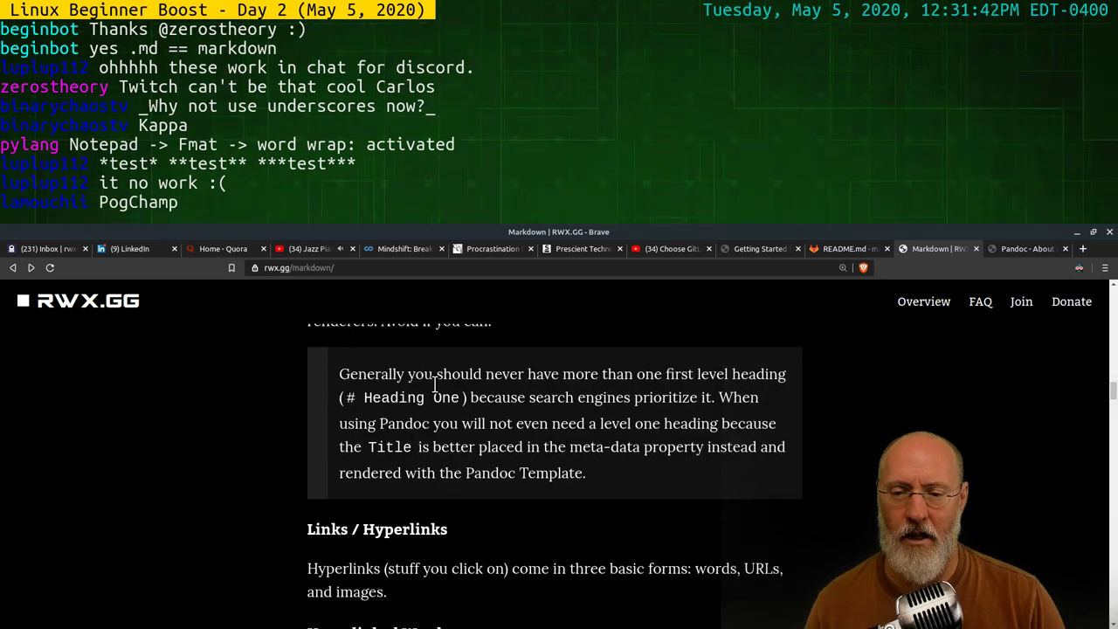
{"action": "scroll", "coordinate": [459, 393], "scroll_direction": "up", "scroll_amount": 2}
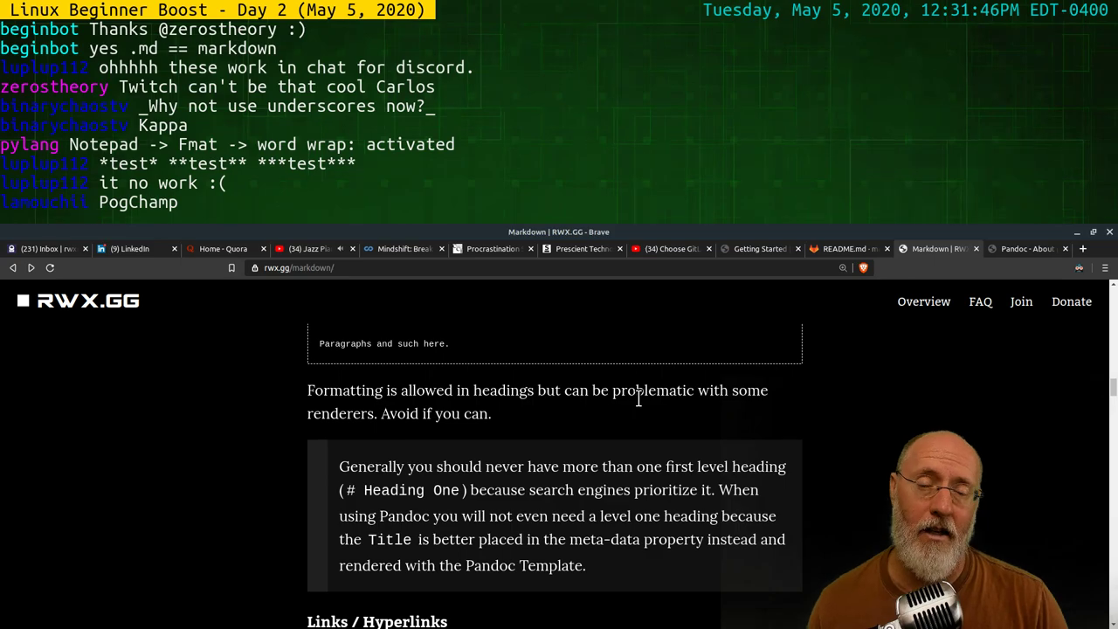
{"action": "scroll", "coordinate": [561, 418], "scroll_direction": "up", "scroll_amount": 1}
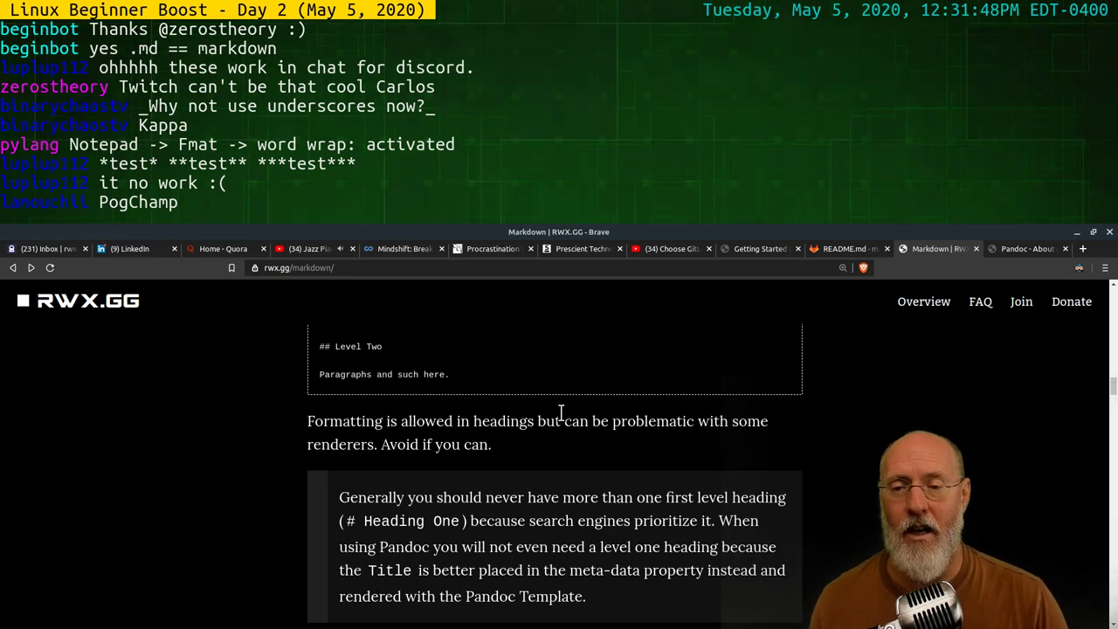
{"action": "scroll", "coordinate": [550, 426], "scroll_direction": "up", "scroll_amount": 3}
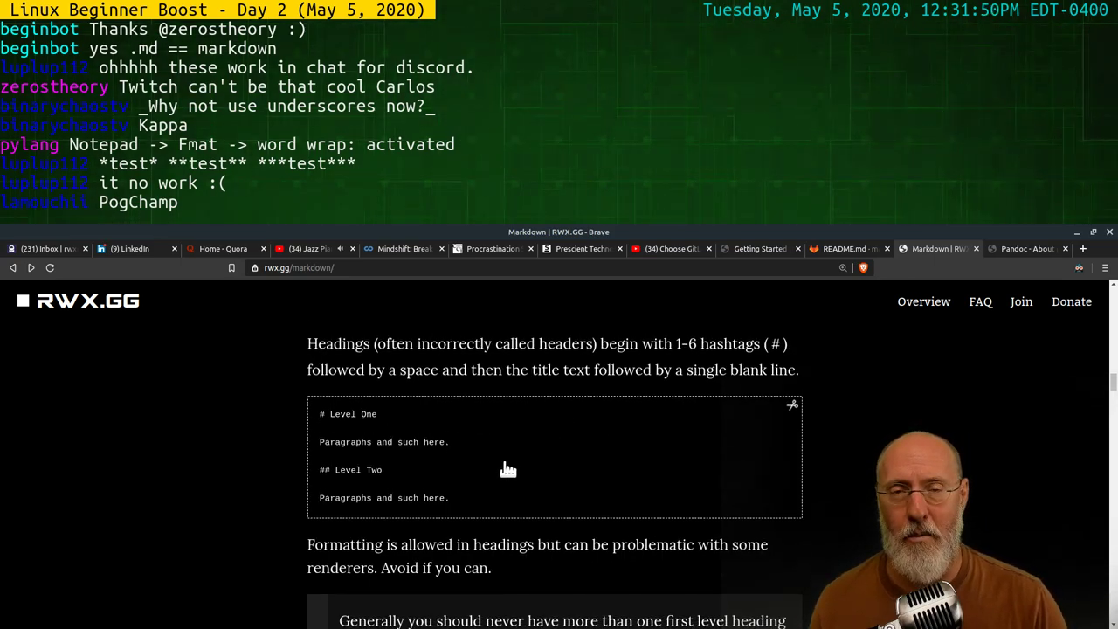
{"action": "scroll", "coordinate": [644, 469], "scroll_direction": "down", "scroll_amount": 2}
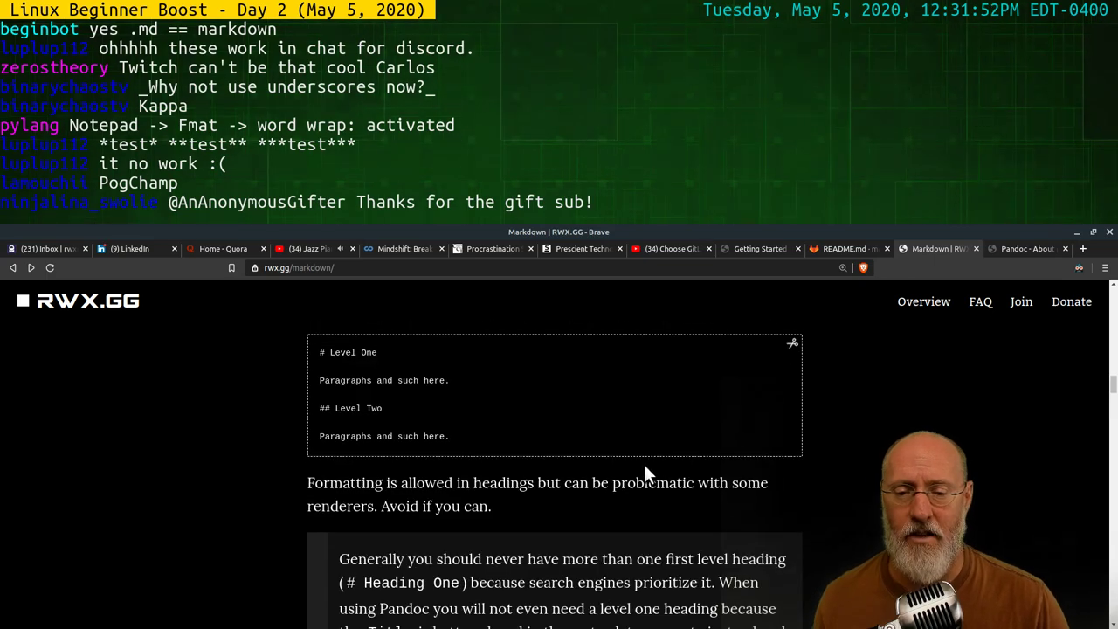
{"action": "scroll", "coordinate": [649, 460], "scroll_direction": "down", "scroll_amount": 4}
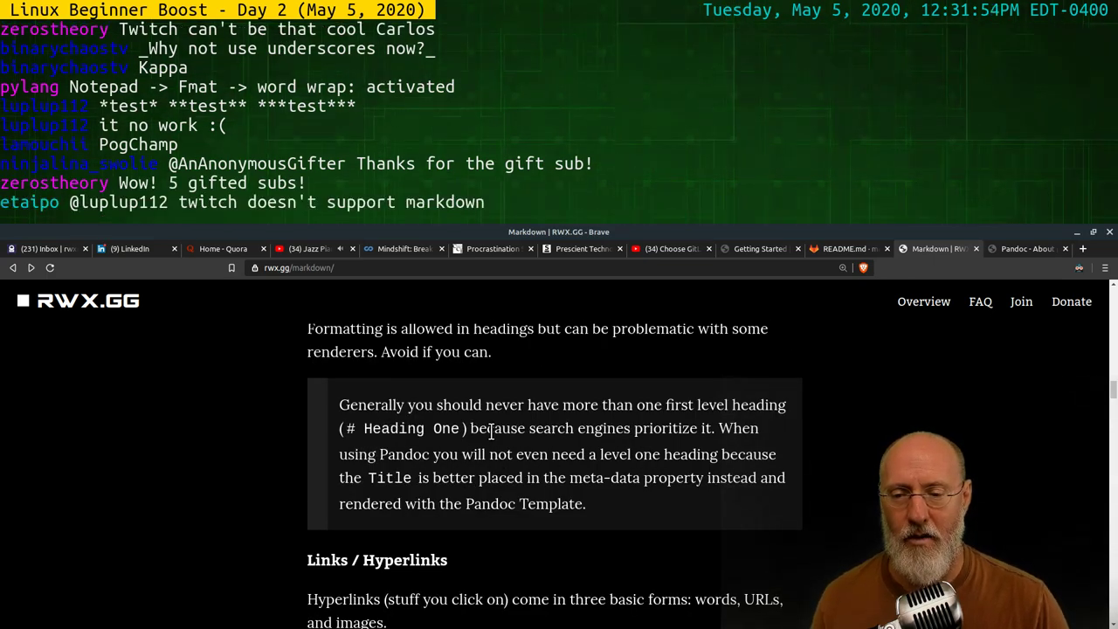
{"action": "scroll", "coordinate": [594, 454], "scroll_direction": "down", "scroll_amount": 2}
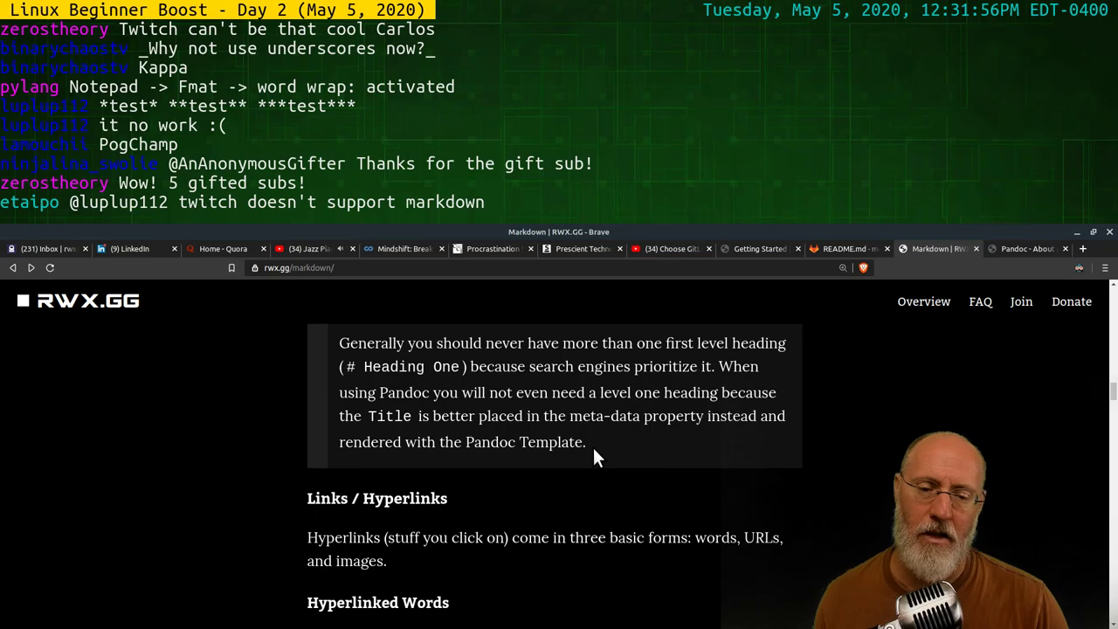
{"action": "scroll", "coordinate": [611, 436], "scroll_direction": "down", "scroll_amount": 3}
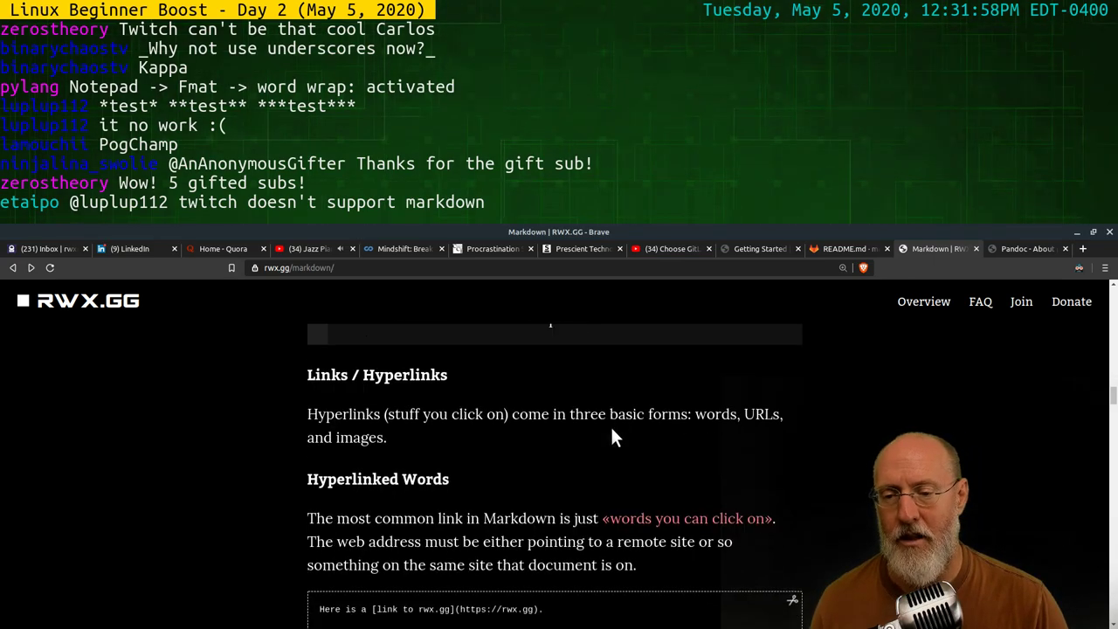
{"action": "scroll", "coordinate": [489, 418], "scroll_direction": "up", "scroll_amount": 9}
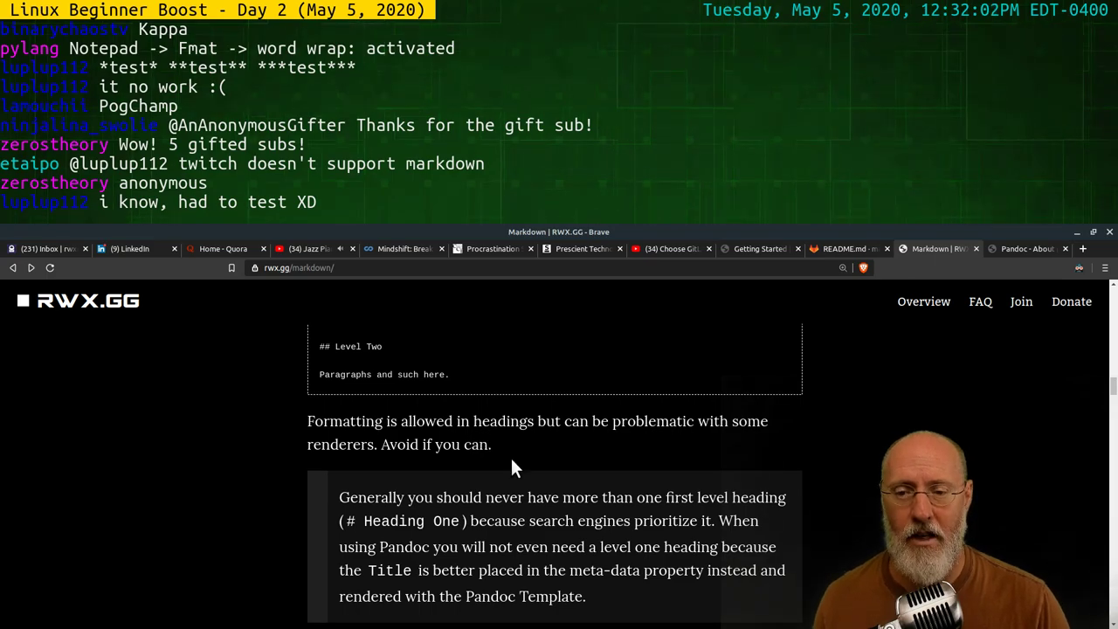
{"action": "scroll", "coordinate": [511, 467], "scroll_direction": "down", "scroll_amount": 4}
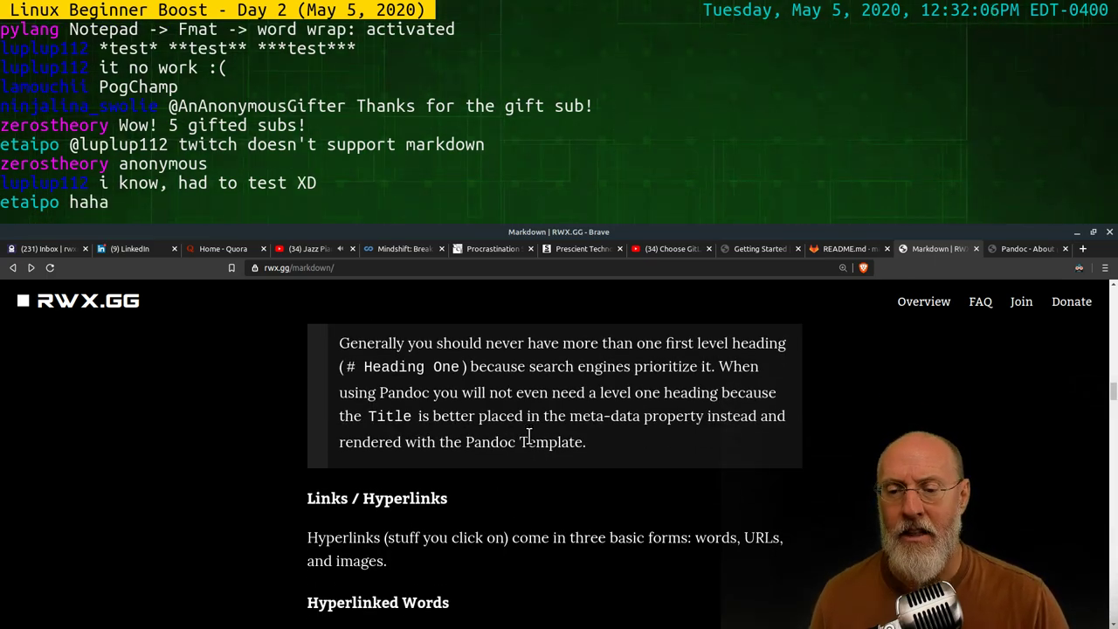
{"action": "scroll", "coordinate": [530, 437], "scroll_direction": "down", "scroll_amount": 5}
{"action": "scroll", "coordinate": [478, 426], "scroll_direction": "down", "scroll_amount": 3}
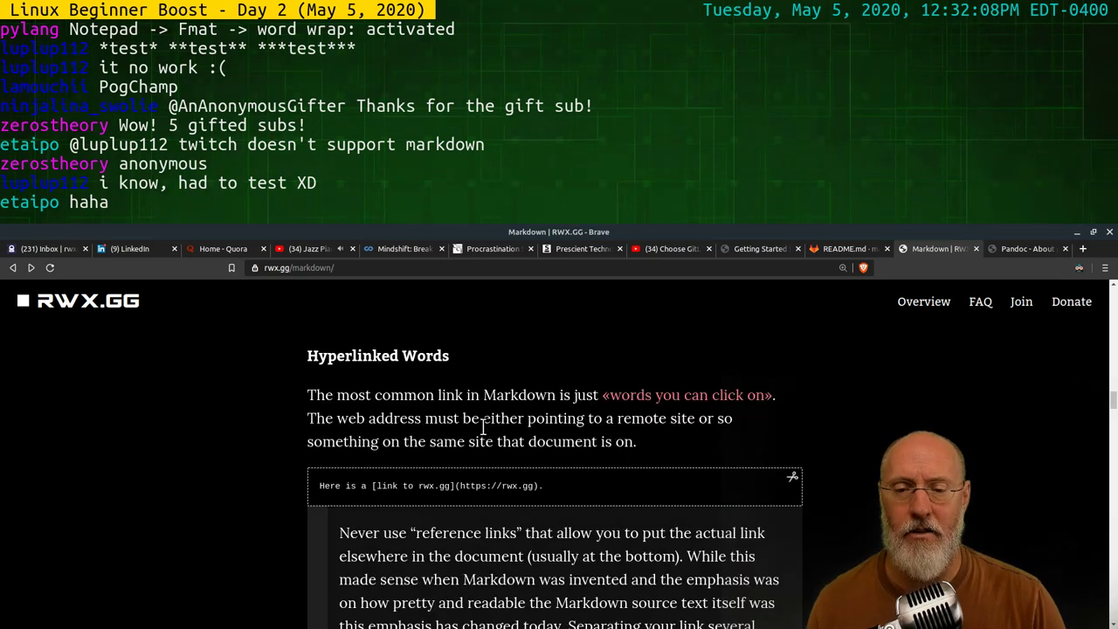
{"action": "scroll", "coordinate": [482, 427], "scroll_direction": "up", "scroll_amount": 2}
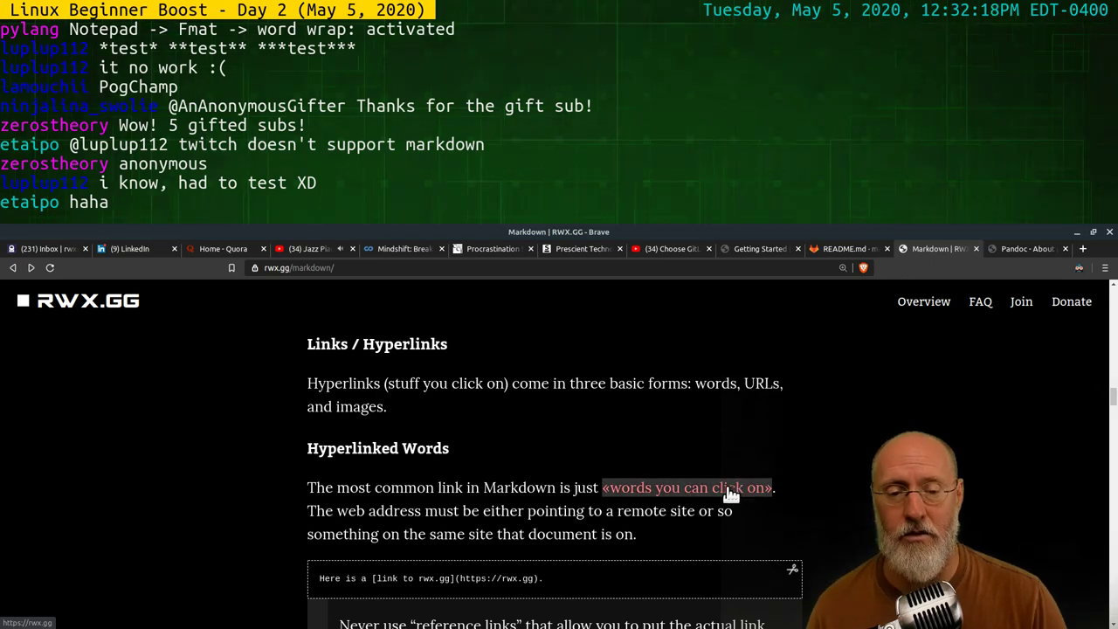
{"action": "scroll", "coordinate": [675, 428], "scroll_direction": "down", "scroll_amount": 1}
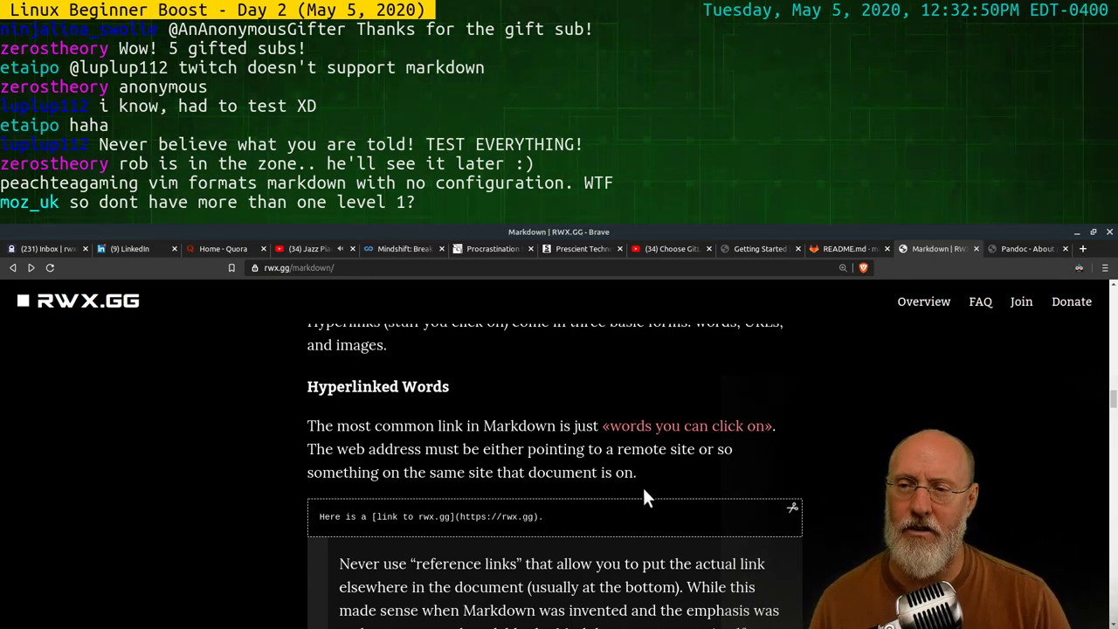
{"action": "scroll", "coordinate": [644, 487], "scroll_direction": "down", "scroll_amount": 1}
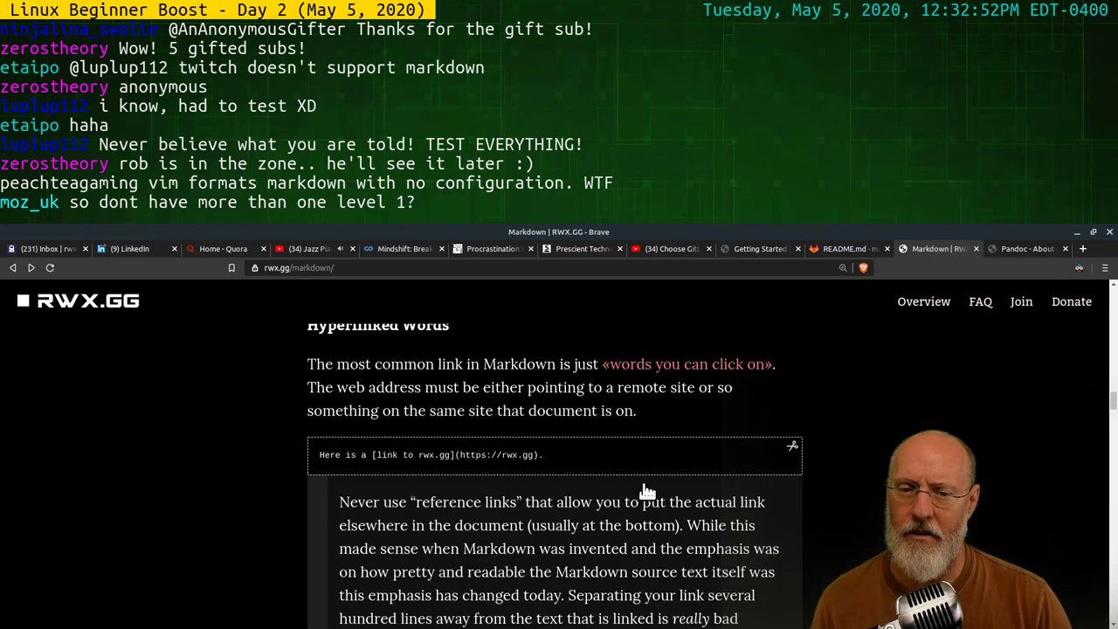
{"action": "left_click", "coordinate": [533, 464]}
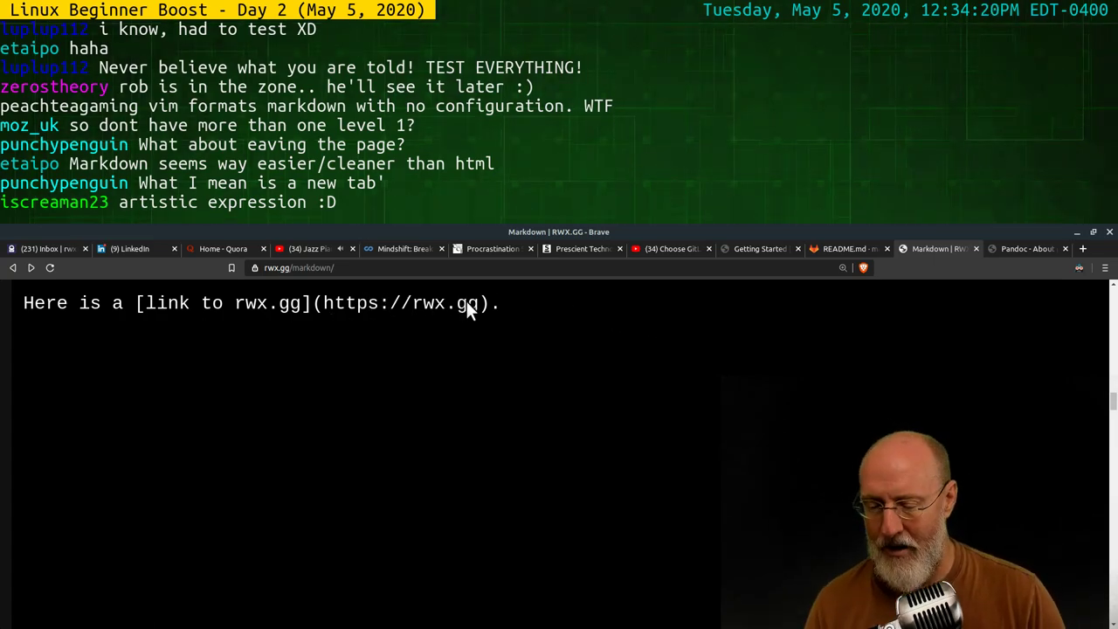
{"action": "key", "text": "alt+Tab"}
{"action": "key", "text": "alt+Tab"}
{"action": "key", "text": "alt+Tab"}
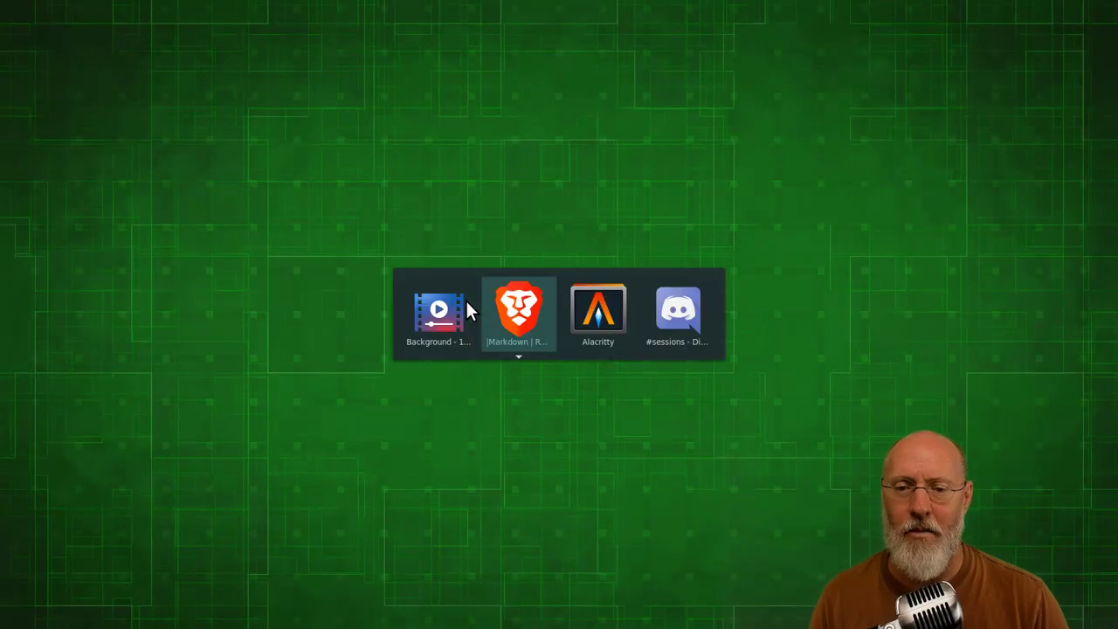
{"action": "key", "text": "alt+Tab"}
{"action": "key", "text": "alt+Tab"}
{"action": "key", "text": "alt+Tab"}
{"action": "key", "text": "alt+Tab"}
{"action": "key", "text": "alt+Tab"}
{"action": "key", "text": "alt+Tab"}
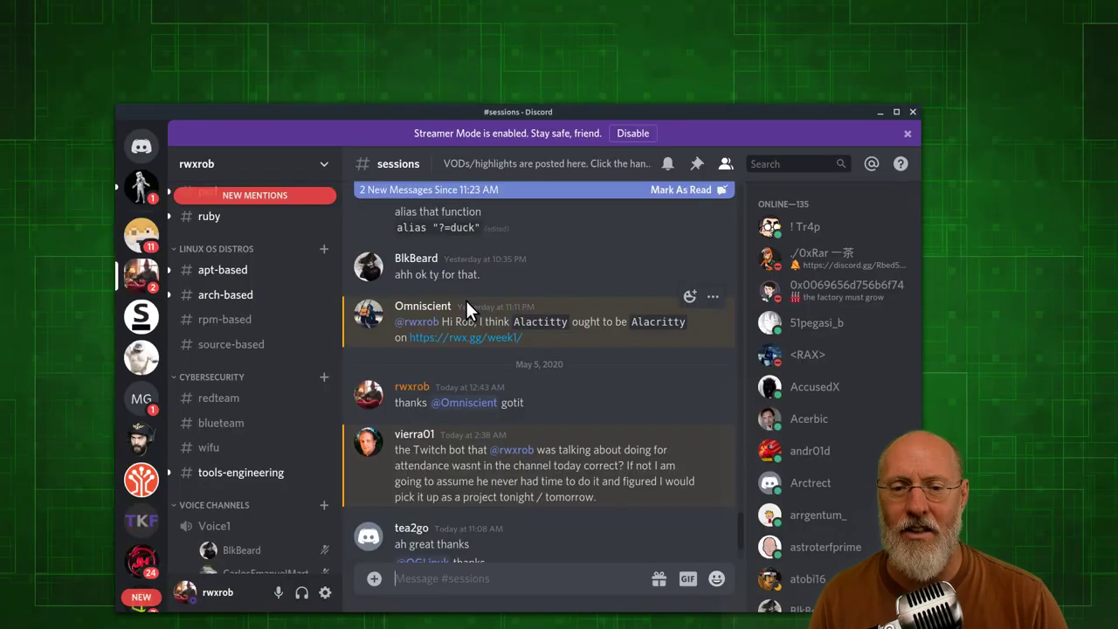
In the terminal, quit lynx, list the folder with ls, and briefly open then quit README.md in Vim
{"action": "key", "text": "alt+Tab"}
{"action": "key", "text": "alt+Tab"}
{"action": "key", "text": "alt+Tab"}
{"action": "key", "text": "alt+Tab"}
{"action": "key", "text": "alt+Tab"}
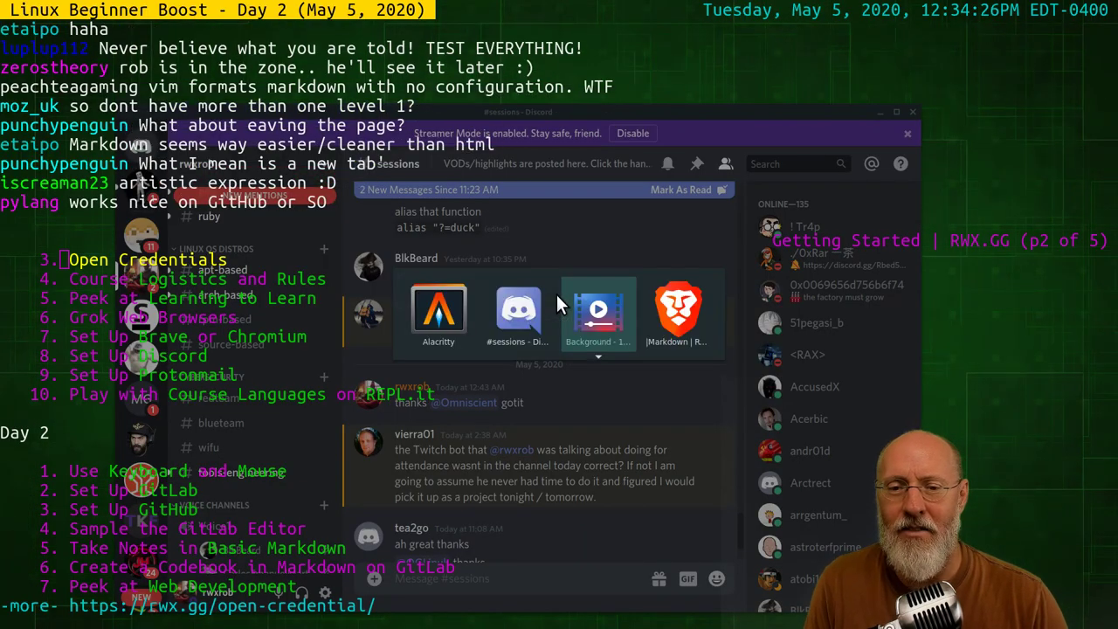
{"action": "key", "text": "alt+Tab"}
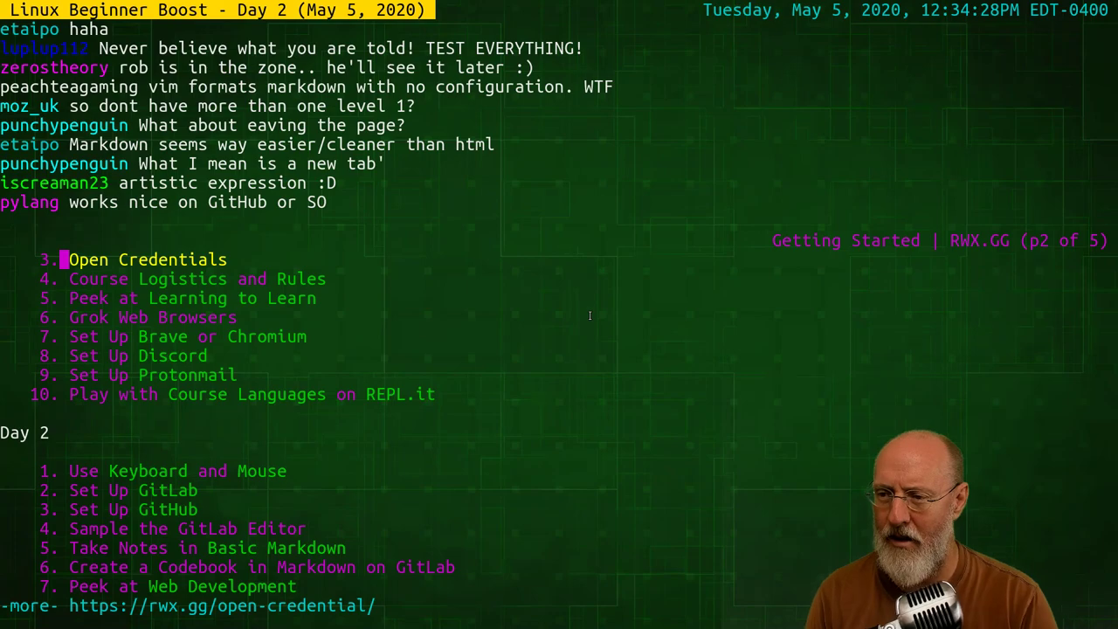
{"action": "key", "text": "Down"}
{"action": "key", "text": "Down"}
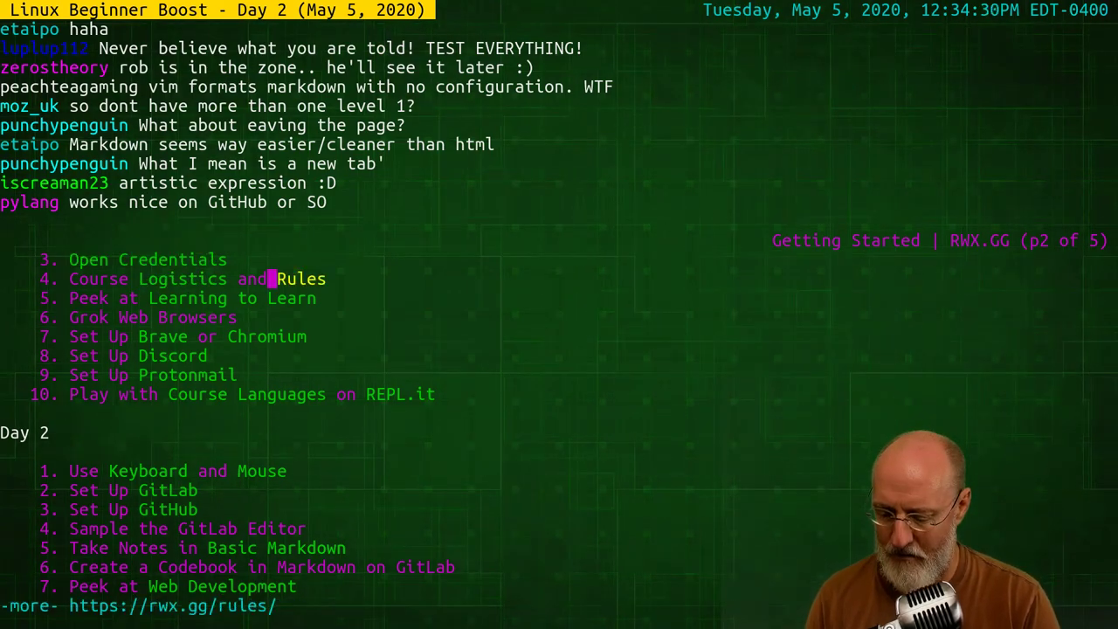
{"action": "type", "text": "qls"}
{"action": "key", "text": "Return"}
{"action": "type", "text": "vi R"}
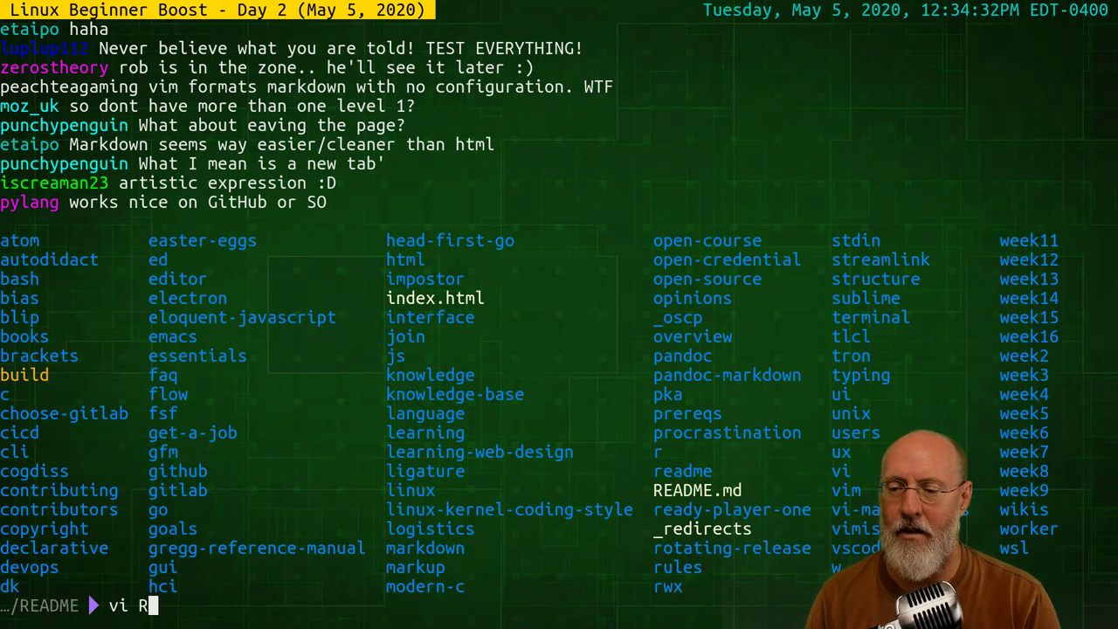
{"action": "key", "text": "Tab"}
{"action": "key", "text": "Return"}
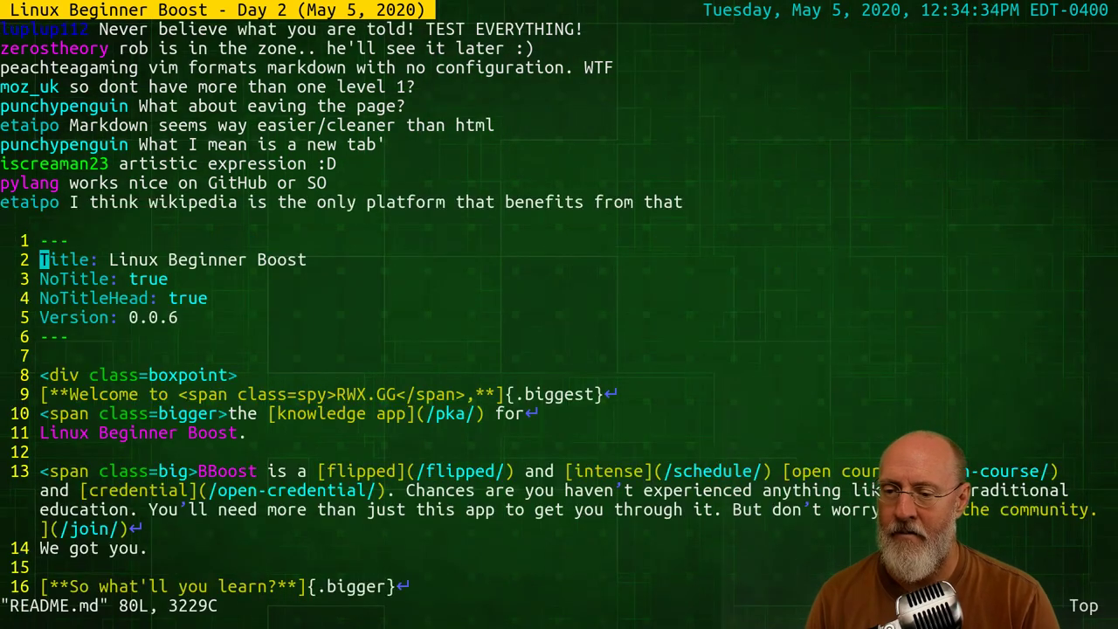
{"action": "type", "text": ":q"}
{"action": "key", "text": "Return"}
Open markdown/README.md in Vim, correcting the mistyped folder name along the way
{"action": "type", "text": "vi "}
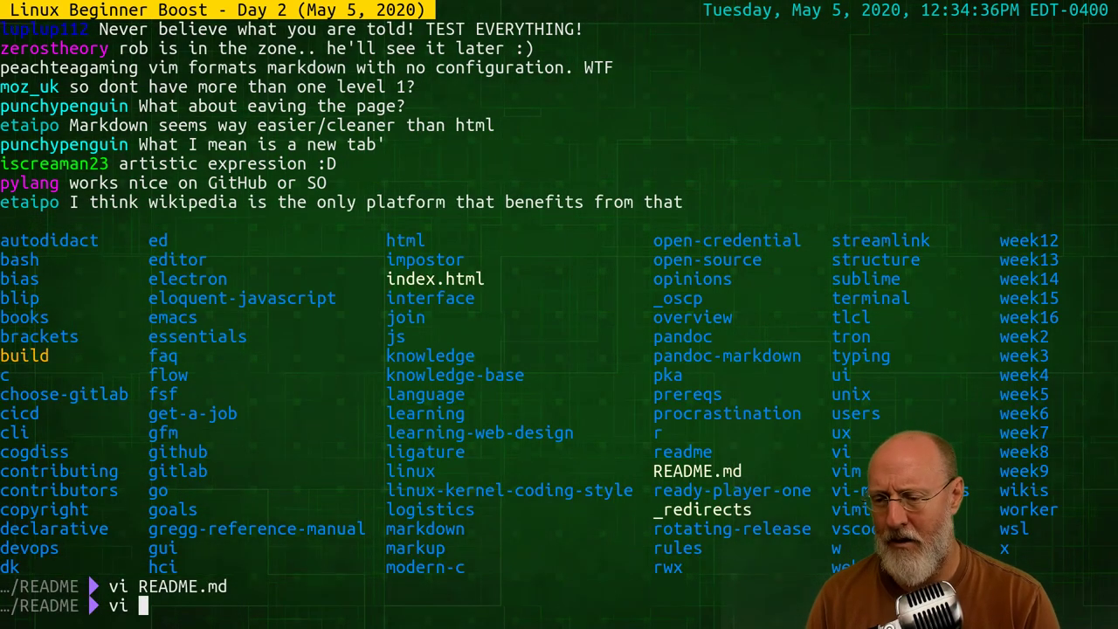
{"action": "type", "text": "mod"}
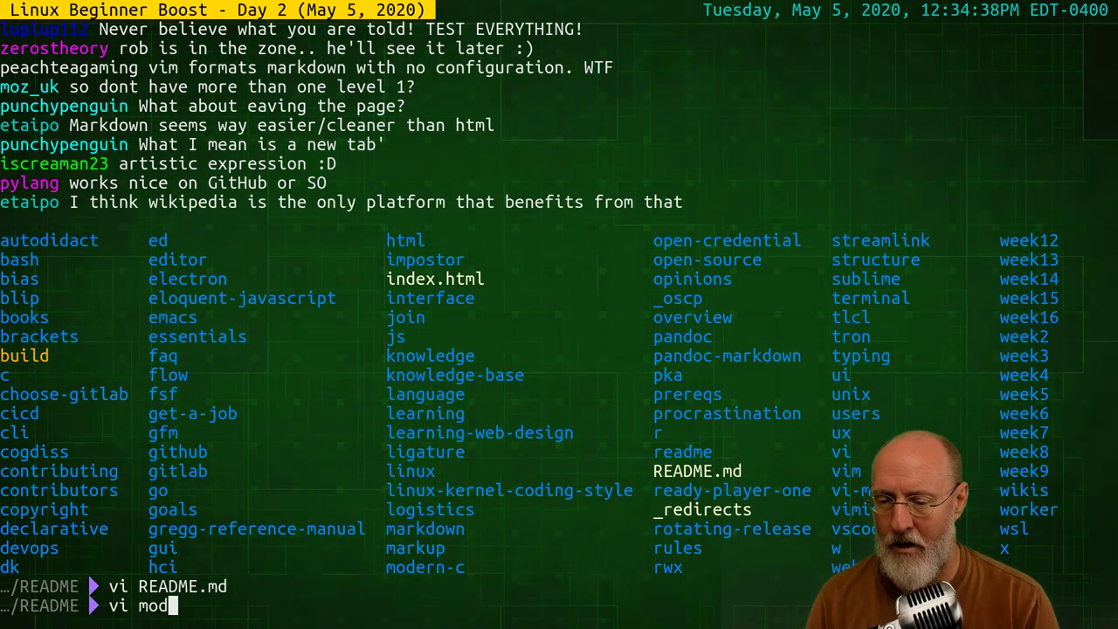
{"action": "key", "text": "BackSpace"}
{"action": "key", "text": "BackSpace"}
{"action": "type", "text": "ark"}
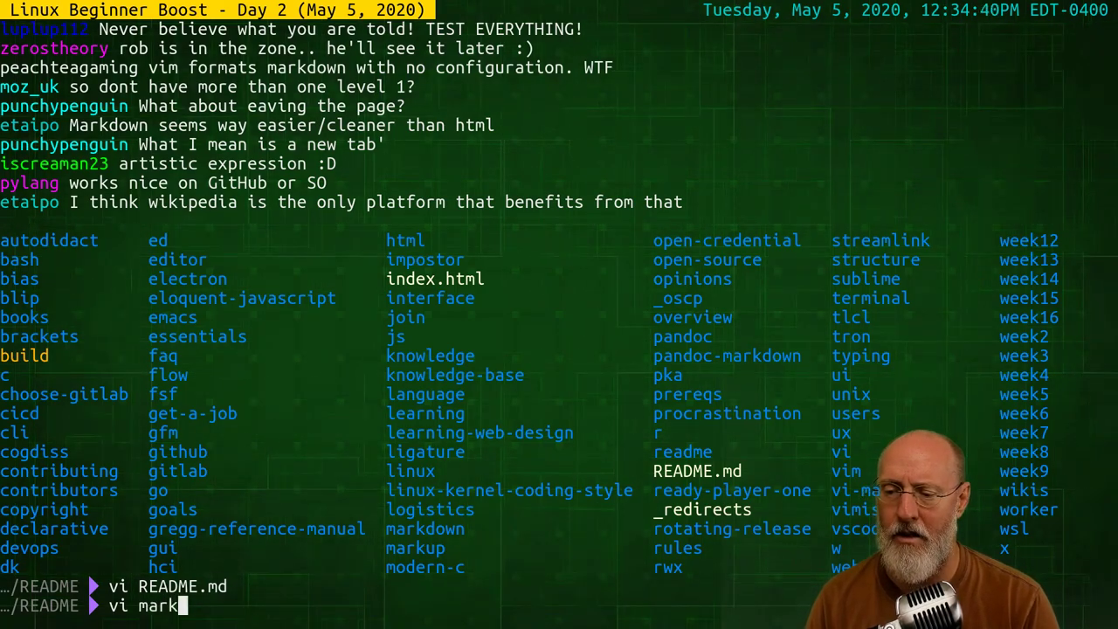
{"action": "type", "text": "up"}
{"action": "key", "text": "Tab"}
{"action": "key", "text": "BackSpace"}
{"action": "key", "text": "BackSpace"}
{"action": "key", "text": "BackSpace"}
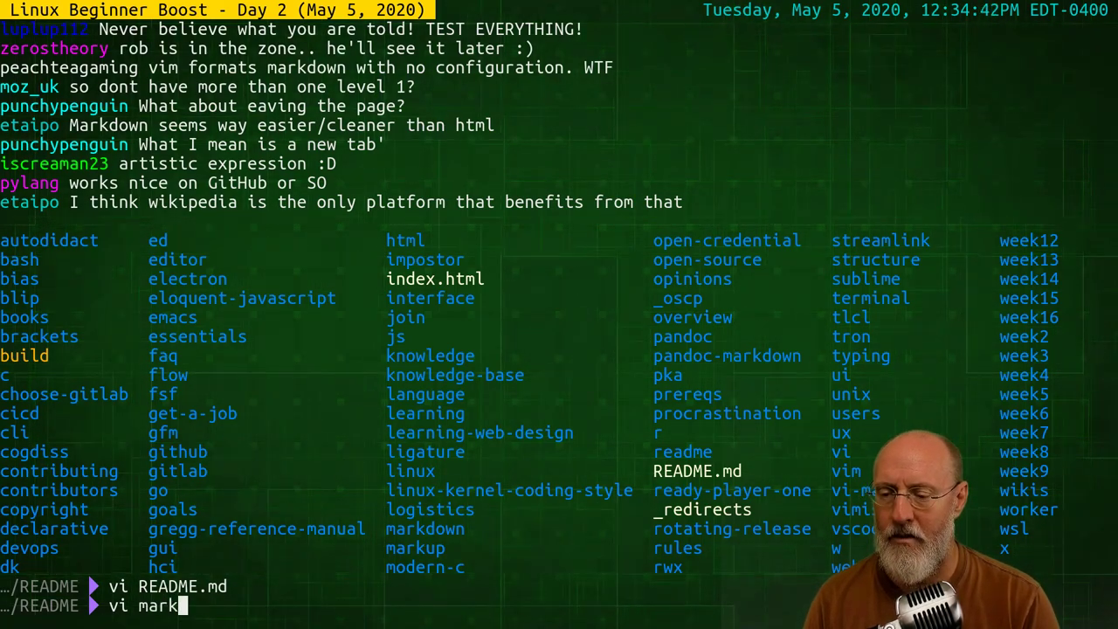
{"action": "type", "text": "do"}
{"action": "key", "text": "Tab"}
{"action": "type", "text": "ER"}
{"action": "key", "text": "BackSpace"}
{"action": "key", "text": "BackSpace"}
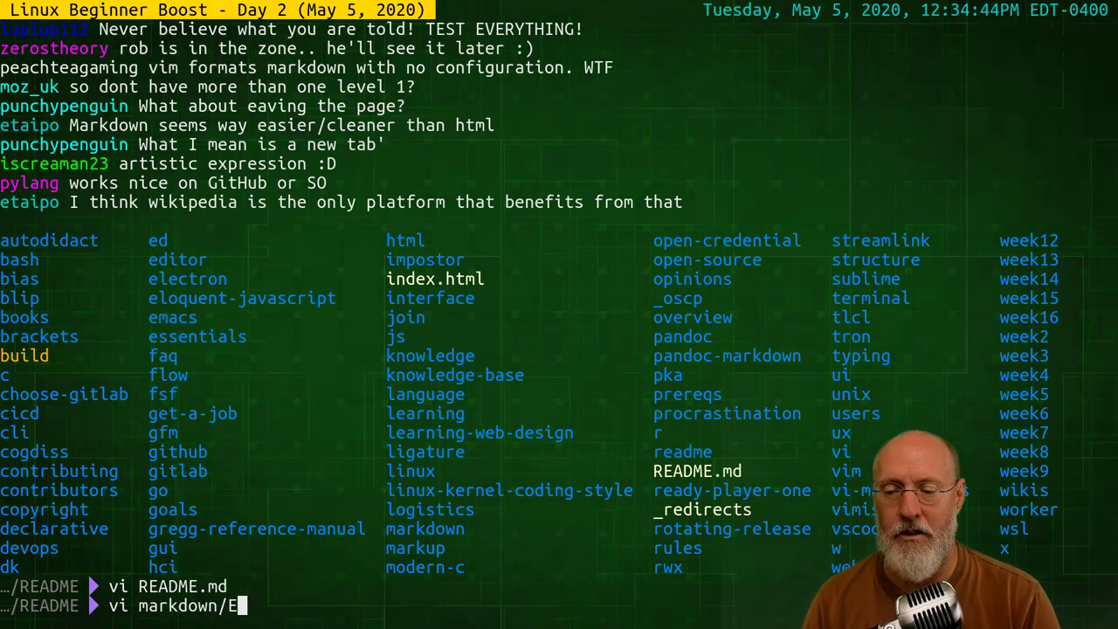
{"action": "type", "text": "R"}
{"action": "key", "text": "Tab"}
{"action": "key", "text": "Return"}
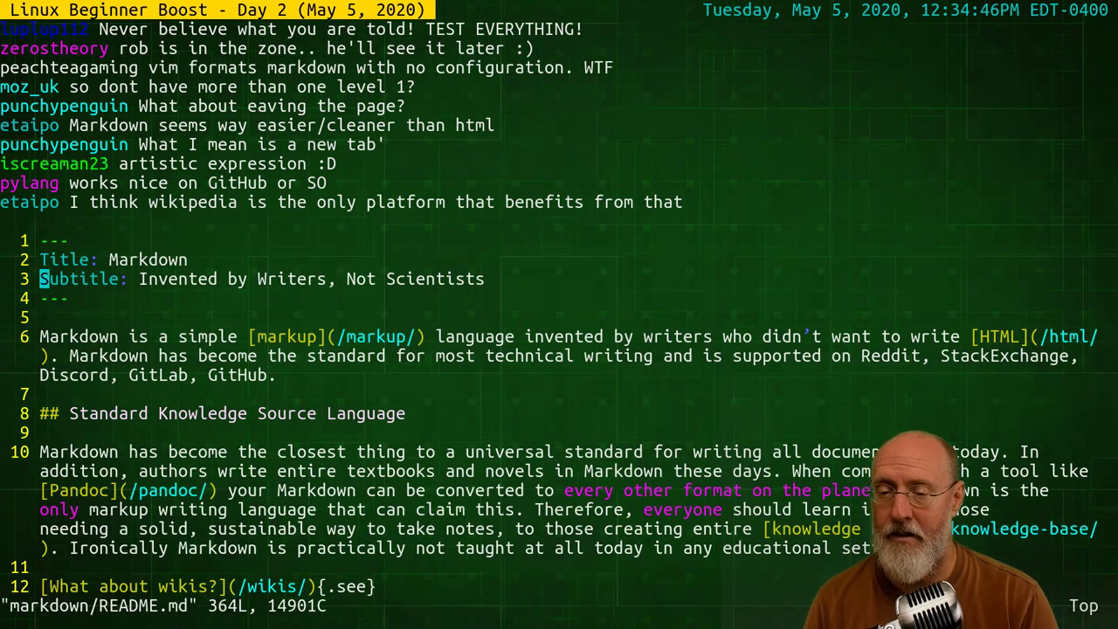
Move the cursor through the Types of Markdown paragraph and onto its gitlab.com and pandoc-markdown links
{"action": "key", "text": "j"}
{"action": "key", "text": "j"}
{"action": "key", "text": "j"}
{"action": "key", "text": "j"}
{"action": "key", "text": "j"}
{"action": "key", "text": "k"}
{"action": "key", "text": "k"}
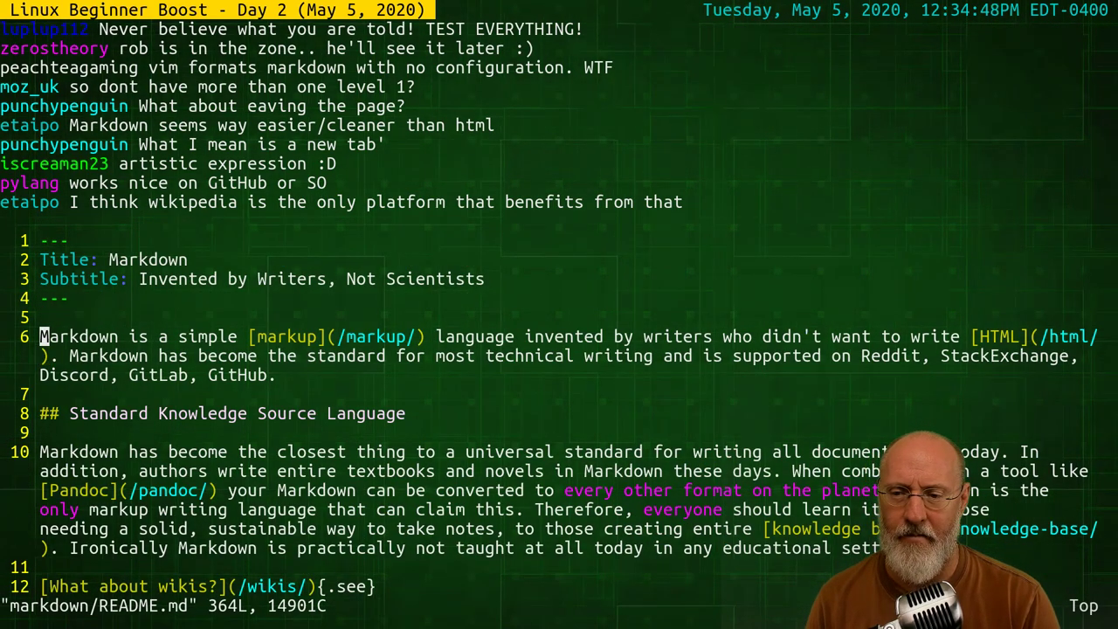
{"action": "key", "text": "l"}
{"action": "key", "text": "l"}
{"action": "key", "text": "l"}
{"action": "key", "text": "l"}
{"action": "key", "text": "l"}
{"action": "key", "text": "l"}
{"action": "key", "text": "l"}
{"action": "key", "text": "l"}
{"action": "key", "text": "l"}
{"action": "key", "text": "l"}
{"action": "key", "text": "l"}
{"action": "key", "text": "l"}
{"action": "key", "text": "l"}
{"action": "key", "text": "l"}
{"action": "key", "text": "l"}
{"action": "key", "text": "l"}
{"action": "key", "text": "l"}
{"action": "key", "text": "l"}
{"action": "key", "text": "l"}
{"action": "key", "text": "l"}
{"action": "key", "text": "j"}
{"action": "key", "text": "j"}
{"action": "key", "text": "j"}
{"action": "key", "text": "j"}
{"action": "key", "text": "j"}
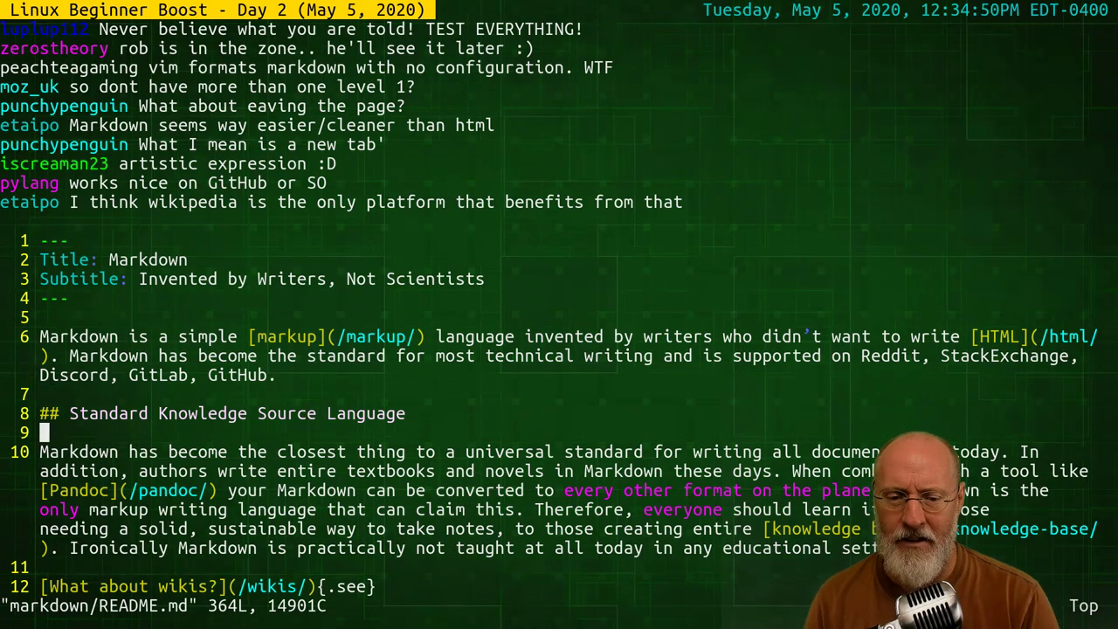
{"action": "key", "text": "j"}
{"action": "key", "text": "j"}
{"action": "key", "text": "j"}
{"action": "key", "text": "j"}
{"action": "key", "text": "j"}
{"action": "key", "text": "j"}
{"action": "key", "text": "j"}
{"action": "key", "text": "j"}
{"action": "key", "text": "j"}
{"action": "key", "text": "j"}
{"action": "key", "text": "j"}
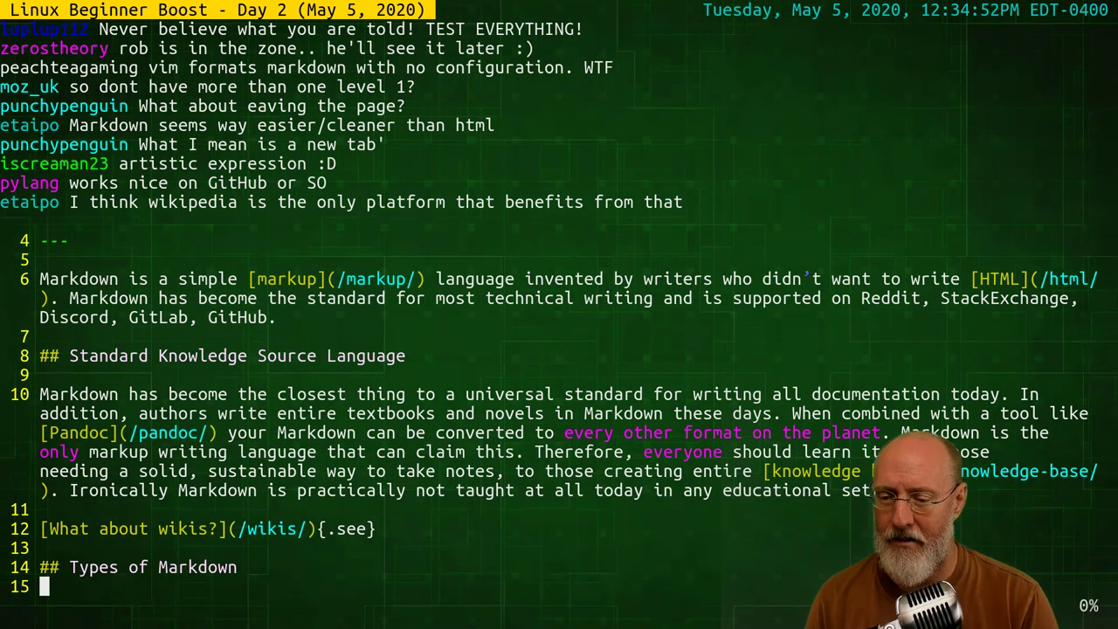
{"action": "key", "text": "j"}
{"action": "key", "text": "j"}
{"action": "key", "text": "j"}
{"action": "key", "text": "j"}
{"action": "key", "text": "j"}
{"action": "key", "text": "j"}
{"action": "key", "text": "k"}
{"action": "key", "text": "k"}
{"action": "key", "text": "k"}
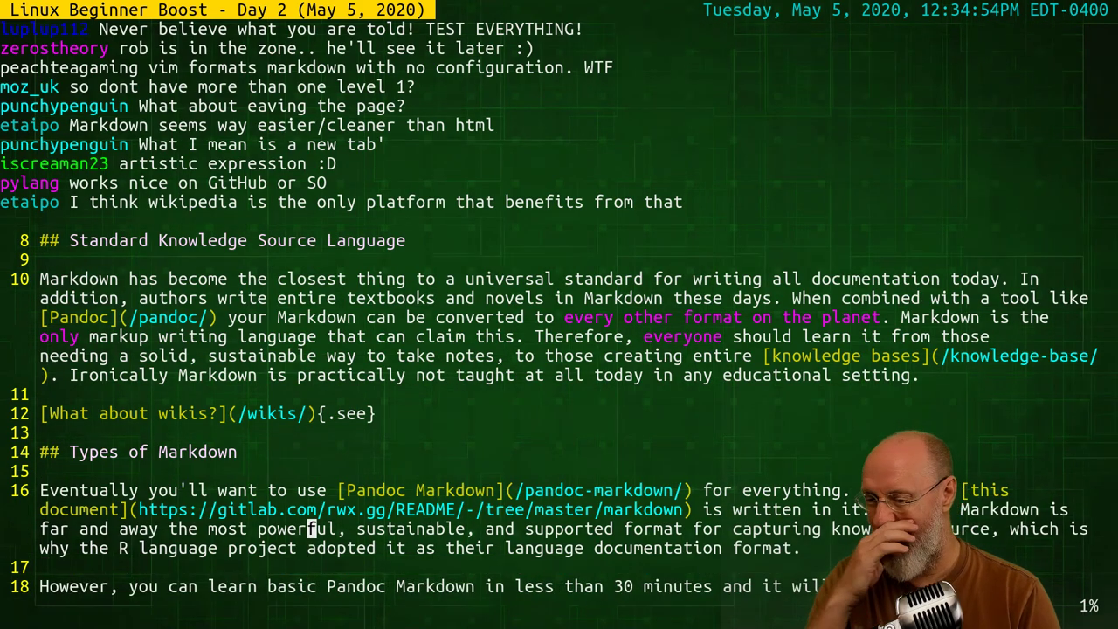
{"action": "key", "text": "k"}
{"action": "key", "text": "h"}
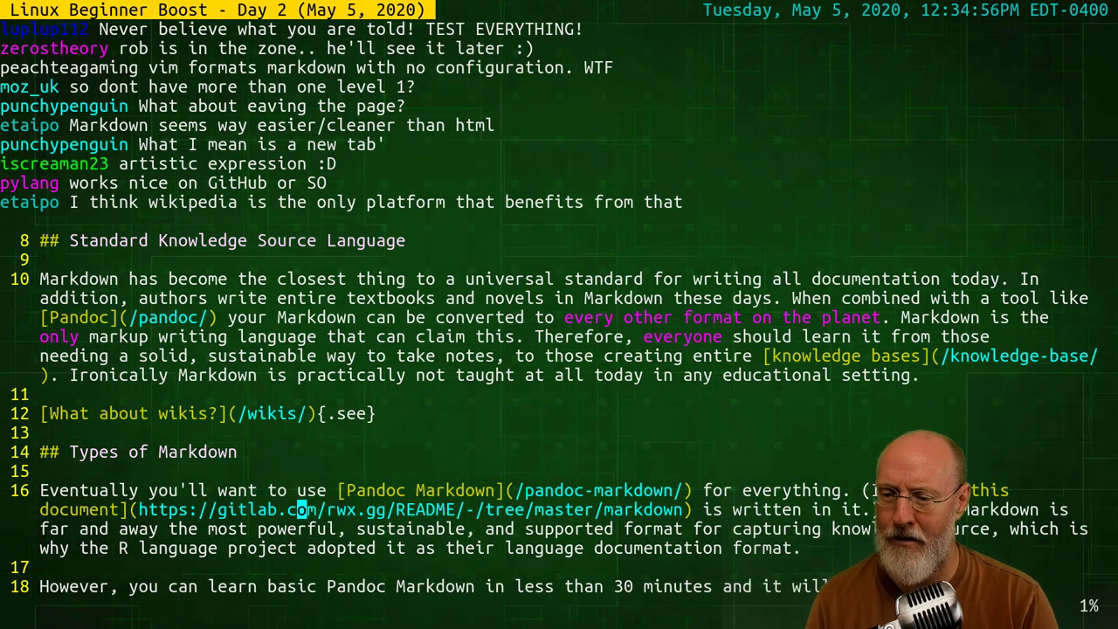
{"action": "key", "text": "h"}
{"action": "key", "text": "h"}
{"action": "key", "text": "h"}
{"action": "key", "text": "h"}
{"action": "key", "text": "h"}
{"action": "key", "text": "h"}
{"action": "key", "text": "h"}
{"action": "key", "text": "h"}
{"action": "key", "text": "h"}
{"action": "key", "text": "h"}
{"action": "key", "text": "h"}
{"action": "key", "text": "h"}
{"action": "key", "text": "h"}
{"action": "key", "text": "h"}
{"action": "key", "text": "h"}
{"action": "key", "text": "h"}
{"action": "key", "text": "h"}
{"action": "key", "text": "j"}
{"action": "key", "text": "j"}
{"action": "key", "text": "j"}
{"action": "key", "text": "k"}
{"action": "key", "text": "k"}
{"action": "key", "text": "k"}
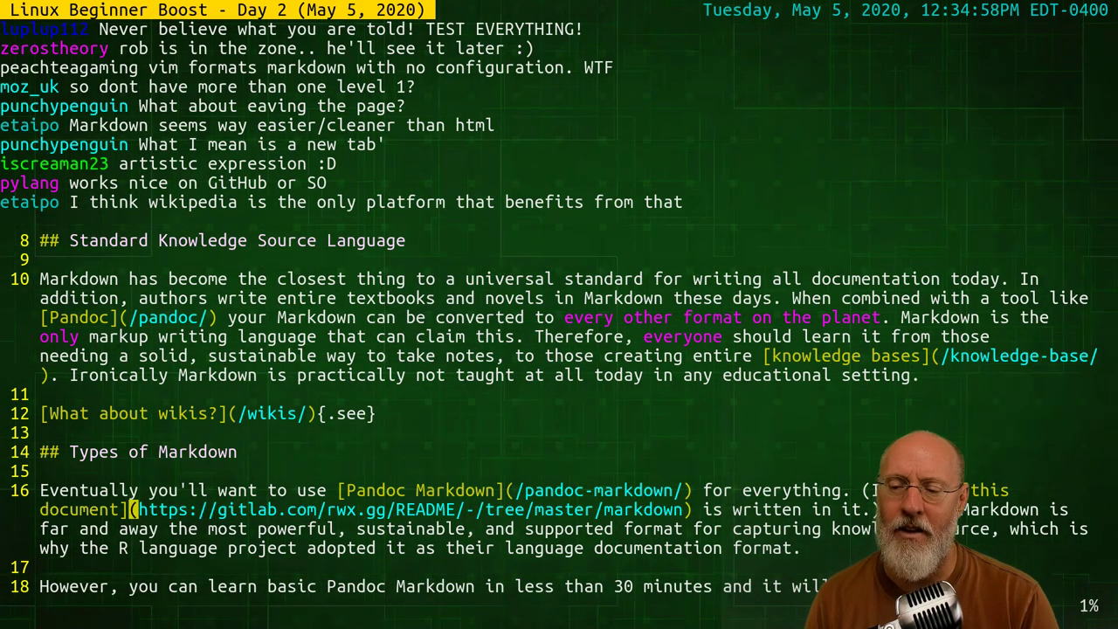
{"action": "key", "text": "j"}
{"action": "key", "text": "j"}
{"action": "key", "text": "j"}
{"action": "key", "text": "j"}
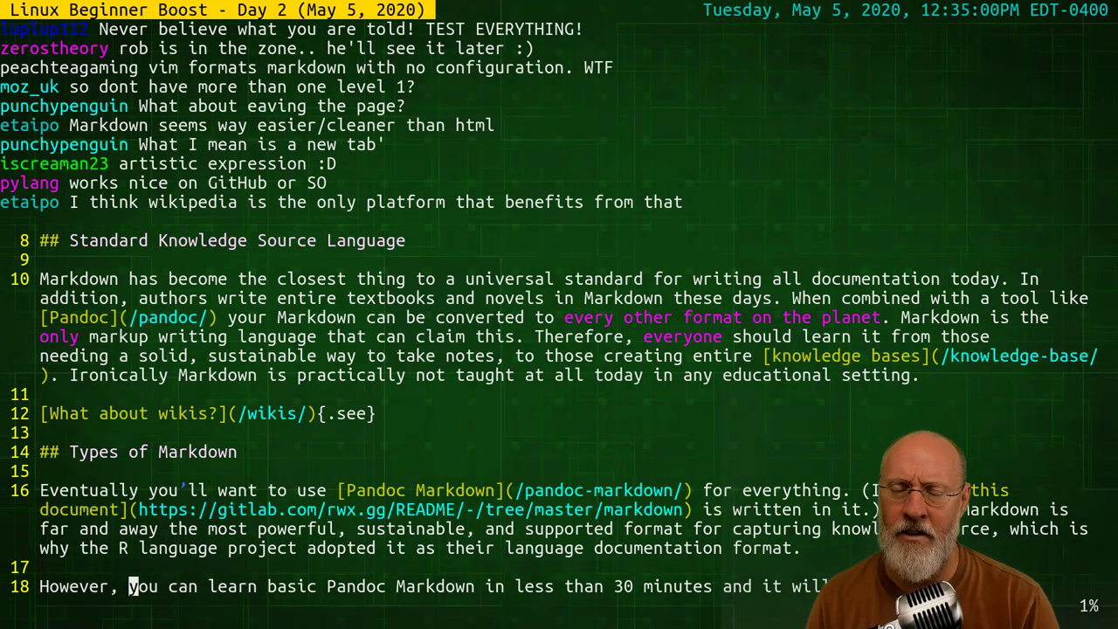
{"action": "key", "text": "k"}
{"action": "key", "text": "k"}
{"action": "key", "text": "k"}
{"action": "key", "text": "k"}
{"action": "key", "text": "j"}
{"action": "key", "text": "j"}
{"action": "key", "text": "j"}
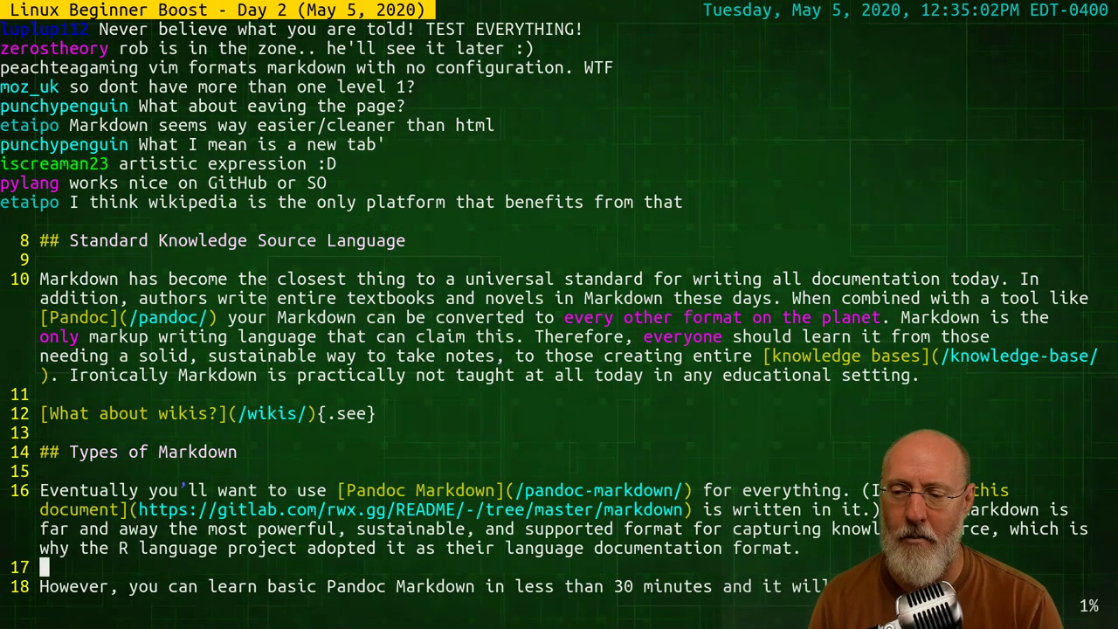
{"action": "key", "text": "k"}
{"action": "key", "text": "k"}
{"action": "key", "text": "k"}
{"action": "key", "text": "l"}
{"action": "key", "text": "l"}
{"action": "key", "text": "l"}
{"action": "key", "text": "l"}
{"action": "key", "text": "l"}
{"action": "key", "text": "l"}
{"action": "key", "text": "l"}
{"action": "key", "text": "l"}
{"action": "key", "text": "l"}
{"action": "key", "text": "l"}
{"action": "key", "text": "l"}
{"action": "key", "text": "l"}
{"action": "key", "text": "l"}
{"action": "key", "text": "l"}
{"action": "key", "text": "l"}
{"action": "key", "text": "l"}
{"action": "key", "text": "l"}
{"action": "key", "text": "l"}
{"action": "key", "text": "l"}
{"action": "key", "text": "l"}
{"action": "key", "text": "l"}
{"action": "key", "text": "l"}
{"action": "key", "text": "l"}
{"action": "key", "text": "l"}
{"action": "key", "text": "l"}
{"action": "key", "text": "l"}
{"action": "key", "text": "l"}
{"action": "key", "text": "l"}
{"action": "key", "text": "l"}
{"action": "key", "text": "l"}
{"action": "key", "text": "l"}
{"action": "key", "text": "l"}
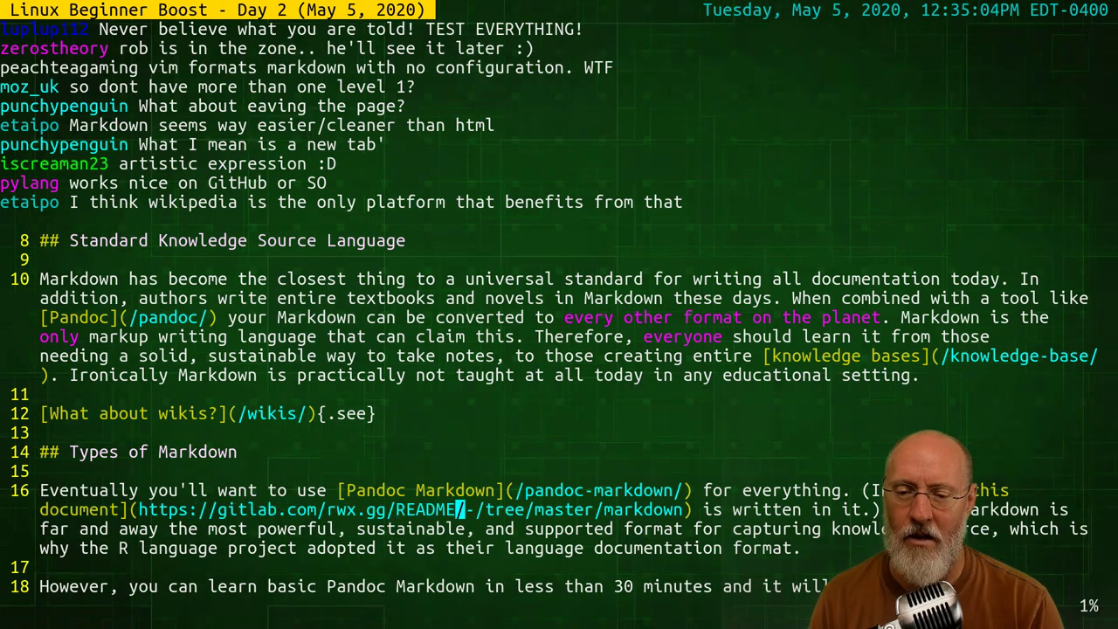
{"action": "key", "text": "j"}
{"action": "key", "text": "j"}
{"action": "key", "text": "j"}
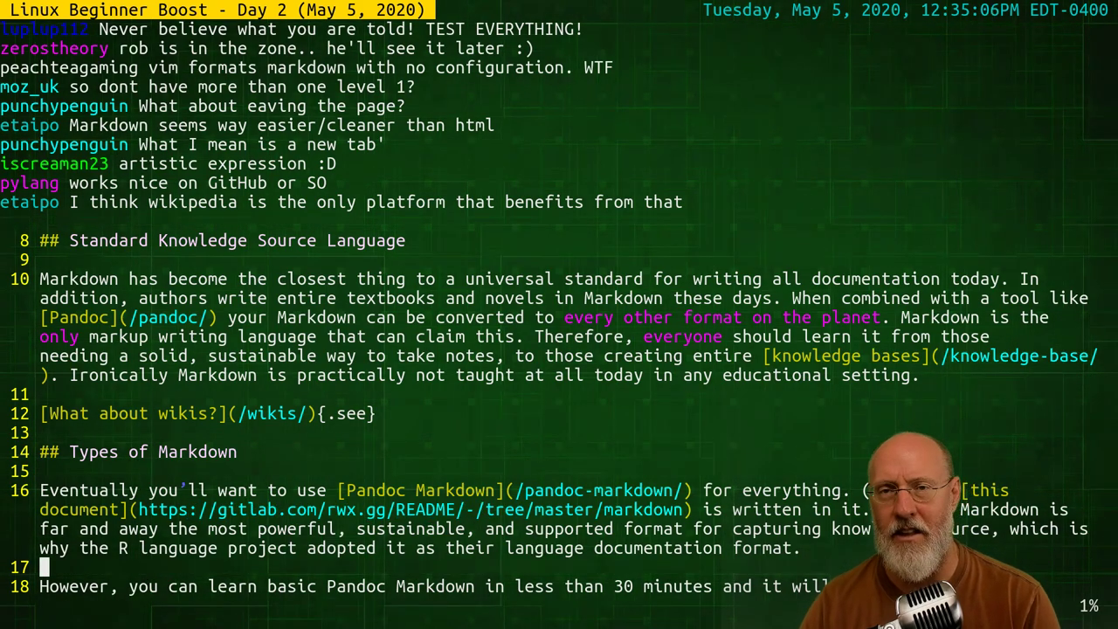
{"action": "key", "text": "k"}
{"action": "key", "text": "k"}
{"action": "key", "text": "k"}
{"action": "key", "text": "k"}
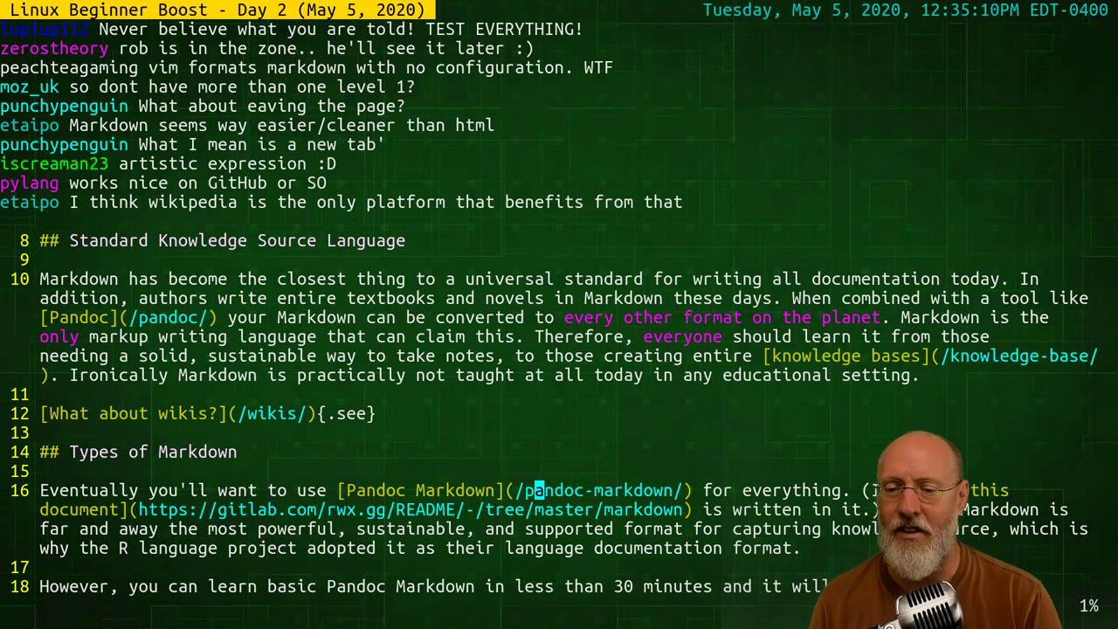
{"action": "key", "text": "j"}
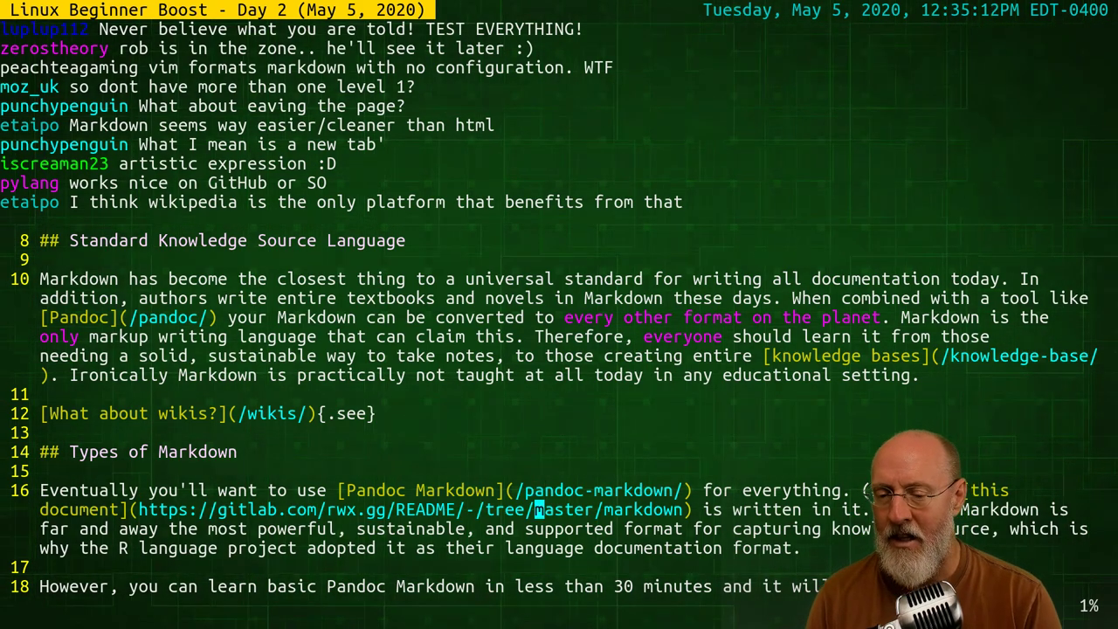
{"action": "key", "text": "j"}
{"action": "key", "text": "k"}
{"action": "key", "text": "k"}
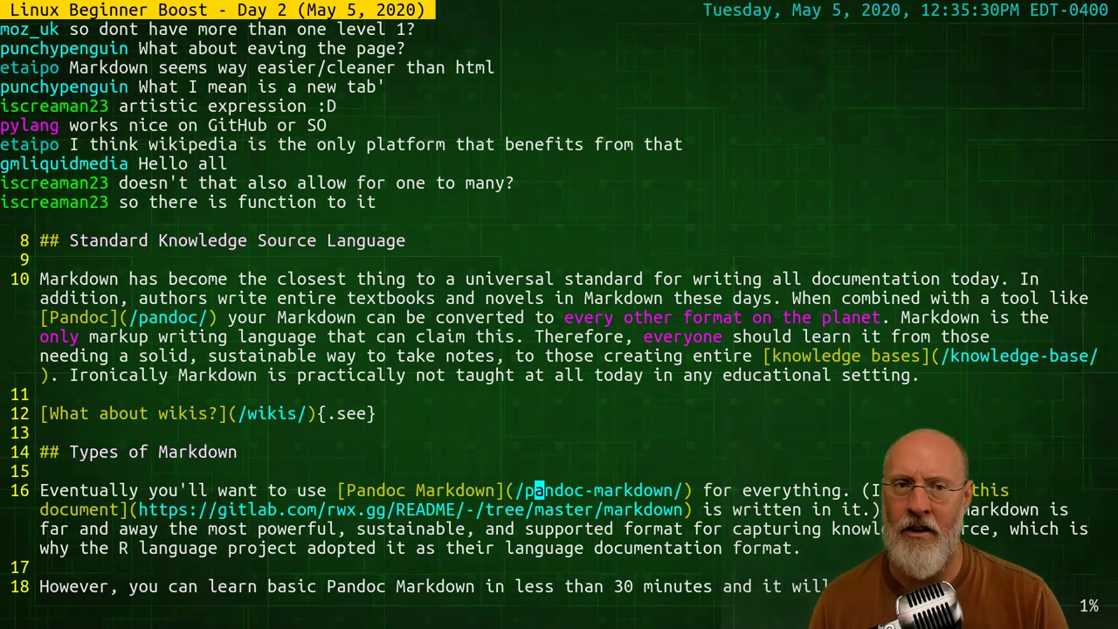
Return to Brave and go back then forward to the rwx.gg/markdown page
{"action": "key", "text": "alt+Tab"}
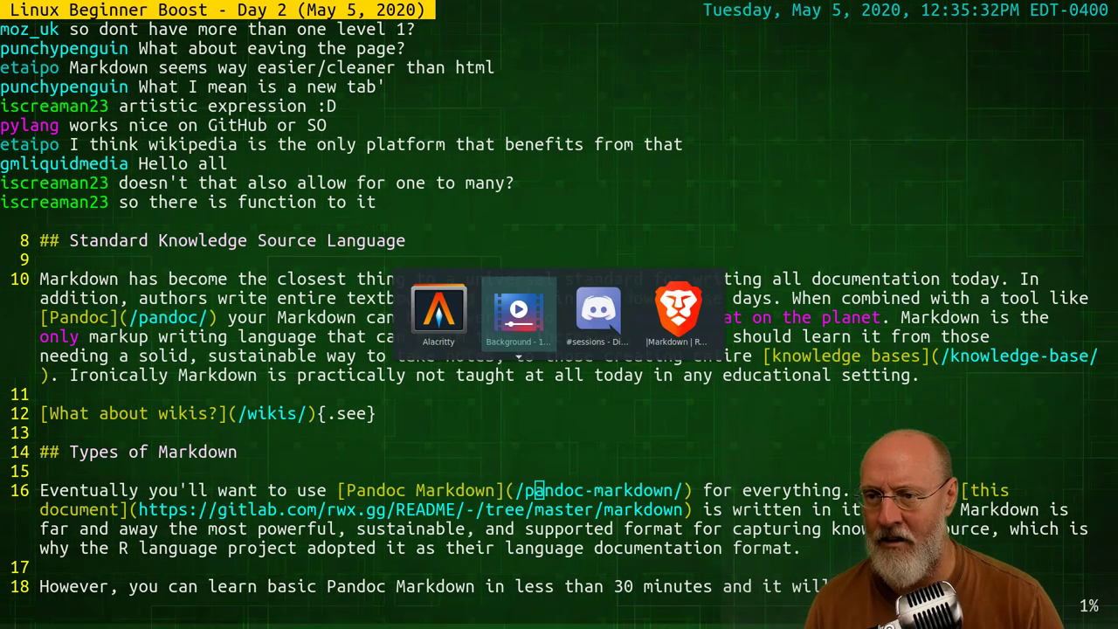
{"action": "key", "text": "alt+Tab"}
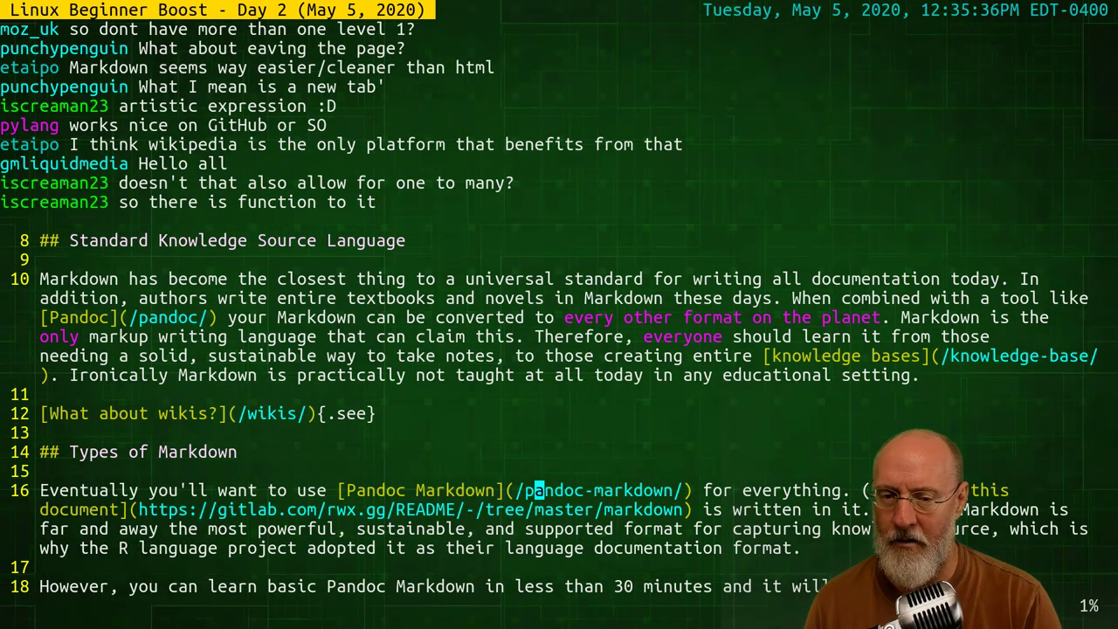
{"action": "key", "text": "alt+Tab"}
{"action": "key", "text": "alt+Tab"}
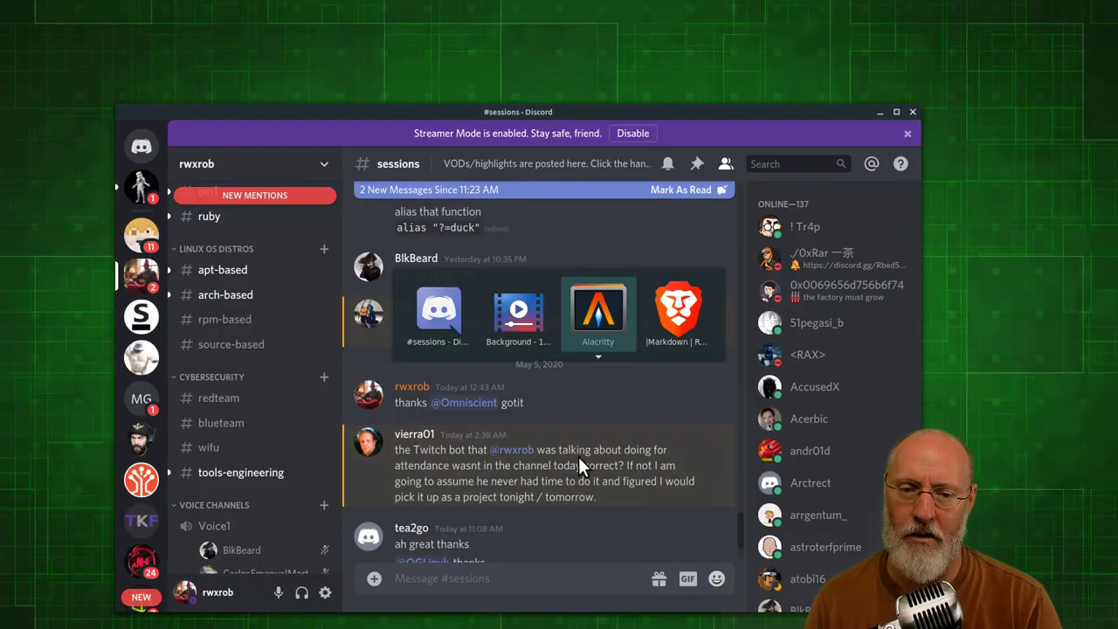
{"action": "key", "text": "alt+Tab"}
{"action": "key", "text": "alt+Tab"}
{"action": "key", "text": "alt+Tab"}
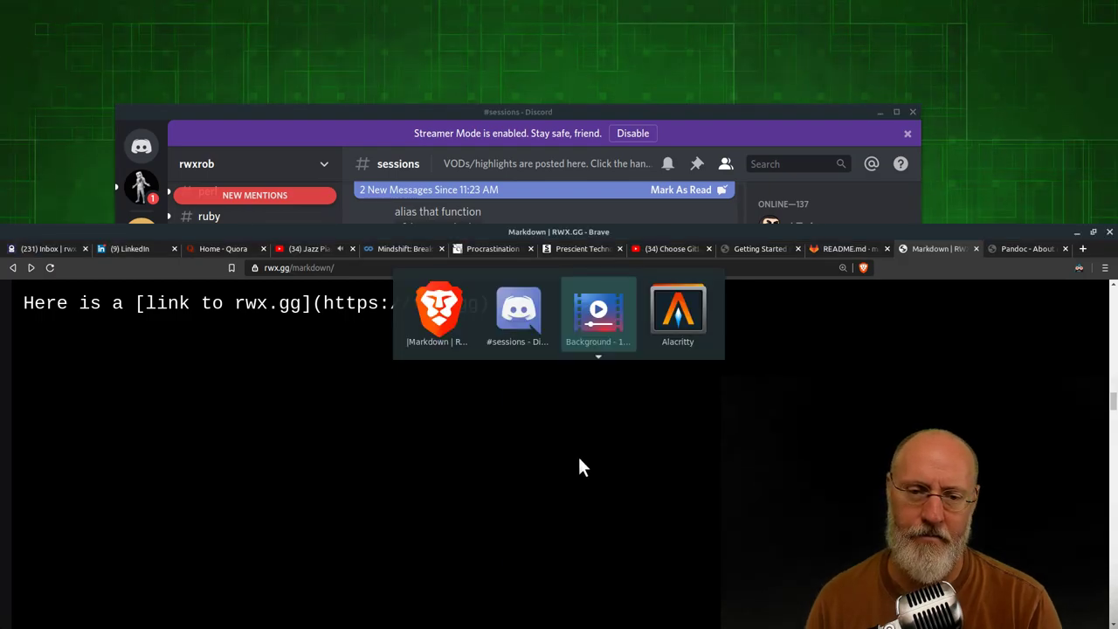
{"action": "key", "text": "alt+Tab"}
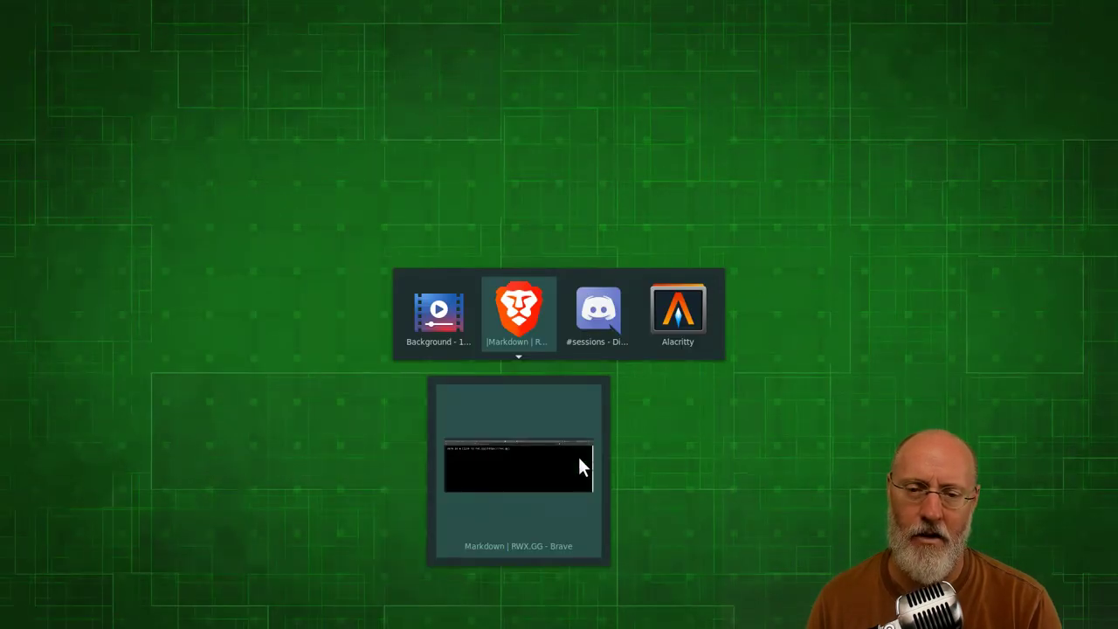
{"action": "key", "text": "alt+Tab"}
{"action": "key", "text": "alt+Tab"}
{"action": "key", "text": "alt+Tab"}
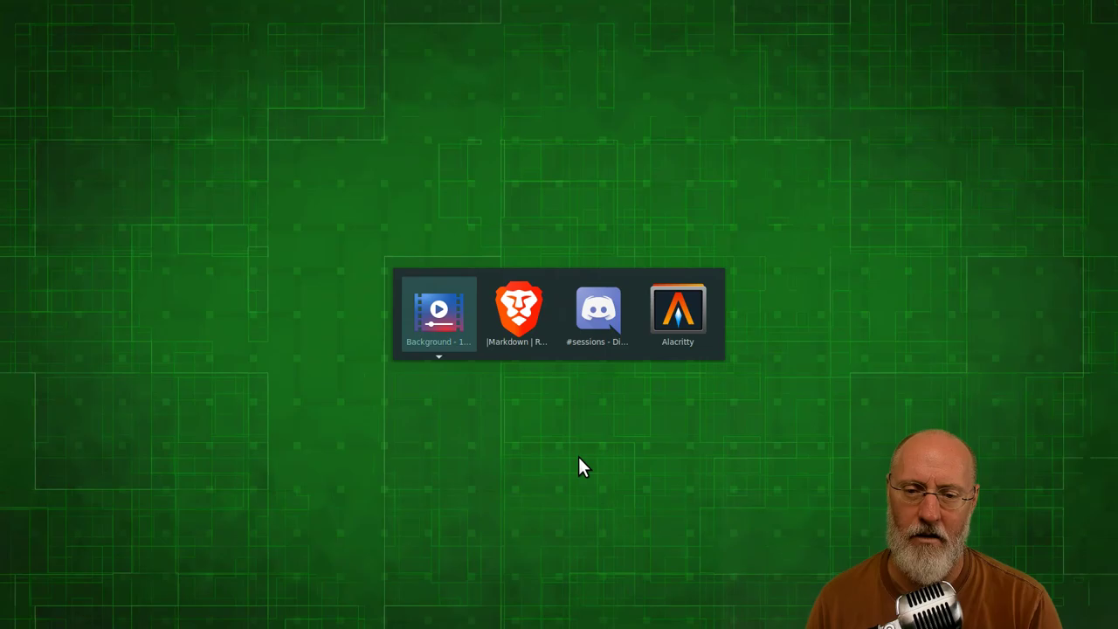
{"action": "key", "text": "alt+Tab"}
{"action": "key", "text": "alt+Tab"}
{"action": "key", "text": "alt+Tab"}
{"action": "key", "text": "alt+Tab"}
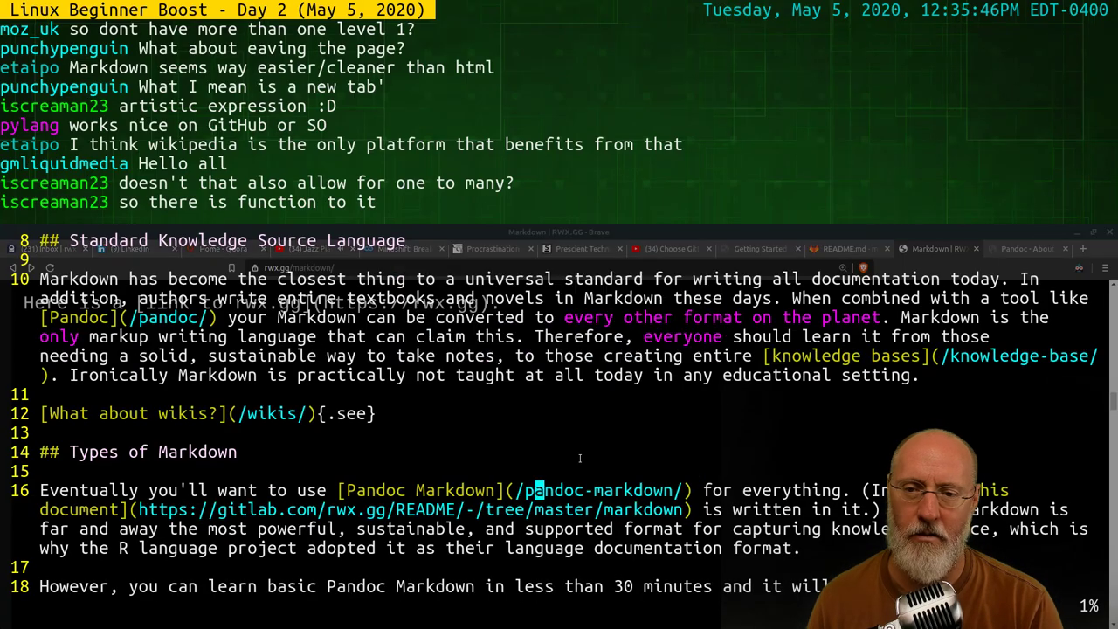
{"action": "key", "text": "alt+Tab"}
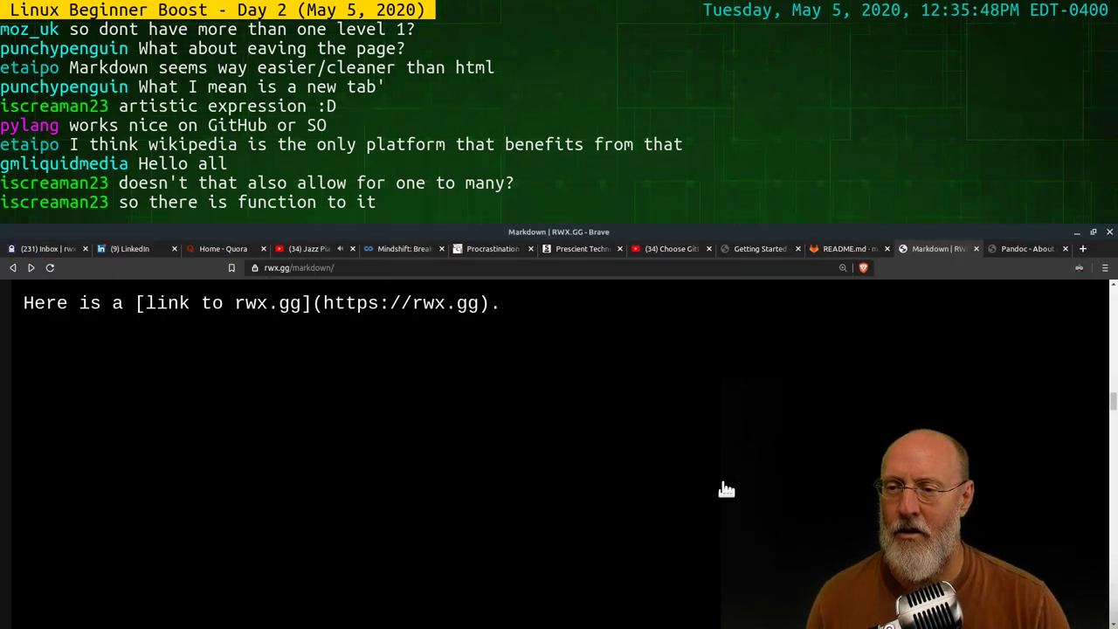
{"action": "left_click", "coordinate": [13, 271]}
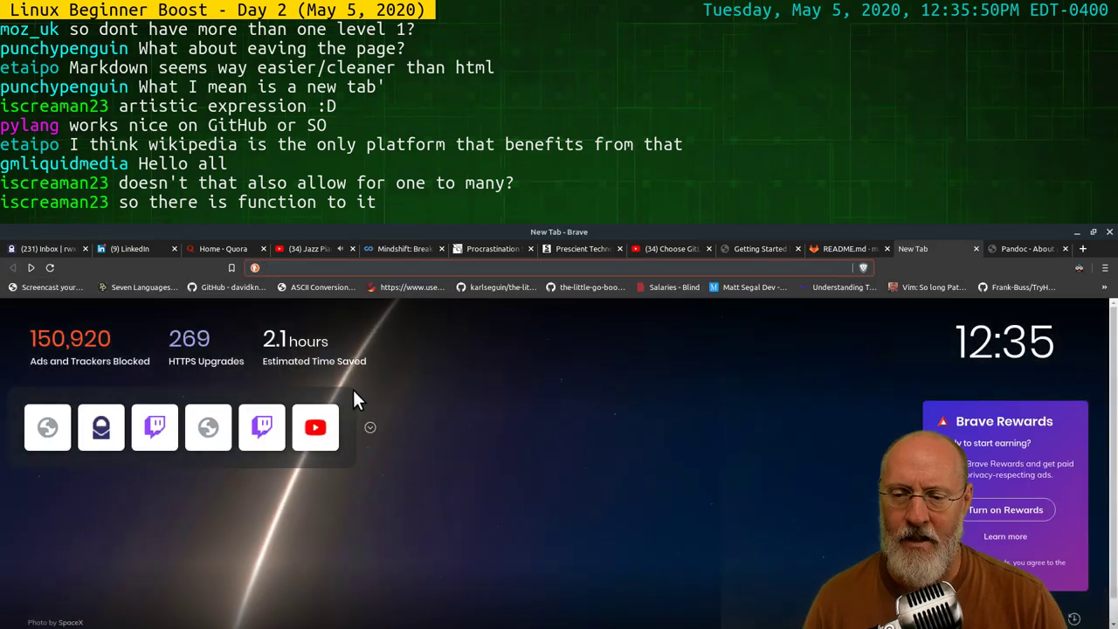
{"action": "left_click", "coordinate": [29, 268]}
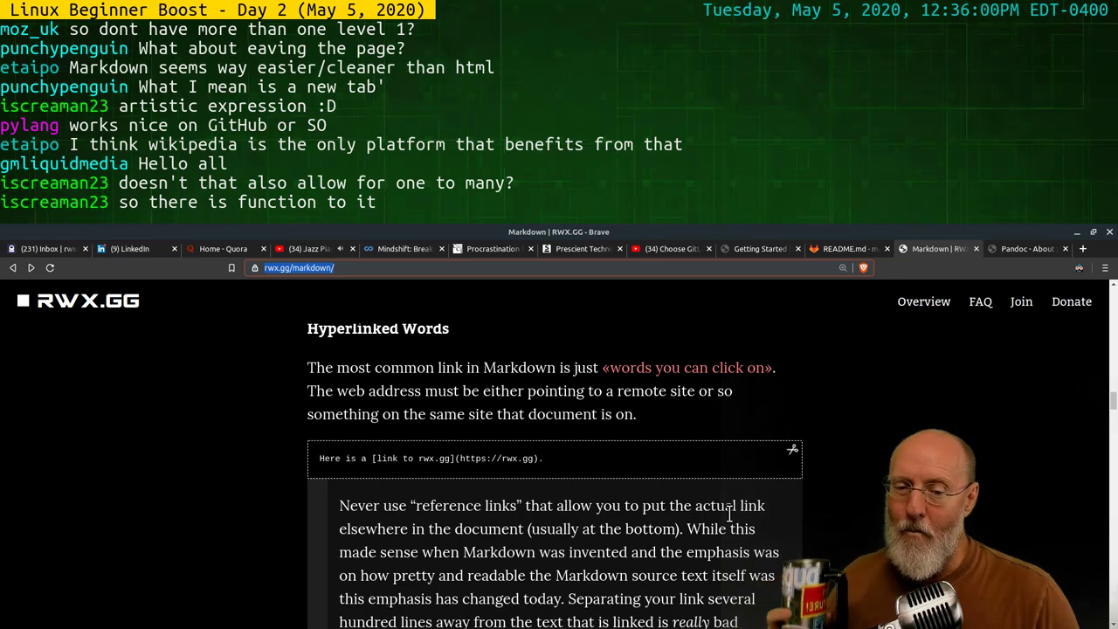
{"action": "scroll", "coordinate": [716, 508], "scroll_direction": "down", "scroll_amount": 5}
{"action": "scroll", "coordinate": [699, 514], "scroll_direction": "down", "scroll_amount": 3}
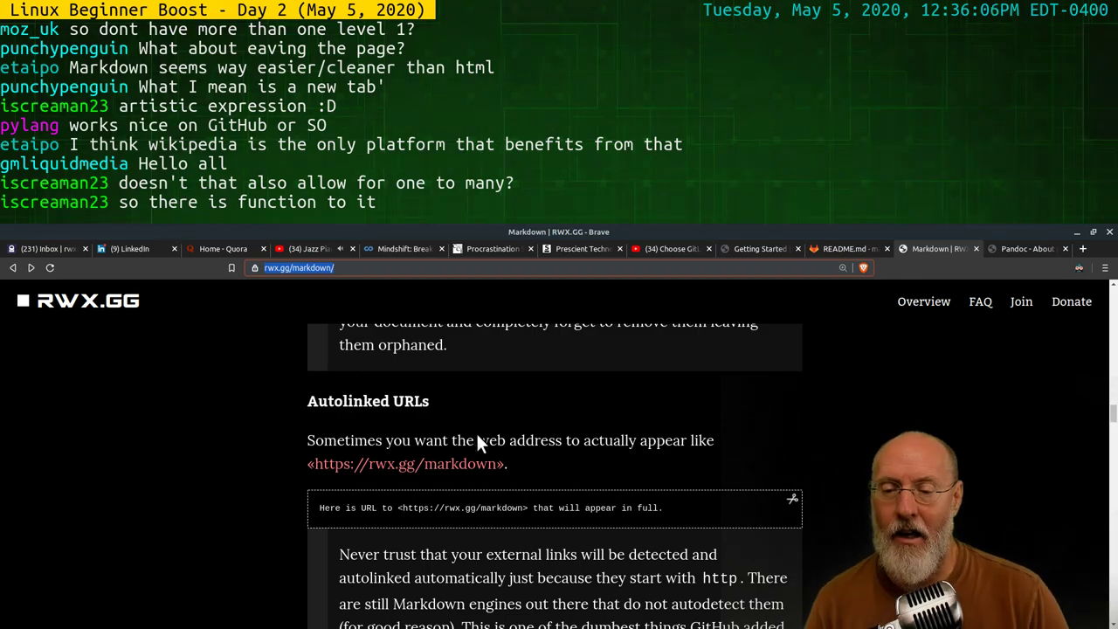
{"action": "left_click", "coordinate": [473, 512]}
{"action": "left_click", "coordinate": [517, 516]}
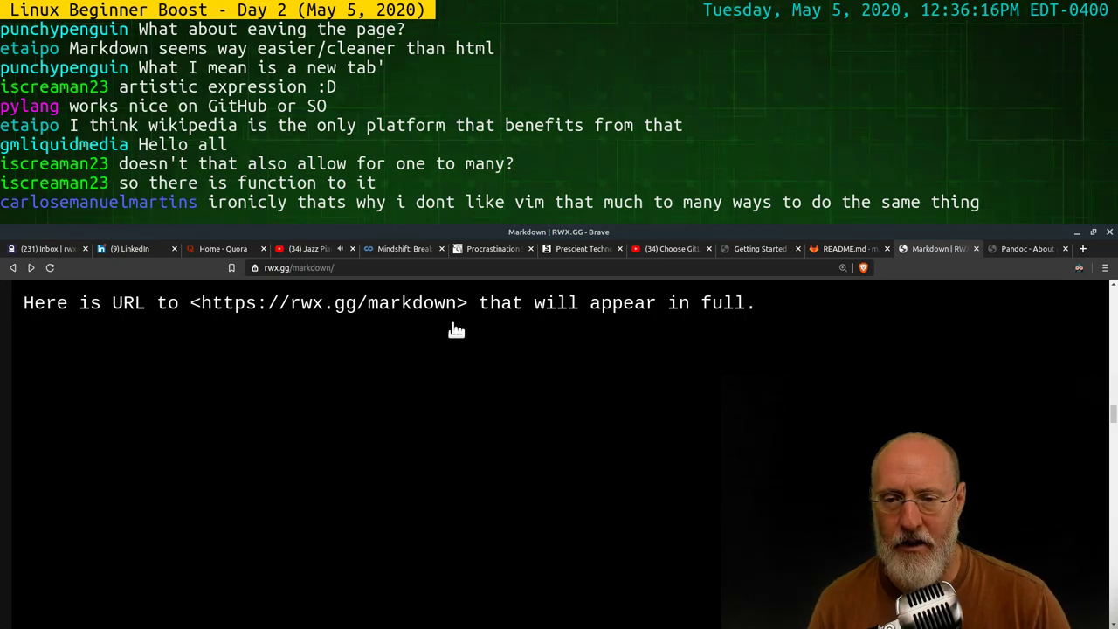
Load rwx.gg/brackets in the Pandoc tab to read about brackets, then close that tab
{"action": "left_click", "coordinate": [1031, 248]}
{"action": "left_click", "coordinate": [667, 271]}
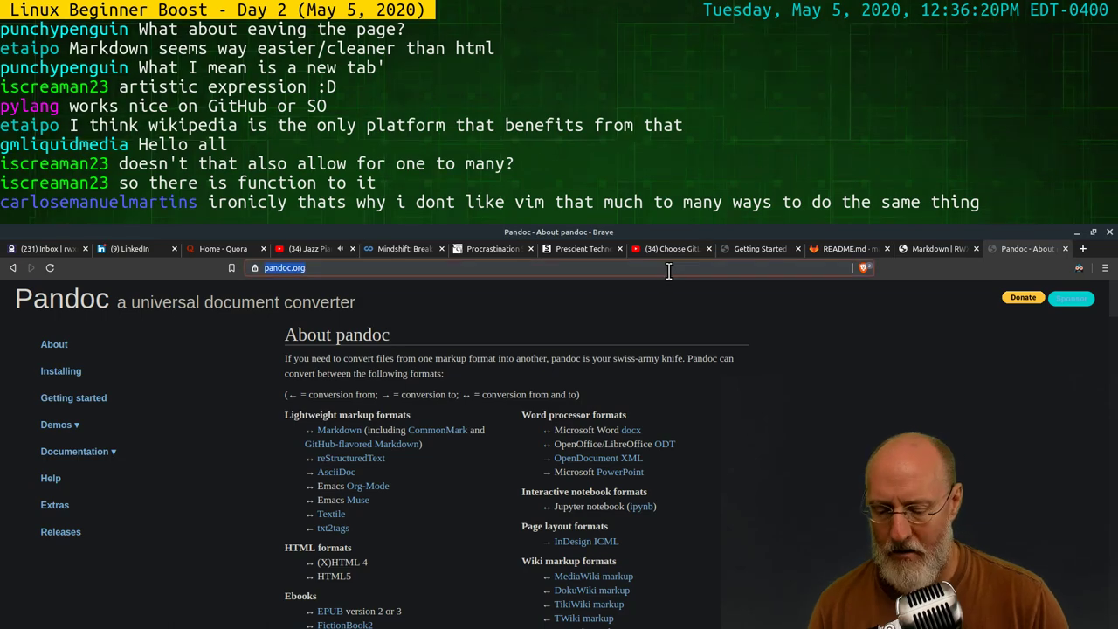
{"action": "type", "text": "rw"}
{"action": "key", "text": "Escape"}
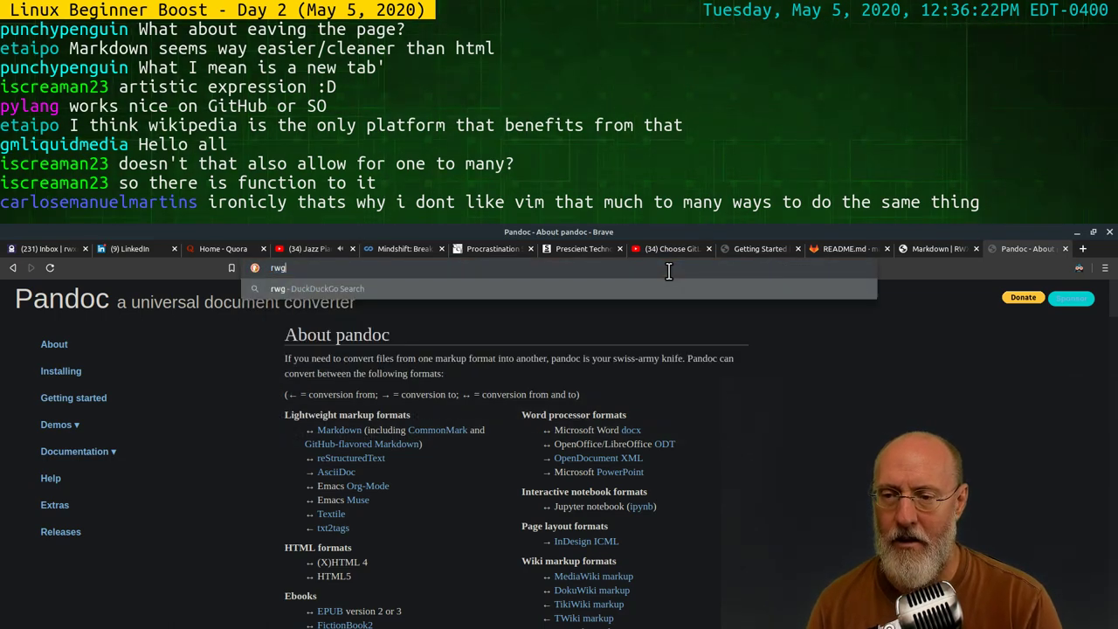
{"action": "type", "text": "x.gg/brackets"}
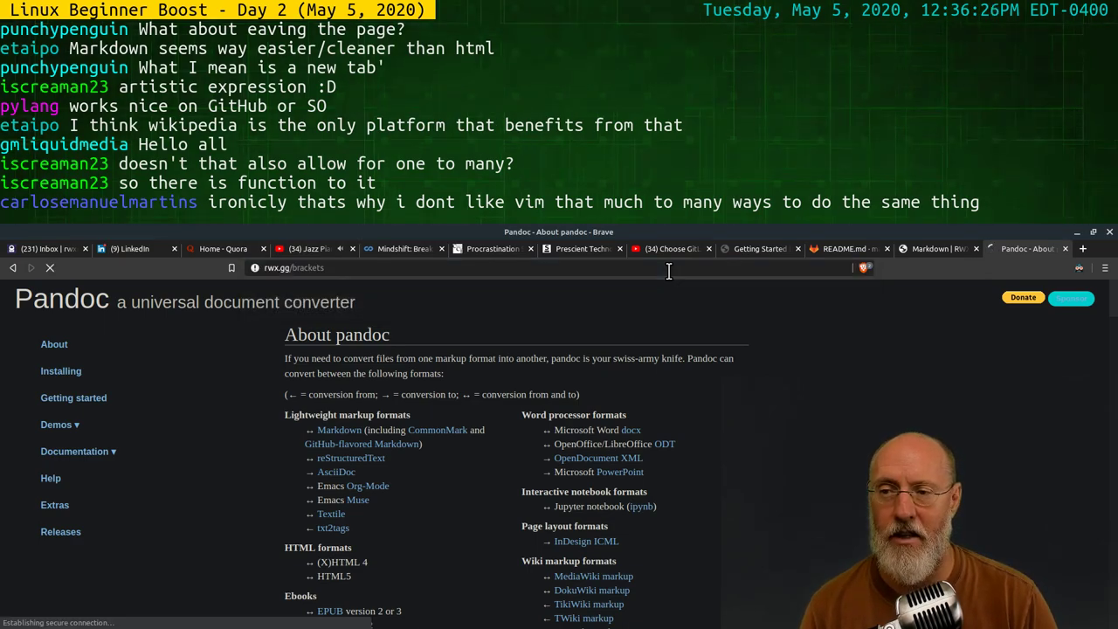
{"action": "key", "text": "Return"}
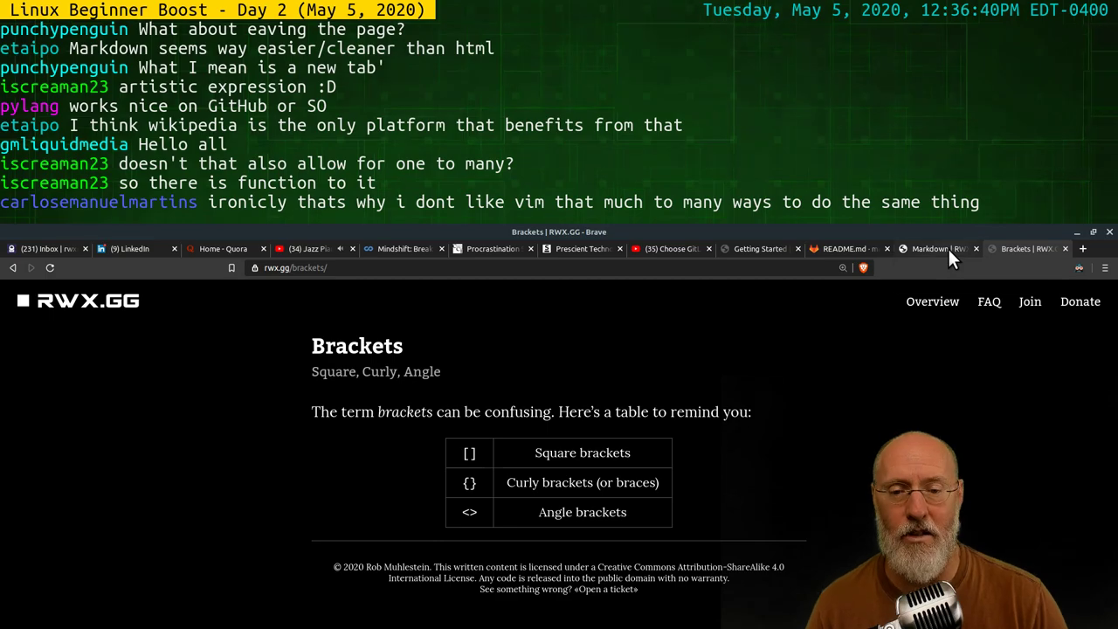
{"action": "left_click", "coordinate": [1065, 248]}
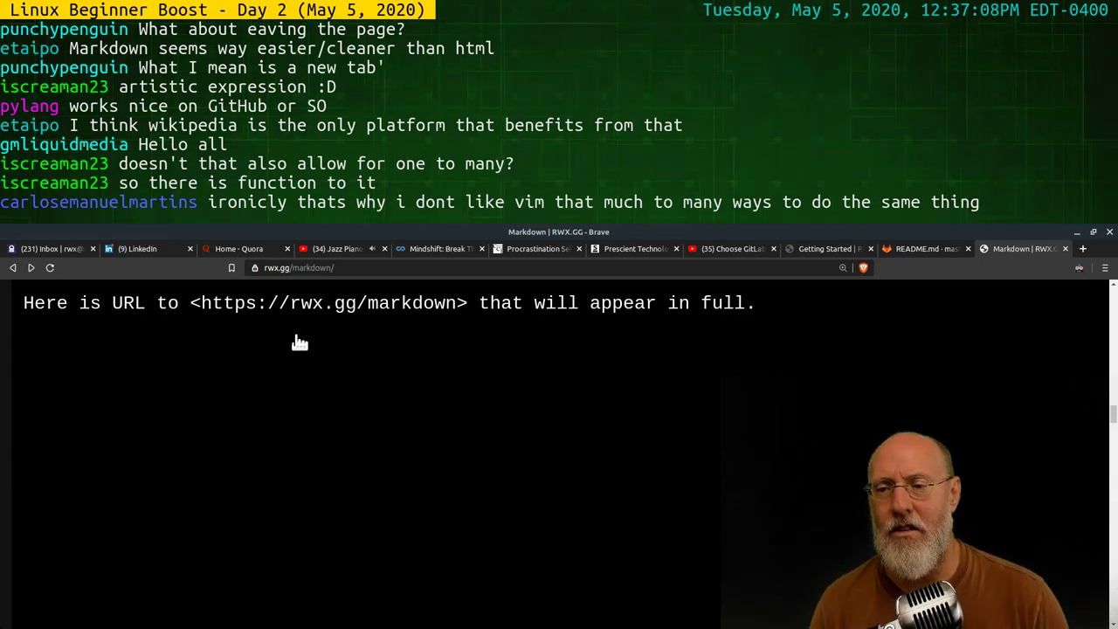
Close the enlarged URL view, scroll down and enlarge the mailto and tel link example
{"action": "left_click", "coordinate": [296, 336]}
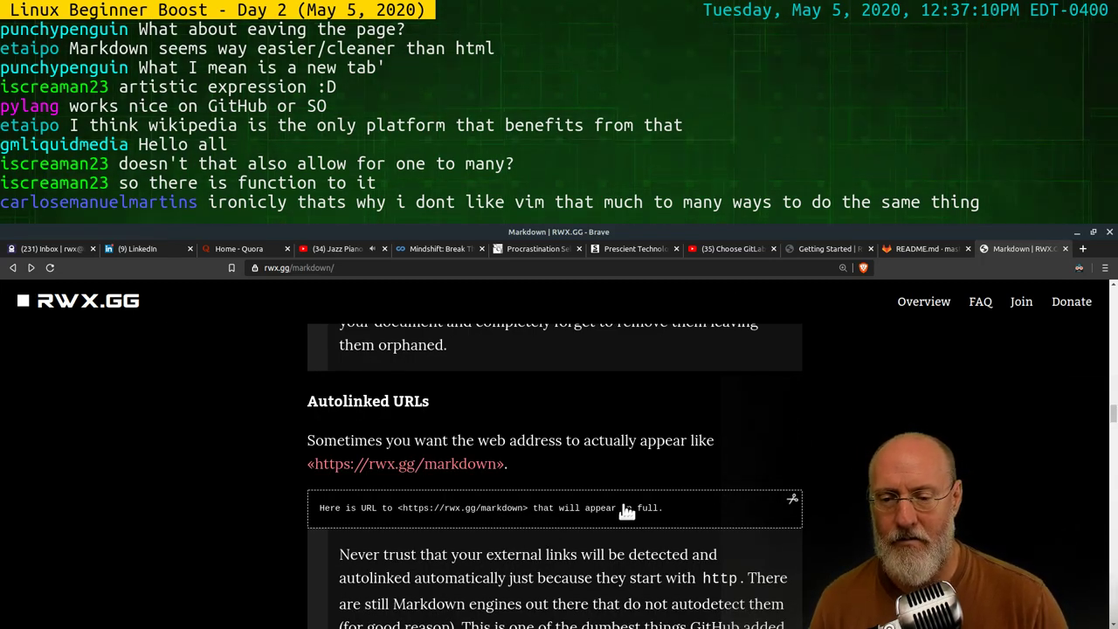
{"action": "scroll", "coordinate": [629, 509], "scroll_direction": "down", "scroll_amount": 3}
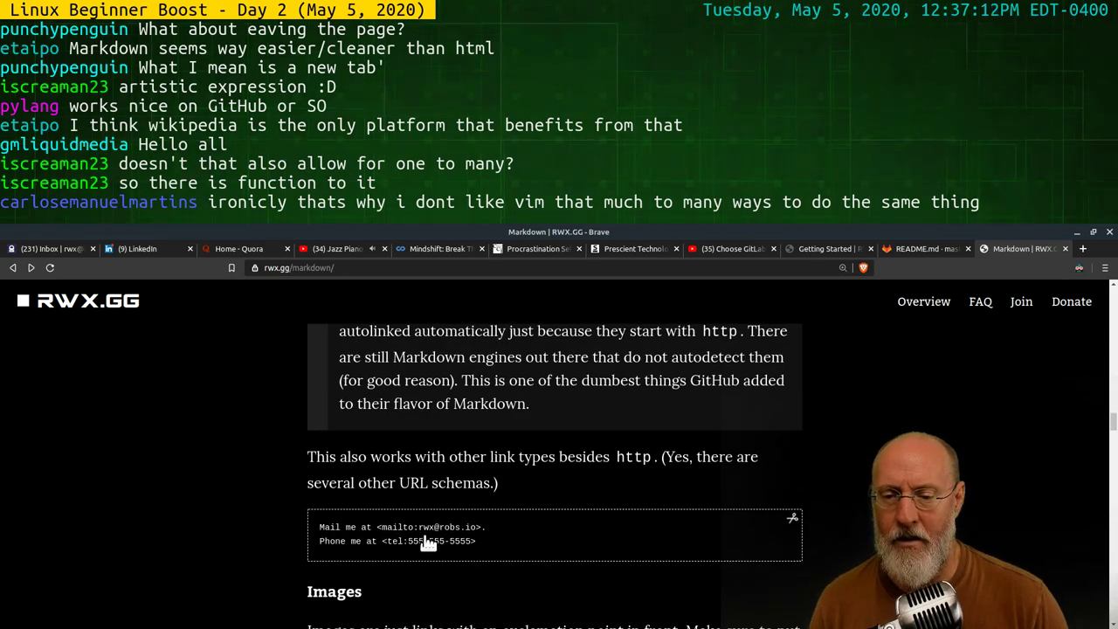
{"action": "left_click", "coordinate": [510, 532]}
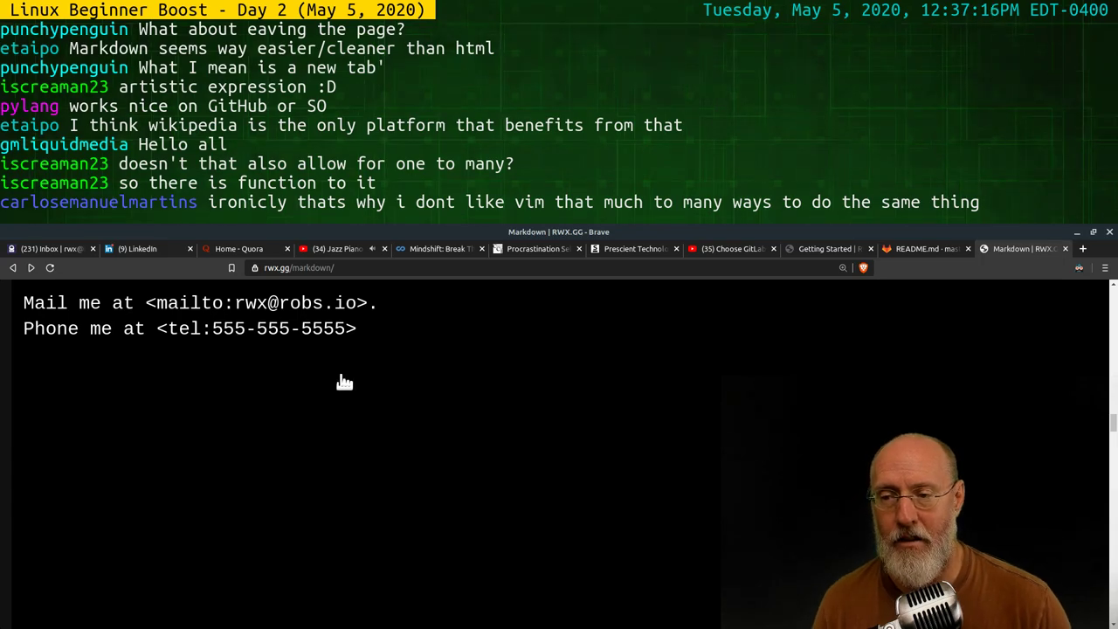
{"action": "left_click", "coordinate": [385, 348]}
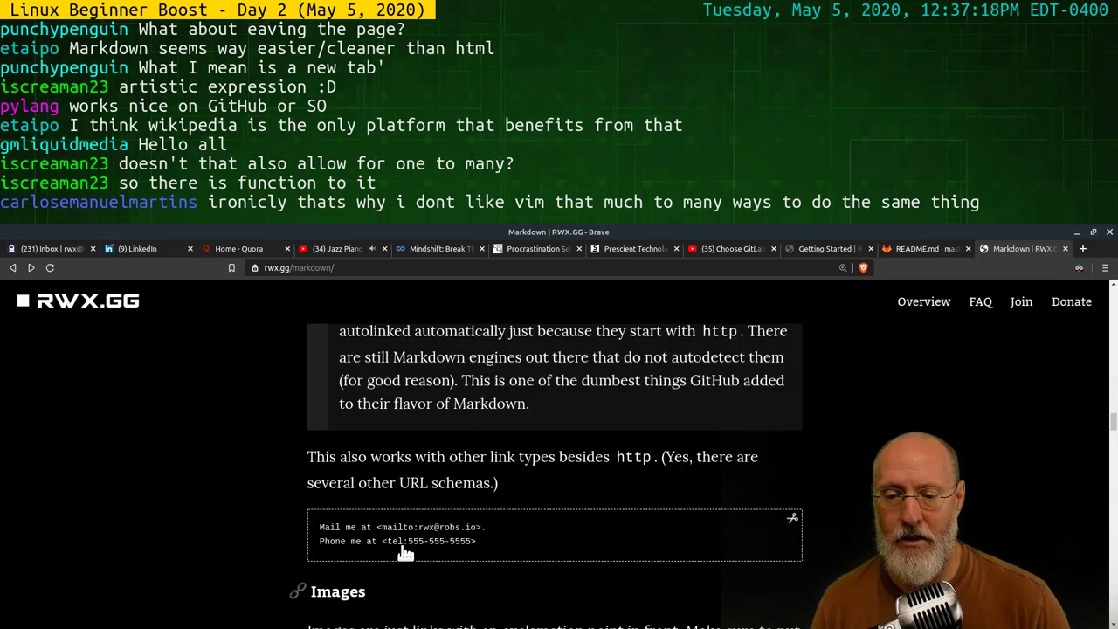
{"action": "scroll", "coordinate": [626, 515], "scroll_direction": "down", "scroll_amount": 1}
{"action": "scroll", "coordinate": [625, 515], "scroll_direction": "down", "scroll_amount": 3}
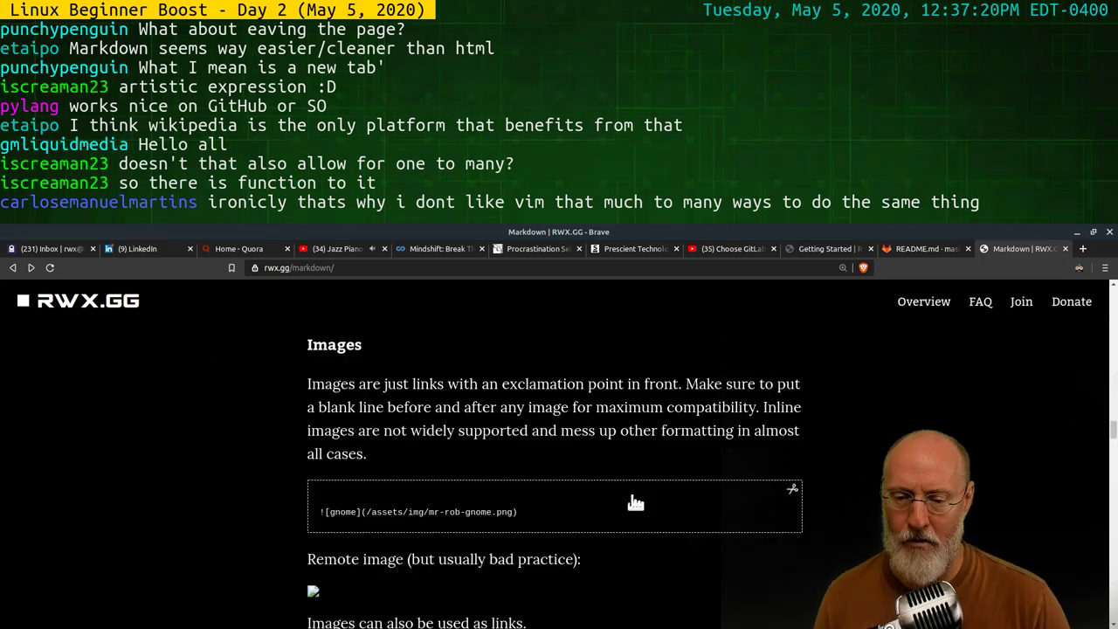
{"action": "scroll", "coordinate": [632, 499], "scroll_direction": "up", "scroll_amount": 2}
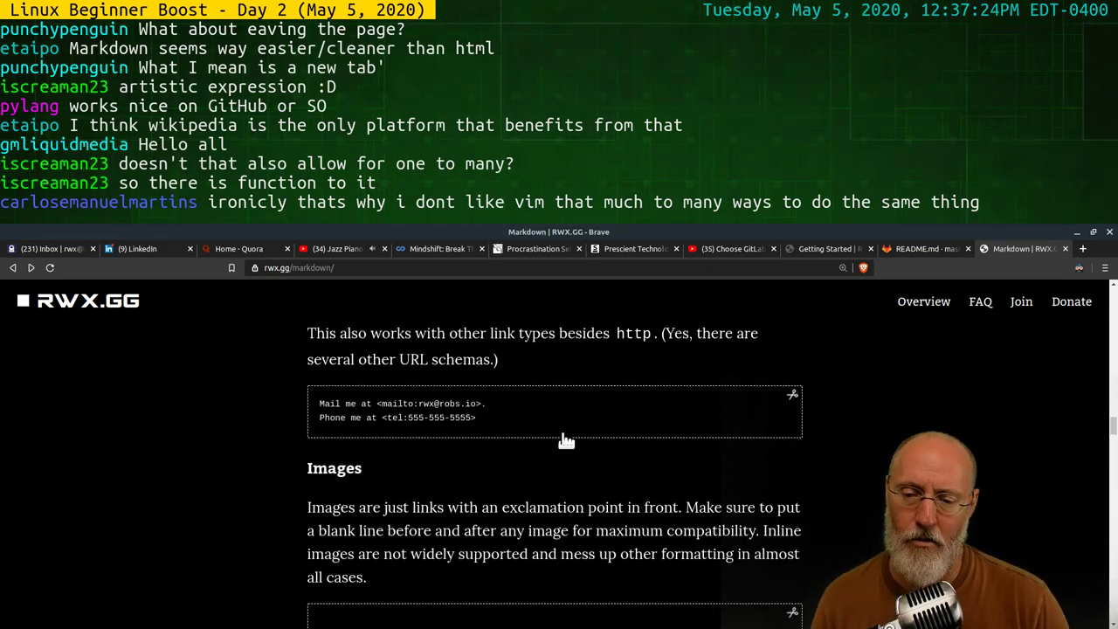
{"action": "scroll", "coordinate": [565, 437], "scroll_direction": "down", "scroll_amount": 3}
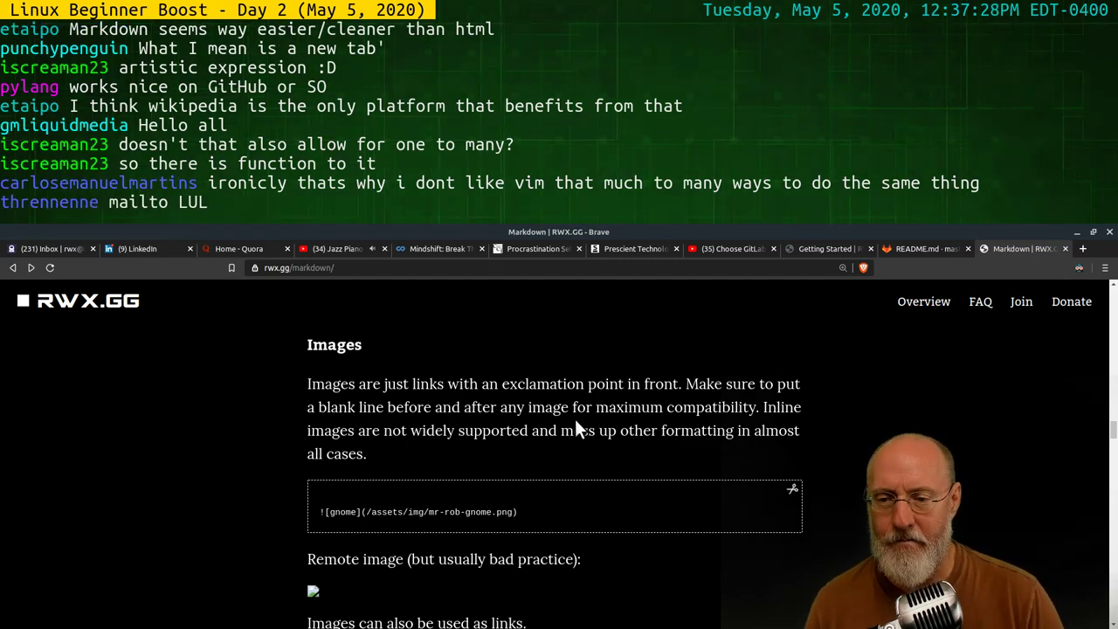
{"action": "scroll", "coordinate": [429, 377], "scroll_direction": "up", "scroll_amount": 4}
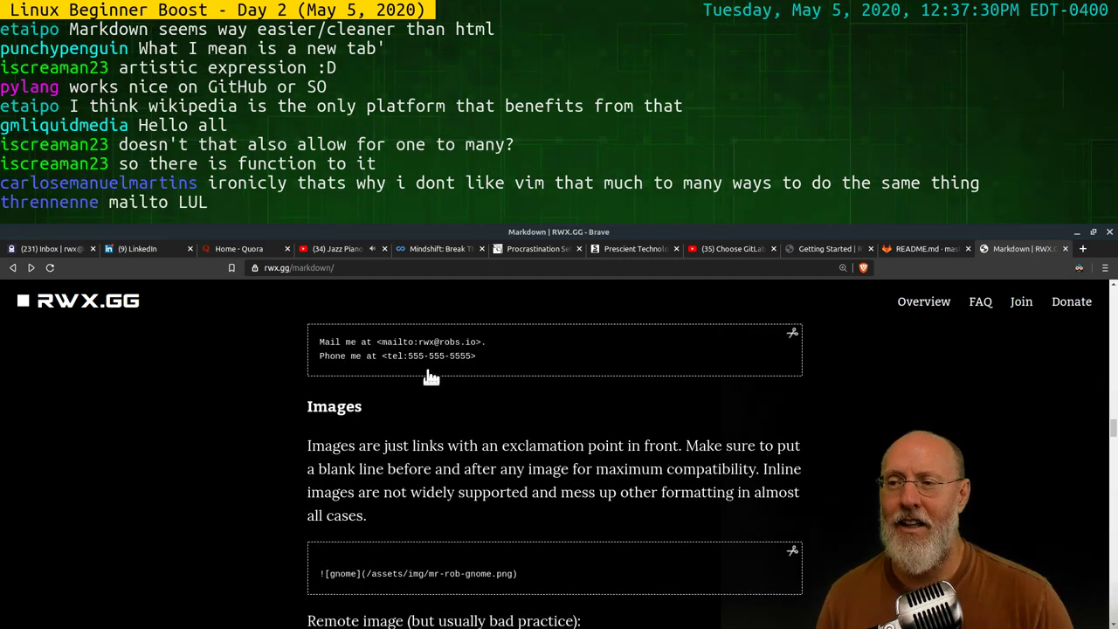
{"action": "left_click", "coordinate": [498, 445]}
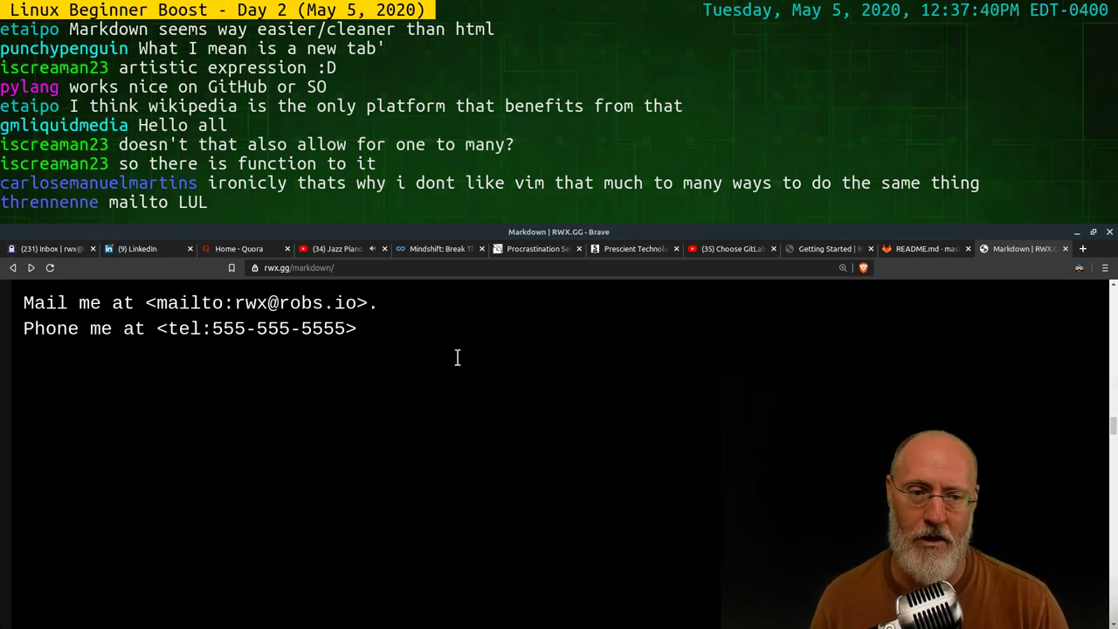
Reset the zoom, scroll into Images and enlarge the gnome image example, then close it
{"action": "key", "text": "ctrl+0"}
{"action": "scroll", "coordinate": [541, 519], "scroll_direction": "down", "scroll_amount": 3}
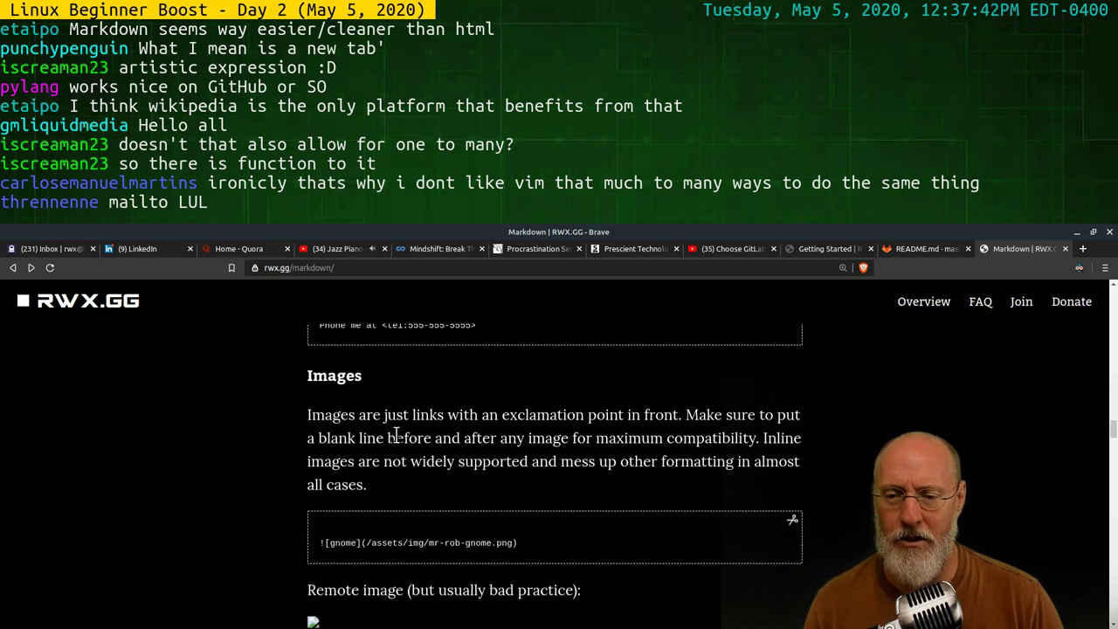
{"action": "key", "text": "ctrl+plus"}
{"action": "key", "text": "ctrl+plus"}
{"action": "key", "text": "ctrl+plus"}
{"action": "key", "text": "ctrl+plus"}
{"action": "key", "text": "ctrl+plus"}
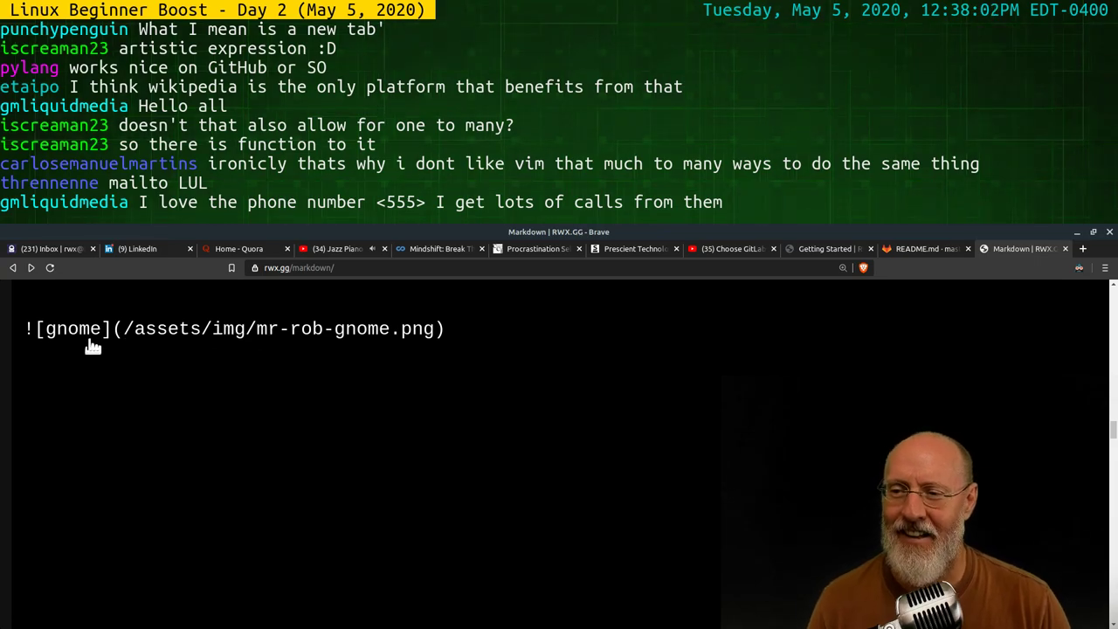
{"action": "left_click", "coordinate": [473, 390]}
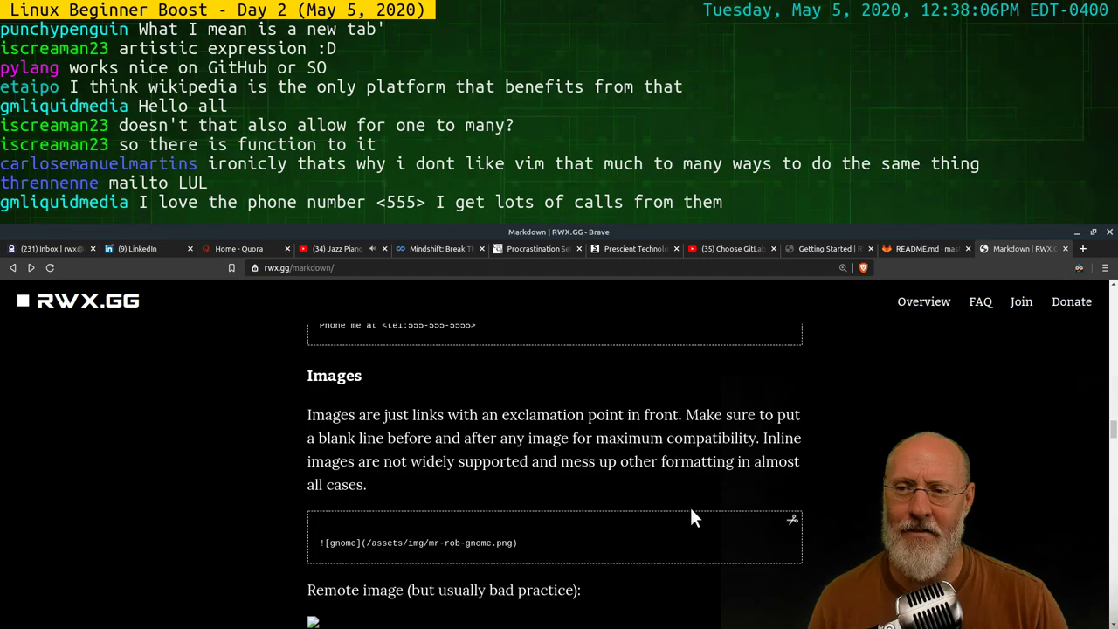
Scroll further and enlarge the skilstak logo image-as-link example
{"action": "scroll", "coordinate": [691, 509], "scroll_direction": "down", "scroll_amount": 5}
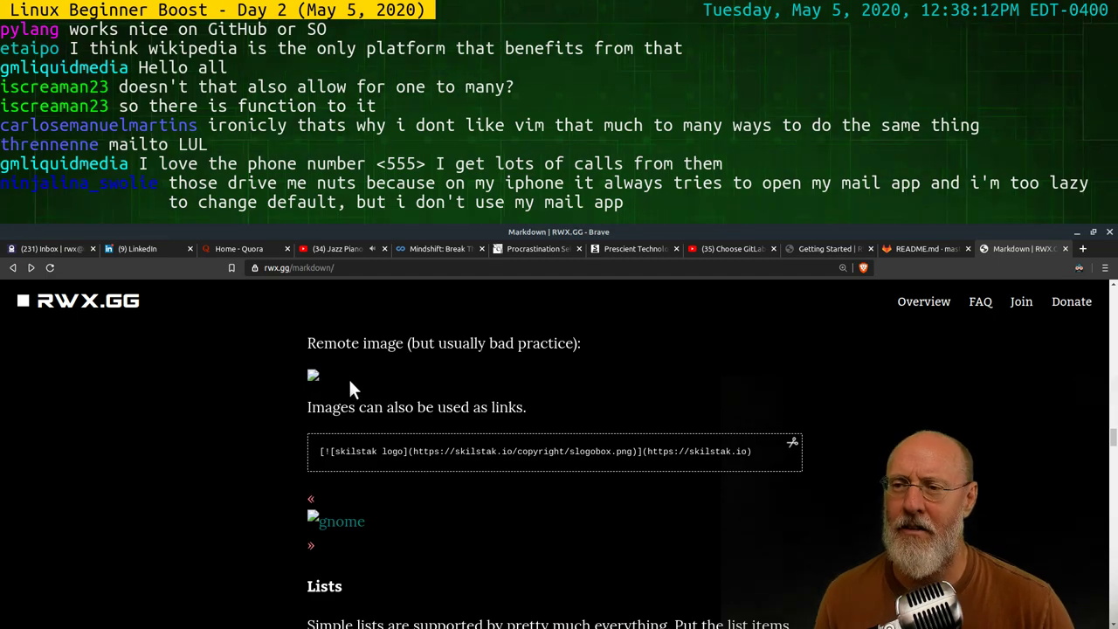
{"action": "scroll", "coordinate": [630, 437], "scroll_direction": "down", "scroll_amount": 2}
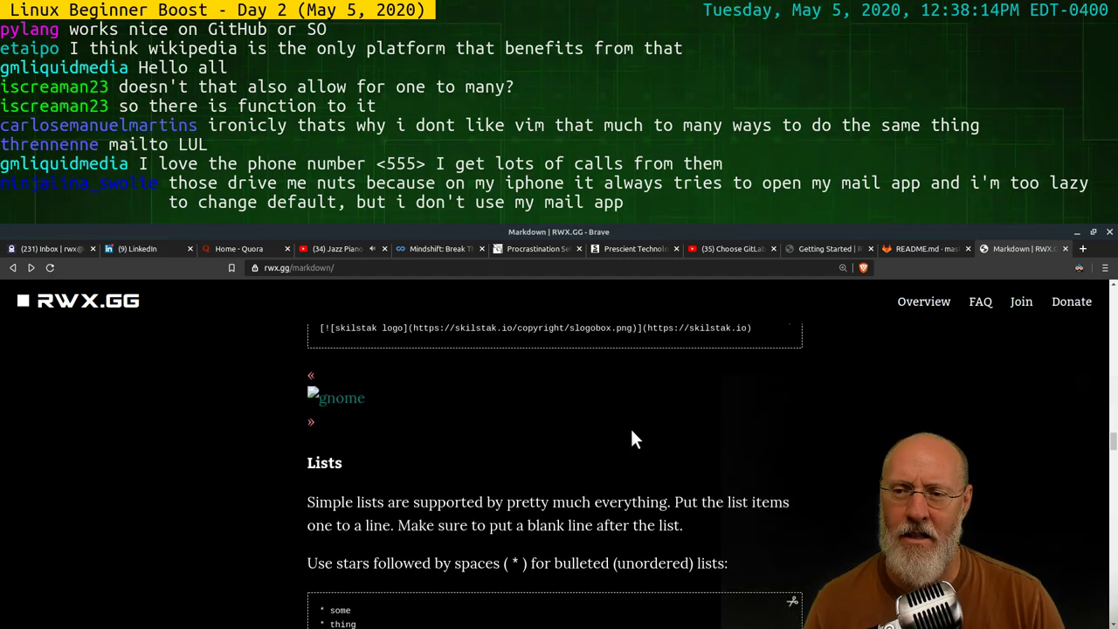
{"action": "scroll", "coordinate": [511, 428], "scroll_direction": "up", "scroll_amount": 2}
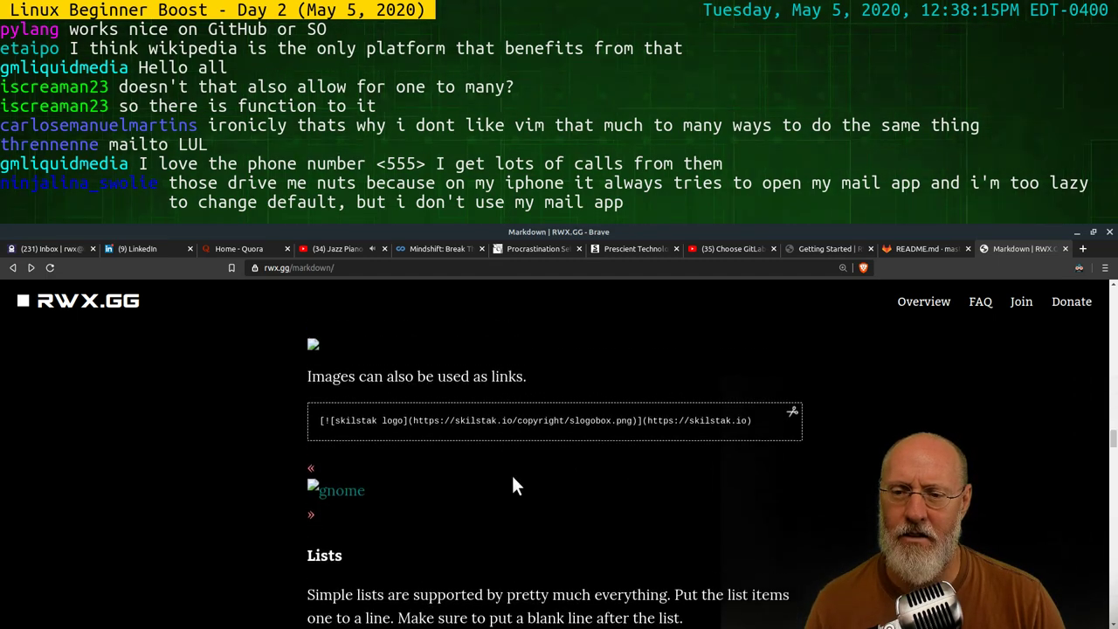
{"action": "left_click", "coordinate": [607, 425]}
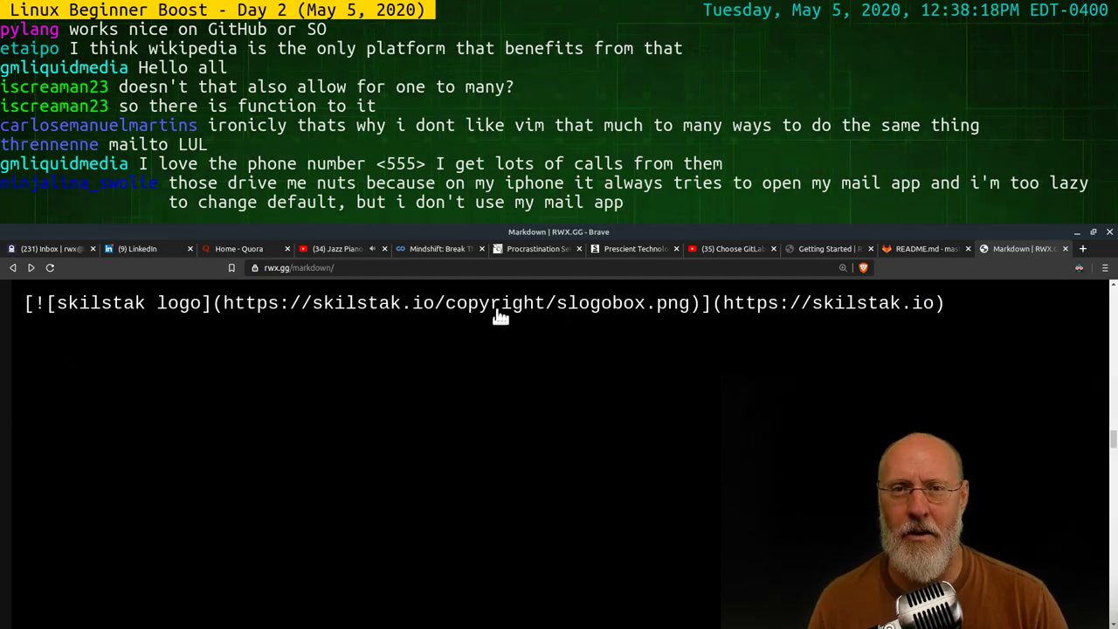
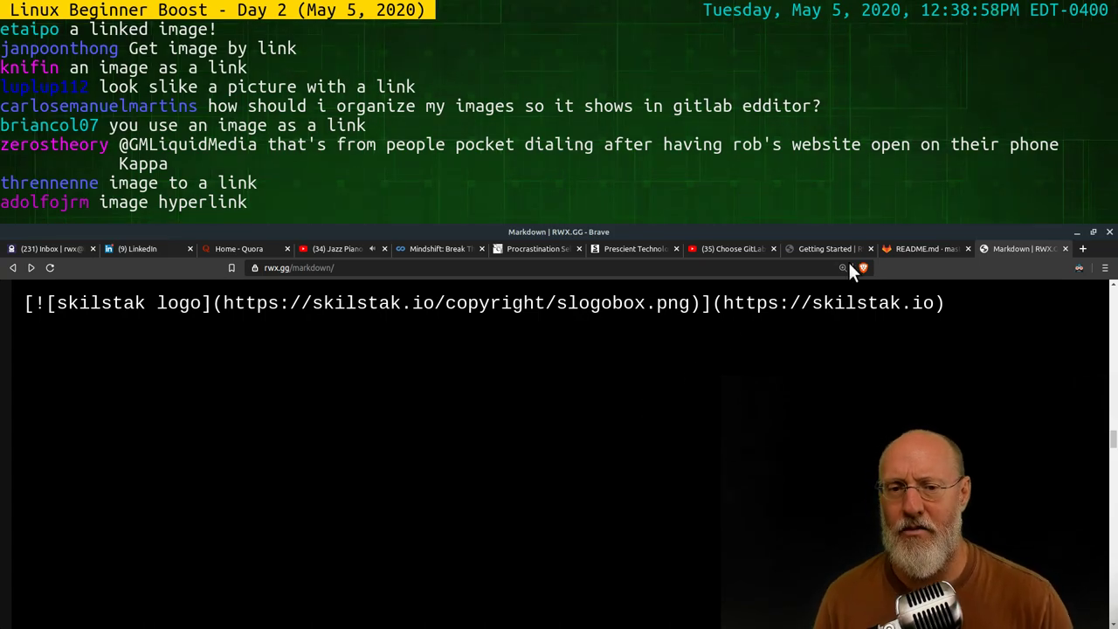
Zoom in on the bulleted-list example in the Lists section, then reset the zoom
{"action": "key", "text": "ctrl+0"}
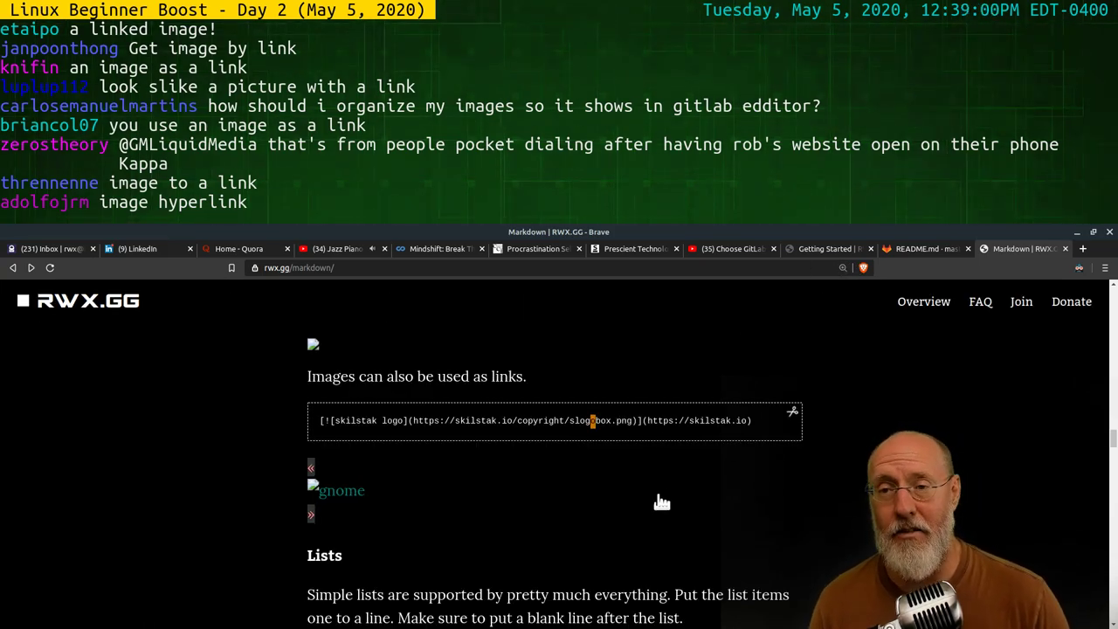
{"action": "scroll", "coordinate": [548, 483], "scroll_direction": "down", "scroll_amount": 3}
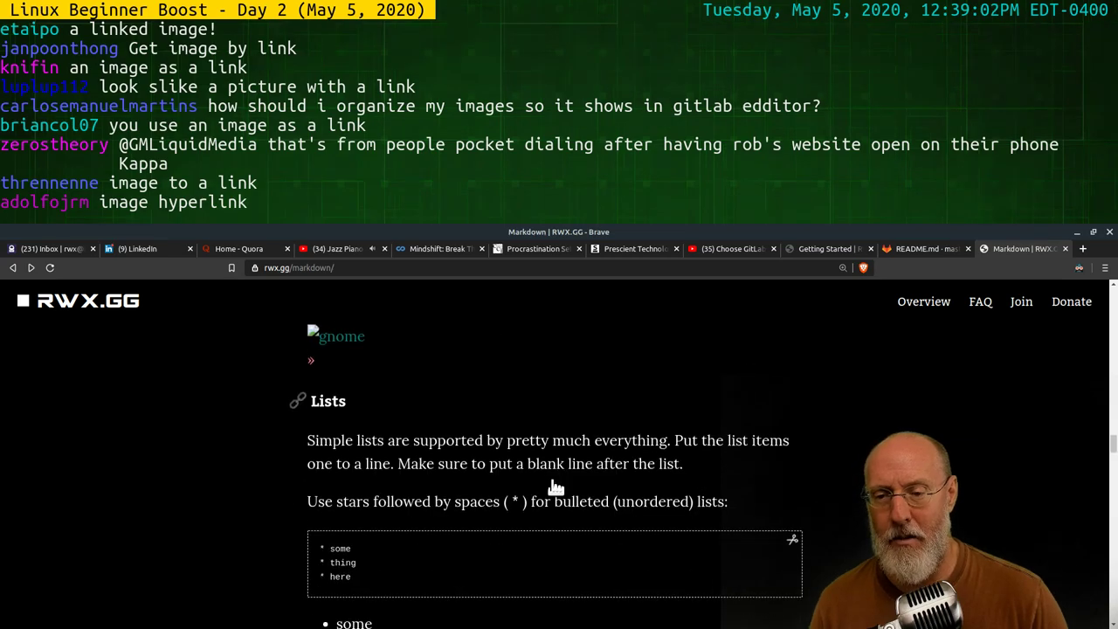
{"action": "scroll", "coordinate": [524, 472], "scroll_direction": "down", "scroll_amount": 2}
{"action": "key", "text": "ctrl+plus"}
{"action": "key", "text": "ctrl+plus"}
{"action": "key", "text": "ctrl+plus"}
{"action": "key", "text": "ctrl+plus"}
{"action": "key", "text": "ctrl+plus"}
{"action": "key", "text": "ctrl+plus"}
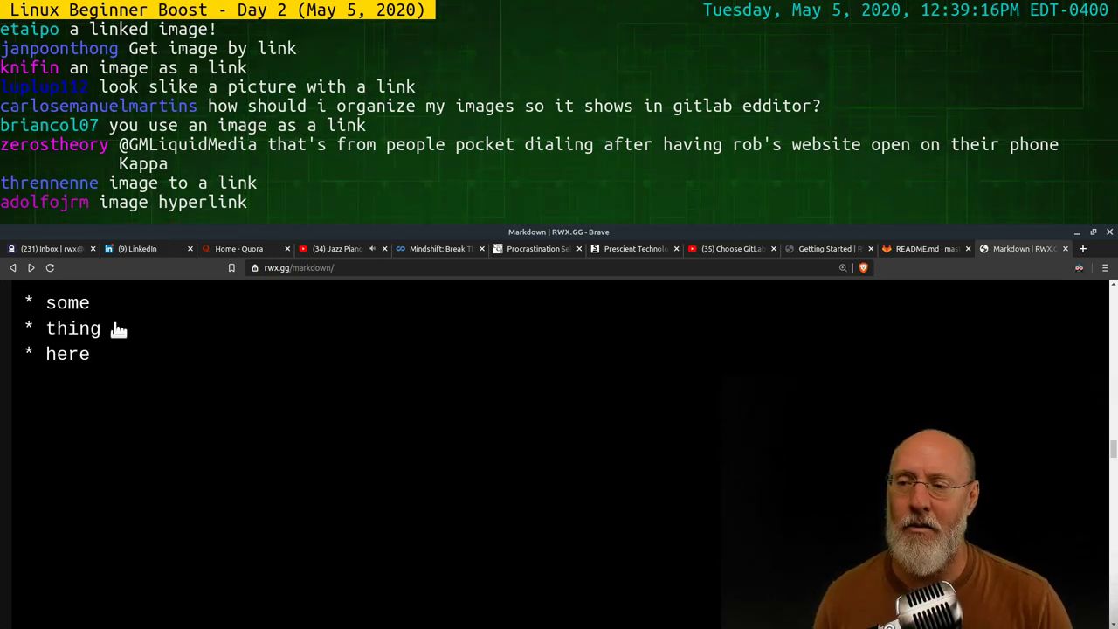
{"action": "key", "text": "ctrl+0"}
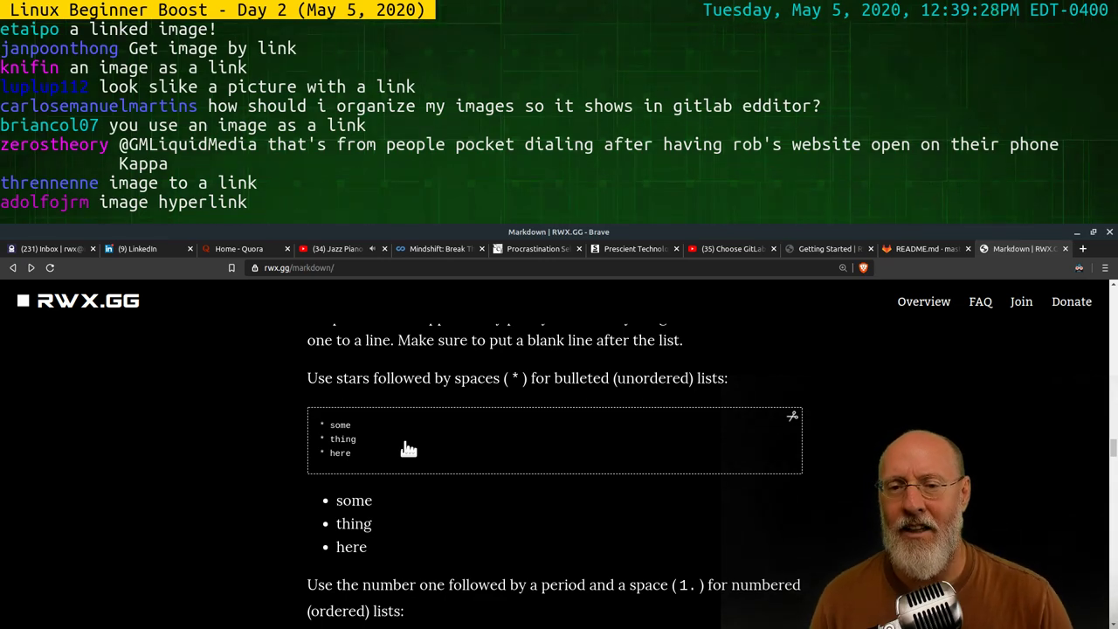
{"action": "left_click", "coordinate": [828, 248]}
{"action": "scroll", "coordinate": [588, 491], "scroll_direction": "down", "scroll_amount": 3}
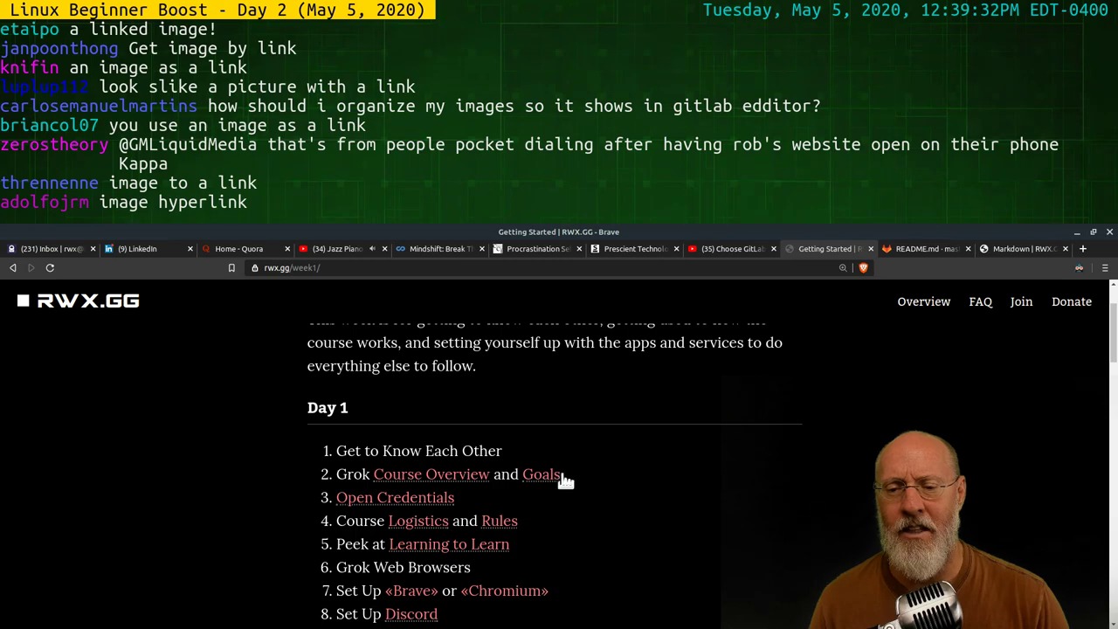
{"action": "scroll", "coordinate": [564, 477], "scroll_direction": "down", "scroll_amount": 5}
{"action": "scroll", "coordinate": [684, 515], "scroll_direction": "down", "scroll_amount": 4}
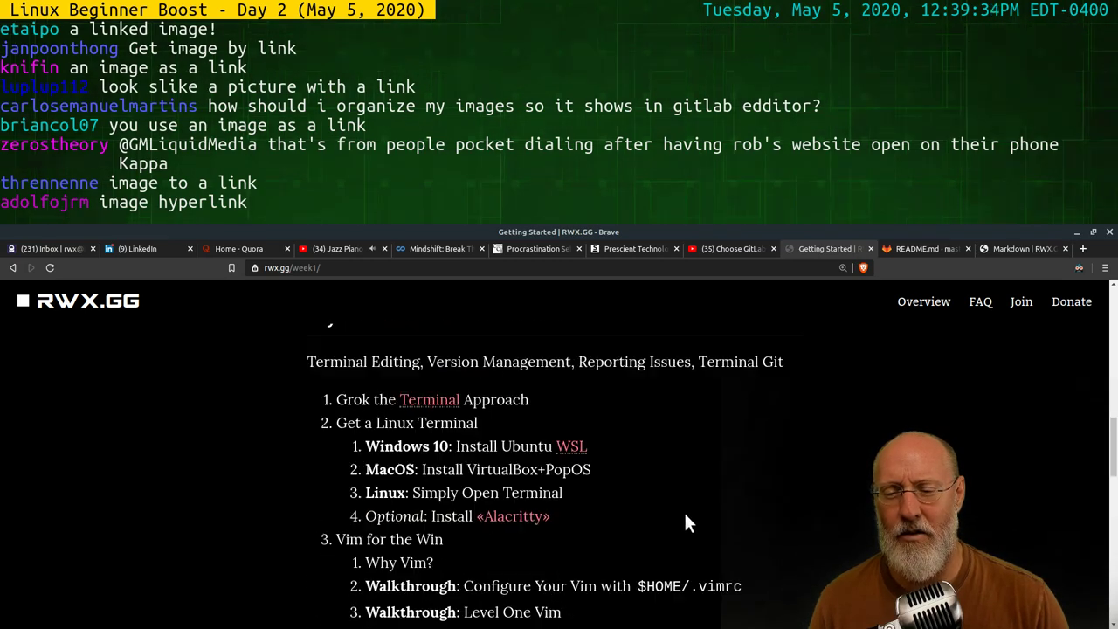
{"action": "scroll", "coordinate": [371, 375], "scroll_direction": "down", "scroll_amount": 1}
{"action": "scroll", "coordinate": [547, 504], "scroll_direction": "down", "scroll_amount": 3}
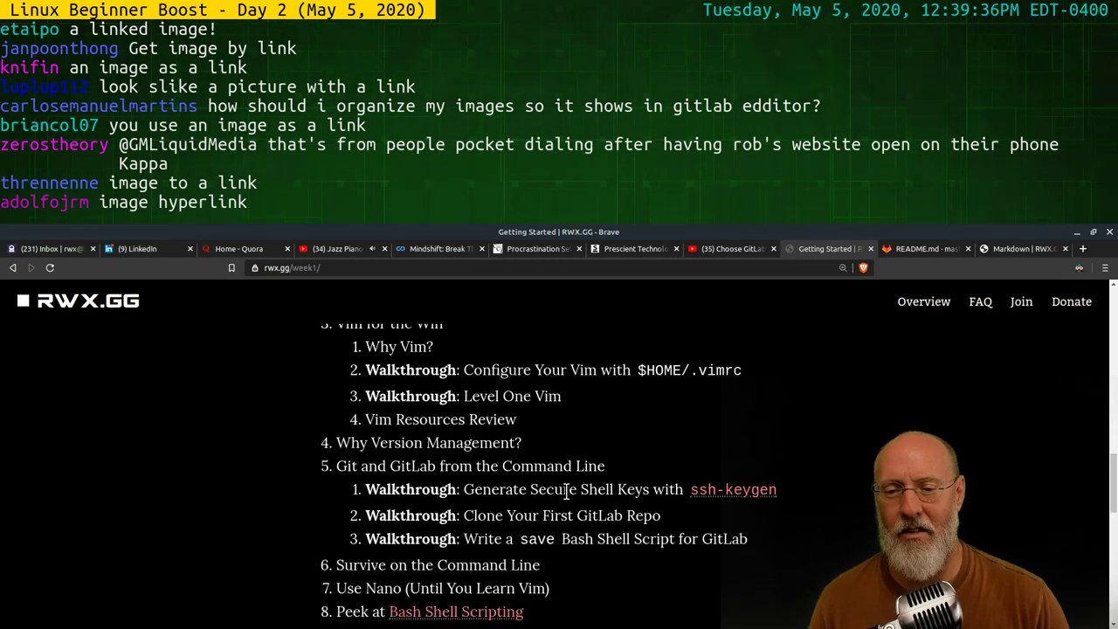
{"action": "scroll", "coordinate": [566, 488], "scroll_direction": "up", "scroll_amount": 3}
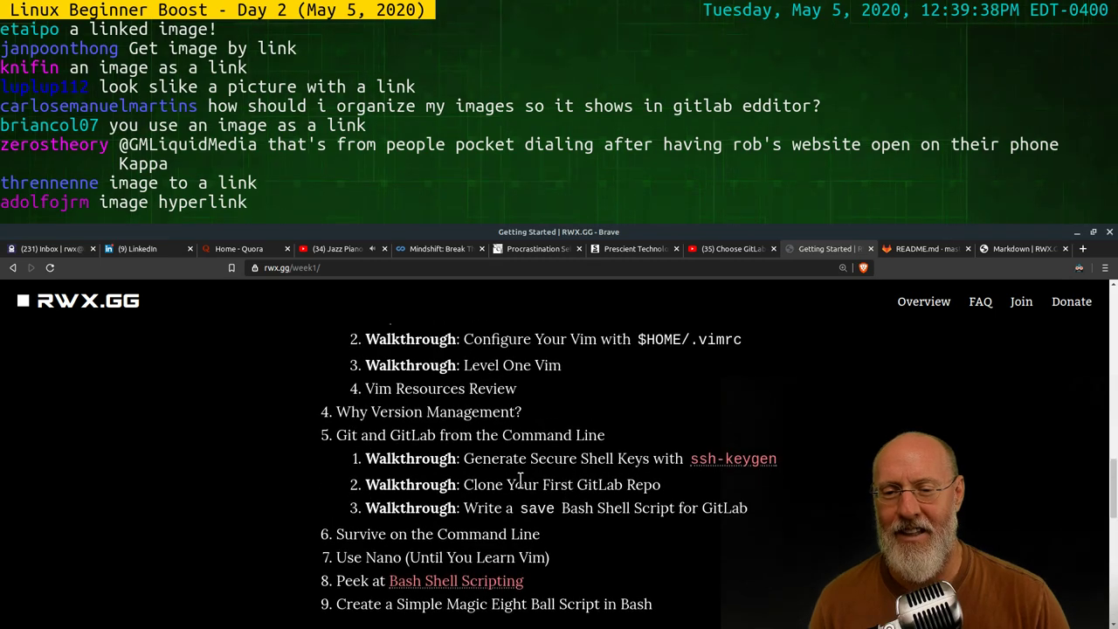
{"action": "scroll", "coordinate": [582, 494], "scroll_direction": "up", "scroll_amount": 5}
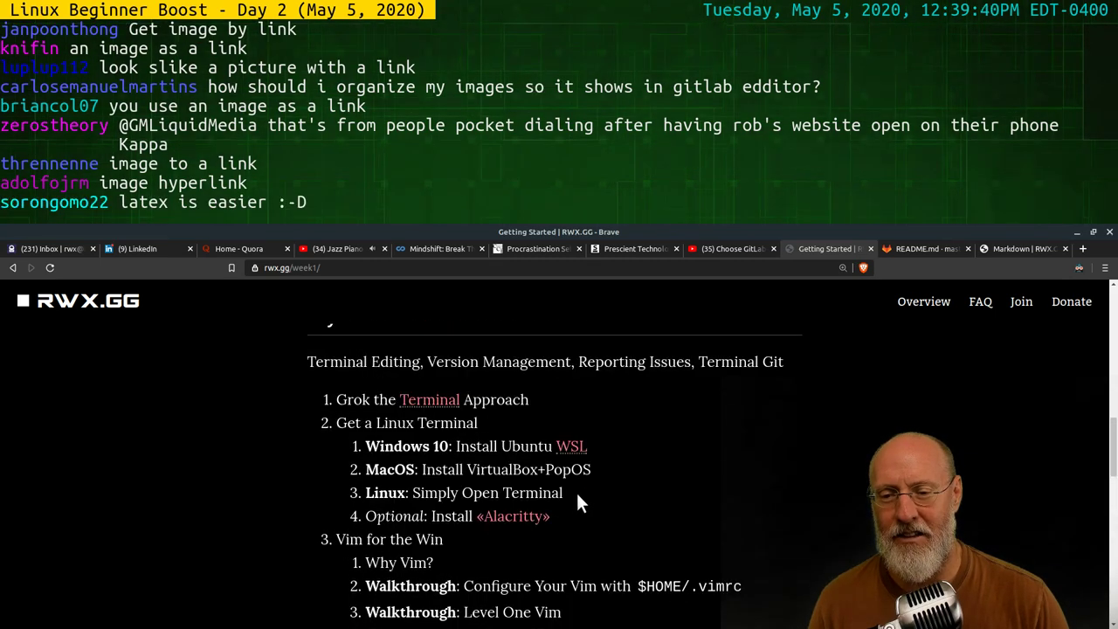
{"action": "scroll", "coordinate": [610, 477], "scroll_direction": "up", "scroll_amount": 1}
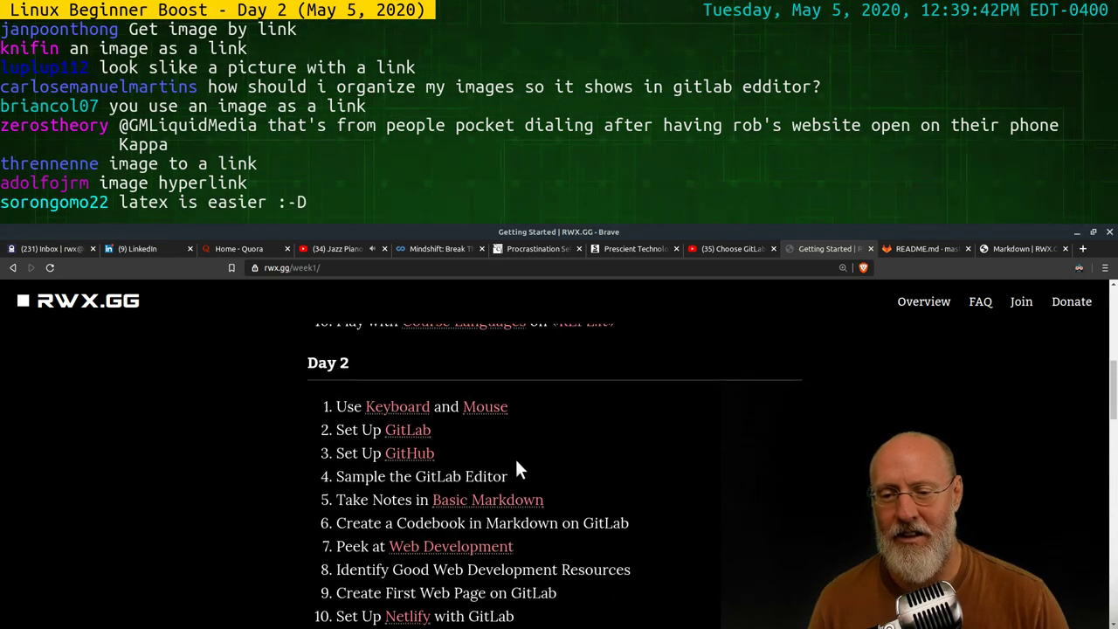
{"action": "scroll", "coordinate": [566, 470], "scroll_direction": "up", "scroll_amount": 5}
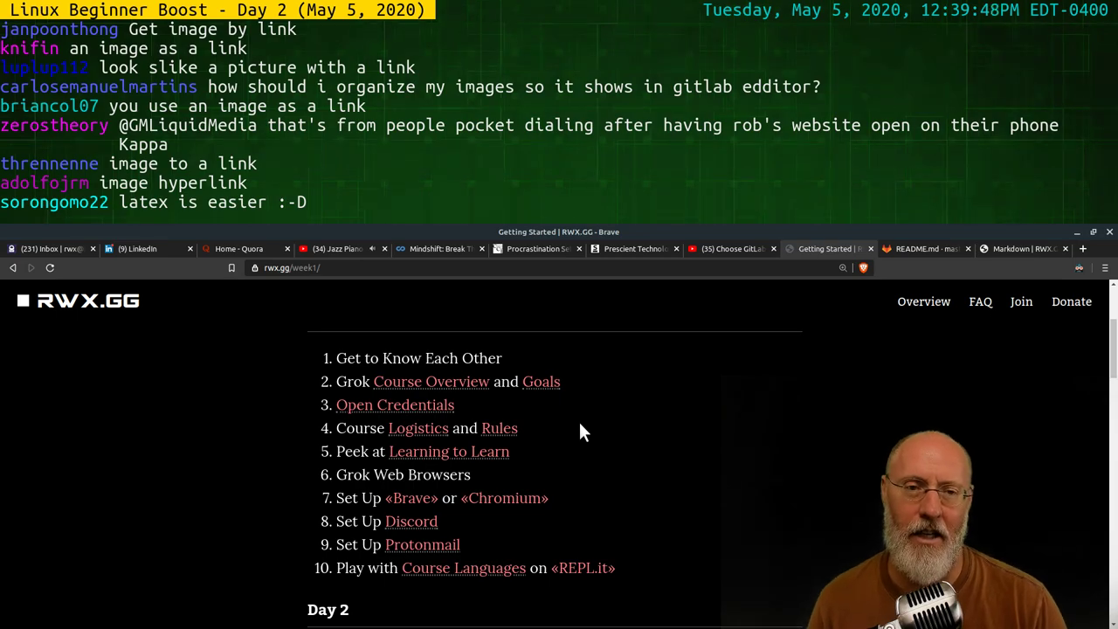
{"action": "left_click", "coordinate": [1004, 249]}
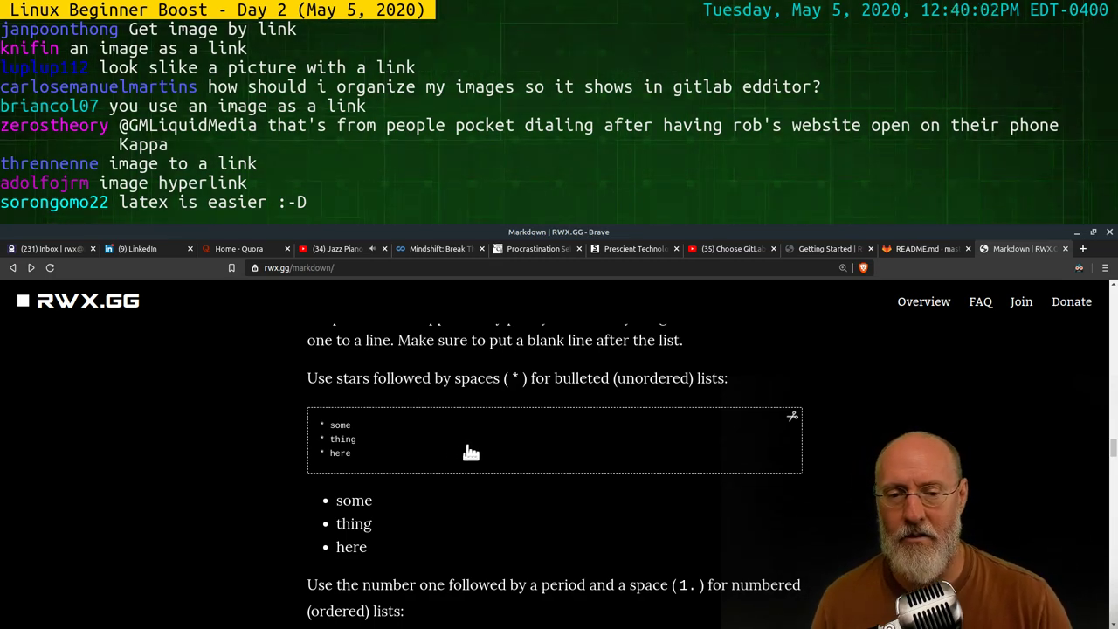
View the numbered-list example (HTML, CSS, JavaScript, Go, Bash) enlarged, then close it
{"action": "scroll", "coordinate": [550, 428], "scroll_direction": "down", "scroll_amount": 4}
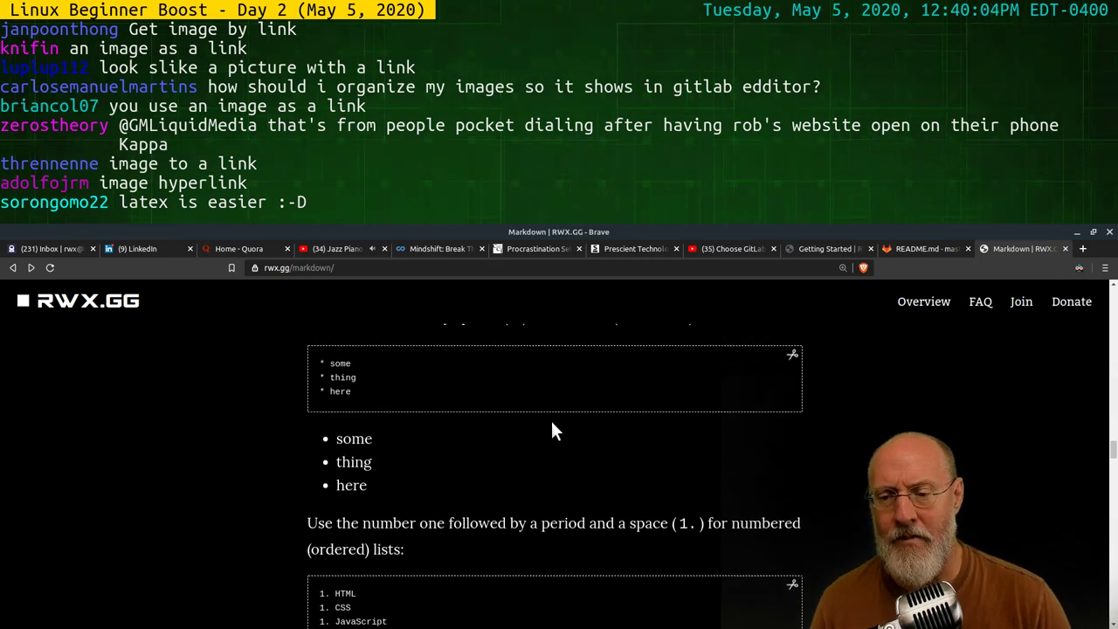
{"action": "scroll", "coordinate": [524, 446], "scroll_direction": "up", "scroll_amount": 3}
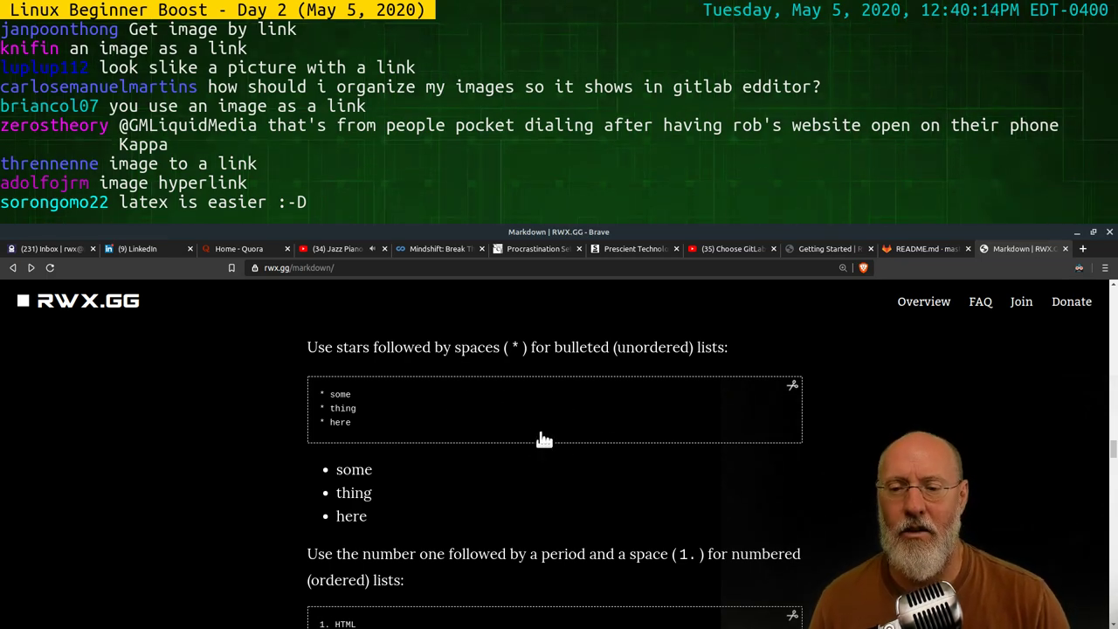
{"action": "scroll", "coordinate": [519, 414], "scroll_direction": "down", "scroll_amount": 5}
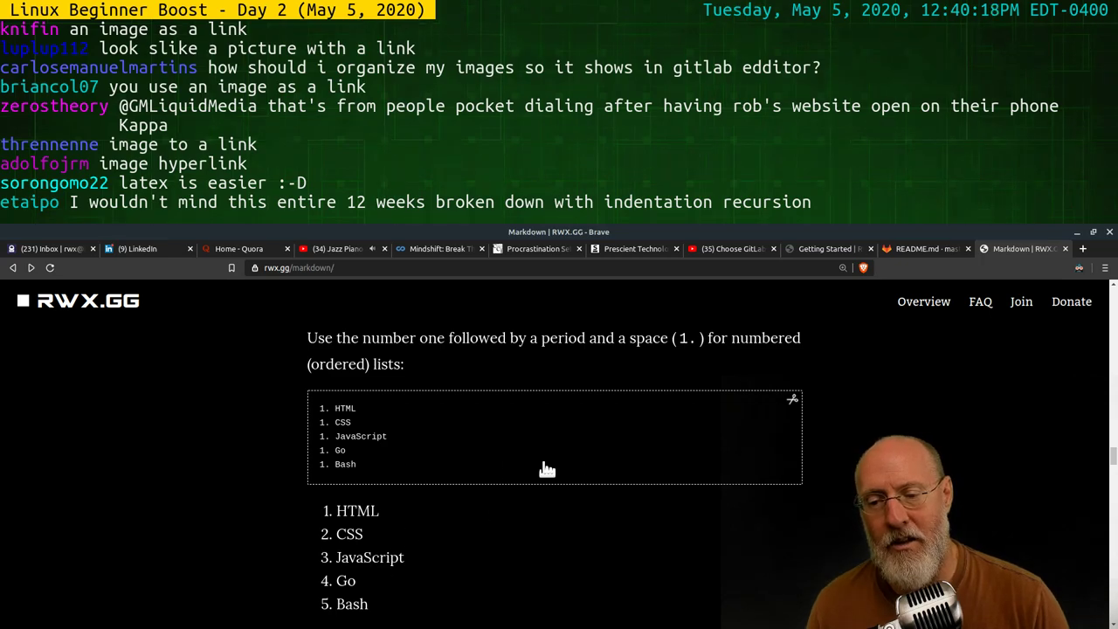
{"action": "scroll", "coordinate": [543, 464], "scroll_direction": "down", "scroll_amount": 2}
{"action": "scroll", "coordinate": [437, 457], "scroll_direction": "up", "scroll_amount": 2}
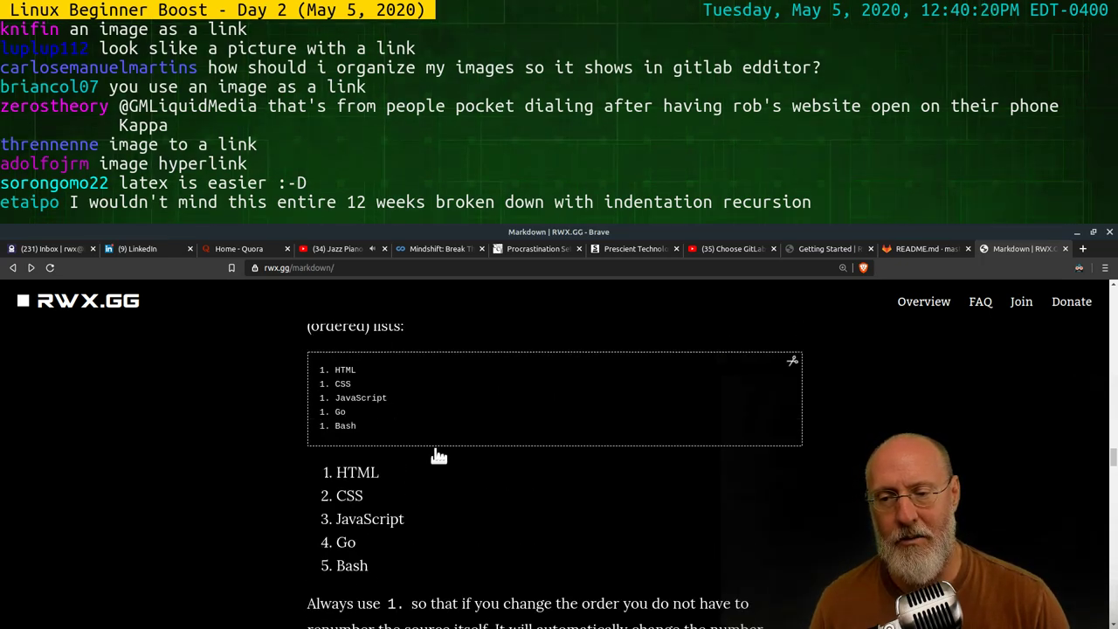
{"action": "left_click", "coordinate": [457, 393]}
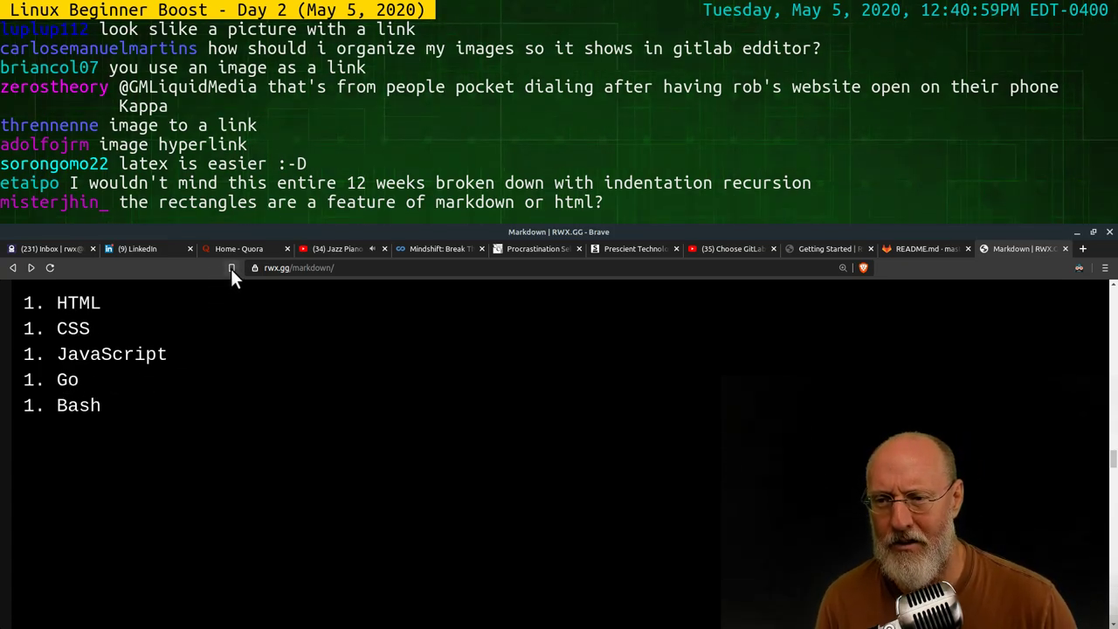
{"action": "left_click", "coordinate": [440, 346]}
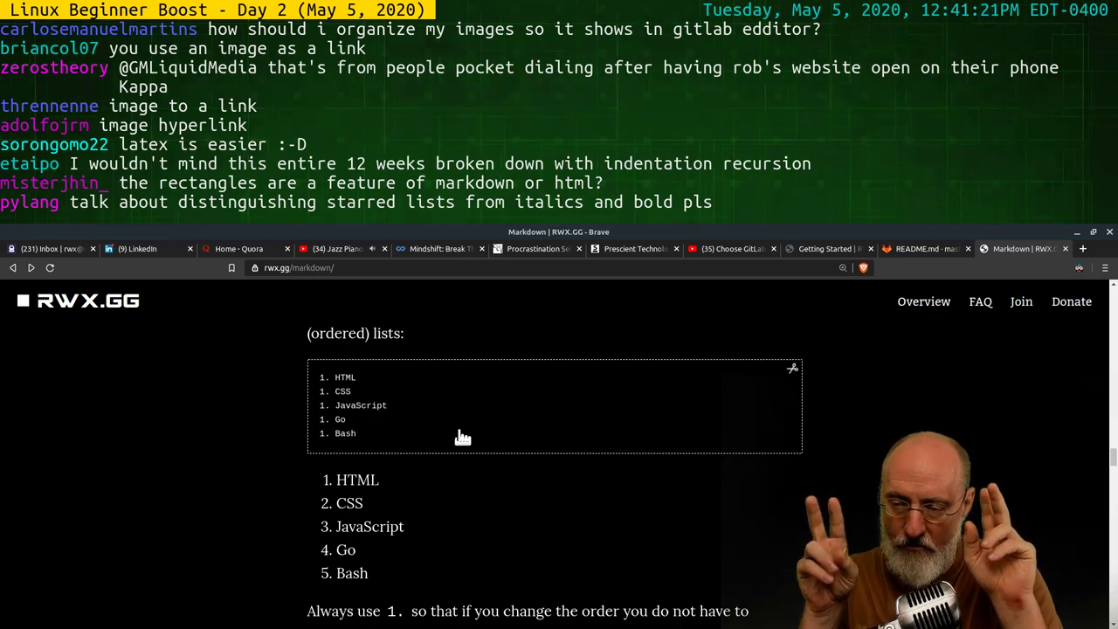
Scroll up to Headings, then read down past Links and Images to the Lists examples
{"action": "scroll", "coordinate": [646, 466], "scroll_direction": "up", "scroll_amount": 10}
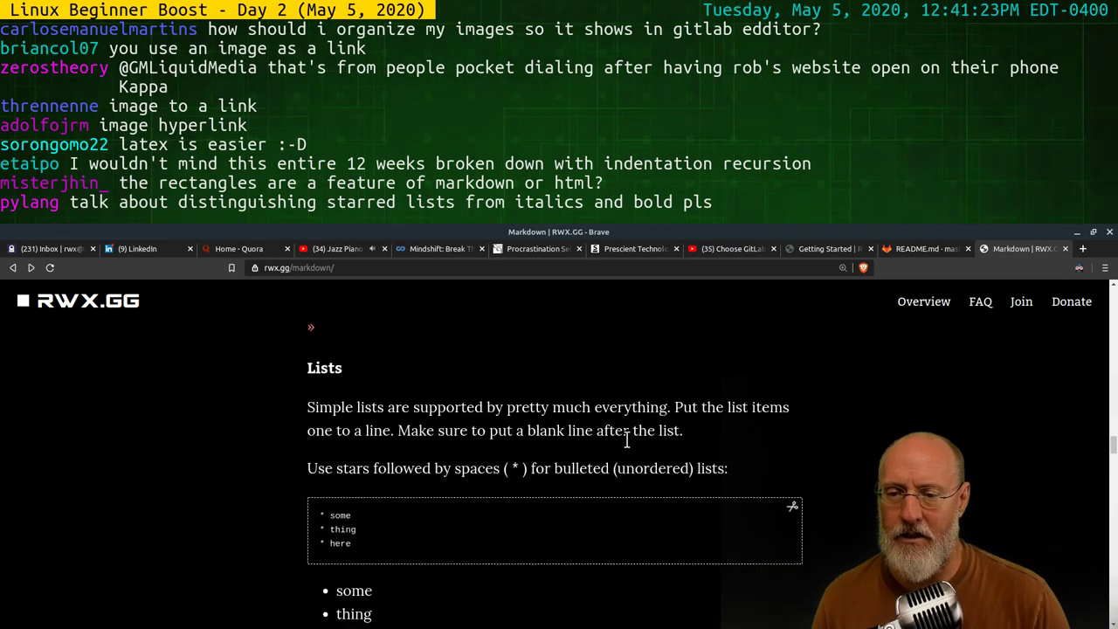
{"action": "scroll", "coordinate": [624, 428], "scroll_direction": "up", "scroll_amount": 8}
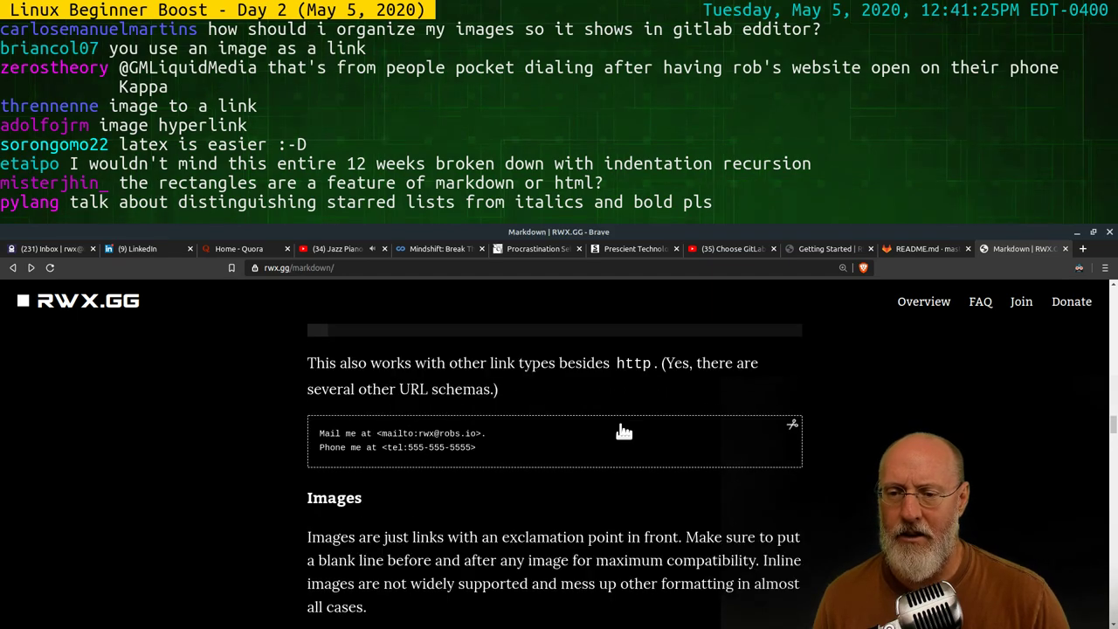
{"action": "scroll", "coordinate": [621, 426], "scroll_direction": "up", "scroll_amount": 3}
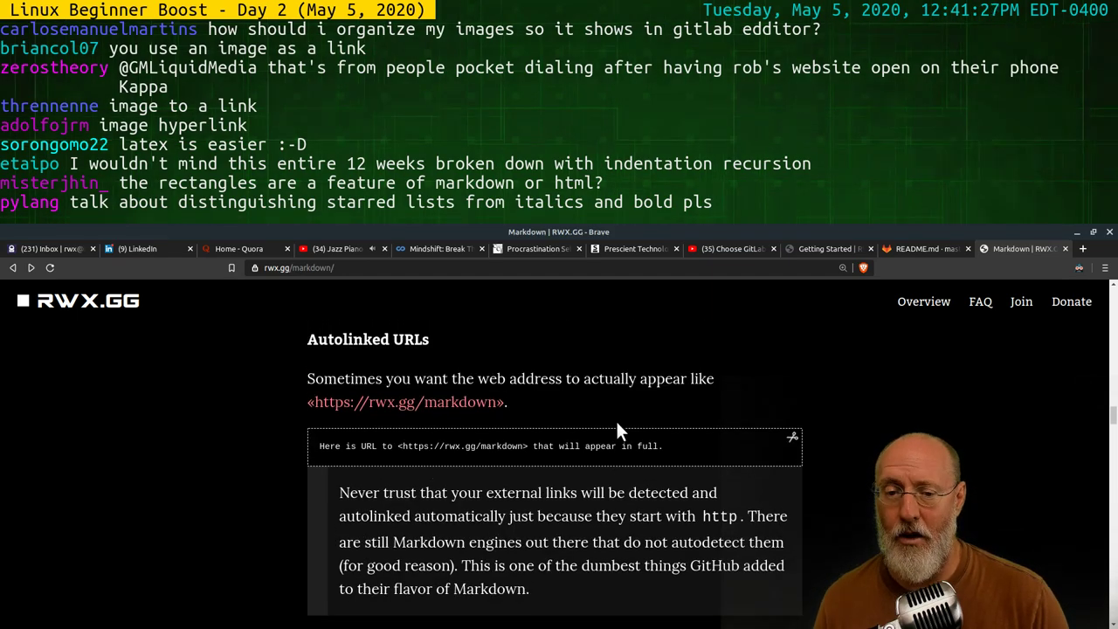
{"action": "scroll", "coordinate": [614, 445], "scroll_direction": "up", "scroll_amount": 9}
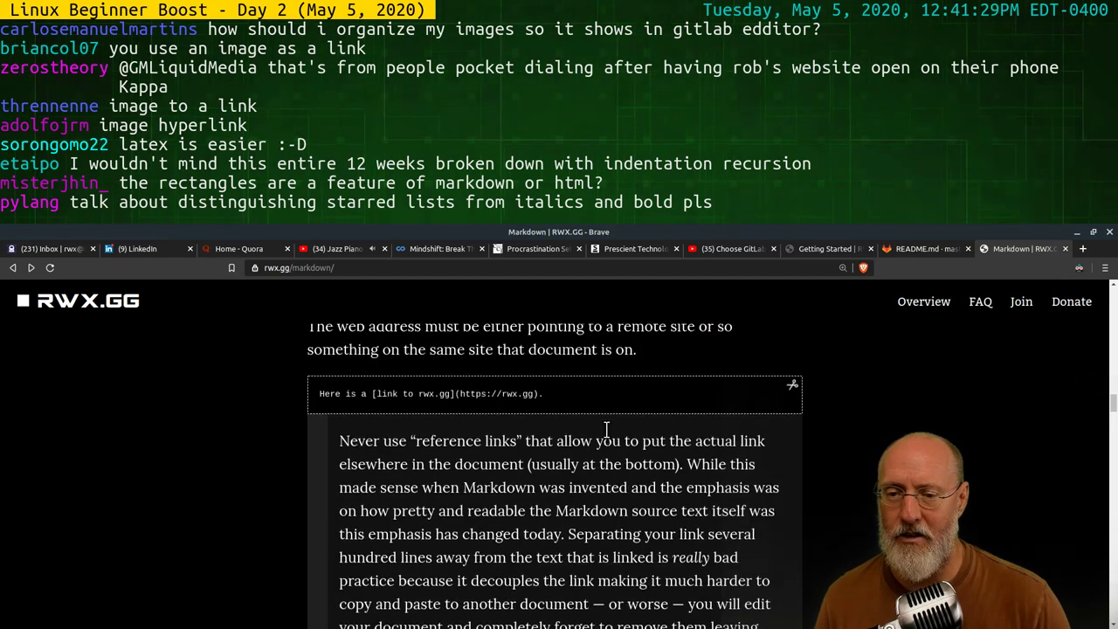
{"action": "scroll", "coordinate": [603, 433], "scroll_direction": "up", "scroll_amount": 5}
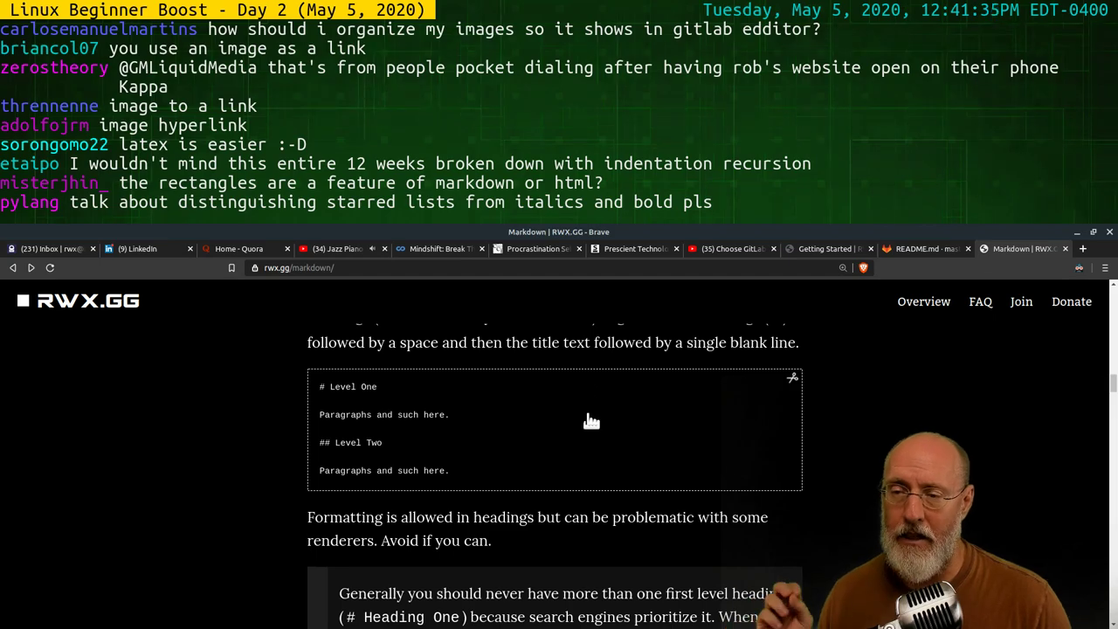
{"action": "scroll", "coordinate": [576, 428], "scroll_direction": "up", "scroll_amount": 5}
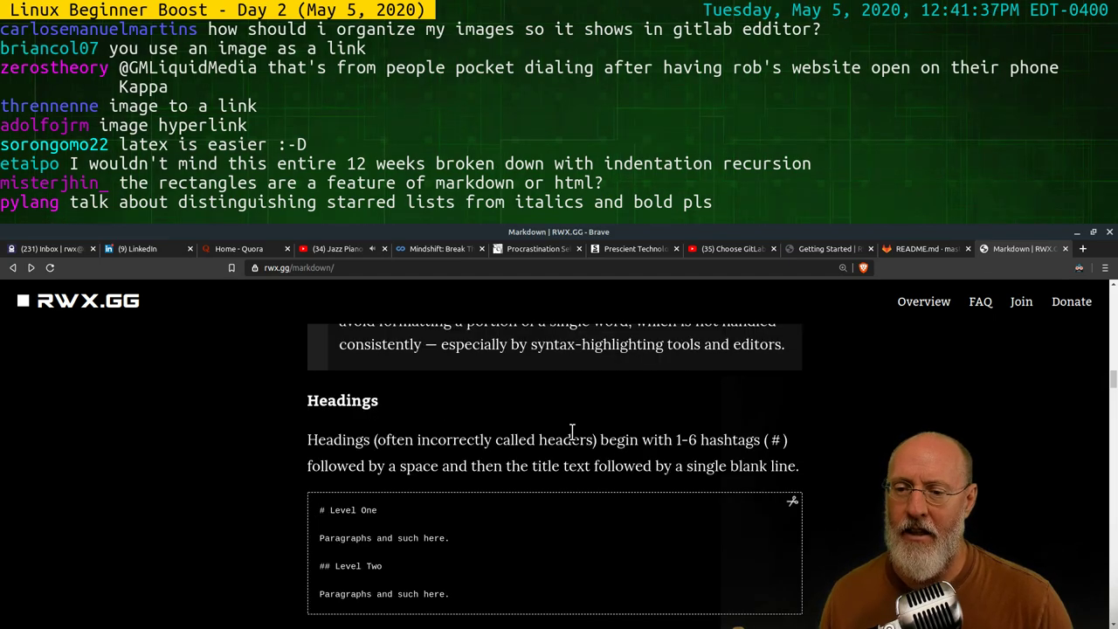
{"action": "scroll", "coordinate": [572, 433], "scroll_direction": "up", "scroll_amount": 3}
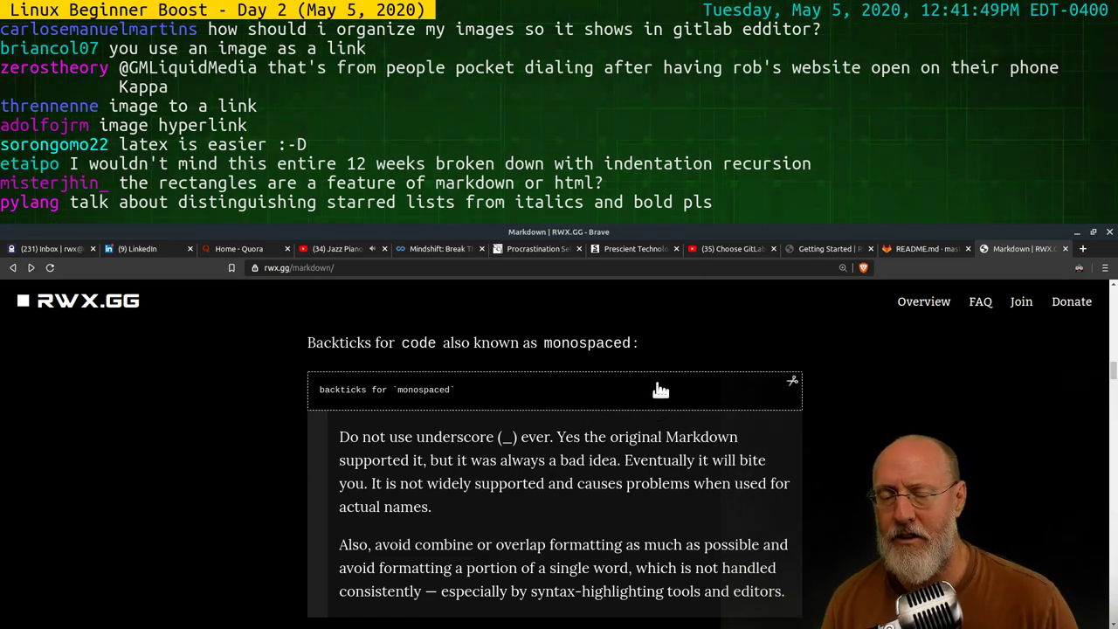
{"action": "scroll", "coordinate": [675, 427], "scroll_direction": "down", "scroll_amount": 2}
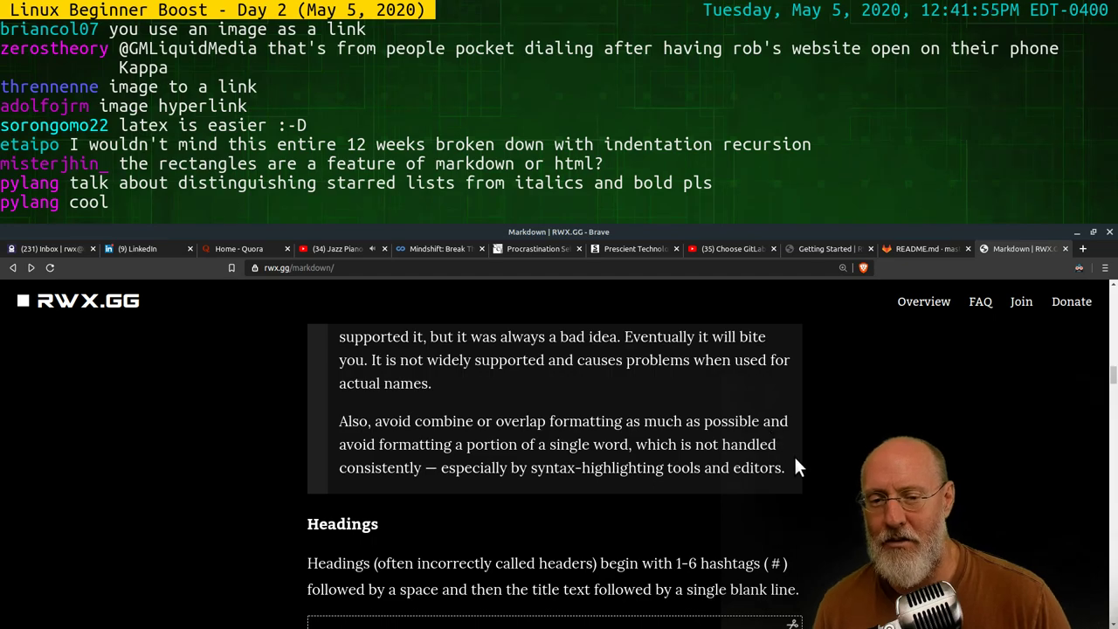
{"action": "scroll", "coordinate": [716, 480], "scroll_direction": "down", "scroll_amount": 3}
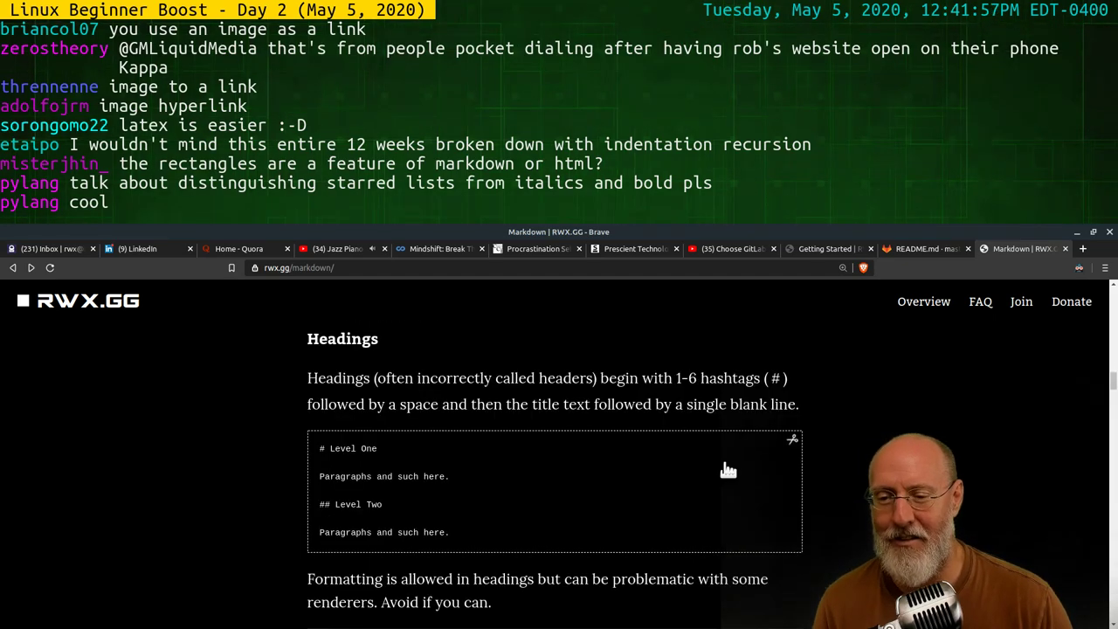
{"action": "scroll", "coordinate": [727, 463], "scroll_direction": "down", "scroll_amount": 2}
{"action": "scroll", "coordinate": [721, 456], "scroll_direction": "down", "scroll_amount": 3}
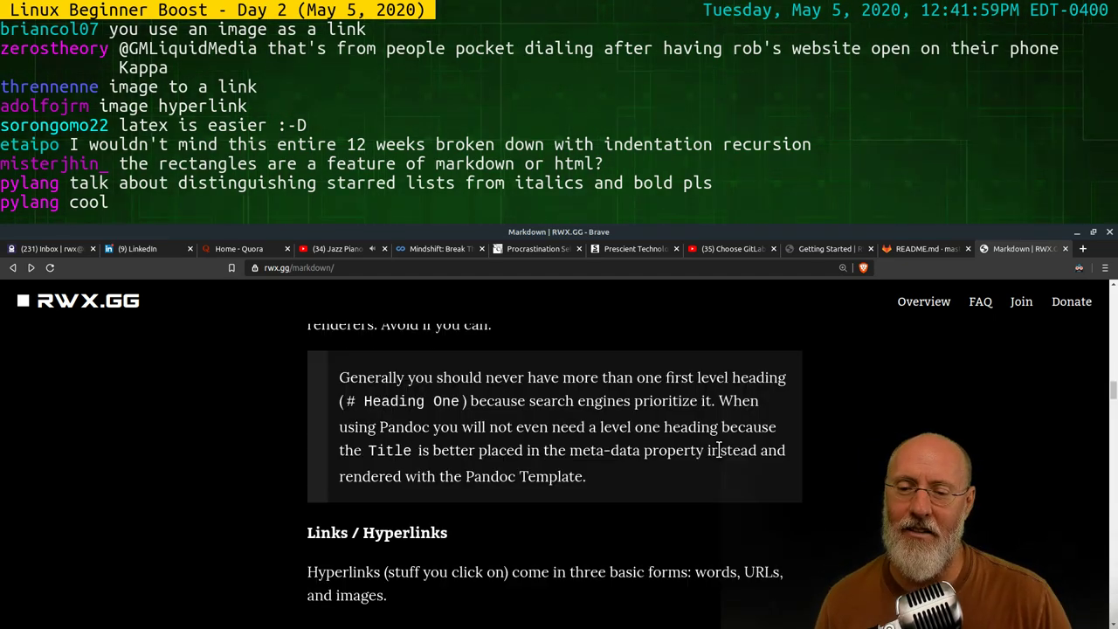
{"action": "scroll", "coordinate": [722, 456], "scroll_direction": "down", "scroll_amount": 4}
{"action": "scroll", "coordinate": [717, 444], "scroll_direction": "down", "scroll_amount": 3}
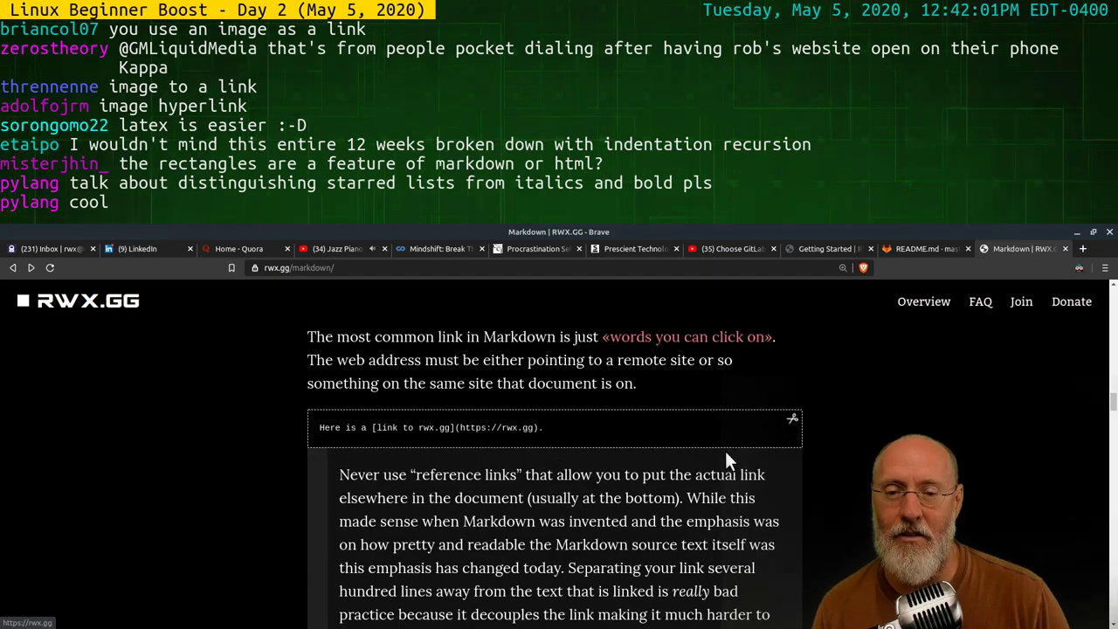
{"action": "scroll", "coordinate": [725, 450], "scroll_direction": "down", "scroll_amount": 2}
{"action": "scroll", "coordinate": [727, 453], "scroll_direction": "down", "scroll_amount": 3}
{"action": "scroll", "coordinate": [725, 463], "scroll_direction": "down", "scroll_amount": 2}
{"action": "scroll", "coordinate": [722, 478], "scroll_direction": "down", "scroll_amount": 1}
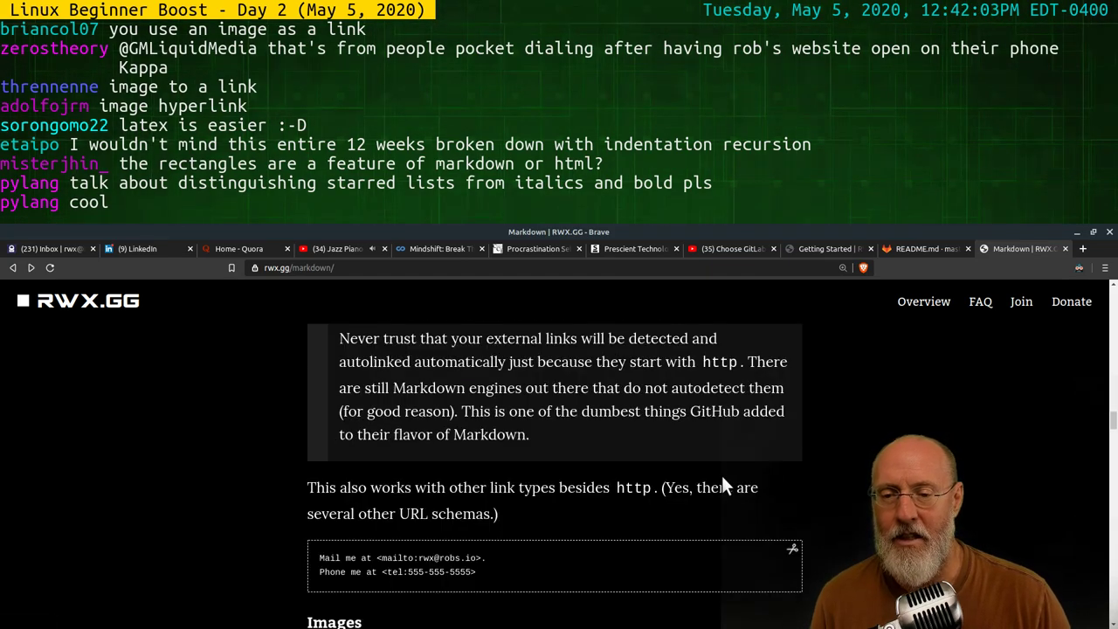
{"action": "scroll", "coordinate": [721, 476], "scroll_direction": "down", "scroll_amount": 3}
{"action": "scroll", "coordinate": [725, 476], "scroll_direction": "down", "scroll_amount": 3}
{"action": "scroll", "coordinate": [727, 474], "scroll_direction": "down", "scroll_amount": 2}
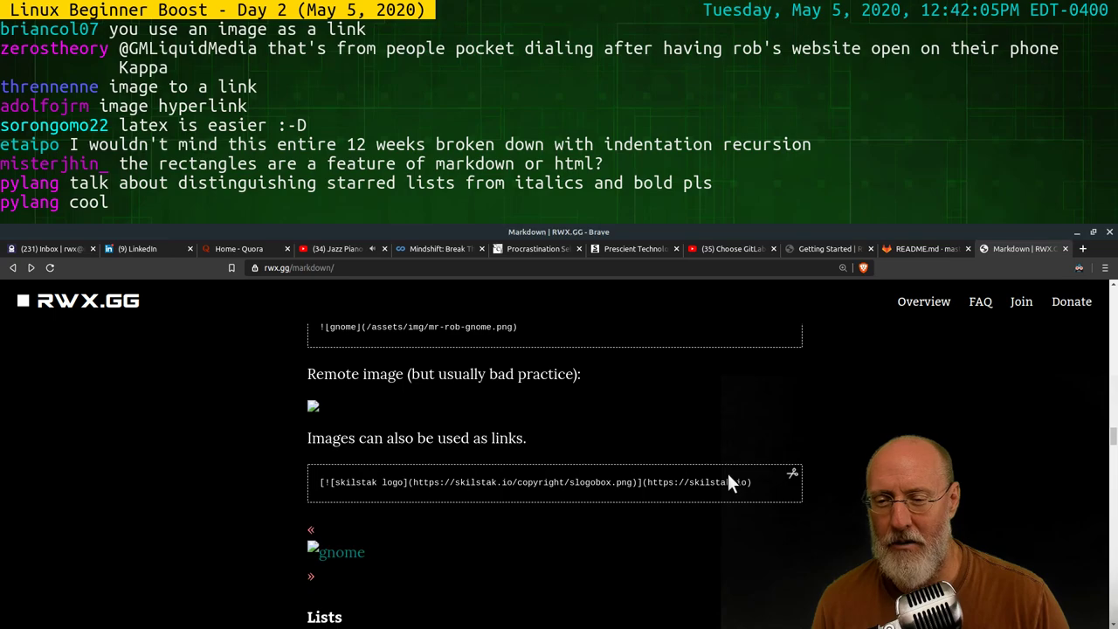
{"action": "scroll", "coordinate": [727, 476], "scroll_direction": "down", "scroll_amount": 3}
{"action": "scroll", "coordinate": [727, 472], "scroll_direction": "down", "scroll_amount": 3}
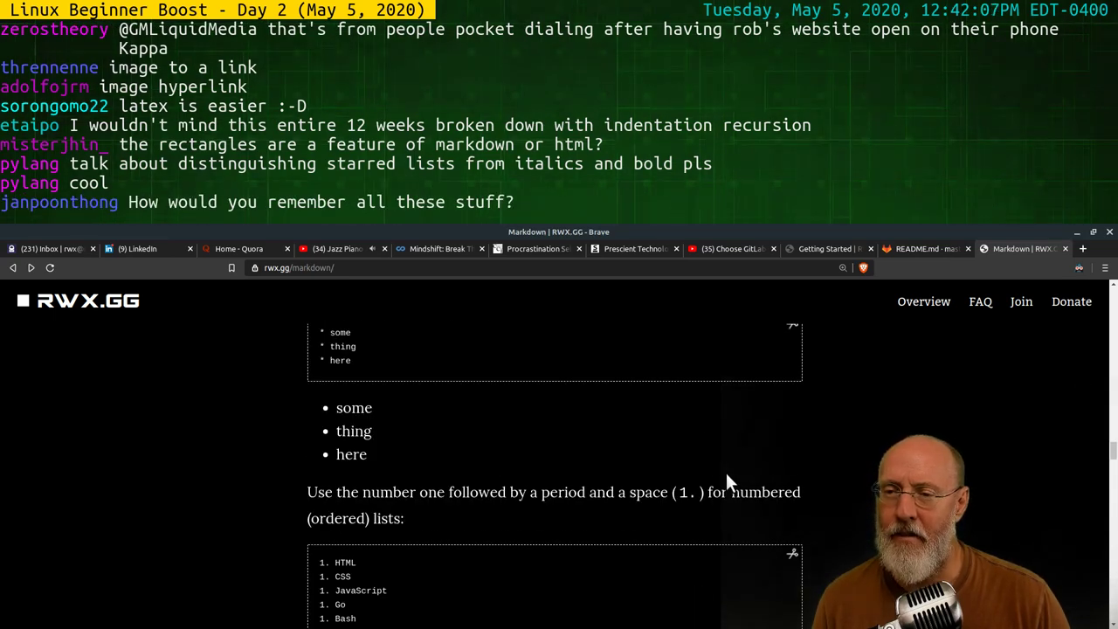
Scroll past the bulleted and numbered list examples to the Separators section's '----' rule
{"action": "scroll", "coordinate": [722, 471], "scroll_direction": "up", "scroll_amount": 3}
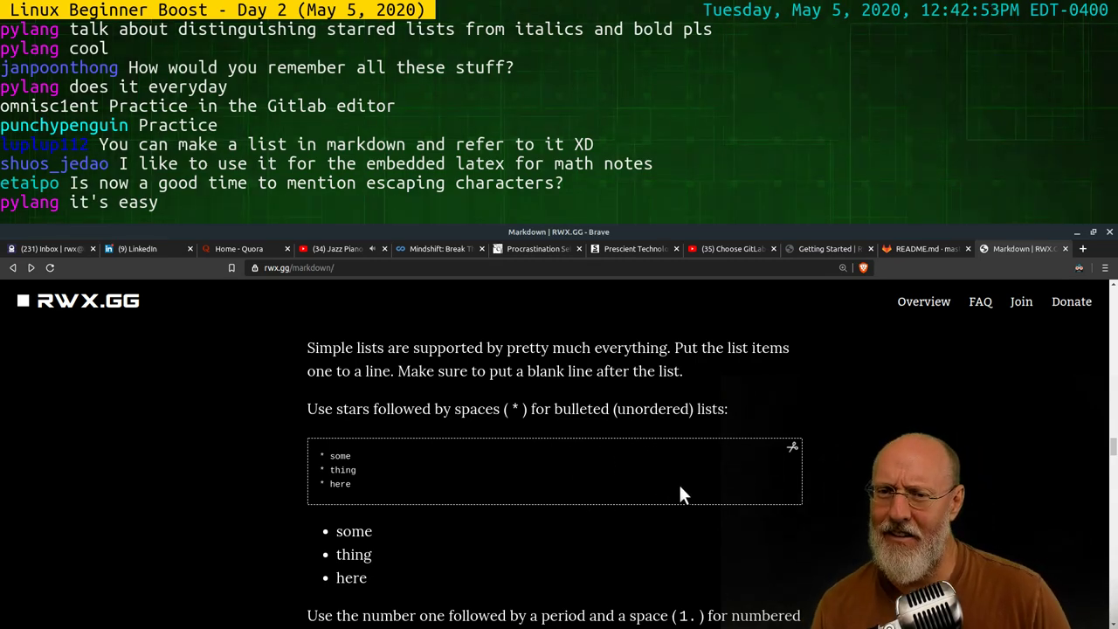
{"action": "scroll", "coordinate": [680, 486], "scroll_direction": "down", "scroll_amount": 3}
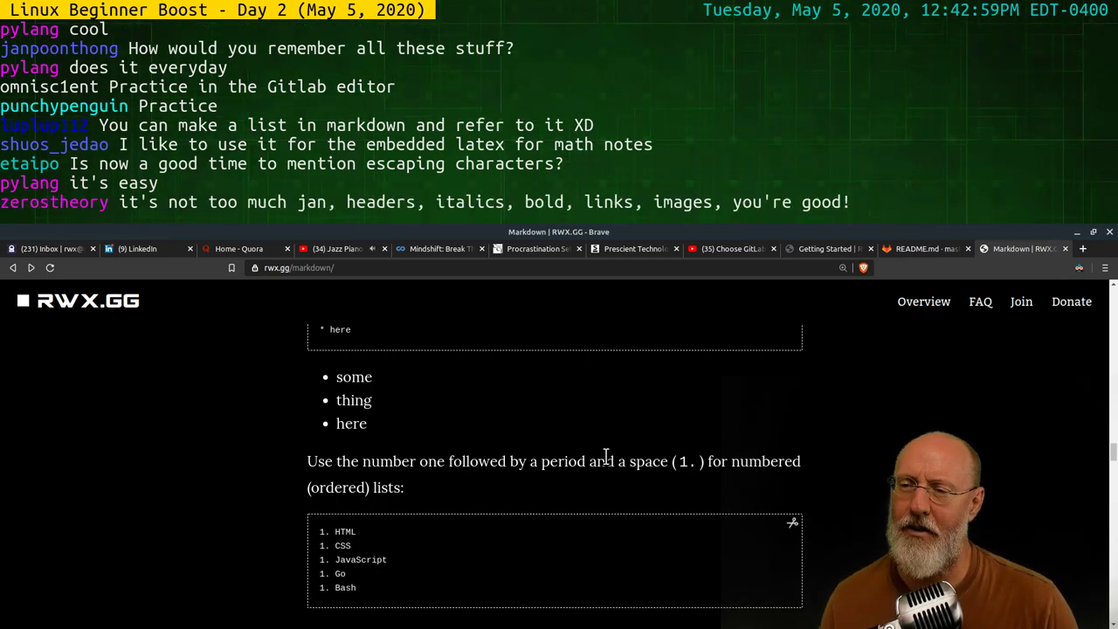
{"action": "scroll", "coordinate": [605, 436], "scroll_direction": "down", "scroll_amount": 3}
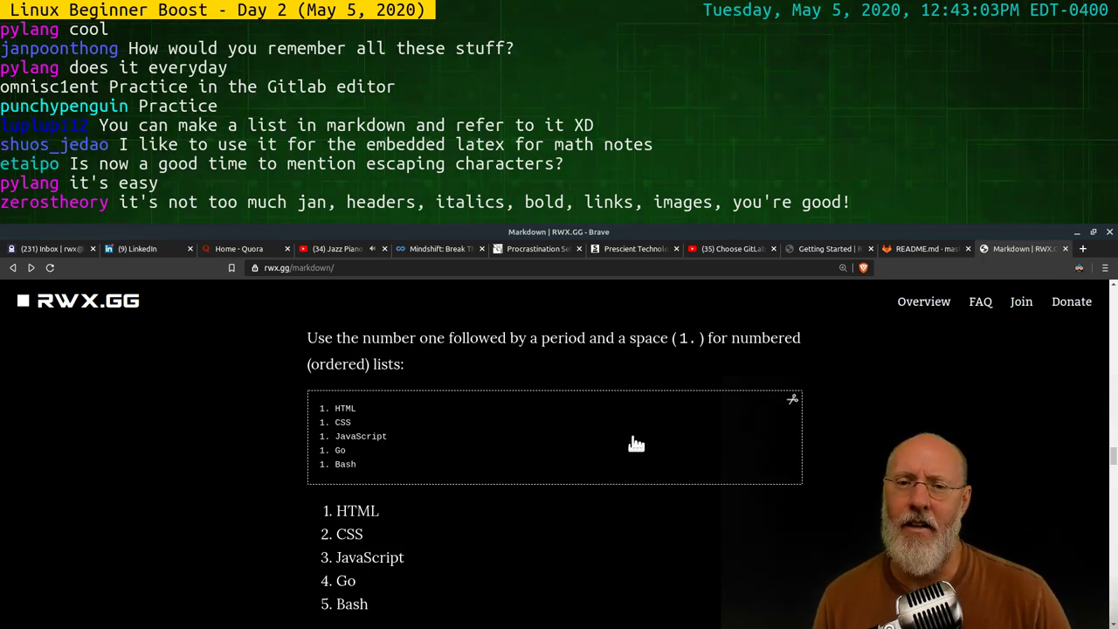
{"action": "scroll", "coordinate": [632, 449], "scroll_direction": "down", "scroll_amount": 2}
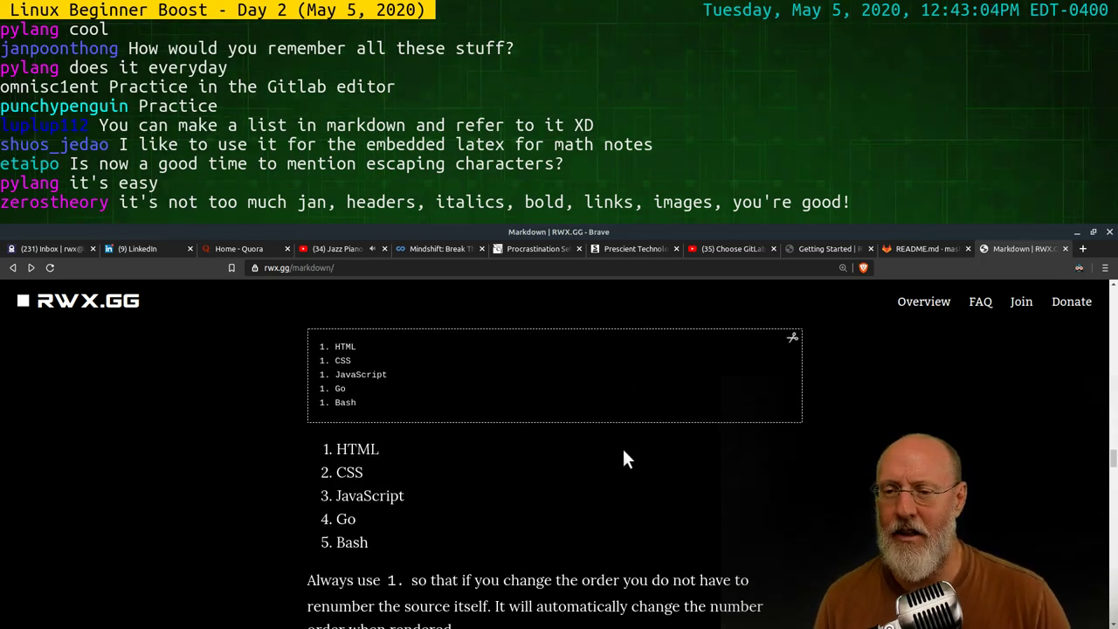
{"action": "scroll", "coordinate": [622, 447], "scroll_direction": "down", "scroll_amount": 3}
{"action": "scroll", "coordinate": [624, 448], "scroll_direction": "down", "scroll_amount": 4}
{"action": "scroll", "coordinate": [625, 442], "scroll_direction": "down", "scroll_amount": 3}
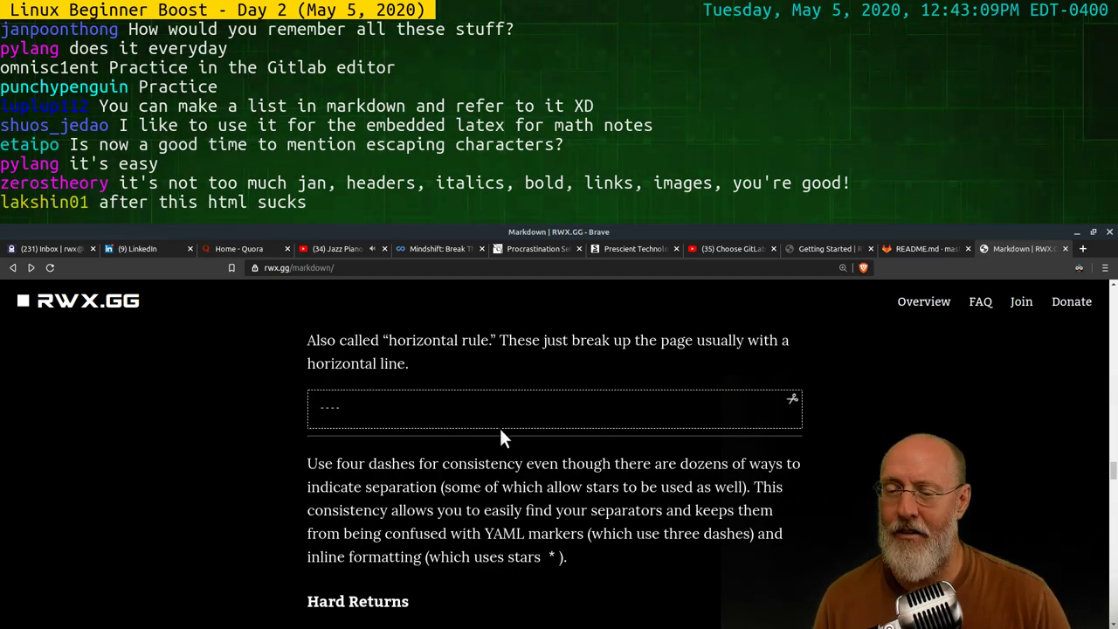
Expand the four-dash '----' separator example to full window, then close it
{"action": "scroll", "coordinate": [502, 437], "scroll_direction": "up", "scroll_amount": 2}
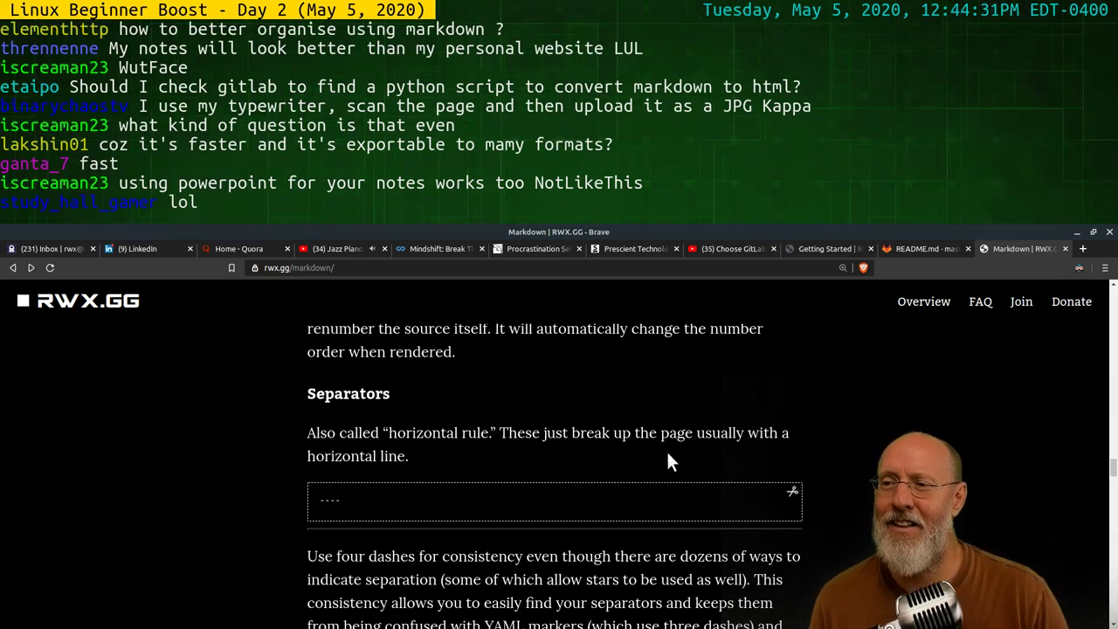
{"action": "scroll", "coordinate": [668, 452], "scroll_direction": "down", "scroll_amount": 1}
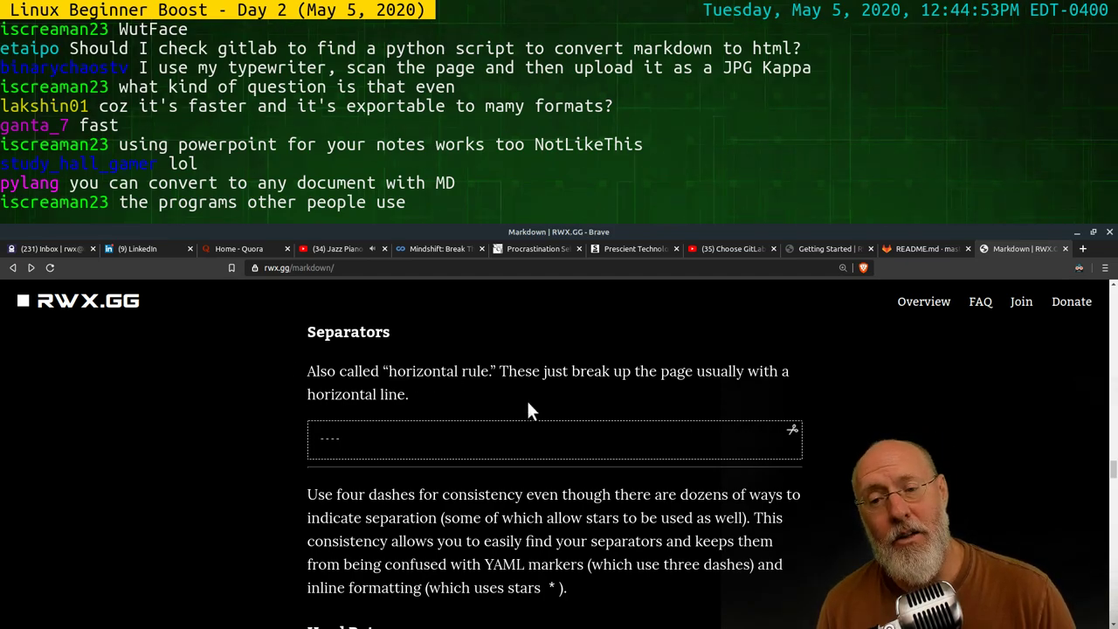
{"action": "left_click", "coordinate": [575, 450]}
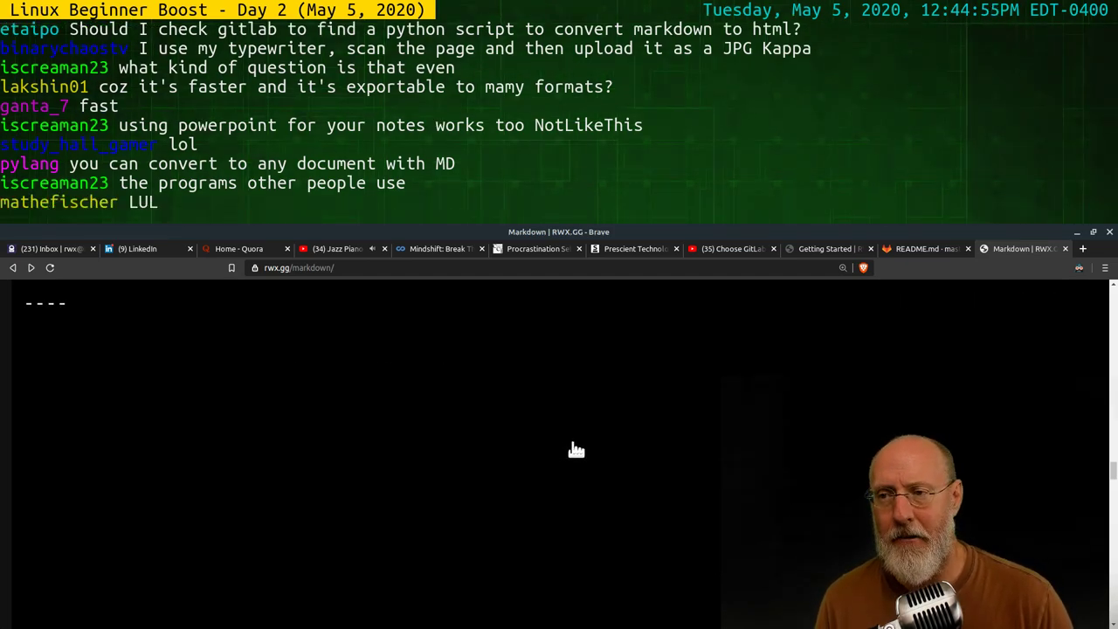
{"action": "left_click", "coordinate": [83, 320]}
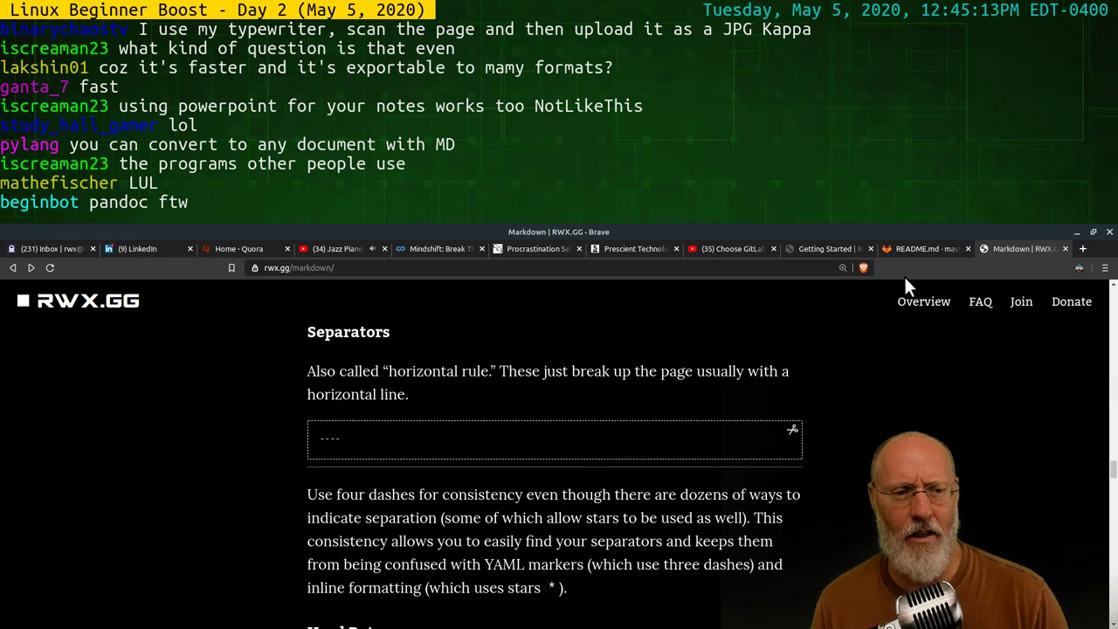
Skim the Getting Started week1 plan down to Day 4, then return to the Markdown article
{"action": "left_click", "coordinate": [827, 249]}
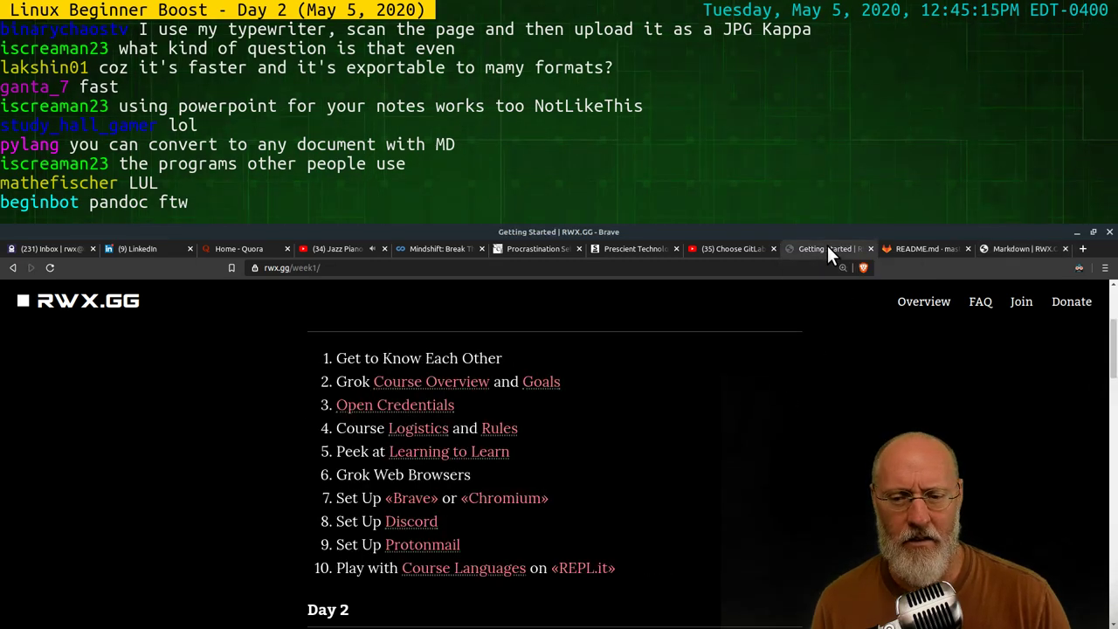
{"action": "scroll", "coordinate": [576, 512], "scroll_direction": "down", "scroll_amount": 3}
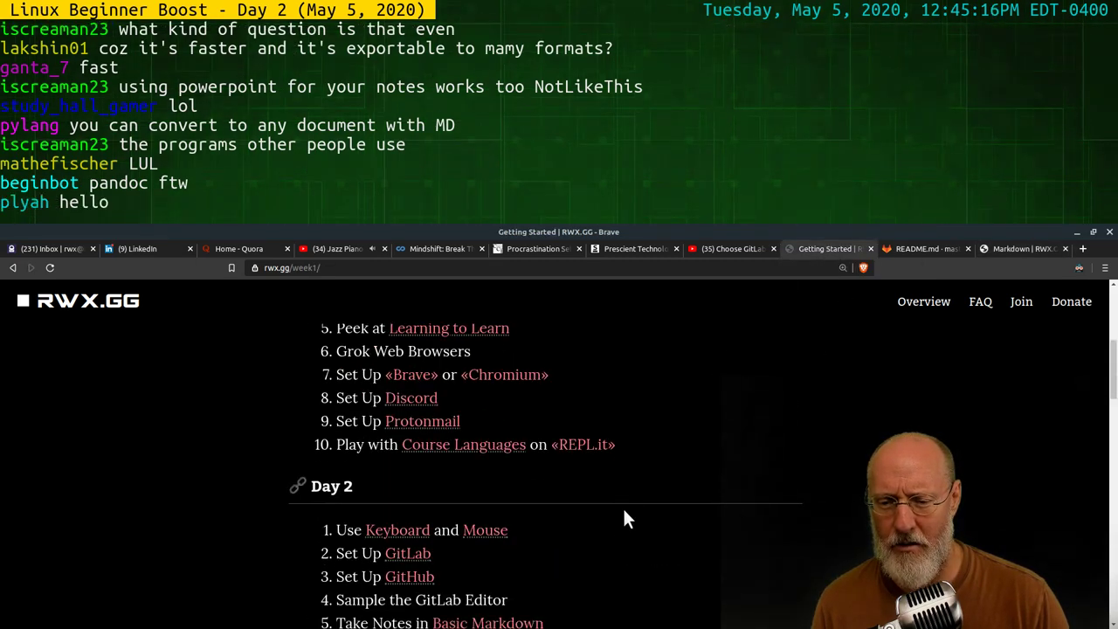
{"action": "scroll", "coordinate": [622, 509], "scroll_direction": "down", "scroll_amount": 2}
{"action": "scroll", "coordinate": [624, 513], "scroll_direction": "down", "scroll_amount": 3}
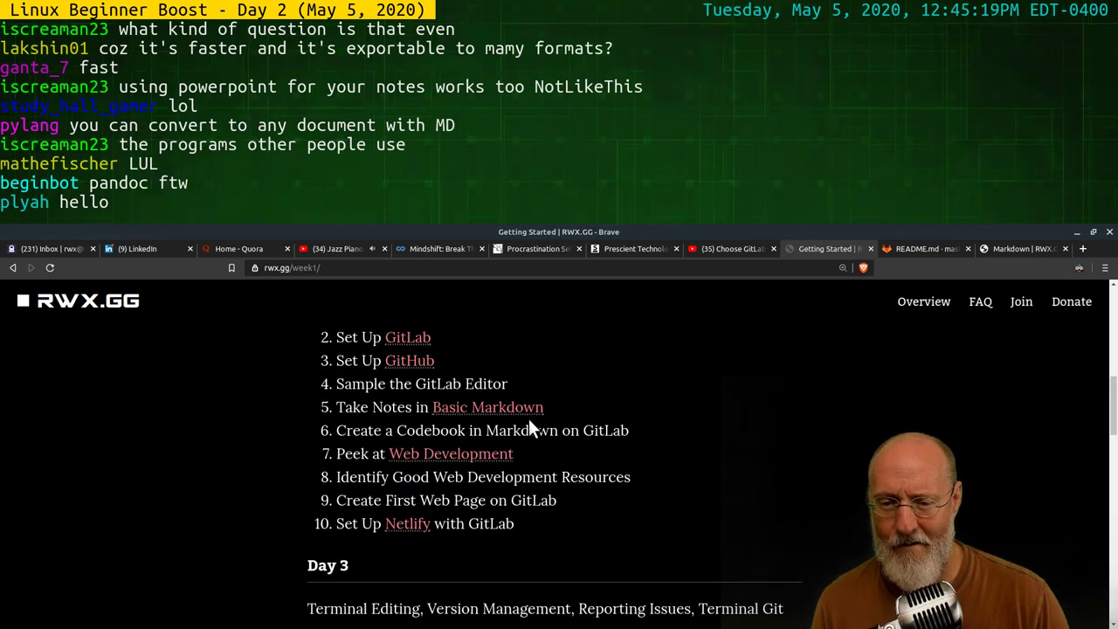
{"action": "scroll", "coordinate": [620, 437], "scroll_direction": "down", "scroll_amount": 2}
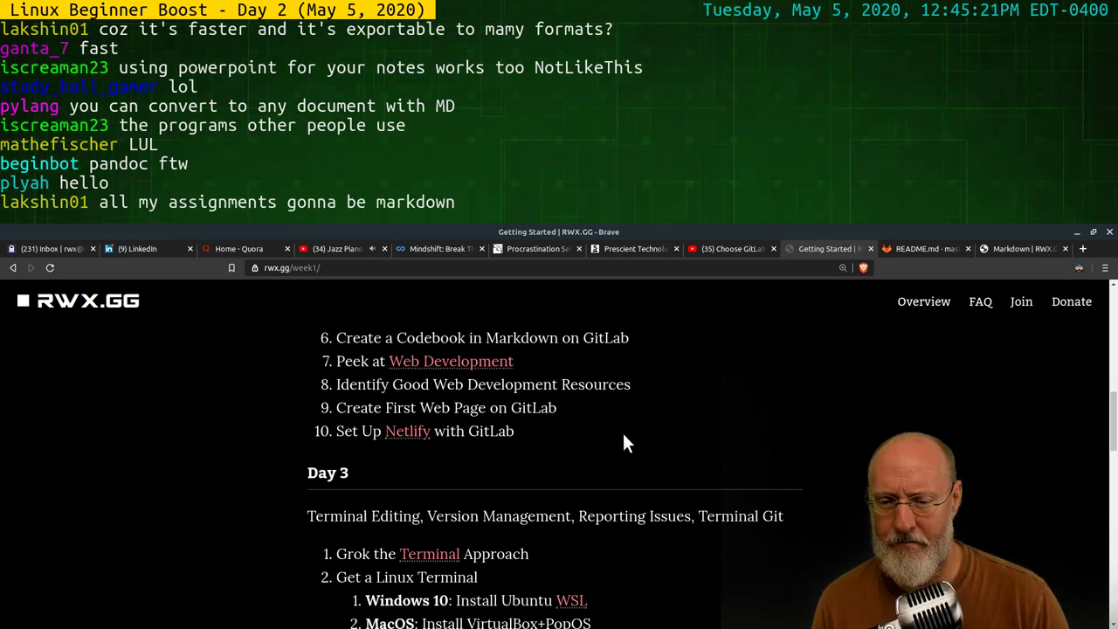
{"action": "scroll", "coordinate": [622, 435], "scroll_direction": "down", "scroll_amount": 9}
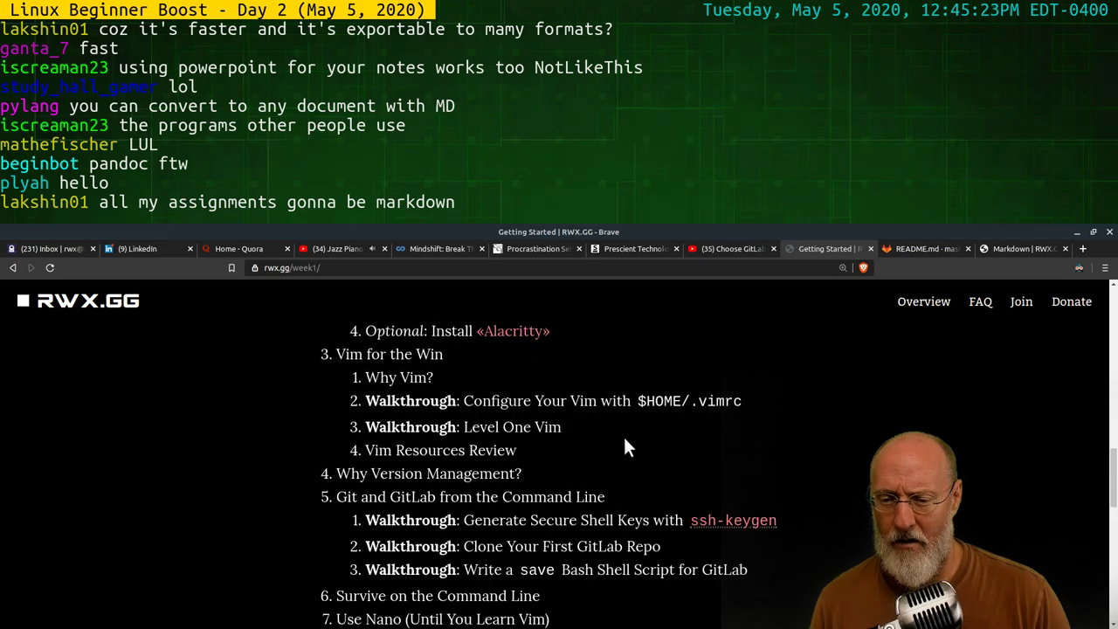
{"action": "scroll", "coordinate": [626, 439], "scroll_direction": "down", "scroll_amount": 3}
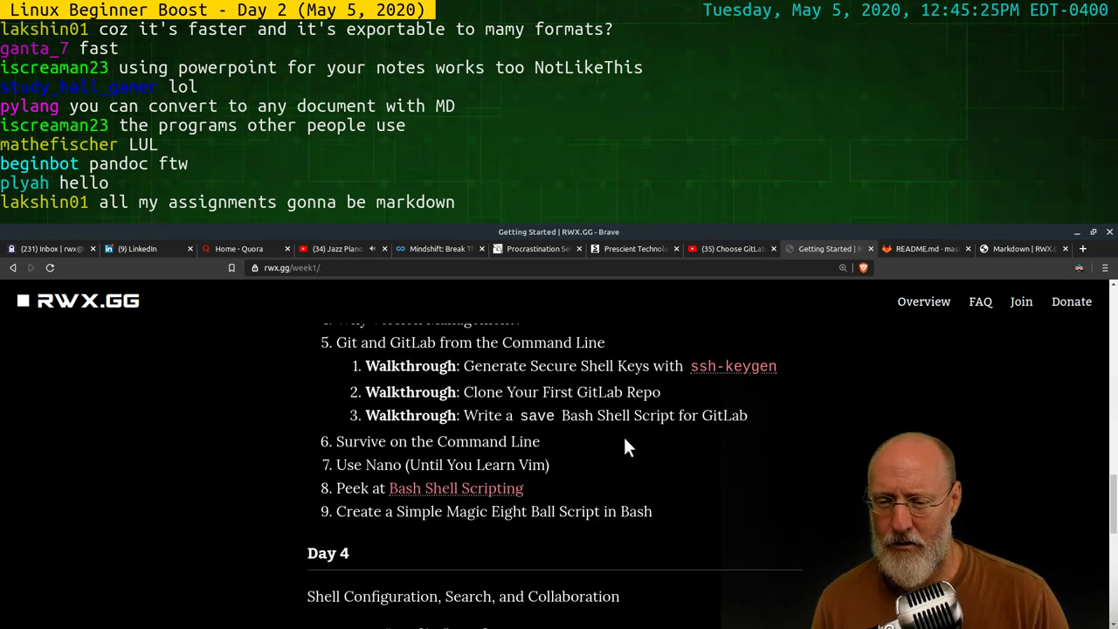
{"action": "scroll", "coordinate": [623, 439], "scroll_direction": "down", "scroll_amount": 3}
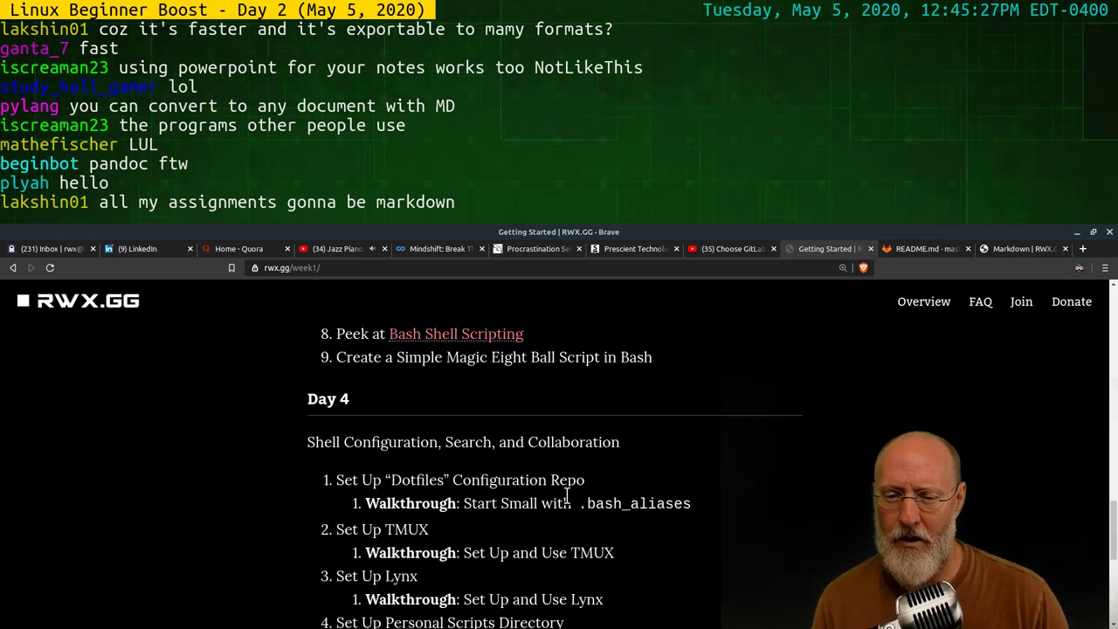
{"action": "scroll", "coordinate": [590, 469], "scroll_direction": "up", "scroll_amount": 5}
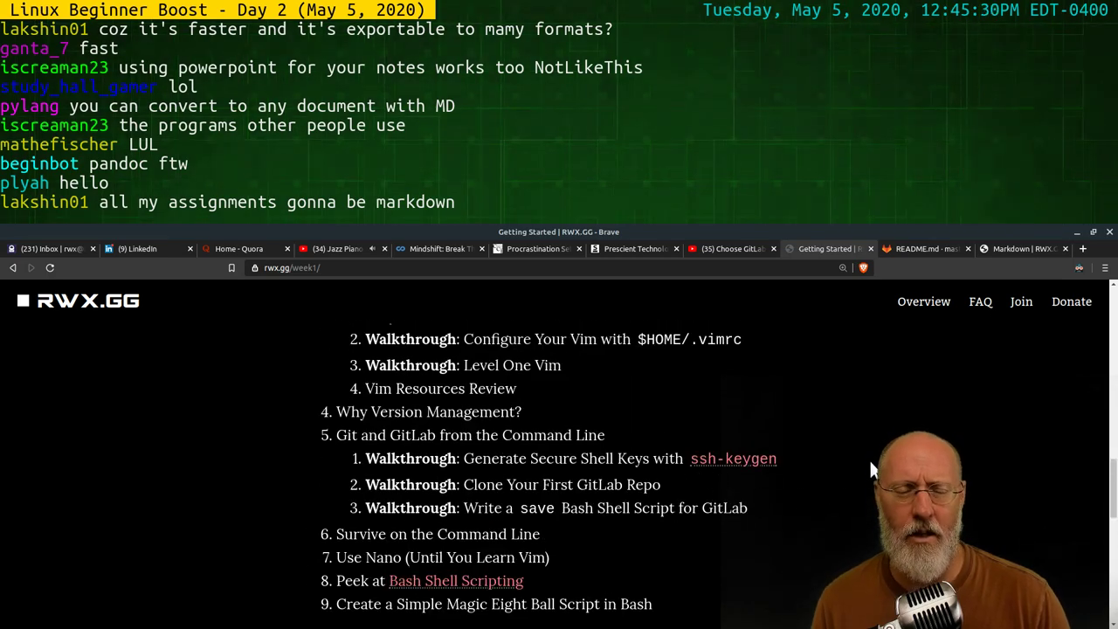
{"action": "left_click", "coordinate": [1012, 249]}
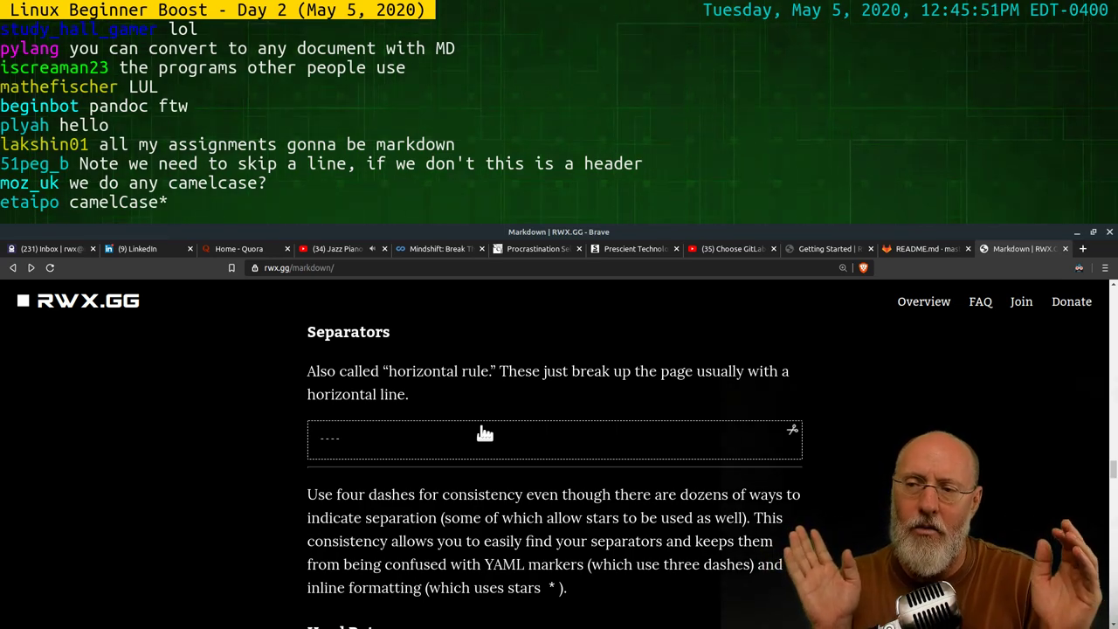
{"action": "left_click", "coordinate": [485, 434]}
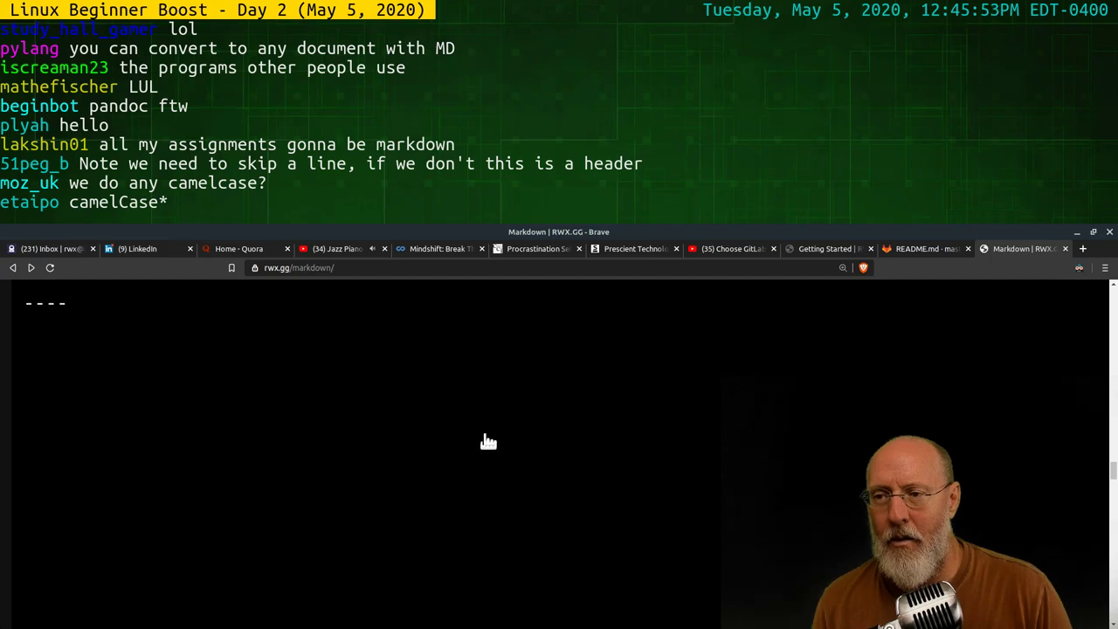
{"action": "left_click", "coordinate": [12, 268]}
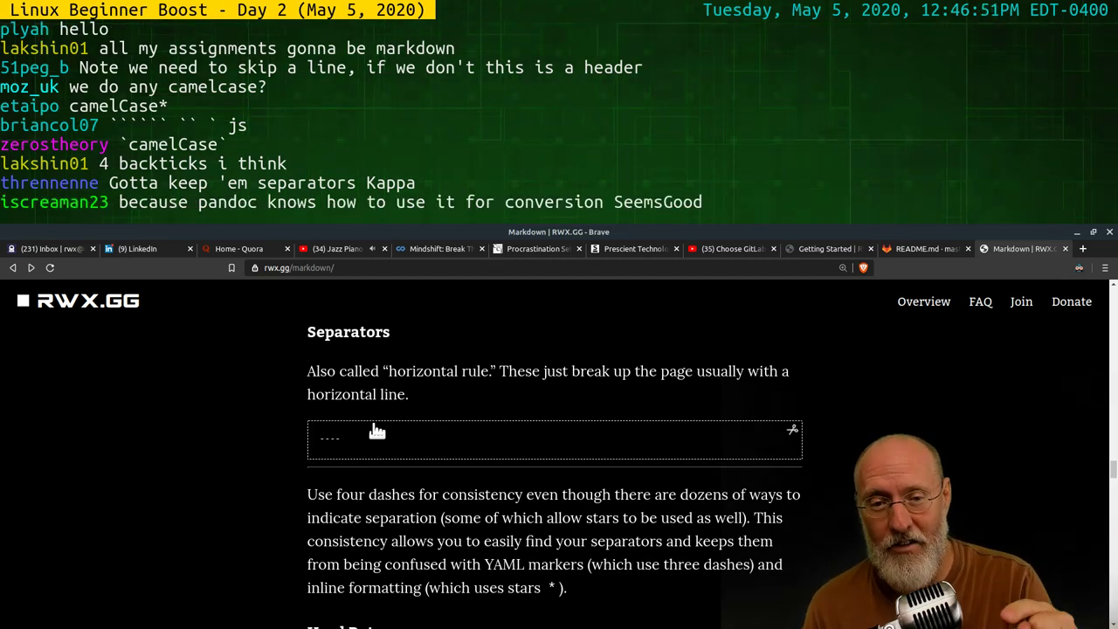
Bring the terminal forward and quit vim on the Markdown README
{"action": "key", "text": "alt+Tab"}
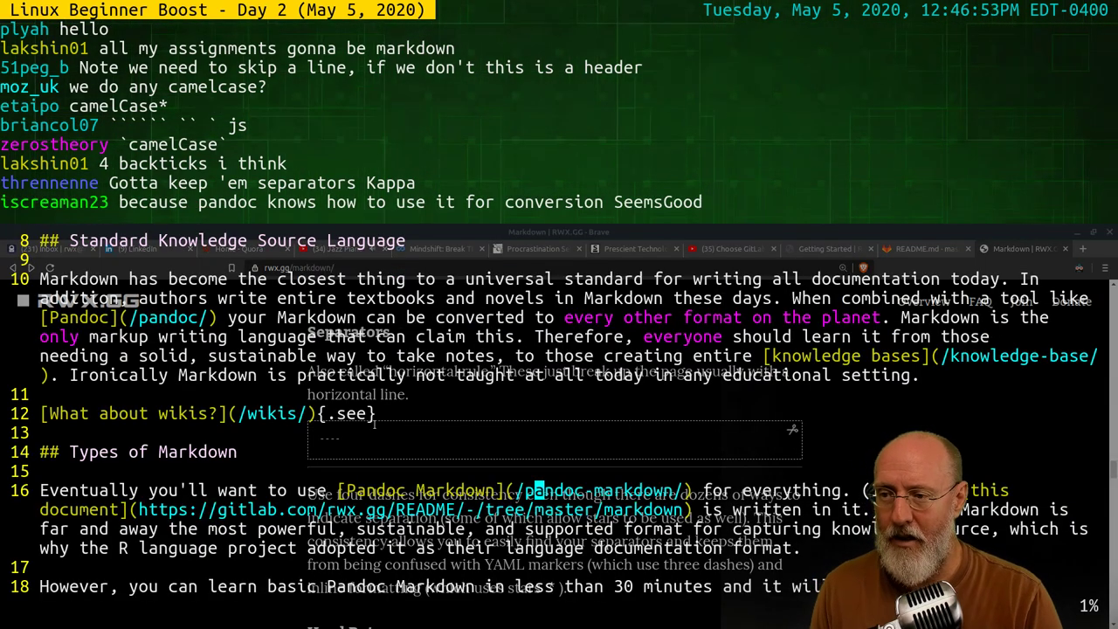
{"action": "key", "text": "super+1"}
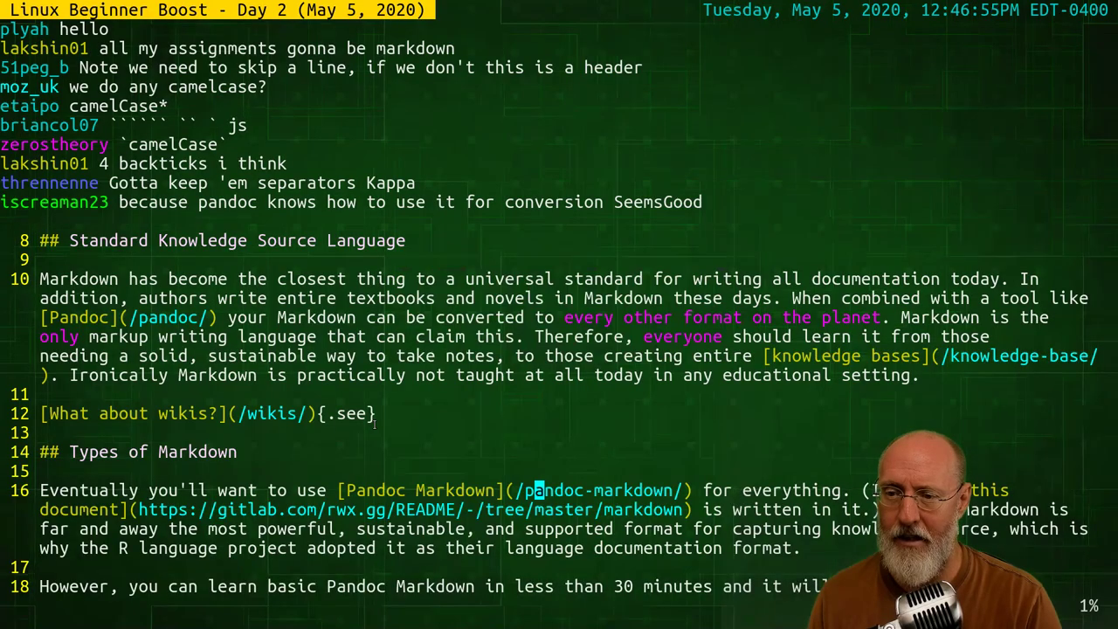
{"action": "type", "text": ":q"}
{"action": "key", "text": "Return"}
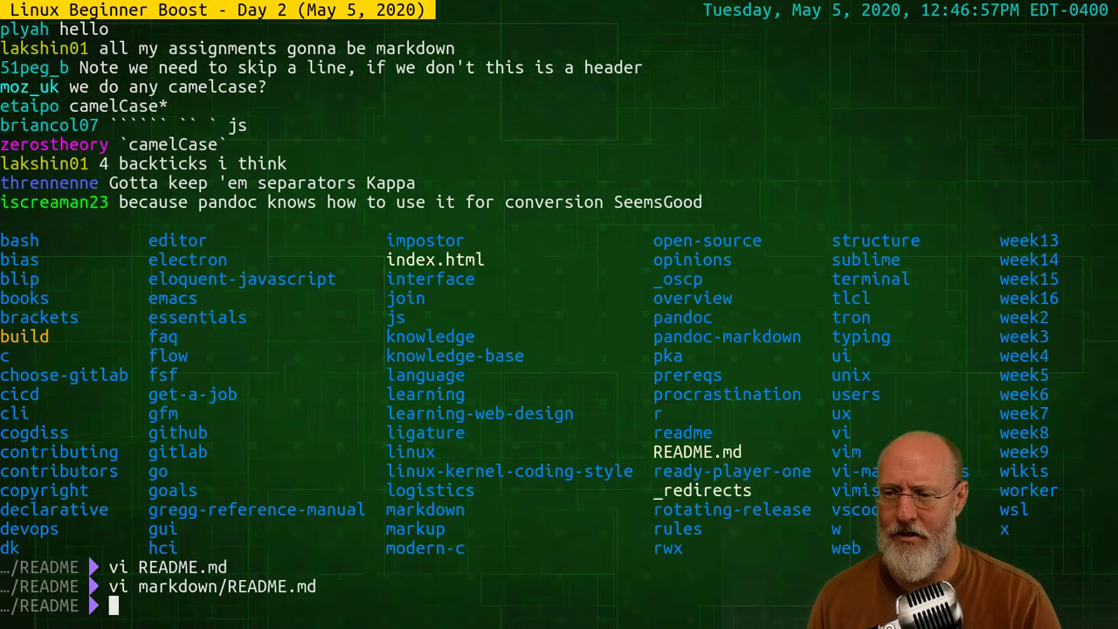
{"action": "key", "text": "Escape"}
Run grep '^# ' markdown/README.md to list the level-one headings
{"action": "type", "text": "kcwgrep "}
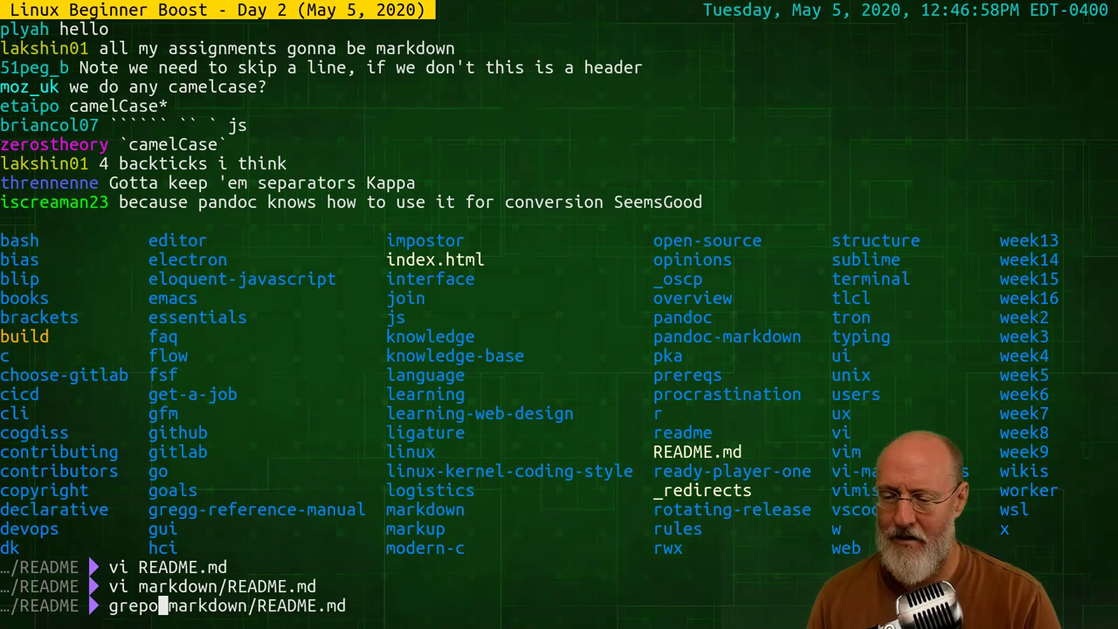
{"action": "type", "text": "'^"}
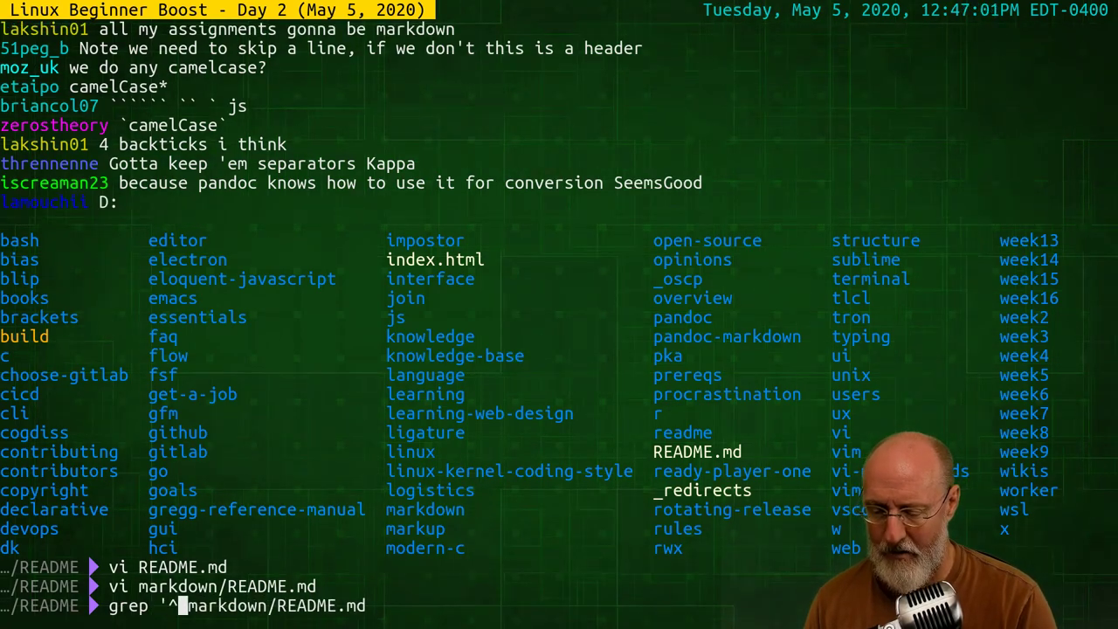
{"action": "type", "text": "#"}
{"action": "key", "text": "BackSpace"}
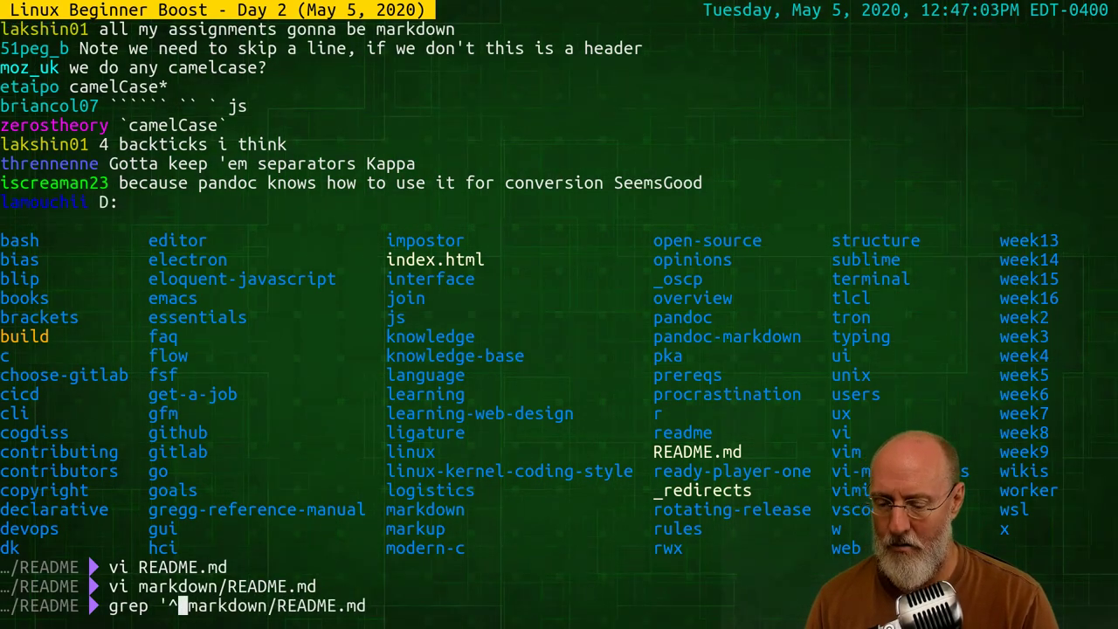
{"action": "type", "text": "# '"}
{"action": "key", "text": "Return"}
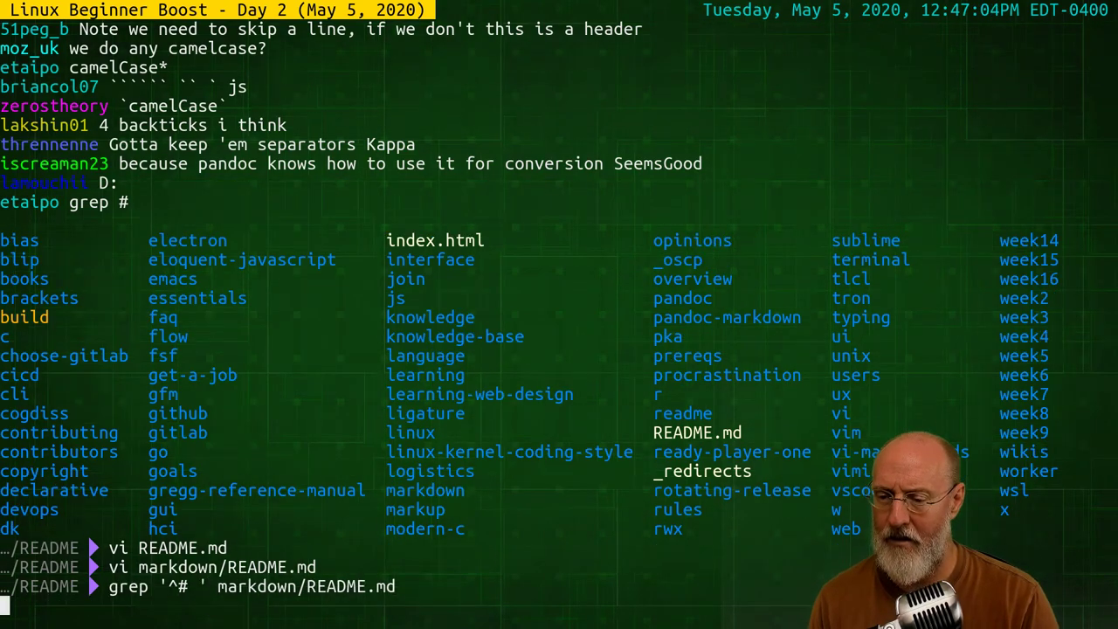
Rerun the grep with an optional '?' hash in the heading pattern
{"action": "key", "text": "Up"}
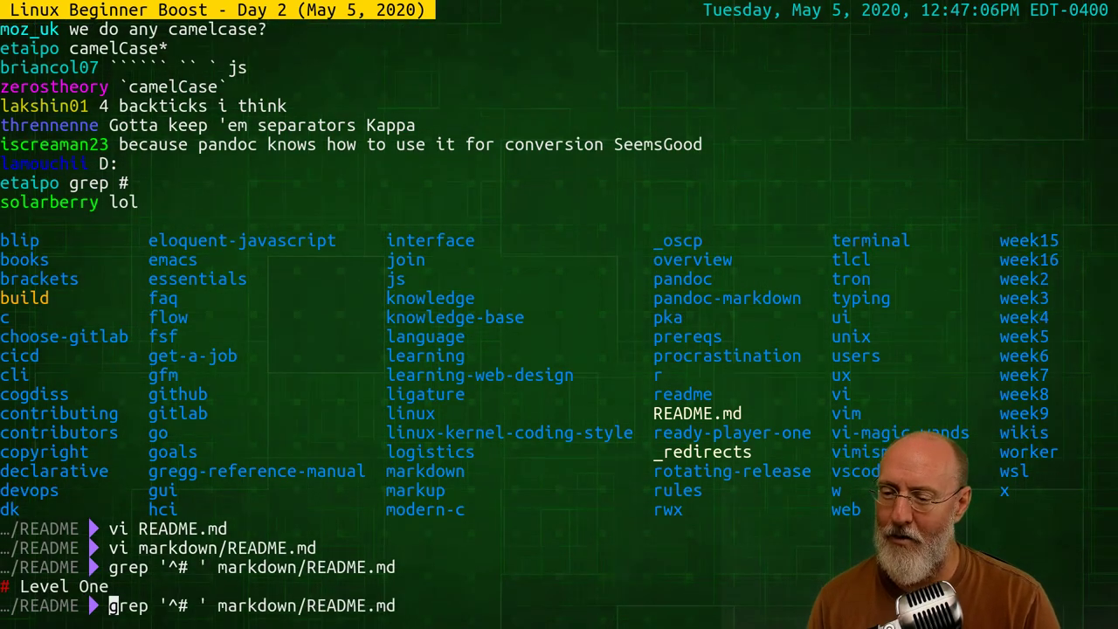
{"action": "key", "text": "Home"}
{"action": "key", "text": "Right"}
{"action": "key", "text": "Right"}
{"action": "key", "text": "Right"}
{"action": "key", "text": "Right"}
{"action": "key", "text": "Right"}
{"action": "key", "text": "Right"}
{"action": "key", "text": "Right"}
{"action": "key", "text": "Right"}
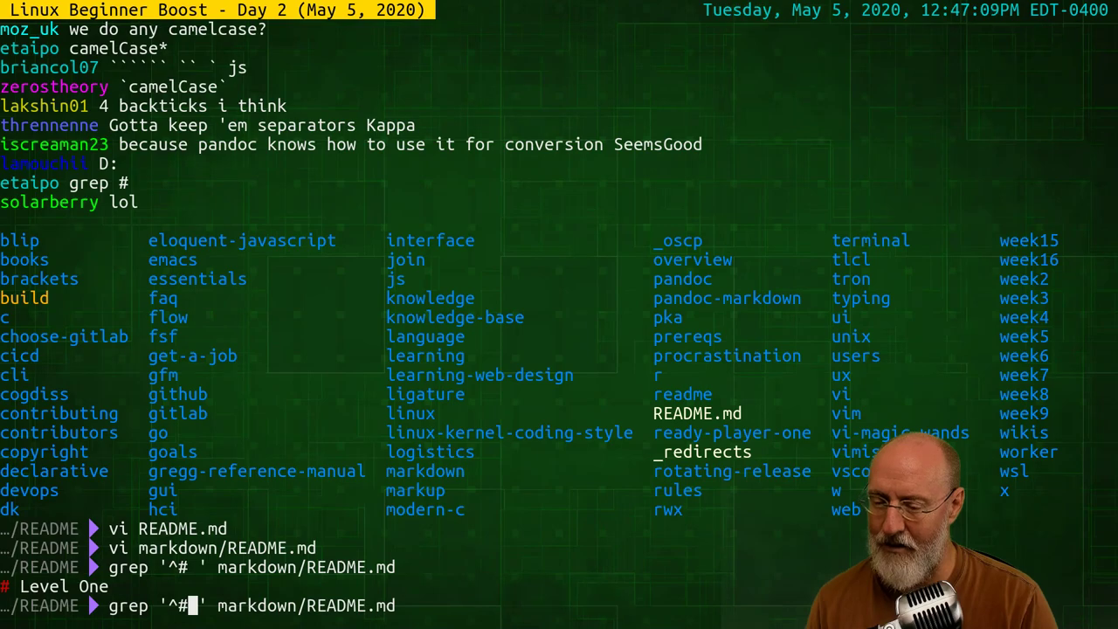
{"action": "type", "text": "?"}
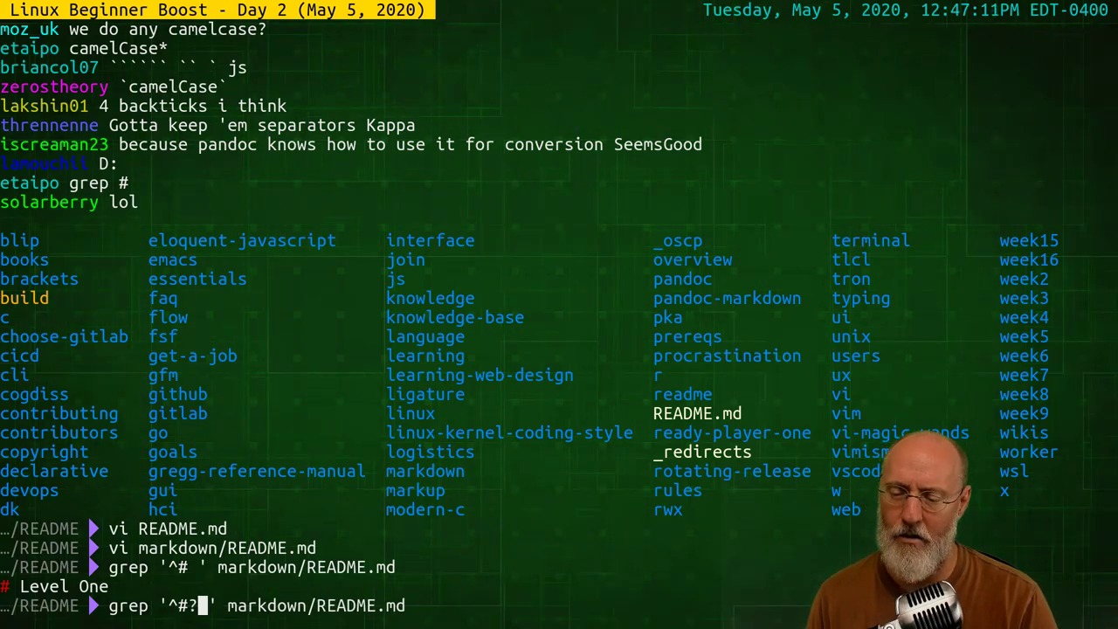
{"action": "key", "text": "BackSpace"}
{"action": "type", "text": "?"}
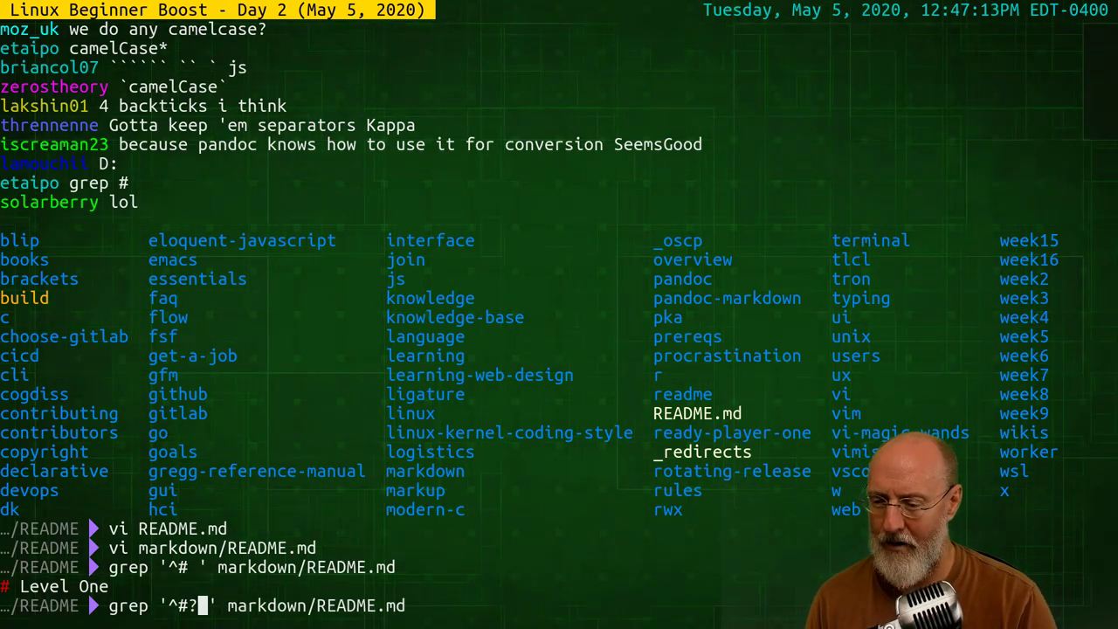
{"action": "key", "text": "Return"}
Change the pattern to '^## ' and grep markdown/README.md for level-two headings
{"action": "key", "text": "Up"}
{"action": "key", "text": "ctrl+a"}
{"action": "key", "text": "Right"}
{"action": "key", "text": "Right"}
{"action": "key", "text": "Right"}
{"action": "key", "text": "Right"}
{"action": "key", "text": "Right"}
{"action": "key", "text": "Right"}
{"action": "key", "text": "Right"}
{"action": "key", "text": "Right"}
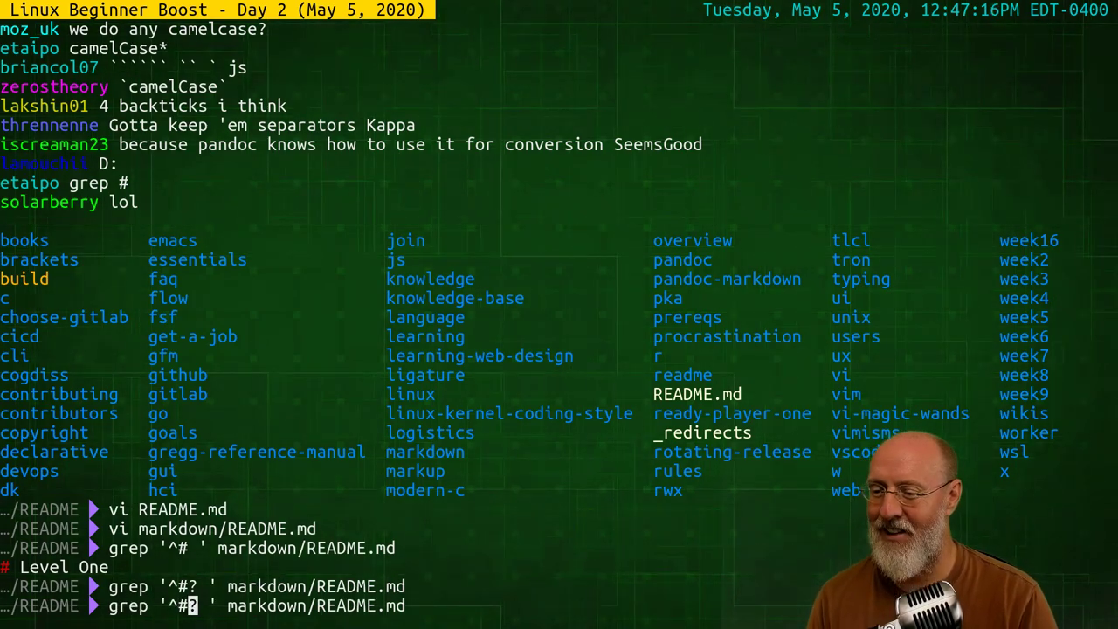
{"action": "key", "text": "Delete"}
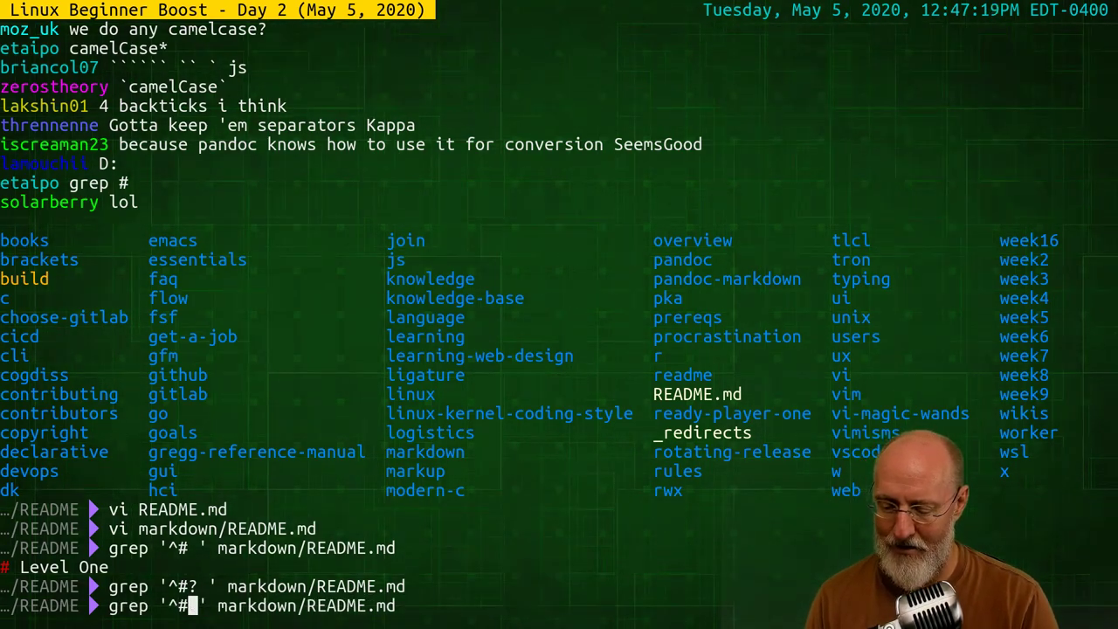
{"action": "type", "text": "#"}
{"action": "key", "text": "Return"}
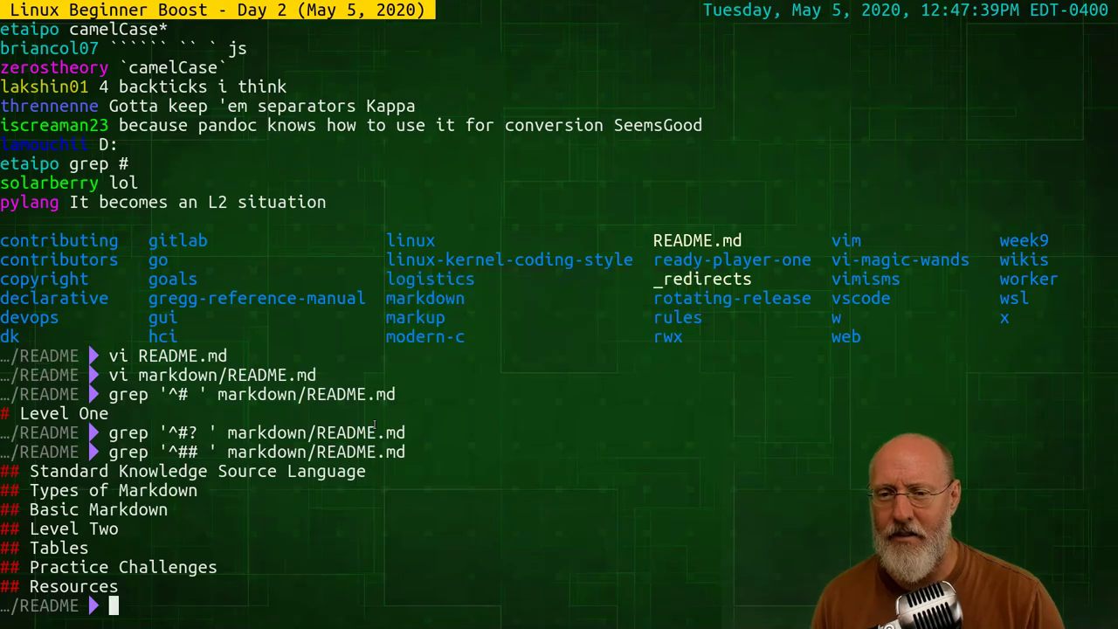
Back in Brave, view the Hard Returns example enlarged, then close it
{"action": "key", "text": "alt+Tab"}
{"action": "key", "text": "alt+Tab"}
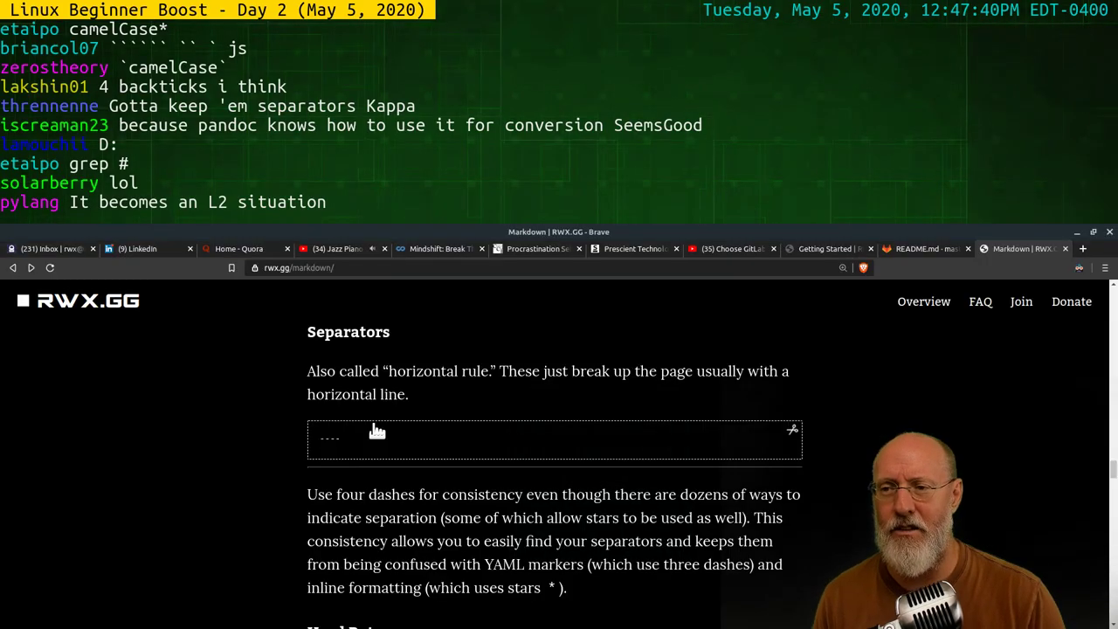
{"action": "scroll", "coordinate": [739, 407], "scroll_direction": "down", "scroll_amount": 1}
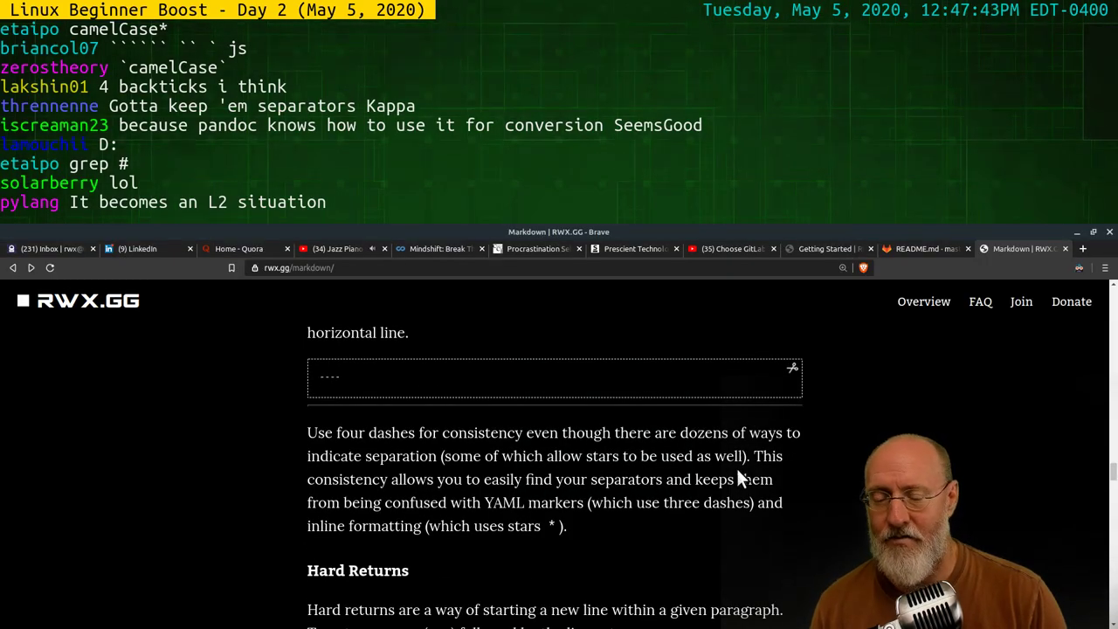
{"action": "scroll", "coordinate": [748, 478], "scroll_direction": "down", "scroll_amount": 3}
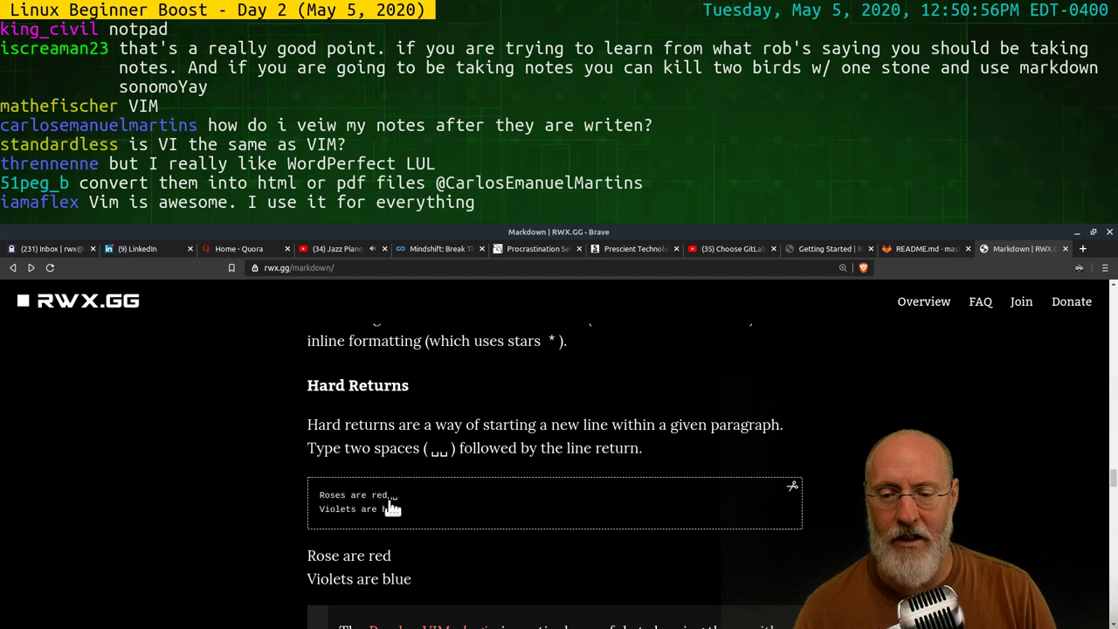
{"action": "left_click", "coordinate": [466, 505]}
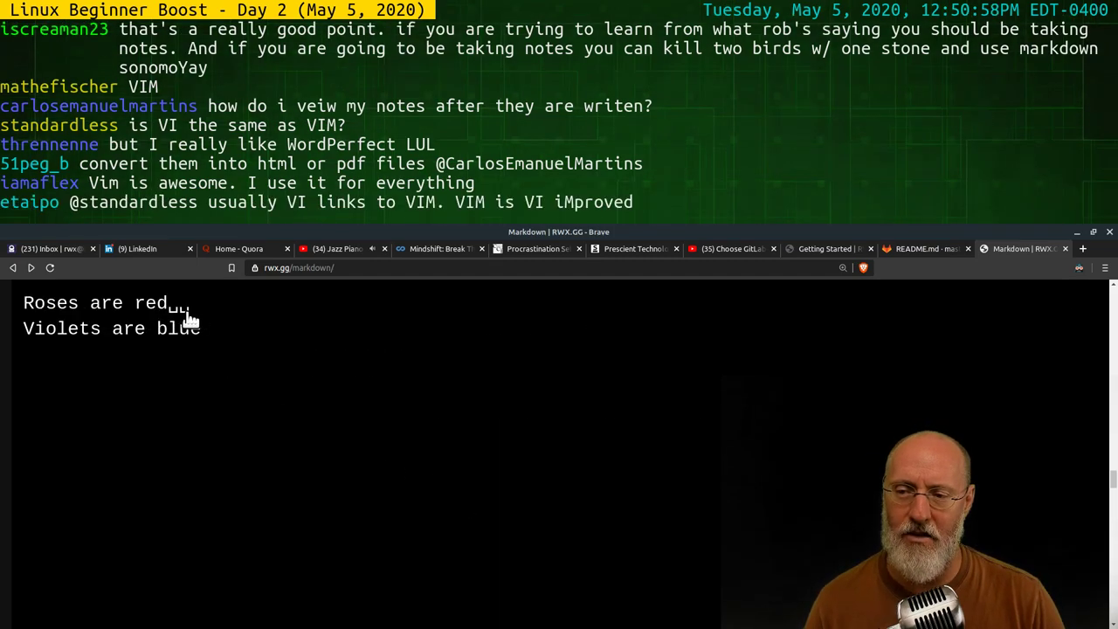
{"action": "left_click", "coordinate": [413, 342]}
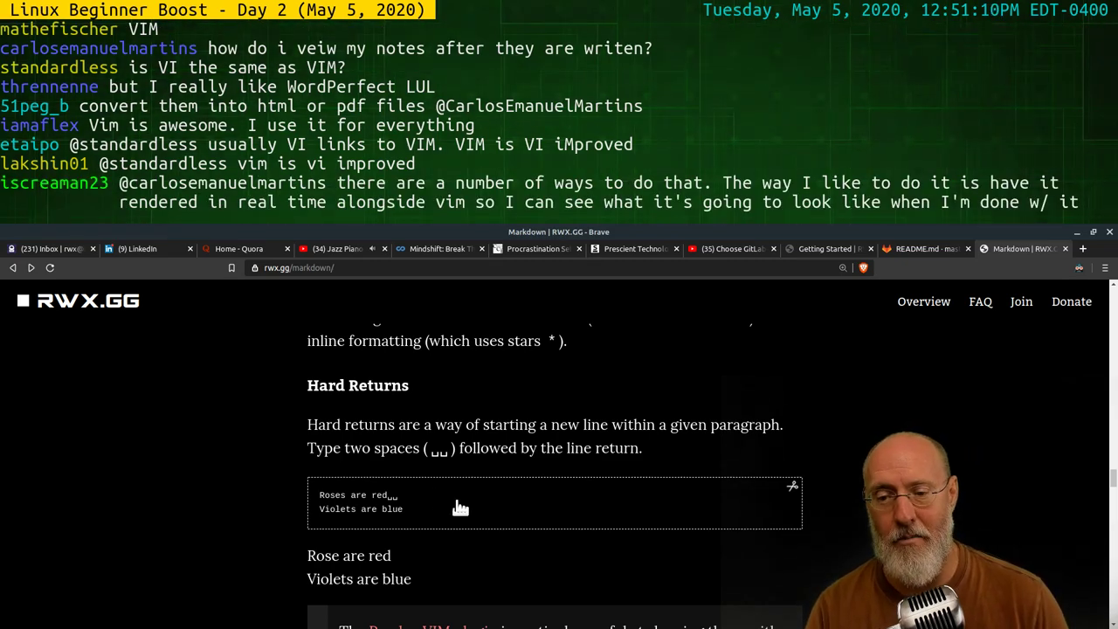
Select the rendered 'Roses are red' lines, then scroll down to the Blocks section
{"action": "left_click_drag", "start_coordinate": [297, 560], "coordinate": [472, 566]}
{"action": "left_click", "coordinate": [472, 566]}
{"action": "scroll", "coordinate": [519, 547], "scroll_direction": "down", "scroll_amount": 3}
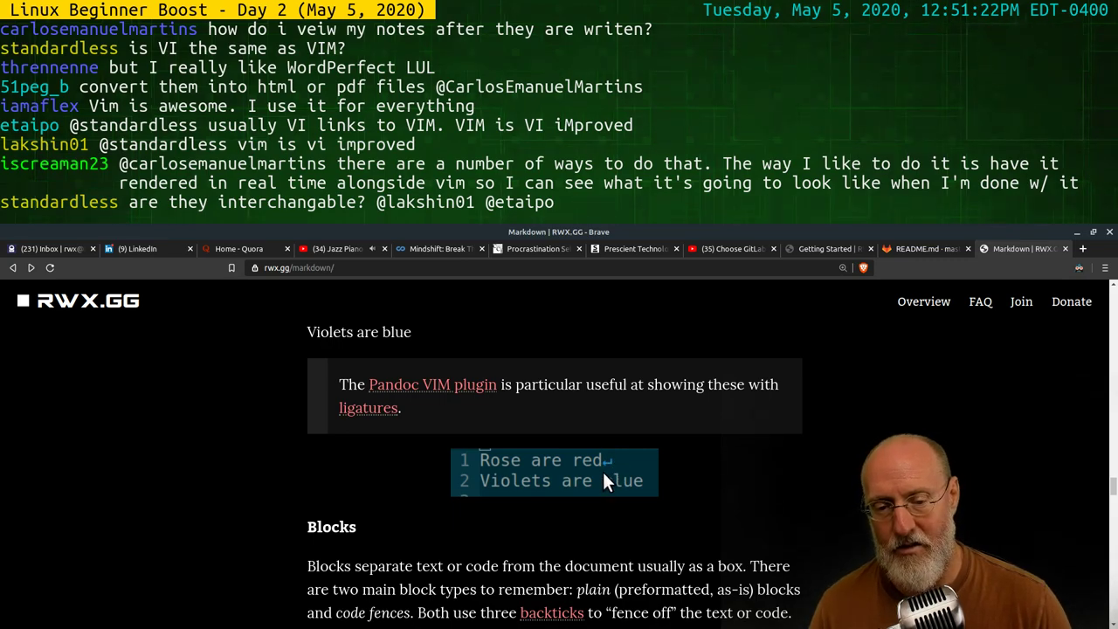
{"action": "scroll", "coordinate": [614, 514], "scroll_direction": "down", "scroll_amount": 1}
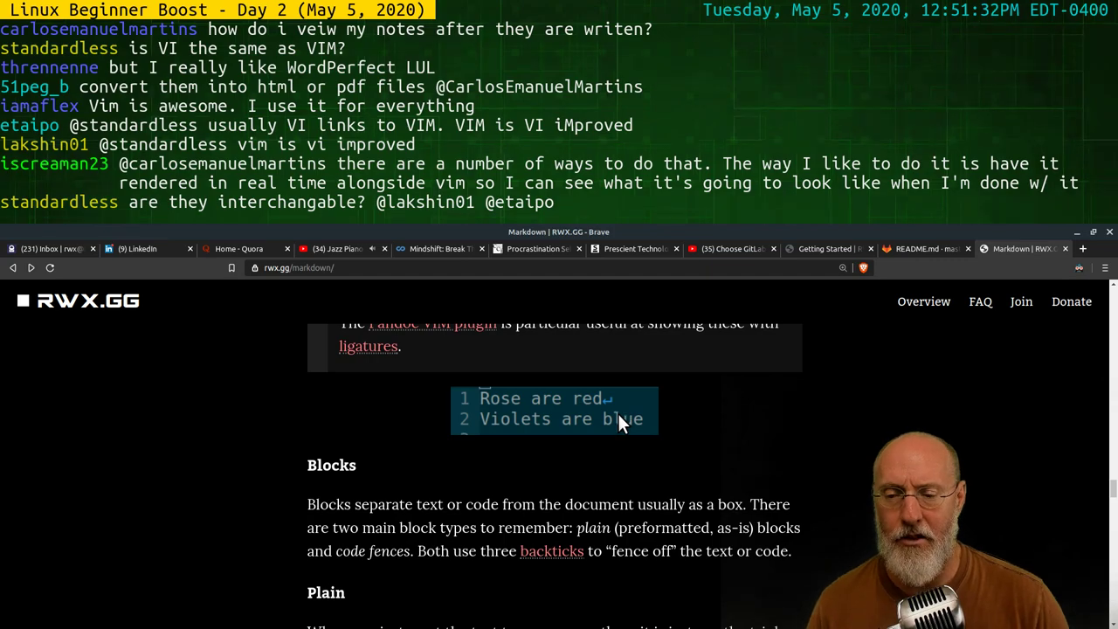
{"action": "scroll", "coordinate": [577, 502], "scroll_direction": "down", "scroll_amount": 2}
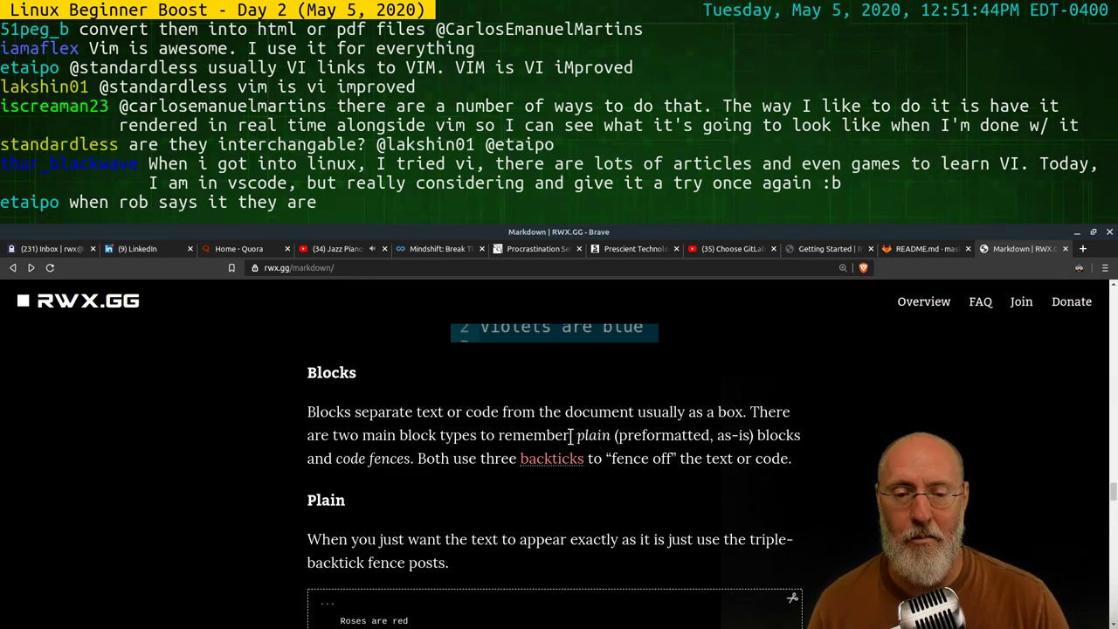
Highlight 'plain (preformatted, as-is)', zoom in on the Plain 'Roses are red' example, then reset zoom
{"action": "left_click_drag", "start_coordinate": [576, 435], "coordinate": [756, 442]}
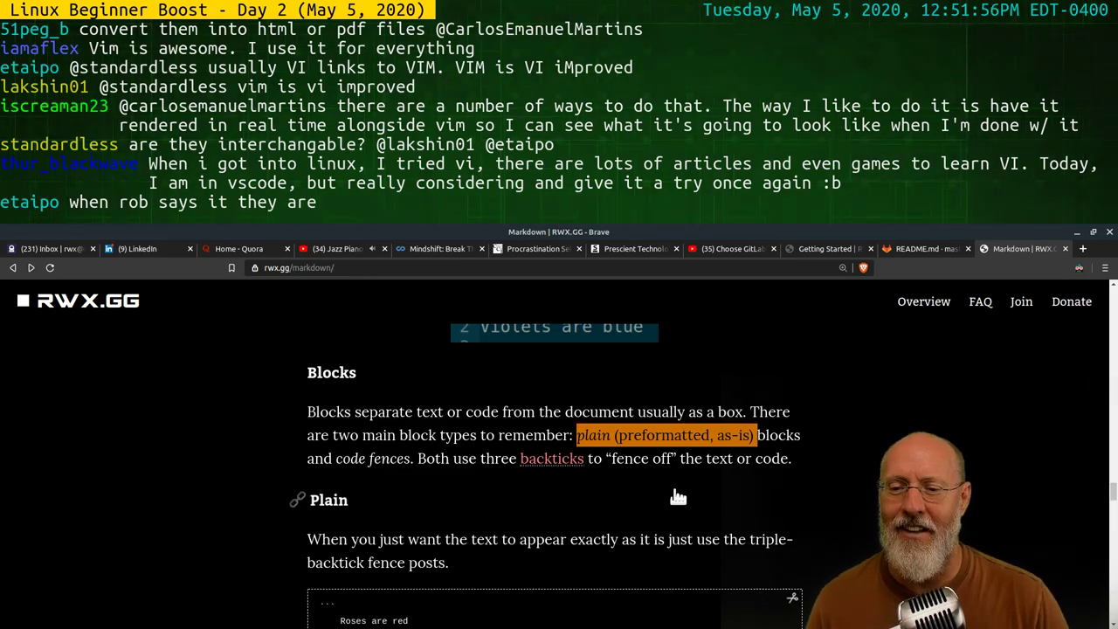
{"action": "scroll", "coordinate": [681, 494], "scroll_direction": "down", "scroll_amount": 5}
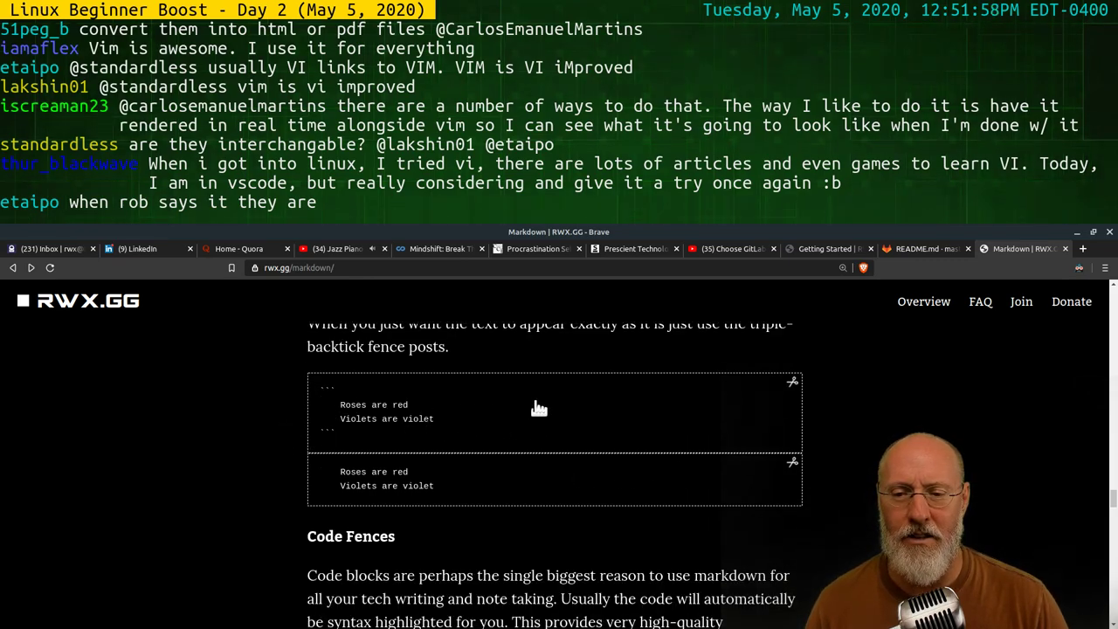
{"action": "key", "text": "ctrl+plus"}
{"action": "key", "text": "ctrl+plus"}
{"action": "key", "text": "ctrl+plus"}
{"action": "key", "text": "ctrl+plus"}
{"action": "key", "text": "ctrl+plus"}
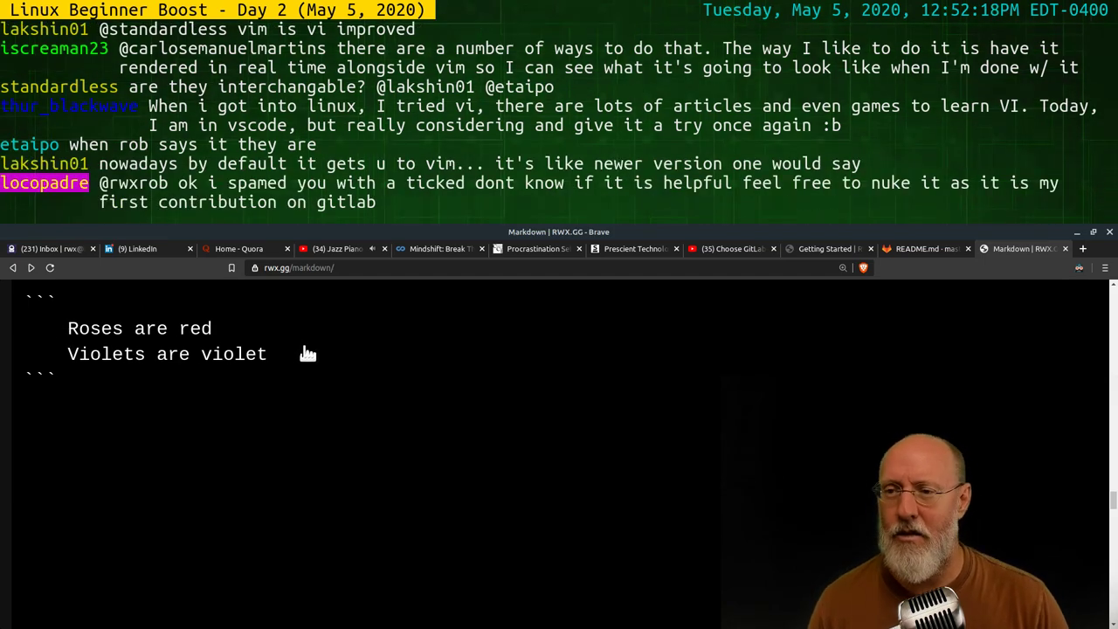
{"action": "key", "text": "ctrl+0"}
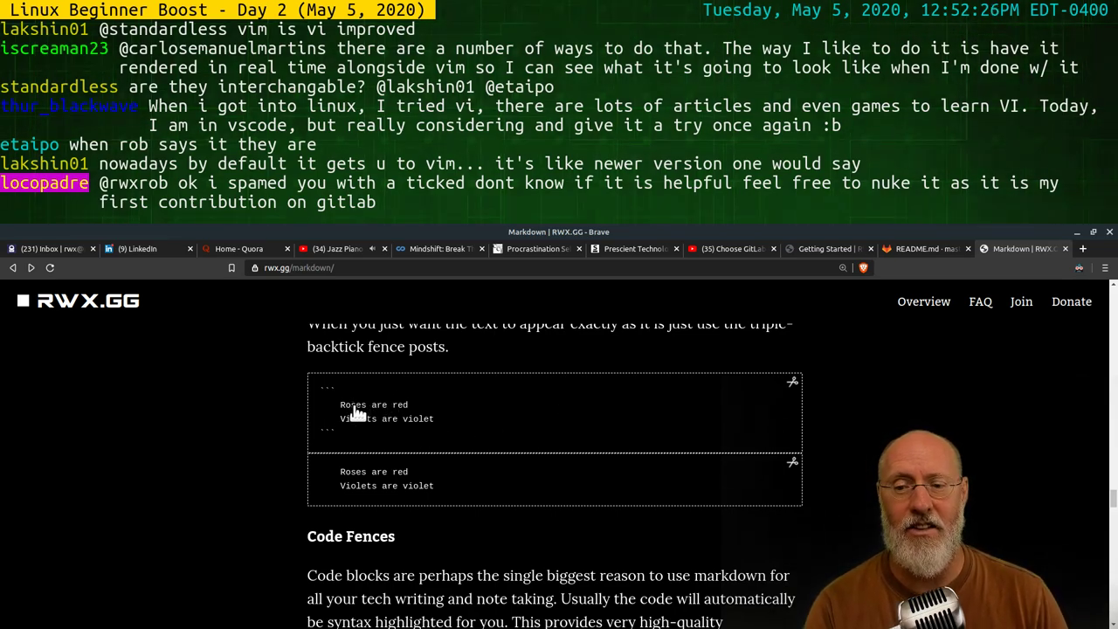
{"action": "scroll", "coordinate": [498, 512], "scroll_direction": "down", "scroll_amount": 3}
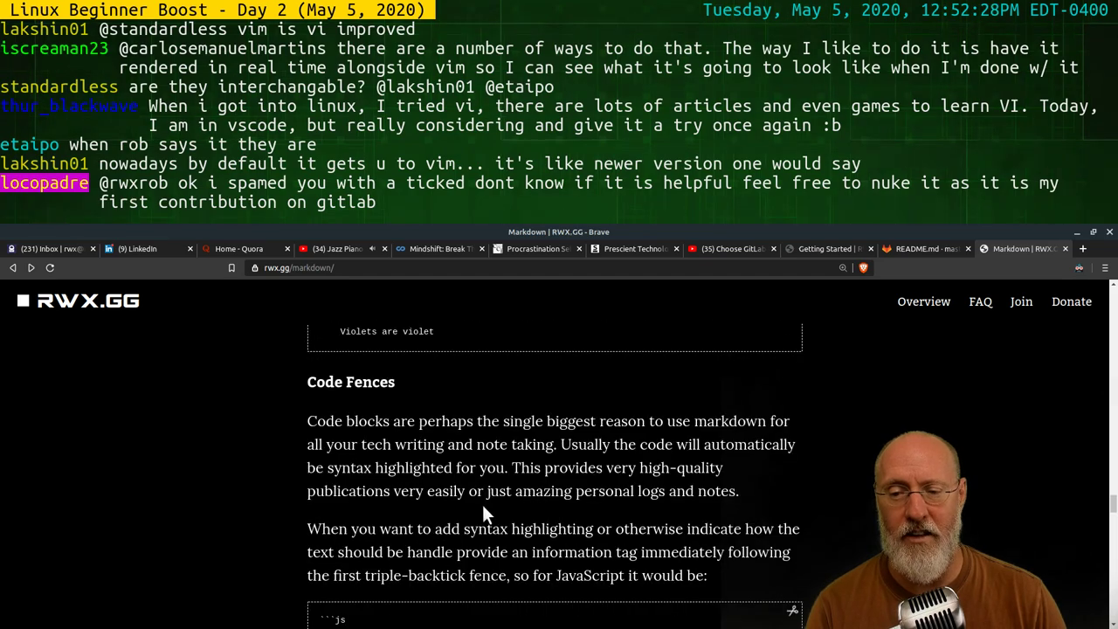
{"action": "scroll", "coordinate": [485, 508], "scroll_direction": "down", "scroll_amount": 4}
{"action": "scroll", "coordinate": [517, 423], "scroll_direction": "up", "scroll_amount": 5}
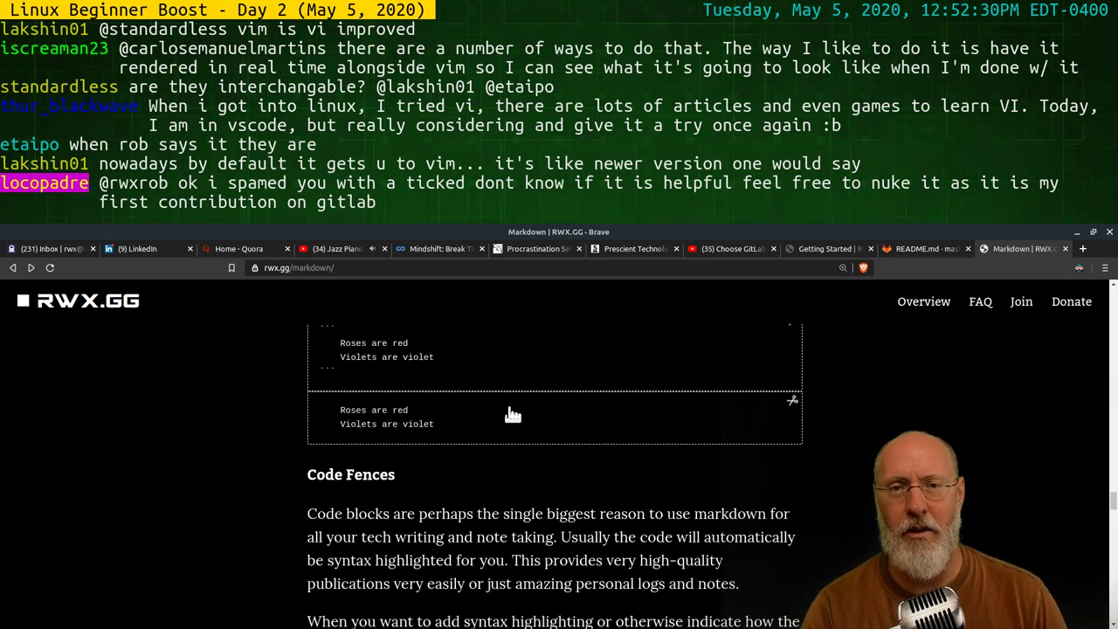
Enlarge the js console.log('hello world') code-fence example, then close it
{"action": "scroll", "coordinate": [527, 515], "scroll_direction": "down", "scroll_amount": 4}
{"action": "left_click", "coordinate": [559, 482]}
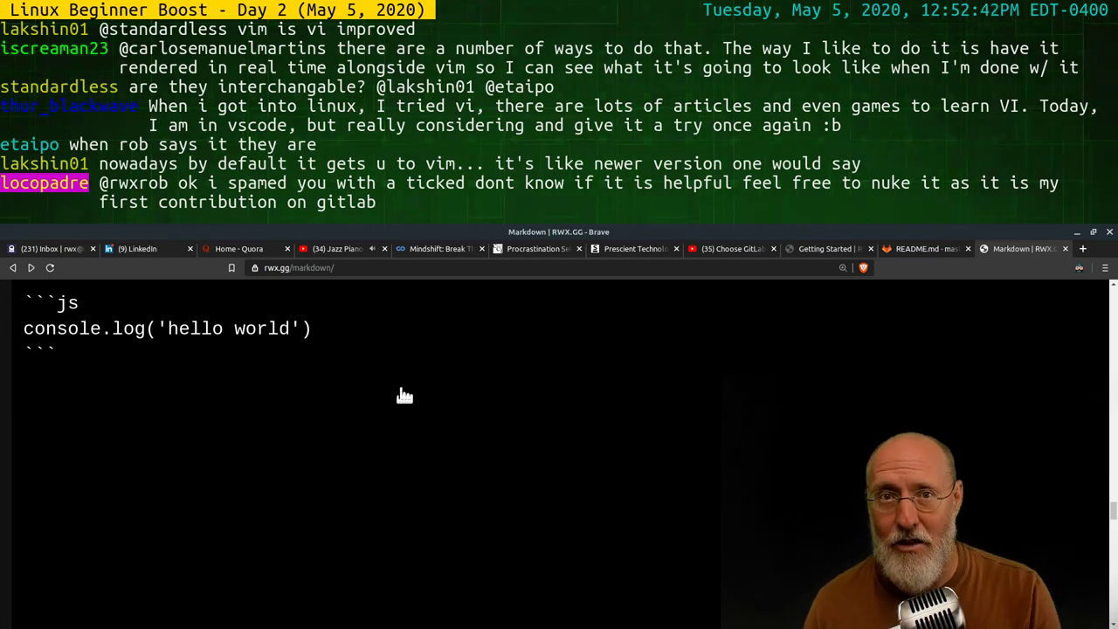
{"action": "left_click", "coordinate": [482, 377]}
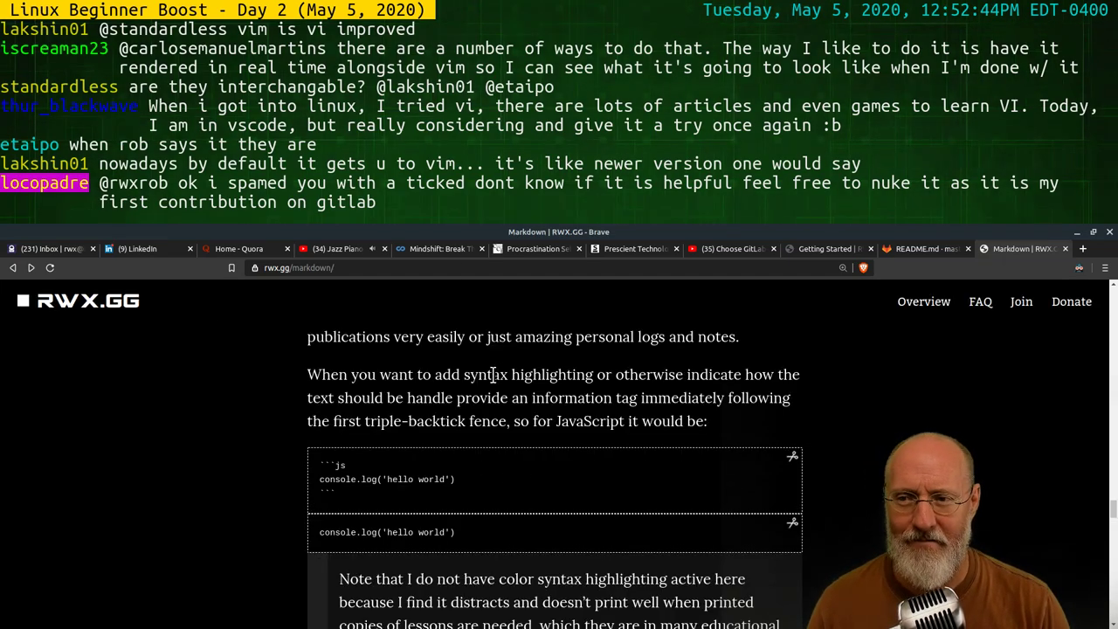
{"action": "scroll", "coordinate": [636, 485], "scroll_direction": "down", "scroll_amount": 3}
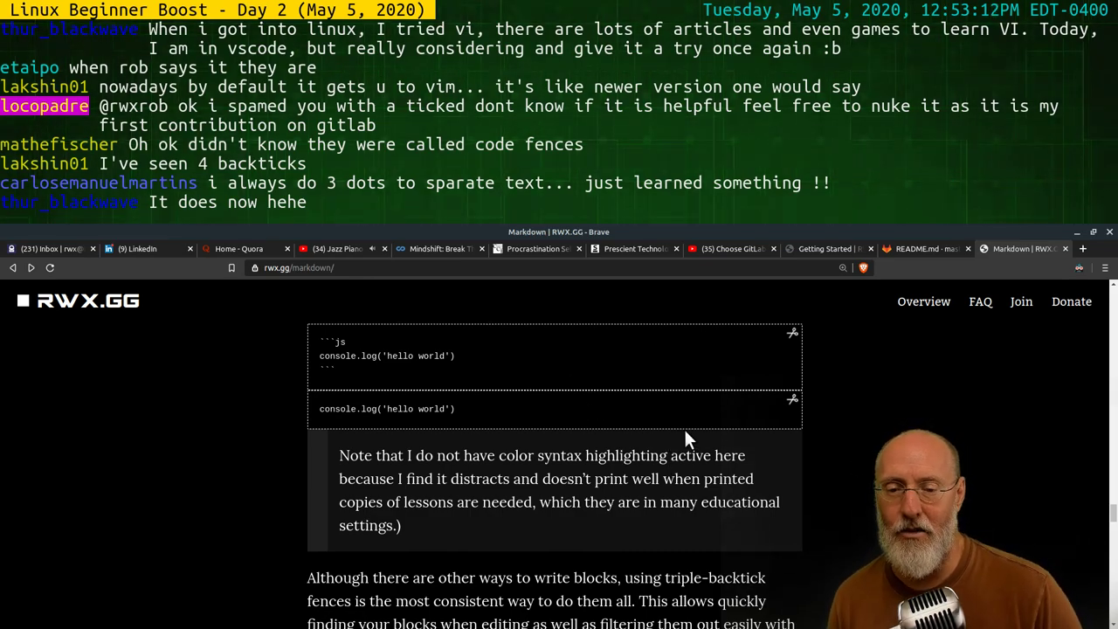
Scroll the Markdown page past the note and language tags table to the 'Exception for Markdown' tilde-fence example
{"action": "scroll", "coordinate": [685, 430], "scroll_direction": "down", "scroll_amount": 3}
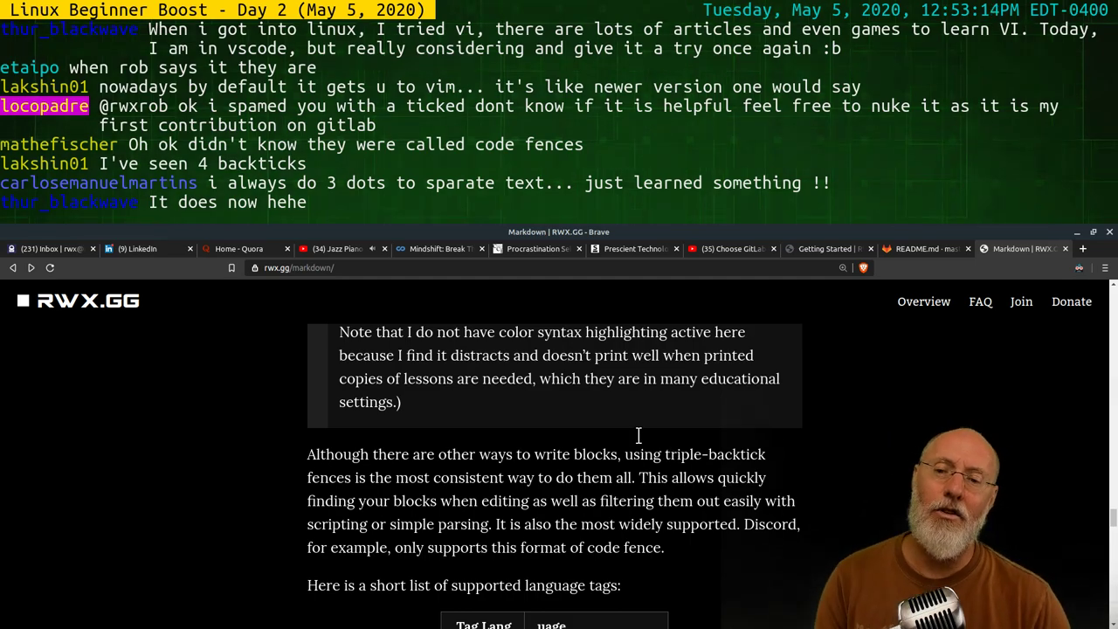
{"action": "scroll", "coordinate": [637, 435], "scroll_direction": "up", "scroll_amount": 5}
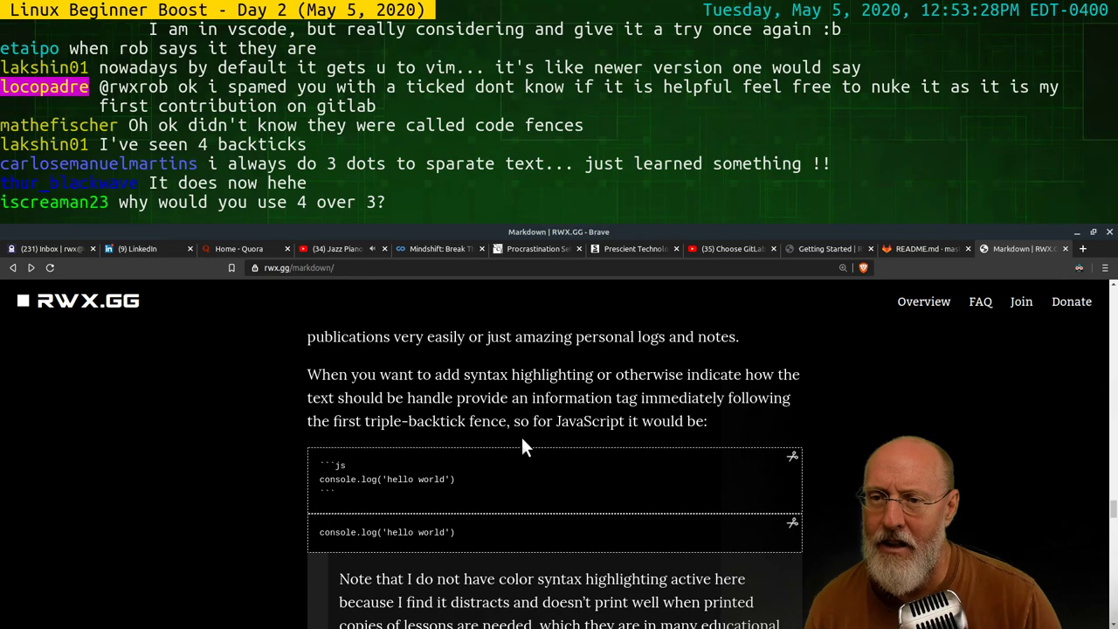
{"action": "scroll", "coordinate": [524, 444], "scroll_direction": "down", "scroll_amount": 3}
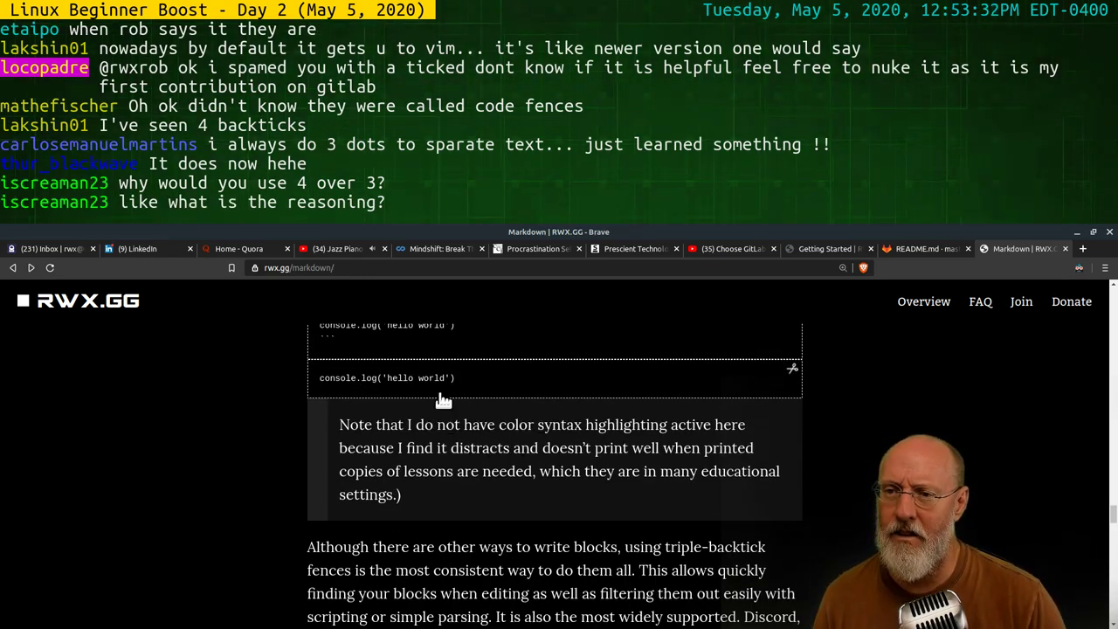
{"action": "scroll", "coordinate": [543, 440], "scroll_direction": "down", "scroll_amount": 1}
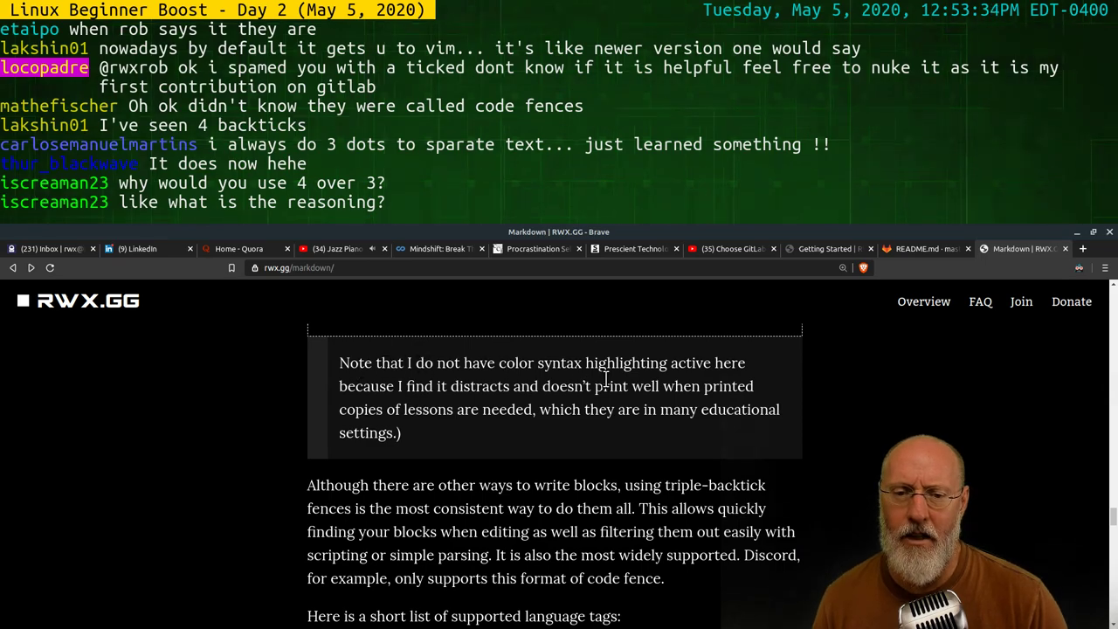
{"action": "scroll", "coordinate": [660, 385], "scroll_direction": "up", "scroll_amount": 1}
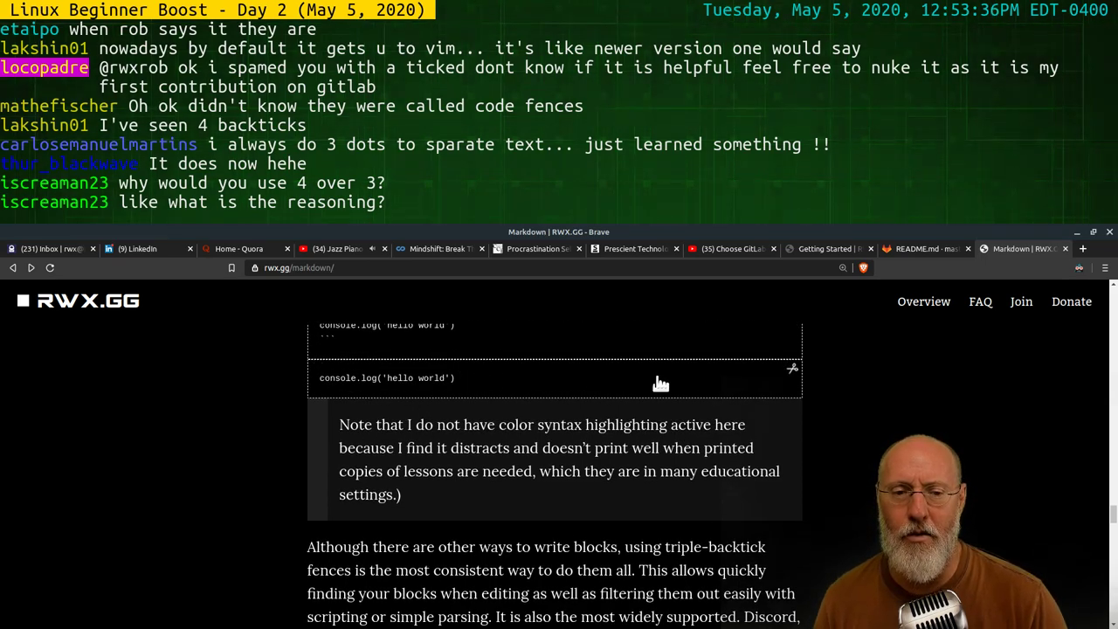
{"action": "scroll", "coordinate": [550, 420], "scroll_direction": "down", "scroll_amount": 7}
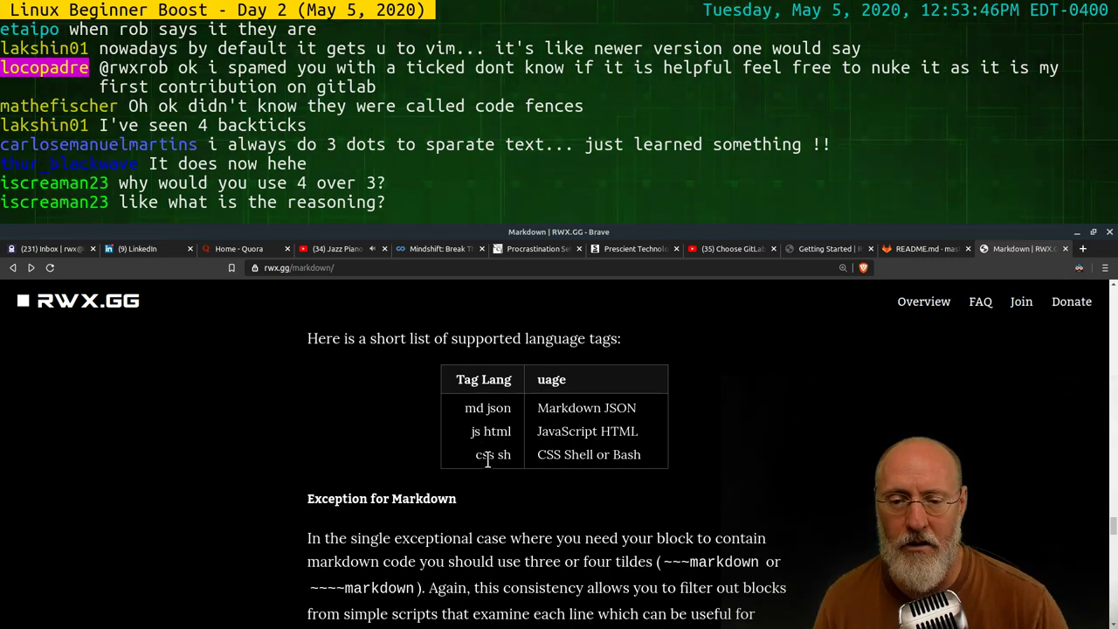
{"action": "scroll", "coordinate": [505, 426], "scroll_direction": "up", "scroll_amount": 7}
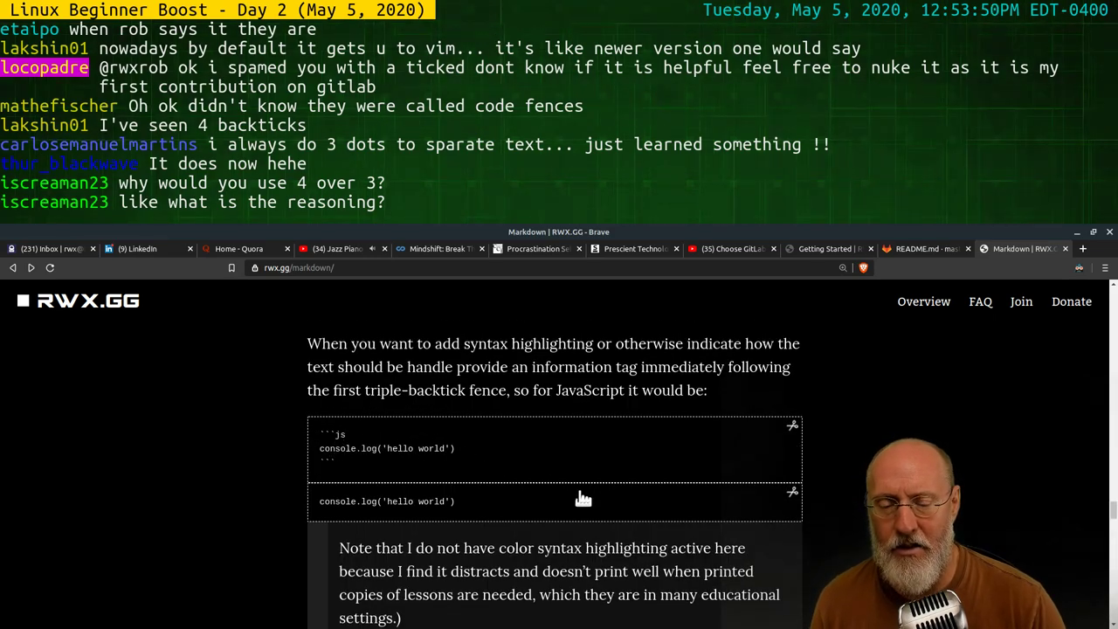
{"action": "scroll", "coordinate": [543, 472], "scroll_direction": "down", "scroll_amount": 3}
{"action": "scroll", "coordinate": [552, 481], "scroll_direction": "down", "scroll_amount": 3}
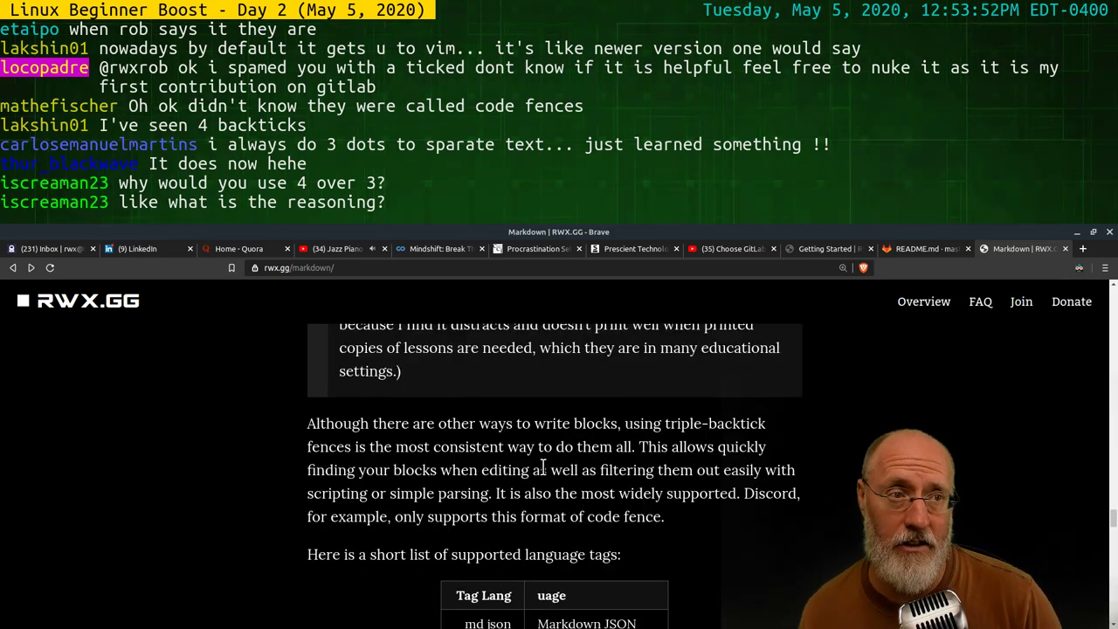
{"action": "scroll", "coordinate": [543, 473], "scroll_direction": "down", "scroll_amount": 4}
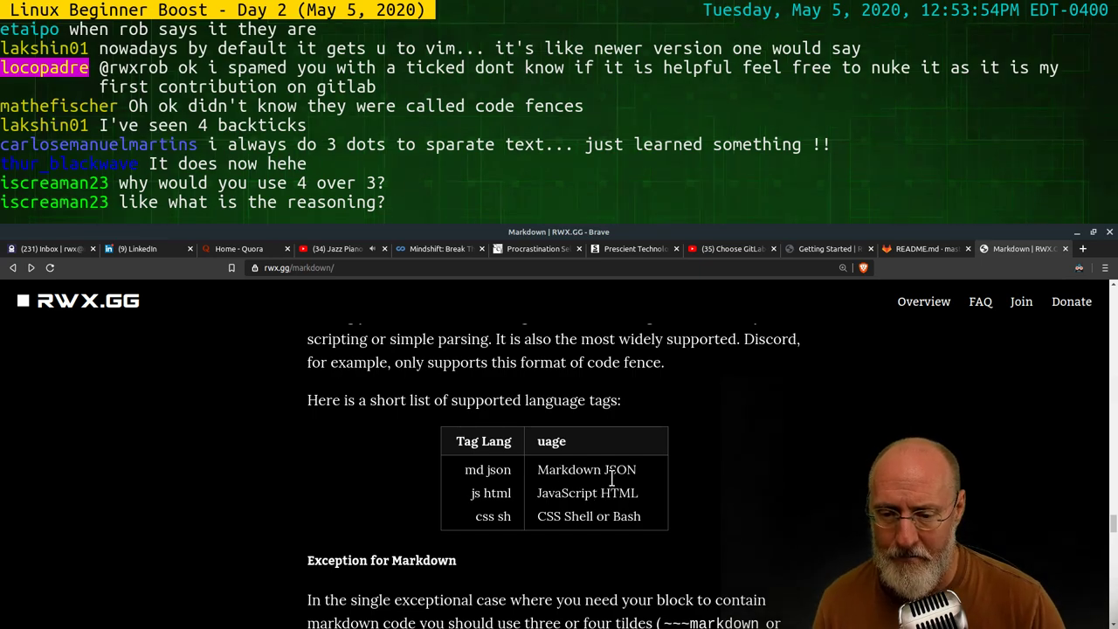
{"action": "scroll", "coordinate": [612, 479], "scroll_direction": "down", "scroll_amount": 5}
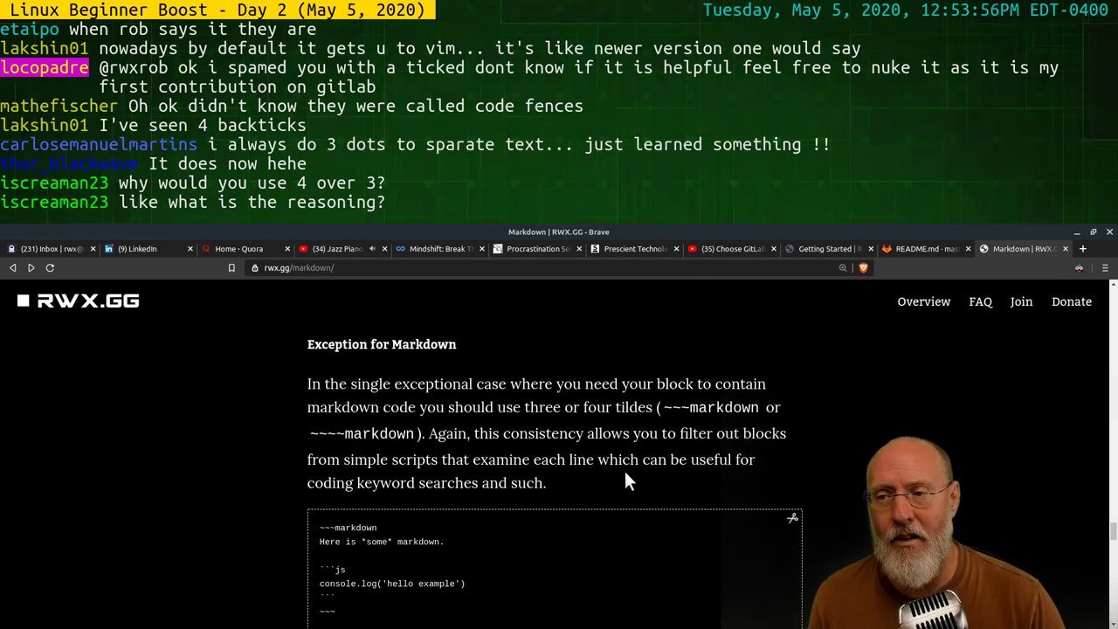
{"action": "scroll", "coordinate": [625, 471], "scroll_direction": "down", "scroll_amount": 3}
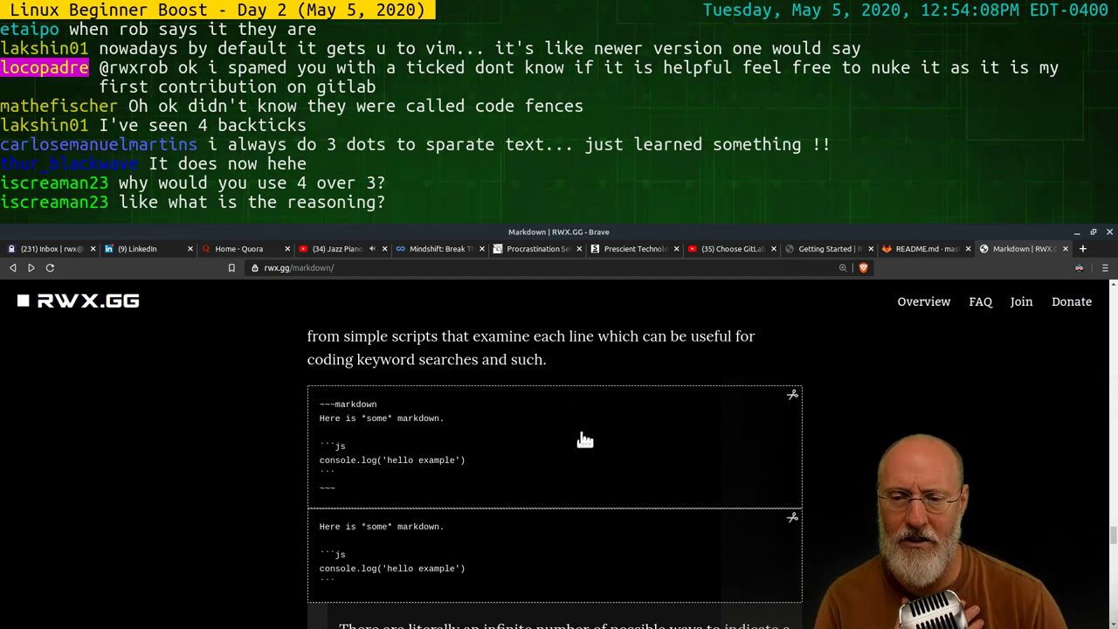
{"action": "left_click", "coordinate": [539, 425]}
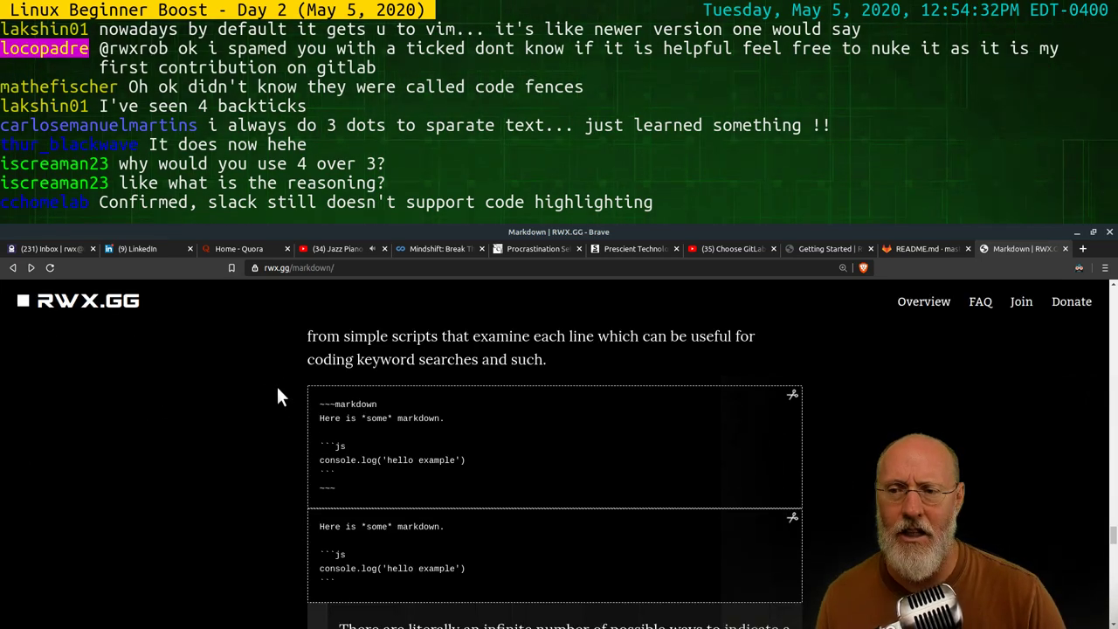
{"action": "left_click", "coordinate": [278, 388]}
{"action": "scroll", "coordinate": [614, 499], "scroll_direction": "down", "scroll_amount": 3}
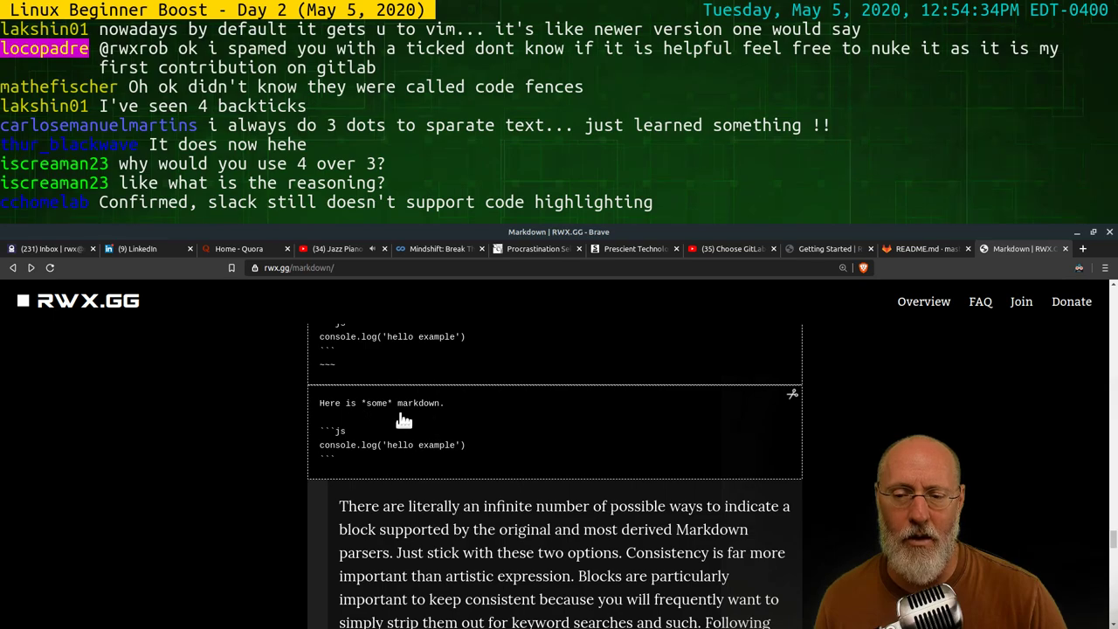
{"action": "scroll", "coordinate": [612, 439], "scroll_direction": "up", "scroll_amount": 2}
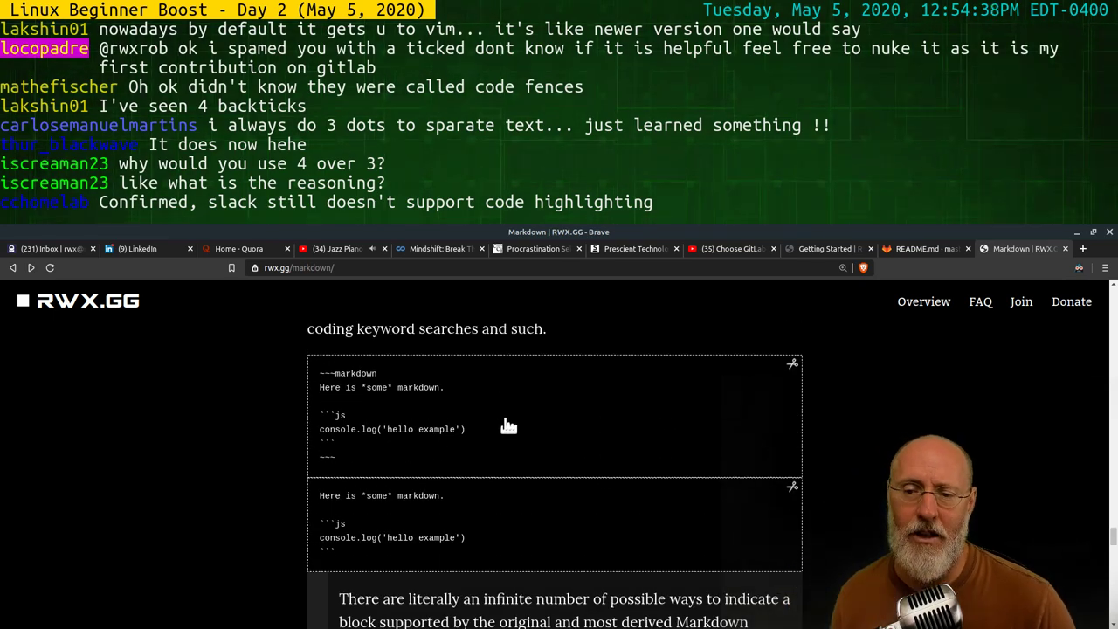
{"action": "scroll", "coordinate": [513, 419], "scroll_direction": "down", "scroll_amount": 1}
{"action": "scroll", "coordinate": [518, 412], "scroll_direction": "down", "scroll_amount": 7}
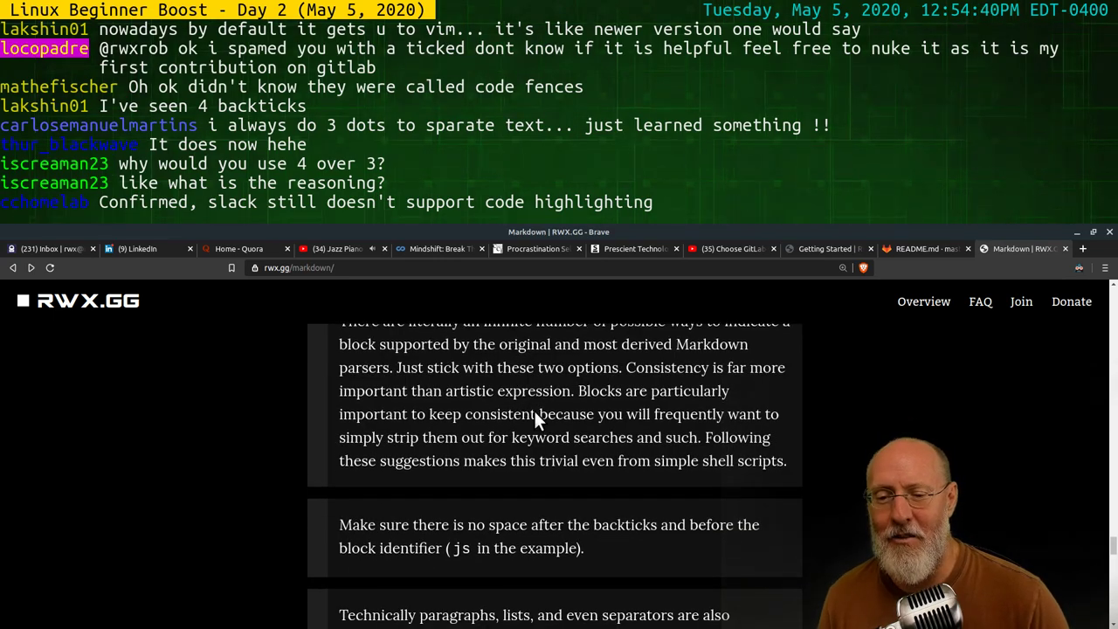
{"action": "scroll", "coordinate": [536, 422], "scroll_direction": "up", "scroll_amount": 8}
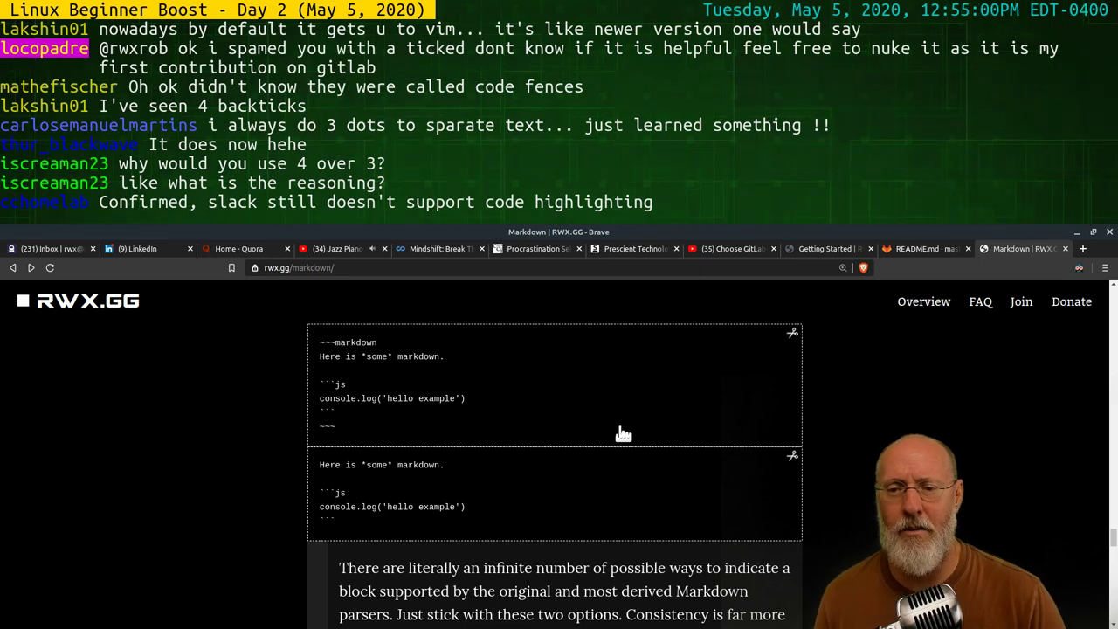
{"action": "scroll", "coordinate": [620, 424], "scroll_direction": "down", "scroll_amount": 3}
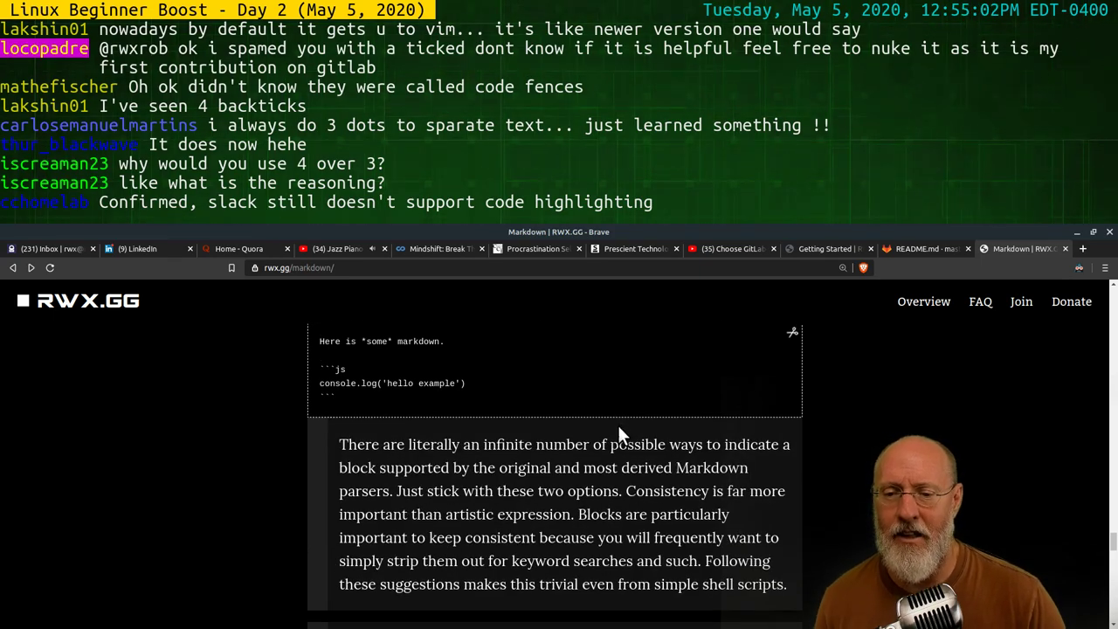
Scroll to the Blockquotes section showing the '>'-prefixed Bertrand Russell quote source and its rendering
{"action": "scroll", "coordinate": [618, 425], "scroll_direction": "down", "scroll_amount": 1}
{"action": "scroll", "coordinate": [625, 448], "scroll_direction": "down", "scroll_amount": 5}
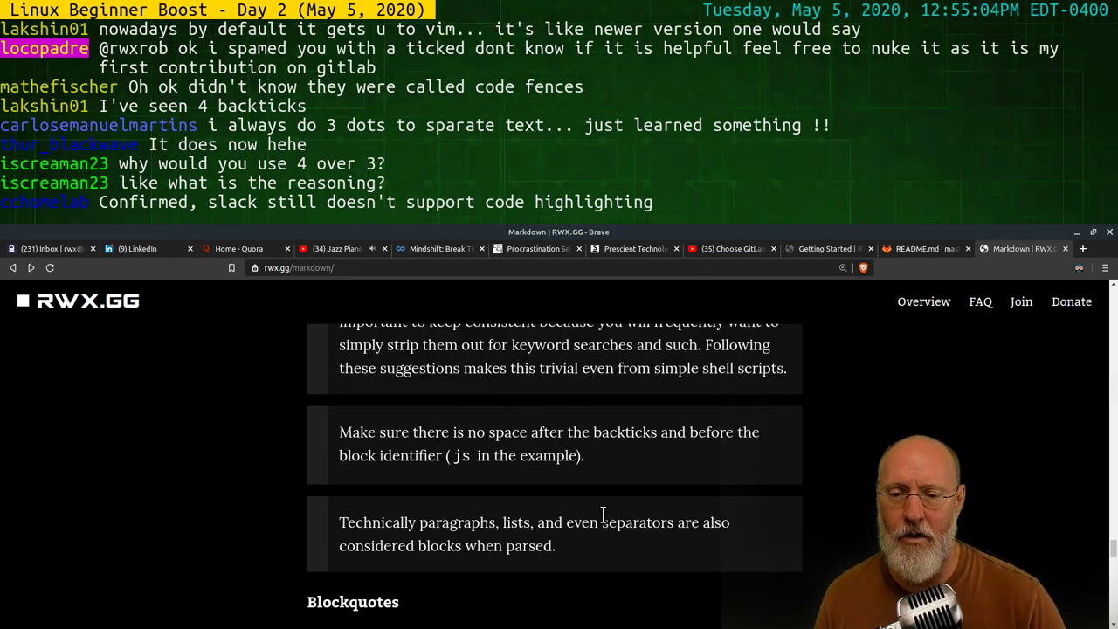
{"action": "scroll", "coordinate": [646, 477], "scroll_direction": "down", "scroll_amount": 3}
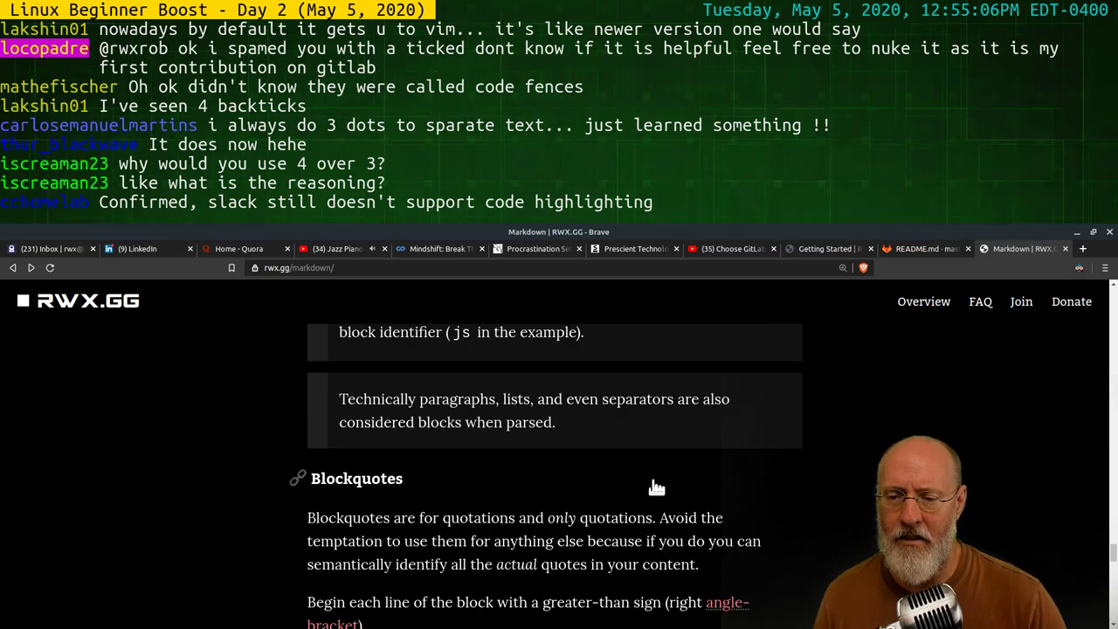
{"action": "scroll", "coordinate": [653, 487], "scroll_direction": "down", "scroll_amount": 5}
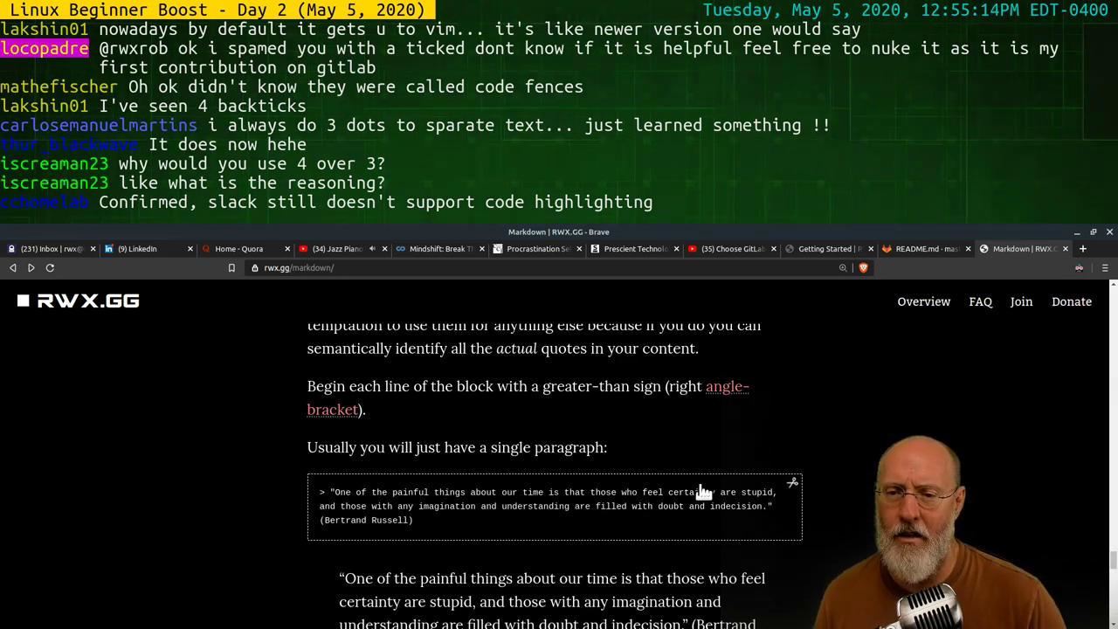
{"action": "scroll", "coordinate": [682, 476], "scroll_direction": "up", "scroll_amount": 3}
{"action": "scroll", "coordinate": [668, 467], "scroll_direction": "down", "scroll_amount": 3}
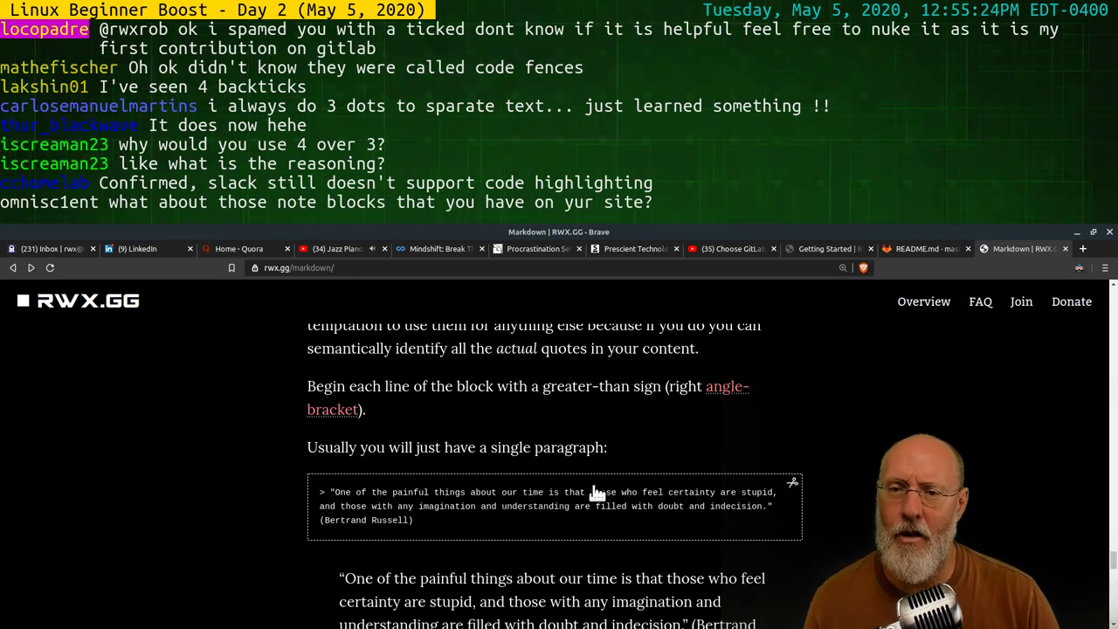
{"action": "scroll", "coordinate": [614, 496], "scroll_direction": "up", "scroll_amount": 5}
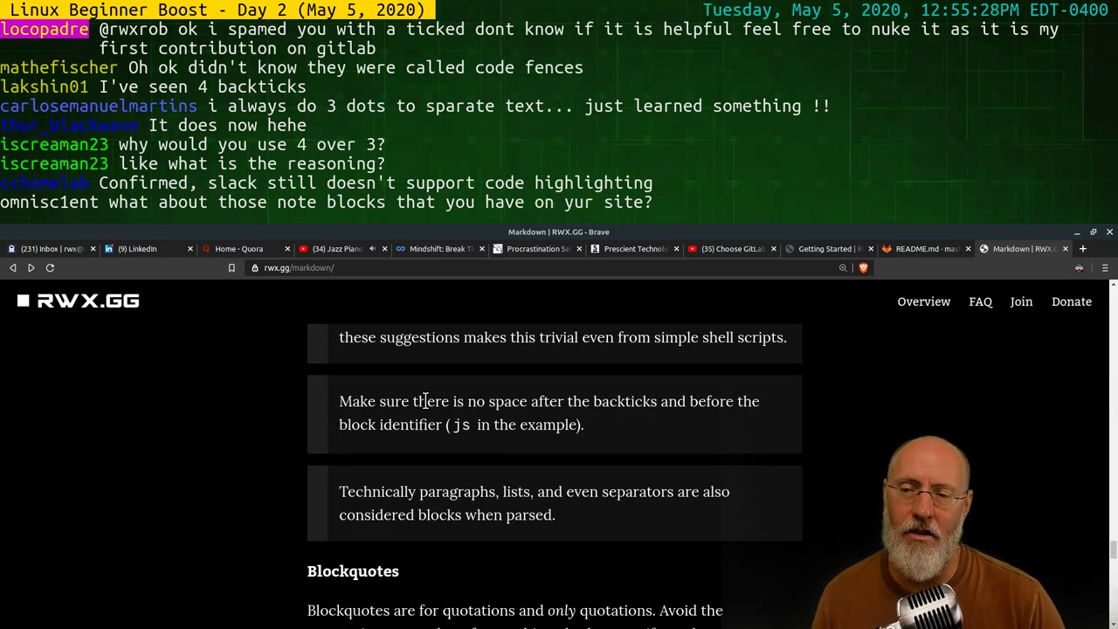
{"action": "scroll", "coordinate": [505, 411], "scroll_direction": "up", "scroll_amount": 2}
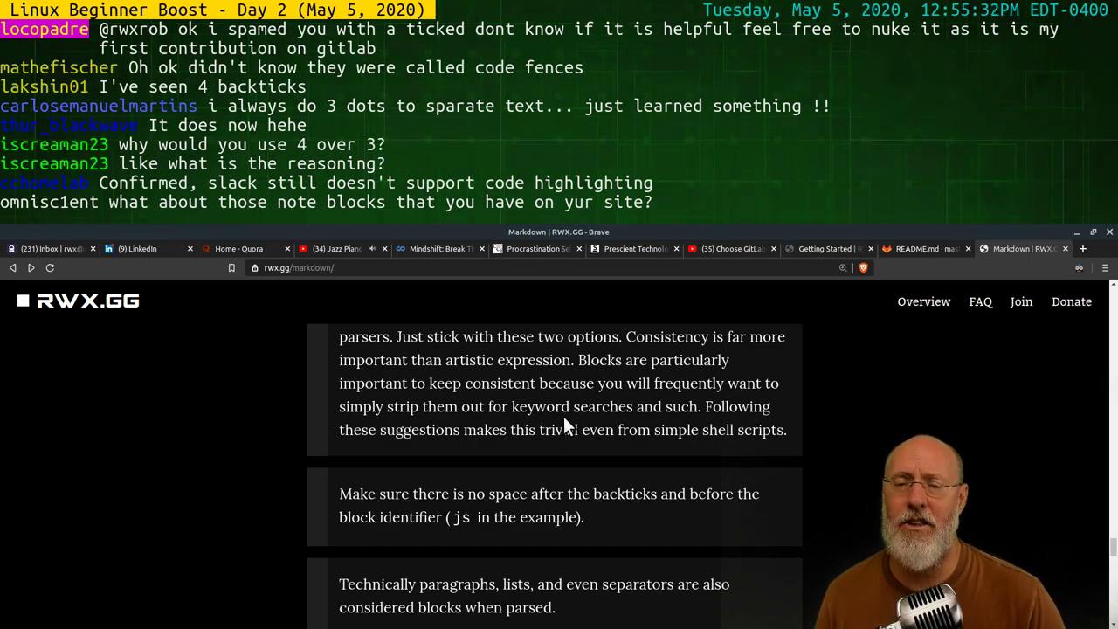
{"action": "scroll", "coordinate": [559, 423], "scroll_direction": "up", "scroll_amount": 2}
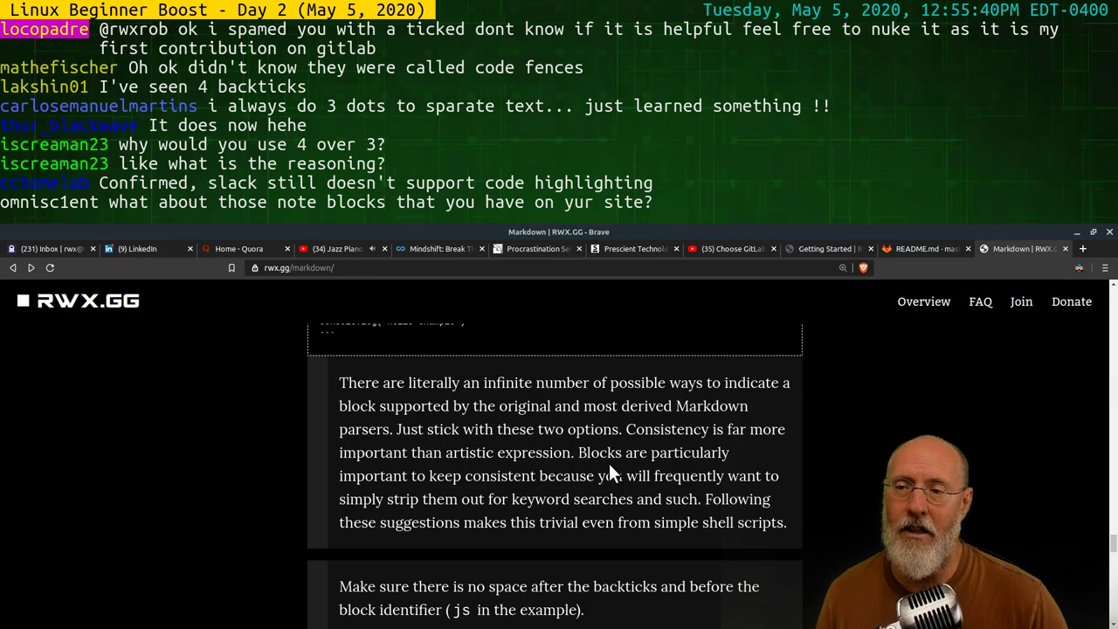
{"action": "scroll", "coordinate": [566, 446], "scroll_direction": "down", "scroll_amount": 12}
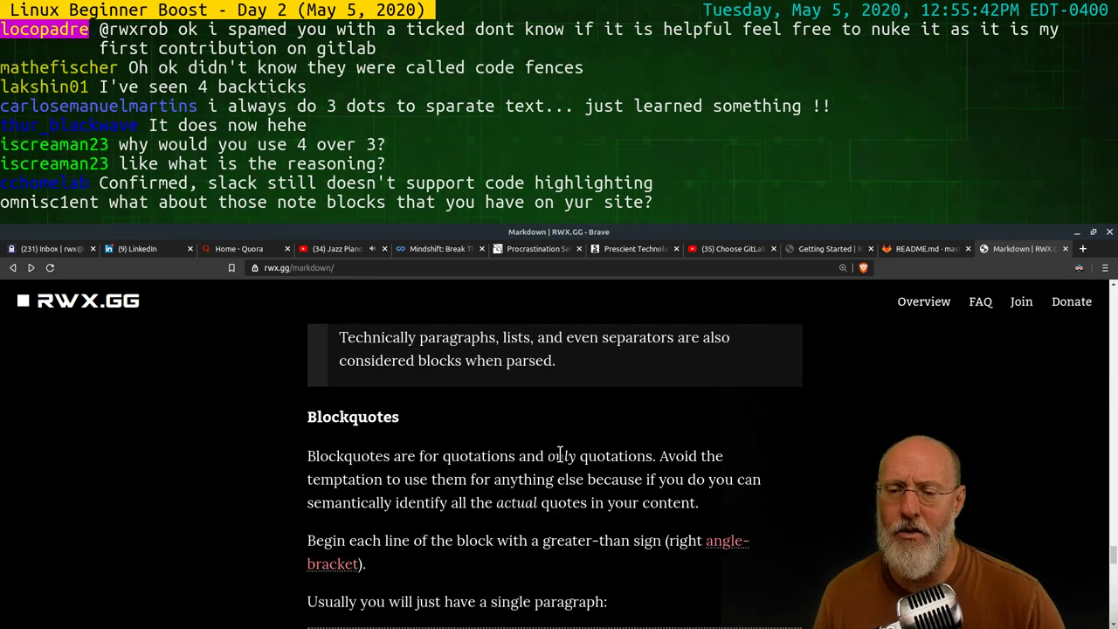
{"action": "scroll", "coordinate": [563, 478], "scroll_direction": "down", "scroll_amount": 2}
{"action": "scroll", "coordinate": [497, 483], "scroll_direction": "down", "scroll_amount": 2}
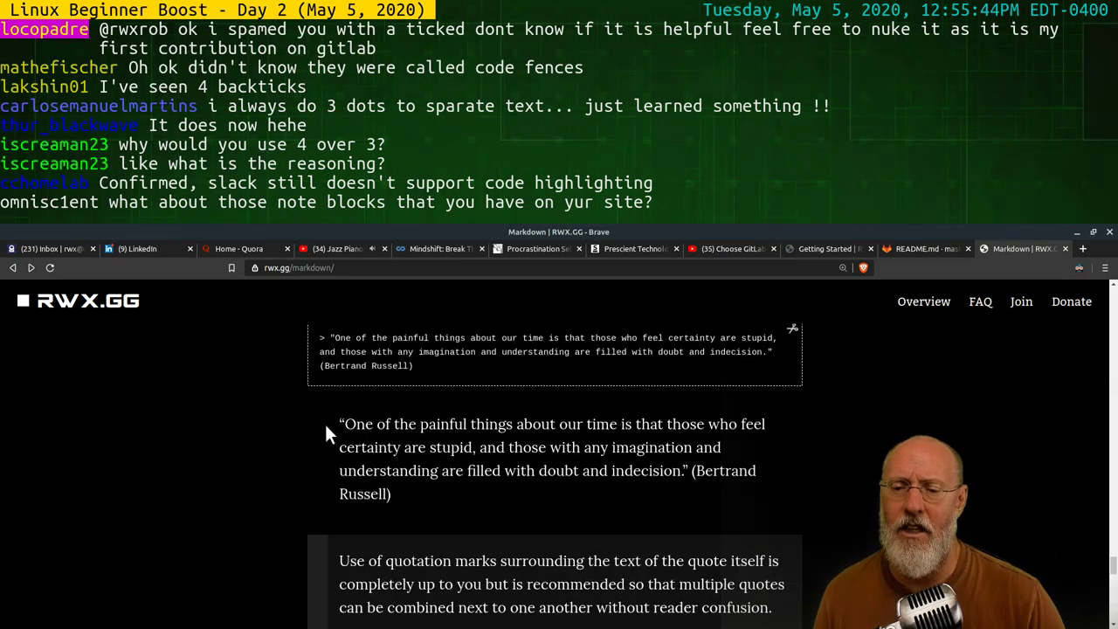
{"action": "scroll", "coordinate": [284, 402], "scroll_direction": "up", "scroll_amount": 1}
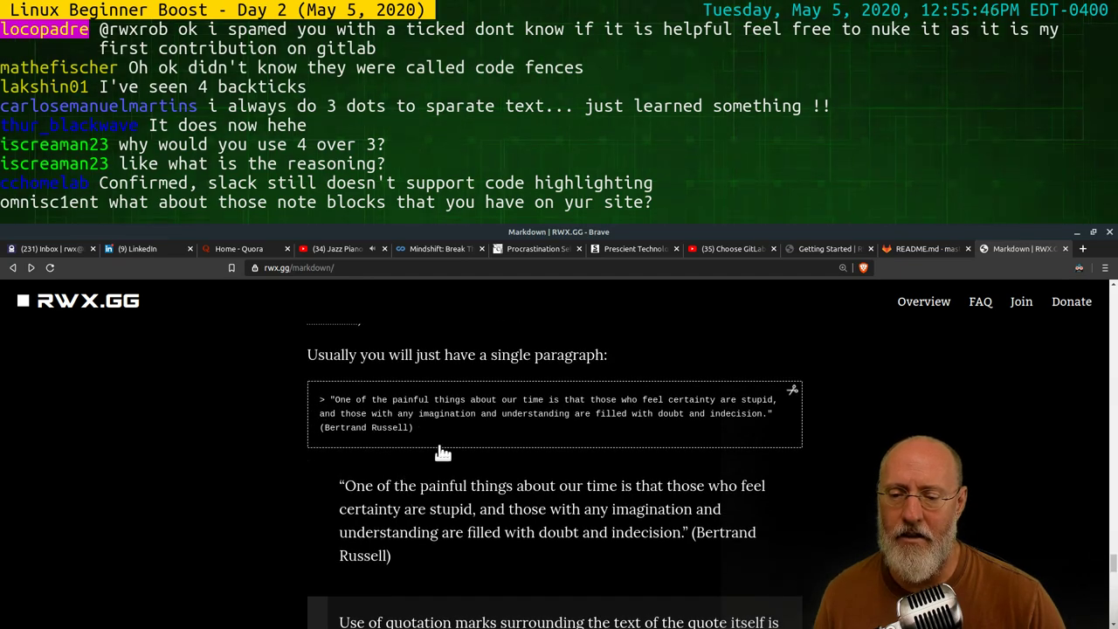
{"action": "scroll", "coordinate": [419, 428], "scroll_direction": "down", "scroll_amount": 2}
{"action": "scroll", "coordinate": [320, 365], "scroll_direction": "up", "scroll_amount": 2}
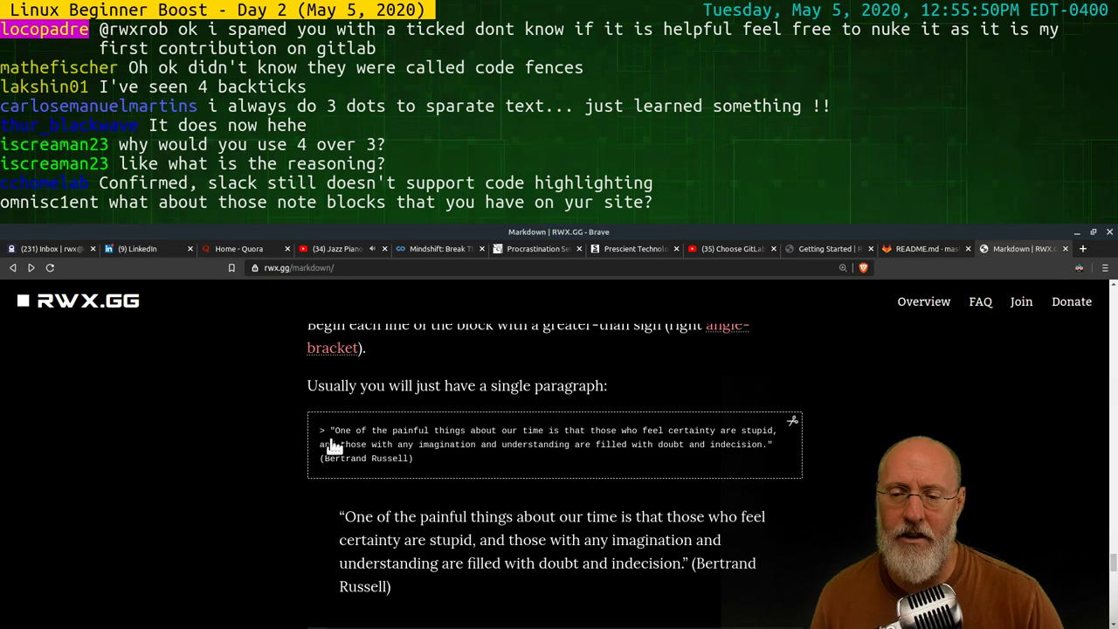
Enlarge the Russell quote code example, return it to normal size, and switch to the terminal
{"action": "left_click", "coordinate": [450, 444]}
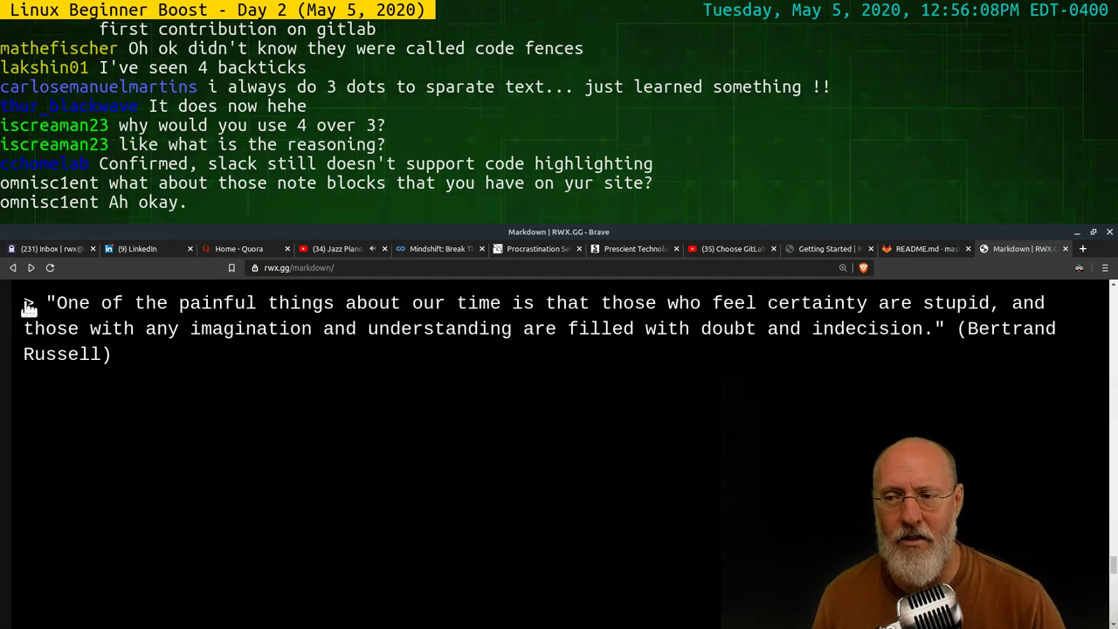
{"action": "key", "text": "ctrl+0"}
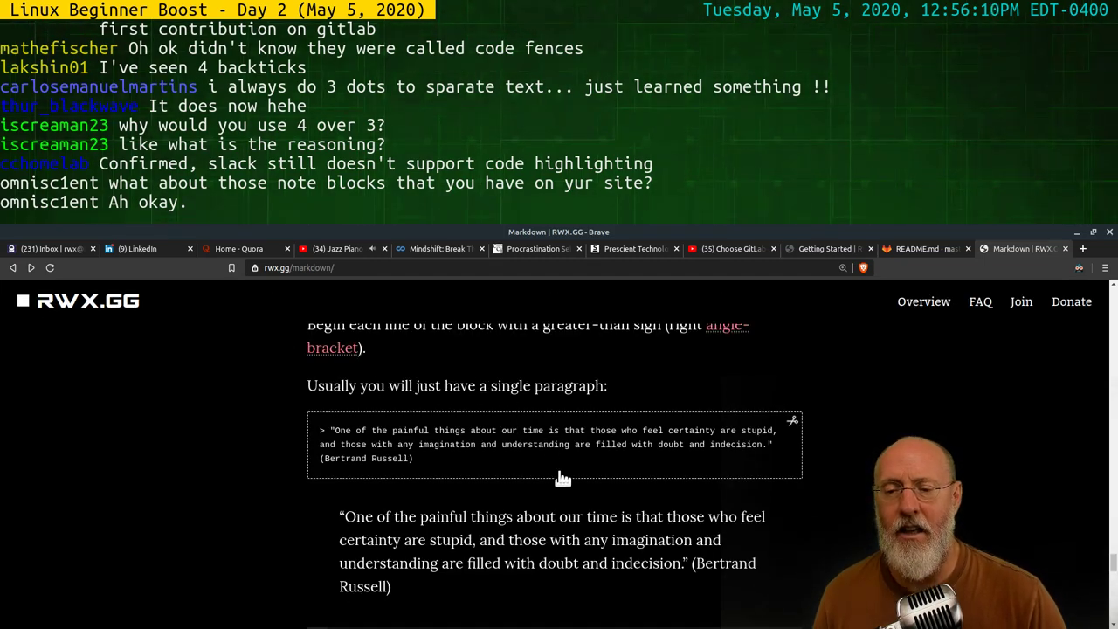
{"action": "key", "text": "alt+Tab"}
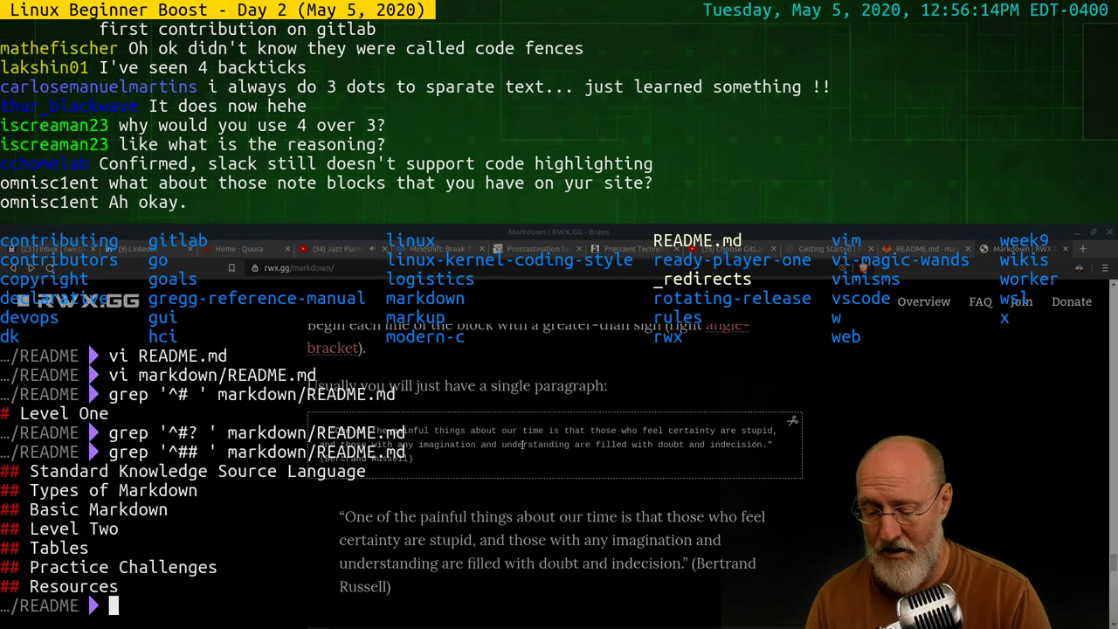
Reopen markdown/README.md in vim by recalling 'vi markdown/README.md' from history
{"action": "key", "text": "Escape"}
{"action": "key", "text": "k"}
{"action": "key", "text": "k"}
{"action": "key", "text": "k"}
{"action": "key", "text": "k"}
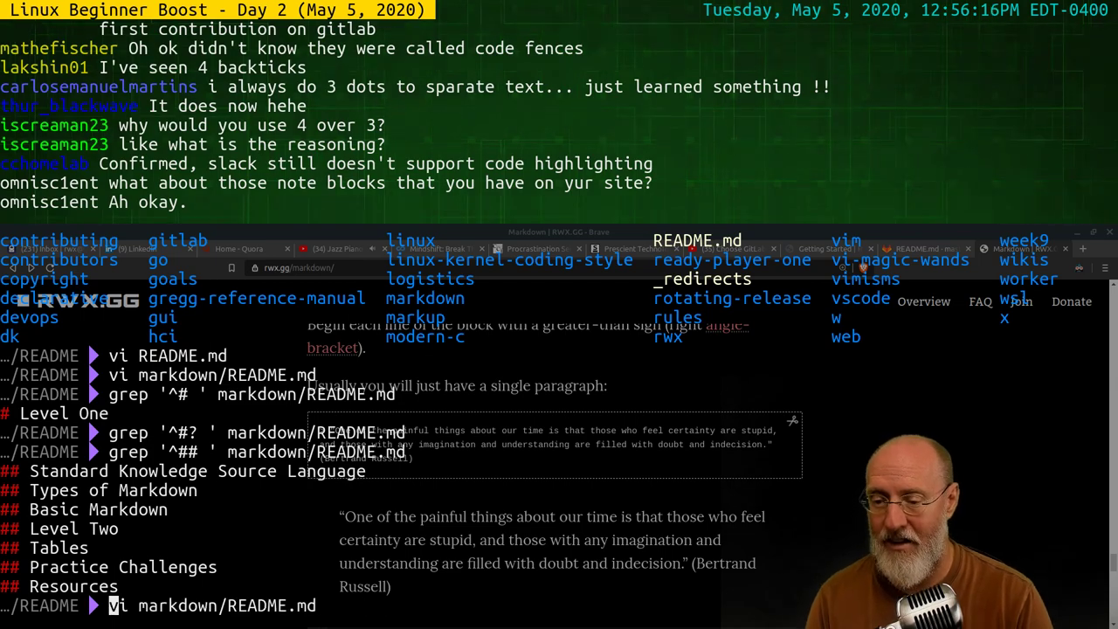
{"action": "key", "text": "Return"}
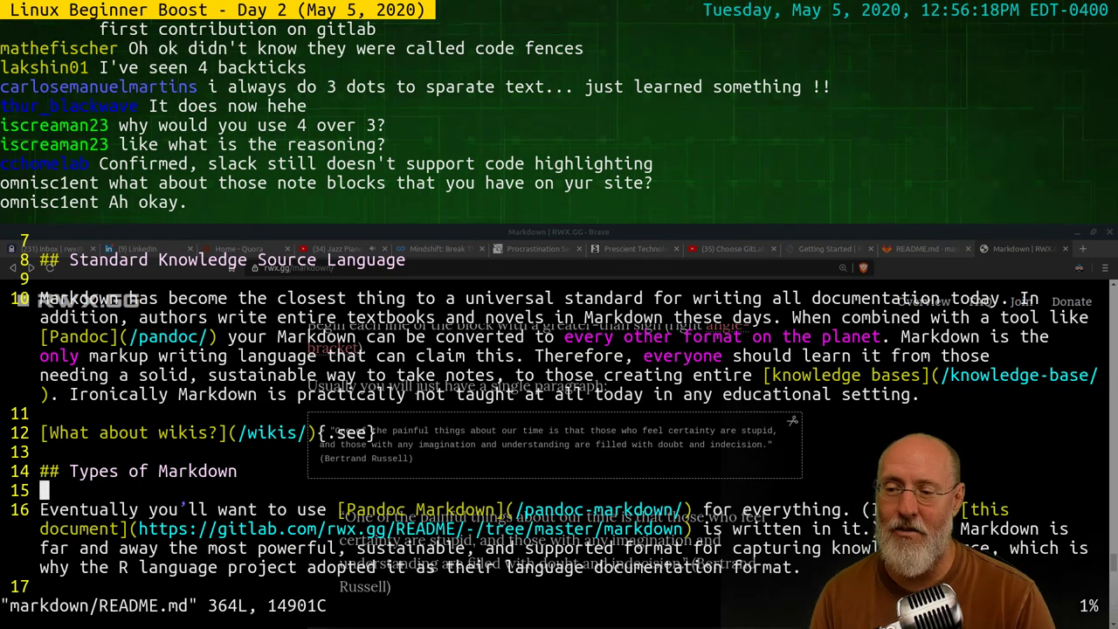
{"action": "key", "text": "alt+Tab"}
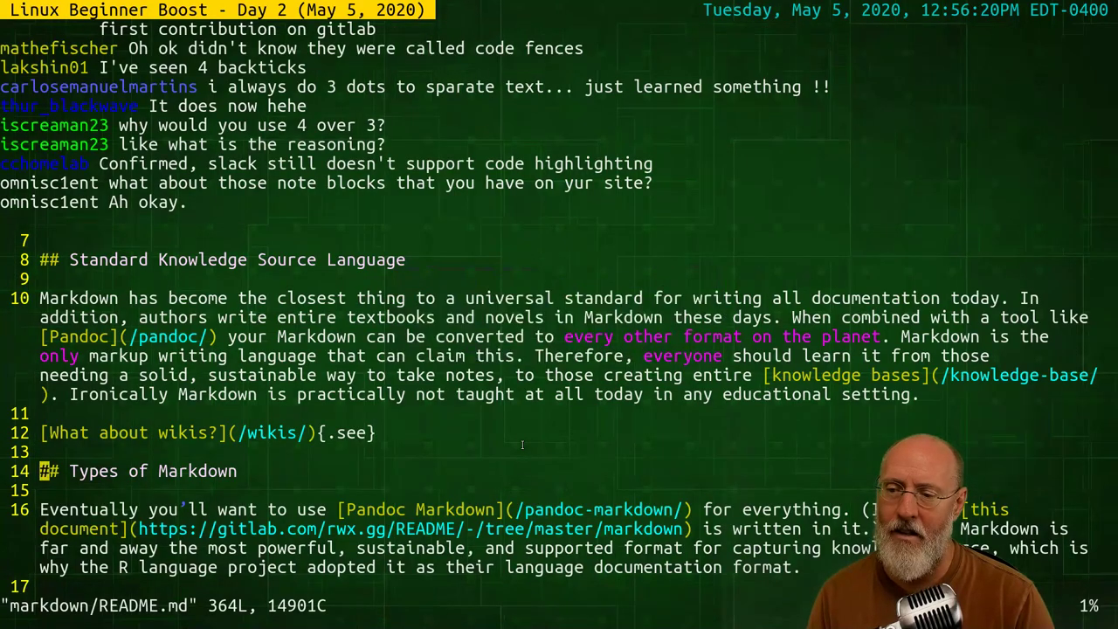
Look over the Markdown flavors paragraph and the Markdown versions table
{"action": "key", "text": "j"}
{"action": "key", "text": "j"}
{"action": "key", "text": "j"}
{"action": "key", "text": "j"}
{"action": "key", "text": "j"}
{"action": "key", "text": "j"}
{"action": "key", "text": "j"}
{"action": "key", "text": "j"}
{"action": "key", "text": "j"}
{"action": "key", "text": "j"}
{"action": "key", "text": "j"}
{"action": "key", "text": "j"}
{"action": "key", "text": "j"}
{"action": "key", "text": "j"}
{"action": "key", "text": "j"}
{"action": "key", "text": "j"}
{"action": "key", "text": "j"}
{"action": "key", "text": "j"}
{"action": "key", "text": "j"}
{"action": "key", "text": "j"}
{"action": "key", "text": "j"}
{"action": "key", "text": "j"}
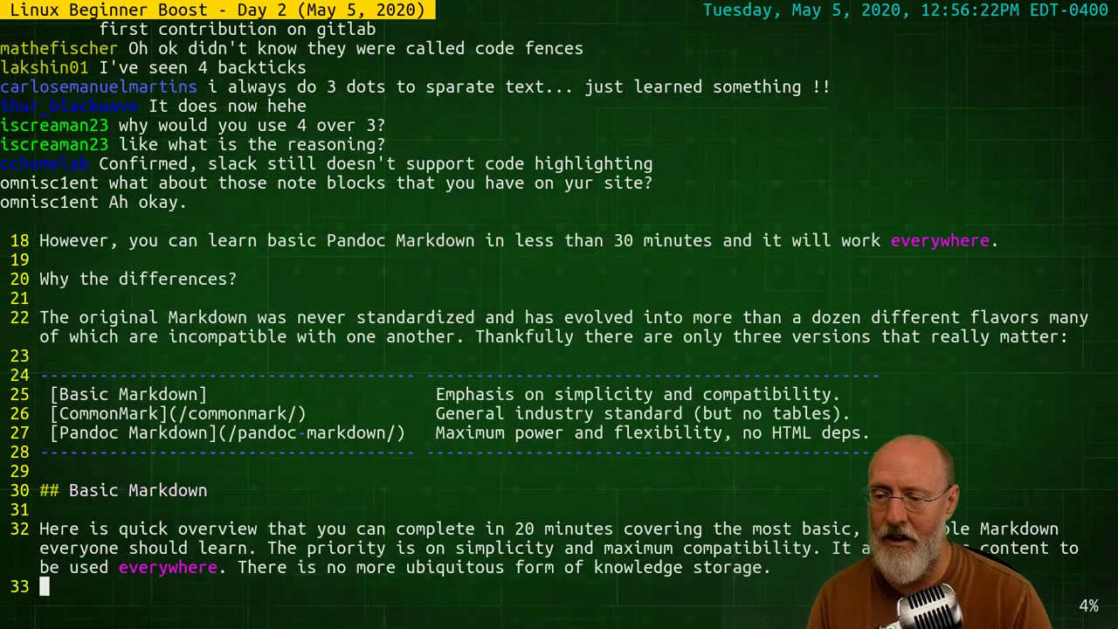
{"action": "key", "text": "k"}
{"action": "key", "text": "k"}
{"action": "key", "text": "k"}
{"action": "key", "text": "k"}
{"action": "key", "text": "k"}
{"action": "key", "text": "k"}
{"action": "key", "text": "k"}
{"action": "key", "text": "k"}
{"action": "key", "text": "k"}
{"action": "key", "text": "k"}
{"action": "key", "text": "k"}
{"action": "key", "text": "k"}
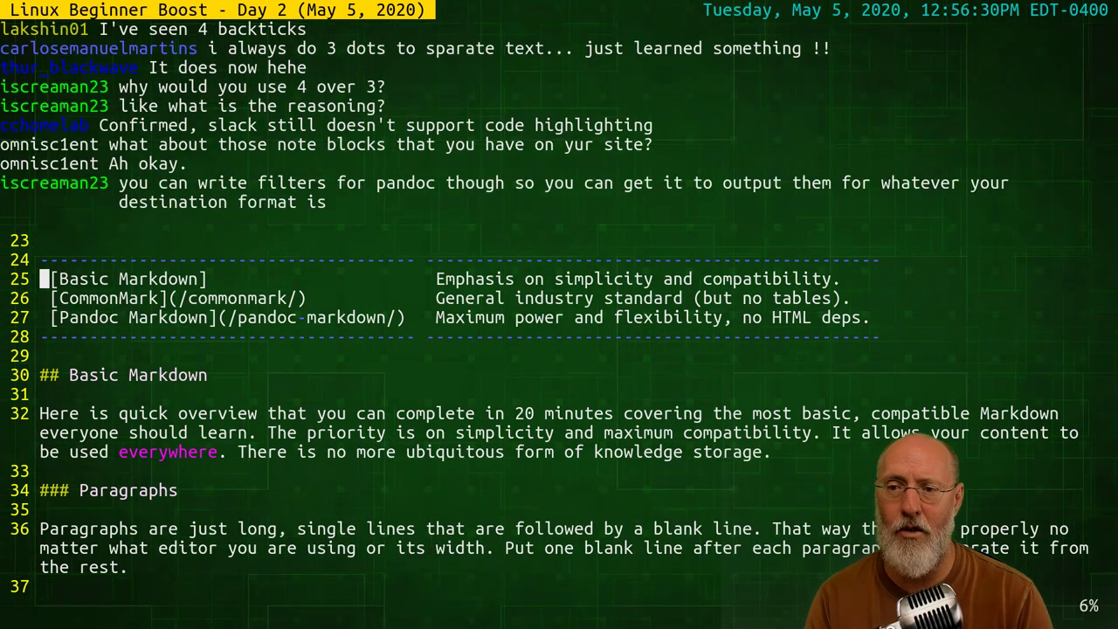
{"action": "key", "text": "k"}
{"action": "key", "text": "k"}
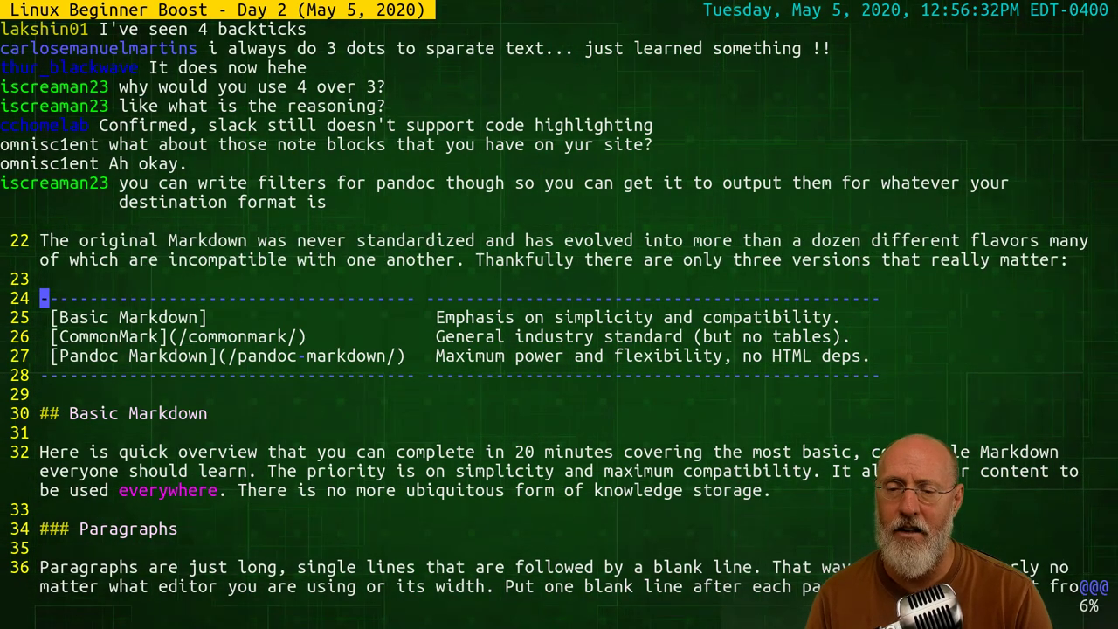
{"action": "key", "text": "j"}
{"action": "key", "text": "j"}
{"action": "key", "text": "j"}
{"action": "key", "text": "j"}
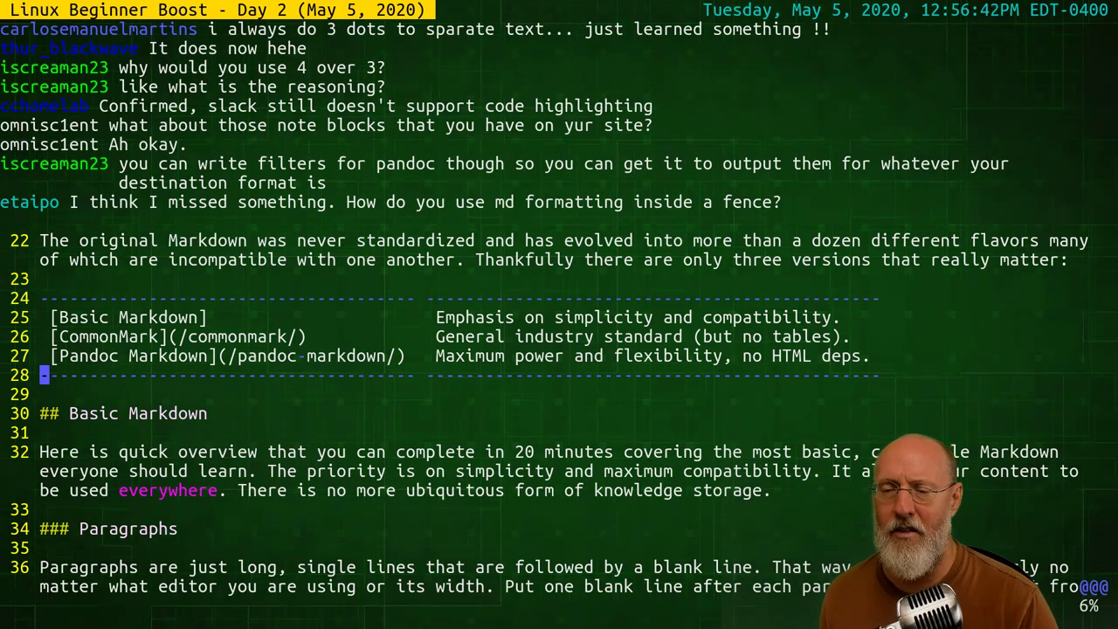
Read through Basic Markdown, paragraphs, italics and backticks examples down to the underscore co-warning
{"action": "key", "text": "j"}
{"action": "key", "text": "j"}
{"action": "key", "text": "j"}
{"action": "key", "text": "j"}
{"action": "key", "text": "j"}
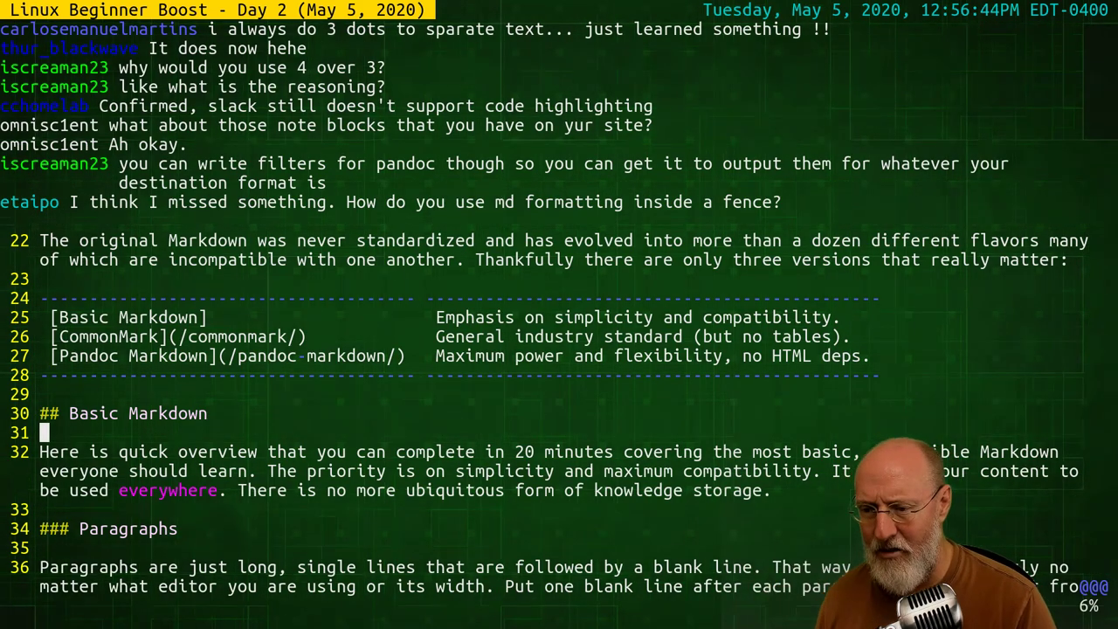
{"action": "key", "text": "j"}
{"action": "key", "text": "j"}
{"action": "key", "text": "j"}
{"action": "key", "text": "j"}
{"action": "key", "text": "j"}
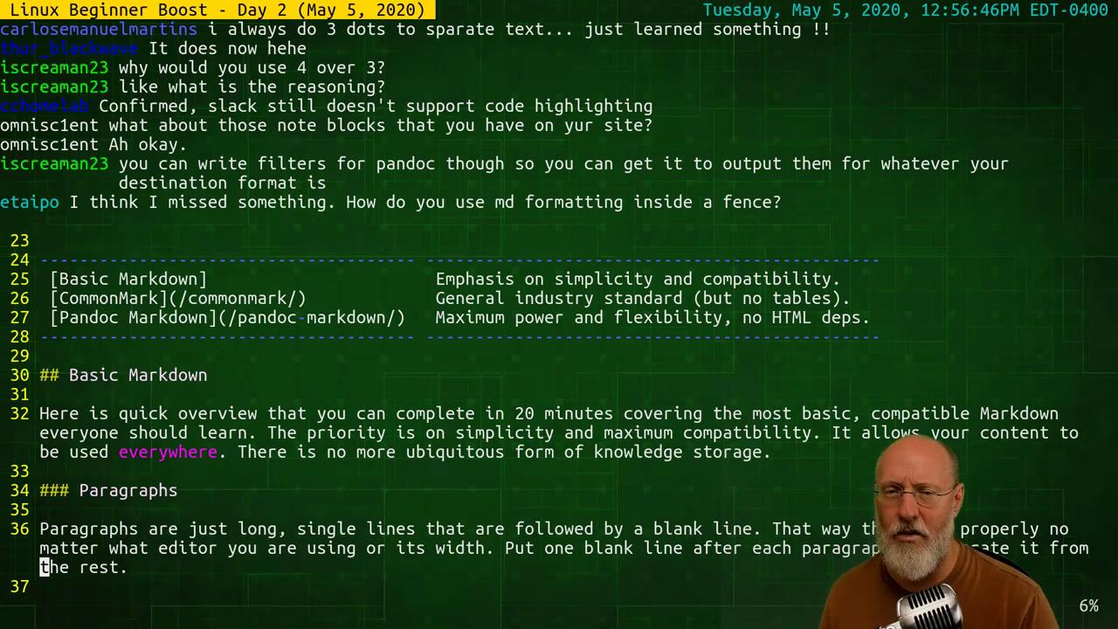
{"action": "key", "text": "j"}
{"action": "key", "text": "j"}
{"action": "key", "text": "j"}
{"action": "key", "text": "j"}
{"action": "key", "text": "j"}
{"action": "key", "text": "j"}
{"action": "key", "text": "j"}
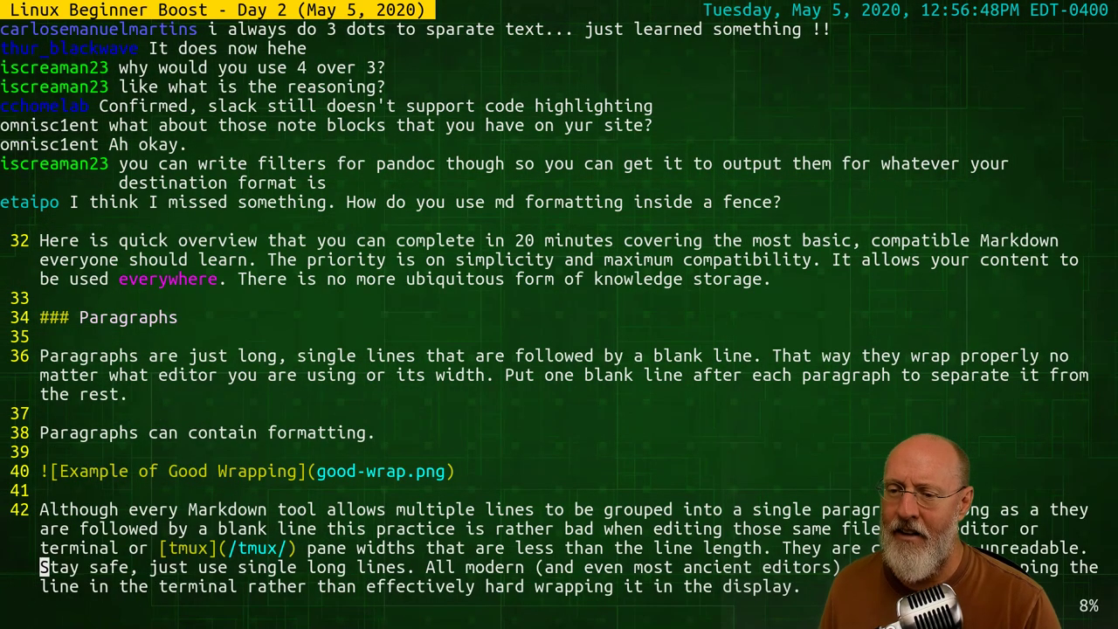
{"action": "key", "text": "j"}
{"action": "key", "text": "j"}
{"action": "key", "text": "j"}
{"action": "key", "text": "j"}
{"action": "key", "text": "j"}
{"action": "key", "text": "j"}
{"action": "key", "text": "j"}
{"action": "key", "text": "j"}
{"action": "key", "text": "j"}
{"action": "key", "text": "j"}
{"action": "key", "text": "j"}
{"action": "key", "text": "j"}
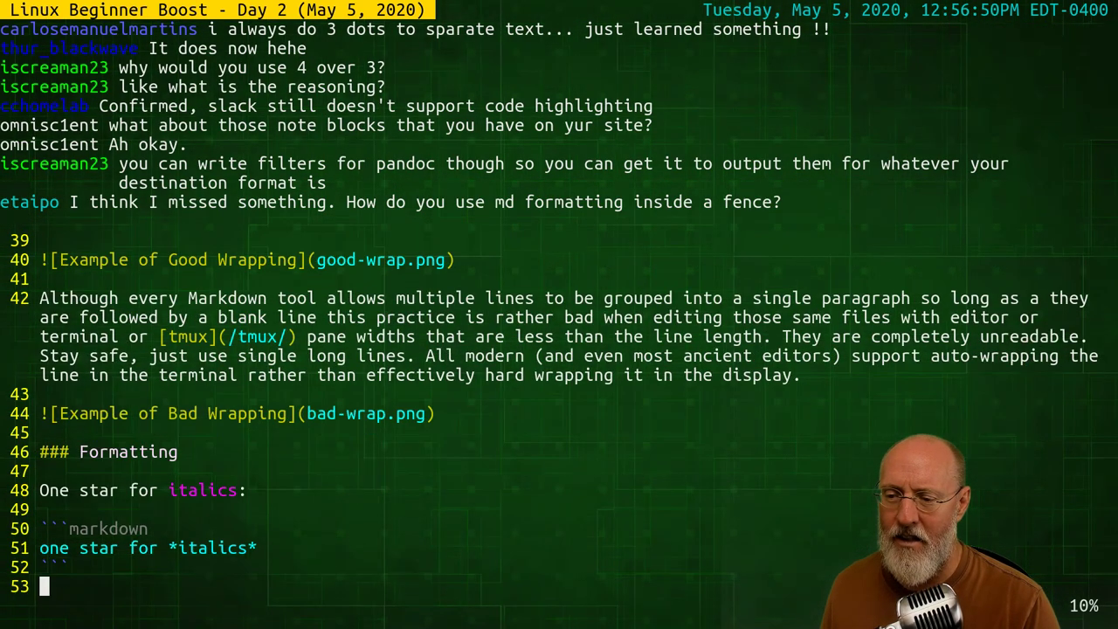
{"action": "key", "text": "j"}
{"action": "key", "text": "j"}
{"action": "key", "text": "j"}
{"action": "key", "text": "j"}
{"action": "key", "text": "j"}
{"action": "key", "text": "j"}
{"action": "key", "text": "j"}
{"action": "key", "text": "j"}
{"action": "key", "text": "j"}
{"action": "key", "text": "j"}
{"action": "key", "text": "j"}
{"action": "key", "text": "j"}
{"action": "key", "text": "j"}
{"action": "key", "text": "j"}
{"action": "key", "text": "j"}
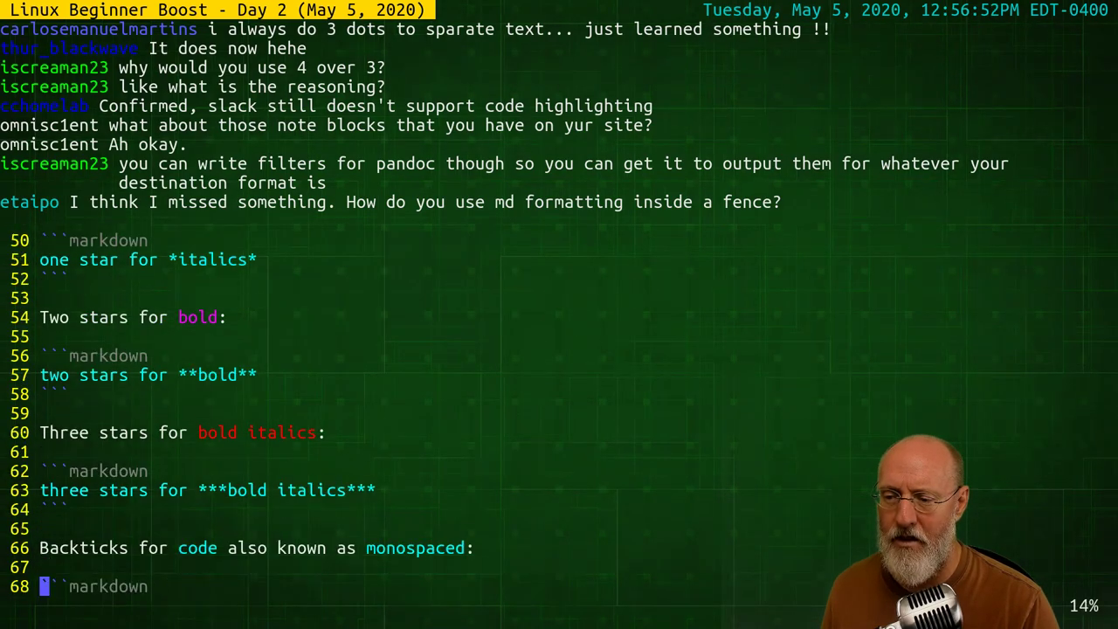
{"action": "key", "text": "j"}
{"action": "key", "text": "j"}
{"action": "key", "text": "j"}
{"action": "key", "text": "j"}
{"action": "key", "text": "j"}
{"action": "key", "text": "j"}
{"action": "key", "text": "j"}
{"action": "key", "text": "j"}
{"action": "key", "text": "j"}
{"action": "key", "text": "j"}
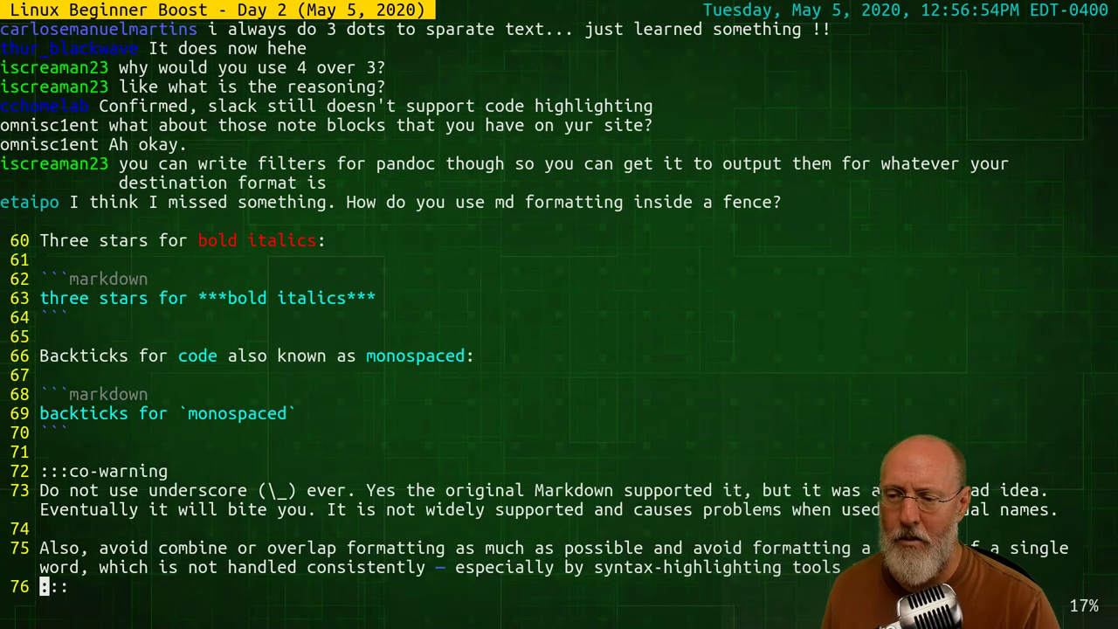
{"action": "key", "text": "j"}
{"action": "key", "text": "j"}
{"action": "key", "text": "j"}
{"action": "key", "text": "k"}
{"action": "key", "text": "k"}
{"action": "key", "text": "k"}
{"action": "key", "text": "k"}
{"action": "key", "text": "k"}
{"action": "key", "text": "k"}
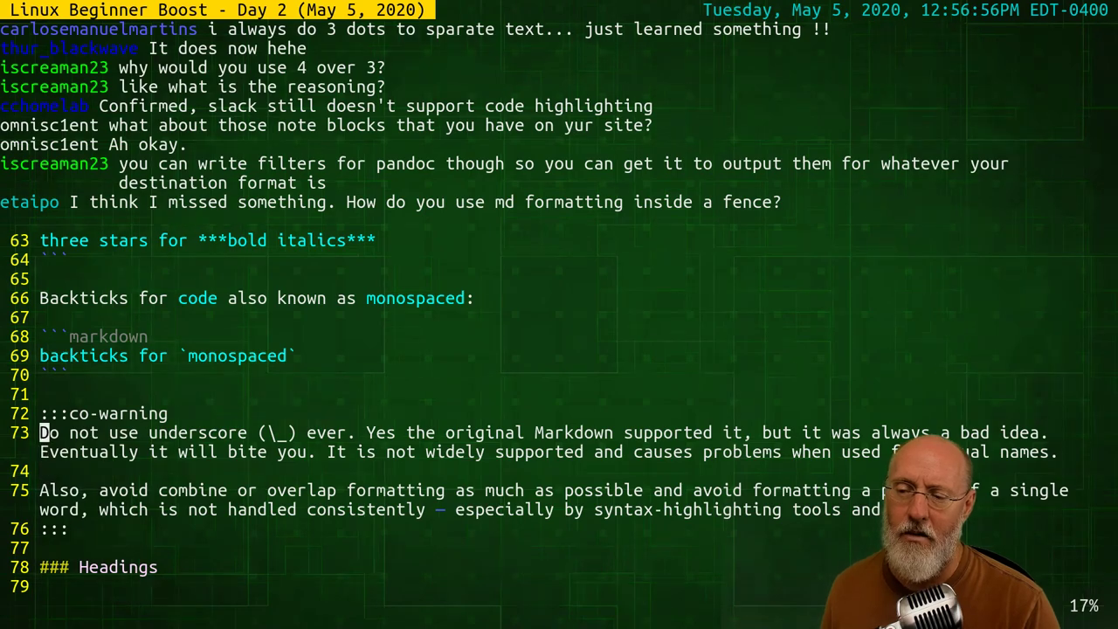
Step along the ':::co-warning' marker colons on line 72 of the README
{"action": "key", "text": "l"}
{"action": "key", "text": "l"}
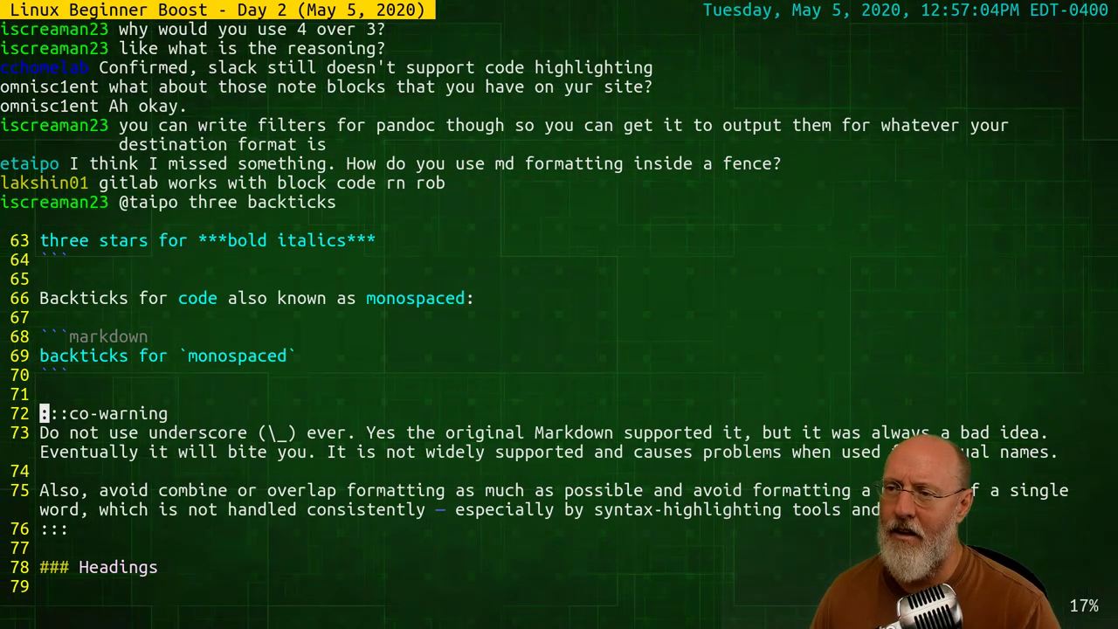
{"action": "key", "text": "l"}
{"action": "key", "text": "l"}
{"action": "key", "text": "l"}
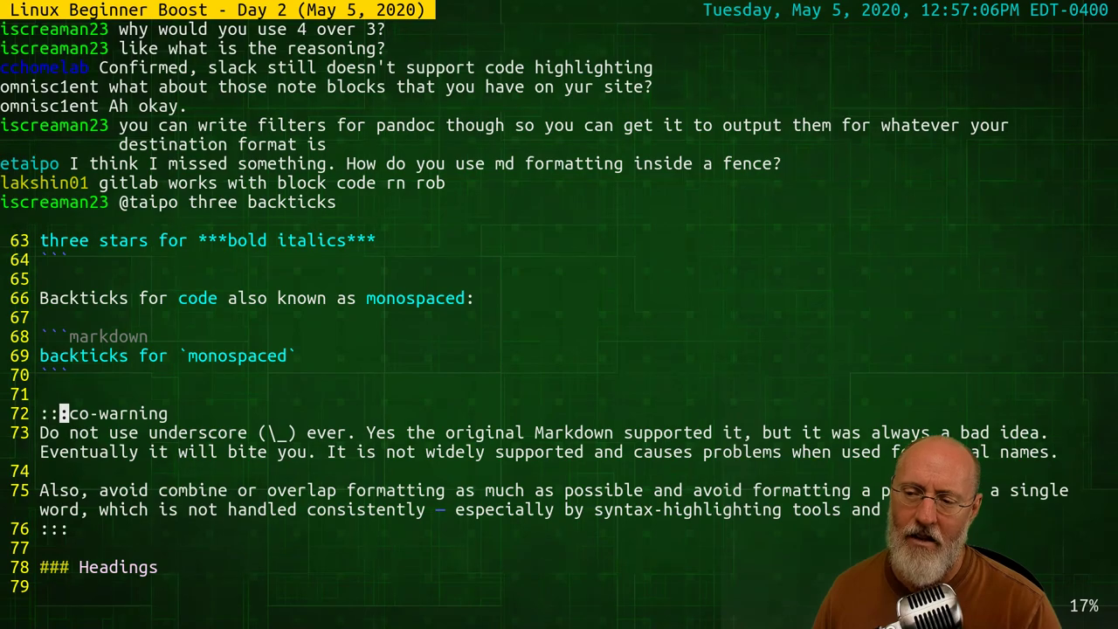
{"action": "key", "text": "l"}
{"action": "key", "text": "l"}
{"action": "key", "text": "l"}
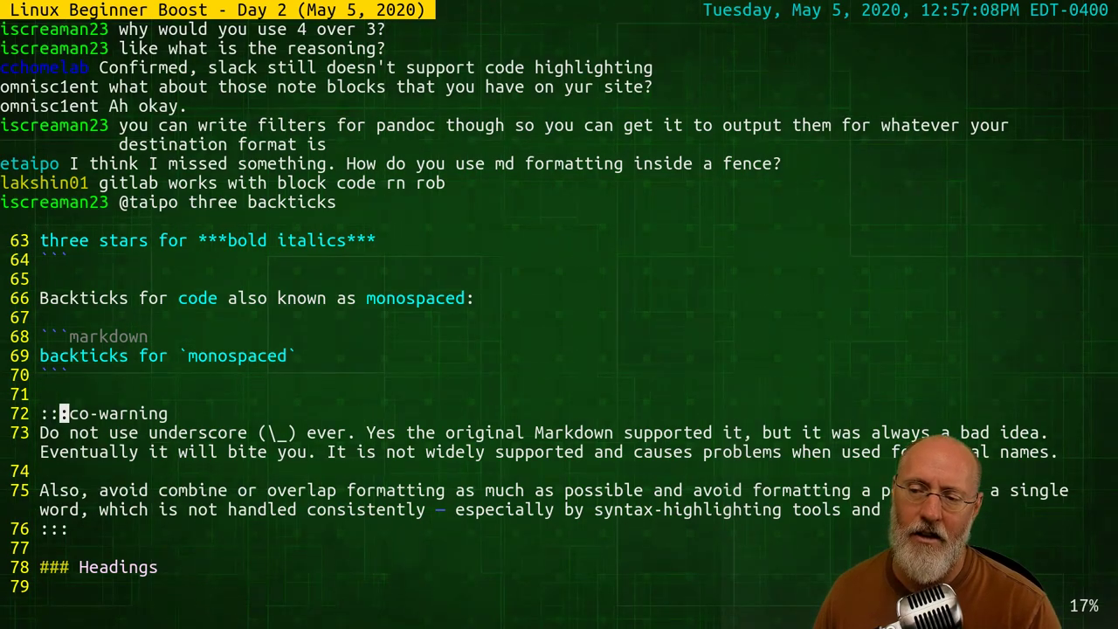
{"action": "key", "text": "0"}
{"action": "key", "text": "l"}
{"action": "key", "text": "l"}
{"action": "key", "text": "l"}
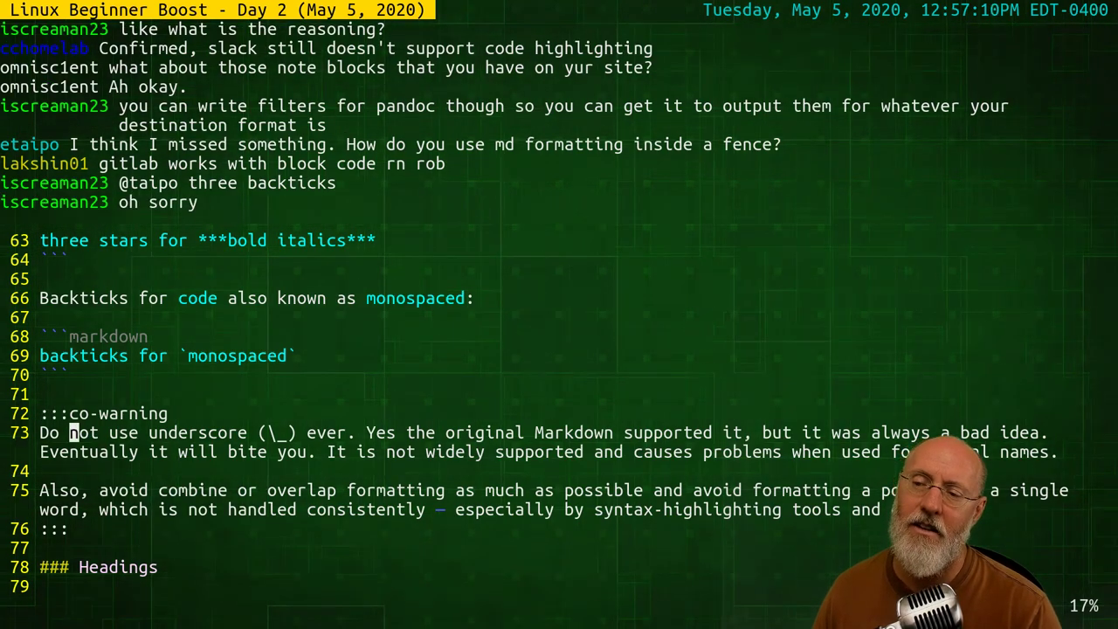
Read the underscore warning and Also paragraph through line 79, then return to Brave
{"action": "key", "text": "j"}
{"action": "key", "text": "j"}
{"action": "key", "text": "j"}
{"action": "key", "text": "j"}
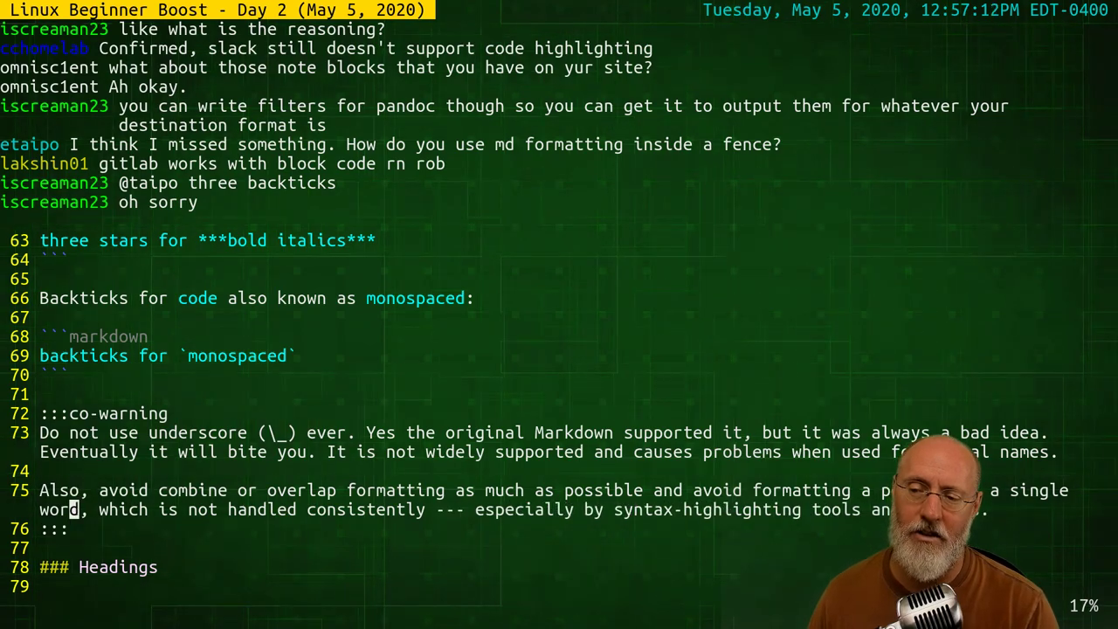
{"action": "key", "text": "k"}
{"action": "key", "text": "k"}
{"action": "key", "text": "k"}
{"action": "key", "text": "k"}
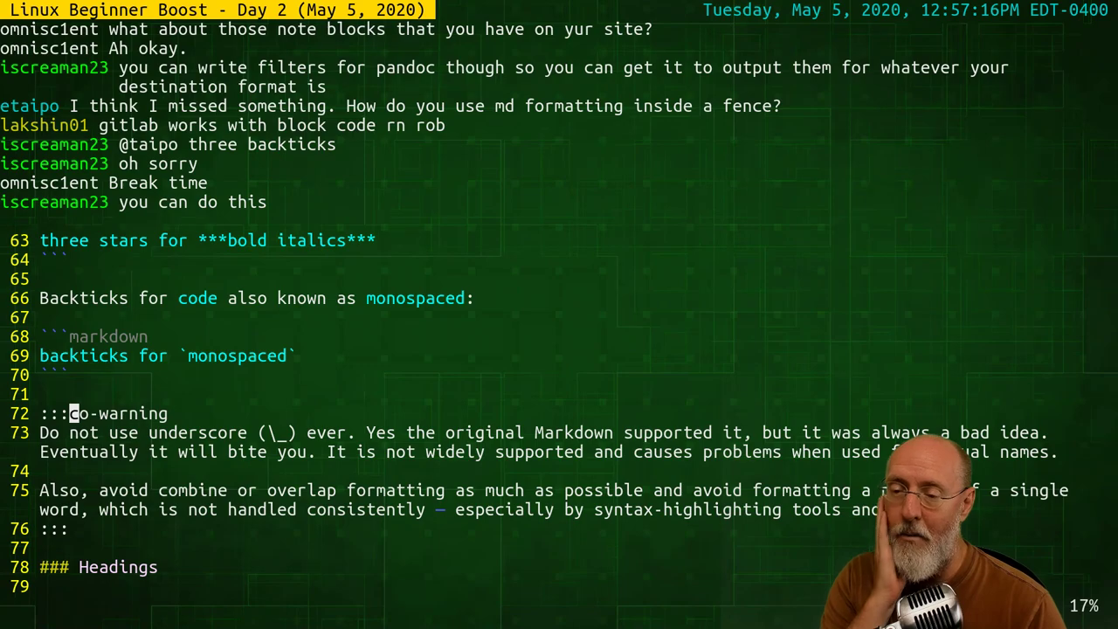
{"action": "key", "text": "j"}
{"action": "key", "text": "j"}
{"action": "key", "text": "j"}
{"action": "key", "text": "j"}
{"action": "key", "text": "j"}
{"action": "key", "text": "k"}
{"action": "key", "text": "k"}
{"action": "key", "text": "k"}
{"action": "key", "text": "k"}
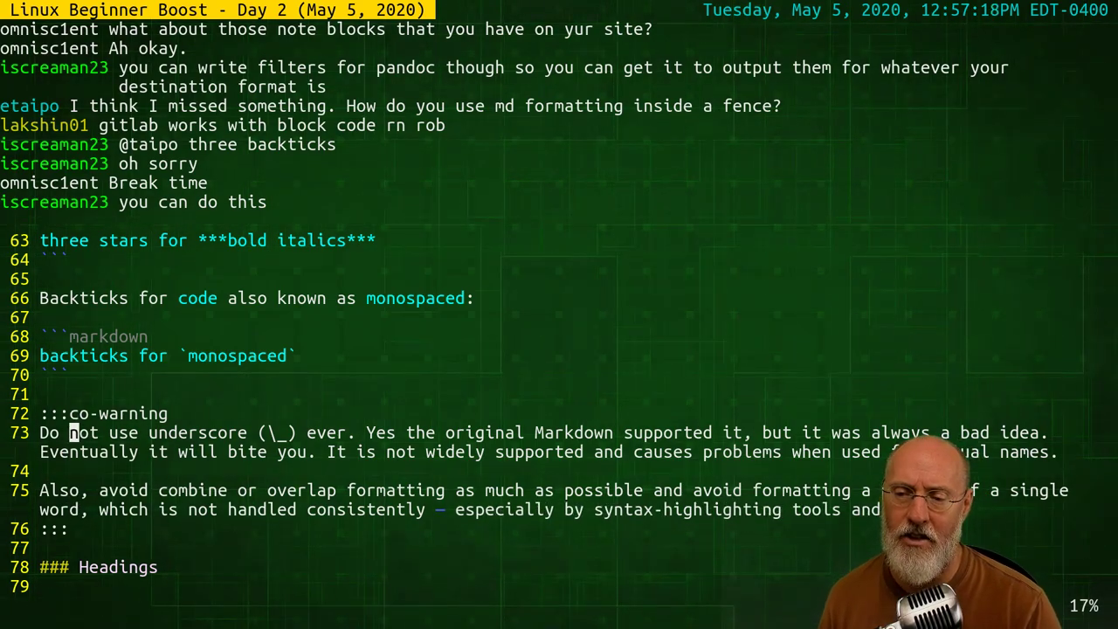
{"action": "key", "text": "j"}
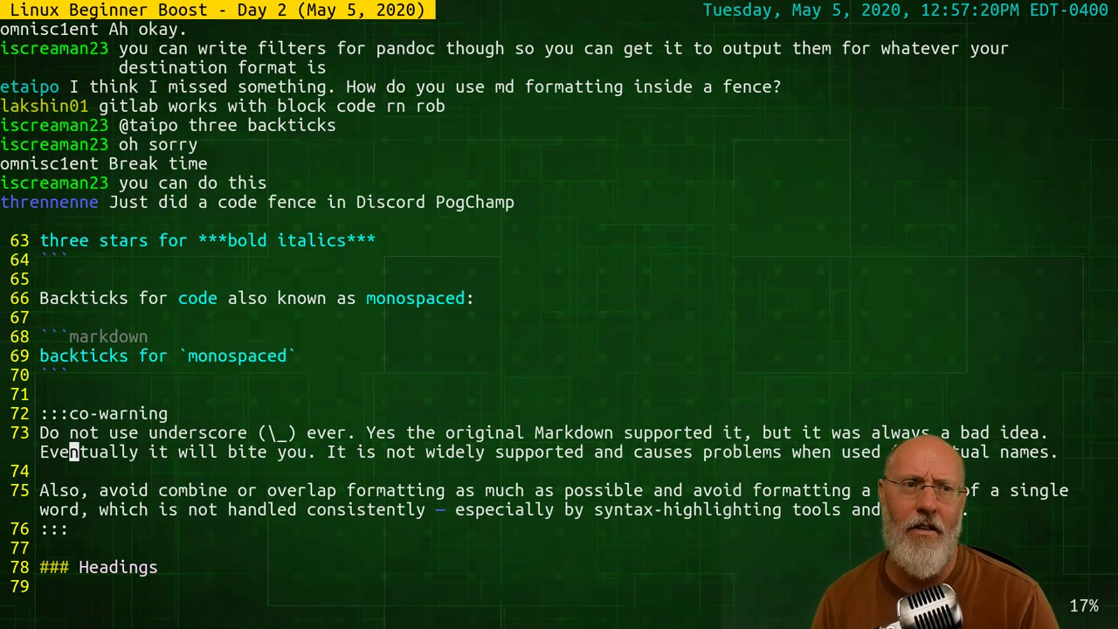
{"action": "key", "text": "j"}
{"action": "key", "text": "j"}
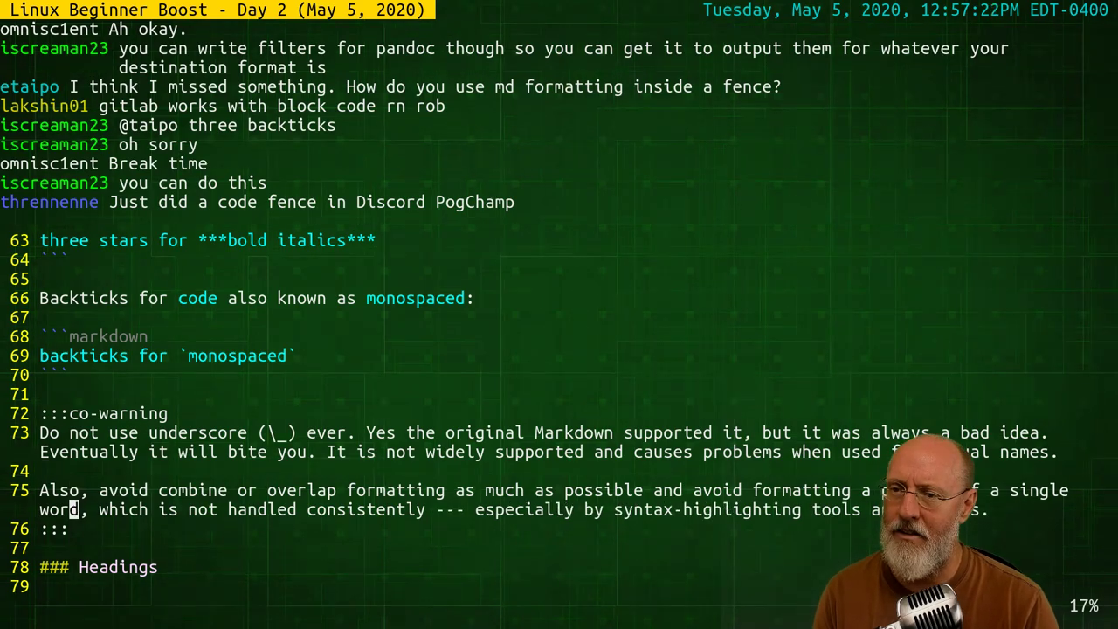
{"action": "key", "text": "j"}
{"action": "key", "text": "j"}
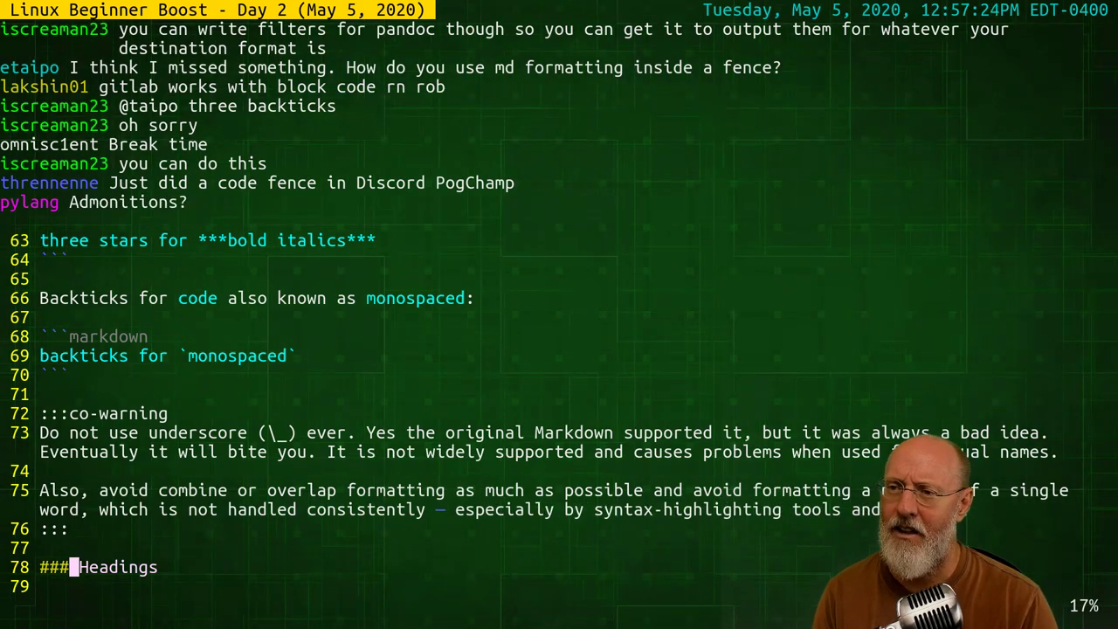
{"action": "key", "text": "j"}
{"action": "key", "text": "k"}
{"action": "key", "text": "k"}
{"action": "key", "text": "k"}
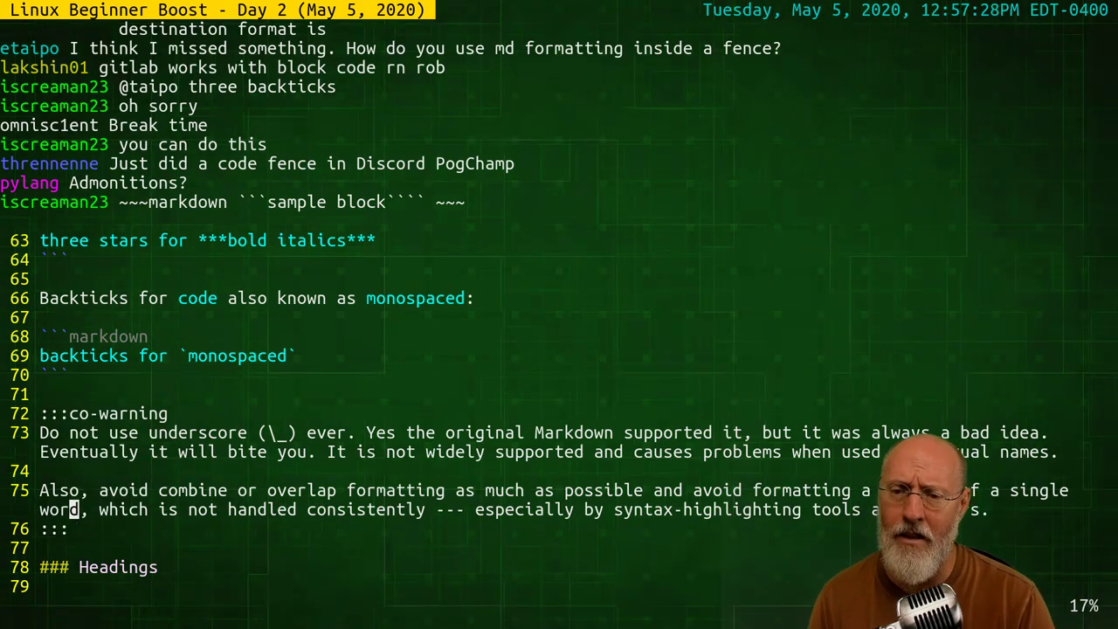
{"action": "key", "text": "alt+Tab"}
{"action": "key", "text": "alt+Tab"}
{"action": "key", "text": "alt+Tab"}
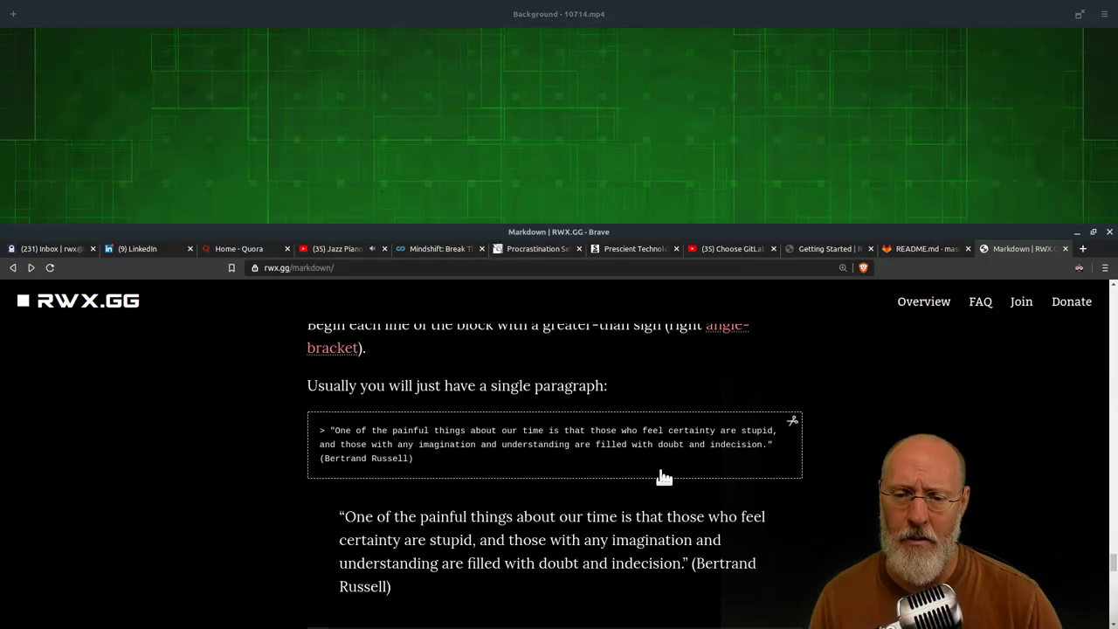
Scroll to the blockquote code example and view it enlarged, then close it
{"action": "scroll", "coordinate": [662, 476], "scroll_direction": "down", "scroll_amount": 2}
{"action": "scroll", "coordinate": [709, 509], "scroll_direction": "down", "scroll_amount": 1}
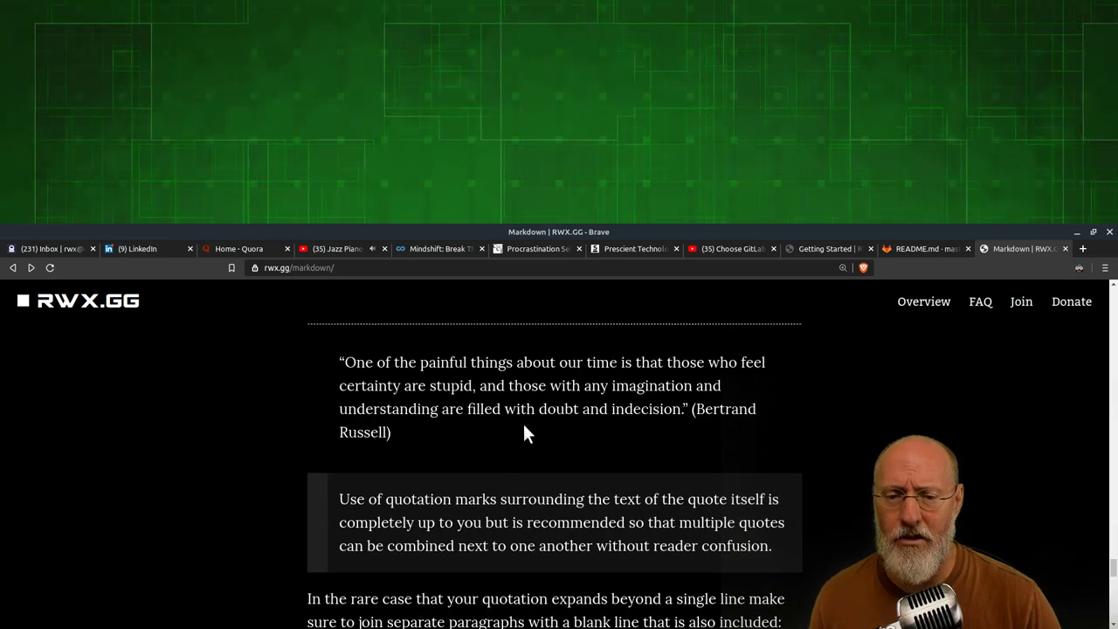
{"action": "scroll", "coordinate": [535, 409], "scroll_direction": "down", "scroll_amount": 3}
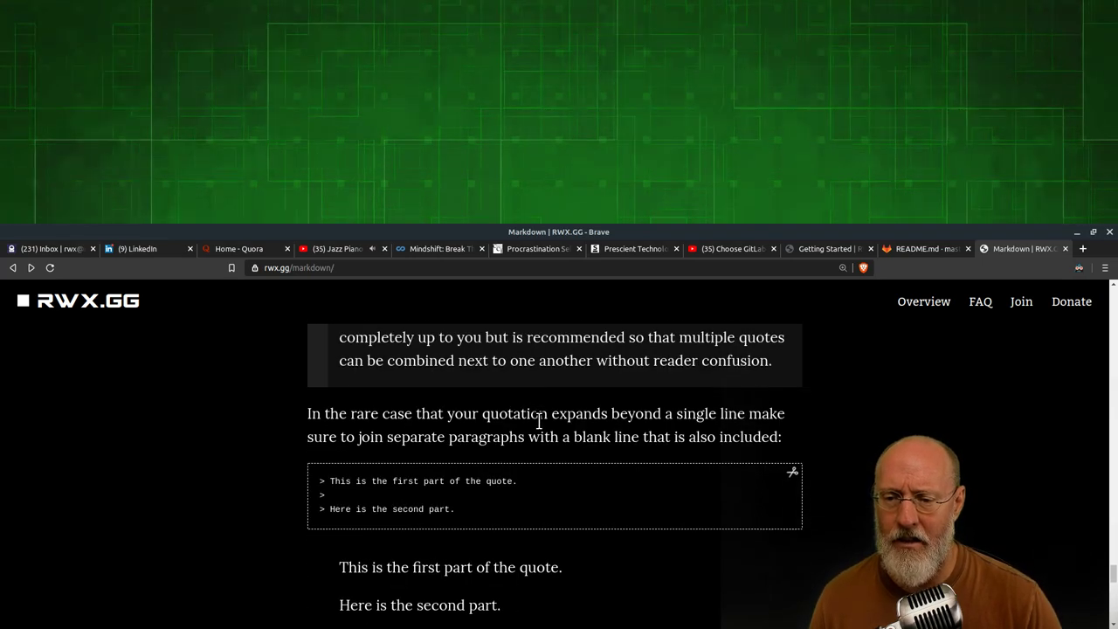
{"action": "scroll", "coordinate": [539, 421], "scroll_direction": "down", "scroll_amount": 2}
{"action": "left_click", "coordinate": [393, 392]}
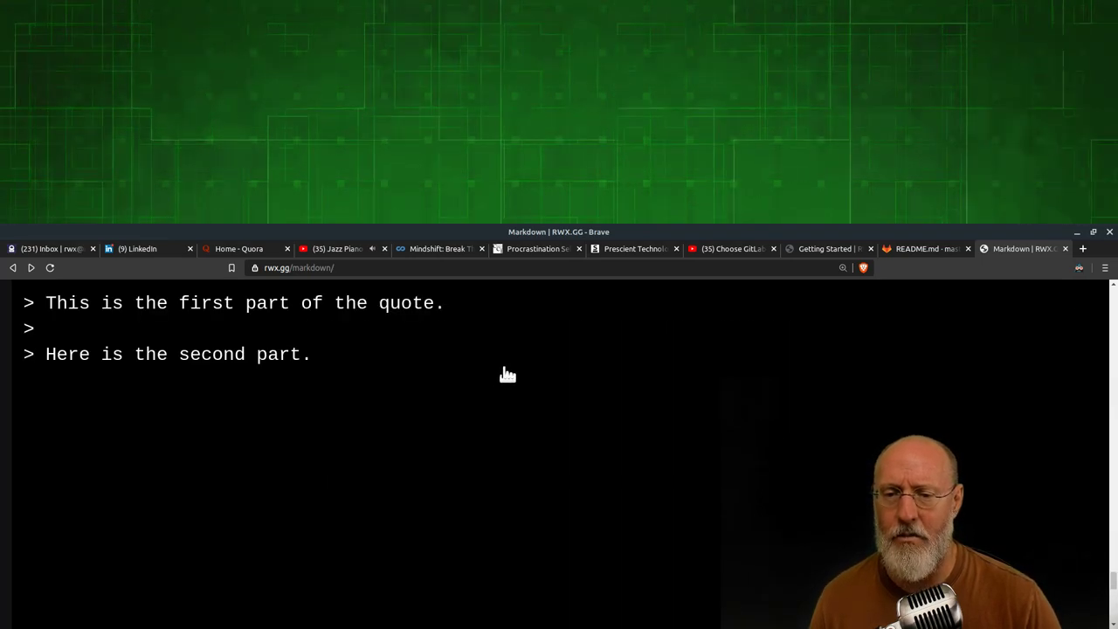
{"action": "left_click", "coordinate": [388, 401]}
Scroll past the GitHub tables warning to Practice Challenges, then leave the browser
{"action": "scroll", "coordinate": [644, 470], "scroll_direction": "down", "scroll_amount": 4}
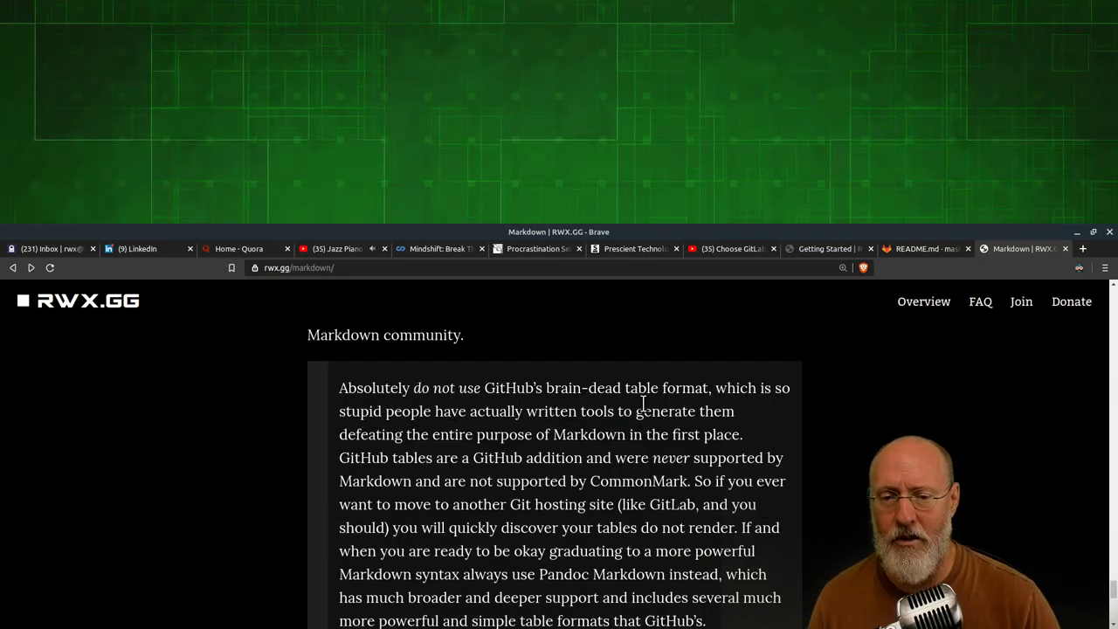
{"action": "scroll", "coordinate": [646, 419], "scroll_direction": "down", "scroll_amount": 2}
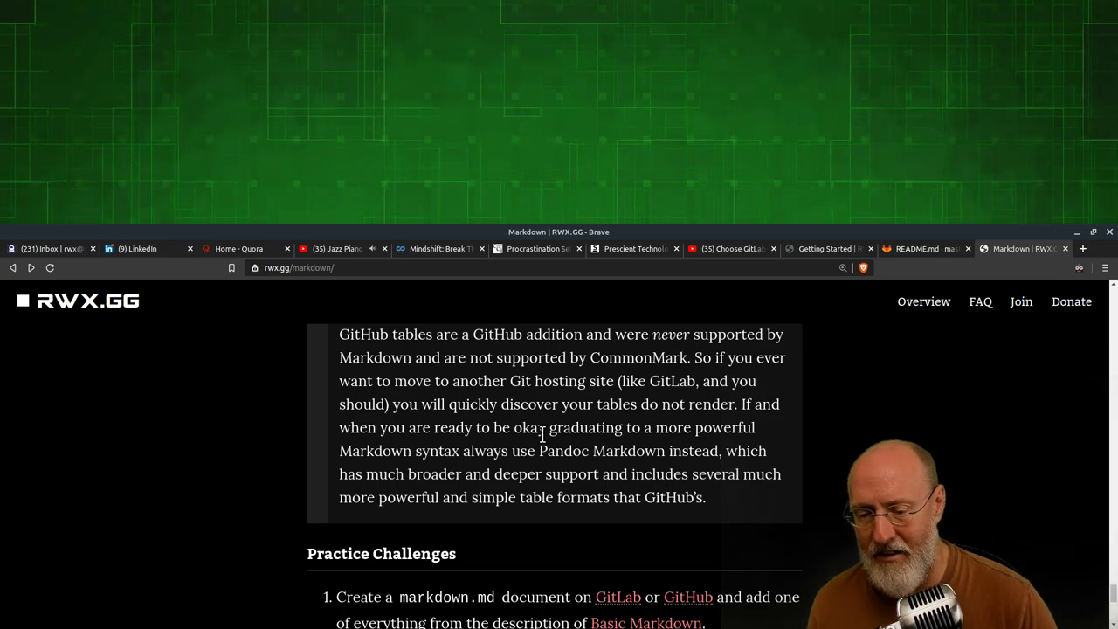
{"action": "scroll", "coordinate": [541, 433], "scroll_direction": "up", "scroll_amount": 2}
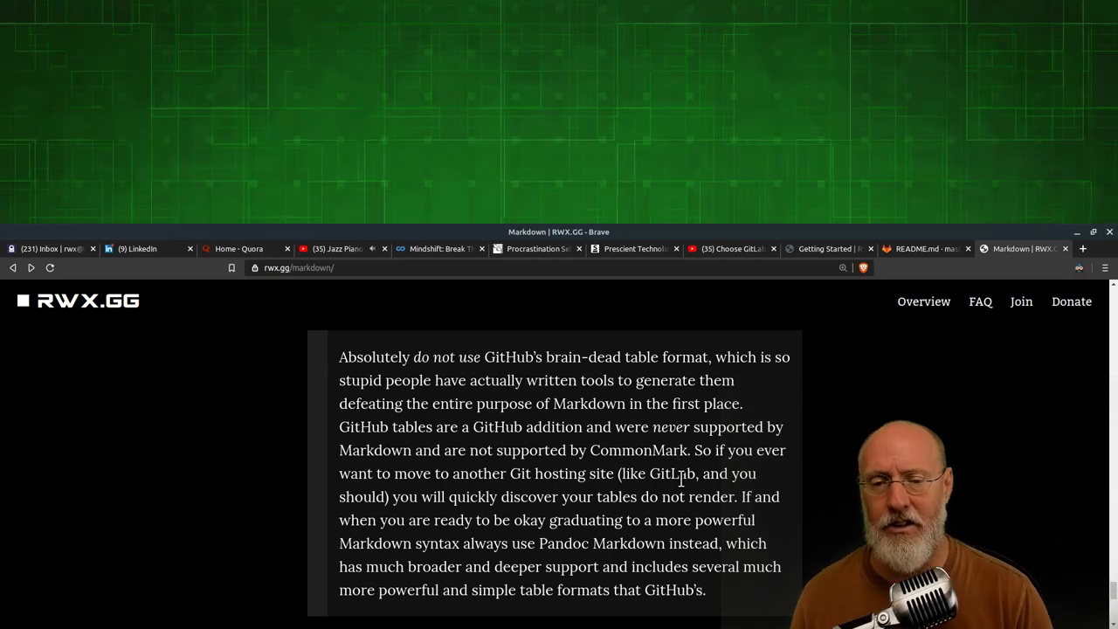
{"action": "scroll", "coordinate": [421, 426], "scroll_direction": "down", "scroll_amount": 3}
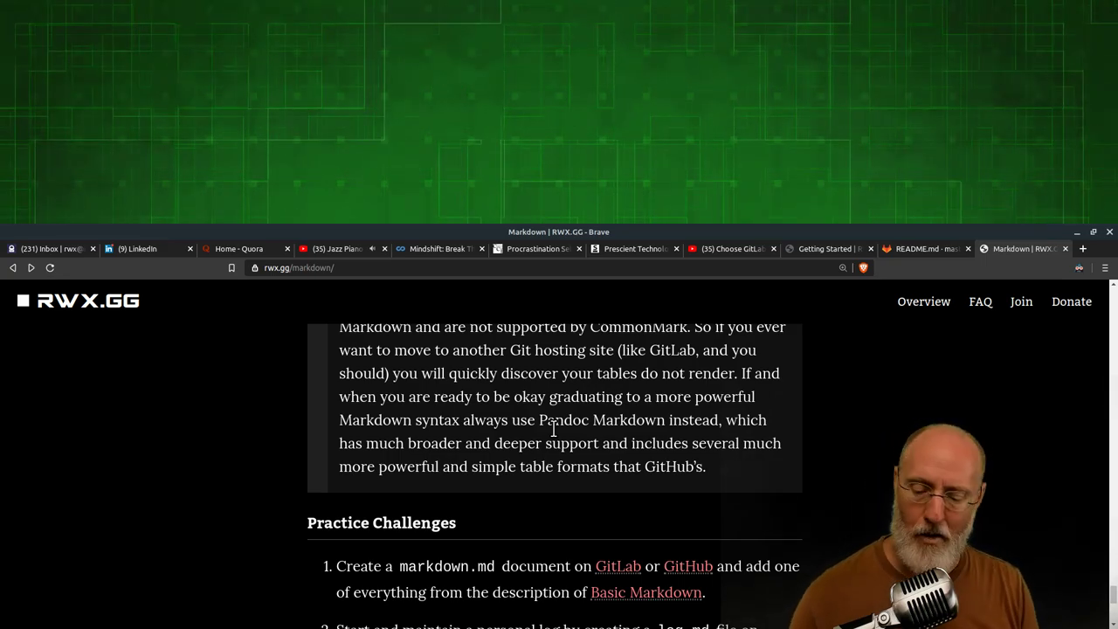
{"action": "key", "text": "alt+Tab"}
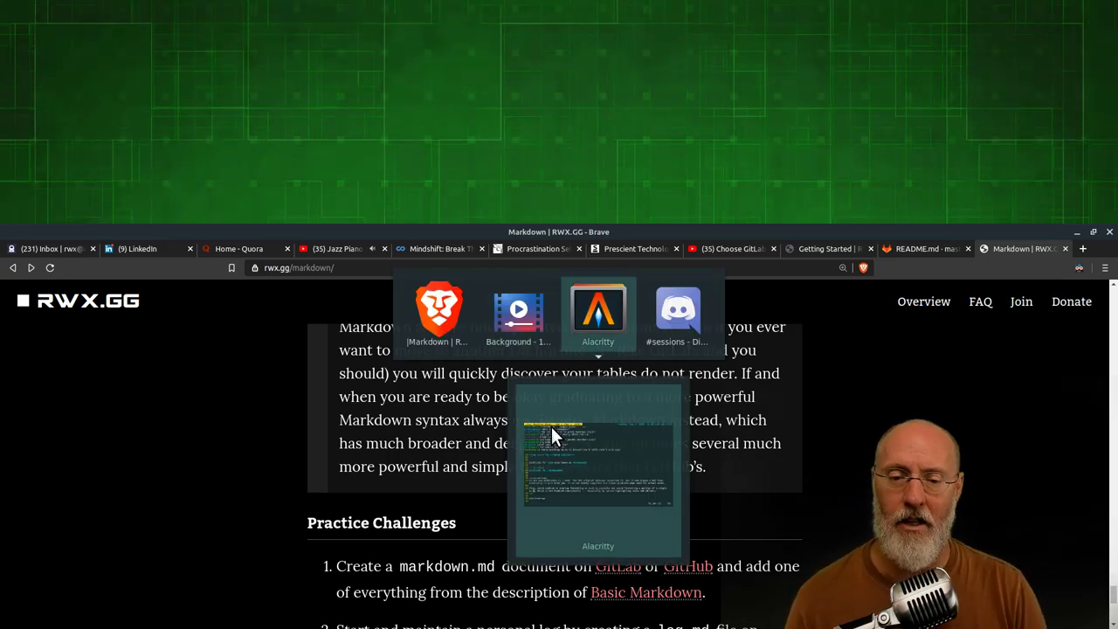
Back in vim, revisit the backticks example on lines 68–70 and the co-warning block through its closing :::
{"action": "key", "text": "alt+Tab"}
{"action": "key", "text": "alt+Tab"}
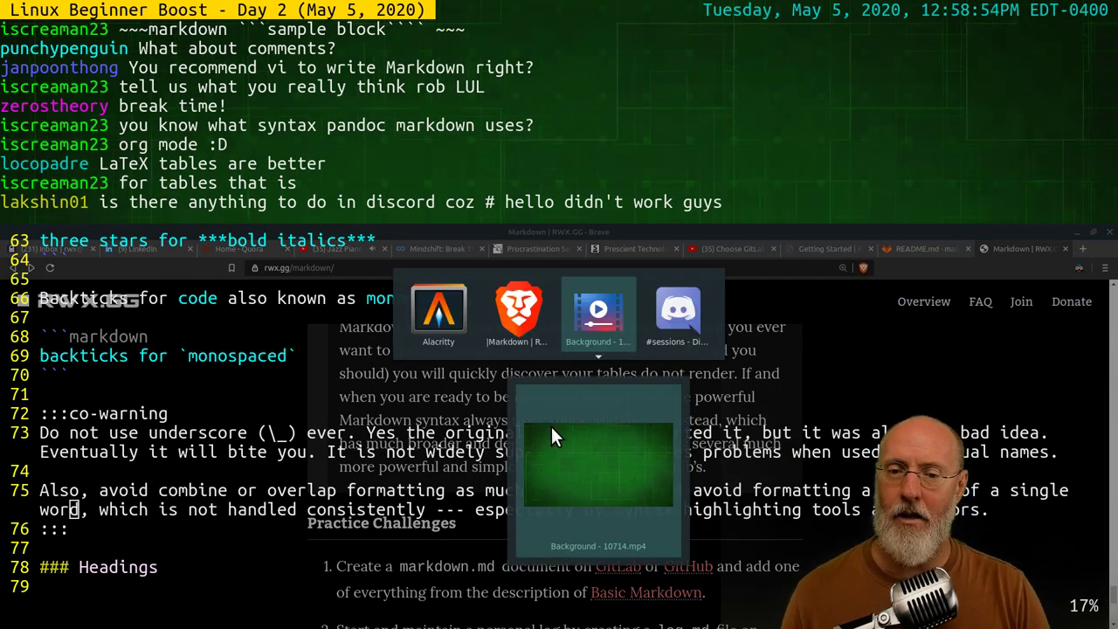
{"action": "key", "text": "alt+Tab"}
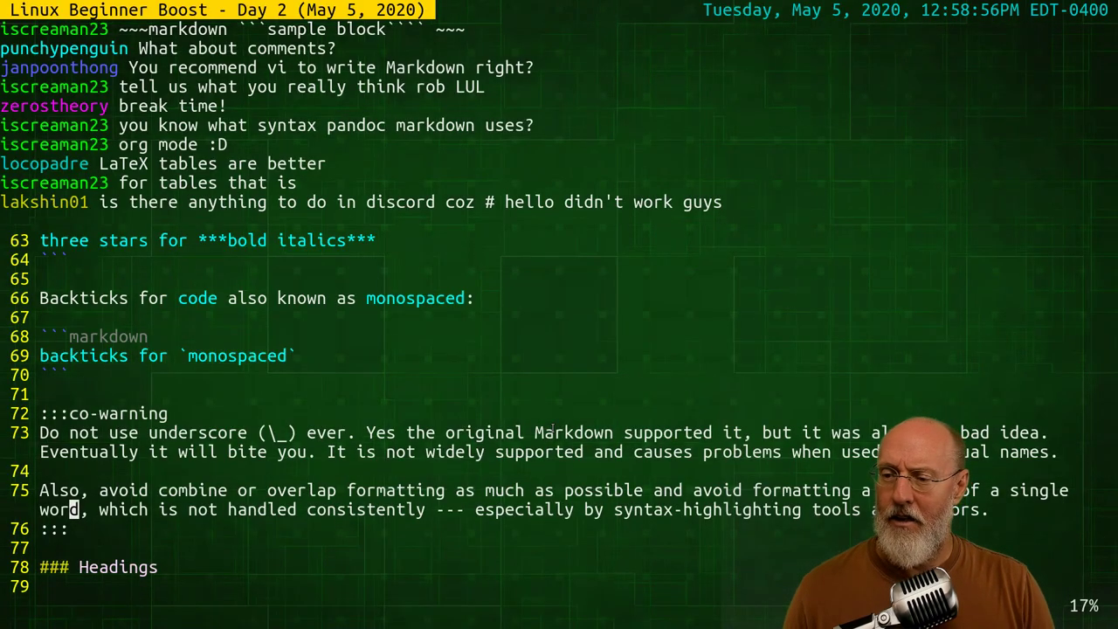
{"action": "key", "text": "k"}
{"action": "key", "text": "k"}
{"action": "key", "text": "k"}
{"action": "key", "text": "k"}
{"action": "key", "text": "k"}
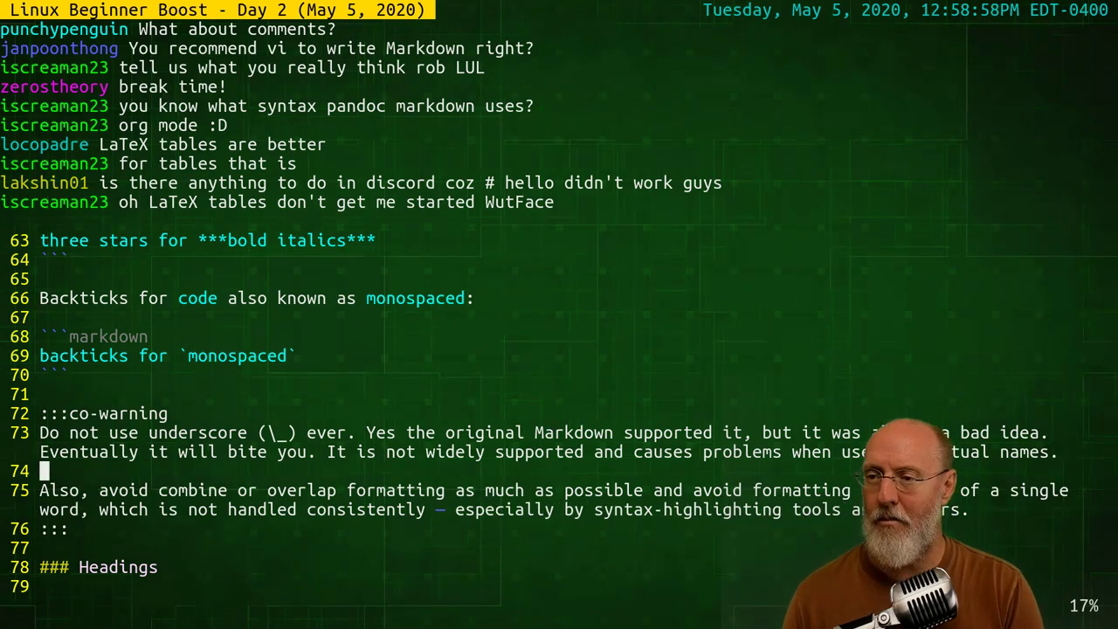
{"action": "key", "text": "k"}
{"action": "key", "text": "k"}
{"action": "key", "text": "k"}
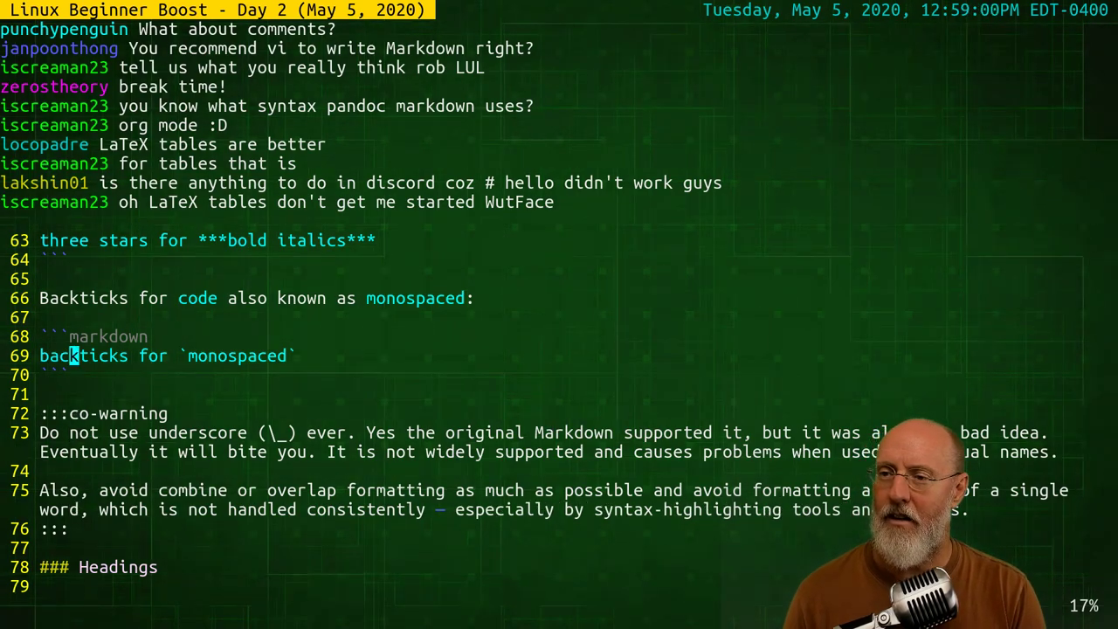
{"action": "key", "text": "k"}
{"action": "key", "text": "j"}
{"action": "key", "text": "j"}
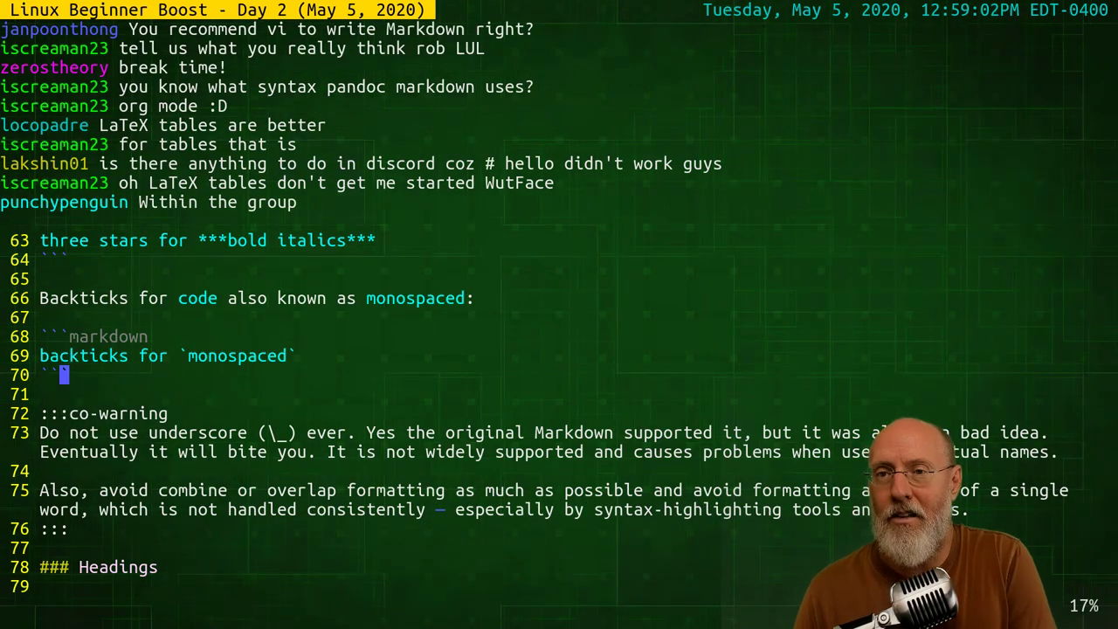
{"action": "key", "text": "j"}
{"action": "key", "text": "j"}
{"action": "key", "text": "j"}
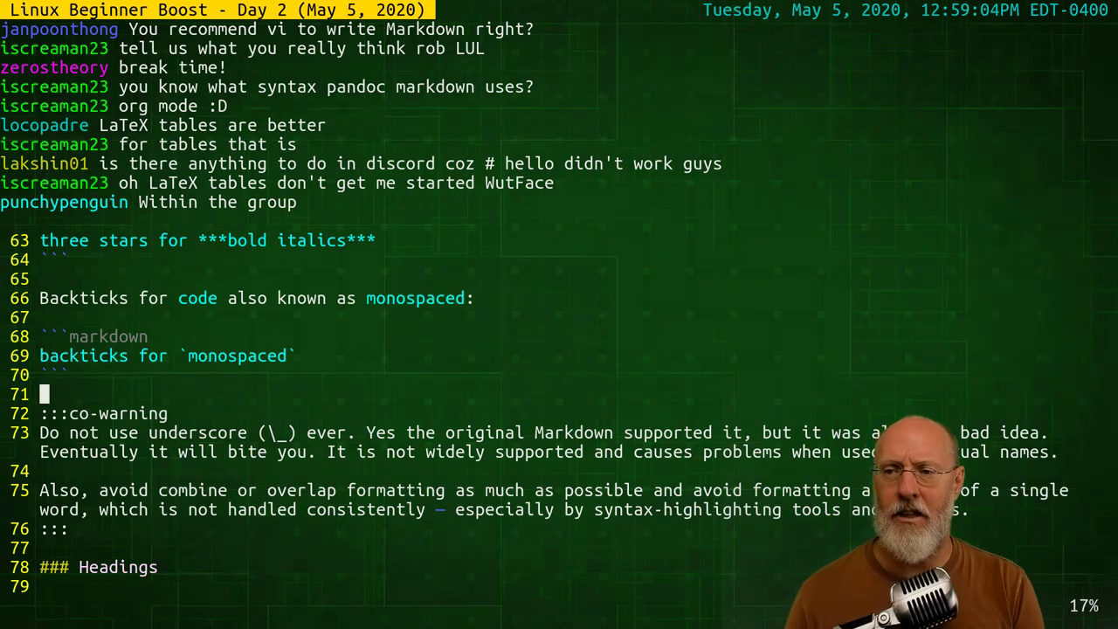
{"action": "key", "text": "j"}
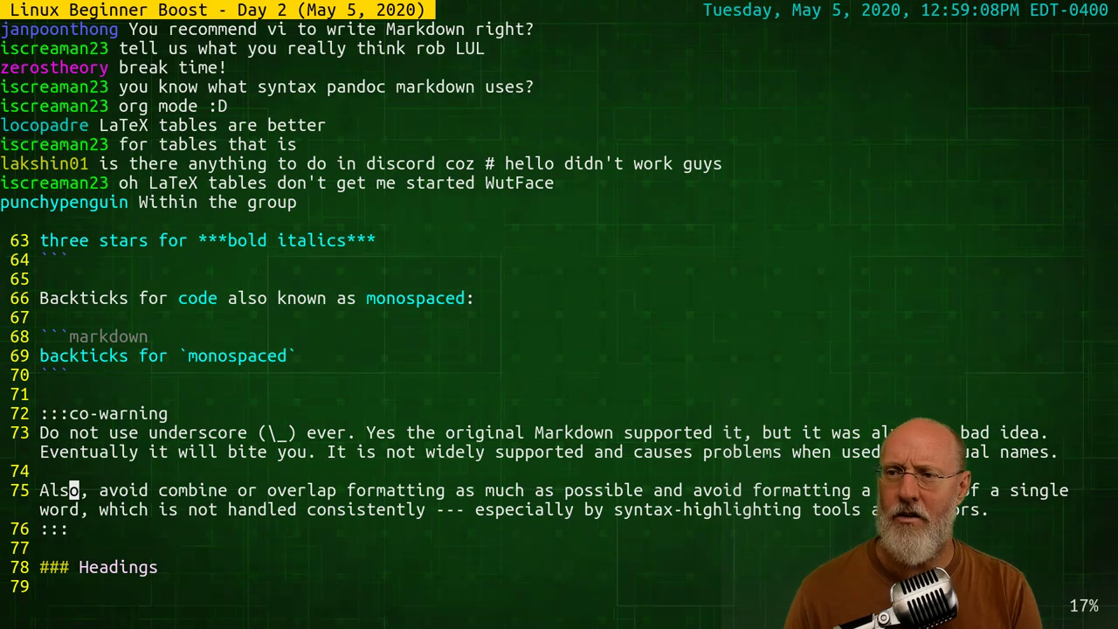
{"action": "key", "text": "j"}
{"action": "key", "text": "j"}
{"action": "key", "text": "j"}
{"action": "key", "text": "j"}
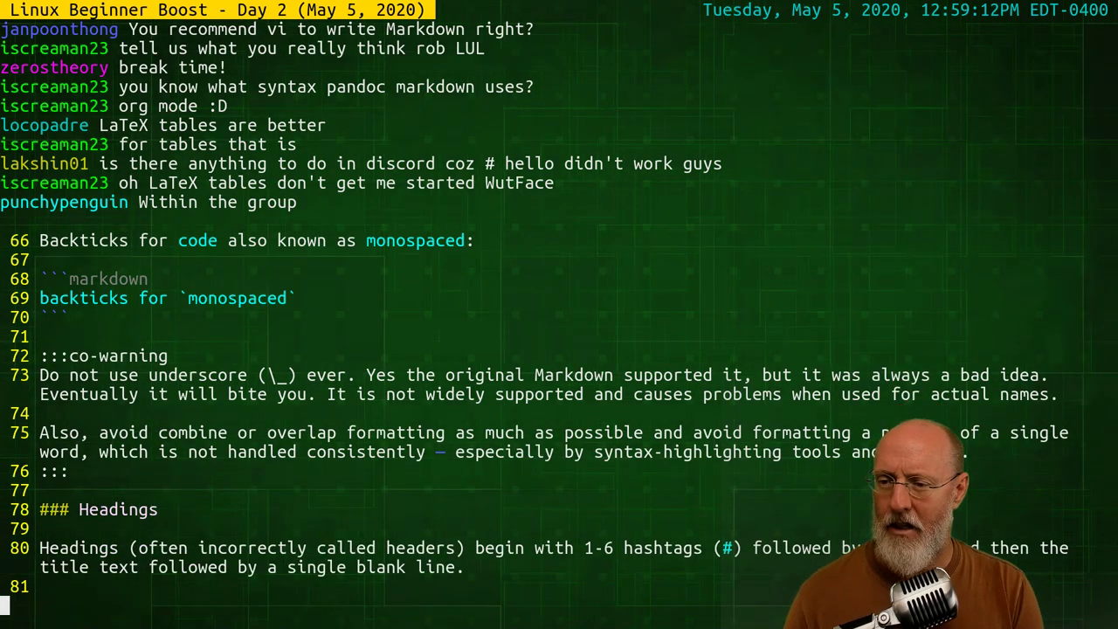
Quit vim, clear the screen, and type 'afk until 1:10' at the shell prompt
{"action": "key", "text": "Z"}
{"action": "key", "text": "Z"}
{"action": "type", "text": "clear"}
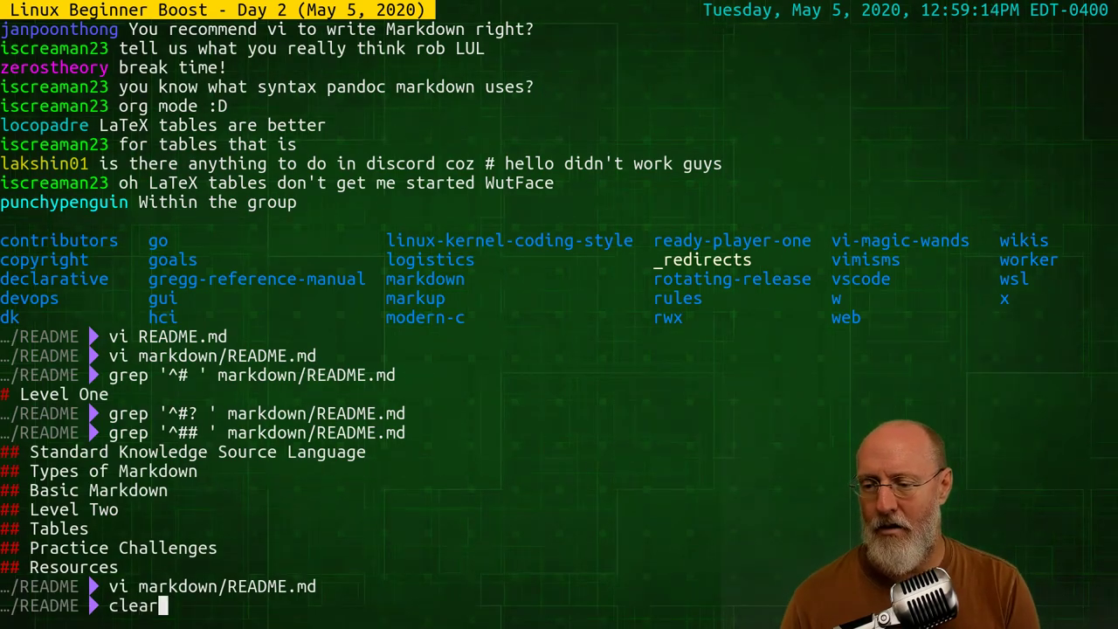
{"action": "key", "text": "Return"}
{"action": "type", "text": "afk until 1:"}
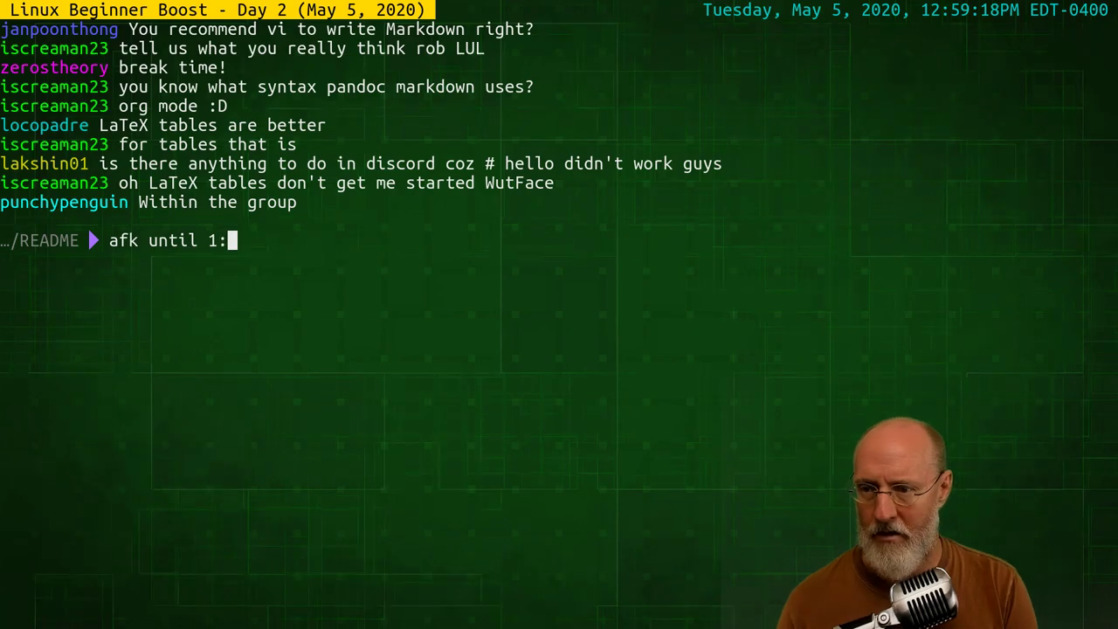
{"action": "type", "text": "10"}
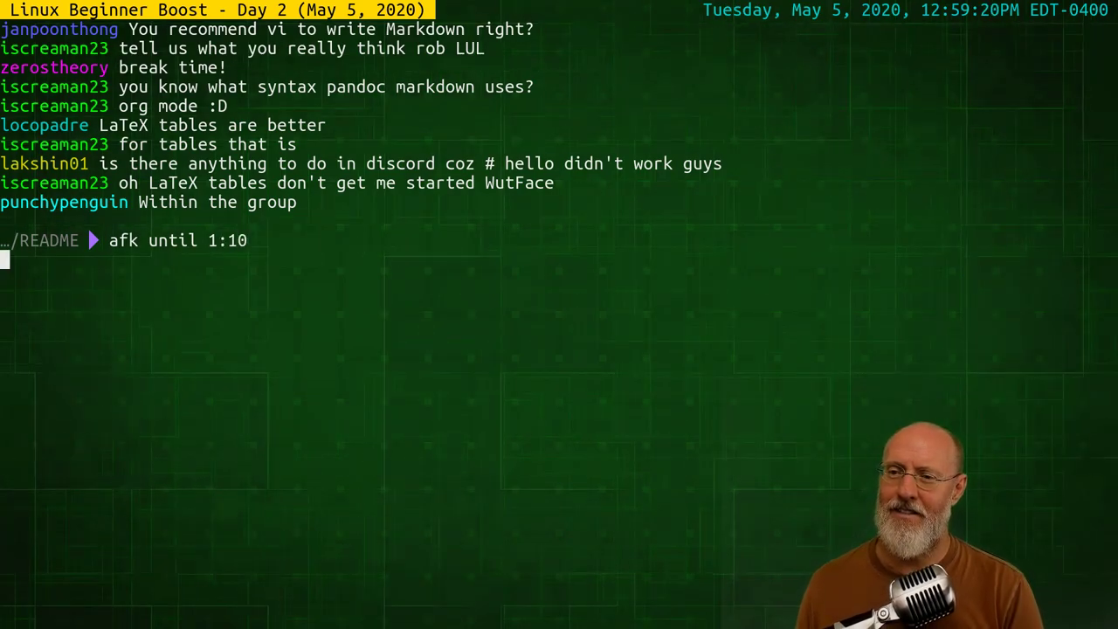
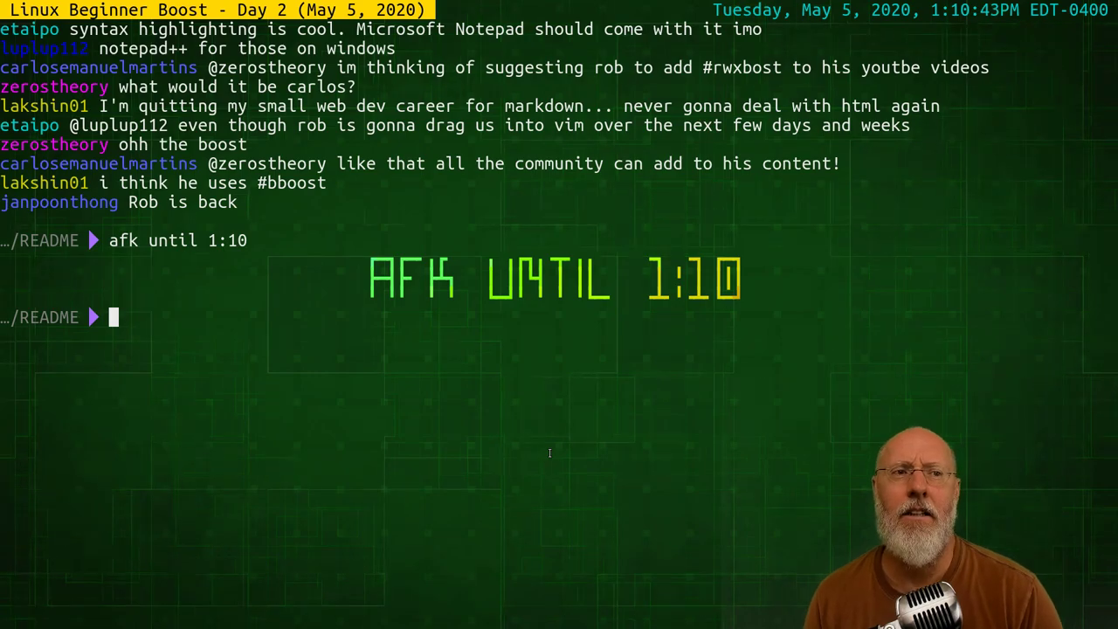
Clear the Terminal screen with the clear command
{"action": "type", "text": "clear"}
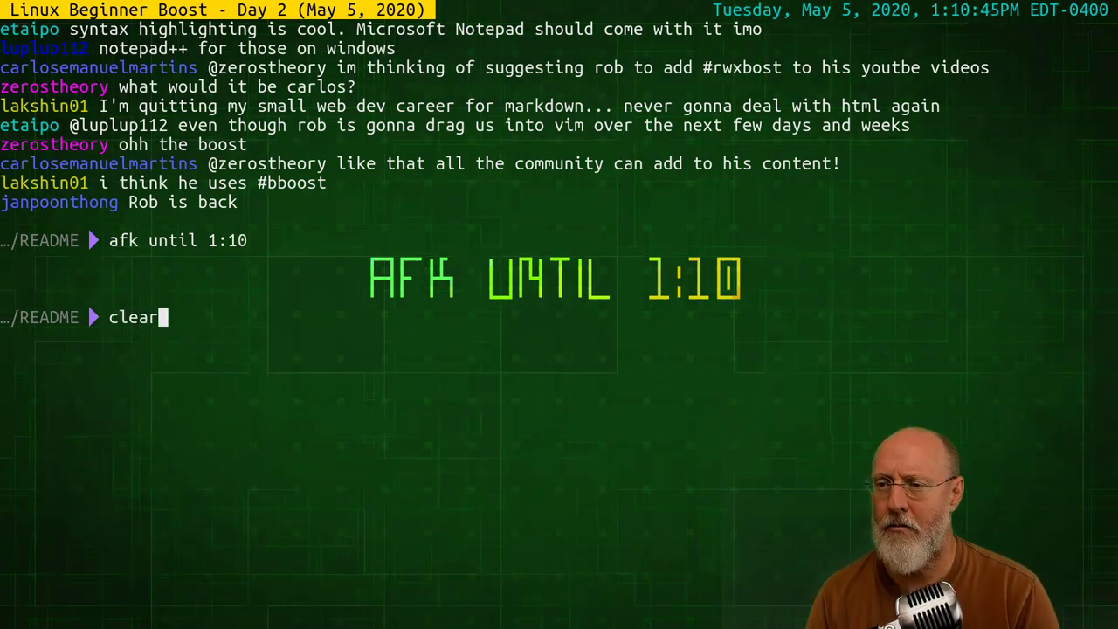
{"action": "key", "text": "Return"}
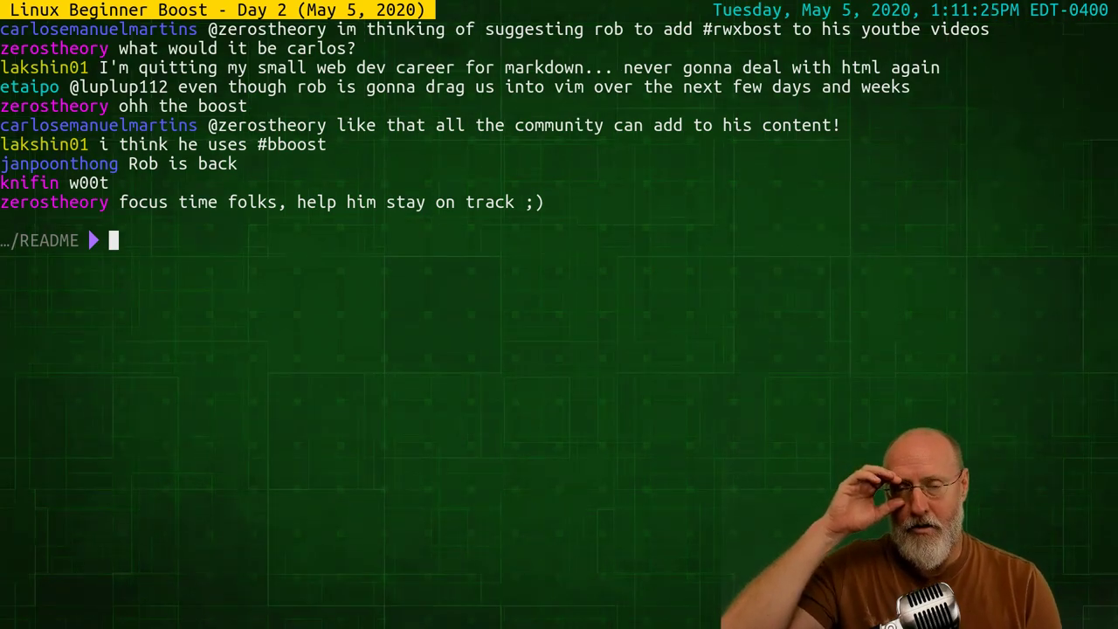
Return to the GitLab README.md editor in Brave
{"action": "key", "text": "alt+Tab"}
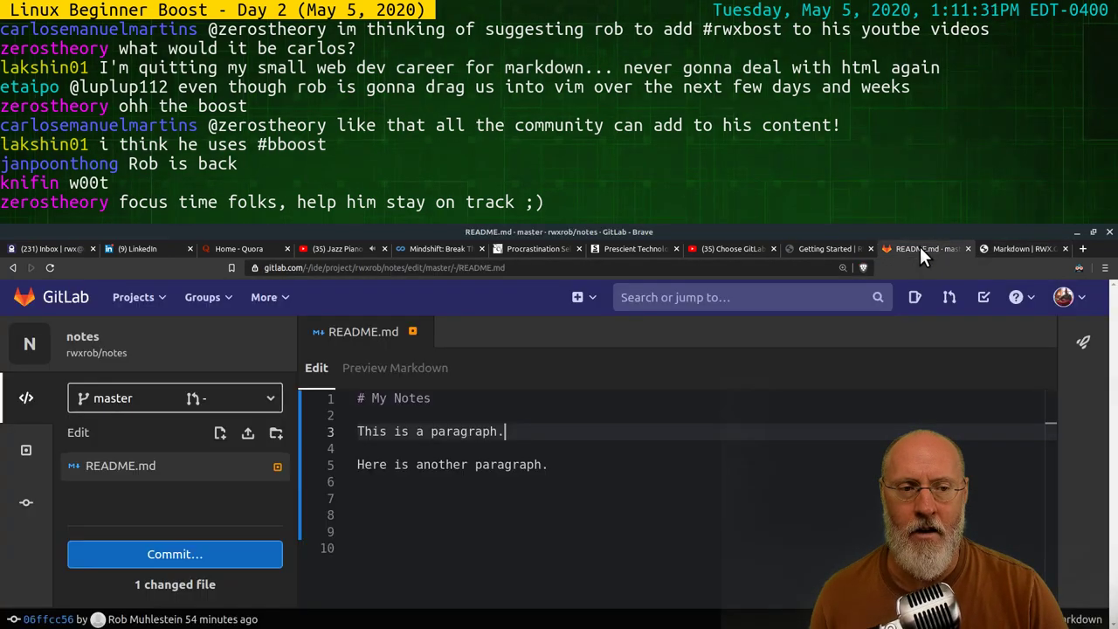
{"action": "left_click", "coordinate": [919, 246]}
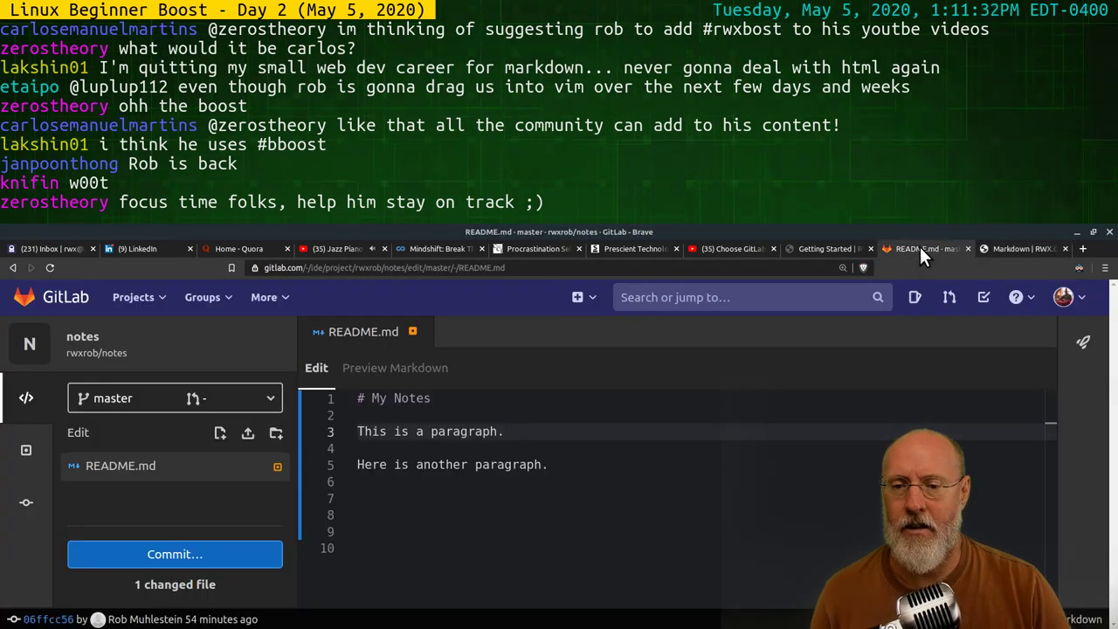
{"action": "left_click", "coordinate": [648, 465]}
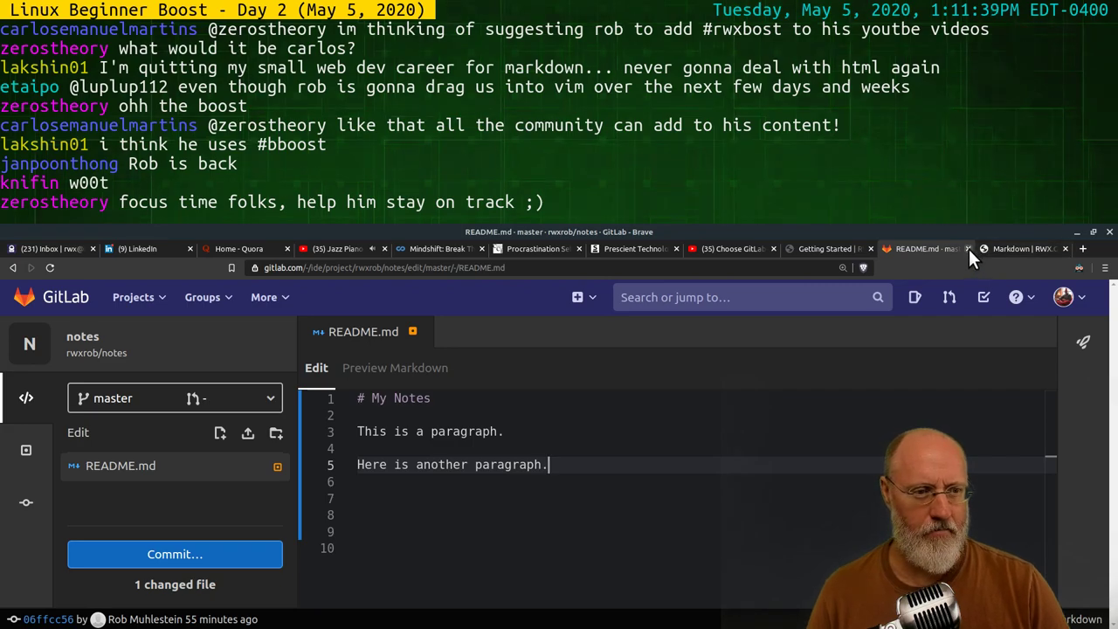
Go to Projects > Your projects, leaving the README edit unsaved
{"action": "left_click", "coordinate": [1065, 298]}
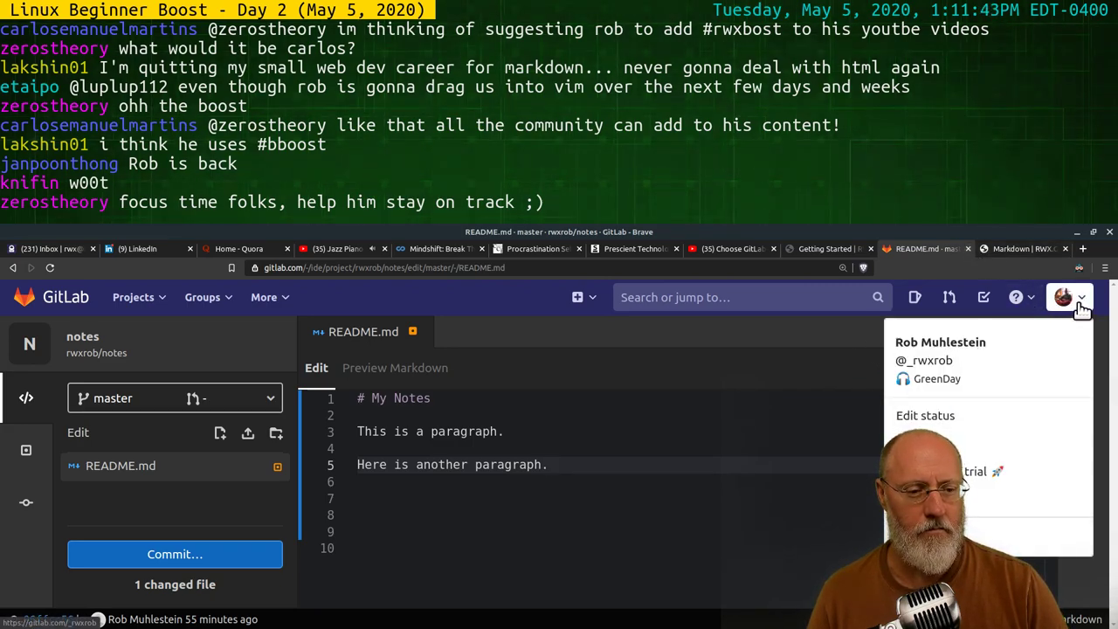
{"action": "left_click", "coordinate": [209, 297]}
{"action": "left_click", "coordinate": [140, 299]}
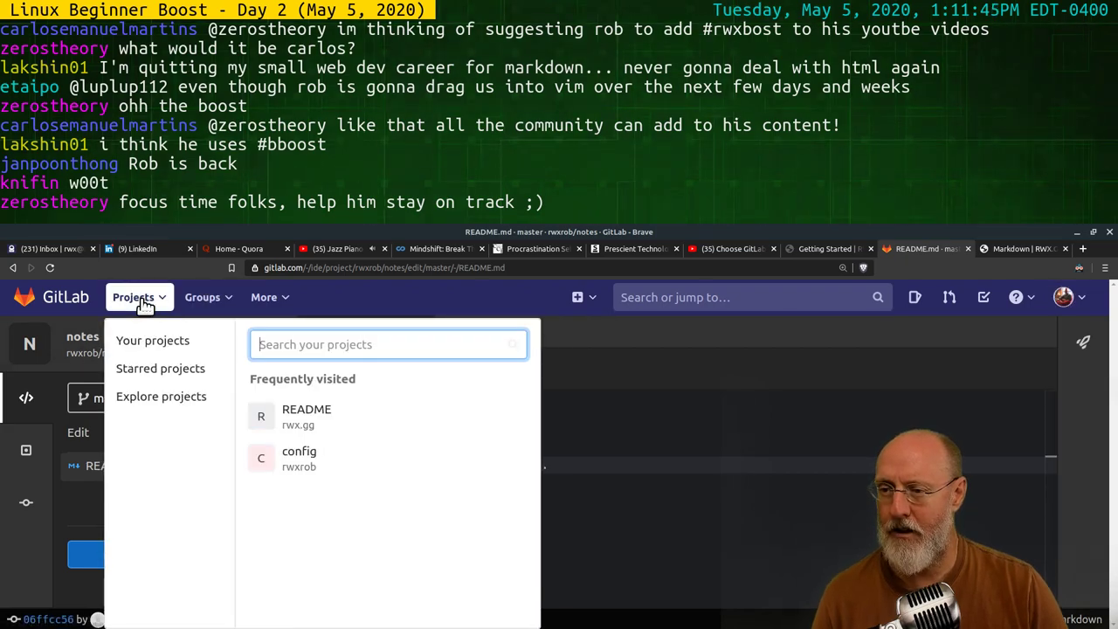
{"action": "left_click", "coordinate": [150, 341]}
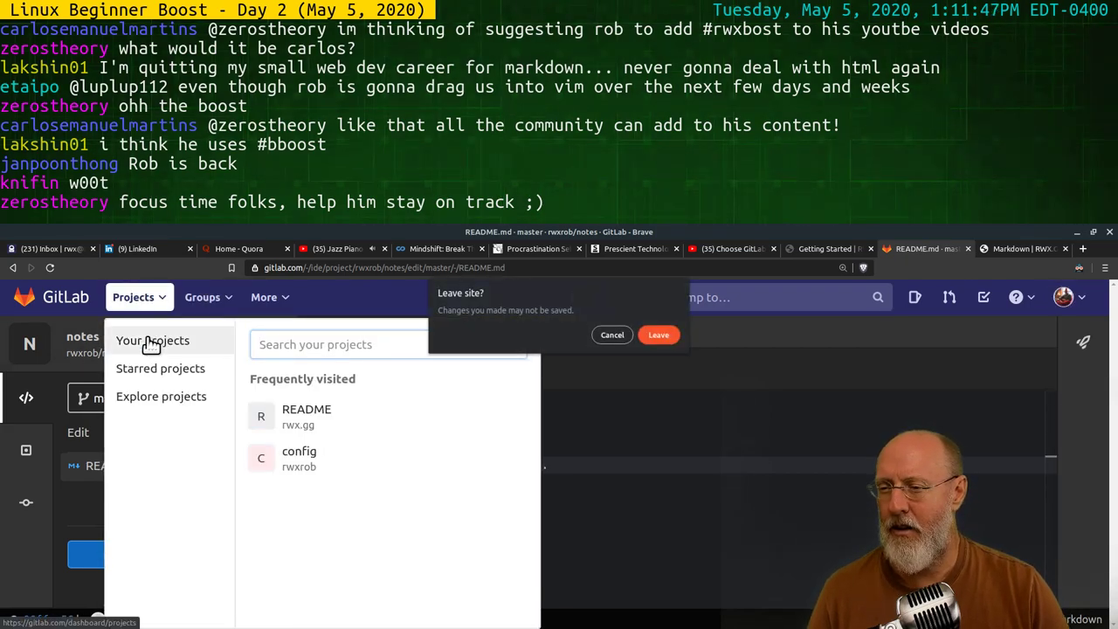
{"action": "left_click", "coordinate": [657, 336]}
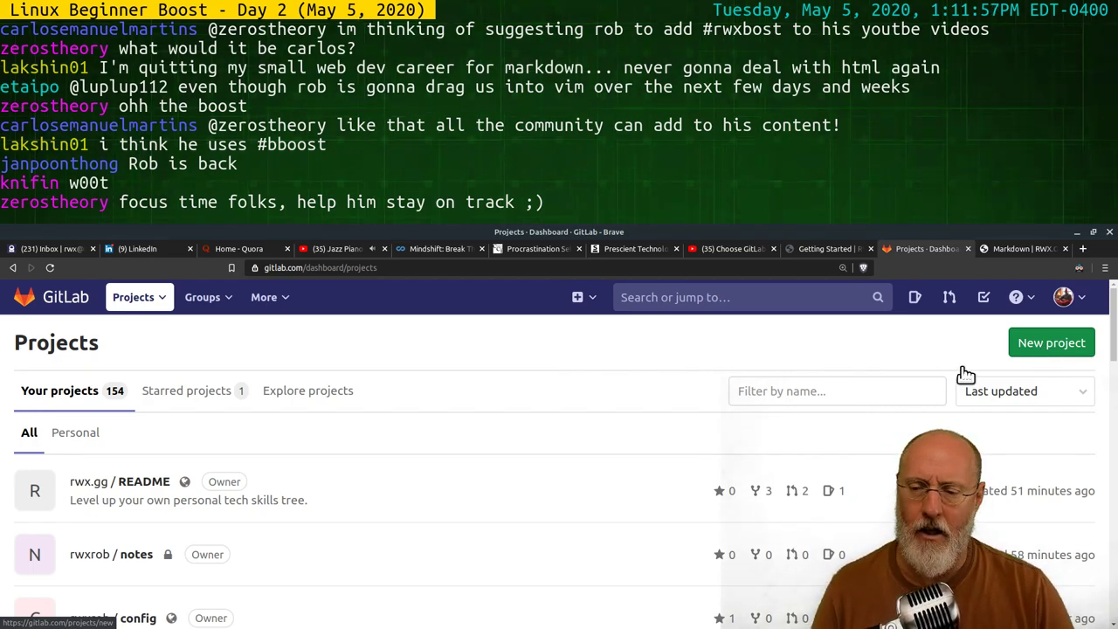
Open the notes project and go to its General Settings page
{"action": "left_click", "coordinate": [135, 563]}
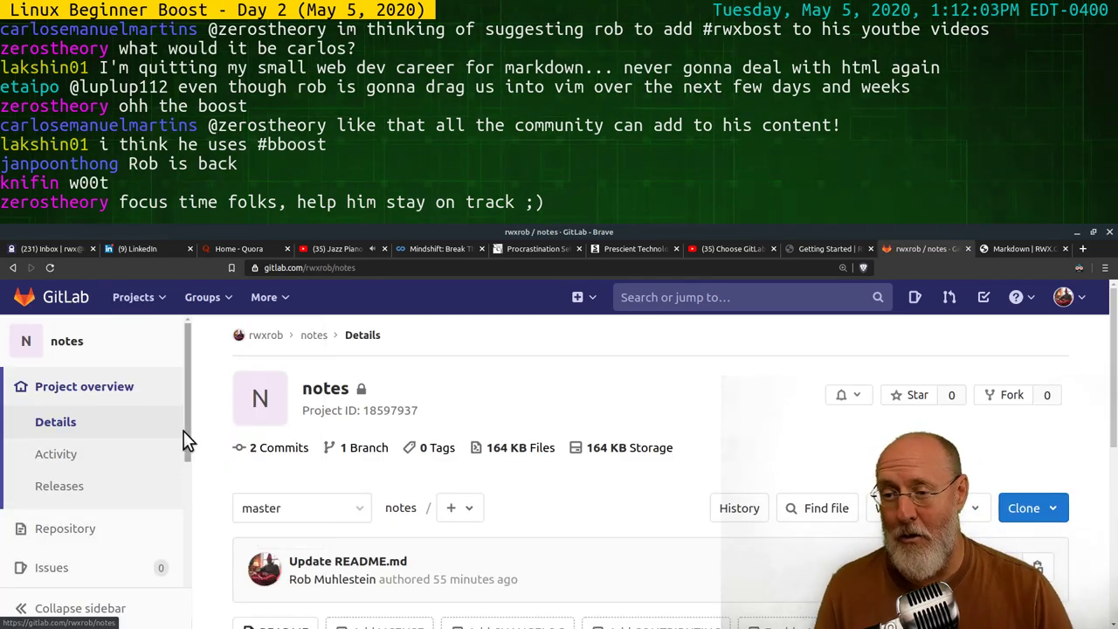
{"action": "left_click_drag", "start_coordinate": [194, 435], "coordinate": [187, 569]}
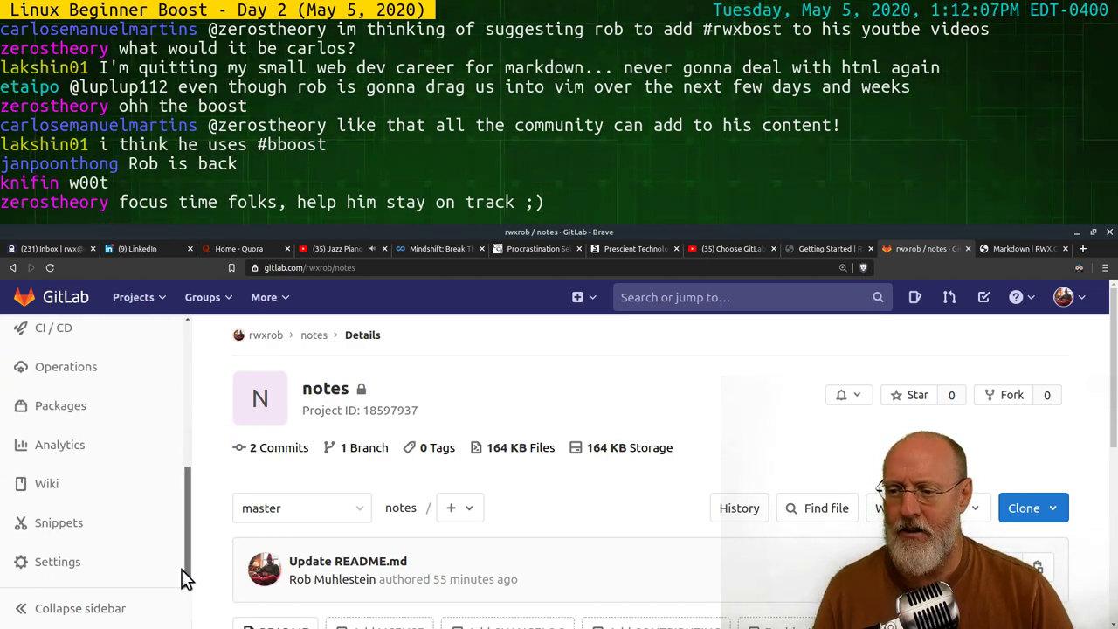
{"action": "mouse_move", "coordinate": [187, 563]}
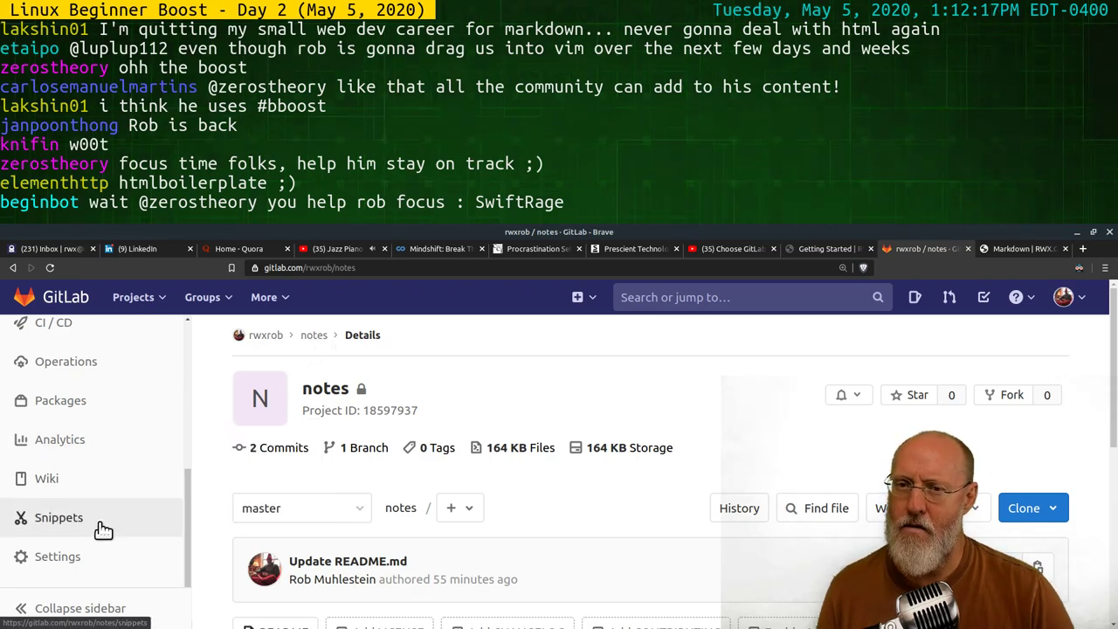
{"action": "mouse_move", "coordinate": [82, 567]}
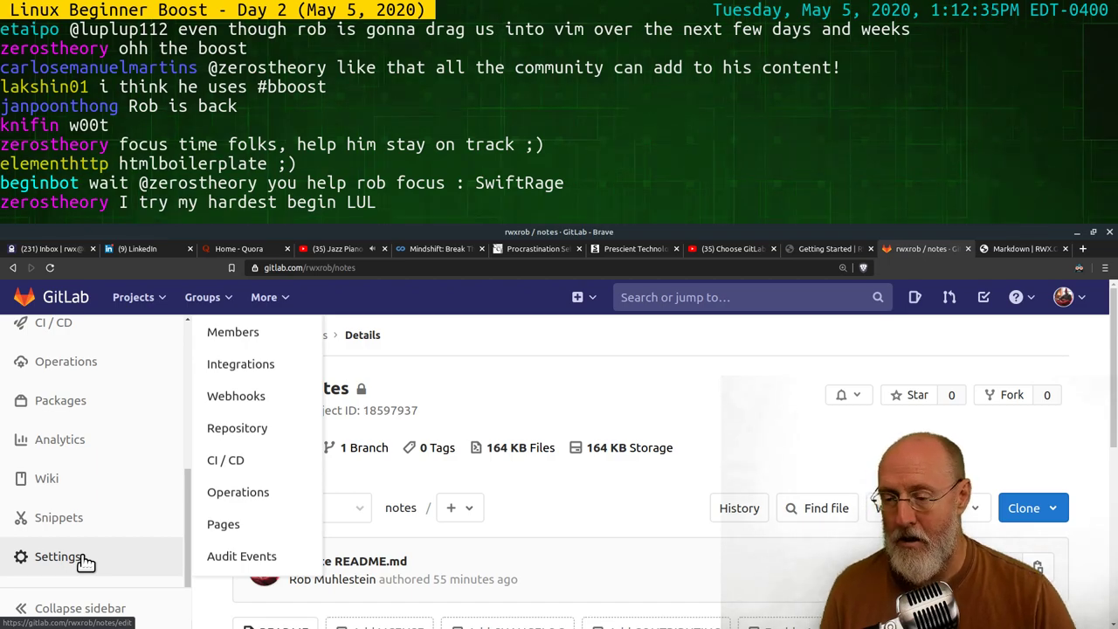
{"action": "left_click", "coordinate": [136, 563]}
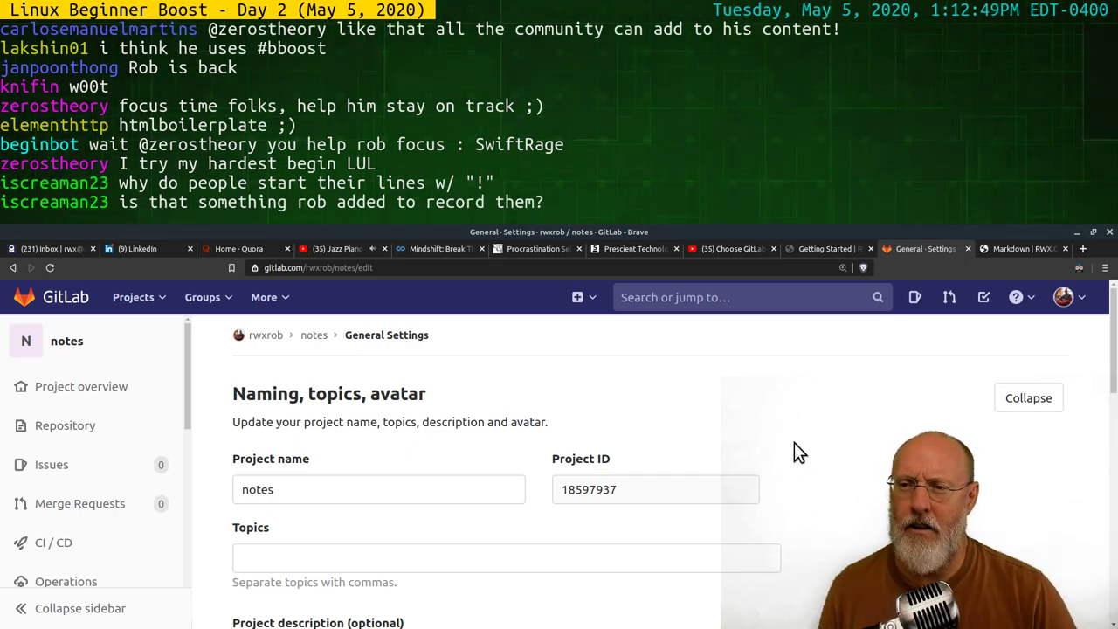
Expand the Advanced section of the notes project settings
{"action": "scroll", "coordinate": [794, 442], "scroll_direction": "down", "scroll_amount": 2}
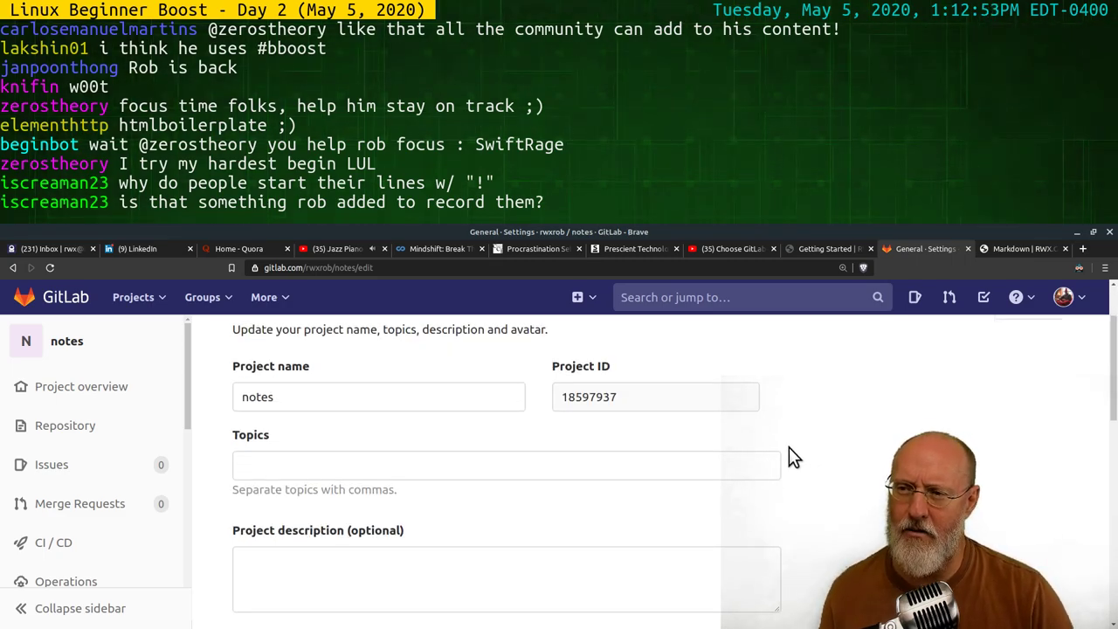
{"action": "scroll", "coordinate": [820, 463], "scroll_direction": "down", "scroll_amount": 7}
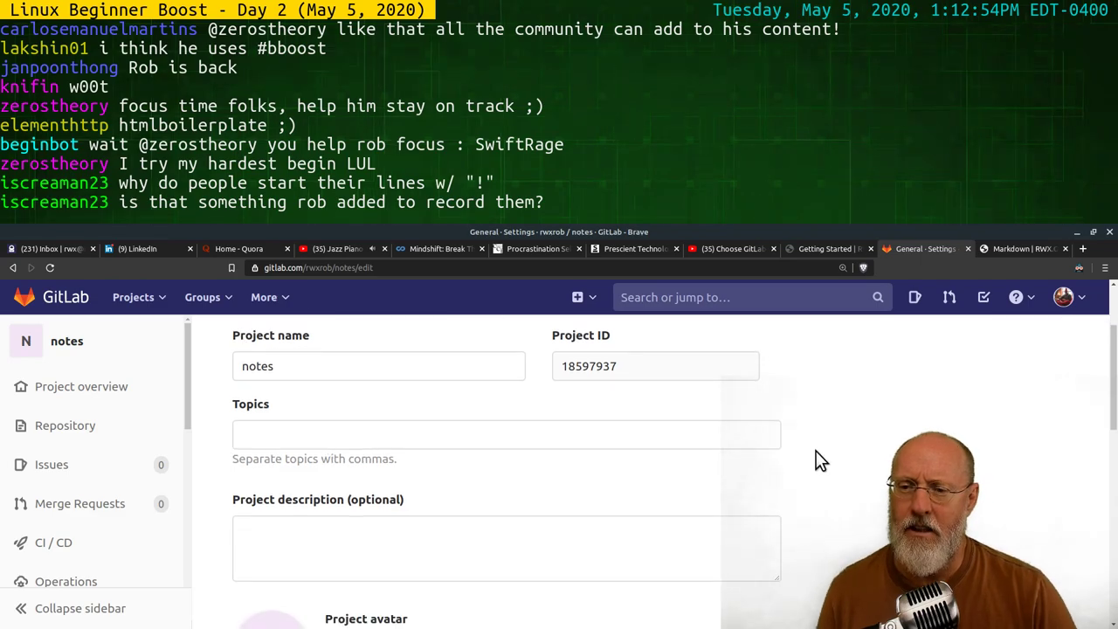
{"action": "scroll", "coordinate": [823, 451], "scroll_direction": "down", "scroll_amount": 3}
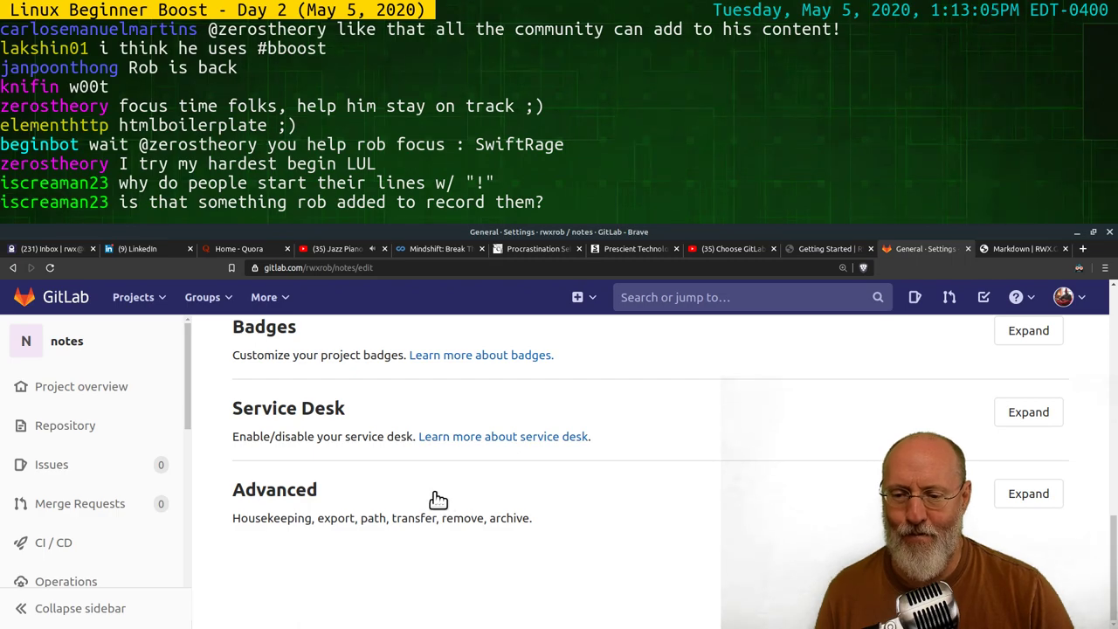
{"action": "left_click", "coordinate": [1029, 494]}
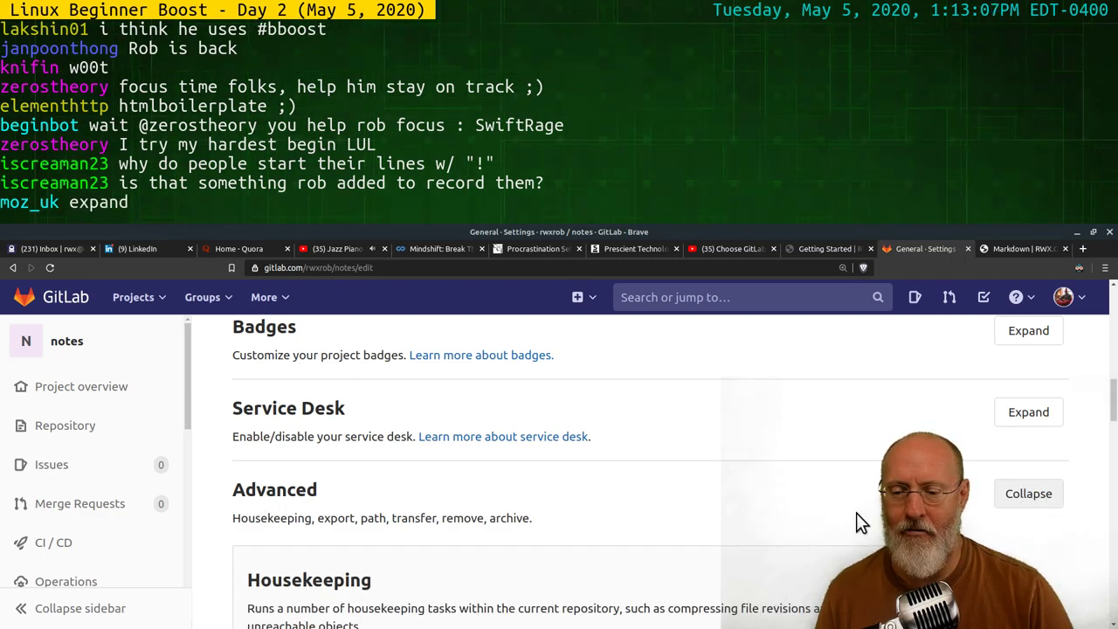
Scroll down through the advanced settings to the Remove project section
{"action": "scroll", "coordinate": [816, 482], "scroll_direction": "down", "scroll_amount": 5}
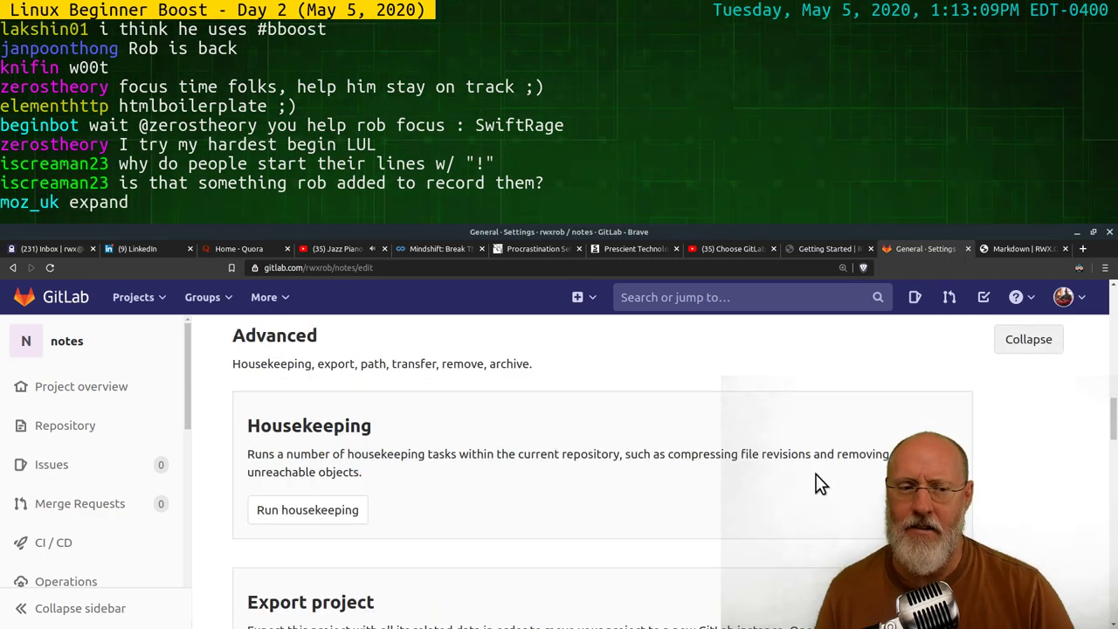
{"action": "scroll", "coordinate": [802, 485], "scroll_direction": "down", "scroll_amount": 8}
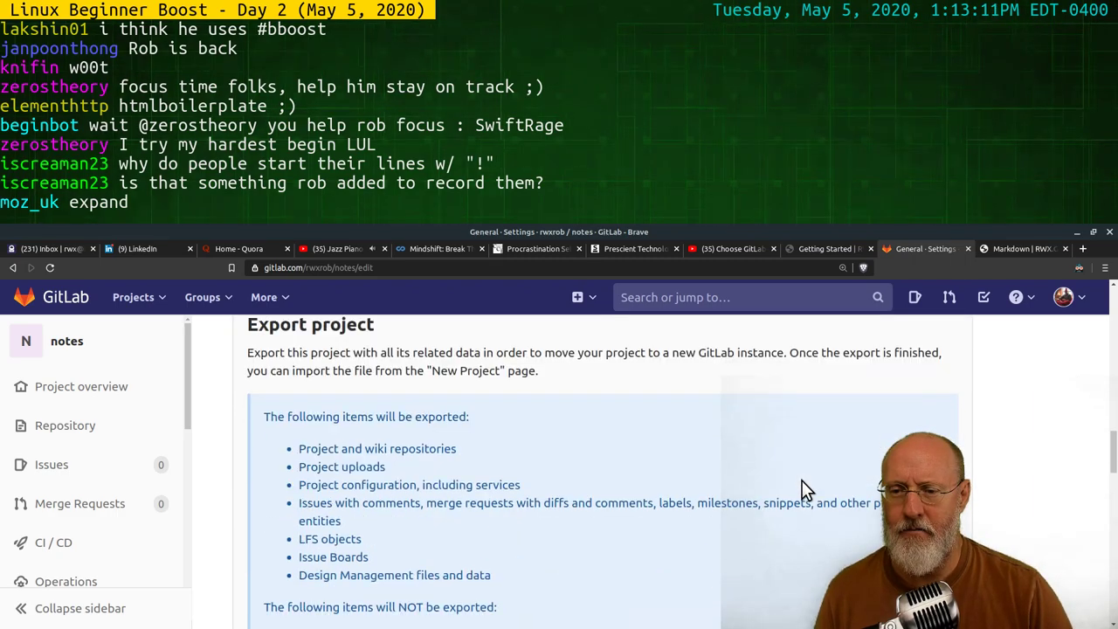
{"action": "scroll", "coordinate": [806, 494], "scroll_direction": "down", "scroll_amount": 3}
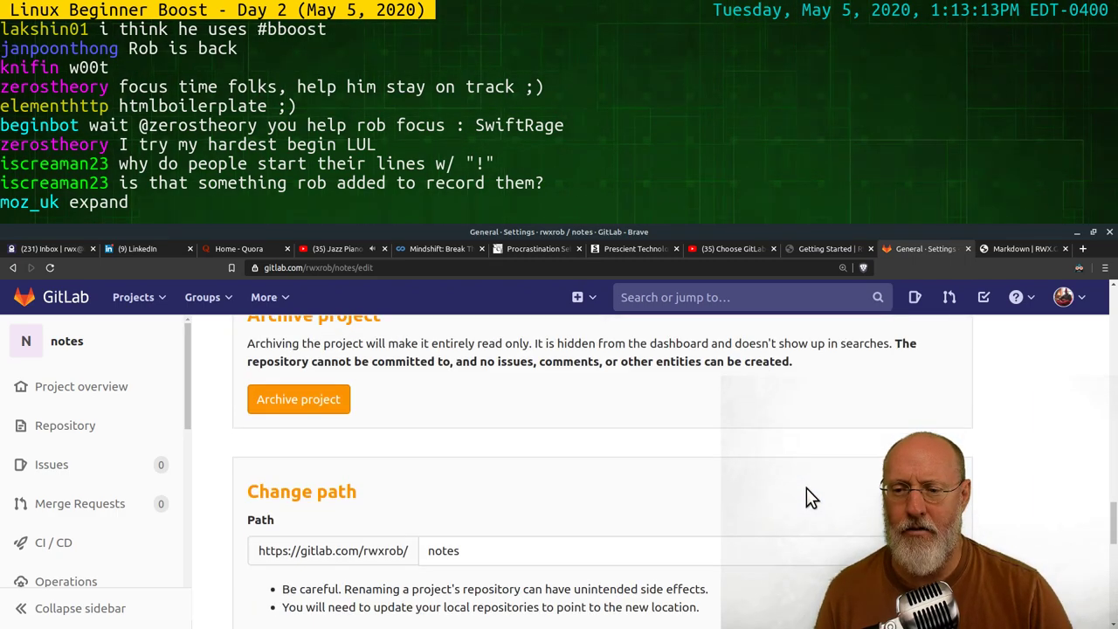
{"action": "scroll", "coordinate": [807, 471], "scroll_direction": "down", "scroll_amount": 2}
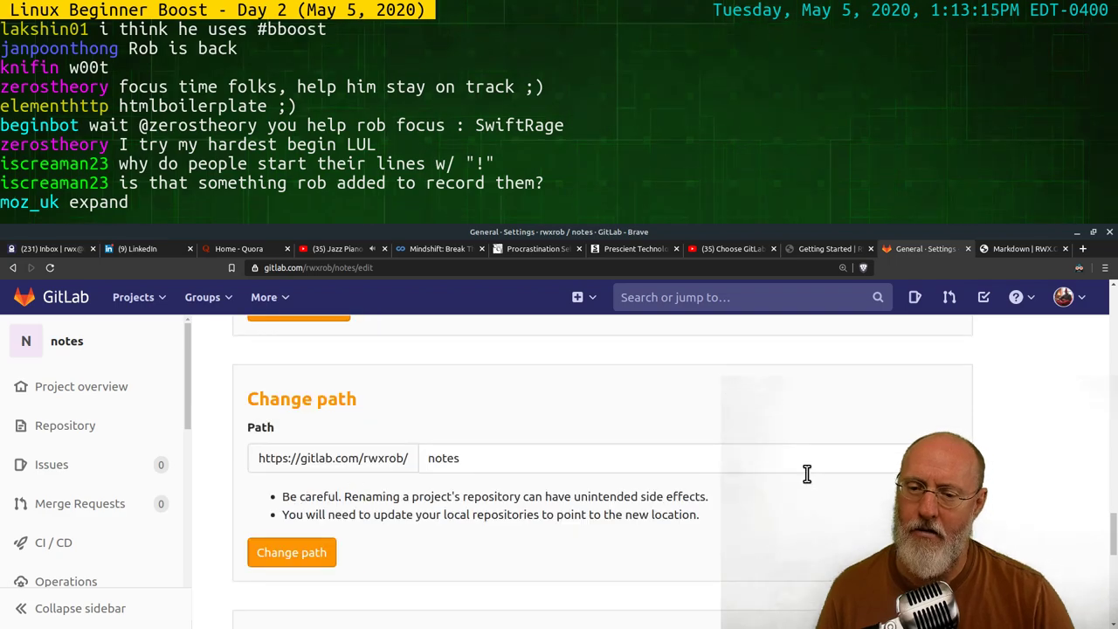
{"action": "scroll", "coordinate": [795, 467], "scroll_direction": "up", "scroll_amount": 3}
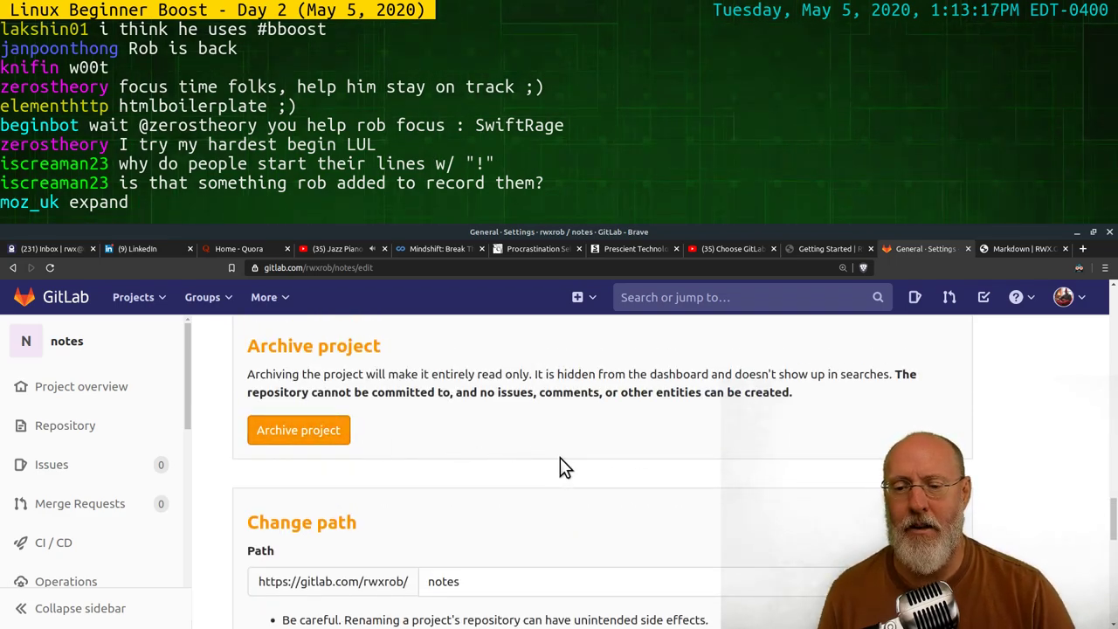
{"action": "scroll", "coordinate": [572, 467], "scroll_direction": "up", "scroll_amount": 2}
{"action": "scroll", "coordinate": [584, 466], "scroll_direction": "down", "scroll_amount": 3}
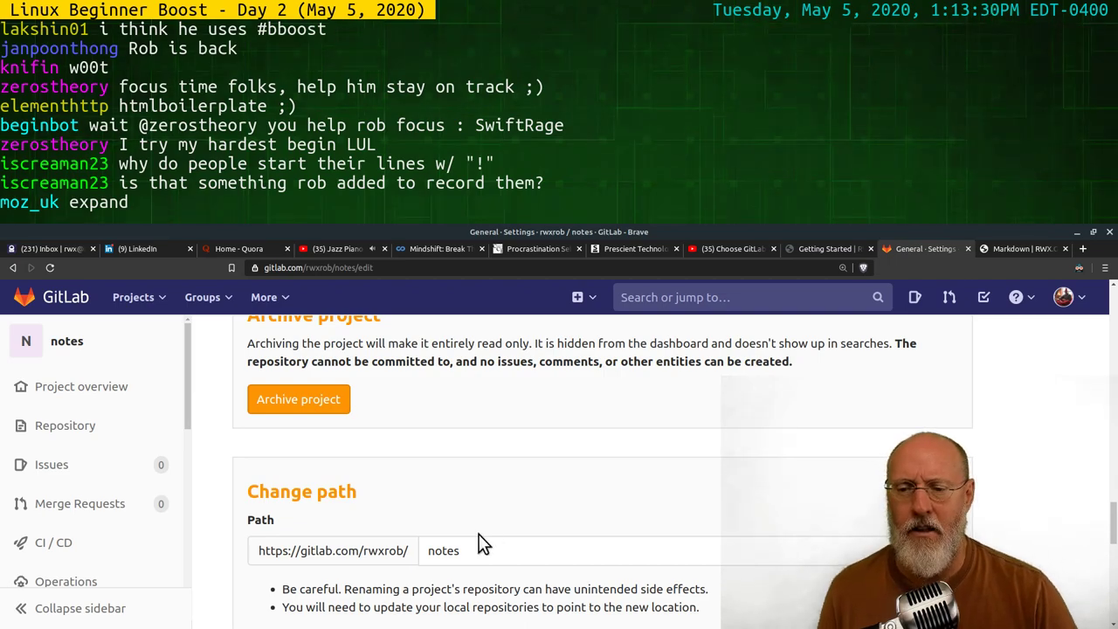
{"action": "scroll", "coordinate": [484, 537], "scroll_direction": "down", "scroll_amount": 5}
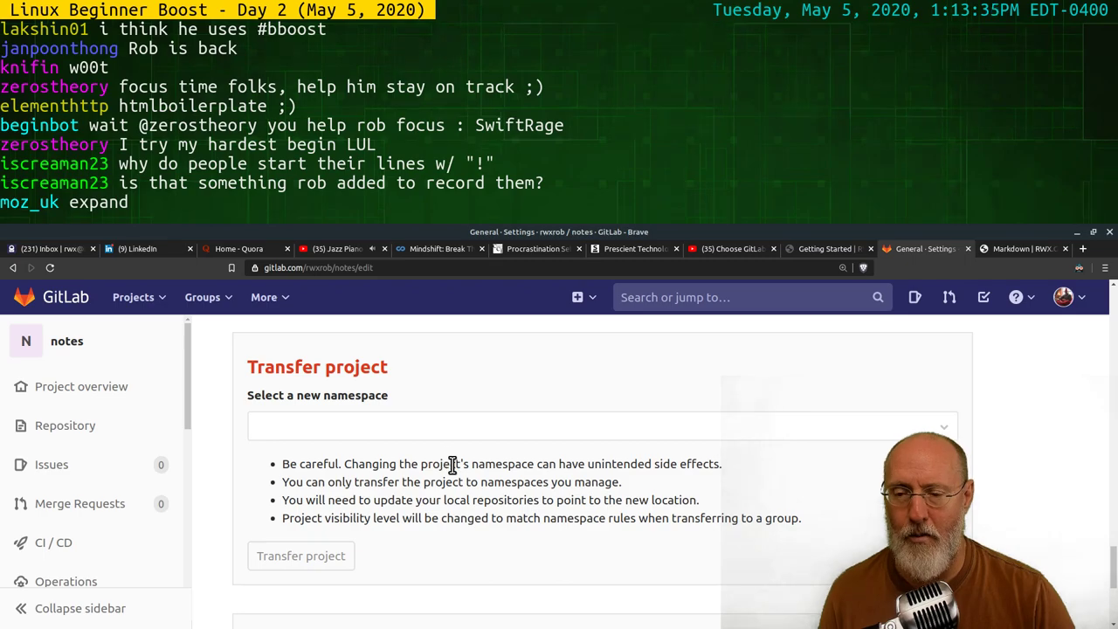
{"action": "scroll", "coordinate": [461, 464], "scroll_direction": "down", "scroll_amount": 2}
{"action": "scroll", "coordinate": [476, 465], "scroll_direction": "down", "scroll_amount": 3}
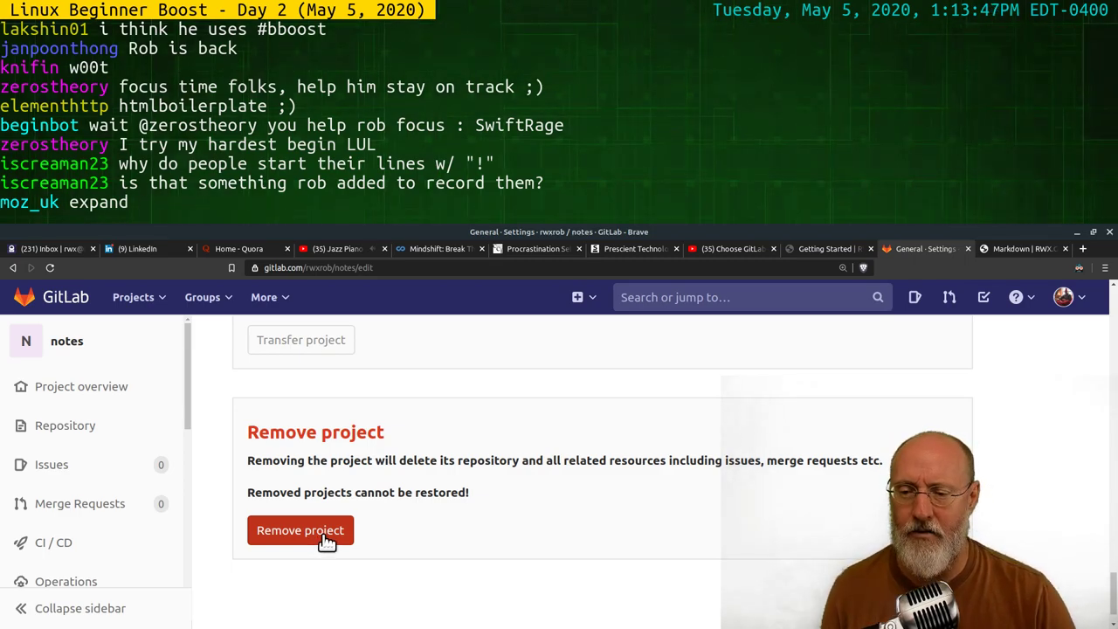
Remove the notes project by confirming 'notes', refresh the list, and start a new project
{"action": "left_click", "coordinate": [313, 532]}
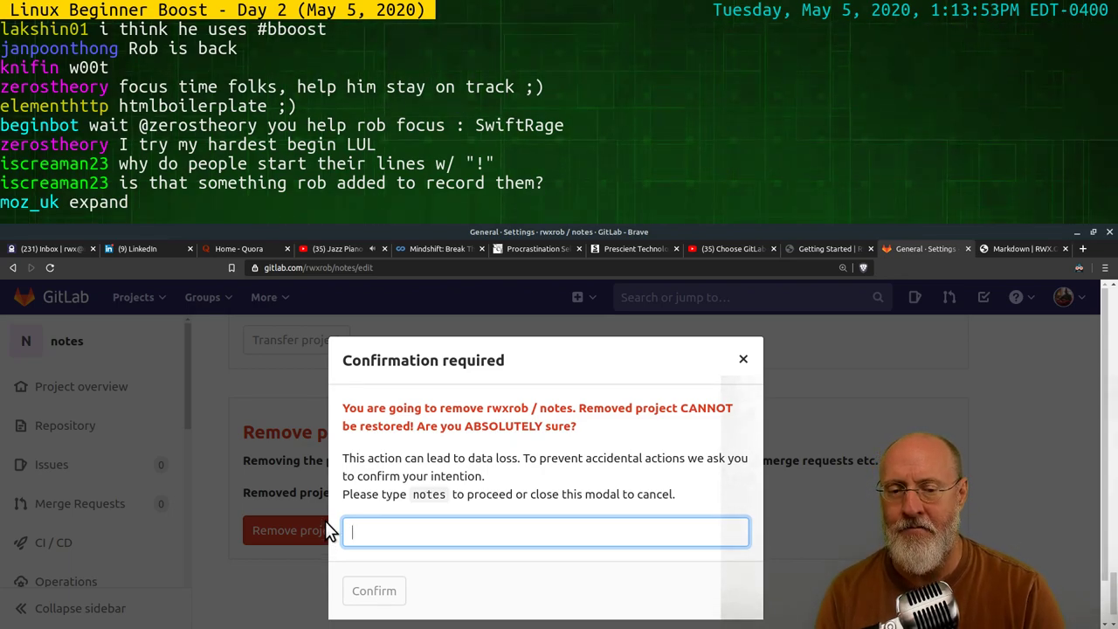
{"action": "key", "text": "BackSpace"}
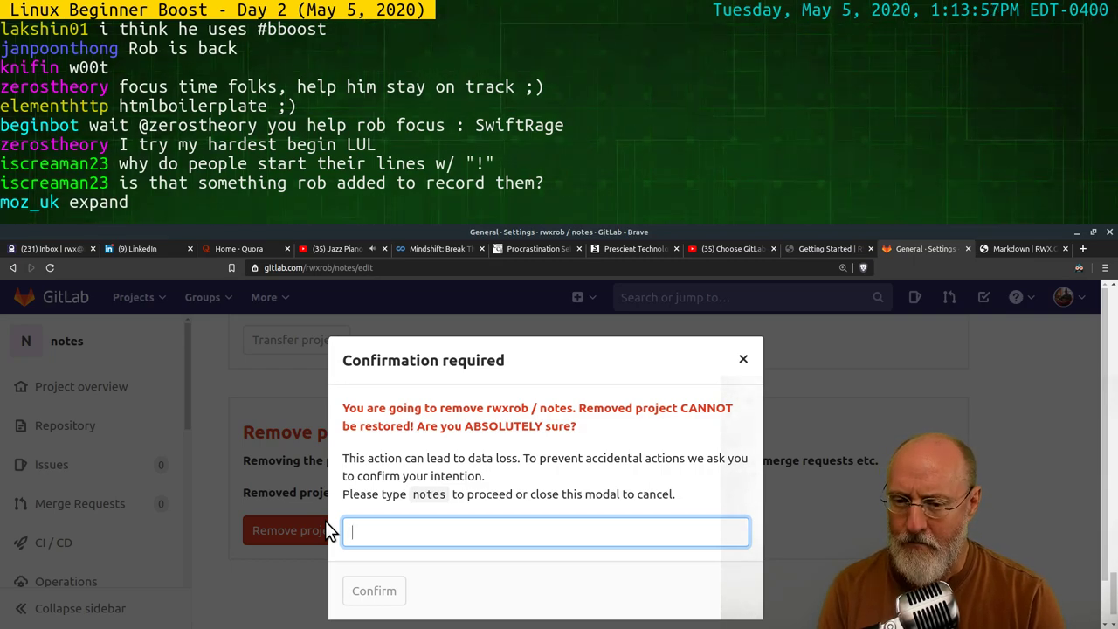
{"action": "type", "text": "notes"}
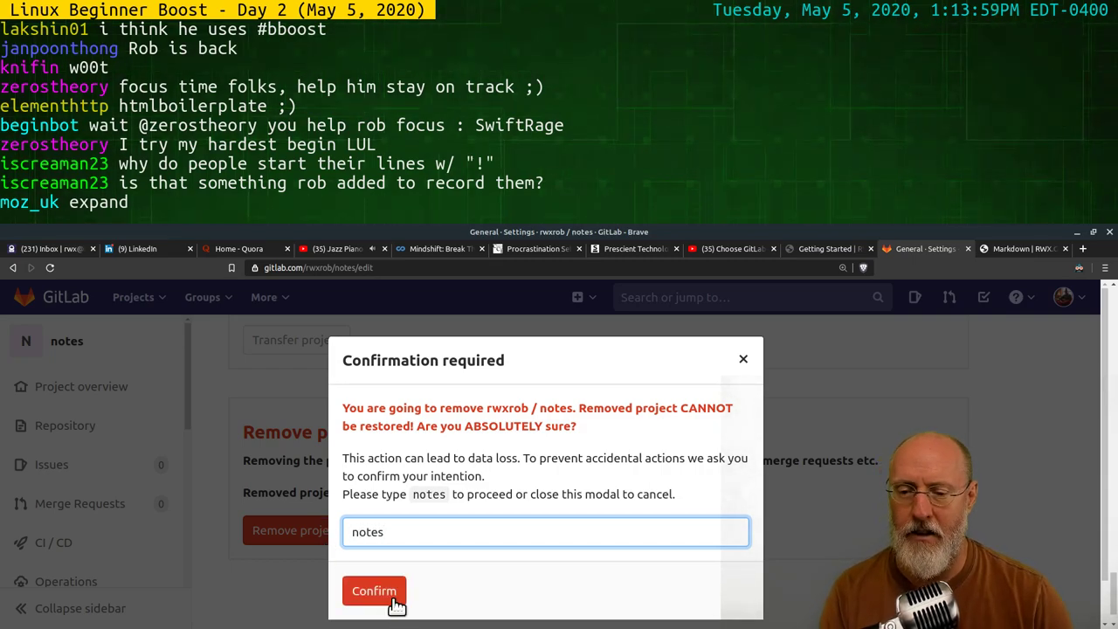
{"action": "left_click", "coordinate": [388, 595]}
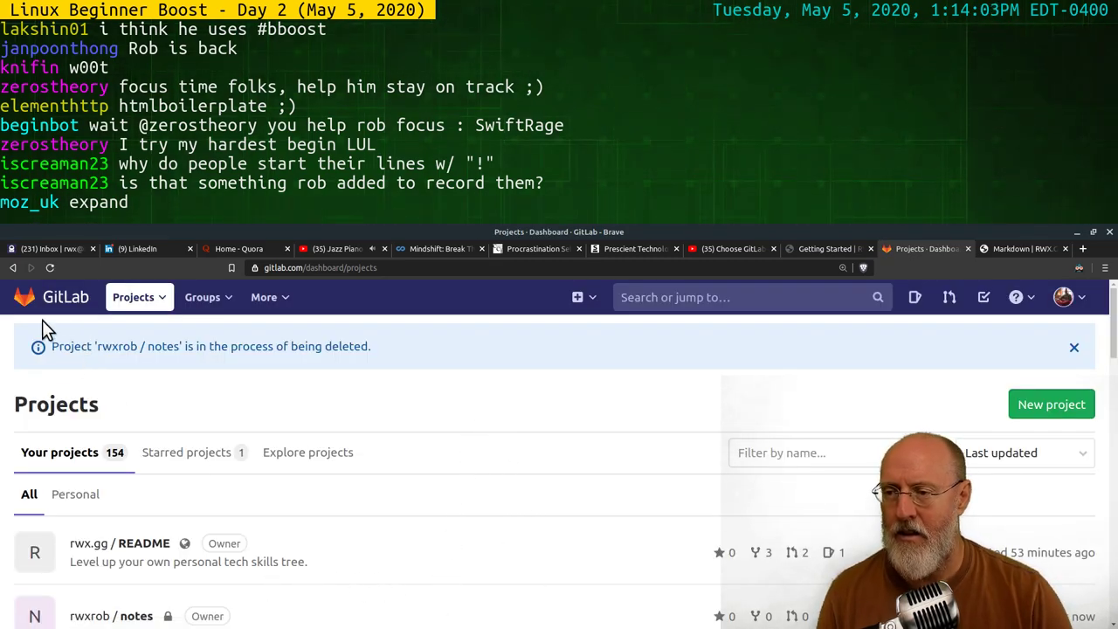
{"action": "left_click", "coordinate": [50, 266]}
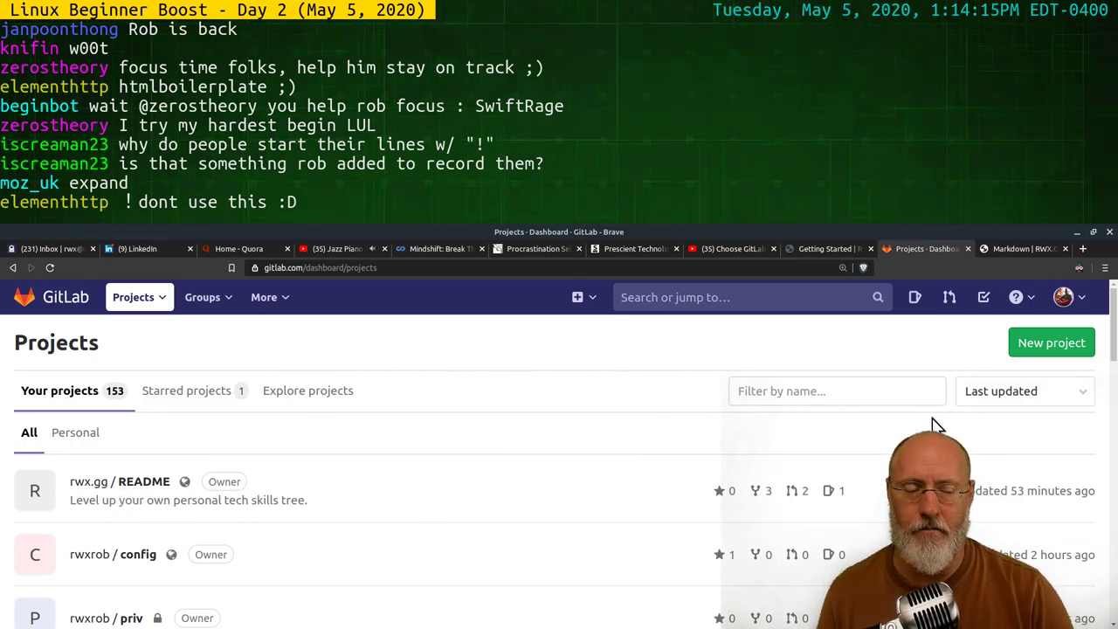
{"action": "left_click", "coordinate": [1055, 347]}
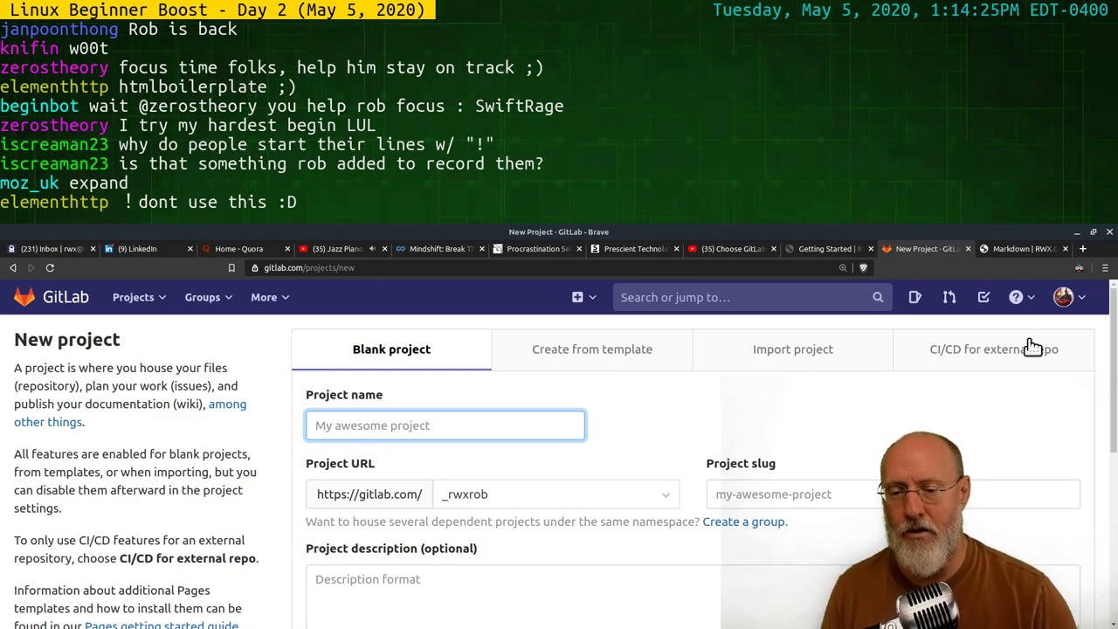
{"action": "left_click", "coordinate": [633, 499]}
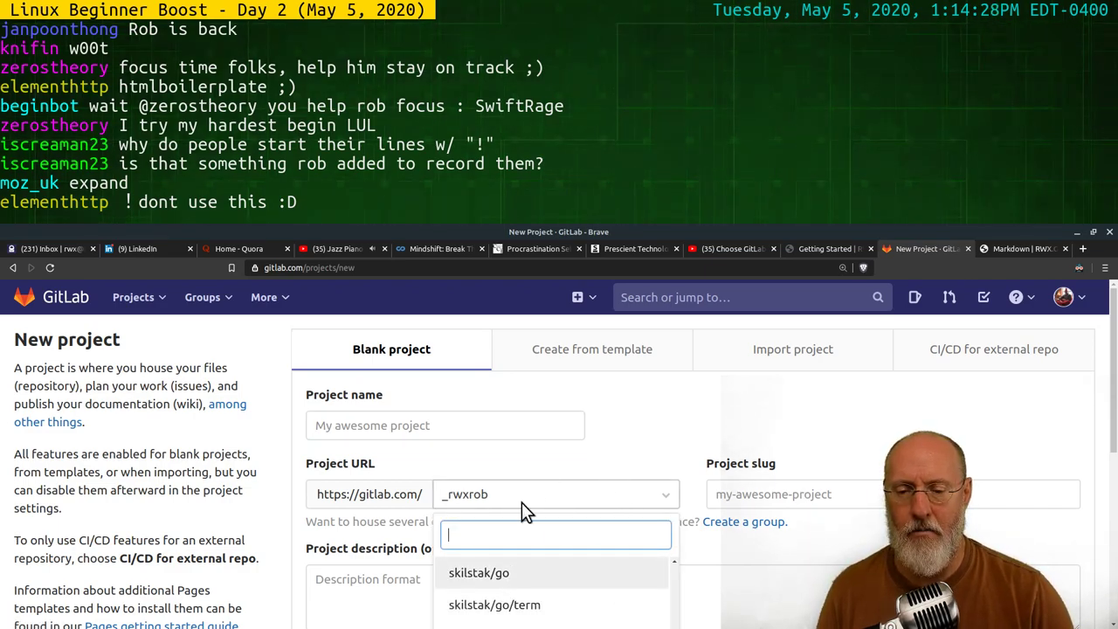
{"action": "scroll", "coordinate": [797, 561], "scroll_direction": "down", "scroll_amount": 3}
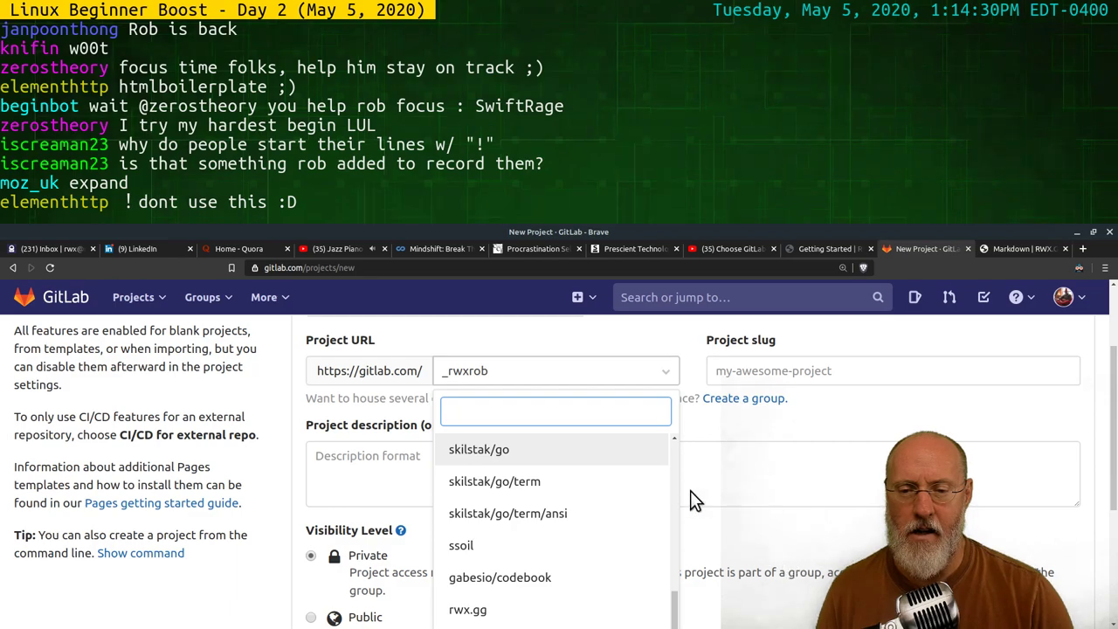
{"action": "scroll", "coordinate": [521, 398], "scroll_direction": "up", "scroll_amount": 2}
{"action": "left_click", "coordinate": [559, 406]}
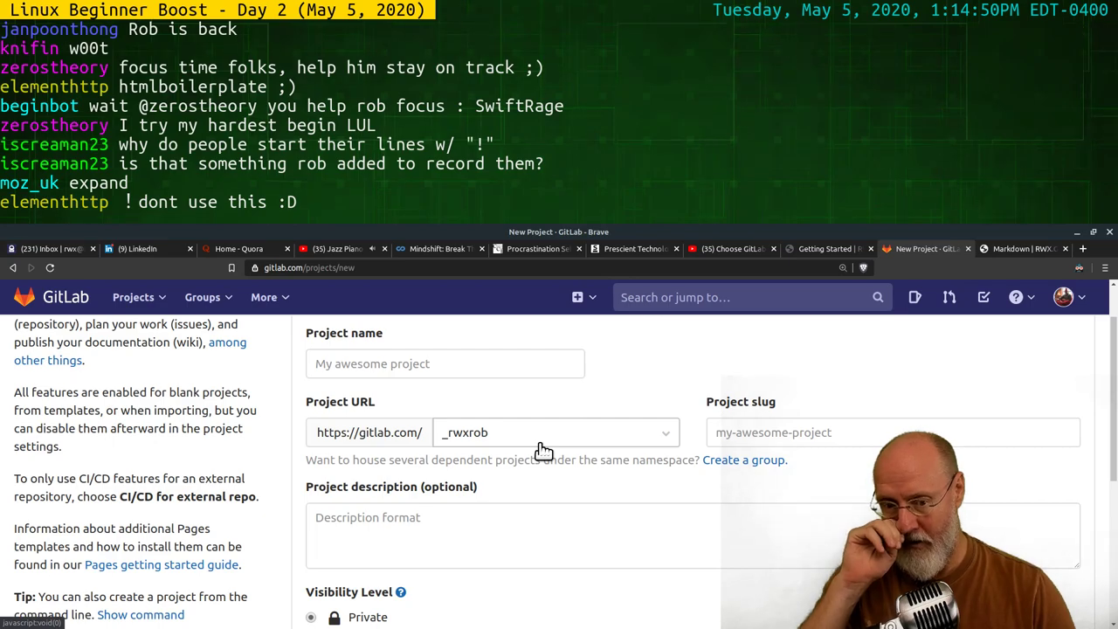
Name the new project 'www', keep Private visibility, and create it
{"action": "left_click", "coordinate": [451, 364]}
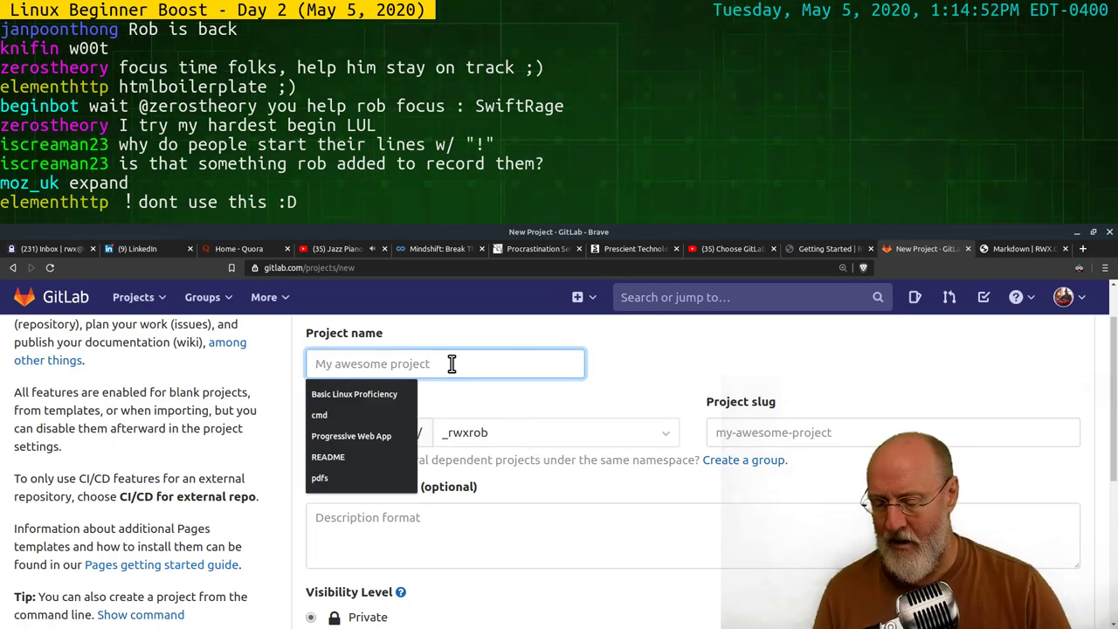
{"action": "type", "text": "www"}
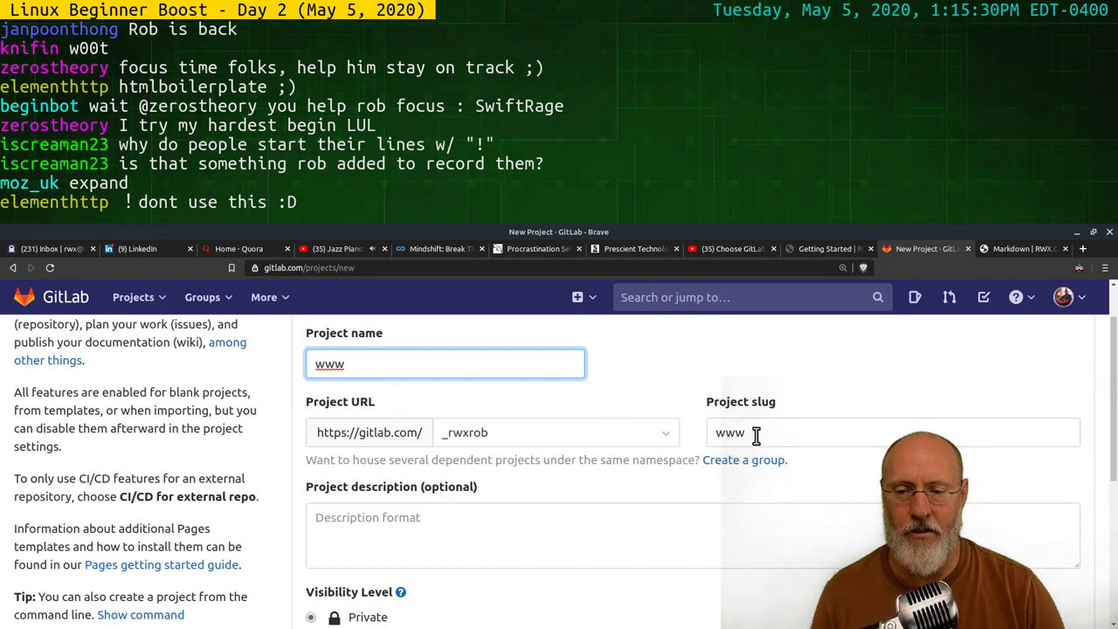
{"action": "scroll", "coordinate": [473, 563], "scroll_direction": "down", "scroll_amount": 3}
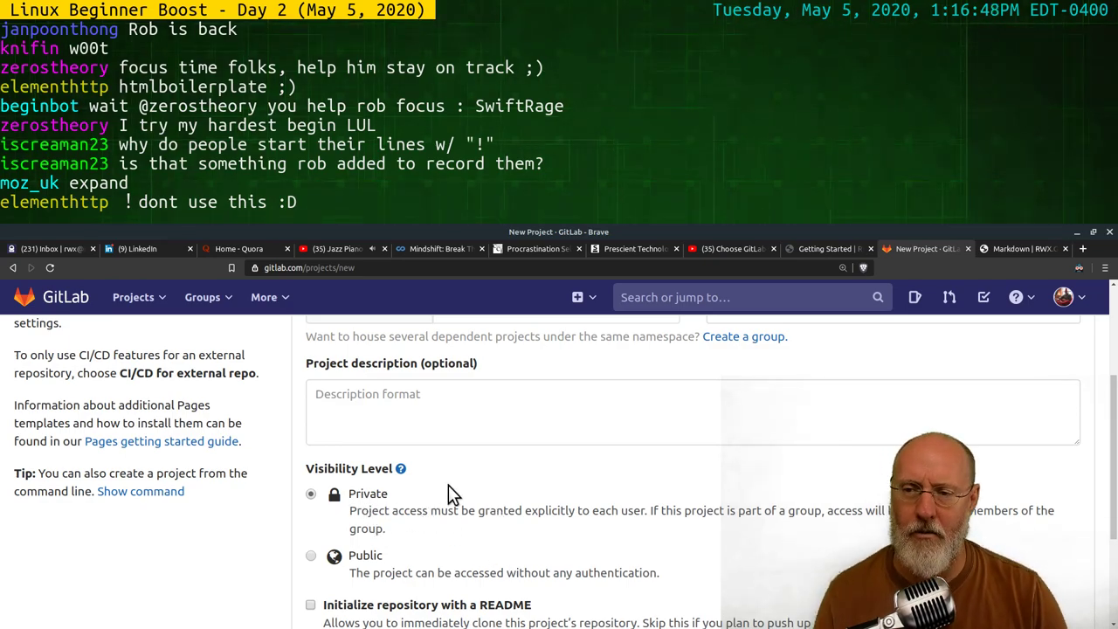
{"action": "scroll", "coordinate": [489, 491], "scroll_direction": "down", "scroll_amount": 4}
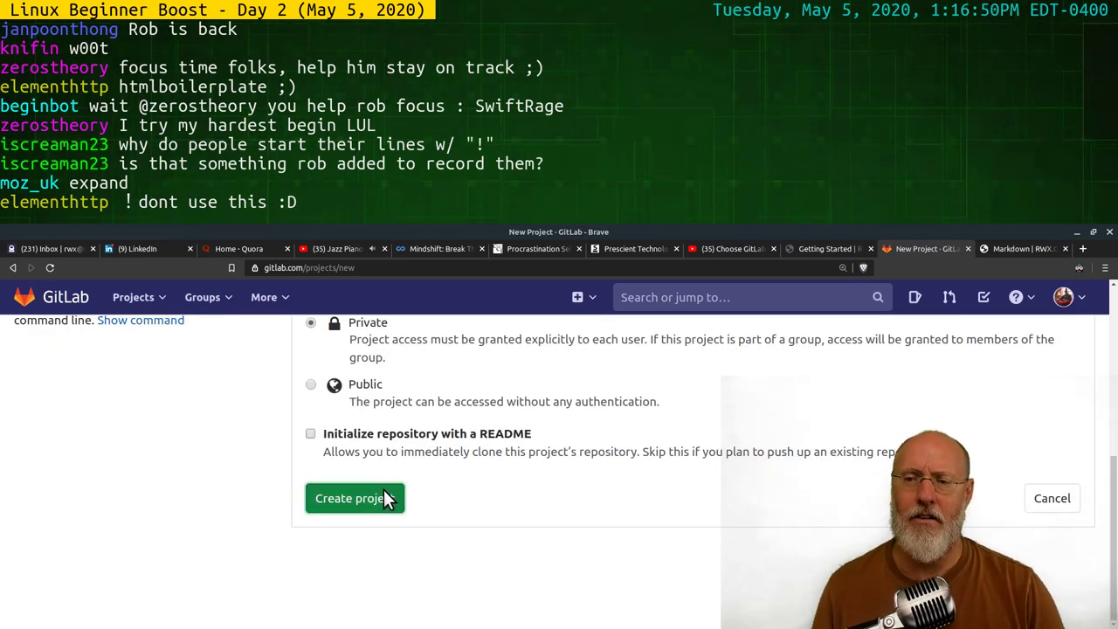
{"action": "left_click", "coordinate": [388, 498]}
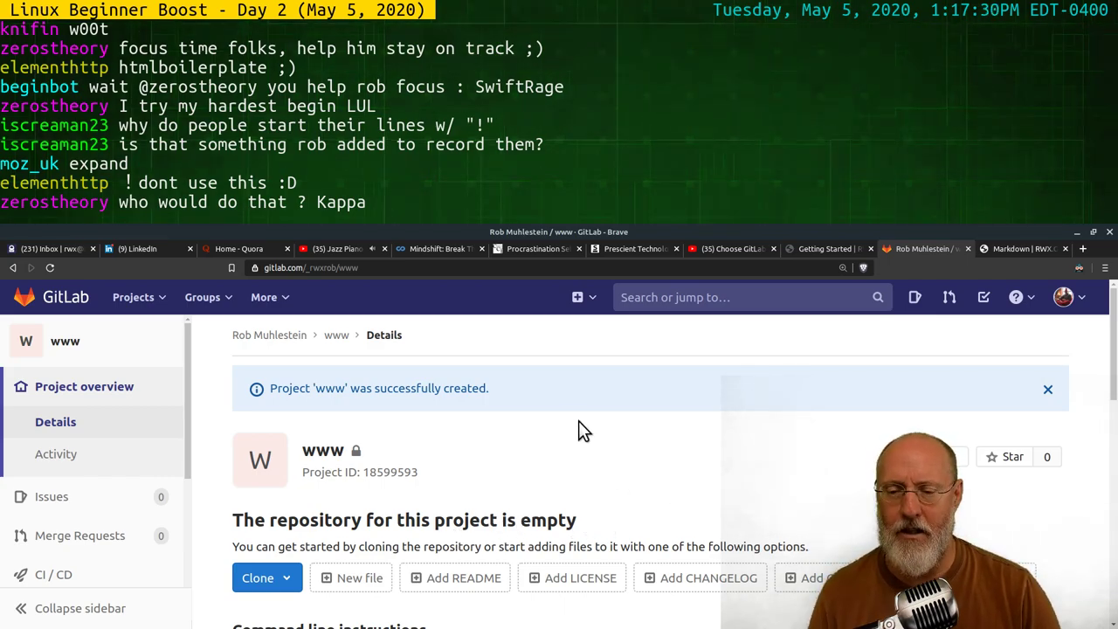
Review the empty www project's setup instructions and close the success banner
{"action": "scroll", "coordinate": [436, 517], "scroll_direction": "down", "scroll_amount": 3}
{"action": "scroll", "coordinate": [393, 481], "scroll_direction": "down", "scroll_amount": 3}
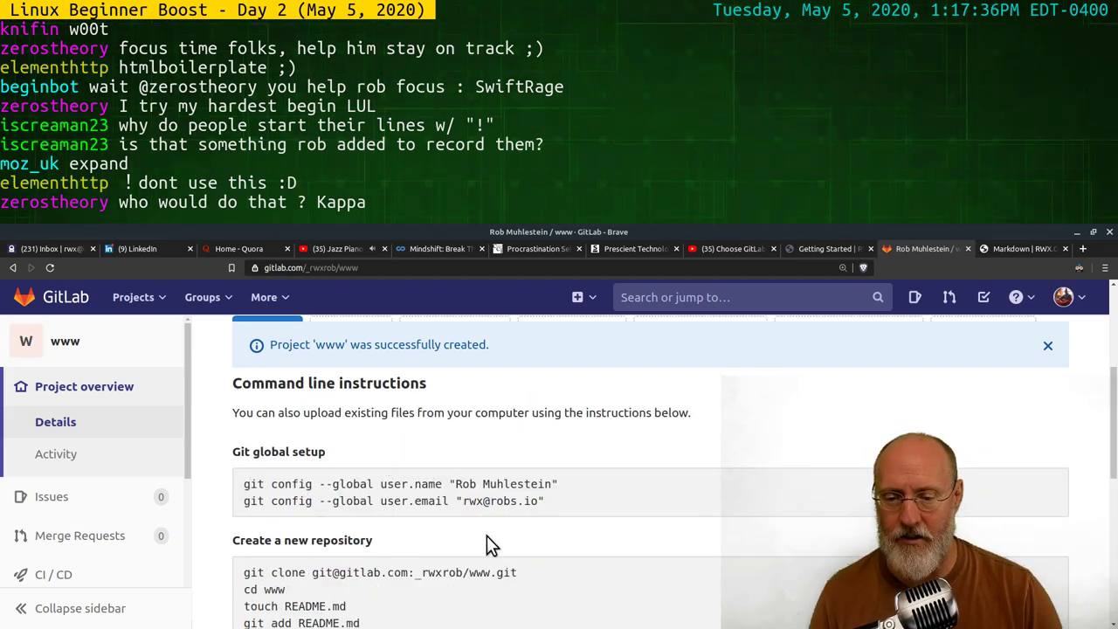
{"action": "scroll", "coordinate": [388, 451], "scroll_direction": "up", "scroll_amount": 3}
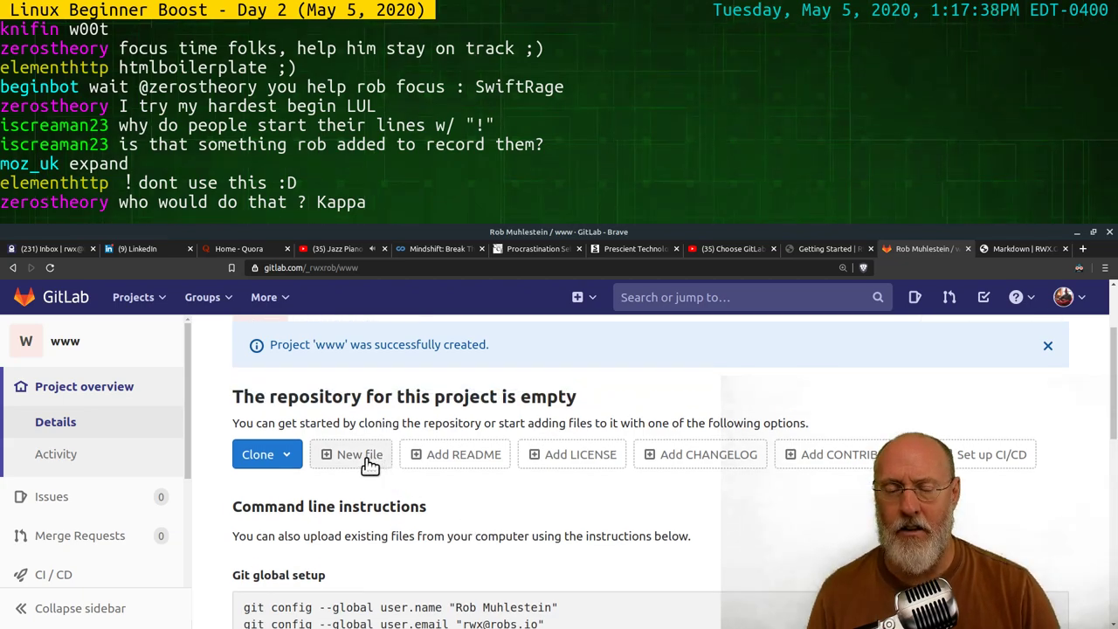
{"action": "left_click", "coordinate": [1047, 345]}
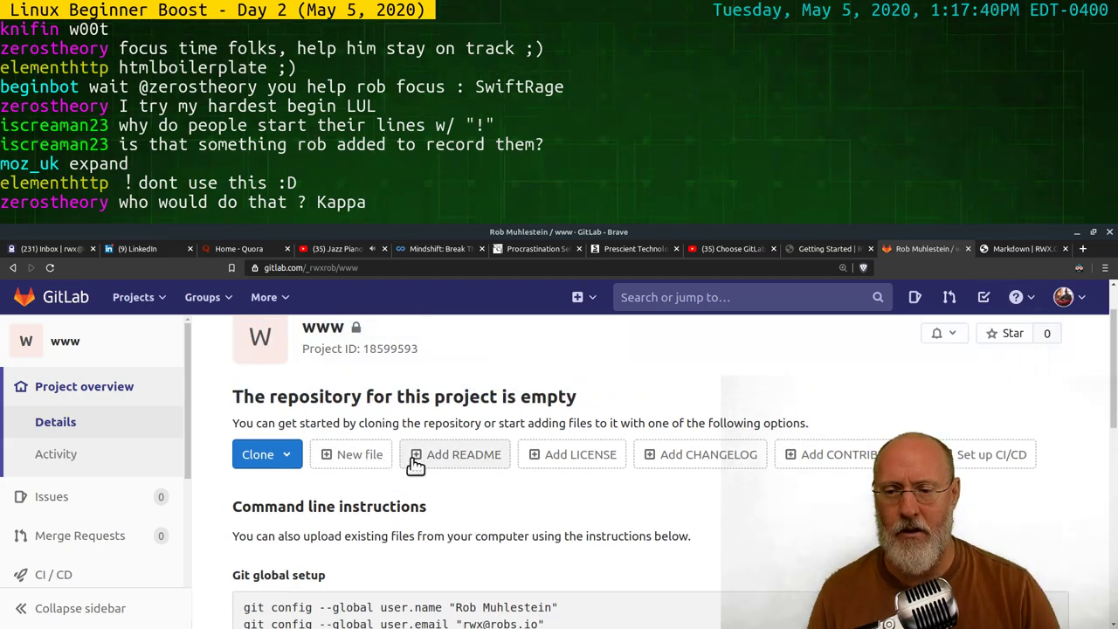
Start a new file named index.html in the www repository
{"action": "left_click", "coordinate": [357, 454]}
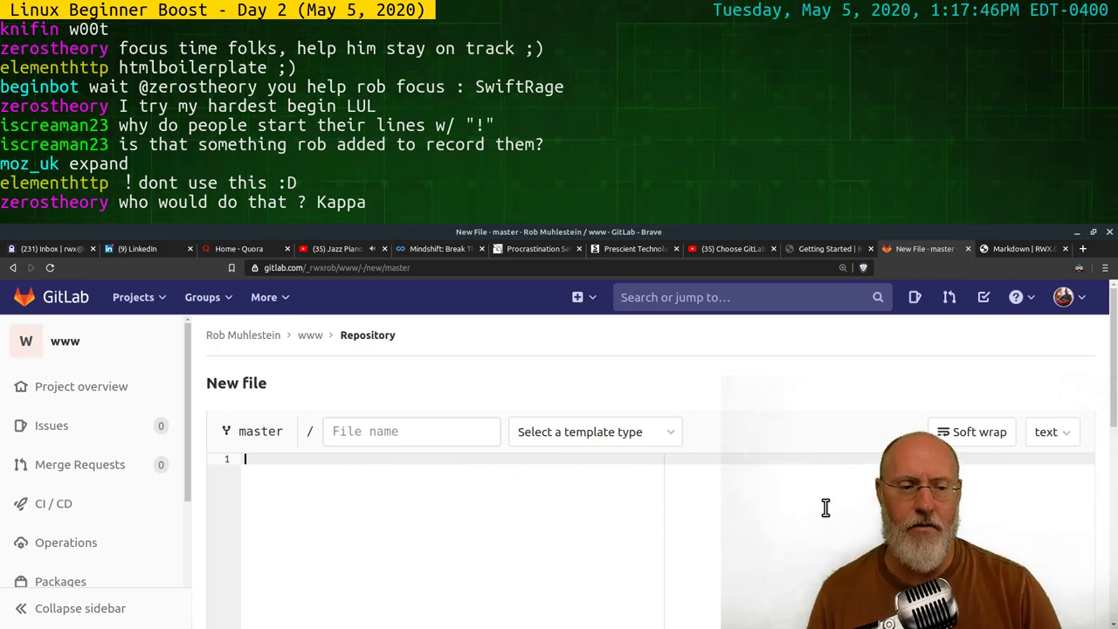
{"action": "scroll", "coordinate": [803, 513], "scroll_direction": "down", "scroll_amount": 4}
{"action": "scroll", "coordinate": [706, 489], "scroll_direction": "up", "scroll_amount": 2}
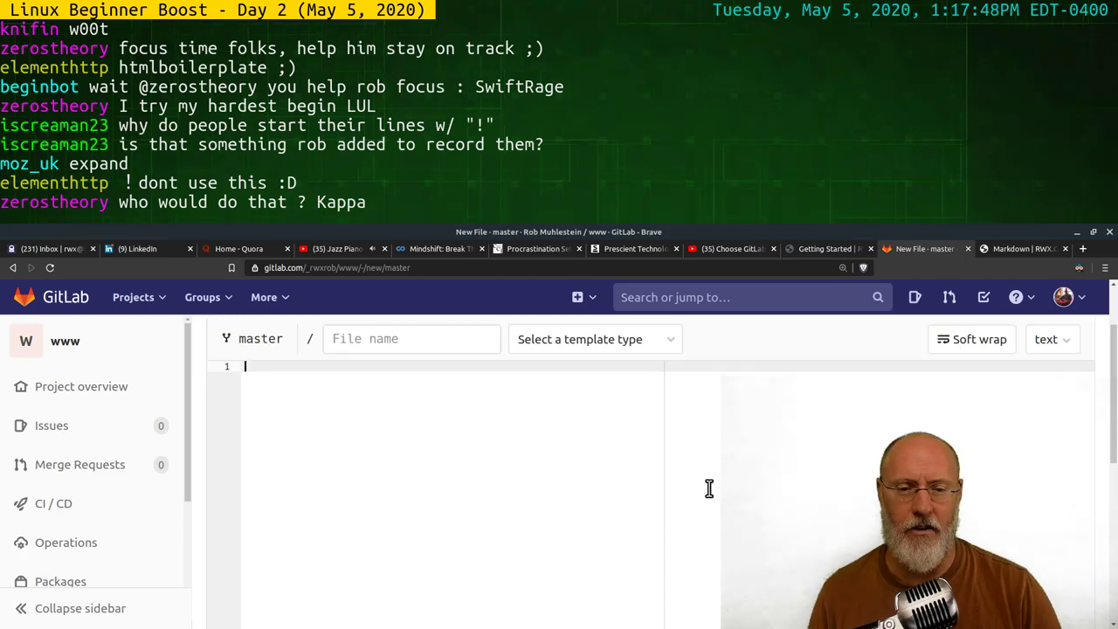
{"action": "scroll", "coordinate": [848, 457], "scroll_direction": "up", "scroll_amount": 2}
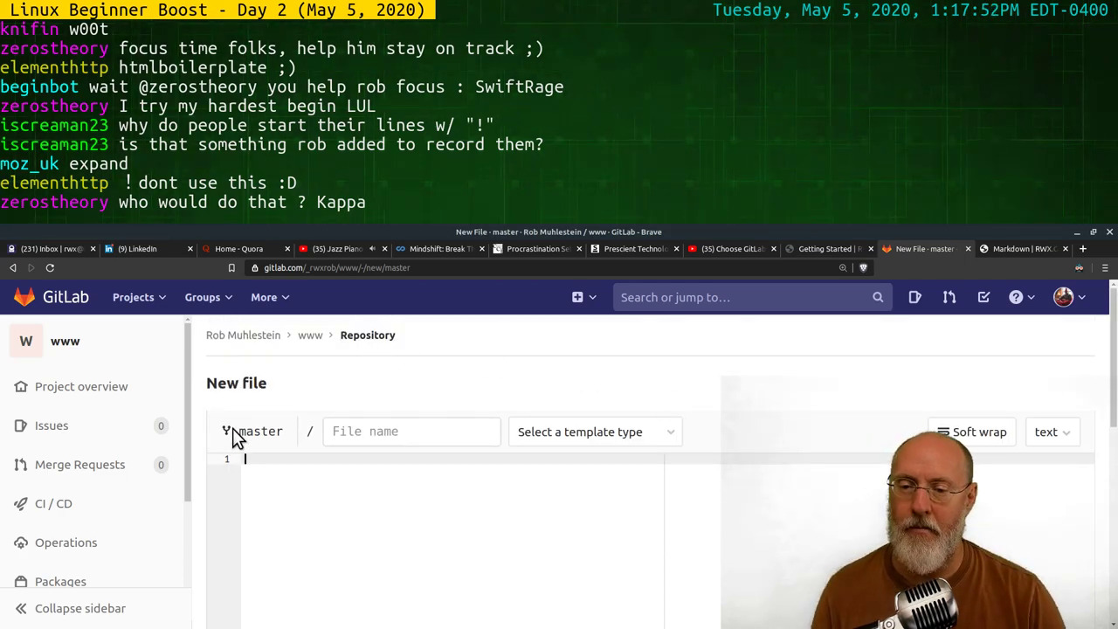
{"action": "left_click", "coordinate": [381, 431]}
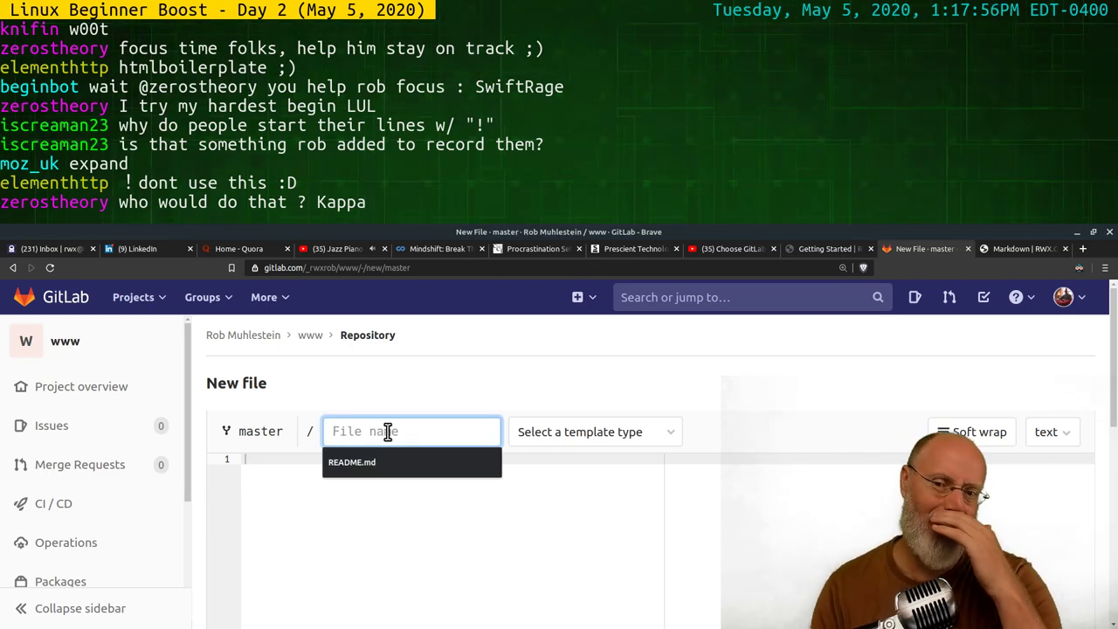
{"action": "type", "text": "in"}
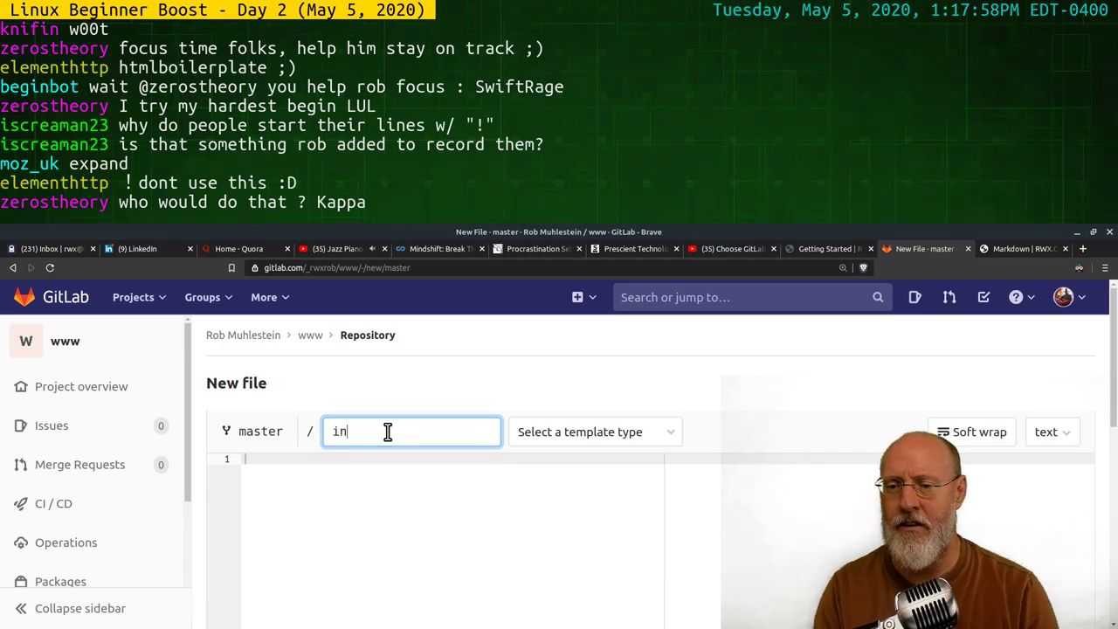
{"action": "type", "text": "dex.html"}
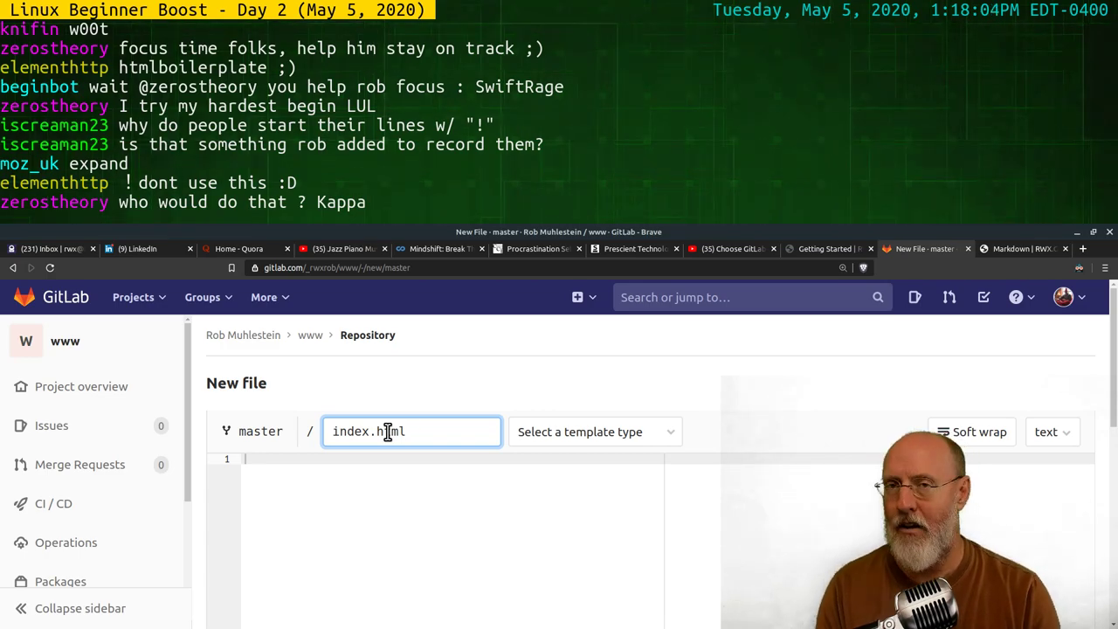
{"action": "key", "text": "alt+Tab"}
{"action": "key", "text": "alt+Tab"}
{"action": "key", "text": "alt+Tab"}
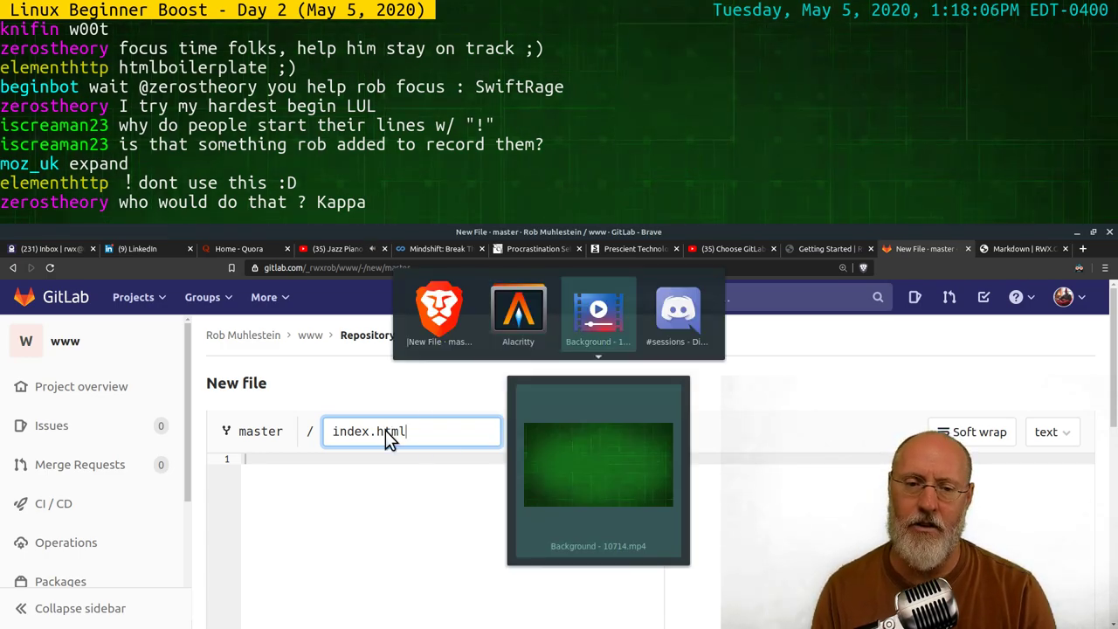
In the terminal, list the current directory and the markdown folder
{"action": "key", "text": "alt+Tab"}
{"action": "key", "text": "alt+Tab"}
{"action": "key", "text": "alt+Tab"}
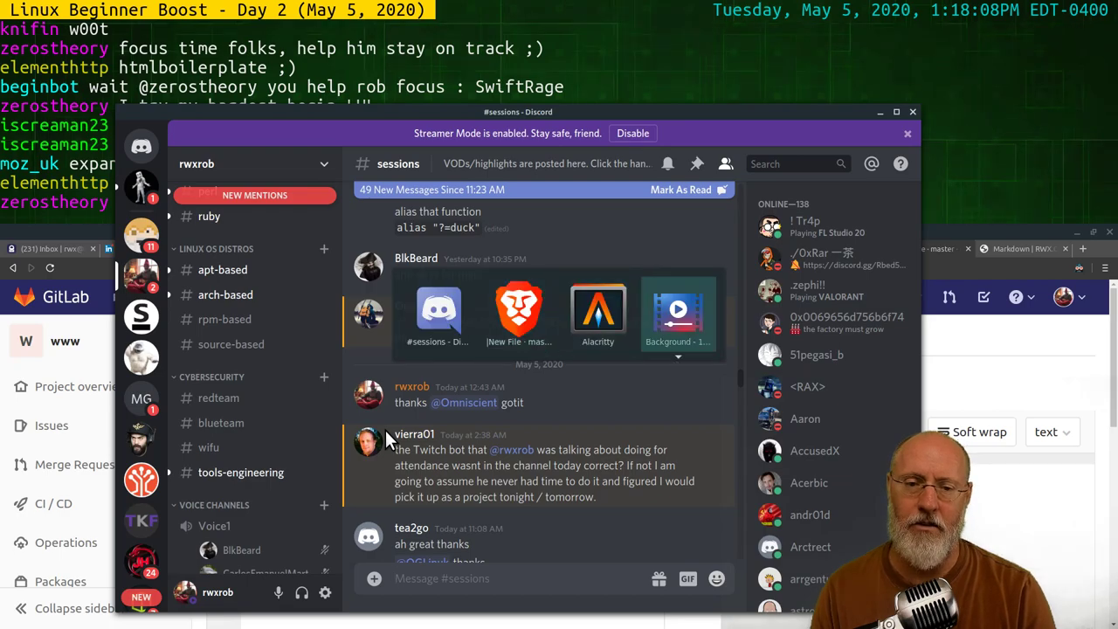
{"action": "key", "text": "alt+Tab"}
{"action": "key", "text": "alt+Tab"}
{"action": "key", "text": "alt+Tab"}
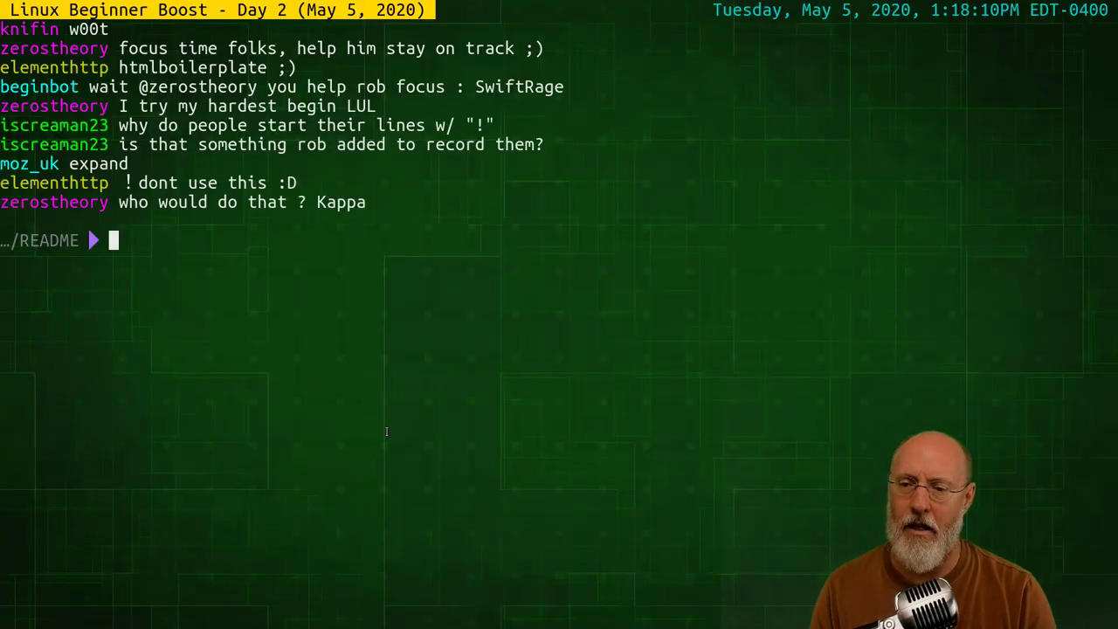
{"action": "type", "text": "ls"}
{"action": "key", "text": "Return"}
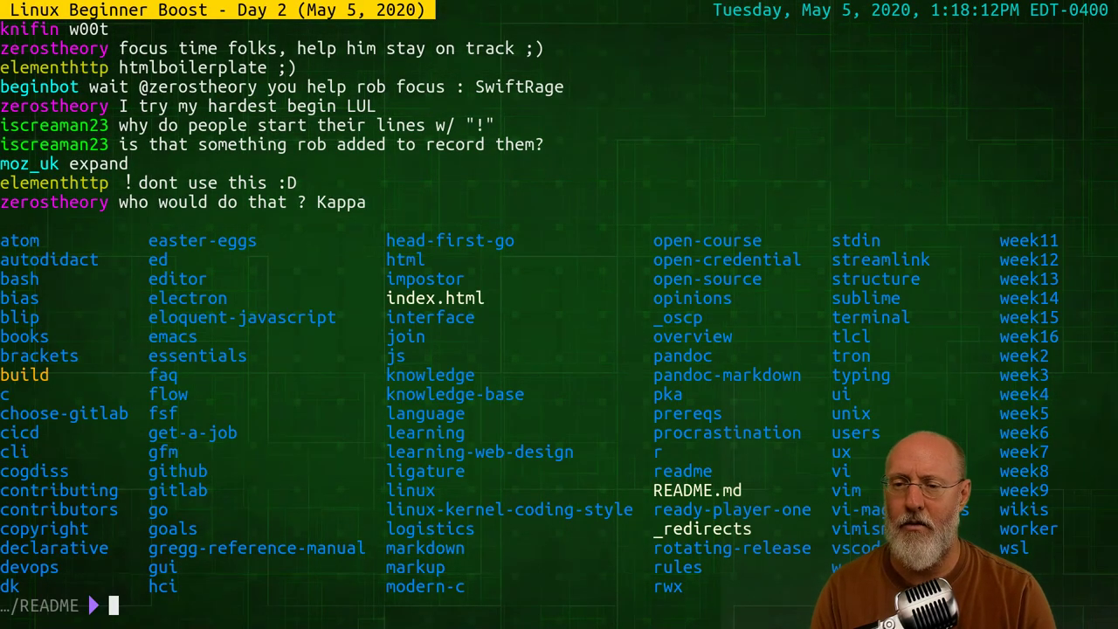
{"action": "type", "text": "vi"}
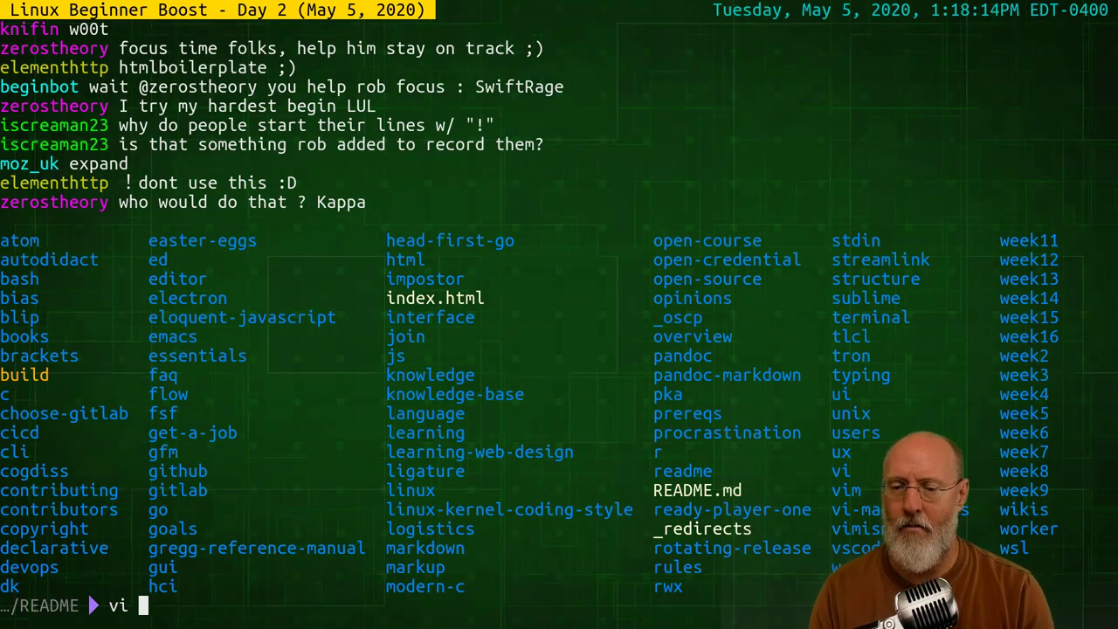
{"action": "key", "text": "BackSpace"}
{"action": "key", "text": "BackSpace"}
{"action": "type", "text": "v"}
{"action": "key", "text": "BackSpace"}
{"action": "type", "text": "c"}
{"action": "key", "text": "BackSpace"}
{"action": "type", "text": "fk until 1:10"}
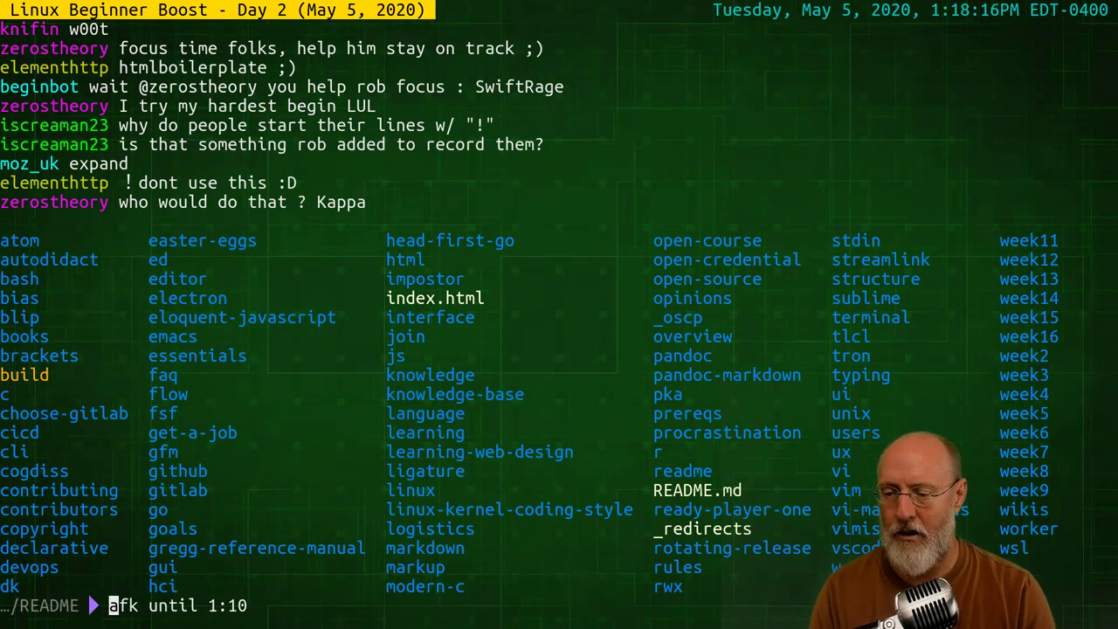
{"action": "key", "text": "ctrl+c"}
{"action": "type", "text": "ls markd"}
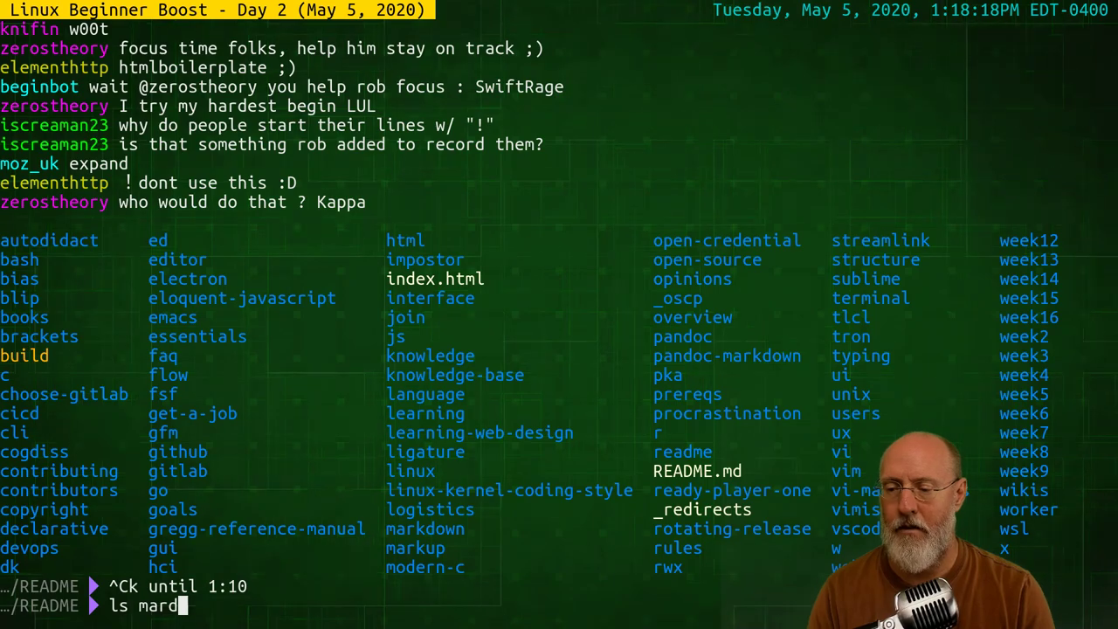
{"action": "key", "text": "BackSpace"}
{"action": "type", "text": "kdown"}
{"action": "key", "text": "Return"}
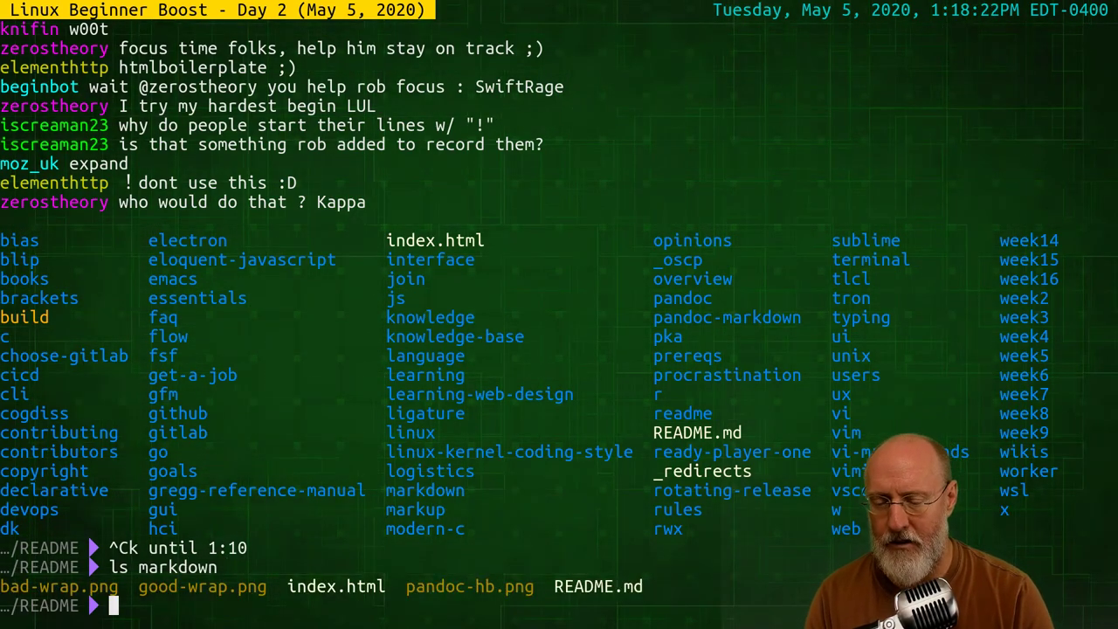
Open markdown/README.md in vi using tab completion
{"action": "type", "text": "vi mark"}
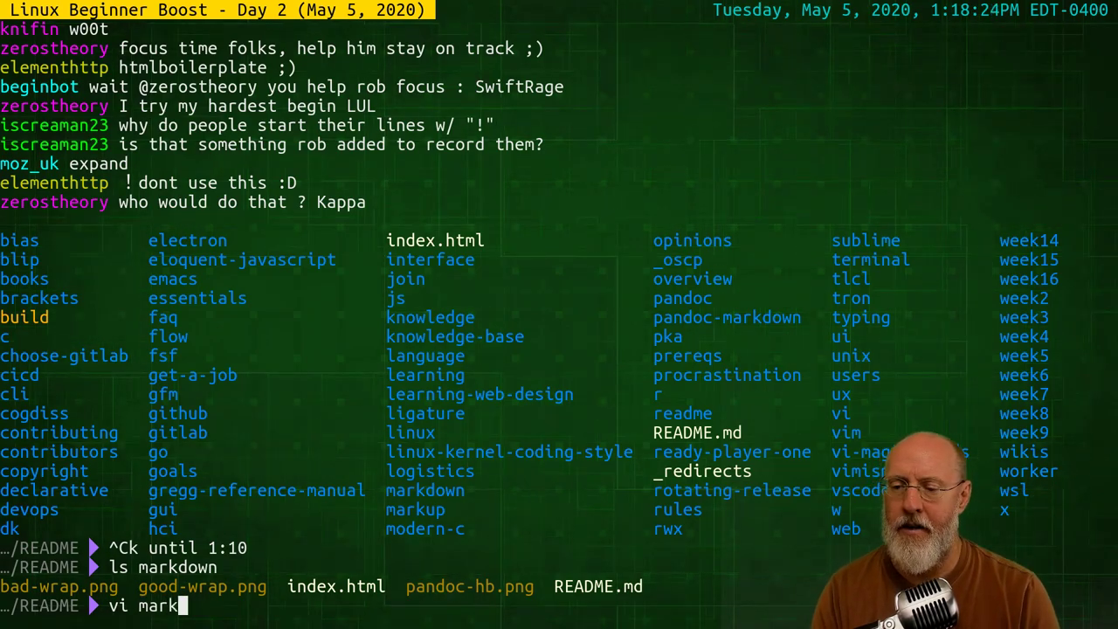
{"action": "type", "text": "do"}
{"action": "key", "text": "Tab"}
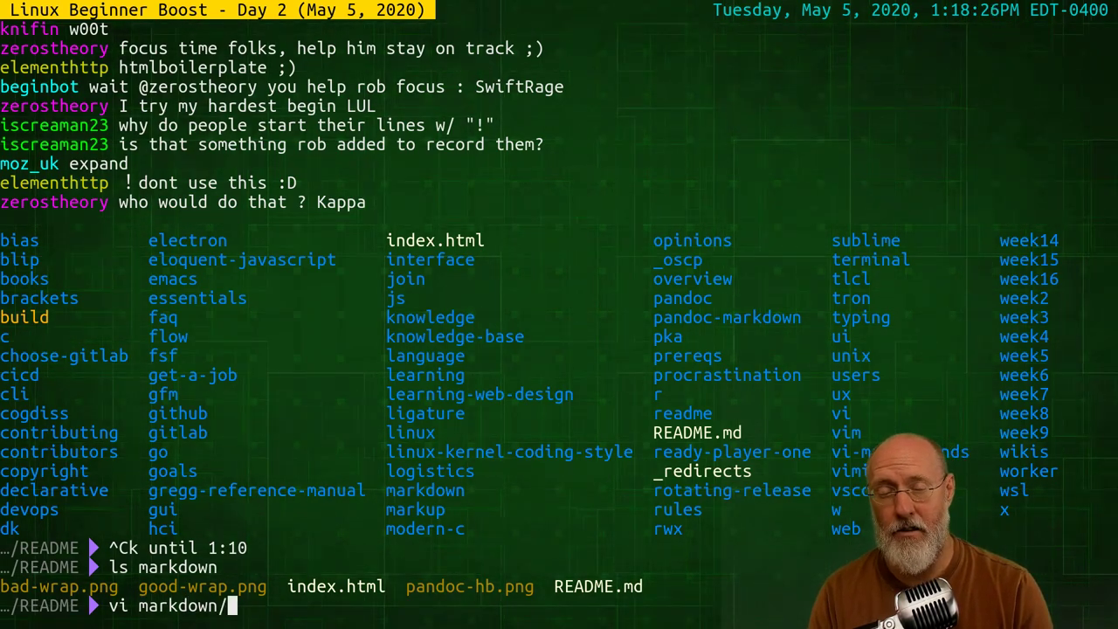
{"action": "type", "text": "R"}
{"action": "key", "text": "Tab"}
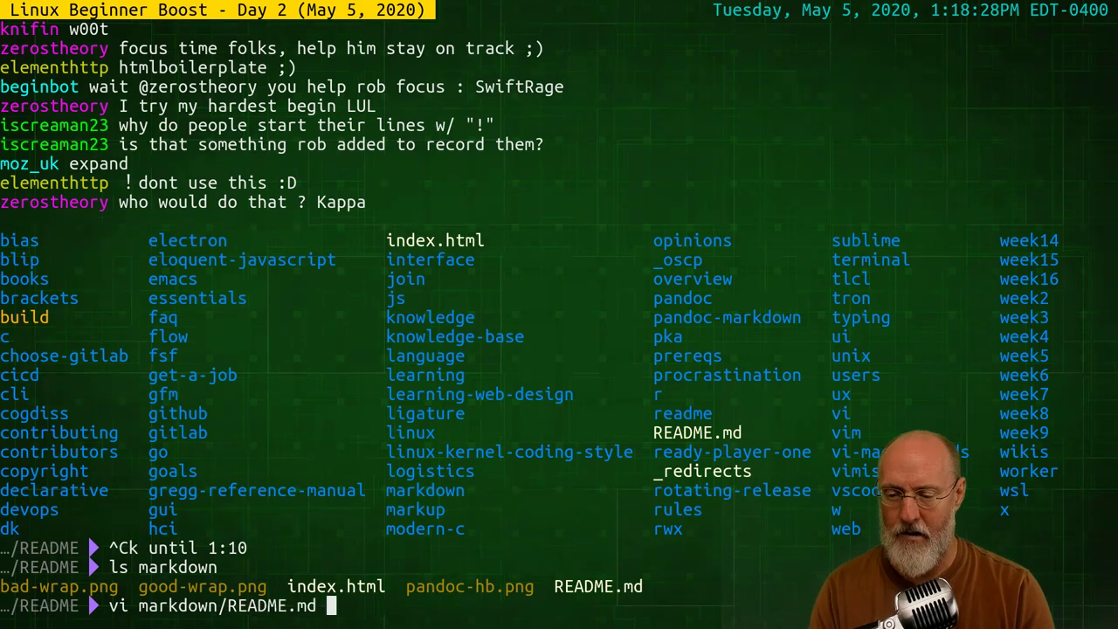
{"action": "key", "text": "Return"}
Browse the Headings section of README.md around line 84
{"action": "key", "text": "j"}
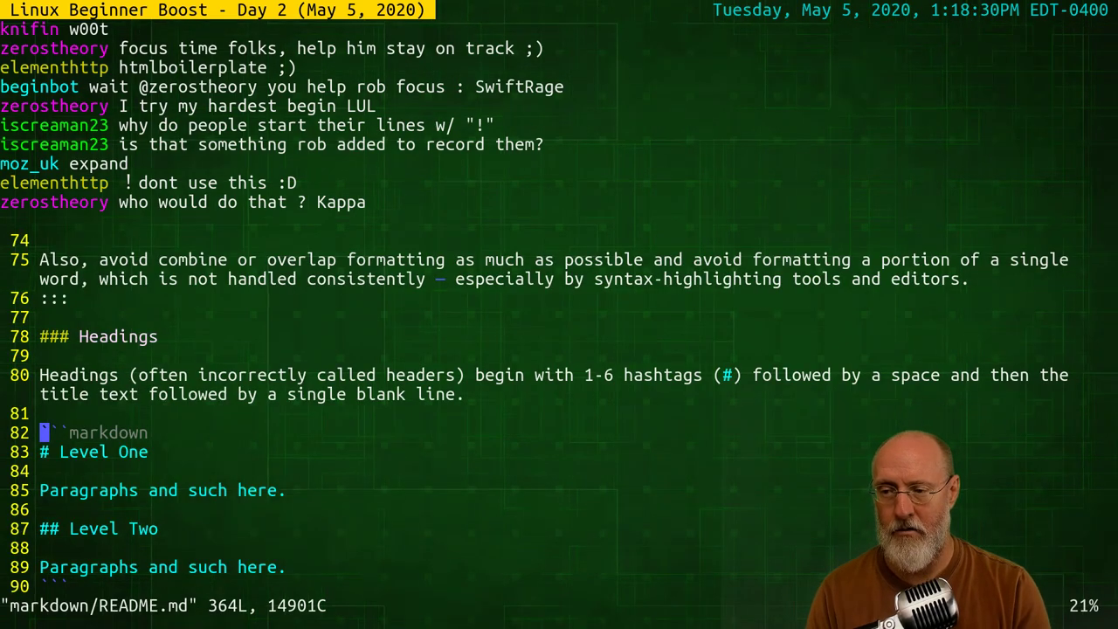
{"action": "key", "text": "j"}
{"action": "key", "text": "j"}
{"action": "key", "text": "j"}
{"action": "key", "text": "k"}
{"action": "key", "text": "k"}
{"action": "key", "text": "k"}
{"action": "key", "text": "k"}
{"action": "key", "text": "k"}
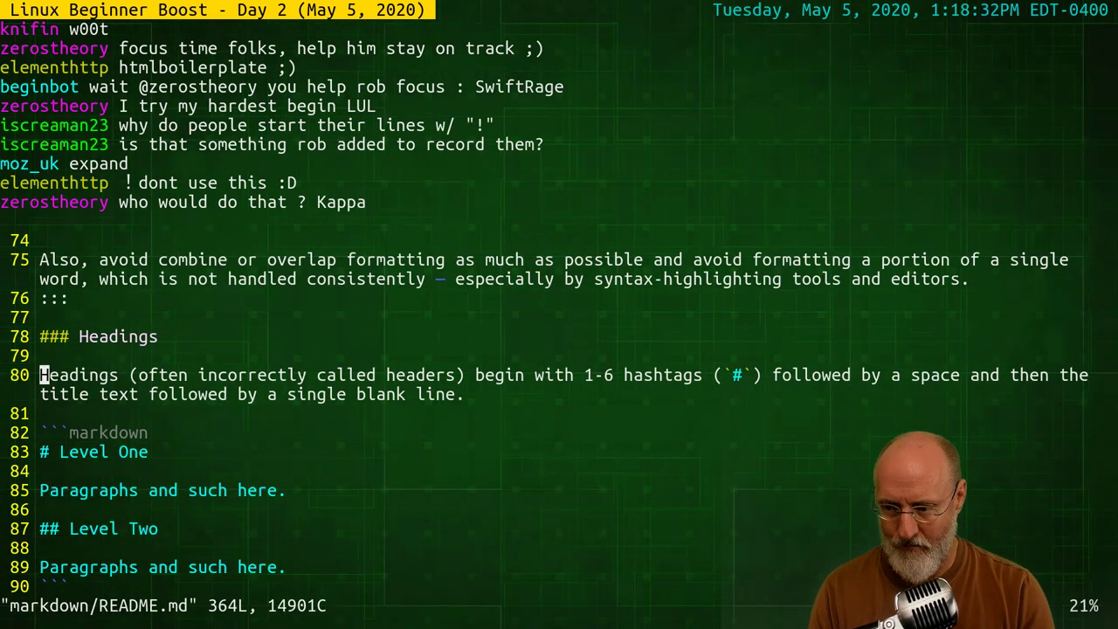
{"action": "key", "text": "j"}
{"action": "key", "text": "j"}
{"action": "key", "text": "k"}
{"action": "key", "text": "k"}
{"action": "key", "text": "k"}
{"action": "key", "text": "k"}
{"action": "key", "text": "k"}
{"action": "key", "text": "k"}
{"action": "key", "text": "k"}
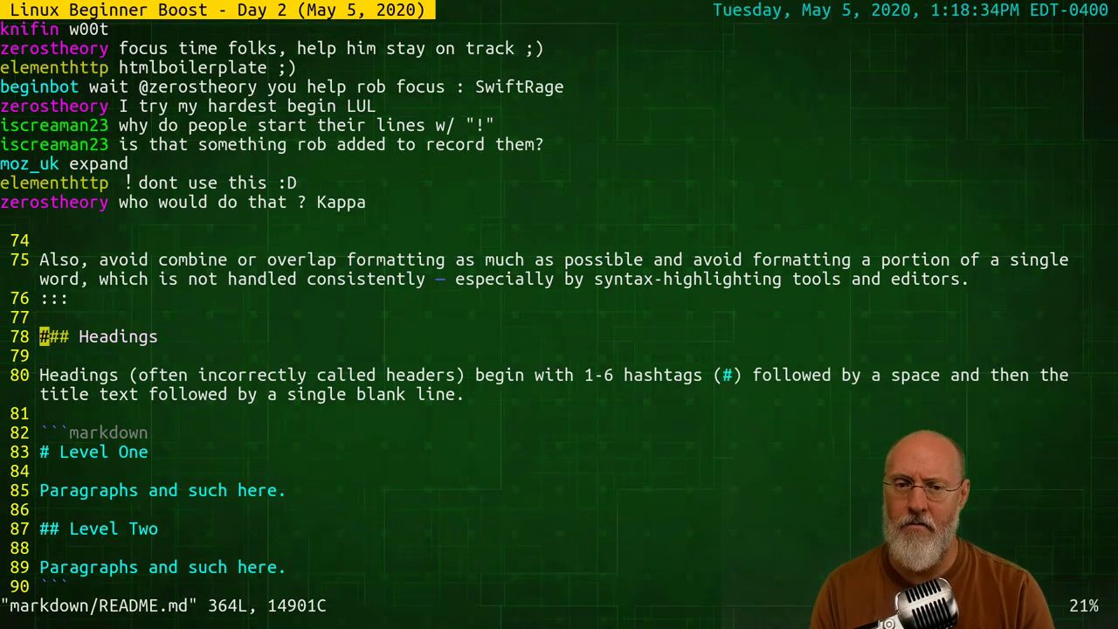
{"action": "key", "text": "j"}
{"action": "key", "text": "j"}
{"action": "key", "text": "j"}
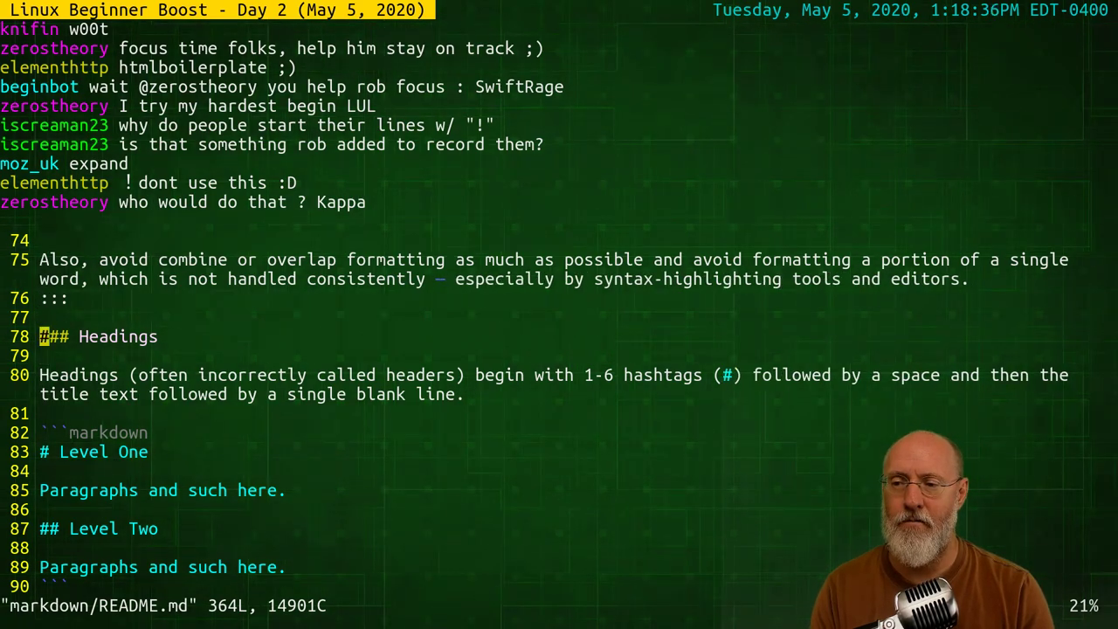
{"action": "key", "text": "k"}
Move up to the top of README.md and quit Vim with :q
{"action": "key", "text": "k"}
{"action": "key", "text": "k"}
{"action": "key", "text": "k"}
{"action": "key", "text": "k"}
{"action": "key", "text": "k"}
{"action": "key", "text": "k"}
{"action": "key", "text": "k"}
{"action": "key", "text": "k"}
{"action": "key", "text": "k"}
{"action": "key", "text": "k"}
{"action": "key", "text": "k"}
{"action": "key", "text": "k"}
{"action": "key", "text": "k"}
{"action": "key", "text": "k"}
{"action": "key", "text": "k"}
{"action": "key", "text": "k"}
{"action": "key", "text": "k"}
{"action": "key", "text": "k"}
{"action": "key", "text": "k"}
{"action": "key", "text": "k"}
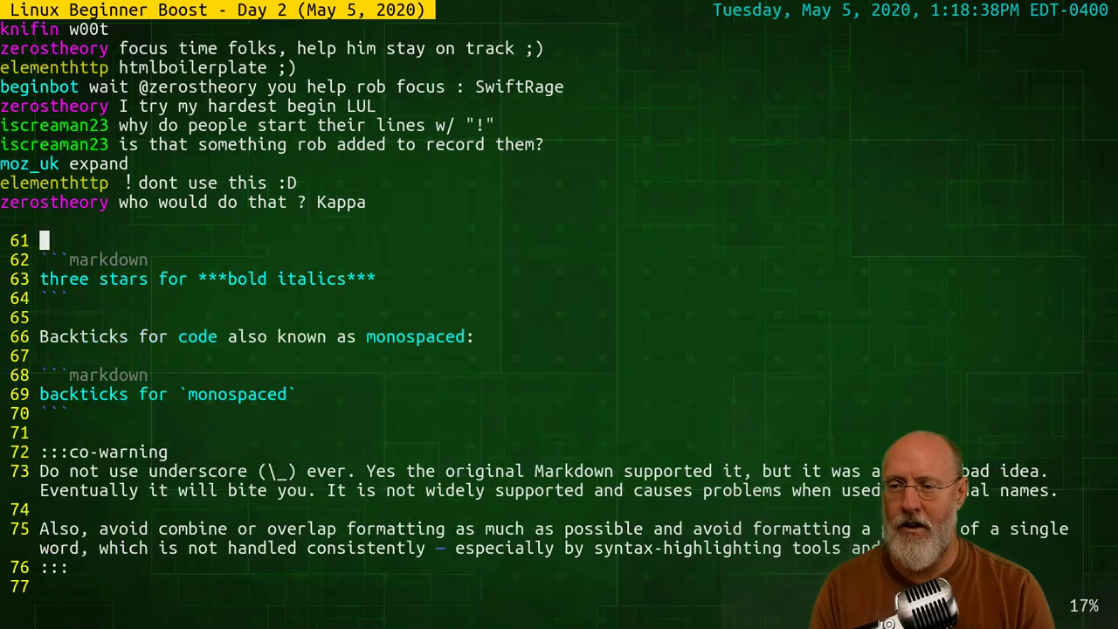
{"action": "key", "text": "k"}
{"action": "key", "text": "k"}
{"action": "key", "text": "k"}
{"action": "key", "text": "k"}
{"action": "key", "text": "k"}
{"action": "key", "text": "k"}
{"action": "key", "text": "k"}
{"action": "key", "text": "k"}
{"action": "key", "text": "k"}
{"action": "key", "text": "k"}
{"action": "key", "text": "k"}
{"action": "key", "text": "k"}
{"action": "key", "text": "k"}
{"action": "key", "text": "k"}
{"action": "key", "text": "k"}
{"action": "key", "text": "k"}
{"action": "key", "text": "k"}
{"action": "key", "text": "k"}
{"action": "key", "text": "k"}
{"action": "key", "text": "k"}
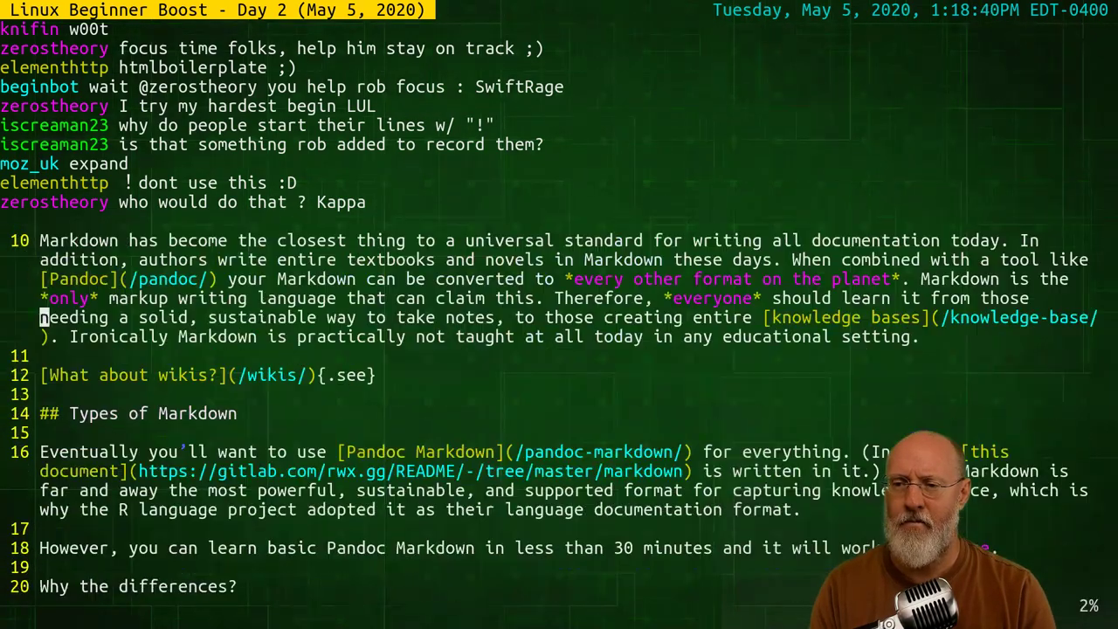
{"action": "key", "text": "j"}
{"action": "key", "text": "j"}
{"action": "key", "text": "j"}
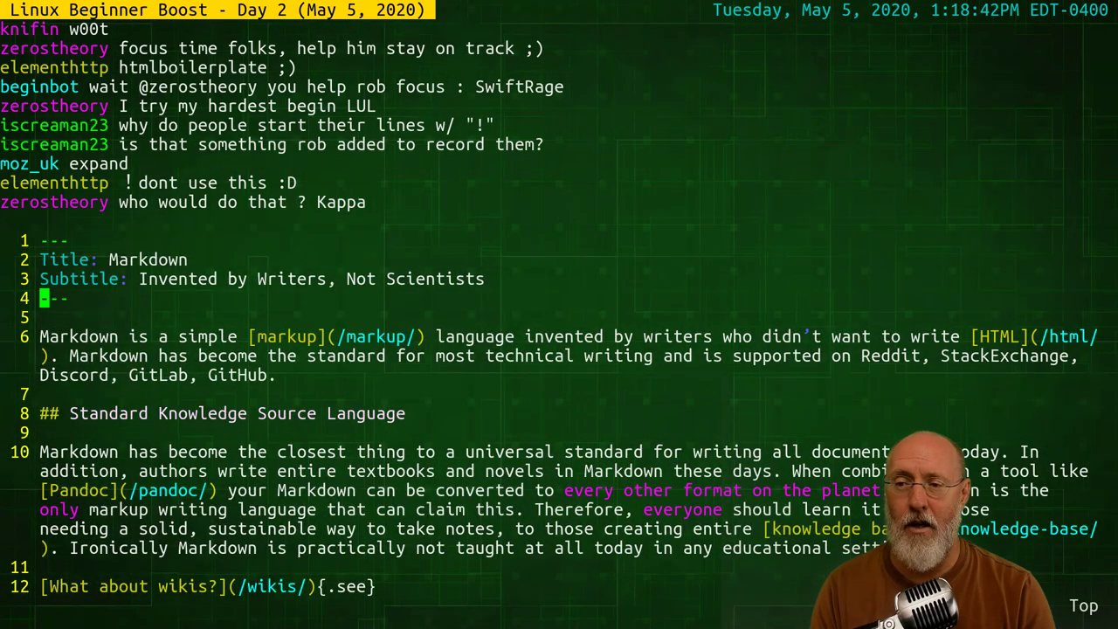
{"action": "key", "text": "k"}
{"action": "key", "text": "k"}
{"action": "key", "text": "k"}
{"action": "key", "text": "j"}
{"action": "key", "text": "j"}
{"action": "key", "text": "j"}
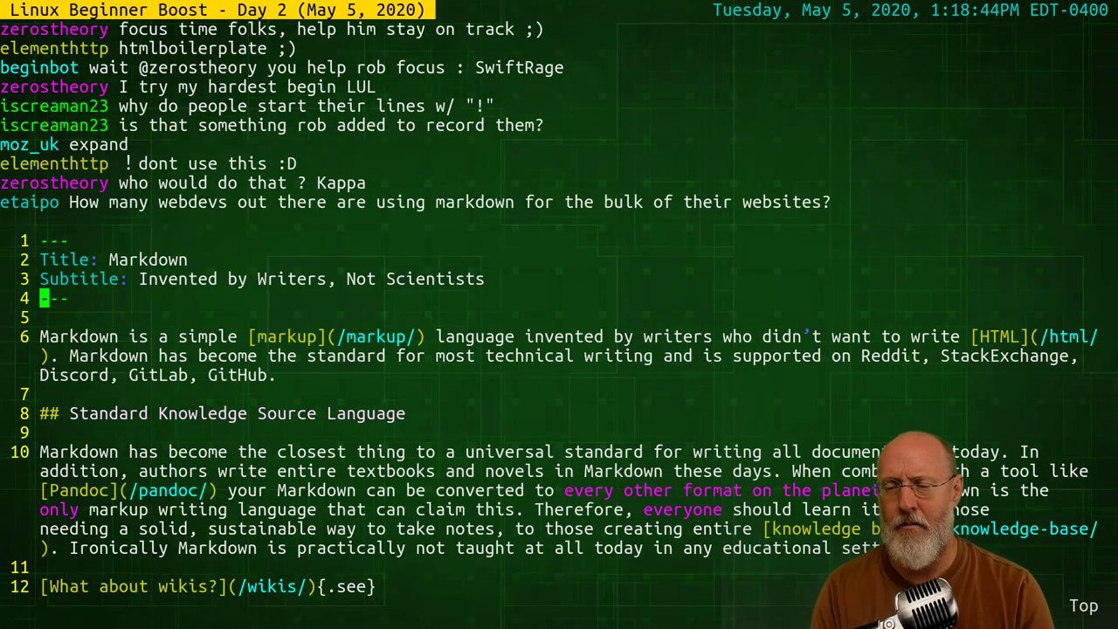
{"action": "key", "text": "j"}
{"action": "key", "text": "j"}
{"action": "type", "text": "j:q"}
{"action": "key", "text": "Return"}
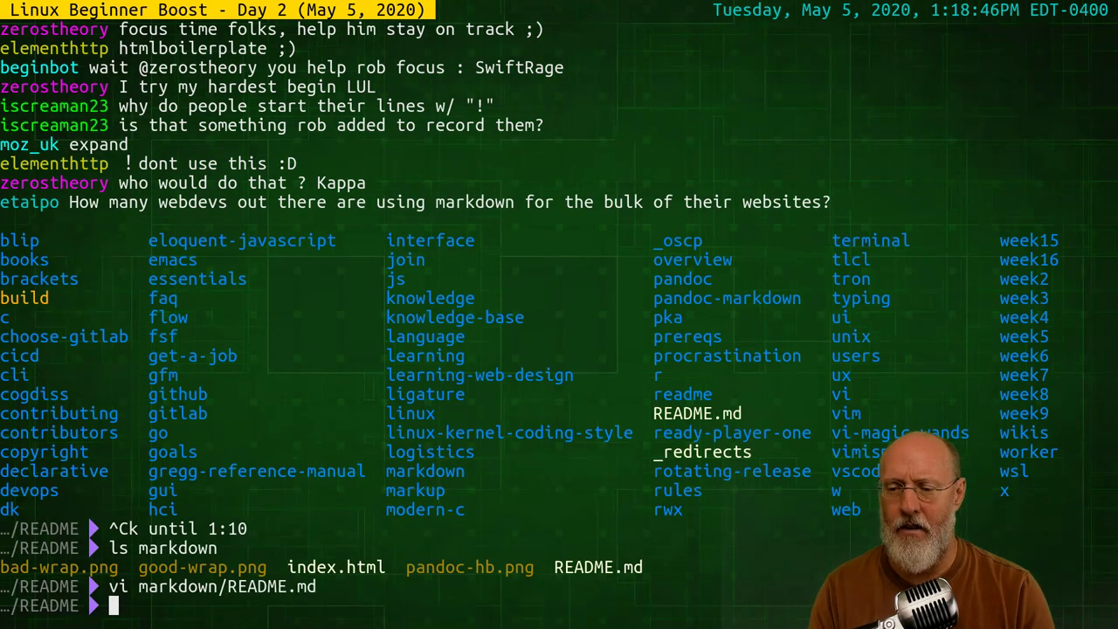
Rebuild the page with ./build markdown and read through the build script's loop in Vim
{"action": "type", "text": "./build markdown"}
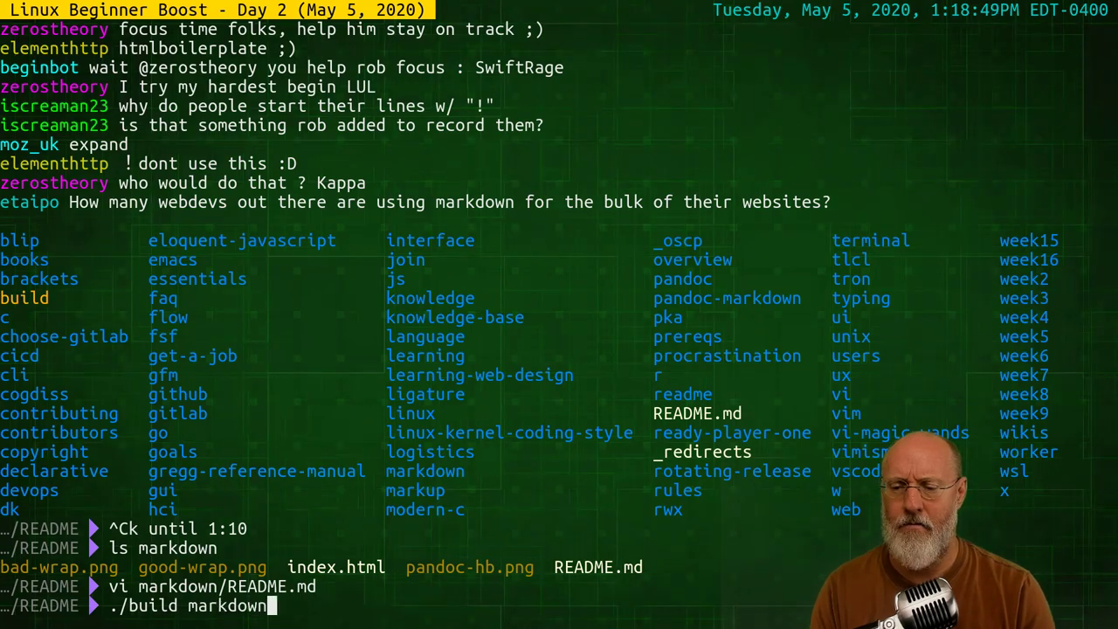
{"action": "key", "text": "Return"}
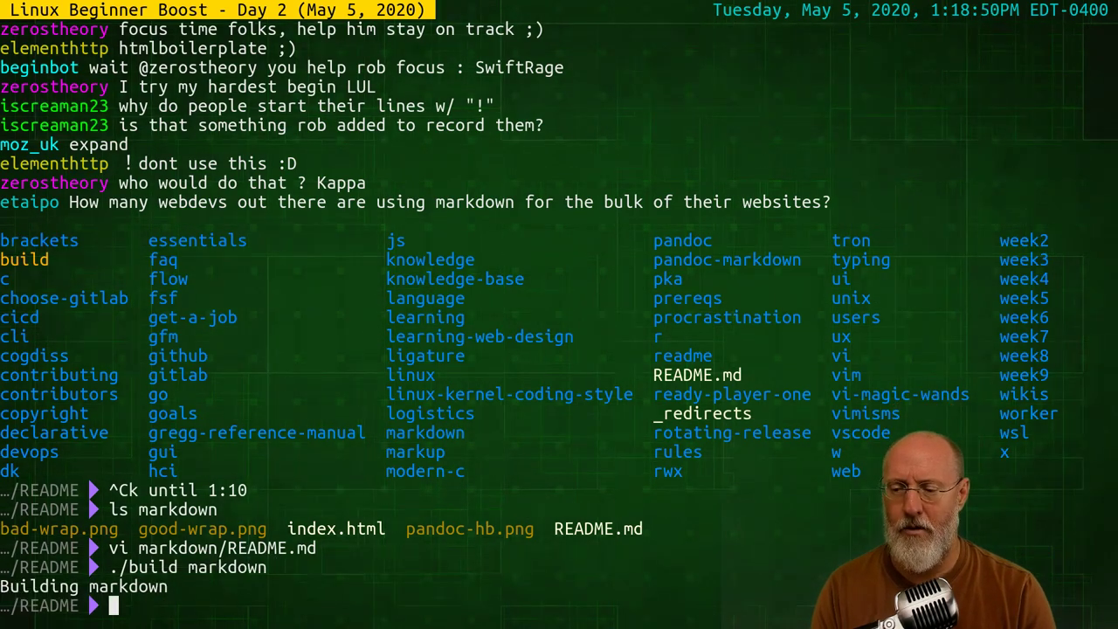
{"action": "type", "text": "vi "}
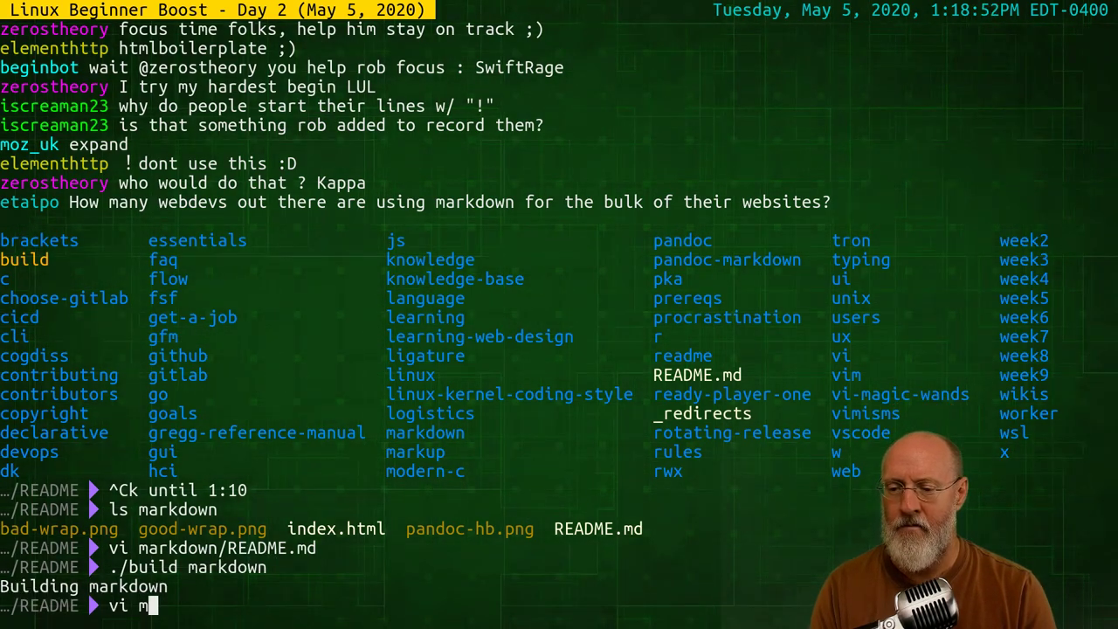
{"action": "type", "text": "b"}
{"action": "key", "text": "BackSpace"}
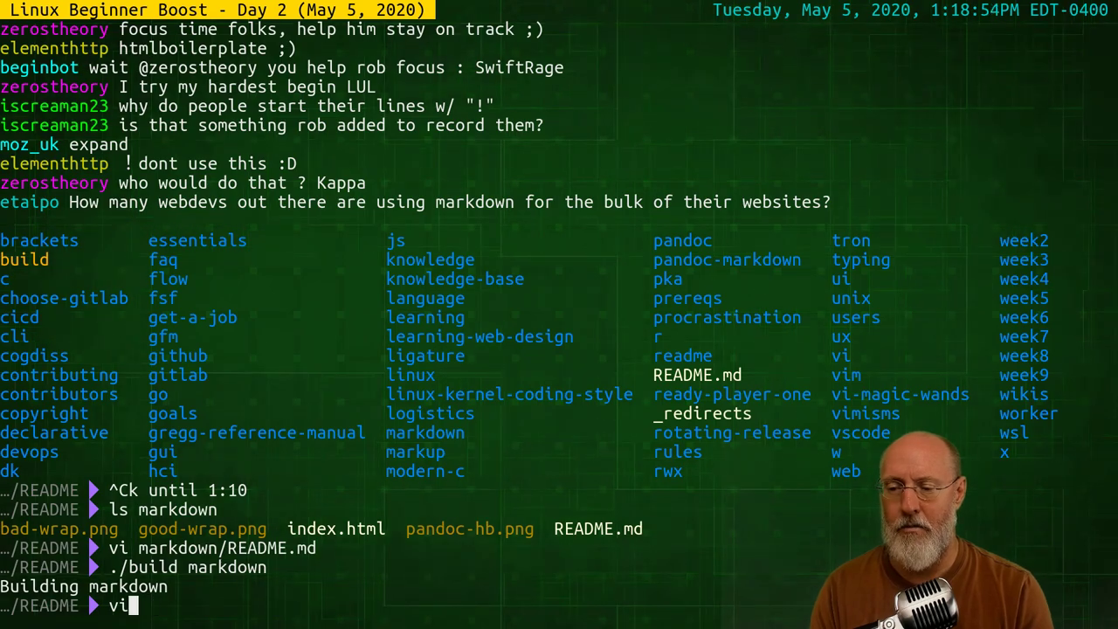
{"action": "type", "text": "build"}
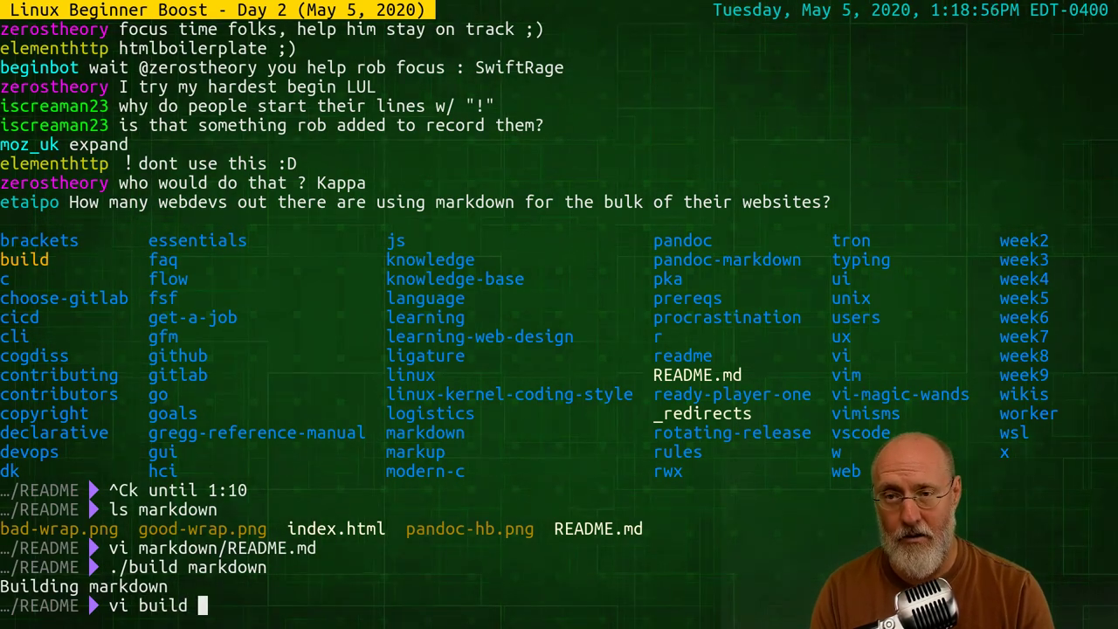
{"action": "key", "text": "Return"}
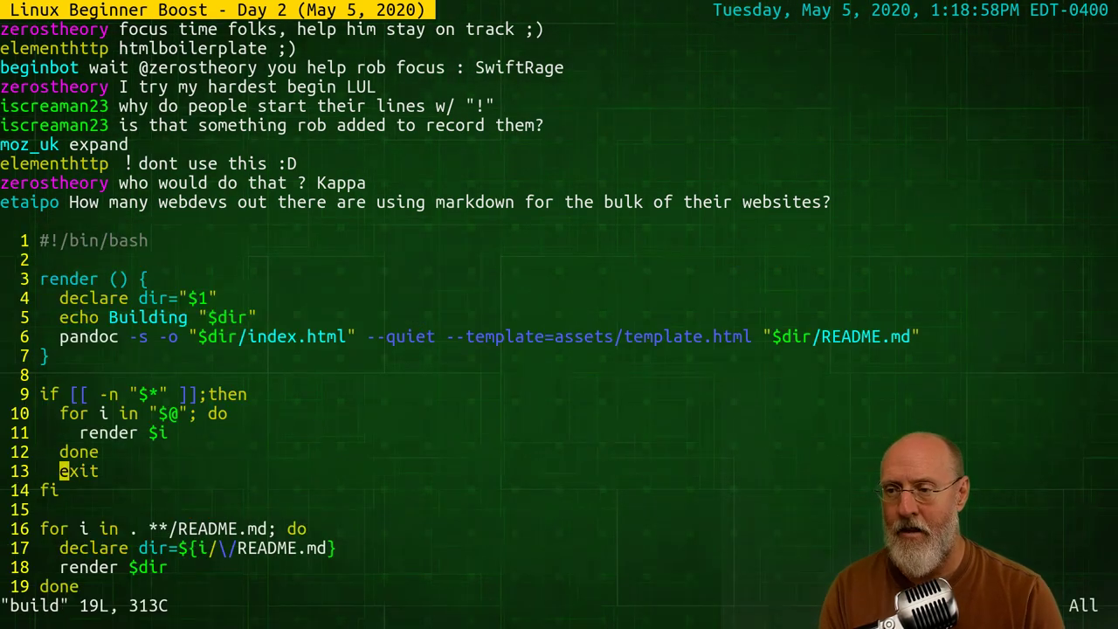
{"action": "key", "text": "j"}
{"action": "key", "text": "j"}
{"action": "key", "text": "j"}
{"action": "key", "text": "j"}
{"action": "key", "text": "j"}
{"action": "key", "text": "j"}
{"action": "key", "text": "k"}
{"action": "key", "text": "k"}
{"action": "key", "text": "k"}
{"action": "key", "text": "k"}
{"action": "key", "text": "k"}
{"action": "key", "text": "k"}
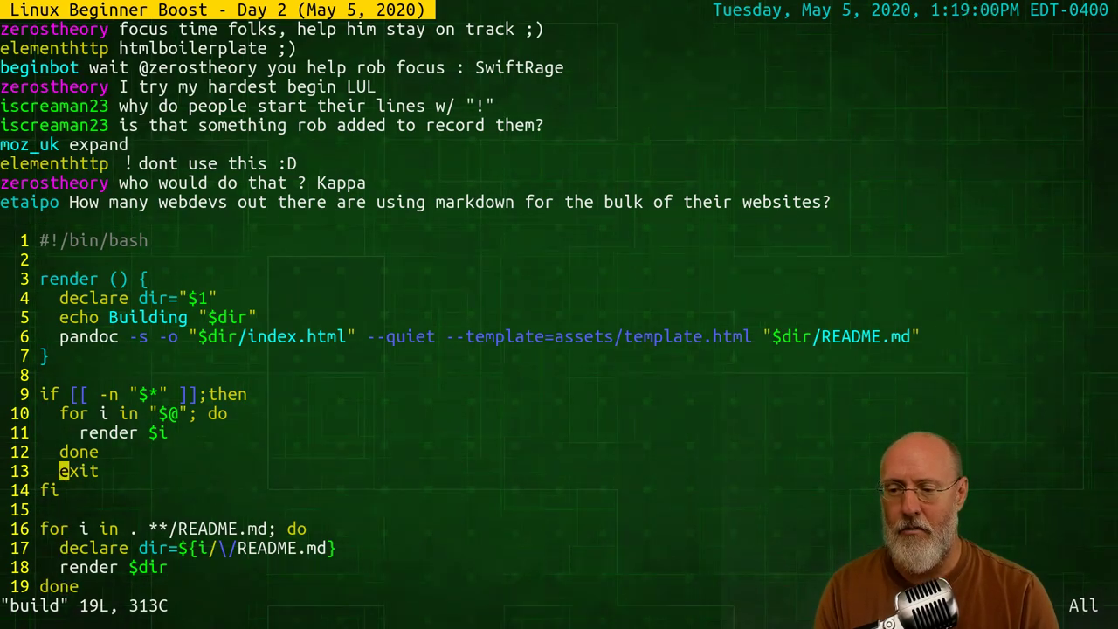
{"action": "key", "text": "j"}
{"action": "key", "text": "j"}
{"action": "key", "text": "j"}
{"action": "key", "text": "j"}
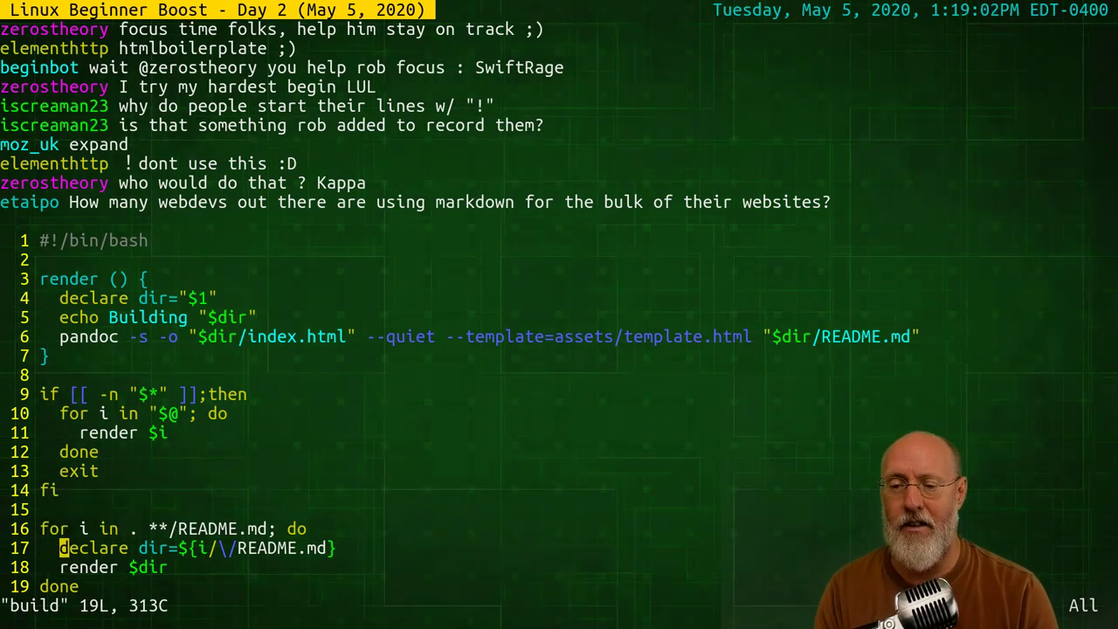
Quit the build script and list the repository's folders and files
{"action": "type", "text": ":q"}
{"action": "key", "text": "Return"}
{"action": "type", "text": "ls"}
{"action": "key", "text": "Return"}
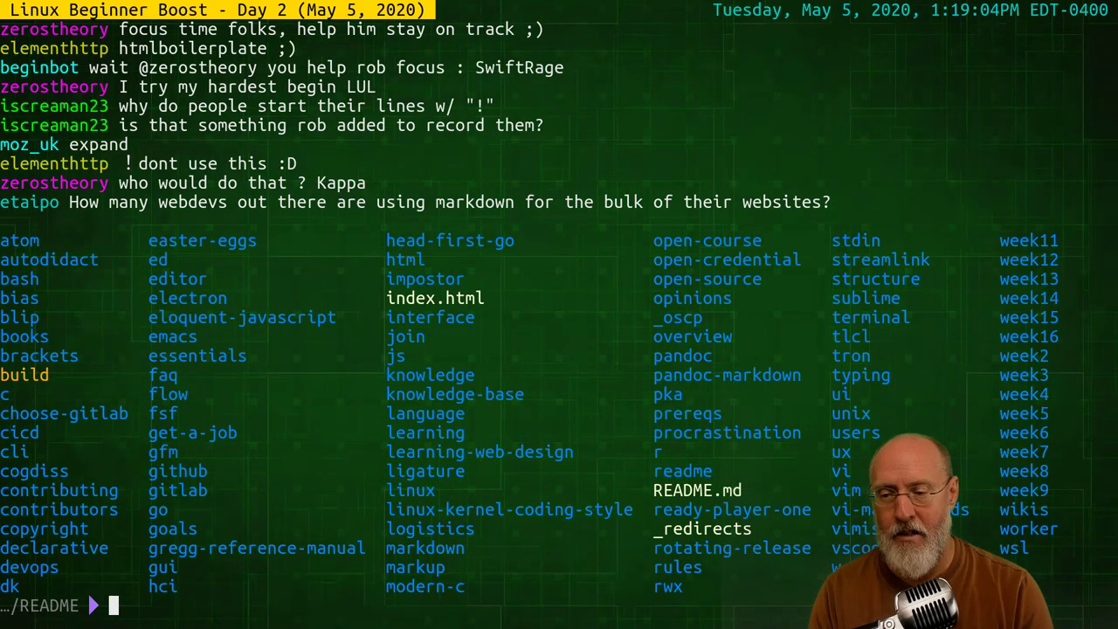
View the top-level index.html's header, body text and style rules in Vim, then quit
{"action": "type", "text": "vi ind"}
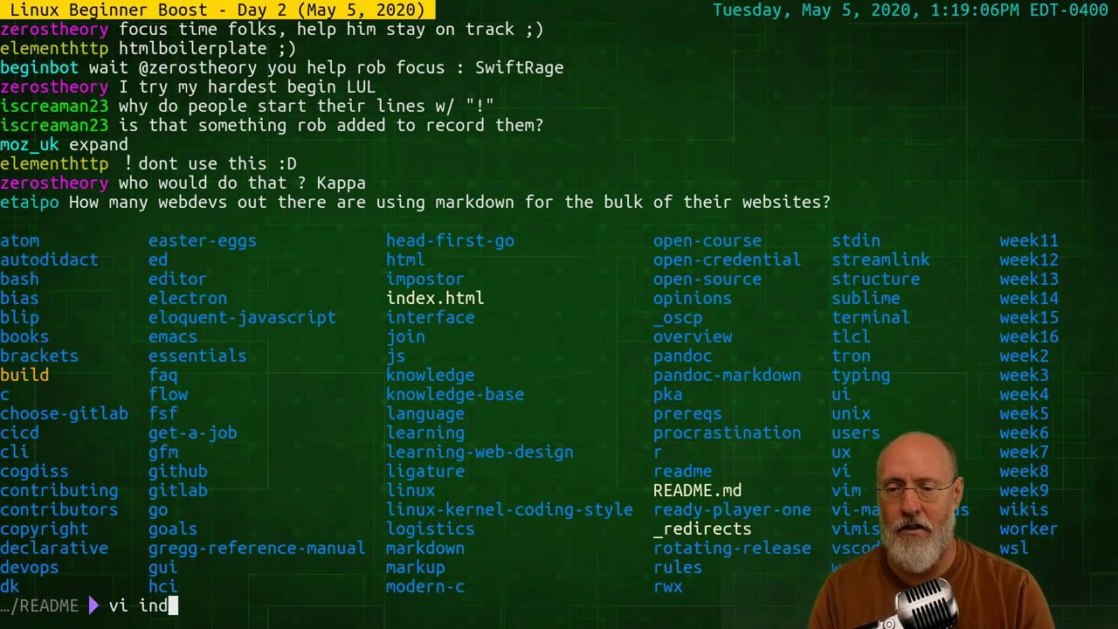
{"action": "key", "text": "Tab"}
{"action": "key", "text": "Return"}
{"action": "key", "text": "j"}
{"action": "key", "text": "j"}
{"action": "key", "text": "j"}
{"action": "key", "text": "j"}
{"action": "key", "text": "j"}
{"action": "key", "text": "j"}
{"action": "key", "text": "j"}
{"action": "key", "text": "j"}
{"action": "key", "text": "j"}
{"action": "key", "text": "j"}
{"action": "key", "text": "j"}
{"action": "key", "text": "j"}
{"action": "key", "text": "j"}
{"action": "key", "text": "j"}
{"action": "key", "text": "j"}
{"action": "key", "text": "j"}
{"action": "key", "text": "j"}
{"action": "key", "text": "j"}
{"action": "key", "text": "j"}
{"action": "key", "text": "j"}
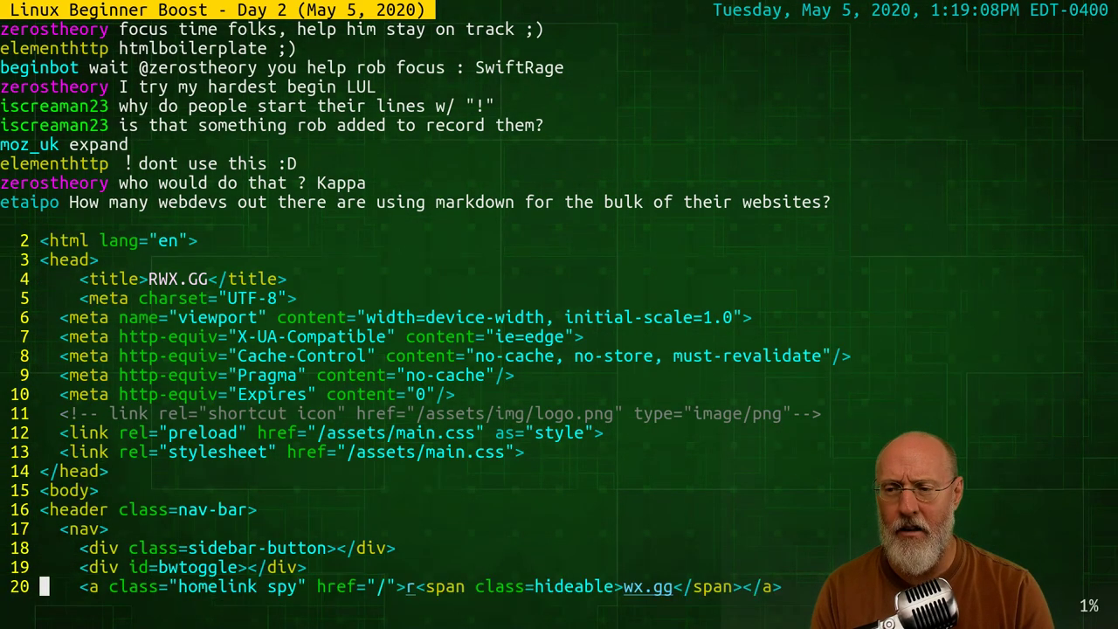
{"action": "key", "text": "j"}
{"action": "key", "text": "j"}
{"action": "key", "text": "j"}
{"action": "key", "text": "j"}
{"action": "key", "text": "j"}
{"action": "key", "text": "j"}
{"action": "key", "text": "j"}
{"action": "key", "text": "j"}
{"action": "key", "text": "j"}
{"action": "key", "text": "j"}
{"action": "key", "text": "j"}
{"action": "key", "text": "j"}
{"action": "key", "text": "j"}
{"action": "key", "text": "j"}
{"action": "key", "text": "j"}
{"action": "key", "text": "j"}
{"action": "key", "text": "j"}
{"action": "key", "text": "j"}
{"action": "key", "text": "j"}
{"action": "key", "text": "j"}
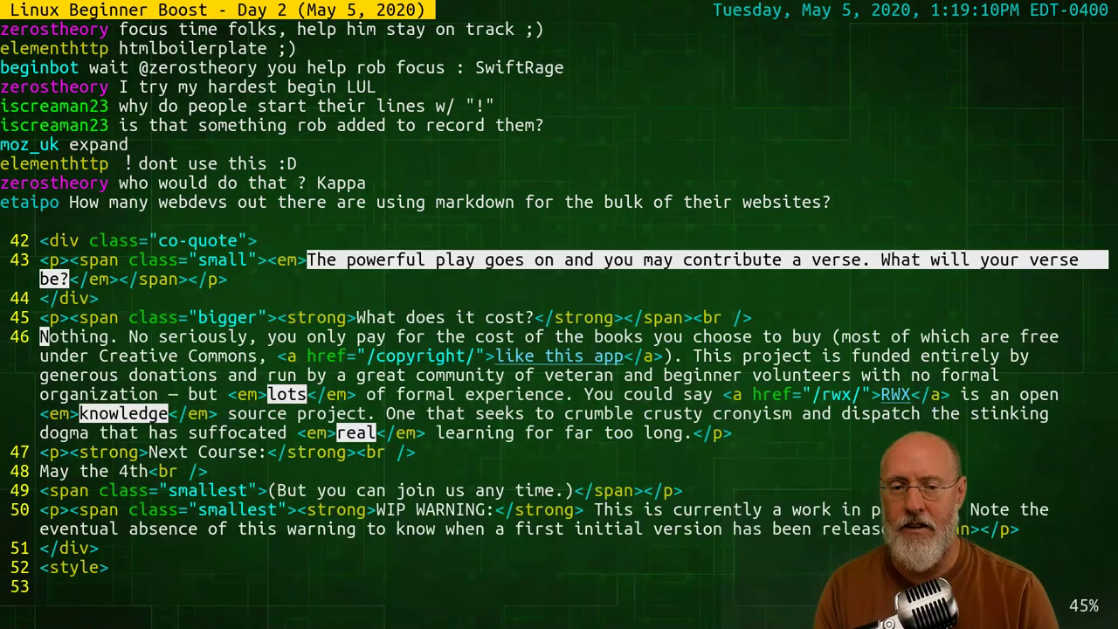
{"action": "key", "text": "j"}
{"action": "key", "text": "j"}
{"action": "key", "text": "j"}
{"action": "key", "text": "j"}
{"action": "key", "text": "j"}
{"action": "key", "text": "j"}
{"action": "key", "text": "j"}
{"action": "key", "text": "j"}
{"action": "key", "text": "j"}
{"action": "key", "text": "j"}
{"action": "key", "text": "j"}
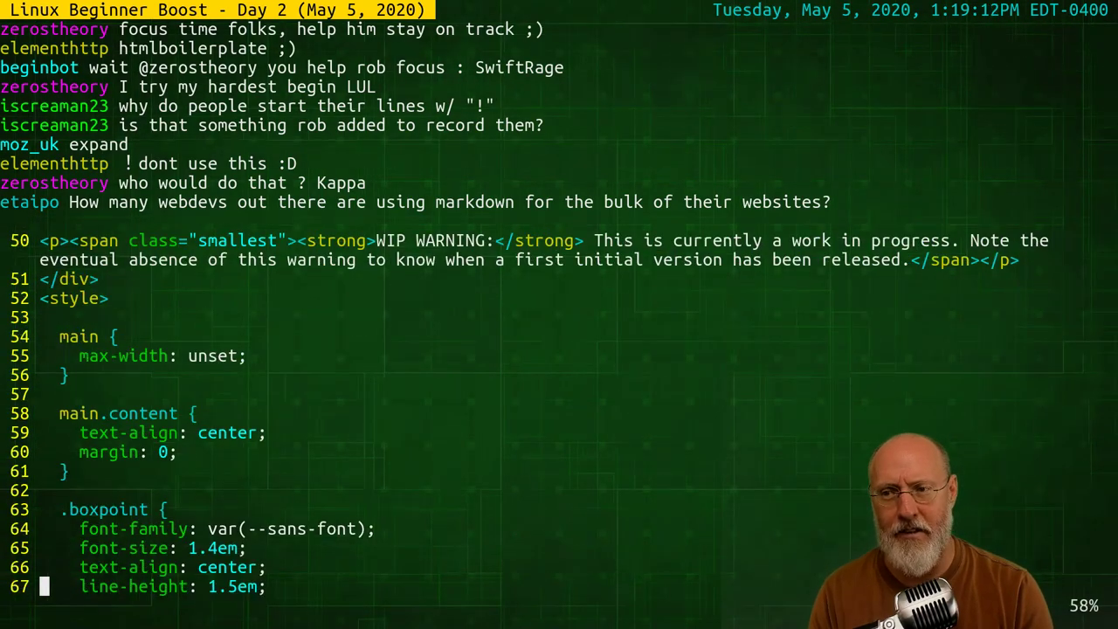
{"action": "type", "text": ":q"}
{"action": "key", "text": "Return"}
Recall vi markdown/README.md from shell history onto the prompt
{"action": "key", "text": "Up"}
{"action": "key", "text": "Up"}
{"action": "key", "text": "Up"}
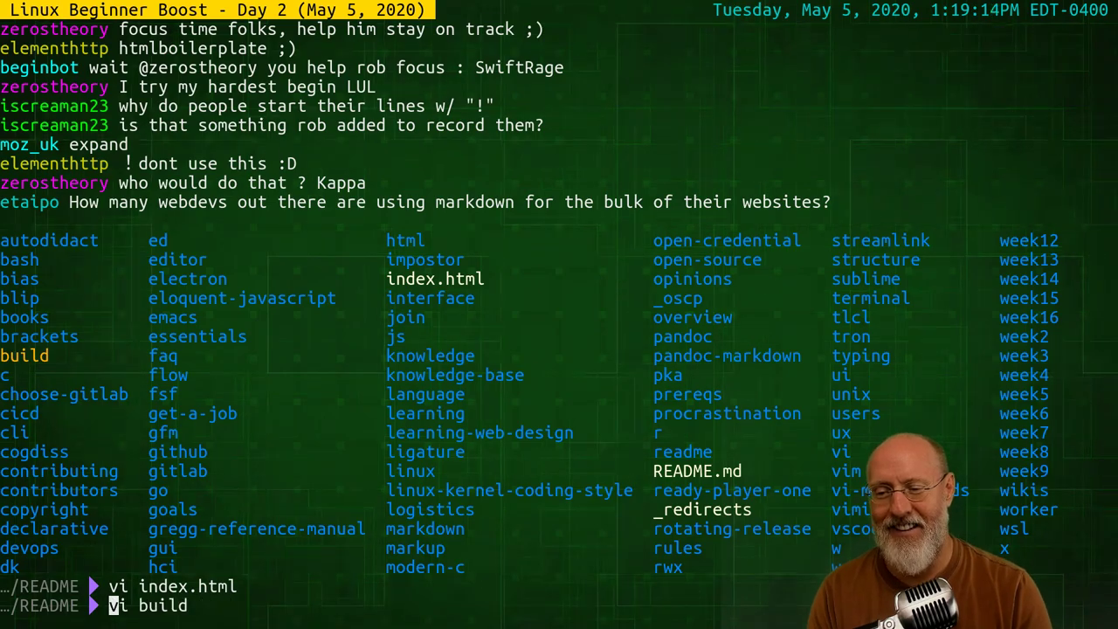
{"action": "key", "text": "Up"}
{"action": "key", "text": "ctrl+c"}
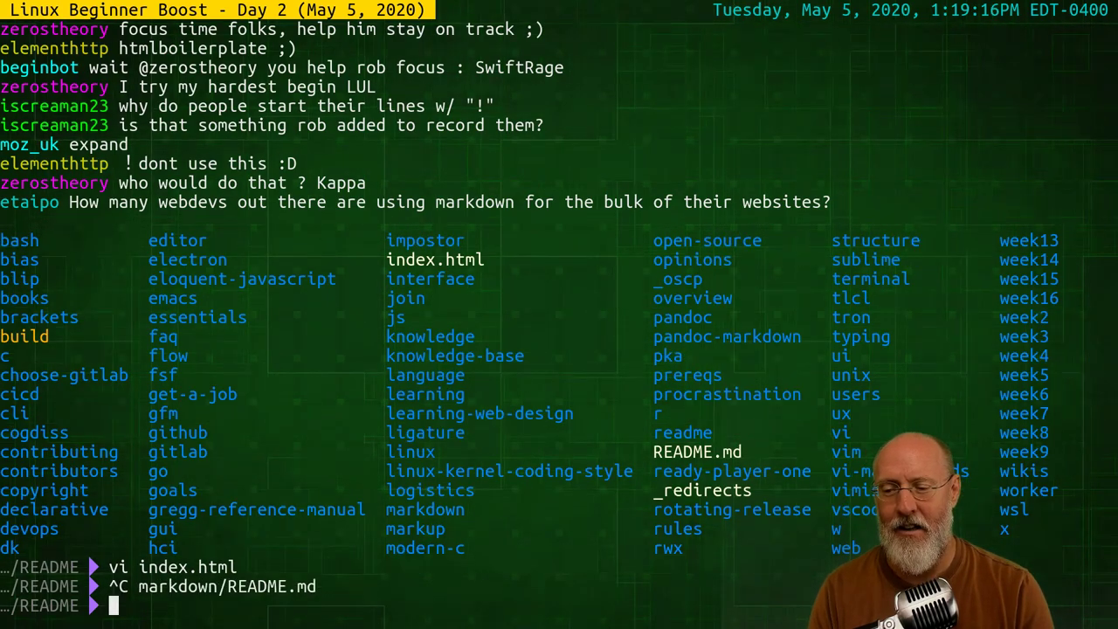
{"action": "key", "text": "Up"}
{"action": "key", "text": "Down"}
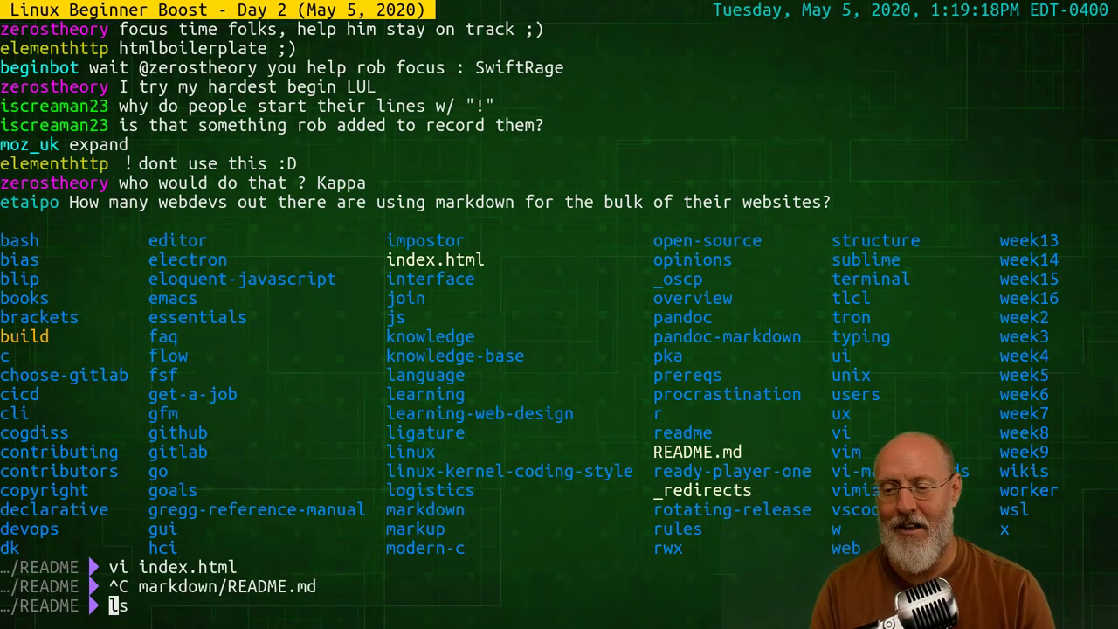
{"action": "key", "text": "Up"}
{"action": "key", "text": "Up"}
{"action": "key", "text": "Up"}
{"action": "key", "text": "Up"}
{"action": "key", "text": "Up"}
Reopen markdown/README.md in Vim, jump to its end, and quit
{"action": "key", "text": "Down"}
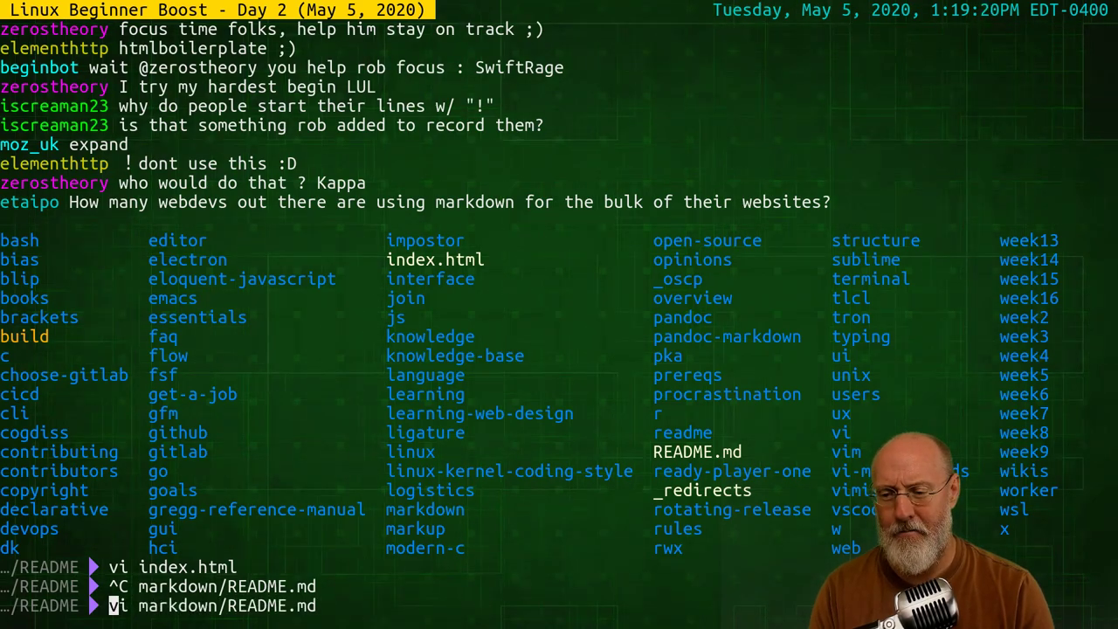
{"action": "key", "text": "Return"}
{"action": "type", "text": "G"}
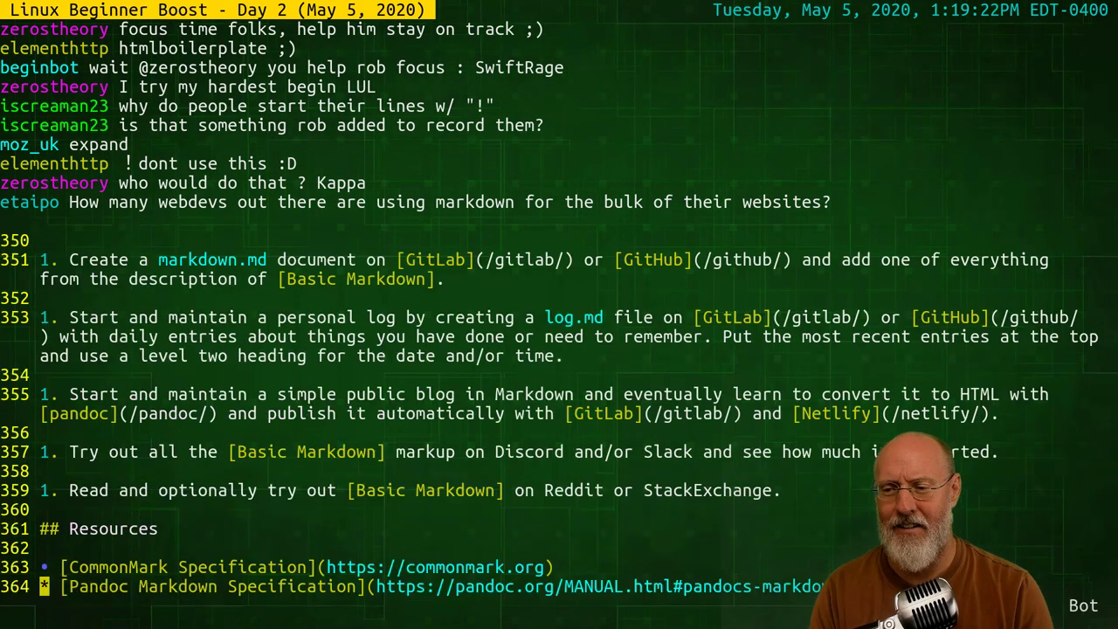
{"action": "type", "text": ":q"}
{"action": "key", "text": "Return"}
Edit the recalled command to open markdown/index.html in Vim instead
{"action": "key", "text": "Up"}
{"action": "key", "text": "BackSpace"}
{"action": "key", "text": "BackSpace"}
{"action": "key", "text": "BackSpace"}
{"action": "key", "text": "BackSpace"}
{"action": "key", "text": "BackSpace"}
{"action": "key", "text": "BackSpace"}
{"action": "key", "text": "BackSpace"}
{"action": "key", "text": "BackSpace"}
{"action": "key", "text": "BackSpace"}
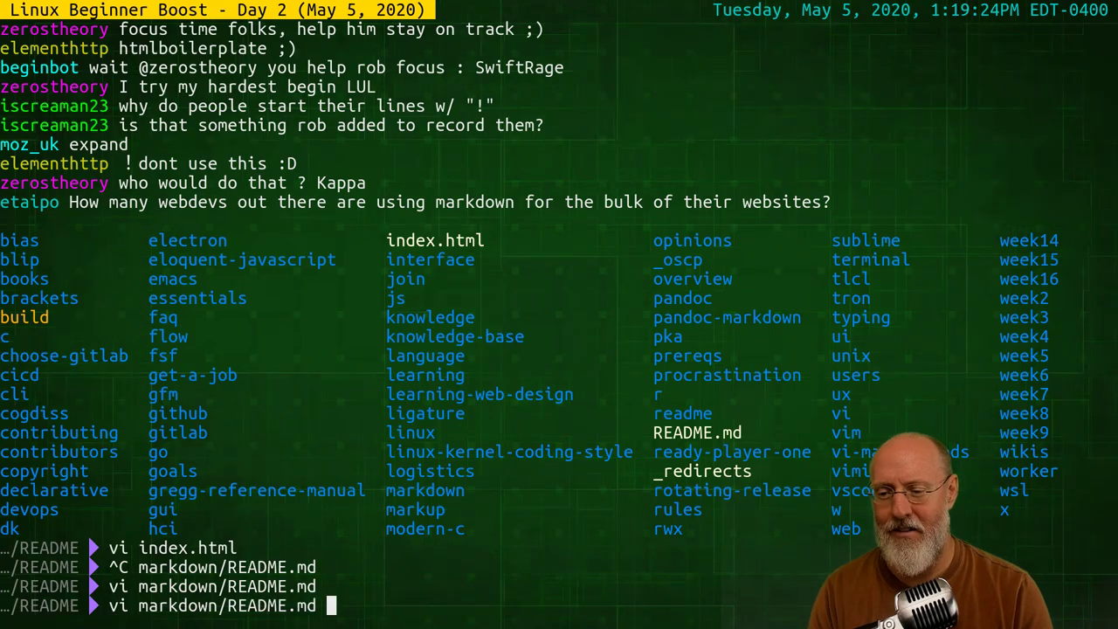
{"action": "type", "text": "ind"}
{"action": "key", "text": "Tab"}
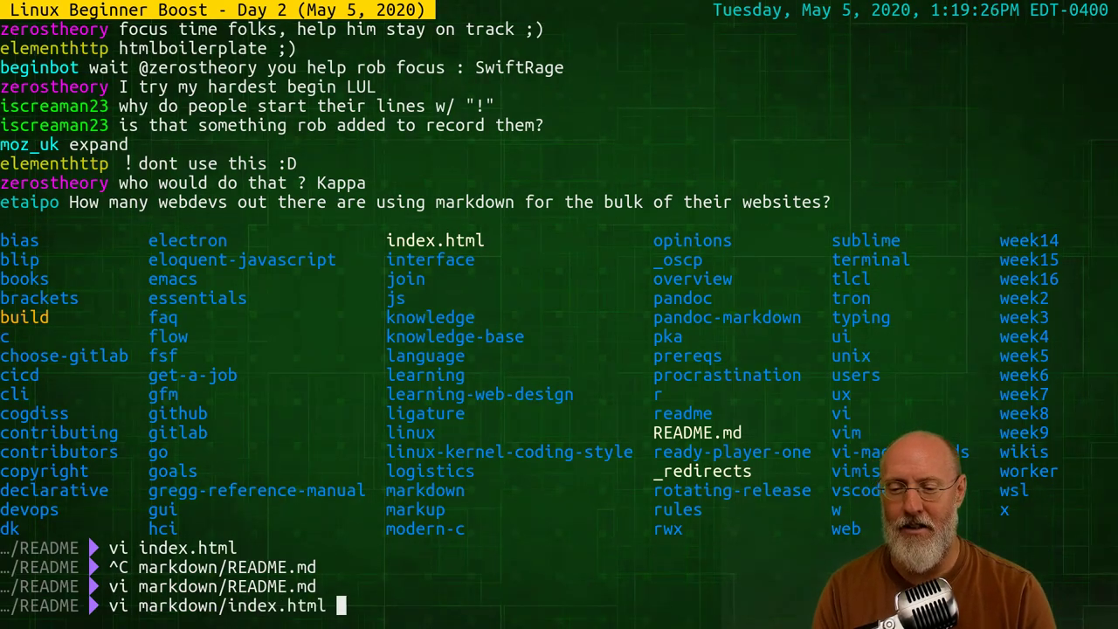
{"action": "key", "text": "Return"}
Inspect the table rows linking Basic Markdown, CommonMark and Pandoc Markdown, then quit Vim
{"action": "key", "text": "j"}
{"action": "key", "text": "j"}
{"action": "key", "text": "j"}
{"action": "key", "text": "j"}
{"action": "key", "text": "j"}
{"action": "key", "text": "j"}
{"action": "key", "text": "j"}
{"action": "key", "text": "j"}
{"action": "key", "text": "j"}
{"action": "key", "text": "j"}
{"action": "key", "text": "j"}
{"action": "key", "text": "j"}
{"action": "key", "text": "j"}
{"action": "key", "text": "j"}
{"action": "key", "text": "j"}
{"action": "key", "text": "j"}
{"action": "key", "text": "j"}
{"action": "key", "text": "j"}
{"action": "key", "text": "j"}
{"action": "key", "text": "j"}
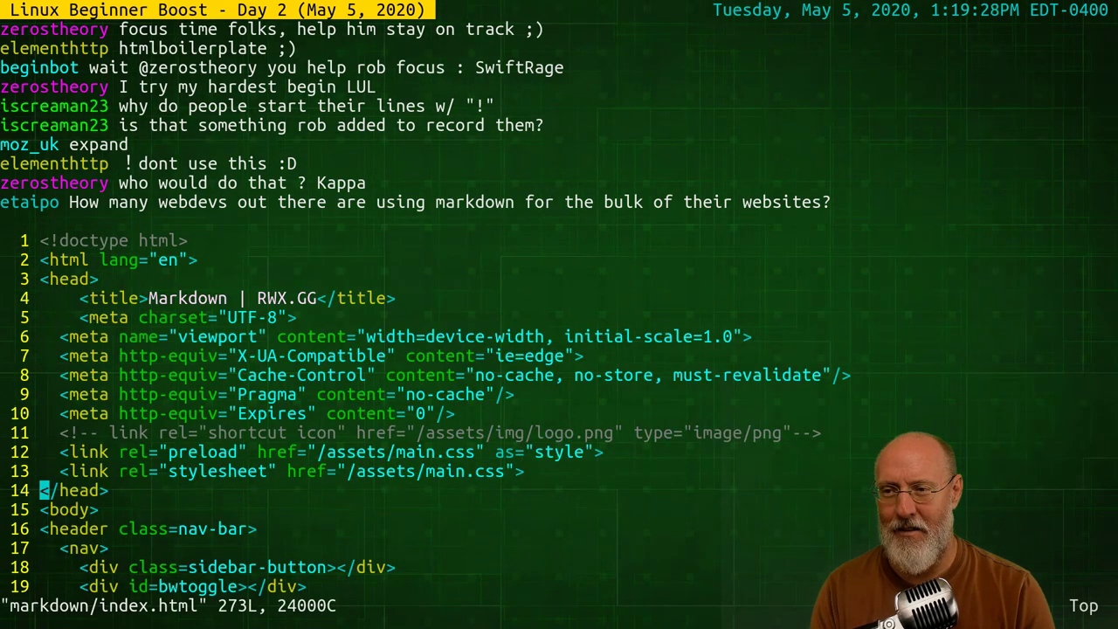
{"action": "key", "text": "j"}
{"action": "key", "text": "j"}
{"action": "key", "text": "j"}
{"action": "key", "text": "j"}
{"action": "key", "text": "j"}
{"action": "key", "text": "j"}
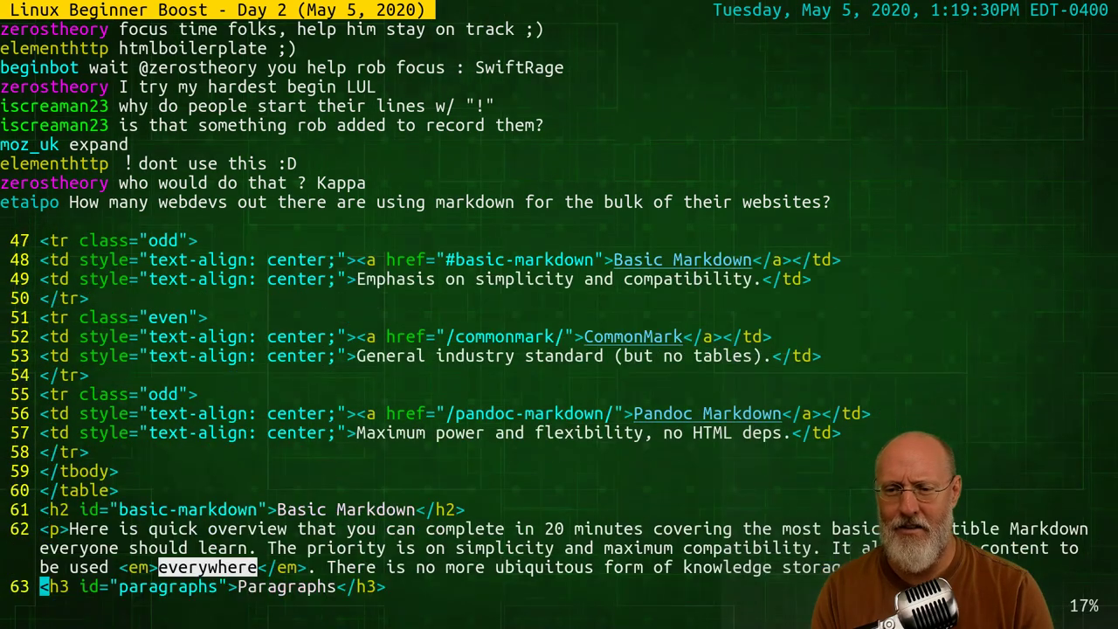
{"action": "key", "text": "k"}
{"action": "key", "text": "k"}
{"action": "key", "text": "k"}
{"action": "key", "text": "k"}
{"action": "key", "text": "k"}
{"action": "key", "text": "k"}
{"action": "key", "text": "k"}
{"action": "key", "text": "k"}
{"action": "key", "text": "k"}
{"action": "key", "text": "k"}
{"action": "key", "text": "k"}
{"action": "key", "text": "k"}
{"action": "key", "text": "k"}
{"action": "key", "text": "k"}
{"action": "key", "text": "k"}
{"action": "key", "text": "k"}
{"action": "key", "text": "k"}
{"action": "key", "text": "k"}
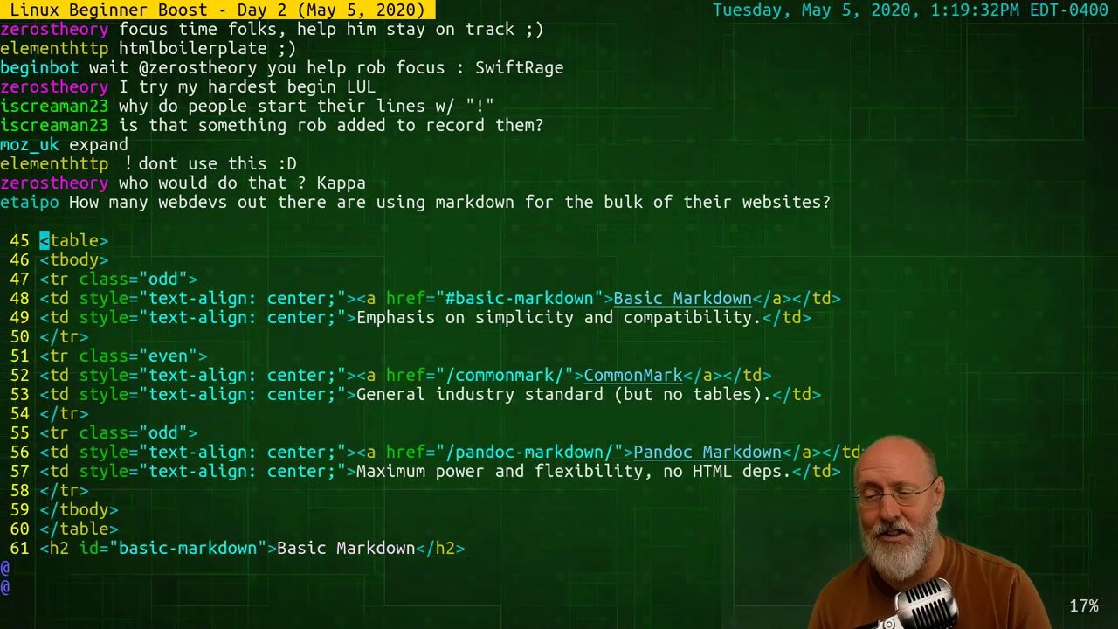
{"action": "key", "text": "j"}
{"action": "key", "text": "j"}
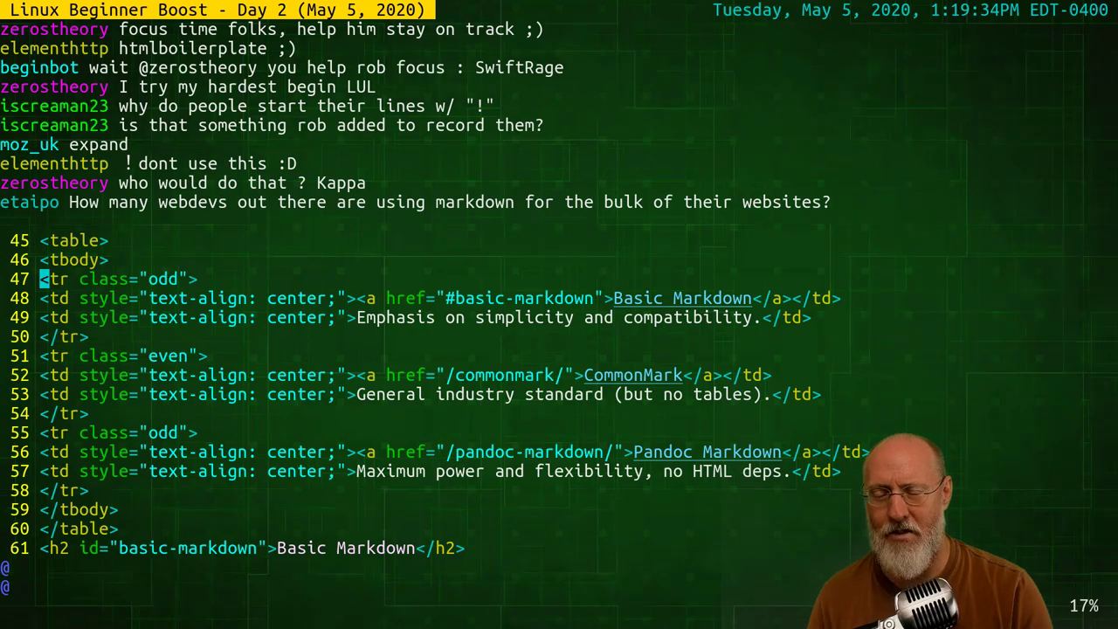
{"action": "key", "text": "j"}
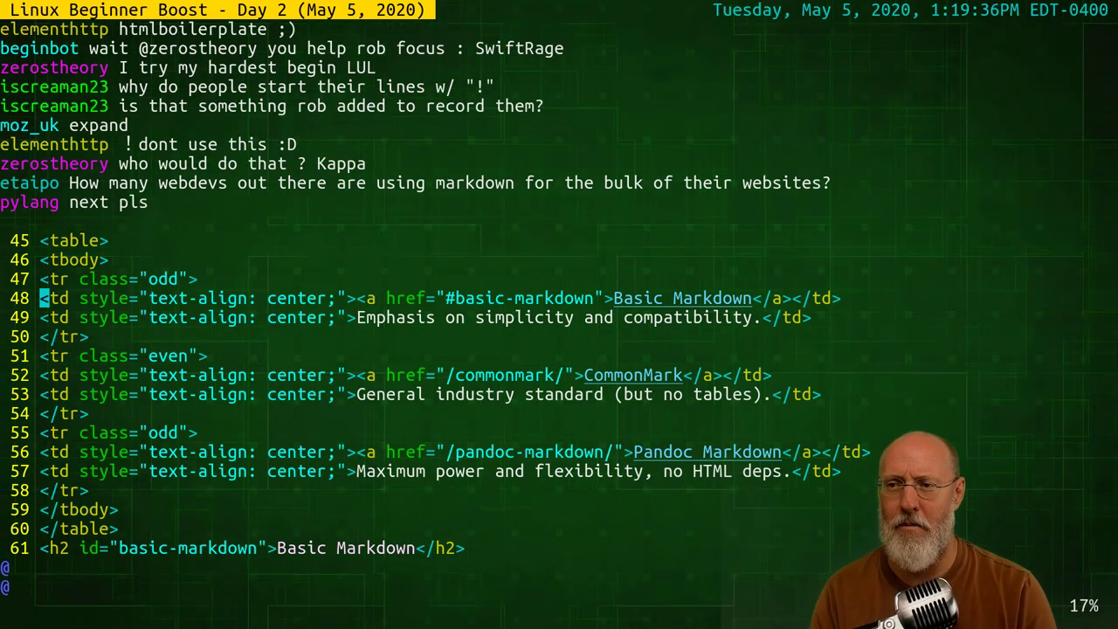
{"action": "key", "text": "j"}
{"action": "key", "text": "j"}
{"action": "key", "text": "j"}
{"action": "key", "text": "j"}
{"action": "key", "text": "j"}
{"action": "key", "text": "j"}
{"action": "key", "text": "j"}
{"action": "key", "text": "j"}
{"action": "key", "text": "j"}
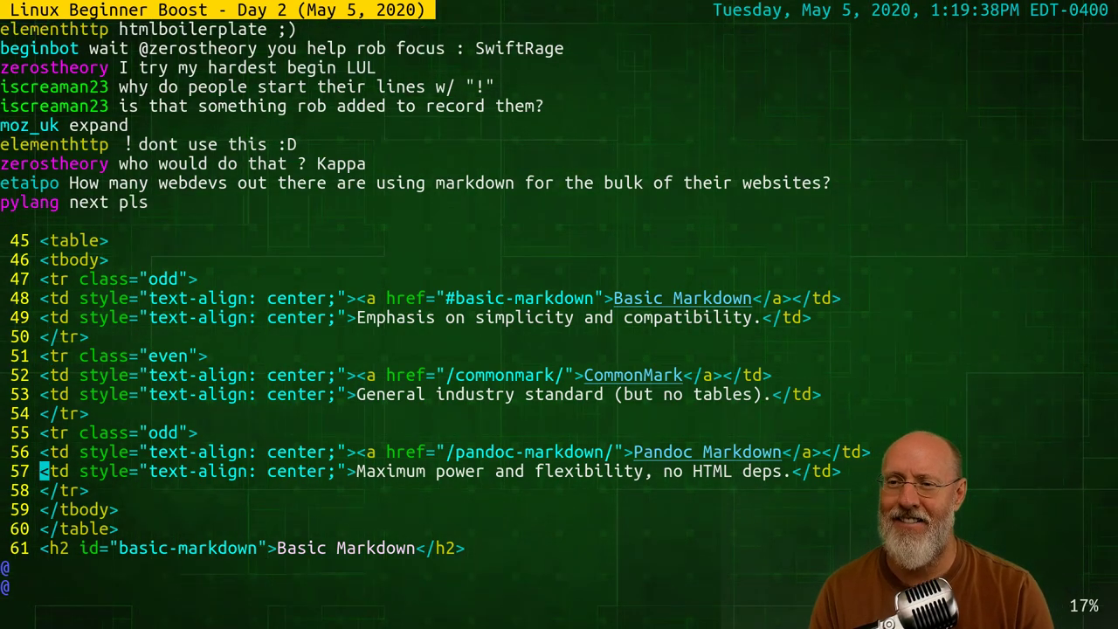
{"action": "type", "text": ":q"}
{"action": "key", "text": "Return"}
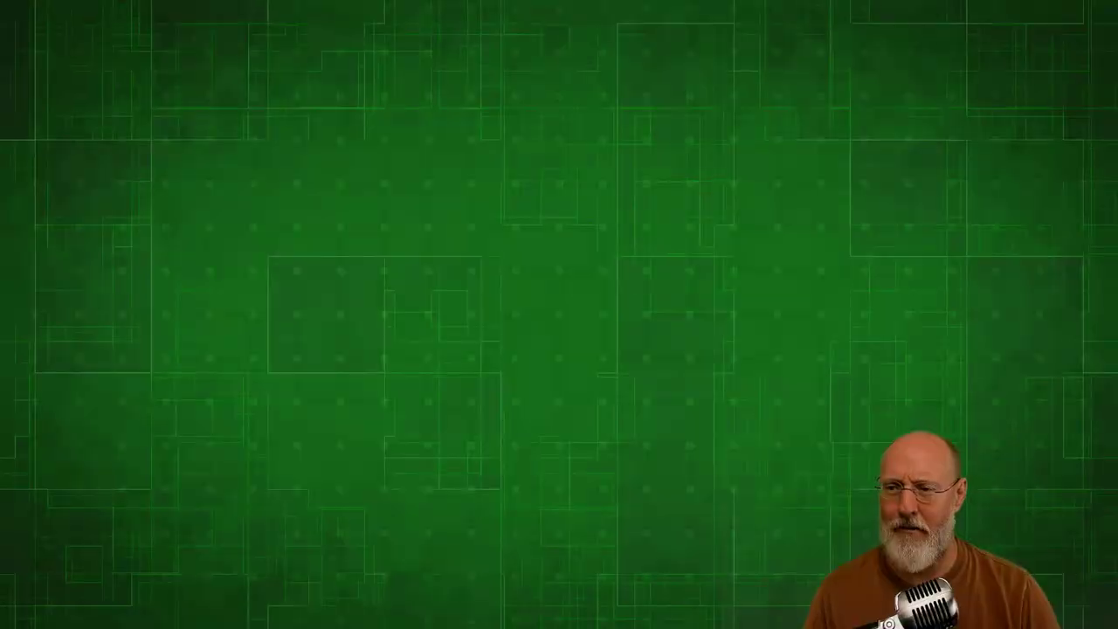
Write 'Hello my future web site.' into the new index.html on master and commit it
{"action": "key", "text": "alt+Tab"}
{"action": "key", "text": "alt+Tab"}
{"action": "key", "text": "alt+Tab"}
{"action": "key", "text": "alt+Tab"}
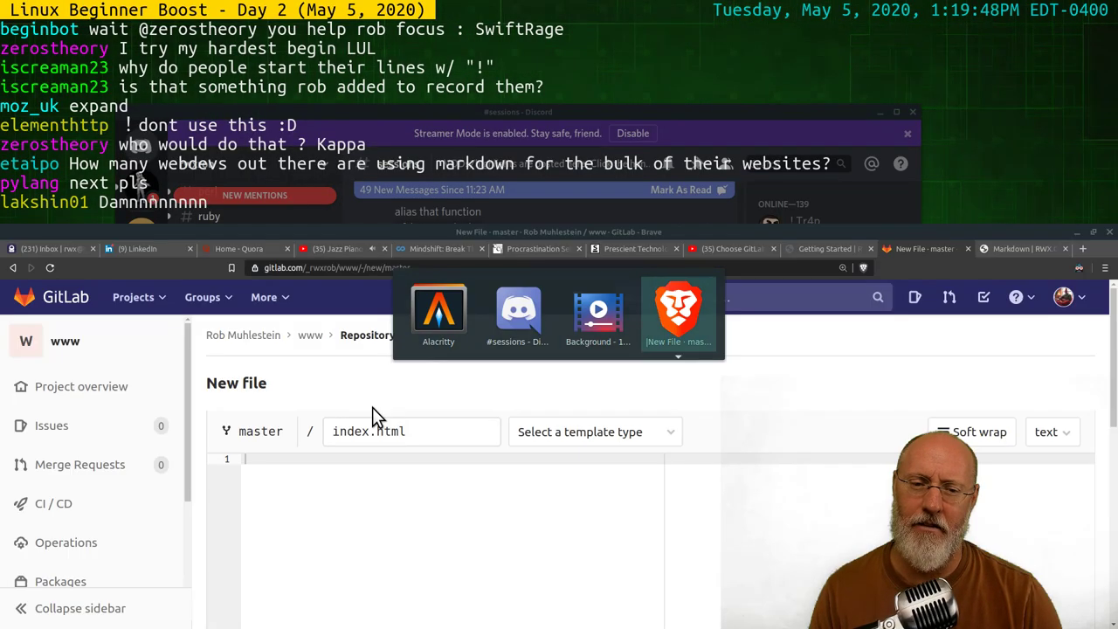
{"action": "left_click", "coordinate": [455, 490]}
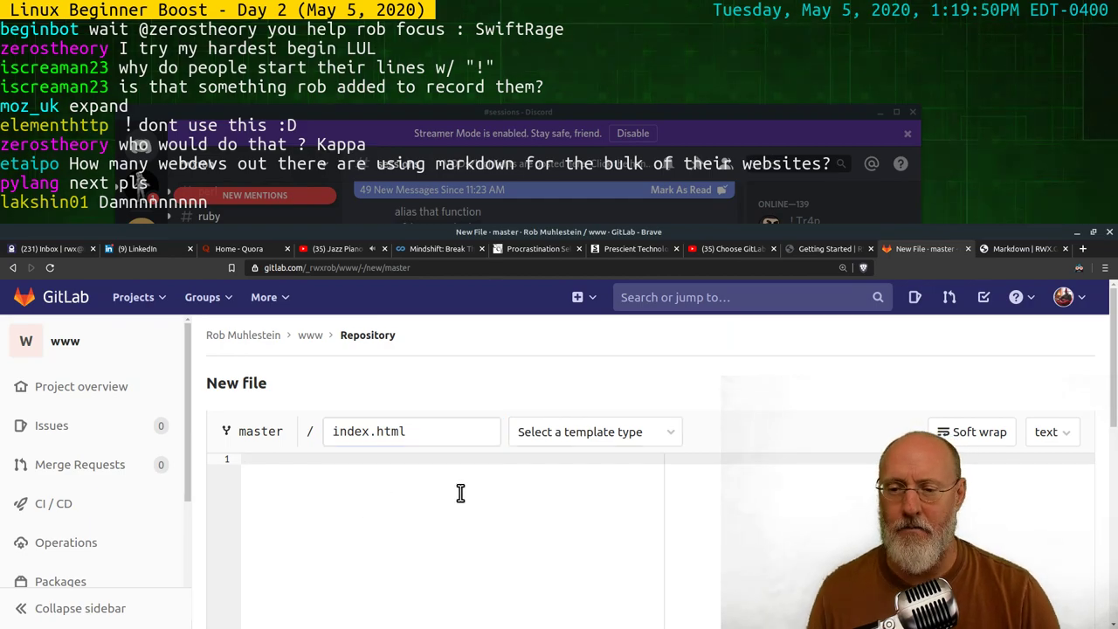
{"action": "scroll", "coordinate": [547, 472], "scroll_direction": "down", "scroll_amount": 1}
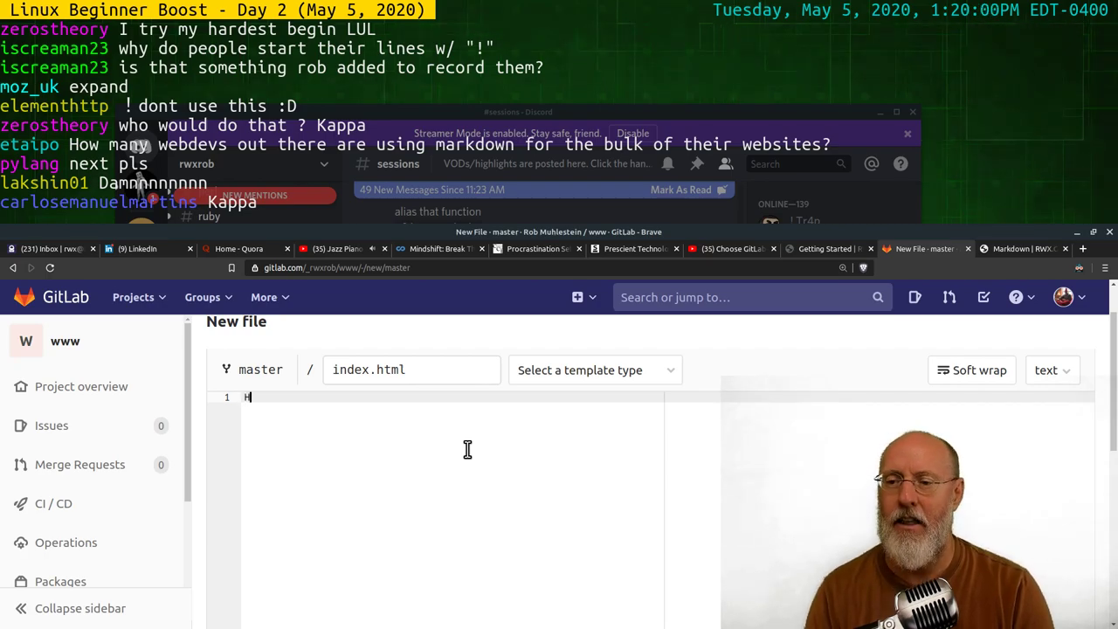
{"action": "type", "text": "ello my"}
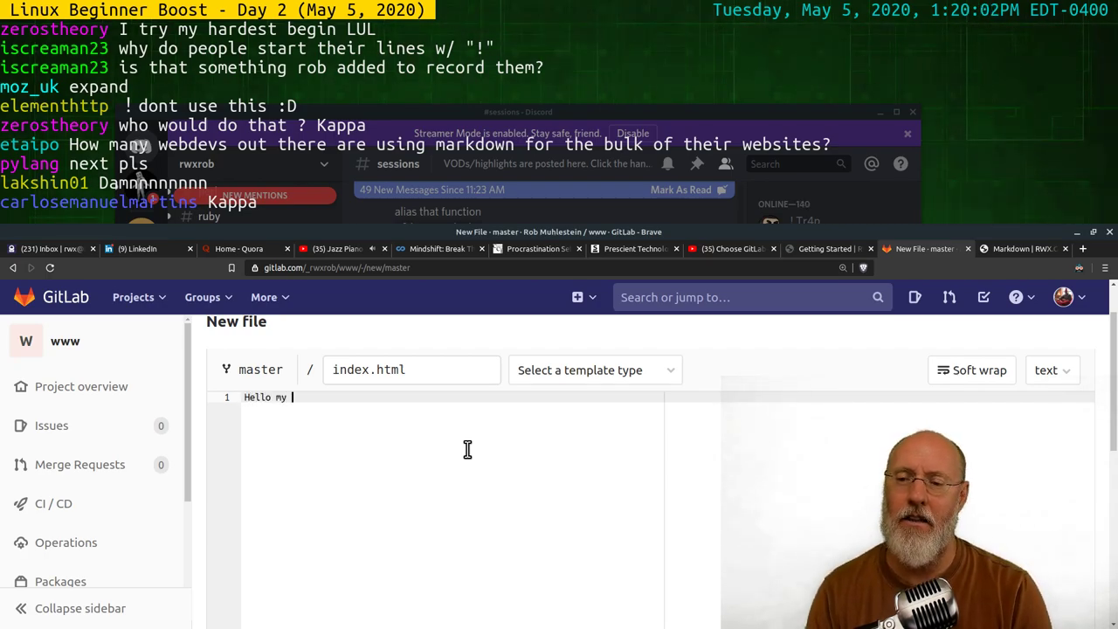
{"action": "type", "text": " fut"}
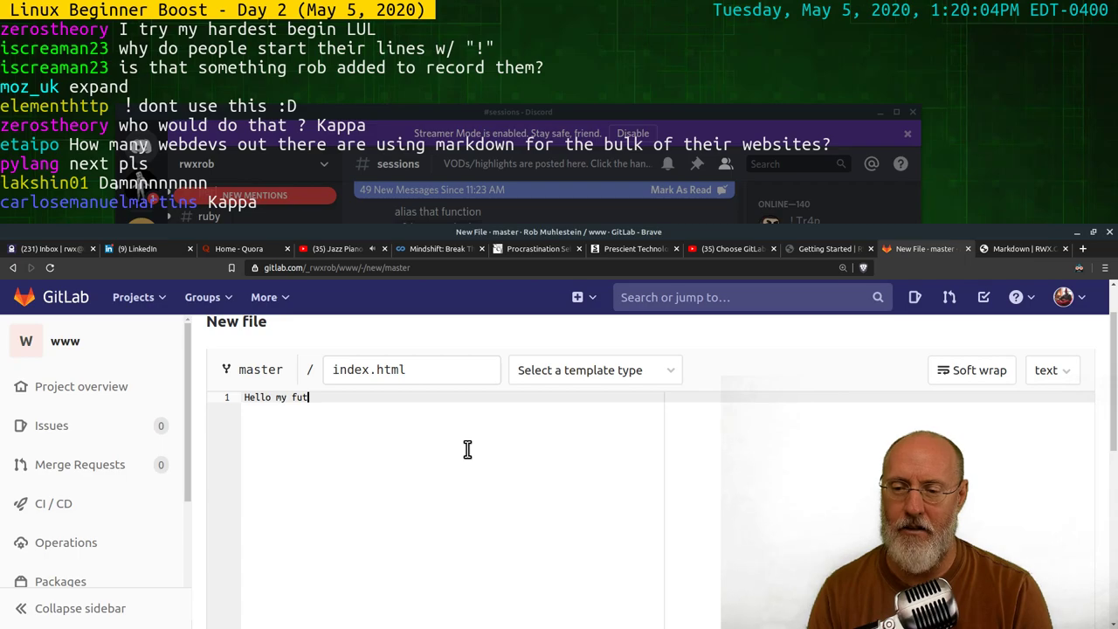
{"action": "type", "text": "ure web site."}
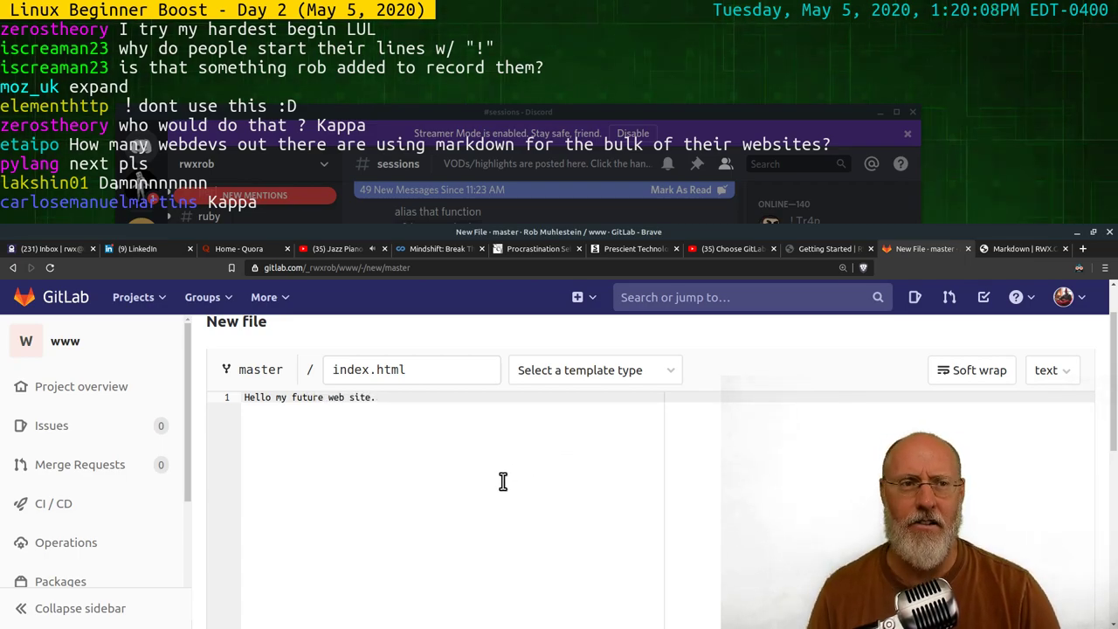
{"action": "scroll", "coordinate": [484, 430], "scroll_direction": "down", "scroll_amount": 3}
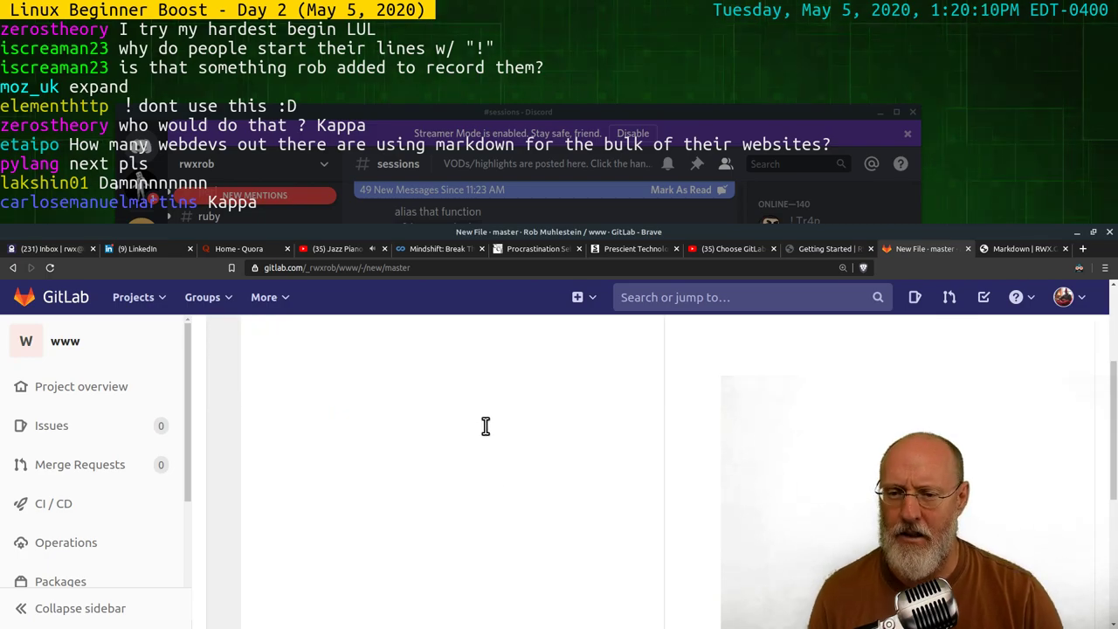
{"action": "scroll", "coordinate": [482, 437], "scroll_direction": "up", "scroll_amount": 3}
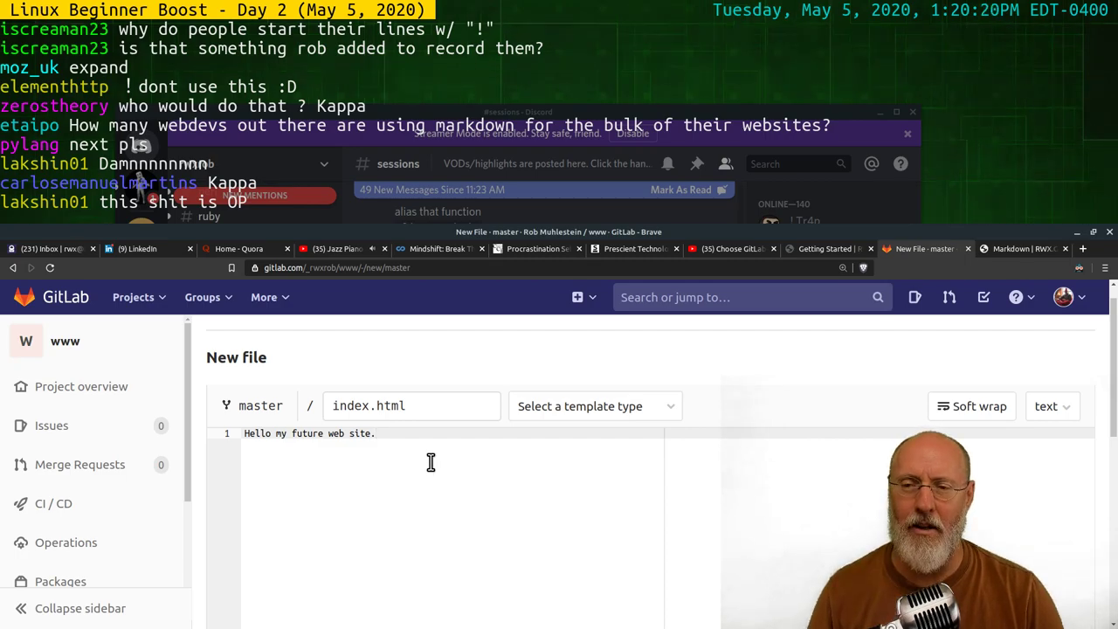
{"action": "scroll", "coordinate": [430, 466], "scroll_direction": "down", "scroll_amount": 1}
{"action": "scroll", "coordinate": [441, 465], "scroll_direction": "down", "scroll_amount": 5}
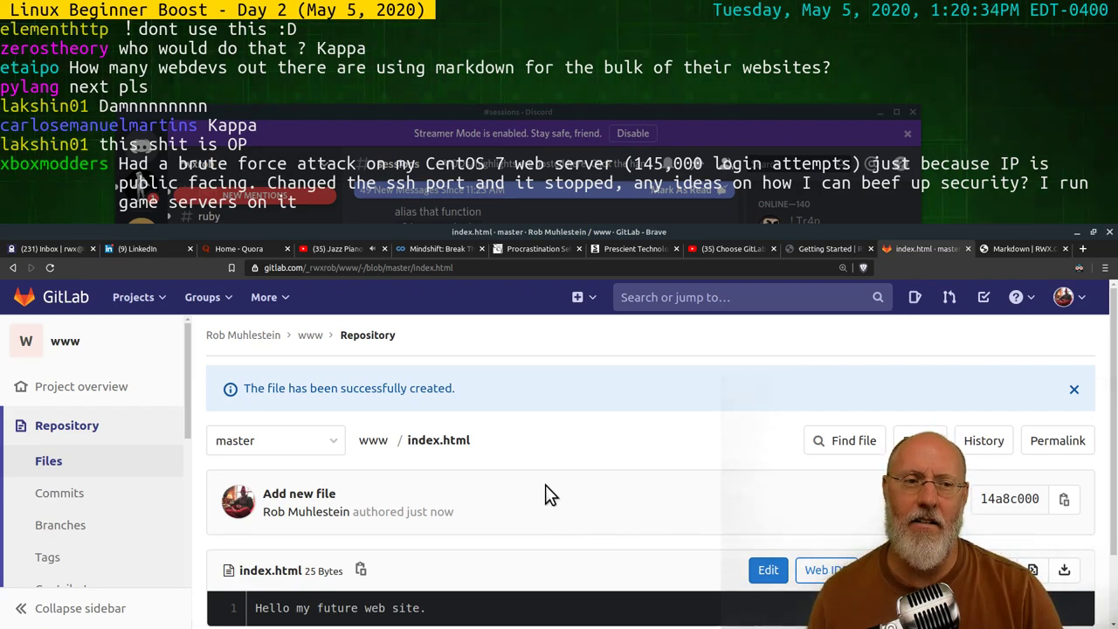
Scroll through the committed 25-byte index.html to check its 'Hello my future web site.' line
{"action": "scroll", "coordinate": [545, 494], "scroll_direction": "down", "scroll_amount": 2}
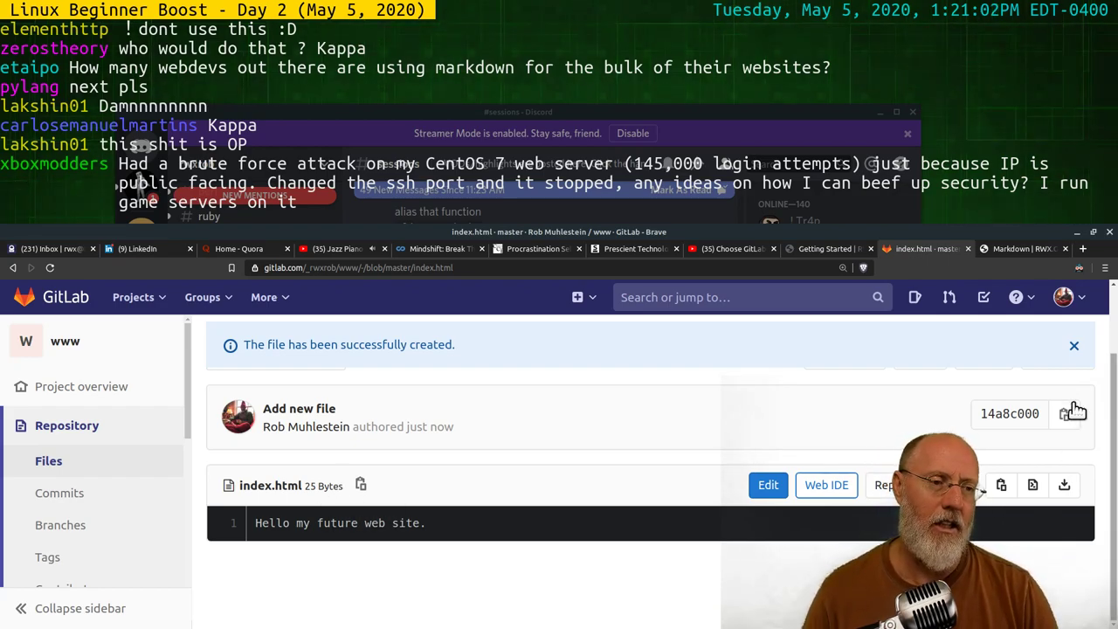
Load netlify.com in a new tab and go to its sign-up page
{"action": "left_click", "coordinate": [1083, 250]}
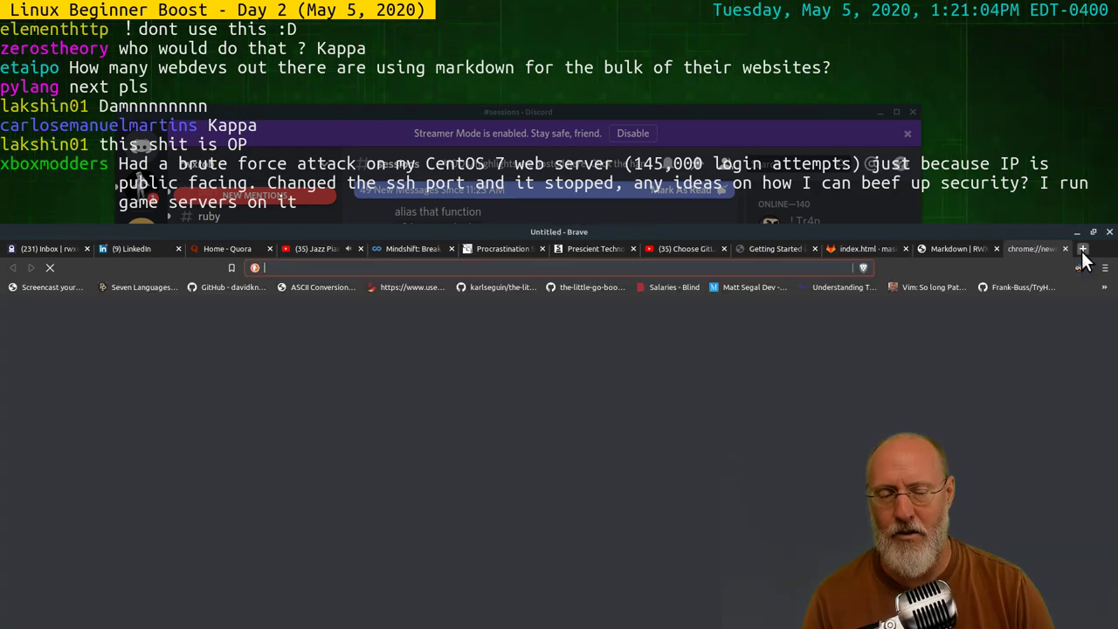
{"action": "type", "text": "netlify.com"}
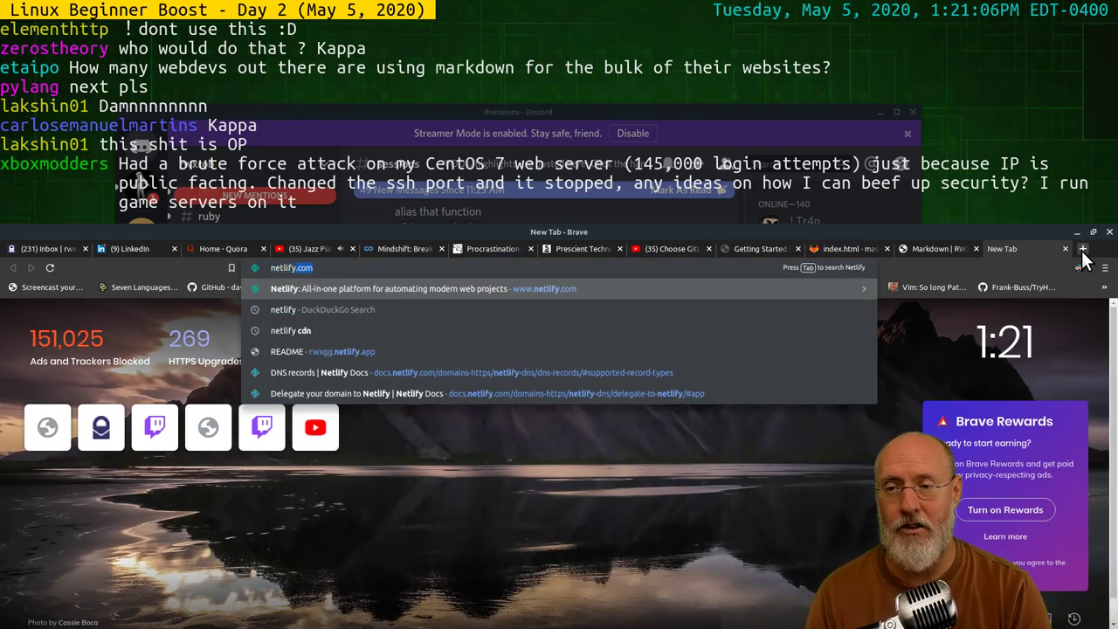
{"action": "key", "text": "Return"}
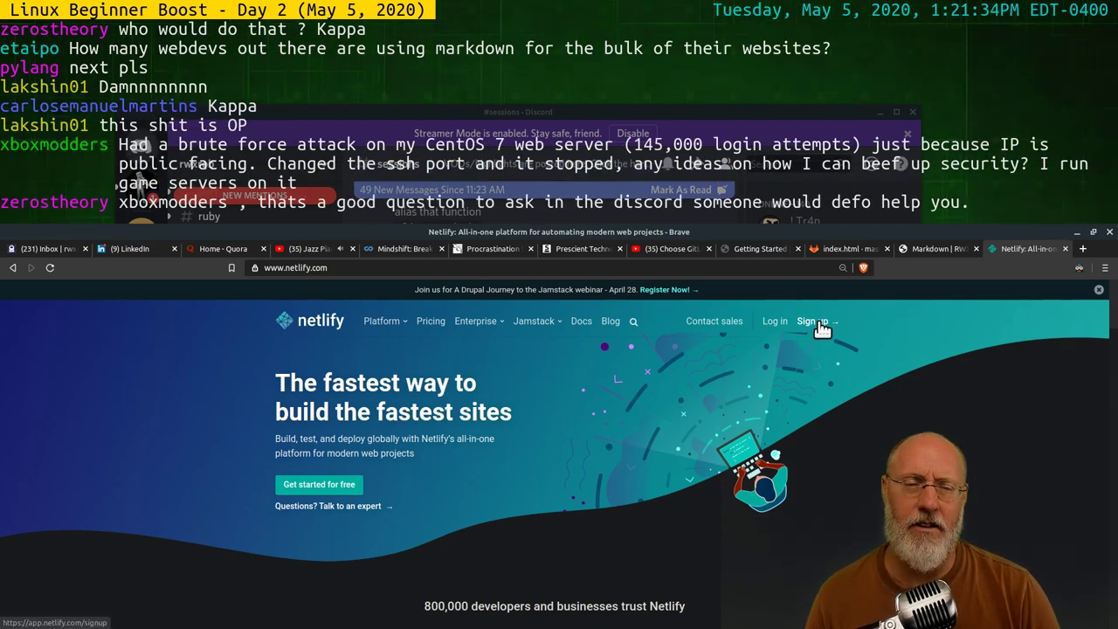
{"action": "key", "text": "alt+Tab"}
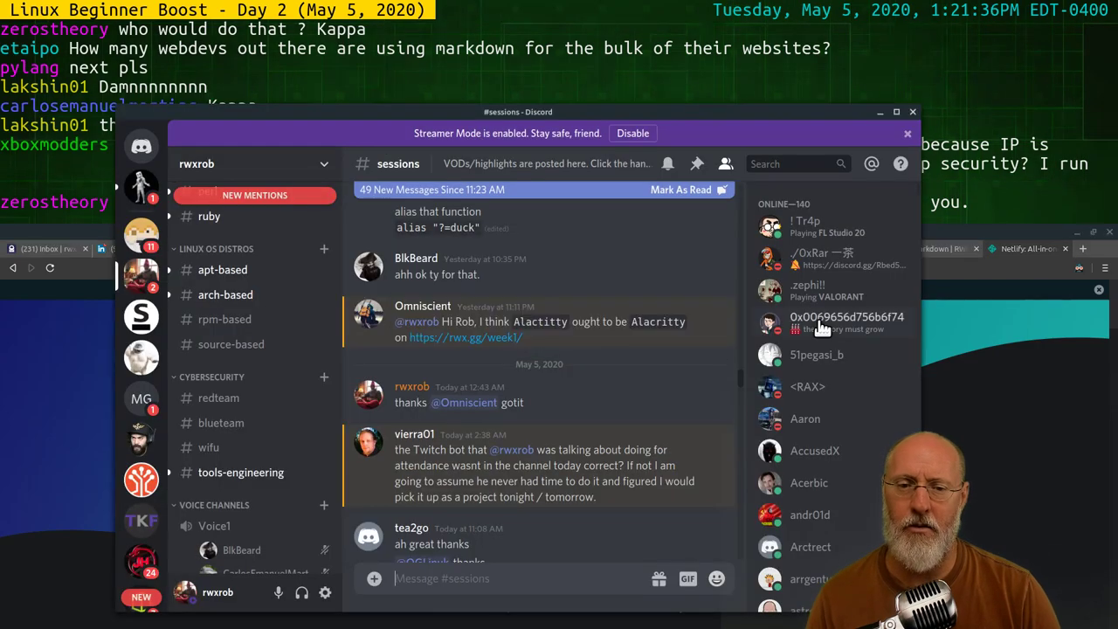
{"action": "key", "text": "alt+Tab"}
{"action": "key", "text": "Tab"}
{"action": "key", "text": "Tab"}
{"action": "key", "text": "Tab"}
{"action": "key", "text": "Tab"}
{"action": "key", "text": "Tab"}
{"action": "key", "text": "Tab"}
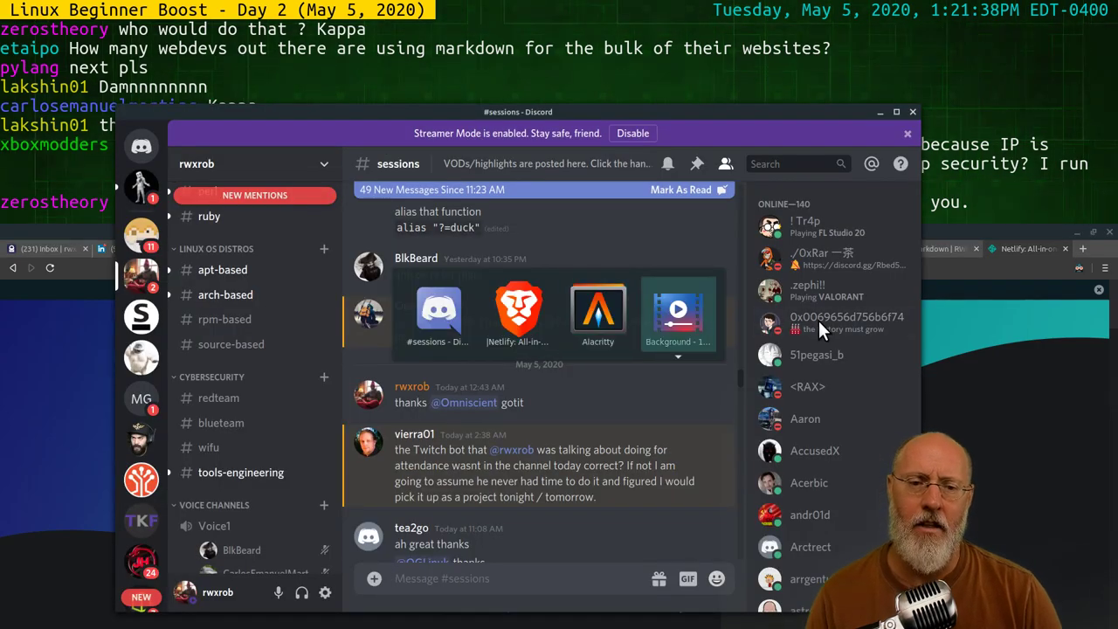
{"action": "key", "text": "alt+Tab"}
{"action": "key", "text": "alt+Tab"}
{"action": "key", "text": "Tab"}
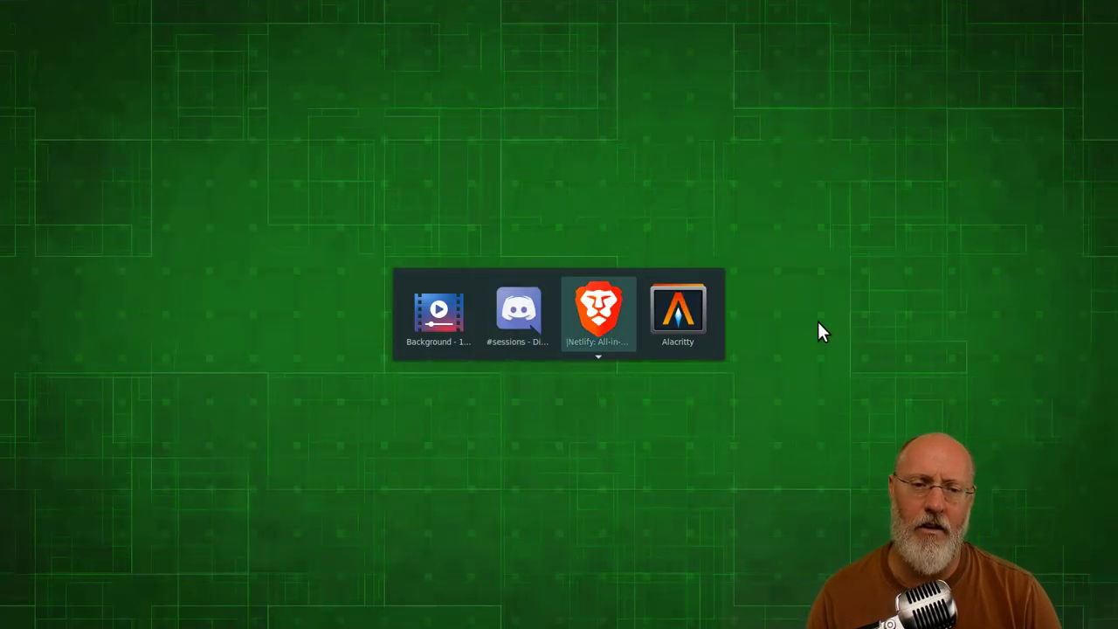
{"action": "key", "text": "Tab"}
{"action": "key", "text": "alt+Tab"}
{"action": "key", "text": "Tab"}
{"action": "key", "text": "Tab"}
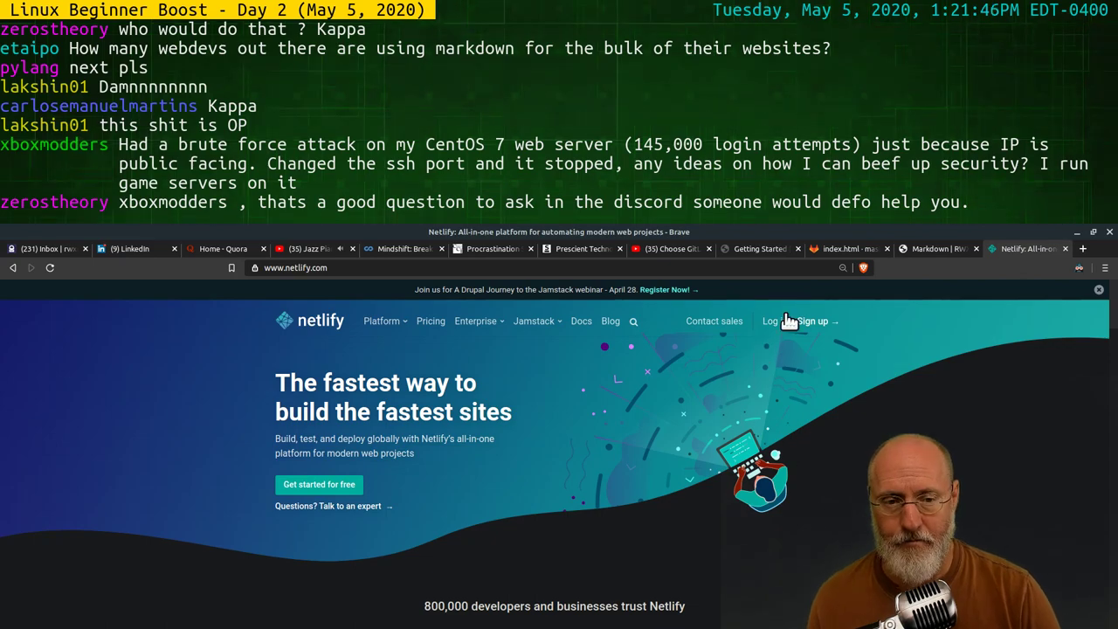
{"action": "left_click", "coordinate": [819, 321]}
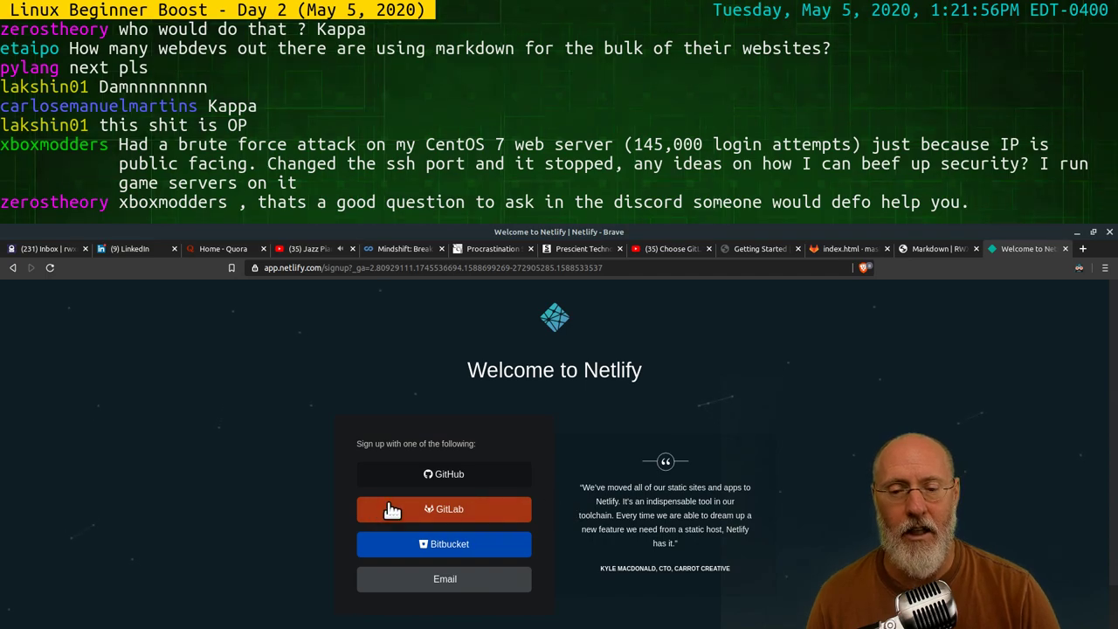
Leave the sign-up page and start a new site from Git on Netlify
{"action": "left_click", "coordinate": [11, 270]}
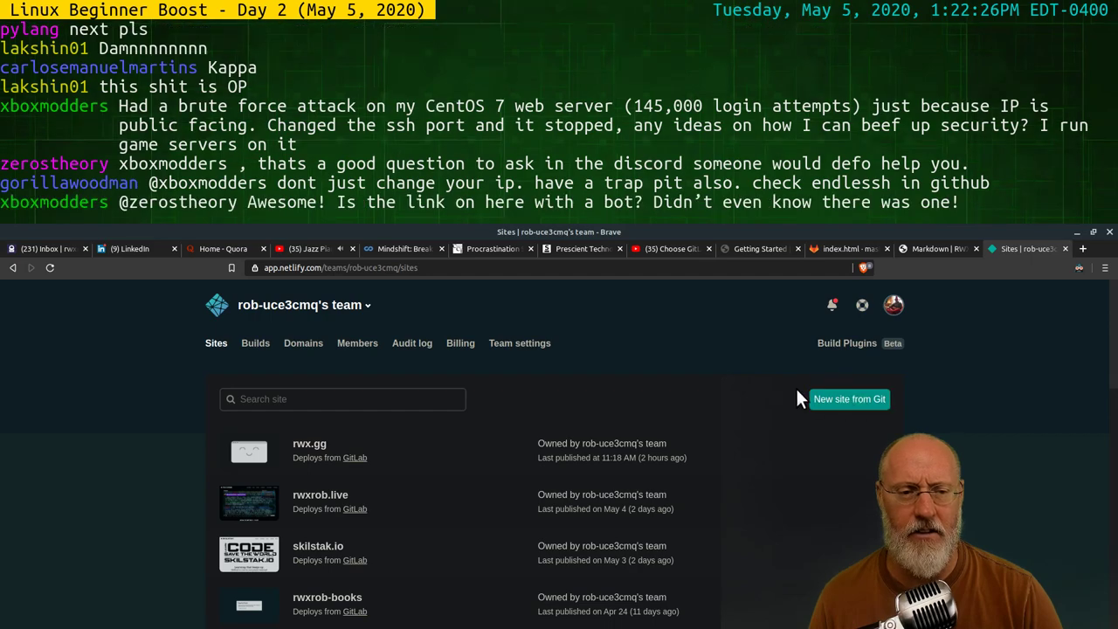
{"action": "left_click", "coordinate": [848, 402]}
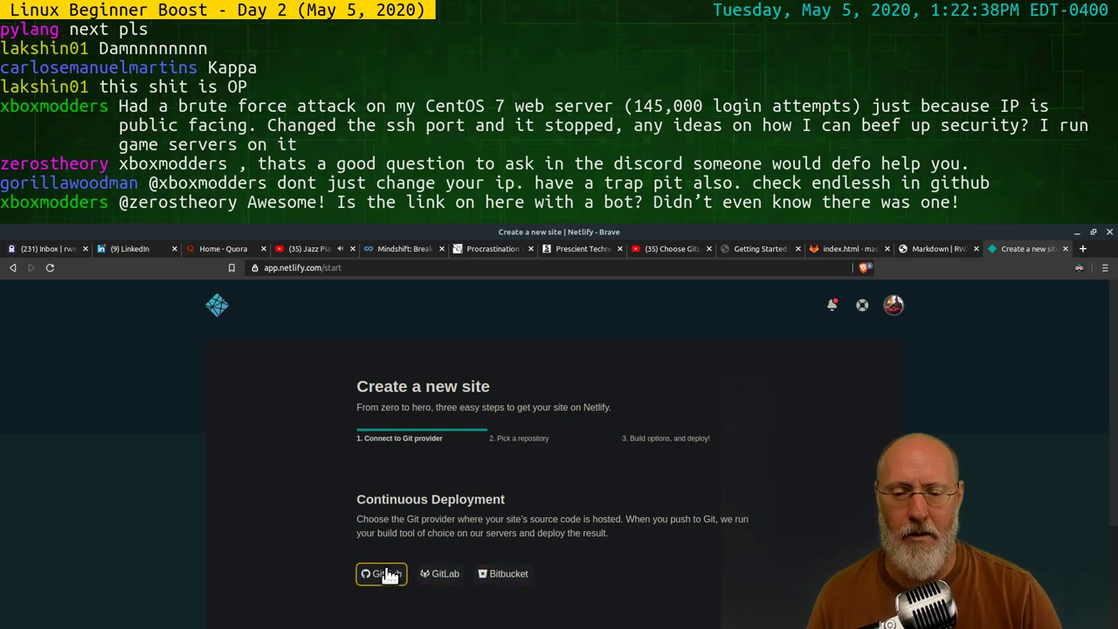
Connect the site to GitLab, turning off Brave's tracker blocking for app.netlify.com so authorization succeeds
{"action": "left_click", "coordinate": [441, 574]}
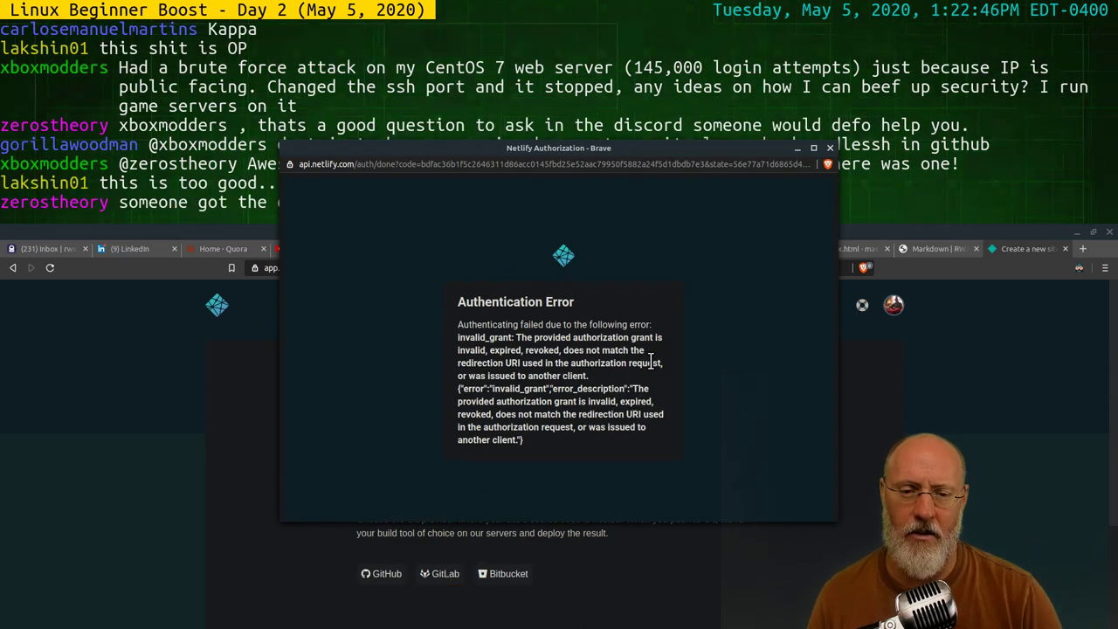
{"action": "left_click", "coordinate": [829, 148]}
{"action": "left_click", "coordinate": [862, 267]}
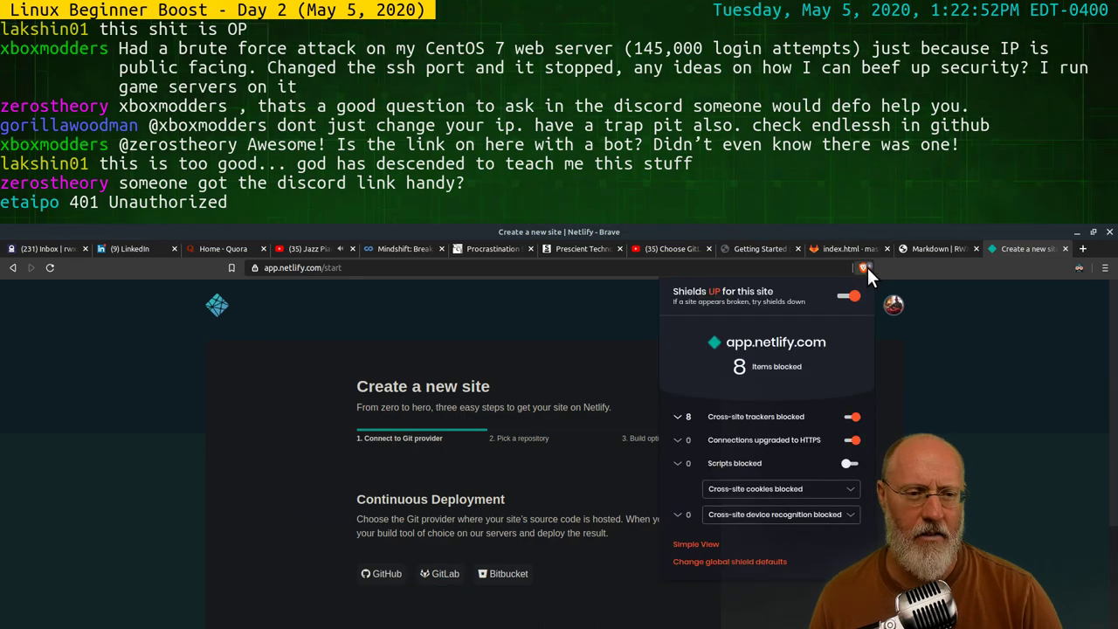
{"action": "left_click", "coordinate": [851, 297]}
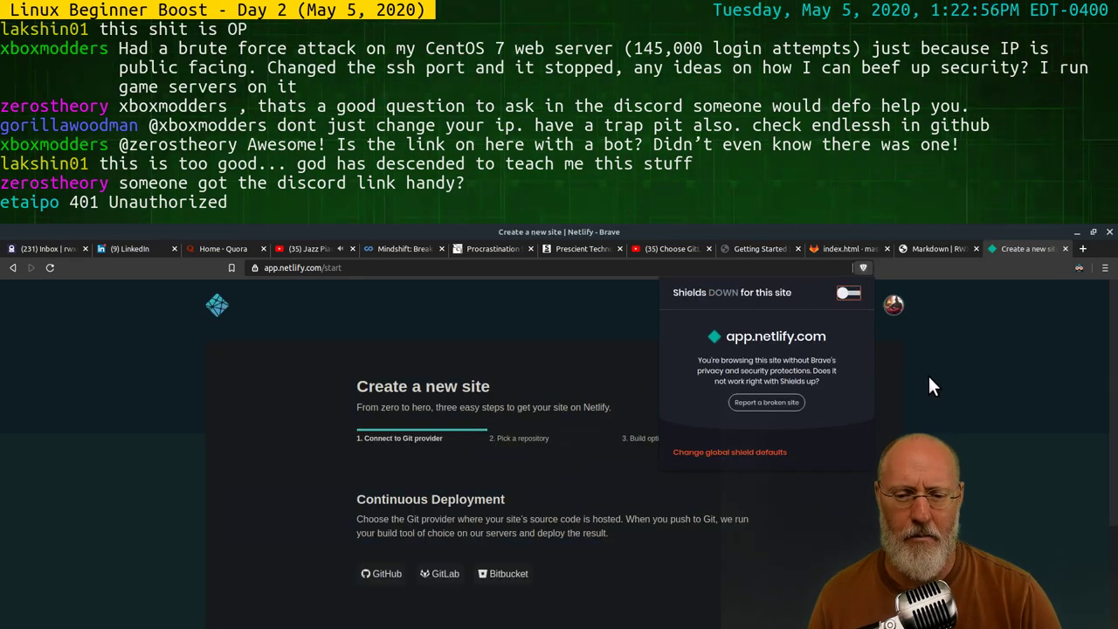
{"action": "left_click", "coordinate": [949, 364]}
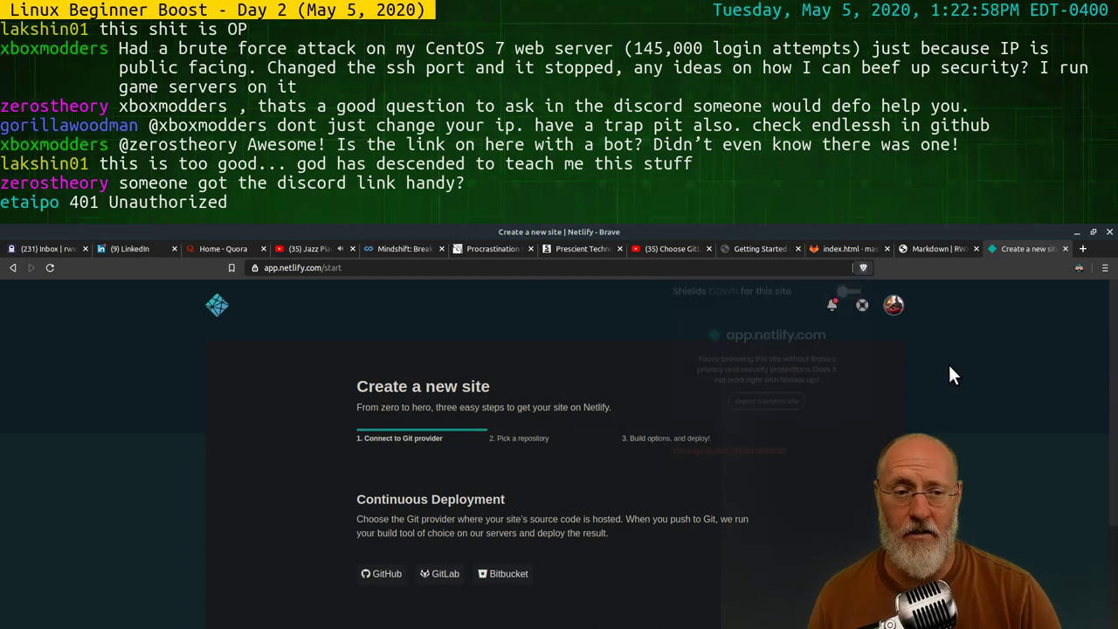
{"action": "left_click", "coordinate": [443, 577]}
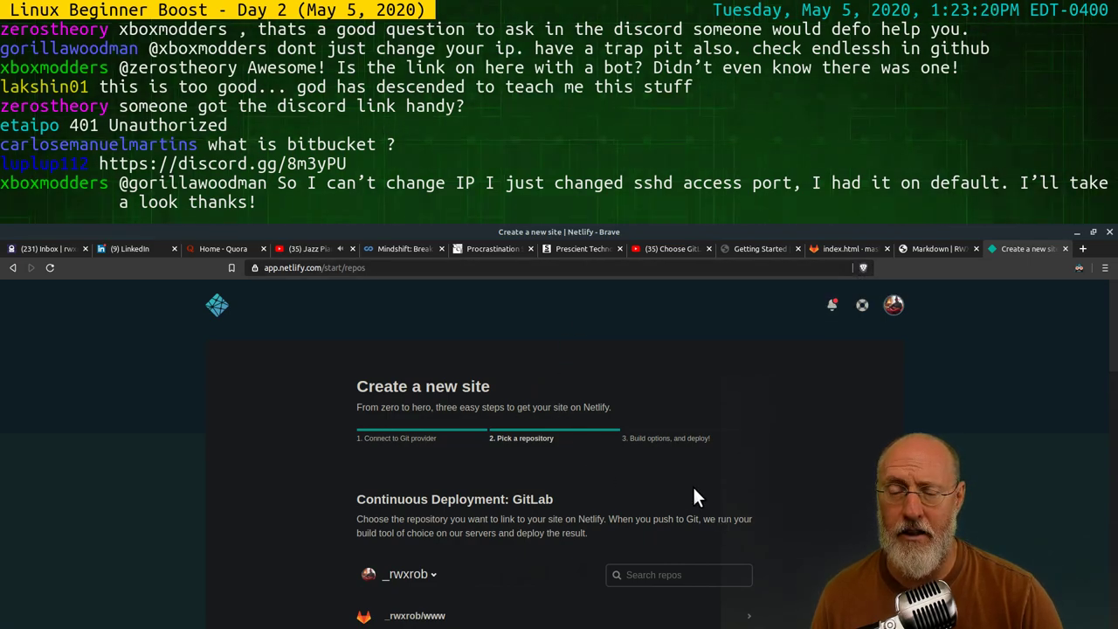
{"action": "scroll", "coordinate": [664, 432], "scroll_direction": "down", "scroll_amount": 1}
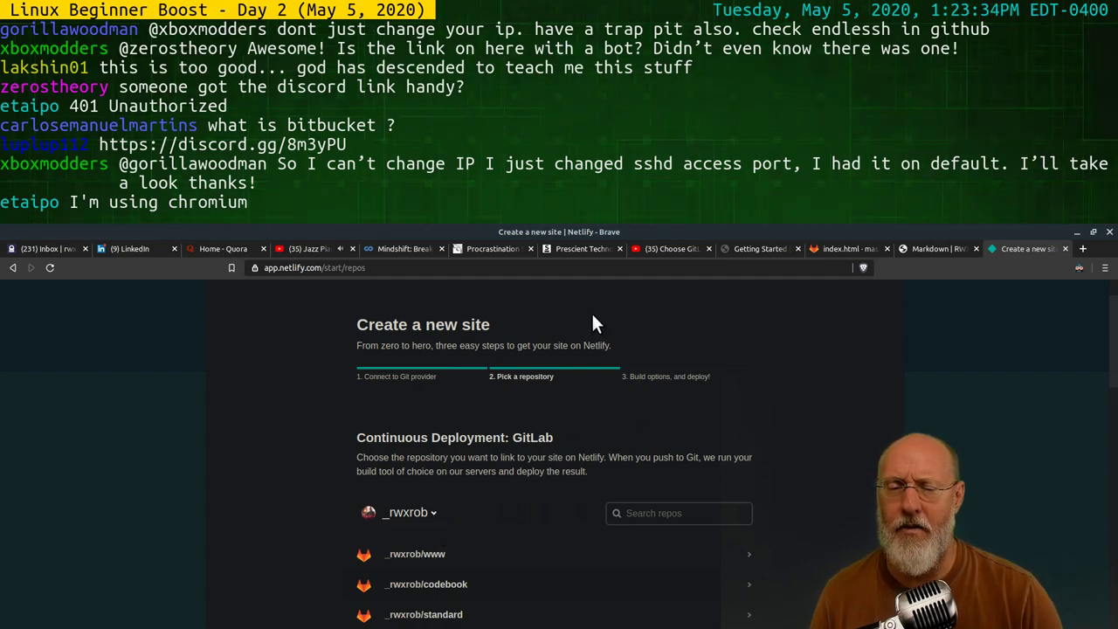
{"action": "scroll", "coordinate": [753, 411], "scroll_direction": "up", "scroll_amount": 2}
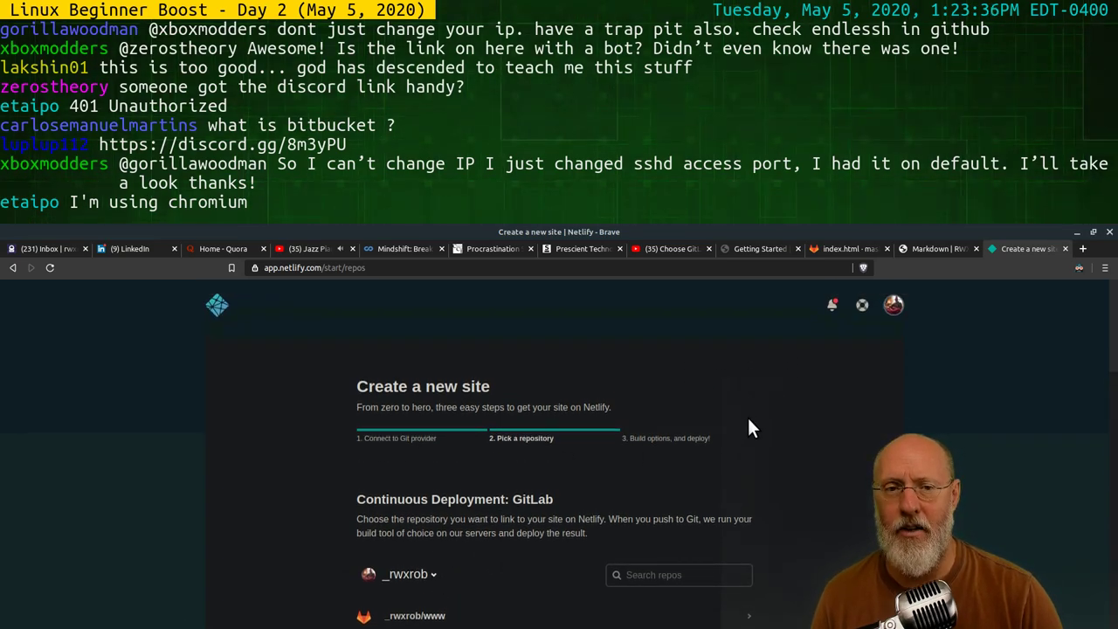
{"action": "scroll", "coordinate": [590, 398], "scroll_direction": "down", "scroll_amount": 3}
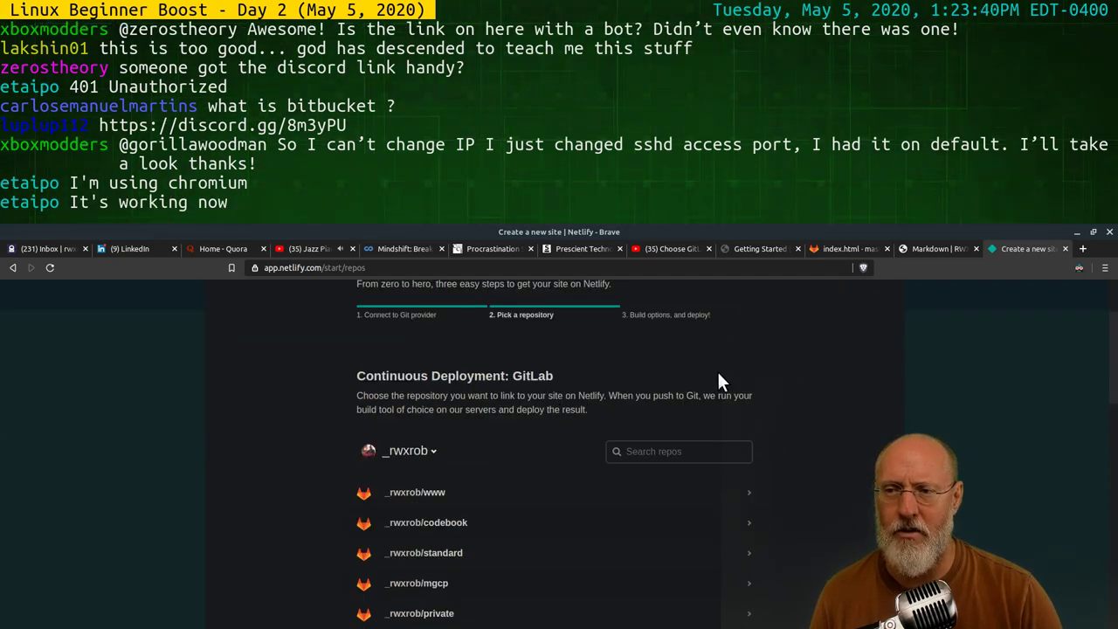
{"action": "scroll", "coordinate": [690, 393], "scroll_direction": "up", "scroll_amount": 2}
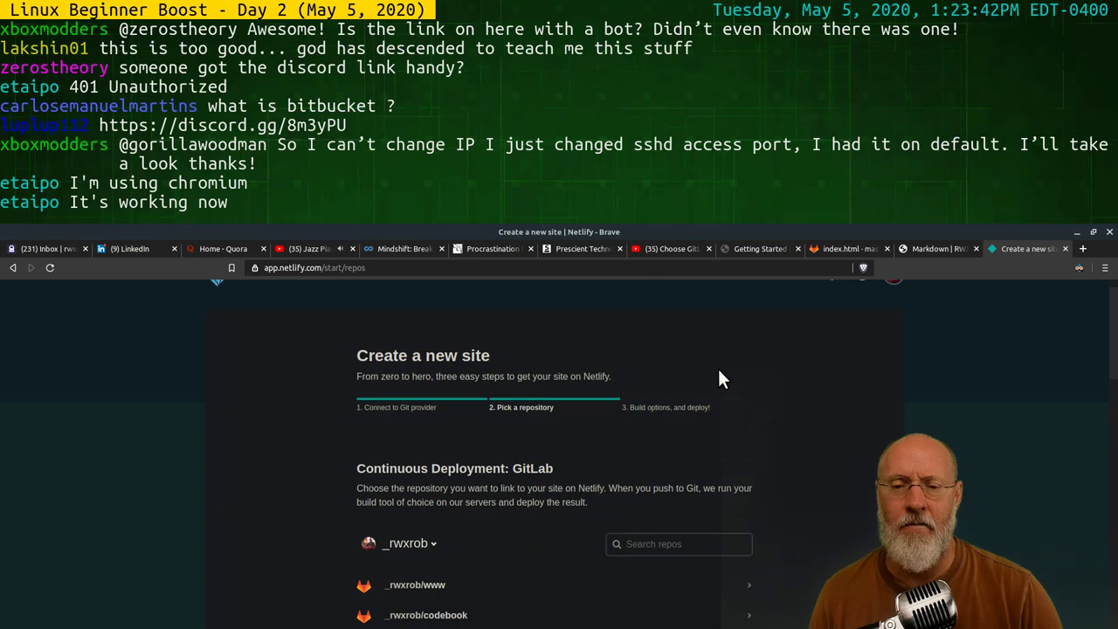
{"action": "scroll", "coordinate": [714, 385], "scroll_direction": "down", "scroll_amount": 2}
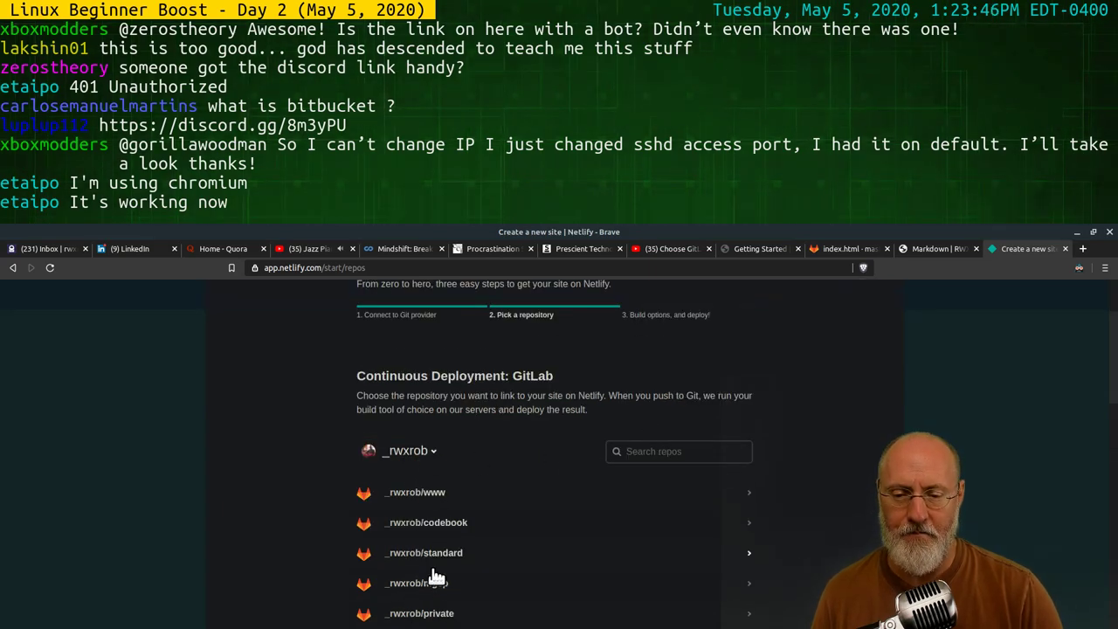
{"action": "left_click", "coordinate": [418, 452]}
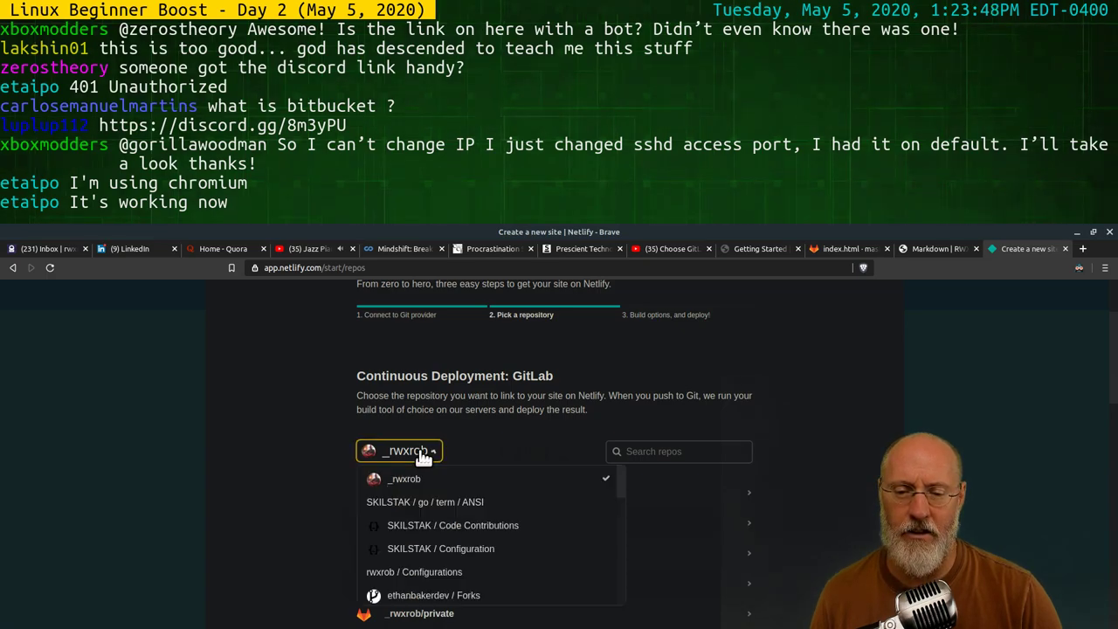
{"action": "left_click", "coordinate": [479, 414]}
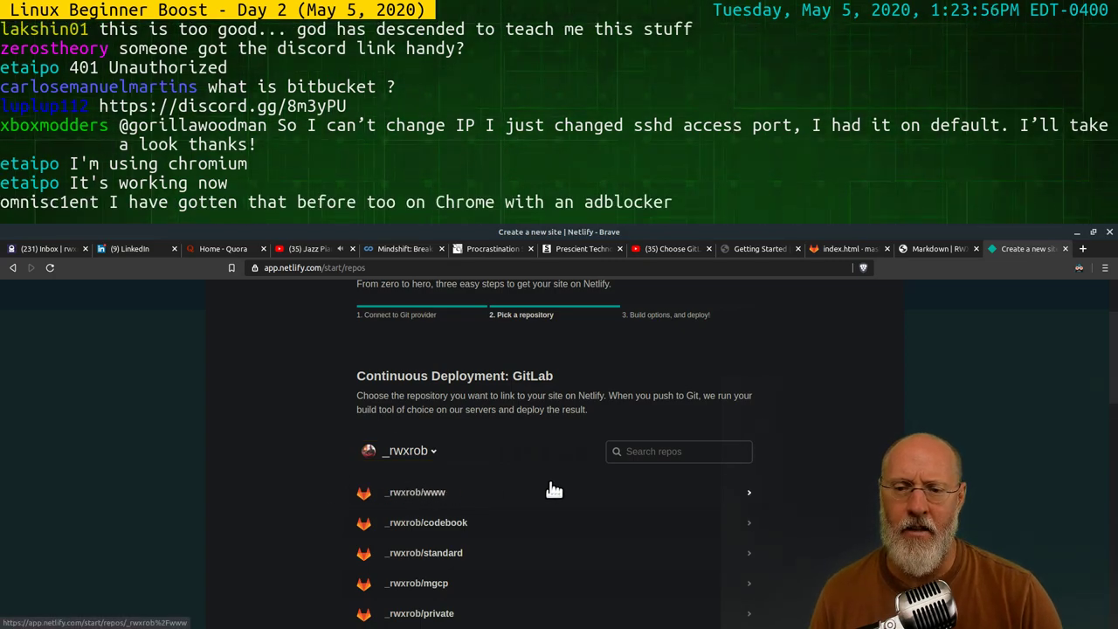
Pick the www repository, keep branch master, and deploy it as inspiring-williams-d574e2
{"action": "left_click", "coordinate": [449, 496]}
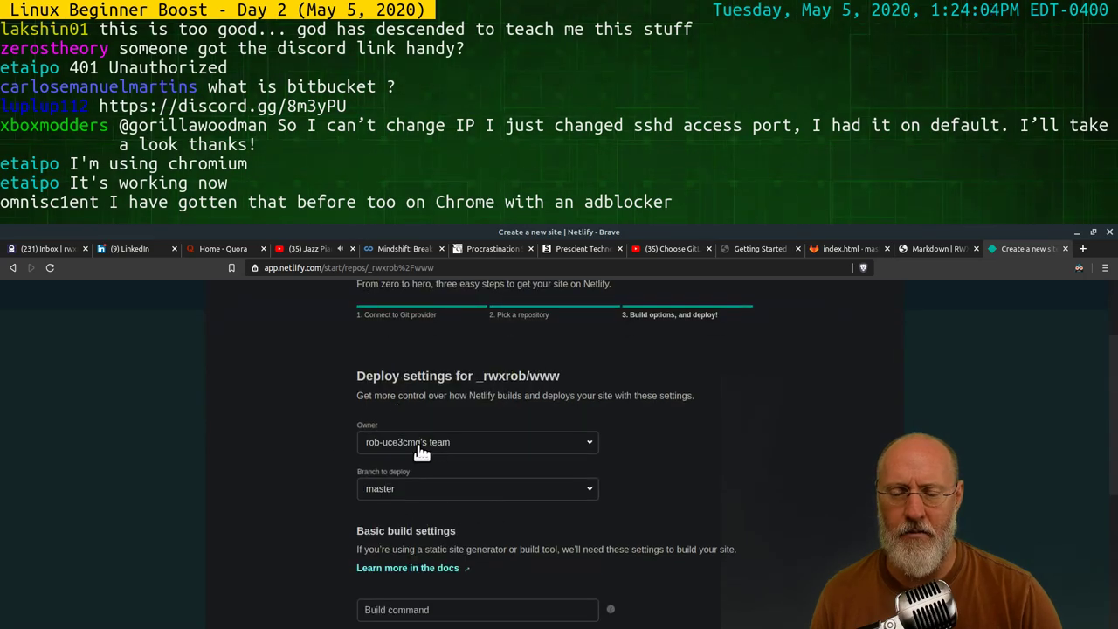
{"action": "scroll", "coordinate": [617, 512], "scroll_direction": "down", "scroll_amount": 5}
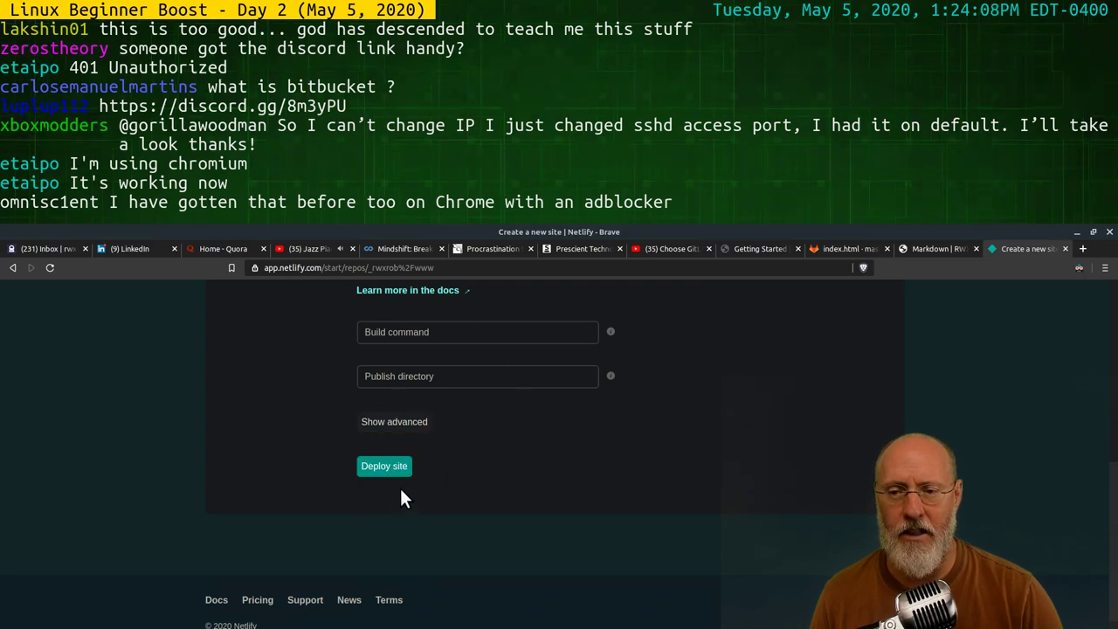
{"action": "left_click", "coordinate": [394, 467]}
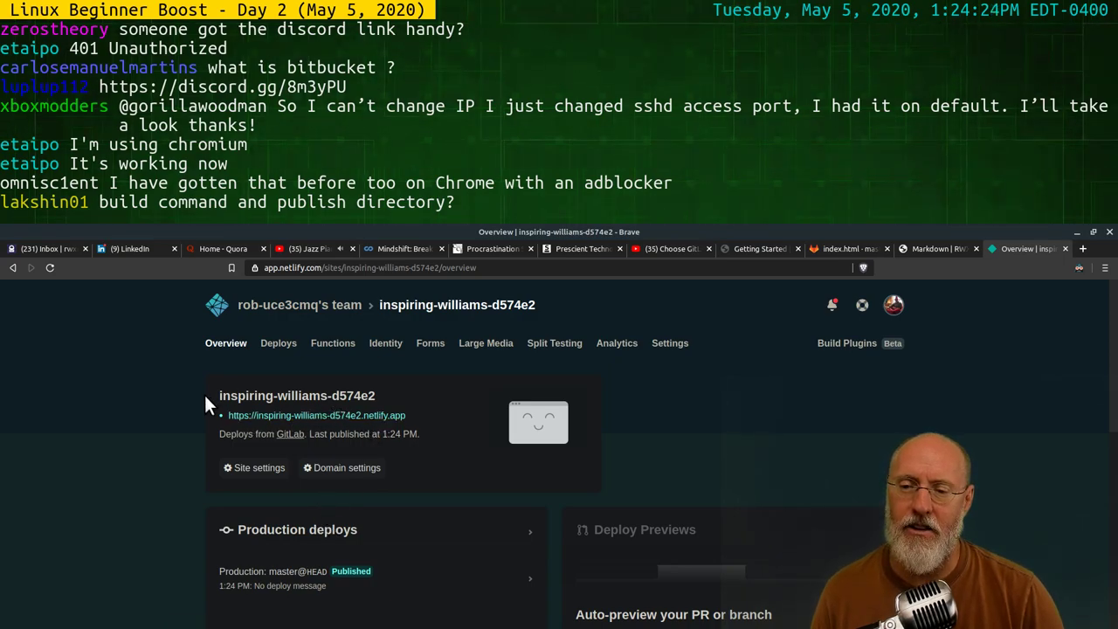
Confirm the live site shows 'Hello my future web site.', then open Change site name in Site settings
{"action": "left_click", "coordinate": [334, 415]}
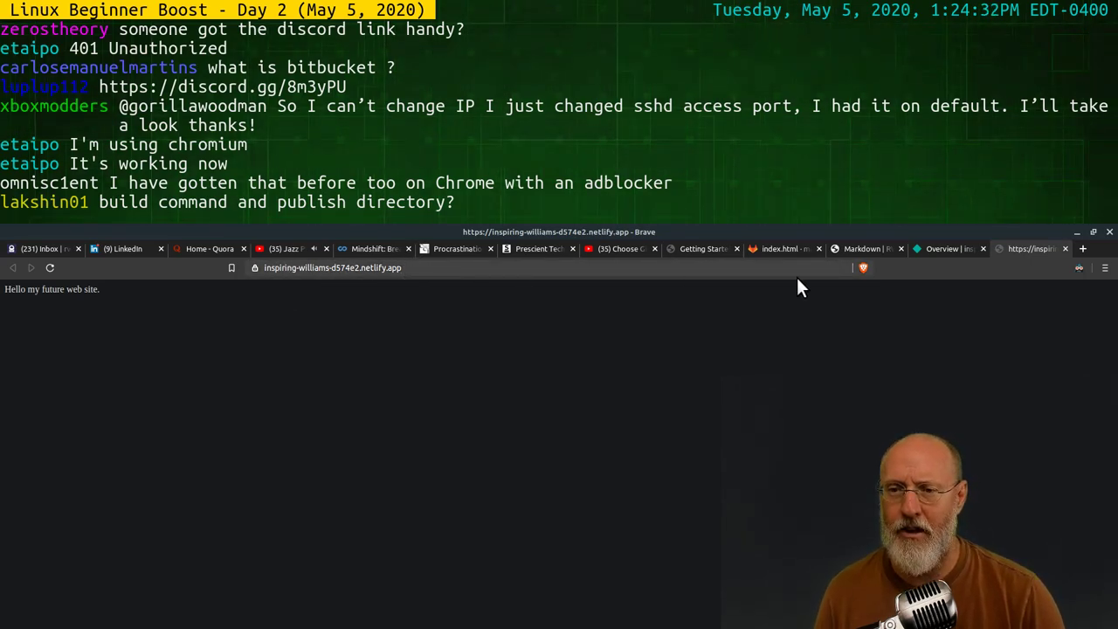
{"action": "left_click", "coordinate": [943, 249]}
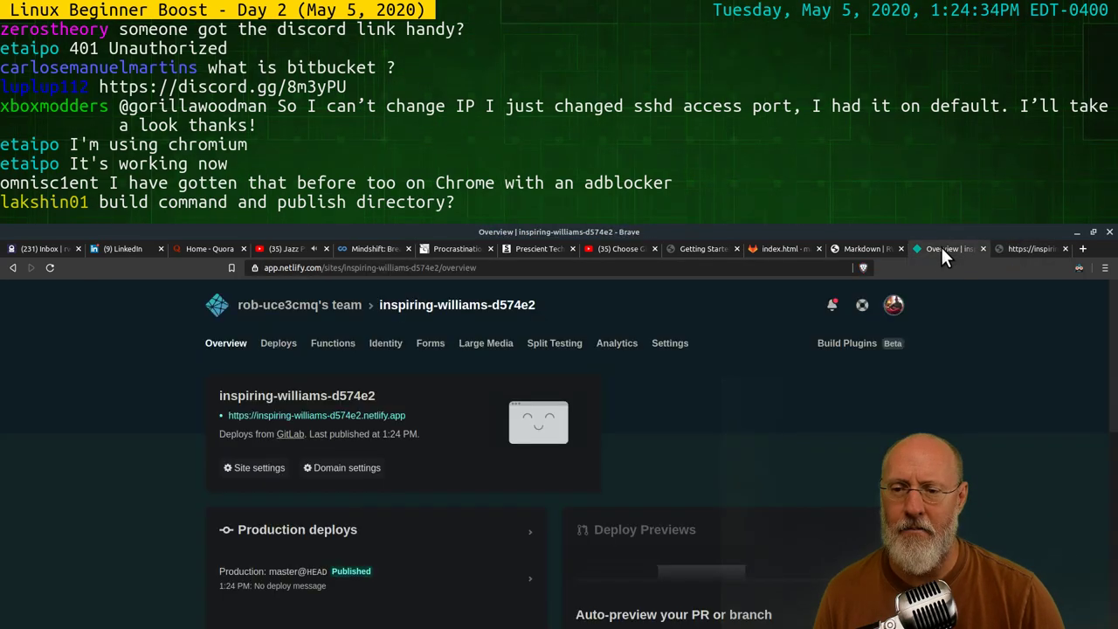
{"action": "left_click", "coordinate": [256, 469]}
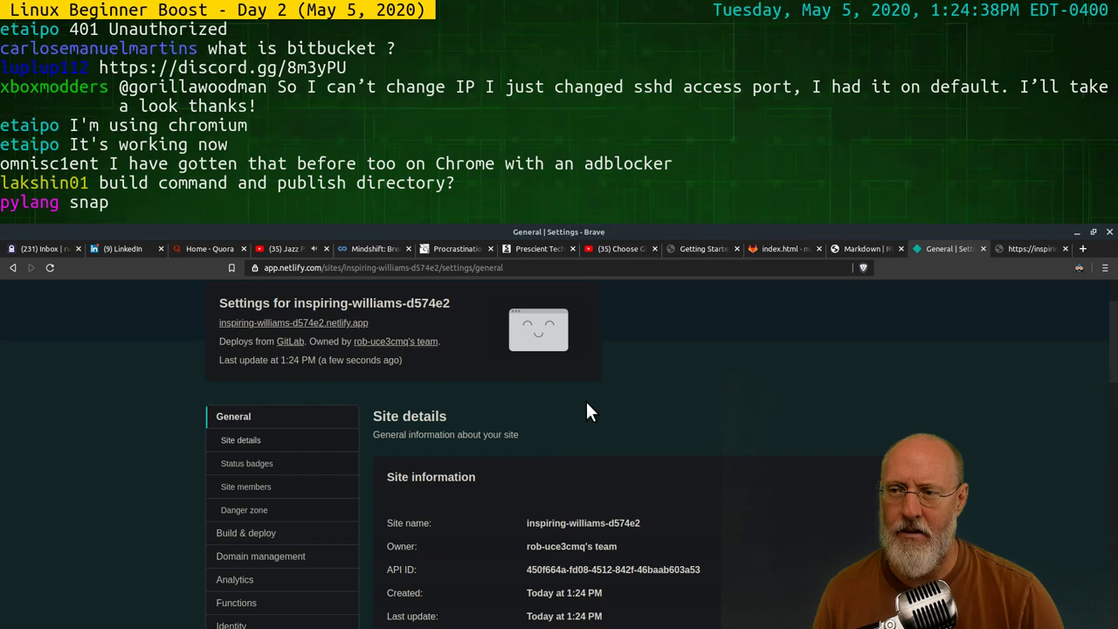
{"action": "scroll", "coordinate": [585, 399], "scroll_direction": "down", "scroll_amount": 3}
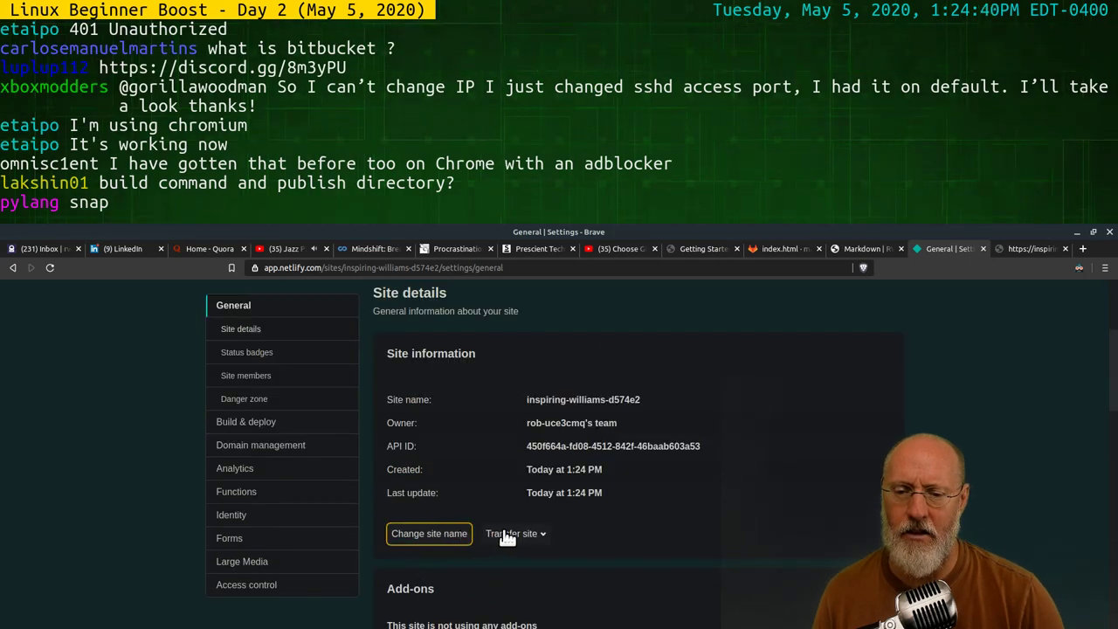
{"action": "left_click", "coordinate": [437, 534]}
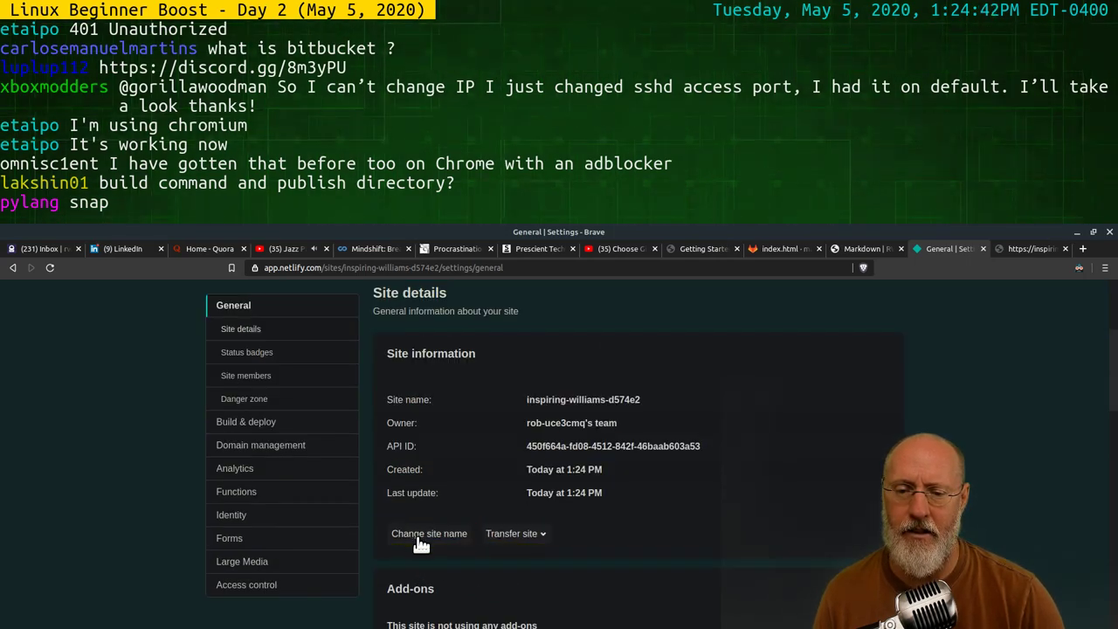
{"action": "left_click", "coordinate": [435, 532]}
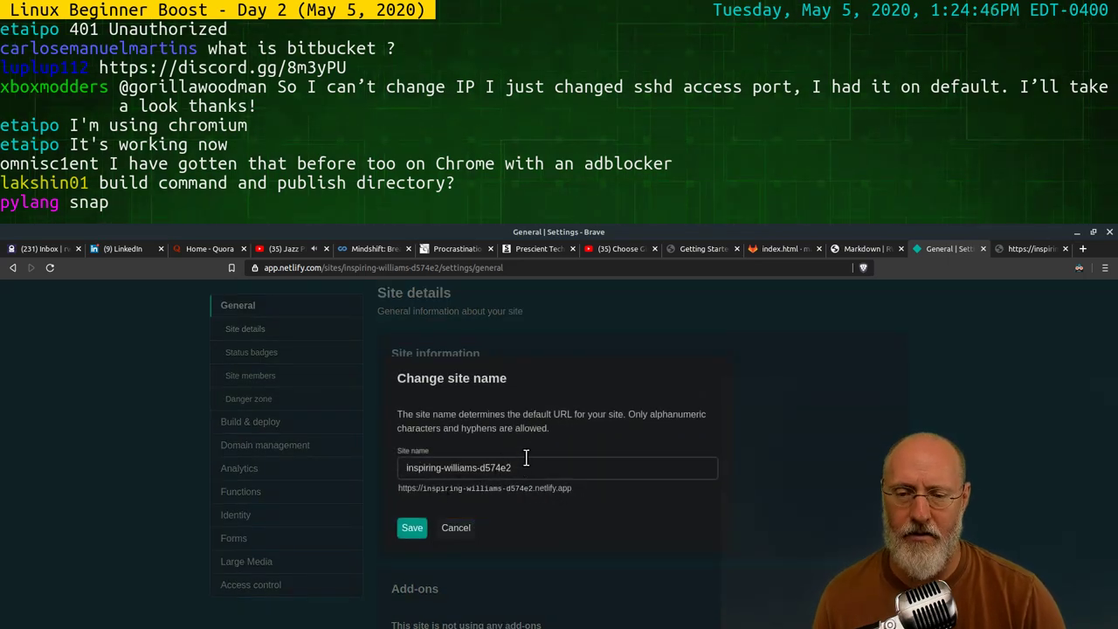
Replace the Netlify site name with bboost-www and save it
{"action": "left_click", "coordinate": [478, 469]}
{"action": "key", "text": "ctrl+a"}
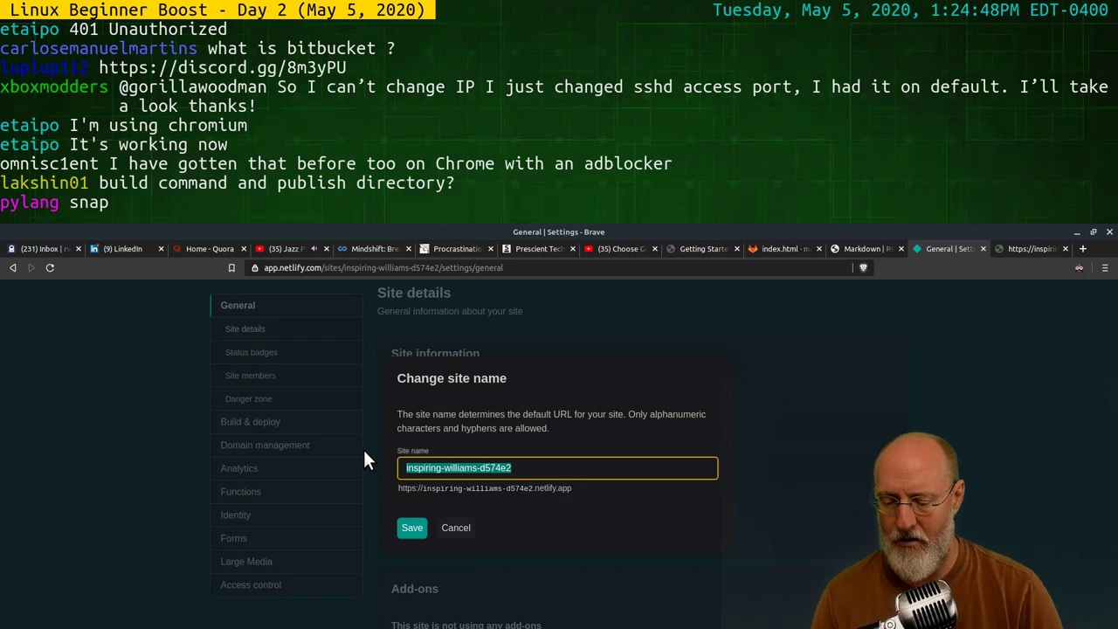
{"action": "type", "text": "b"}
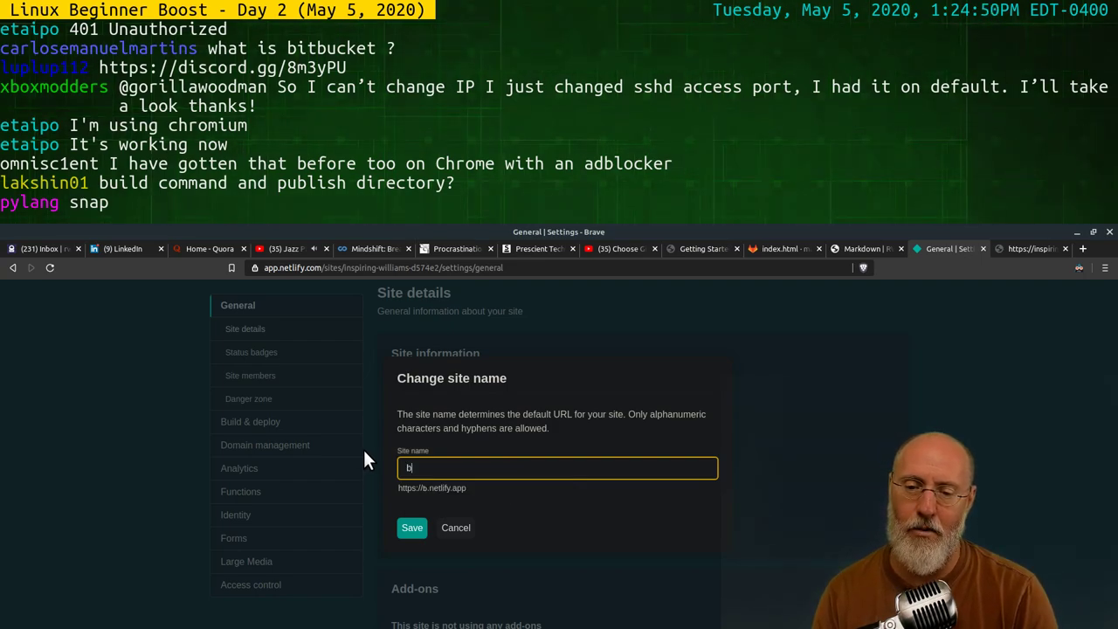
{"action": "type", "text": "boostwww"}
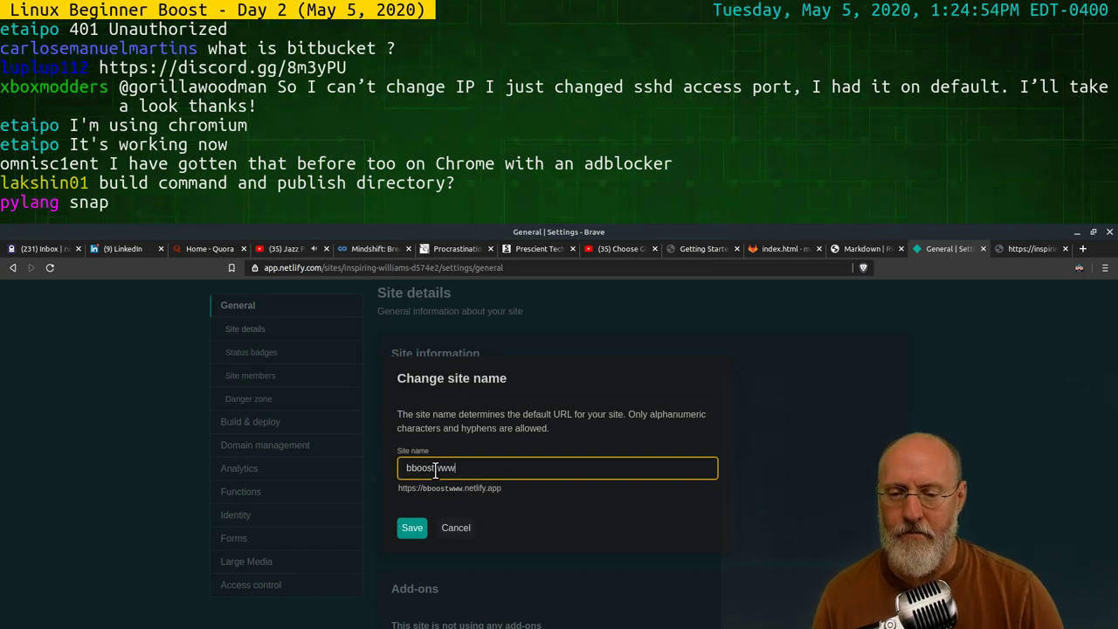
{"action": "key", "text": "Left"}
{"action": "key", "text": "Left"}
{"action": "key", "text": "Left"}
{"action": "type", "text": "-"}
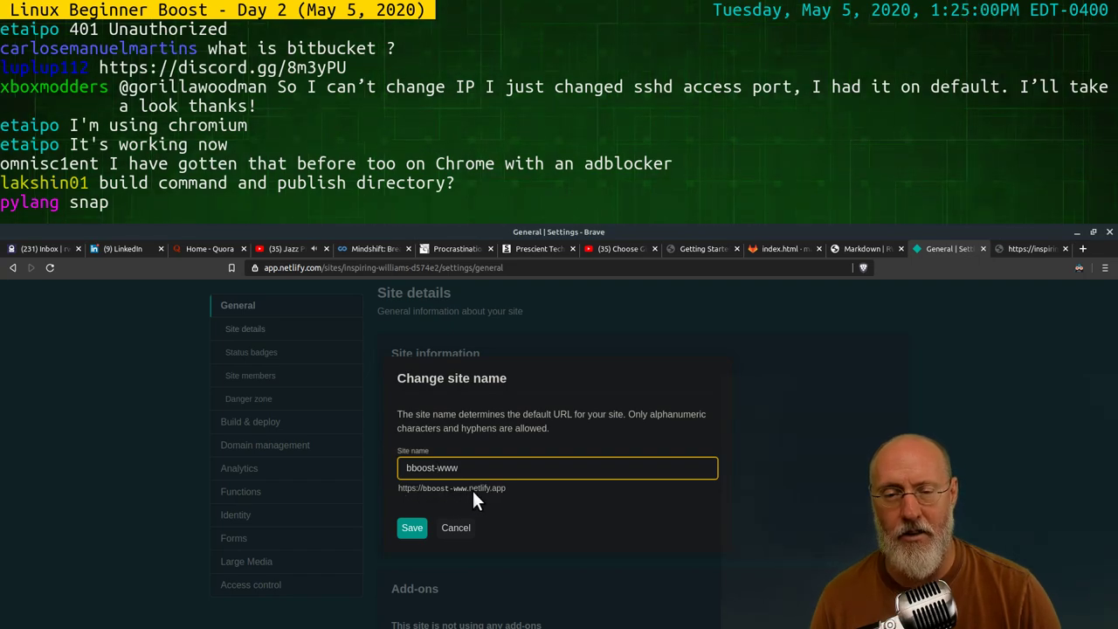
{"action": "left_click", "coordinate": [417, 526]}
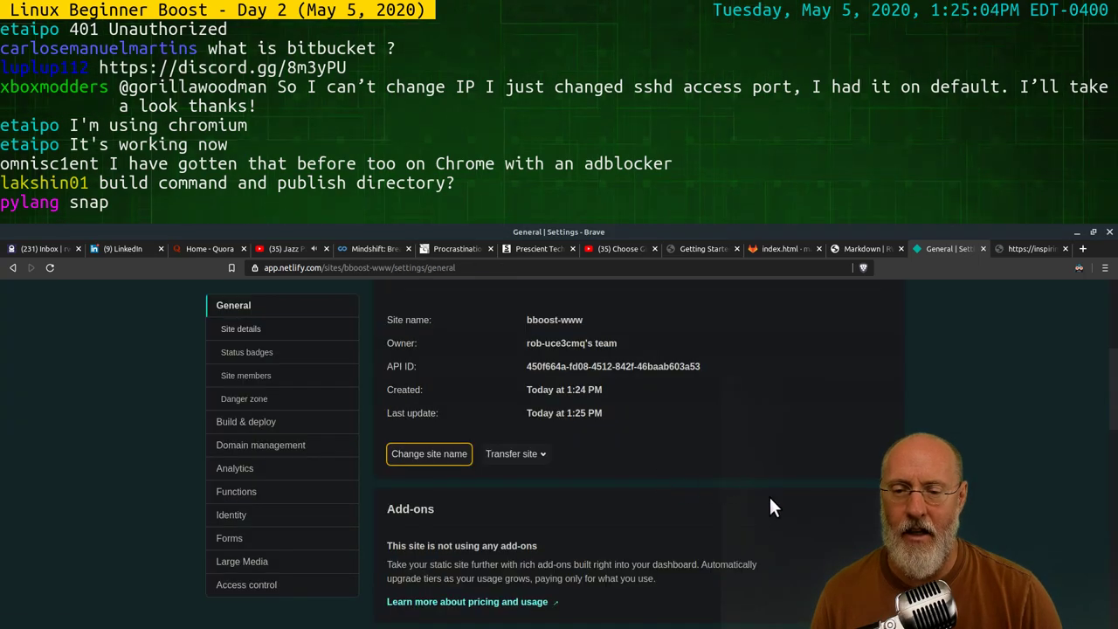
{"action": "scroll", "coordinate": [716, 489], "scroll_direction": "up", "scroll_amount": 3}
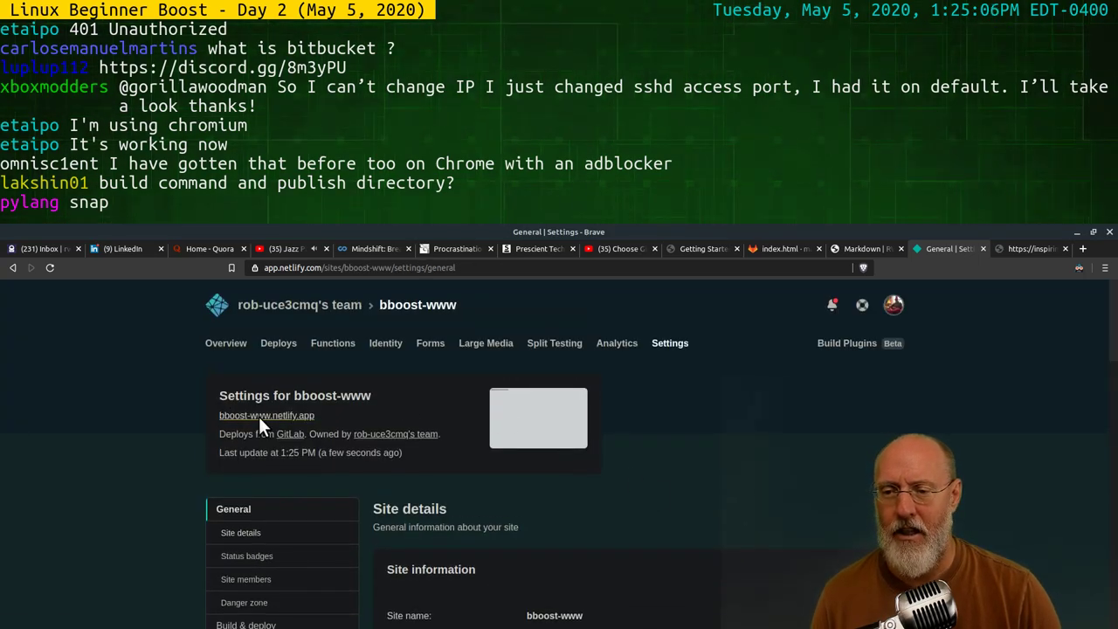
{"action": "left_click", "coordinate": [258, 415]}
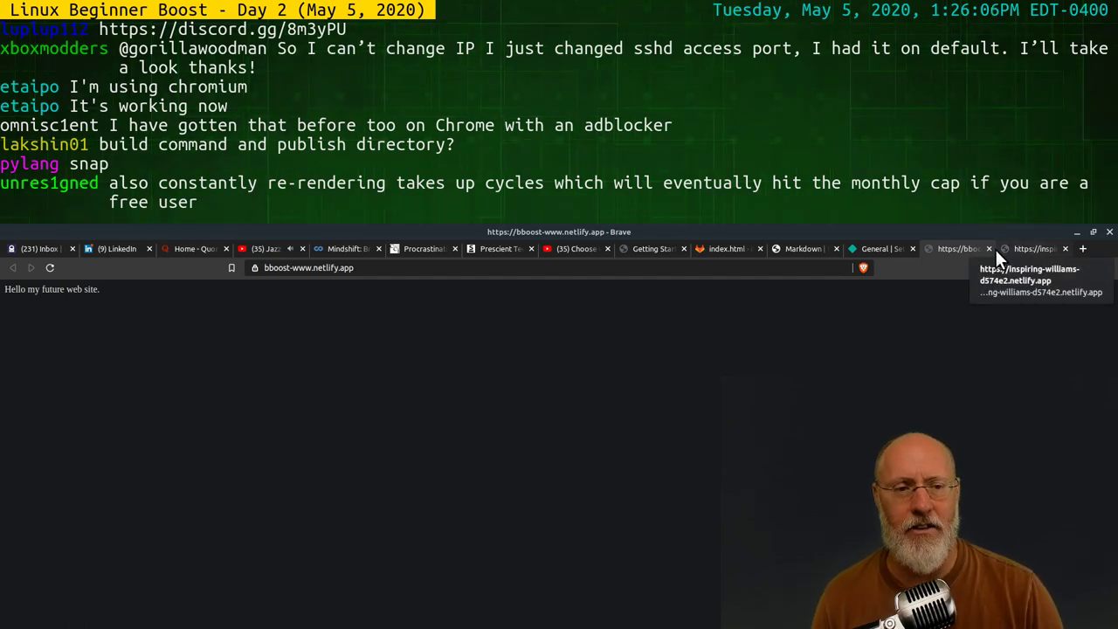
{"action": "left_click", "coordinate": [787, 251]}
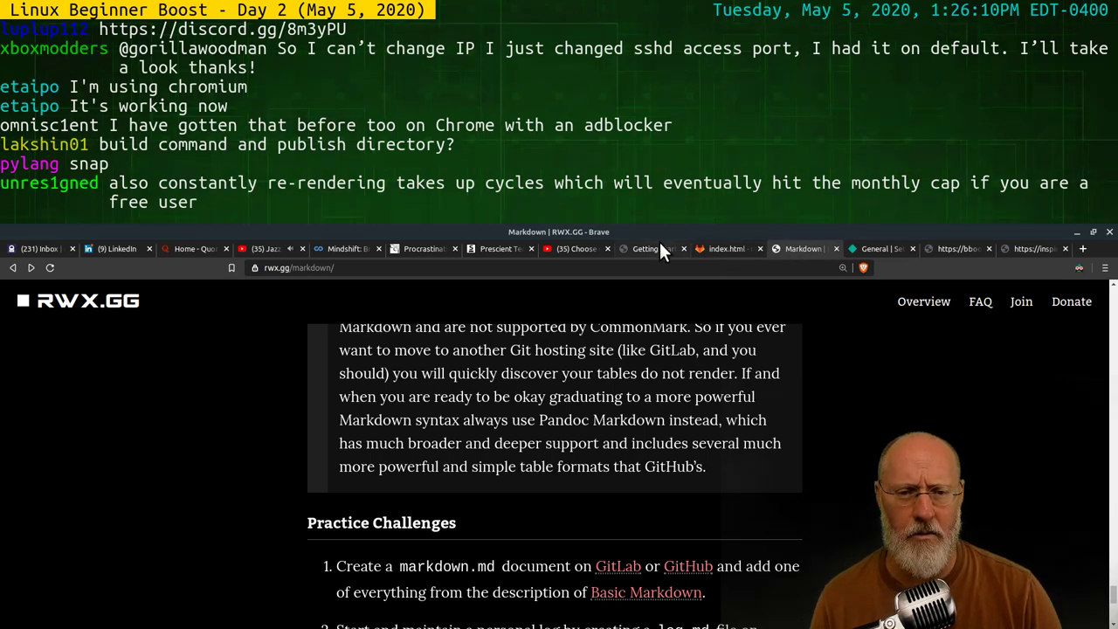
{"action": "left_click", "coordinate": [957, 250]}
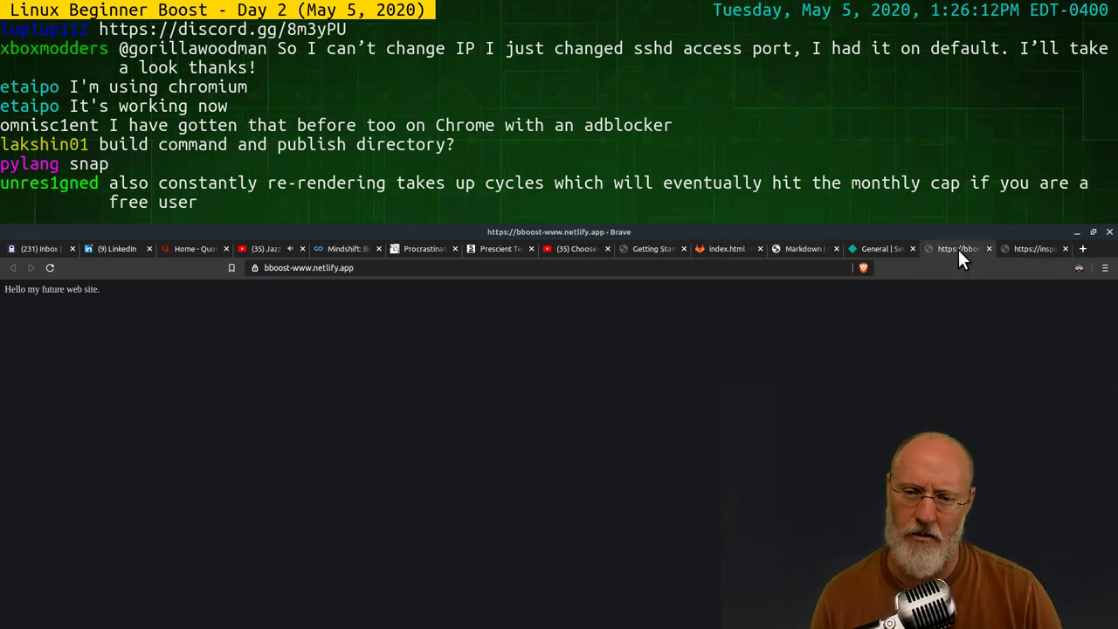
{"action": "left_click", "coordinate": [1029, 248]}
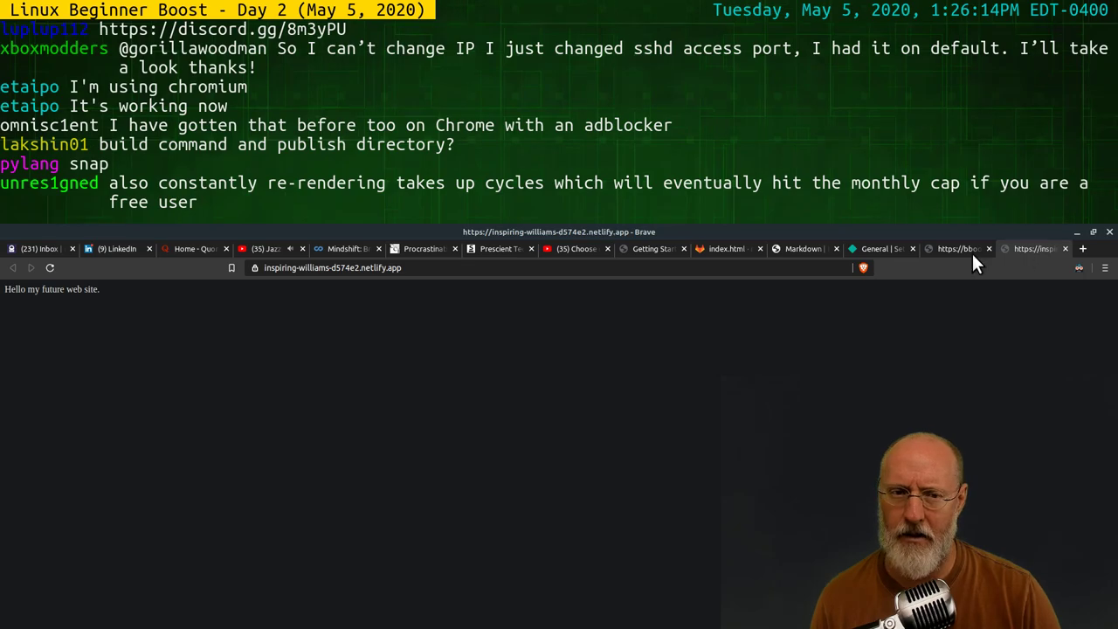
{"action": "left_click", "coordinate": [716, 248]}
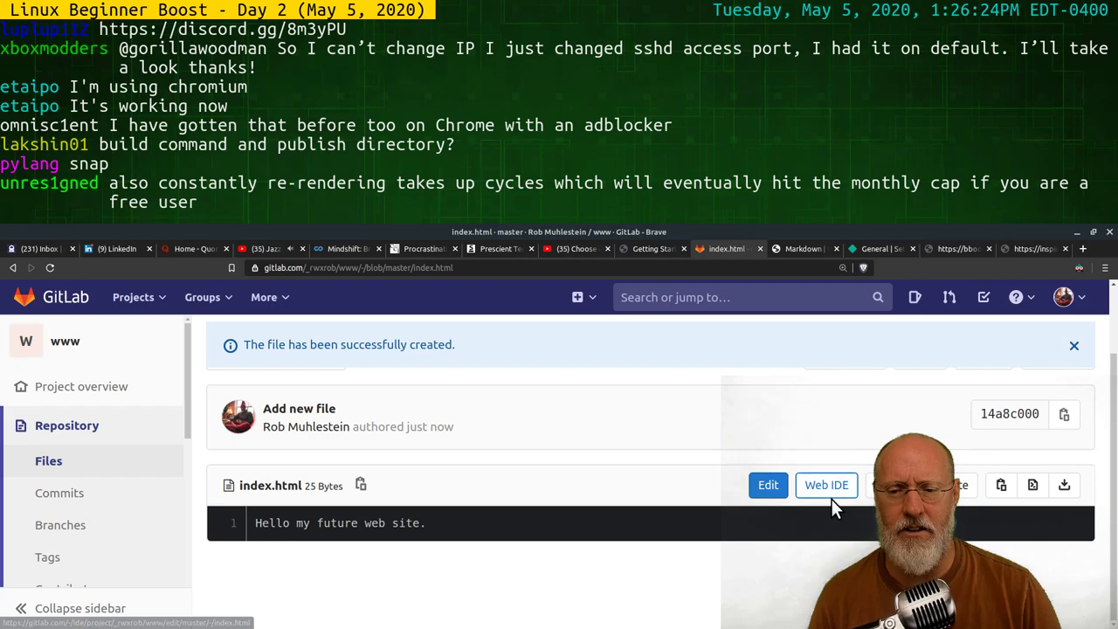
Edit index.html, adding <!doctype html> and <html> lines above the existing sentence
{"action": "left_click", "coordinate": [765, 489]}
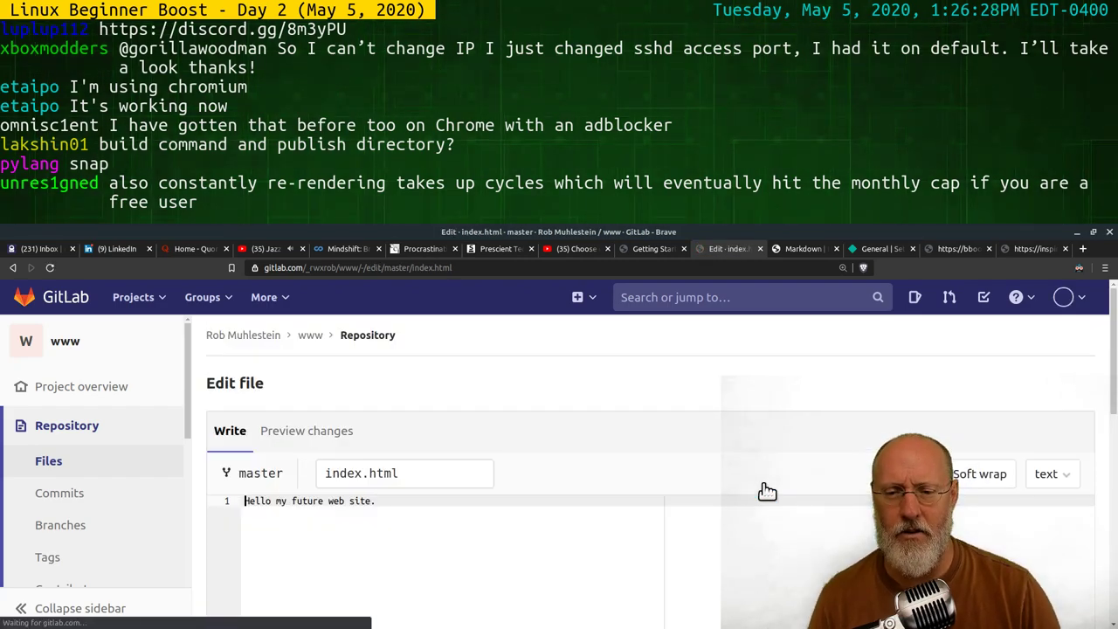
{"action": "left_click", "coordinate": [387, 500]}
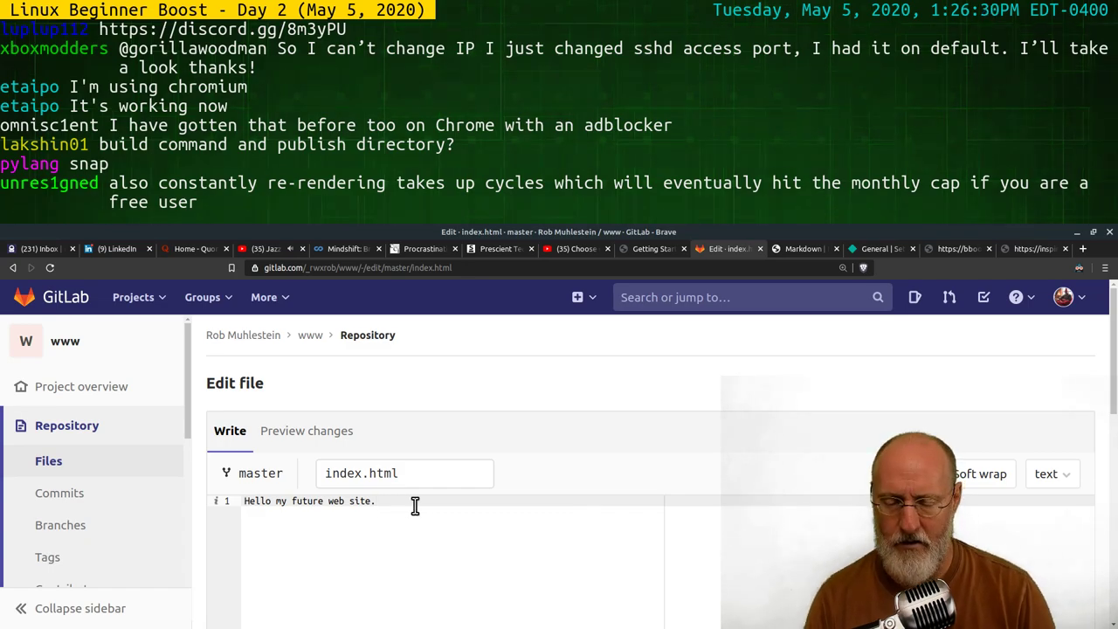
{"action": "key", "text": "Home"}
{"action": "key", "text": "Return"}
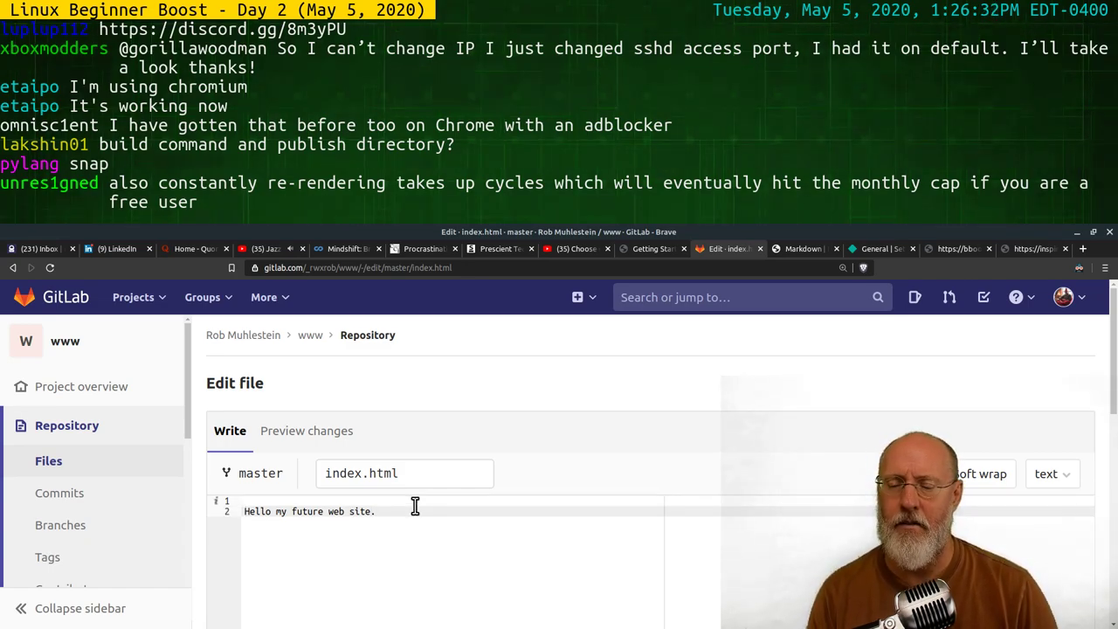
{"action": "key", "text": "Up"}
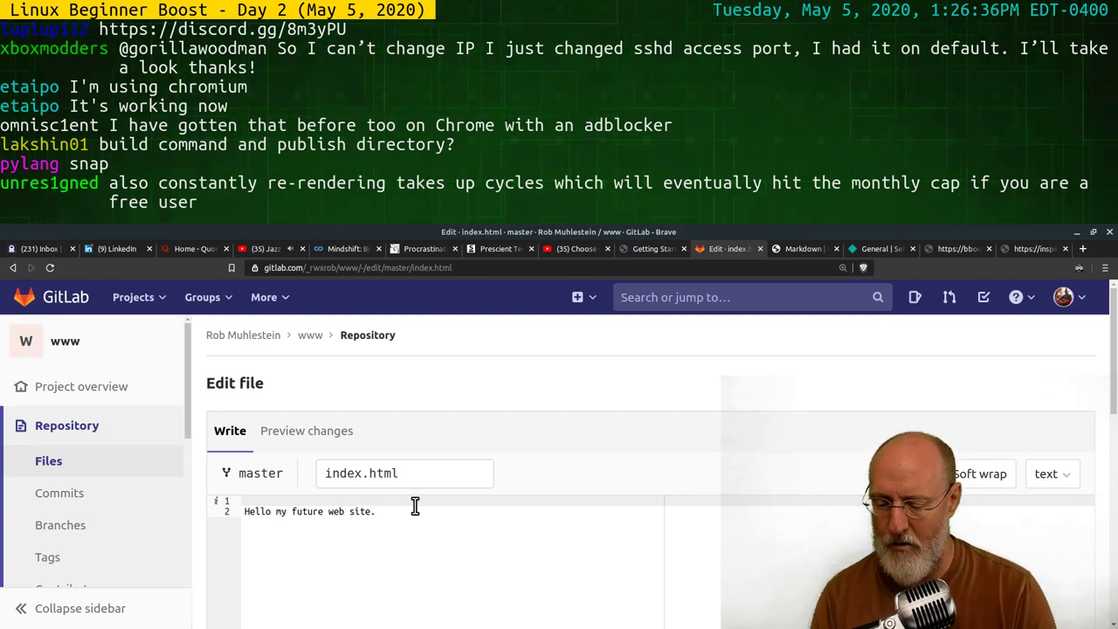
{"action": "type", "text": "<"}
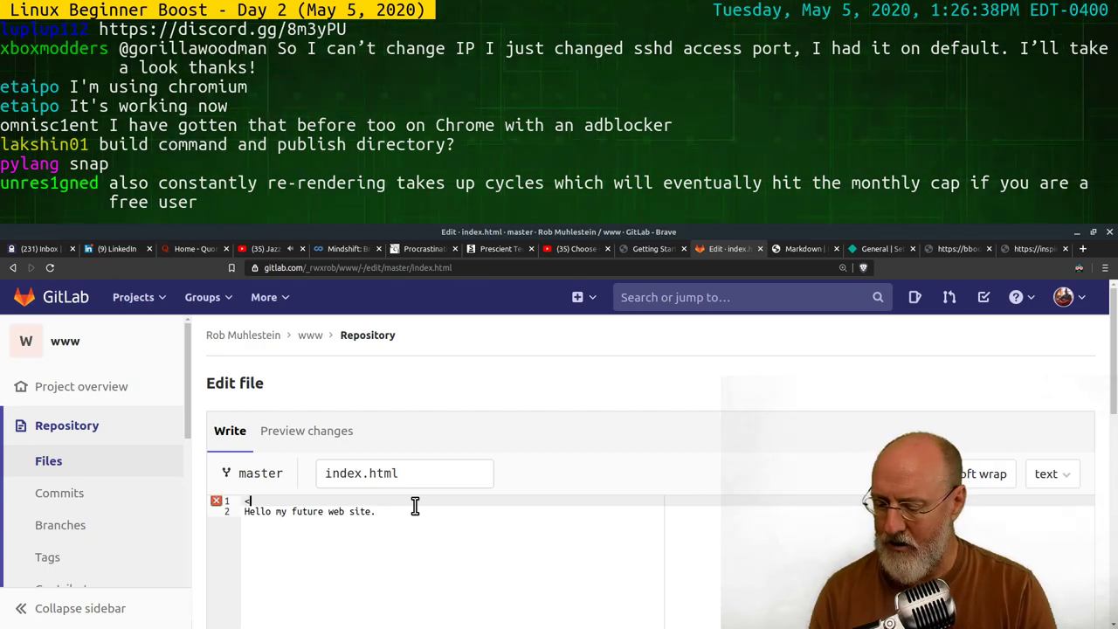
{"action": "type", "text": "!doctype html>"}
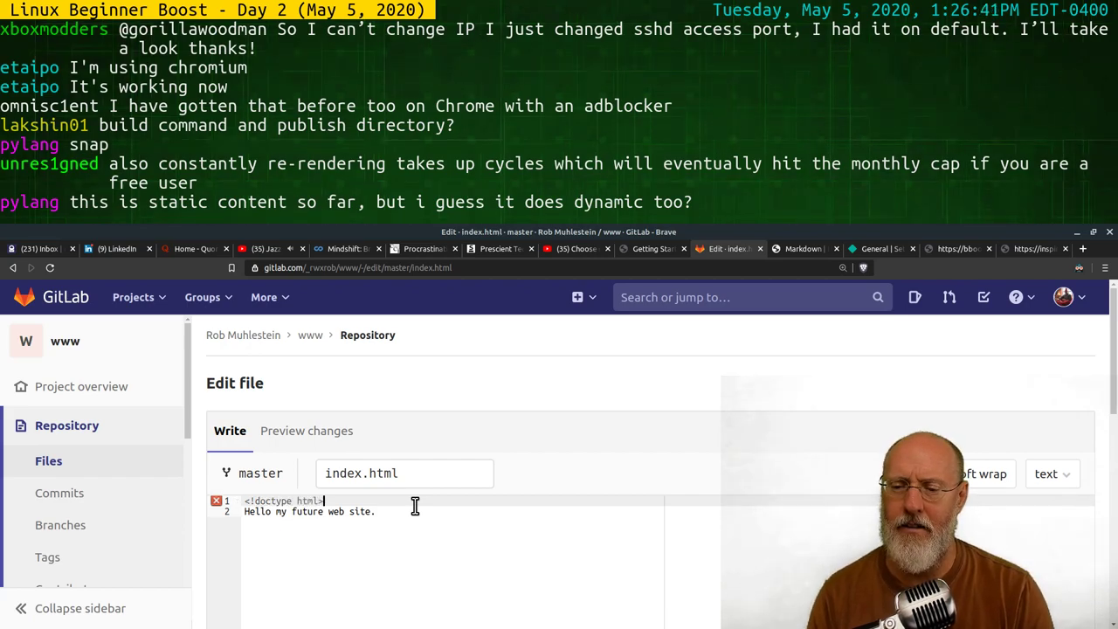
{"action": "key", "text": "Return"}
{"action": "type", "text": "<"}
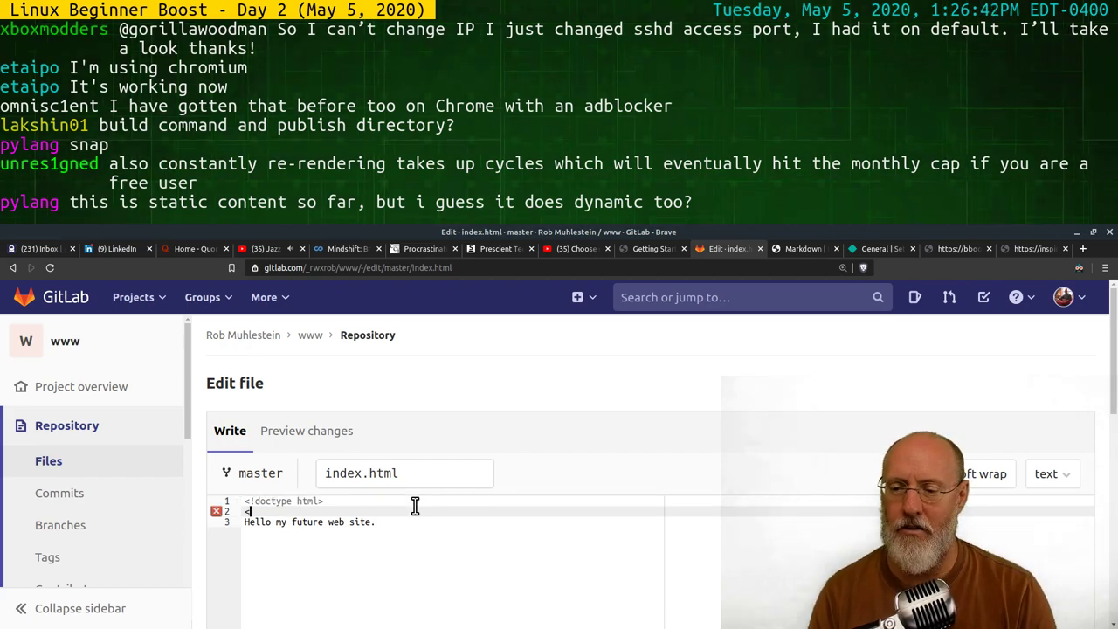
{"action": "type", "text": "html></html>"}
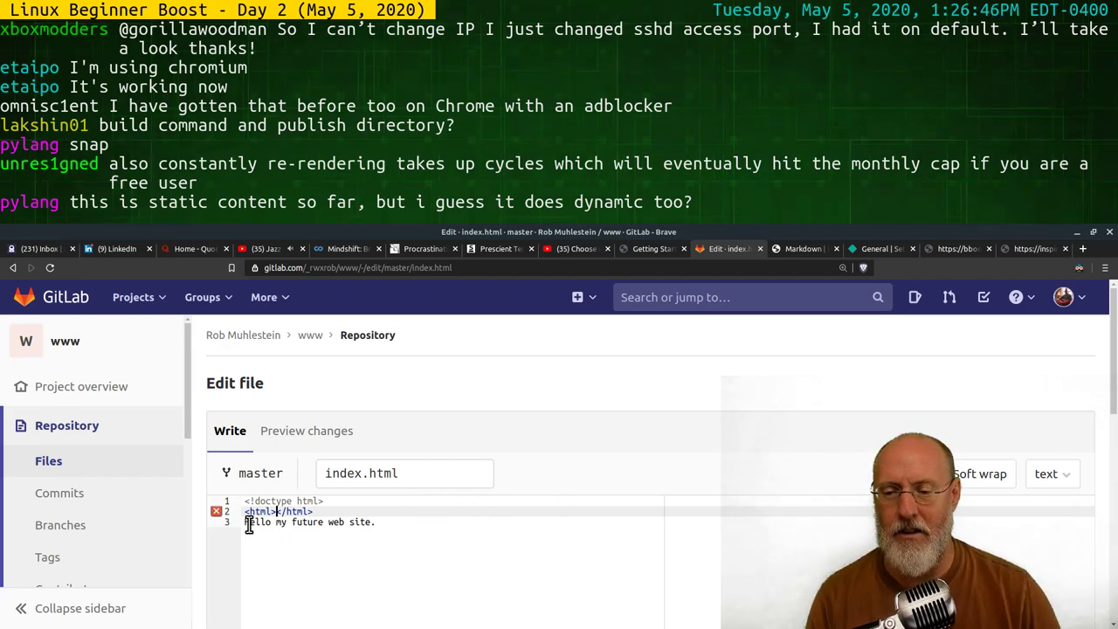
Replace the old sentence with a head titled 'Hello There' and start a <body> element
{"action": "left_click_drag", "start_coordinate": [248, 524], "coordinate": [373, 524]}
{"action": "type", "text": "H"}
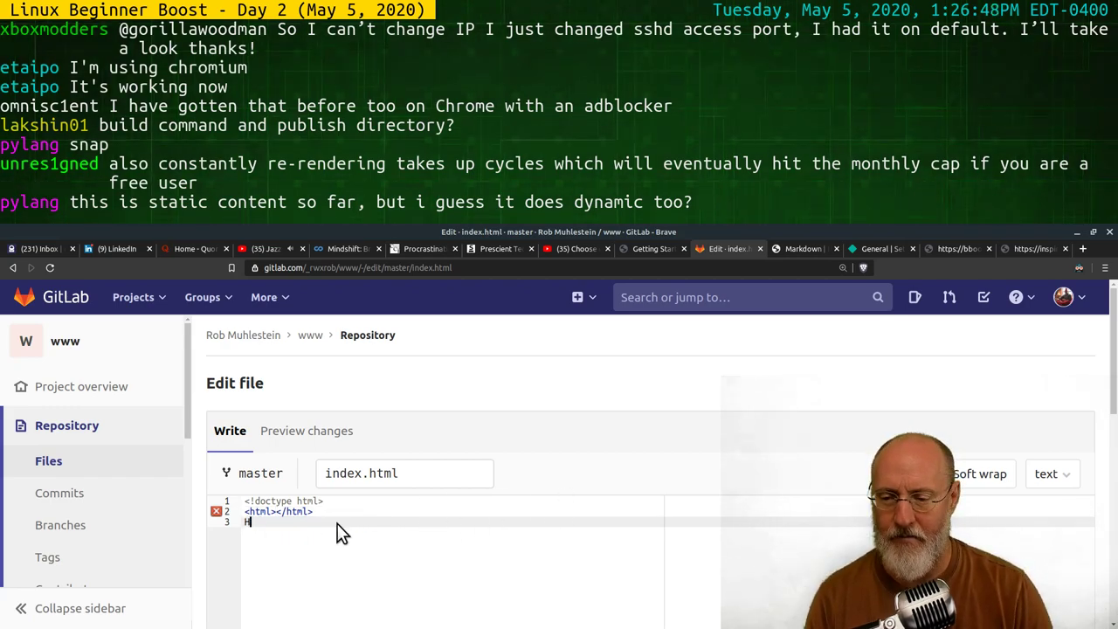
{"action": "key", "text": "BackSpace"}
{"action": "key", "text": "BackSpace"}
{"action": "key", "text": "Left"}
{"action": "key", "text": "Left"}
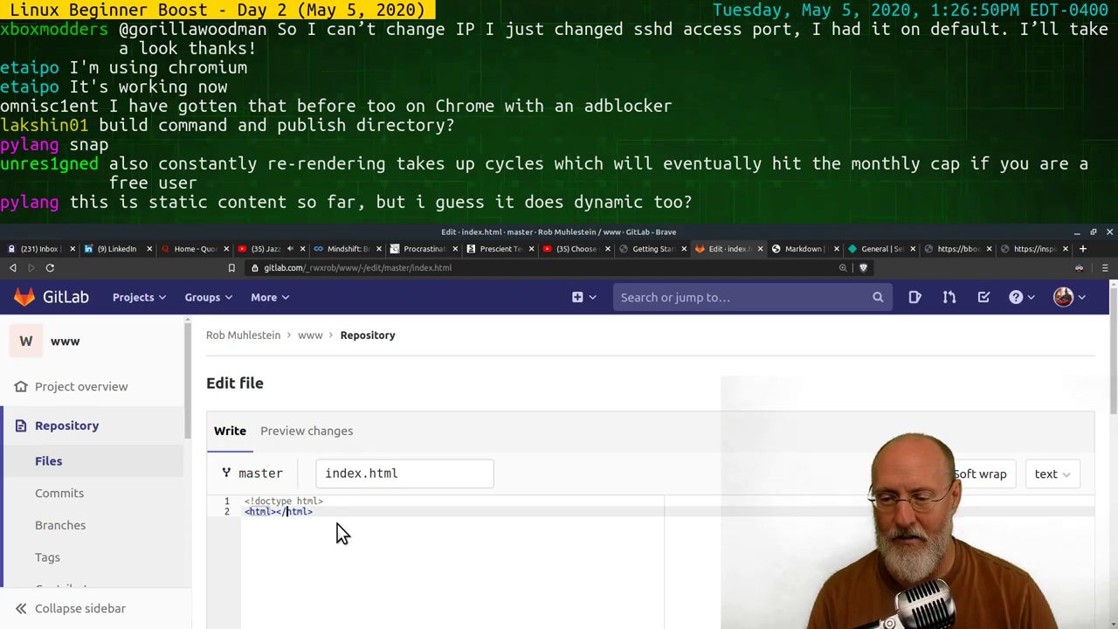
{"action": "key", "text": "Return"}
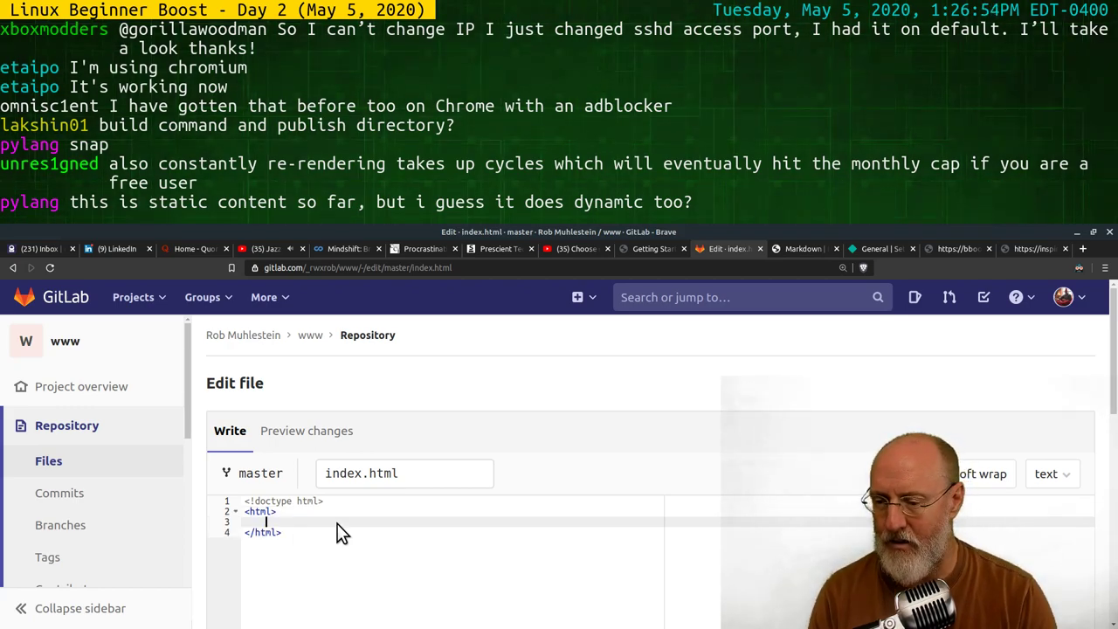
{"action": "type", "text": "<"}
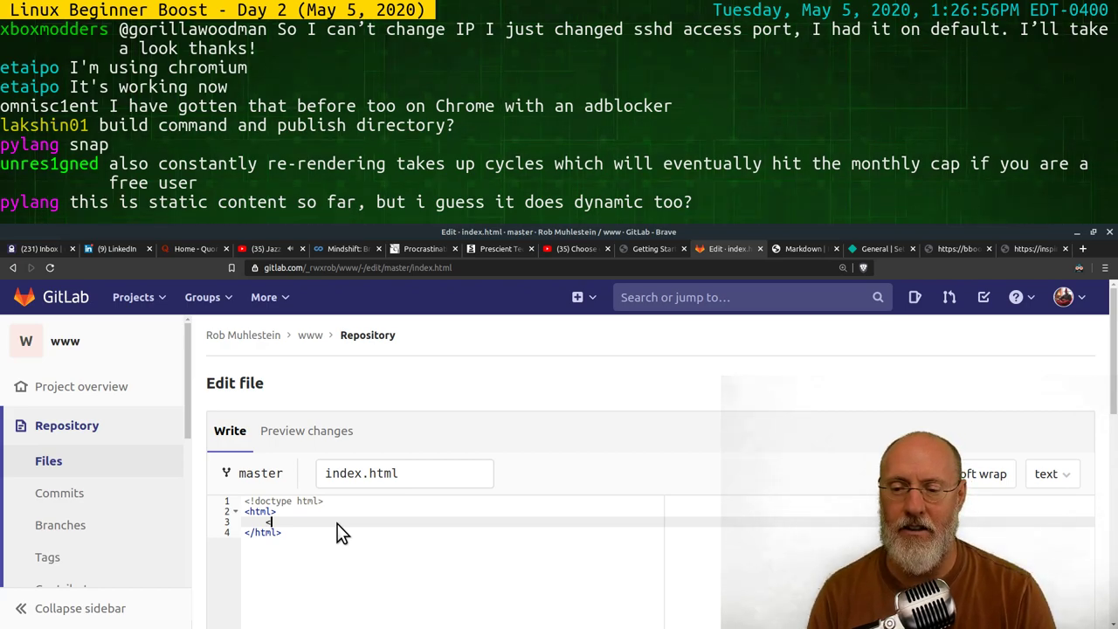
{"action": "type", "text": "head"}
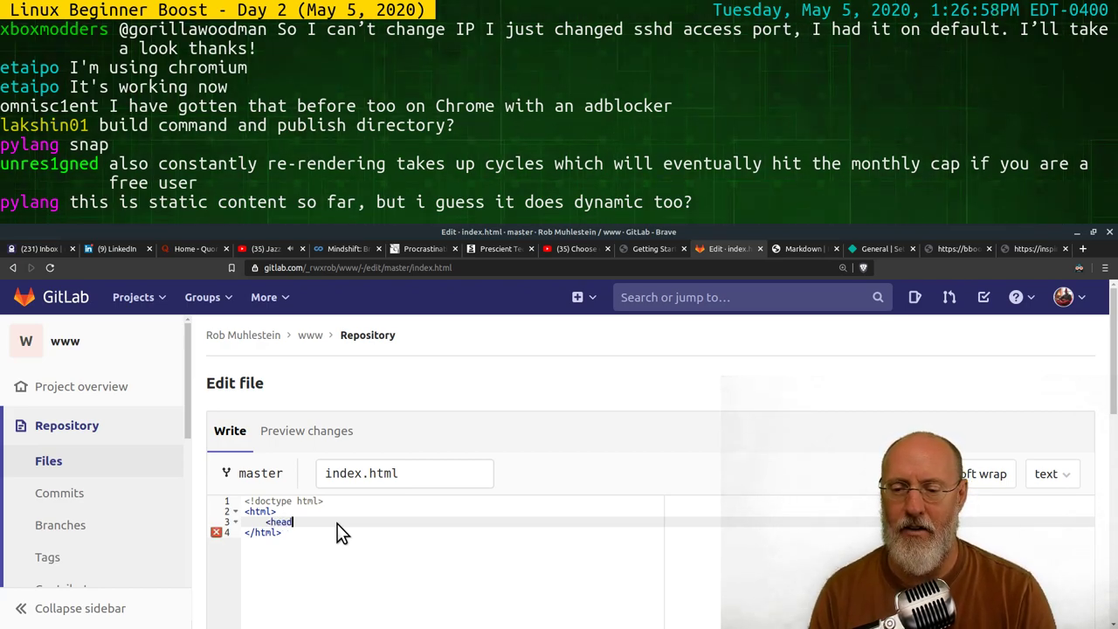
{"action": "type", "text": ">"}
{"action": "key", "text": "Return"}
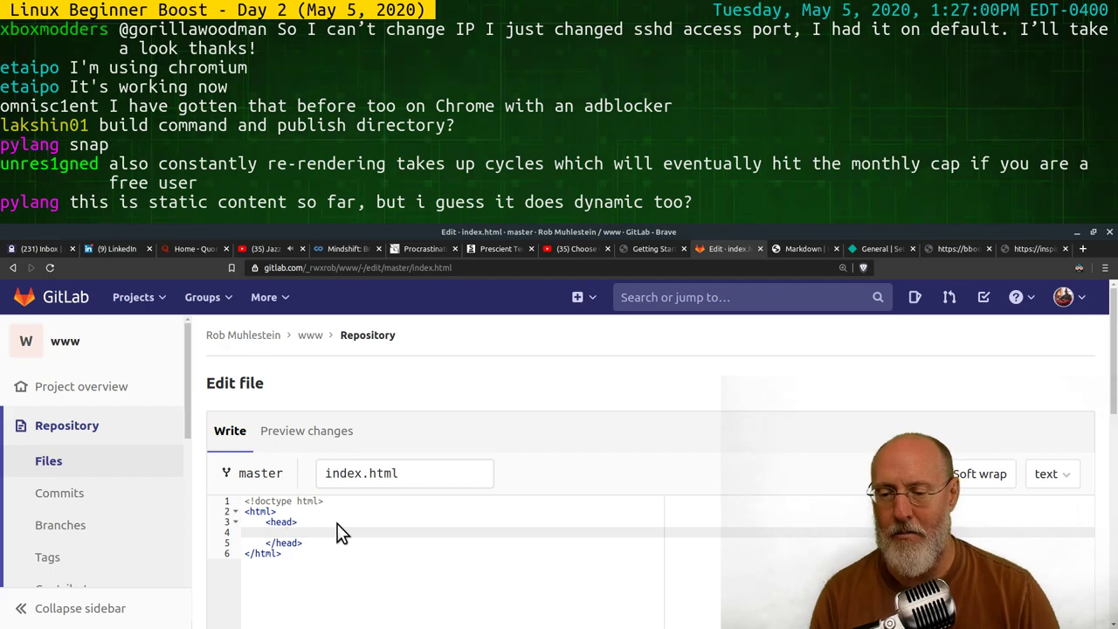
{"action": "type", "text": "<title>"}
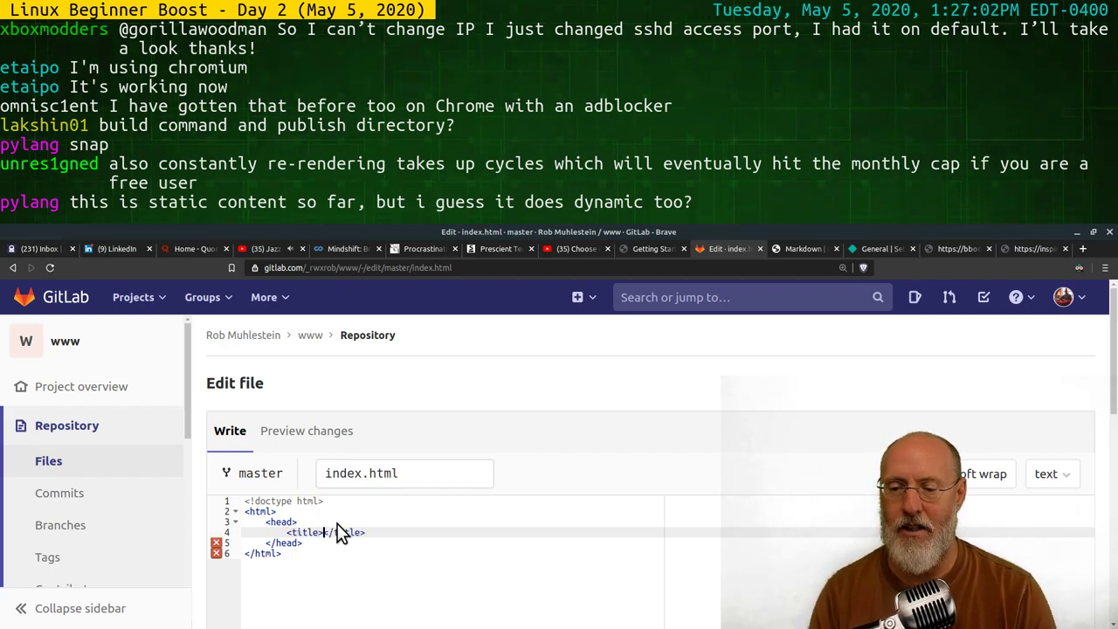
{"action": "type", "text": "Hello There"}
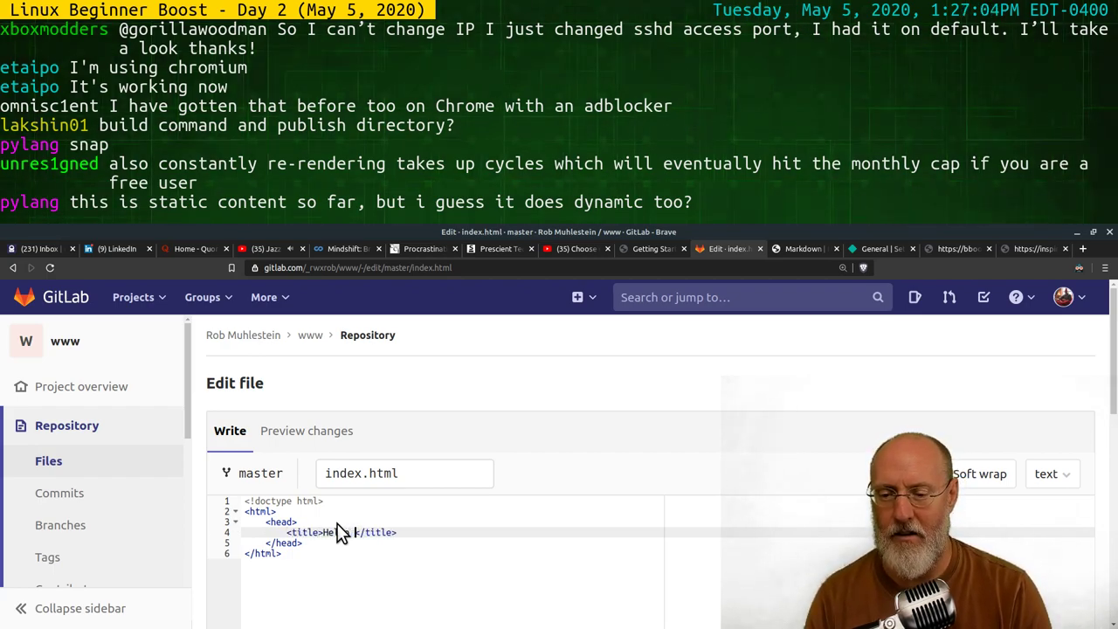
{"action": "key", "text": "Right"}
{"action": "key", "text": "Right"}
{"action": "key", "text": "Right"}
{"action": "key", "text": "Right"}
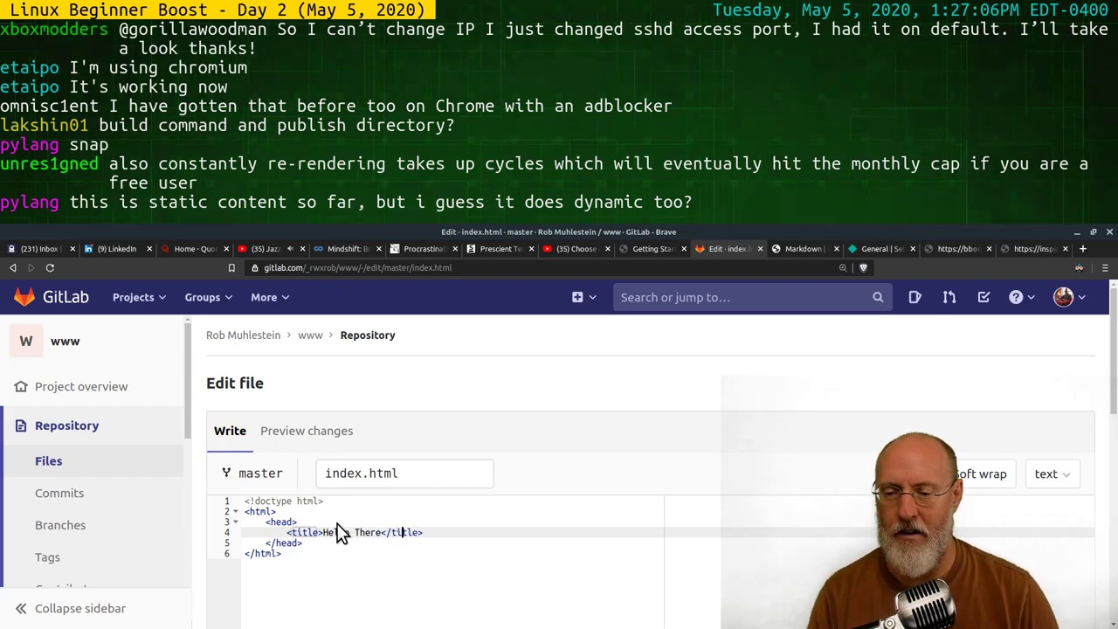
{"action": "key", "text": "Down"}
{"action": "key", "text": "Return"}
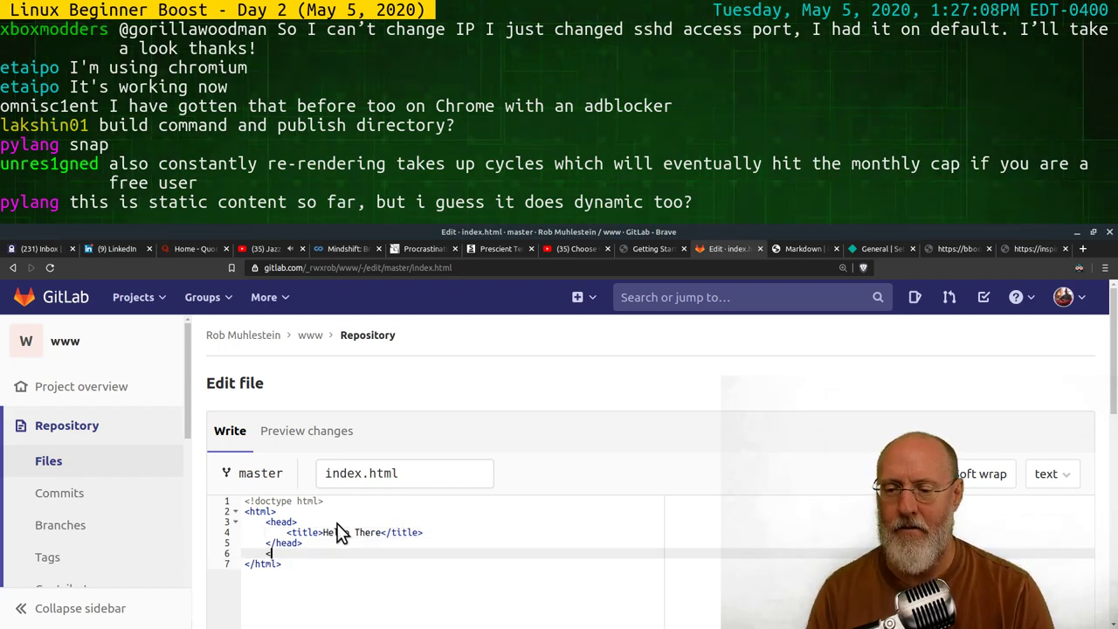
{"action": "type", "text": "<body>"}
Add a header containing an <h1> reading 'The Hello World Page'
{"action": "key", "text": "Return"}
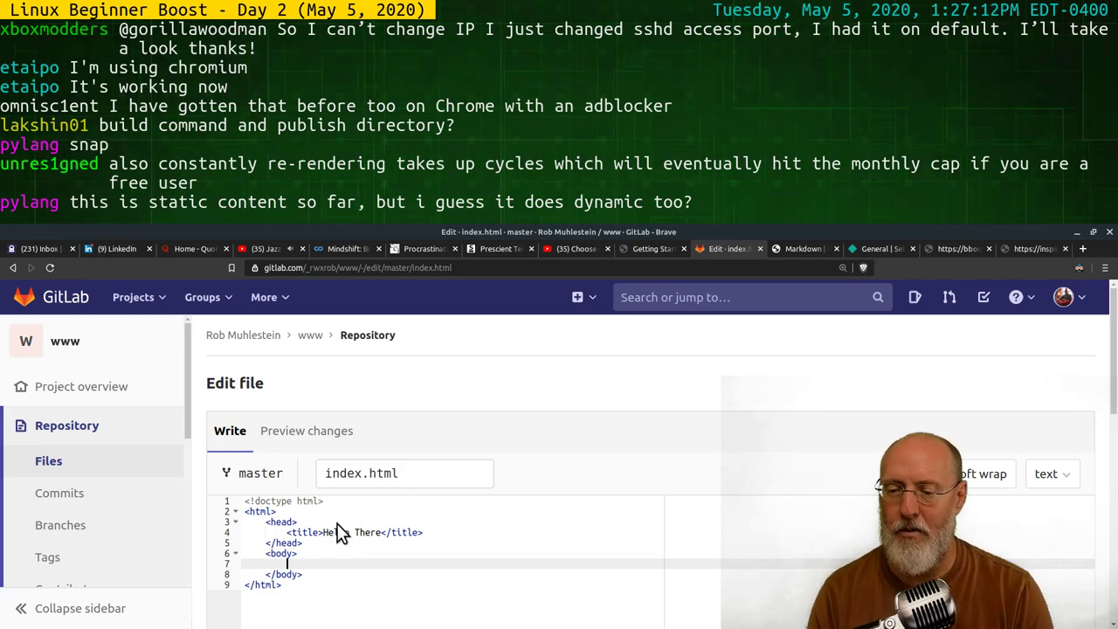
{"action": "type", "text": "<main"}
{"action": "key", "text": "BackSpace"}
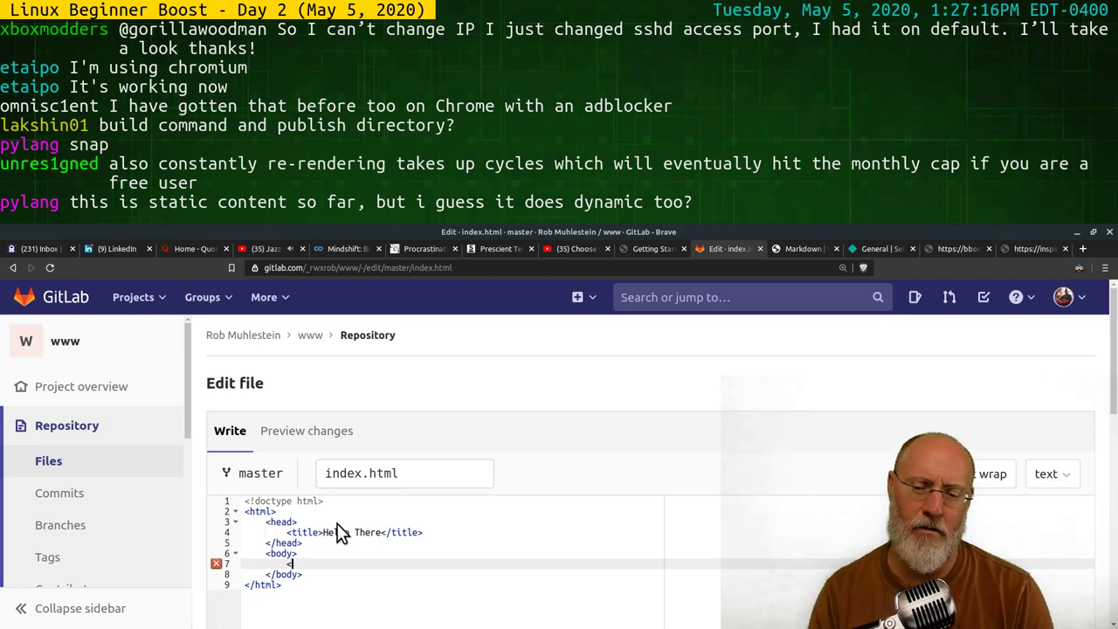
{"action": "type", "text": "header></header>"}
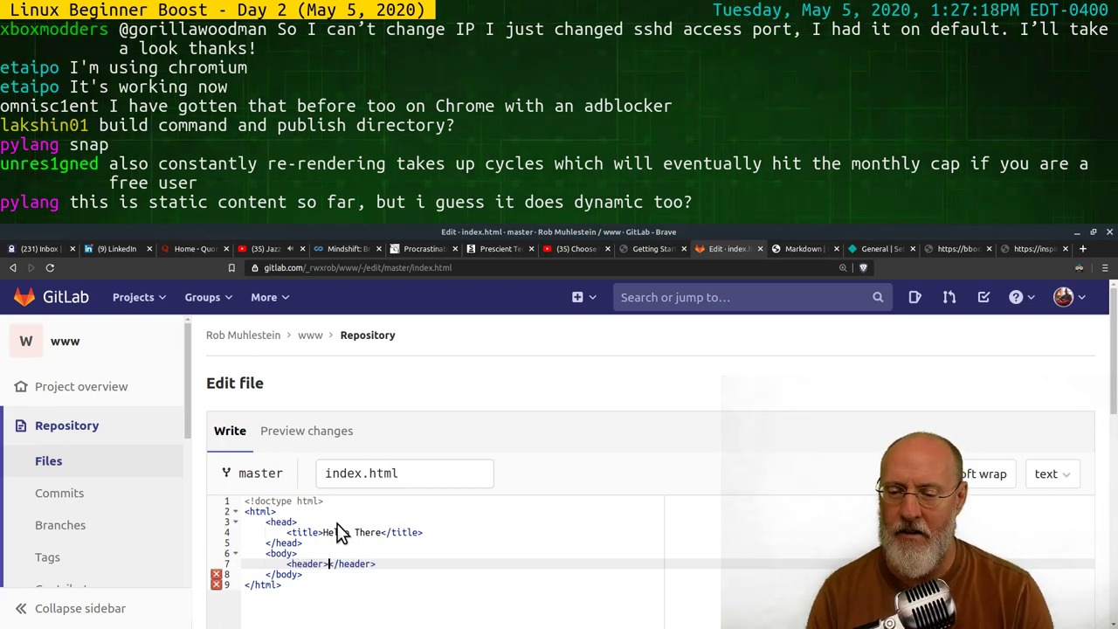
{"action": "key", "text": "Return"}
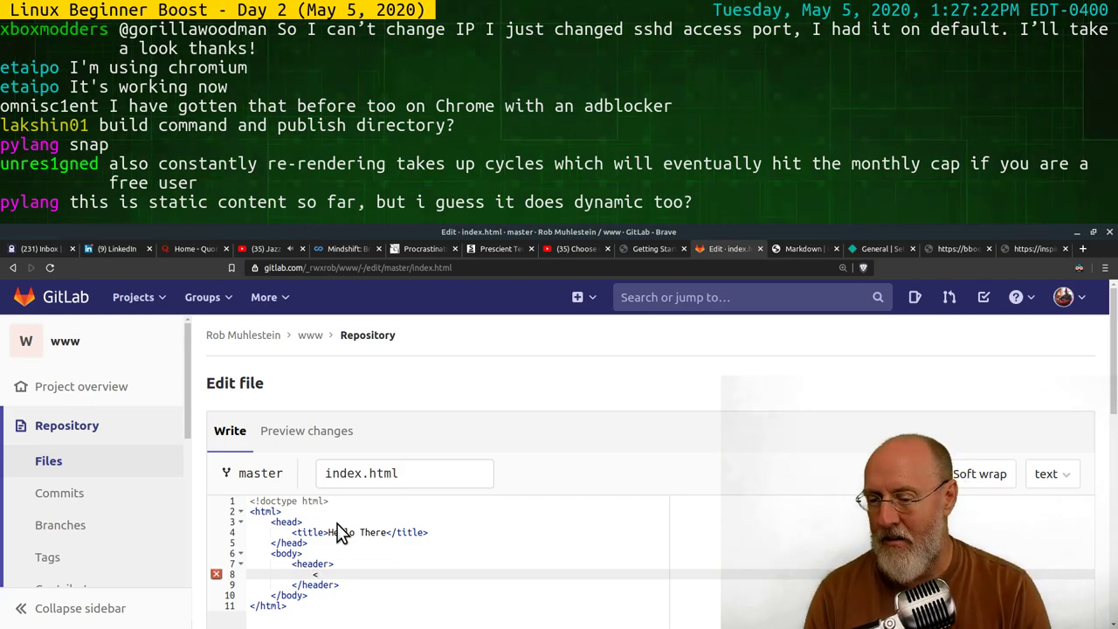
{"action": "type", "text": "<h1>"}
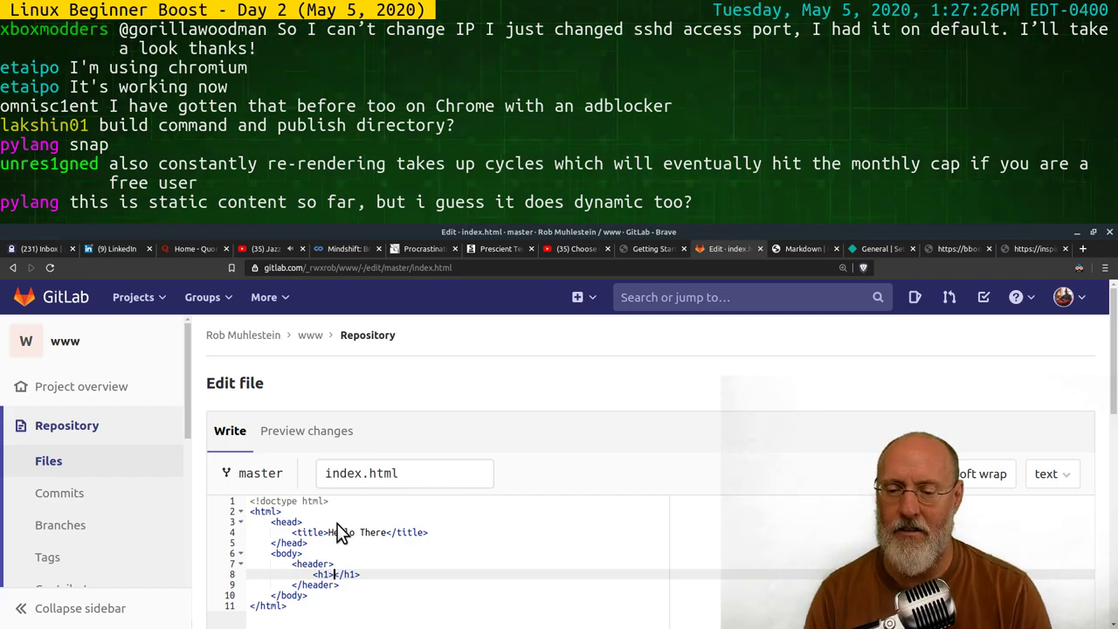
{"action": "type", "text": "The Hello "}
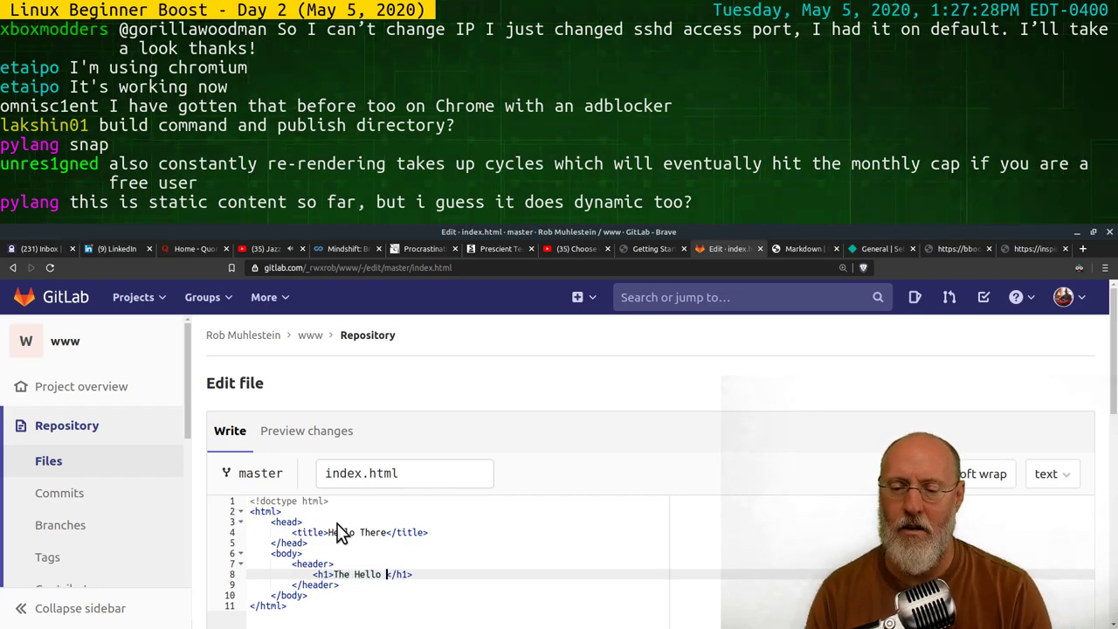
{"action": "type", "text": "World Page"}
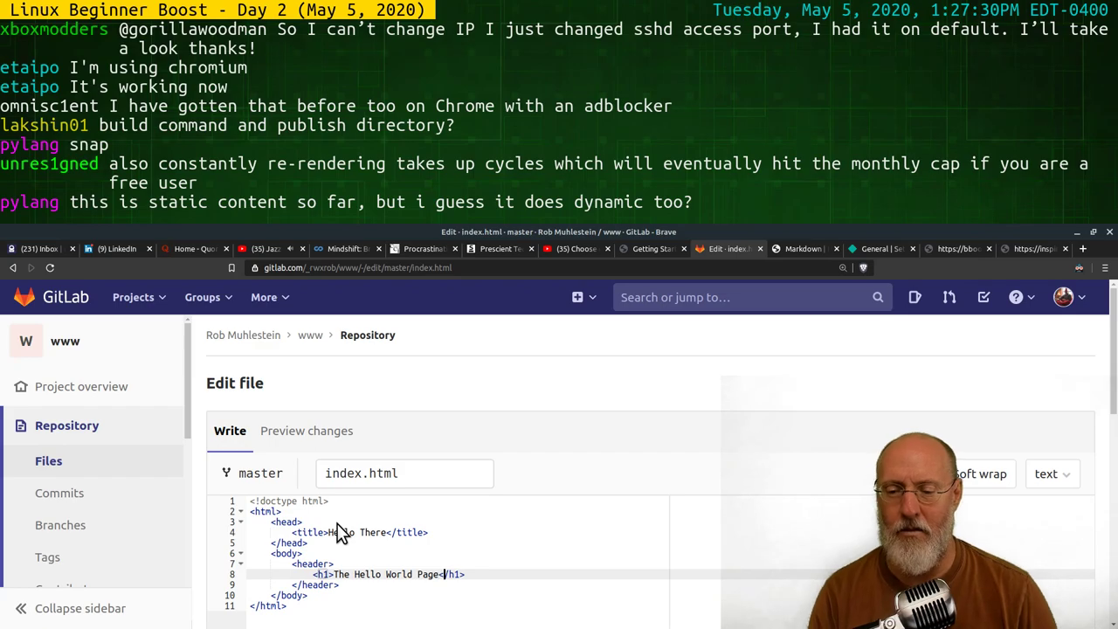
Add a <main> section with the text 'This is the main part of the page.'
{"action": "key", "text": "Down"}
{"action": "key", "text": "Return"}
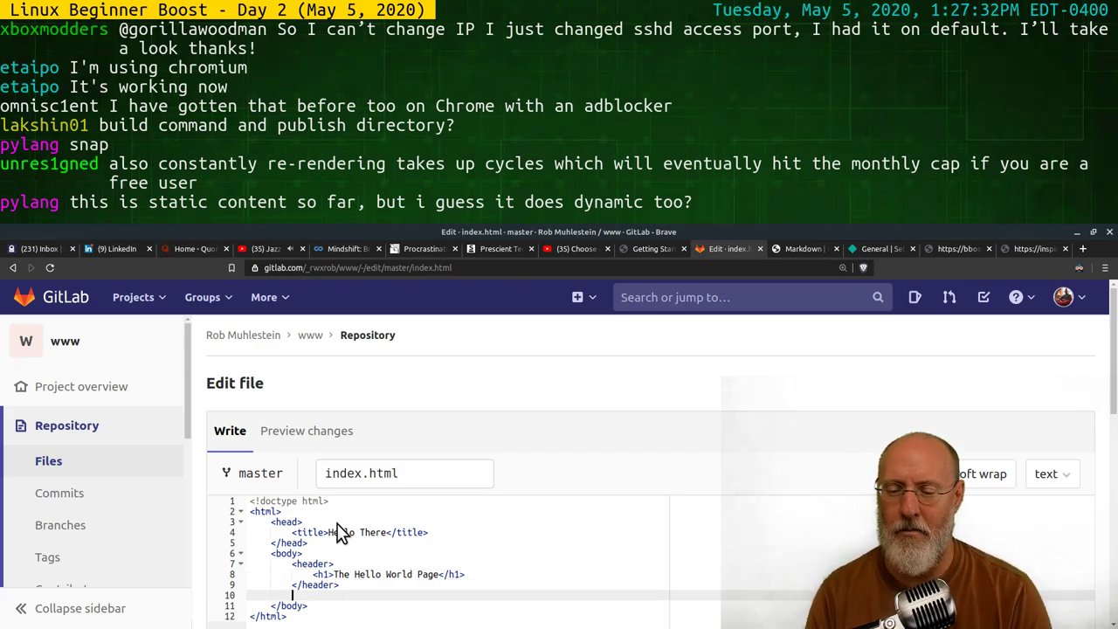
{"action": "type", "text": "<mai"}
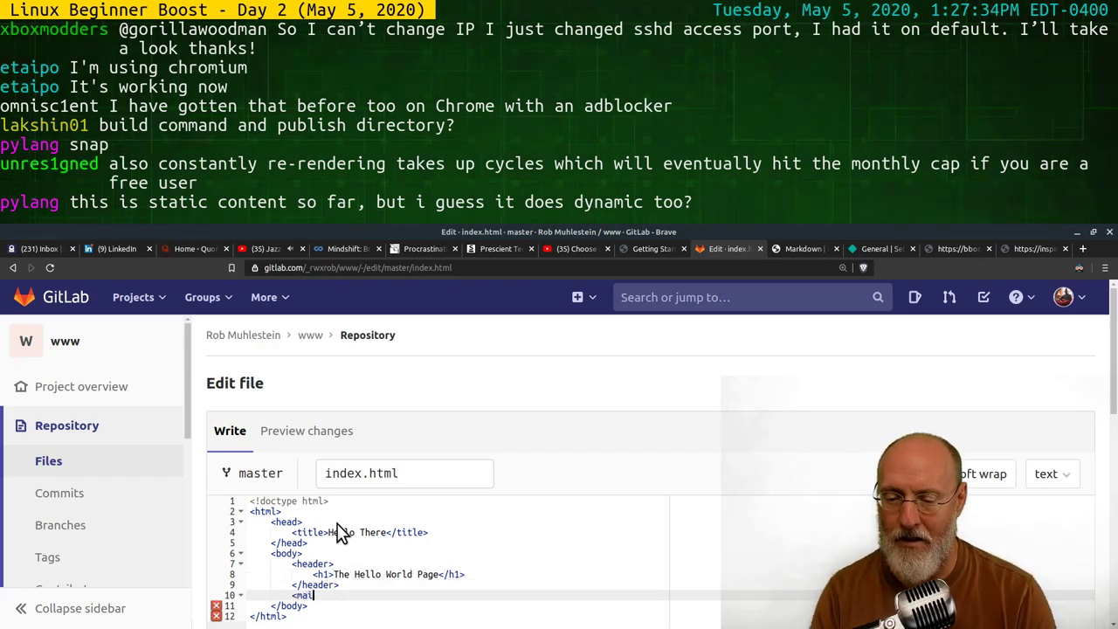
{"action": "type", "text": "n"}
{"action": "key", "text": "BackSpace"}
{"action": "key", "text": "BackSpace"}
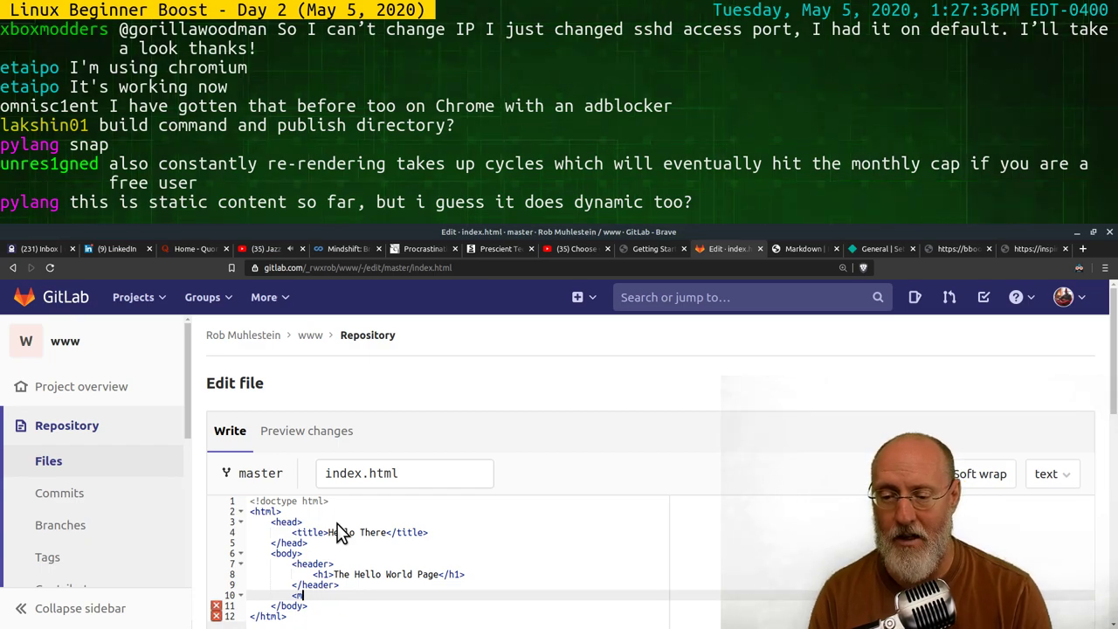
{"action": "type", "text": "ain></main>"}
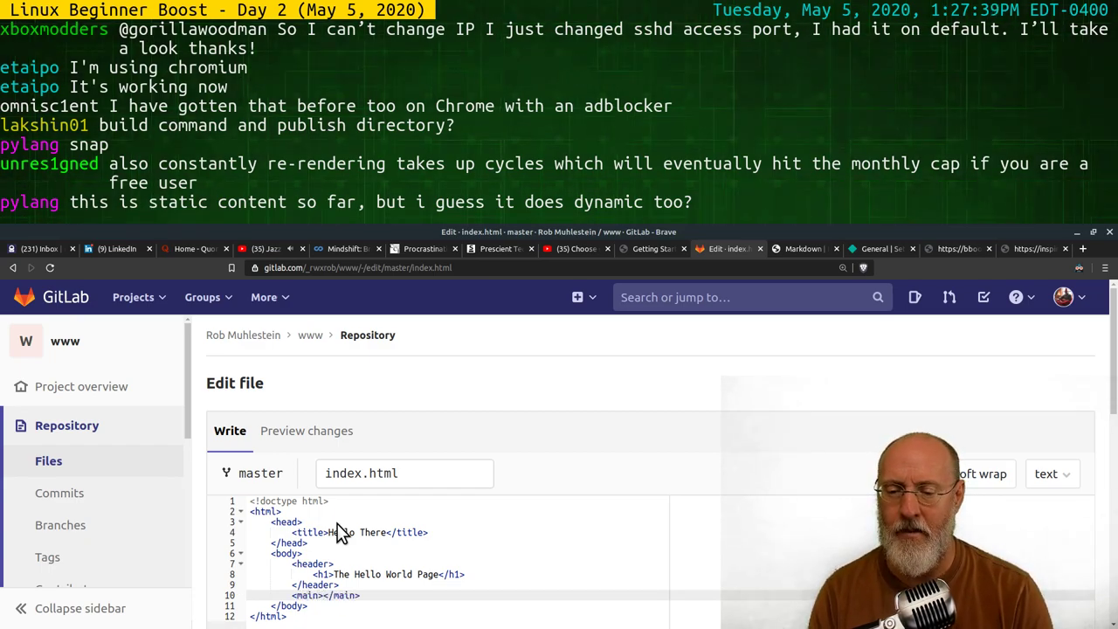
{"action": "key", "text": "Return"}
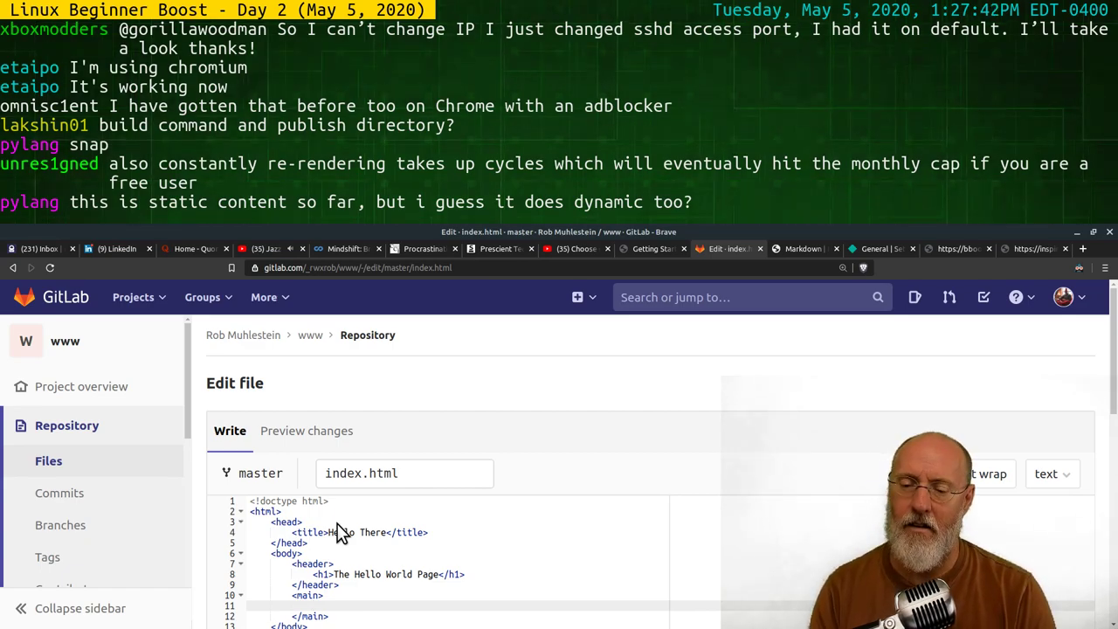
{"action": "type", "text": "Thi"}
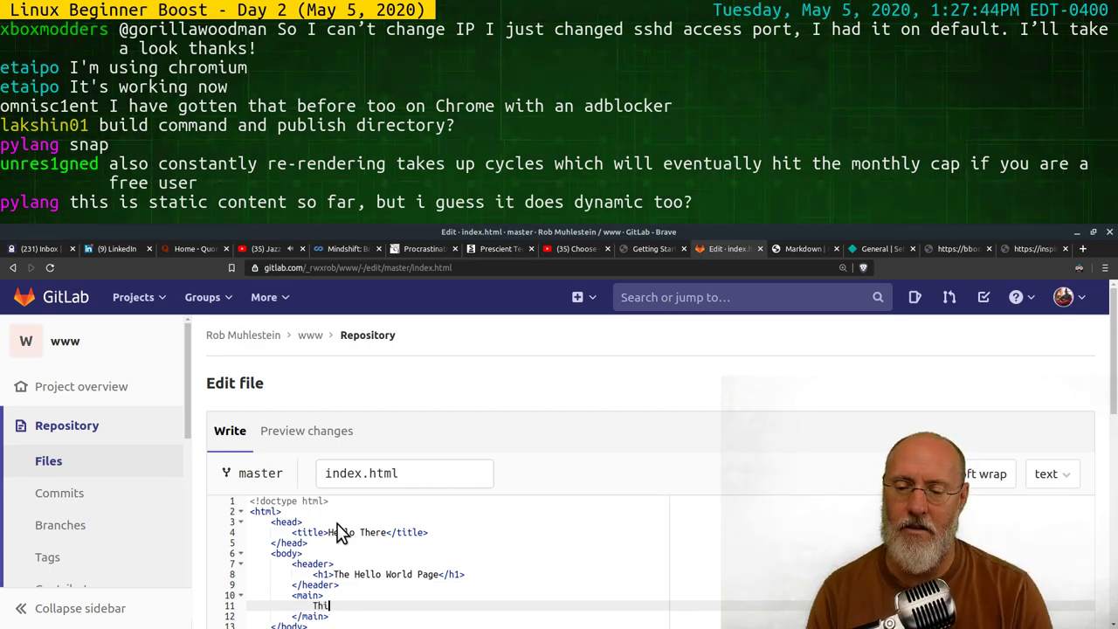
{"action": "key", "text": "BackSpace"}
{"action": "key", "text": "BackSpace"}
{"action": "key", "text": "BackSpace"}
{"action": "type", "text": "s "}
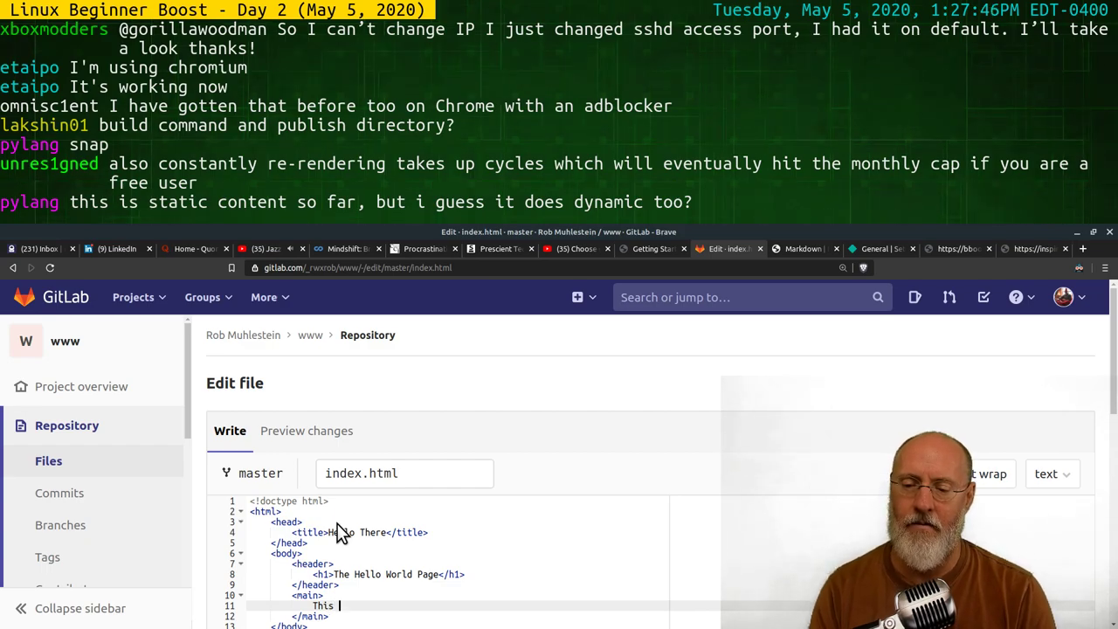
{"action": "type", "text": "is the main part "}
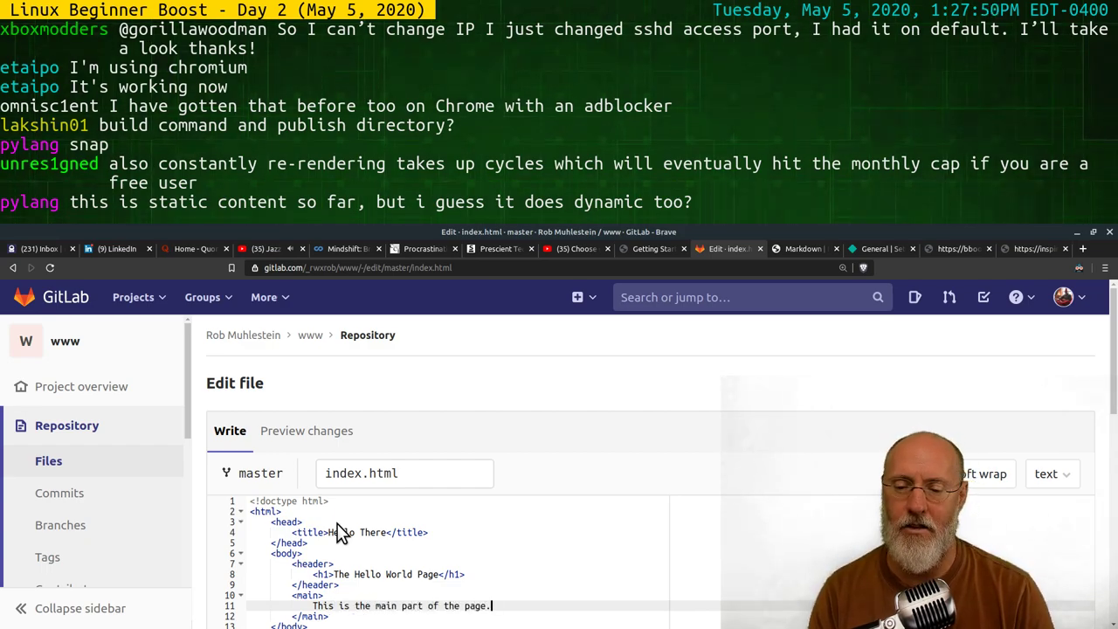
{"action": "type", "text": "of the page."}
Add a <footer> containing a paragraph reading 'Copyright Me'
{"action": "key", "text": "Down"}
{"action": "key", "text": "Return"}
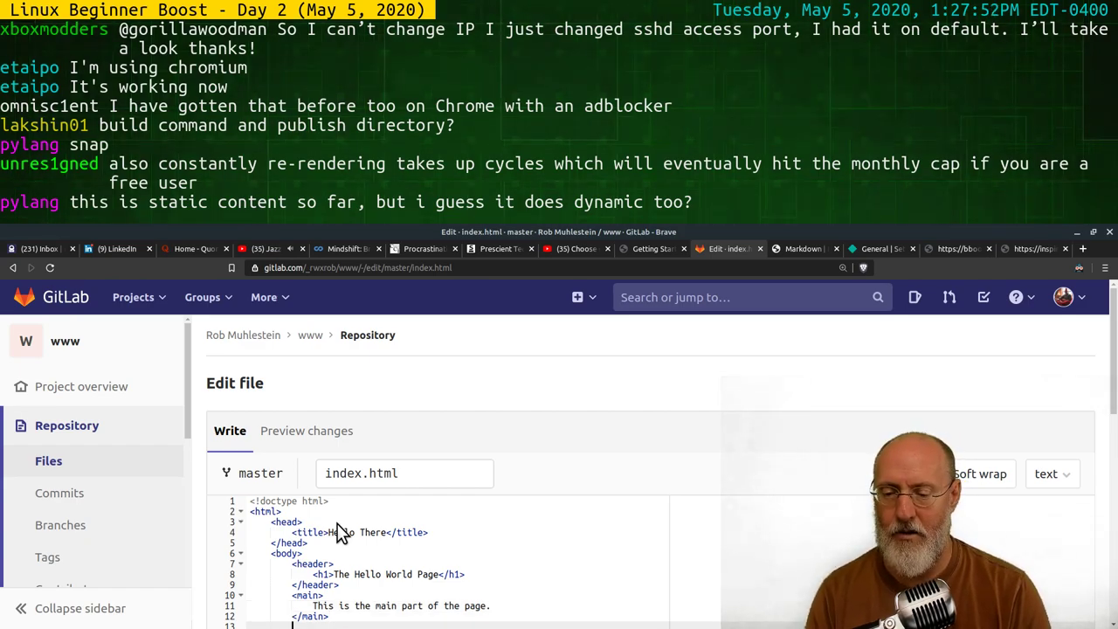
{"action": "type", "text": "<footer></footer>"}
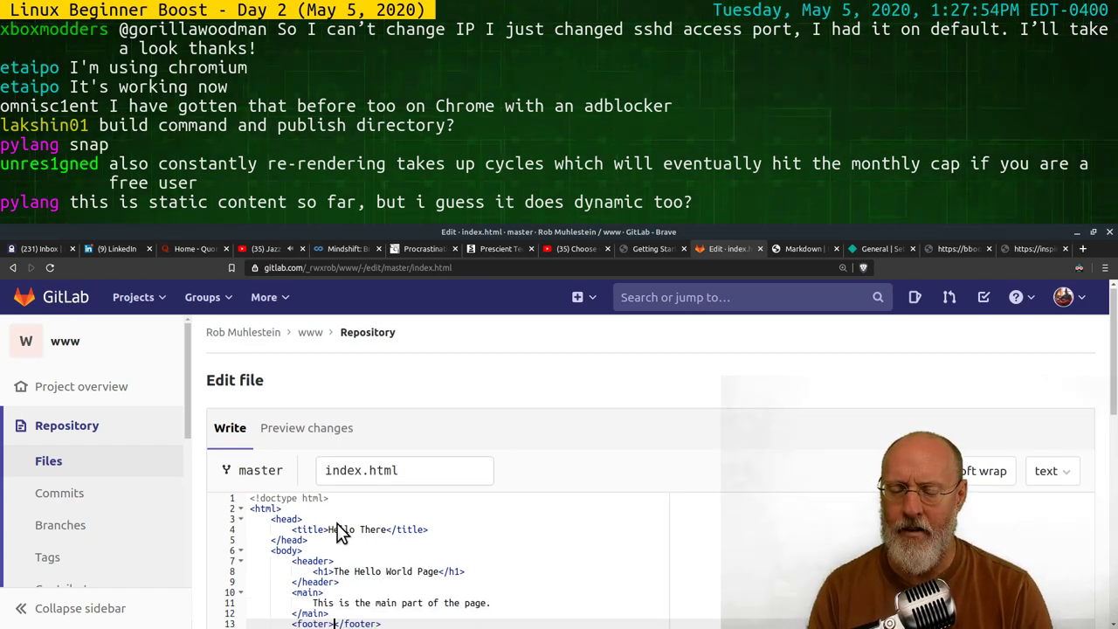
{"action": "key", "text": "Return"}
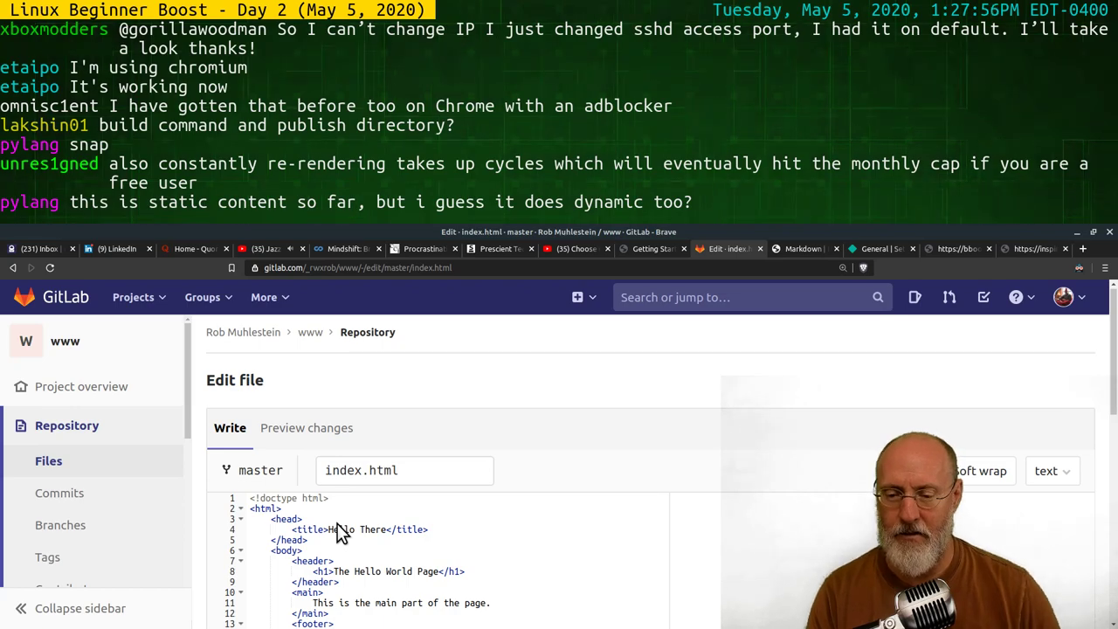
{"action": "scroll", "coordinate": [425, 581], "scroll_direction": "down", "scroll_amount": 1}
{"action": "left_click", "coordinate": [354, 574]}
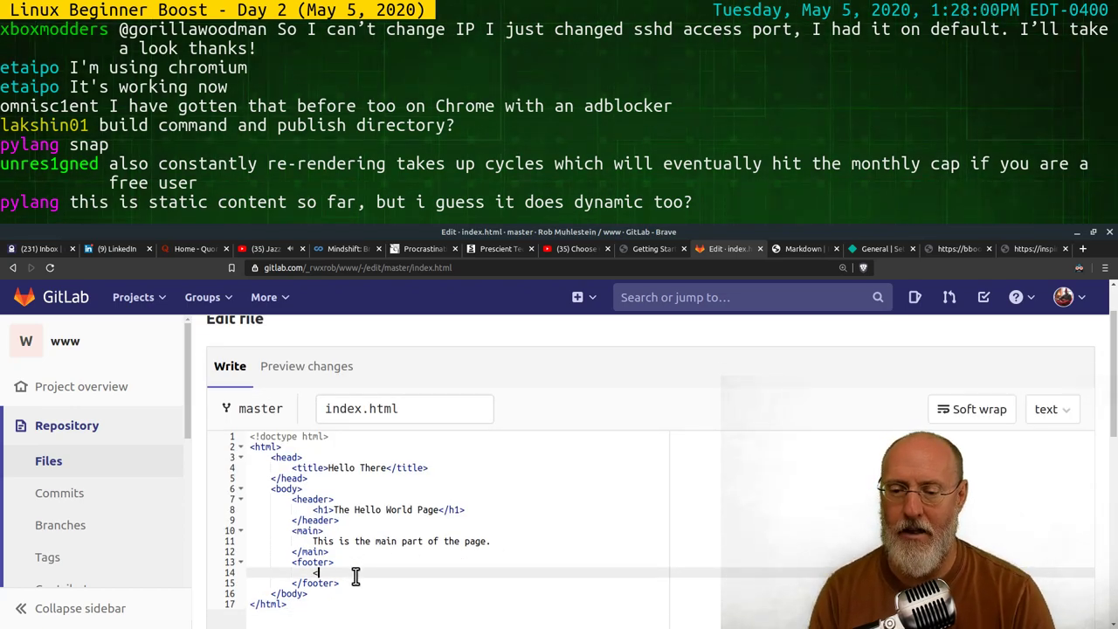
{"action": "type", "text": "<p>Copy"}
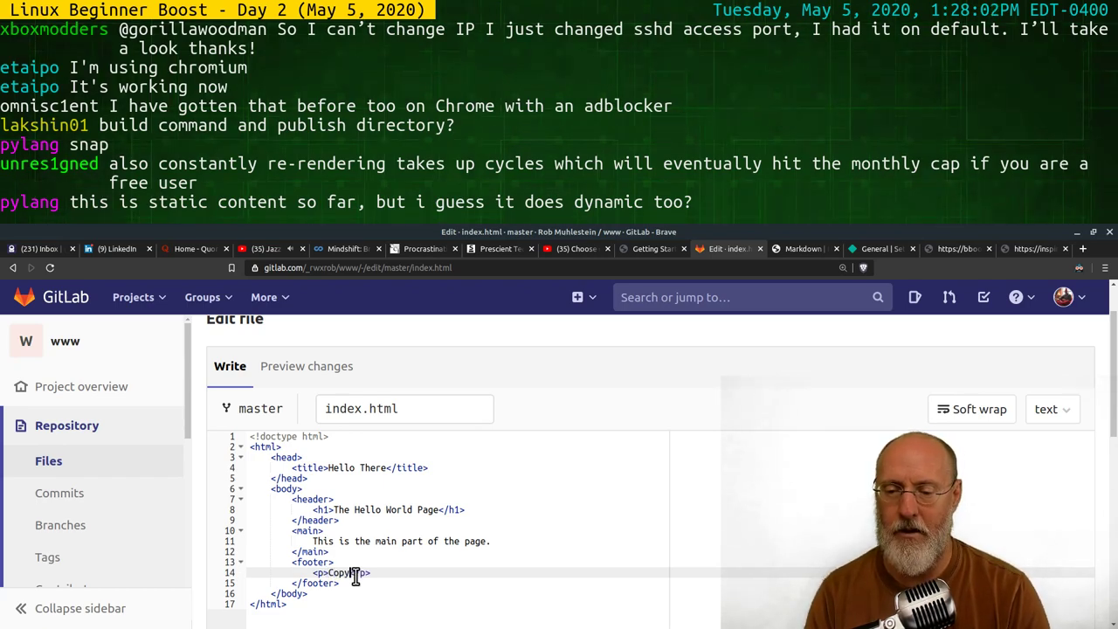
{"action": "type", "text": "right"}
{"action": "type", "text": " Me"}
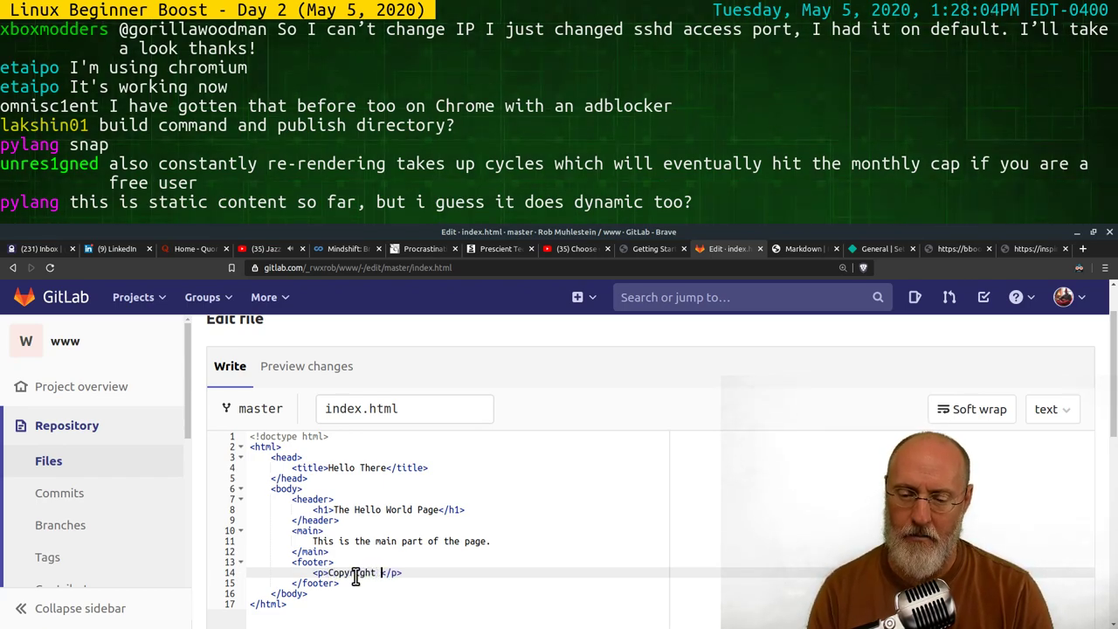
Wrap the main sentence in <p></p> tags
{"action": "key", "text": "Up"}
{"action": "key", "text": "Up"}
{"action": "key", "text": "Up"}
{"action": "key", "text": "Up"}
{"action": "key", "text": "Up"}
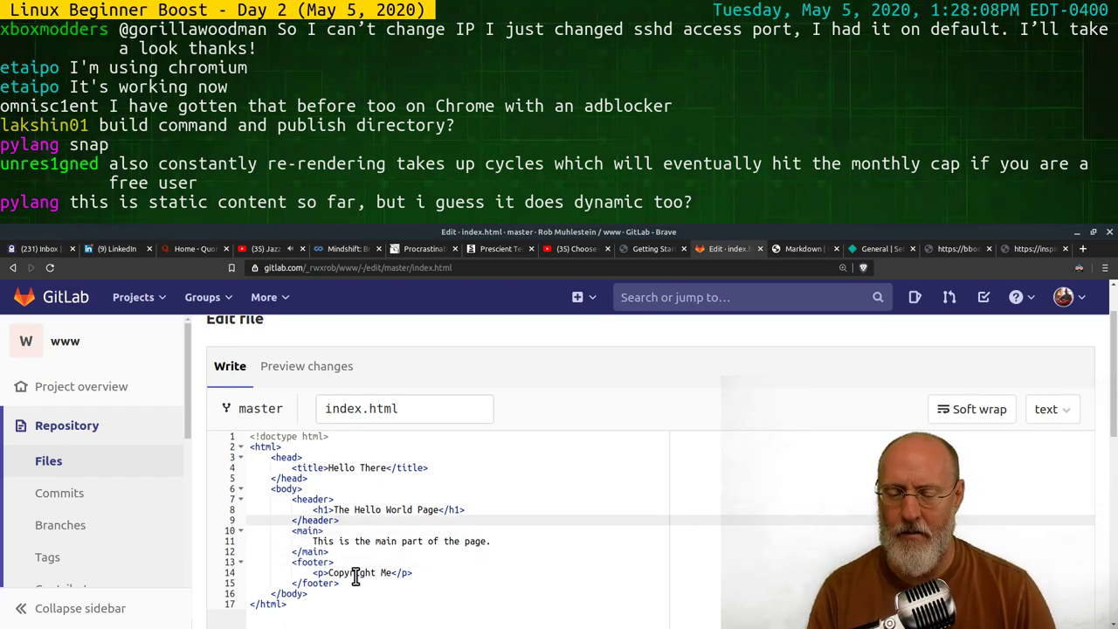
{"action": "key", "text": "Down"}
{"action": "key", "text": "Down"}
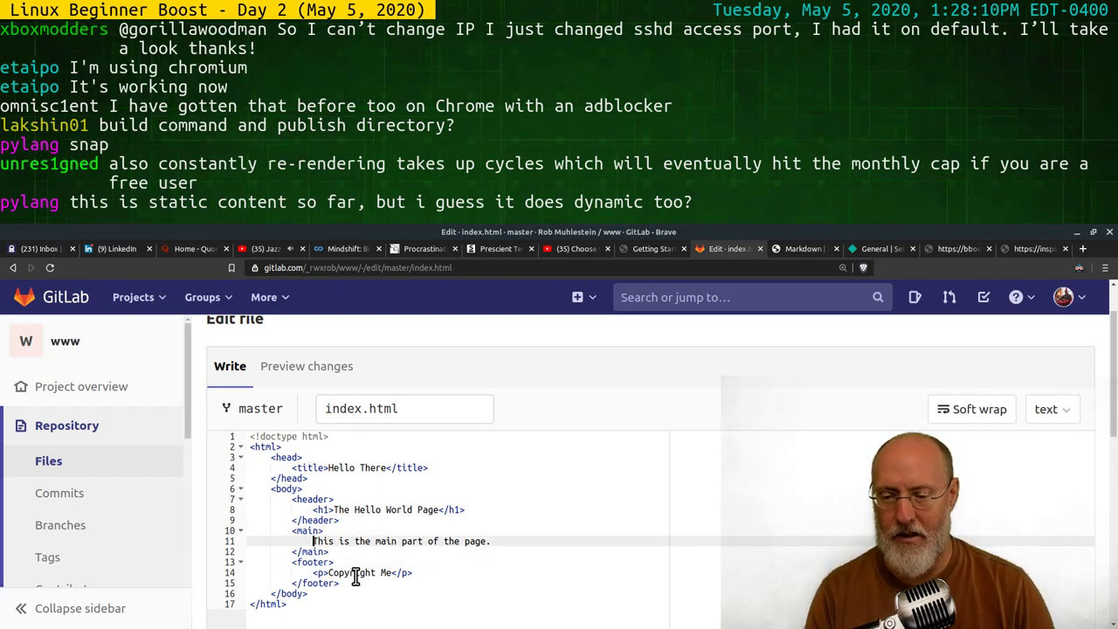
{"action": "key", "text": "Home"}
{"action": "type", "text": "<p>"}
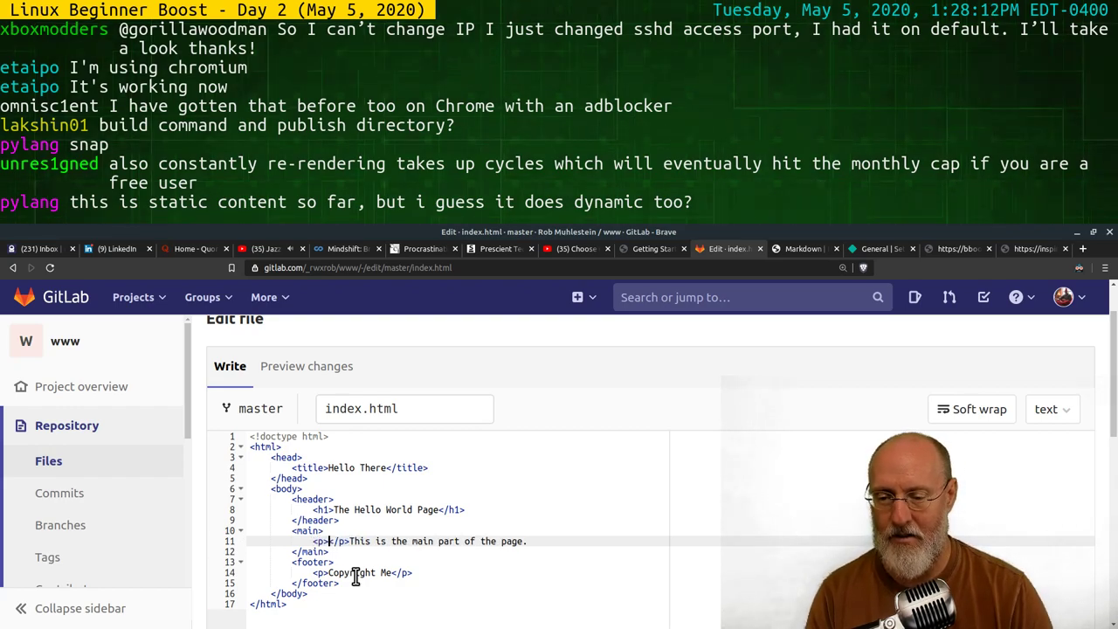
{"action": "key", "text": "BackSpace"}
{"action": "key", "text": "BackSpace"}
{"action": "key", "text": "BackSpace"}
{"action": "key", "text": "BackSpace"}
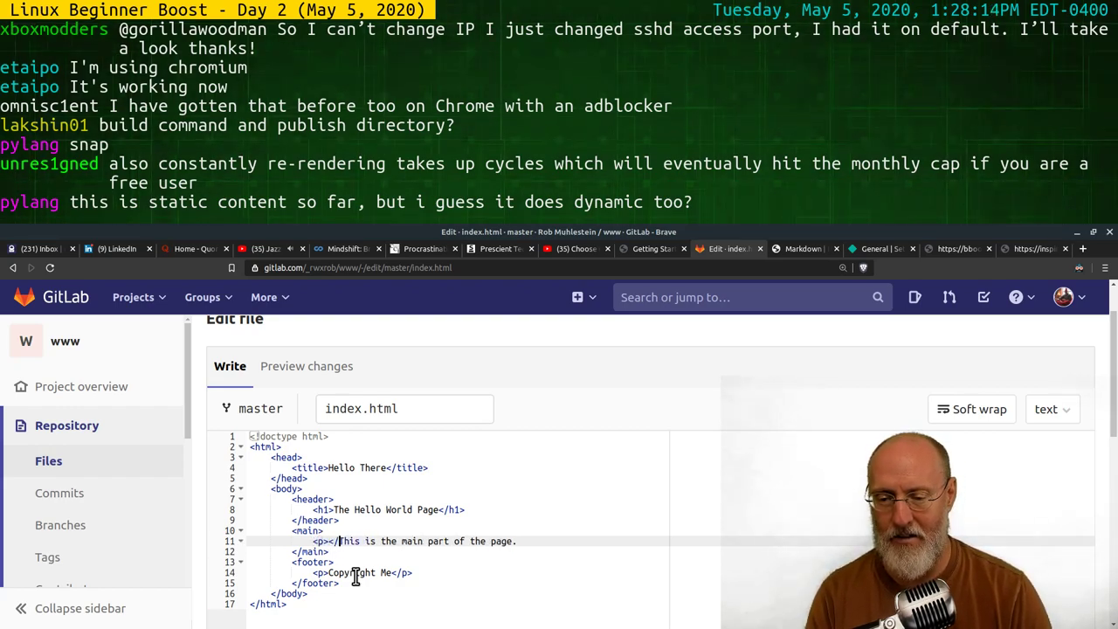
{"action": "key", "text": "End"}
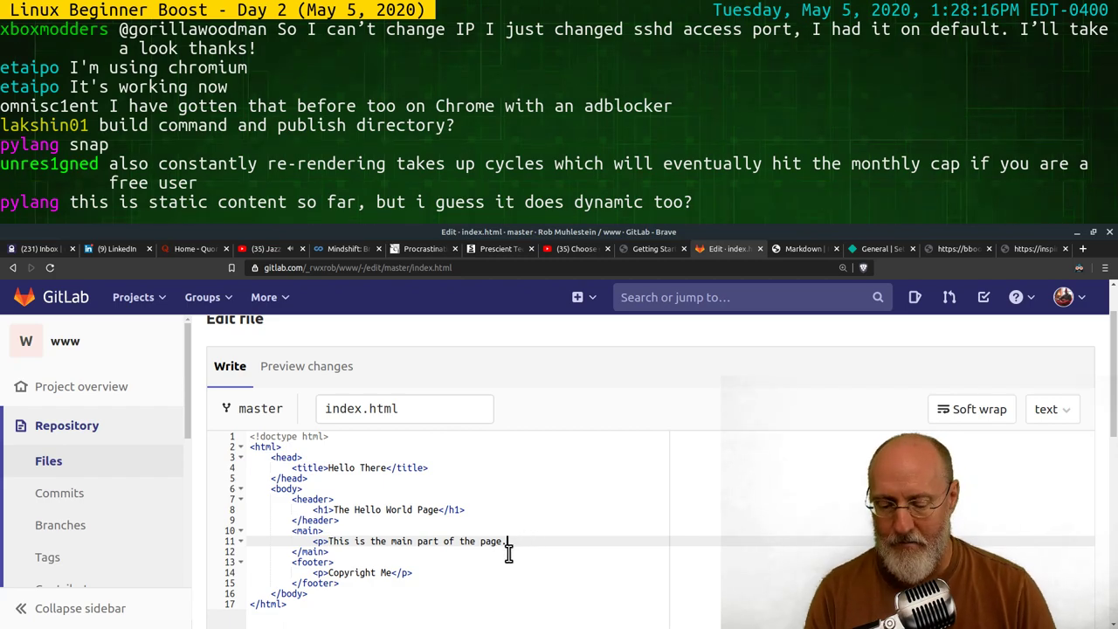
{"action": "type", "text": "</p>"}
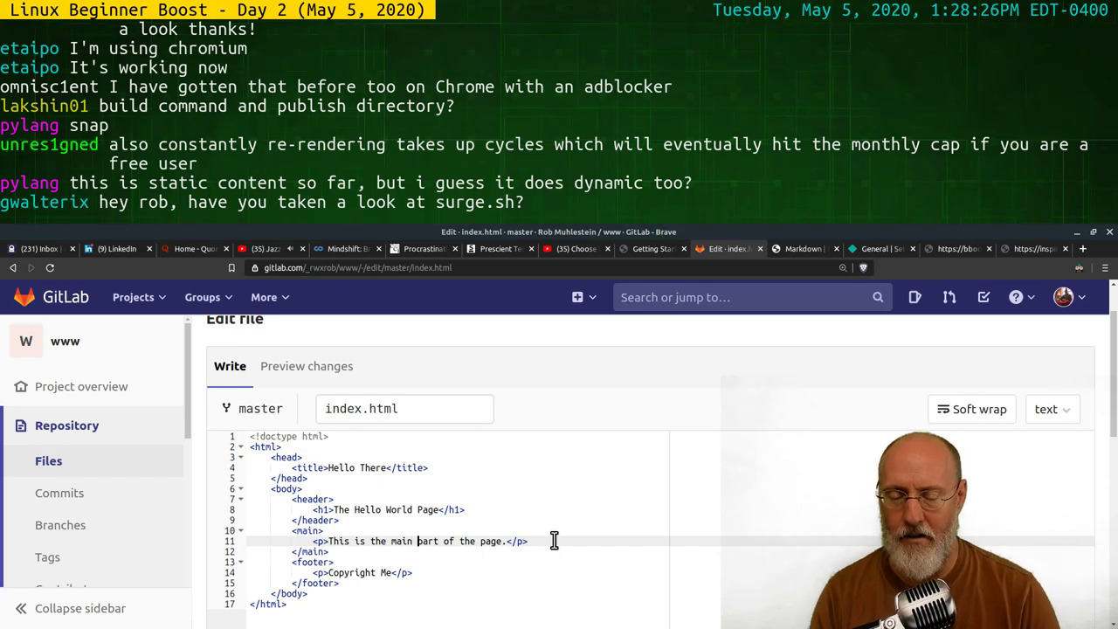
Wrap the word 'part' in <i></i> tags
{"action": "key", "text": "Right"}
{"action": "key", "text": "Right"}
{"action": "type", "text": "<"}
{"action": "key", "text": "BackSpace"}
{"action": "type", "text": "<i></"}
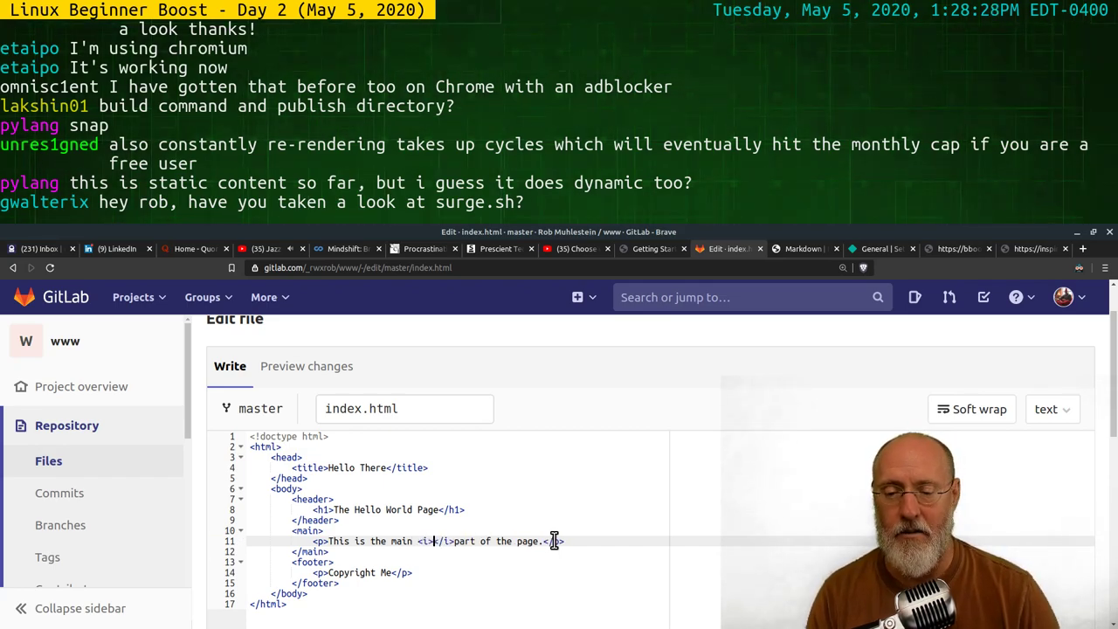
{"action": "key", "text": "BackSpace"}
{"action": "key", "text": "BackSpace"}
{"action": "key", "text": "BackSpace"}
{"action": "key", "text": "BackSpace"}
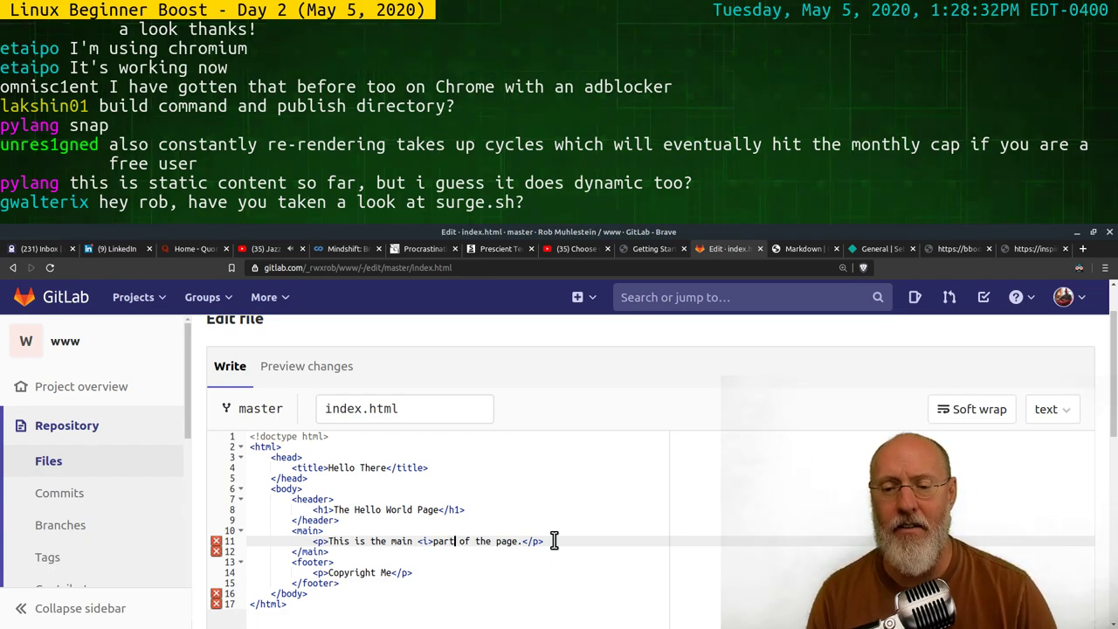
{"action": "key", "text": "Right"}
{"action": "key", "text": "Right"}
{"action": "key", "text": "Right"}
{"action": "key", "text": "Right"}
{"action": "type", "text": "</"}
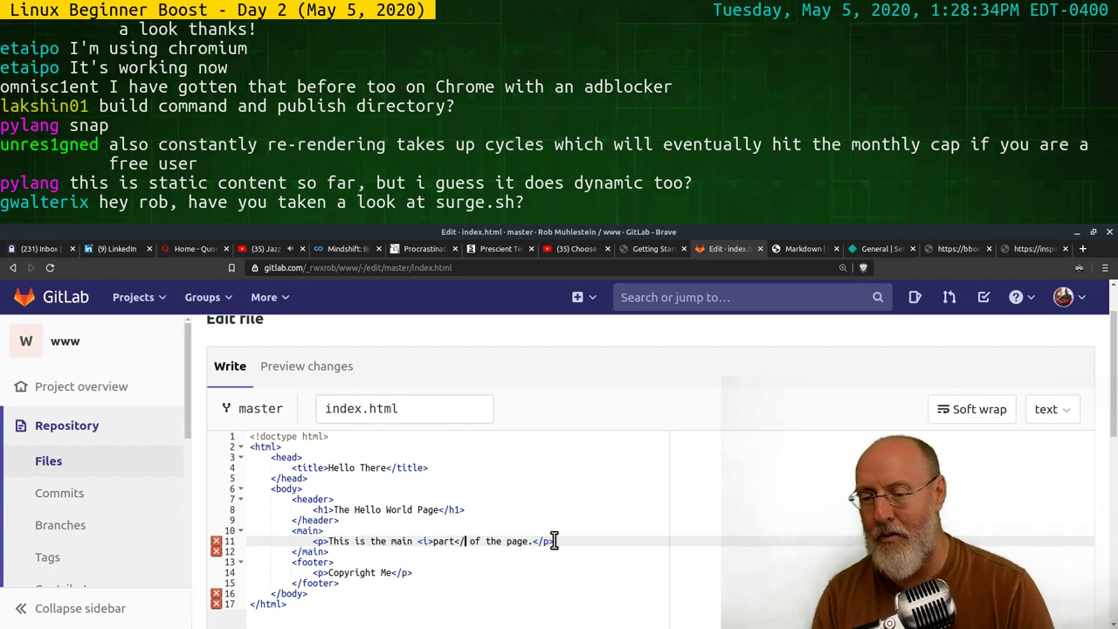
{"action": "type", "text": "i>"}
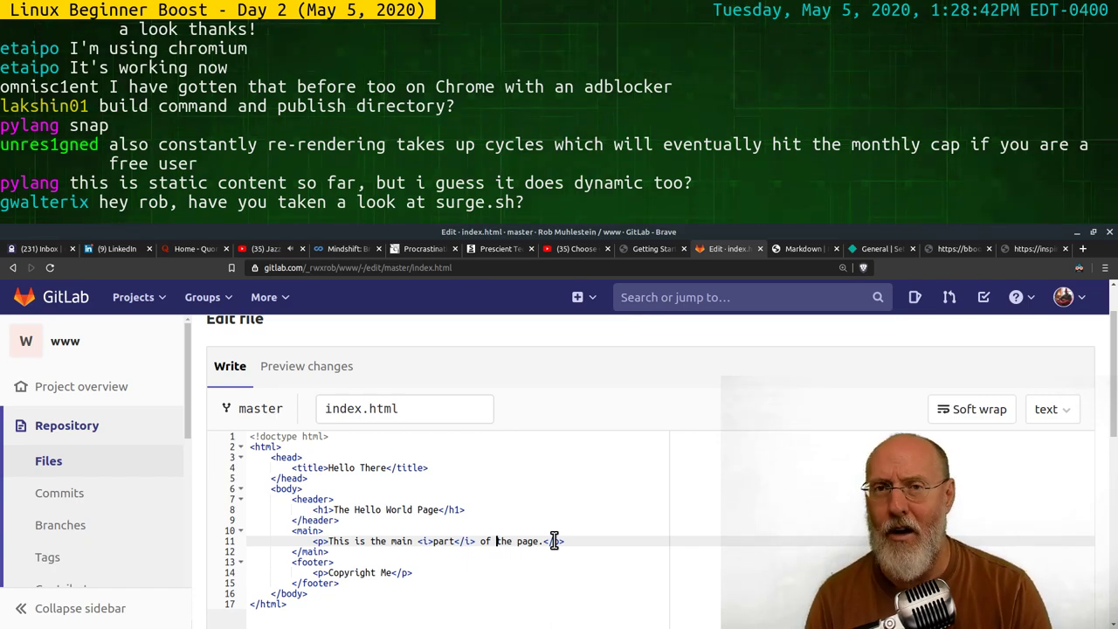
Wrap the word 'the' in <b></b> tags
{"action": "type", "text": "<"}
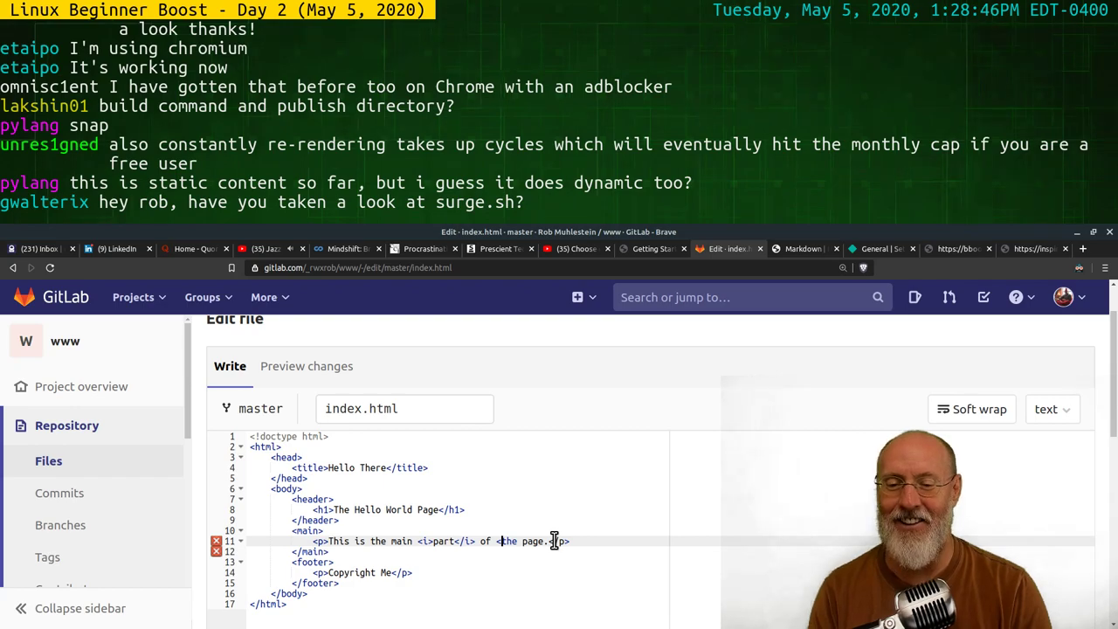
{"action": "type", "text": "b></b>"}
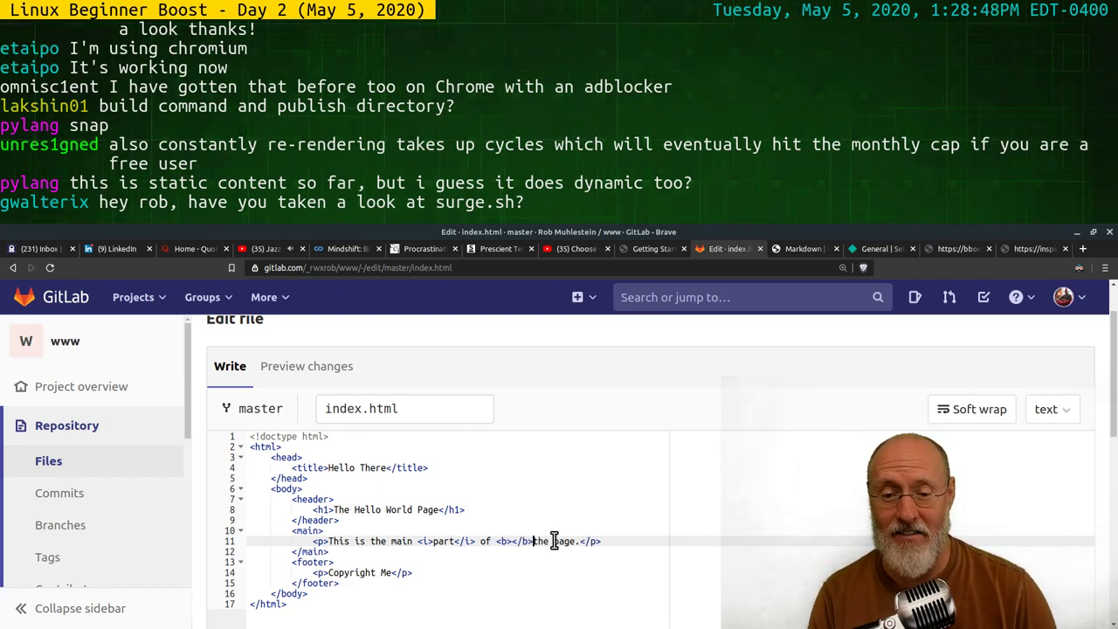
{"action": "key", "text": "Delete"}
{"action": "key", "text": "Delete"}
{"action": "key", "text": "BackSpace"}
{"action": "key", "text": "BackSpace"}
{"action": "key", "text": "Right"}
{"action": "key", "text": "Right"}
{"action": "key", "text": "Right"}
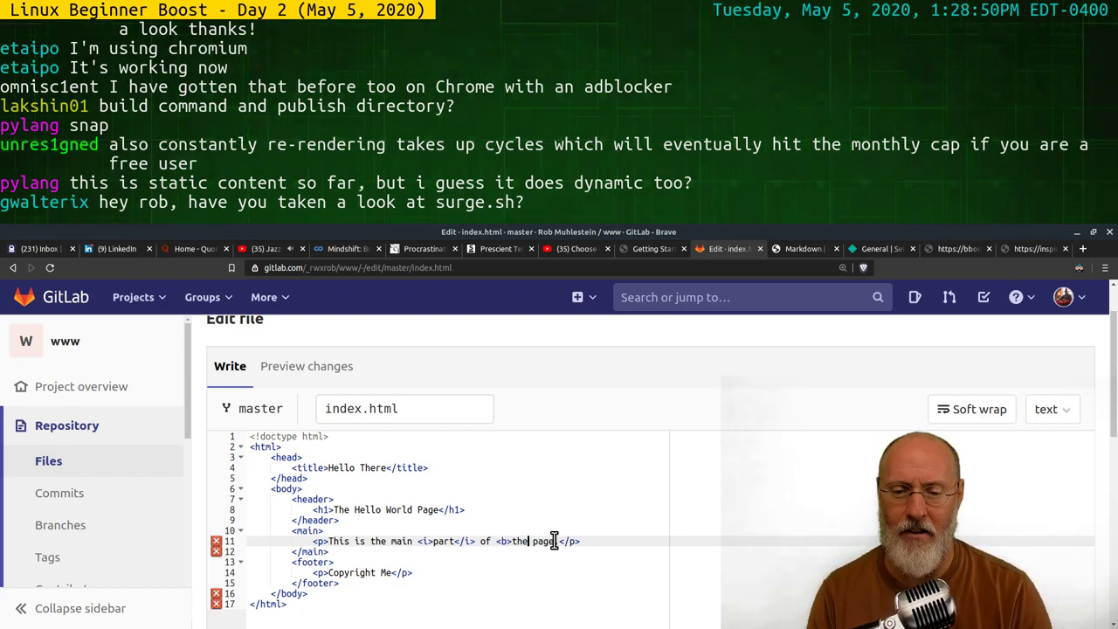
{"action": "type", "text": "</b>"}
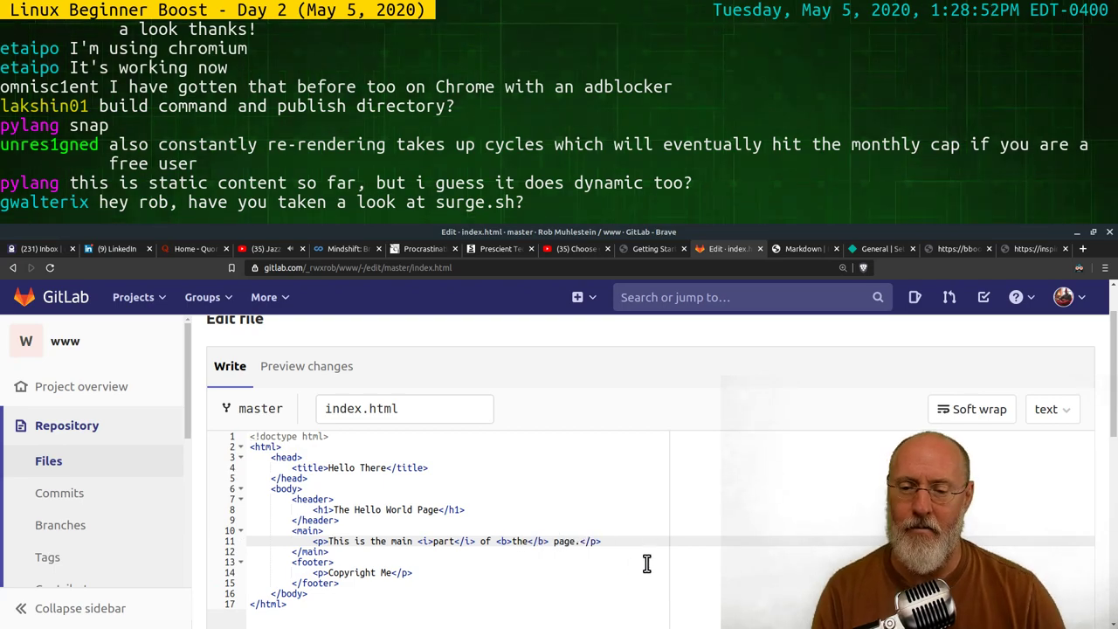
{"action": "left_click", "coordinate": [507, 573]}
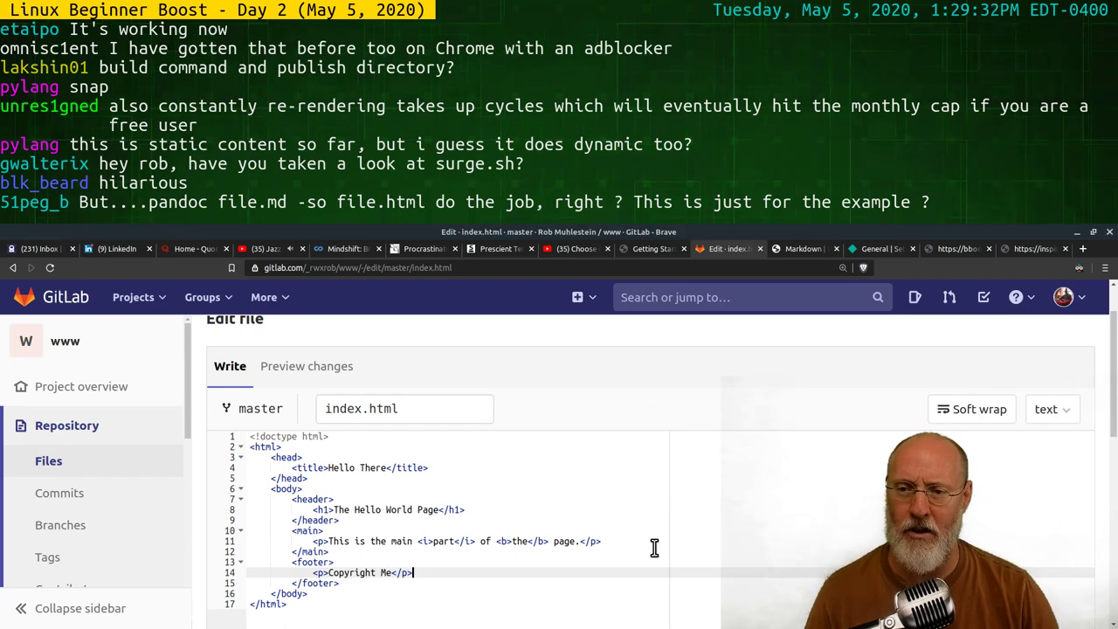
Scroll the edited index.html page down to the 'Update index.html' commit message and master target branch
{"action": "scroll", "coordinate": [654, 544], "scroll_direction": "down", "scroll_amount": 3}
{"action": "scroll", "coordinate": [628, 548], "scroll_direction": "up", "scroll_amount": 1}
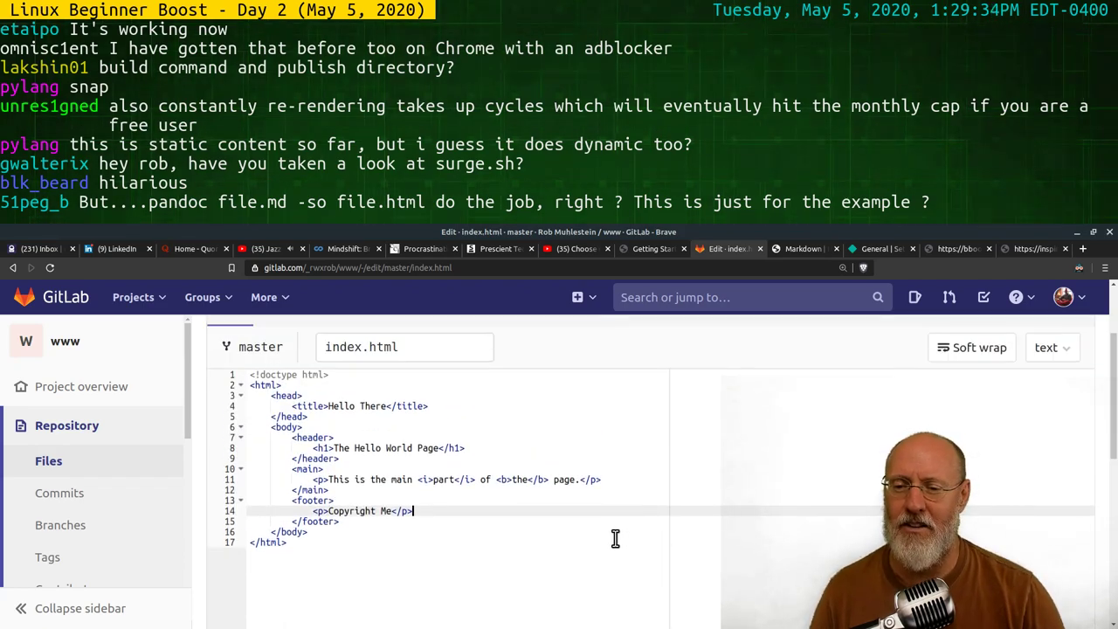
{"action": "scroll", "coordinate": [601, 548], "scroll_direction": "up", "scroll_amount": 1}
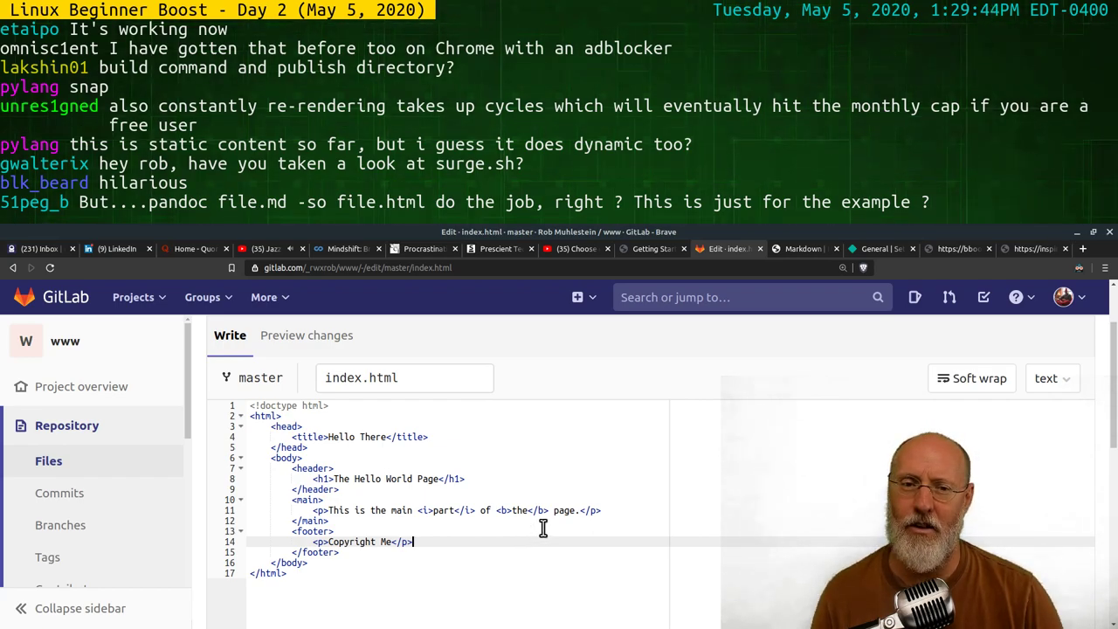
{"action": "scroll", "coordinate": [539, 532], "scroll_direction": "up", "scroll_amount": 2}
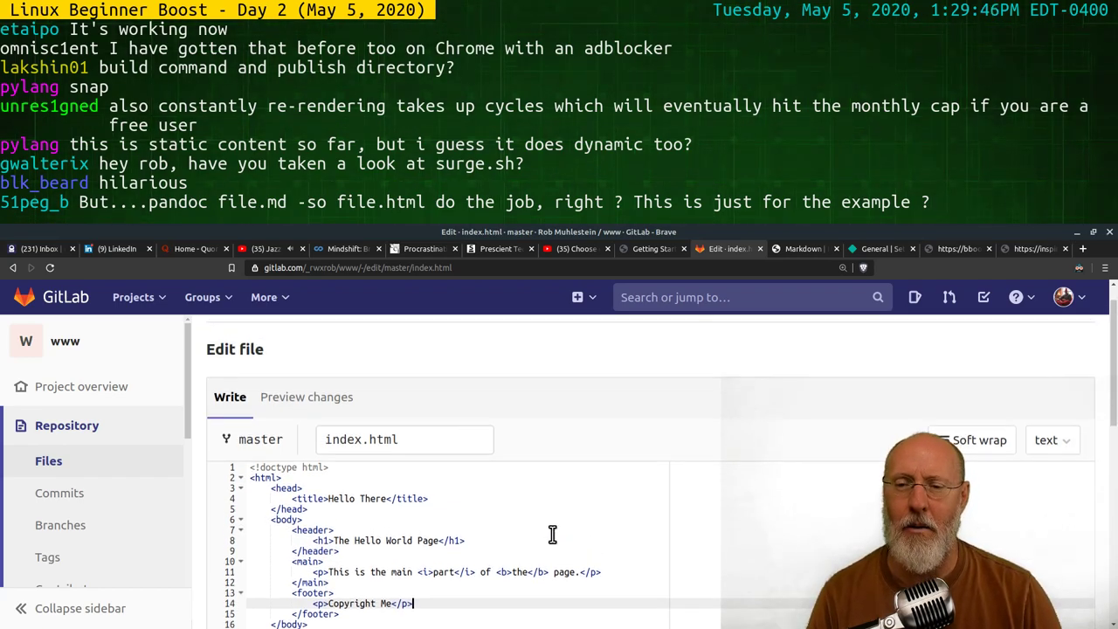
{"action": "scroll", "coordinate": [558, 537], "scroll_direction": "down", "scroll_amount": 4}
{"action": "scroll", "coordinate": [564, 544], "scroll_direction": "up", "scroll_amount": 2}
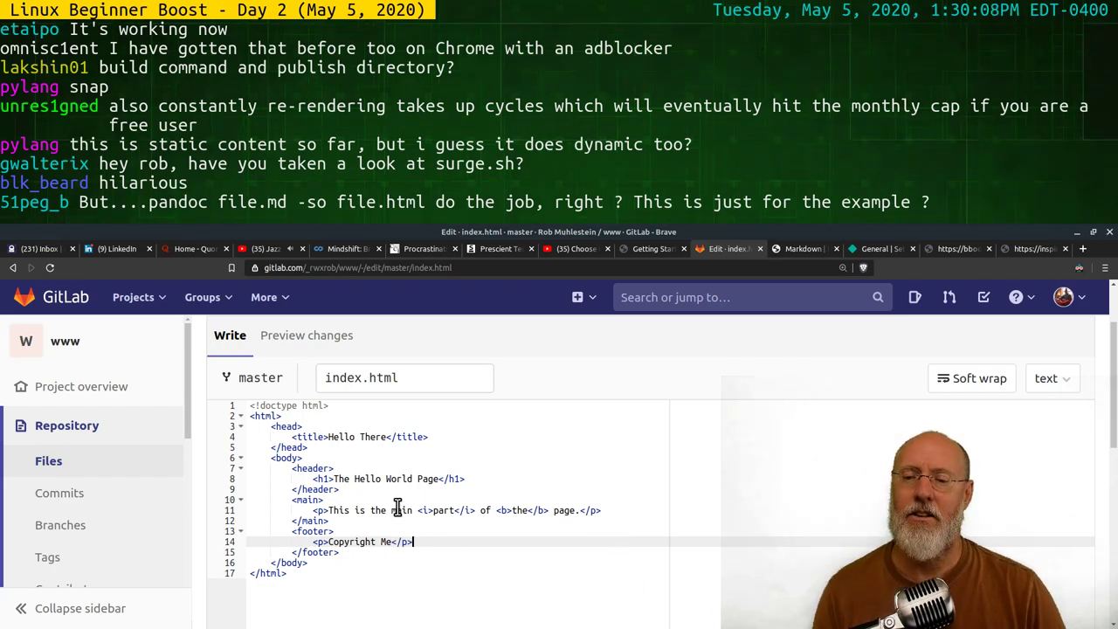
{"action": "scroll", "coordinate": [598, 495], "scroll_direction": "down", "scroll_amount": 5}
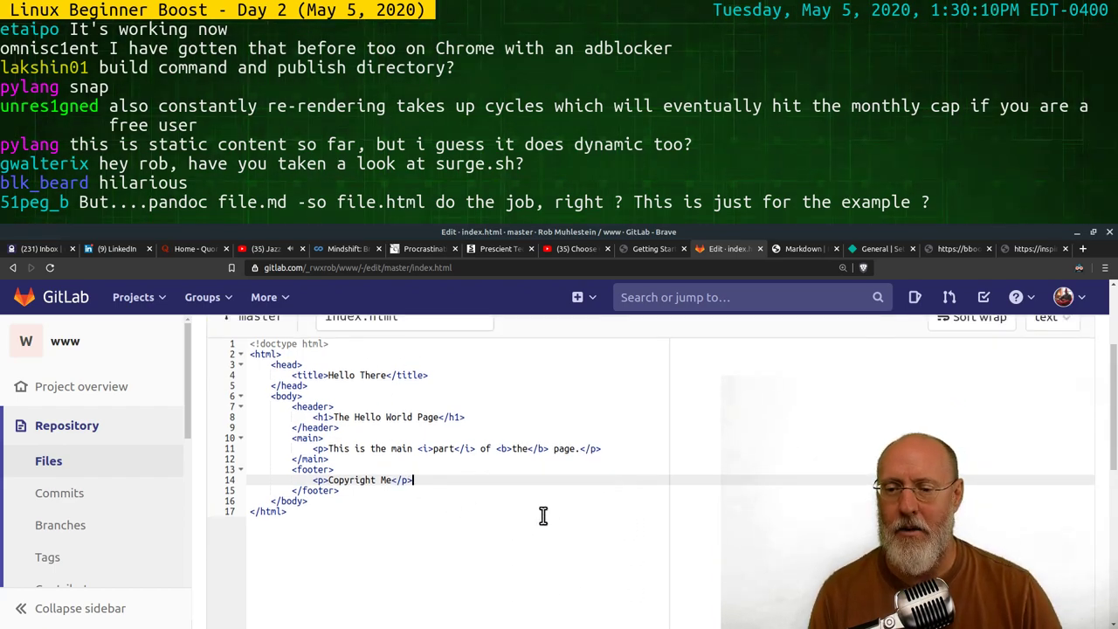
{"action": "scroll", "coordinate": [453, 560], "scroll_direction": "down", "scroll_amount": 3}
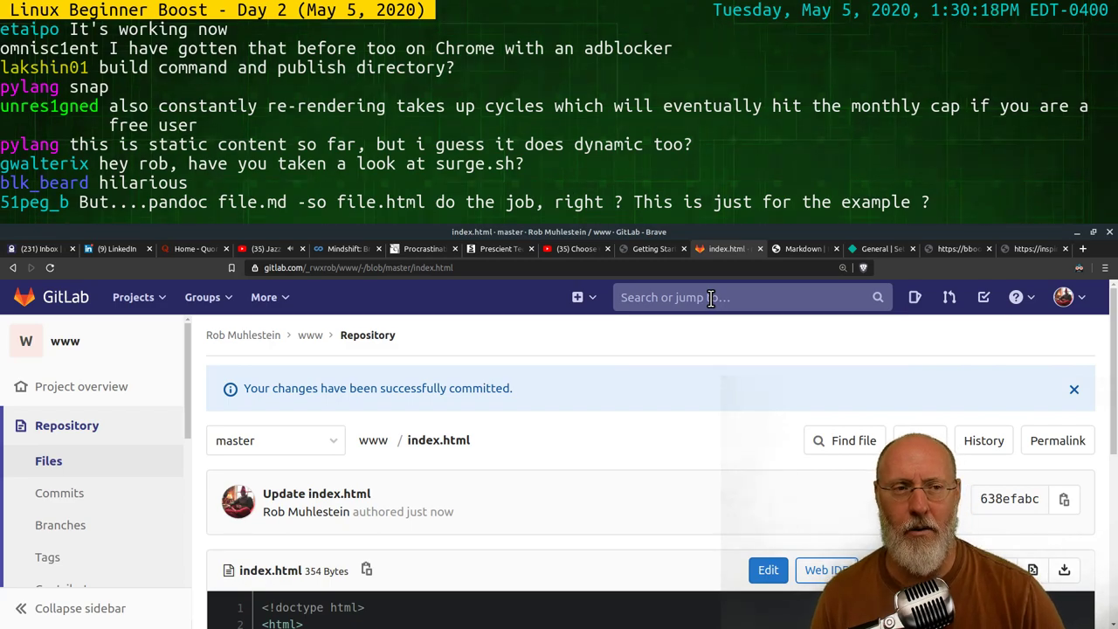
Commit index.html to master as 'Update index.html'
{"action": "scroll", "coordinate": [583, 513], "scroll_direction": "down", "scroll_amount": 2}
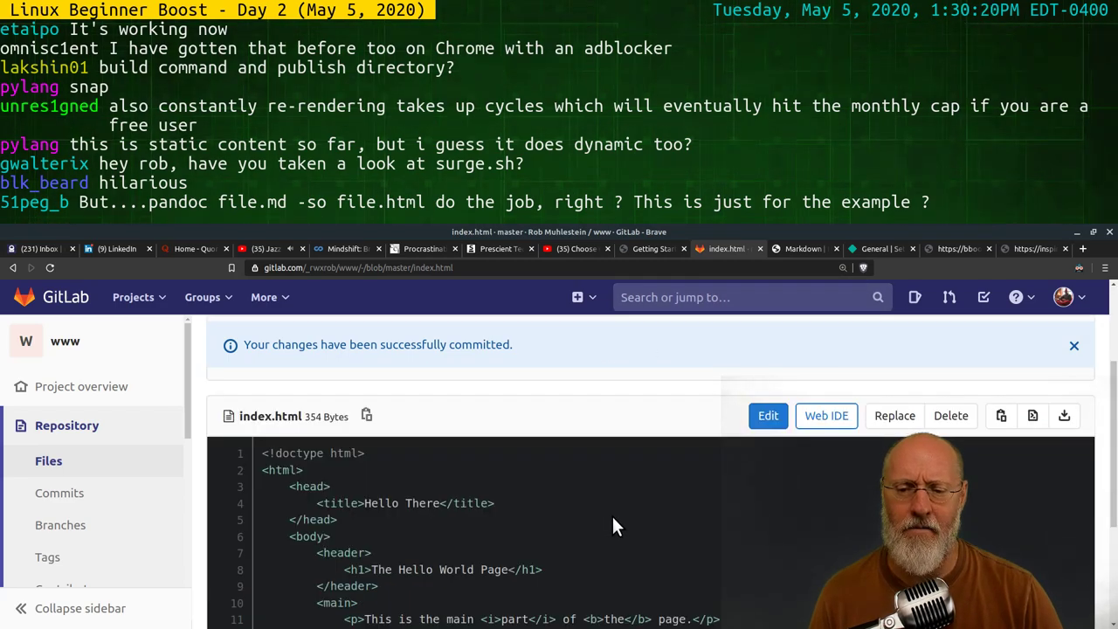
{"action": "scroll", "coordinate": [616, 524], "scroll_direction": "down", "scroll_amount": 3}
{"action": "scroll", "coordinate": [583, 531], "scroll_direction": "up", "scroll_amount": 3}
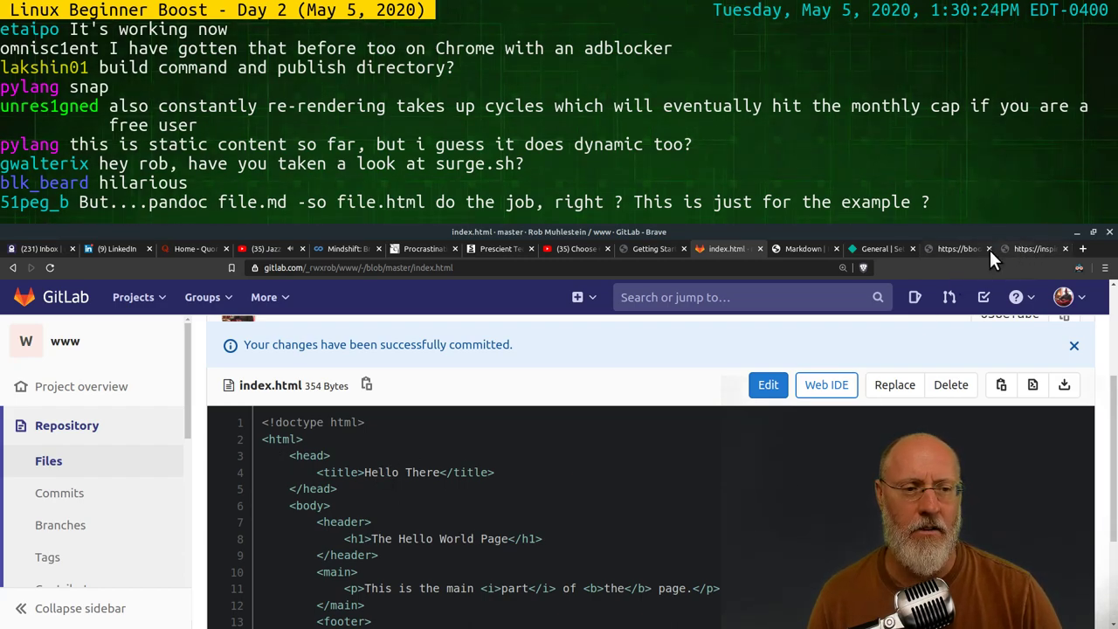
{"action": "left_click", "coordinate": [956, 249]}
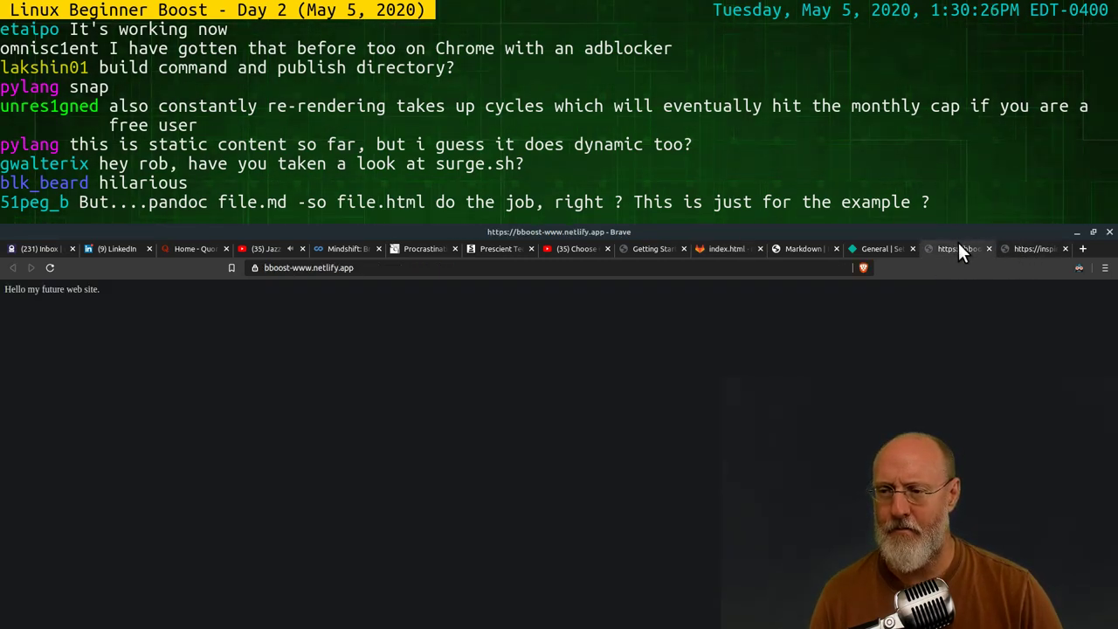
{"action": "left_click", "coordinate": [50, 267]}
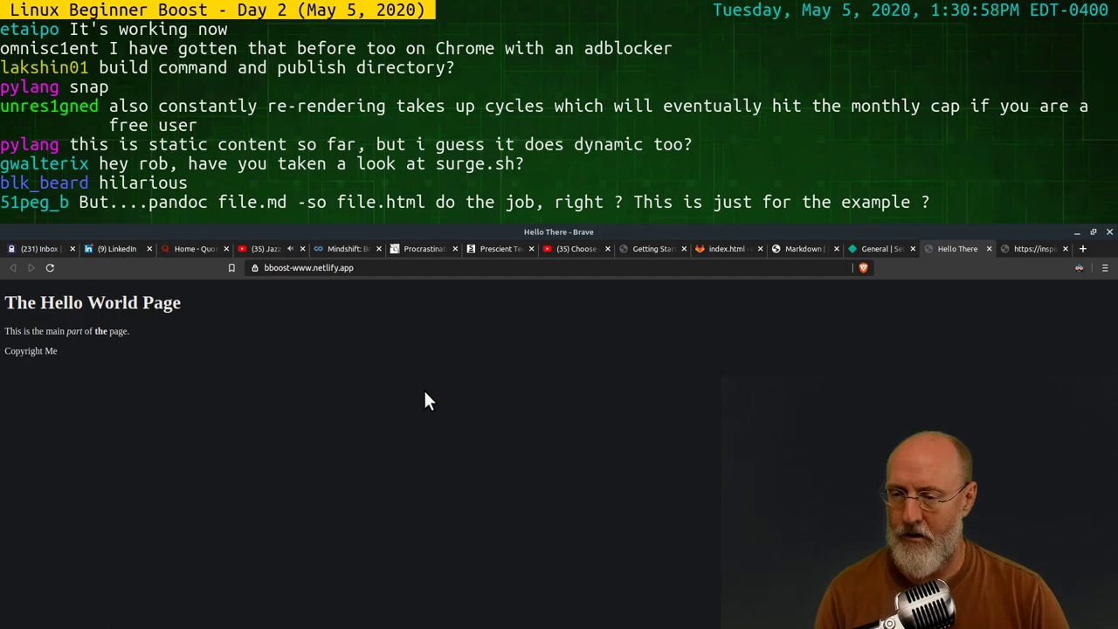
{"action": "key", "text": "alt+Tab"}
{"action": "key", "text": "alt+Tab"}
{"action": "key", "text": "alt+Tab"}
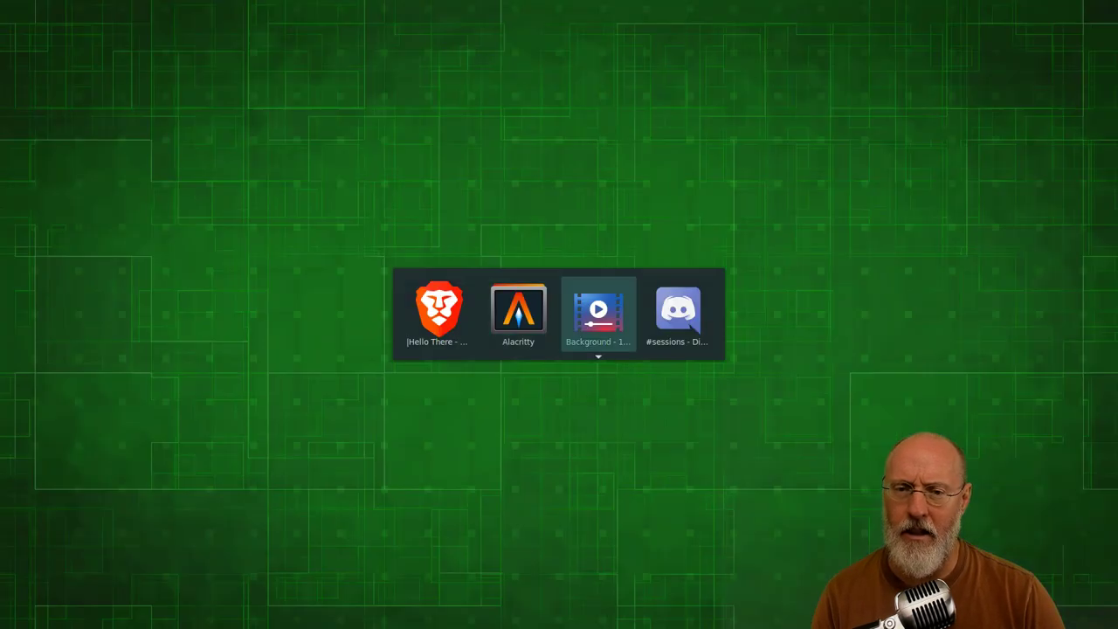
{"action": "key", "text": "alt+Tab"}
{"action": "key", "text": "alt+Tab"}
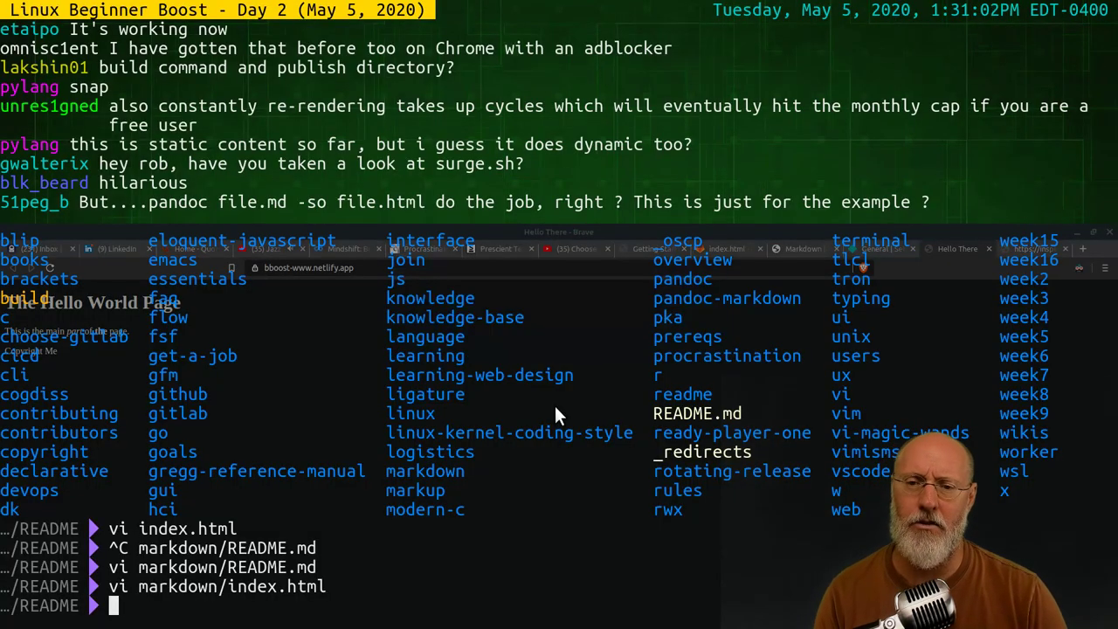
{"action": "key", "text": "alt+Tab"}
{"action": "key", "text": "alt+Tab"}
{"action": "key", "text": "alt+Tab"}
{"action": "key", "text": "alt+Tab"}
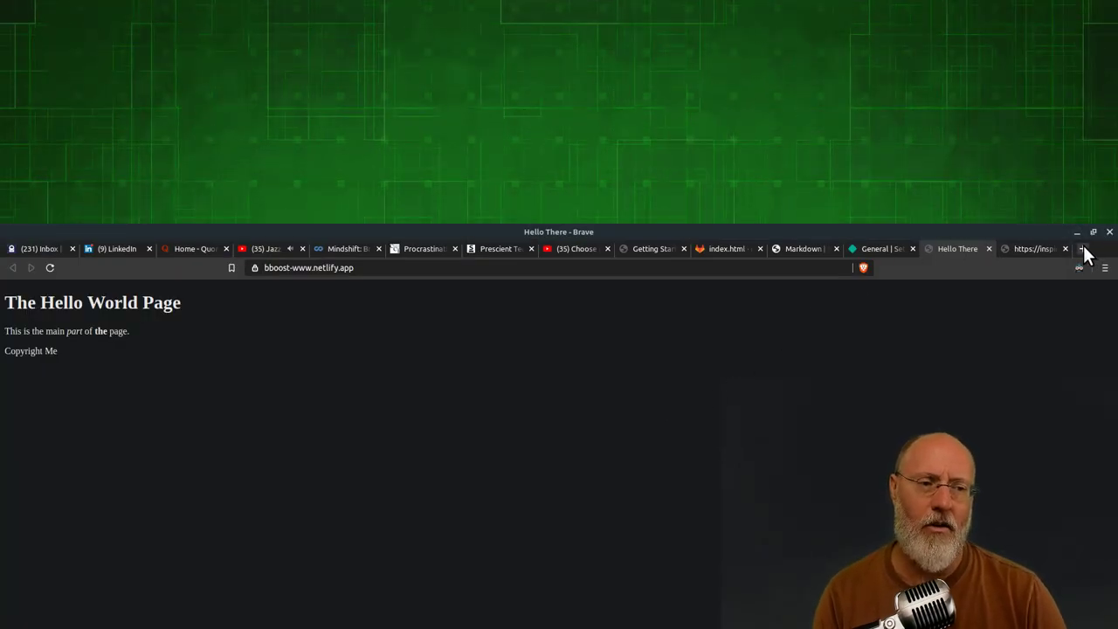
Search DuckDuckGo for 'how do i make a header in html' in a new tab, plus another empty tab
{"action": "left_click", "coordinate": [1083, 251]}
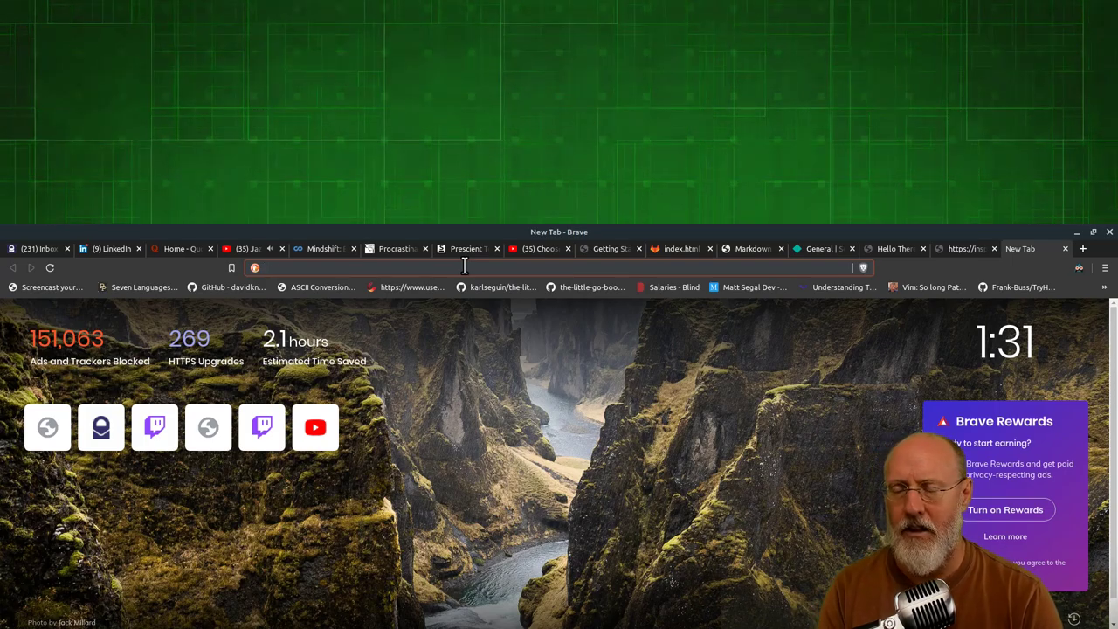
{"action": "type", "text": "how "}
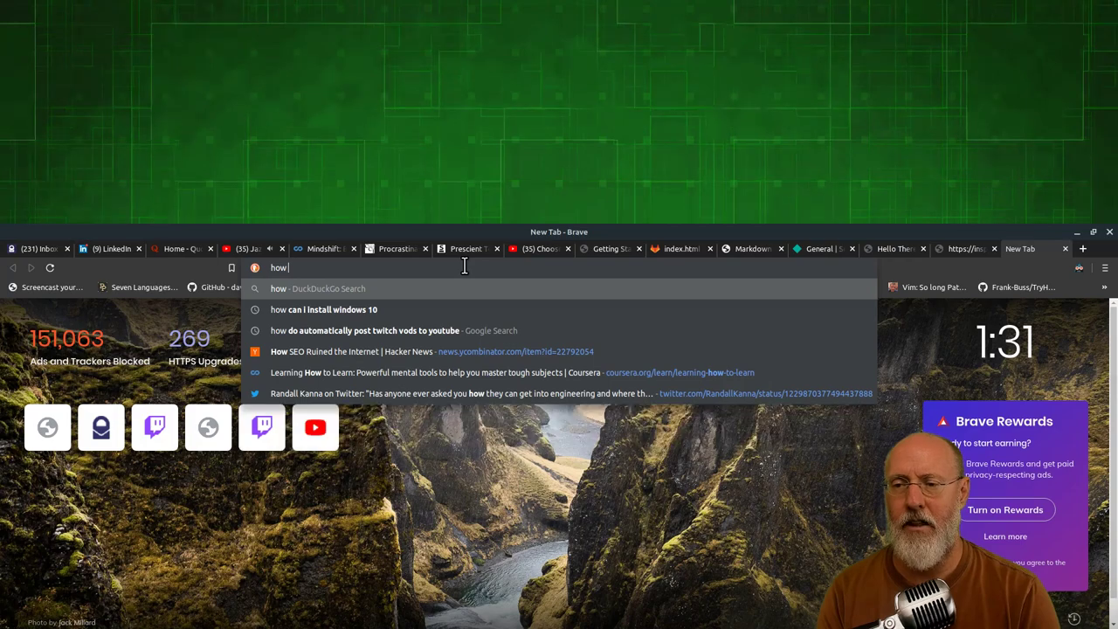
{"action": "type", "text": "do i make a header"}
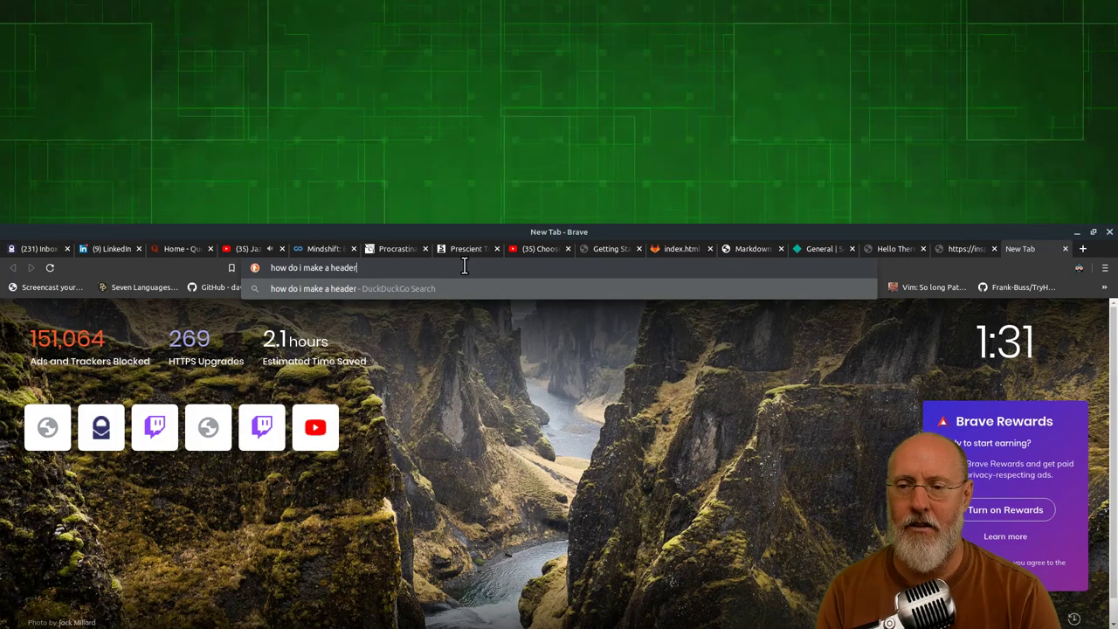
{"action": "type", "text": " in html"}
{"action": "key", "text": "Return"}
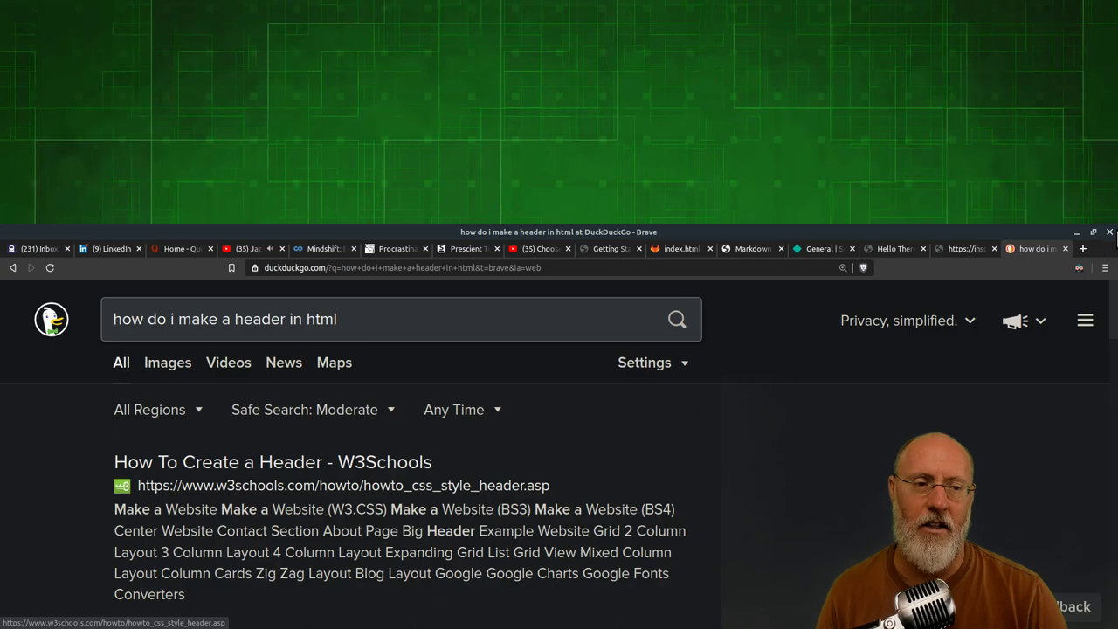
{"action": "left_click", "coordinate": [1082, 250]}
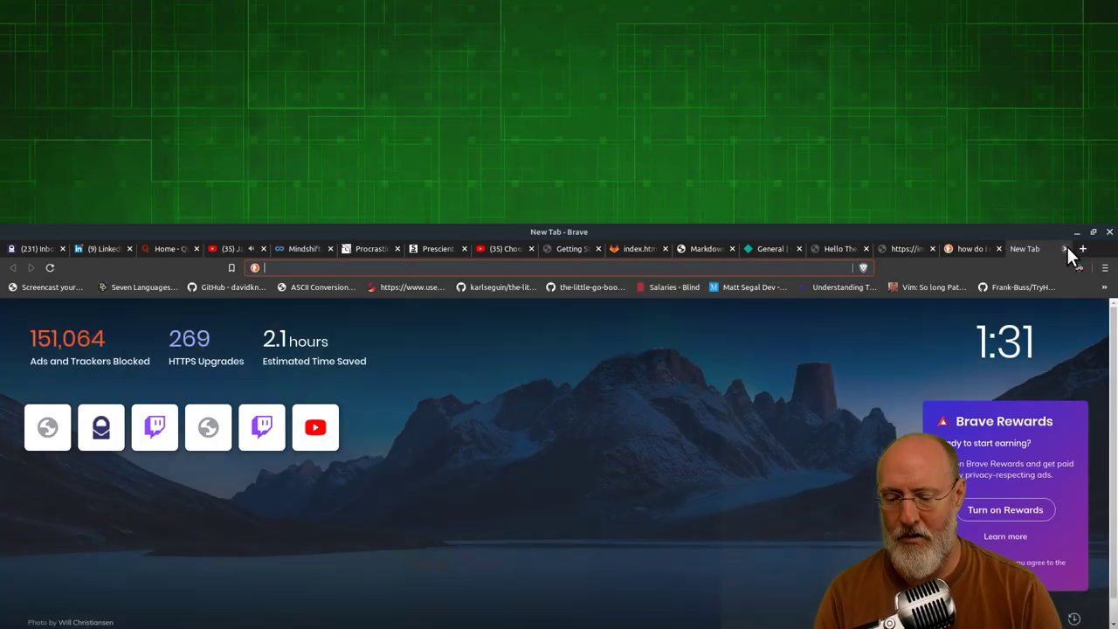
Visit w3fools.com, then close that tab
{"action": "type", "text": "w3fools"}
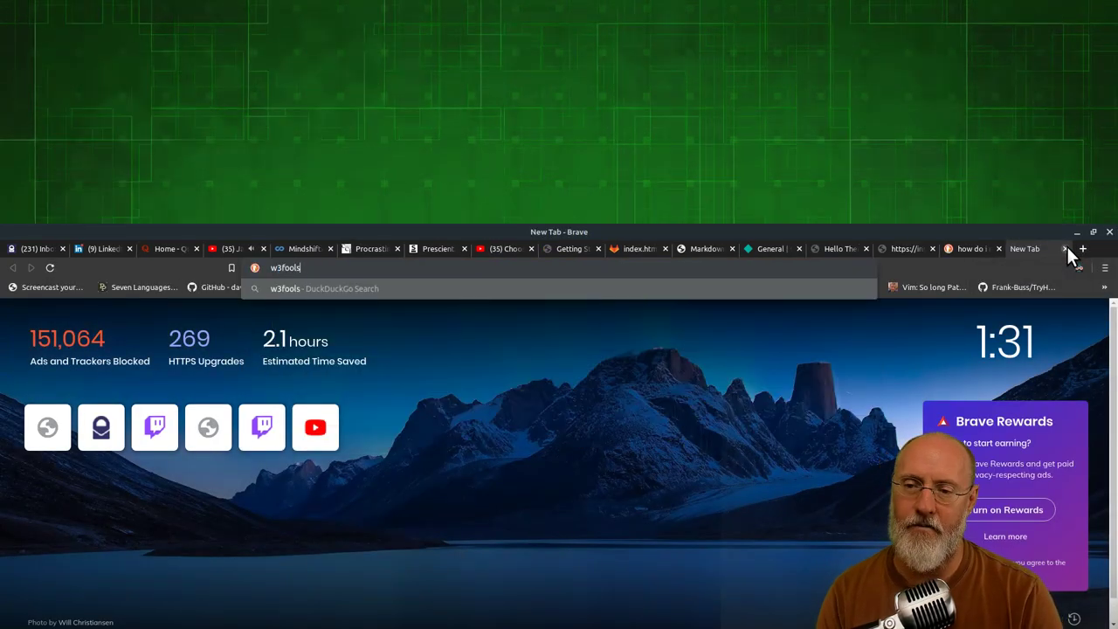
{"action": "type", "text": ".com"}
{"action": "key", "text": "Return"}
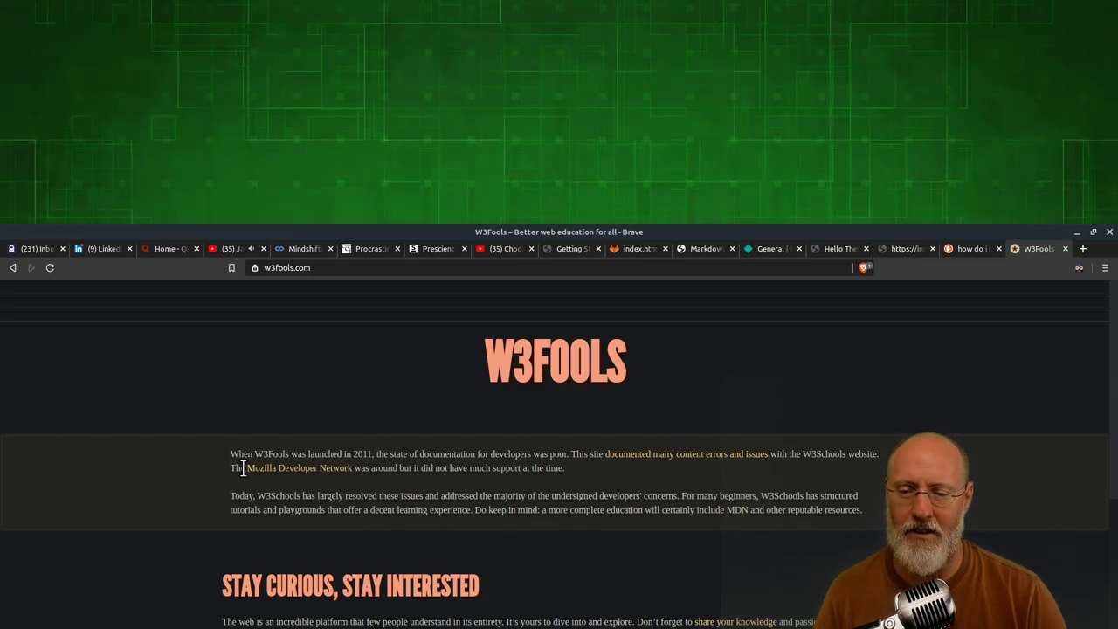
{"action": "left_click", "coordinate": [1065, 249]}
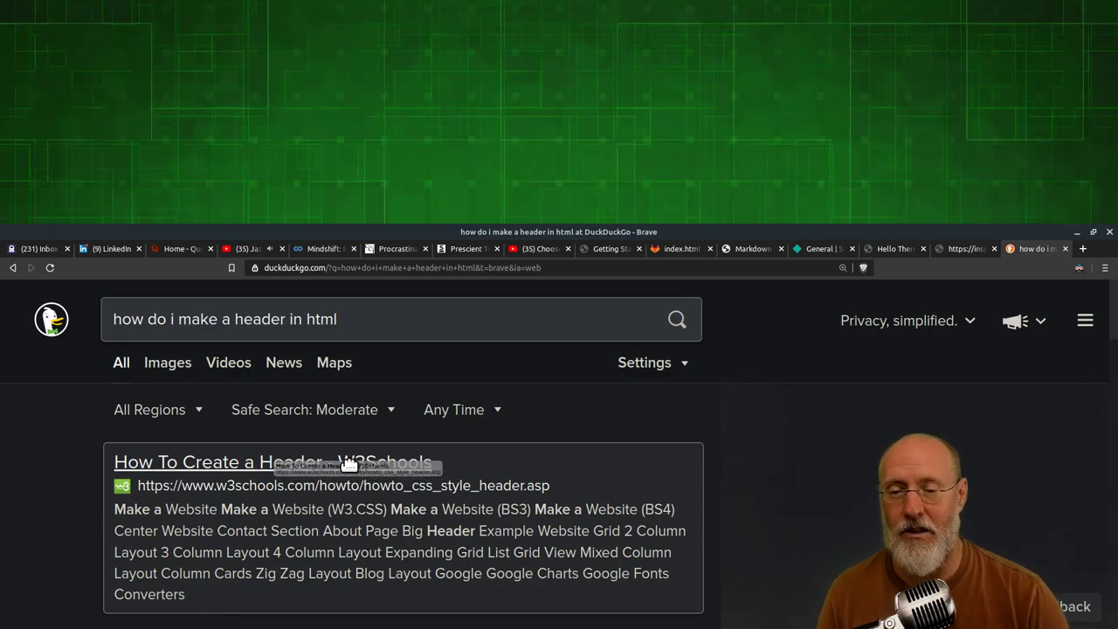
Try the W3Schools header and tab-header results, backing out of each privacy error
{"action": "left_click", "coordinate": [328, 462]}
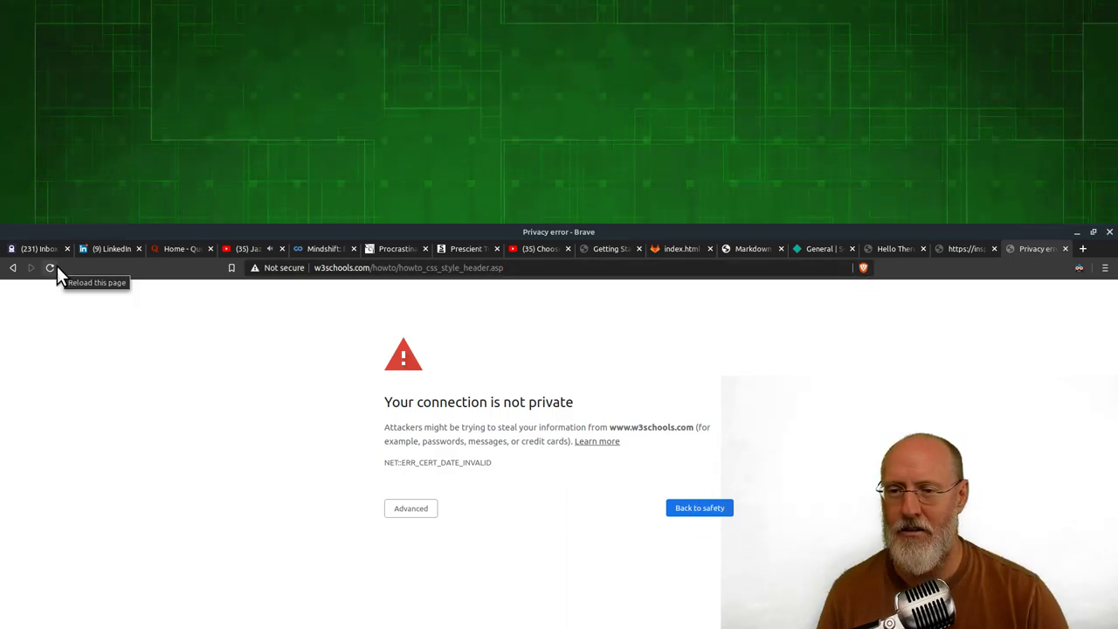
{"action": "left_click", "coordinate": [12, 268]}
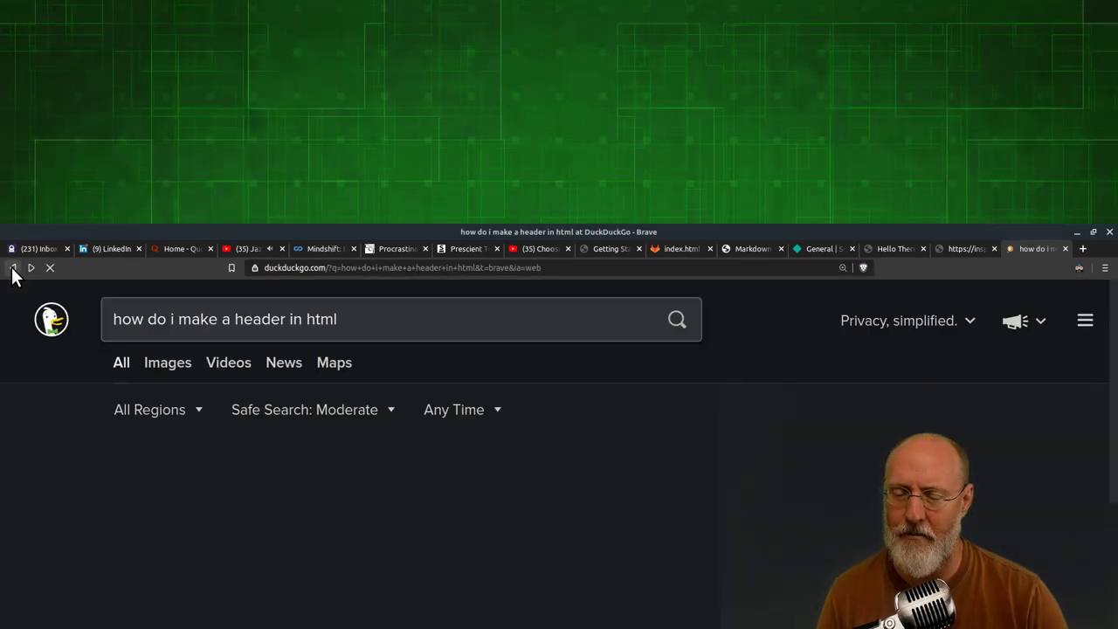
{"action": "scroll", "coordinate": [411, 530], "scroll_direction": "down", "scroll_amount": 3}
{"action": "left_click", "coordinate": [335, 527]}
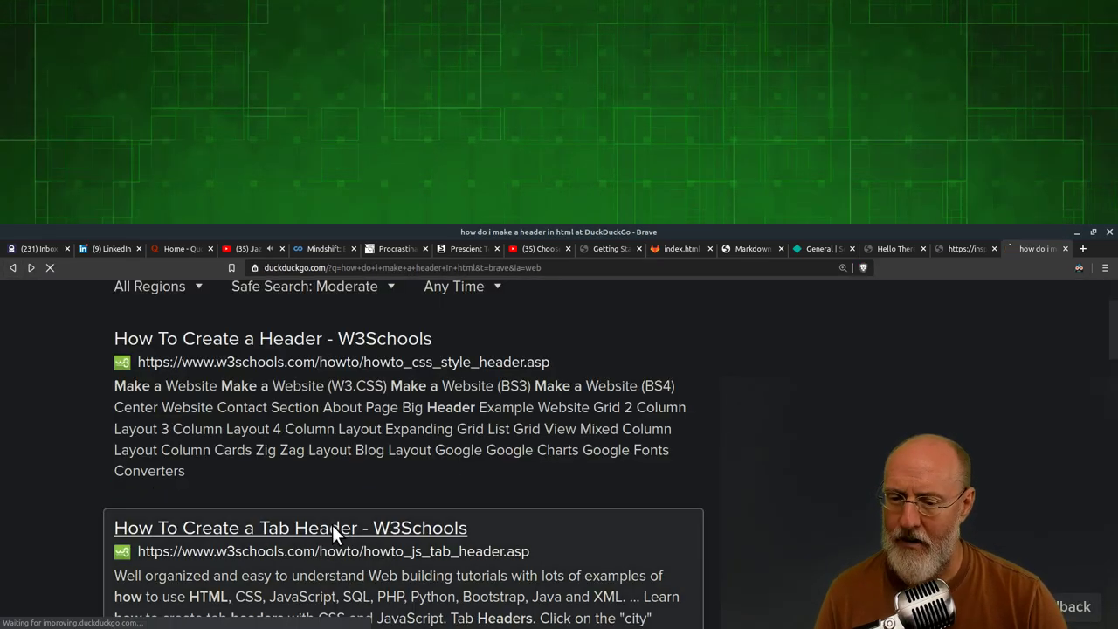
{"action": "left_click", "coordinate": [12, 268]}
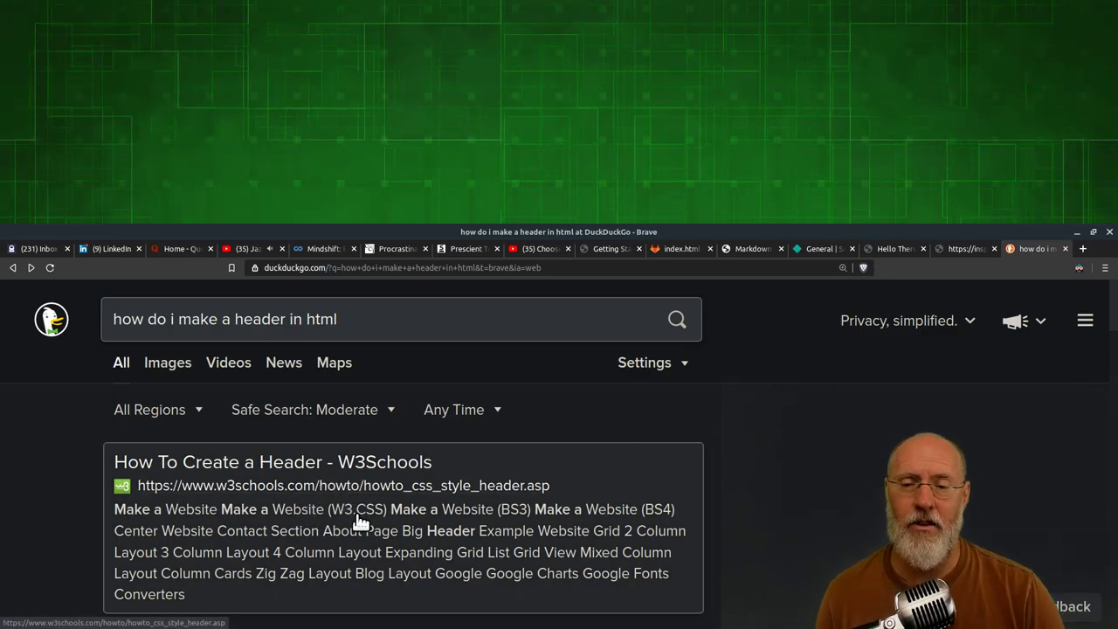
Search 'mozilla developers network' and open the MDN Web Docs home page
{"action": "left_click", "coordinate": [393, 318]}
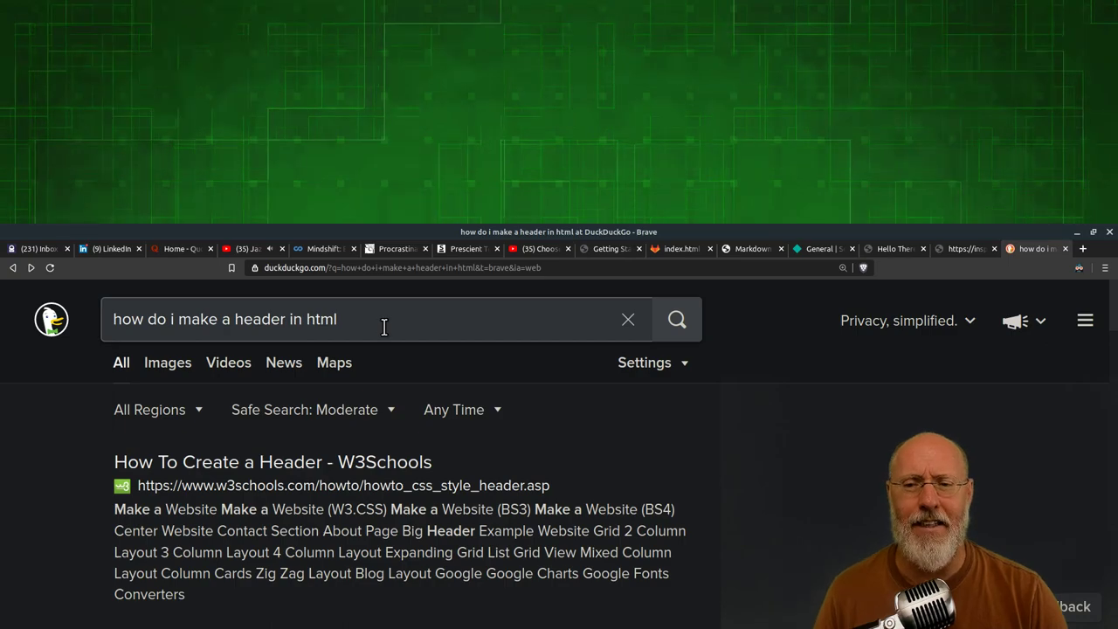
{"action": "left_click", "coordinate": [517, 267]}
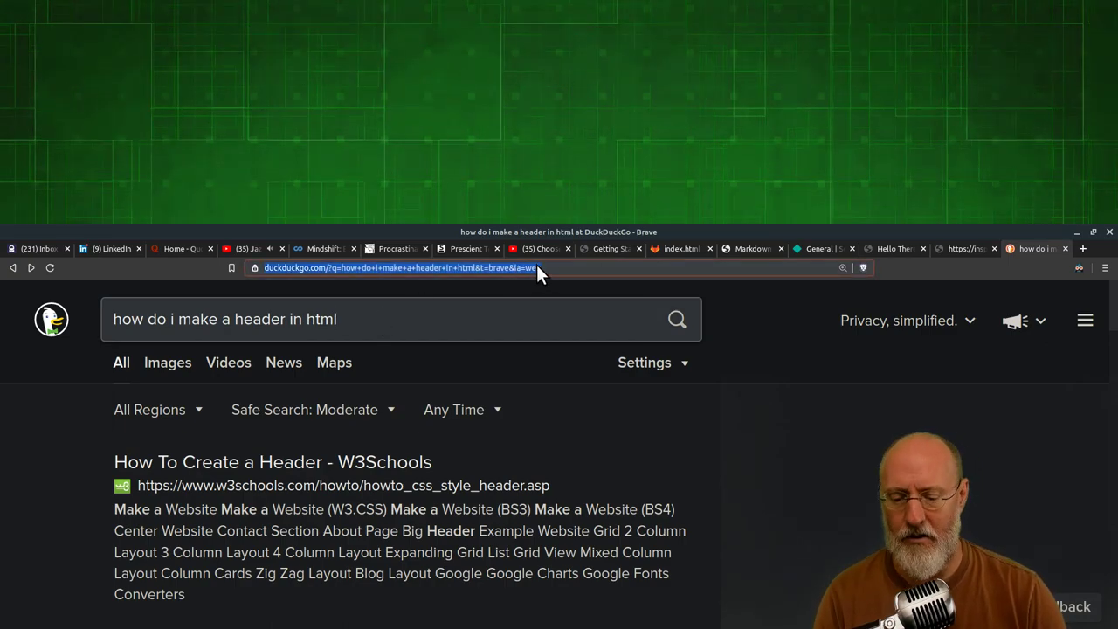
{"action": "type", "text": "moz"}
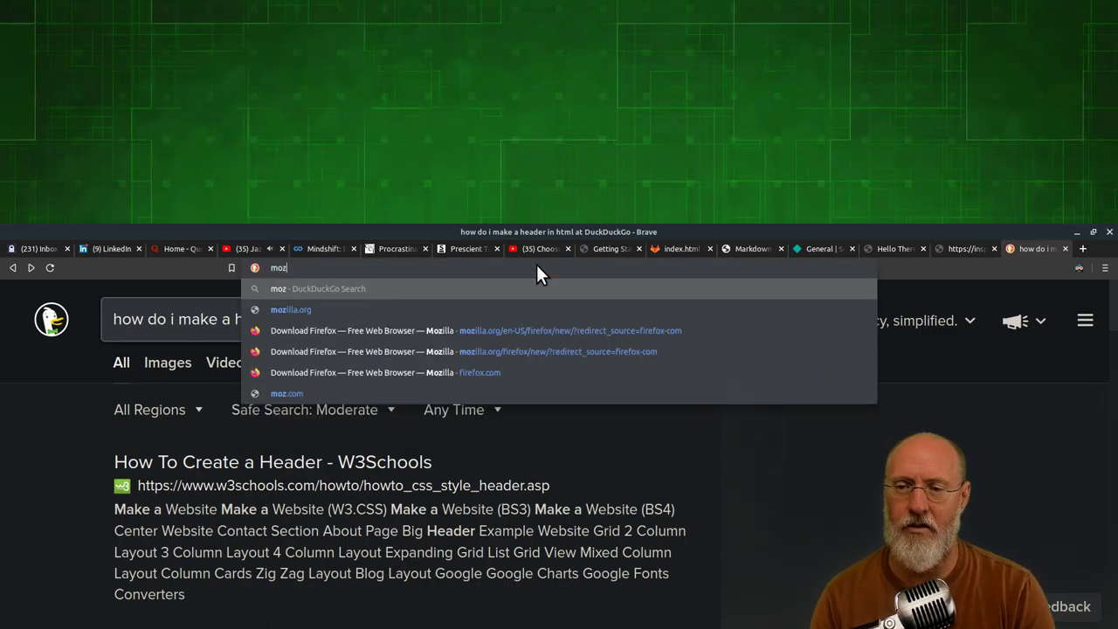
{"action": "type", "text": "illa"}
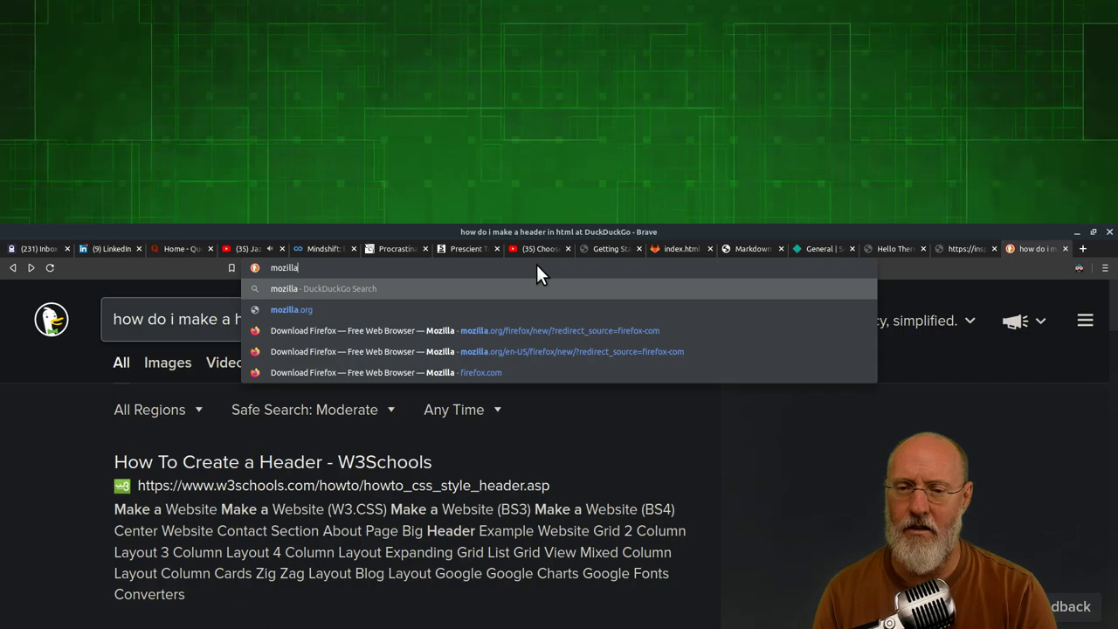
{"action": "type", "text": "d"}
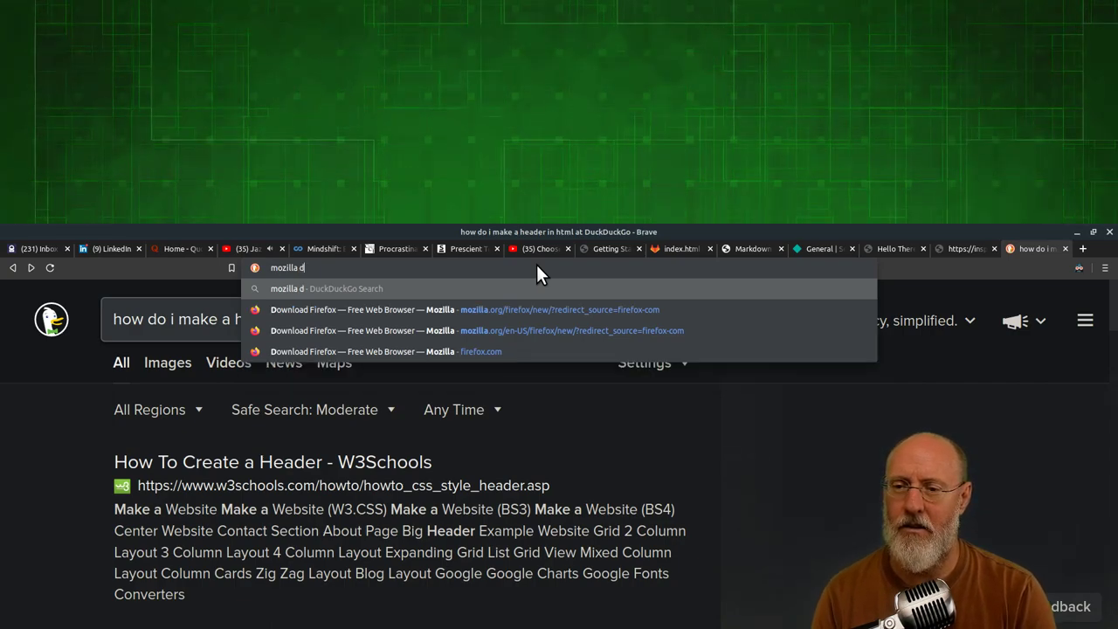
{"action": "type", "text": "evelopers network"}
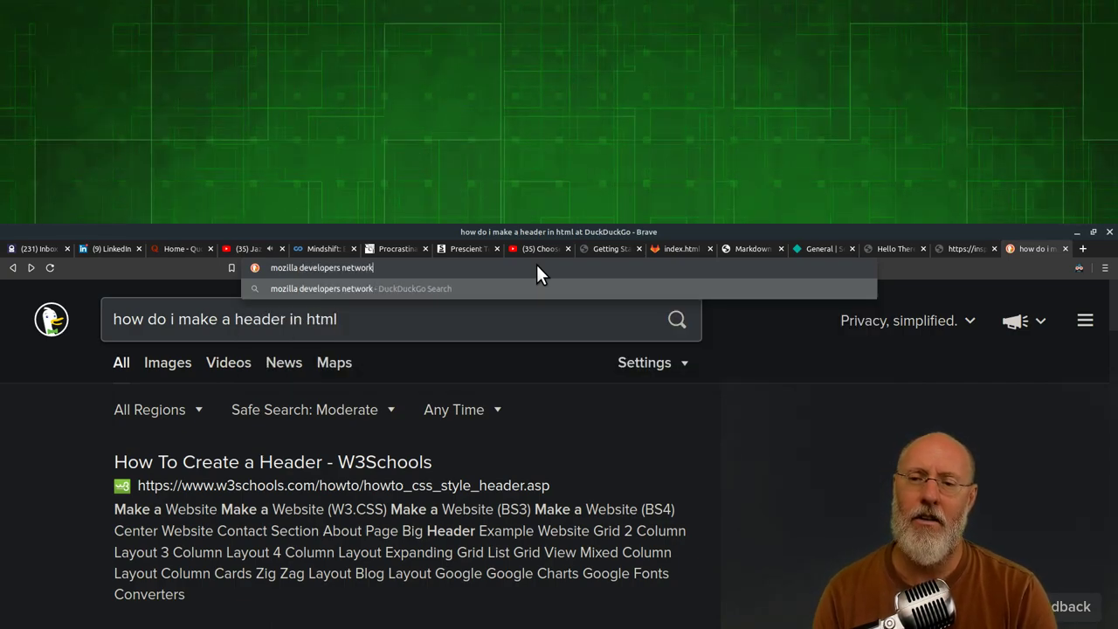
{"action": "key", "text": "Return"}
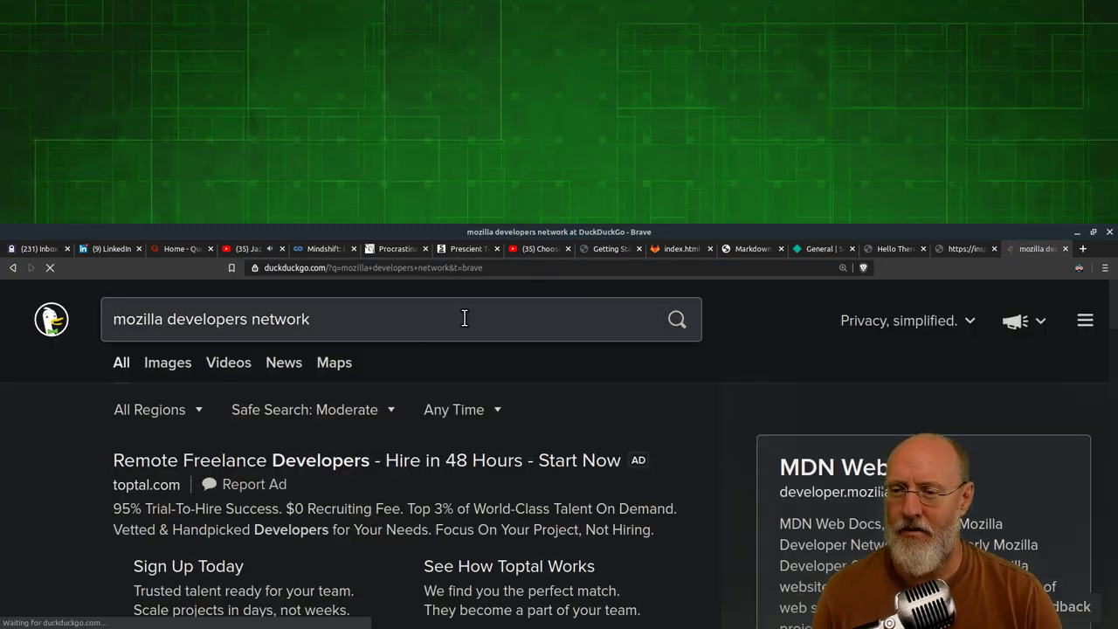
{"action": "scroll", "coordinate": [387, 519], "scroll_direction": "down", "scroll_amount": 3}
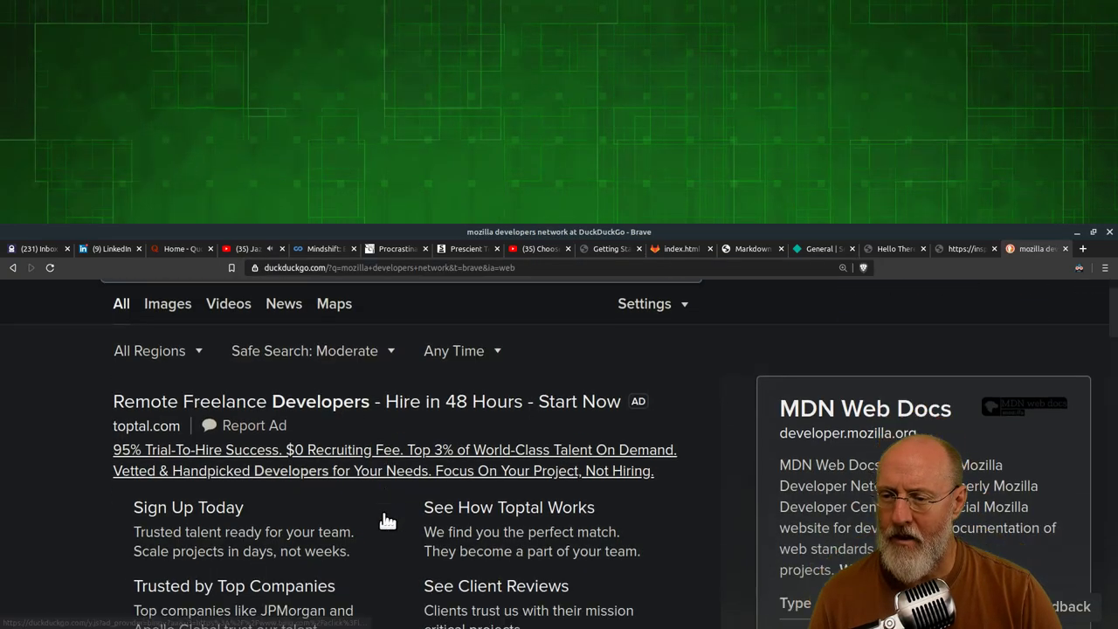
{"action": "left_click", "coordinate": [295, 560]}
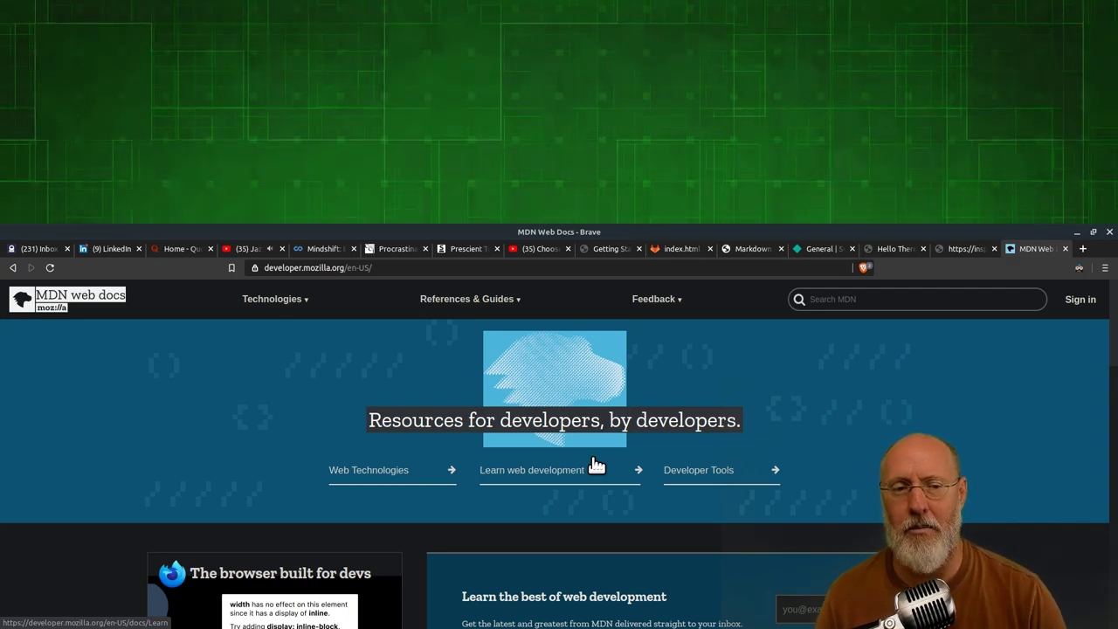
Cycle through the open windows and settle back on the MDN Web Docs browser window
{"action": "left_click", "coordinate": [393, 268]}
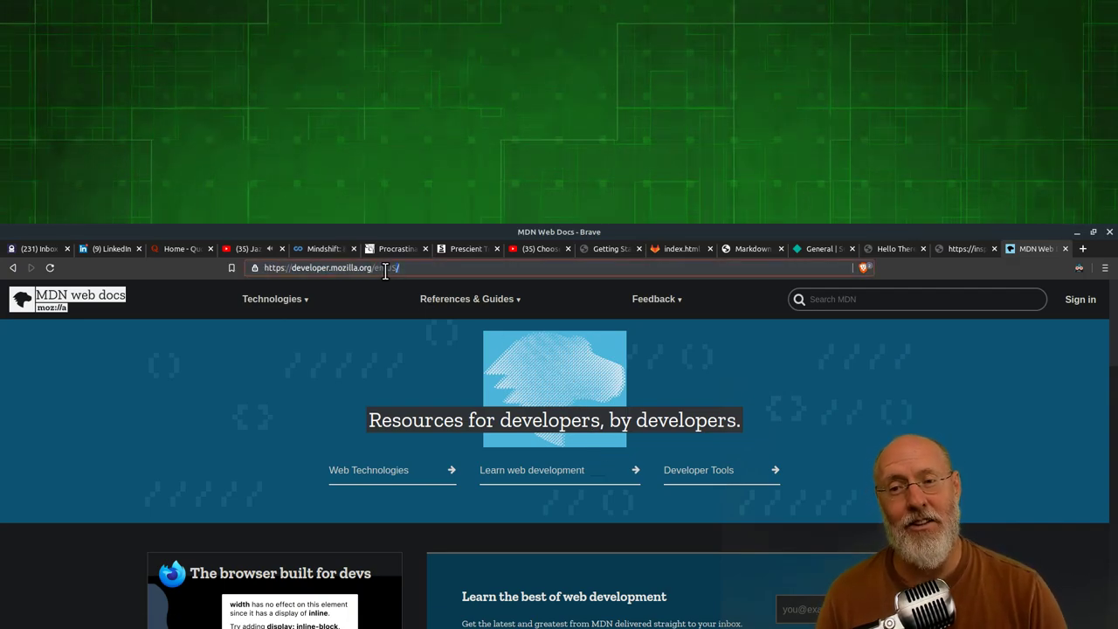
{"action": "key", "text": "alt+Tab"}
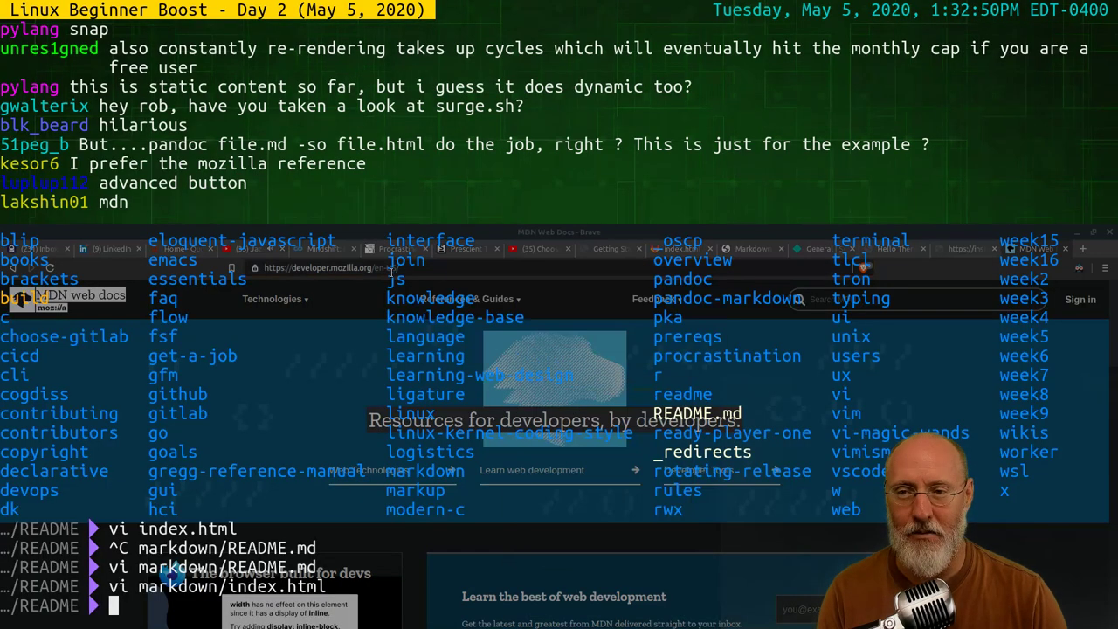
{"action": "key", "text": "alt+Tab"}
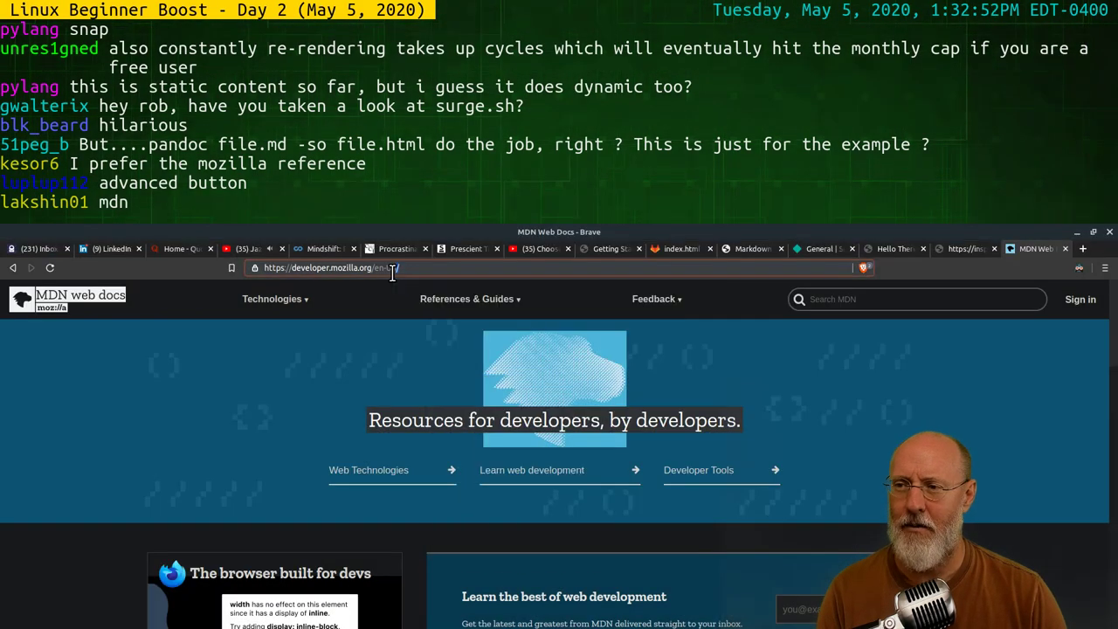
{"action": "key", "text": "alt+Tab"}
{"action": "key", "text": "alt+Tab"}
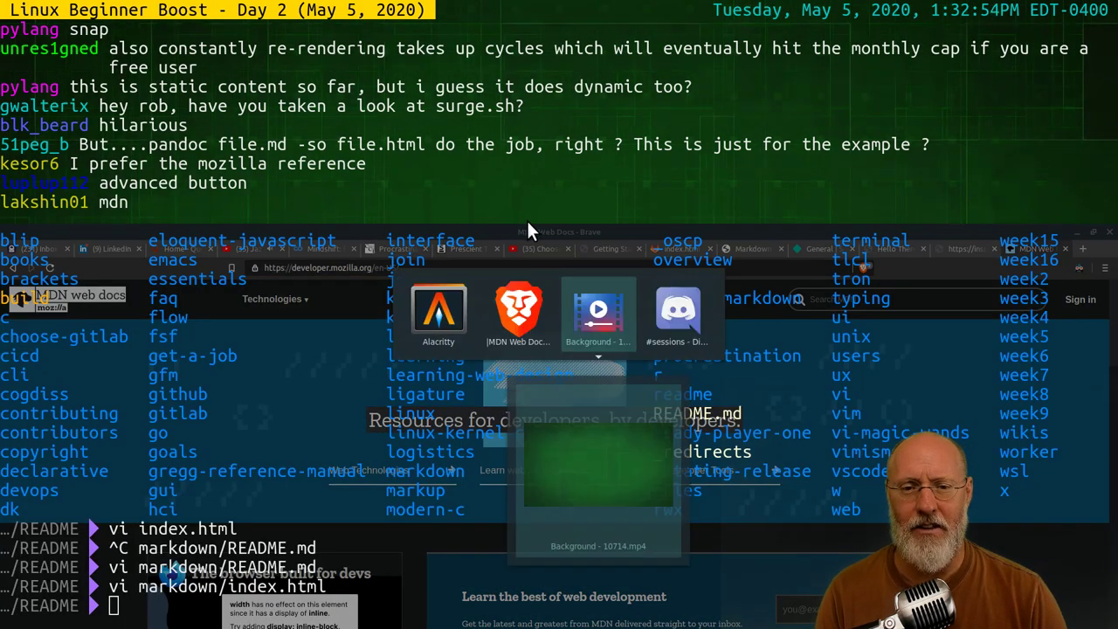
{"action": "key", "text": "alt+Tab"}
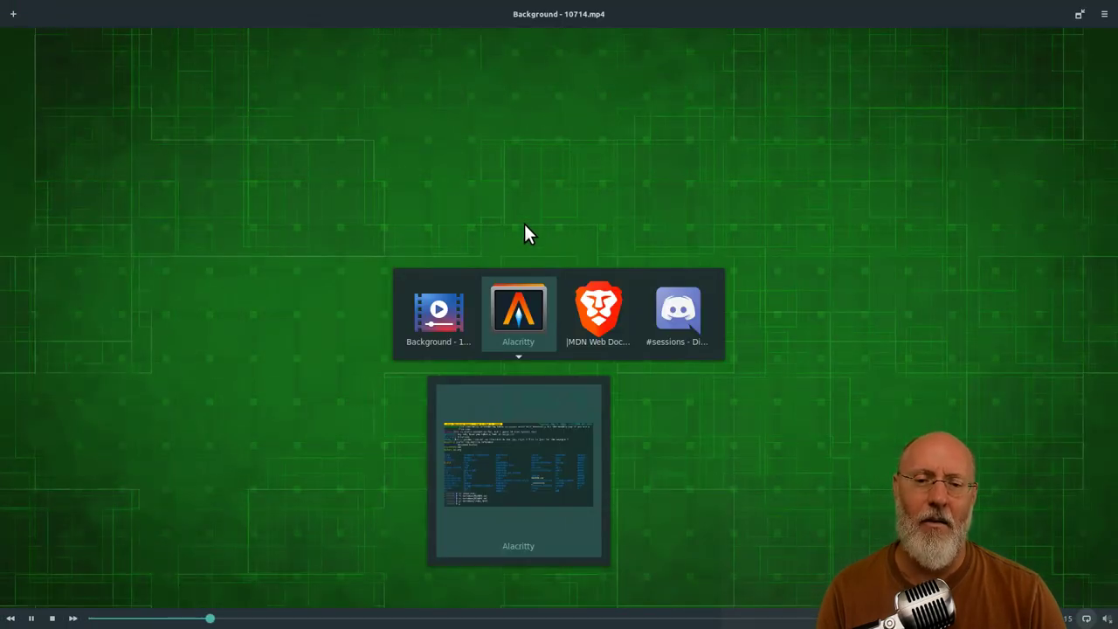
{"action": "key", "text": "alt+Tab"}
{"action": "key", "text": "alt+Tab"}
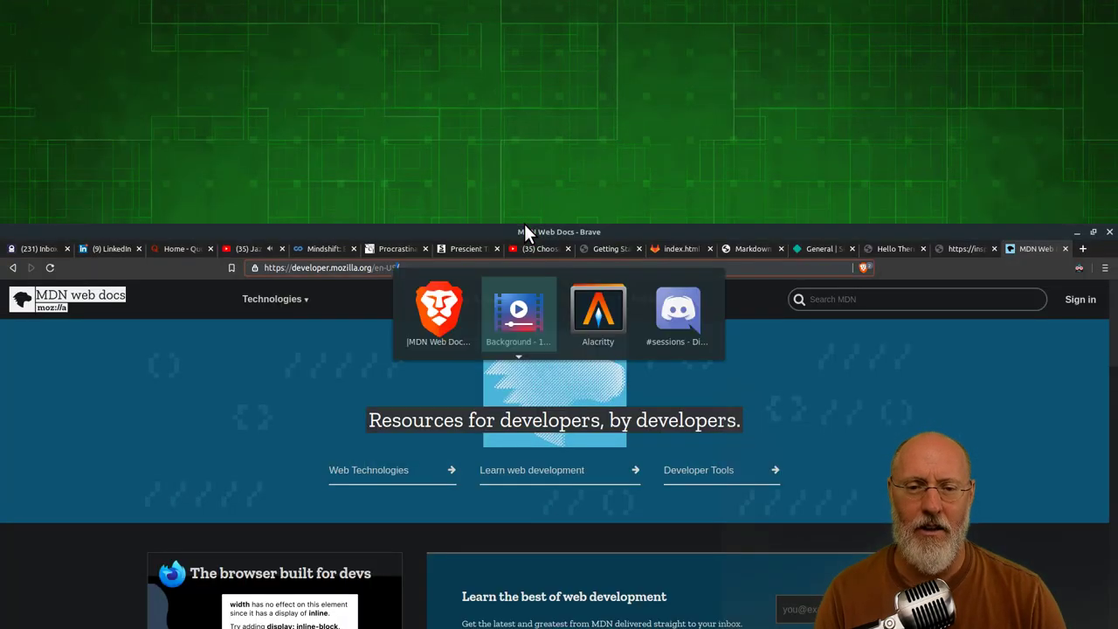
{"action": "key", "text": "alt+Tab"}
{"action": "key", "text": "Escape"}
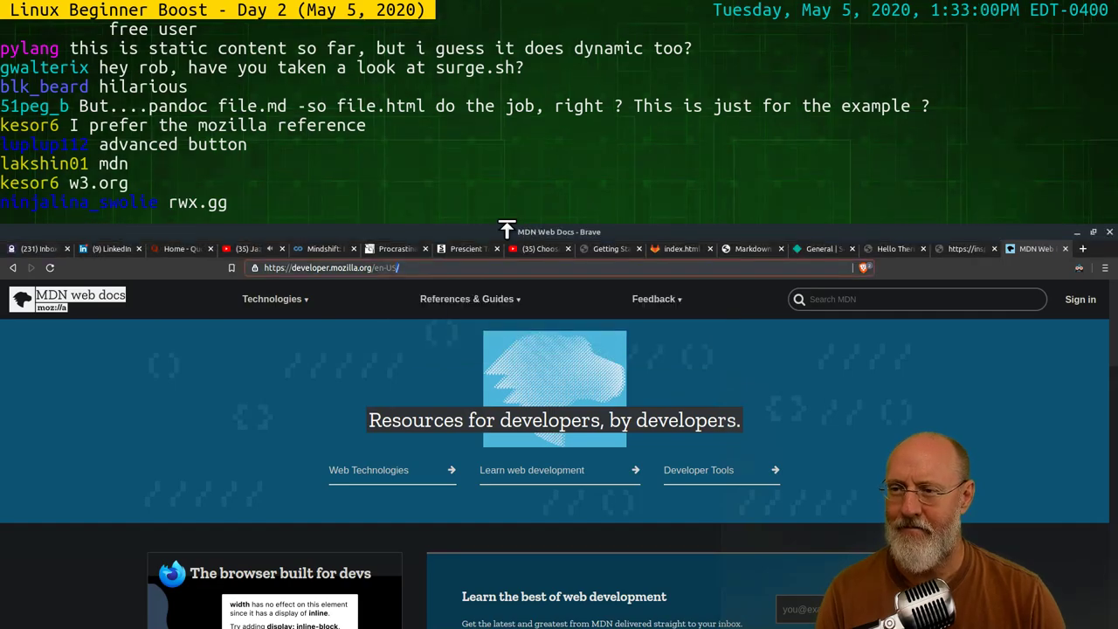
Go to the w3.org website from the address bar
{"action": "left_click", "coordinate": [603, 265]}
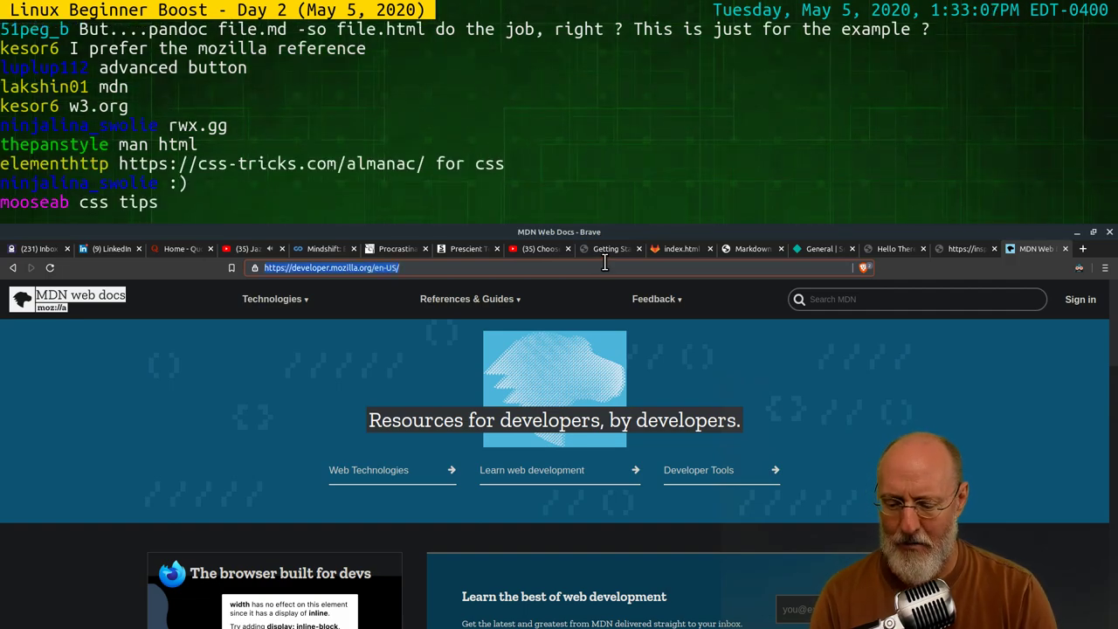
{"action": "type", "text": "w3.org"}
{"action": "key", "text": "Return"}
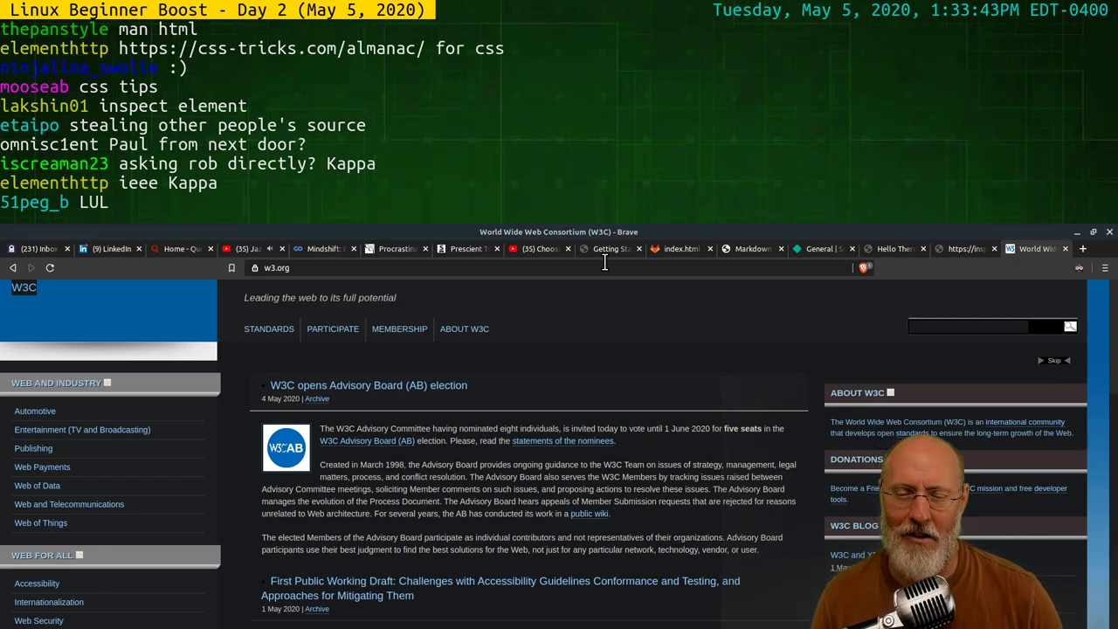
Search the web for 'web working group' from the address bar
{"action": "left_click", "coordinate": [320, 268]}
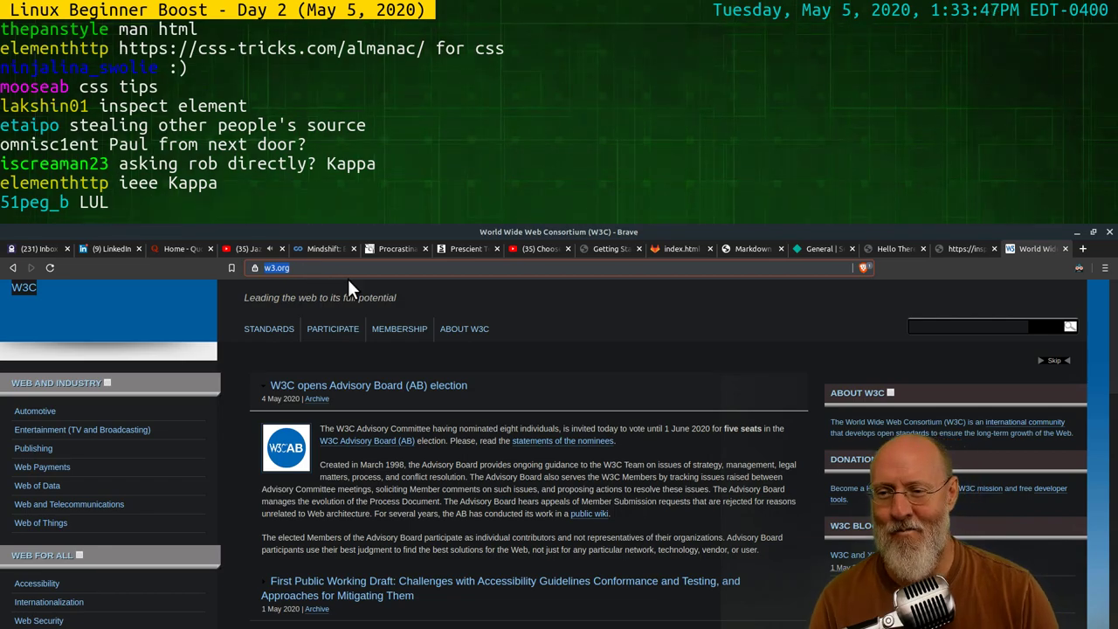
{"action": "type", "text": "web"}
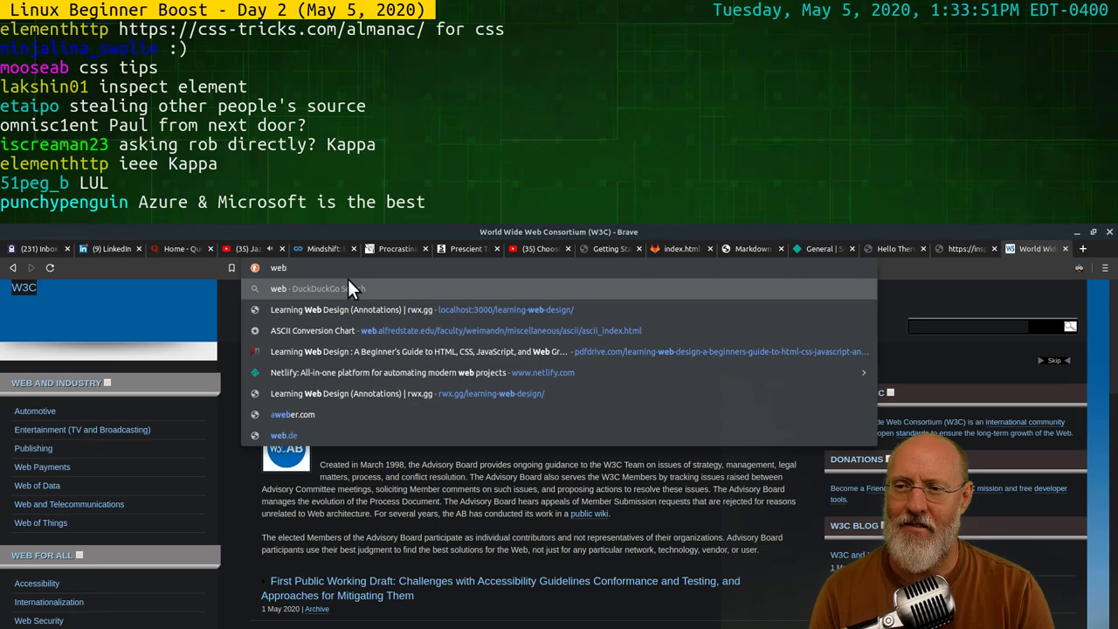
{"action": "type", "text": " working"}
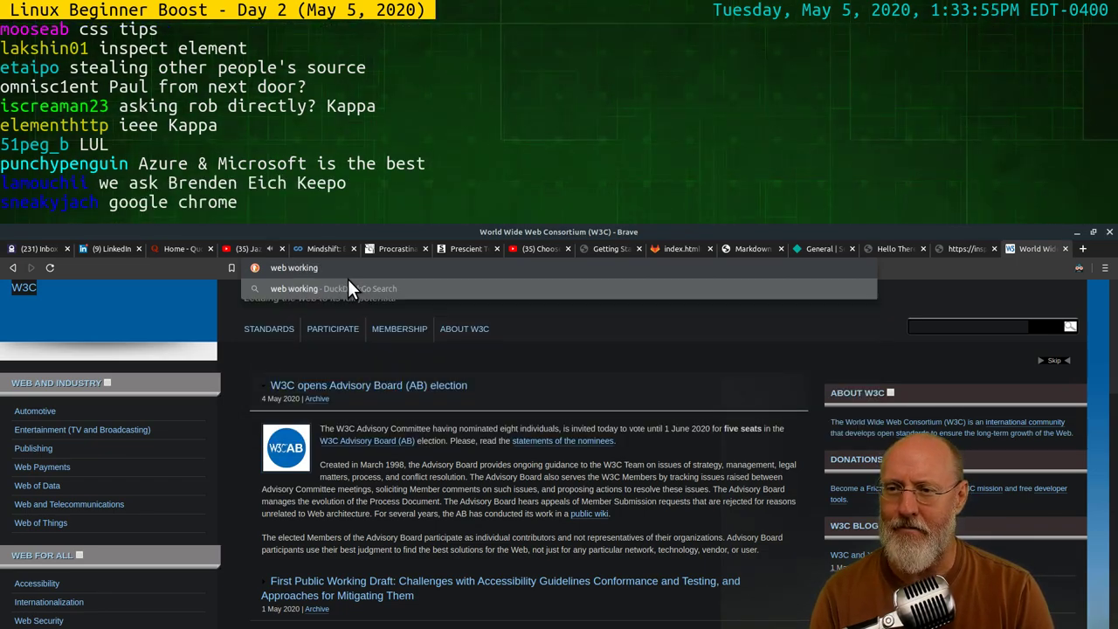
{"action": "type", "text": " group"}
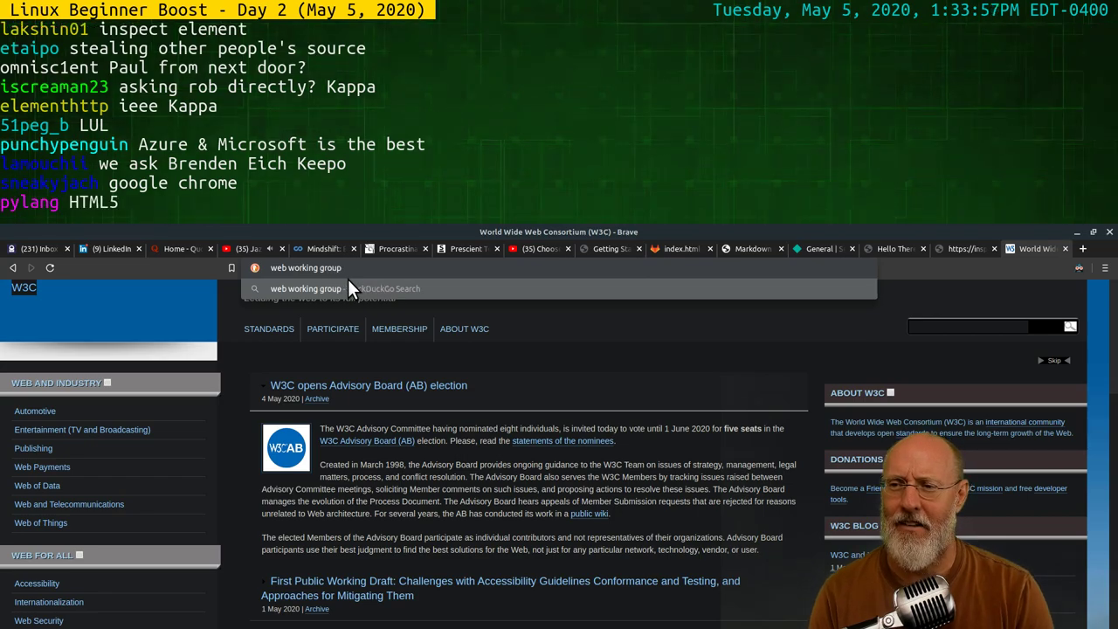
{"action": "key", "text": "Return"}
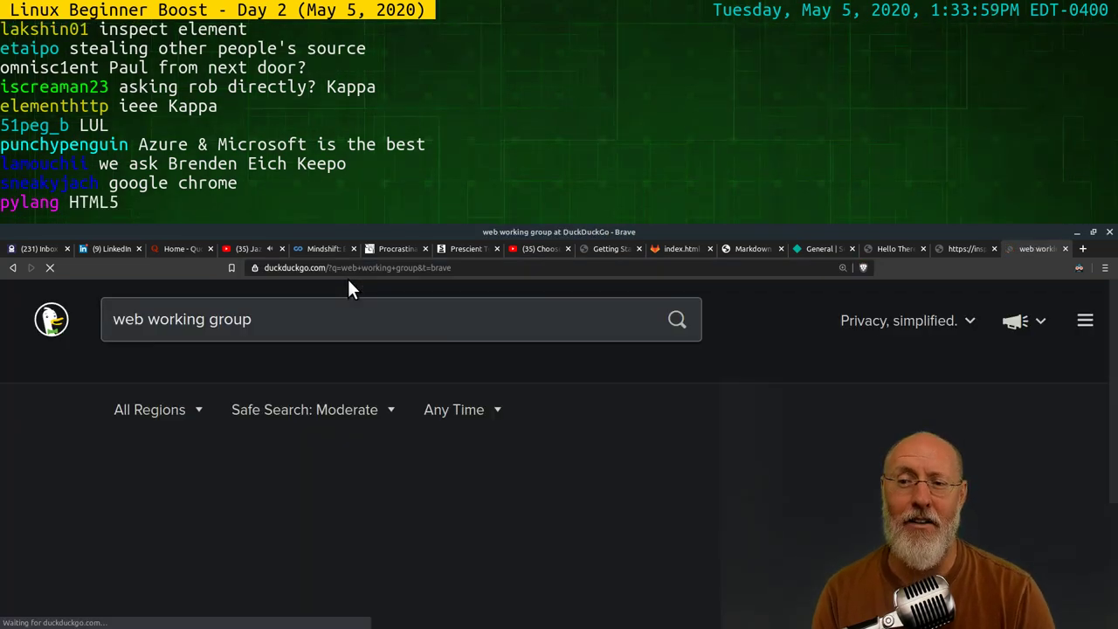
Open the WHATWG result and scroll its home page down to the footer and back up
{"action": "left_click", "coordinate": [187, 463]}
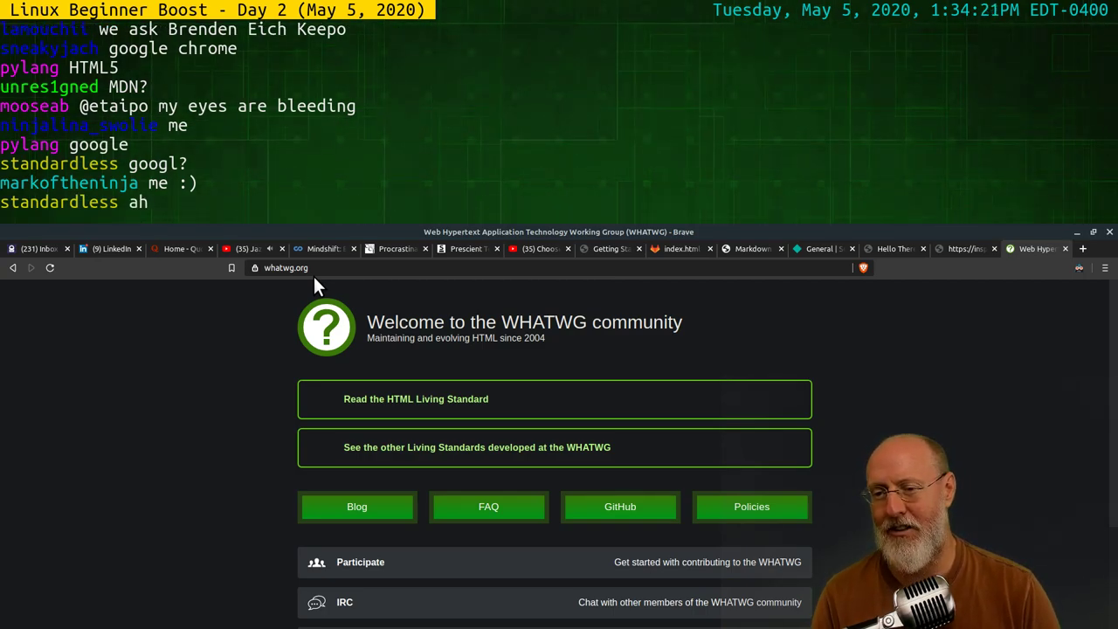
{"action": "key", "text": "Page_Down"}
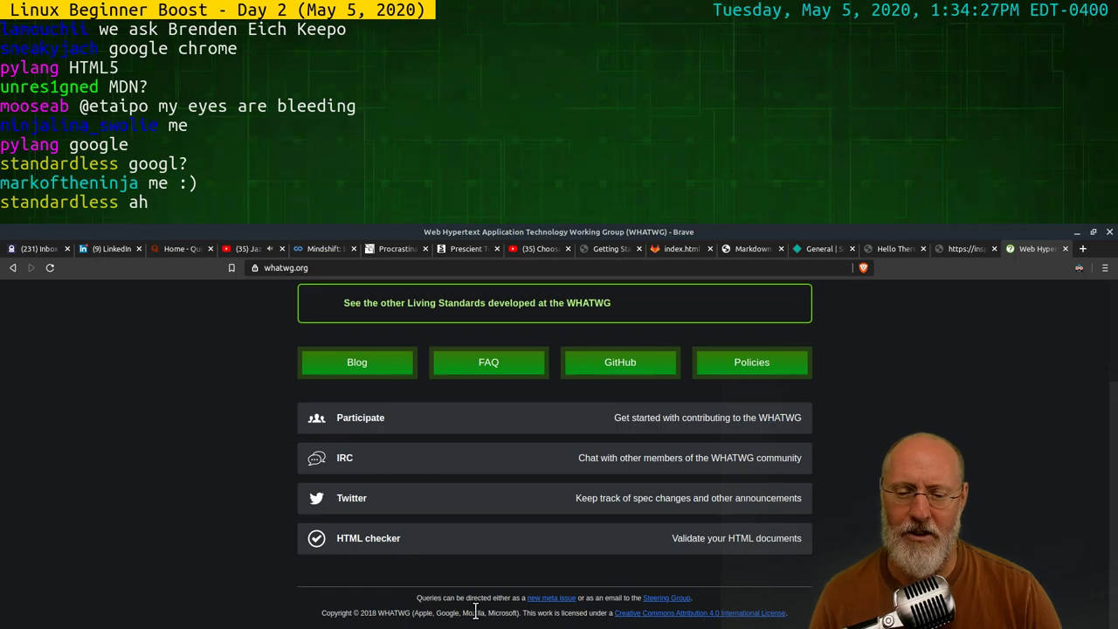
{"action": "scroll", "coordinate": [807, 435], "scroll_direction": "up", "scroll_amount": 3}
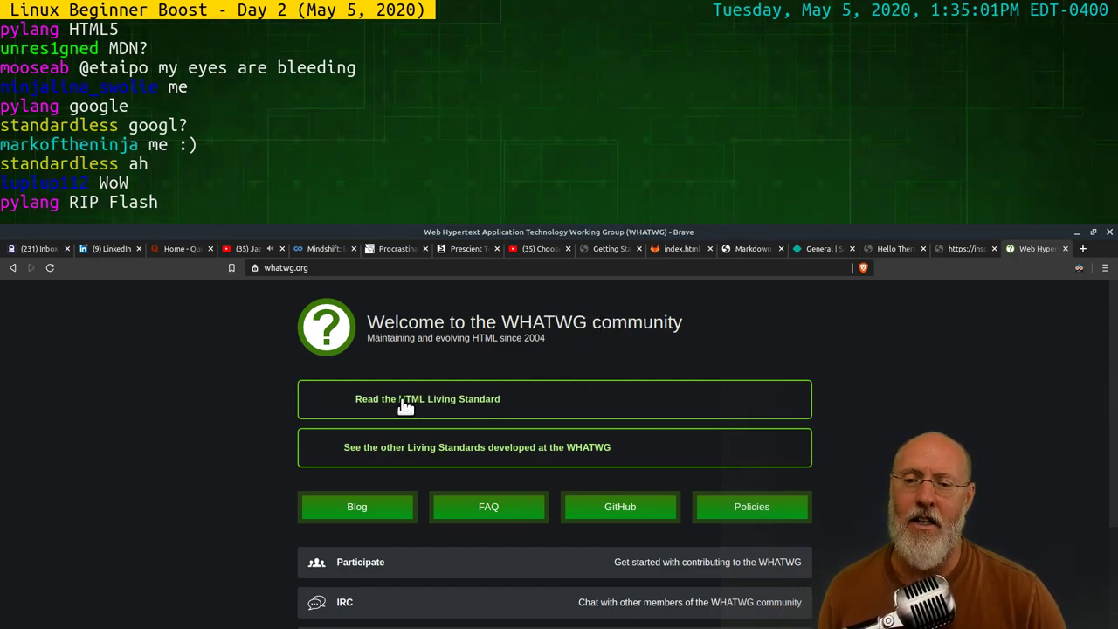
Open the HTML Living Standard and navigate to the Start tags 'tag name' definition in The HTML syntax
{"action": "left_click", "coordinate": [510, 401]}
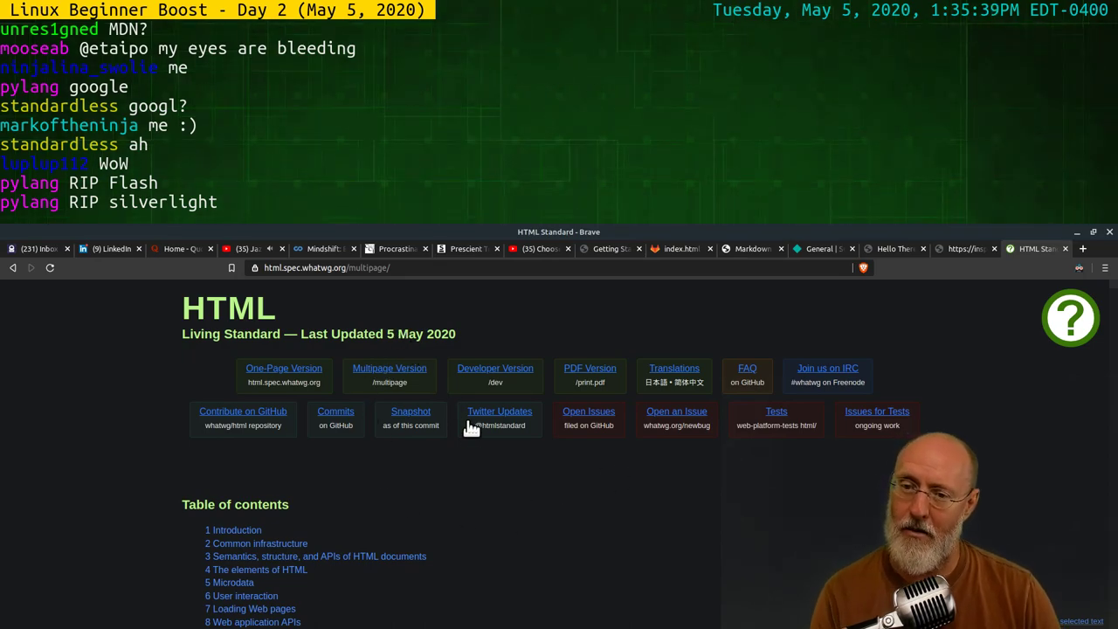
{"action": "scroll", "coordinate": [491, 533], "scroll_direction": "down", "scroll_amount": 3}
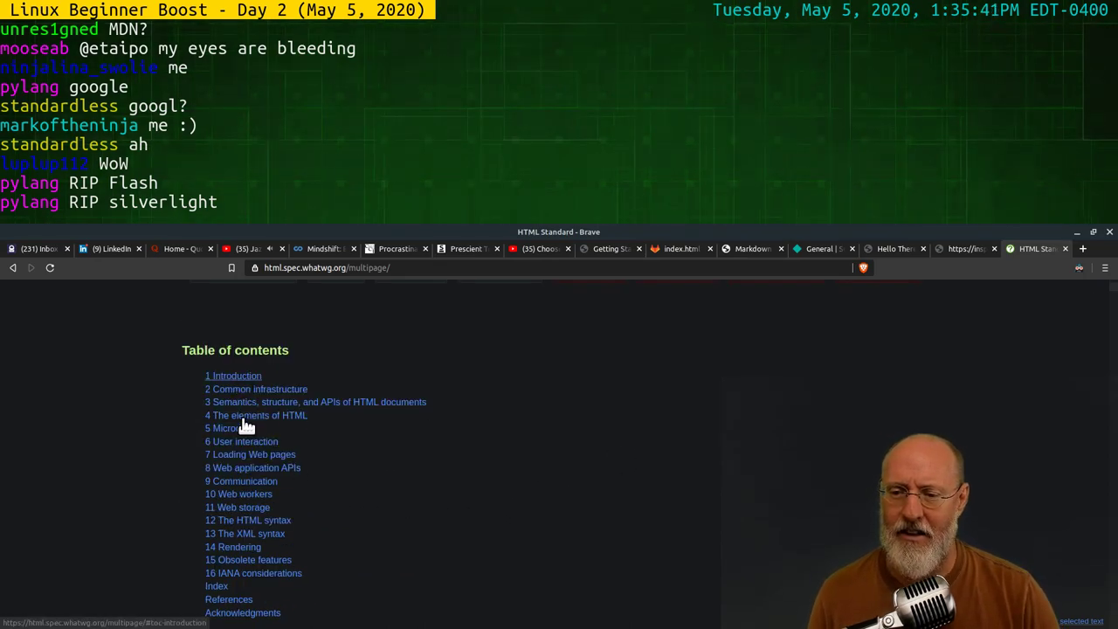
{"action": "left_click", "coordinate": [257, 523]}
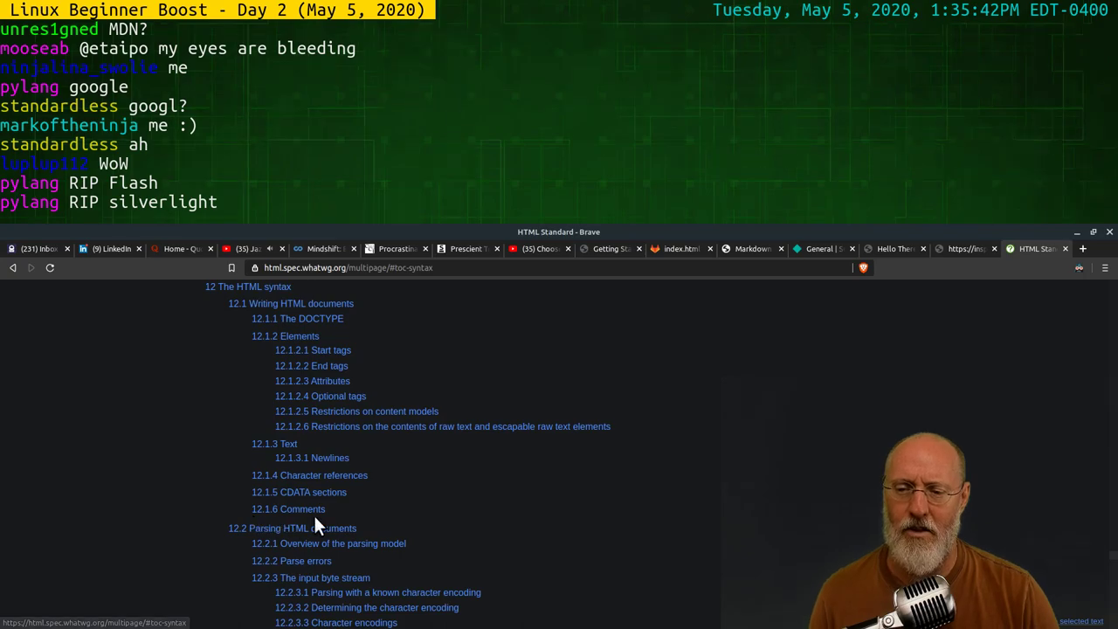
{"action": "left_click", "coordinate": [313, 354]}
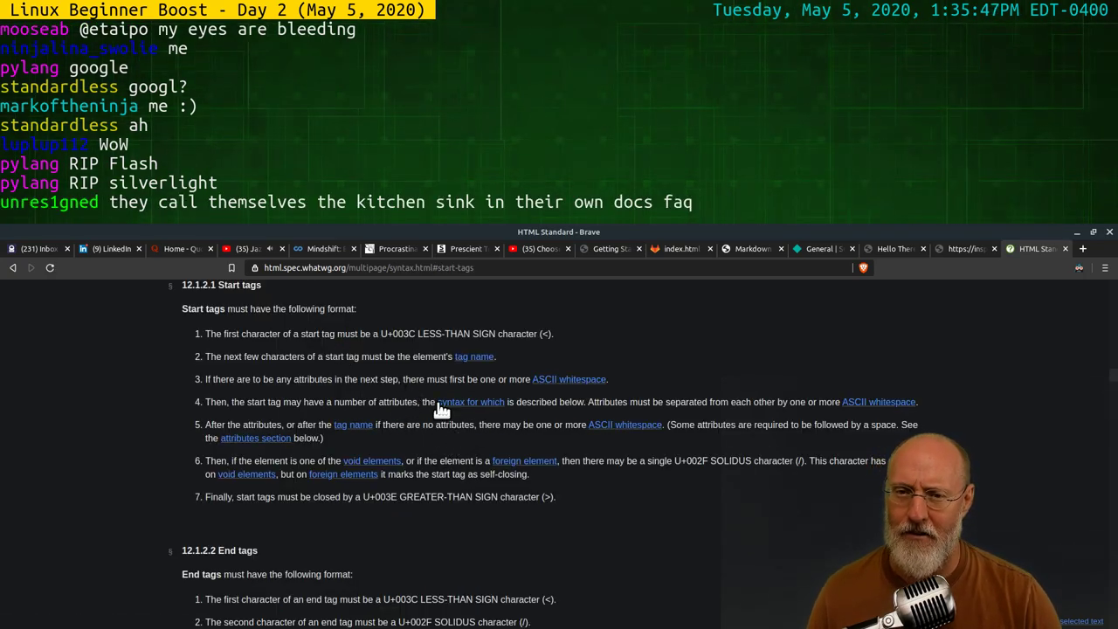
{"action": "left_click", "coordinate": [358, 426]}
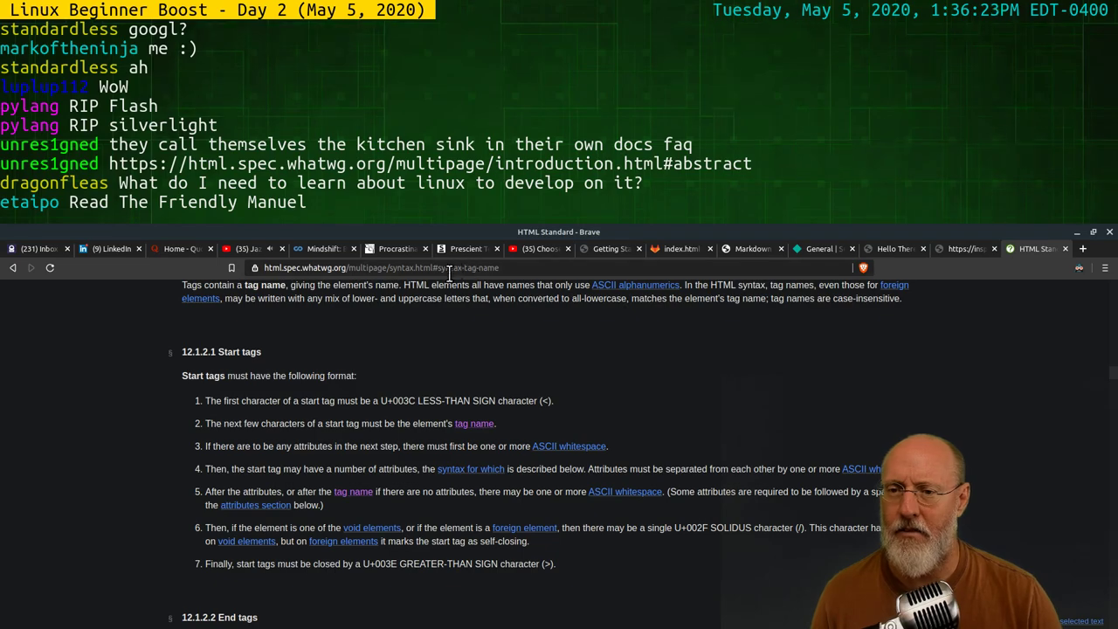
{"action": "scroll", "coordinate": [625, 367], "scroll_direction": "up", "scroll_amount": 2}
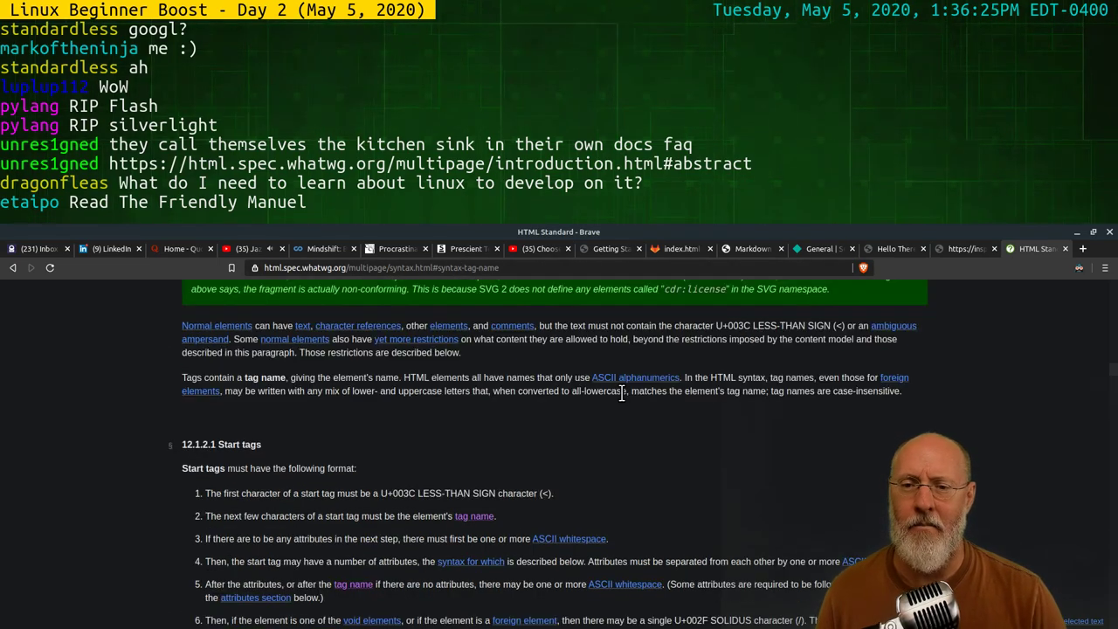
{"action": "scroll", "coordinate": [615, 387], "scroll_direction": "up", "scroll_amount": 2}
{"action": "scroll", "coordinate": [651, 413], "scroll_direction": "up", "scroll_amount": 3}
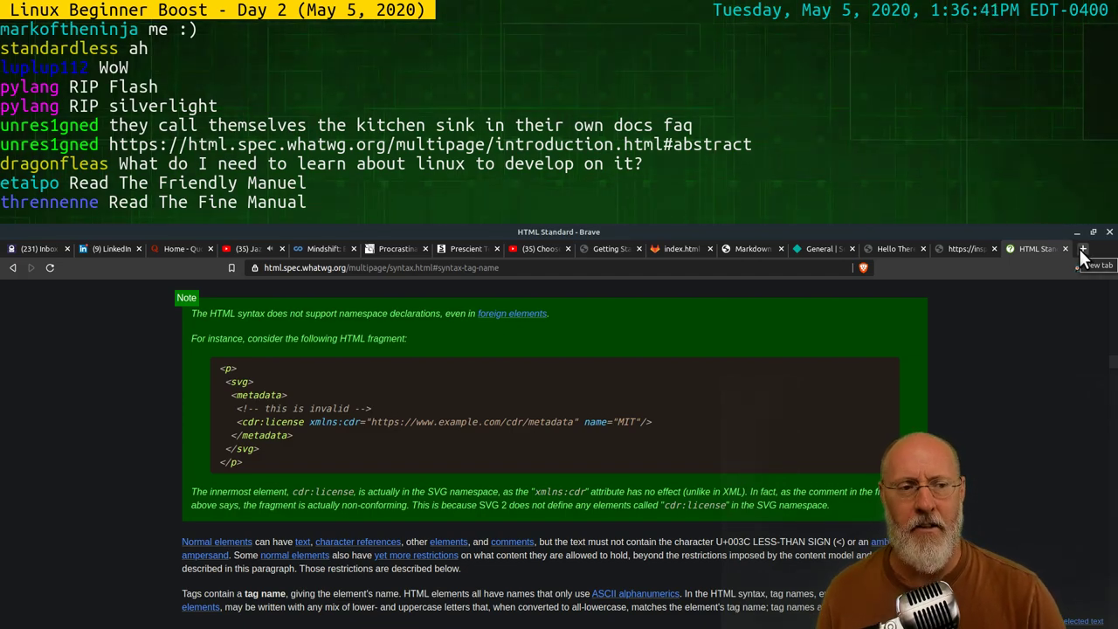
In a new tab, search for 'caniuse' and open the Can I use site
{"action": "left_click", "coordinate": [1084, 253]}
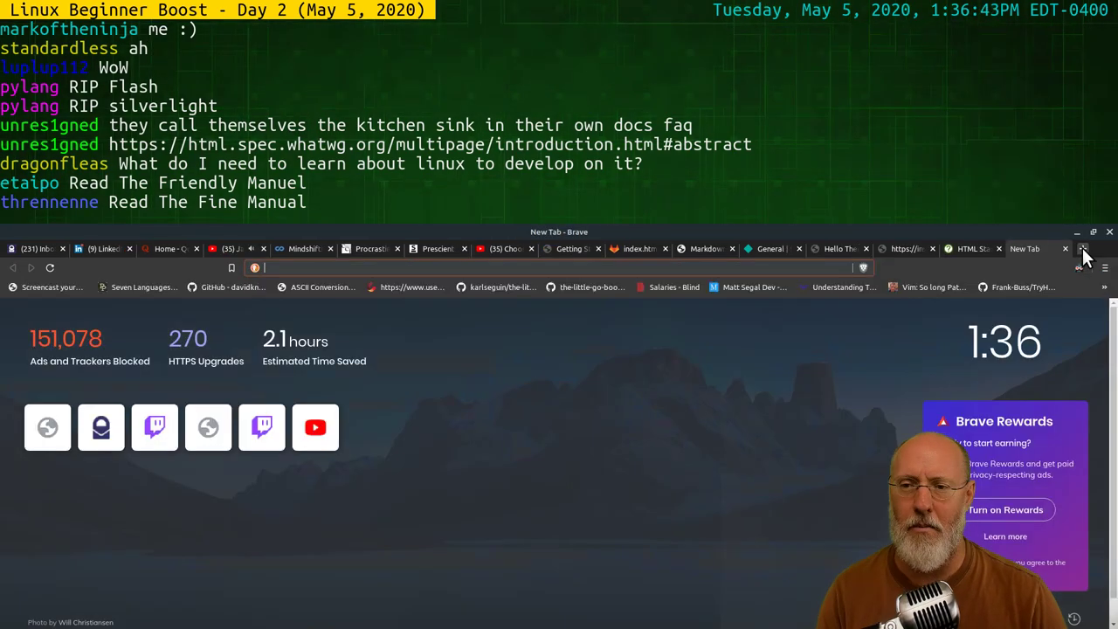
{"action": "type", "text": "ca"}
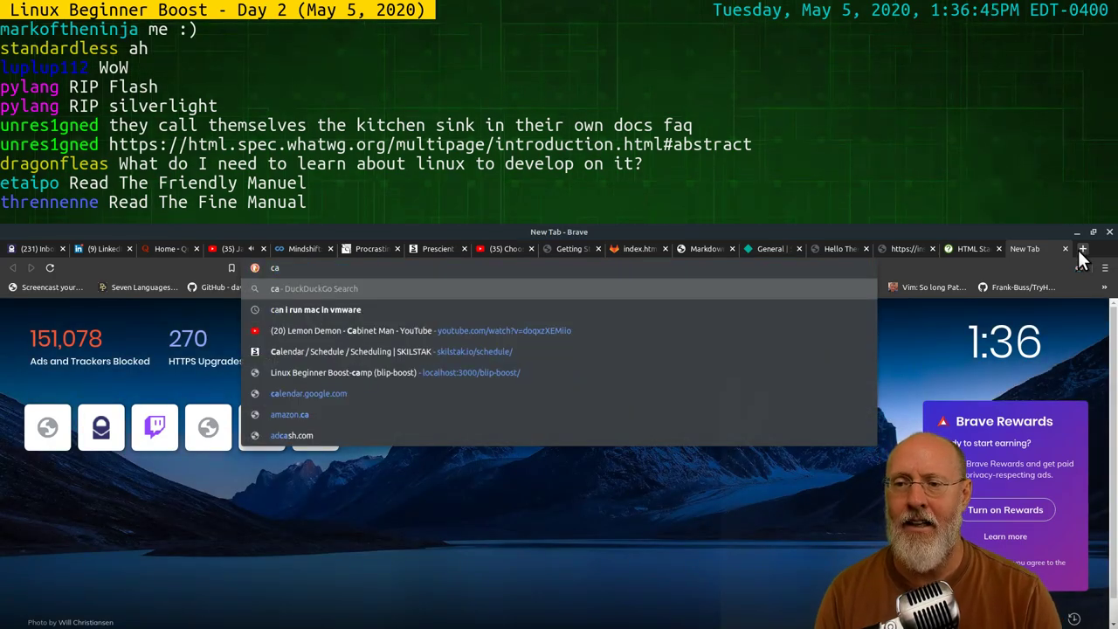
{"action": "type", "text": "nius"}
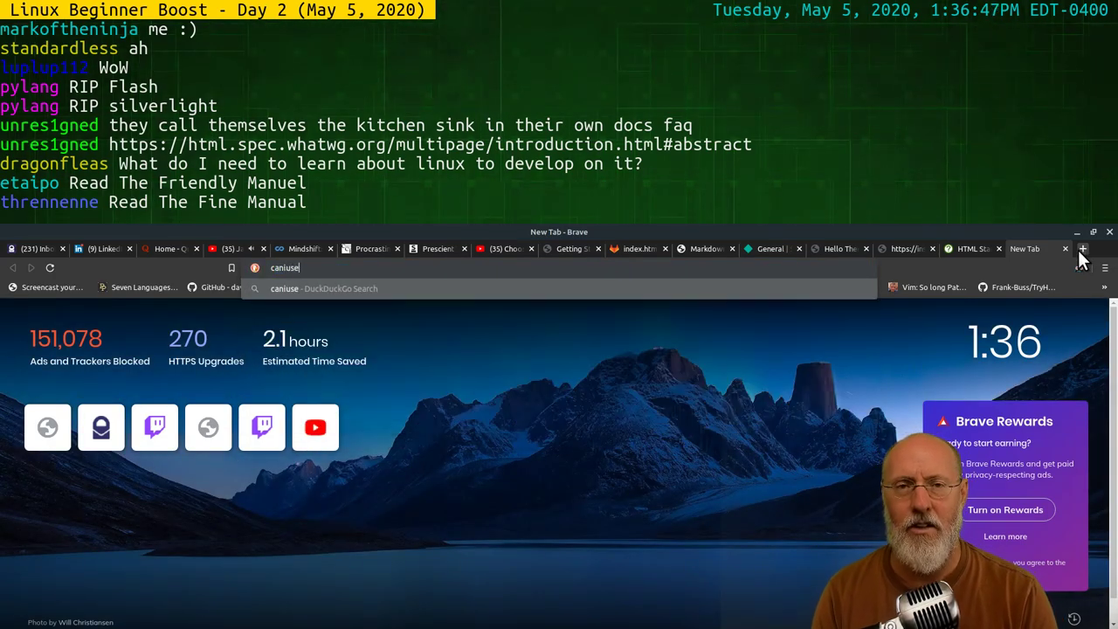
{"action": "type", "text": "e"}
{"action": "key", "text": "Return"}
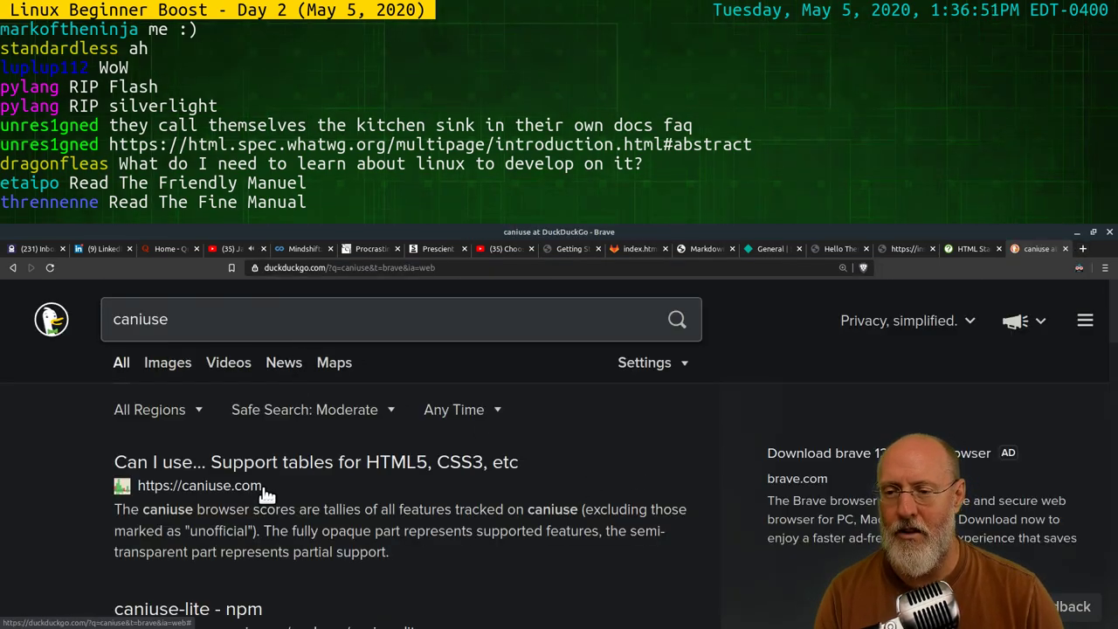
{"action": "left_click", "coordinate": [269, 464]}
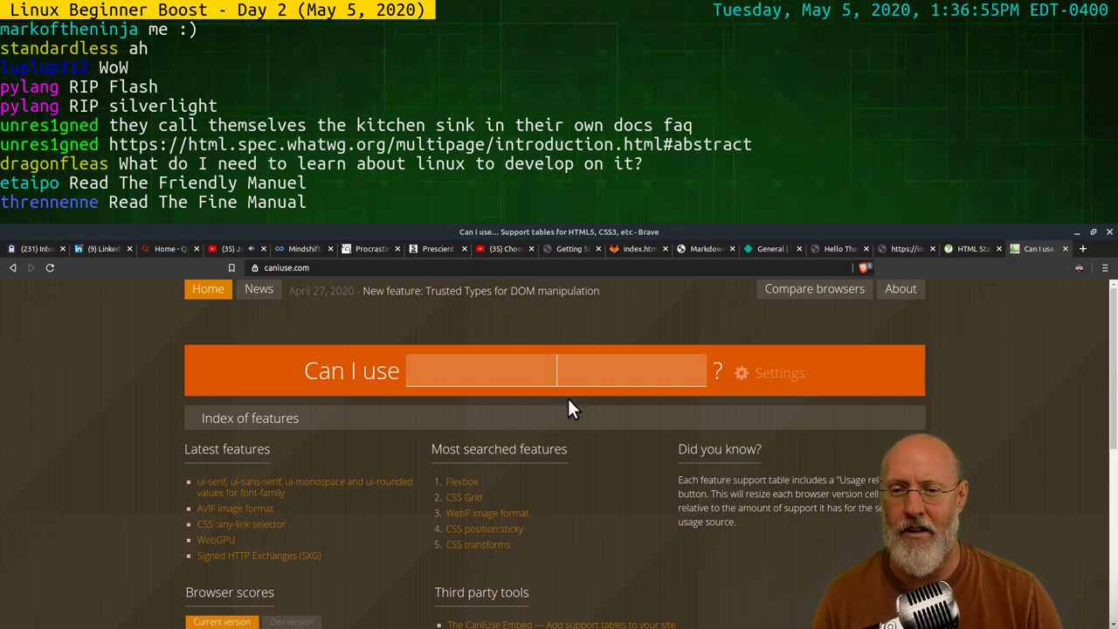
Enter 'b' in the Can I use search and scroll through the matches
{"action": "type", "text": "b"}
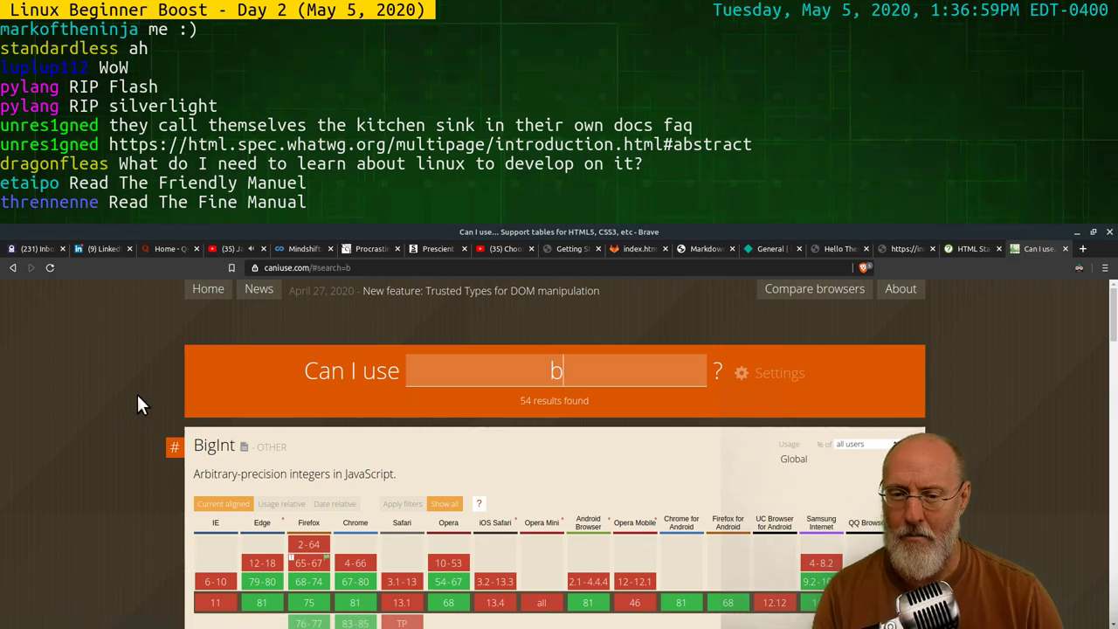
{"action": "scroll", "coordinate": [122, 386], "scroll_direction": "down", "scroll_amount": 5}
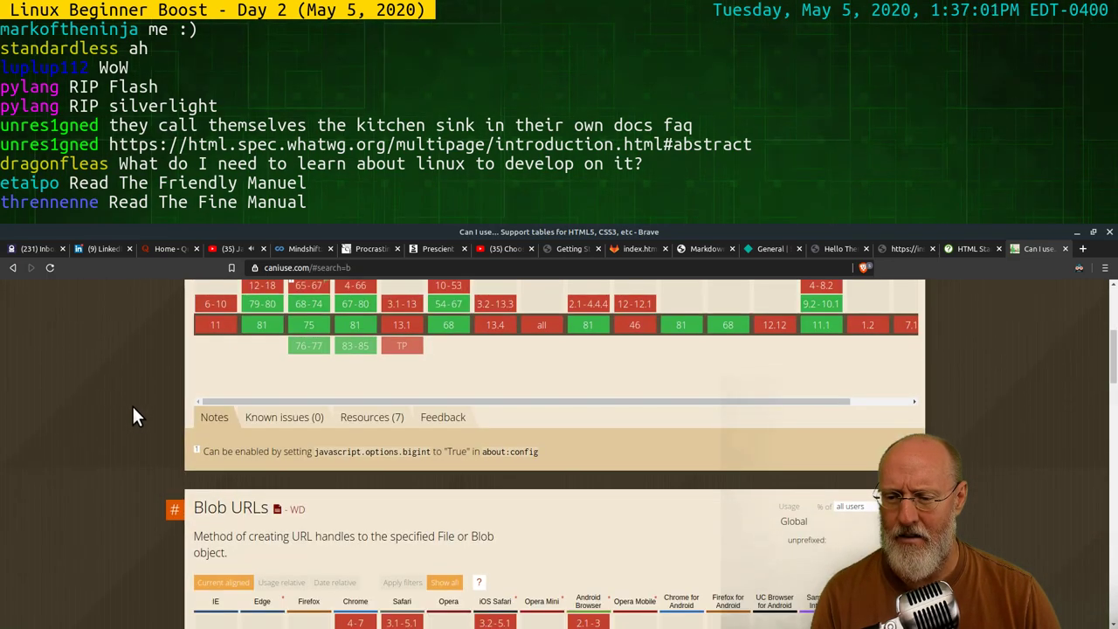
{"action": "scroll", "coordinate": [154, 447], "scroll_direction": "down", "scroll_amount": 3}
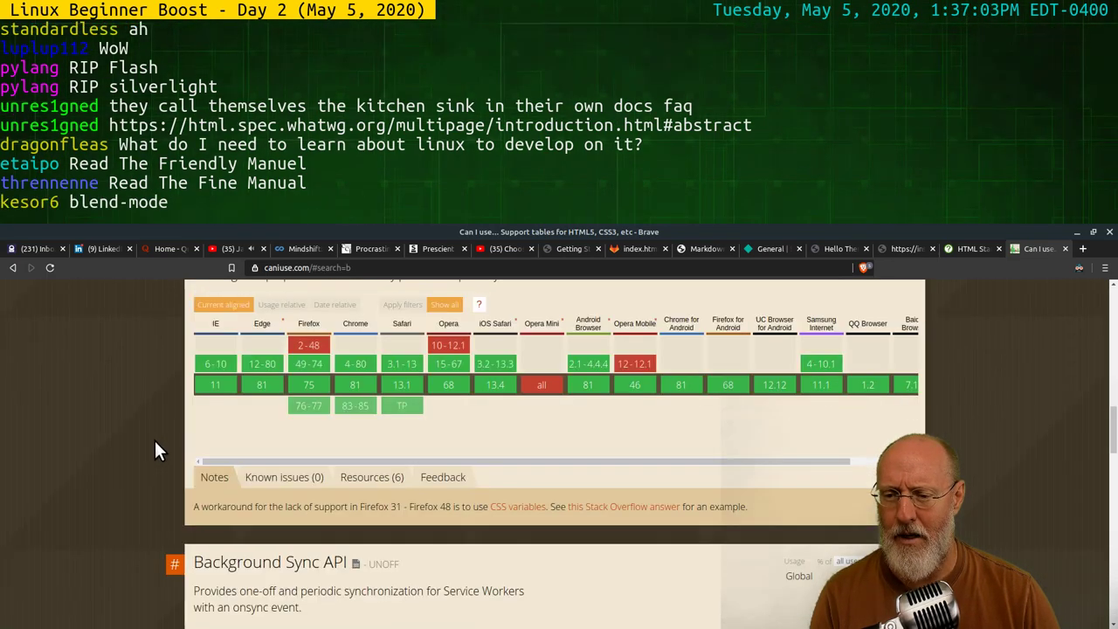
{"action": "scroll", "coordinate": [280, 391], "scroll_direction": "up", "scroll_amount": 3}
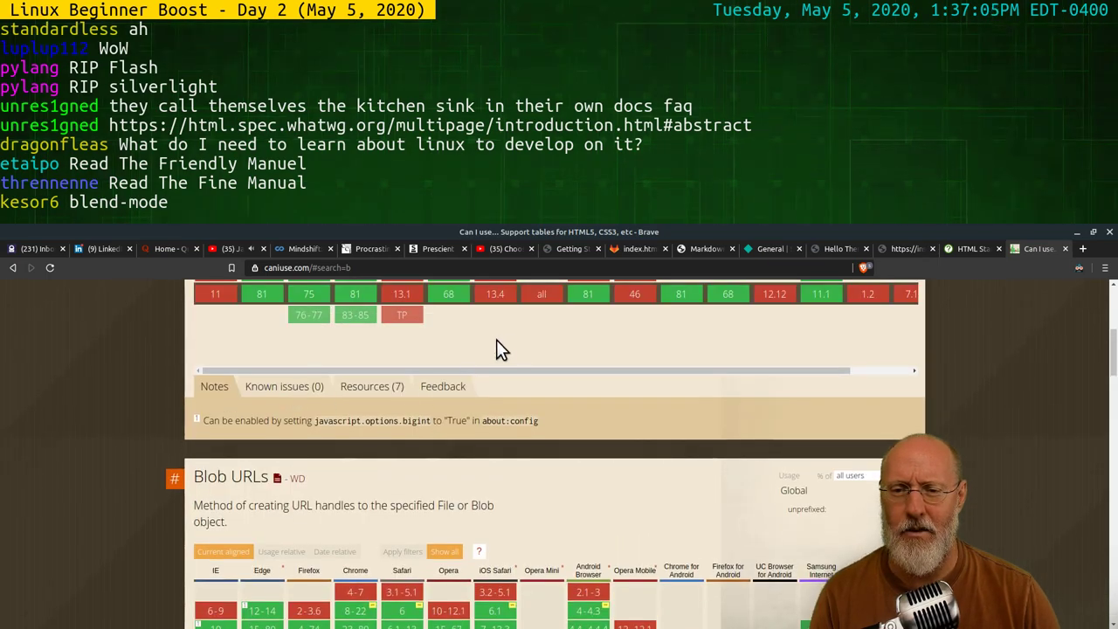
{"action": "scroll", "coordinate": [496, 342], "scroll_direction": "up", "scroll_amount": 6}
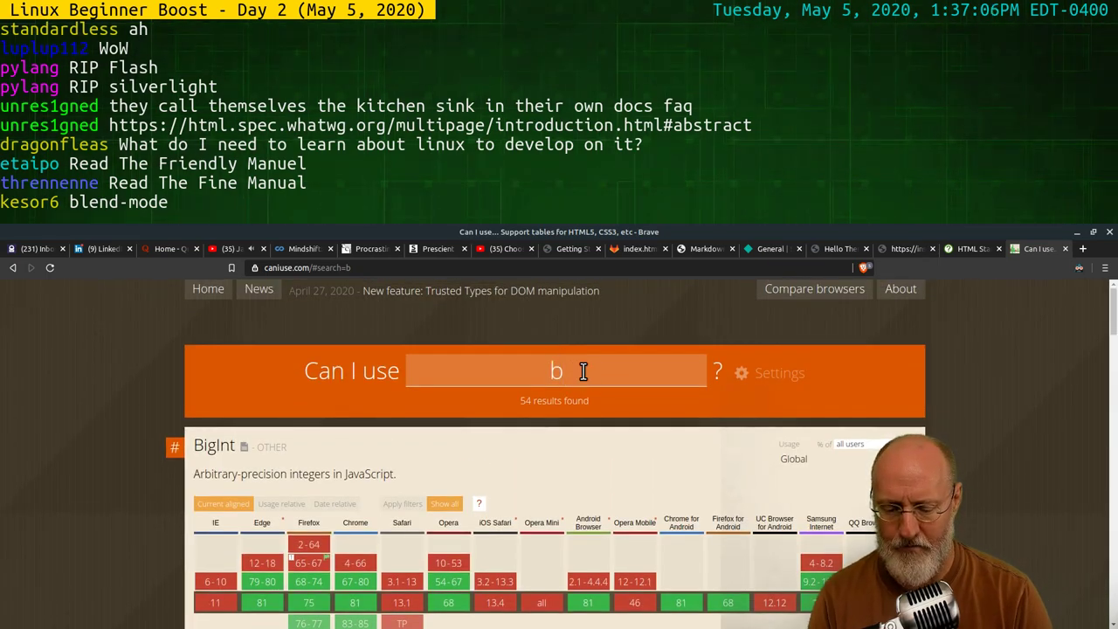
Extend the query to 'bold' and scroll through the results
{"action": "type", "text": "old"}
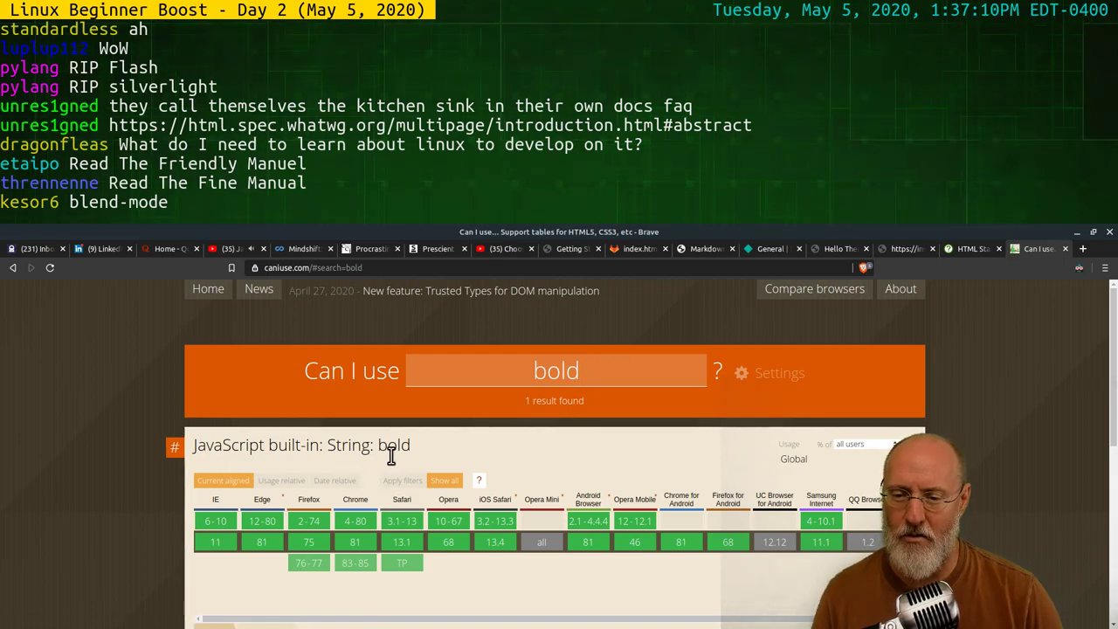
{"action": "scroll", "coordinate": [490, 480], "scroll_direction": "down", "scroll_amount": 1}
{"action": "scroll", "coordinate": [500, 479], "scroll_direction": "down", "scroll_amount": 5}
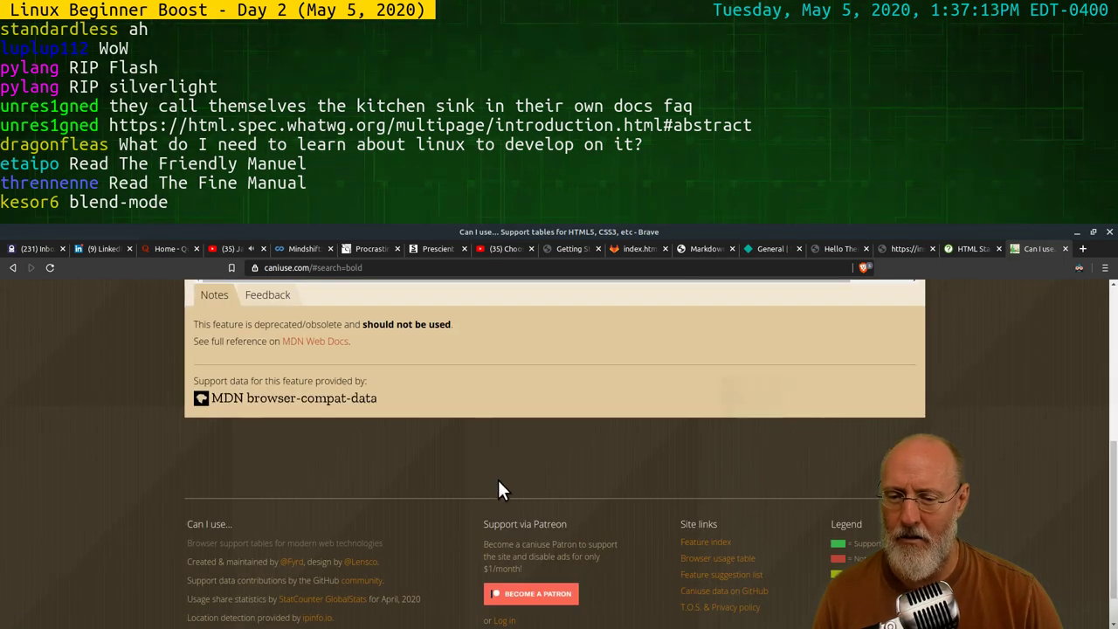
{"action": "scroll", "coordinate": [505, 482], "scroll_direction": "up", "scroll_amount": 6}
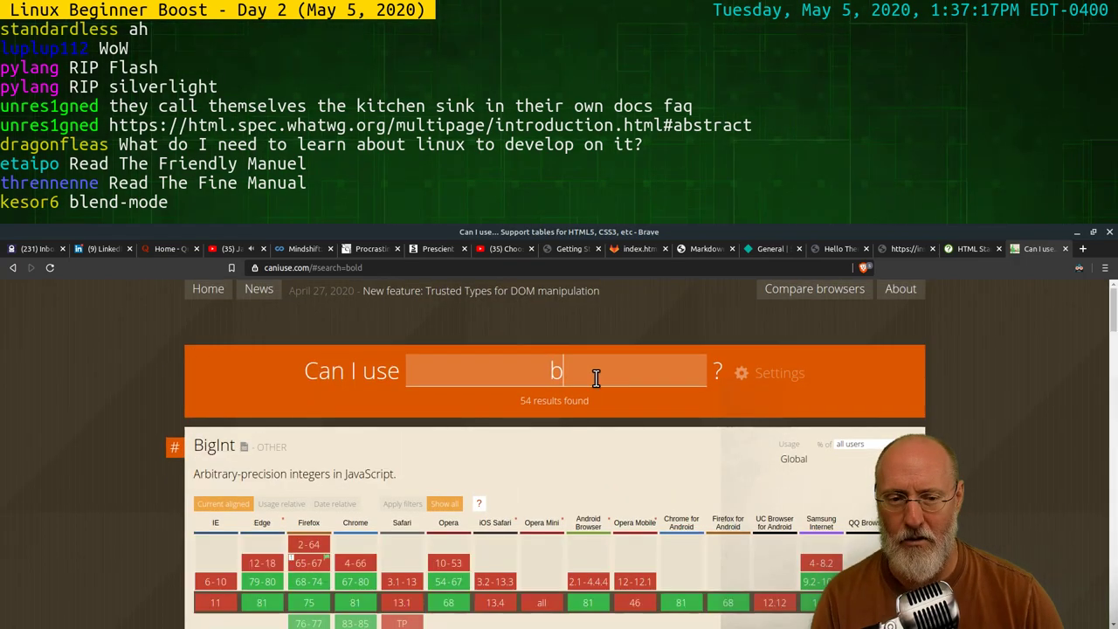
{"action": "scroll", "coordinate": [125, 457], "scroll_direction": "down", "scroll_amount": 4}
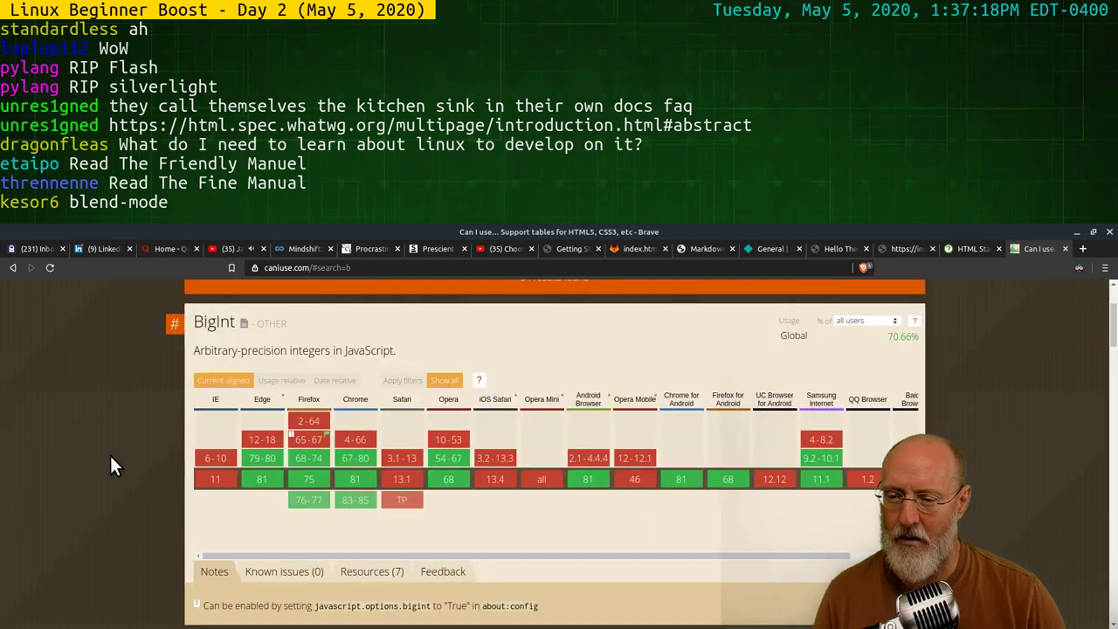
{"action": "scroll", "coordinate": [123, 448], "scroll_direction": "down", "scroll_amount": 2}
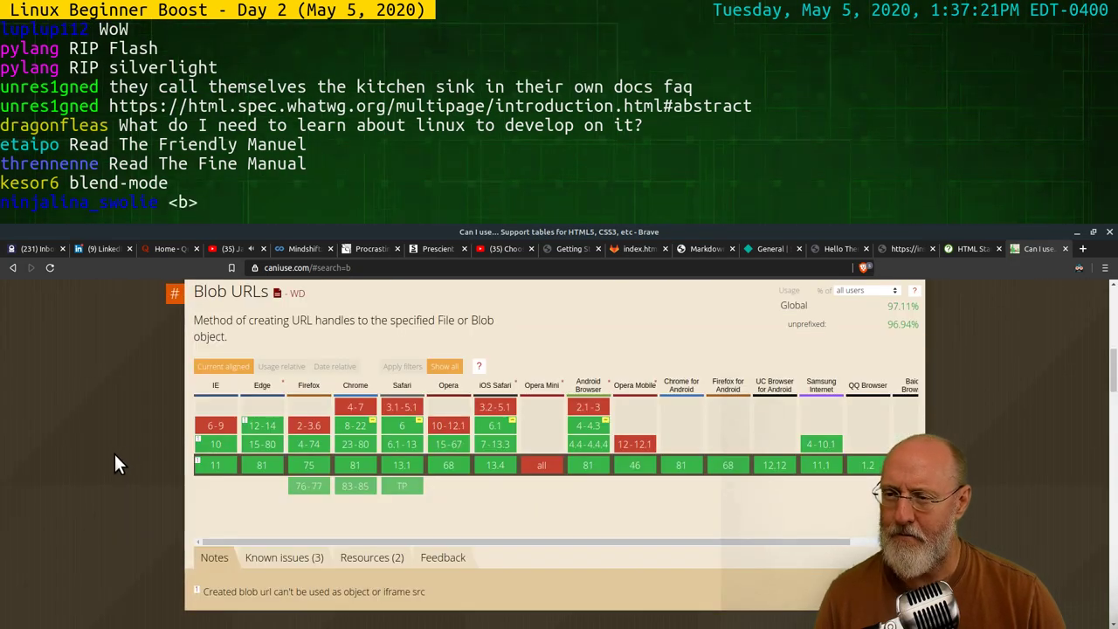
{"action": "scroll", "coordinate": [122, 428], "scroll_direction": "up", "scroll_amount": 4}
{"action": "scroll", "coordinate": [120, 409], "scroll_direction": "up", "scroll_amount": 3}
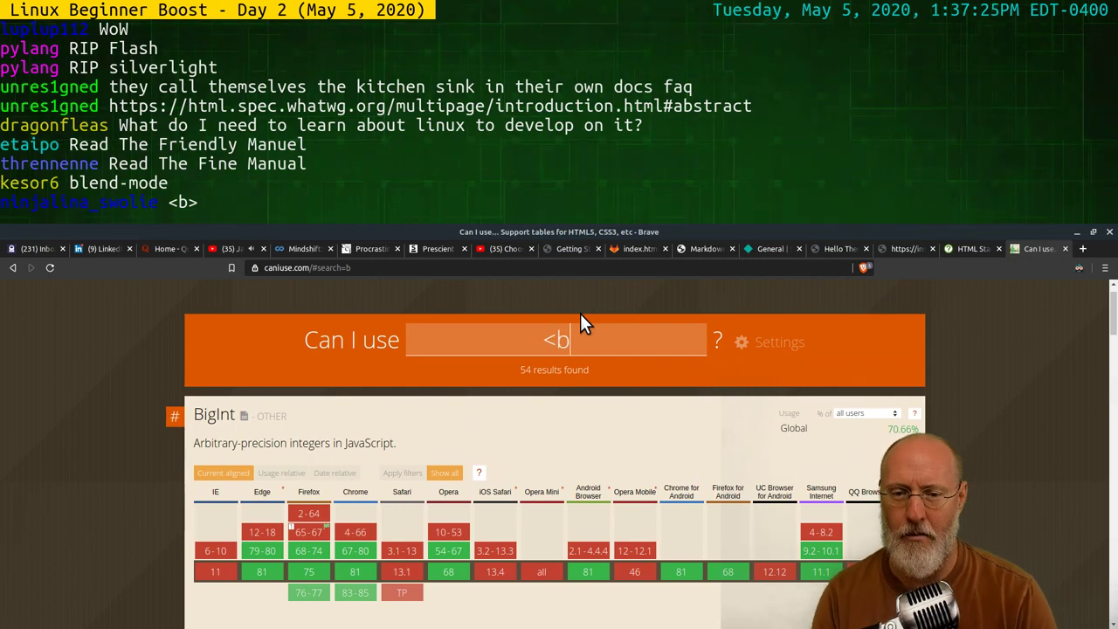
Try '<b>', which returns nothing, then remove the bracket and scroll through the 'b' results
{"action": "type", "text": ">"}
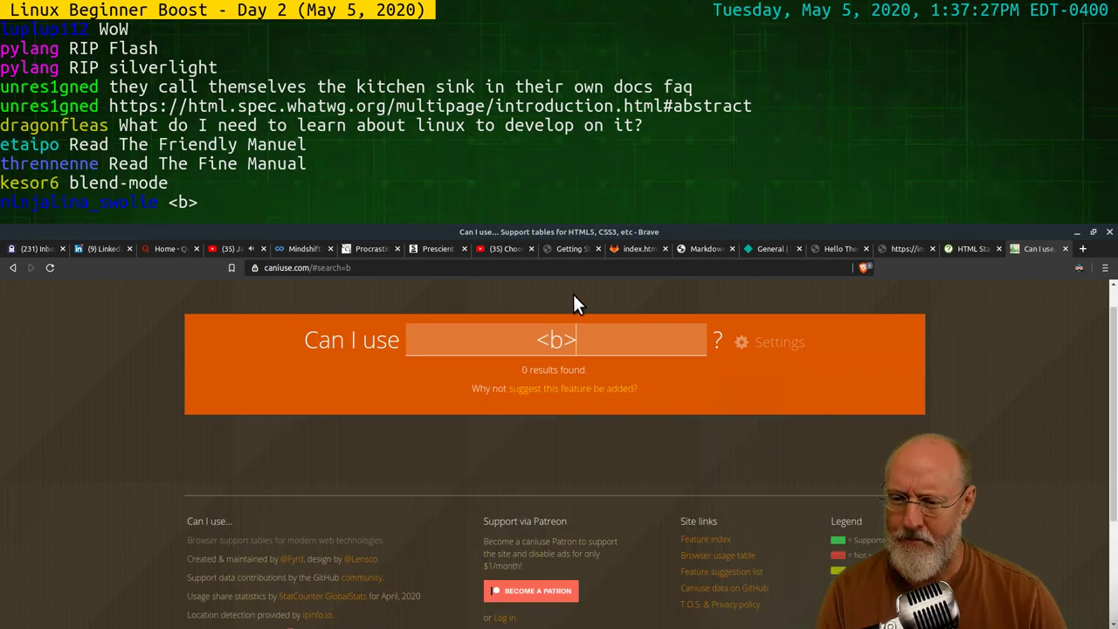
{"action": "key", "text": "BackSpace"}
{"action": "key", "text": "BackSpace"}
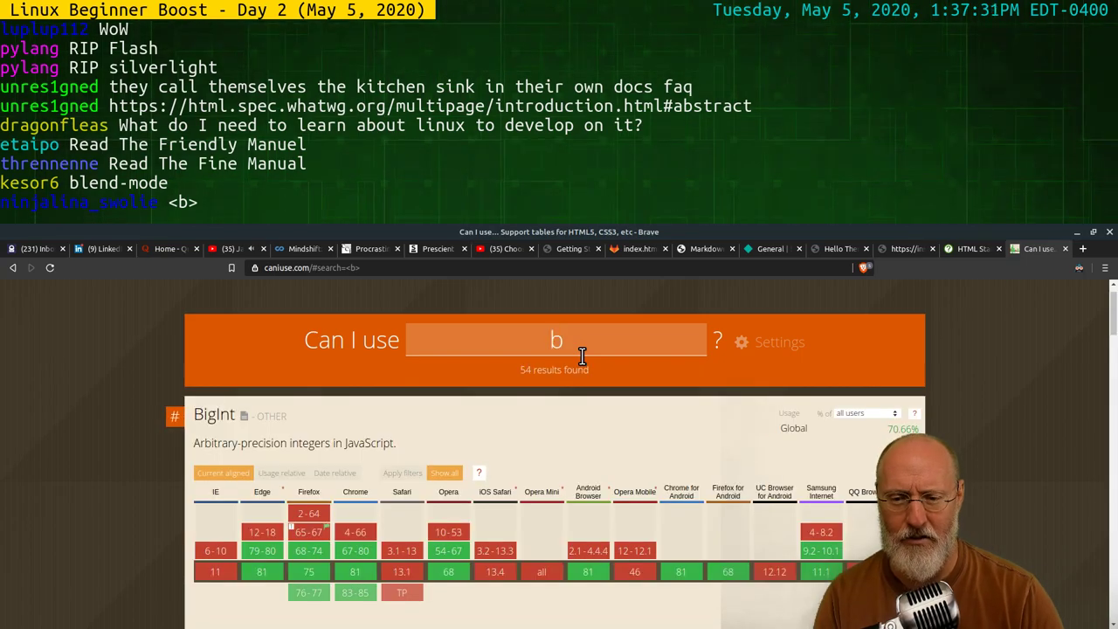
{"action": "scroll", "coordinate": [466, 434], "scroll_direction": "down", "scroll_amount": 5}
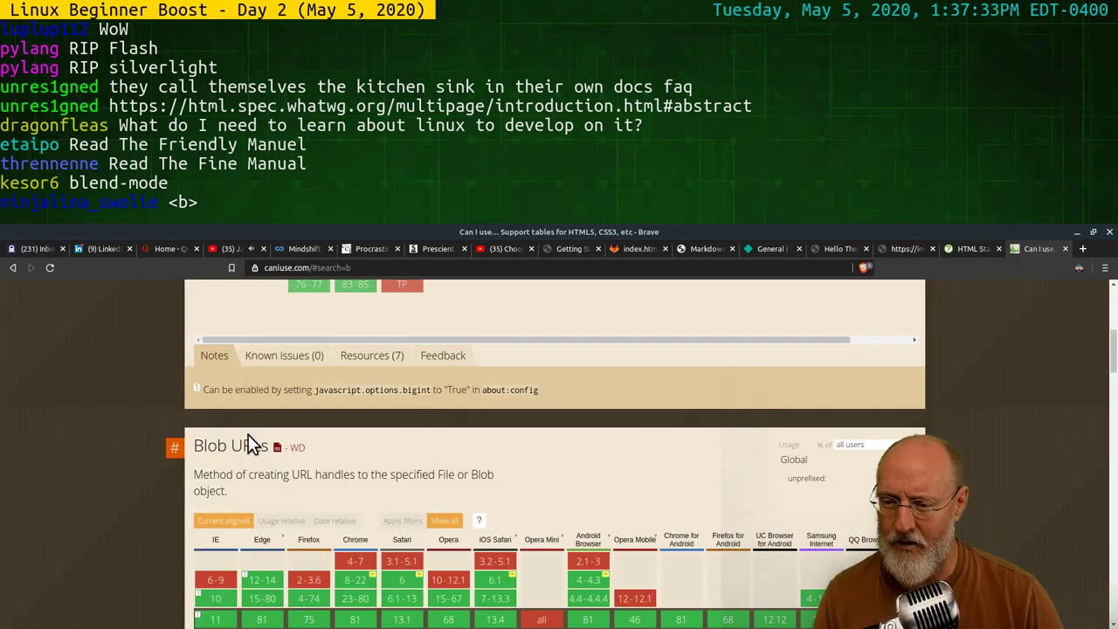
{"action": "scroll", "coordinate": [187, 439], "scroll_direction": "down", "scroll_amount": 8}
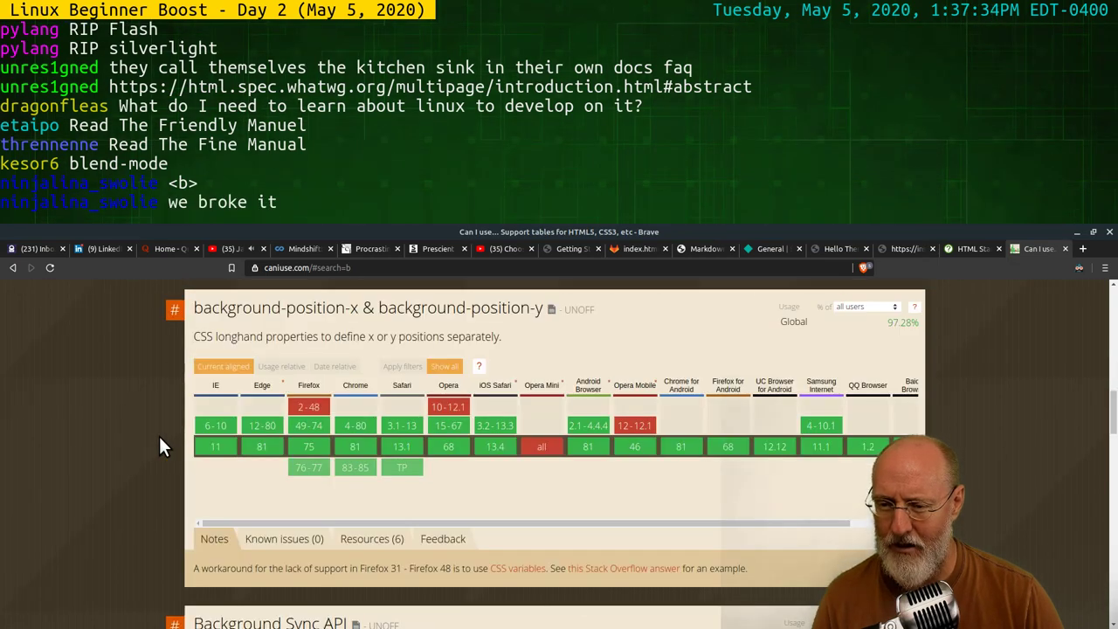
{"action": "scroll", "coordinate": [159, 436], "scroll_direction": "down", "scroll_amount": 4}
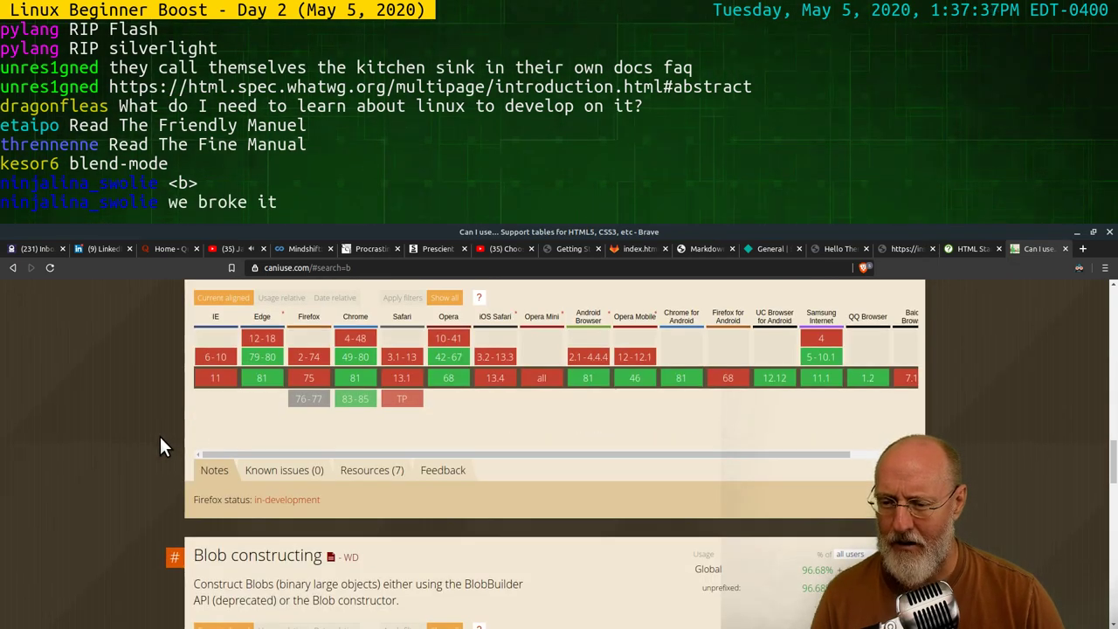
{"action": "scroll", "coordinate": [159, 434], "scroll_direction": "down", "scroll_amount": 8}
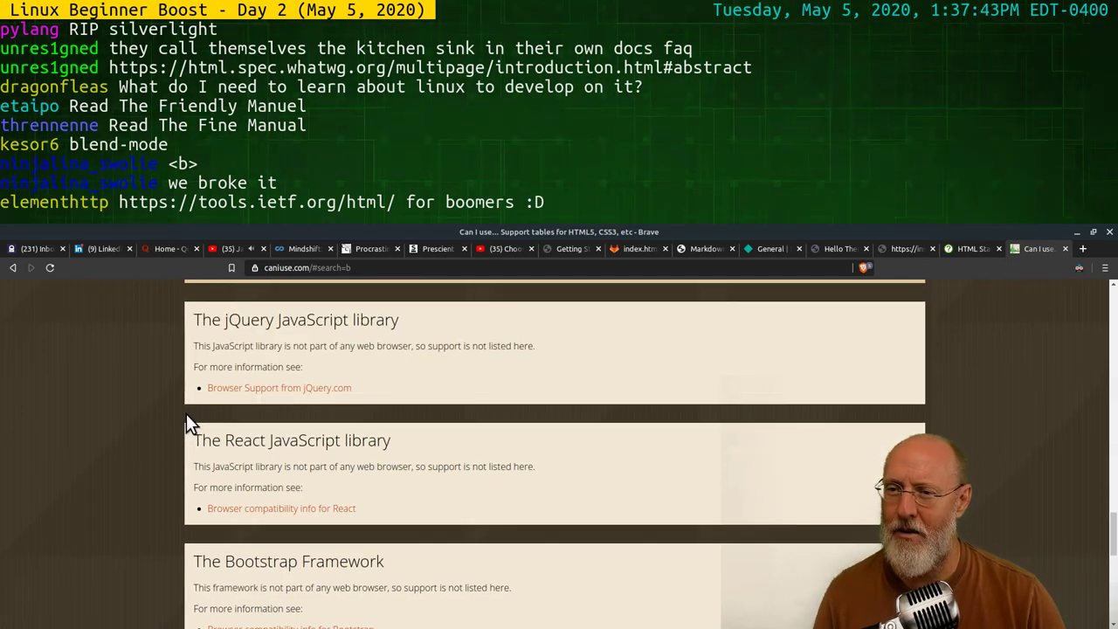
{"action": "scroll", "coordinate": [186, 415], "scroll_direction": "down", "scroll_amount": 2}
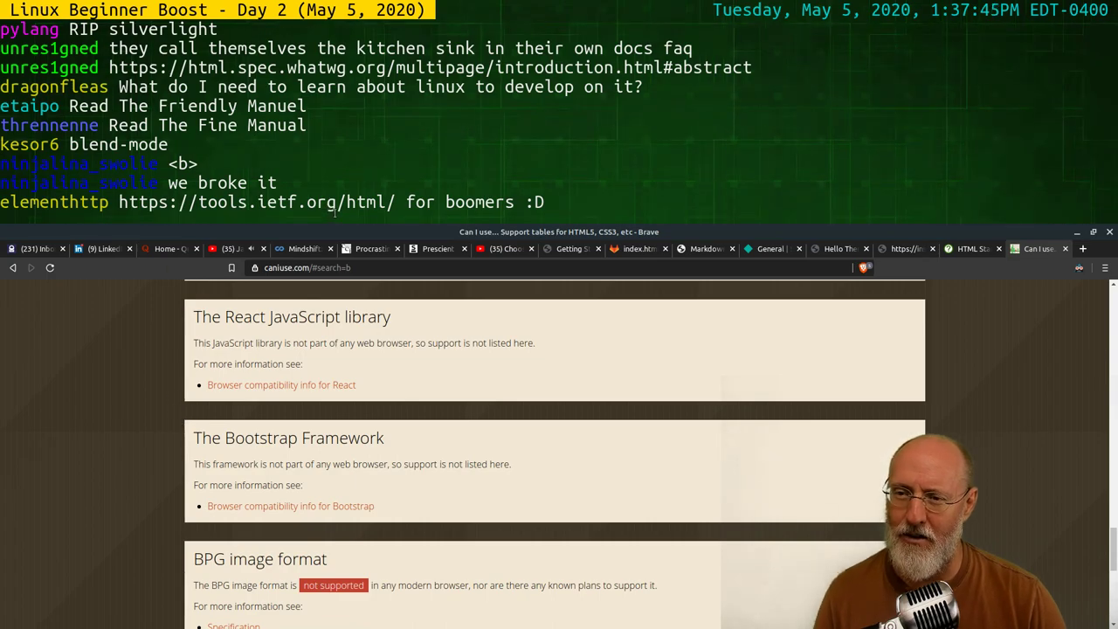
{"action": "scroll", "coordinate": [153, 351], "scroll_direction": "down", "scroll_amount": 2}
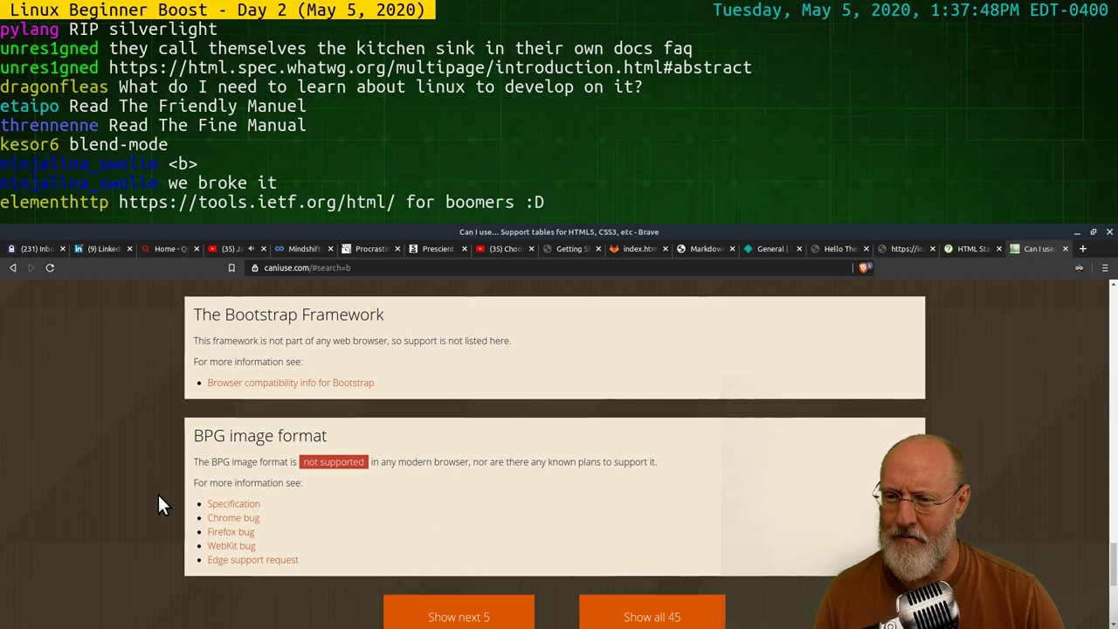
{"action": "scroll", "coordinate": [158, 495], "scroll_direction": "down", "scroll_amount": 2}
{"action": "scroll", "coordinate": [178, 490], "scroll_direction": "up", "scroll_amount": 2}
{"action": "scroll", "coordinate": [175, 496], "scroll_direction": "up", "scroll_amount": 2}
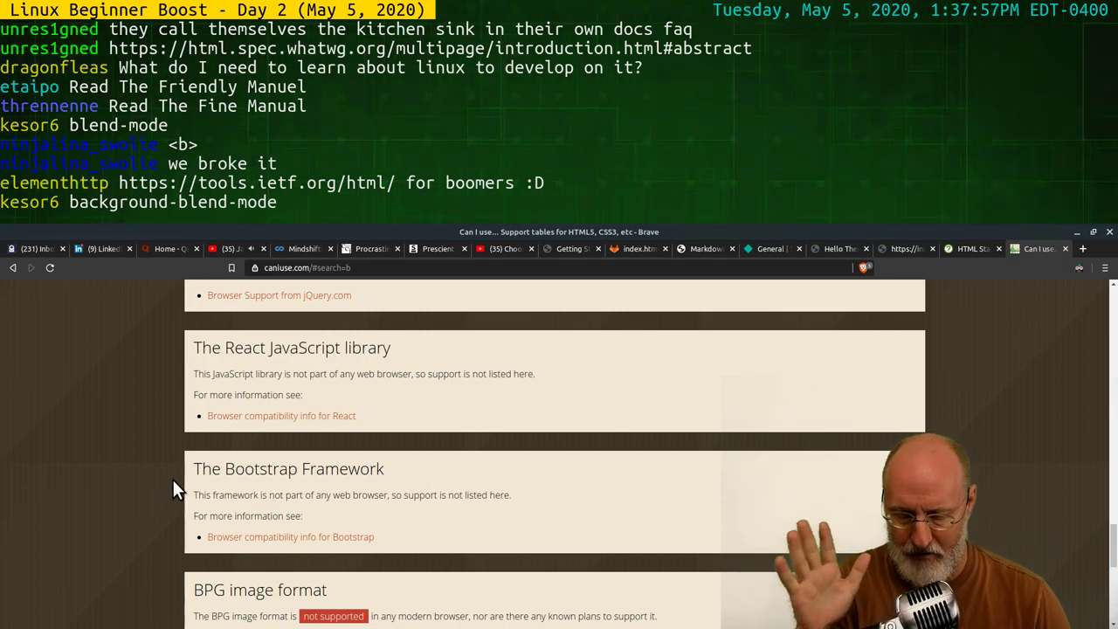
{"action": "scroll", "coordinate": [173, 481], "scroll_direction": "up", "scroll_amount": 3}
{"action": "scroll", "coordinate": [185, 479], "scroll_direction": "up", "scroll_amount": 2}
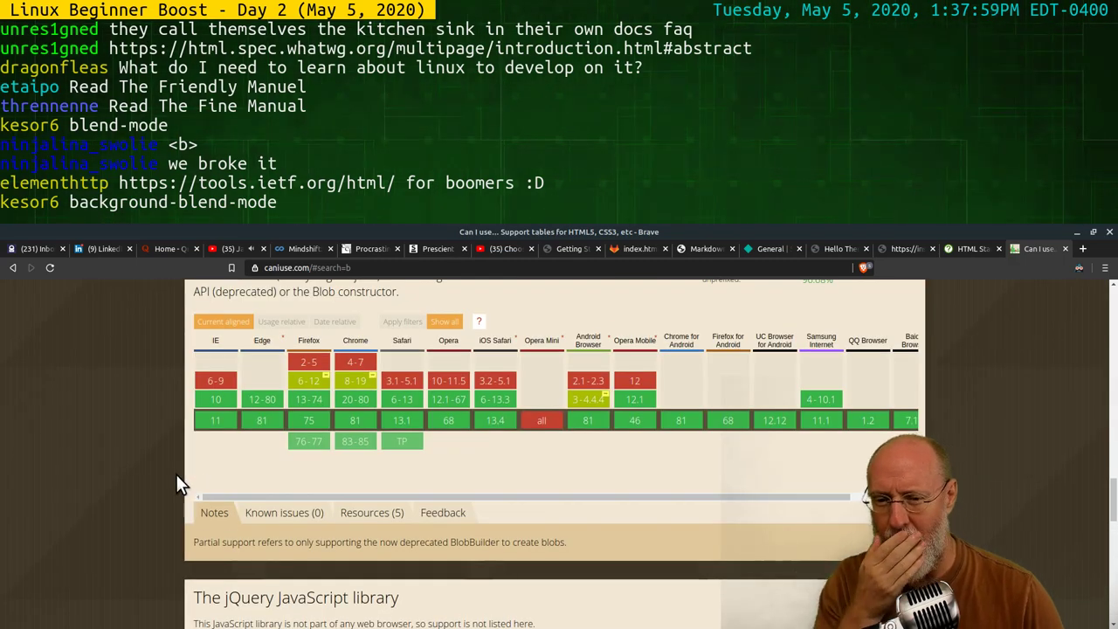
{"action": "scroll", "coordinate": [175, 473], "scroll_direction": "up", "scroll_amount": 2}
{"action": "scroll", "coordinate": [175, 473], "scroll_direction": "up", "scroll_amount": 5}
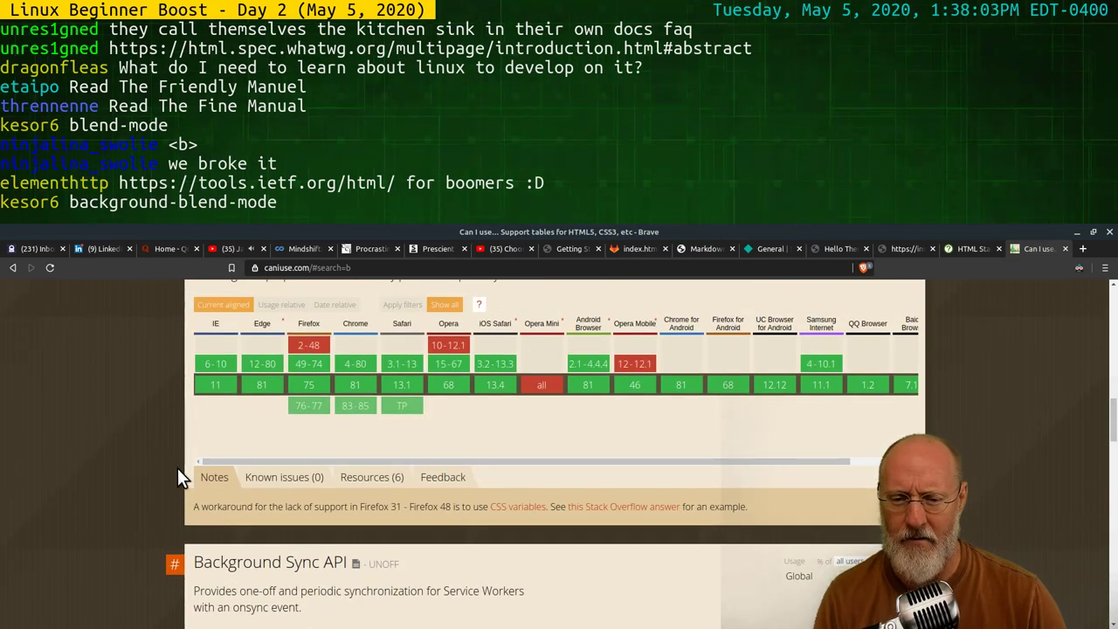
{"action": "scroll", "coordinate": [177, 468], "scroll_direction": "up", "scroll_amount": 3}
{"action": "scroll", "coordinate": [168, 445], "scroll_direction": "up", "scroll_amount": 8}
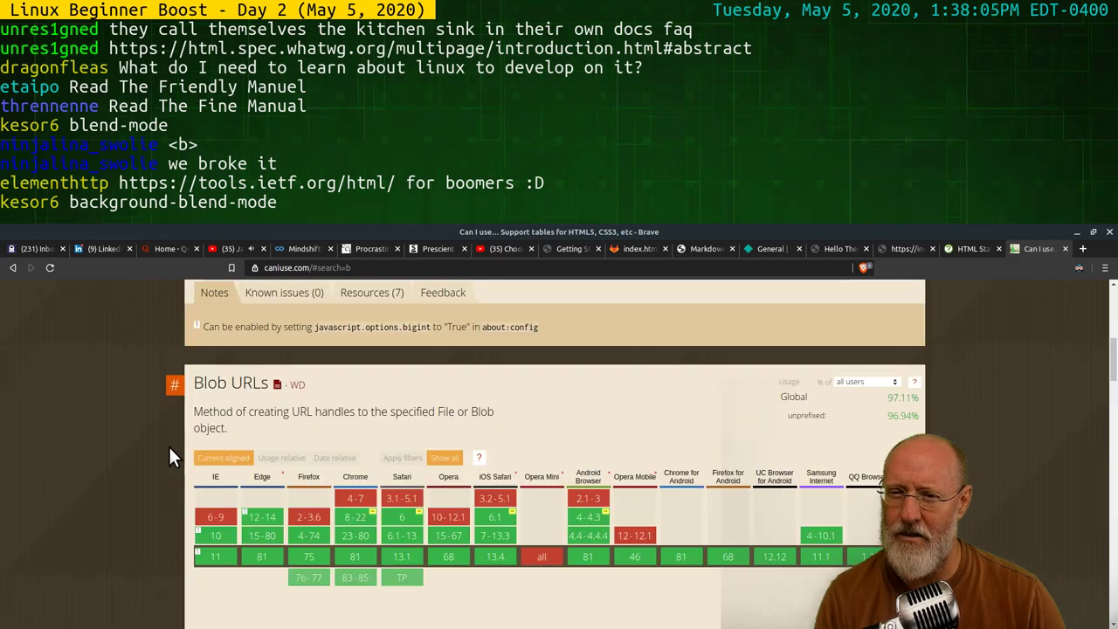
{"action": "scroll", "coordinate": [192, 454], "scroll_direction": "up", "scroll_amount": 2}
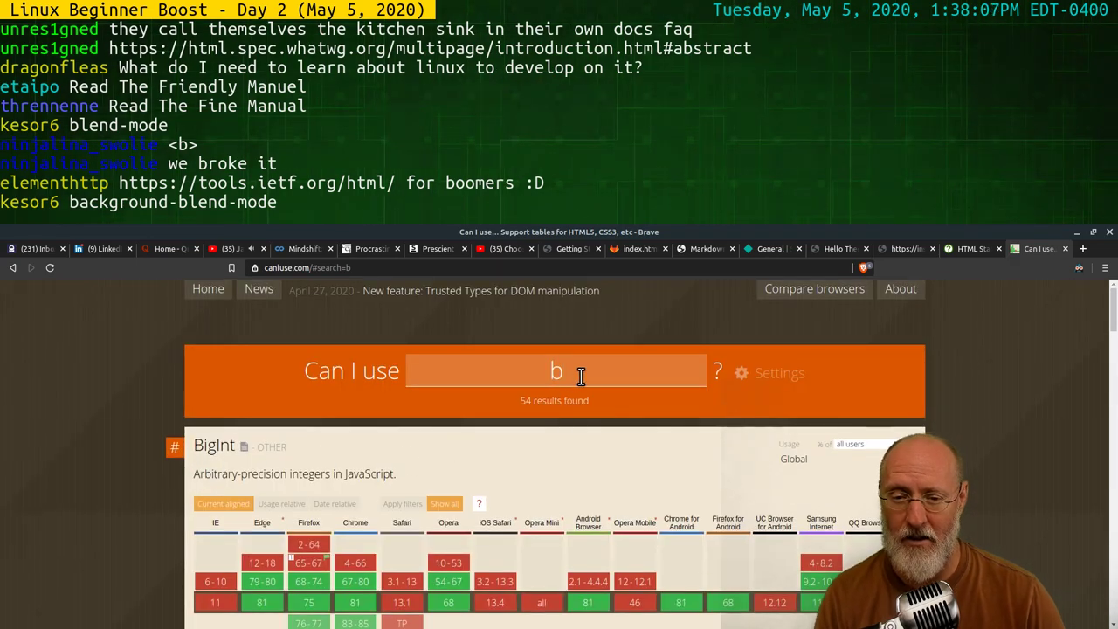
Search for 'strong', then replace the query with 'html element: b'
{"action": "key", "text": "BackSpace"}
{"action": "type", "text": "stron"}
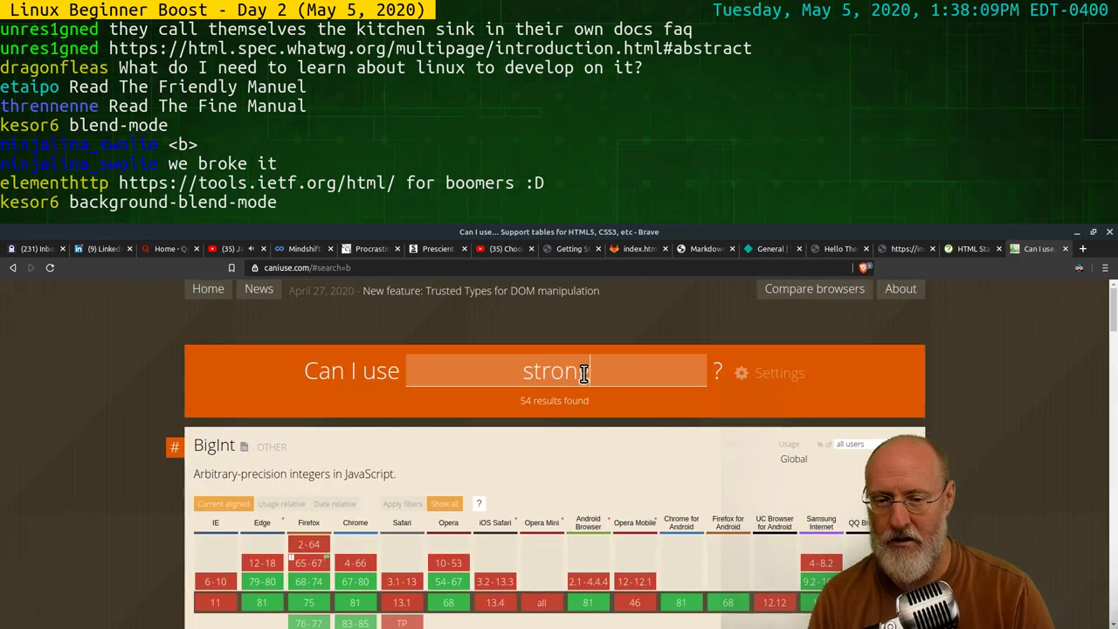
{"action": "type", "text": "g"}
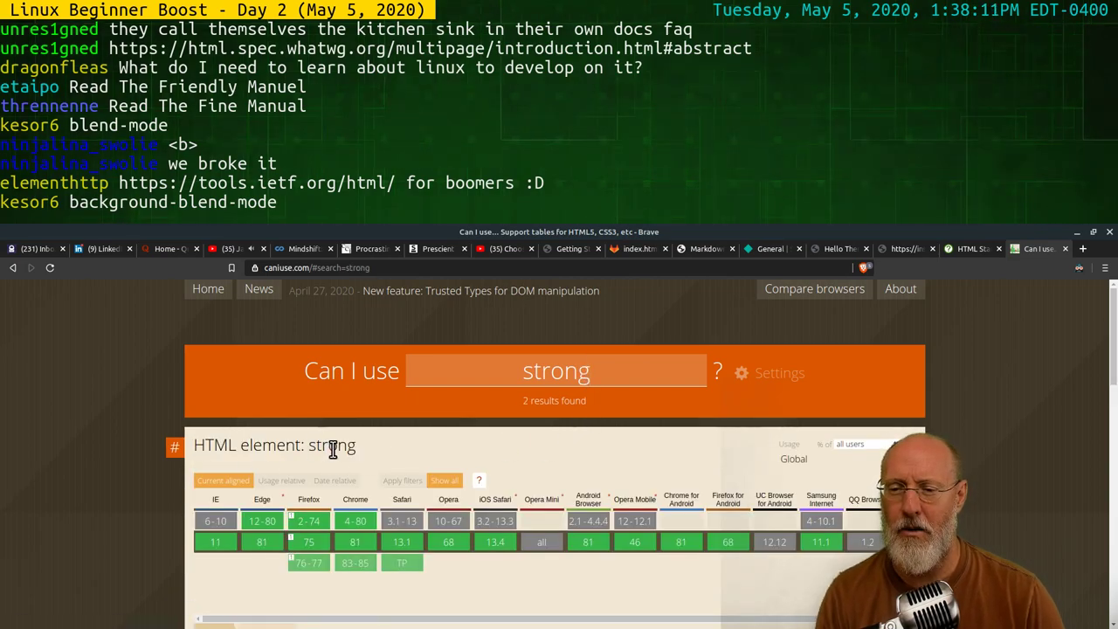
{"action": "left_click_drag", "start_coordinate": [597, 374], "coordinate": [479, 377]}
{"action": "type", "text": "htm"}
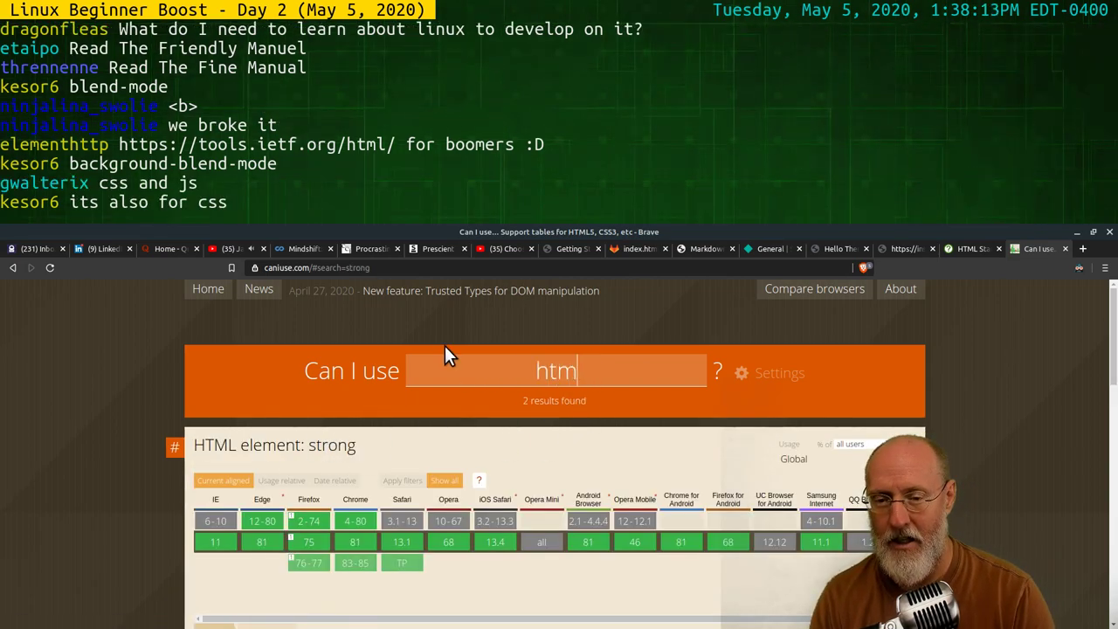
{"action": "type", "text": "l elemtn"}
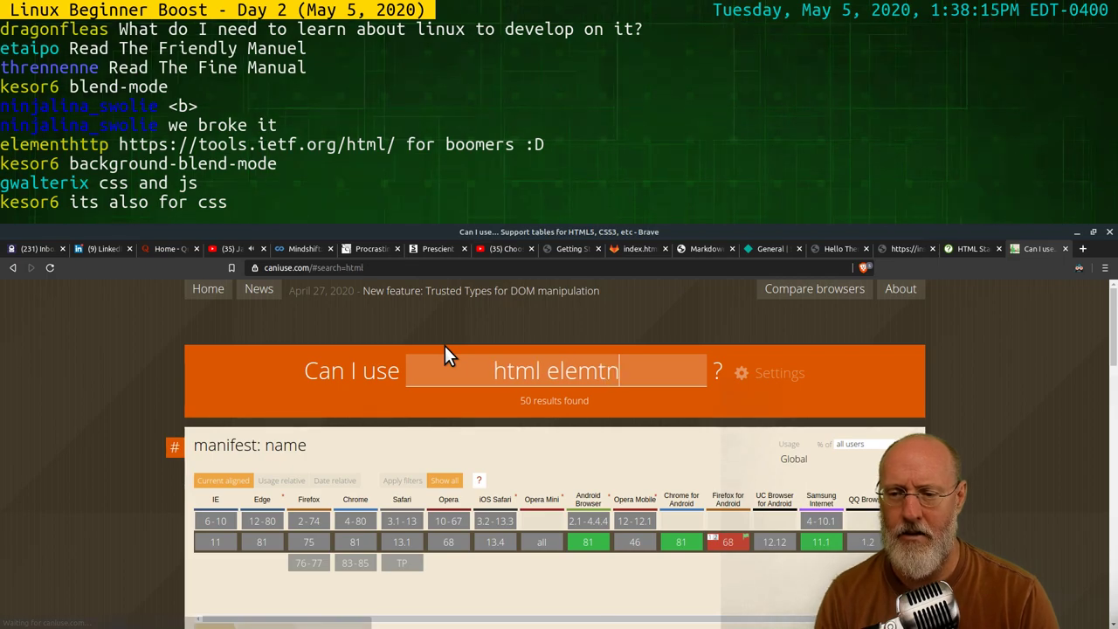
{"action": "key", "text": "BackSpace"}
{"action": "key", "text": "BackSpace"}
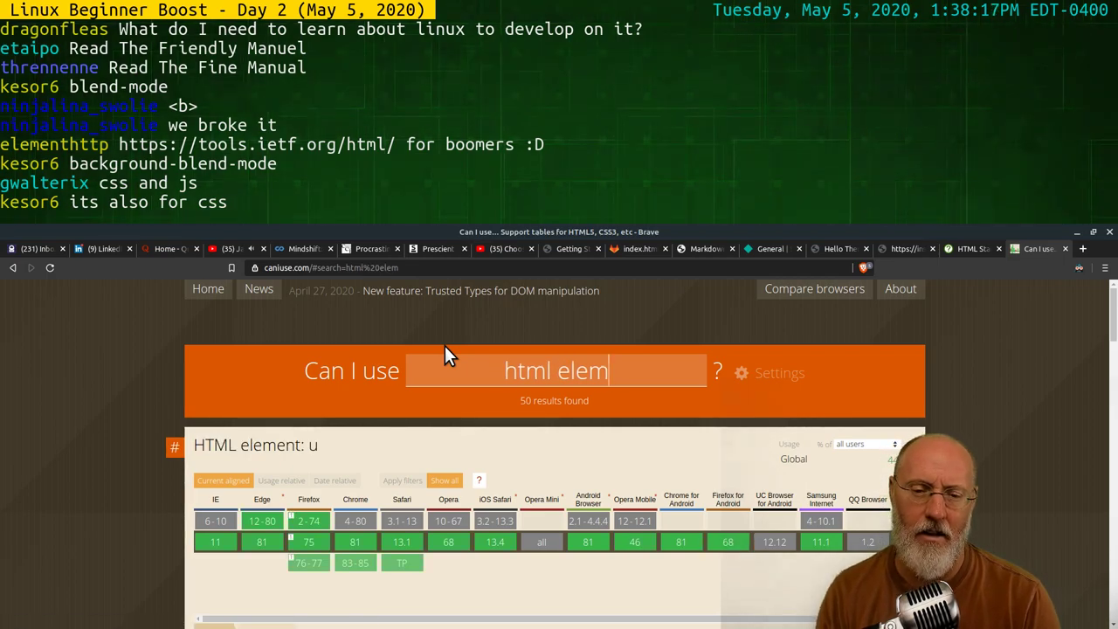
{"action": "type", "text": "ent: b"}
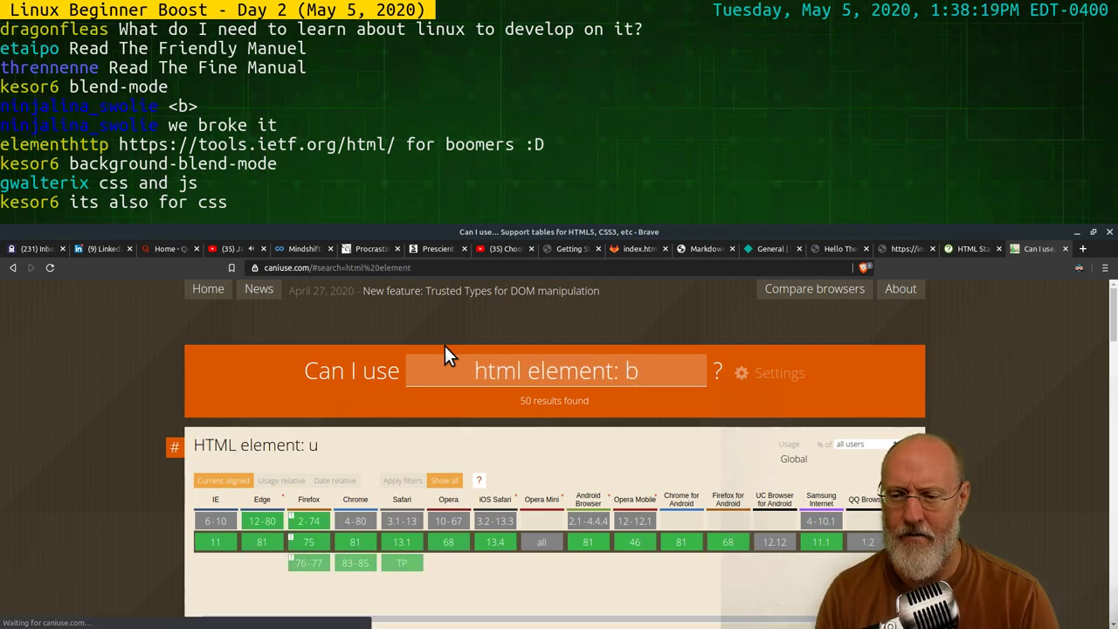
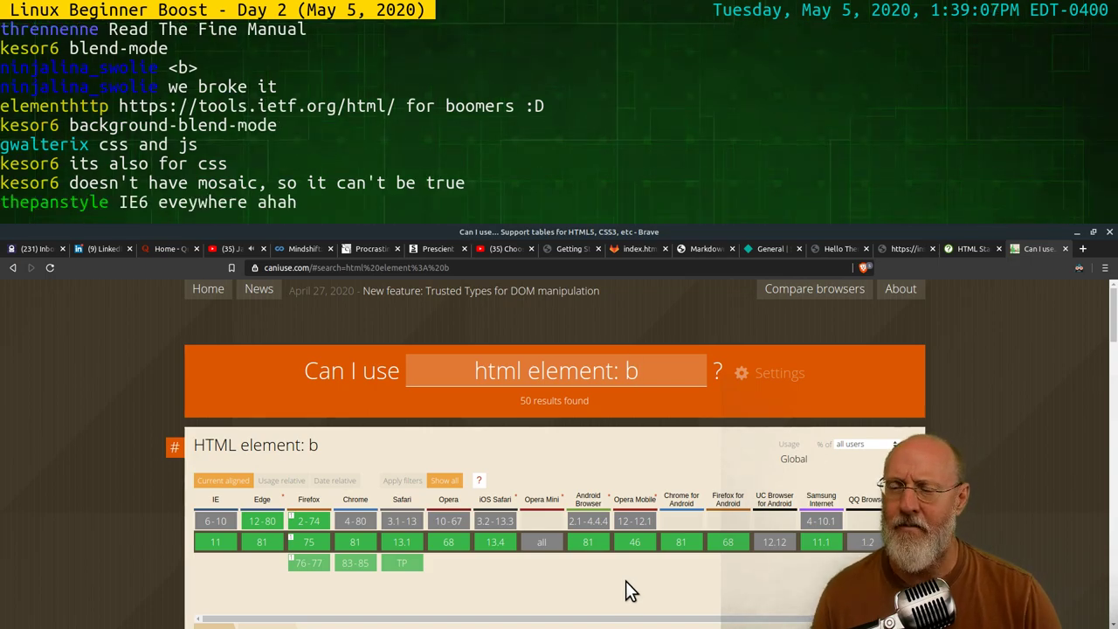
Scroll through the caniuse HTML element support tables, including the big element
{"action": "scroll", "coordinate": [629, 560], "scroll_direction": "down", "scroll_amount": 2}
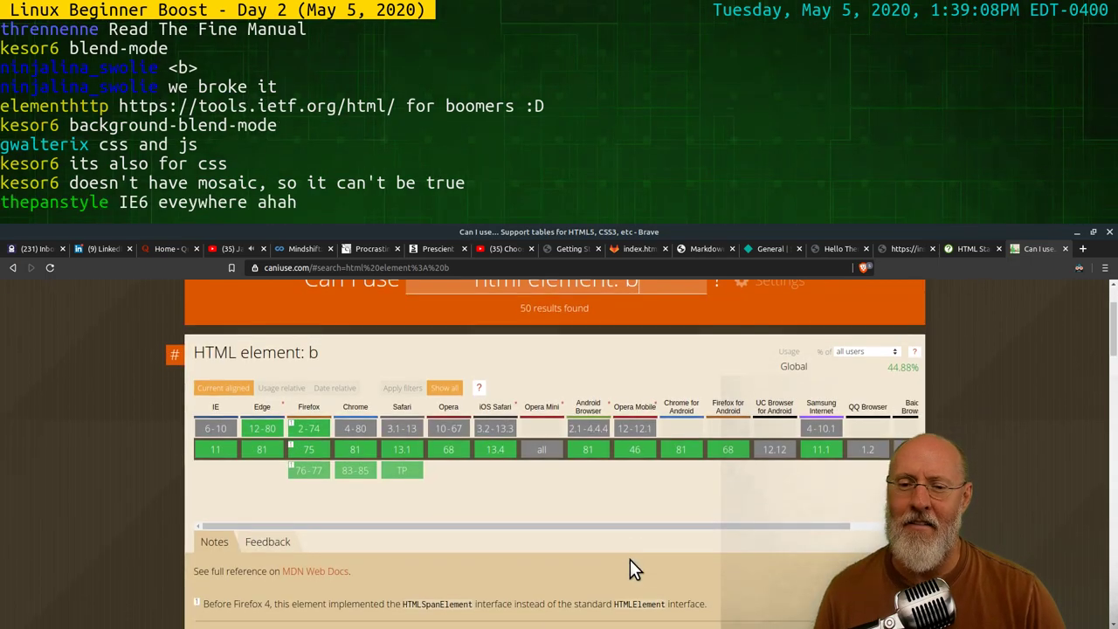
{"action": "scroll", "coordinate": [635, 538], "scroll_direction": "down", "scroll_amount": 2}
{"action": "scroll", "coordinate": [635, 539], "scroll_direction": "up", "scroll_amount": 3}
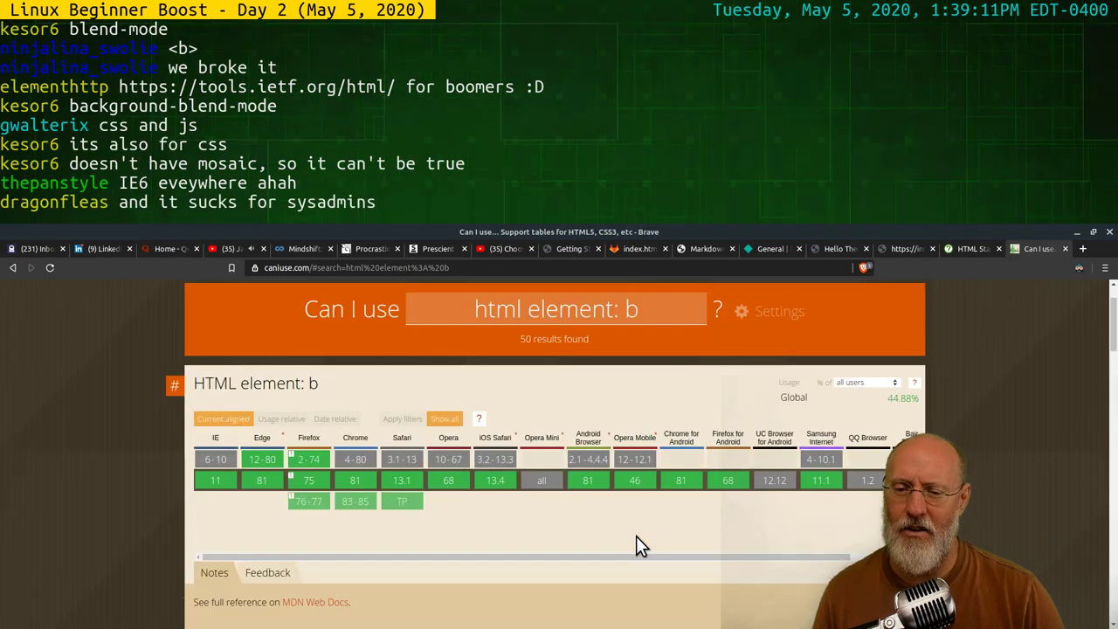
{"action": "scroll", "coordinate": [636, 535], "scroll_direction": "down", "scroll_amount": 3}
{"action": "scroll", "coordinate": [636, 536], "scroll_direction": "down", "scroll_amount": 4}
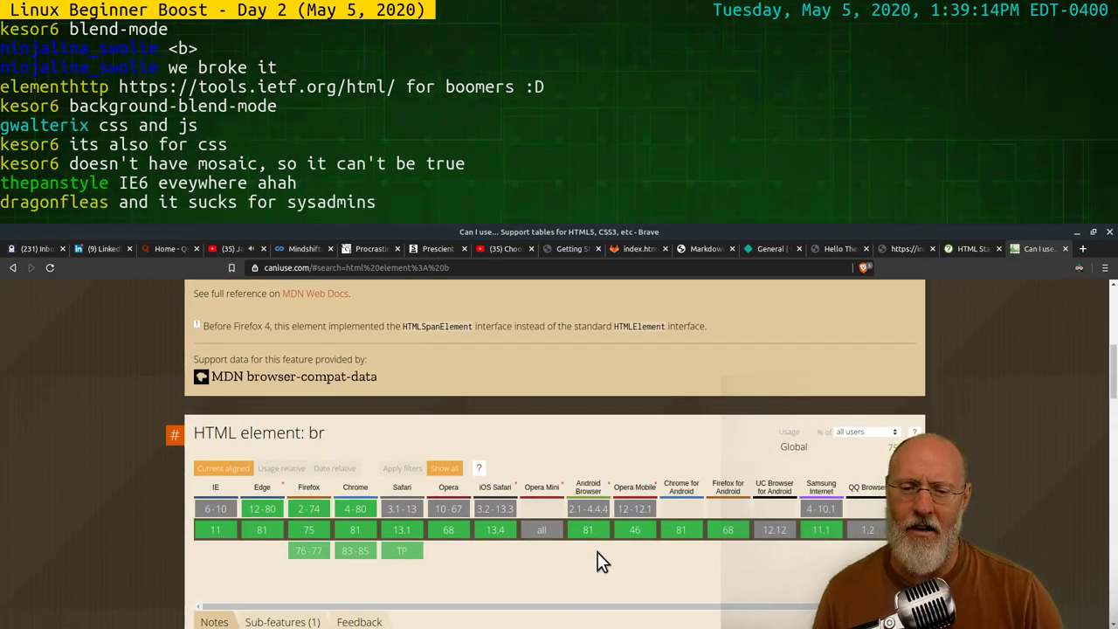
{"action": "scroll", "coordinate": [615, 538], "scroll_direction": "down", "scroll_amount": 9}
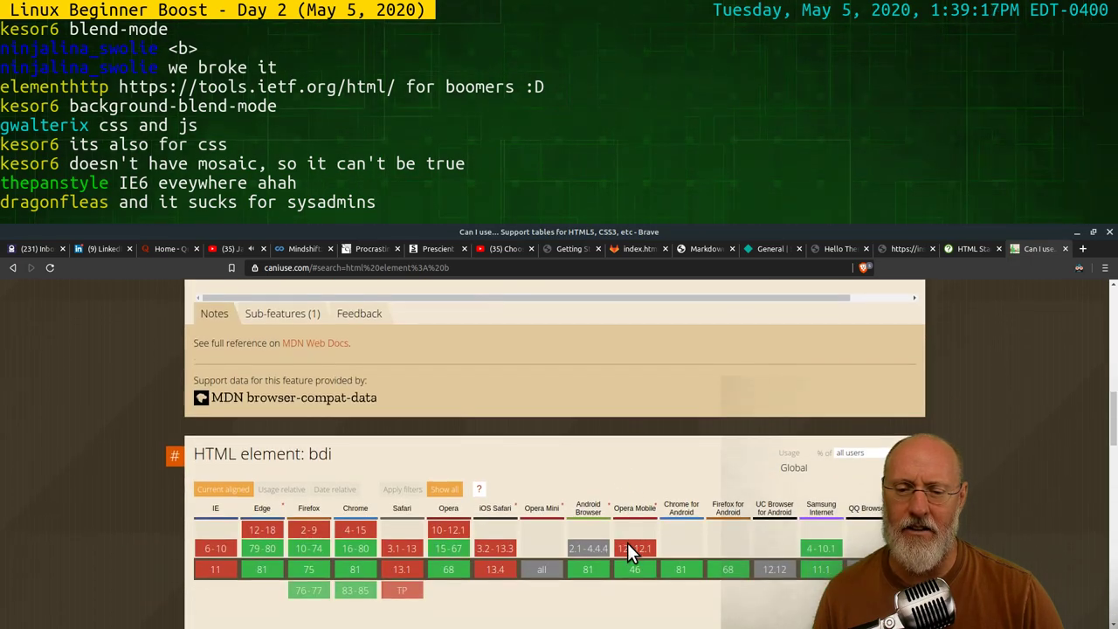
{"action": "scroll", "coordinate": [623, 539], "scroll_direction": "up", "scroll_amount": 1}
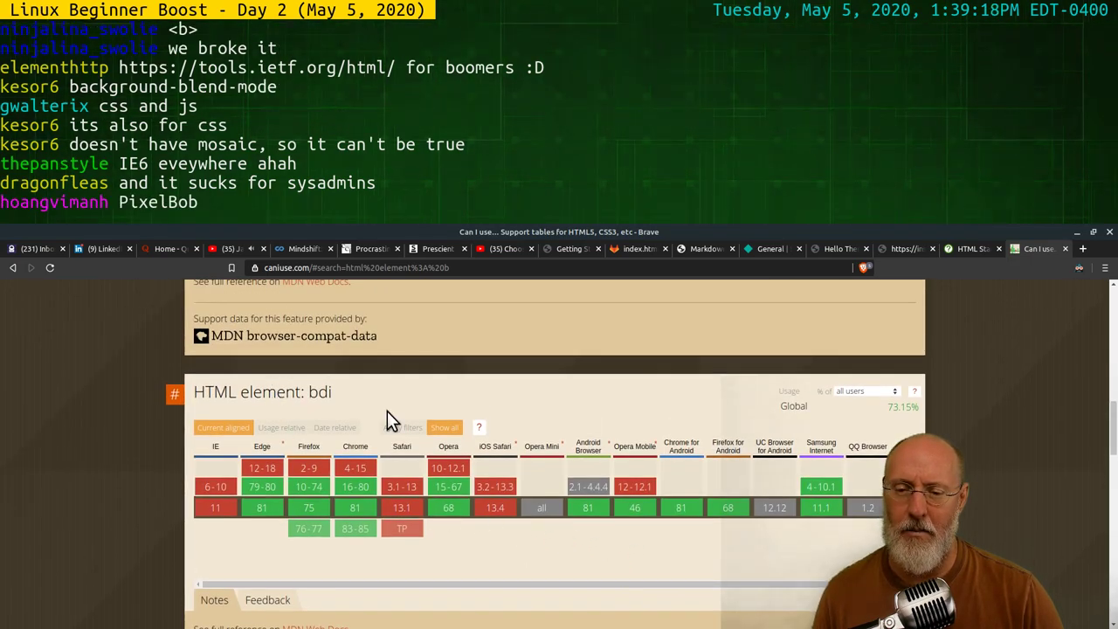
{"action": "mouse_move", "coordinate": [309, 508]}
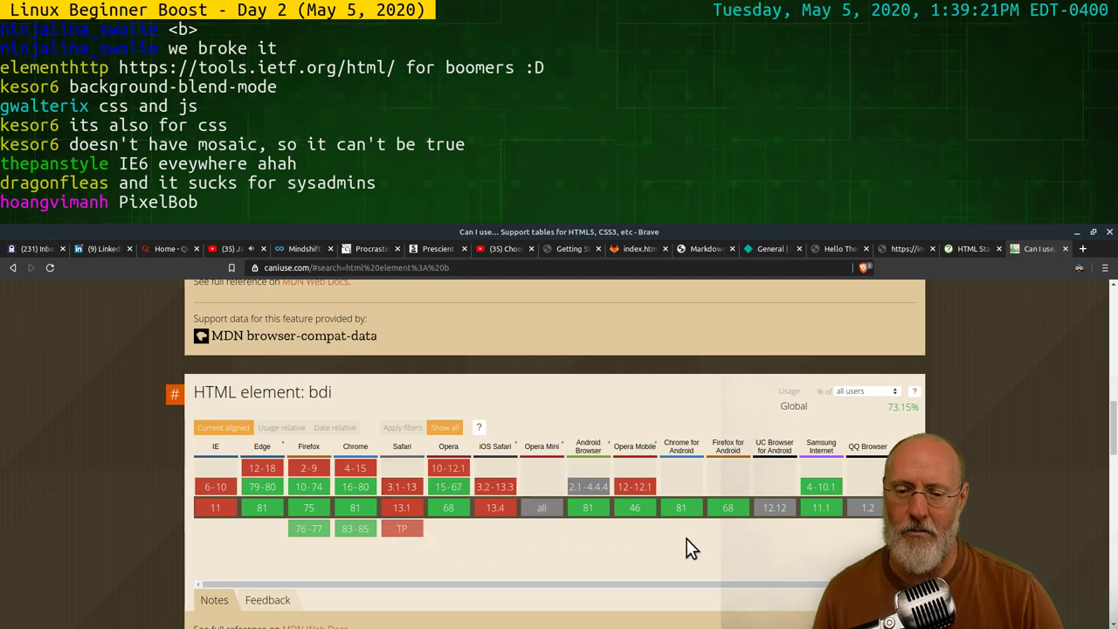
{"action": "scroll", "coordinate": [689, 550], "scroll_direction": "down", "scroll_amount": 2}
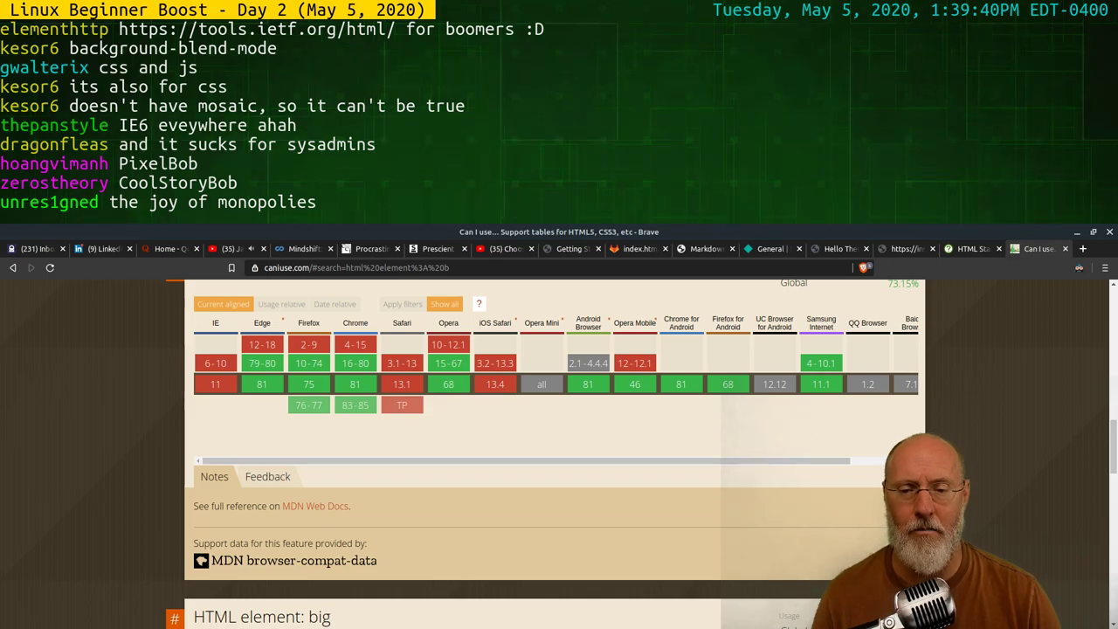
{"action": "scroll", "coordinate": [787, 528], "scroll_direction": "down", "scroll_amount": 4}
{"action": "scroll", "coordinate": [825, 403], "scroll_direction": "up", "scroll_amount": 2}
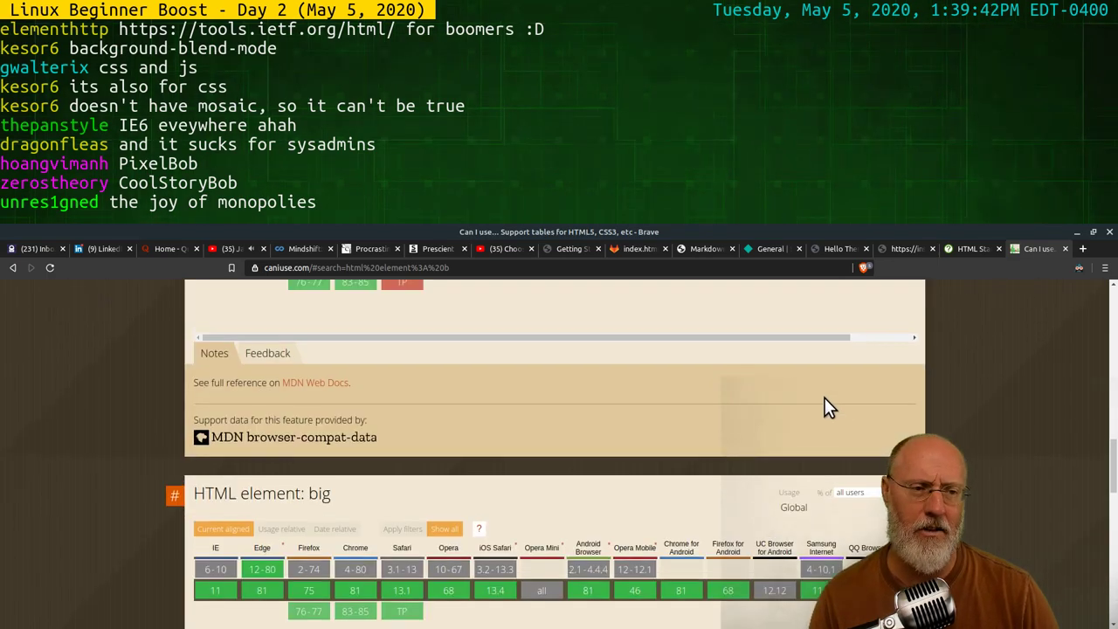
Close the Can I use and HTML Standard tabs, then reload and close the broken Netlify page
{"action": "left_click", "coordinate": [1063, 249]}
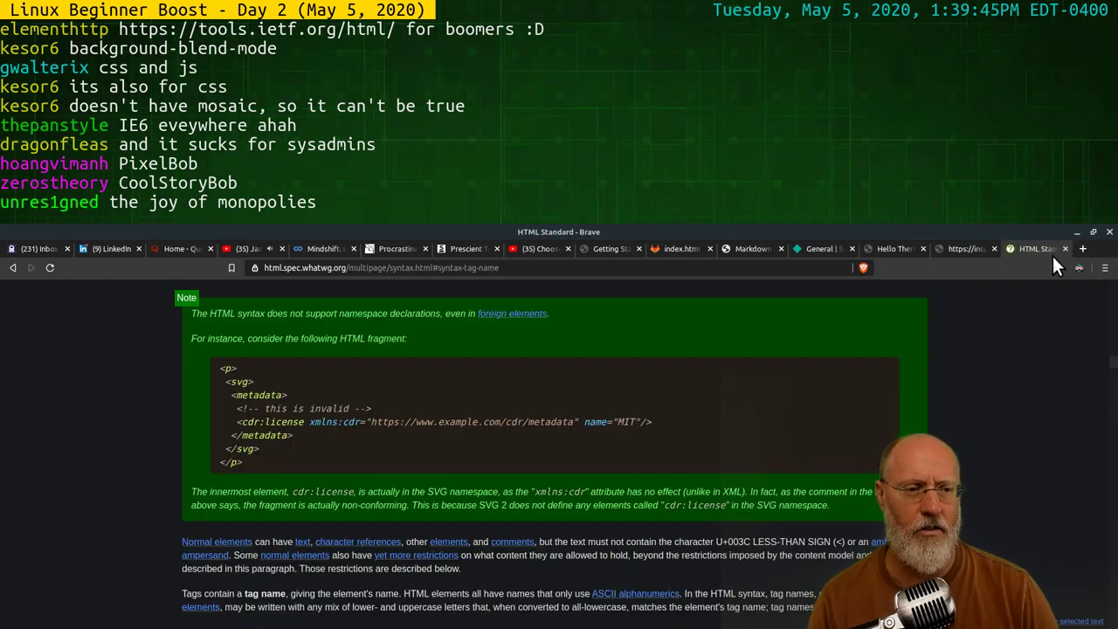
{"action": "left_click", "coordinate": [1064, 249]}
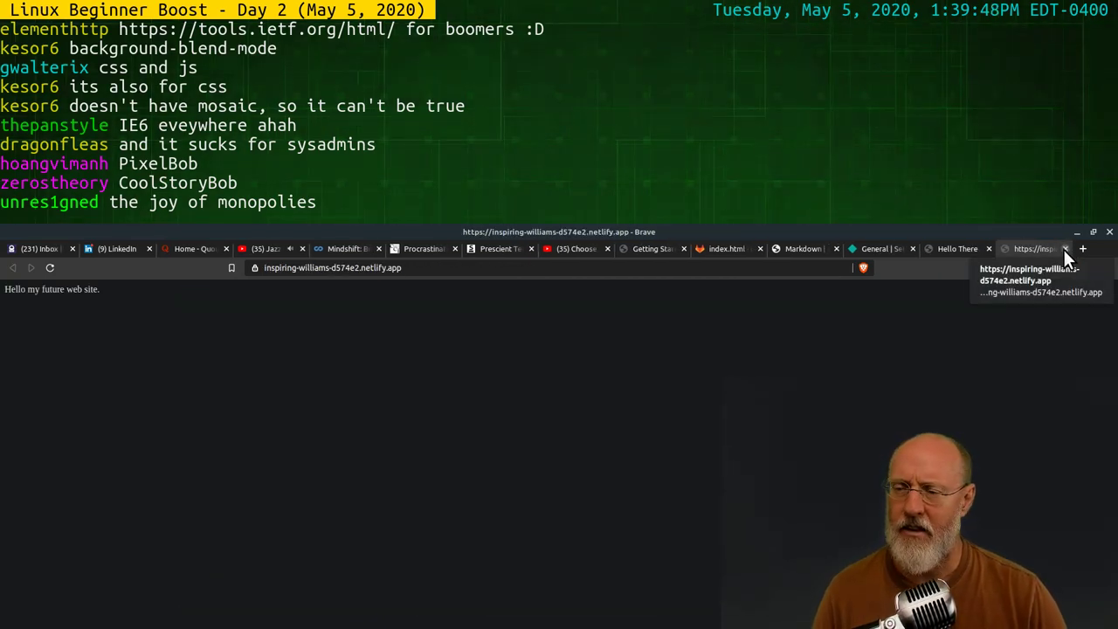
{"action": "left_click", "coordinate": [50, 268]}
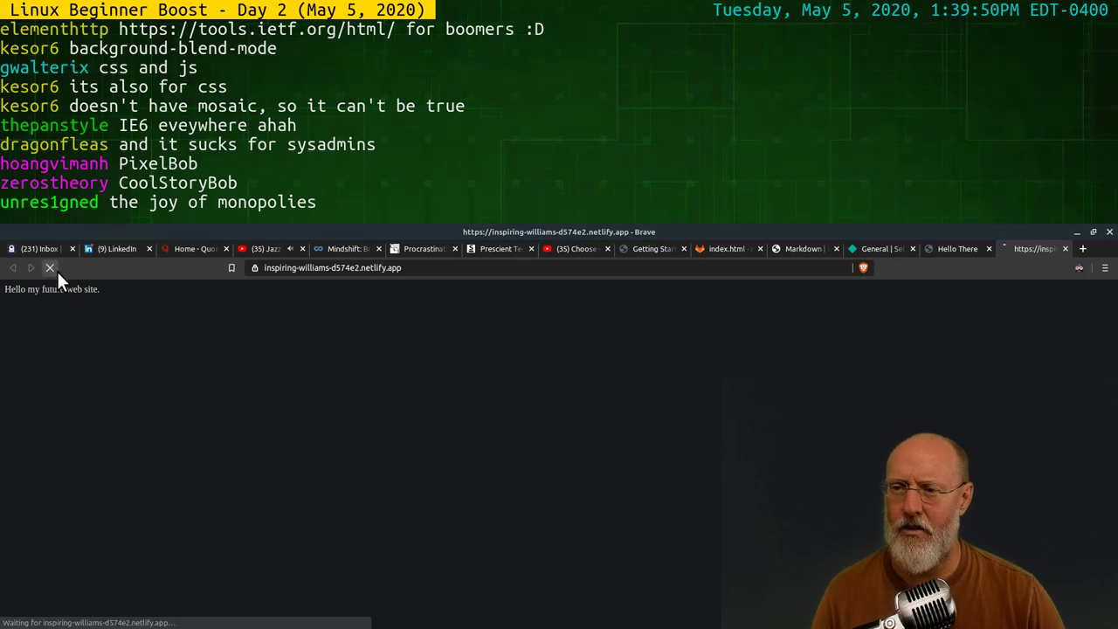
{"action": "left_click", "coordinate": [1064, 249]}
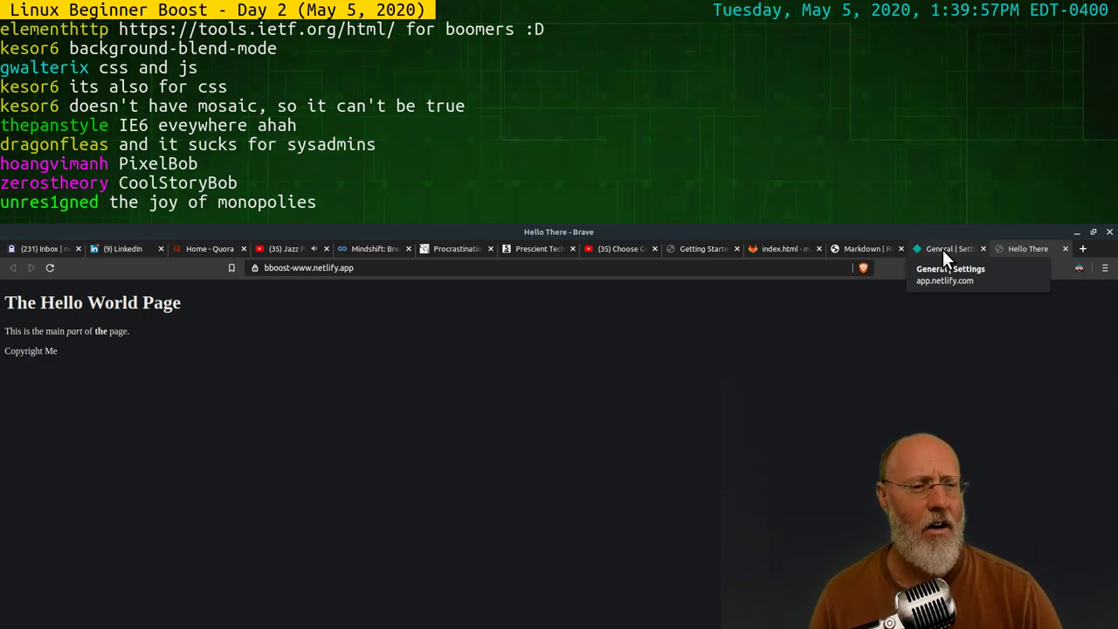
Cycle through the Markdown article and Netlify settings tabs to the GitLab index.html page
{"action": "left_click", "coordinate": [858, 249]}
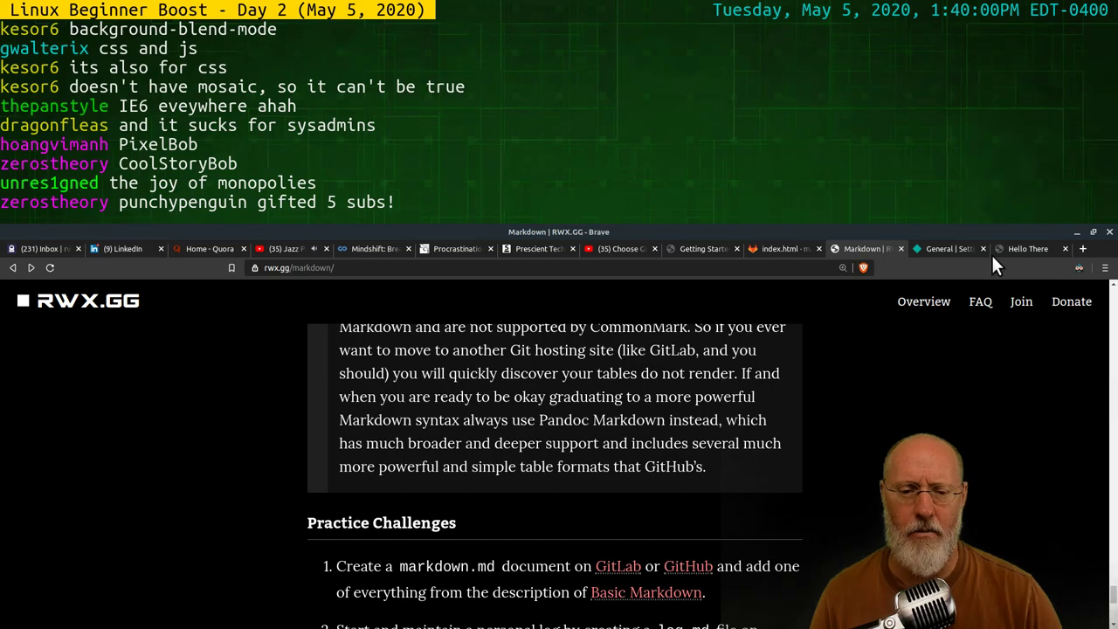
{"action": "left_click", "coordinate": [949, 248]}
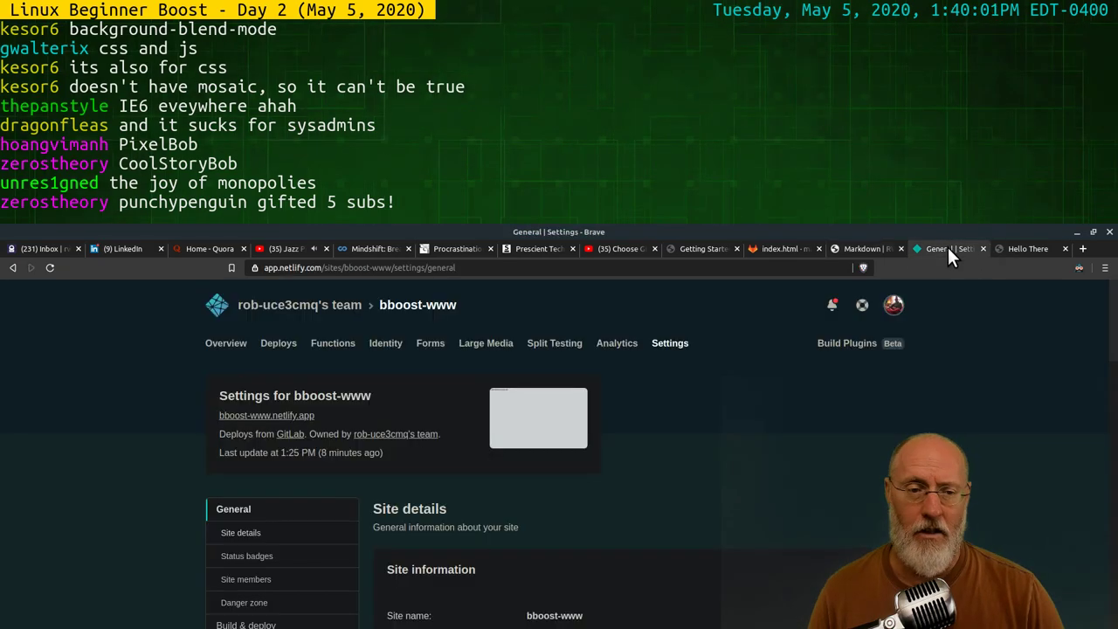
{"action": "left_click", "coordinate": [782, 248]}
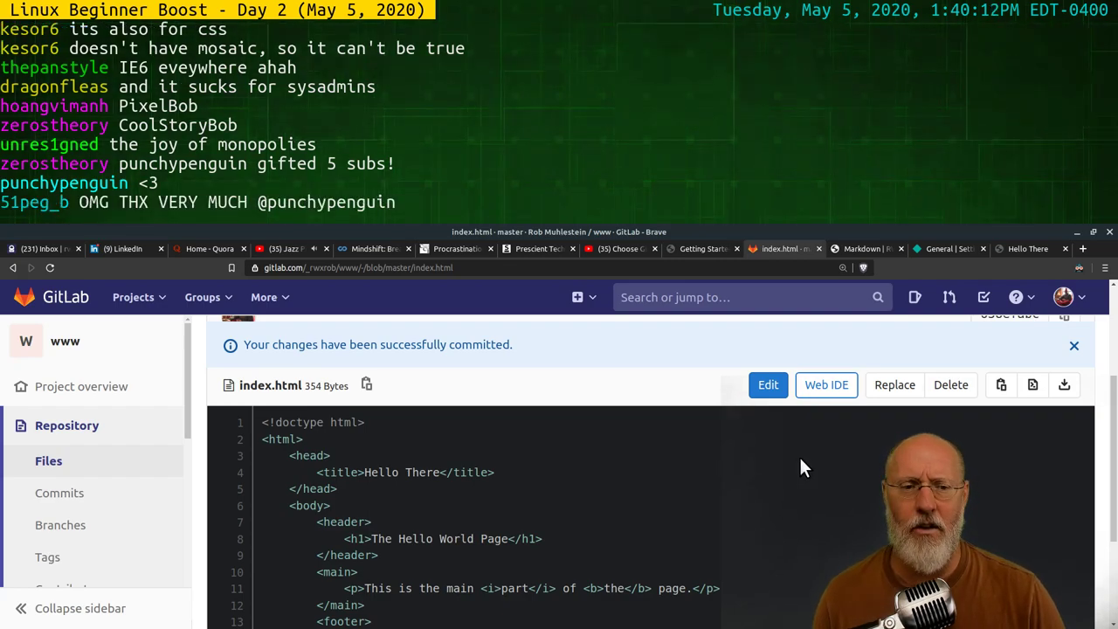
Open index.html in the Web IDE on the www repository's master branch
{"action": "left_click", "coordinate": [835, 392]}
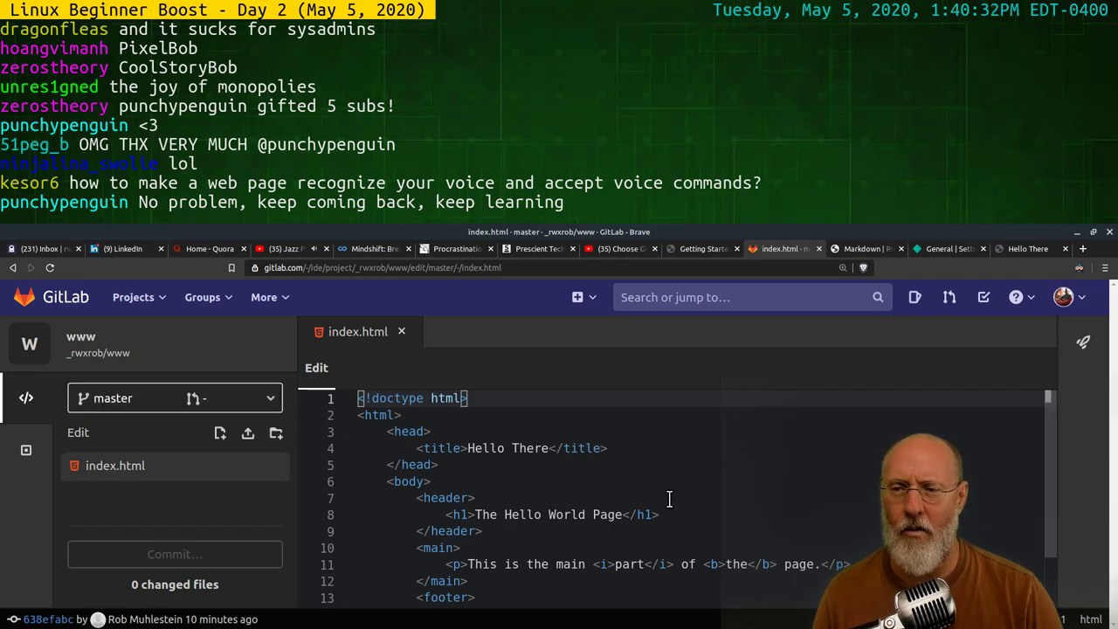
{"action": "scroll", "coordinate": [692, 504], "scroll_direction": "down", "scroll_amount": 2}
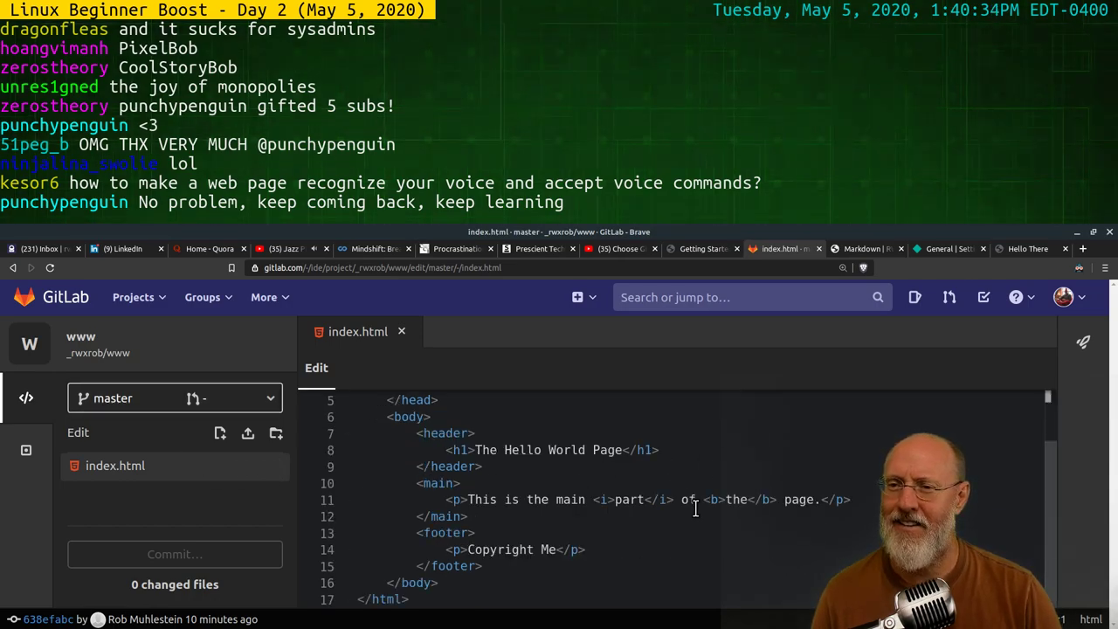
{"action": "scroll", "coordinate": [699, 511], "scroll_direction": "up", "scroll_amount": 2}
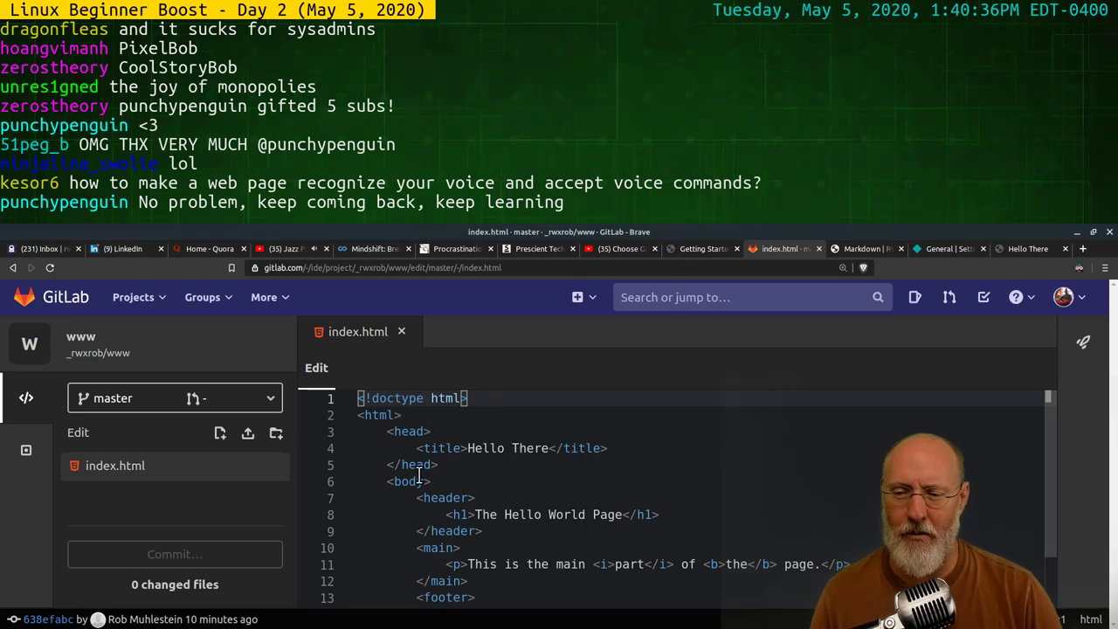
Start a new file but cancel it, then open and close the Dark Reader settings
{"action": "mouse_move", "coordinate": [208, 481]}
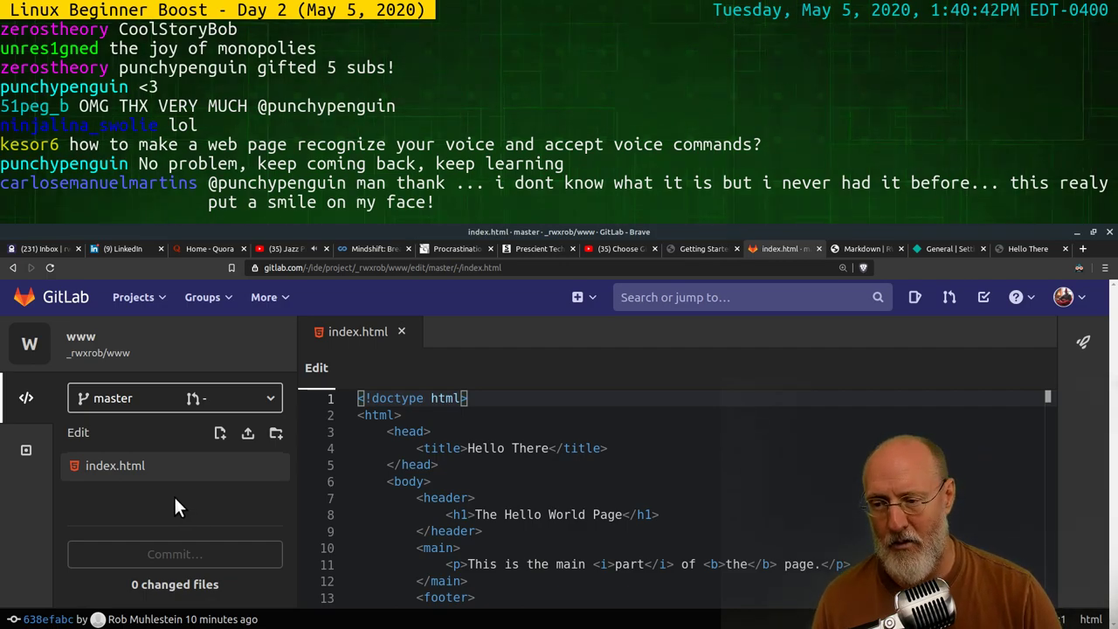
{"action": "left_click", "coordinate": [218, 434]}
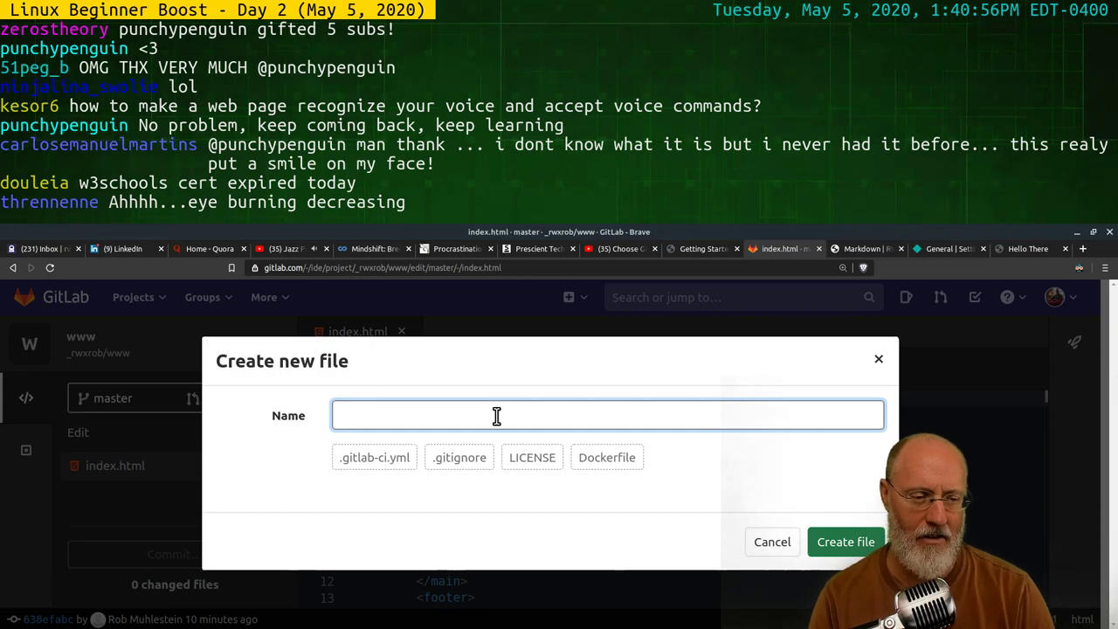
{"action": "left_click", "coordinate": [774, 540]}
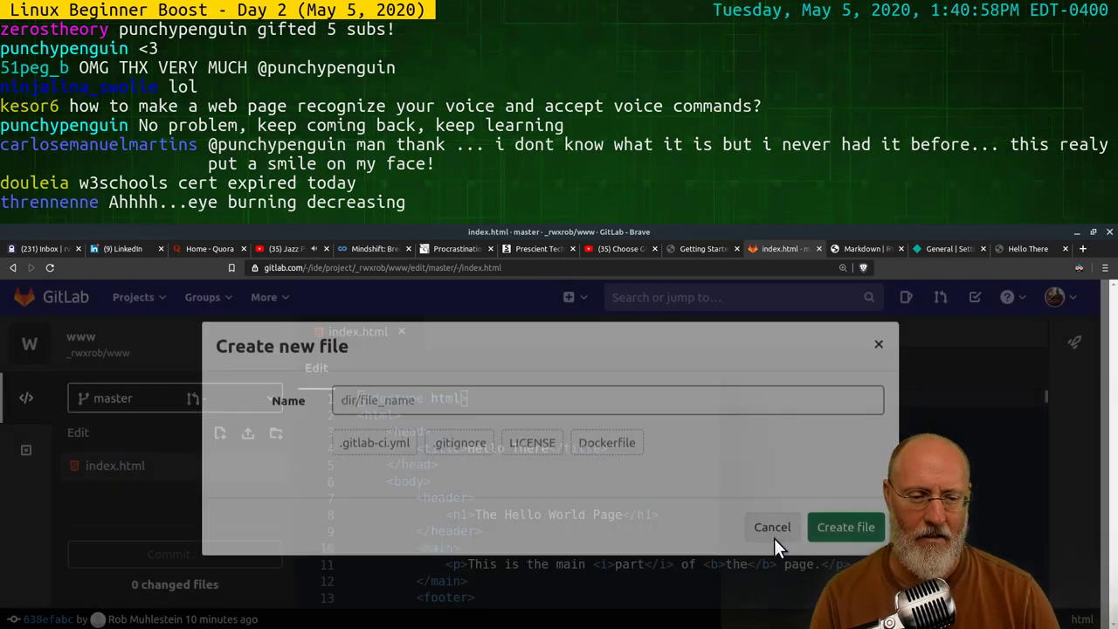
{"action": "left_click", "coordinate": [1080, 269]}
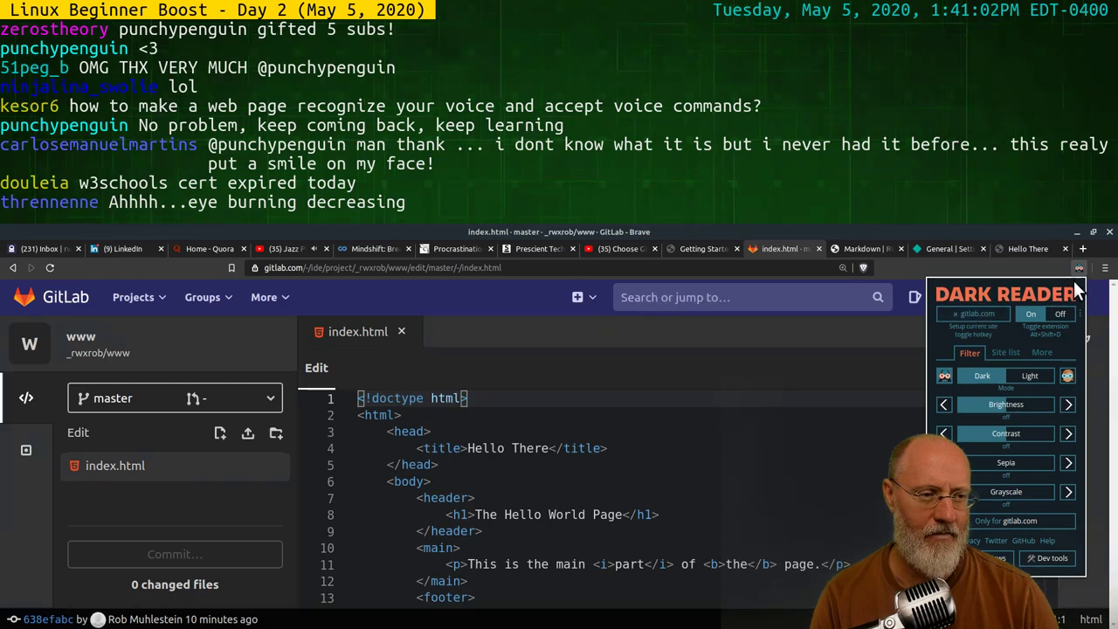
{"action": "left_click", "coordinate": [1036, 271]}
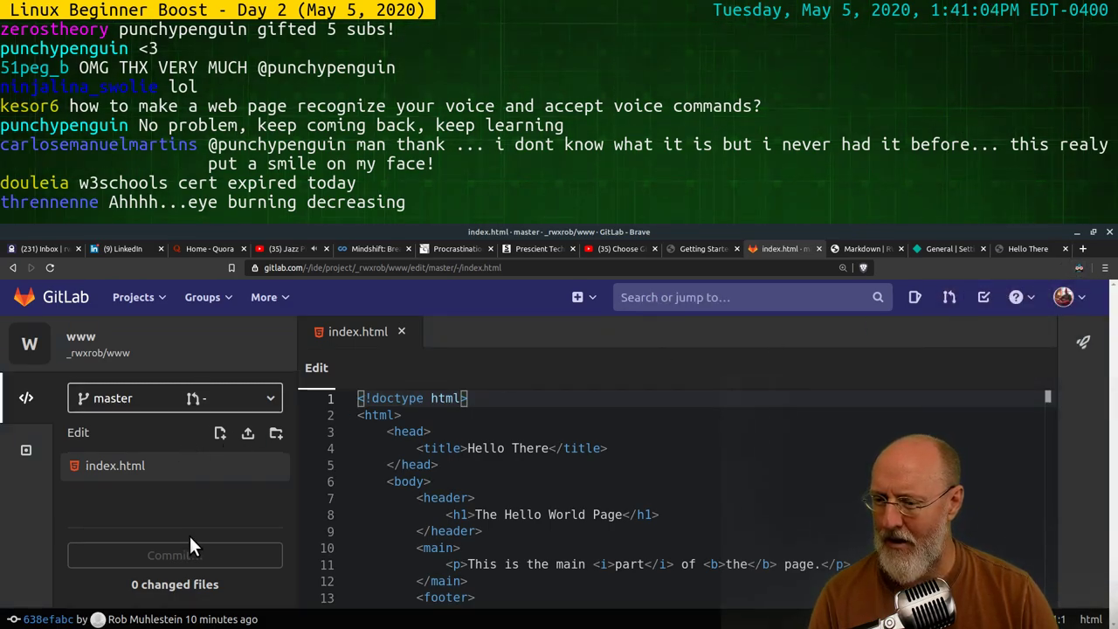
Create a new file named main.css, correcting the mistyped README.md name
{"action": "left_click", "coordinate": [221, 432]}
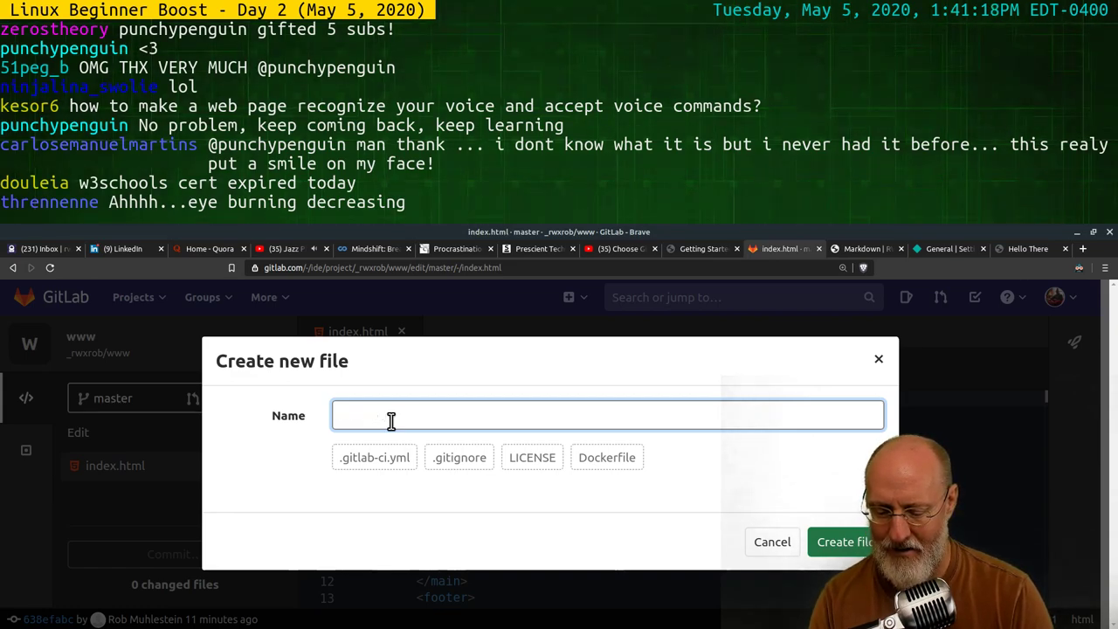
{"action": "type", "text": "README.md"}
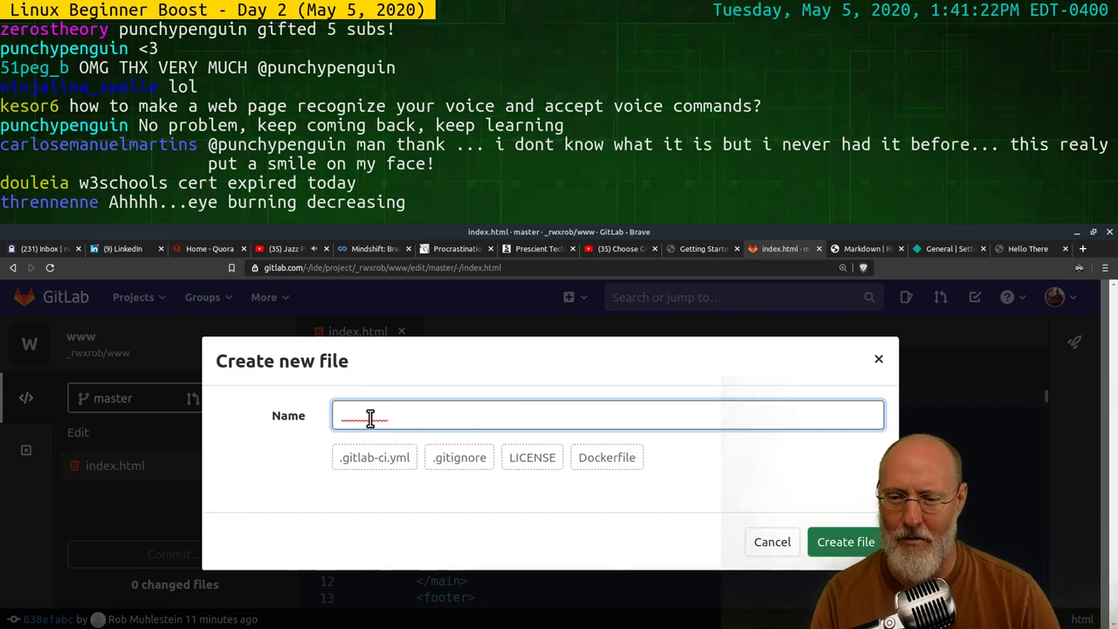
{"action": "key", "text": "BackSpace"}
{"action": "key", "text": "BackSpace"}
{"action": "key", "text": "BackSpace"}
{"action": "key", "text": "BackSpace"}
{"action": "key", "text": "BackSpace"}
{"action": "key", "text": "BackSpace"}
{"action": "key", "text": "BackSpace"}
{"action": "key", "text": "BackSpace"}
{"action": "key", "text": "BackSpace"}
{"action": "type", "text": "main.css"}
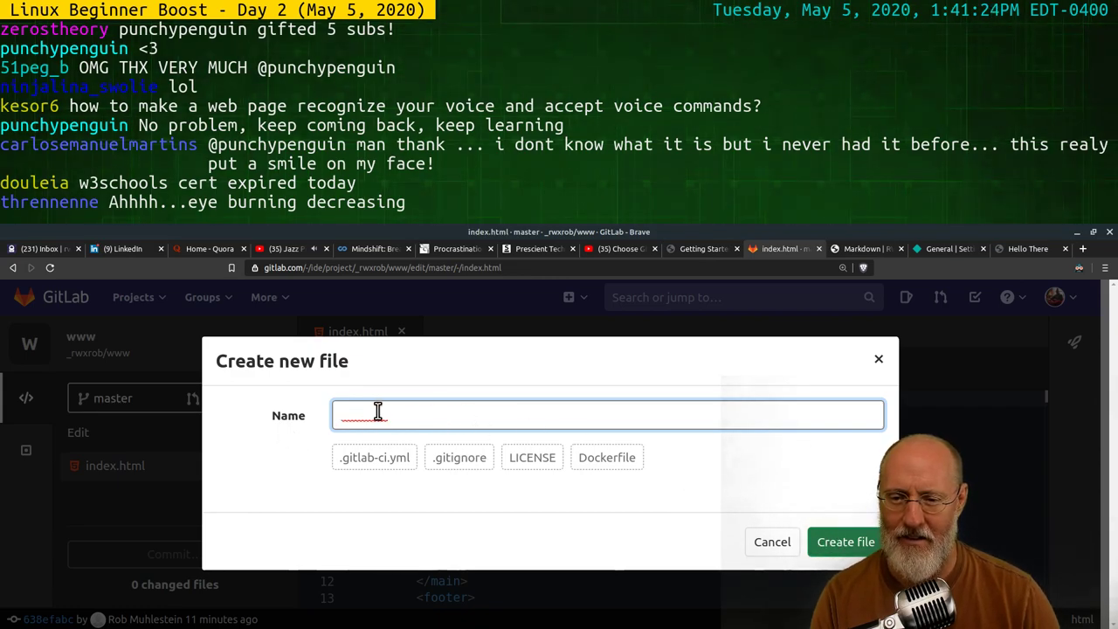
{"action": "double_click", "coordinate": [376, 411]}
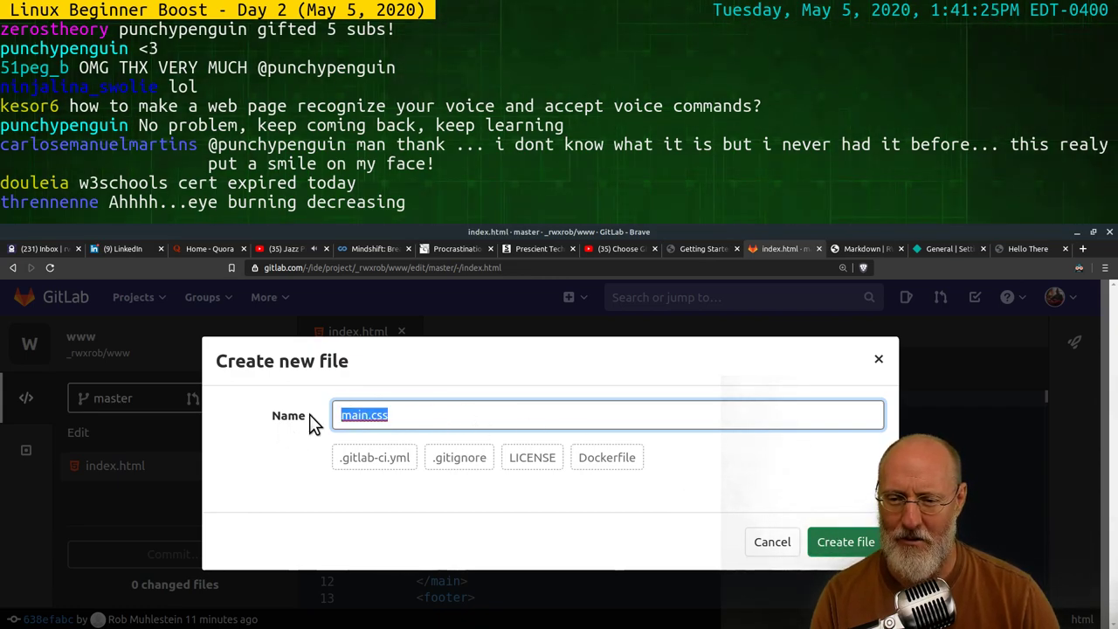
{"action": "left_click", "coordinate": [849, 542]}
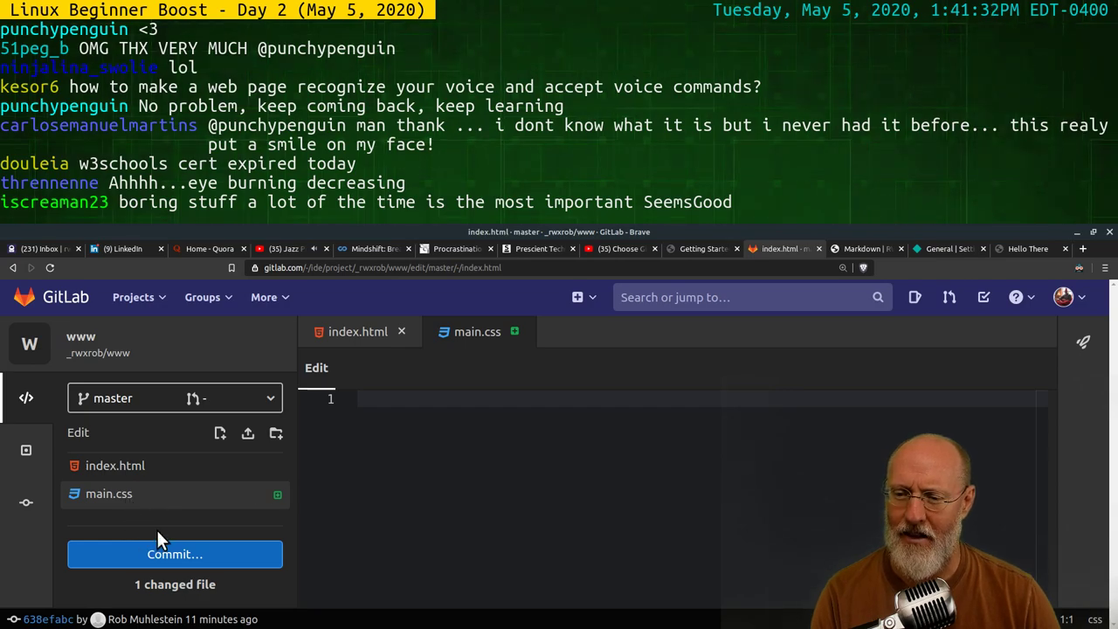
Create a second empty file named main.js
{"action": "left_click", "coordinate": [221, 434]}
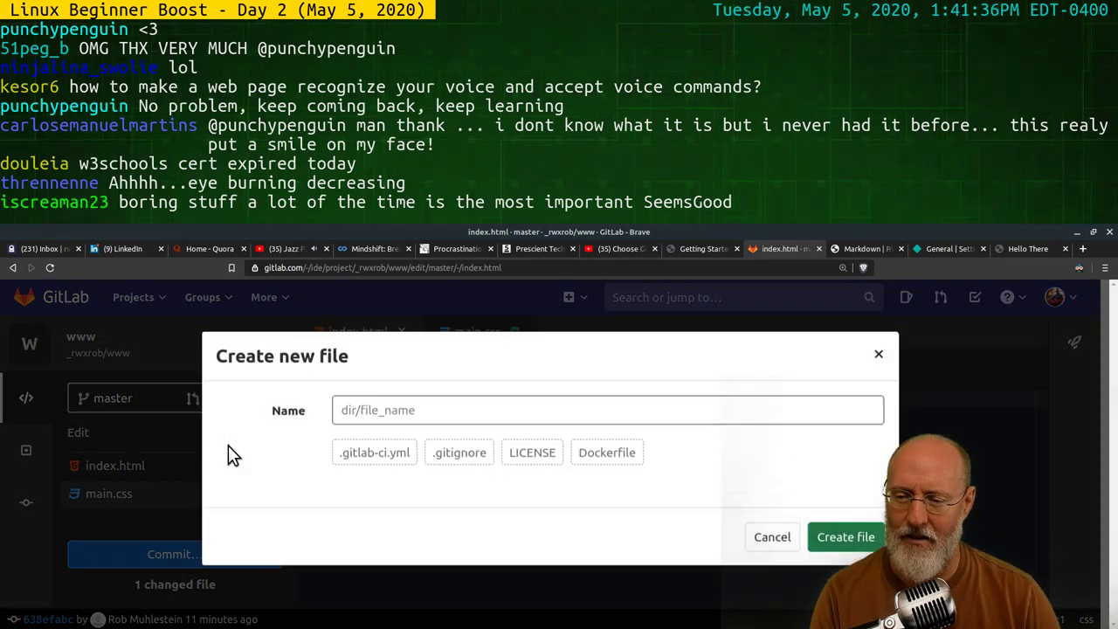
{"action": "left_click", "coordinate": [392, 420]}
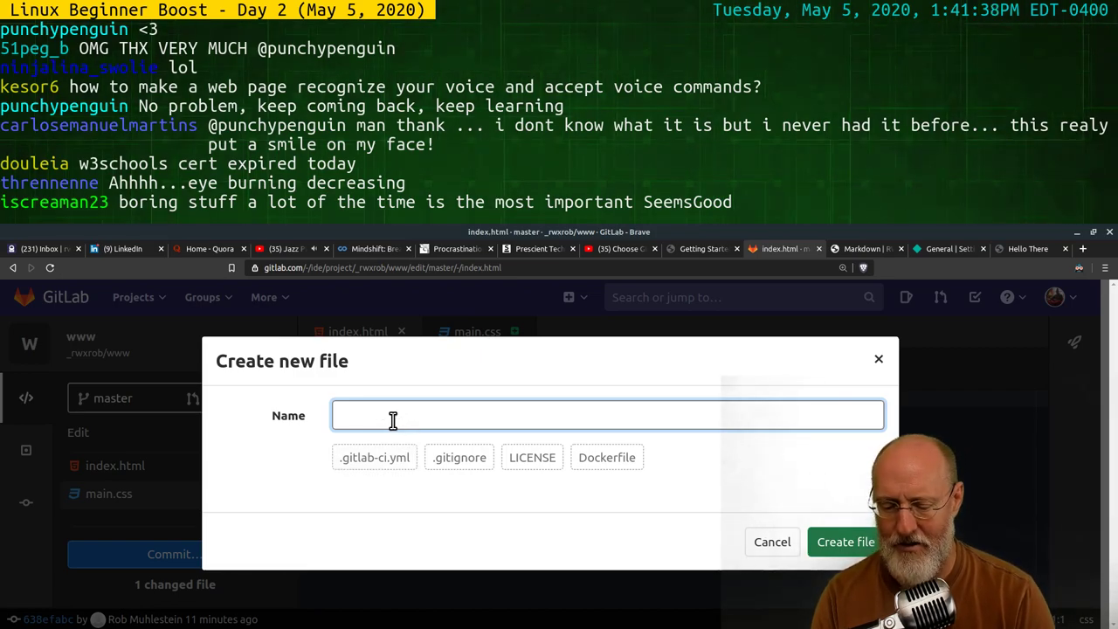
{"action": "type", "text": "main.js"}
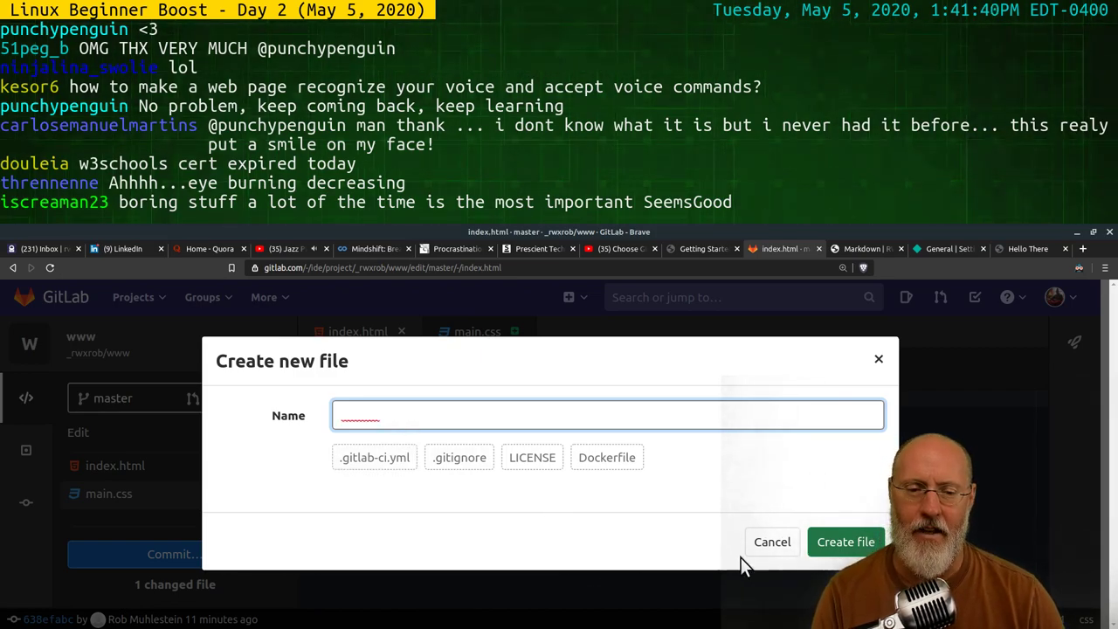
{"action": "left_click", "coordinate": [868, 542]}
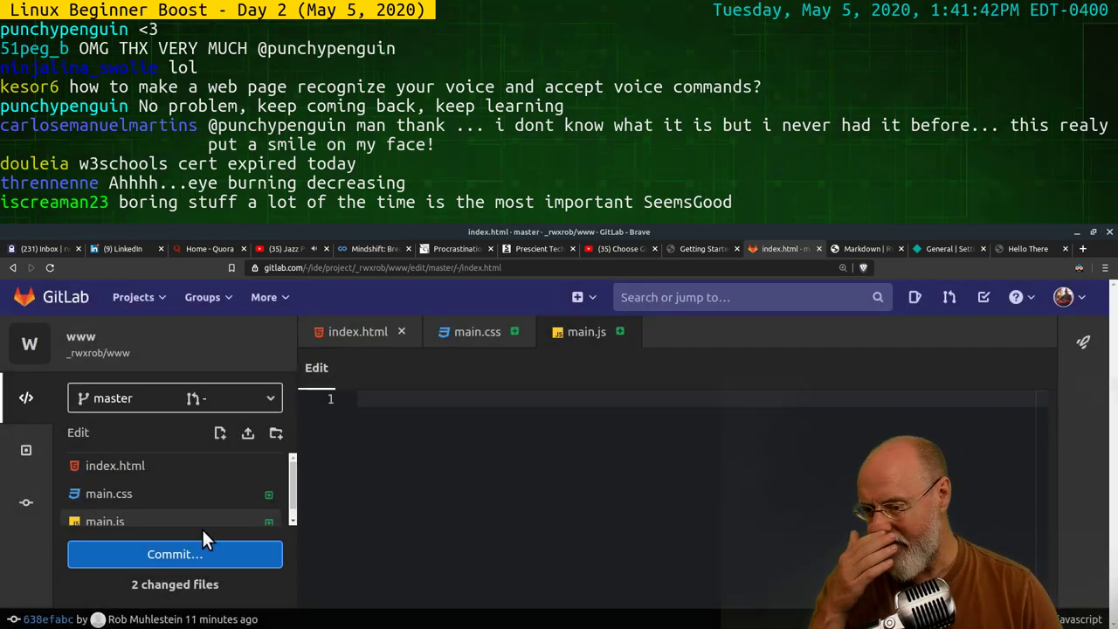
In main.css, write a body rule with background: cyan
{"action": "left_click", "coordinate": [122, 494]}
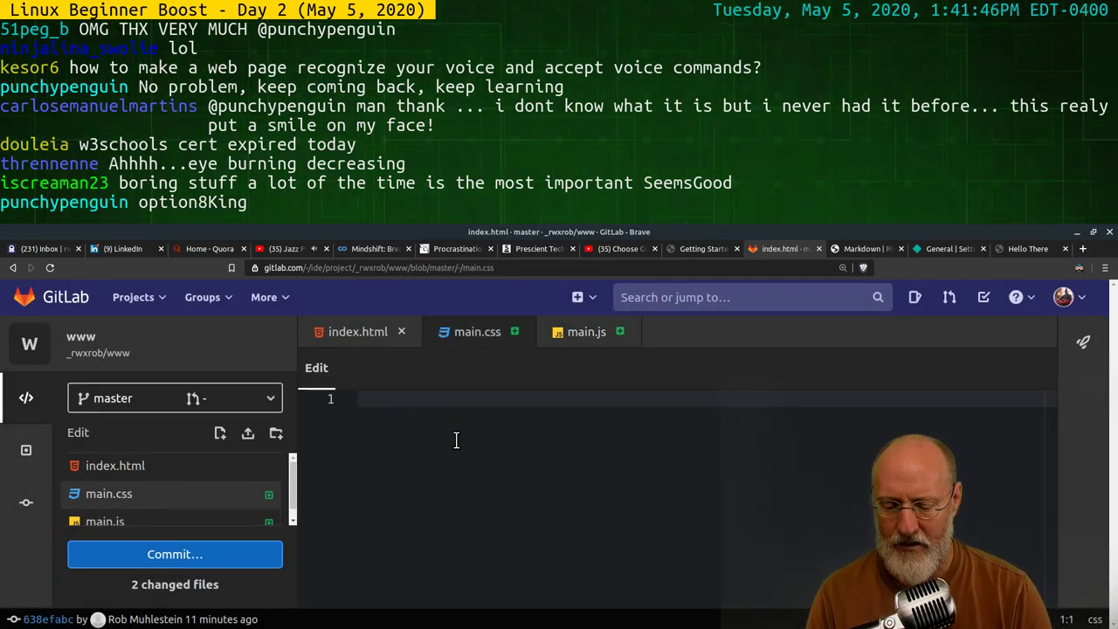
{"action": "type", "text": "body {"}
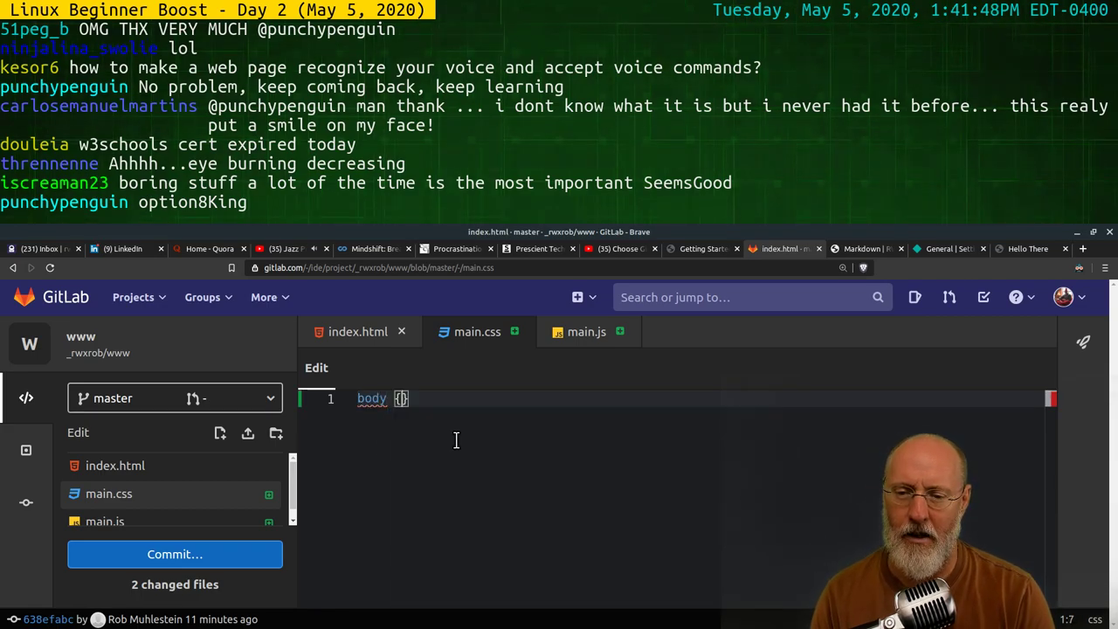
{"action": "key", "text": "Return"}
{"action": "key", "text": "BackSpace"}
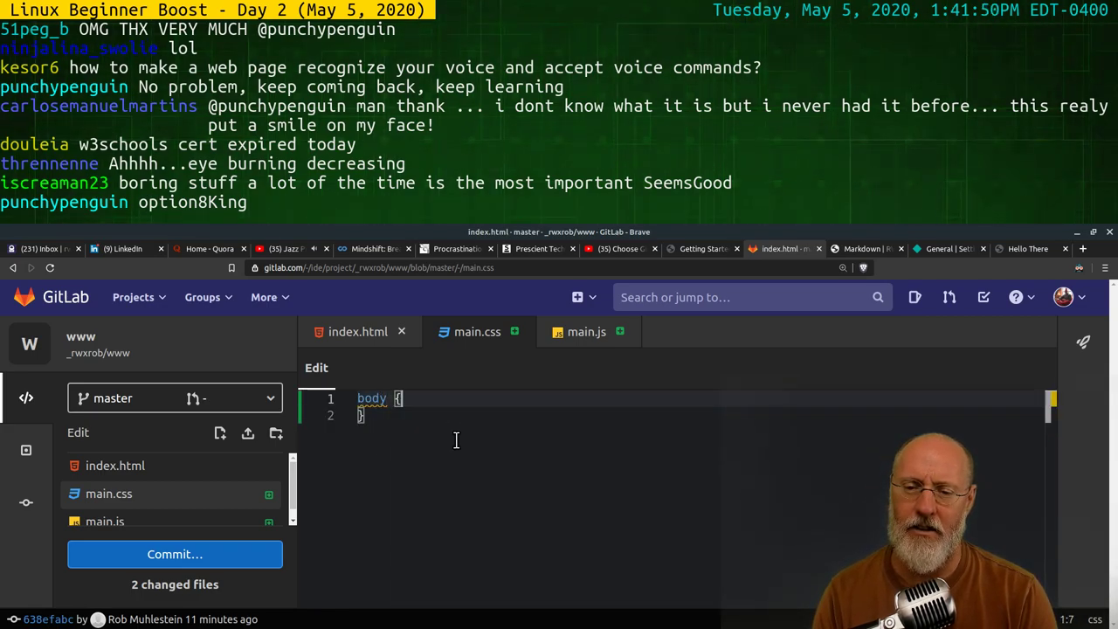
{"action": "key", "text": "Tab"}
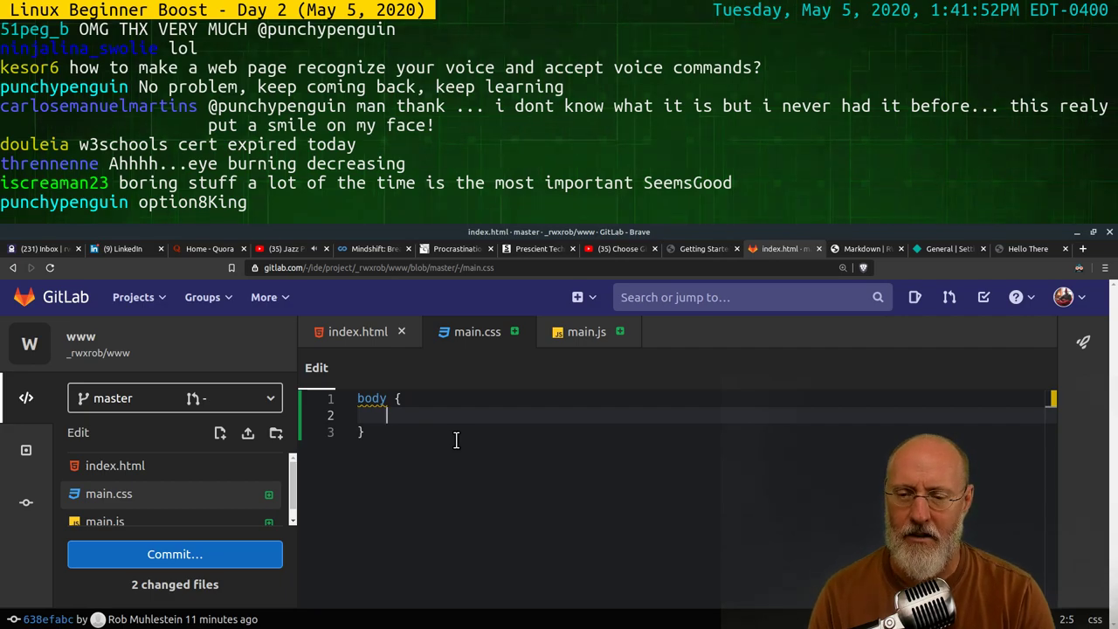
{"action": "type", "text": "ba"}
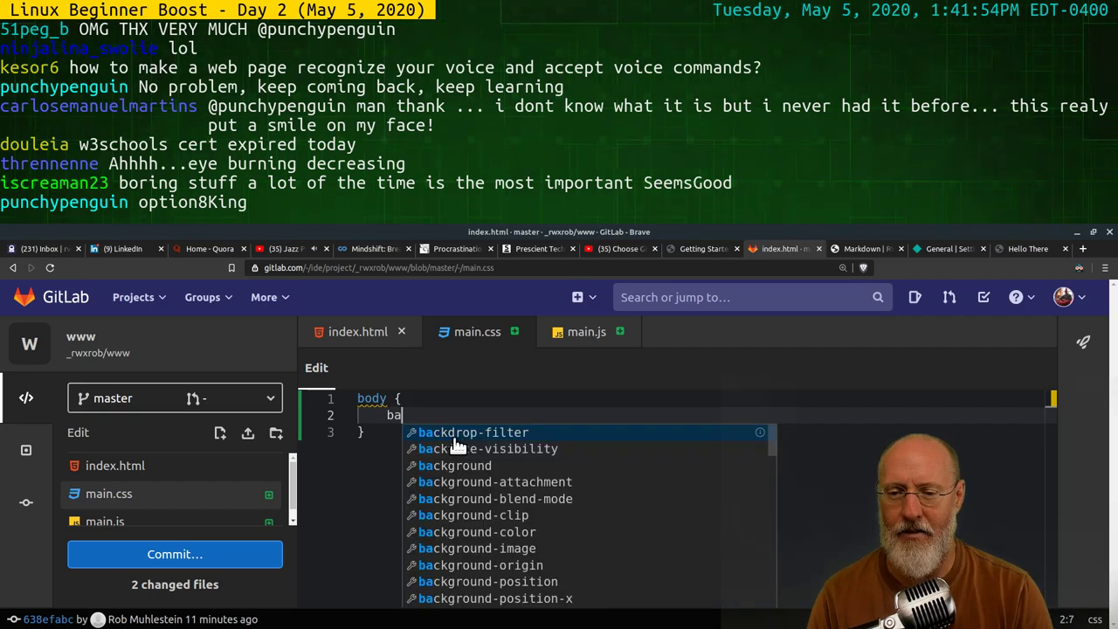
{"action": "type", "text": "ckground:"}
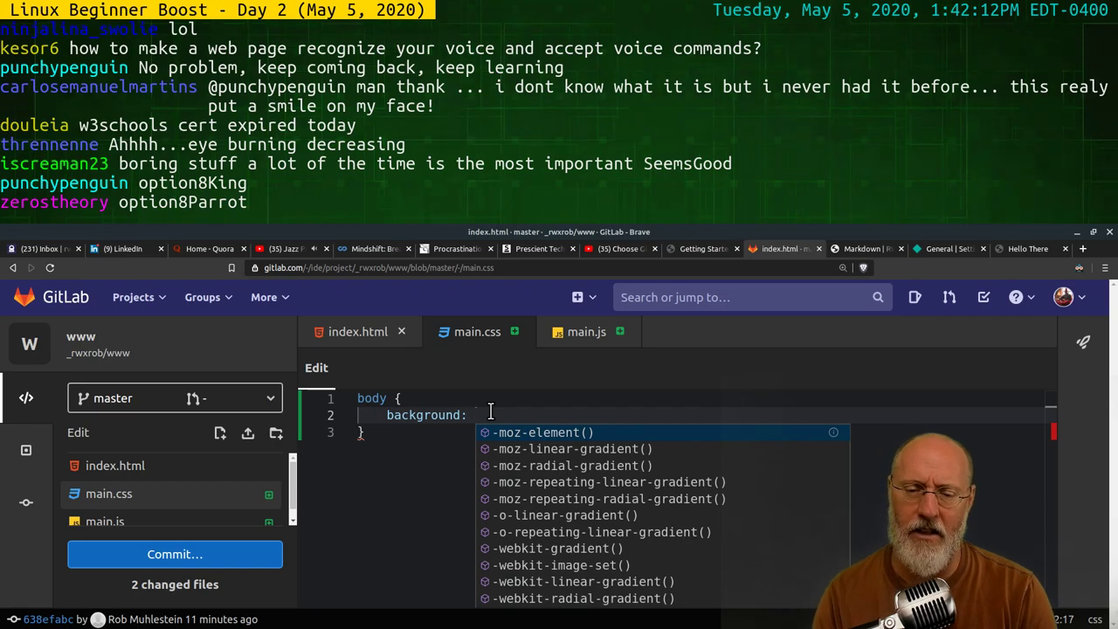
{"action": "type", "text": "cy"}
{"action": "key", "text": "Return"}
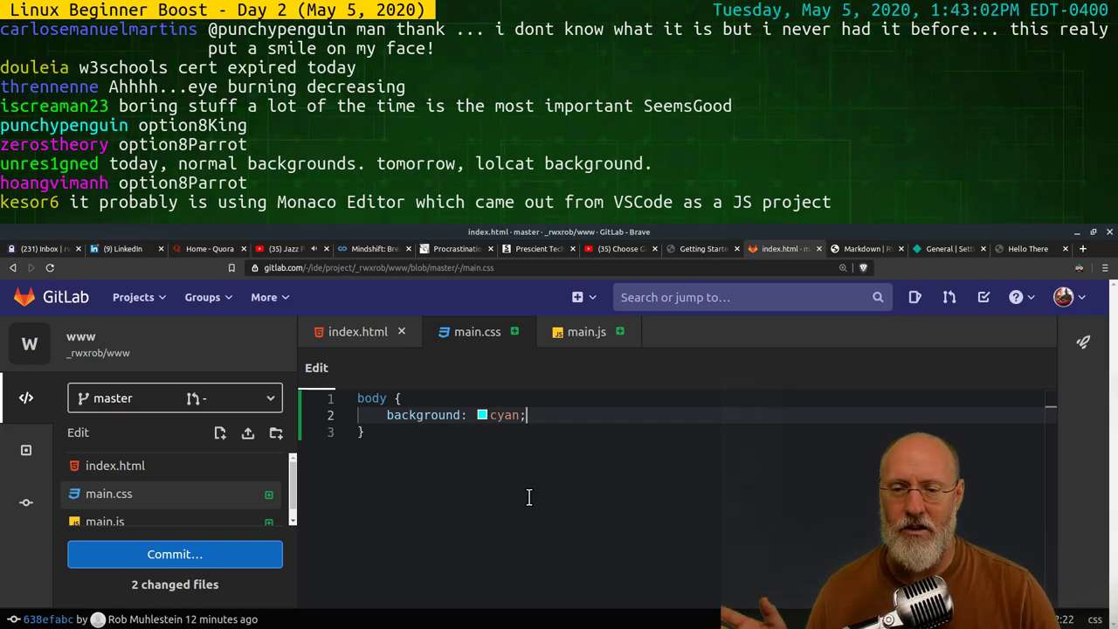
Glance at index.html, return to main.css, and readjust the browser window
{"action": "left_click", "coordinate": [146, 467]}
{"action": "left_click", "coordinate": [154, 494]}
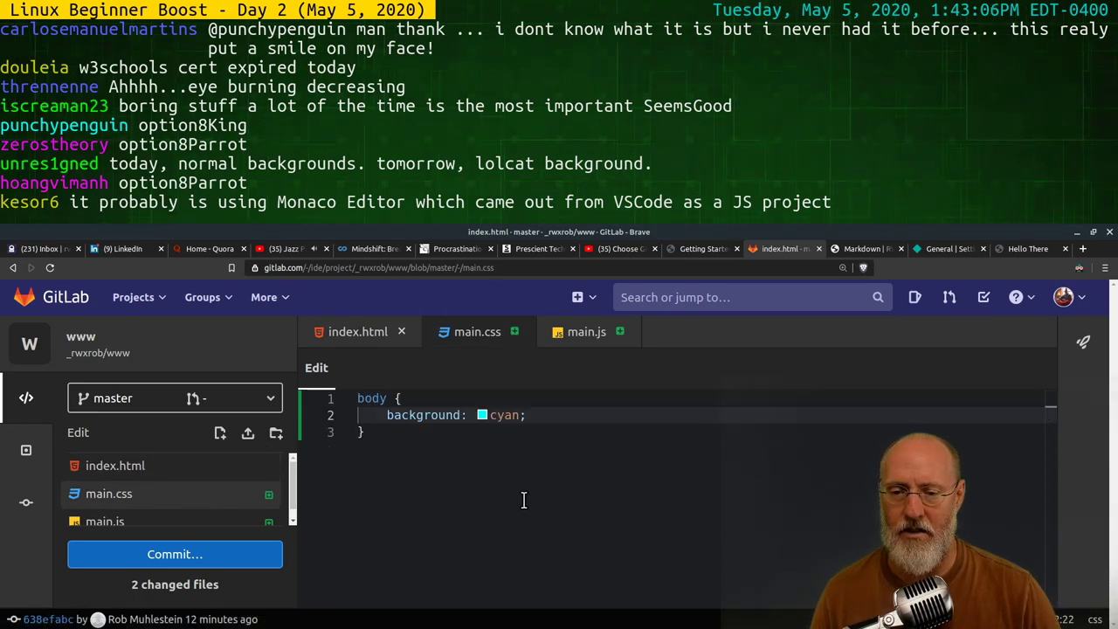
{"action": "double_click", "coordinate": [986, 229]}
{"action": "left_click_drag", "start_coordinate": [990, 111], "coordinate": [1000, 193]}
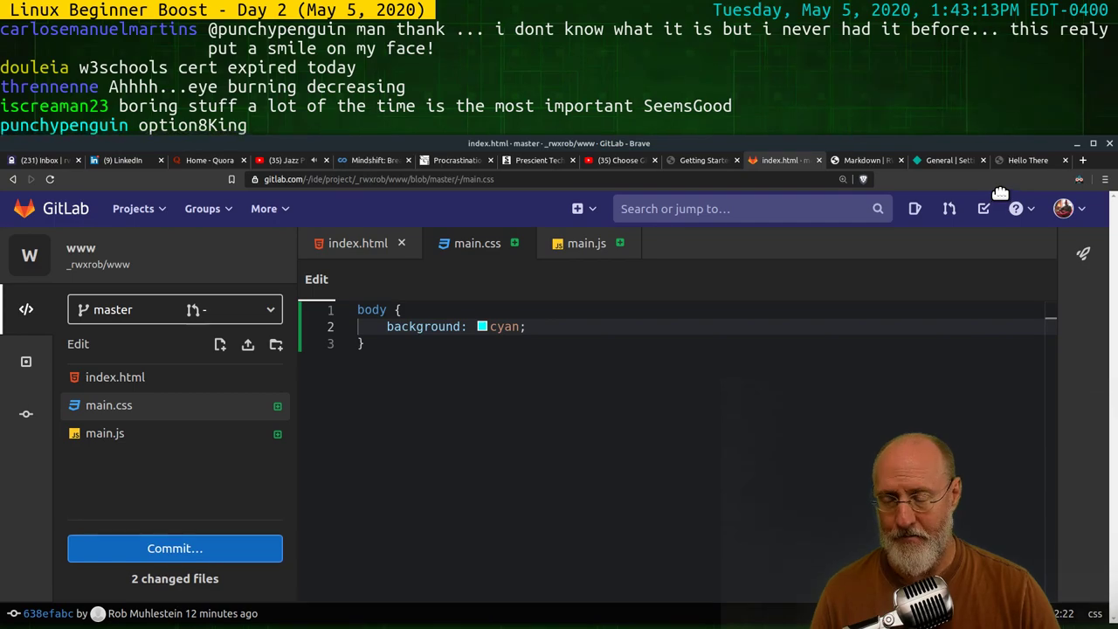
Commit main.css and main.js directly to the master branch
{"action": "left_click", "coordinate": [187, 549]}
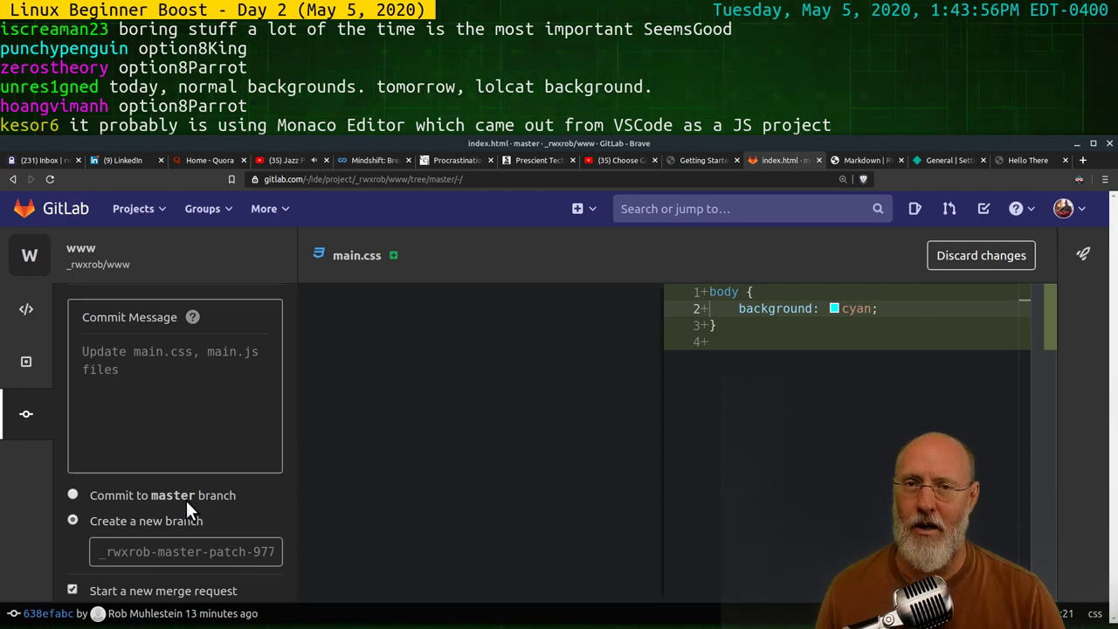
{"action": "left_click", "coordinate": [74, 494]}
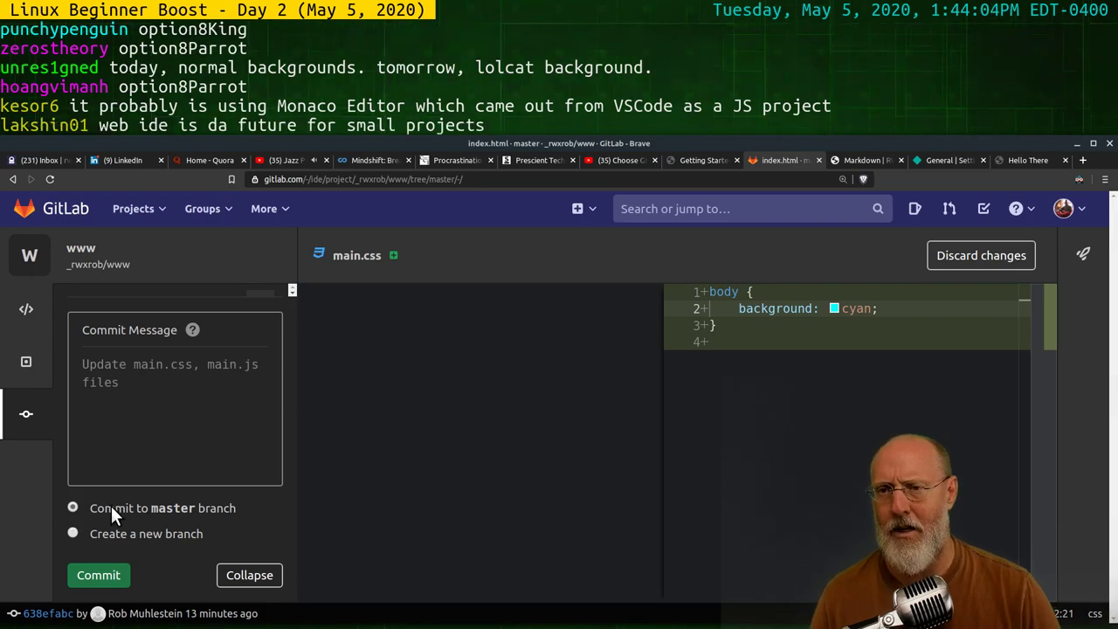
{"action": "left_click", "coordinate": [109, 580]}
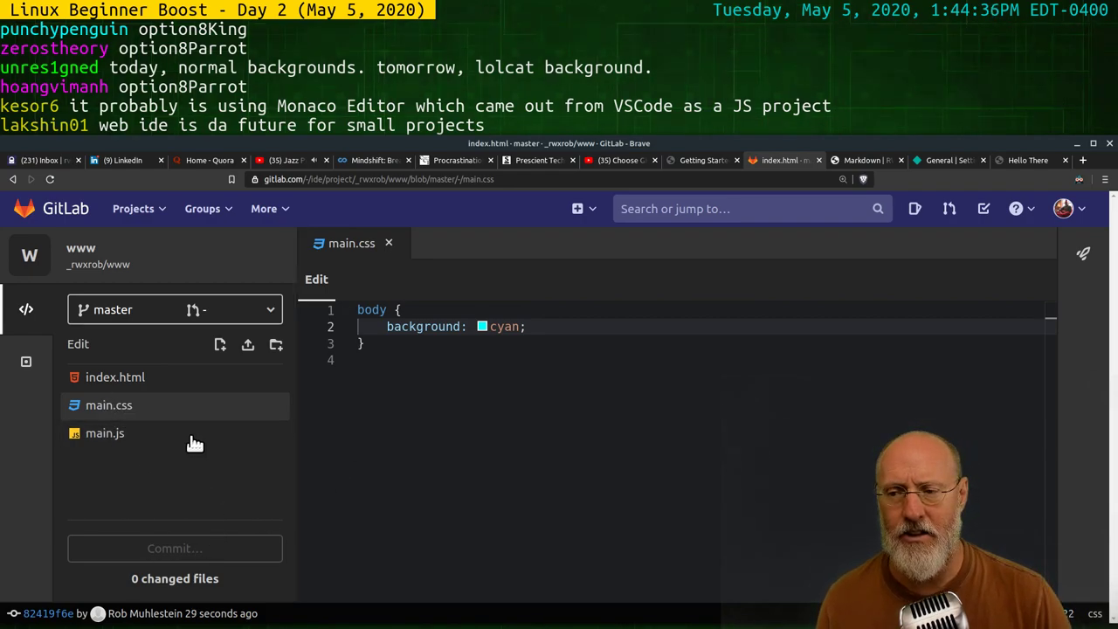
In index.html, add a <link> tag on a new line after the title
{"action": "left_click", "coordinate": [165, 385]}
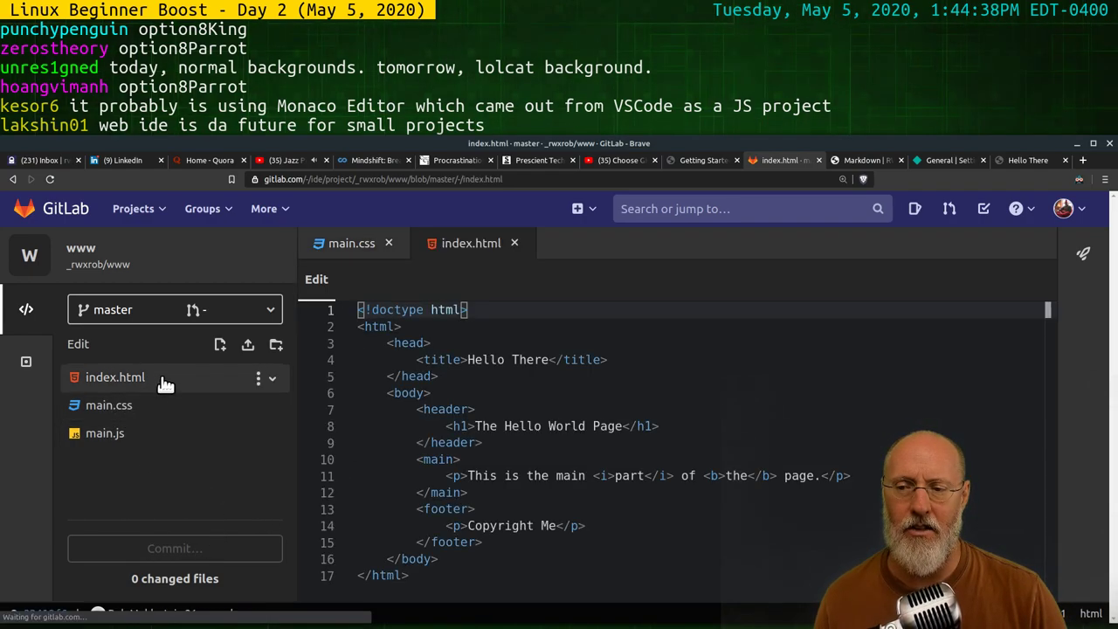
{"action": "left_click", "coordinate": [630, 359]}
{"action": "key", "text": "Return"}
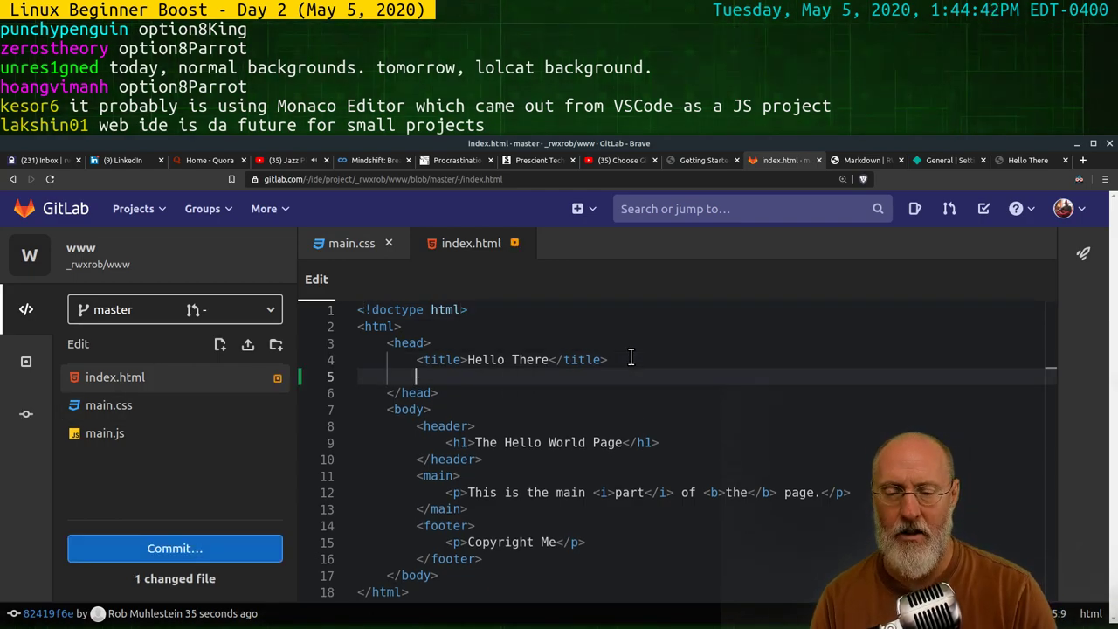
{"action": "type", "text": "<link"}
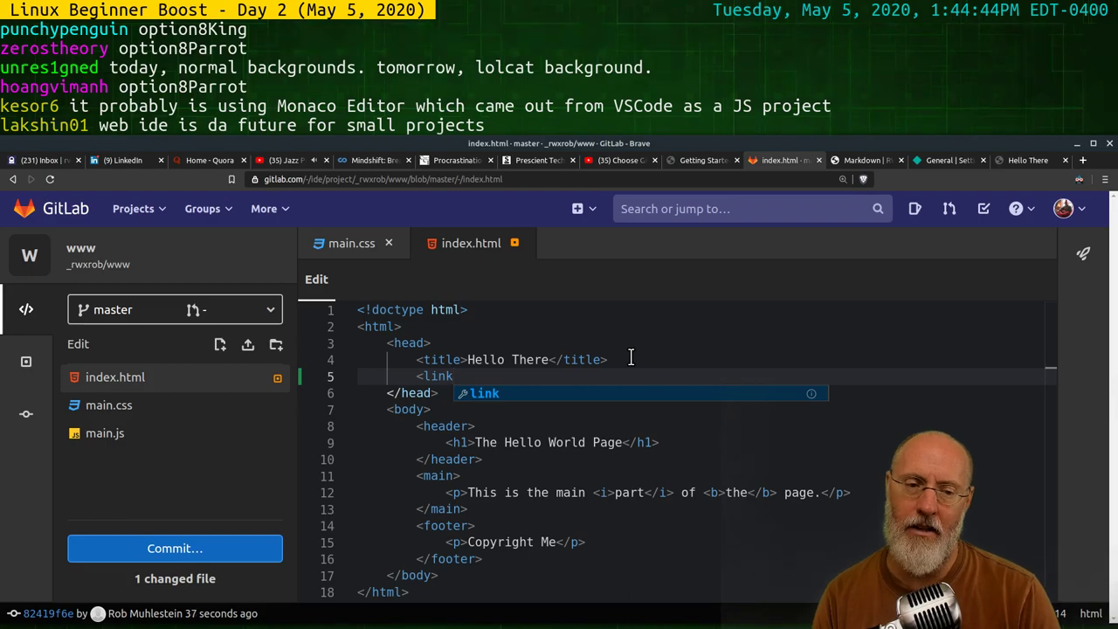
{"action": "key", "text": "Escape"}
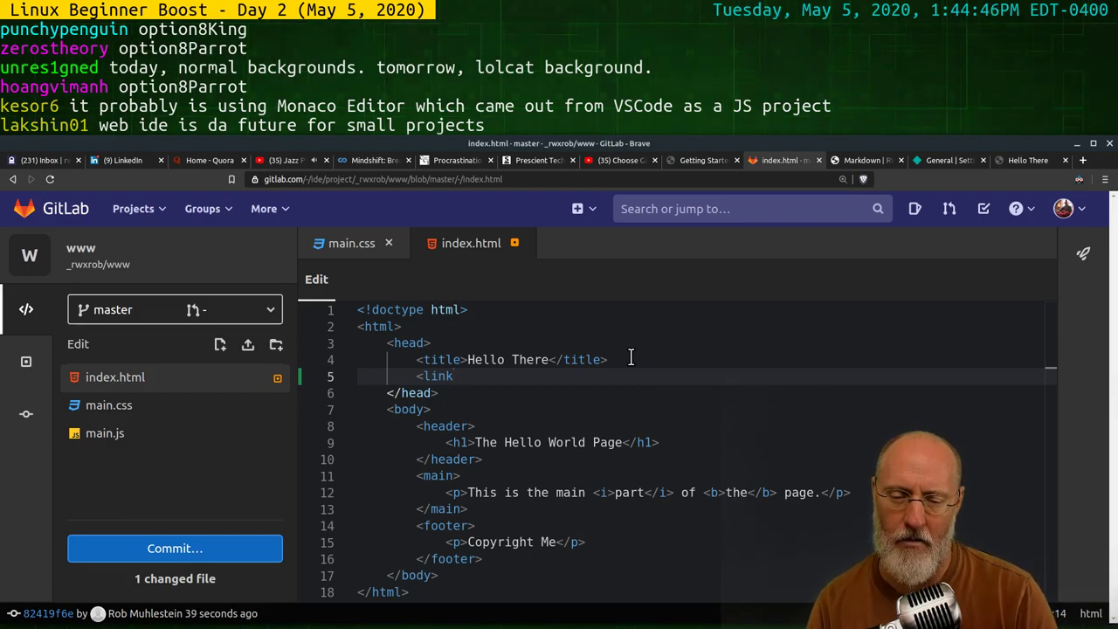
{"action": "key", "text": "BackSpace"}
{"action": "key", "text": "BackSpace"}
{"action": "key", "text": "BackSpace"}
{"action": "key", "text": "BackSpace"}
{"action": "type", "text": "<link"}
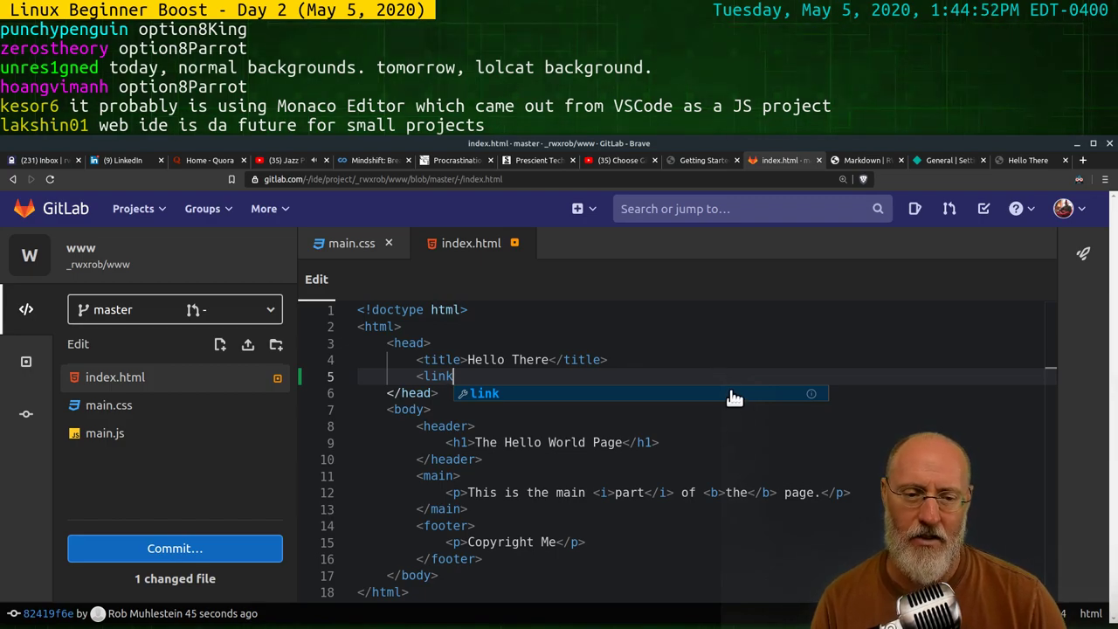
{"action": "left_click", "coordinate": [810, 395]}
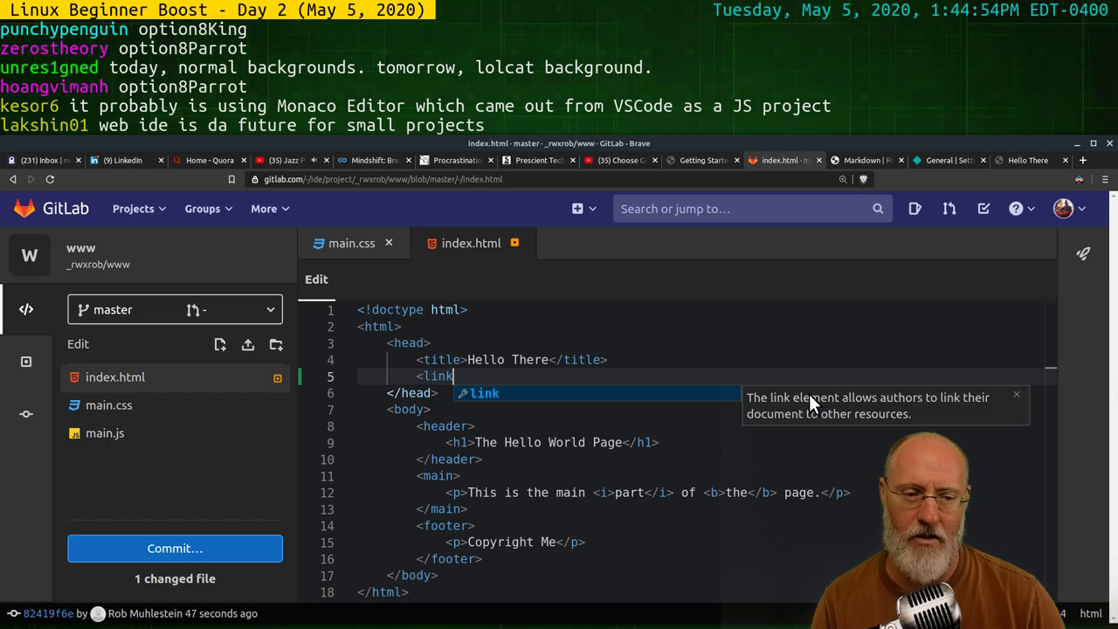
{"action": "left_click", "coordinate": [523, 378]}
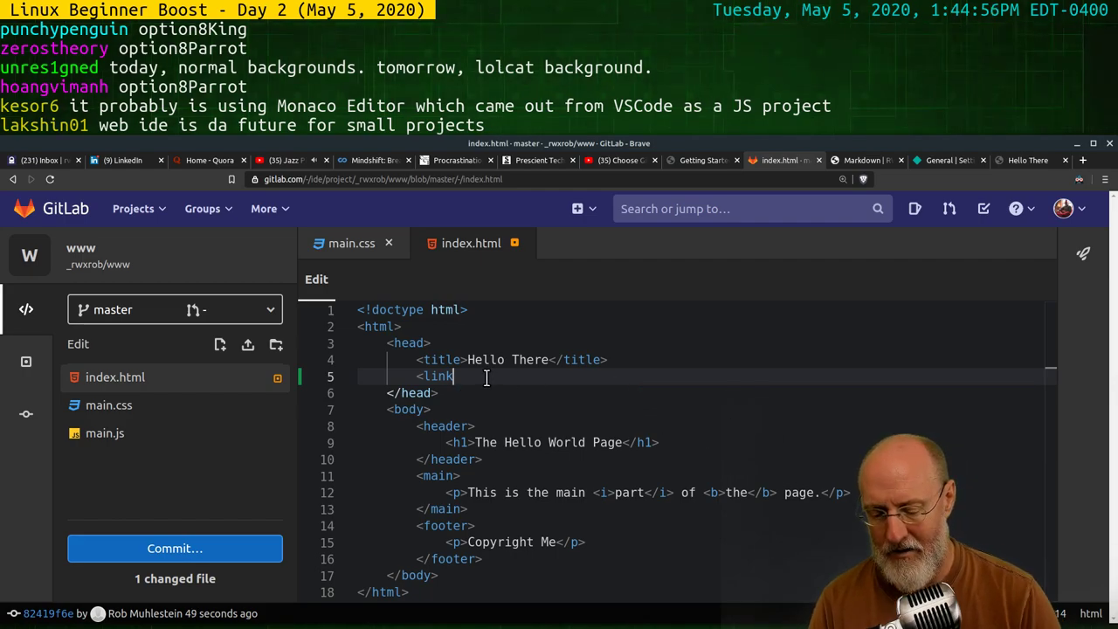
{"action": "type", "text": ">"}
Give the link tag rel=stylesheet and href="main.css" attributes
{"action": "key", "text": "Left"}
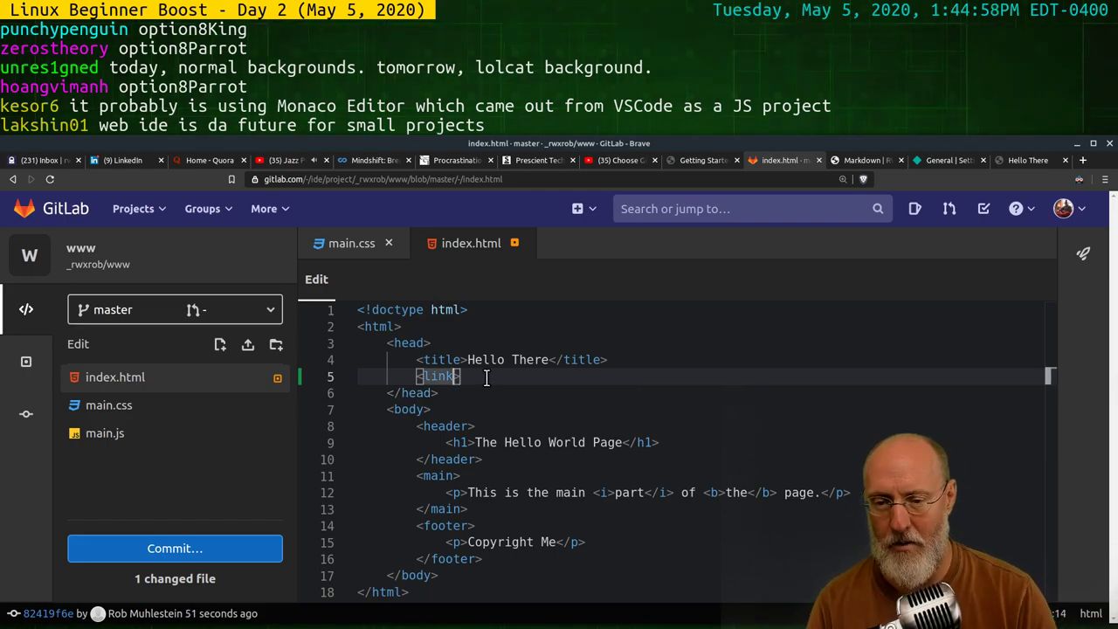
{"action": "type", "text": "rel"}
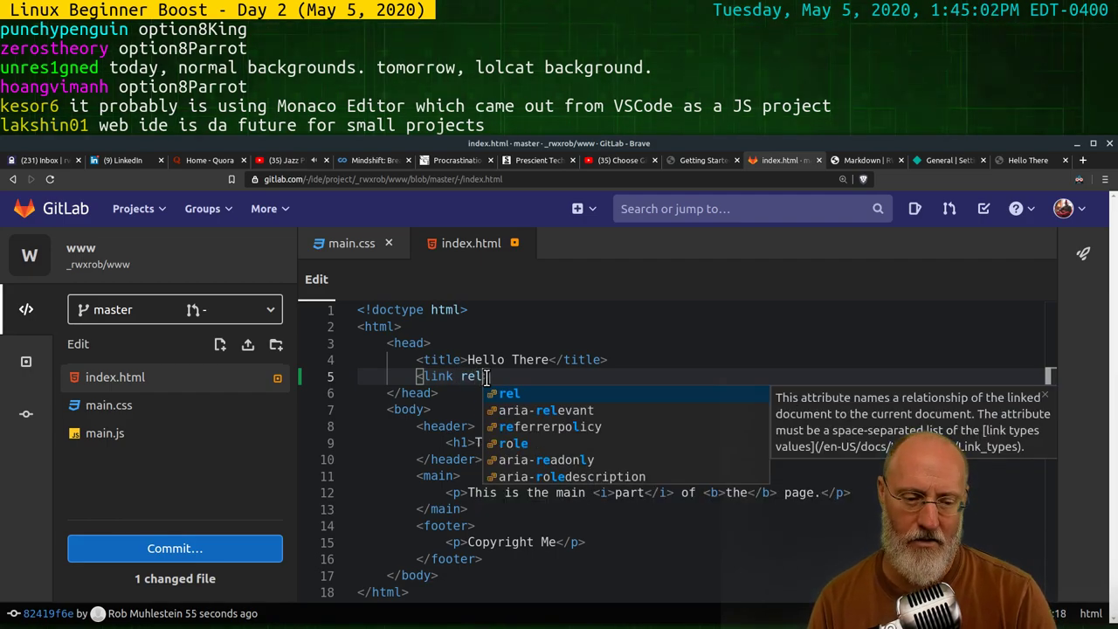
{"action": "key", "text": "Escape"}
{"action": "type", "text": "=stylesheet"}
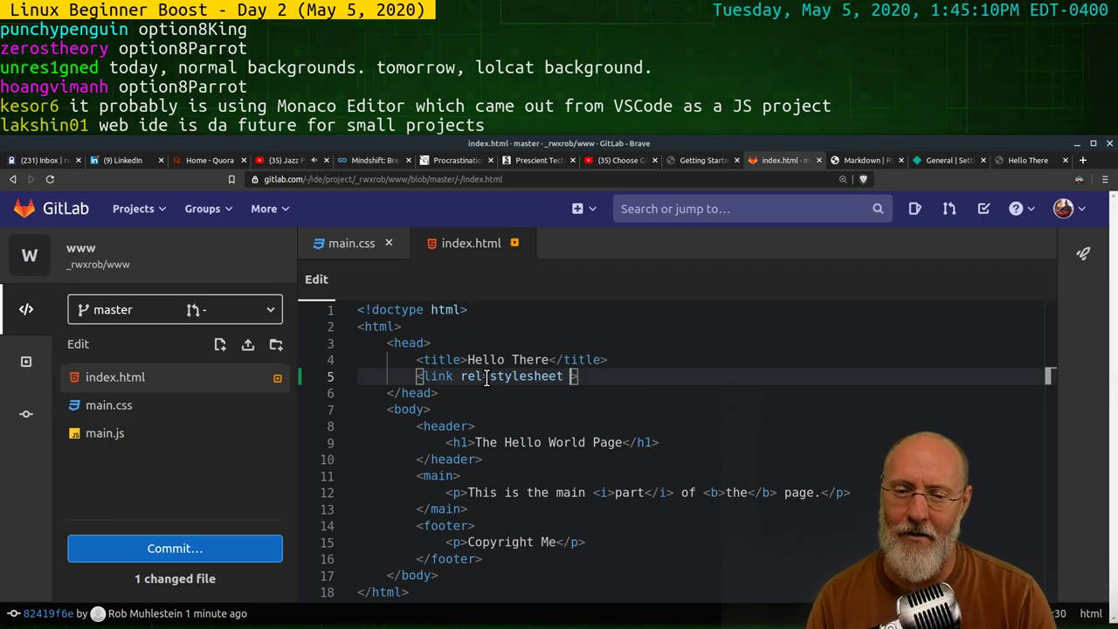
{"action": "type", "text": "href"}
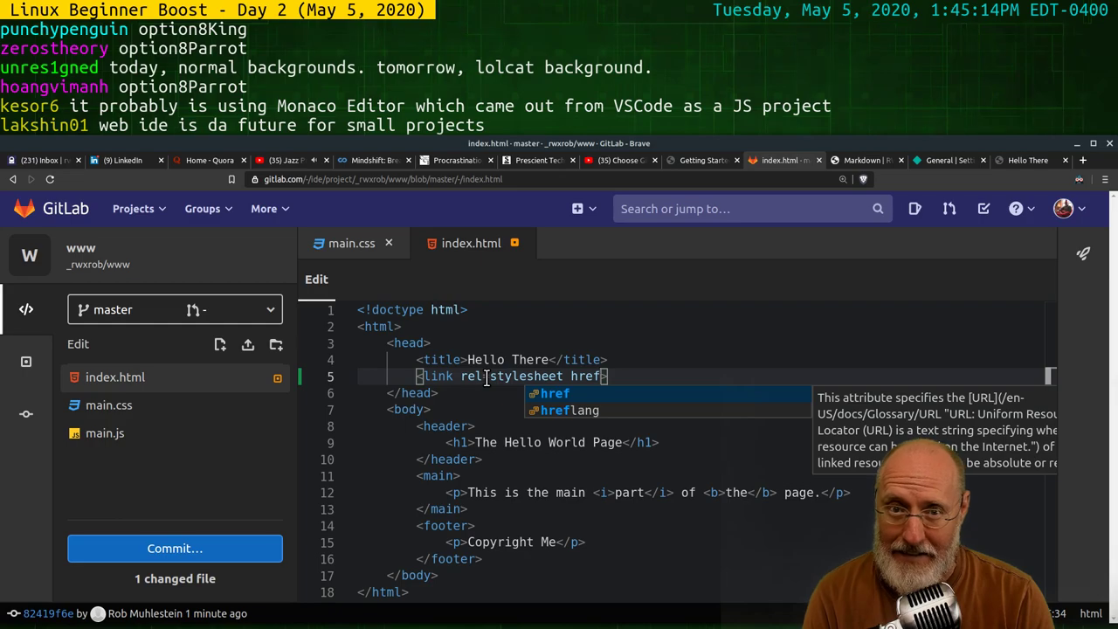
{"action": "type", "text": "="}
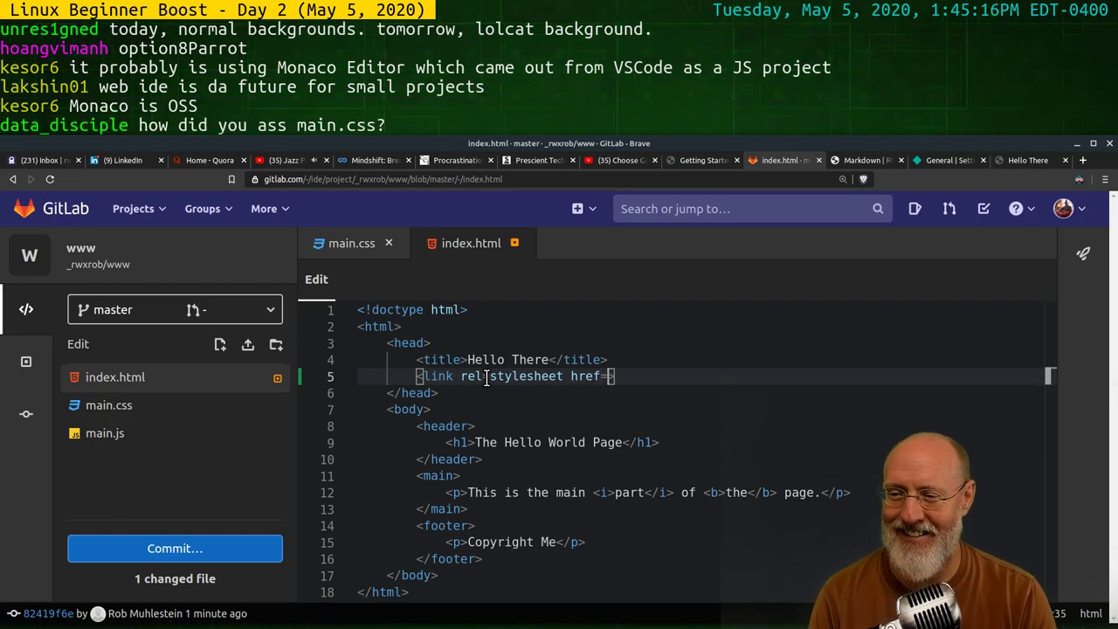
{"action": "type", "text": "\"main"}
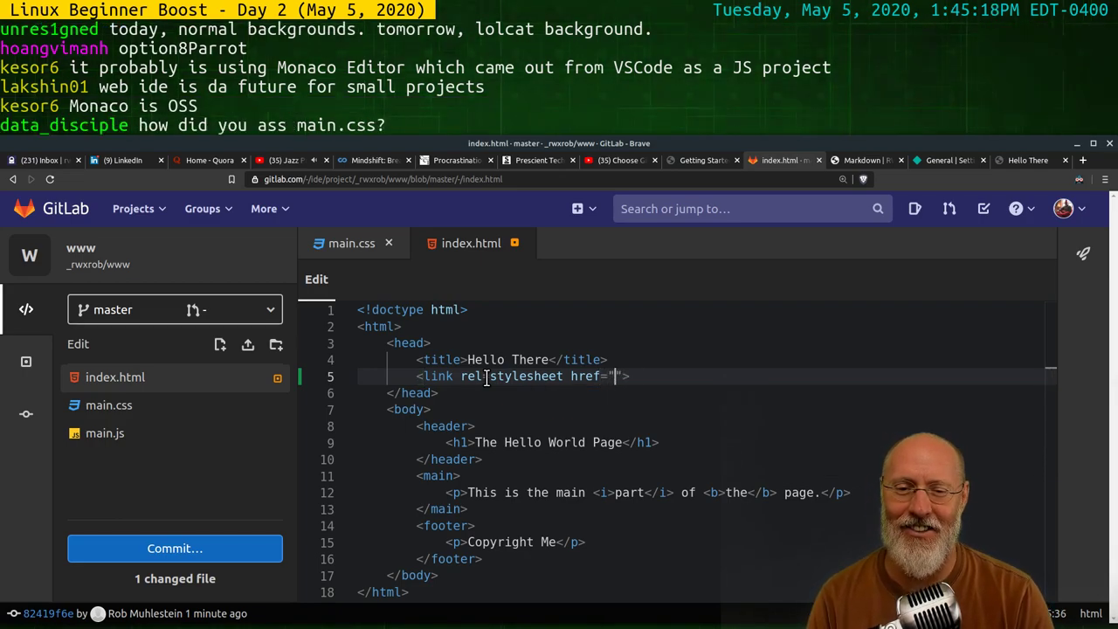
{"action": "type", "text": ".css"}
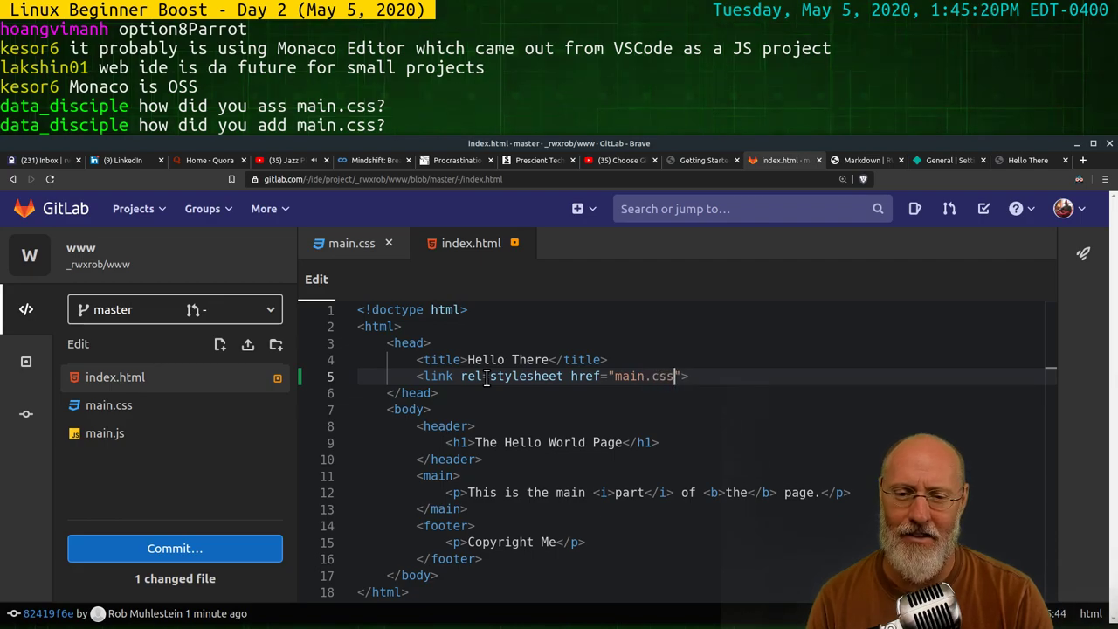
{"action": "left_click", "coordinate": [581, 392]}
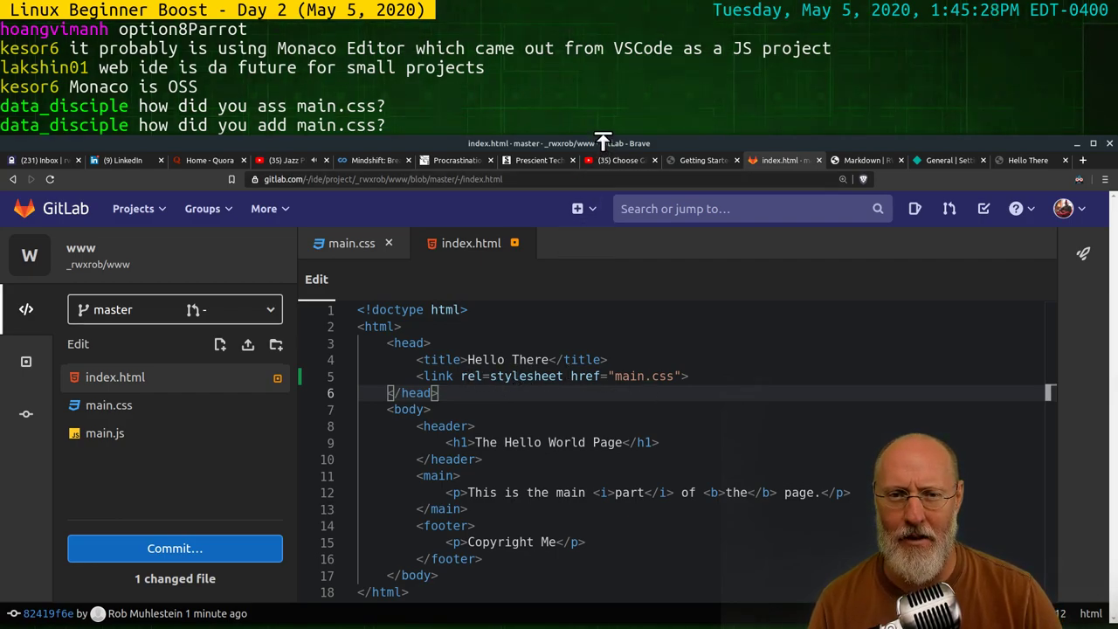
{"action": "left_click_drag", "start_coordinate": [599, 225], "coordinate": [599, 225]}
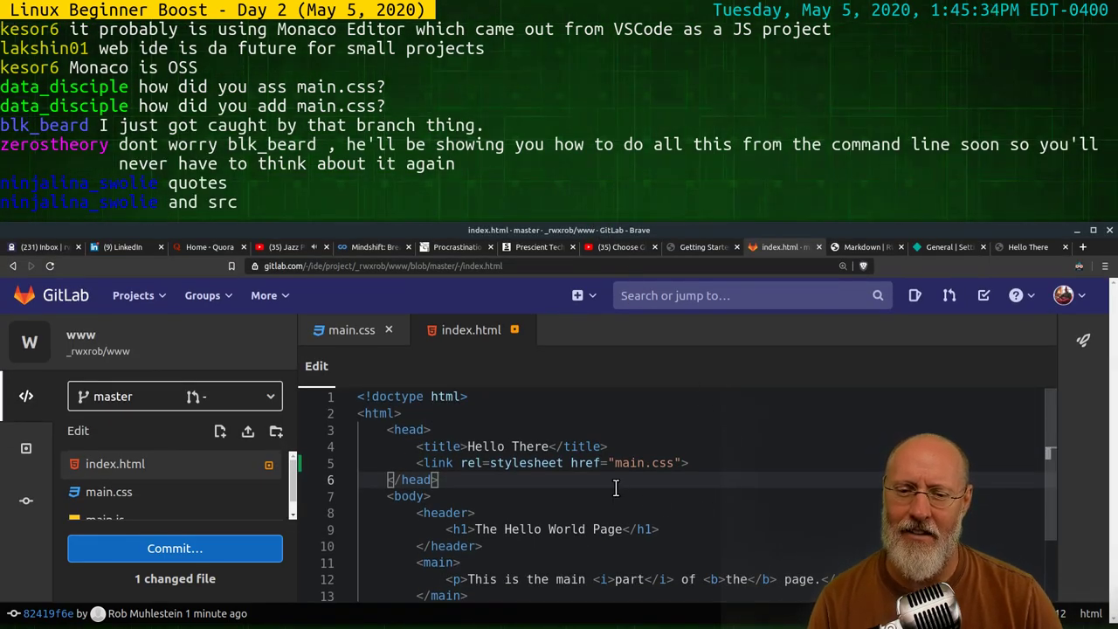
Try src in place of href, then restore href and dismiss the suggestions
{"action": "left_click", "coordinate": [601, 464]}
{"action": "key", "text": "BackSpace"}
{"action": "key", "text": "BackSpace"}
{"action": "key", "text": "BackSpace"}
{"action": "key", "text": "BackSpace"}
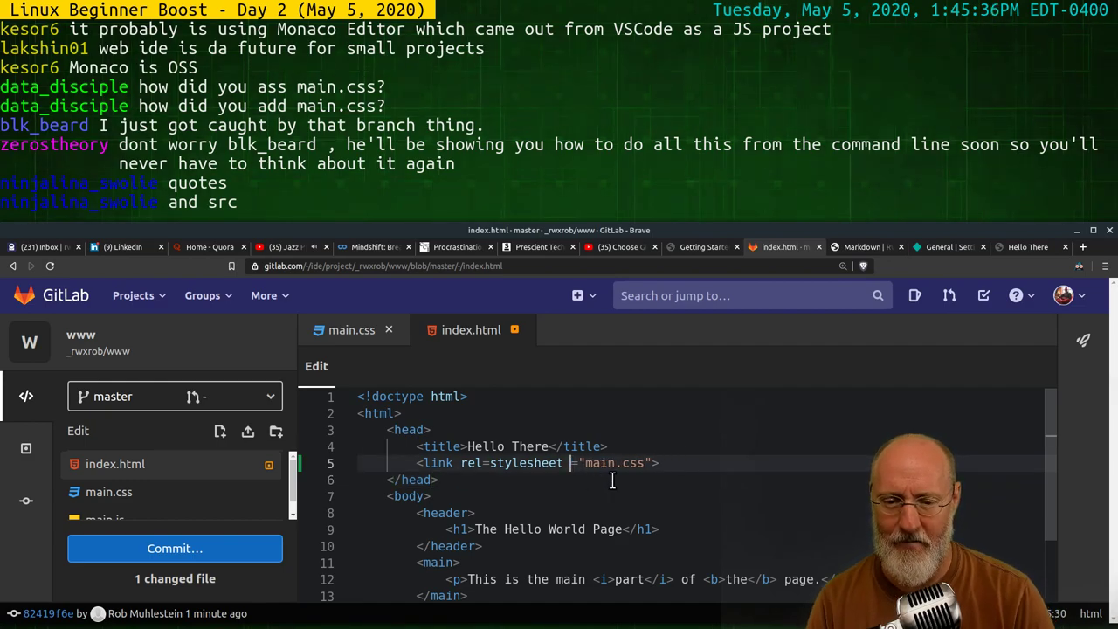
{"action": "type", "text": "src"}
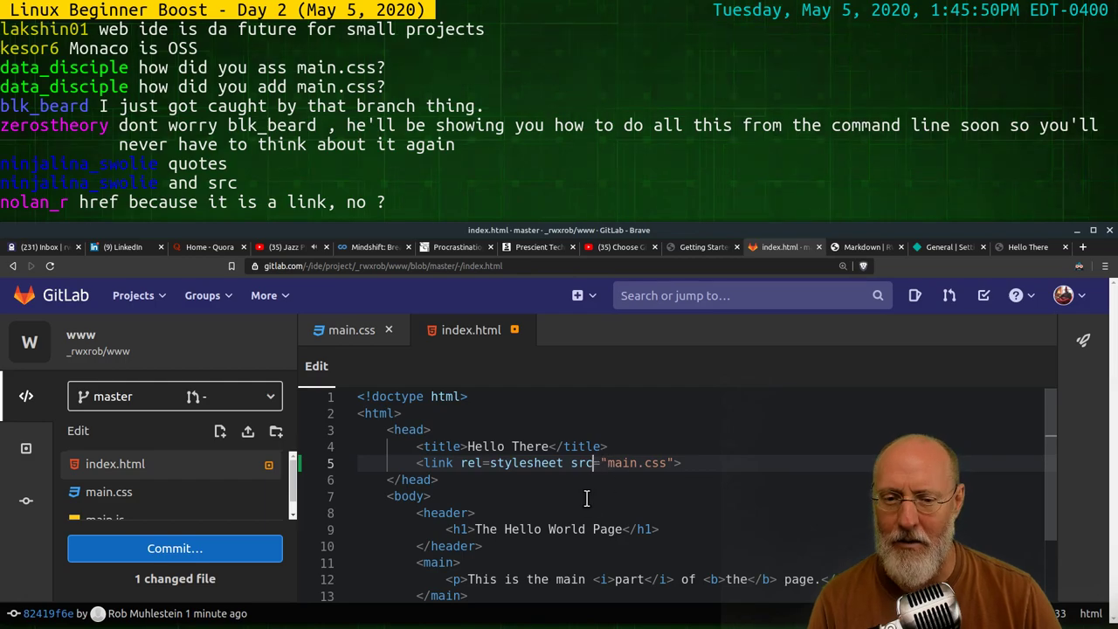
{"action": "key", "text": "BackSpace"}
{"action": "key", "text": "BackSpace"}
{"action": "key", "text": "BackSpace"}
{"action": "type", "text": "href"}
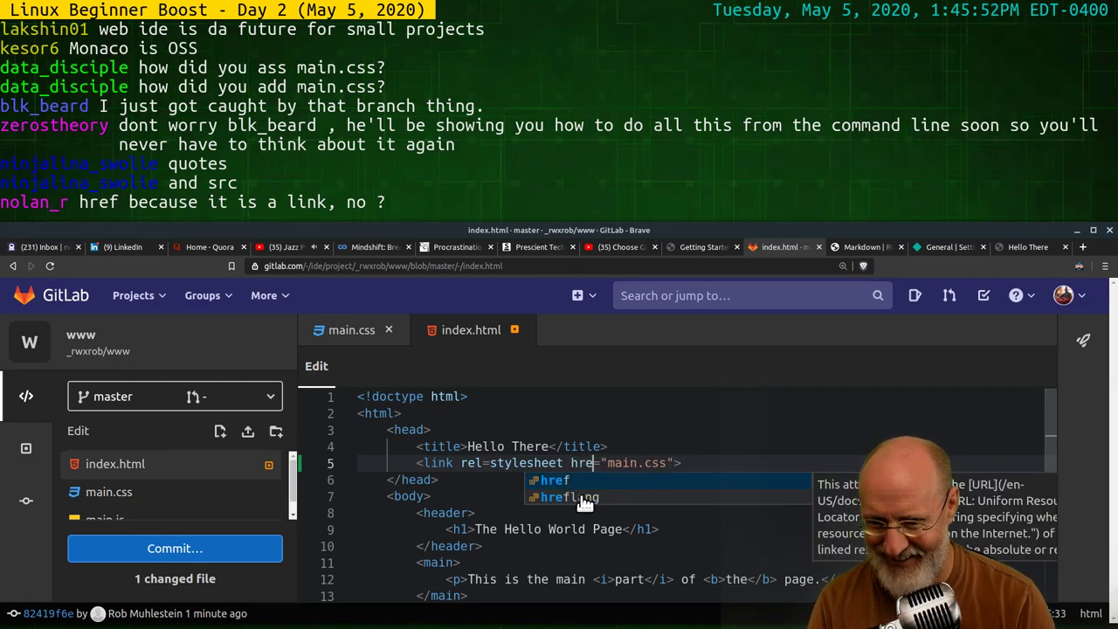
{"action": "left_click", "coordinate": [710, 432]}
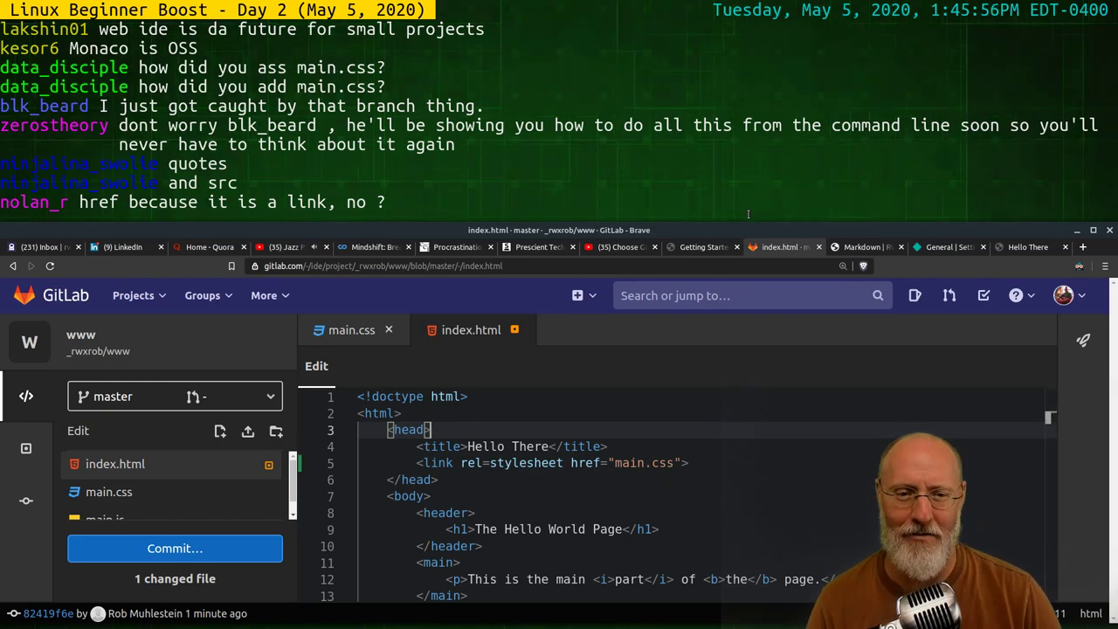
{"action": "mouse_move", "coordinate": [747, 229]}
{"action": "left_mouse_down"}
{"action": "mouse_move", "coordinate": [747, 211]}
{"action": "mouse_move", "coordinate": [745, 222]}
{"action": "left_mouse_up"}
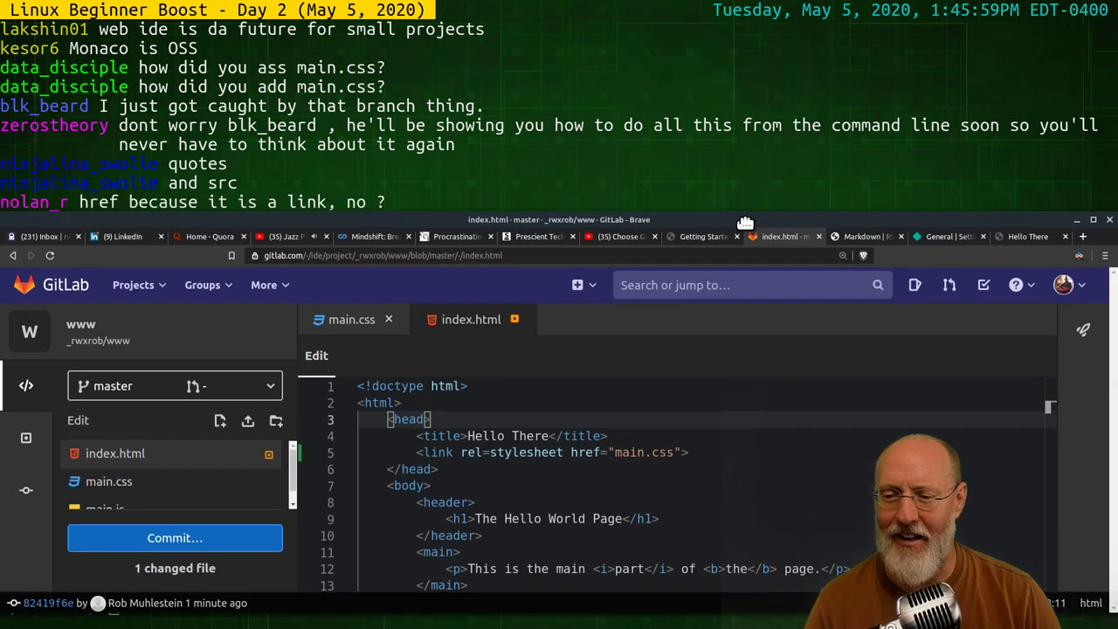
Review the index.html commit diff adding the main.css link on line 5
{"action": "left_click", "coordinate": [235, 539]}
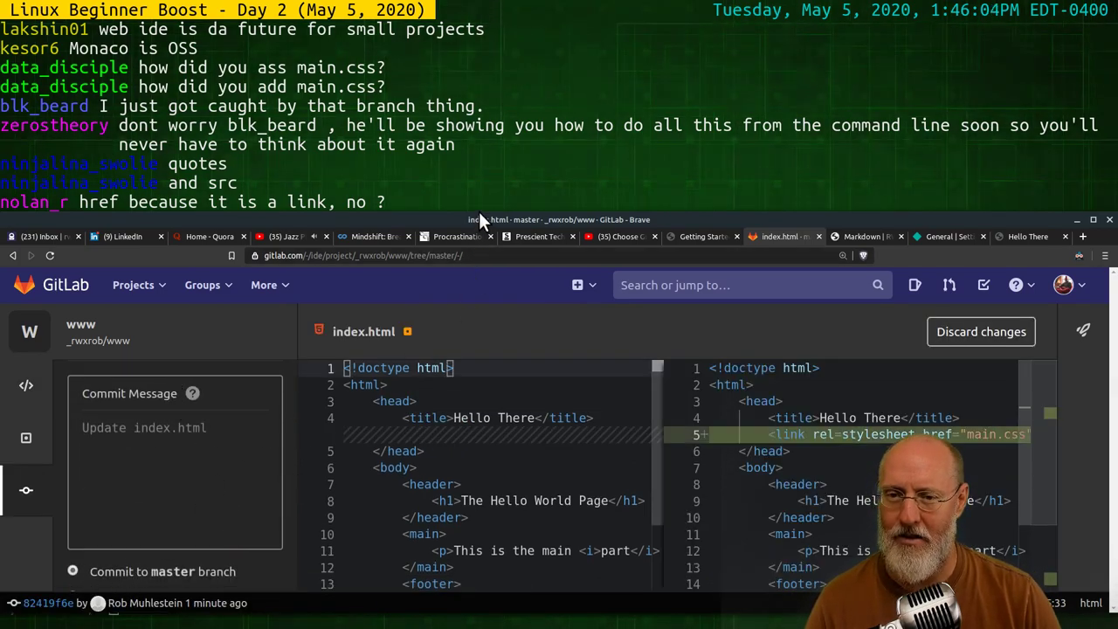
{"action": "left_click_drag", "start_coordinate": [482, 220], "coordinate": [483, 148]}
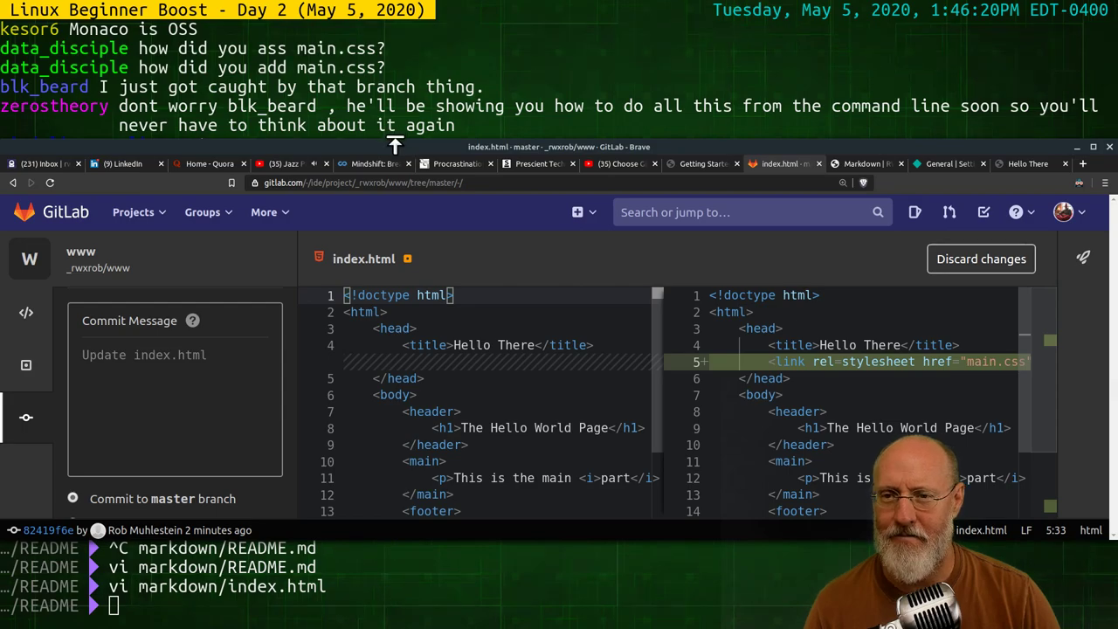
{"action": "left_click_drag", "start_coordinate": [401, 147], "coordinate": [411, 84]}
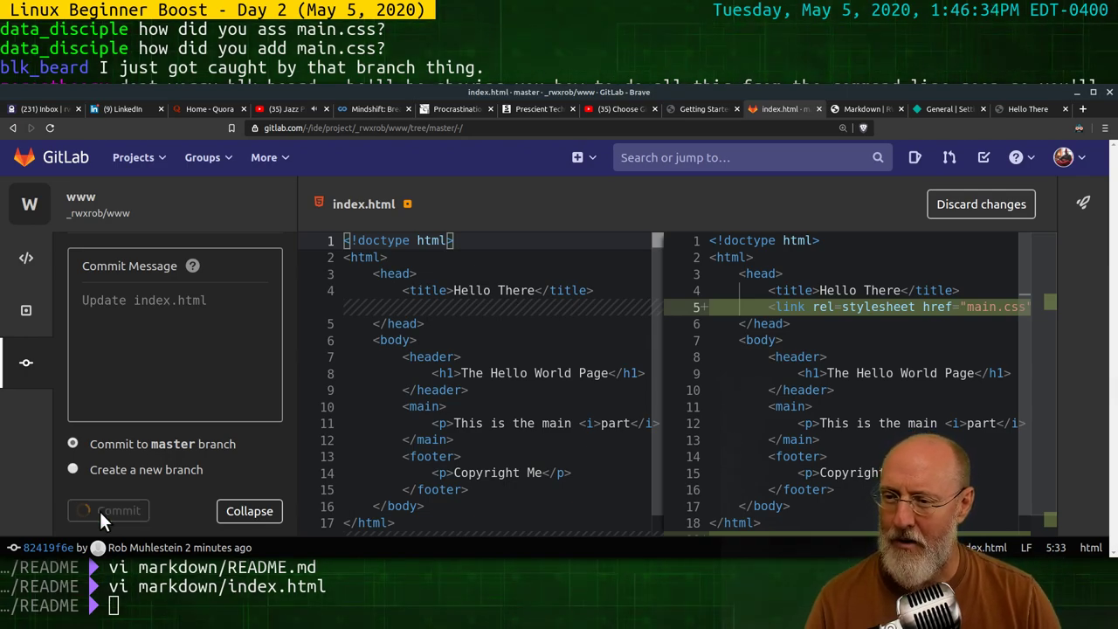
Commit index.html to master, then open the local index.html with vi
{"action": "left_click", "coordinate": [453, 597]}
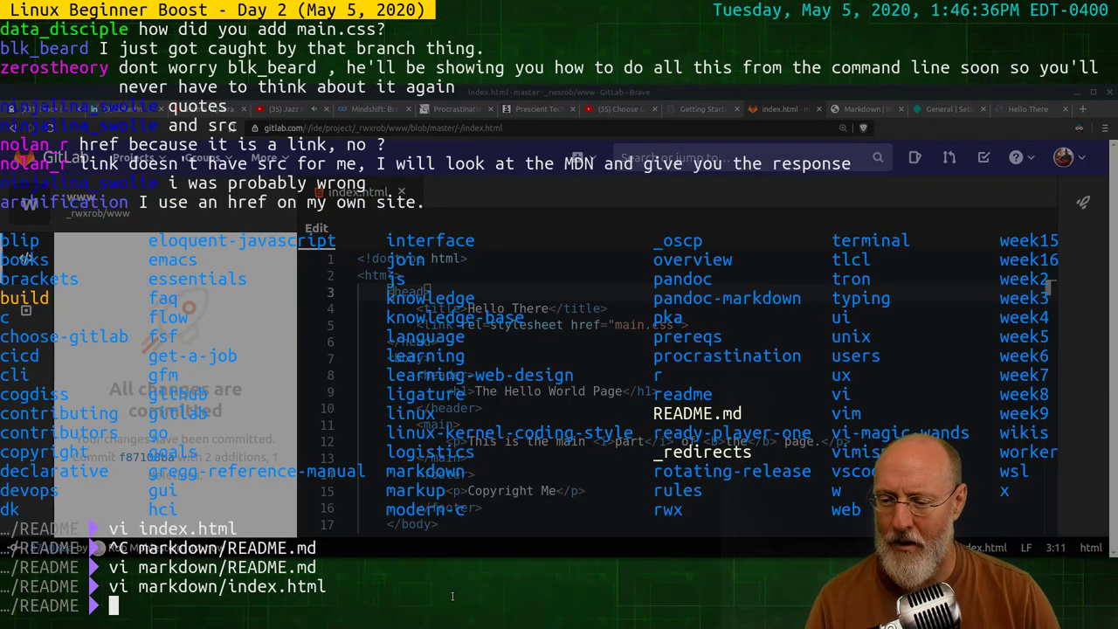
{"action": "type", "text": "vi ind"}
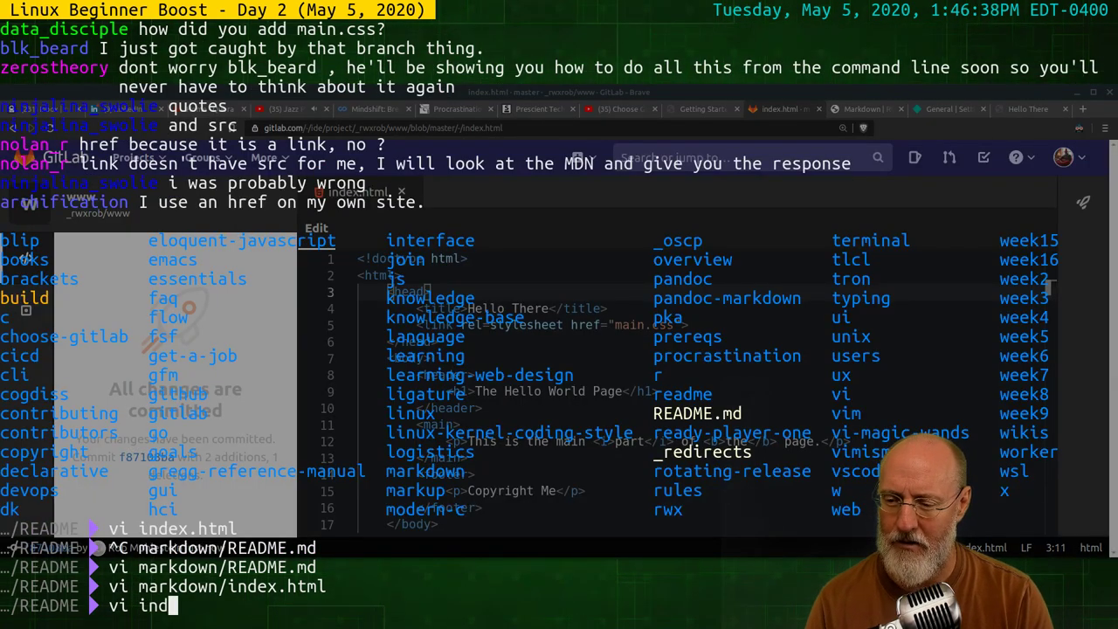
{"action": "key", "text": "Tab"}
{"action": "key", "text": "Return"}
Find the link rel=stylesheet line in vim, quit, and return to the browser
{"action": "key", "text": "g"}
{"action": "key", "text": "g"}
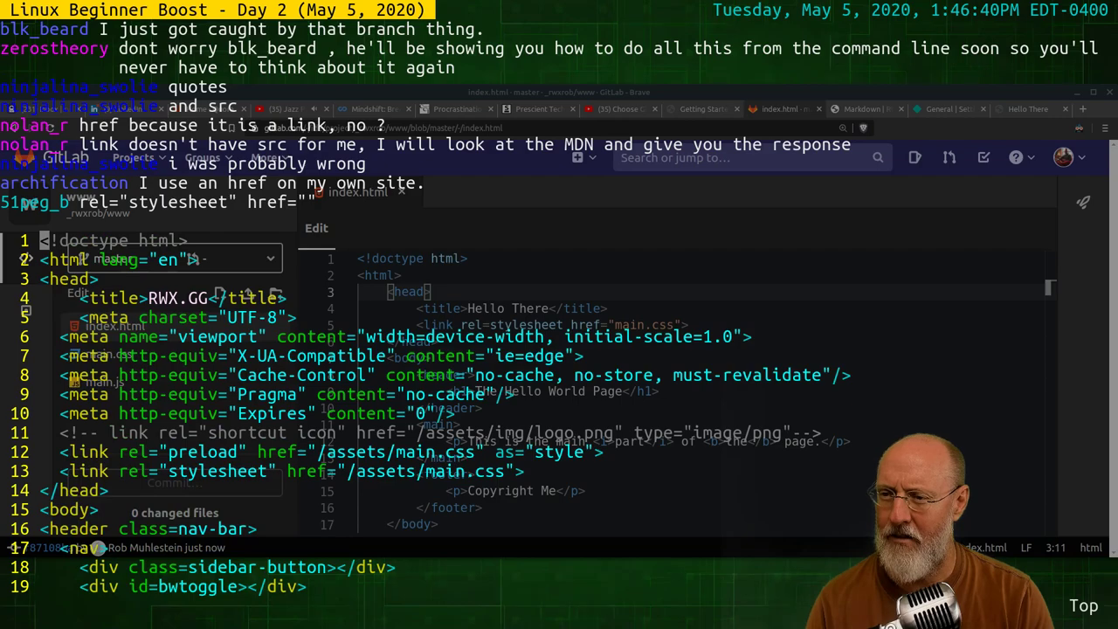
{"action": "key", "text": "j"}
{"action": "key", "text": "j"}
{"action": "key", "text": "j"}
{"action": "key", "text": "j"}
{"action": "key", "text": "j"}
{"action": "key", "text": "j"}
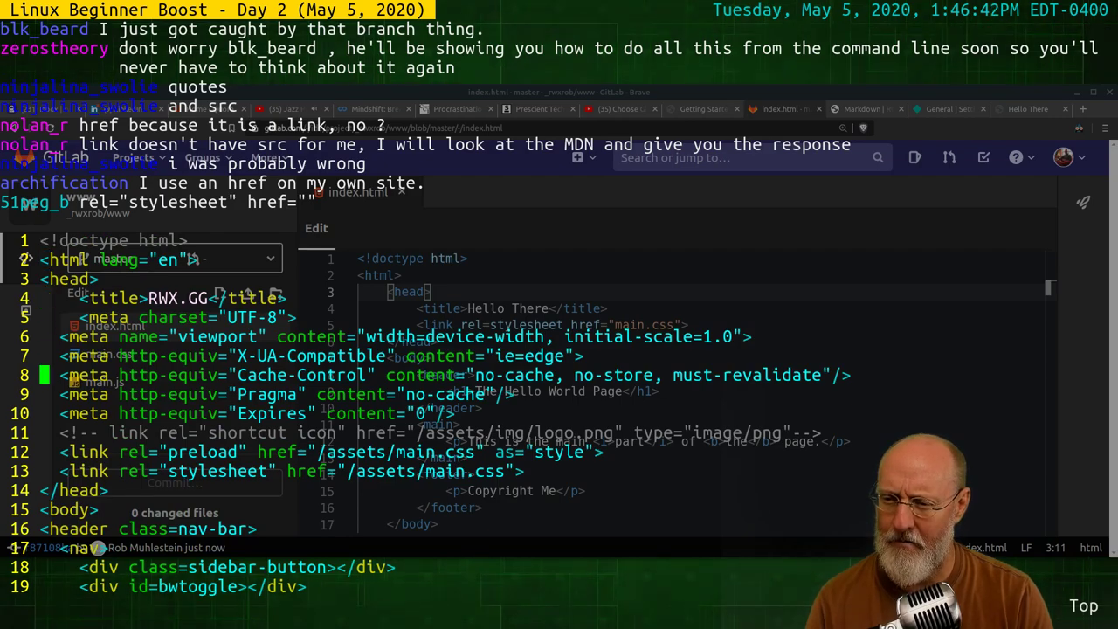
{"action": "key", "text": "j"}
{"action": "key", "text": "j"}
{"action": "key", "text": "j"}
{"action": "key", "text": "j"}
{"action": "key", "text": "j"}
{"action": "key", "text": "j"}
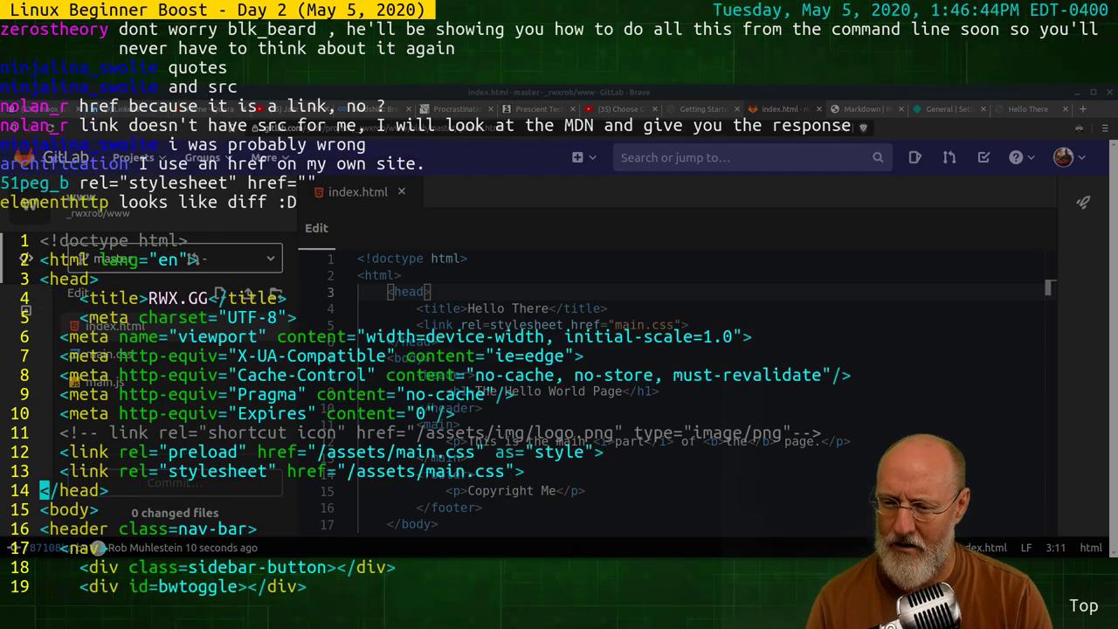
{"action": "key", "text": "k"}
{"action": "type", "text": "El"}
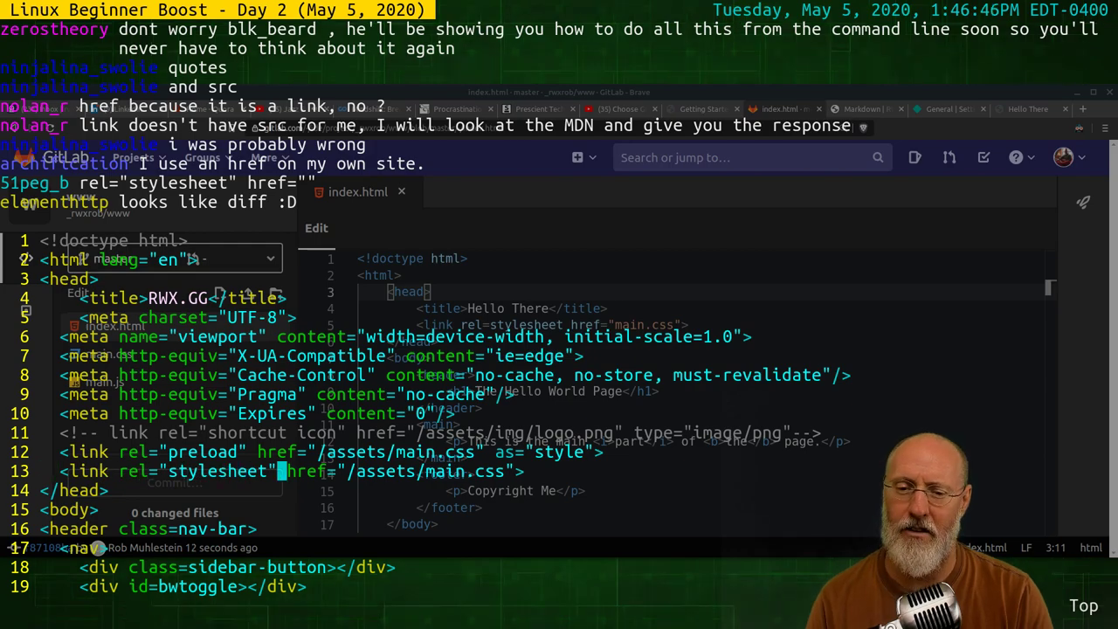
{"action": "type", "text": ":q"}
{"action": "key", "text": "Return"}
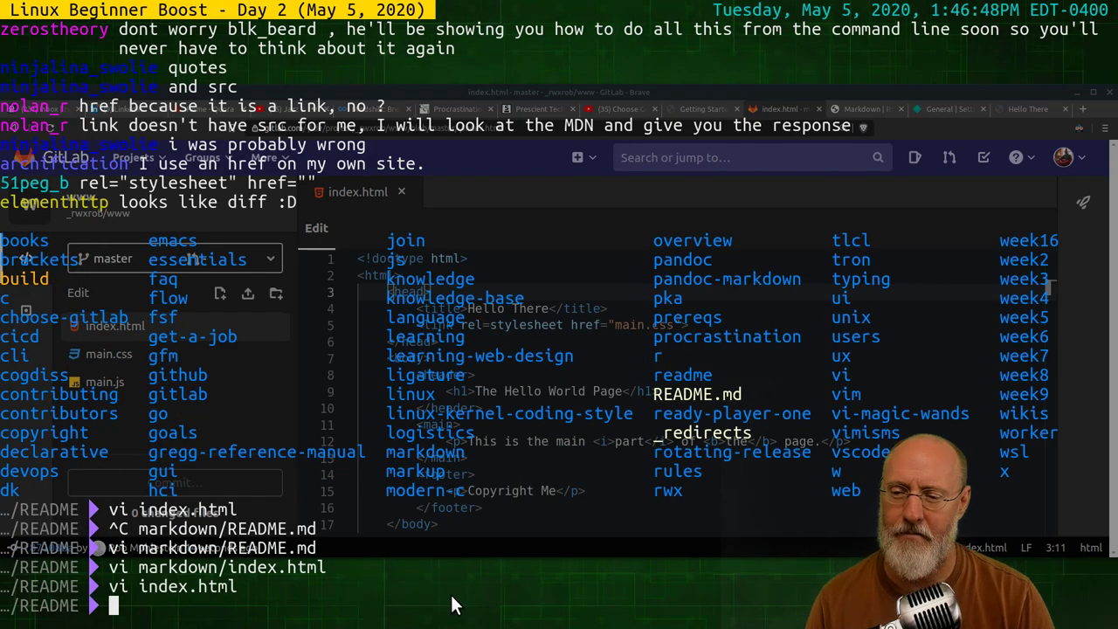
{"action": "key", "text": "alt+Tab"}
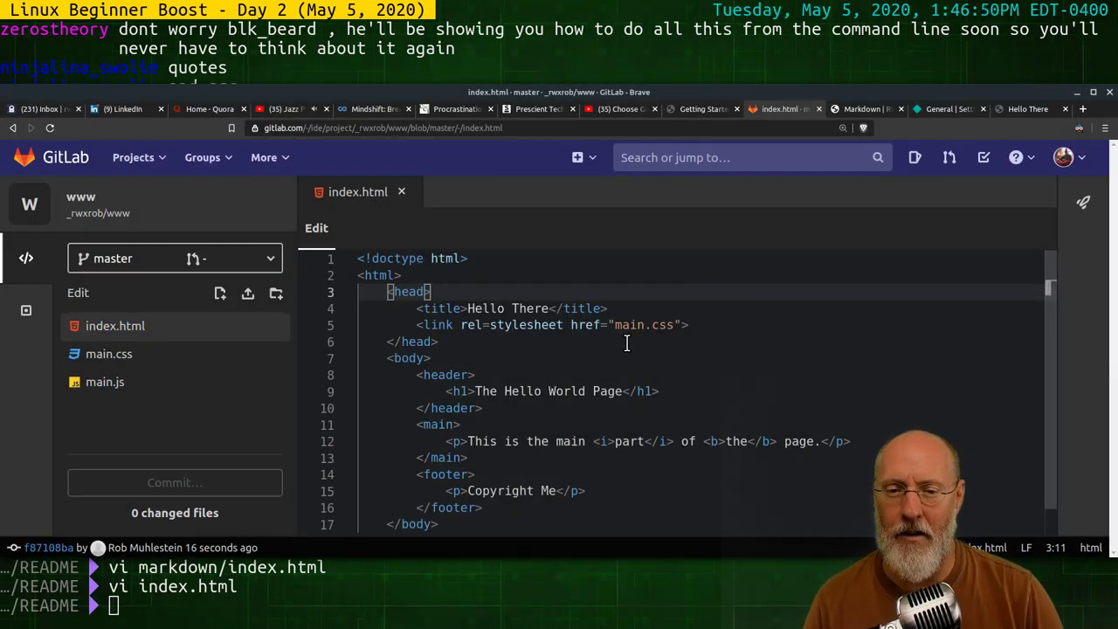
Reload the live Hello There page to see the cyan main.css background
{"action": "left_click", "coordinate": [1016, 109]}
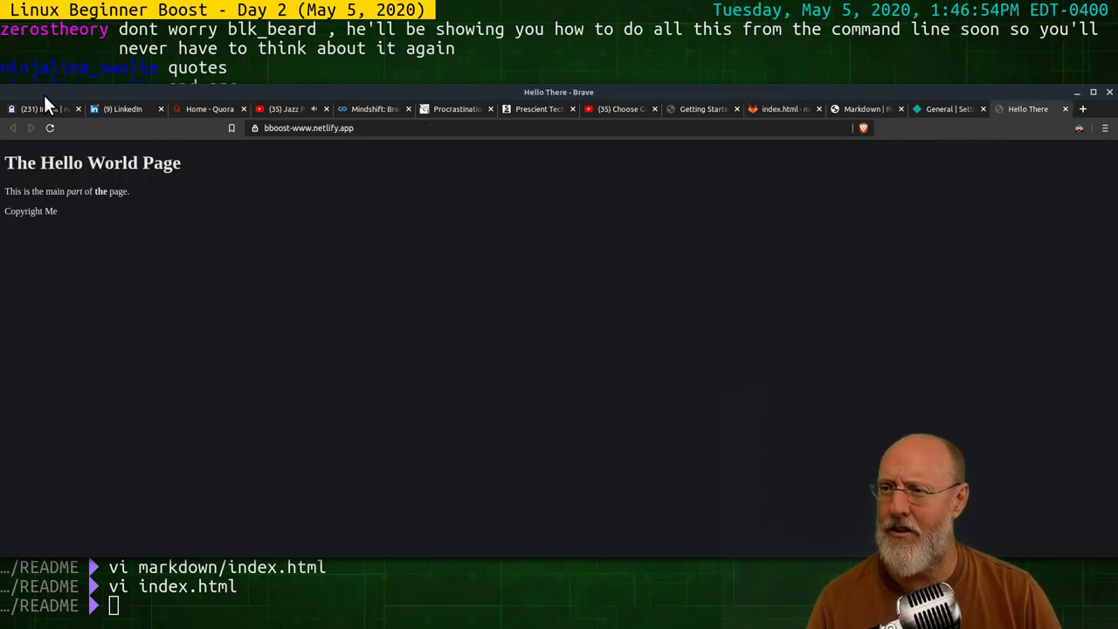
{"action": "left_click", "coordinate": [53, 127]}
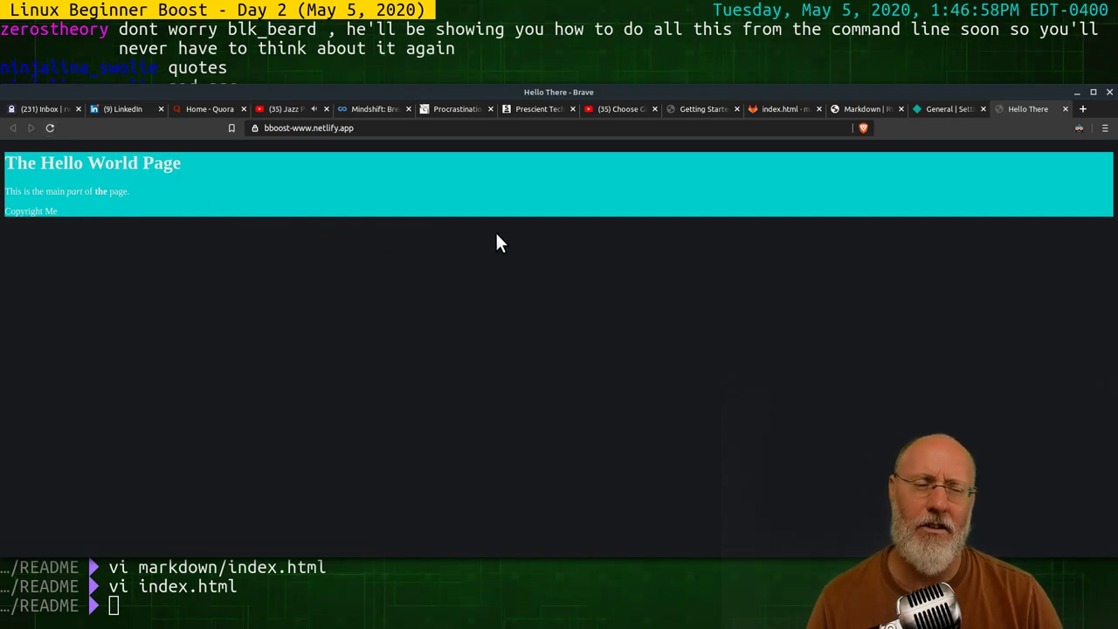
{"action": "key", "text": "alt+Tab"}
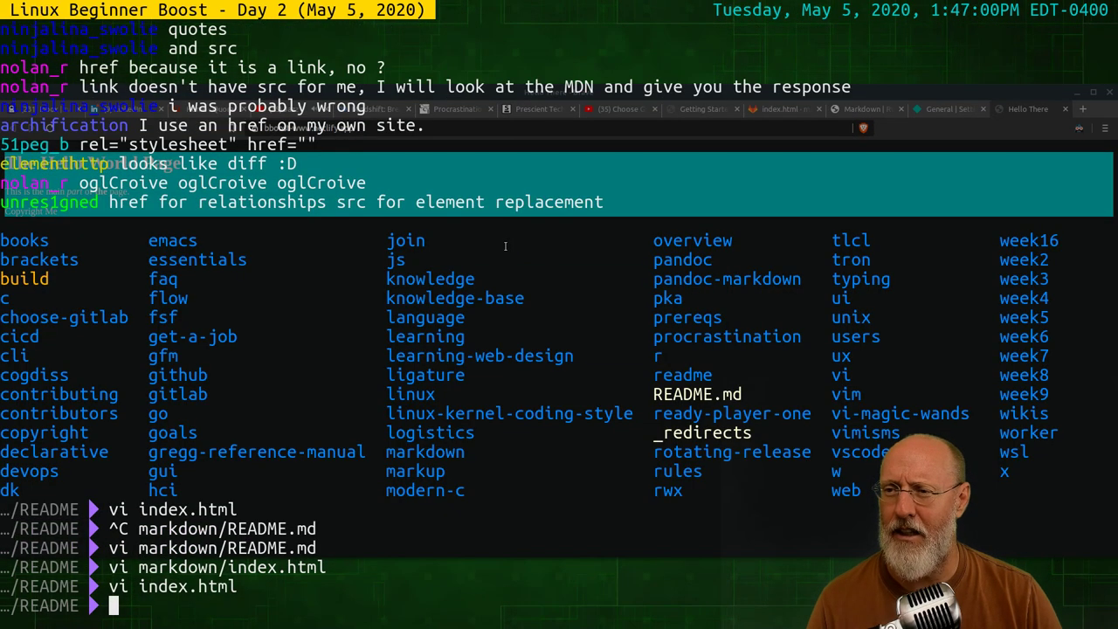
{"action": "key", "text": "alt+Tab"}
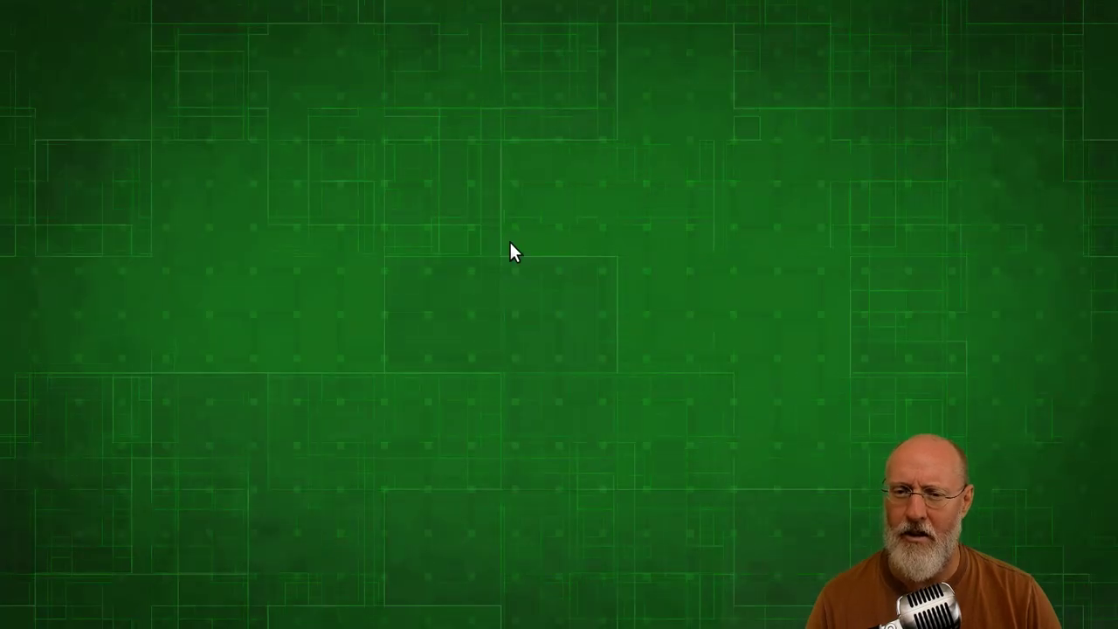
{"action": "key", "text": "alt+Tab"}
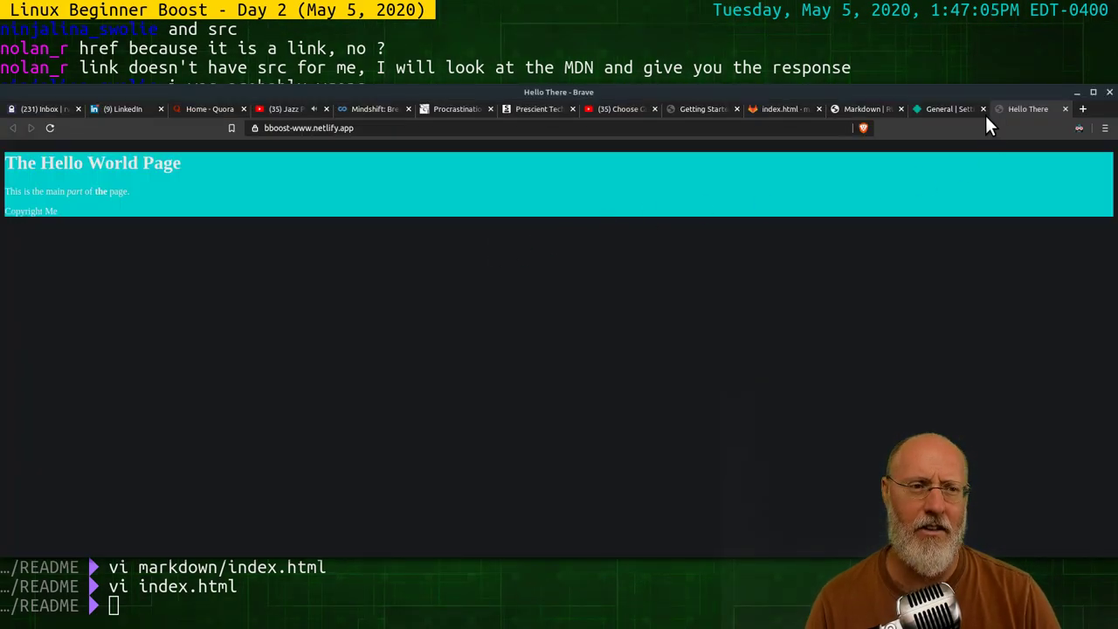
Visit the Netlify settings and Markdown tabs, then return to the GitLab editor
{"action": "left_click", "coordinate": [943, 108]}
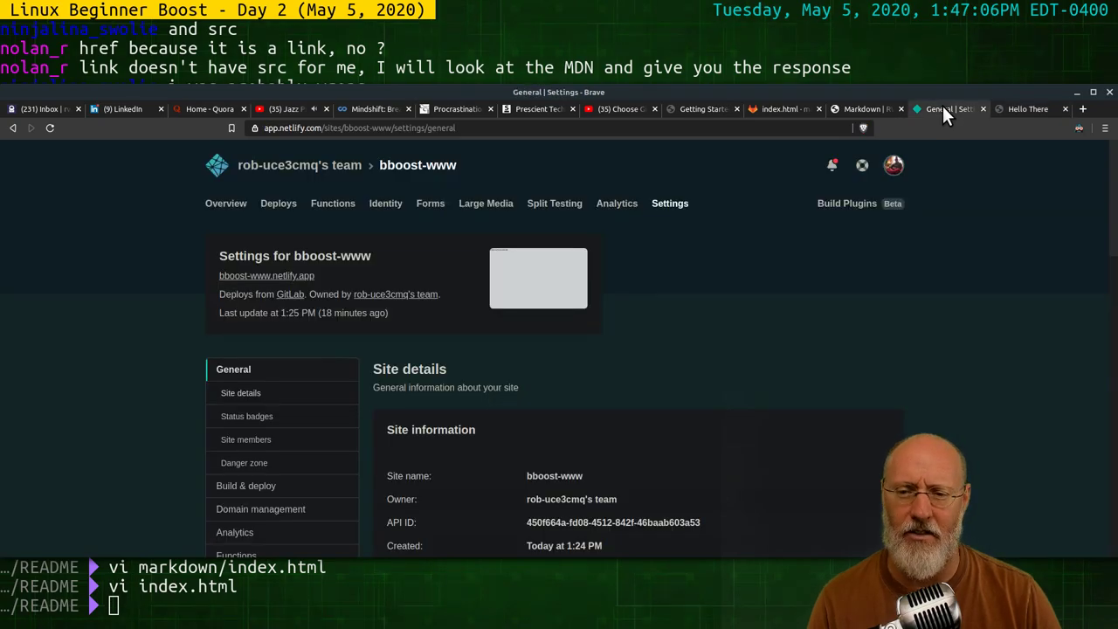
{"action": "left_click", "coordinate": [862, 108]}
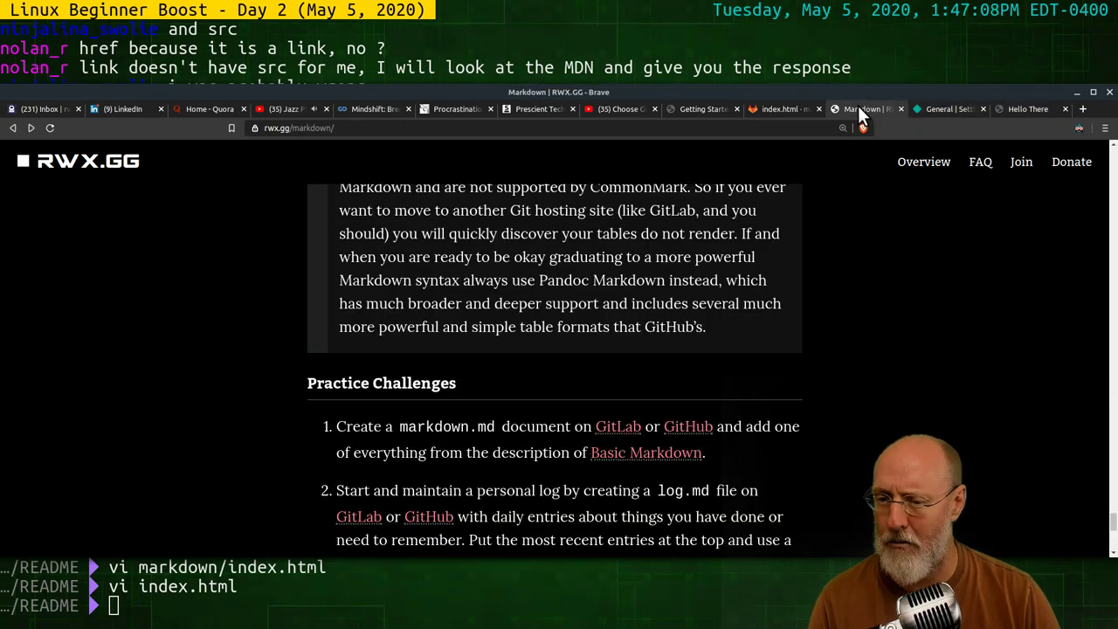
{"action": "left_click", "coordinate": [958, 108]}
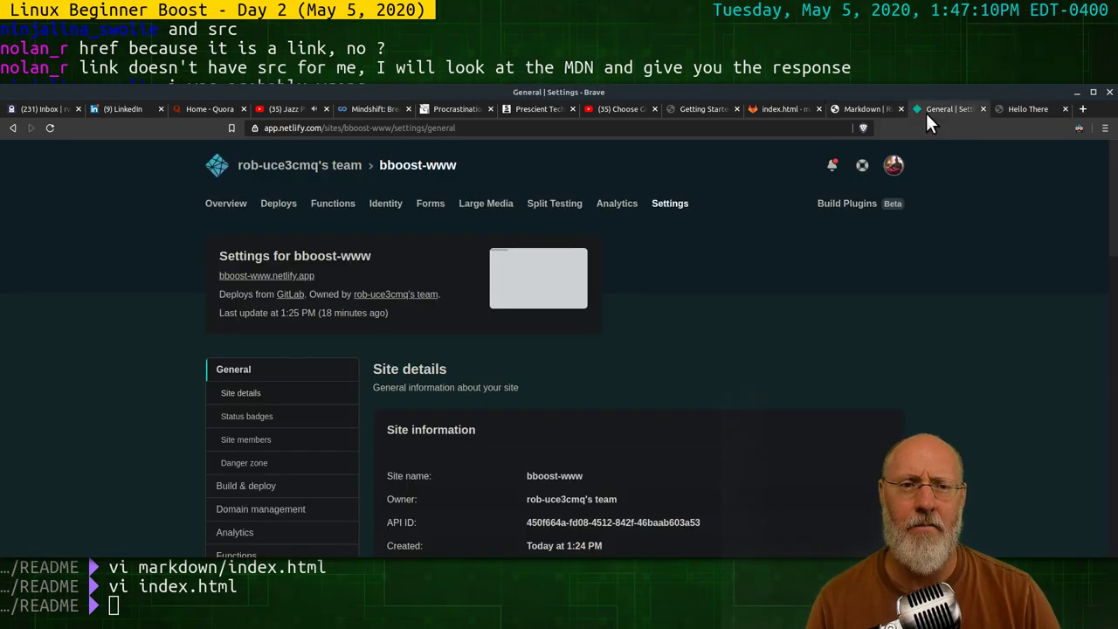
{"action": "left_click", "coordinate": [779, 109]}
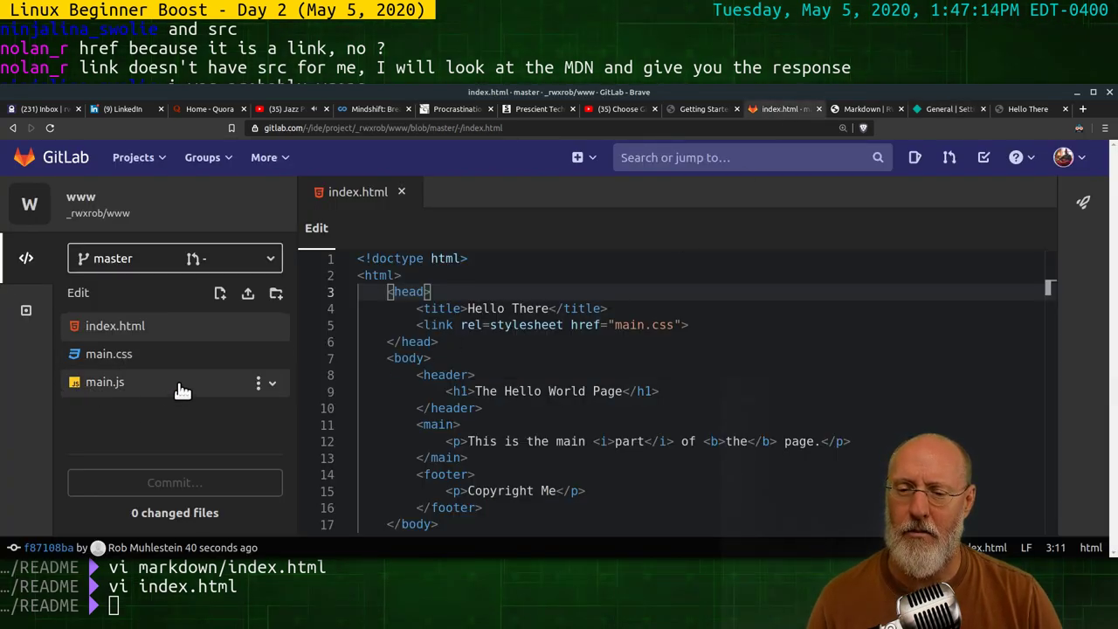
Add console.log("Hello there from the console.") to main.js
{"action": "left_click", "coordinate": [136, 385]}
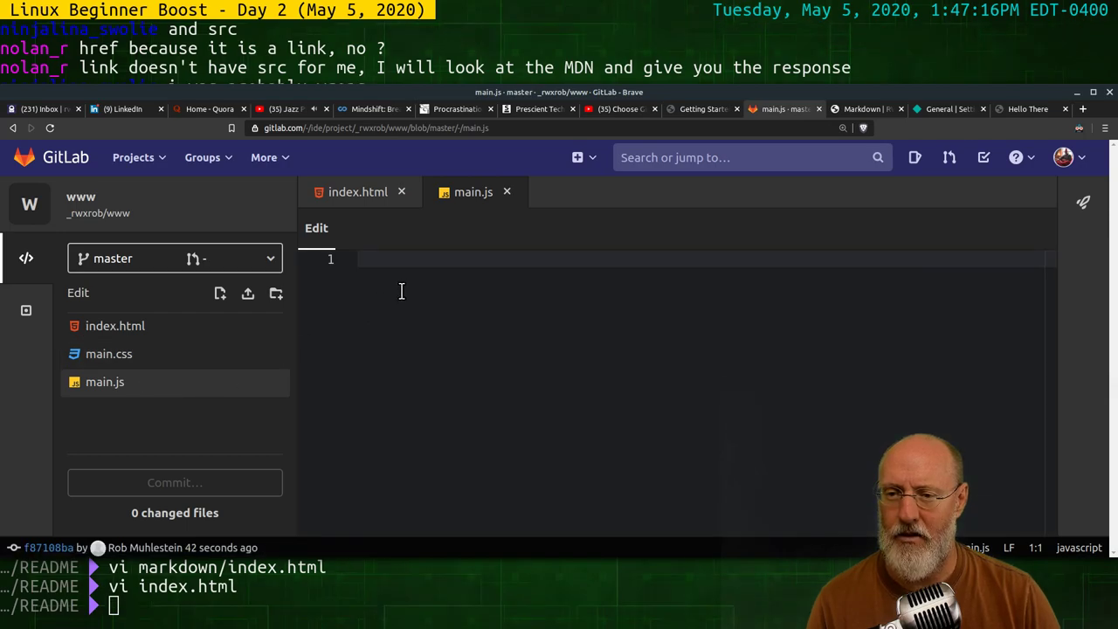
{"action": "type", "text": "console."}
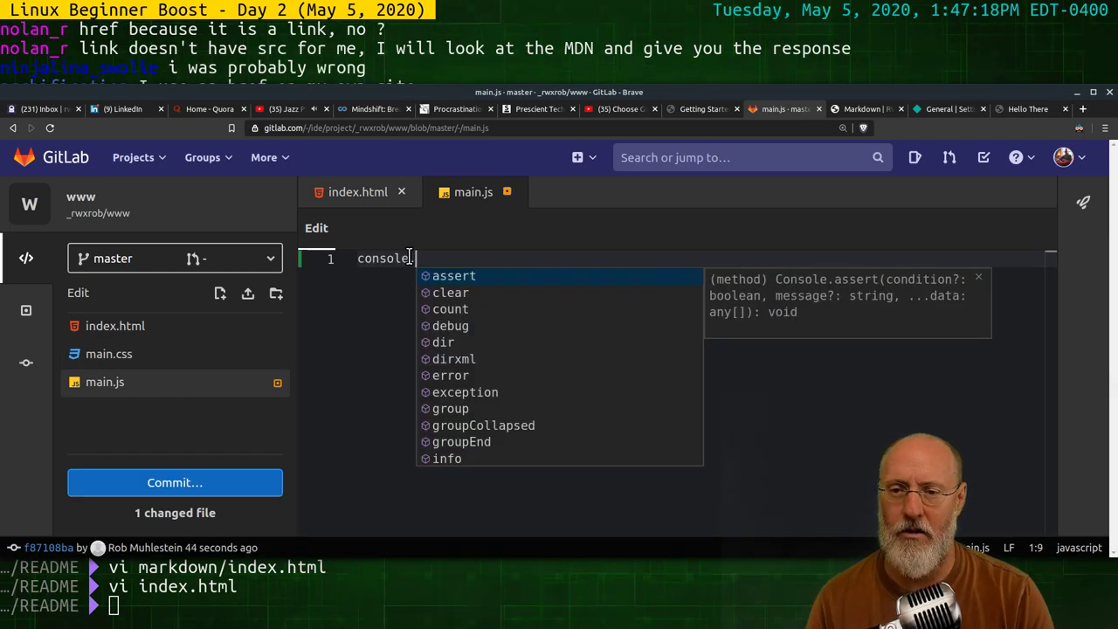
{"action": "type", "text": "log(\"Hello there"}
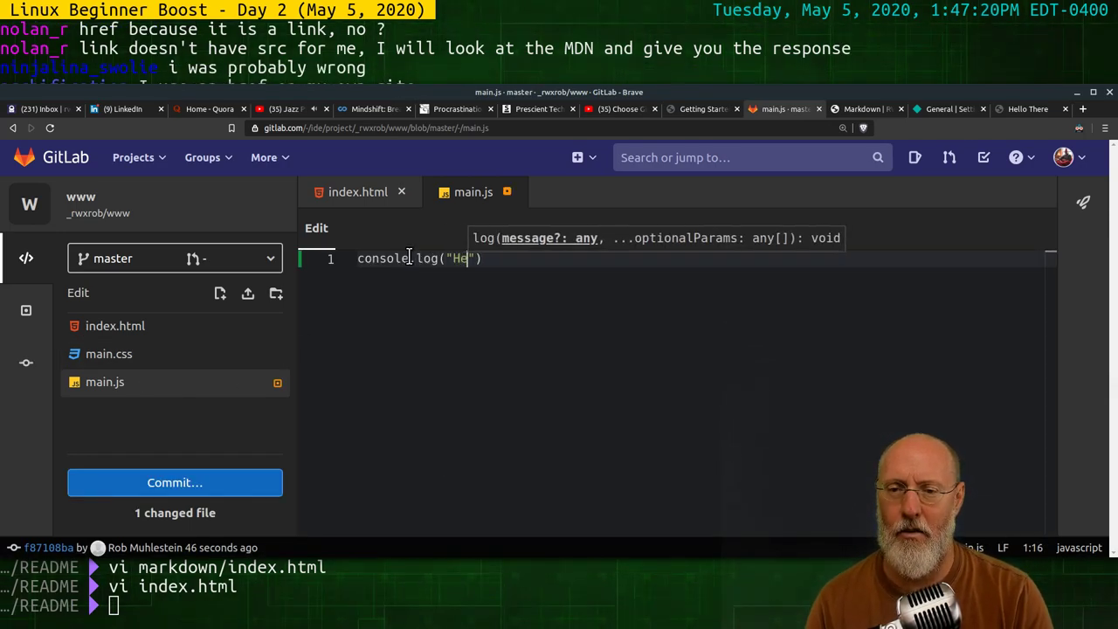
{"action": "type", "text": " from "}
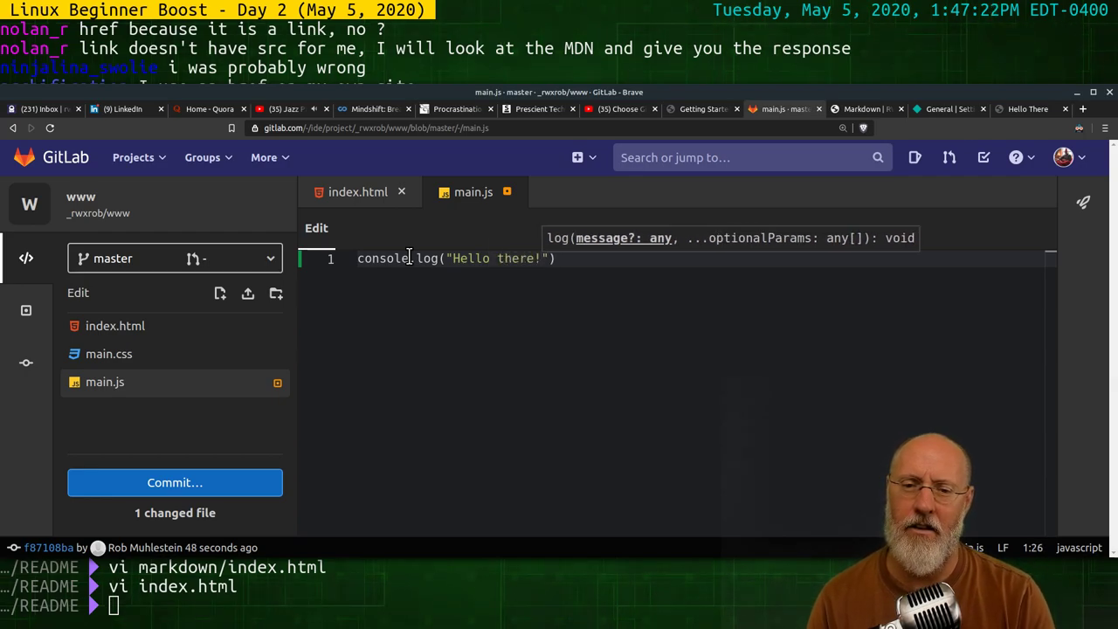
{"action": "type", "text": "the console."}
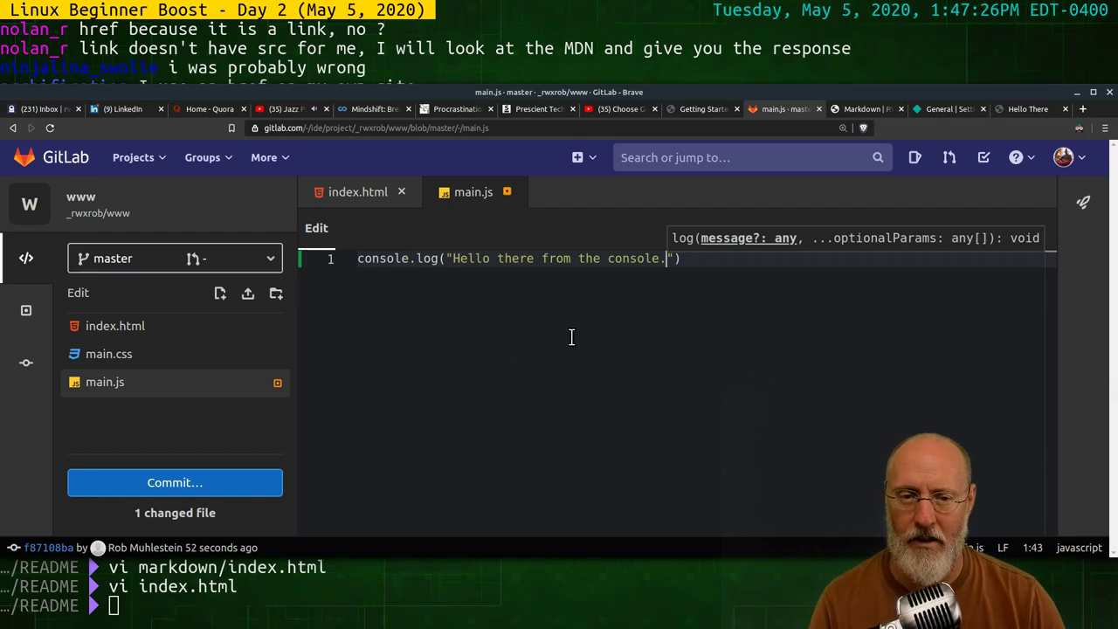
{"action": "key", "text": "End"}
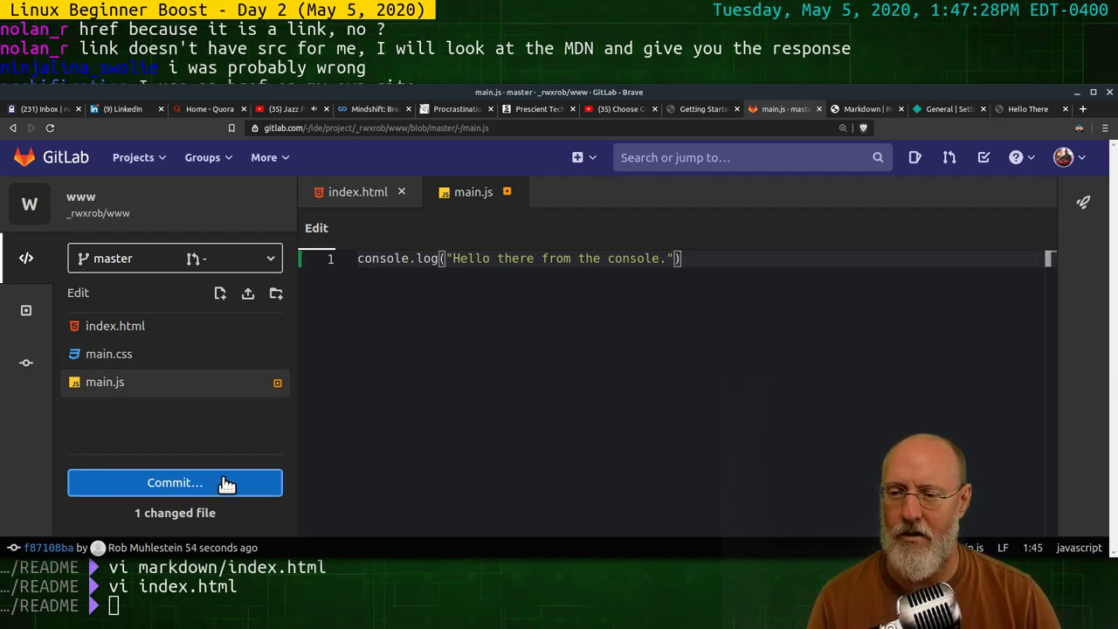
Commit the main.js change directly to the master branch
{"action": "left_click", "coordinate": [224, 483]}
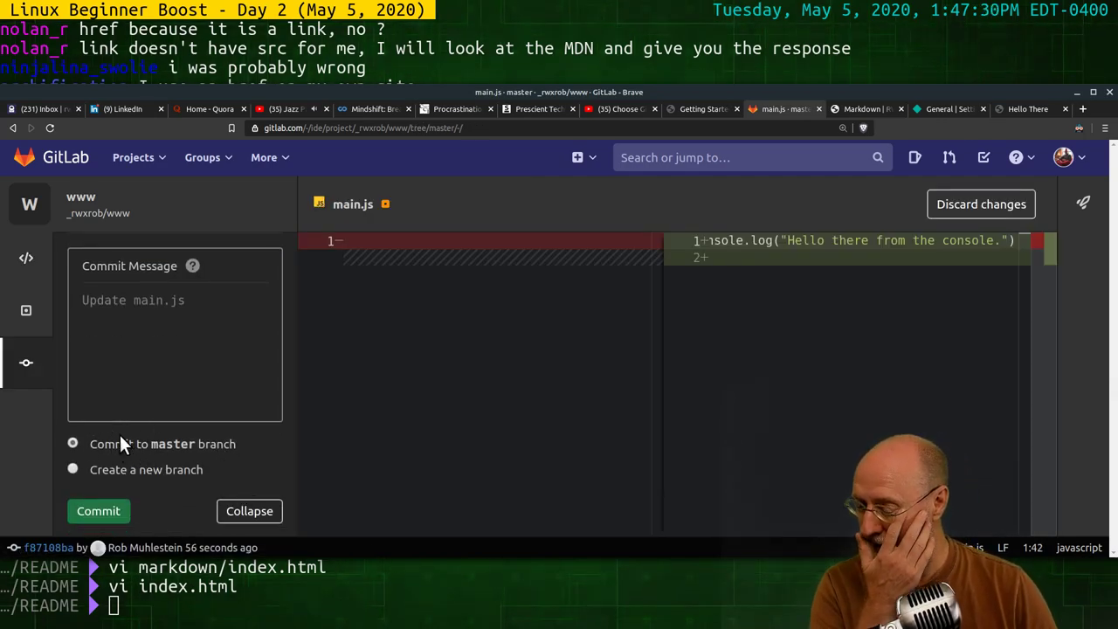
{"action": "left_click", "coordinate": [111, 510]}
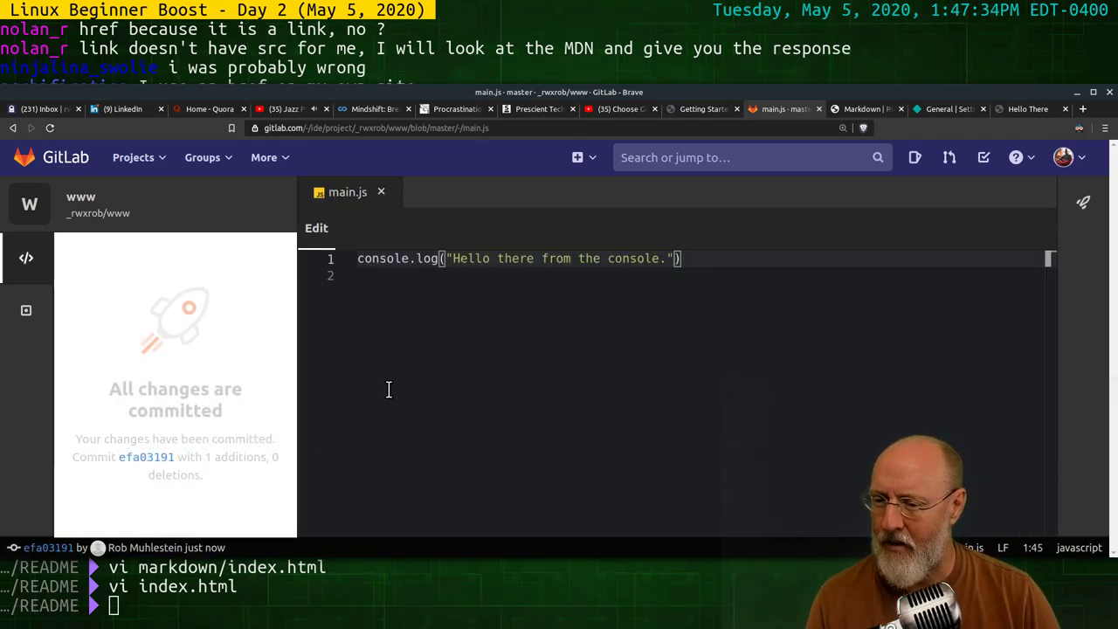
{"action": "left_click", "coordinate": [515, 367]}
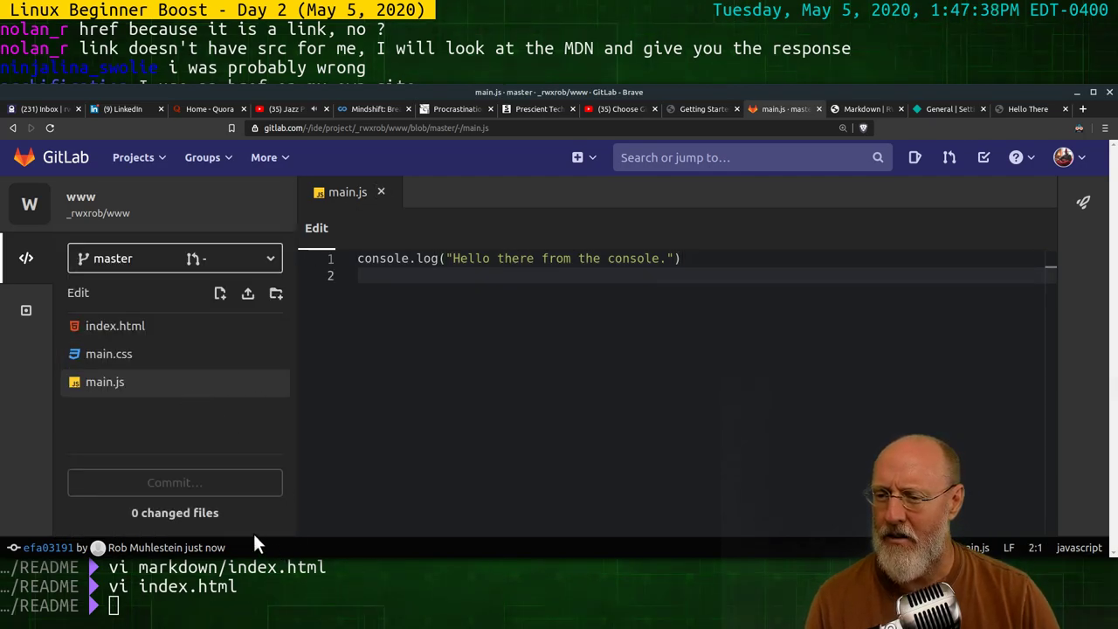
In index.html, add <script src="main.js"> on a new line after </footer>
{"action": "left_click", "coordinate": [131, 326]}
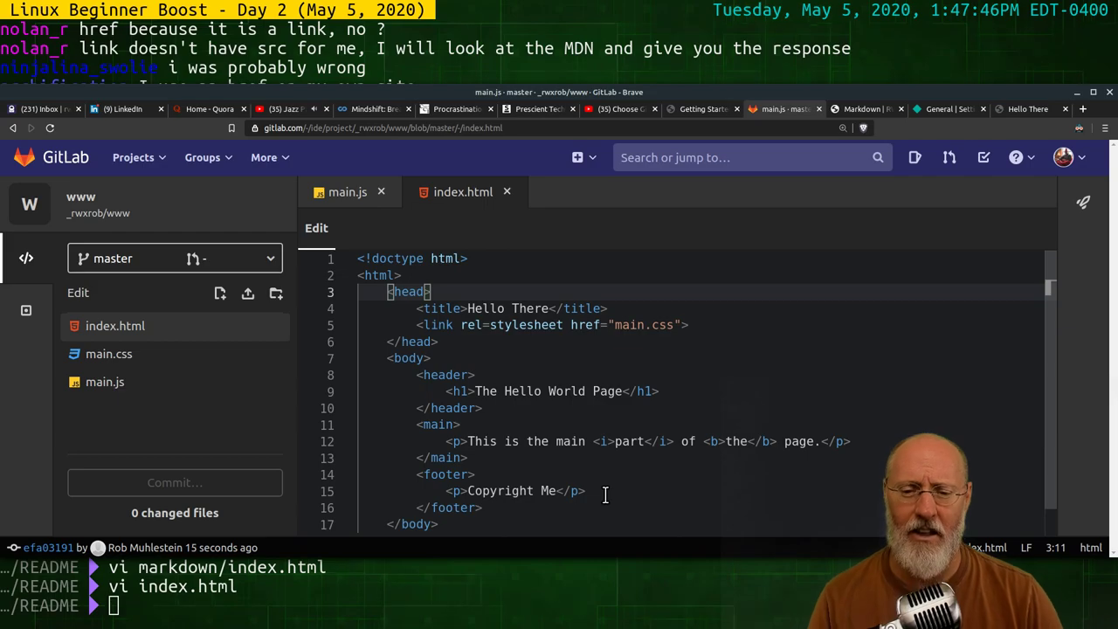
{"action": "left_click", "coordinate": [516, 507]}
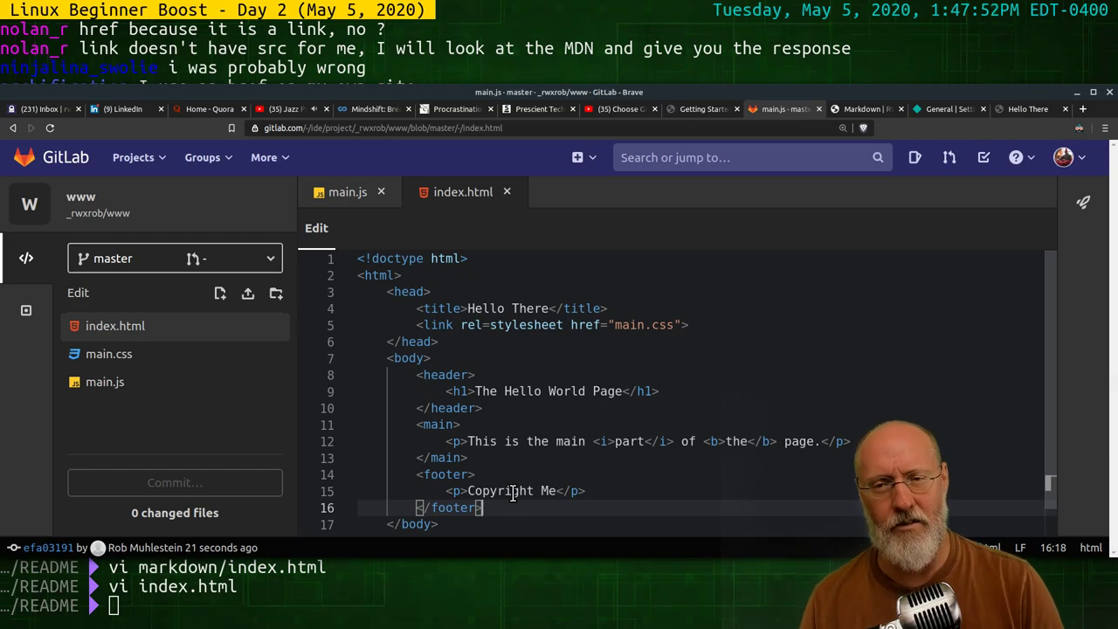
{"action": "key", "text": "Return"}
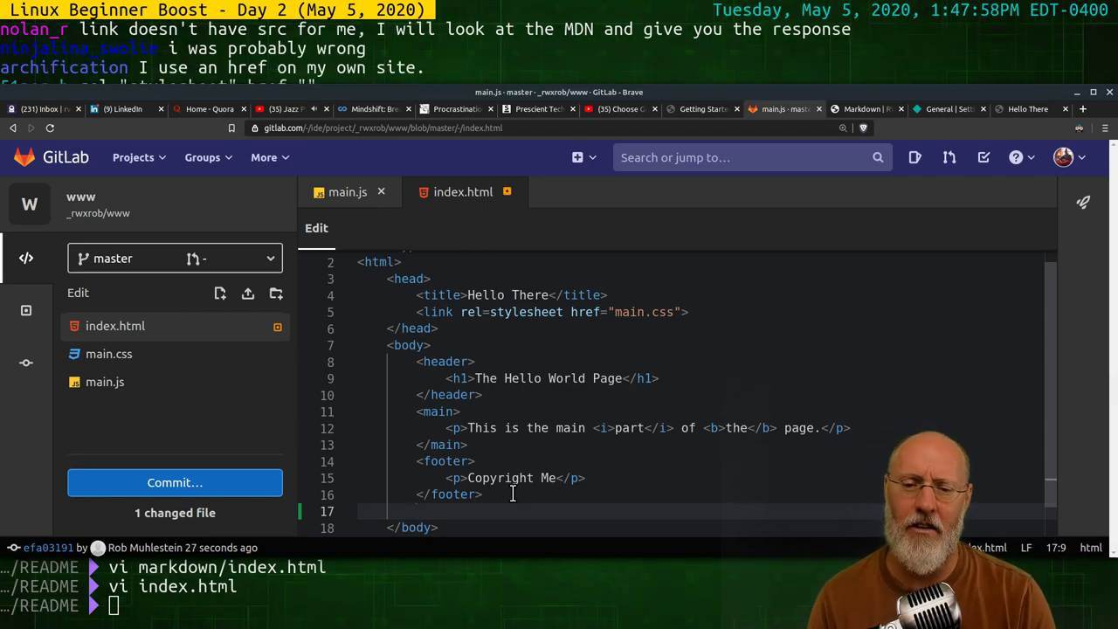
{"action": "type", "text": "<script"}
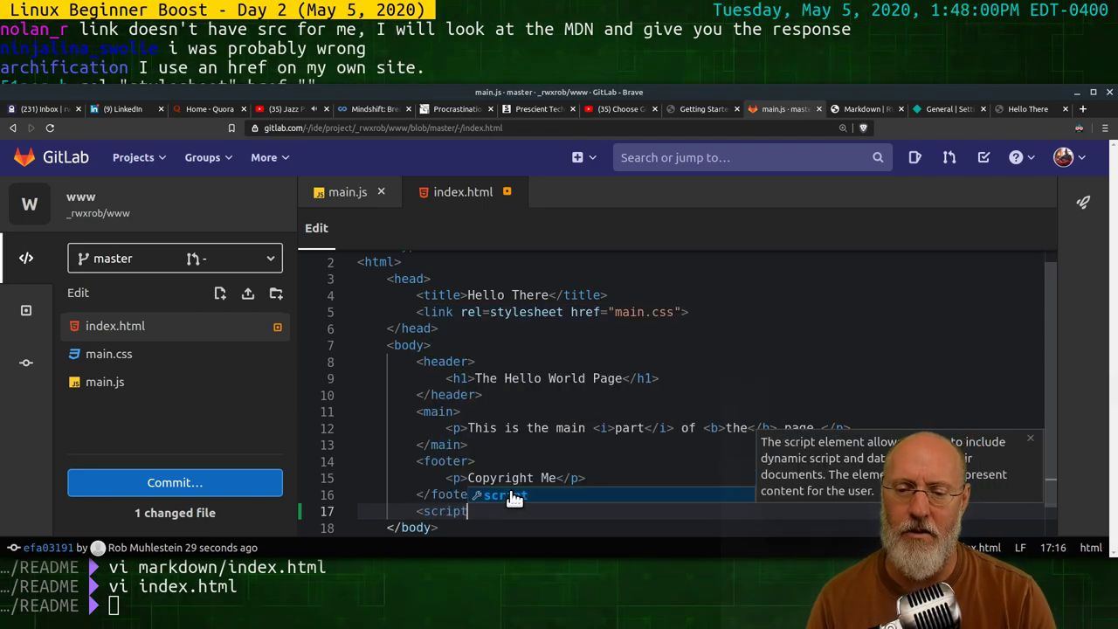
{"action": "type", "text": " s"}
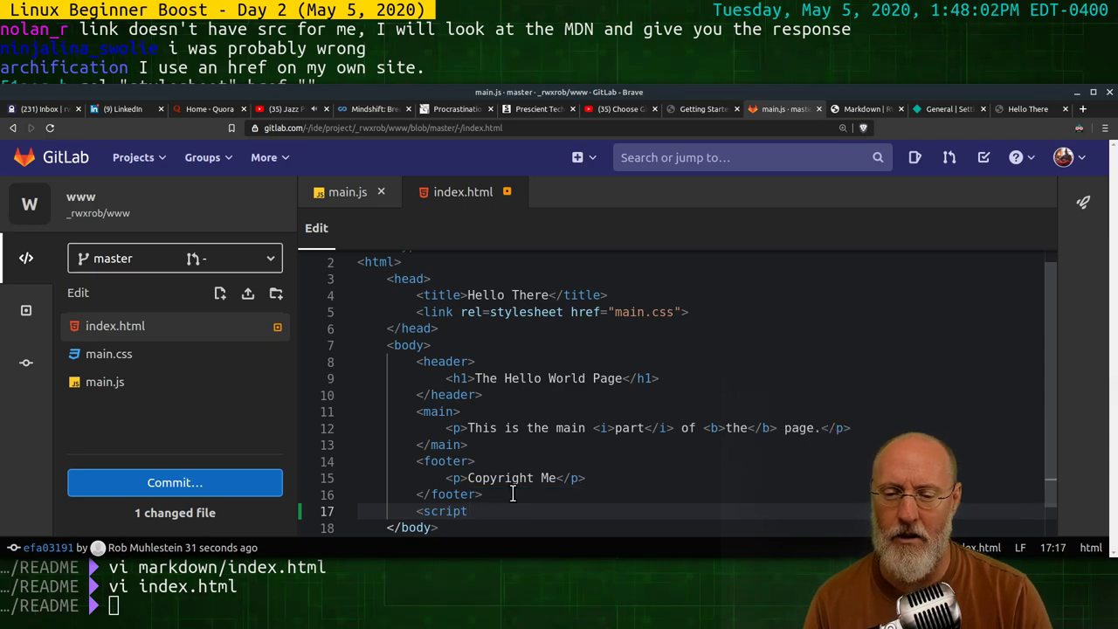
{"action": "type", "text": "rc="}
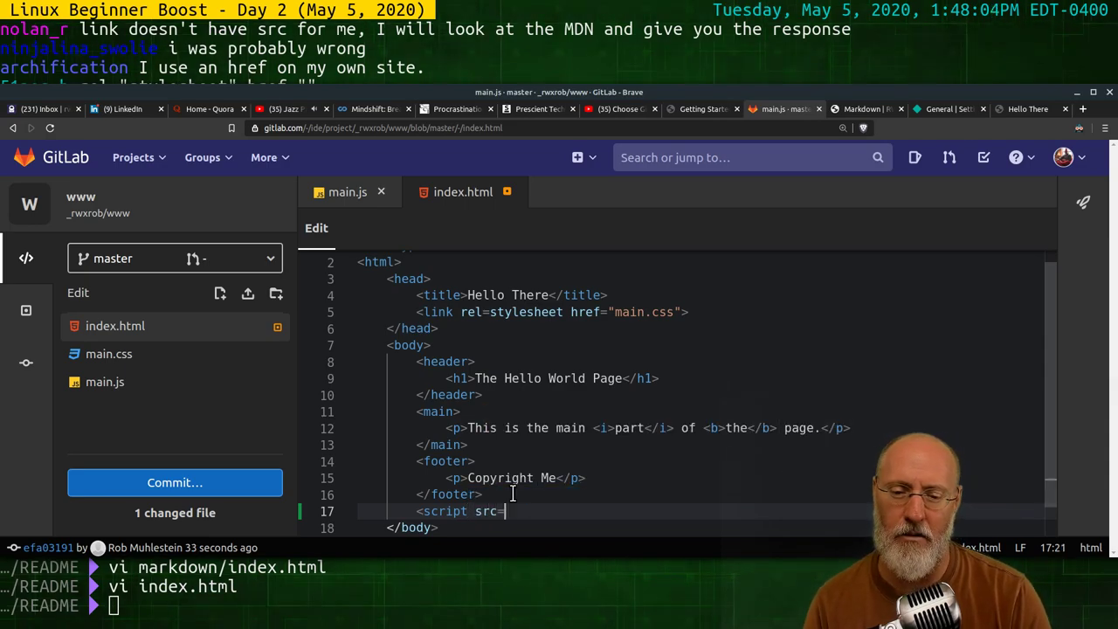
{"action": "type", "text": "main."}
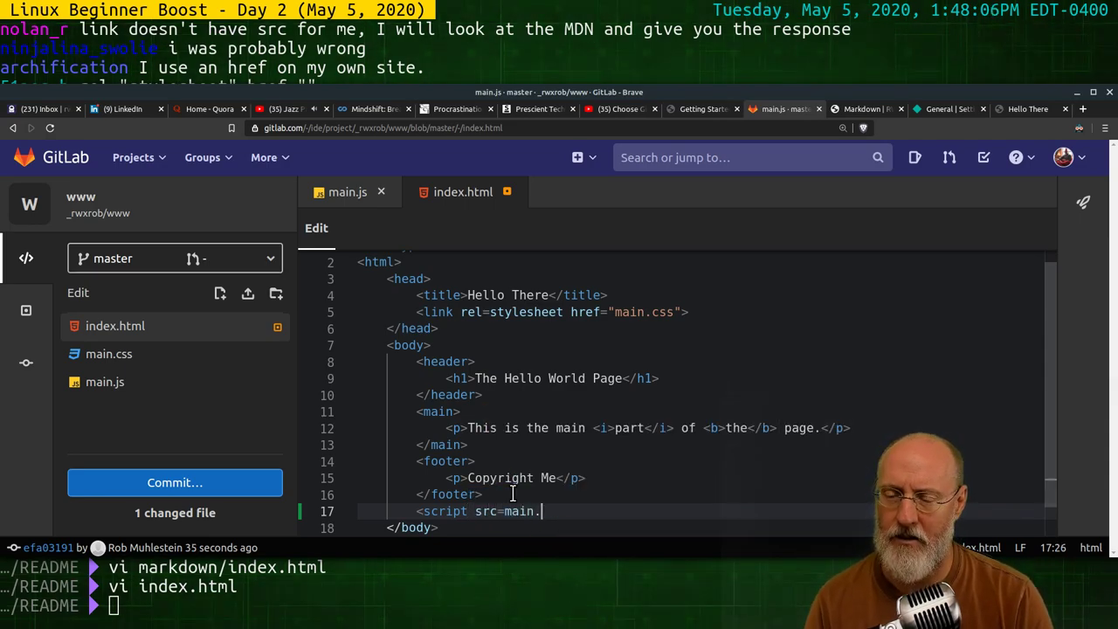
{"action": "type", "text": "js\""}
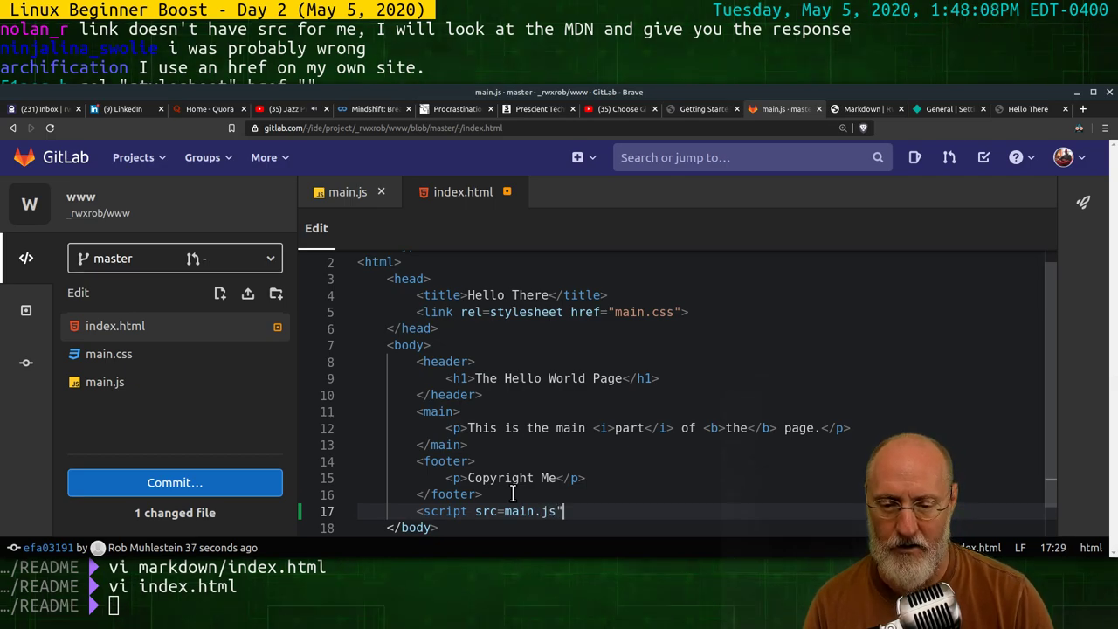
{"action": "key", "text": "Left"}
{"action": "key", "text": "Left"}
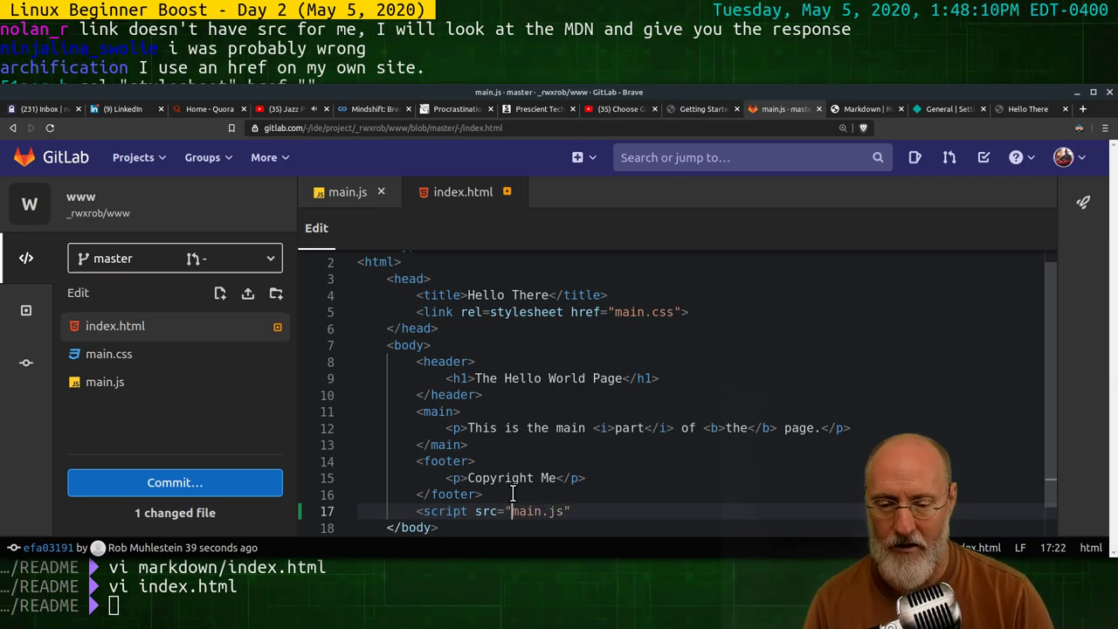
{"action": "type", "text": "\""}
{"action": "key", "text": "Down"}
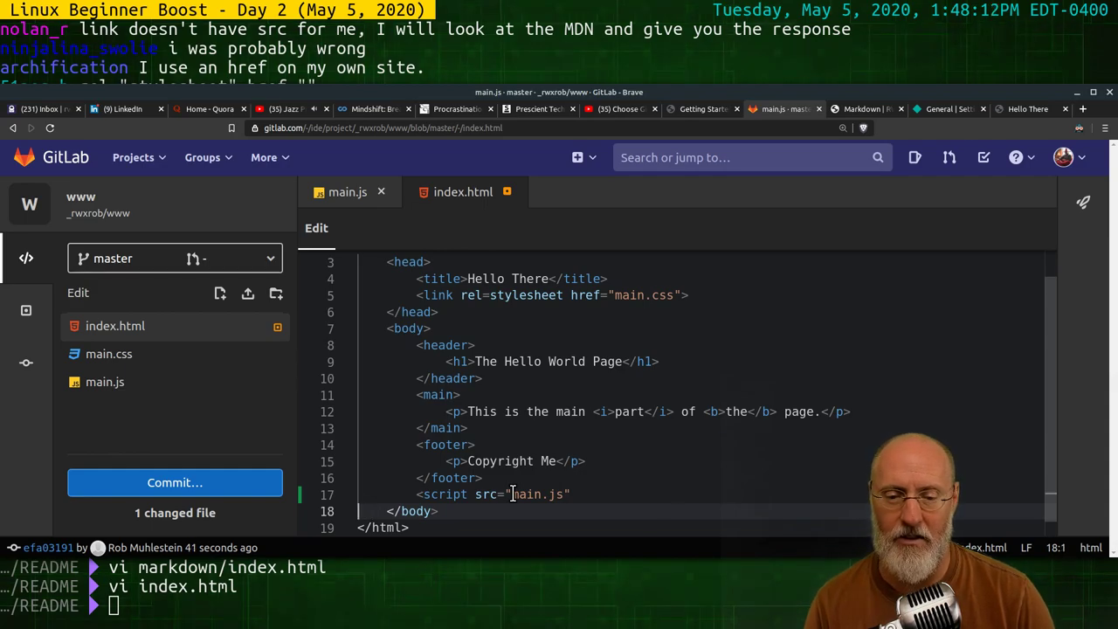
{"action": "key", "text": "Up"}
{"action": "key", "text": "End"}
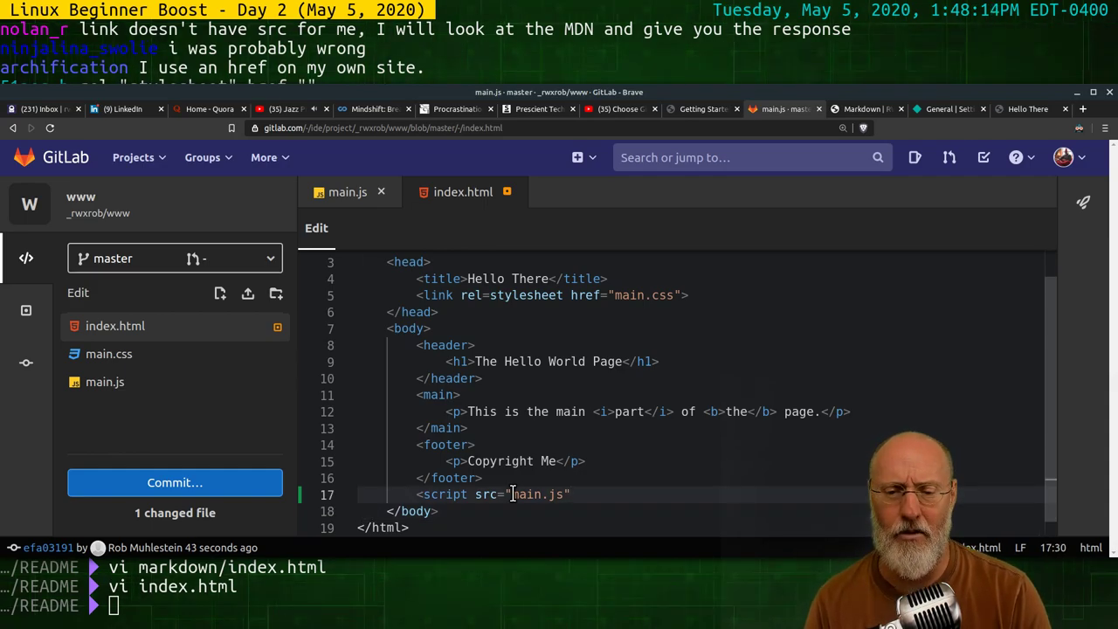
{"action": "type", "text": ">"}
Add the closing </script> tag and join it onto line 17 with the opening tag
{"action": "key", "text": "Return"}
{"action": "type", "text": "</script>"}
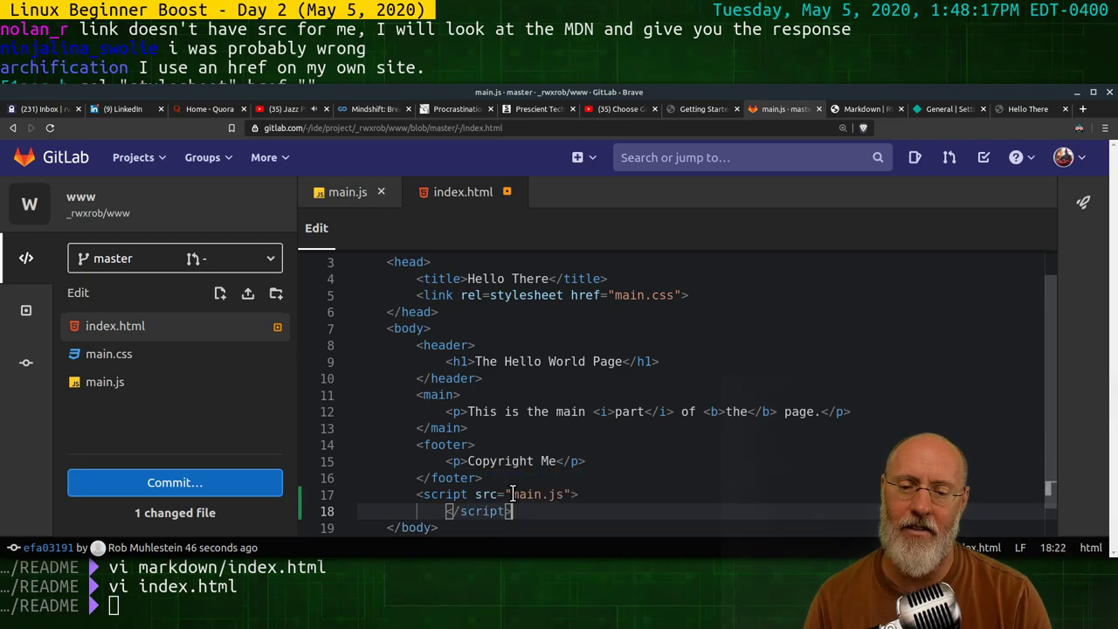
{"action": "key", "text": "Home"}
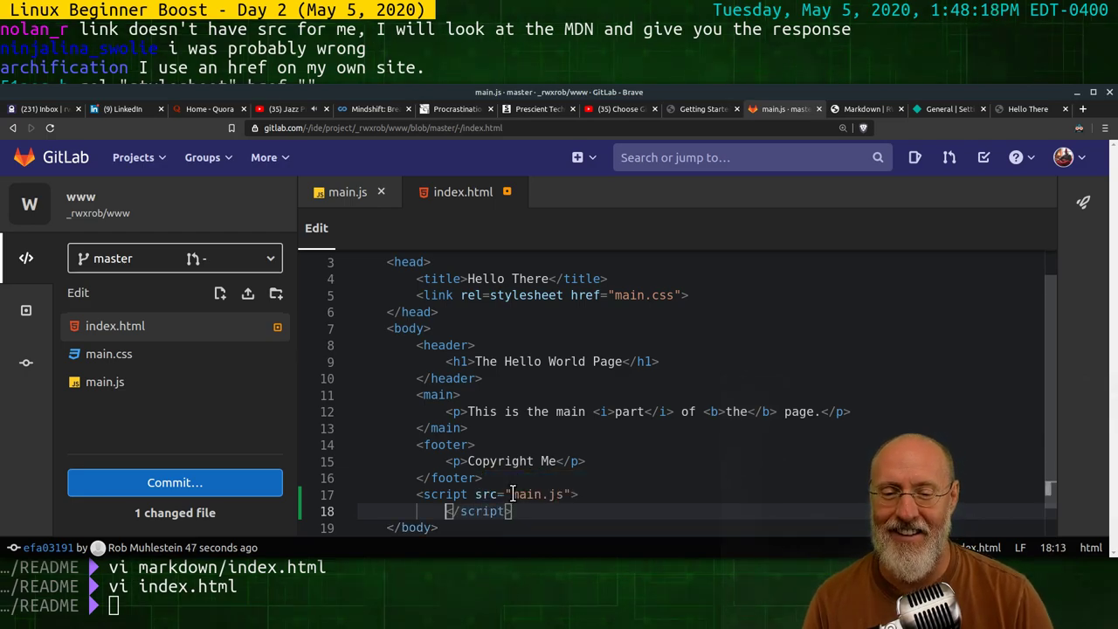
{"action": "key", "text": "Left"}
{"action": "key", "text": "Left"}
{"action": "key", "text": "BackSpace"}
{"action": "key", "text": "Left"}
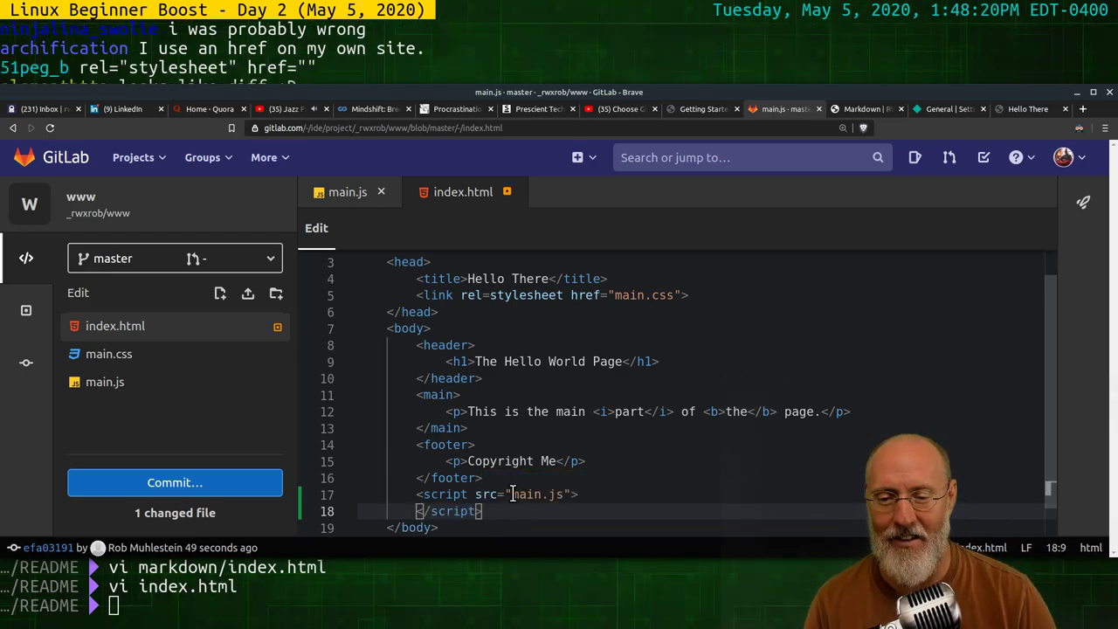
{"action": "key", "text": "Left"}
{"action": "key", "text": "Left"}
{"action": "key", "text": "Left"}
{"action": "key", "text": "Left"}
{"action": "key", "text": "Left"}
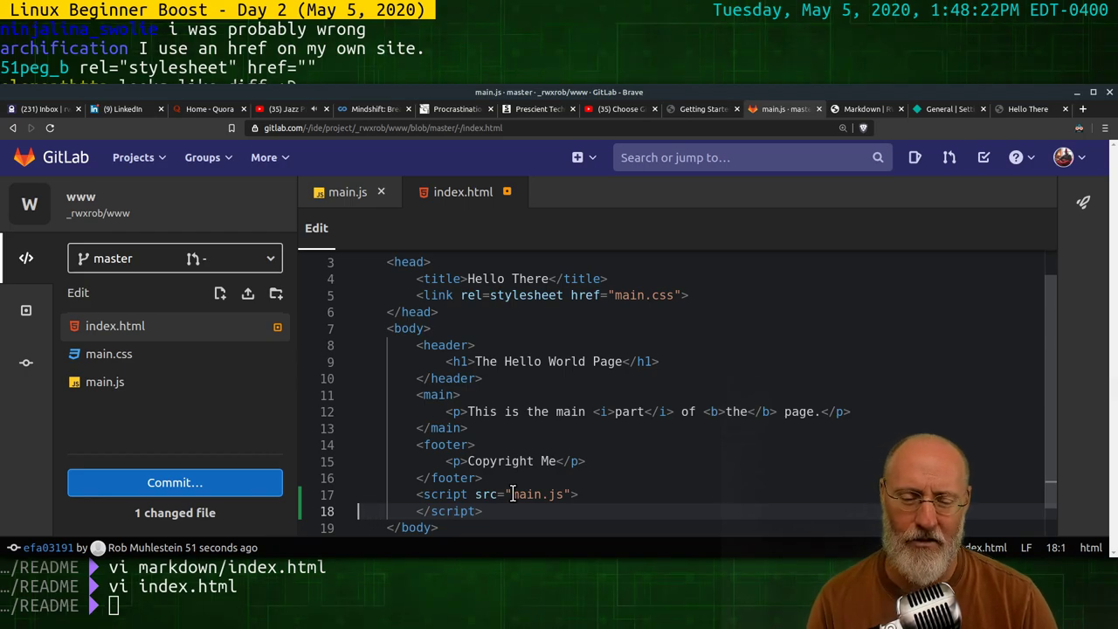
{"action": "key", "text": "Down"}
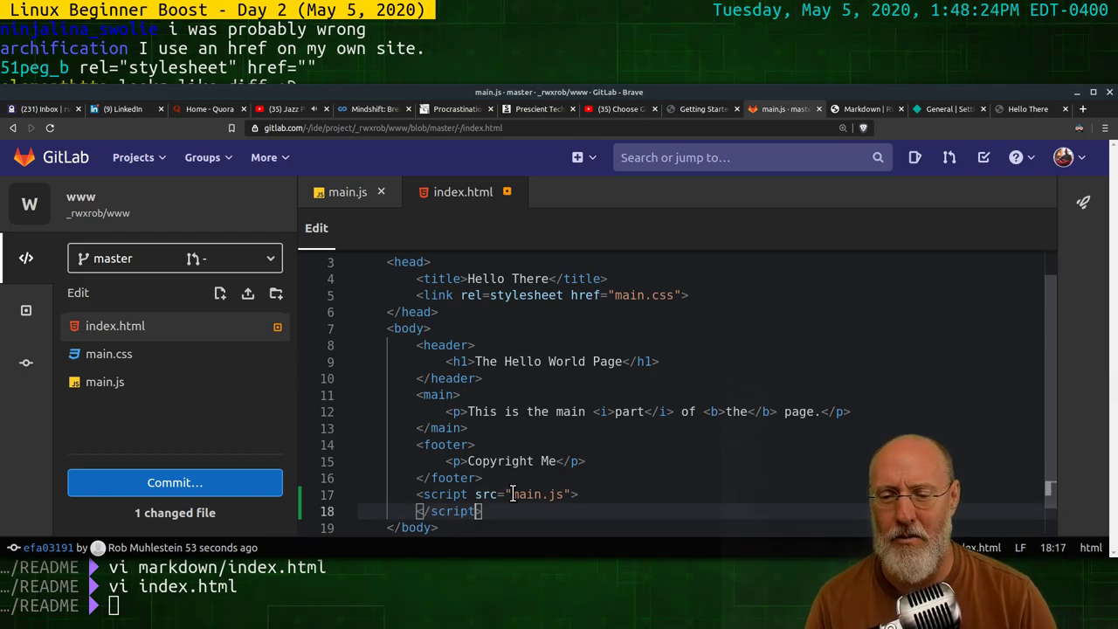
{"action": "key", "text": "Home"}
{"action": "key", "text": "BackSpace"}
{"action": "key", "text": "BackSpace"}
{"action": "key", "text": "BackSpace"}
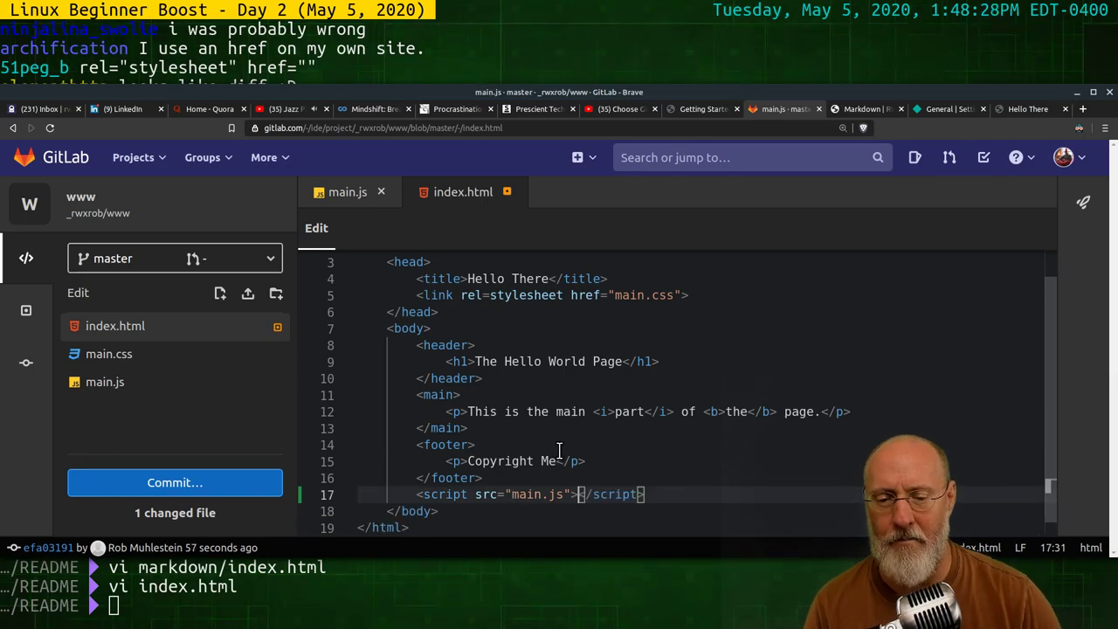
{"action": "key", "text": "Down"}
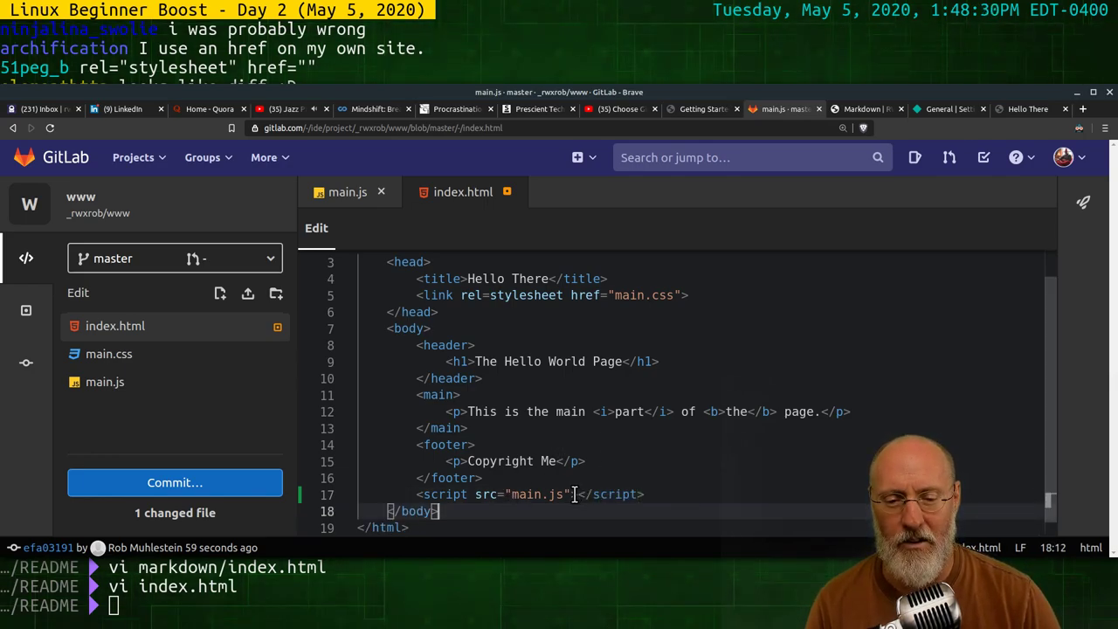
{"action": "key", "text": "Up"}
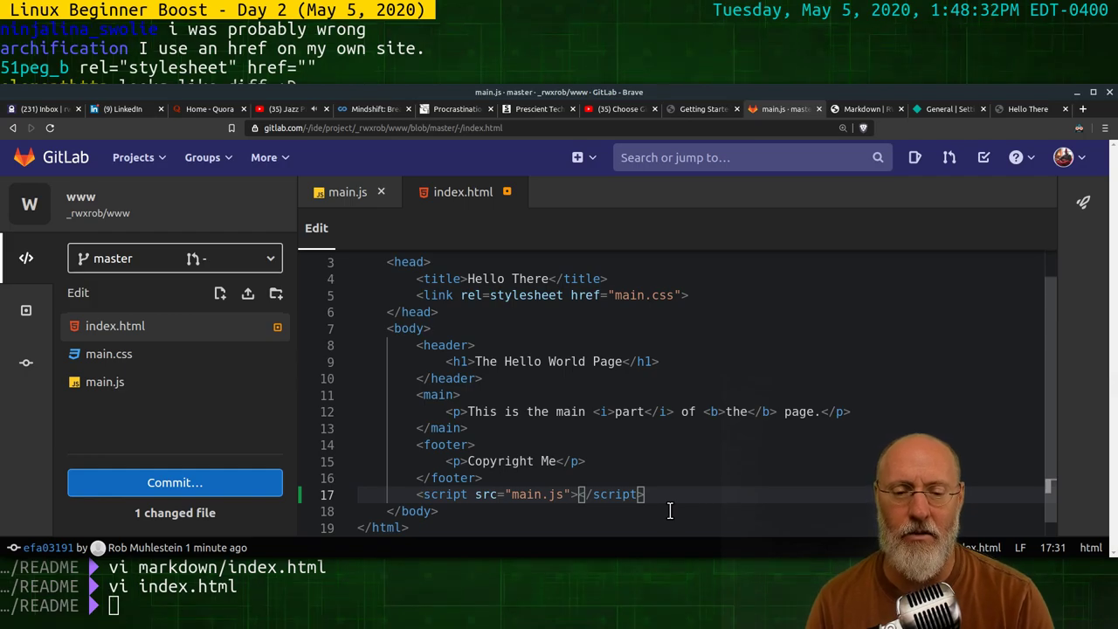
{"action": "type", "text": "sdfaf"}
{"action": "key", "text": "BackSpace"}
{"action": "key", "text": "BackSpace"}
{"action": "key", "text": "BackSpace"}
{"action": "key", "text": "BackSpace"}
{"action": "key", "text": "BackSpace"}
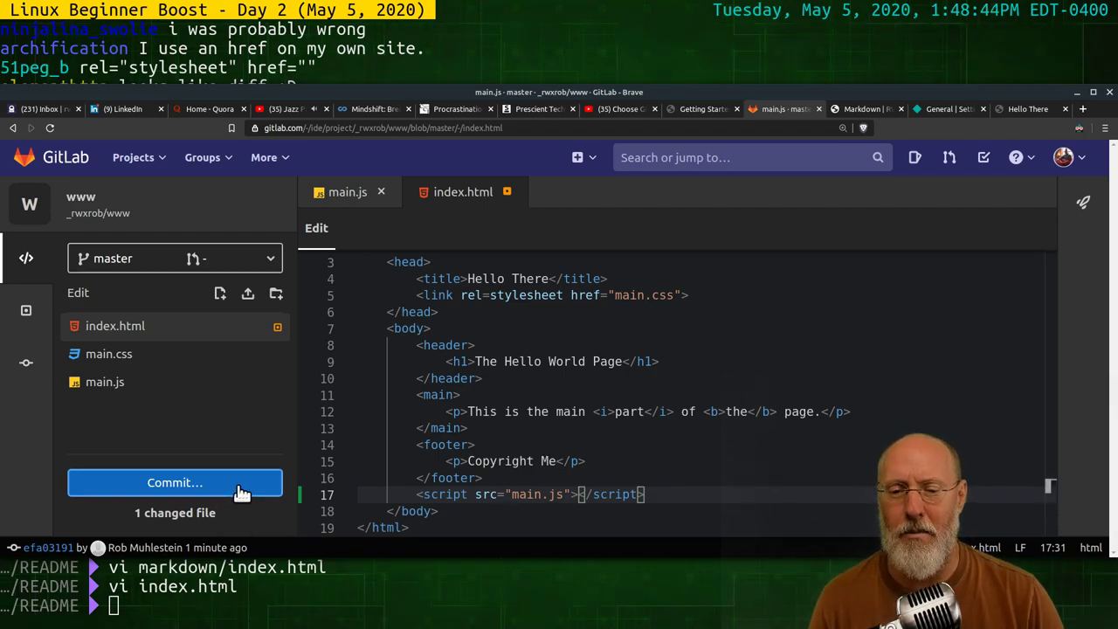
Commit the index.html script-tag change to the master branch
{"action": "left_click", "coordinate": [221, 491]}
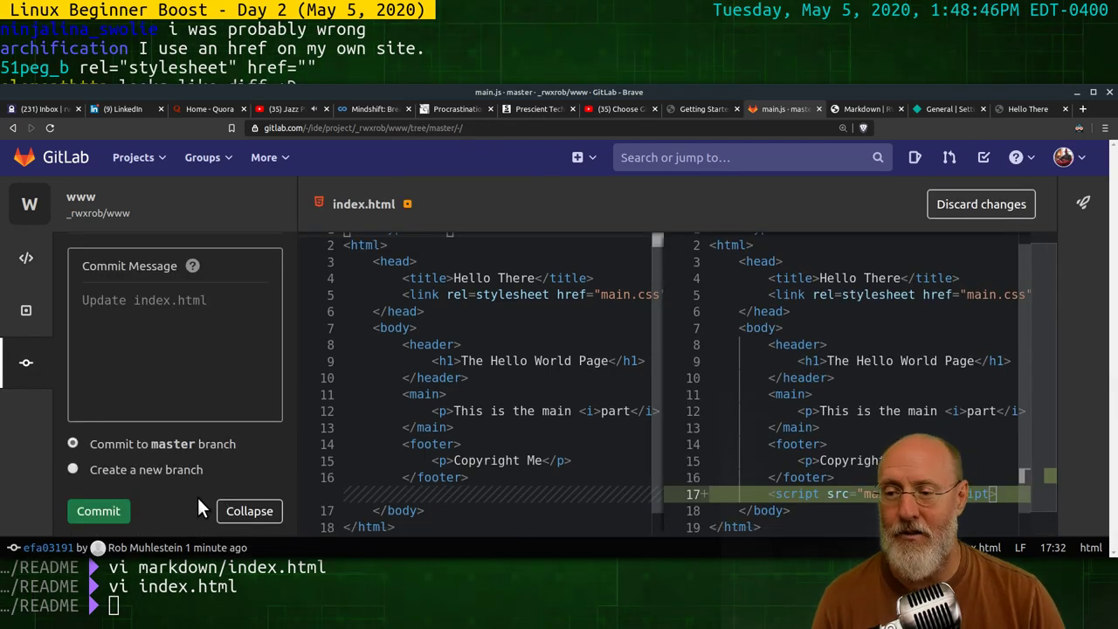
{"action": "left_click", "coordinate": [106, 508]}
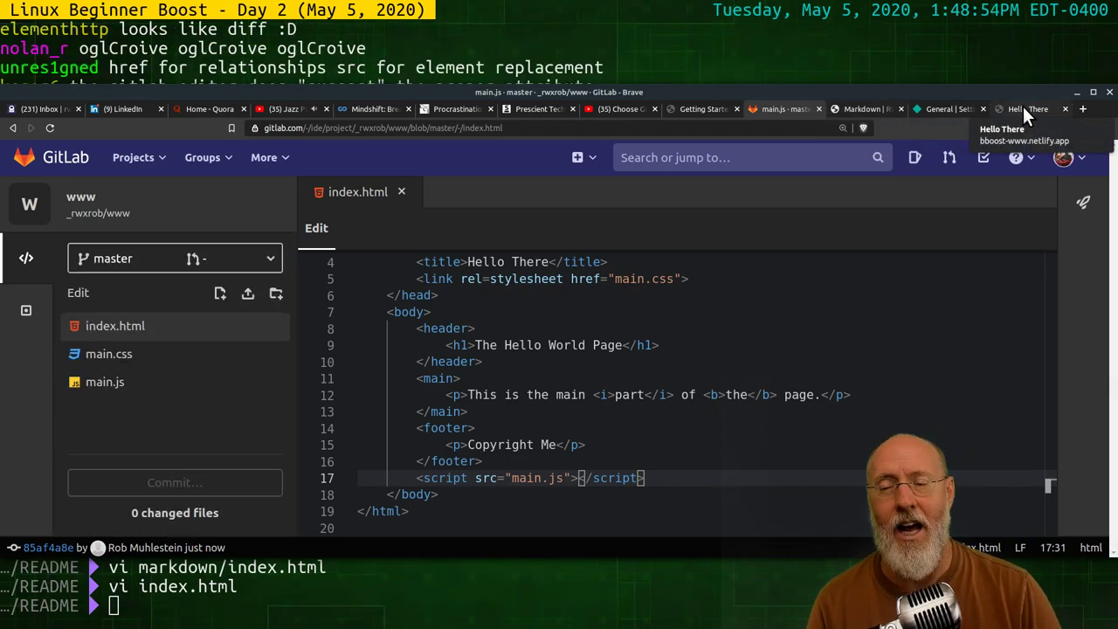
Reload the live Hello There site and check its HTML page source
{"action": "left_click", "coordinate": [1022, 110]}
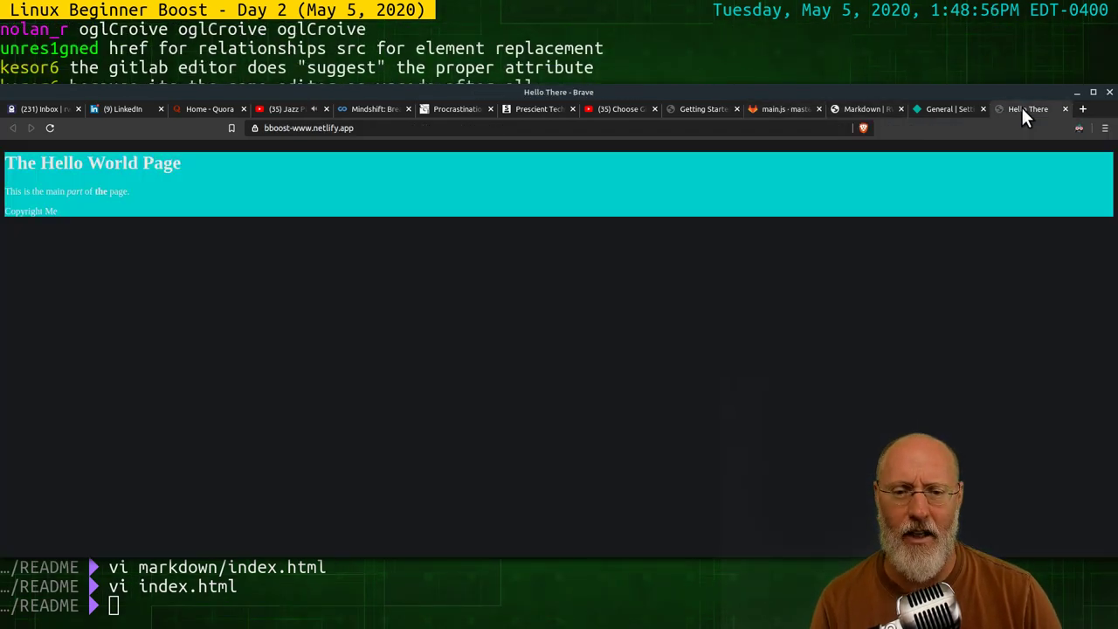
{"action": "left_click", "coordinate": [51, 128]}
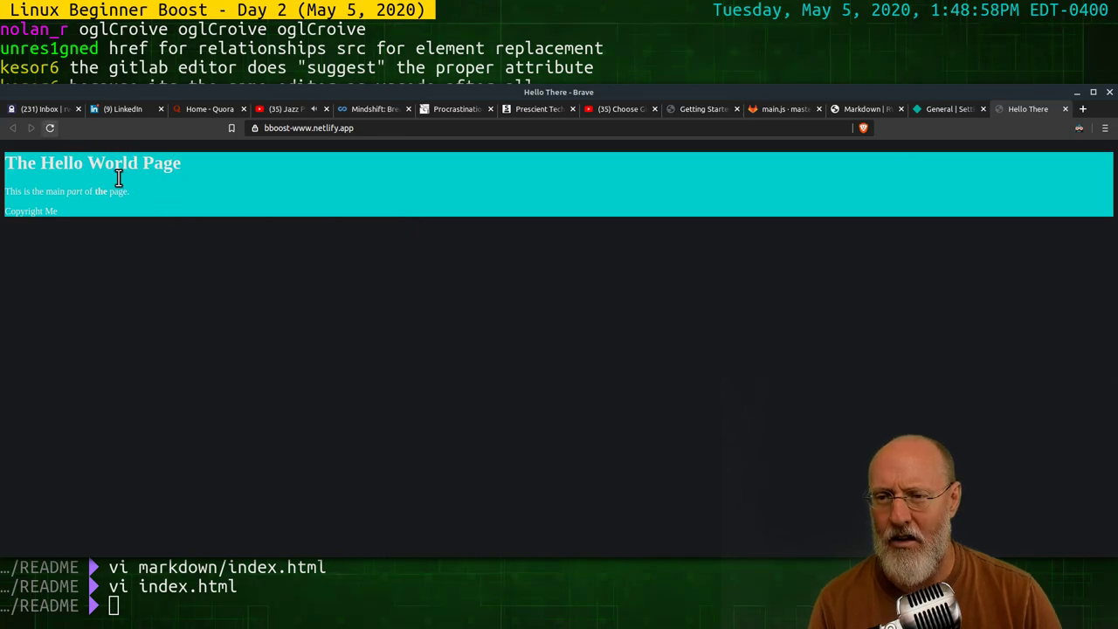
{"action": "right_click", "coordinate": [365, 292]}
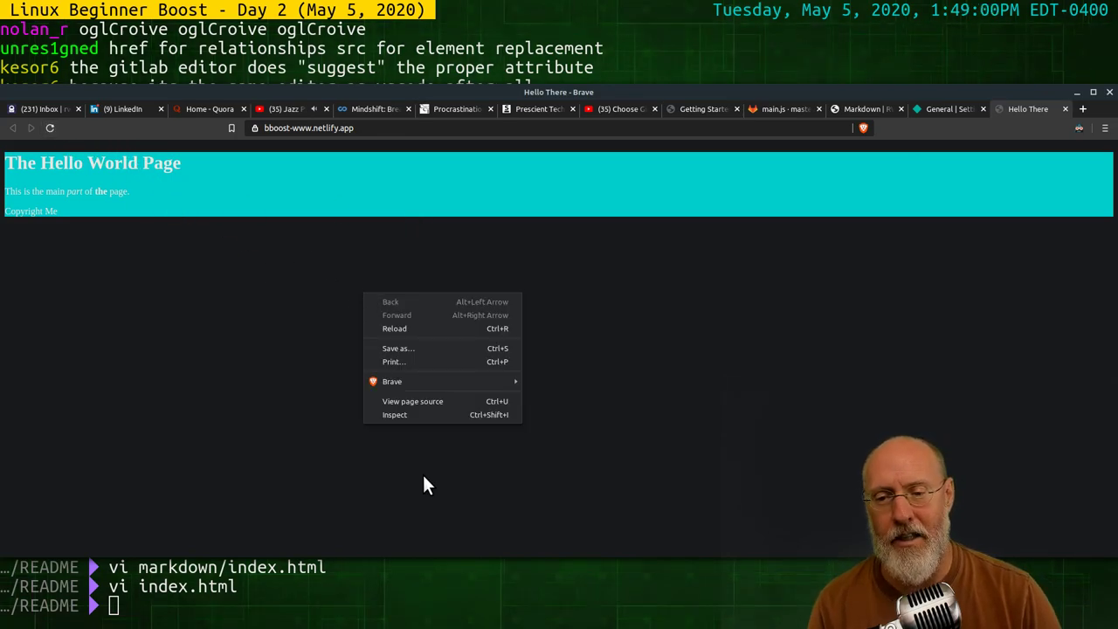
{"action": "left_click", "coordinate": [410, 404]}
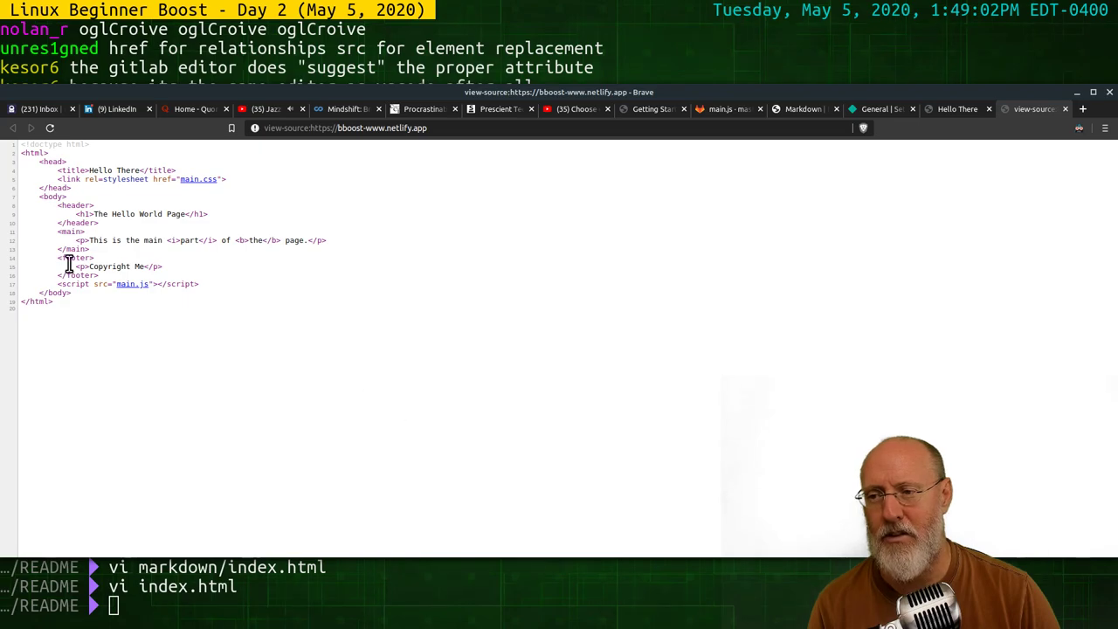
{"action": "left_click", "coordinate": [1064, 109]}
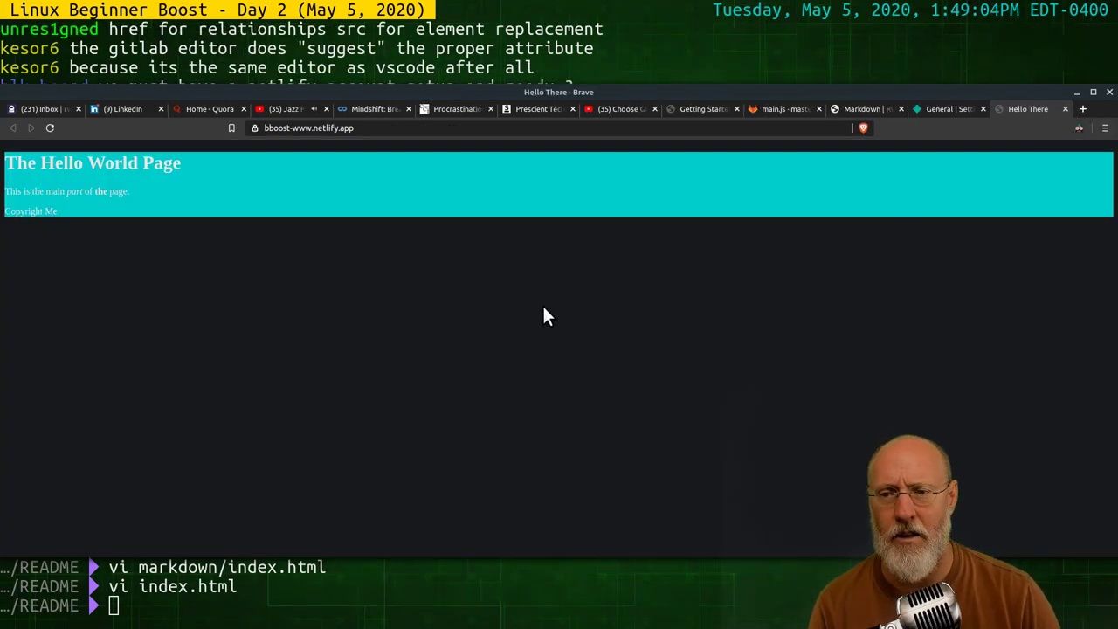
Inspect the page's head element and console output, then go to the Netlify settings
{"action": "right_click", "coordinate": [378, 252]}
{"action": "left_click", "coordinate": [422, 373]}
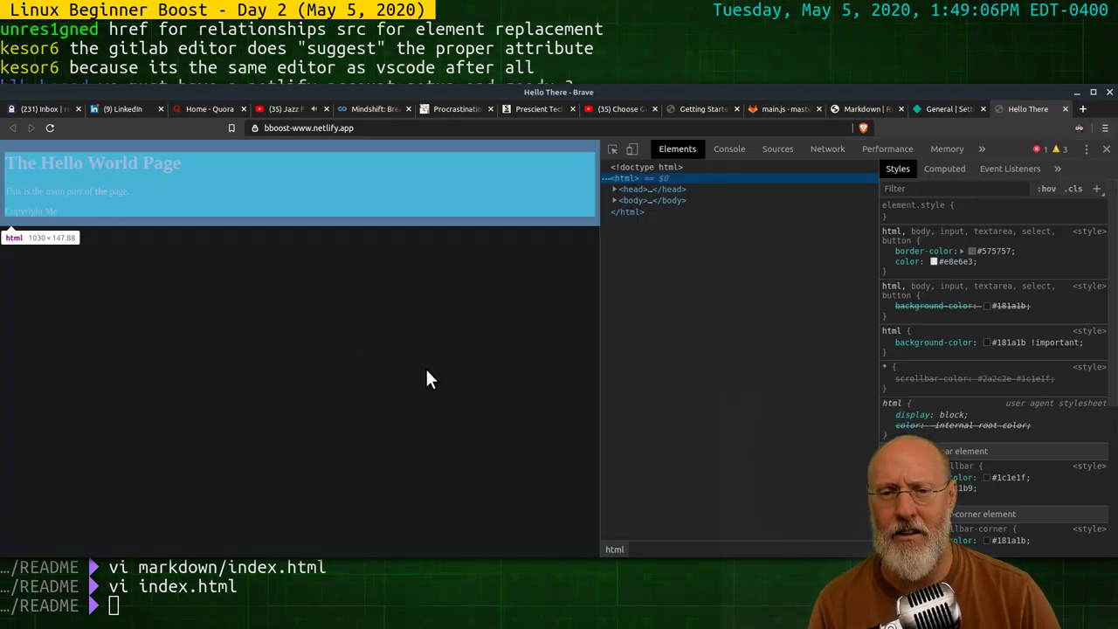
{"action": "left_click", "coordinate": [614, 189]}
{"action": "left_click", "coordinate": [614, 189]}
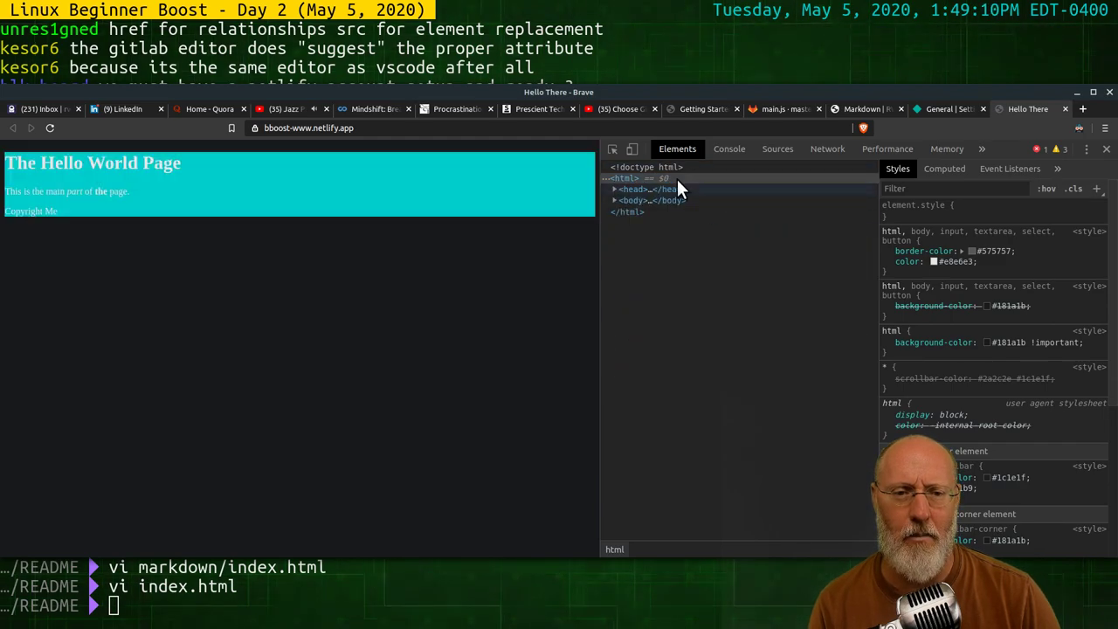
{"action": "left_click", "coordinate": [730, 149]}
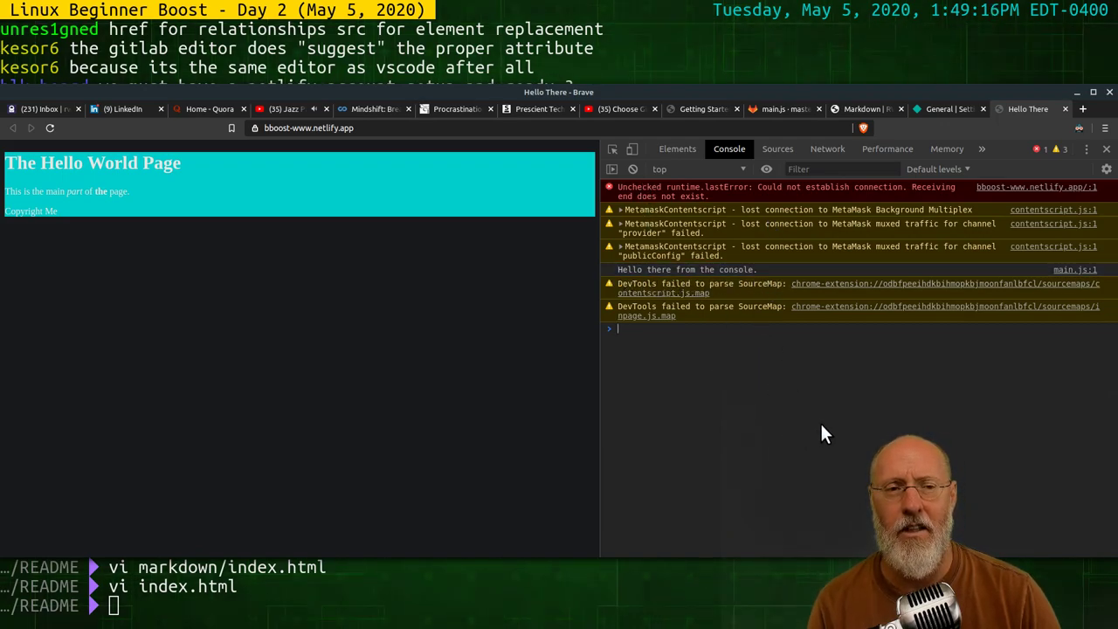
{"action": "left_click", "coordinate": [937, 108]}
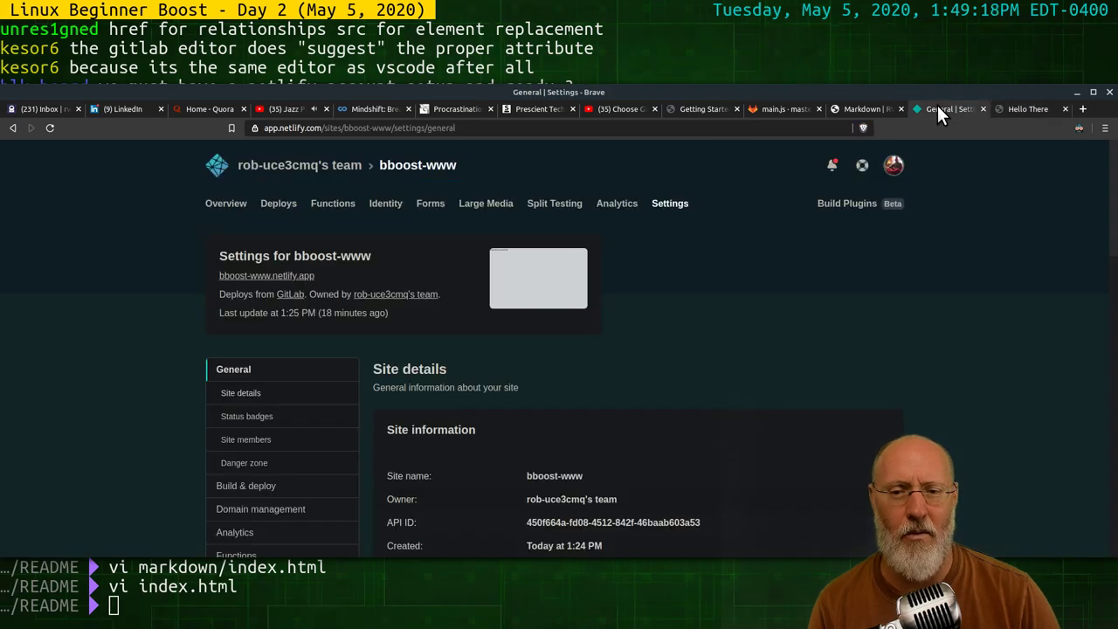
Close the Netlify General settings tab and open a new blank tab
{"action": "left_click", "coordinate": [856, 109]}
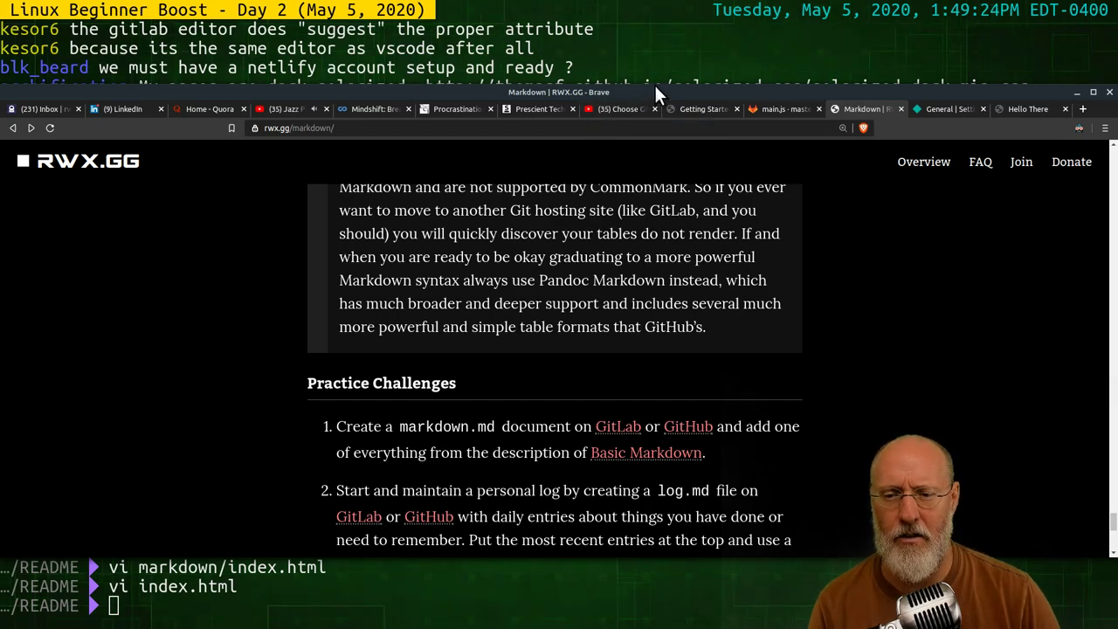
{"action": "left_click_drag", "start_coordinate": [657, 91], "coordinate": [658, 145]}
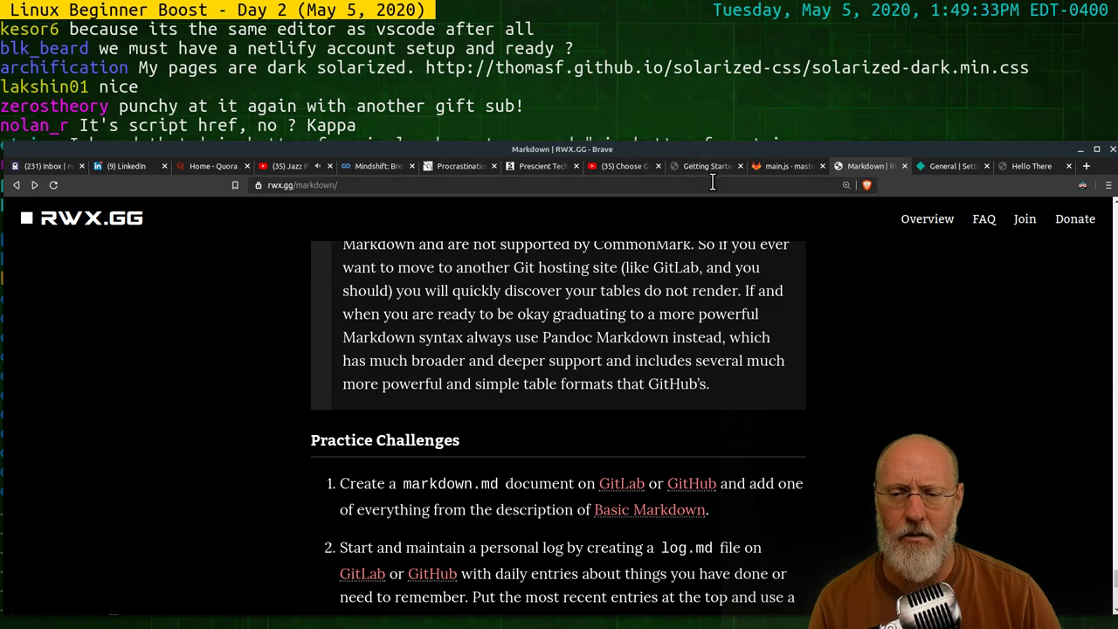
{"action": "left_click", "coordinate": [950, 171]}
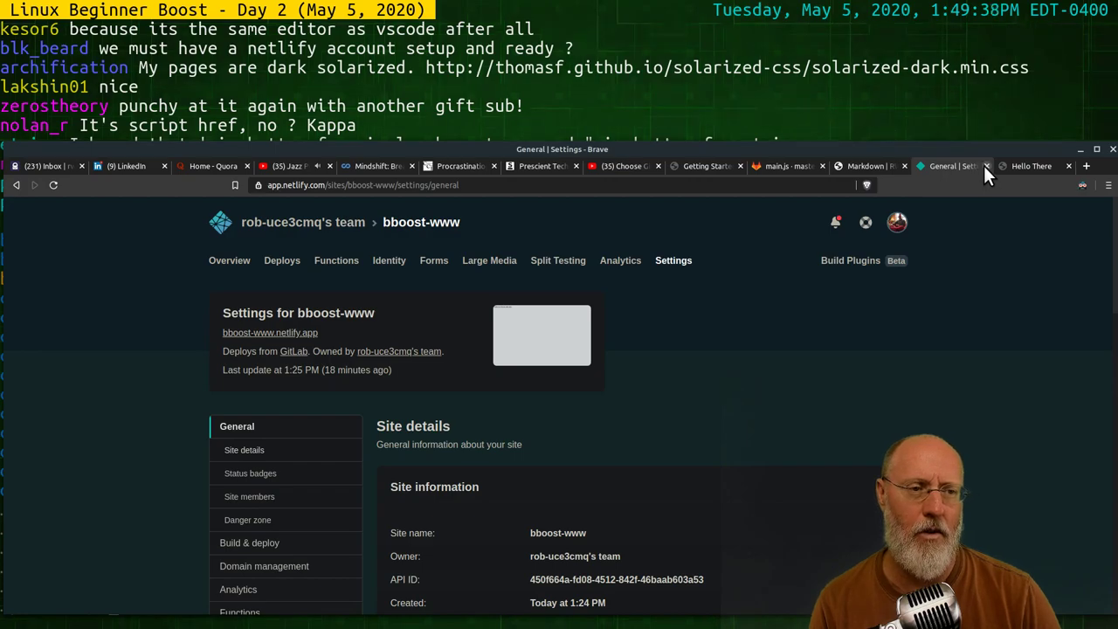
{"action": "left_click", "coordinate": [986, 166]}
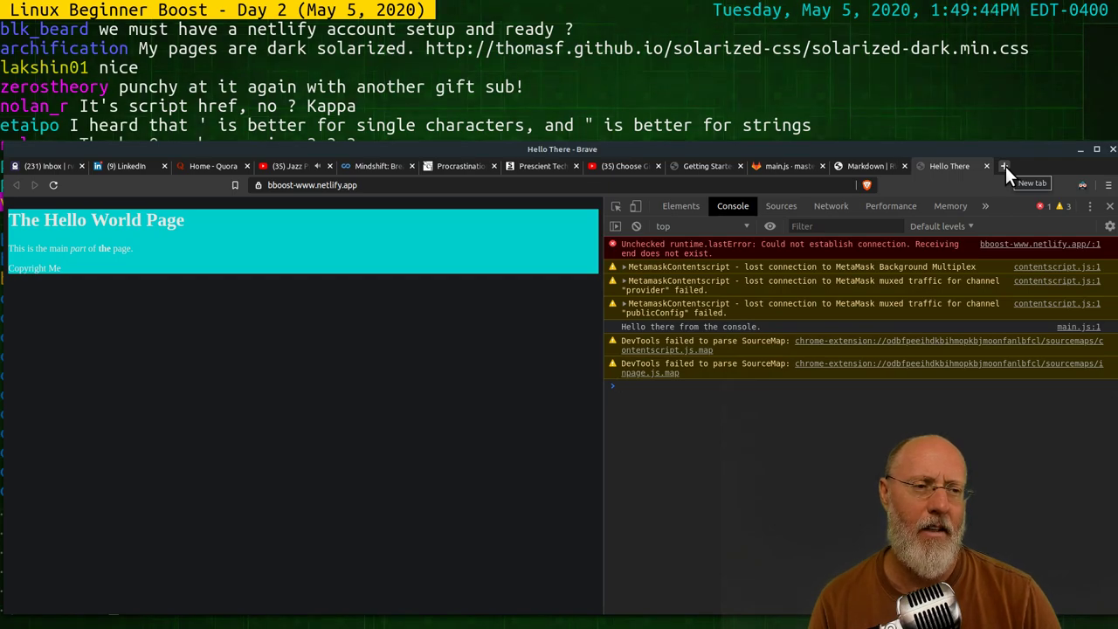
{"action": "left_click", "coordinate": [1005, 166]}
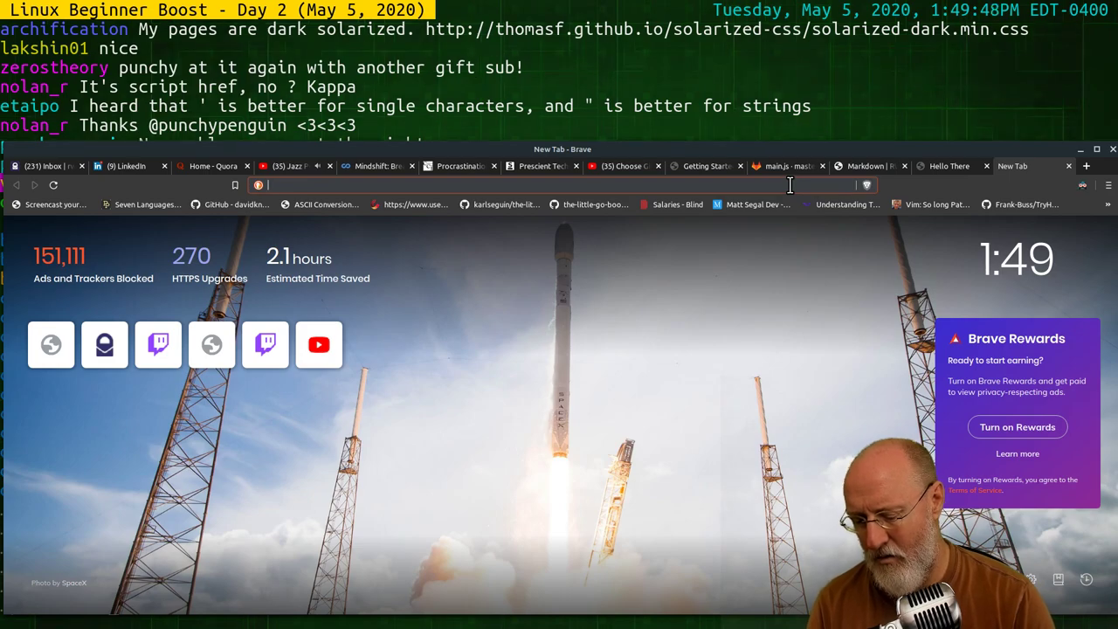
Search the web for 'john wick' from the new tab's address bar
{"action": "type", "text": "git"}
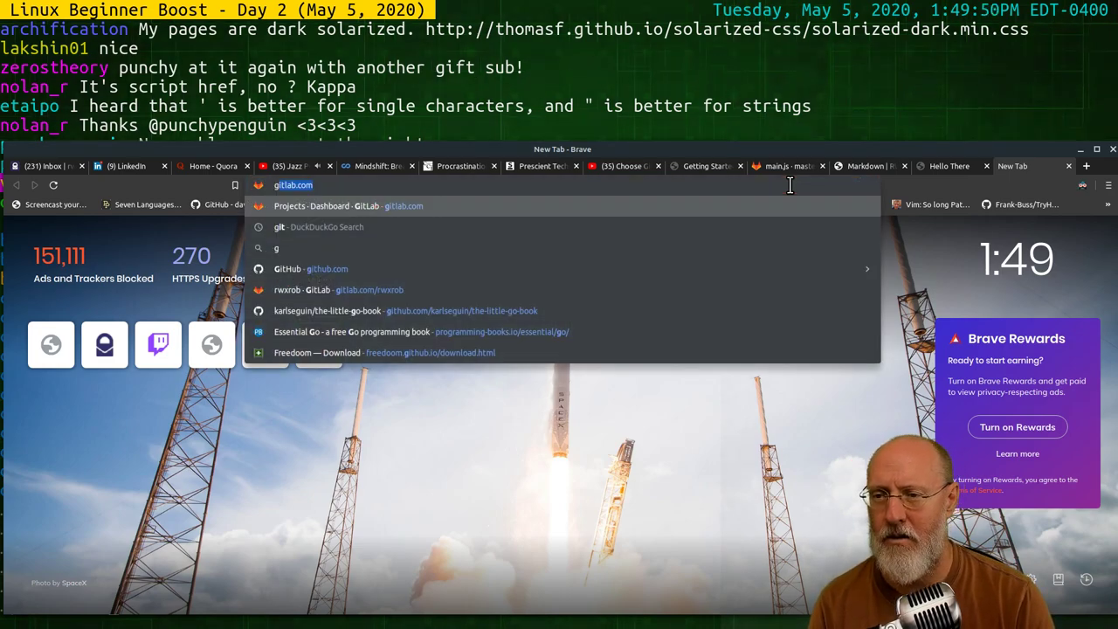
{"action": "key", "text": "BackSpace"}
{"action": "key", "text": "BackSpace"}
{"action": "key", "text": "BackSpace"}
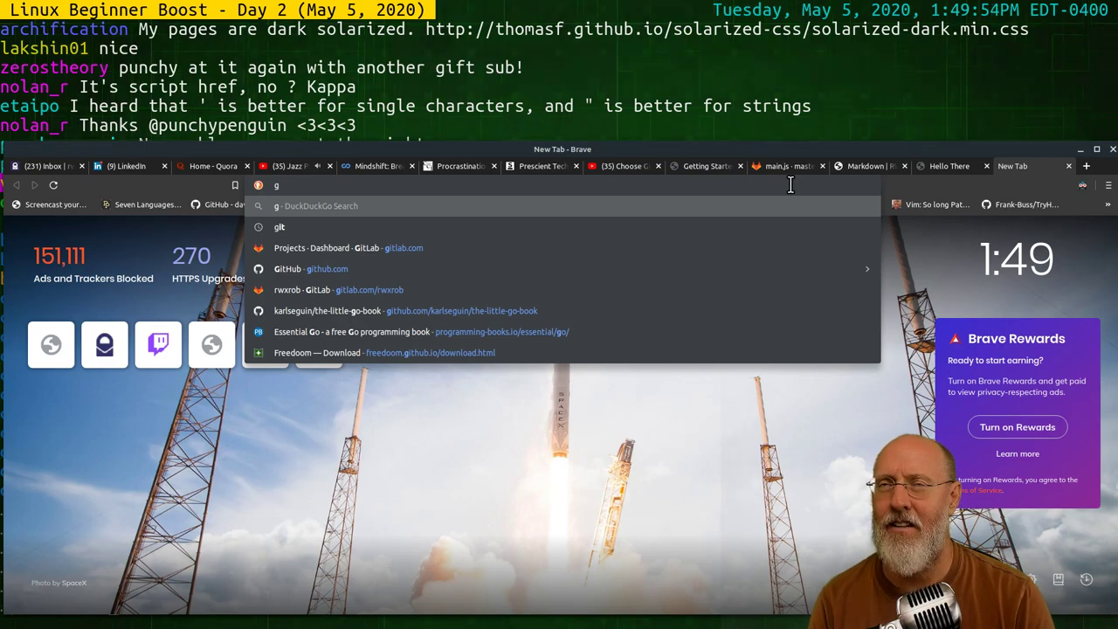
{"action": "key", "text": "BackSpace"}
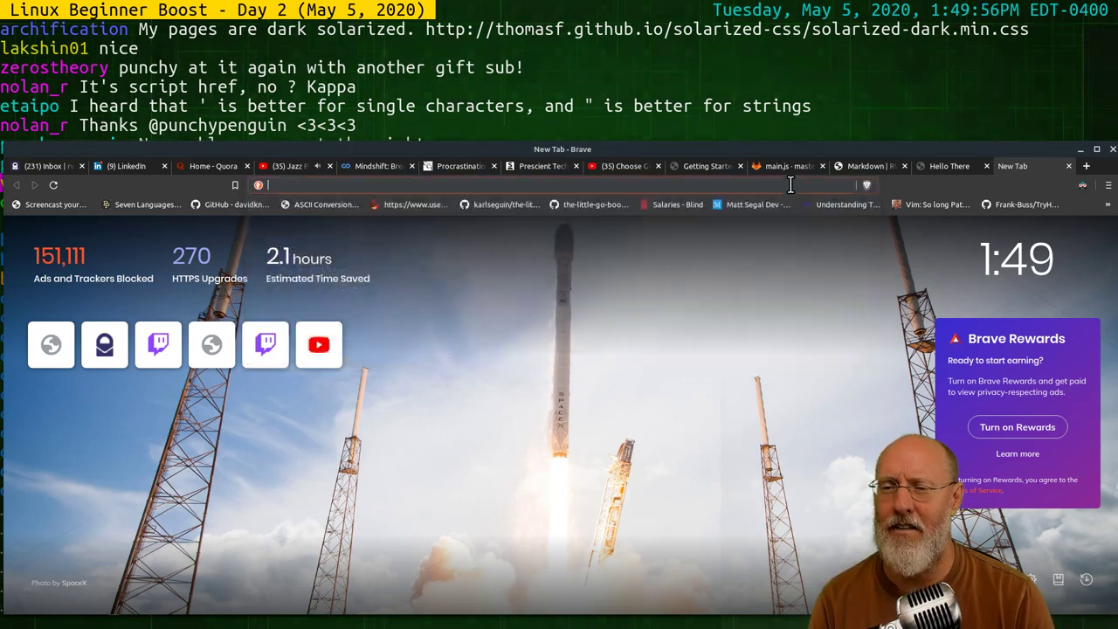
{"action": "type", "text": "rwx/"}
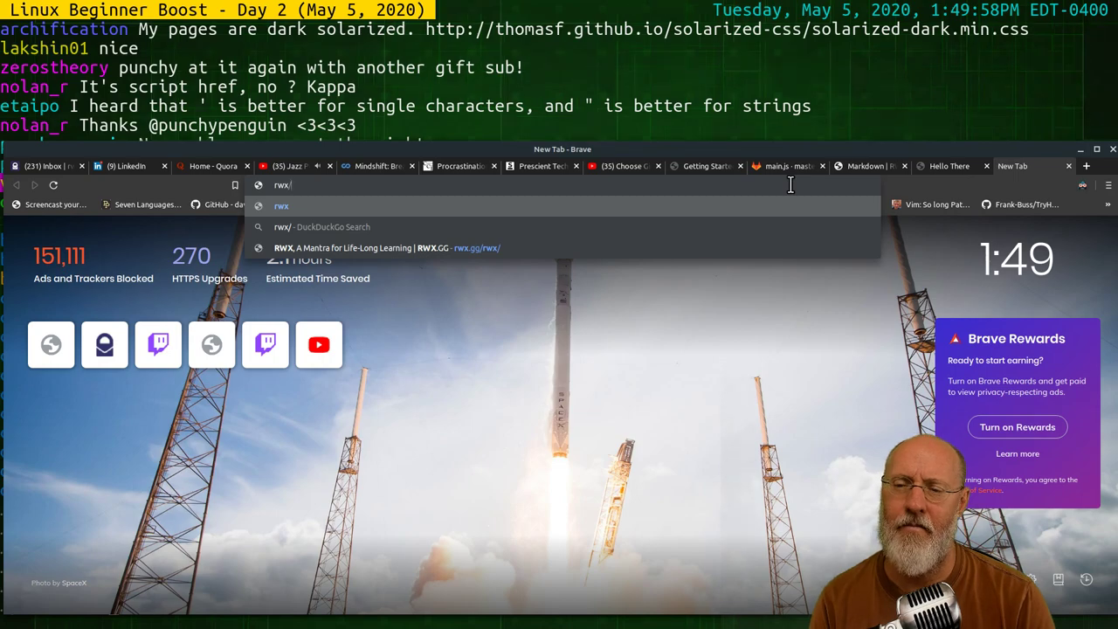
{"action": "key", "text": "BackSpace"}
{"action": "type", "text": ".gg/as"}
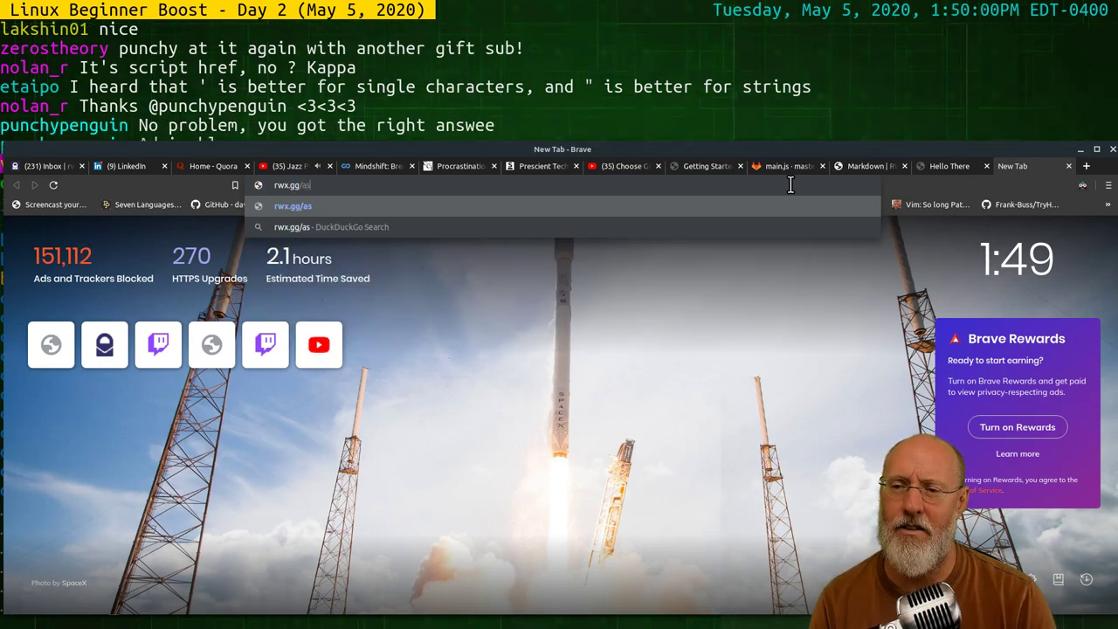
{"action": "key", "text": "BackSpace"}
{"action": "key", "text": "BackSpace"}
{"action": "key", "text": "BackSpace"}
{"action": "key", "text": "BackSpace"}
{"action": "key", "text": "BackSpace"}
{"action": "key", "text": "BackSpace"}
{"action": "key", "text": "BackSpace"}
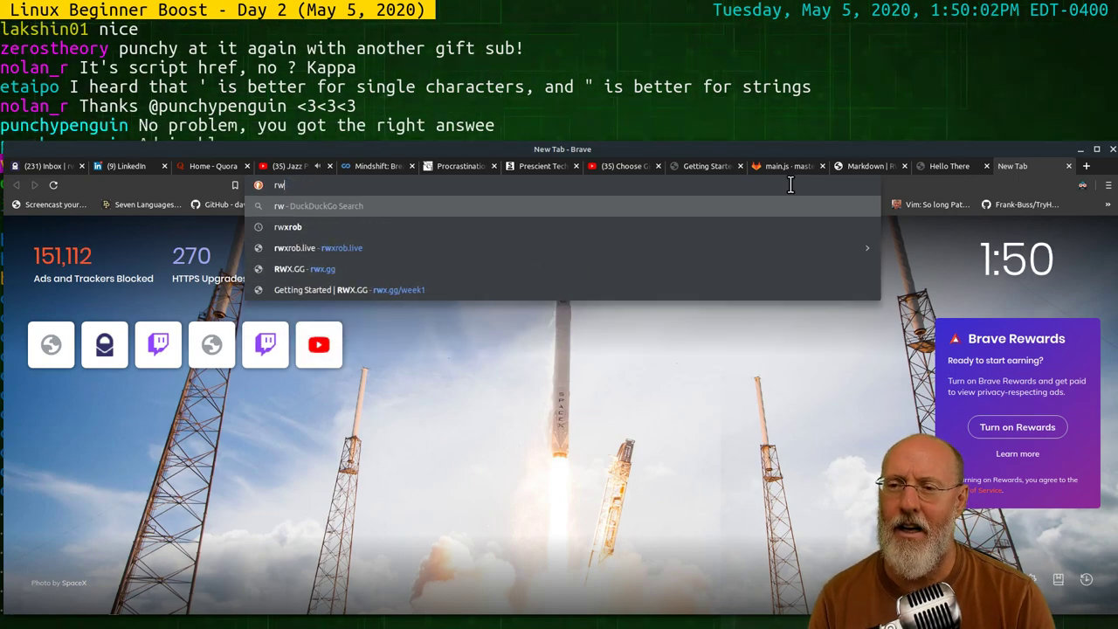
{"action": "key", "text": "BackSpace"}
{"action": "key", "text": "BackSpace"}
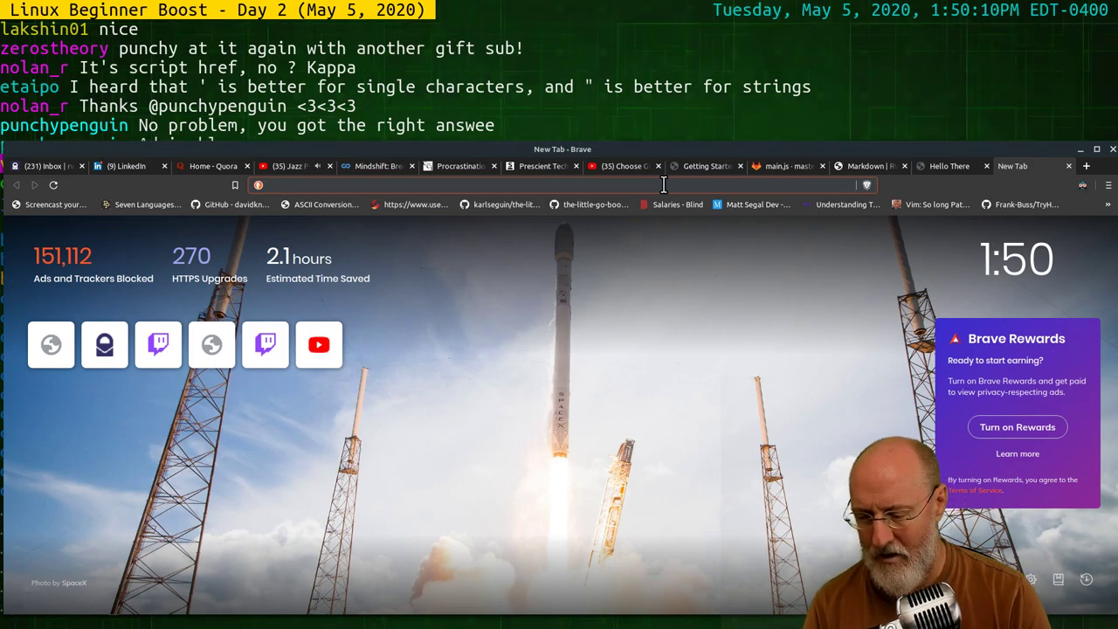
{"action": "type", "text": "skilstak"}
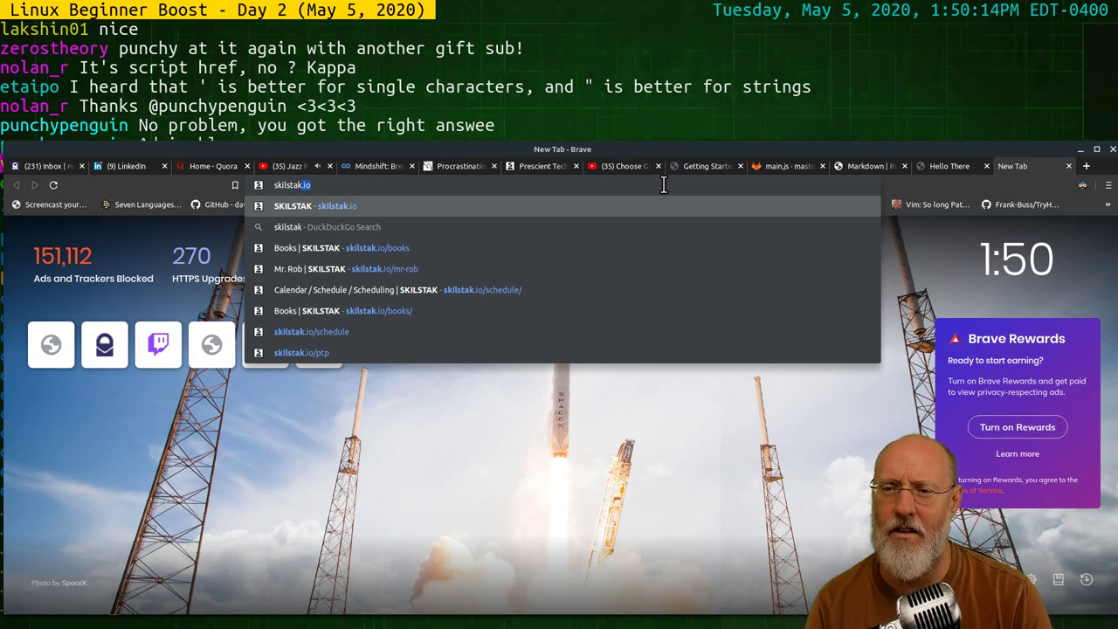
{"action": "key", "text": "BackSpace"}
{"action": "key", "text": "BackSpace"}
{"action": "key", "text": "BackSpace"}
{"action": "key", "text": "BackSpace"}
{"action": "key", "text": "BackSpace"}
{"action": "key", "text": "BackSpace"}
{"action": "key", "text": "BackSpace"}
{"action": "key", "text": "BackSpace"}
{"action": "key", "text": "BackSpace"}
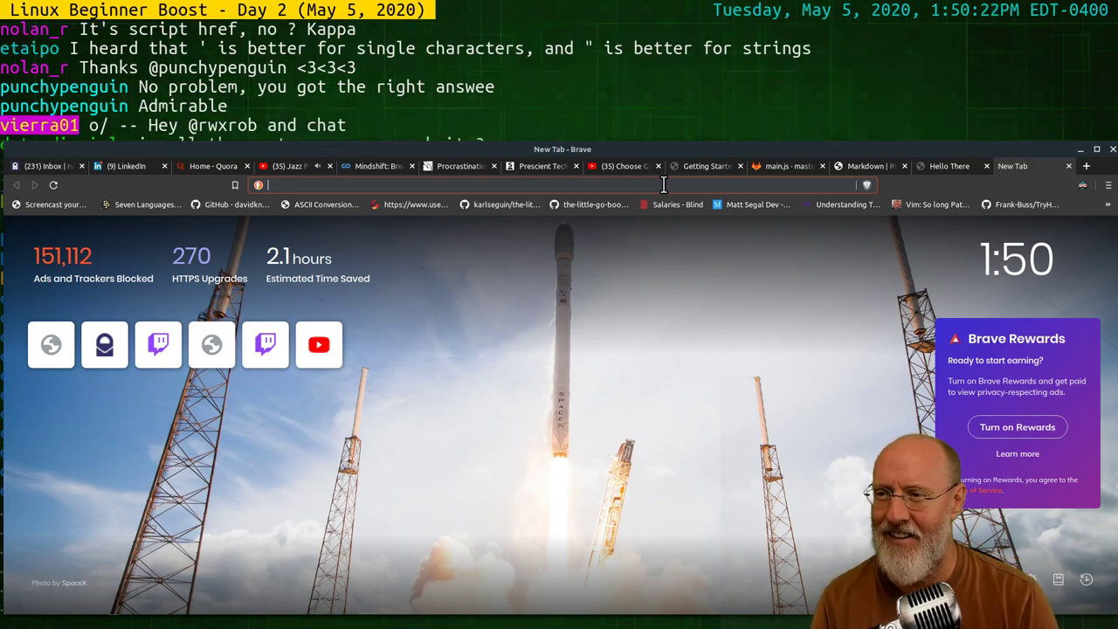
{"action": "type", "text": "cd"}
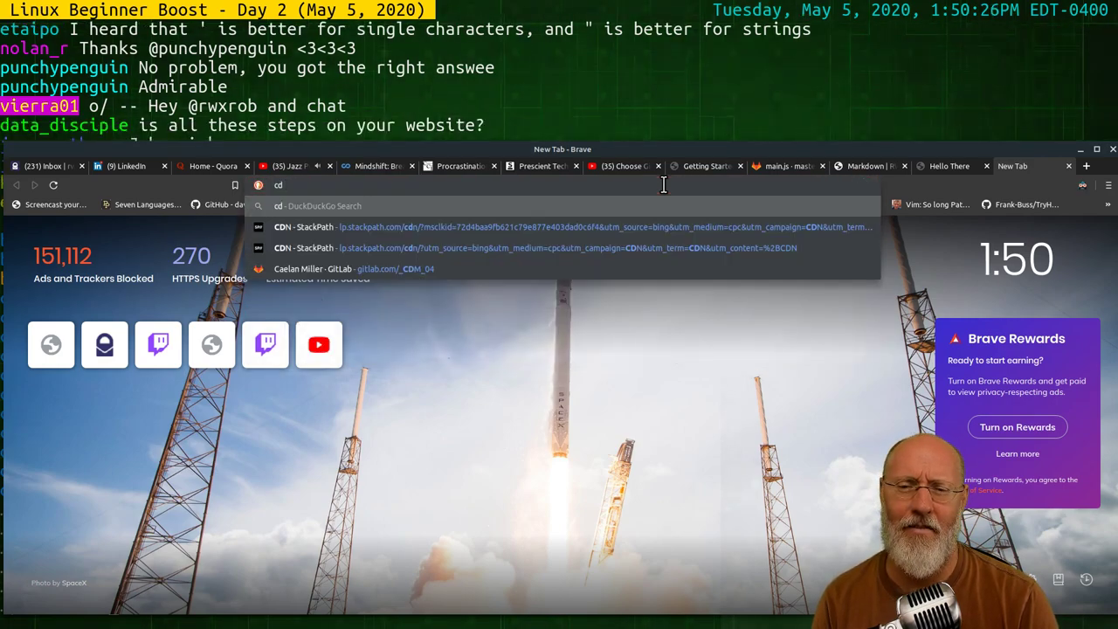
{"action": "key", "text": "BackSpace"}
{"action": "key", "text": "BackSpace"}
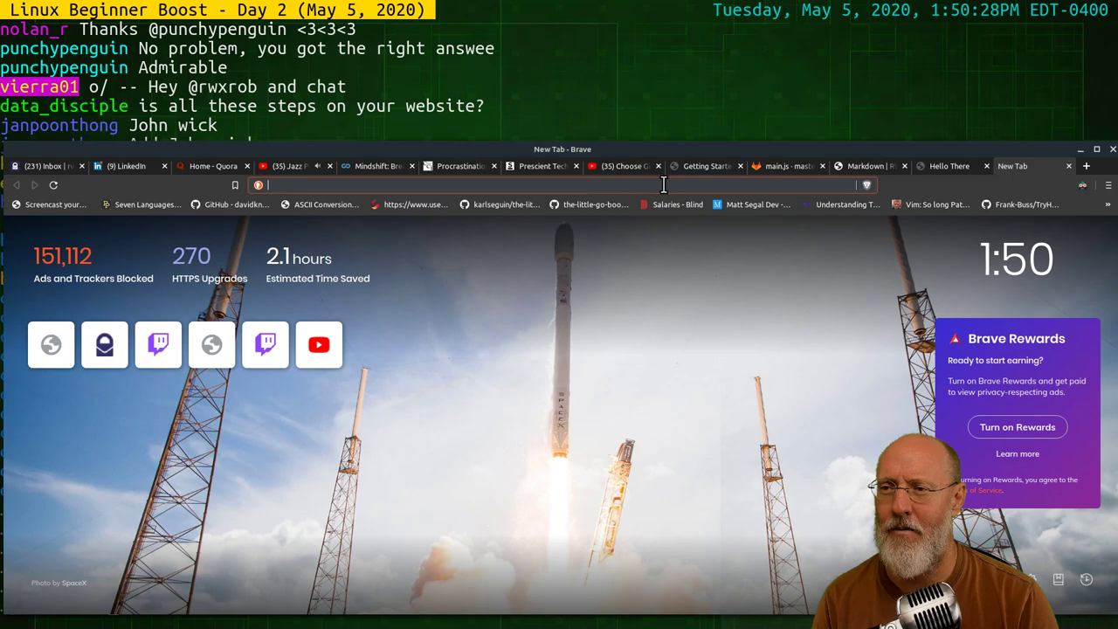
{"action": "type", "text": "joh"}
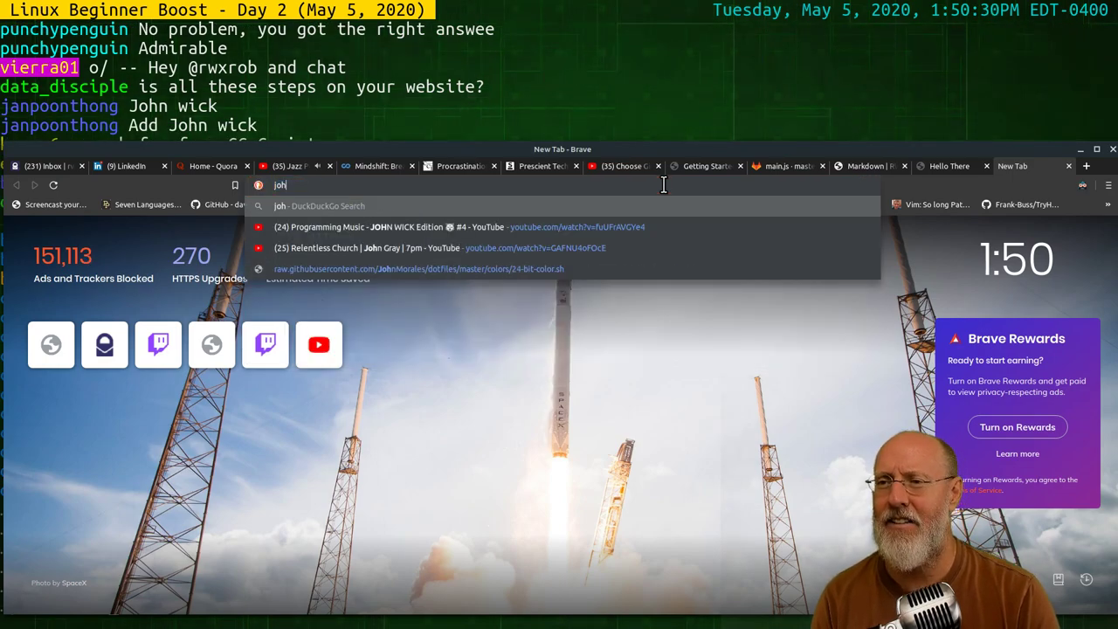
{"action": "type", "text": "n wic"}
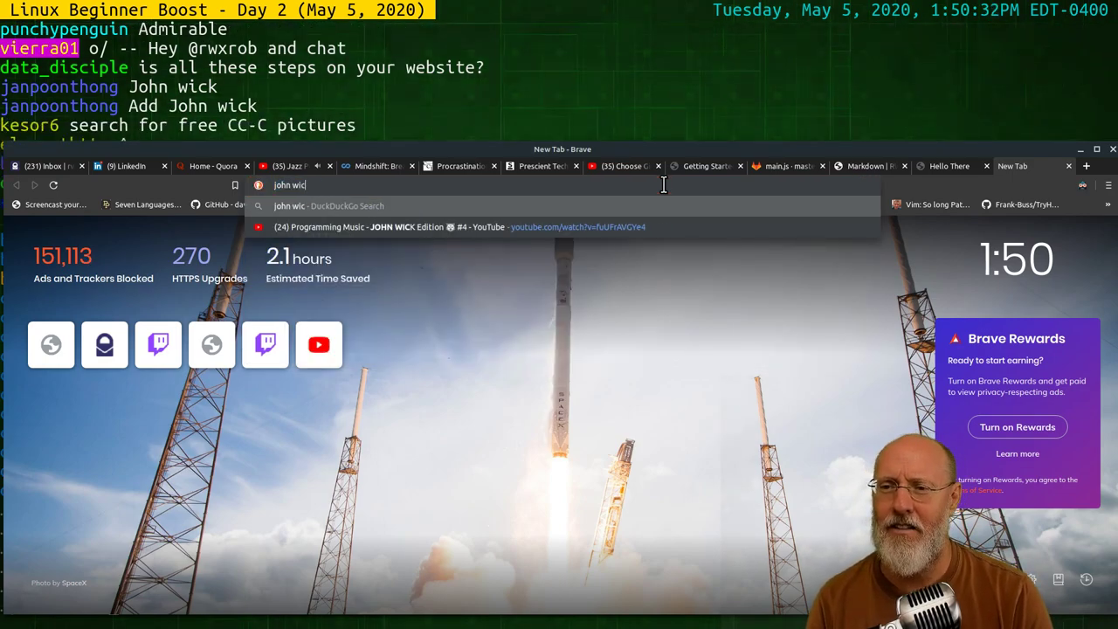
{"action": "type", "text": "k"}
{"action": "key", "text": "Return"}
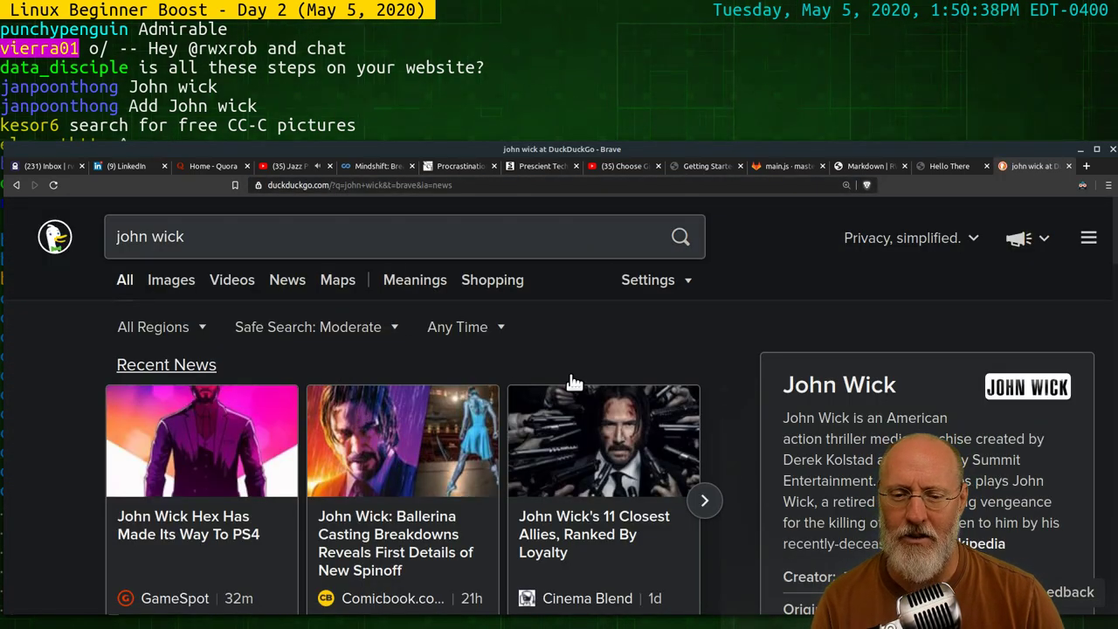
Switch to DuckDuckGo image results for 'john wick' and scroll through the photos
{"action": "left_click", "coordinate": [166, 282]}
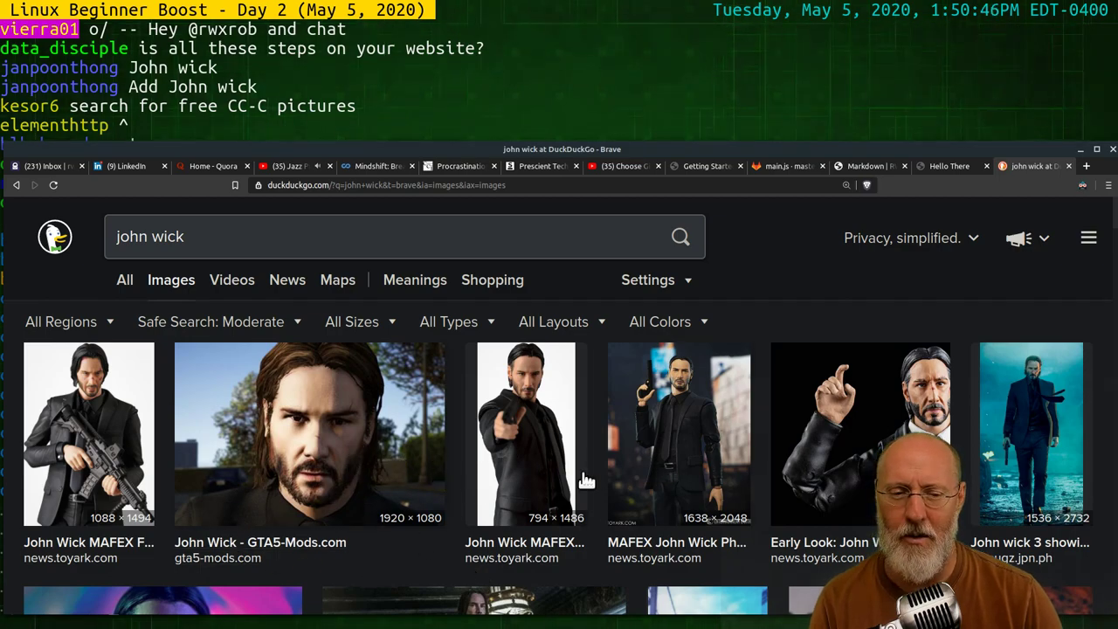
{"action": "scroll", "coordinate": [884, 469], "scroll_direction": "down", "scroll_amount": 3}
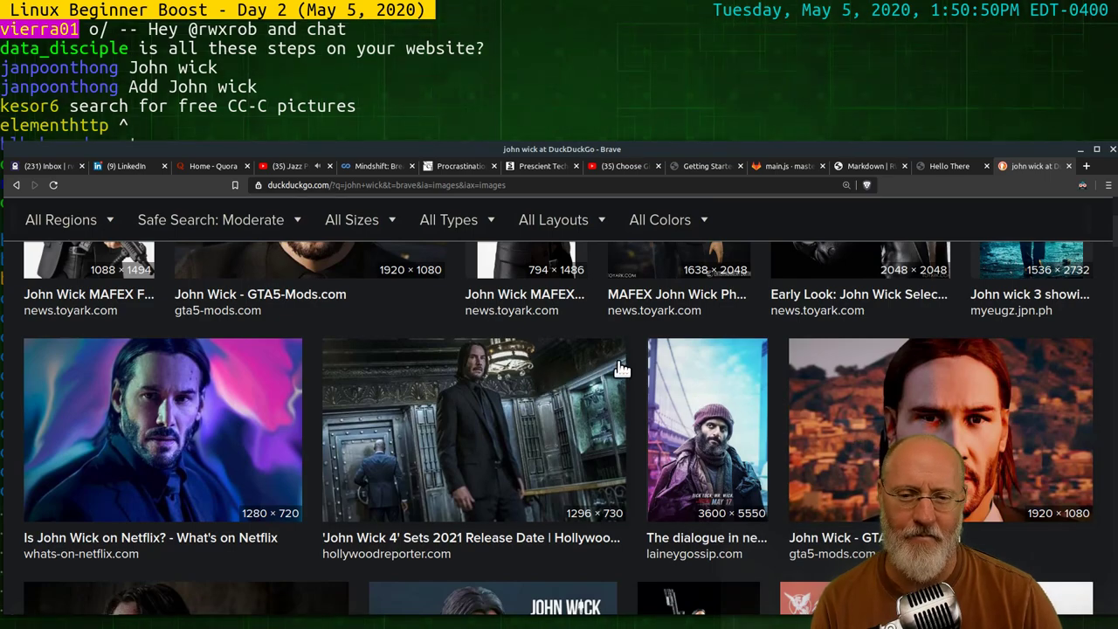
{"action": "scroll", "coordinate": [553, 391], "scroll_direction": "down", "scroll_amount": 3}
{"action": "scroll", "coordinate": [552, 391], "scroll_direction": "down", "scroll_amount": 3}
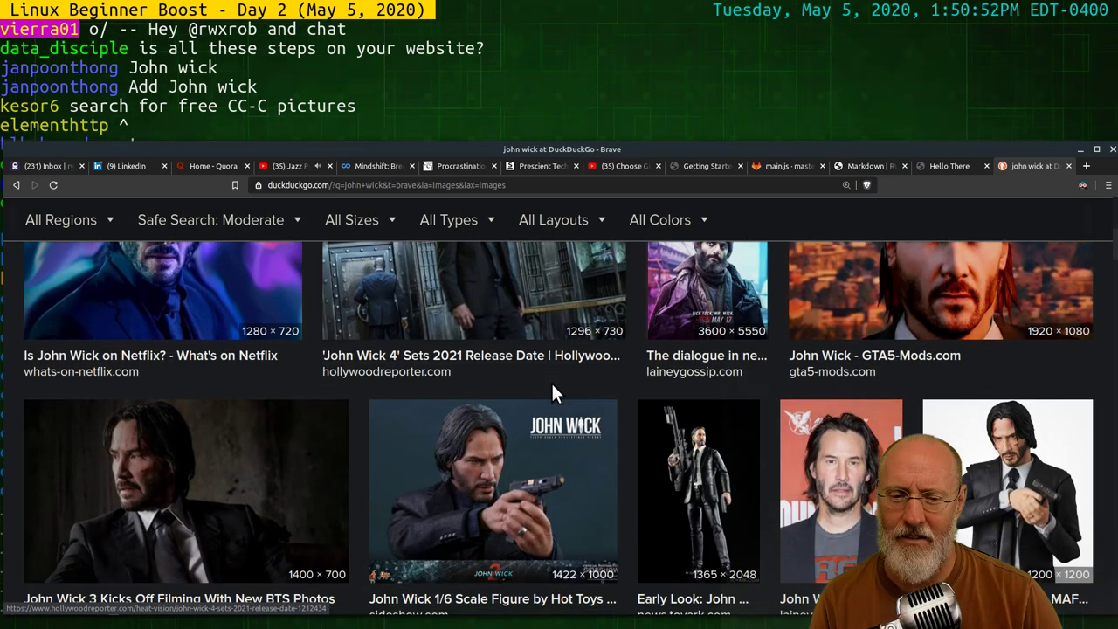
{"action": "scroll", "coordinate": [552, 392], "scroll_direction": "down", "scroll_amount": 1}
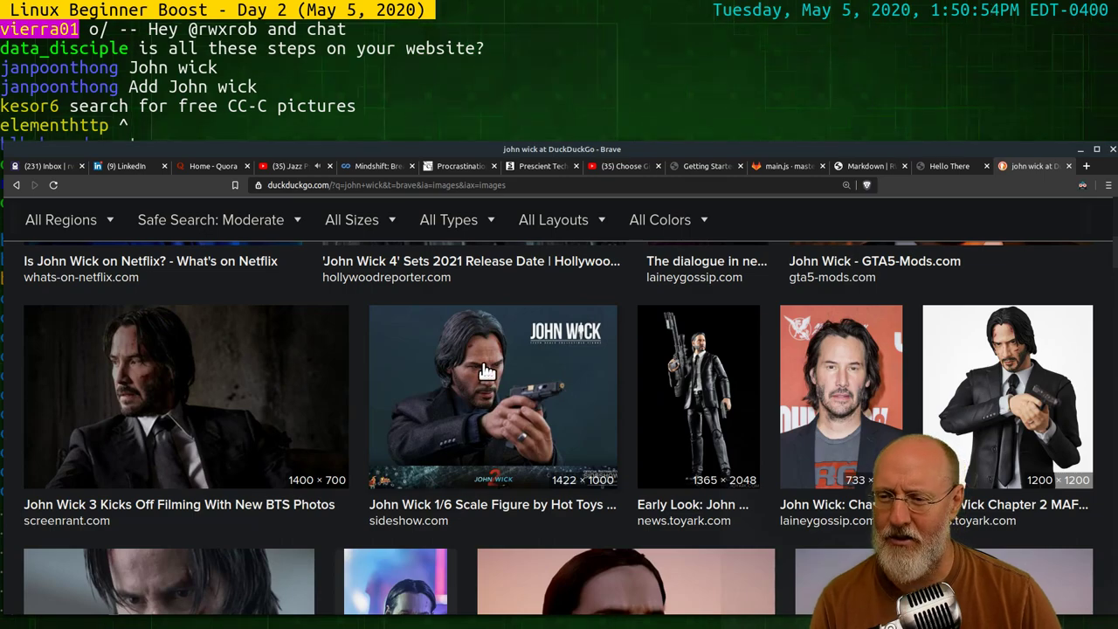
{"action": "scroll", "coordinate": [486, 365], "scroll_direction": "down", "scroll_amount": 4}
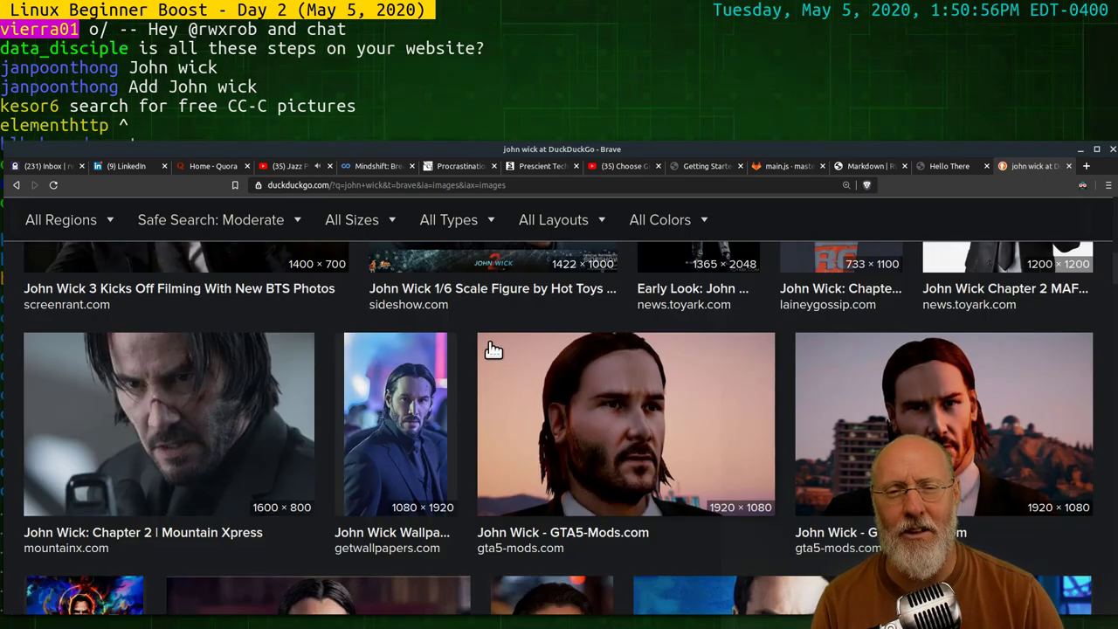
{"action": "scroll", "coordinate": [494, 347], "scroll_direction": "down", "scroll_amount": 3}
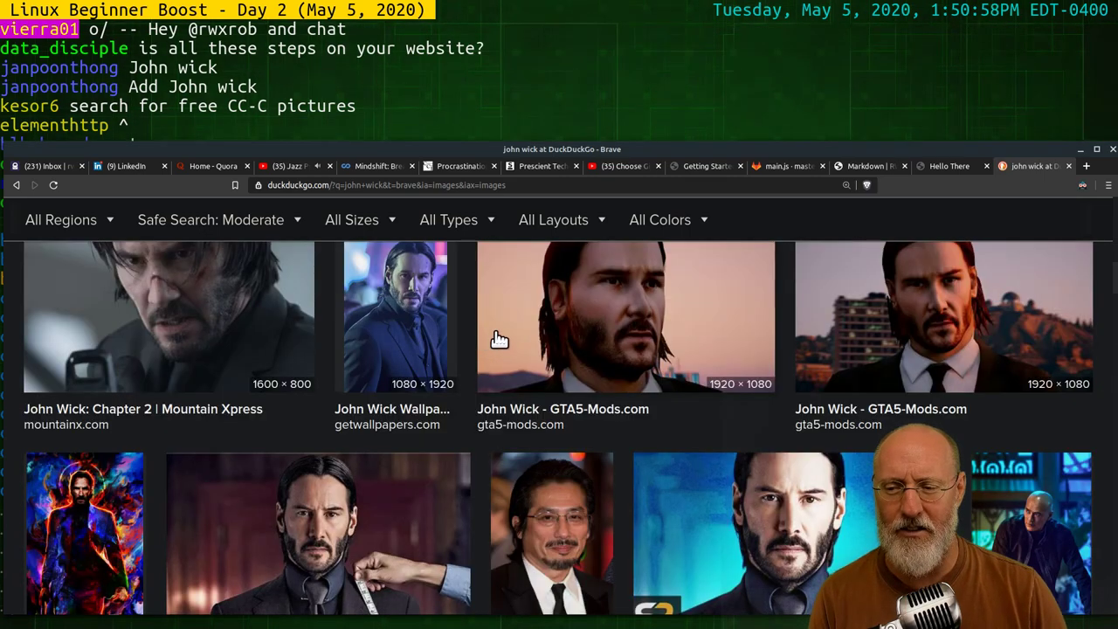
{"action": "scroll", "coordinate": [569, 343], "scroll_direction": "down", "scroll_amount": 3}
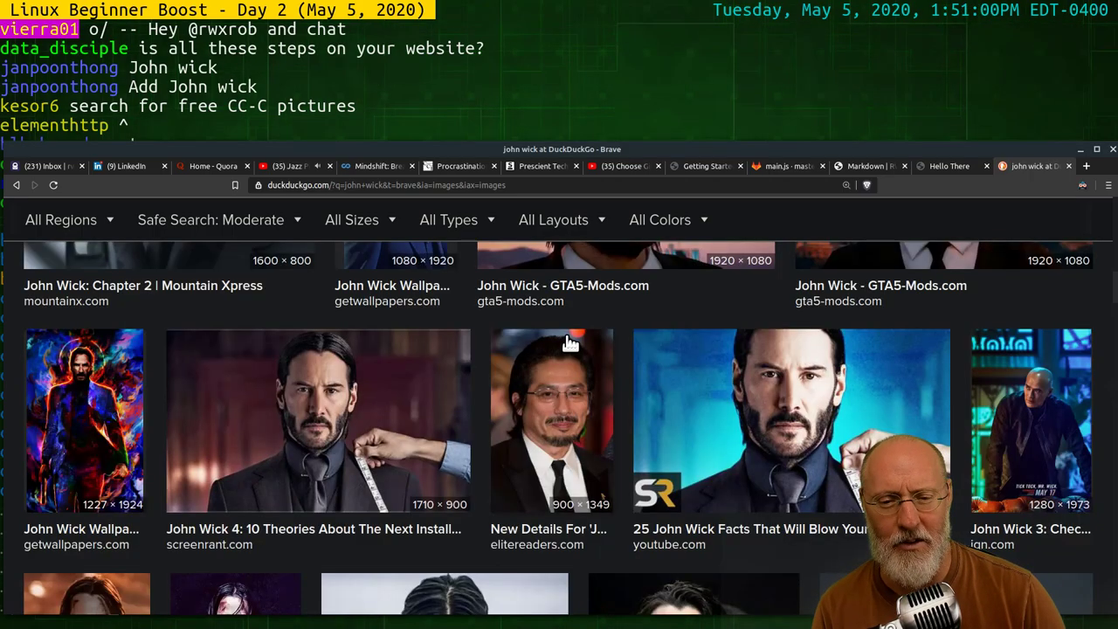
{"action": "scroll", "coordinate": [457, 325], "scroll_direction": "down", "scroll_amount": 3}
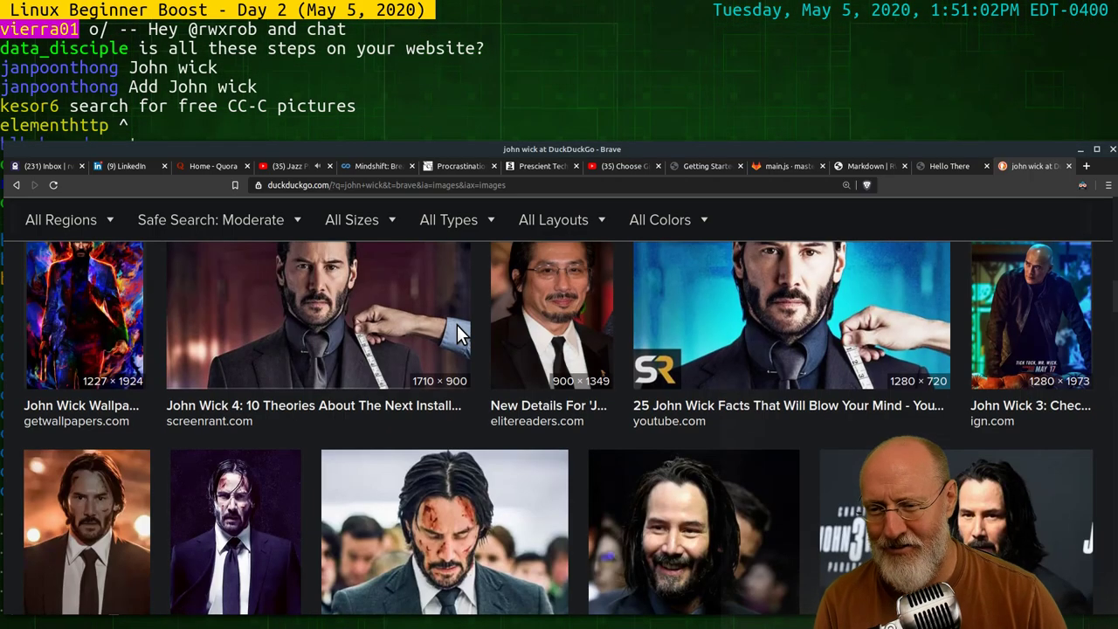
{"action": "scroll", "coordinate": [463, 329], "scroll_direction": "down", "scroll_amount": 4}
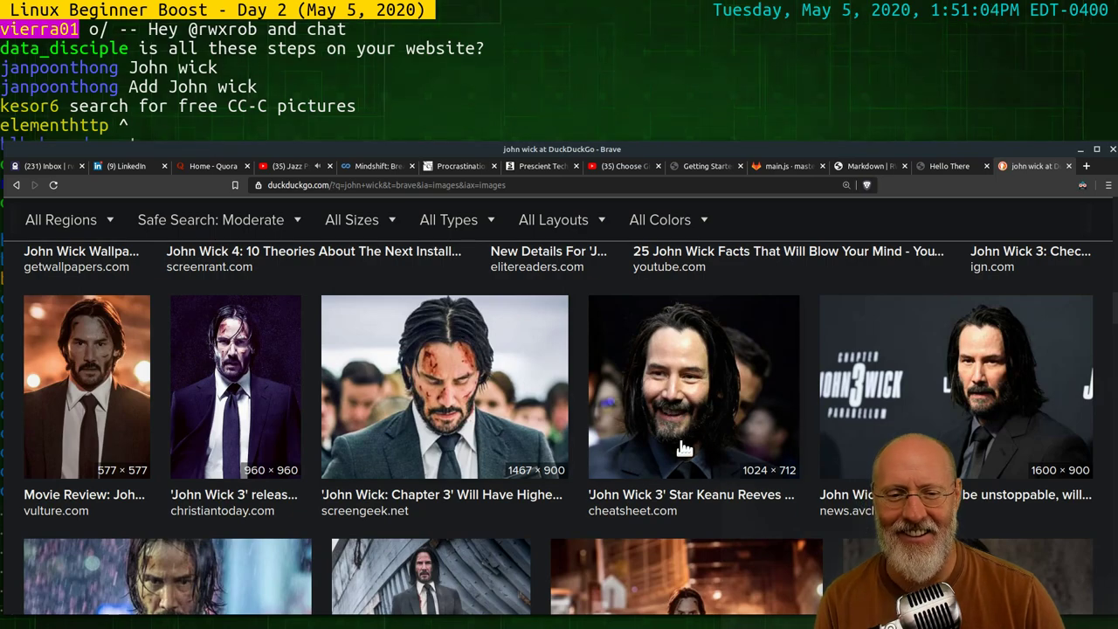
Save the full-size keanu-reeves-john-wick-3-1024x712.jpg from cheatsheet.com into Downloads
{"action": "left_click", "coordinate": [712, 416]}
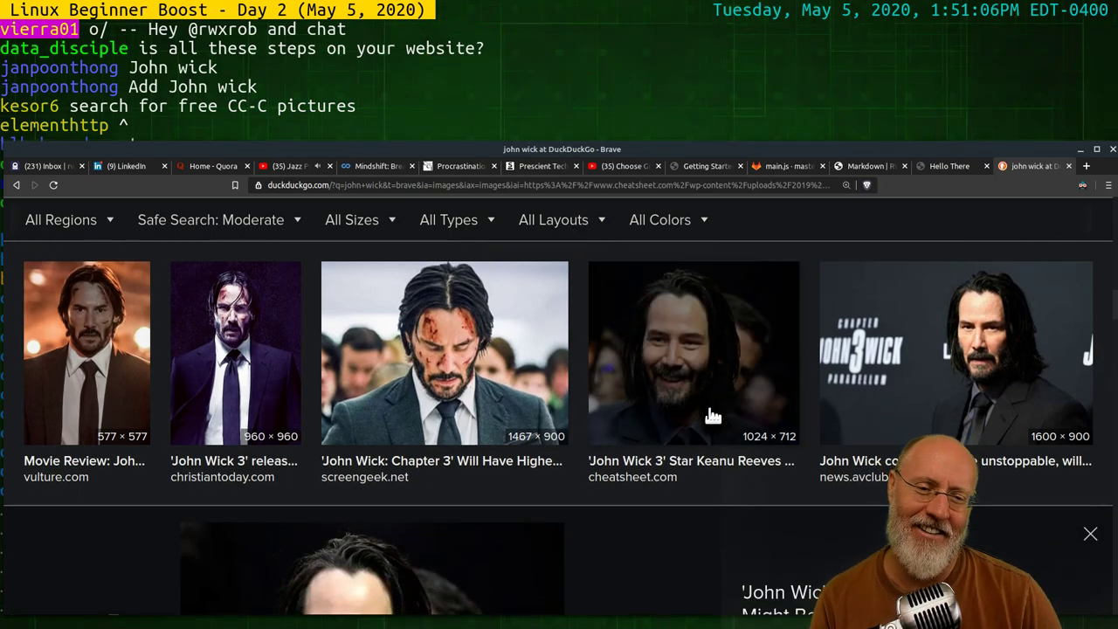
{"action": "scroll", "coordinate": [670, 474], "scroll_direction": "down", "scroll_amount": 5}
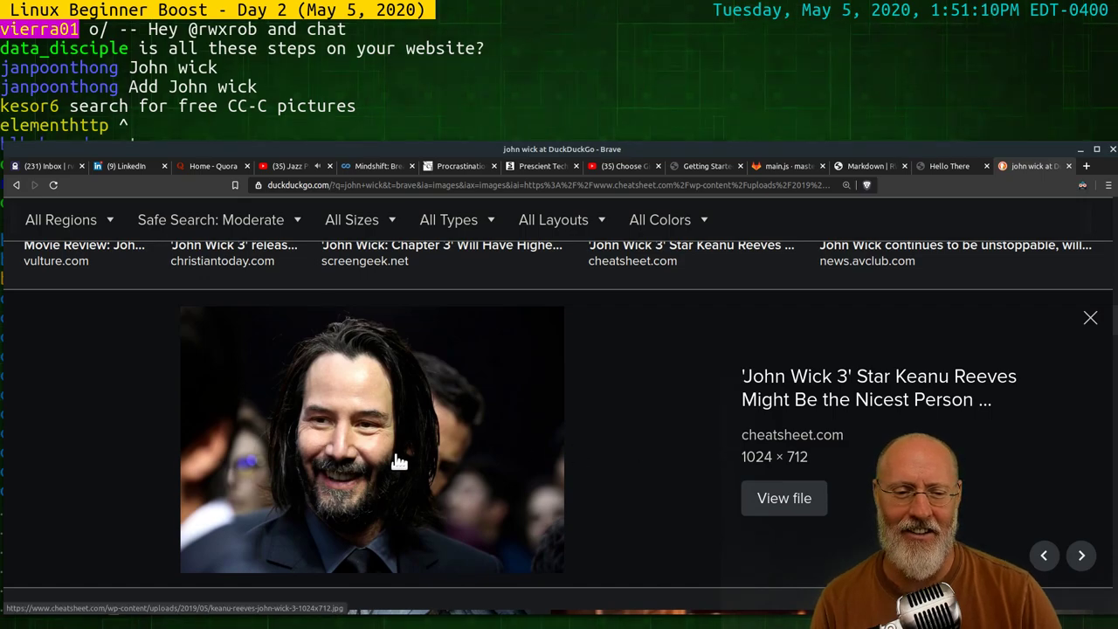
{"action": "left_click", "coordinate": [784, 496]}
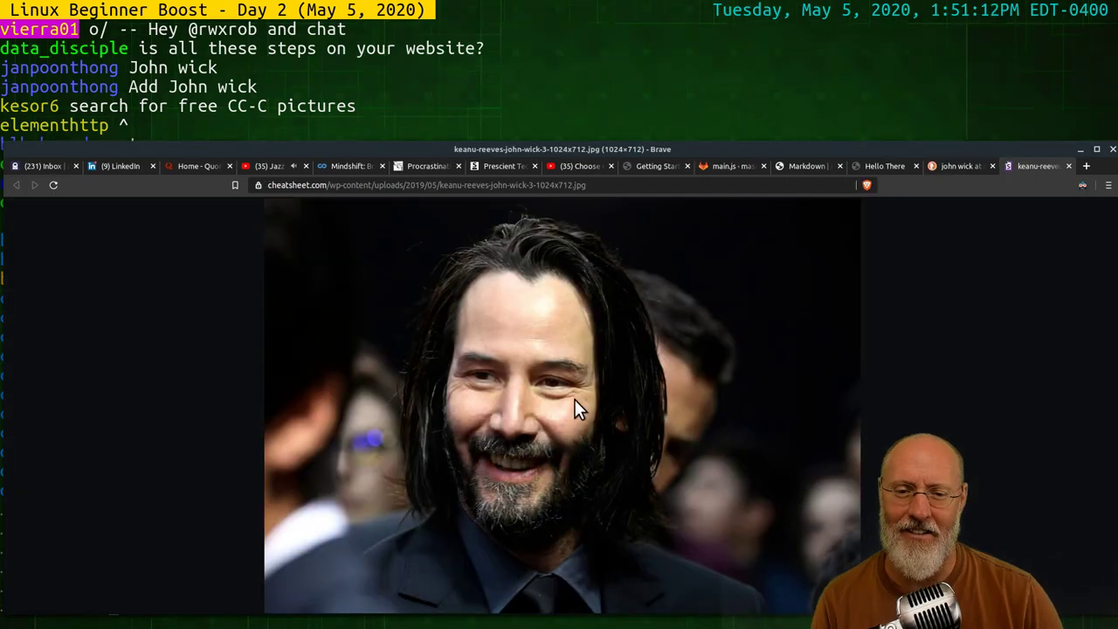
{"action": "right_click", "coordinate": [575, 400]}
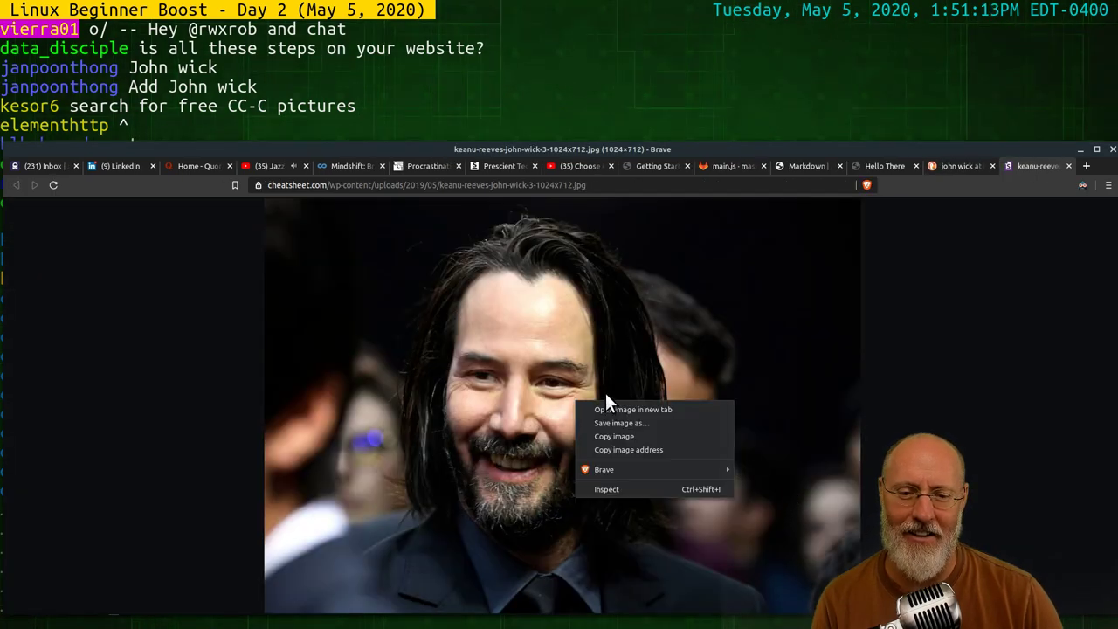
{"action": "left_click", "coordinate": [655, 423]}
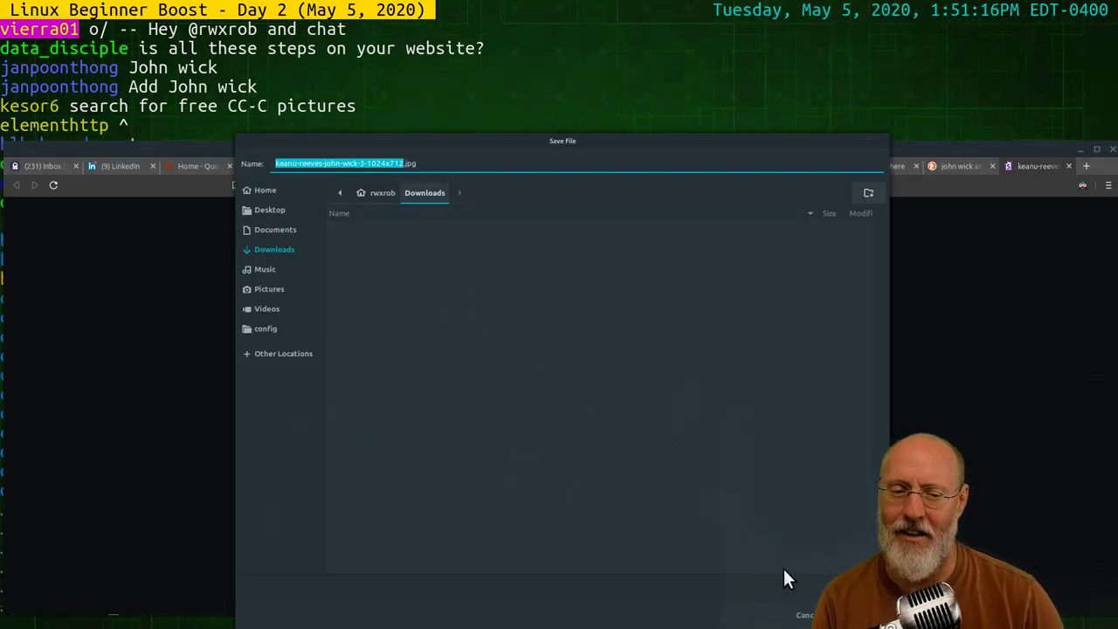
{"action": "key", "text": "Return"}
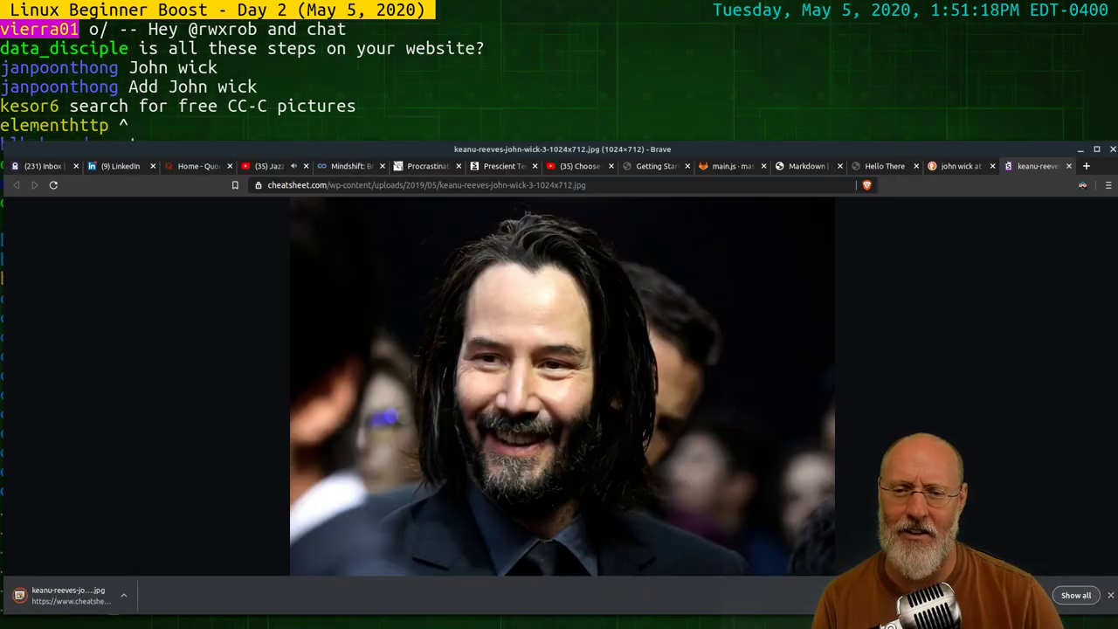
{"action": "left_click", "coordinate": [869, 166]}
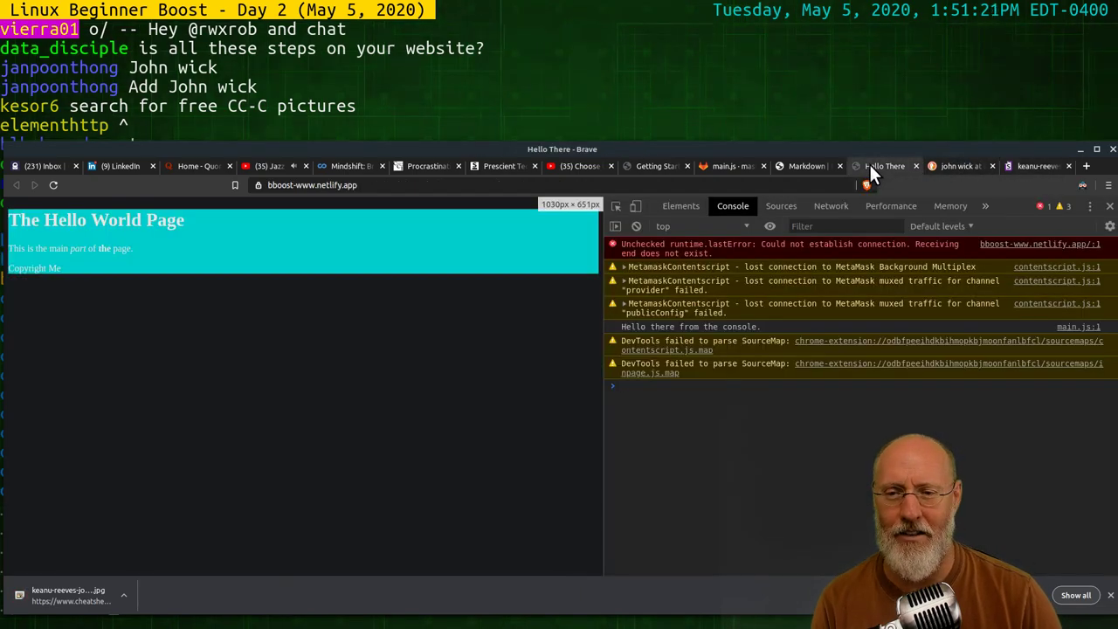
Upload keanu-reeves-john-wick-3-1024x712.jpg from Downloads into the www project
{"action": "left_click", "coordinate": [809, 166]}
{"action": "left_click", "coordinate": [717, 166]}
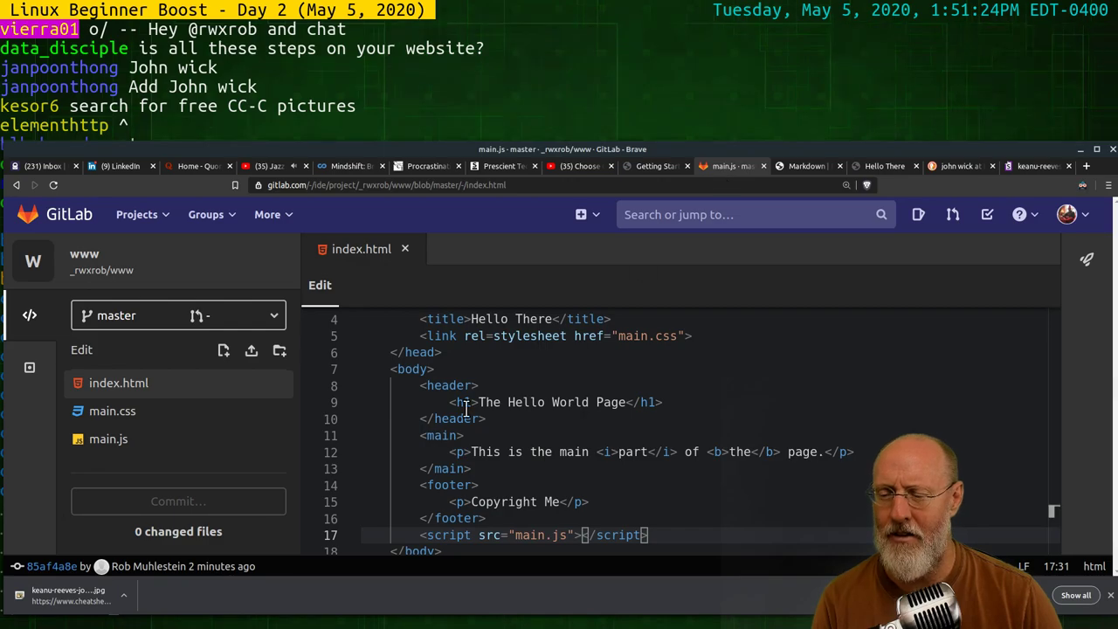
{"action": "left_click", "coordinate": [251, 352]}
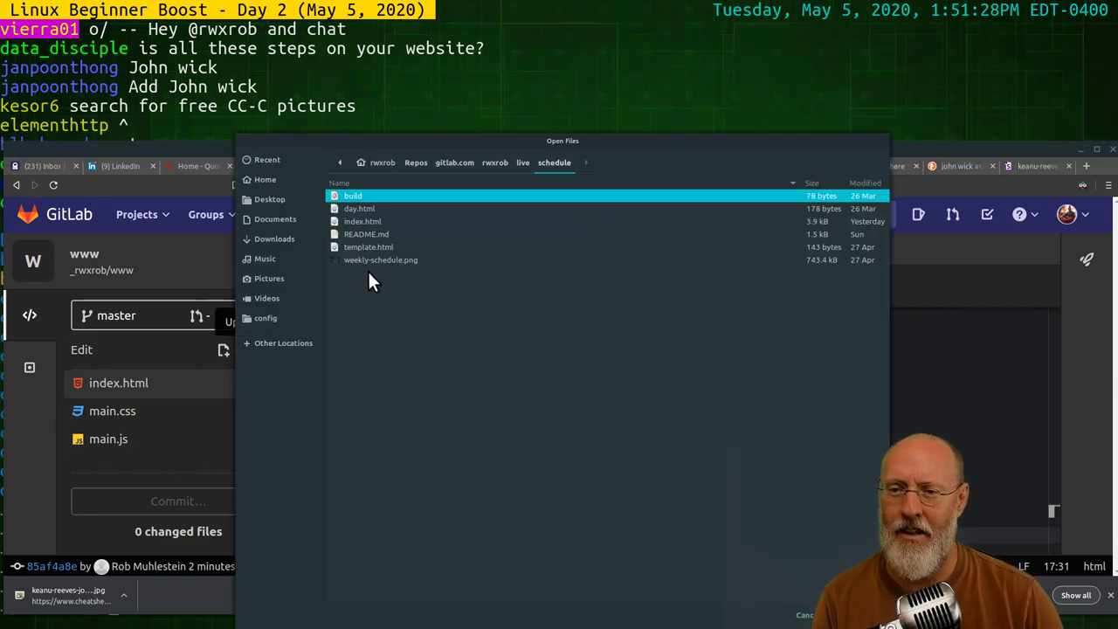
{"action": "left_click", "coordinate": [283, 238]}
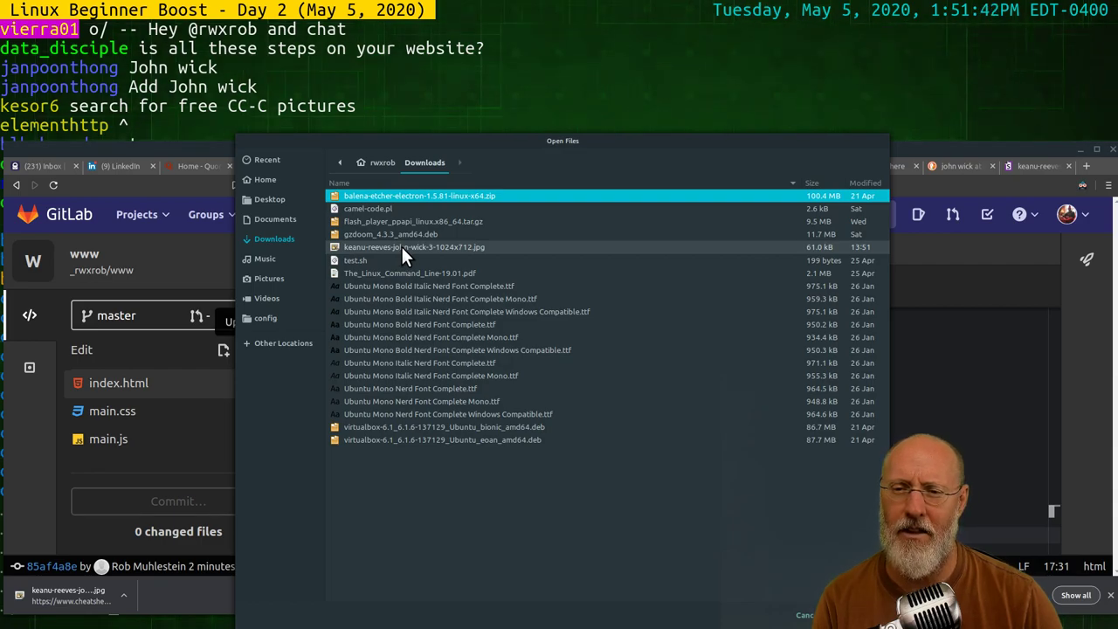
{"action": "left_click", "coordinate": [401, 247]}
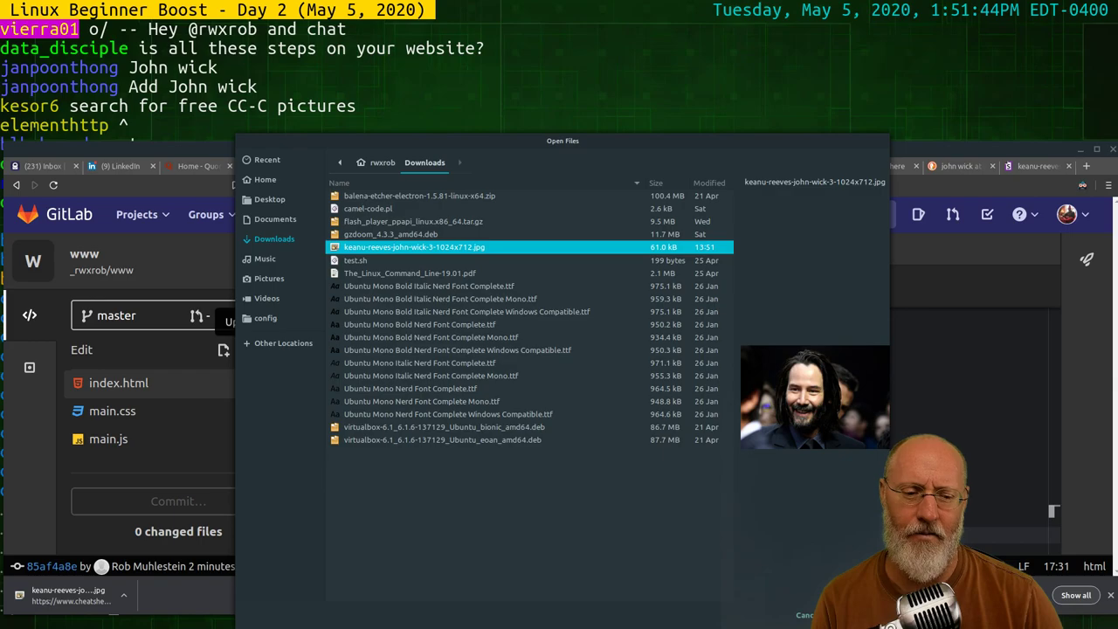
{"action": "key", "text": "Return"}
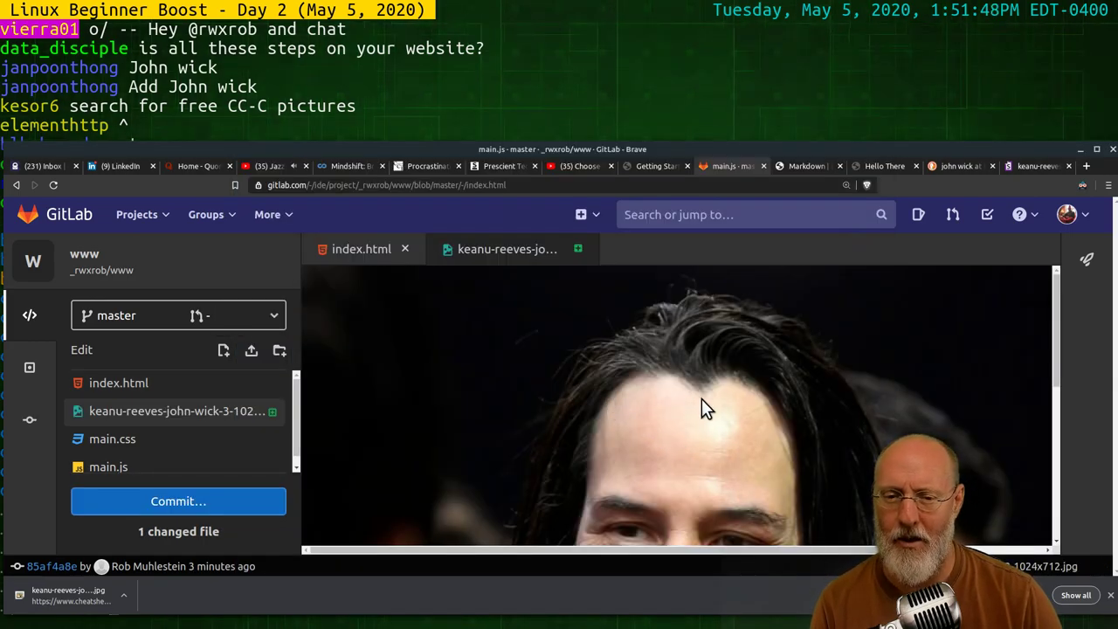
Commit the uploaded Keanu Reeves jpg to the master branch
{"action": "scroll", "coordinate": [757, 402], "scroll_direction": "down", "scroll_amount": 1}
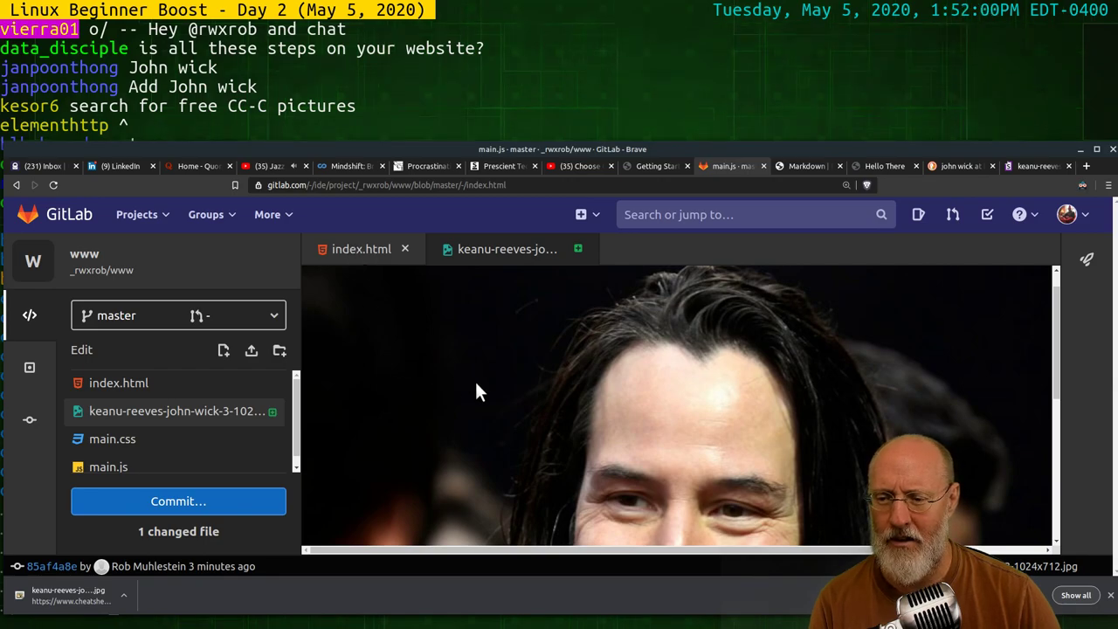
{"action": "scroll", "coordinate": [476, 401], "scroll_direction": "down", "scroll_amount": 3}
{"action": "left_click", "coordinate": [201, 501]}
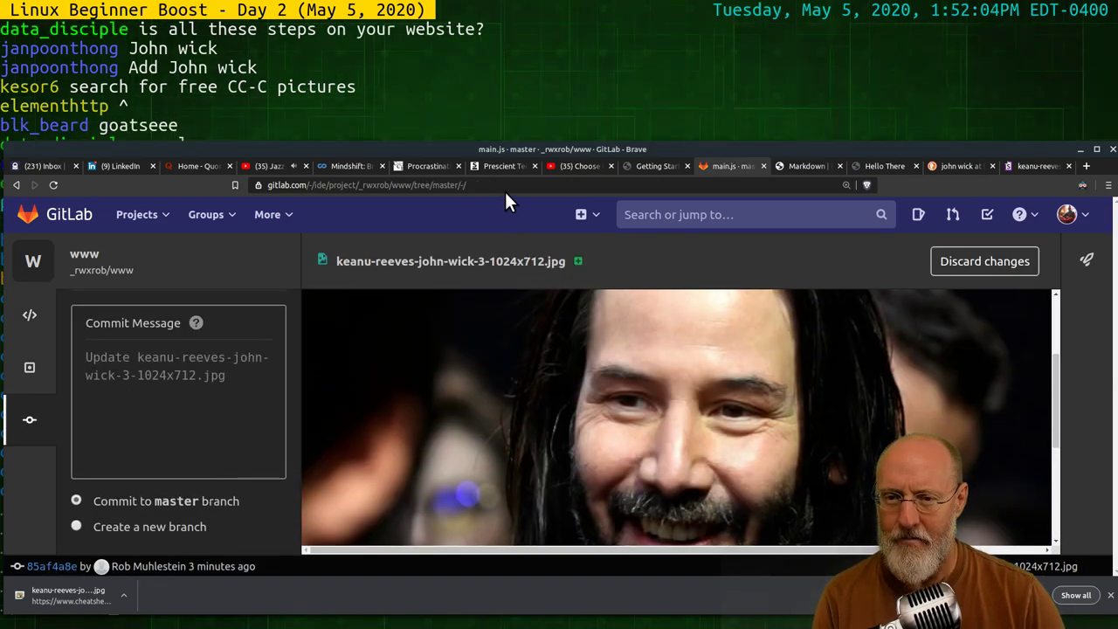
{"action": "left_click_drag", "start_coordinate": [536, 149], "coordinate": [546, 98]}
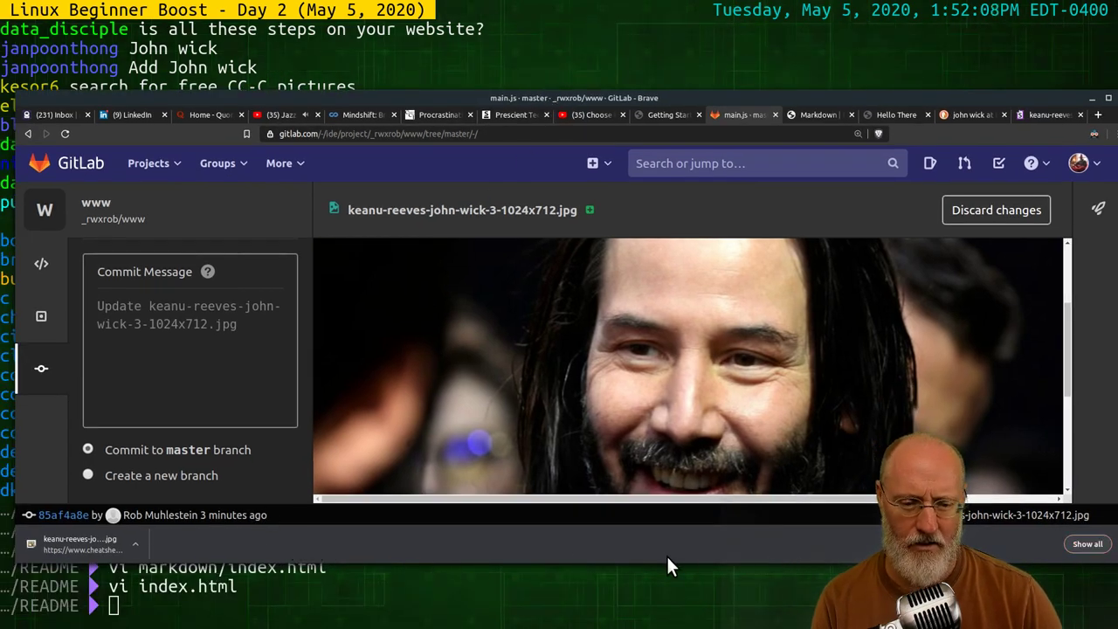
{"action": "left_click_drag", "start_coordinate": [673, 559], "coordinate": [676, 618]}
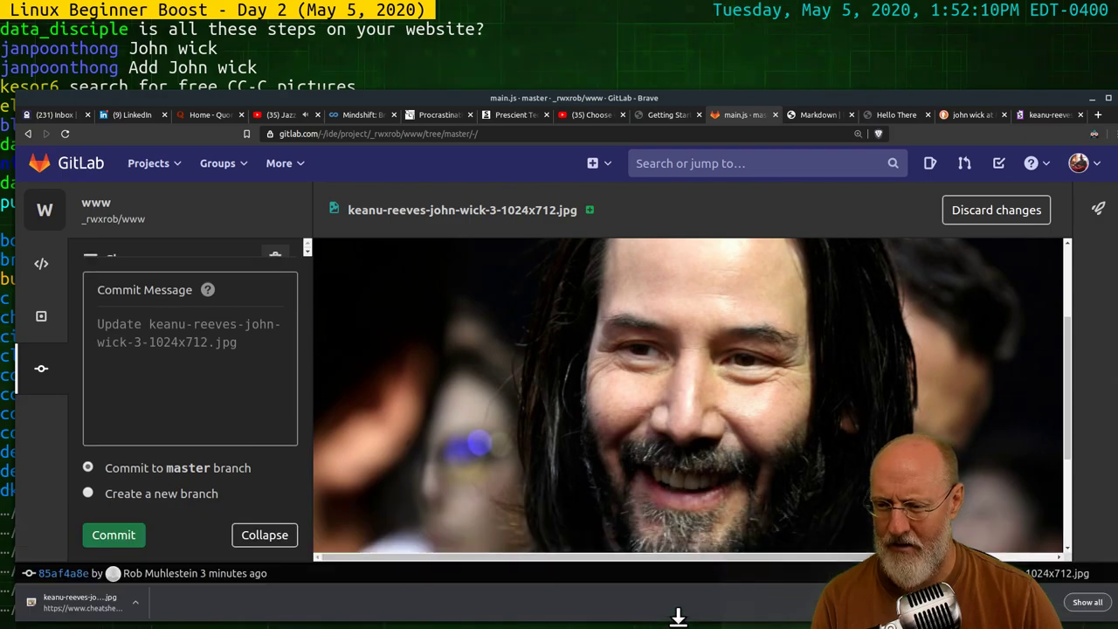
{"action": "left_click", "coordinate": [114, 536]}
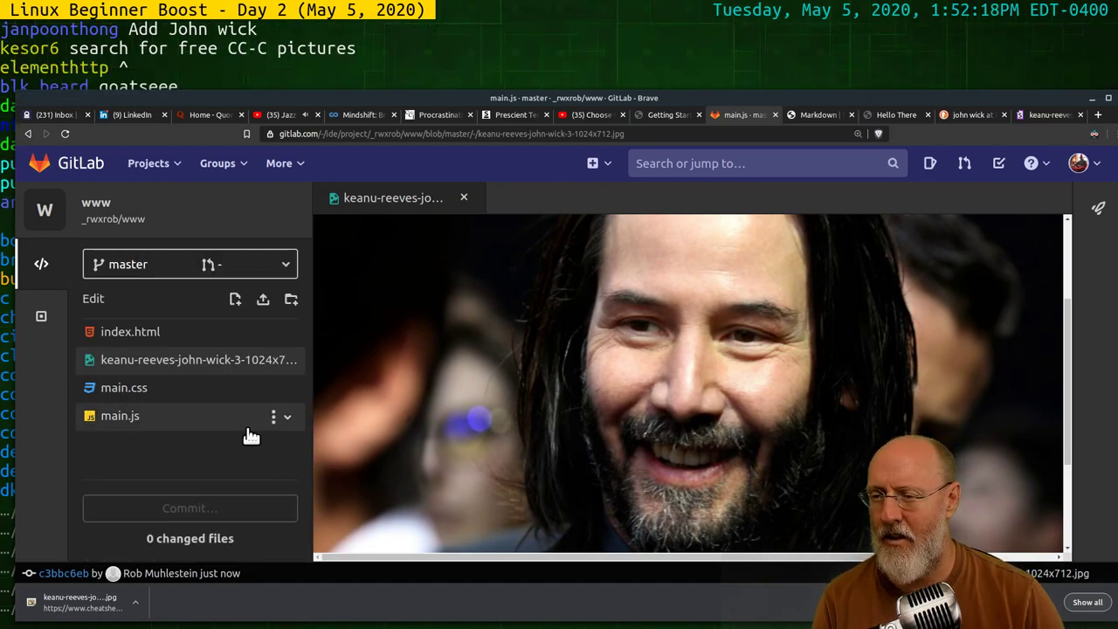
Add an indented line inside main in index.html and begin typing <img src="keanu
{"action": "left_click", "coordinate": [130, 333]}
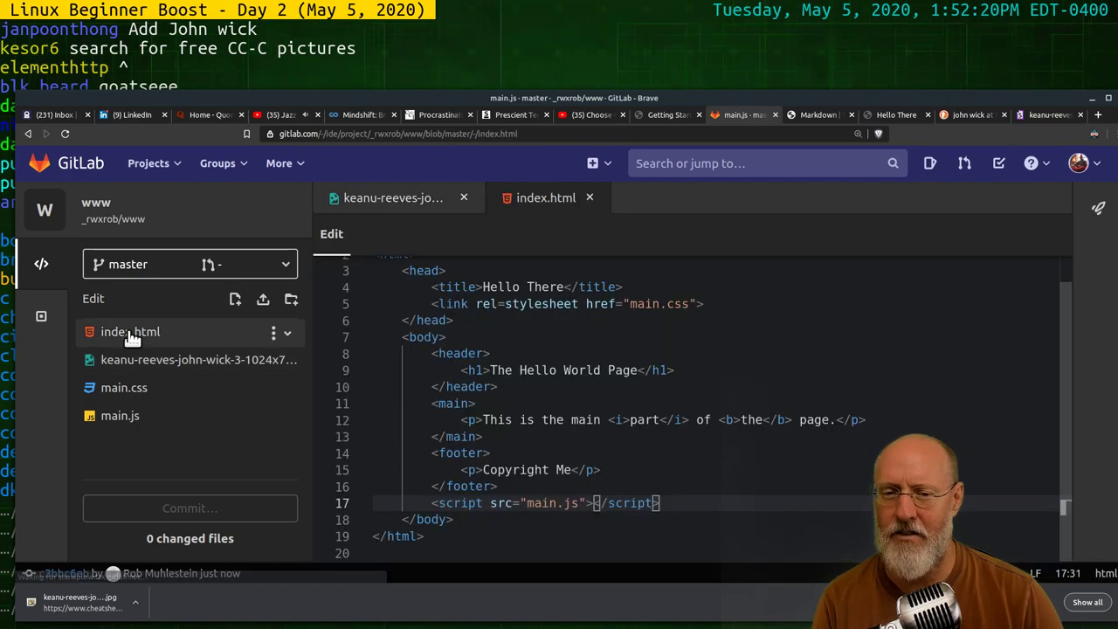
{"action": "left_click", "coordinate": [527, 352]}
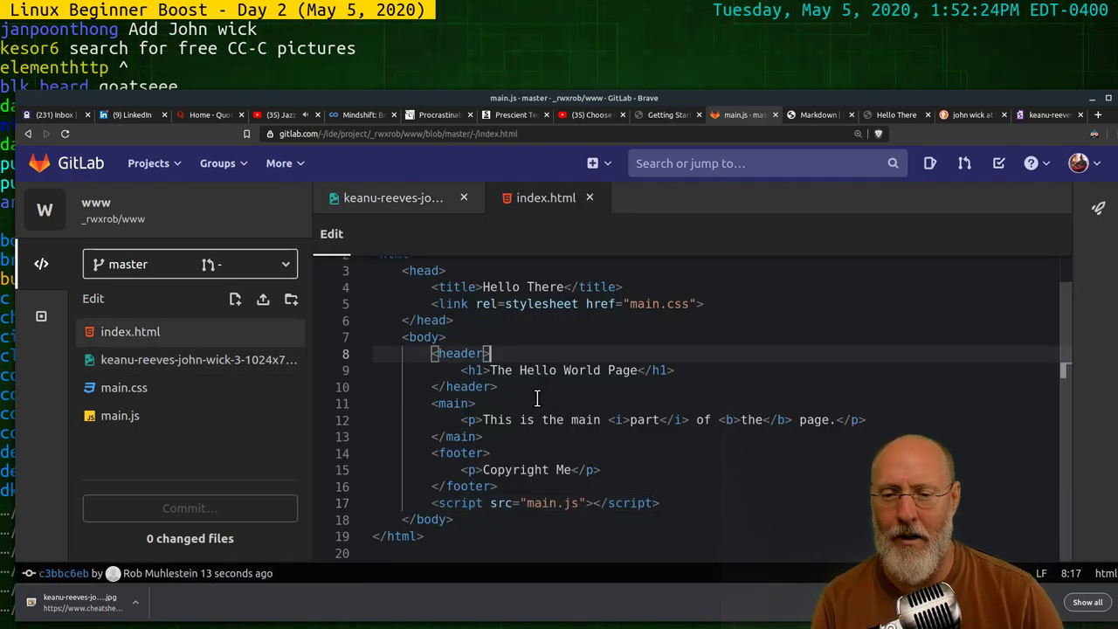
{"action": "left_click", "coordinate": [533, 402]}
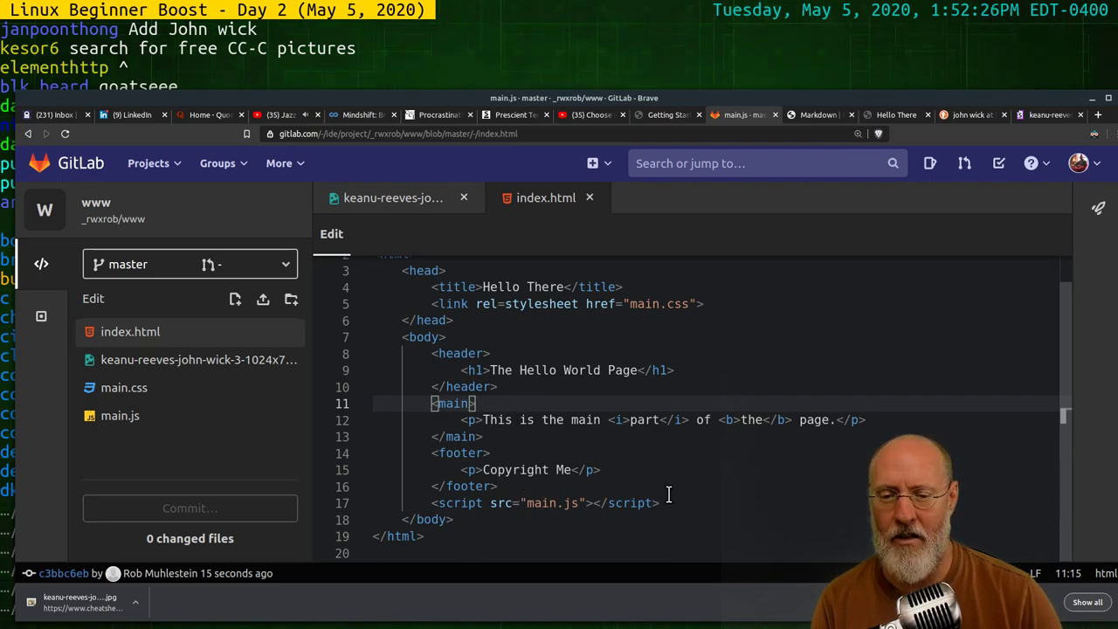
{"action": "left_click", "coordinate": [529, 485]}
{"action": "left_click", "coordinate": [513, 437]}
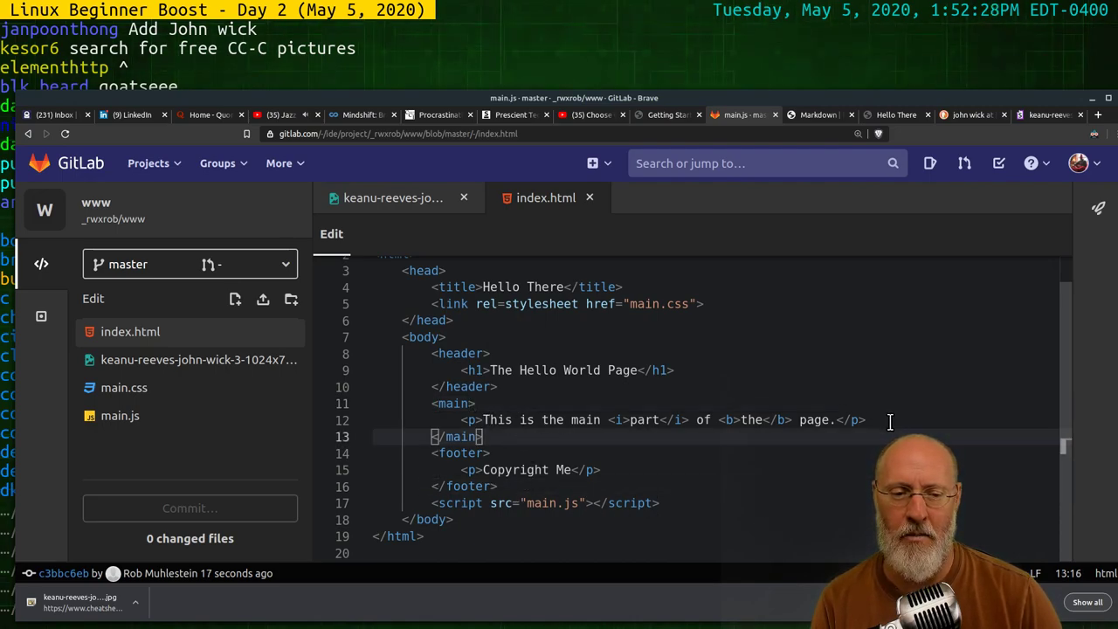
{"action": "key", "text": "ctrl+shift+Return"}
{"action": "key", "text": "Tab"}
{"action": "type", "text": "<im"}
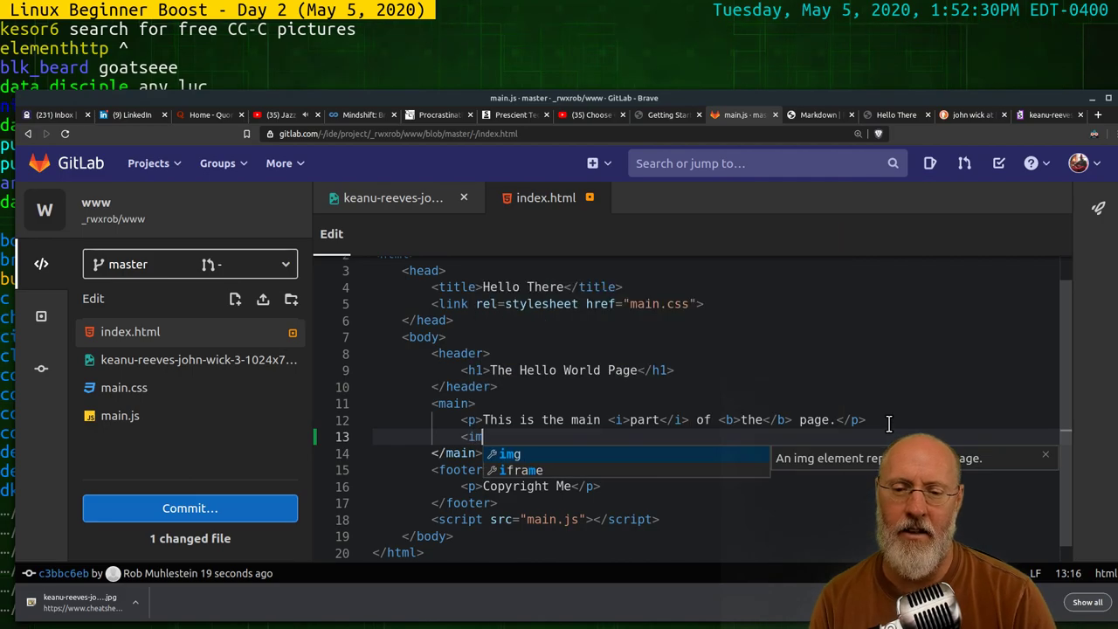
{"action": "type", "text": "g src="}
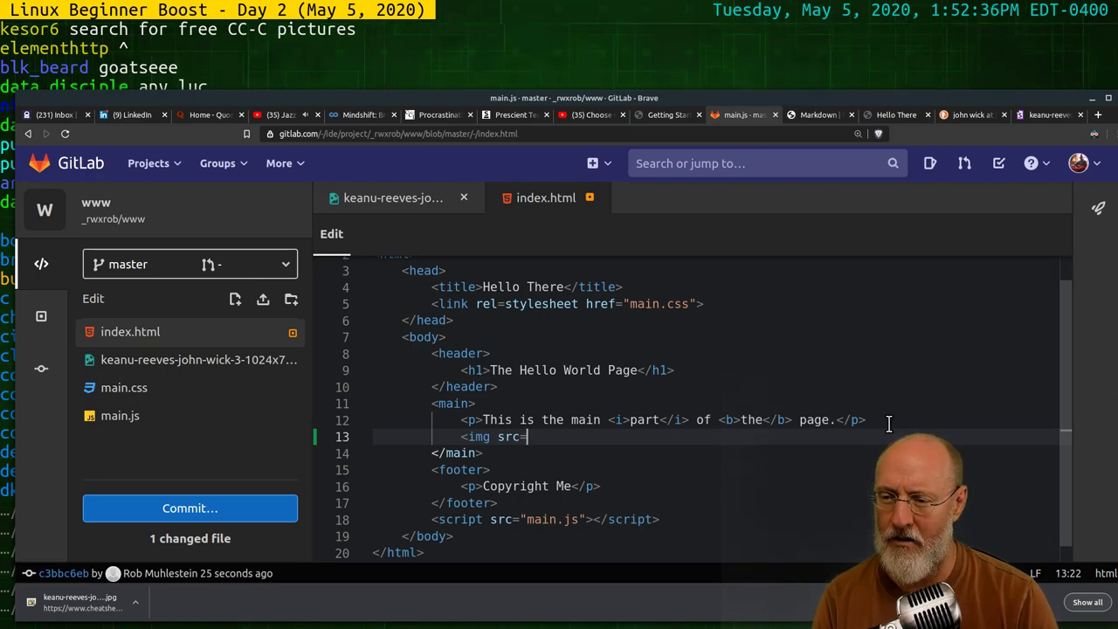
{"action": "type", "text": "\"\""}
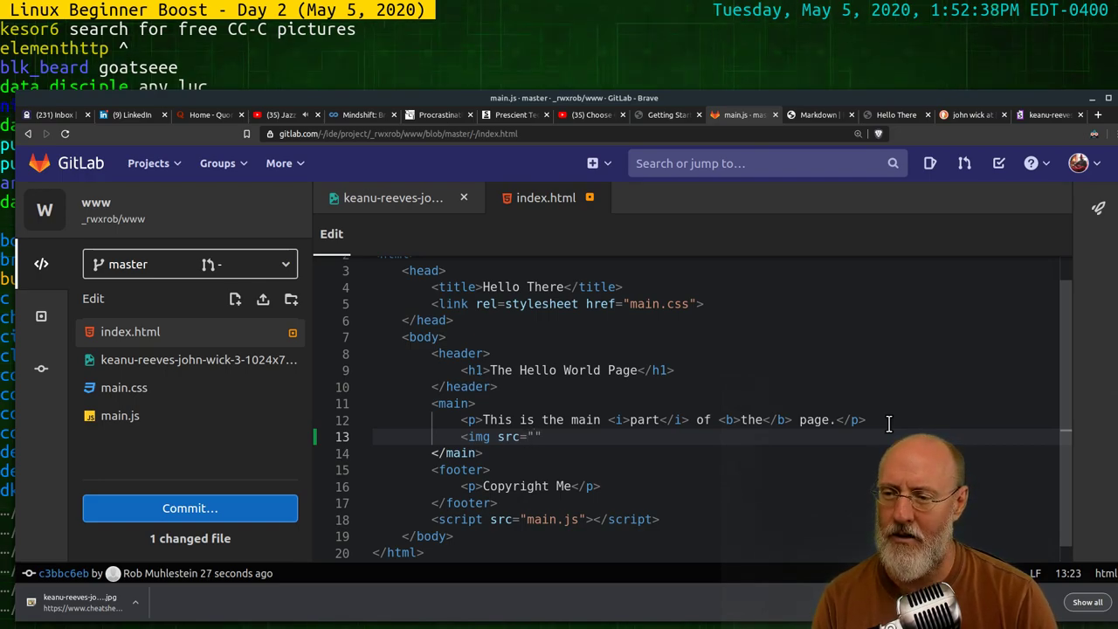
{"action": "type", "text": "kean"}
{"action": "key", "text": "BackSpace"}
{"action": "type", "text": "n"}
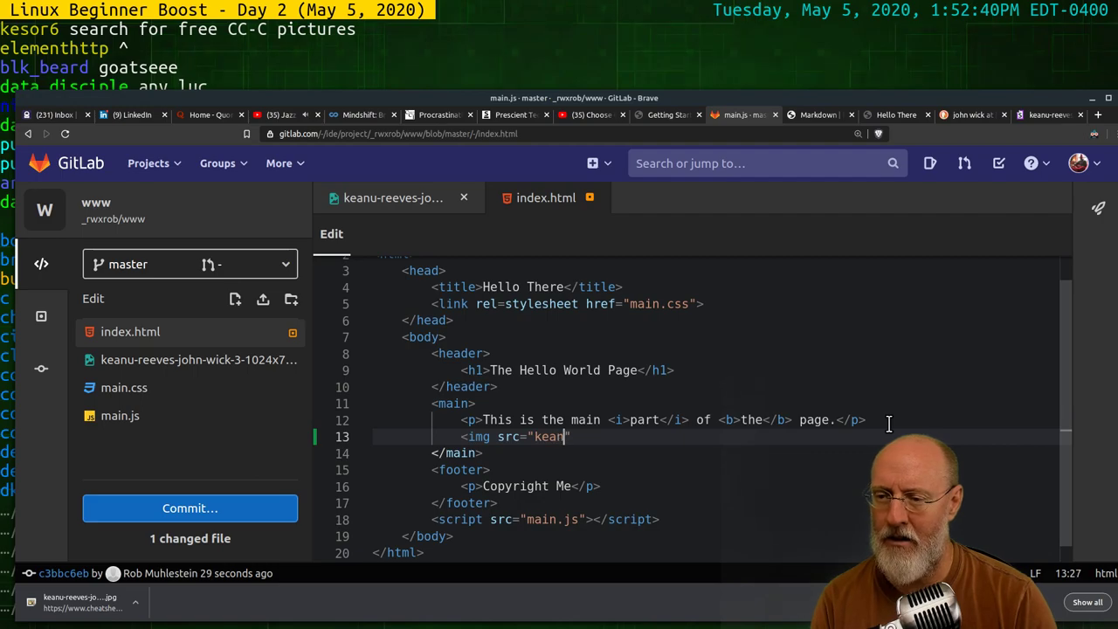
{"action": "type", "text": "u."}
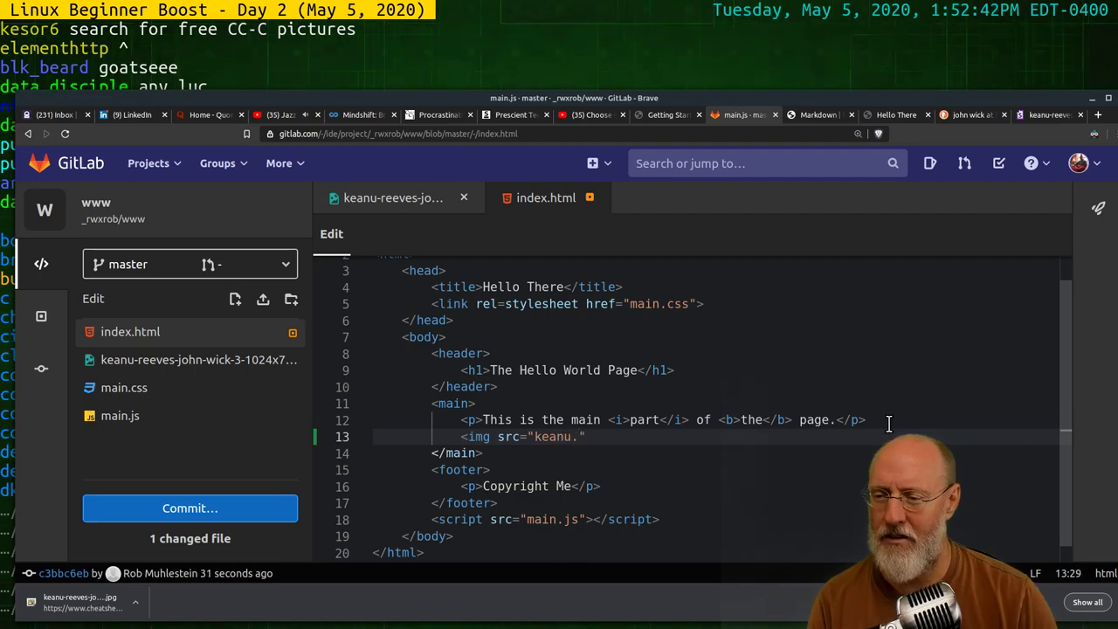
Widen the file sidebar to read the image file's full name, then return to index.html
{"action": "left_click", "coordinate": [249, 370]}
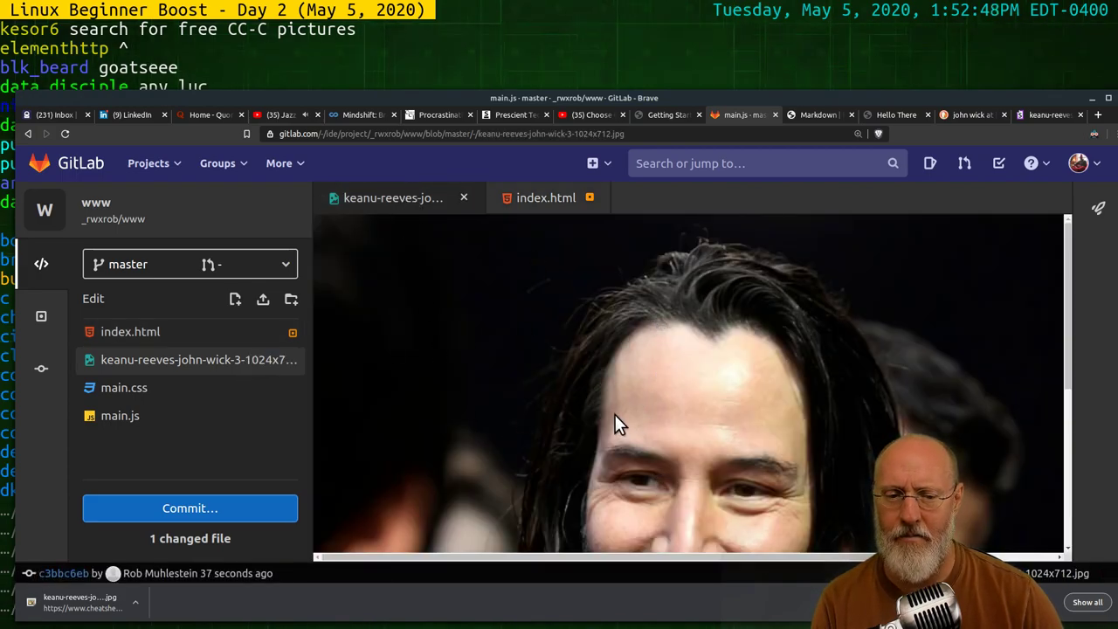
{"action": "scroll", "coordinate": [666, 437], "scroll_direction": "down", "scroll_amount": 5}
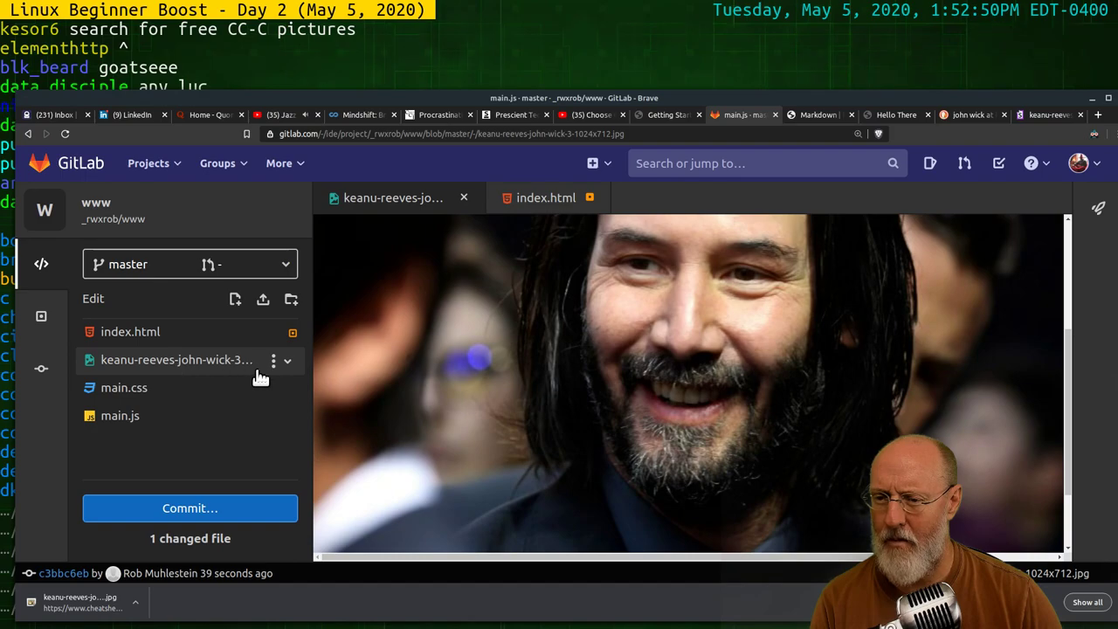
{"action": "mouse_move", "coordinate": [377, 392]}
{"action": "left_mouse_down"}
{"action": "mouse_move", "coordinate": [399, 392]}
{"action": "mouse_move", "coordinate": [372, 392]}
{"action": "left_mouse_up"}
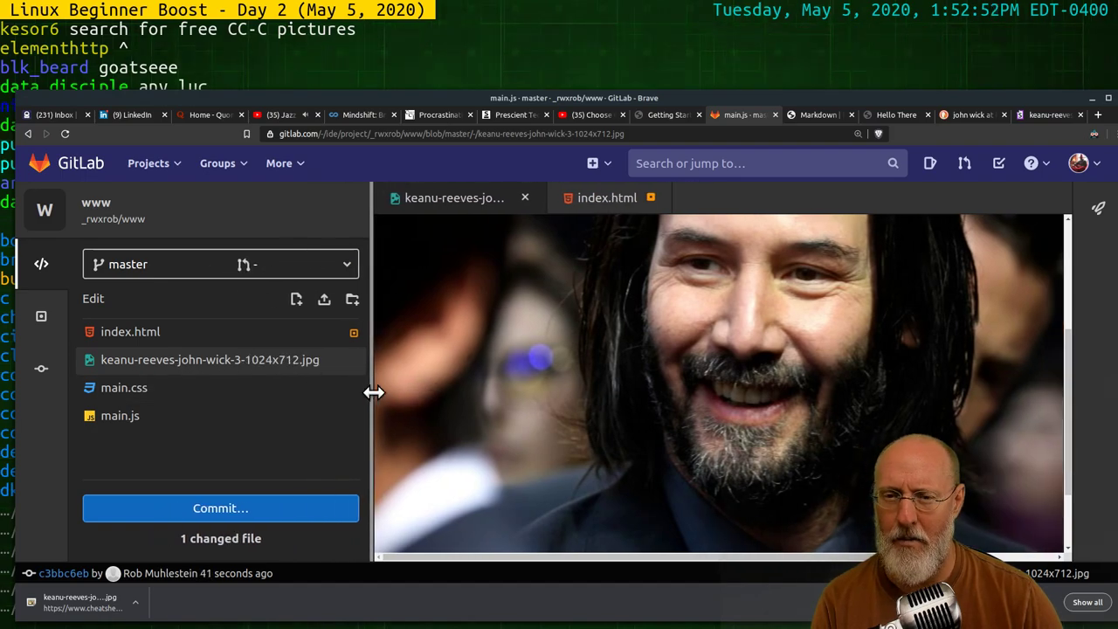
{"action": "left_click", "coordinate": [575, 200]}
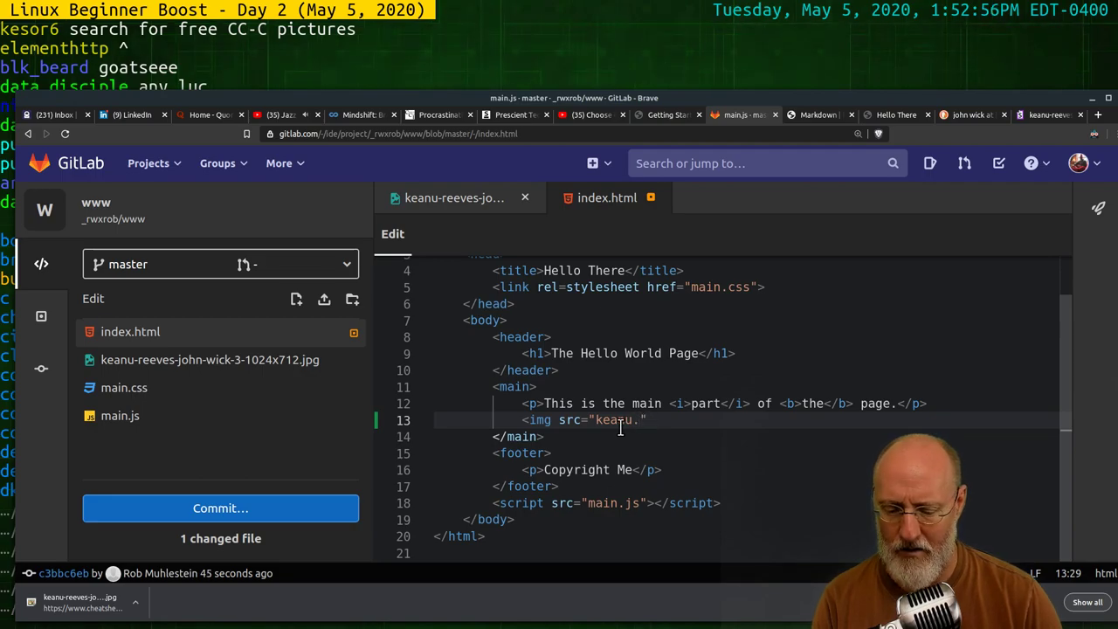
Finish line 13 as <img src="keanu.jpg"> and tidy the tag's ending
{"action": "type", "text": "jpg"}
{"action": "key", "text": "Right"}
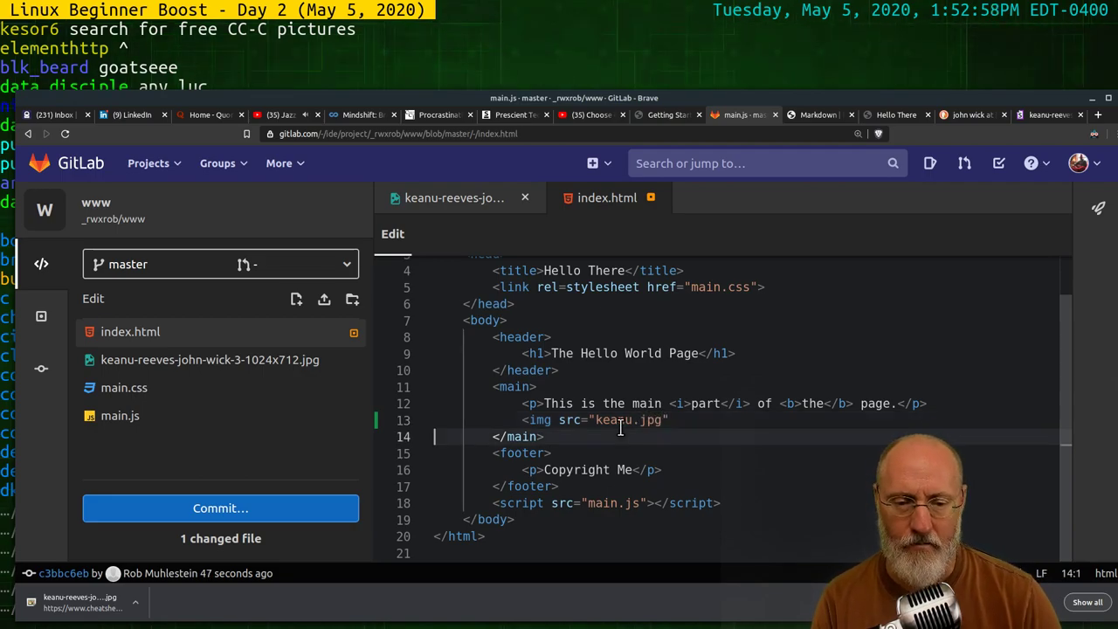
{"action": "type", "text": ">"}
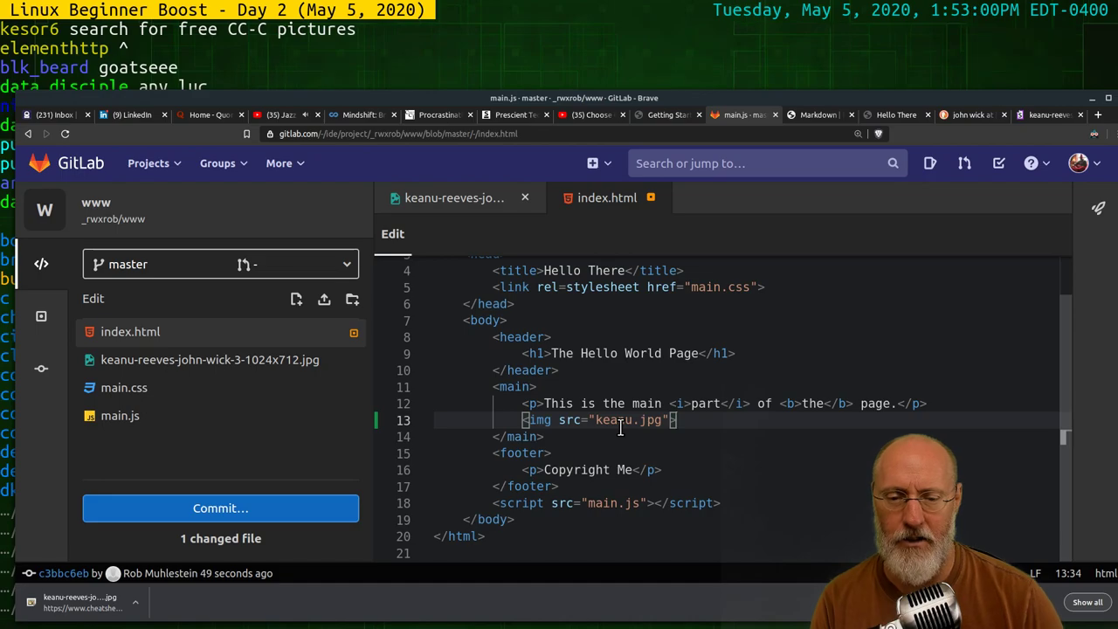
{"action": "key", "text": "Down"}
{"action": "left_click", "coordinate": [687, 420]}
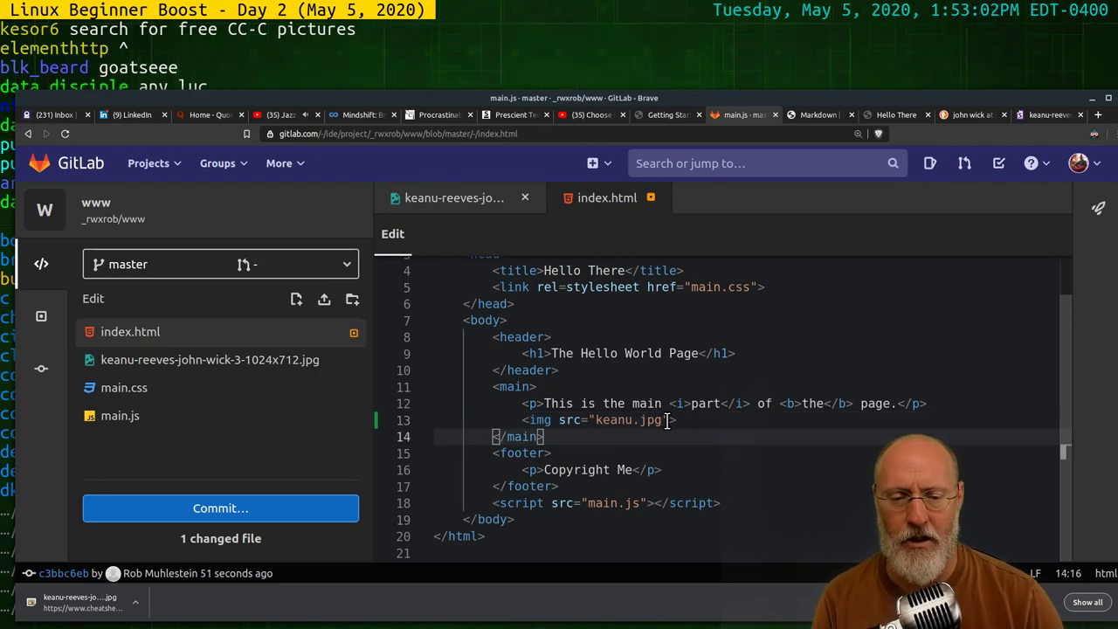
{"action": "key", "text": "BackSpace"}
{"action": "key", "text": "BackSpace"}
{"action": "type", "text": "/"}
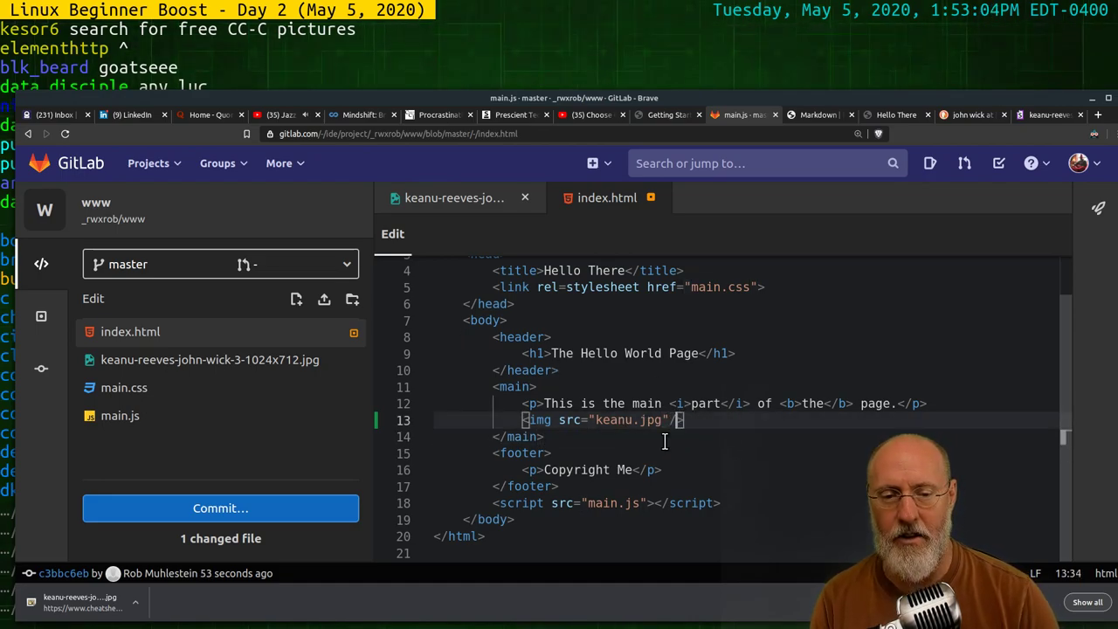
{"action": "left_click", "coordinate": [742, 472]}
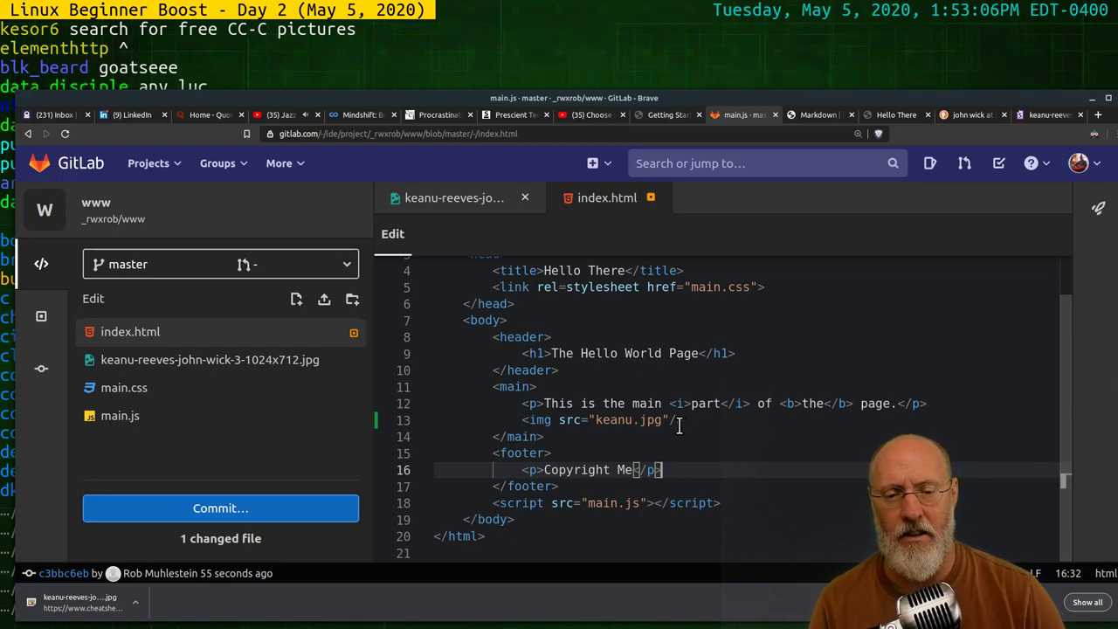
{"action": "left_click", "coordinate": [680, 421]}
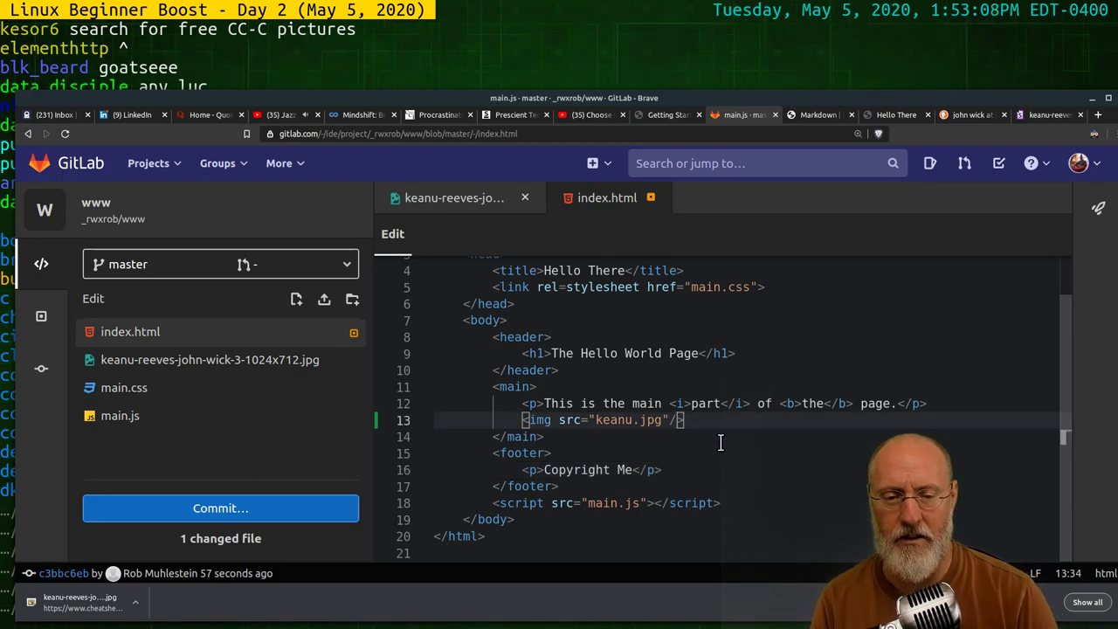
{"action": "key", "text": "BackSpace"}
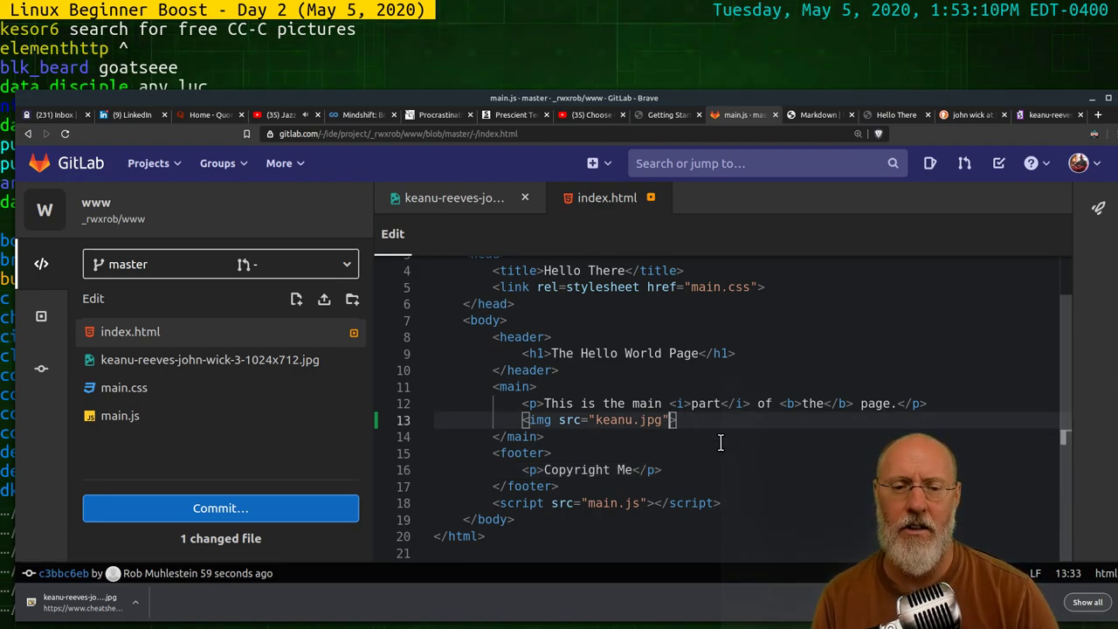
{"action": "left_click", "coordinate": [721, 443]}
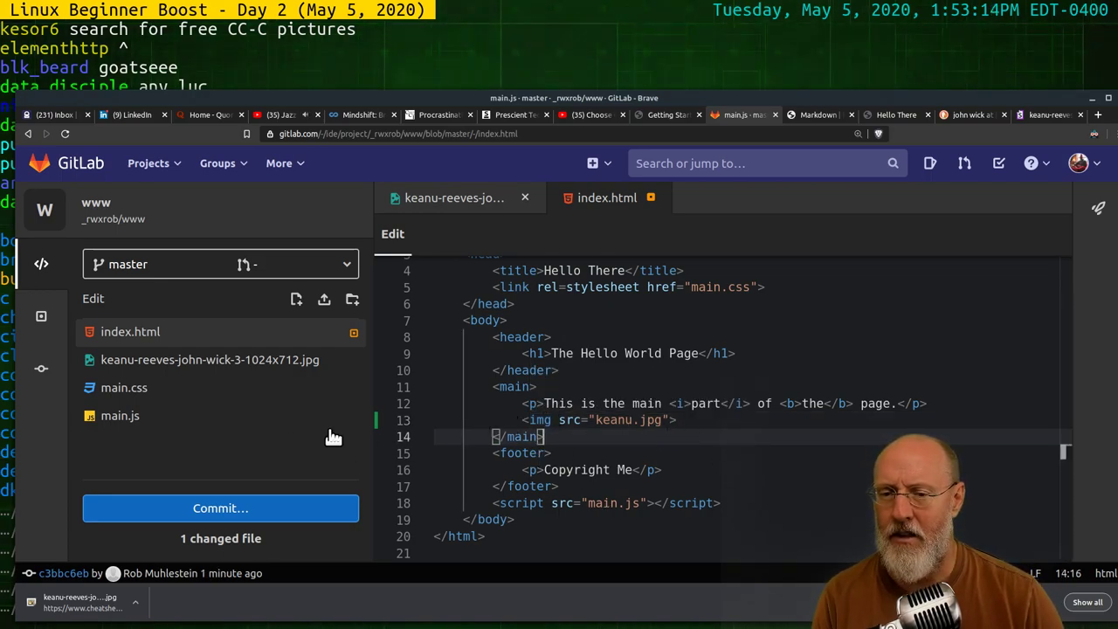
{"action": "mouse_move", "coordinate": [335, 367]}
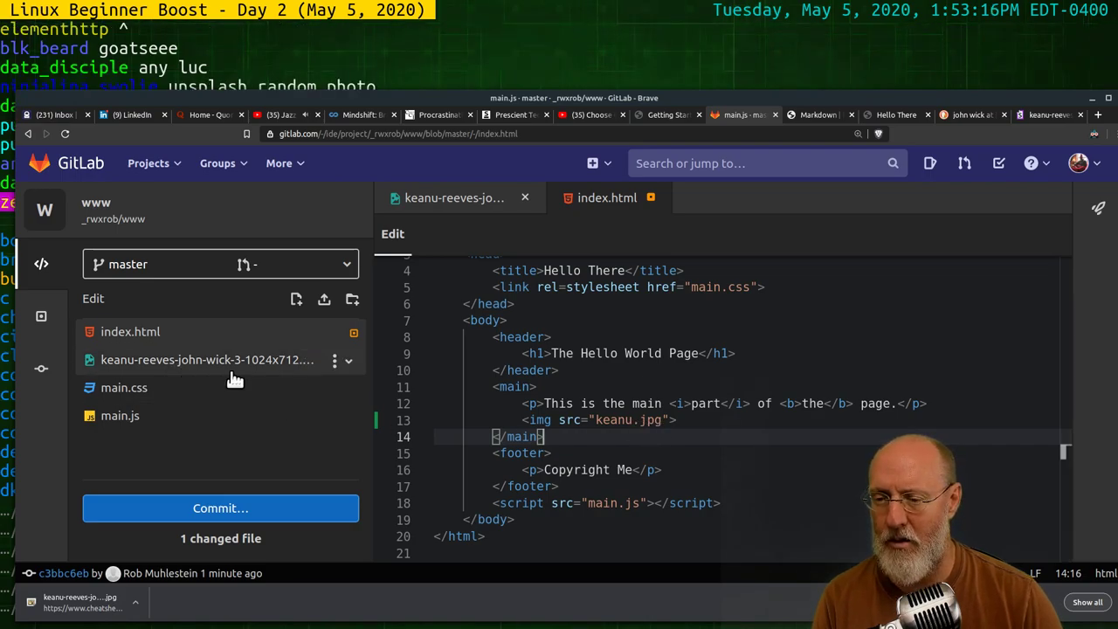
Rename the uploaded Keanu Reeves image file to keanu.jpg via Rename/Move
{"action": "left_click", "coordinate": [335, 364]}
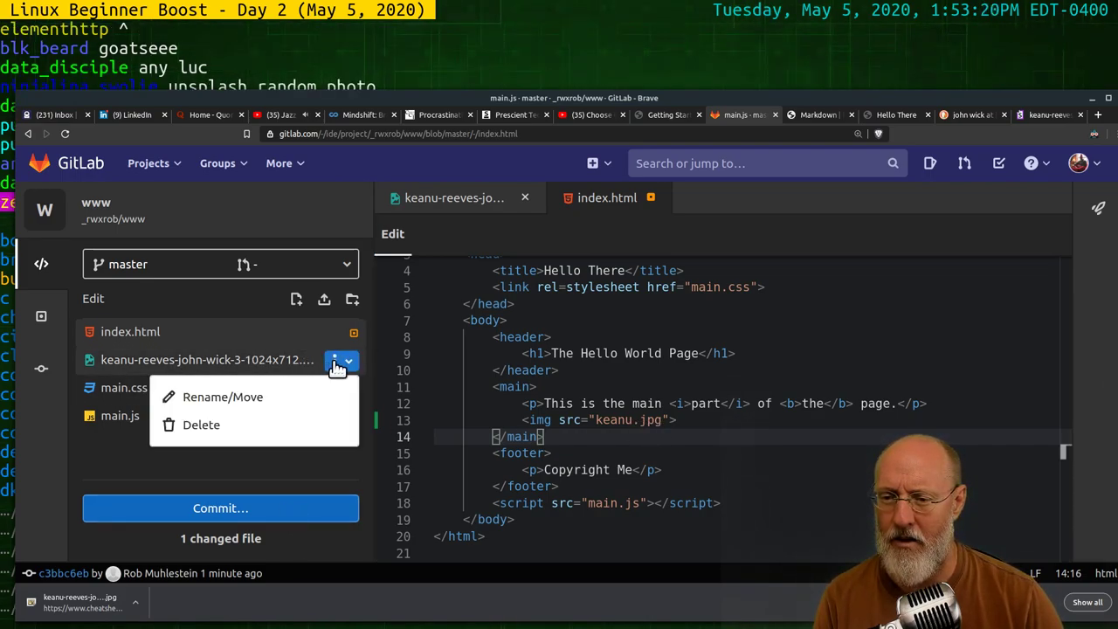
{"action": "left_click", "coordinate": [294, 397]}
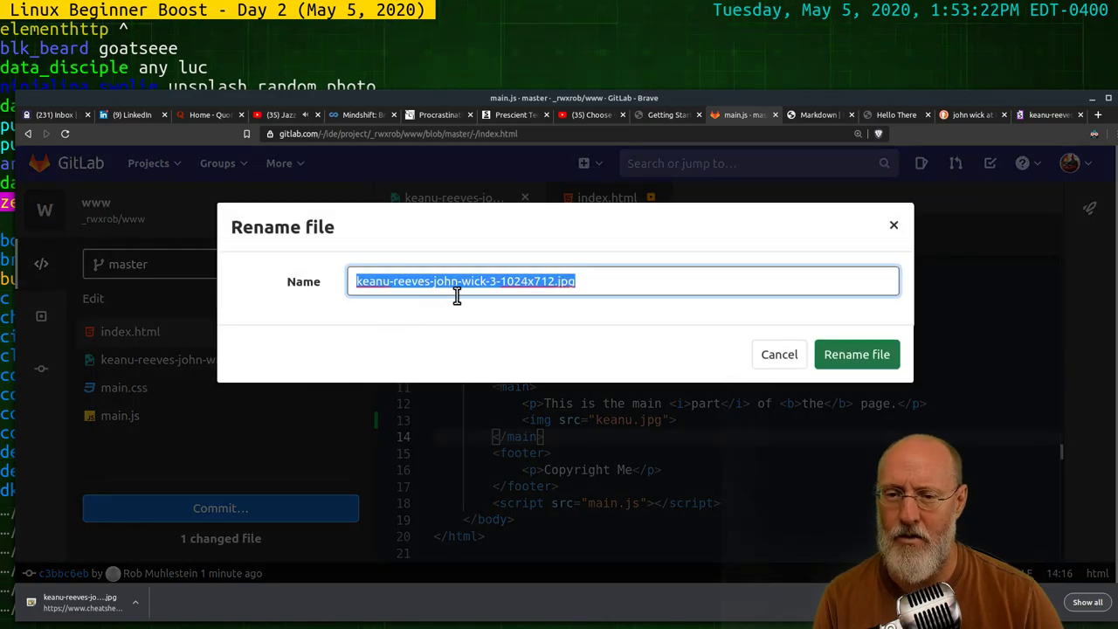
{"action": "left_click", "coordinate": [414, 285]}
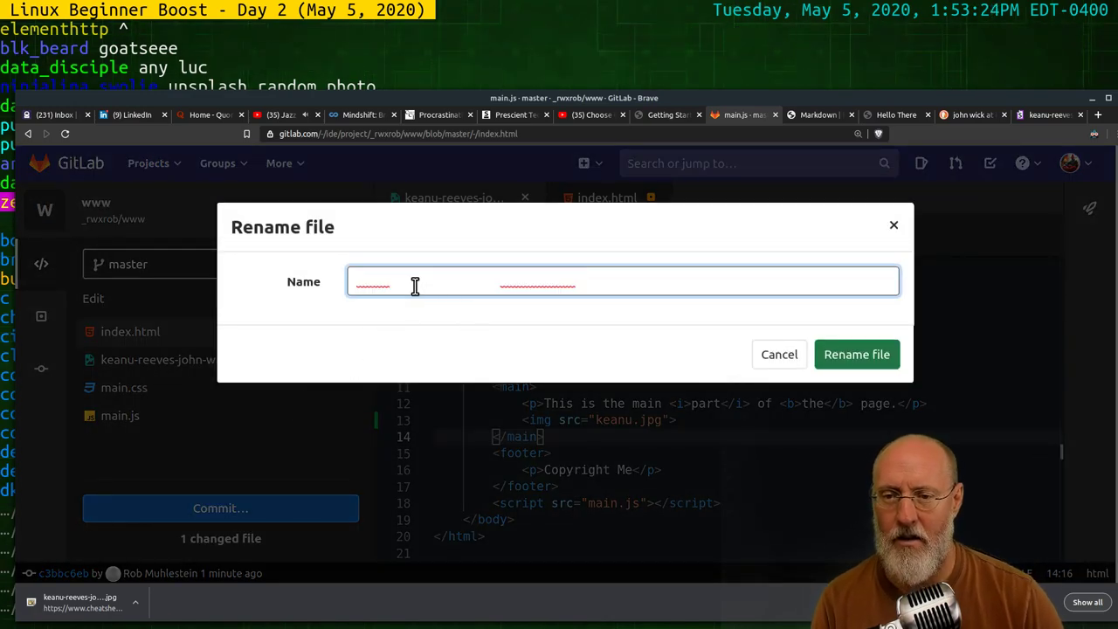
{"action": "left_click_drag", "start_coordinate": [394, 284], "coordinate": [559, 283]}
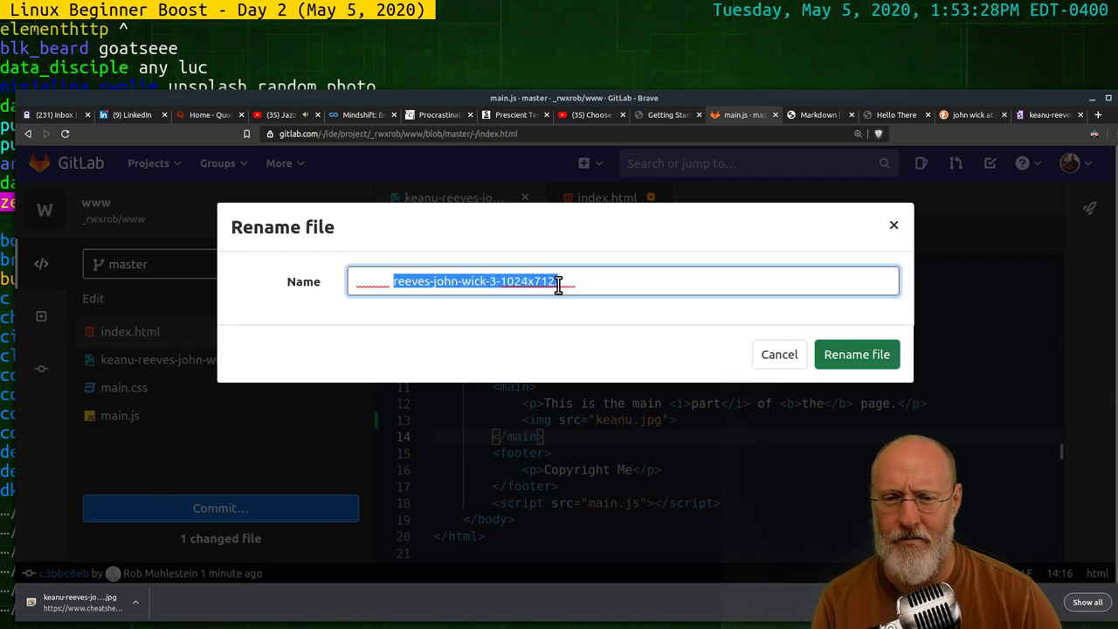
{"action": "key", "text": "BackSpace"}
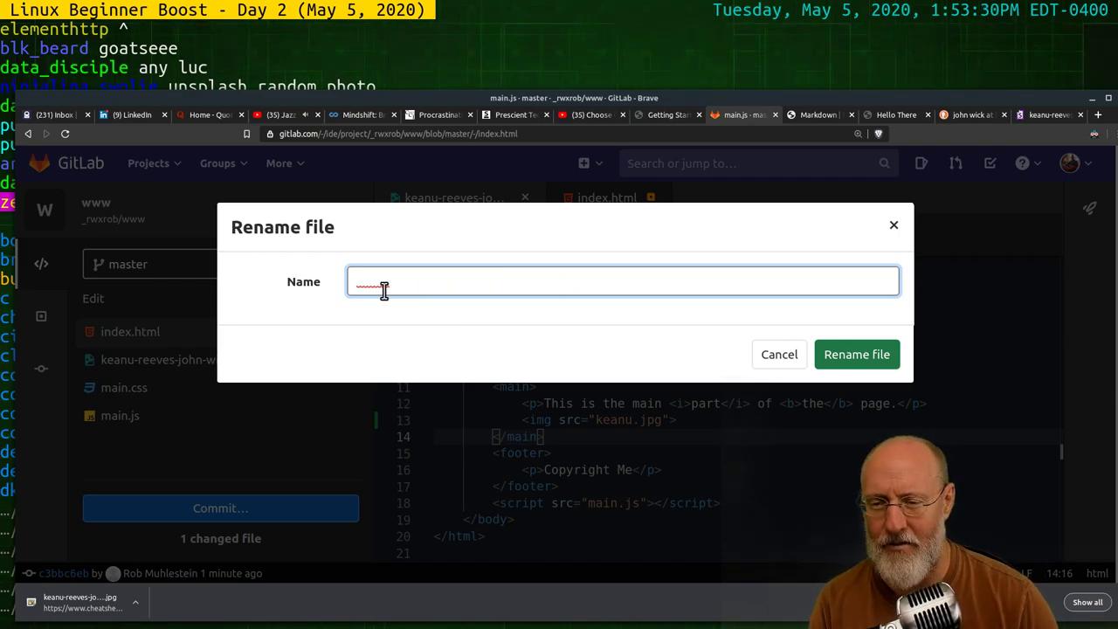
{"action": "mouse_move", "coordinate": [352, 282]}
{"action": "left_mouse_down"}
{"action": "mouse_move", "coordinate": [435, 277]}
{"action": "mouse_move", "coordinate": [400, 282]}
{"action": "left_mouse_up"}
{"action": "key", "text": "BackSpace"}
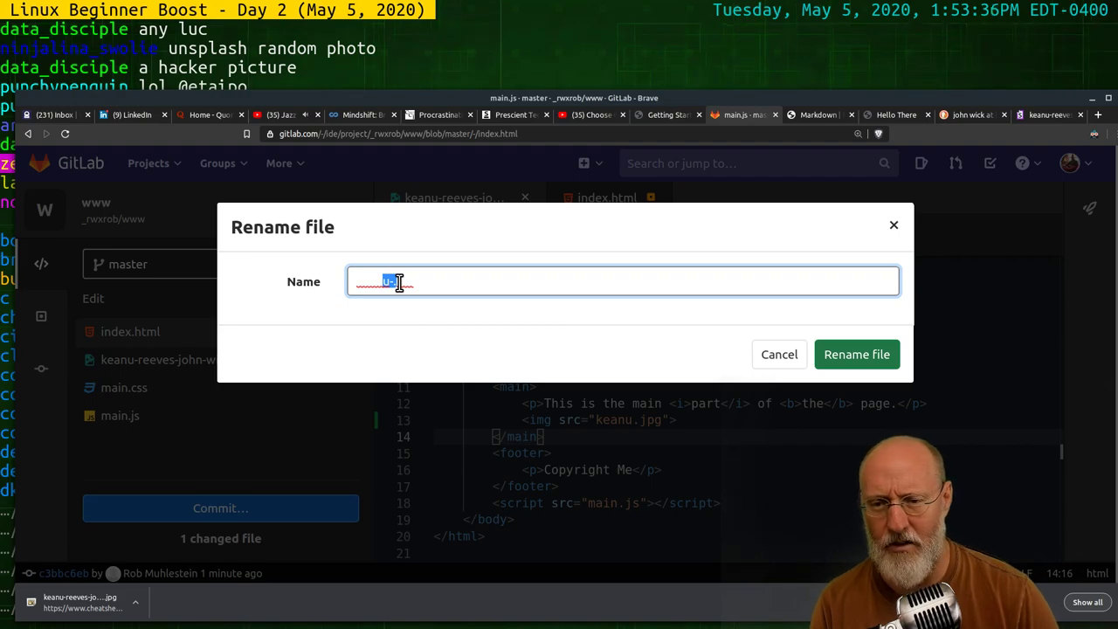
{"action": "left_click", "coordinate": [399, 282]}
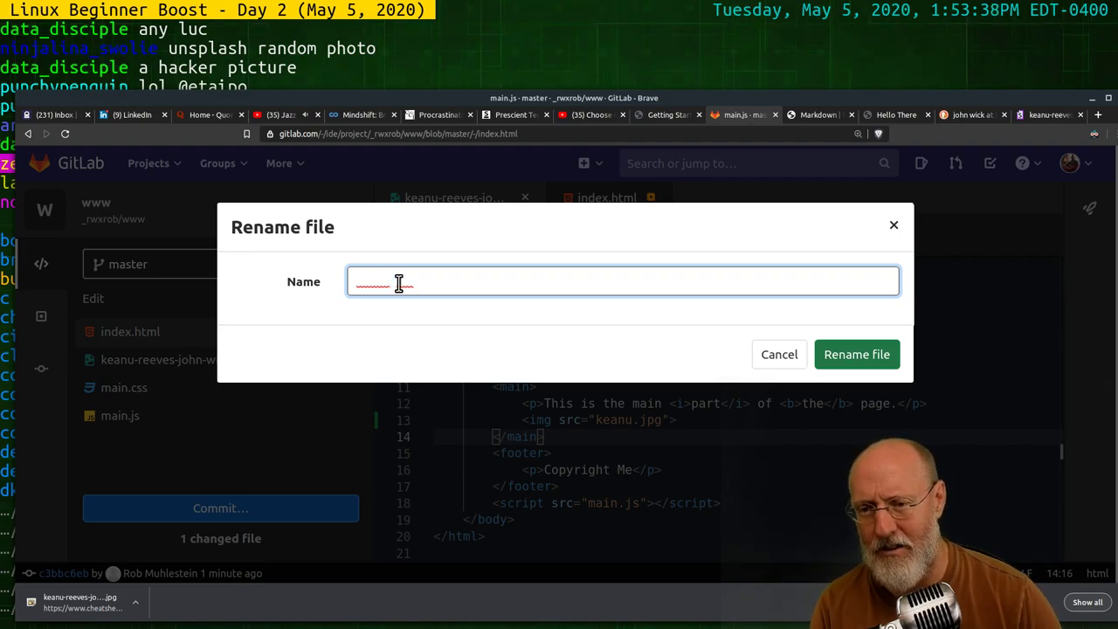
{"action": "left_click_drag", "start_coordinate": [391, 282], "coordinate": [394, 284]}
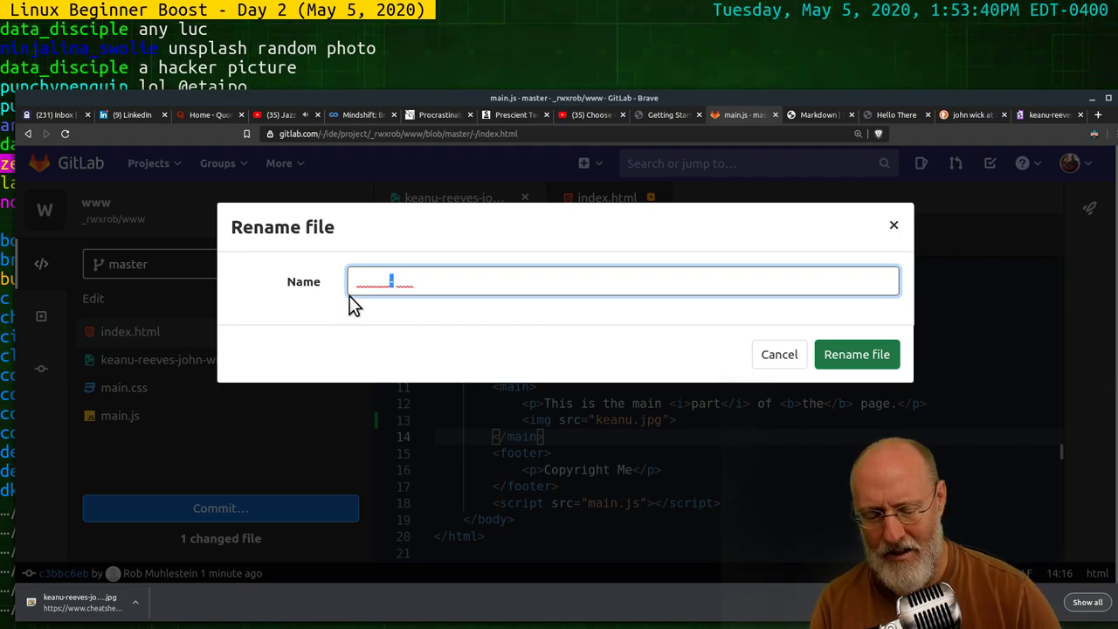
{"action": "left_click", "coordinate": [851, 357]}
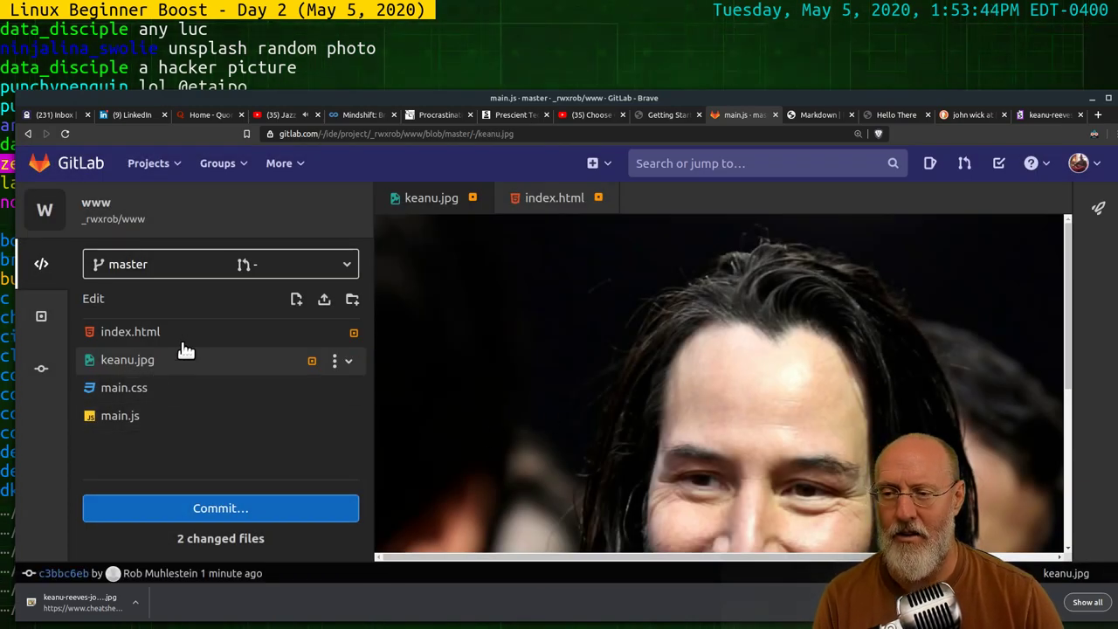
Commit the keanu.jpg rename and index.html img tag to master, then go to the Netlify tab
{"action": "left_click", "coordinate": [243, 511]}
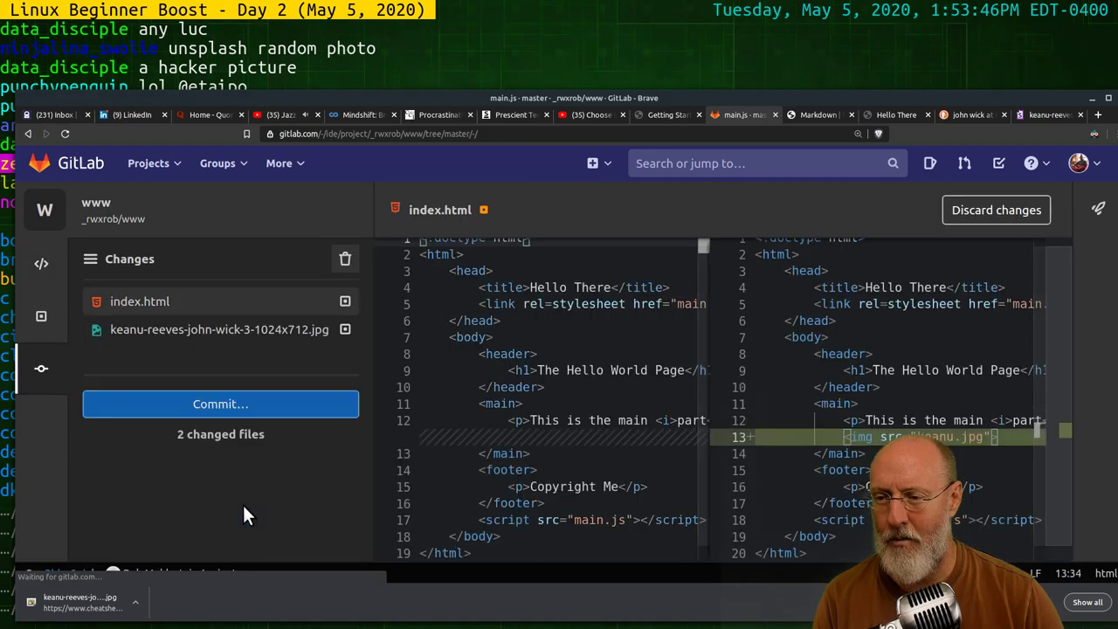
{"action": "left_click", "coordinate": [123, 538]}
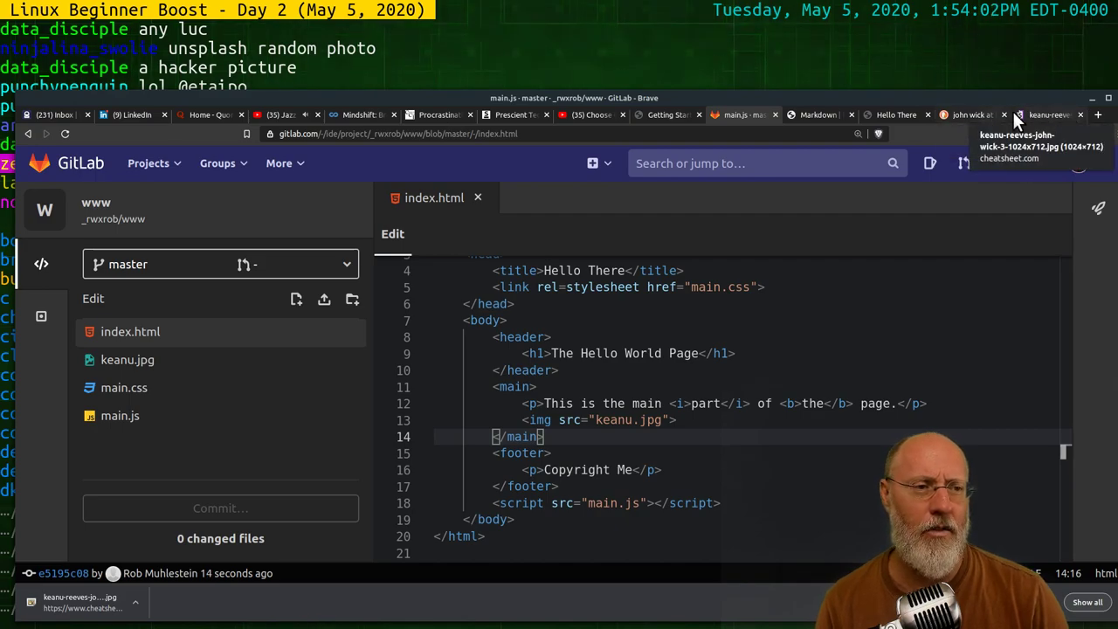
{"action": "left_click", "coordinate": [874, 113]}
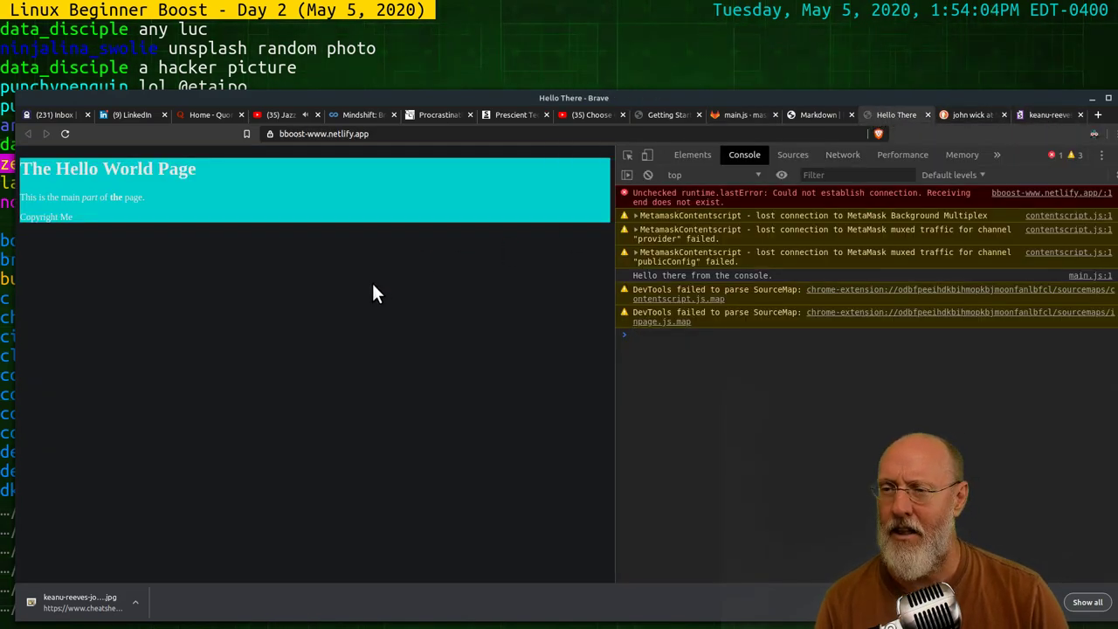
Reload the Netlify site to show the Keanu photo, glance at other tabs, and return to GitLab
{"action": "left_click", "coordinate": [64, 134]}
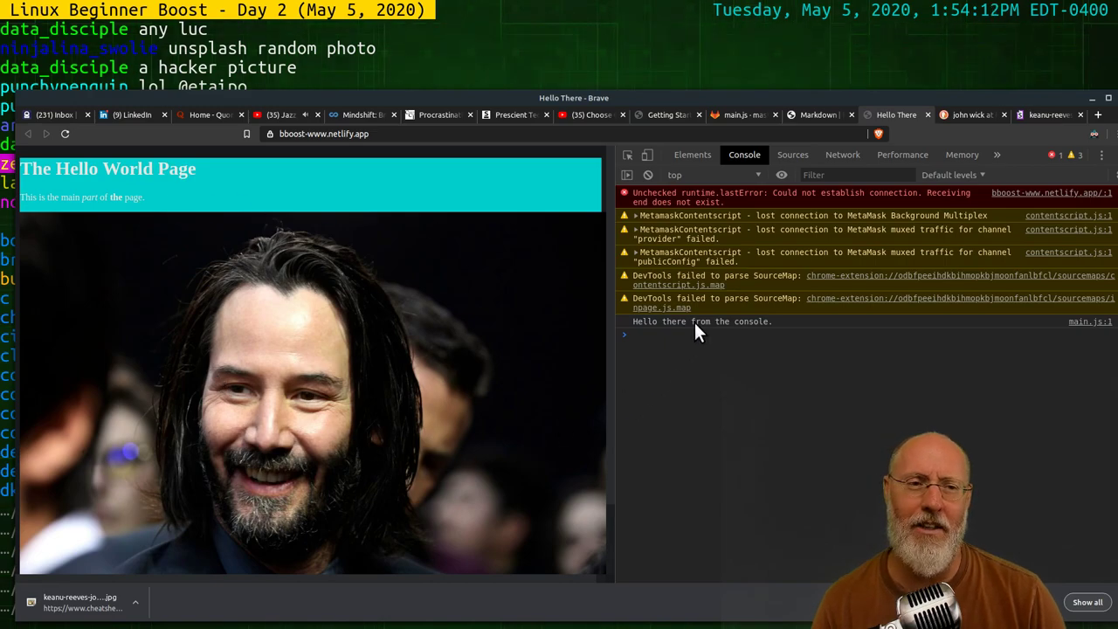
{"action": "left_click", "coordinate": [812, 115]}
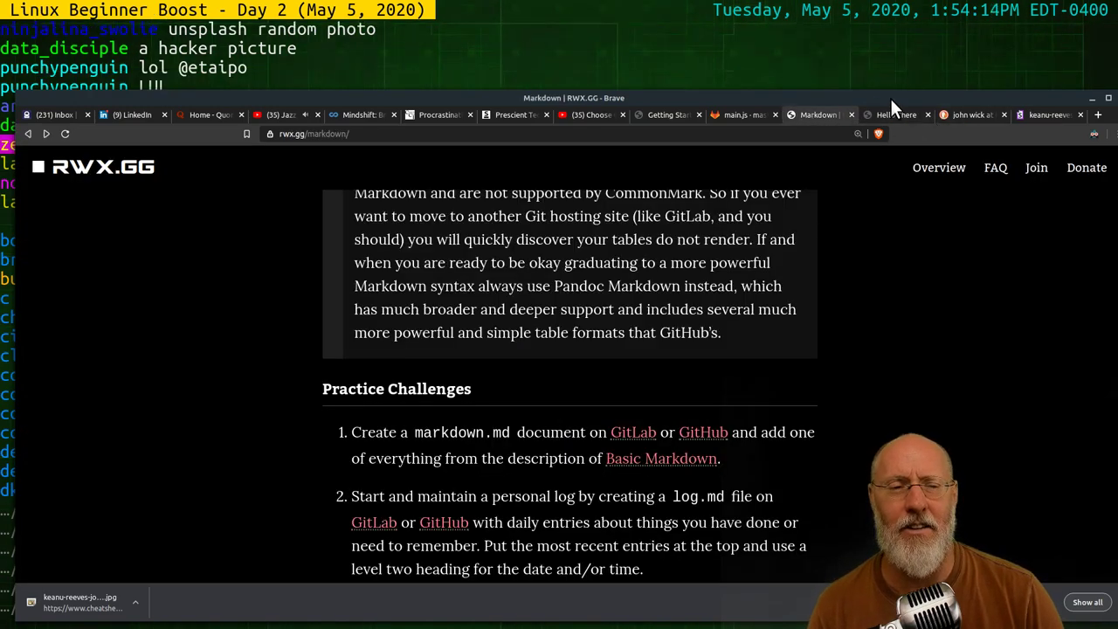
{"action": "left_click", "coordinate": [956, 114]}
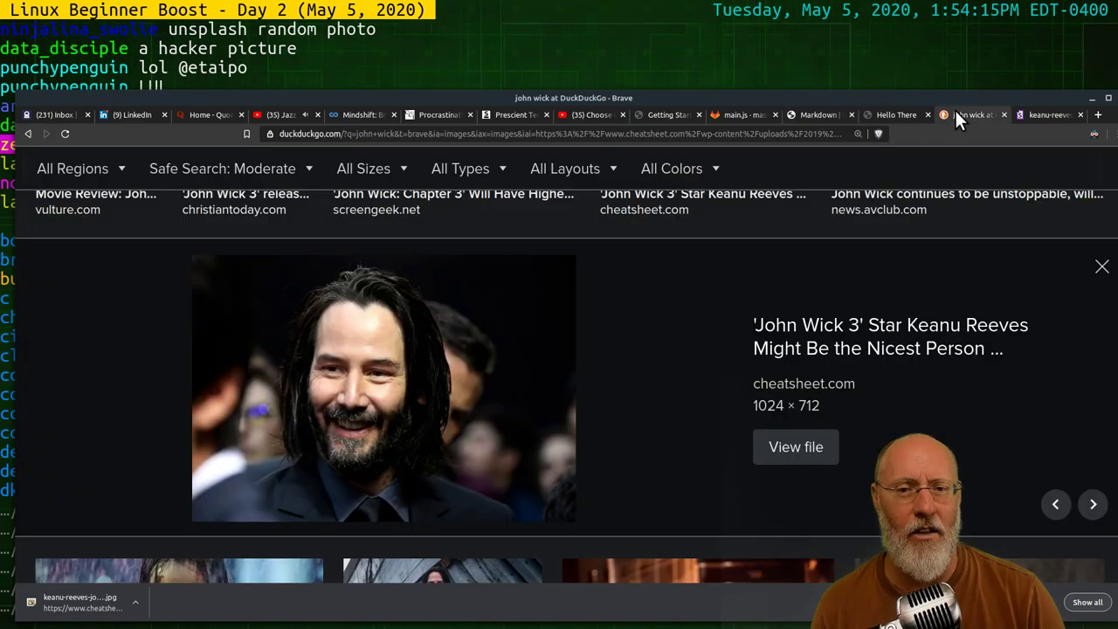
{"action": "left_click", "coordinate": [729, 114]}
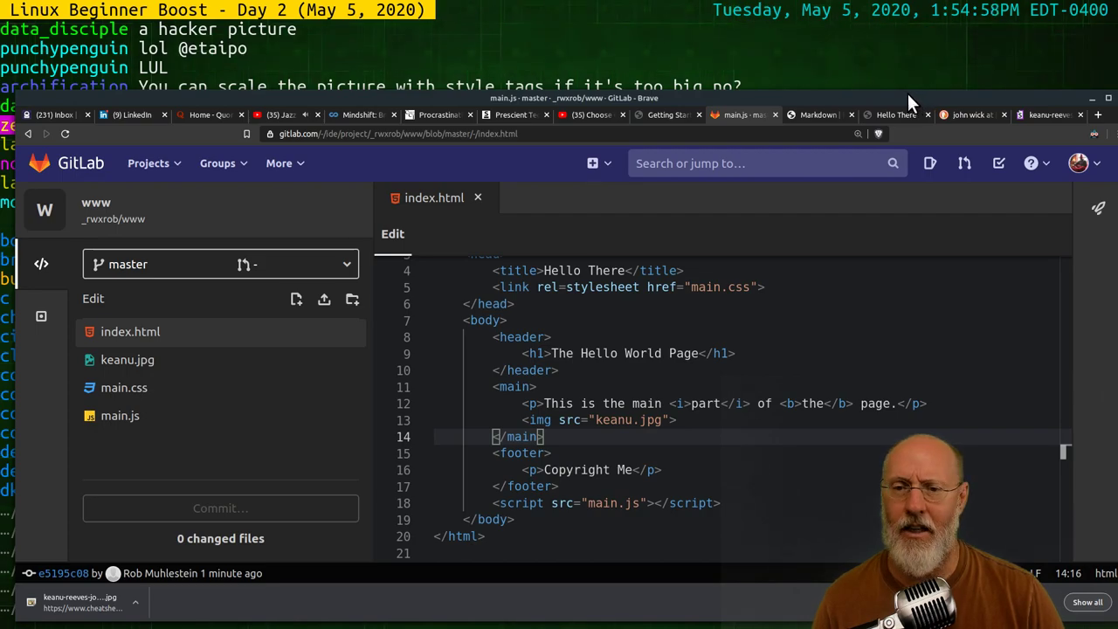
Minimize Brave and clear the terminal screen with clear
{"action": "left_click", "coordinate": [1092, 98]}
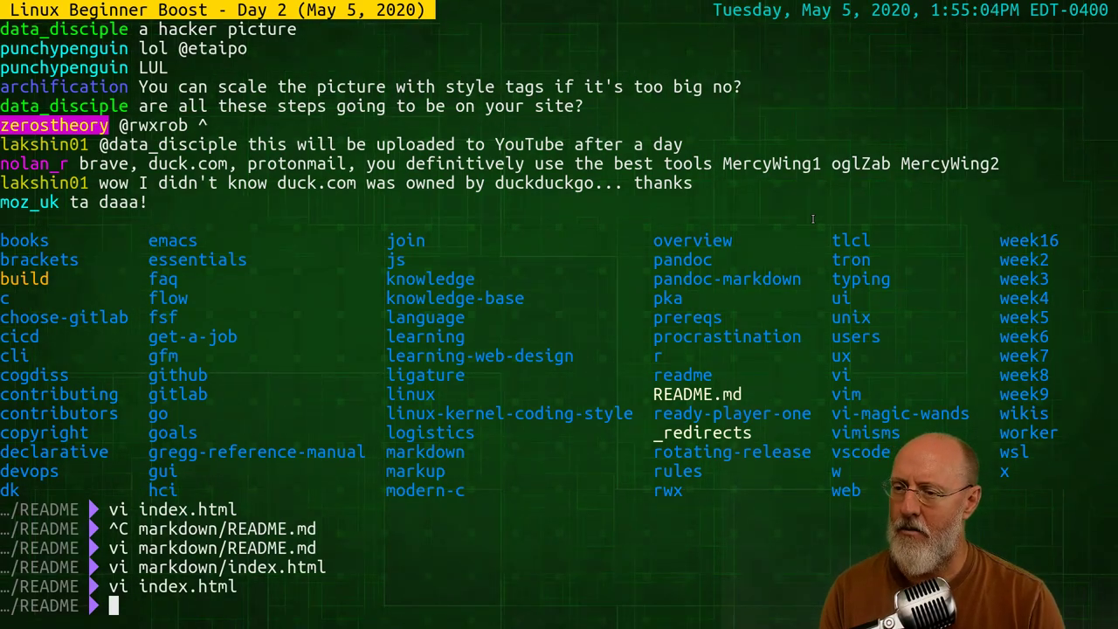
{"action": "type", "text": "clear"}
{"action": "key", "text": "Return"}
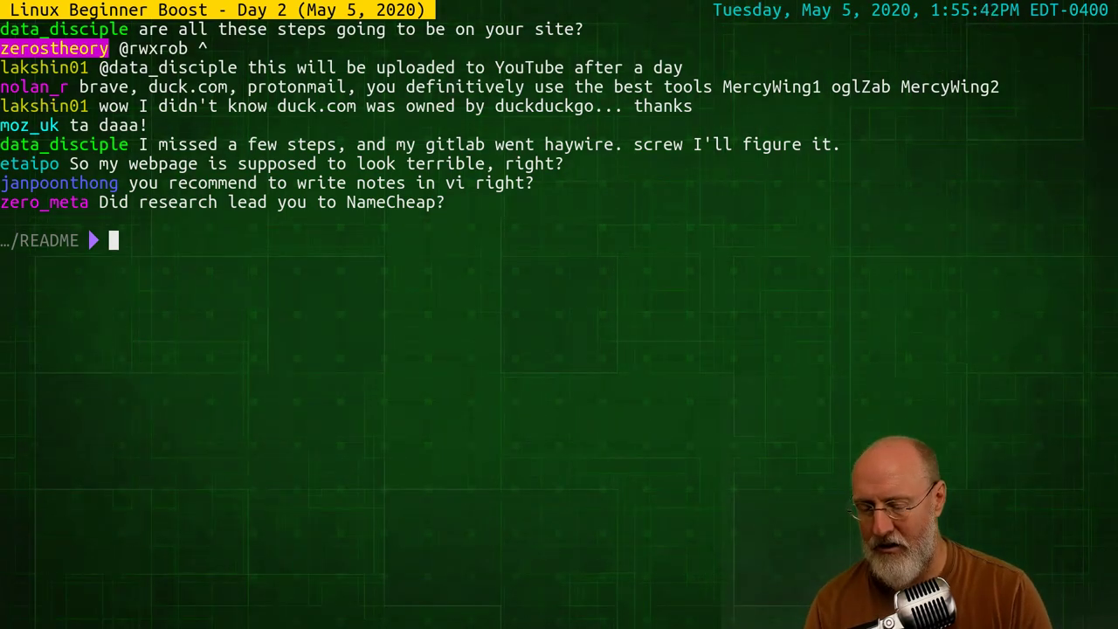
Open rwx.gg/week1 in Lynx, then quit back to the shell
{"action": "type", "text": "lynx "}
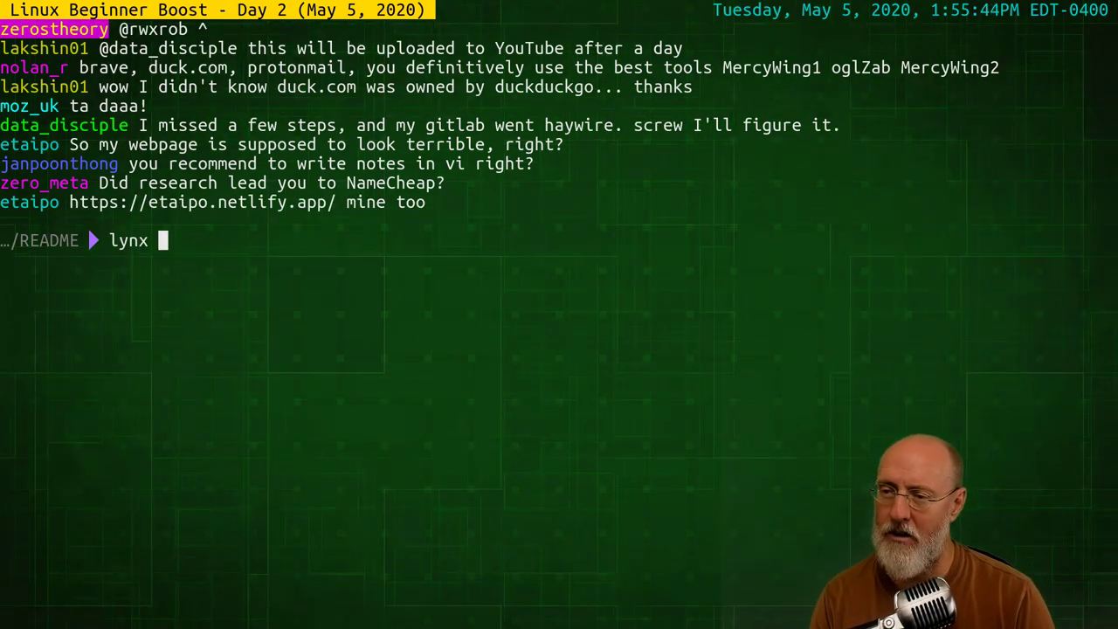
{"action": "type", "text": "h"}
{"action": "key", "text": "BackSpace"}
{"action": "type", "text": "rw"}
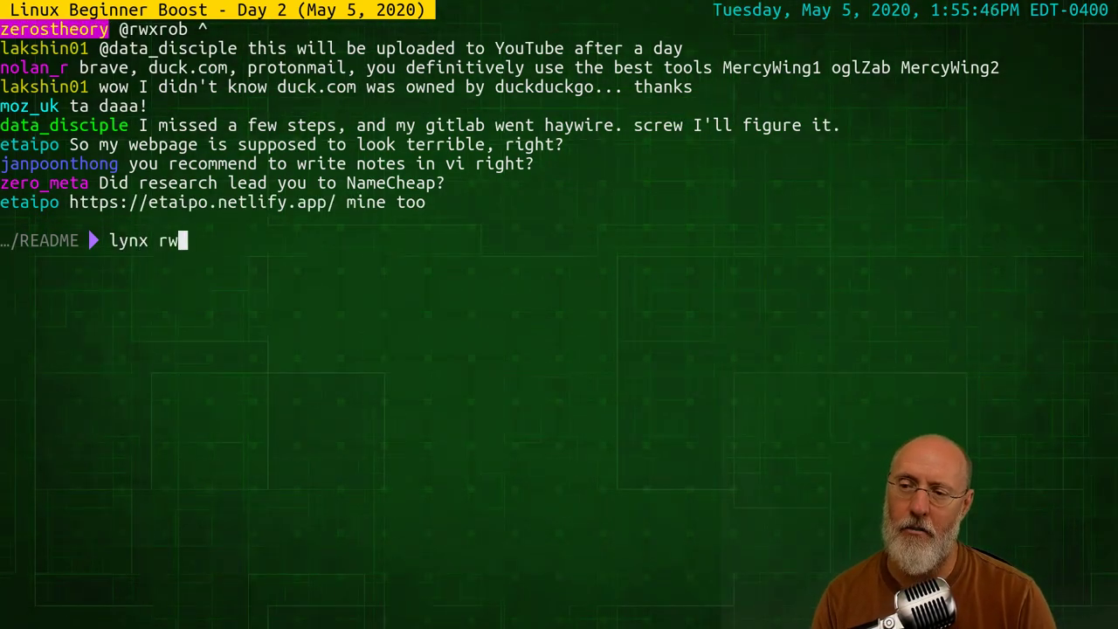
{"action": "type", "text": "x.gg/week"}
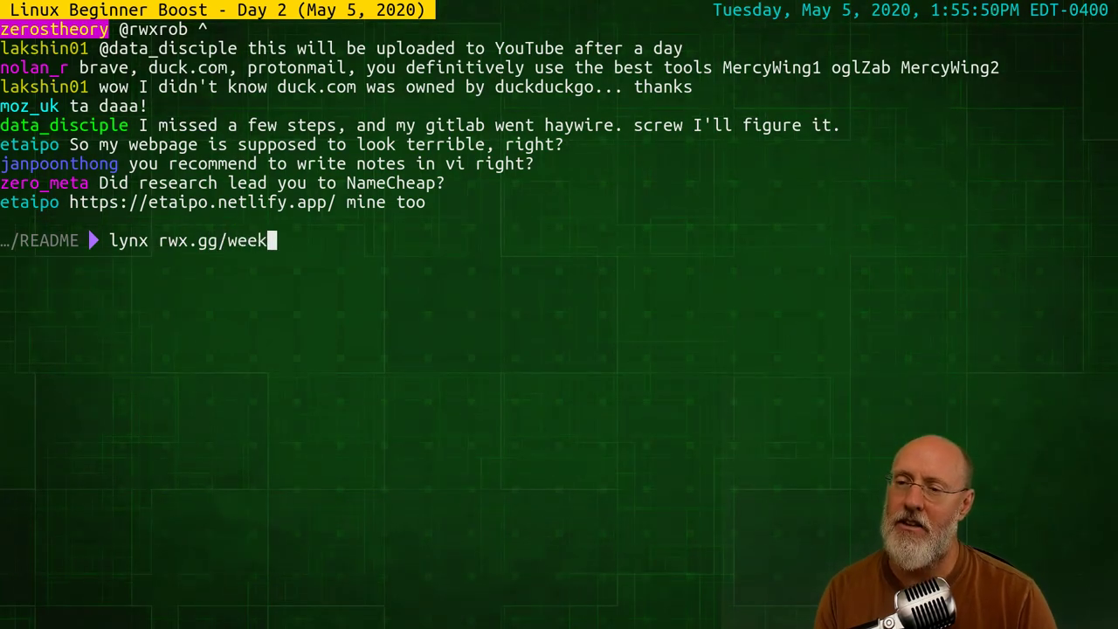
{"action": "type", "text": "1"}
{"action": "key", "text": "Return"}
{"action": "key", "text": "q"}
{"action": "key", "text": "Up"}
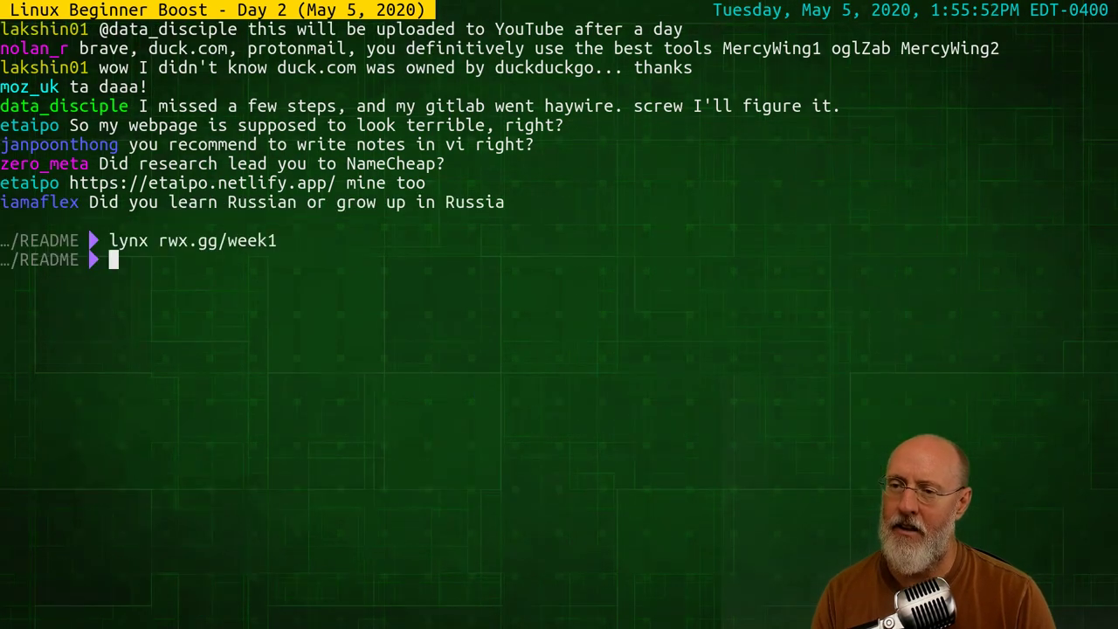
{"action": "key", "text": "Delete"}
{"action": "key", "text": "Delete"}
{"action": "key", "text": "Delete"}
{"action": "key", "text": "Delete"}
{"action": "key", "text": "Delete"}
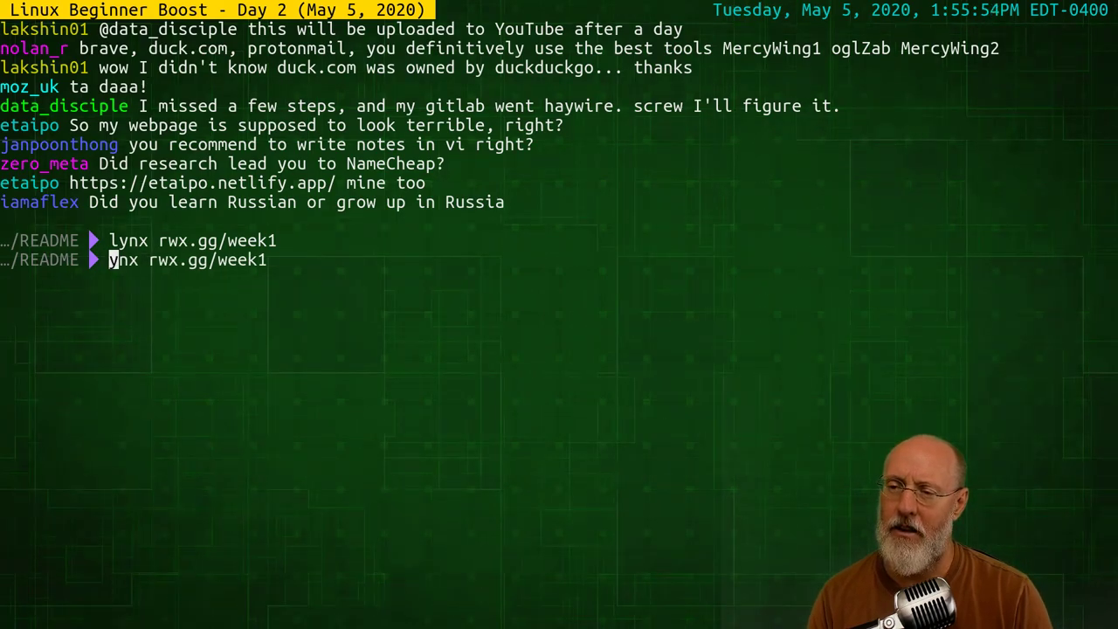
{"action": "type", "text": "s https://"}
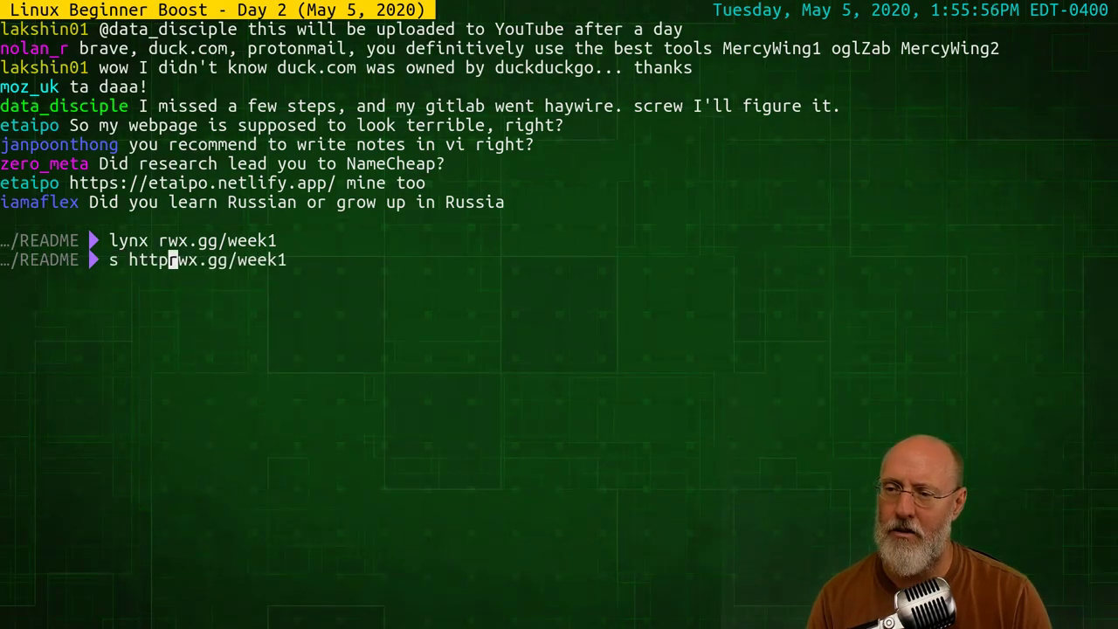
{"action": "key", "text": "Return"}
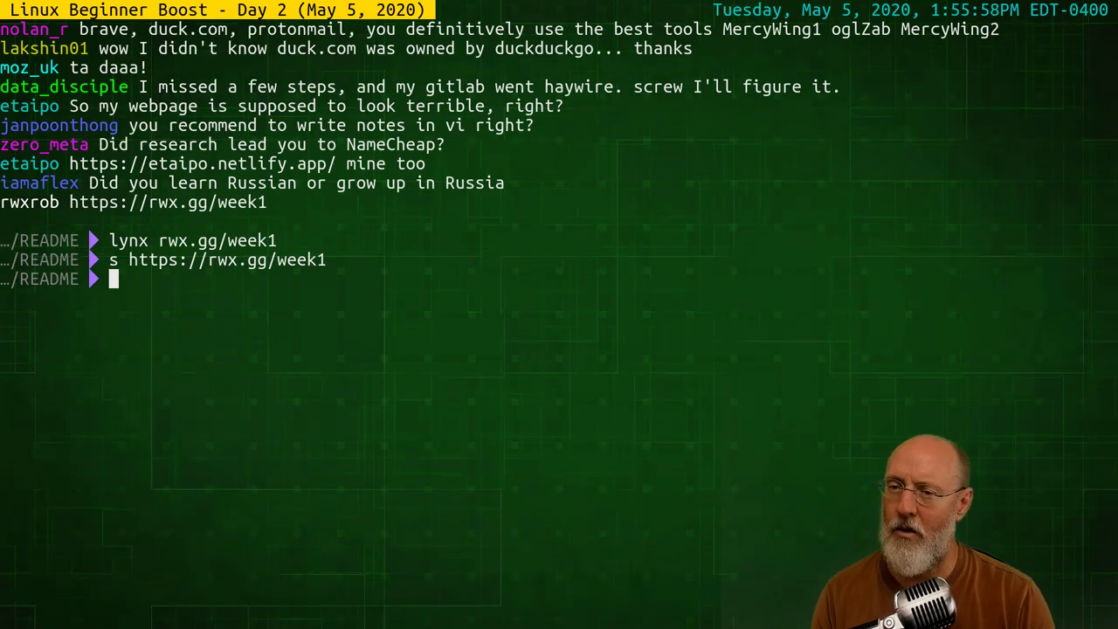
Reopen rwx.gg/week1 in Lynx and briefly follow the Peek at Web Development link
{"action": "key", "text": "Up"}
{"action": "key", "text": "Up"}
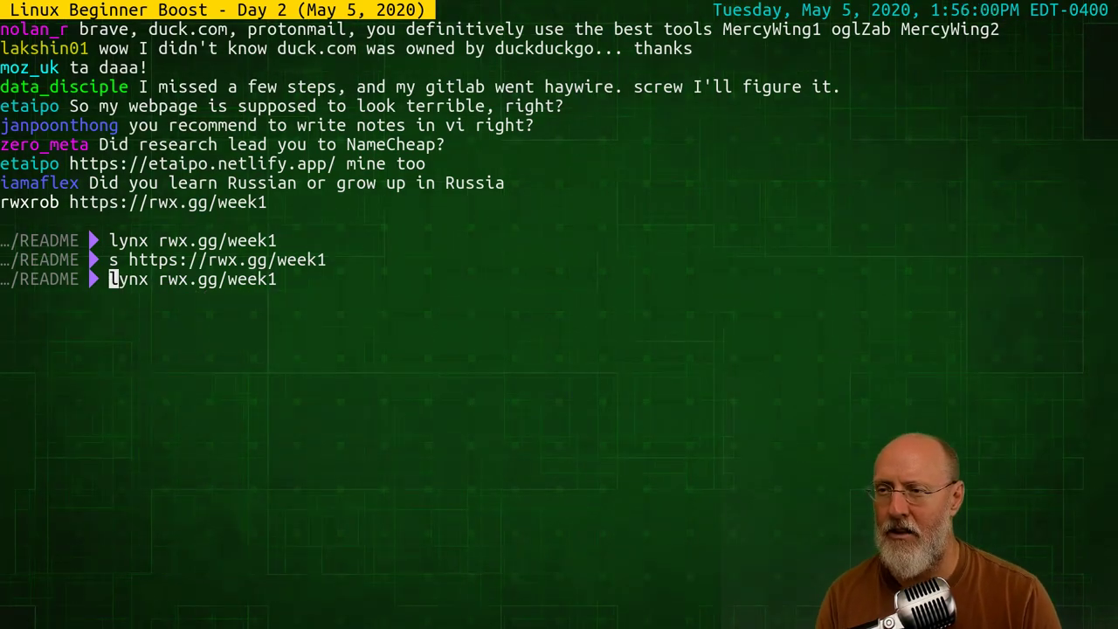
{"action": "key", "text": "Return"}
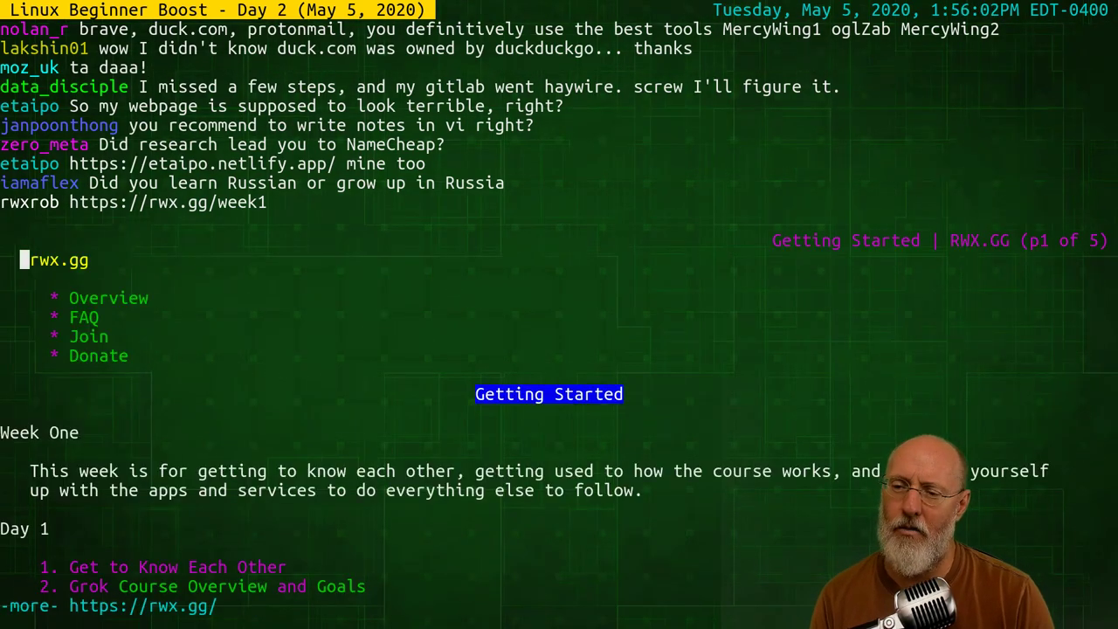
{"action": "key", "text": "Down"}
{"action": "key", "text": "Down"}
{"action": "key", "text": "Down"}
{"action": "key", "text": "Down"}
{"action": "key", "text": "Down"}
{"action": "key", "text": "Down"}
{"action": "key", "text": "Down"}
{"action": "key", "text": "Down"}
{"action": "key", "text": "Down"}
{"action": "key", "text": "Down"}
{"action": "key", "text": "Down"}
{"action": "key", "text": "Down"}
{"action": "key", "text": "Down"}
{"action": "key", "text": "Down"}
{"action": "key", "text": "Down"}
{"action": "key", "text": "Down"}
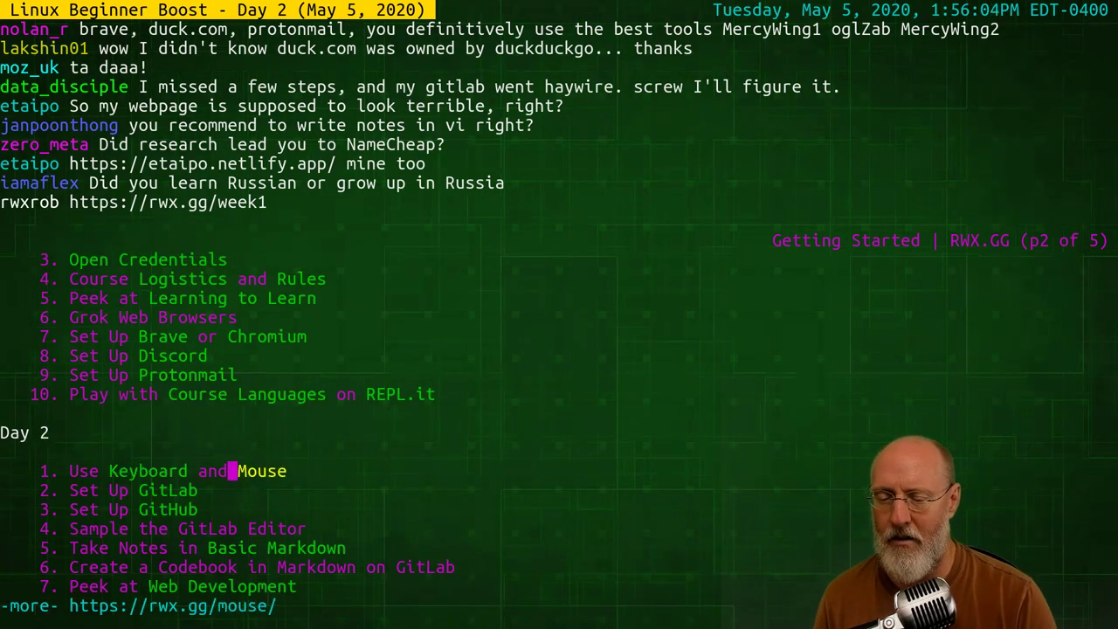
{"action": "key", "text": "Down"}
{"action": "key", "text": "Down"}
{"action": "key", "text": "Down"}
{"action": "key", "text": "Down"}
{"action": "key", "text": "Down"}
{"action": "key", "text": "Down"}
{"action": "key", "text": "Down"}
{"action": "key", "text": "Down"}
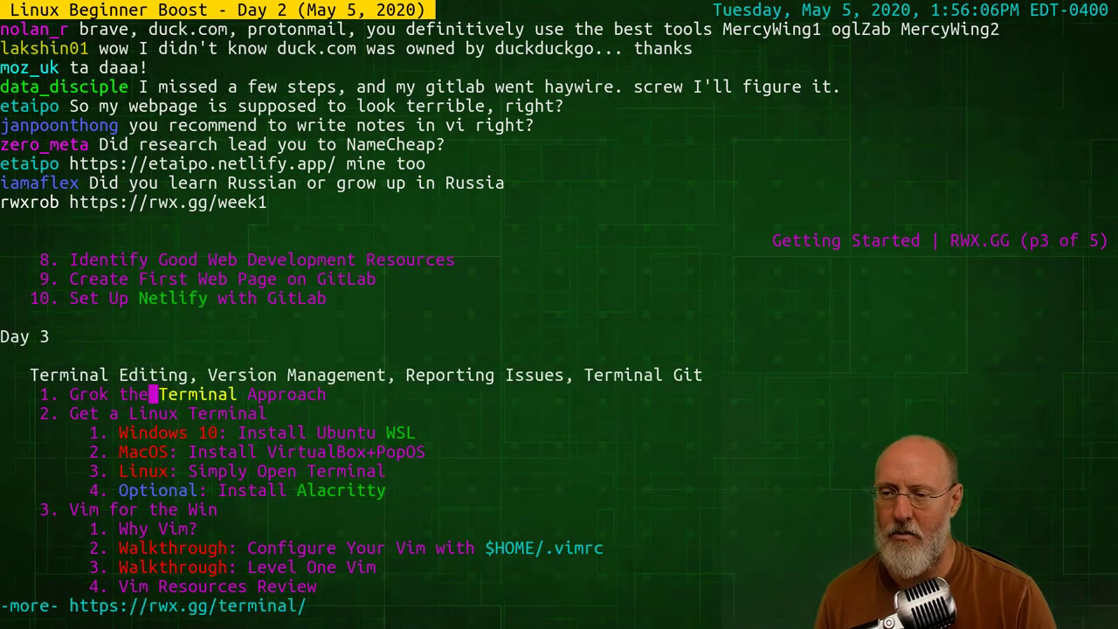
{"action": "key", "text": "Up"}
{"action": "key", "text": "Up"}
{"action": "key", "text": "Up"}
{"action": "key", "text": "Up"}
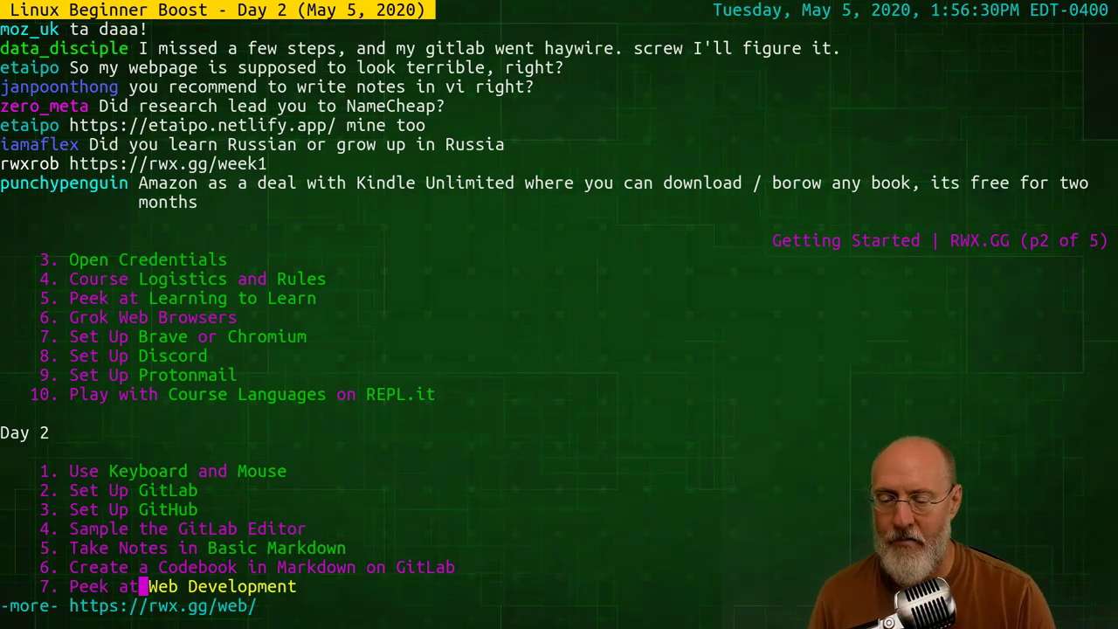
{"action": "key", "text": "Down"}
{"action": "key", "text": "Up"}
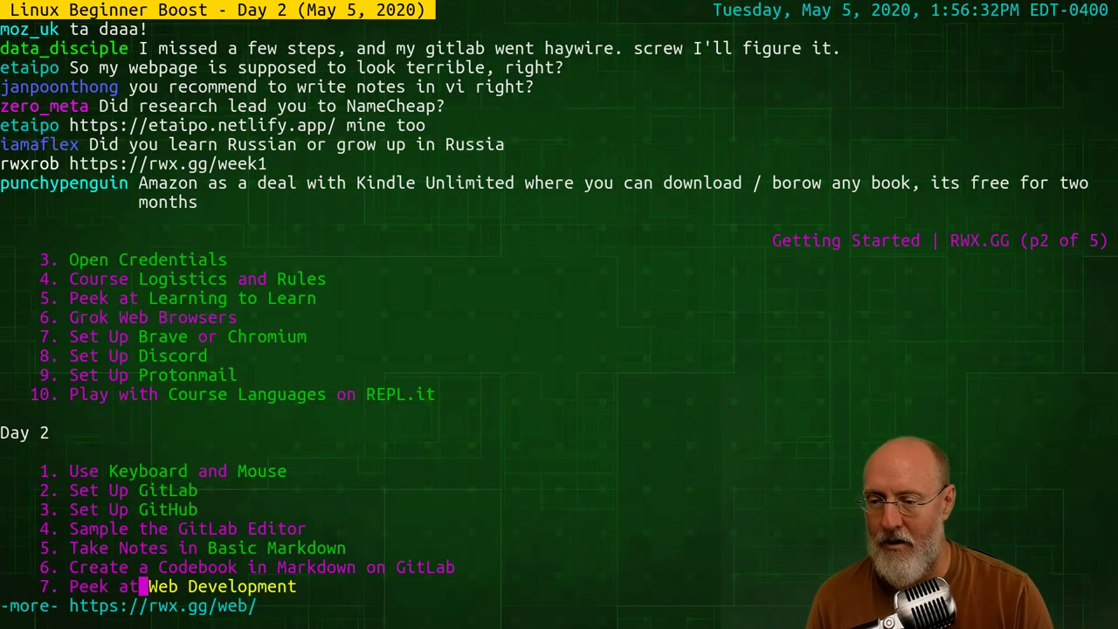
{"action": "key", "text": "Return"}
{"action": "key", "text": "Left"}
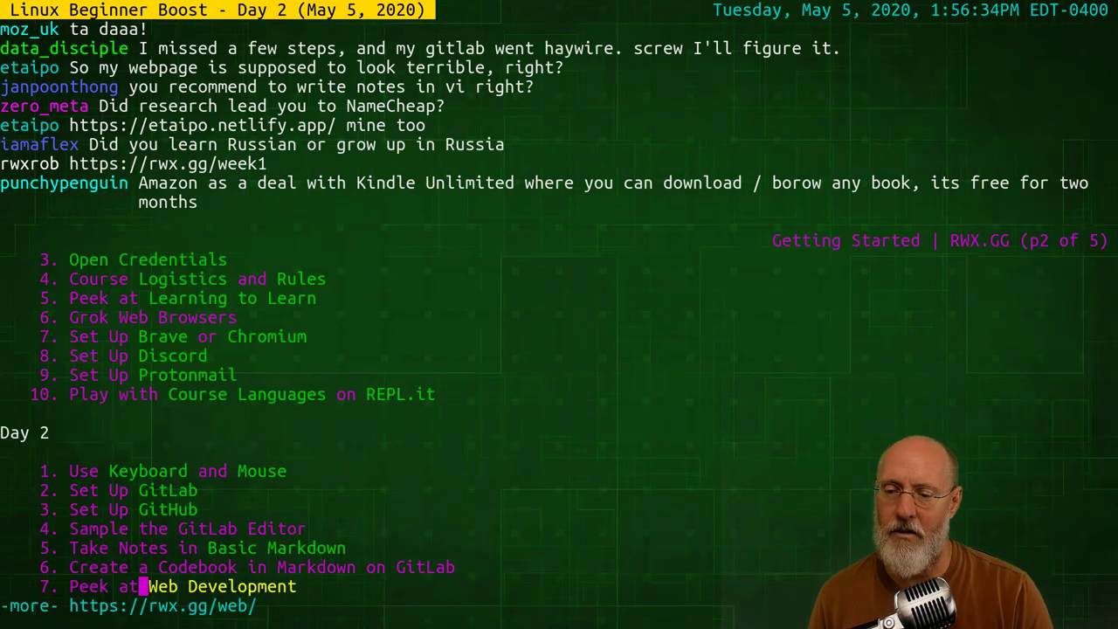
Step between the Basic Markdown, Web Development and Netlify links in the outline
{"action": "key", "text": "Down"}
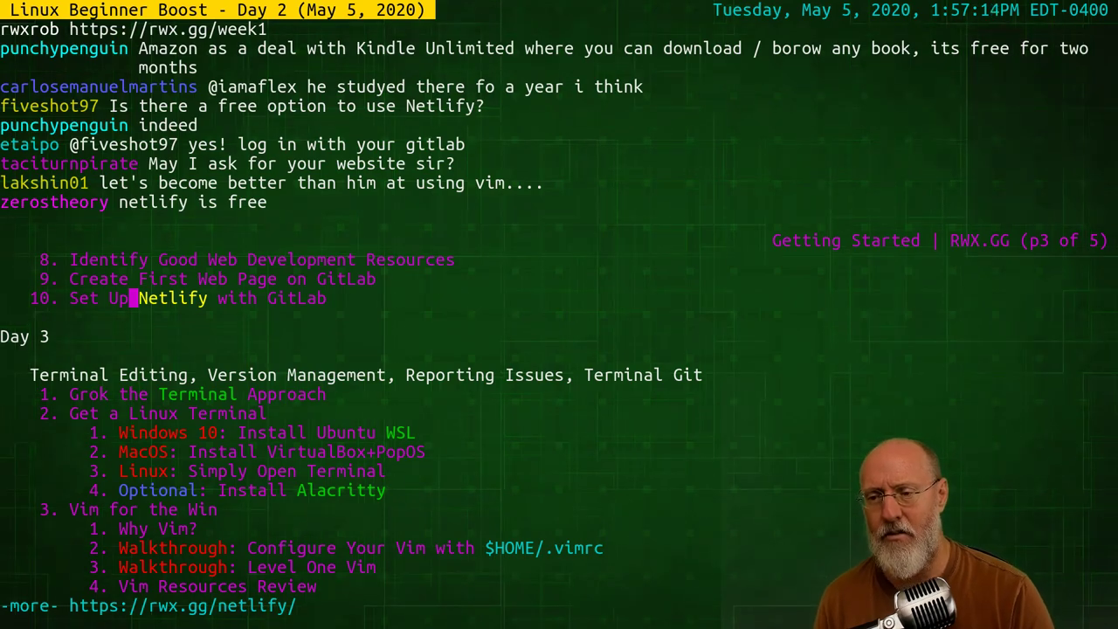
{"action": "key", "text": "Up"}
{"action": "key", "text": "Down"}
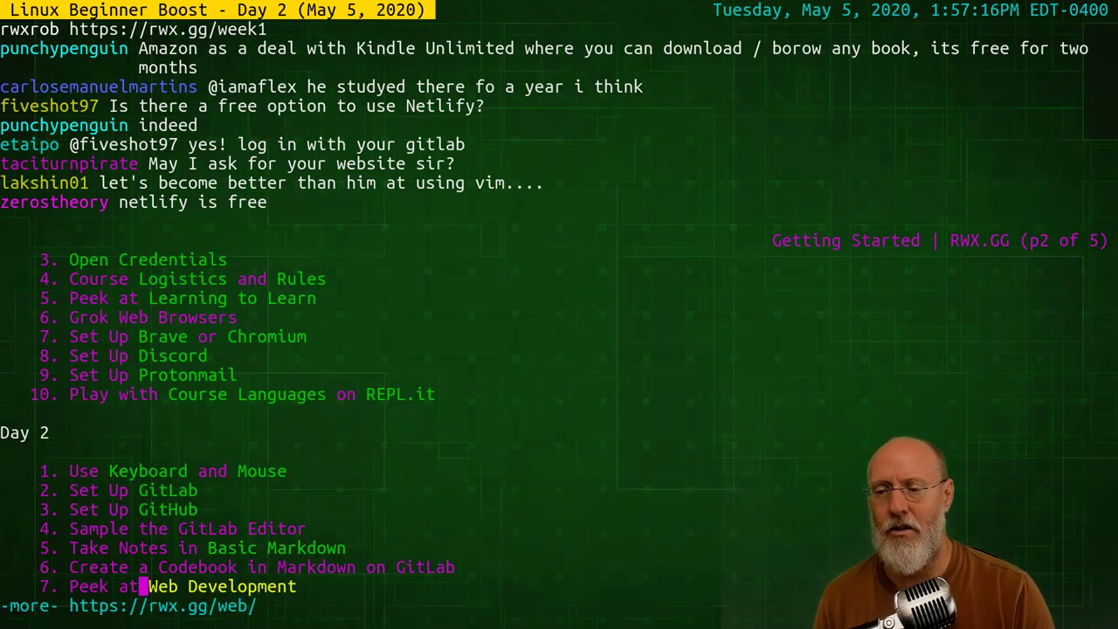
{"action": "key", "text": "Up"}
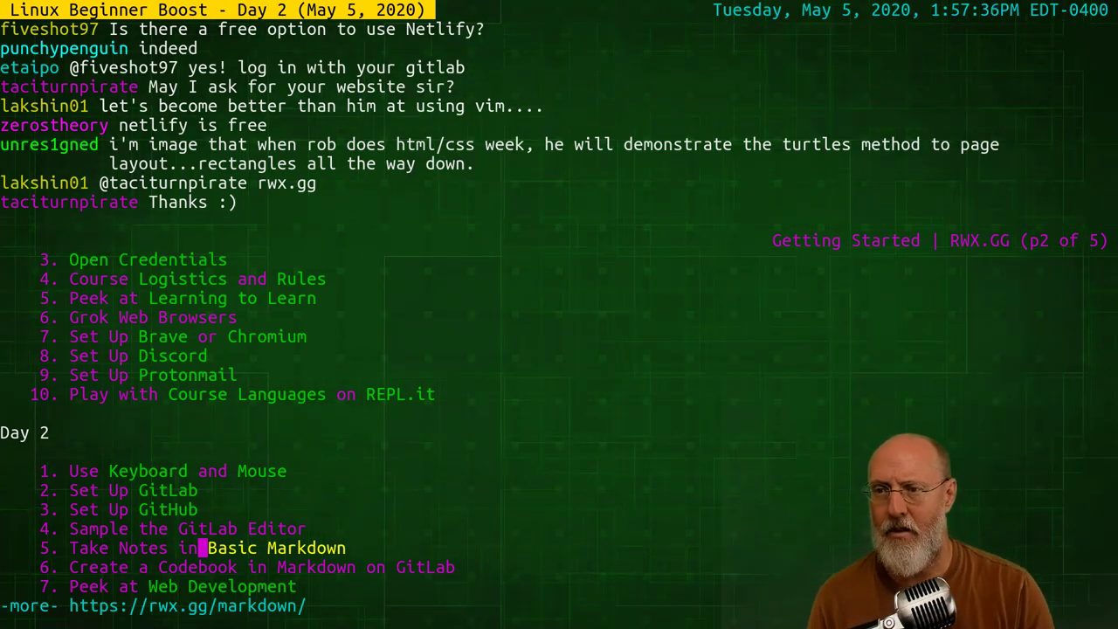
{"action": "key", "text": "Down"}
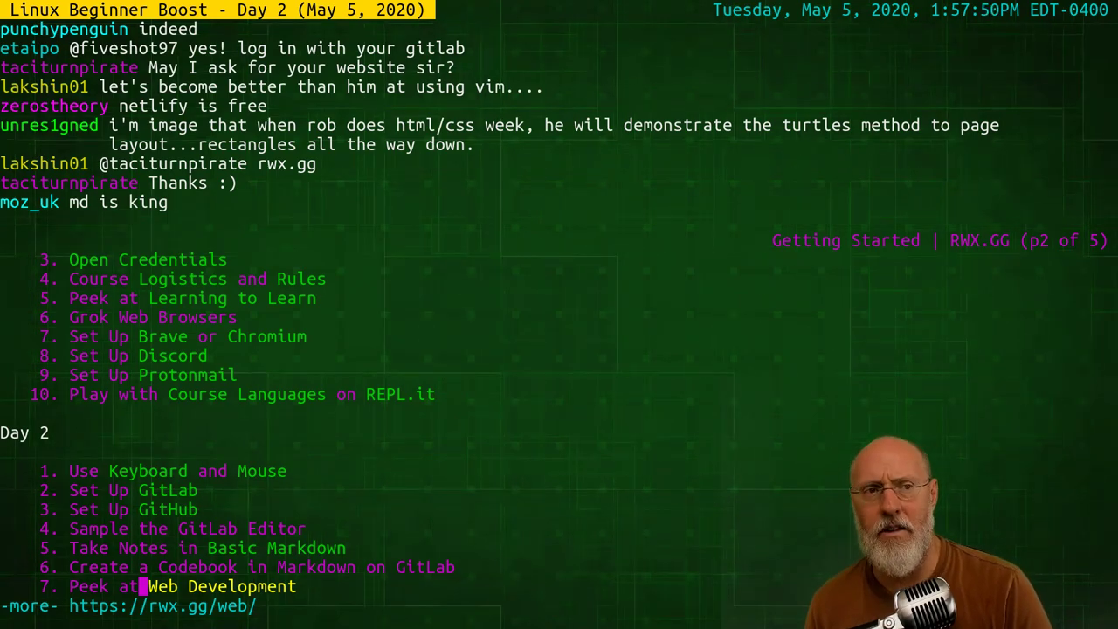
{"action": "key", "text": "Down"}
{"action": "key", "text": "Down"}
{"action": "key", "text": "Down"}
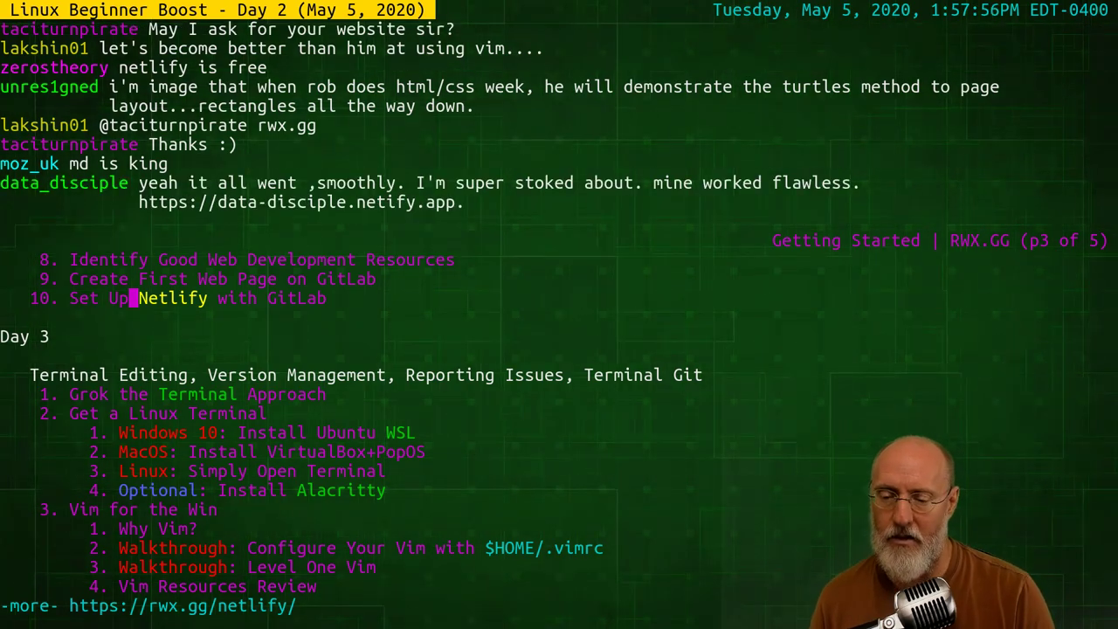
Highlight the Install Ubuntu WSL link under Day 3 and follow it
{"action": "key", "text": "Down"}
{"action": "key", "text": "Down"}
{"action": "key", "text": "Down"}
{"action": "key", "text": "Down"}
{"action": "key", "text": "Down"}
{"action": "key", "text": "Down"}
{"action": "key", "text": "Down"}
{"action": "key", "text": "Down"}
{"action": "key", "text": "Down"}
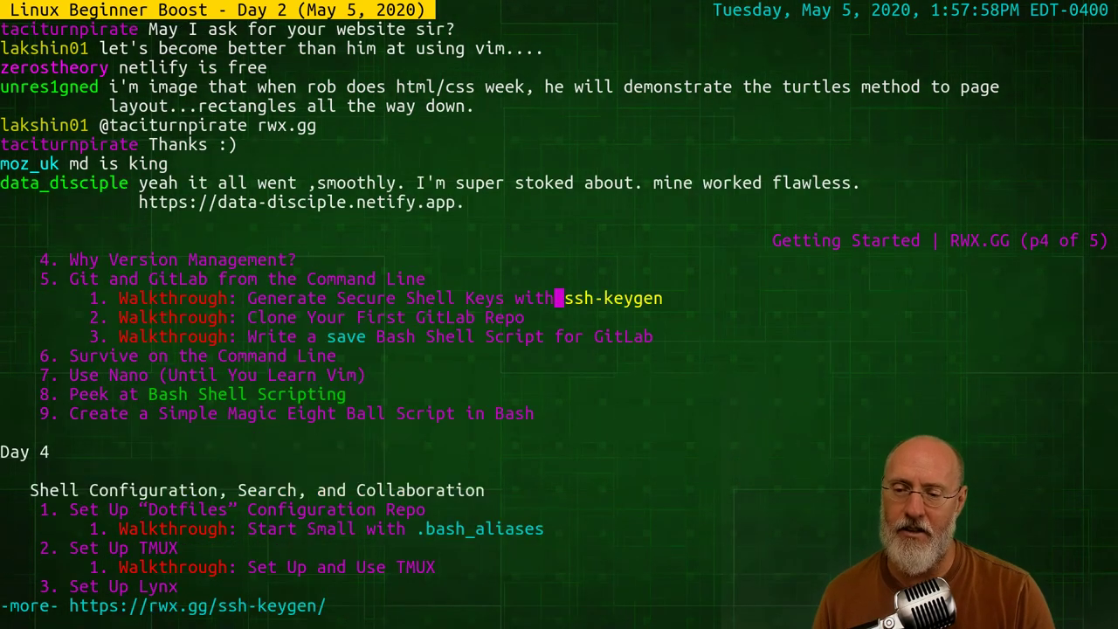
{"action": "key", "text": "Up"}
{"action": "key", "text": "Up"}
{"action": "key", "text": "Up"}
{"action": "key", "text": "Up"}
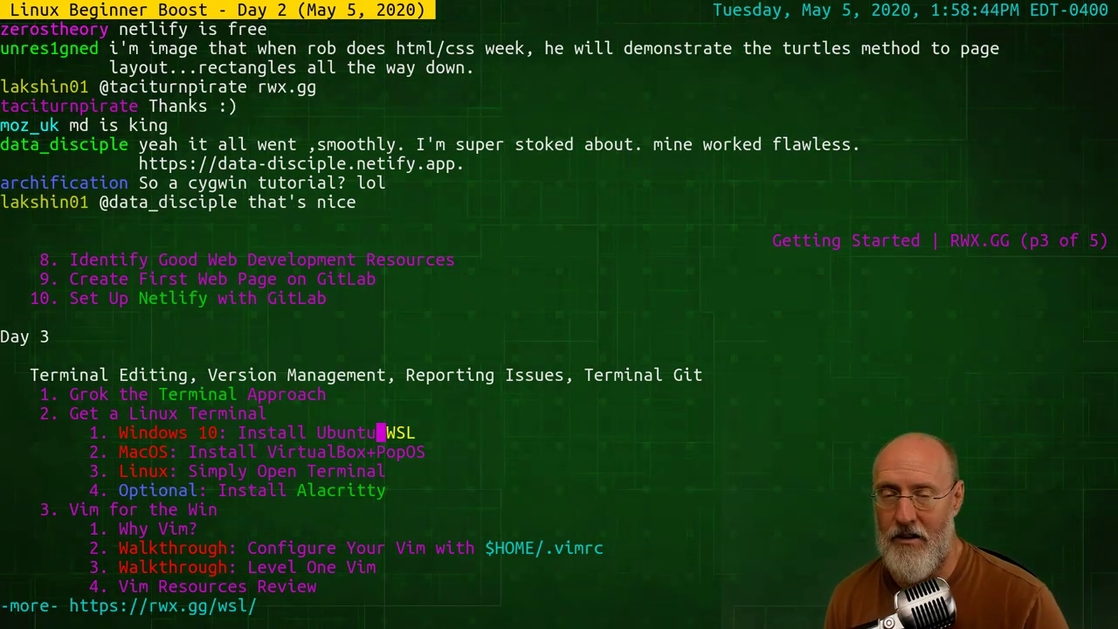
{"action": "key", "text": "Return"}
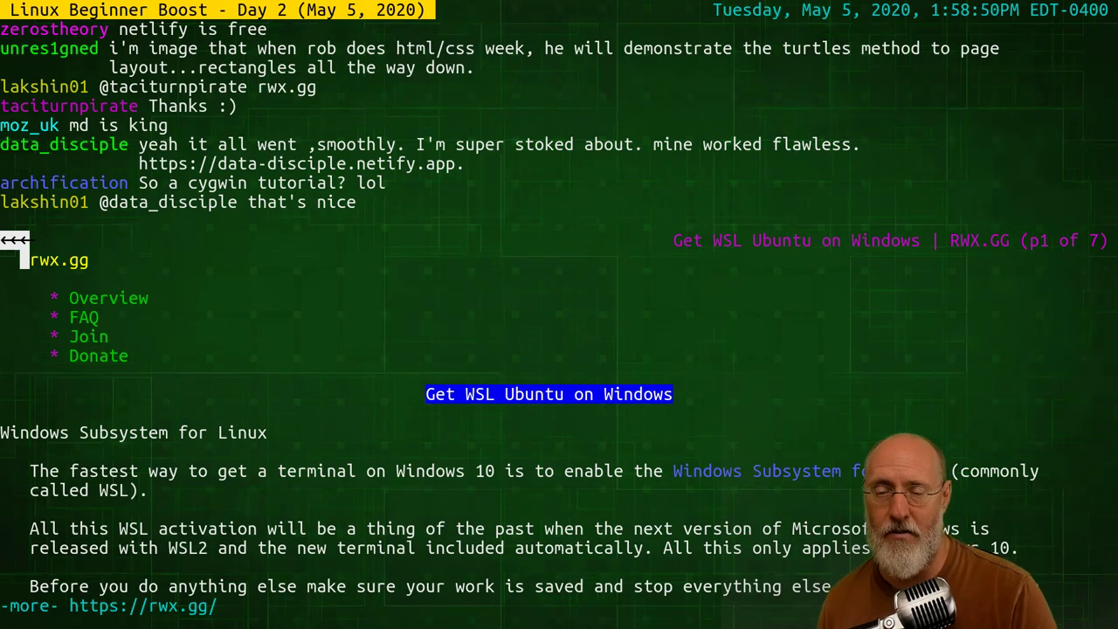
Return from the WSL page to the Getting Started outline
{"action": "key", "text": "Left"}
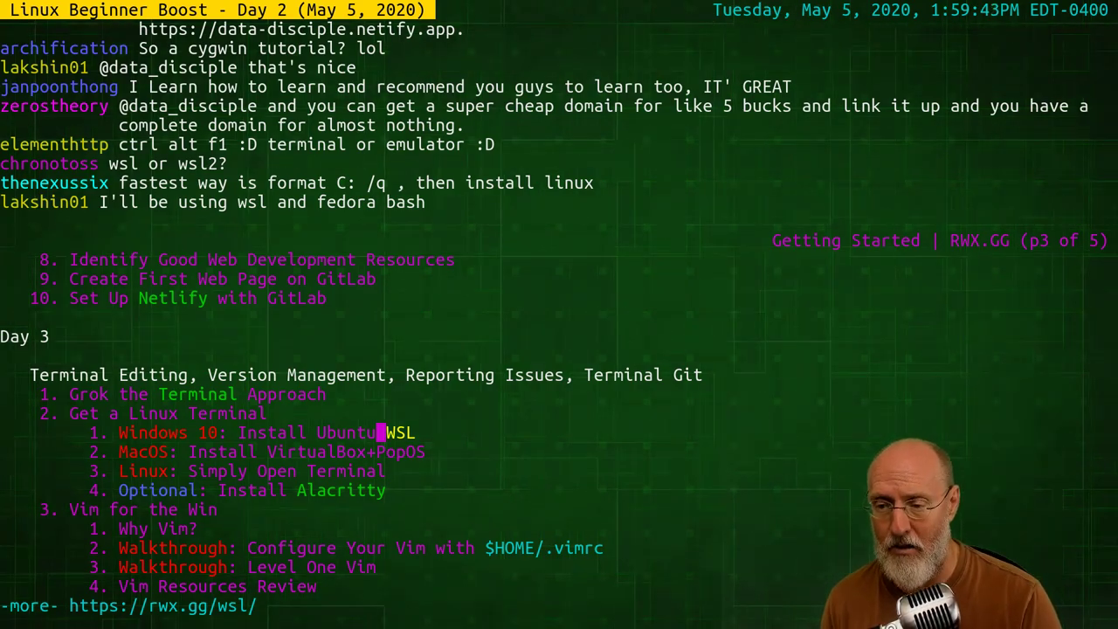
Move past the Alacritty link, open the ssh-keygen walkthrough, and go back
{"action": "key", "text": "Down"}
{"action": "key", "text": "Down"}
{"action": "key", "text": "Down"}
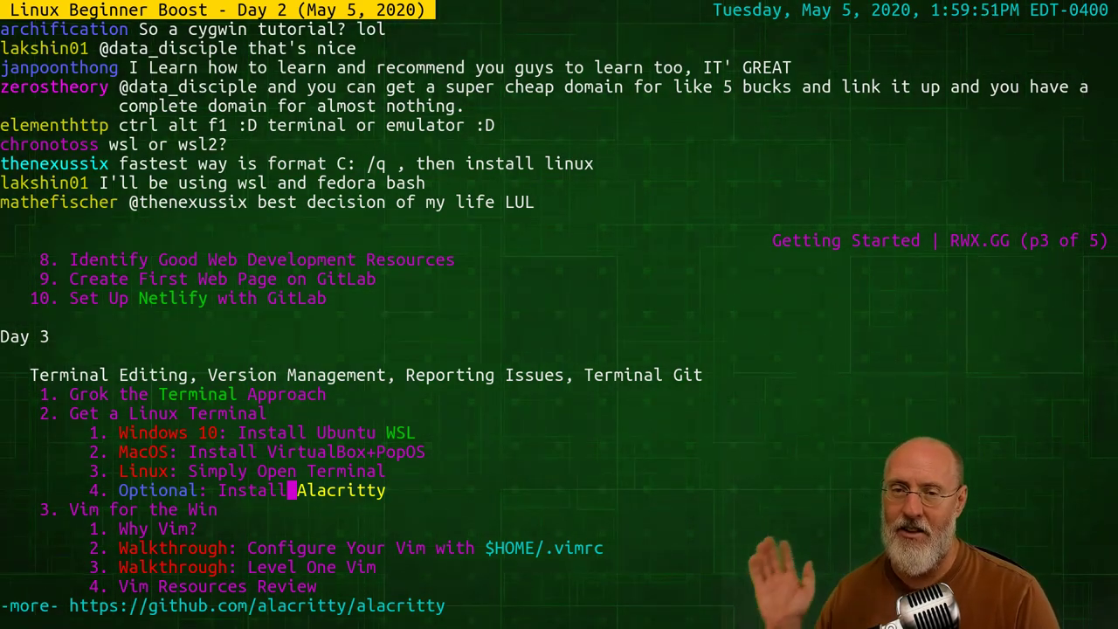
{"action": "key", "text": "Down"}
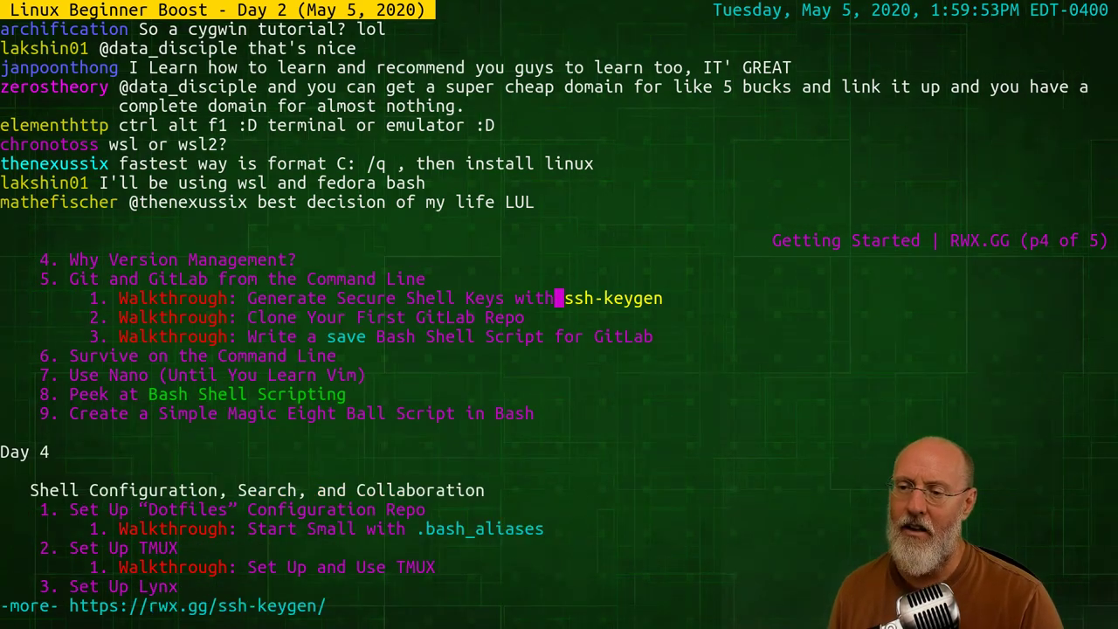
{"action": "key", "text": "Up"}
{"action": "key", "text": "Up"}
{"action": "key", "text": "Down"}
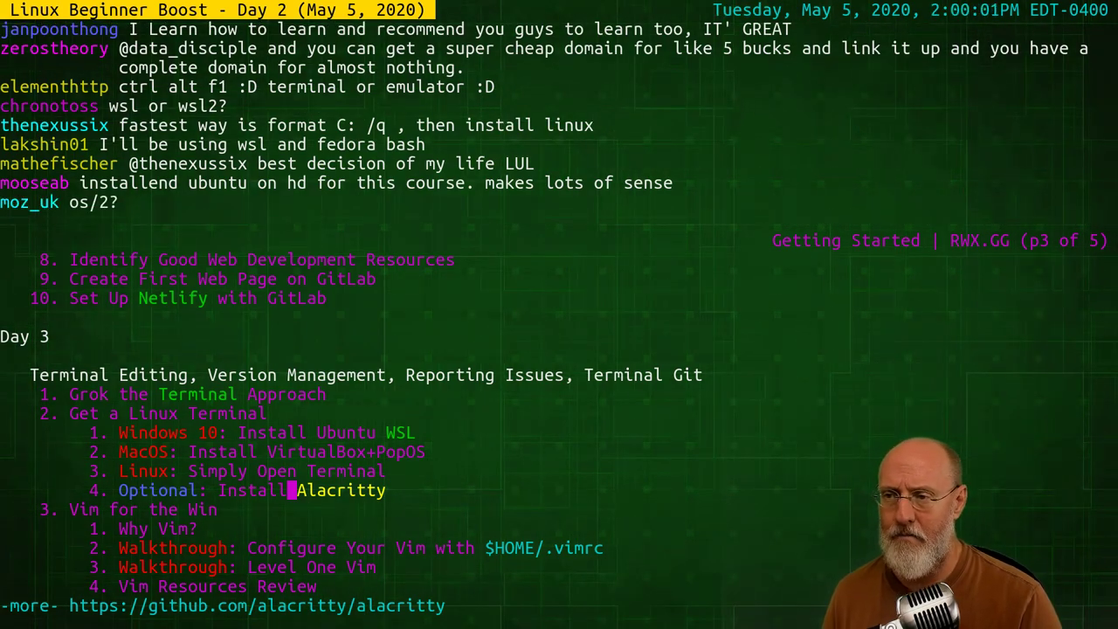
{"action": "key", "text": "Down"}
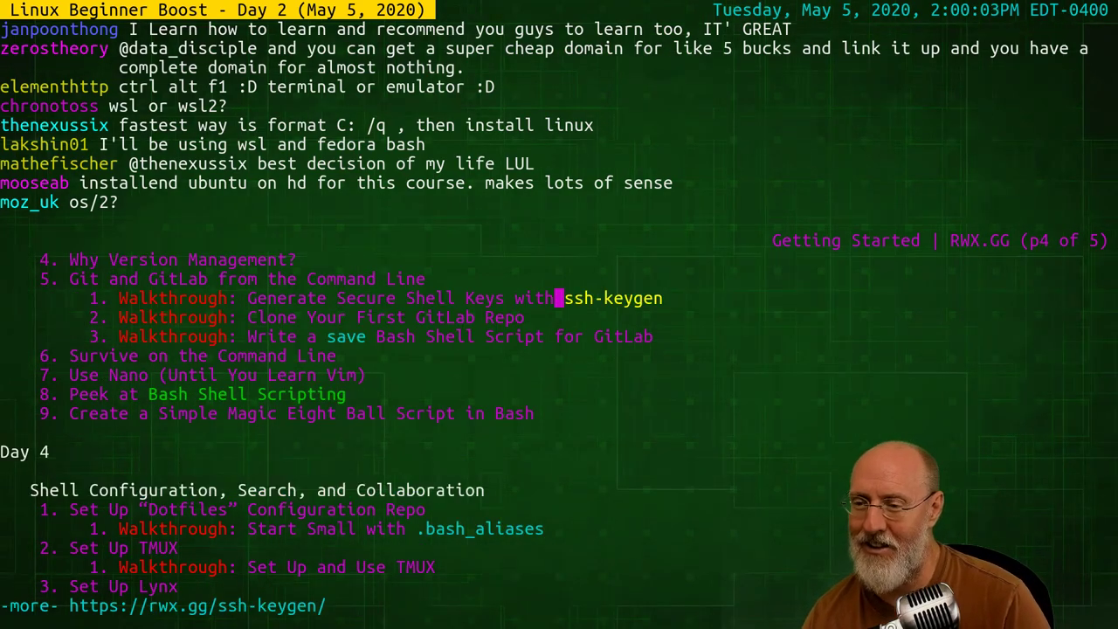
{"action": "key", "text": "Up"}
{"action": "key", "text": "Down"}
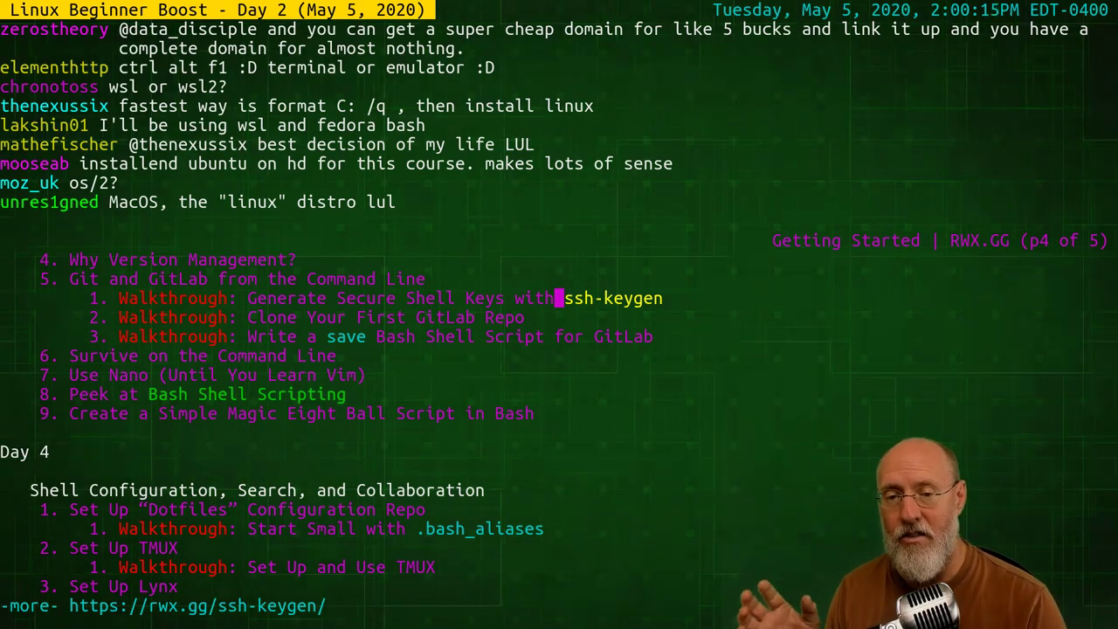
{"action": "key", "text": "Return"}
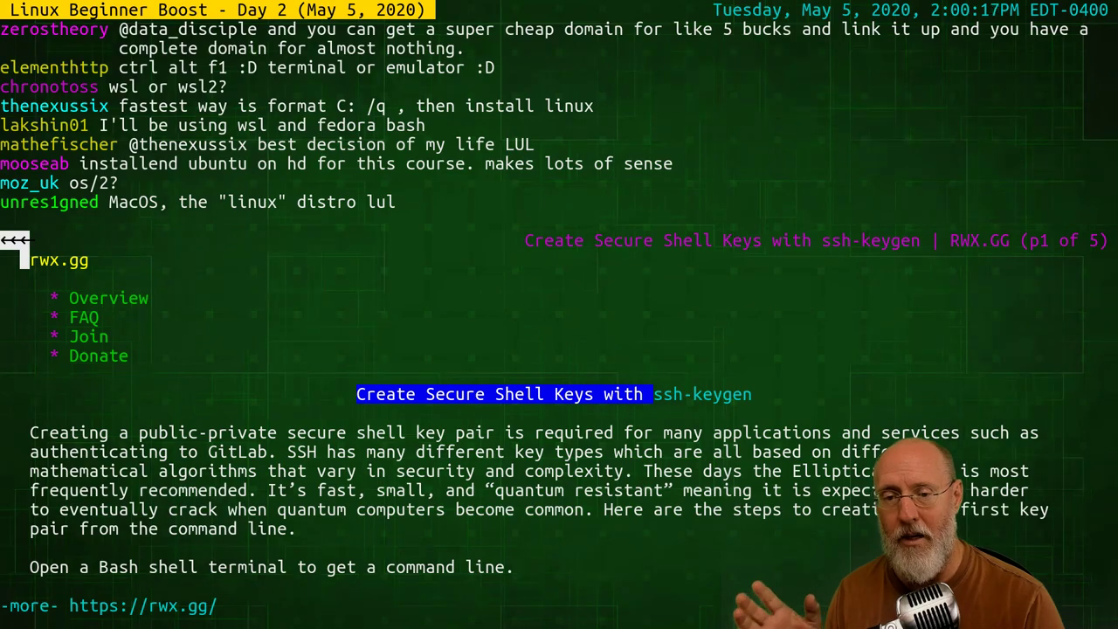
{"action": "key", "text": "Left"}
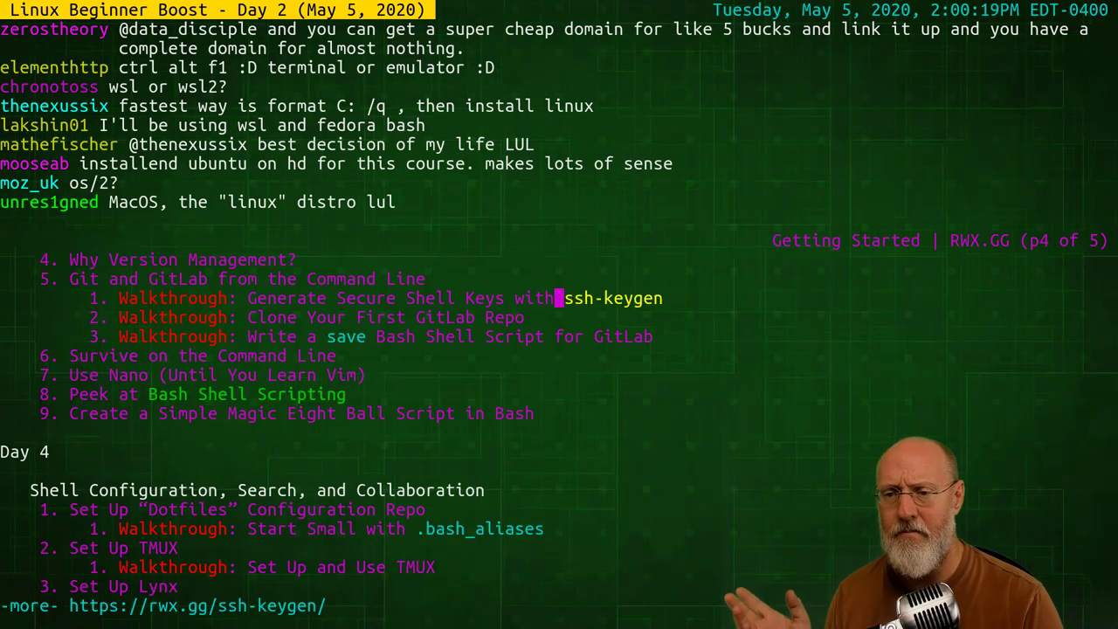
Move up to the WSL link, open Get WSL Ubuntu on Windows, and return
{"action": "key", "text": "Down"}
{"action": "key", "text": "Down"}
{"action": "key", "text": "Up"}
{"action": "key", "text": "Up"}
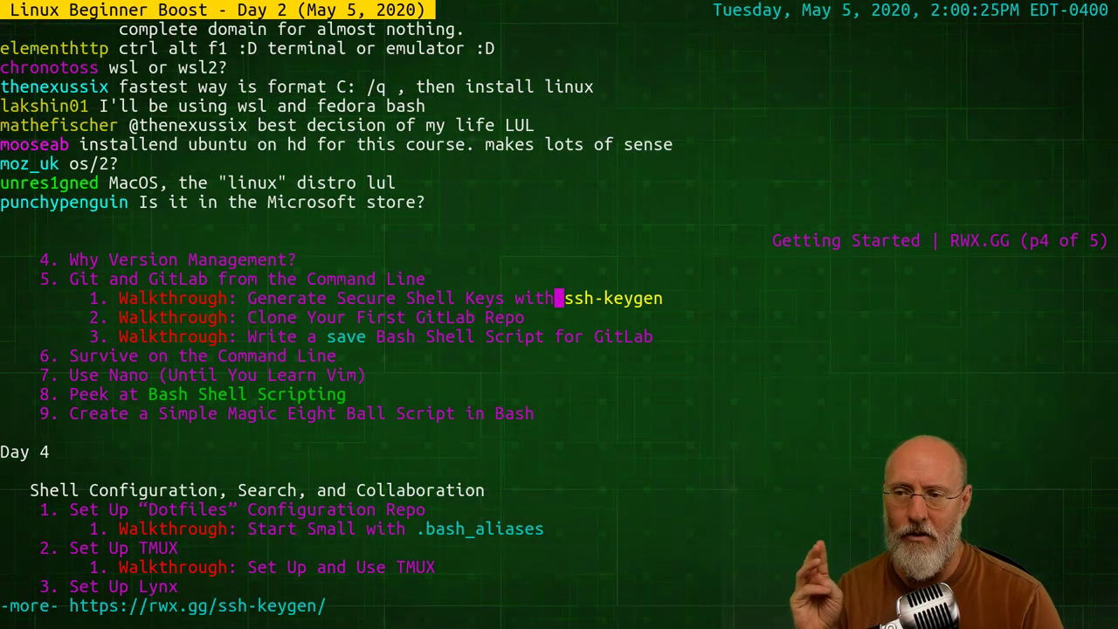
{"action": "key", "text": "Up"}
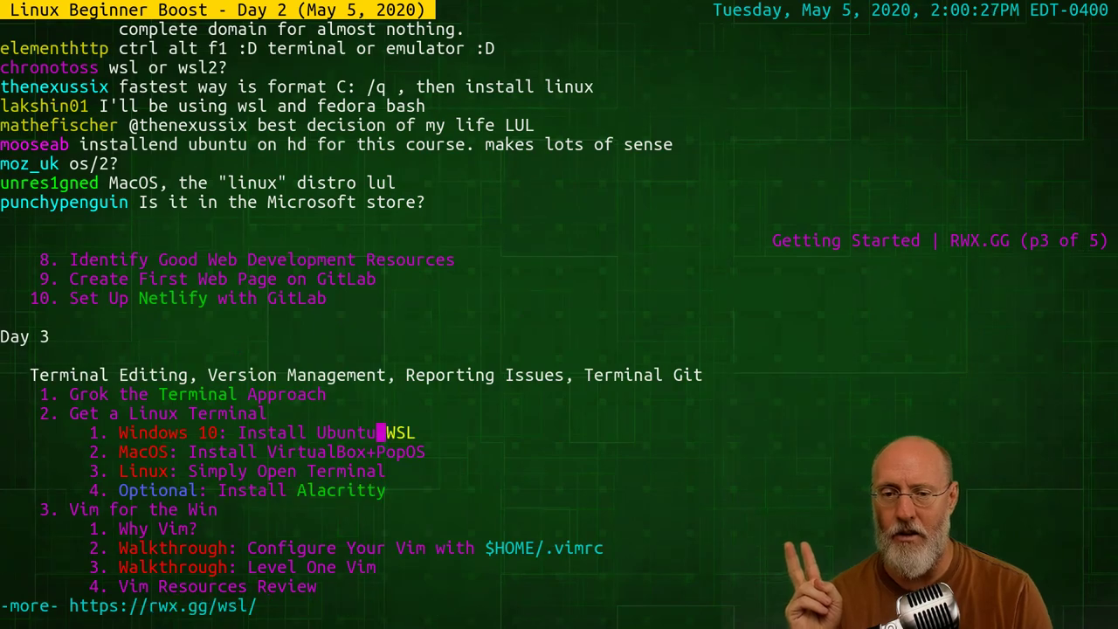
{"action": "key", "text": "Down"}
{"action": "key", "text": "Down"}
{"action": "key", "text": "Down"}
{"action": "key", "text": "Up"}
{"action": "key", "text": "Up"}
{"action": "key", "text": "Up"}
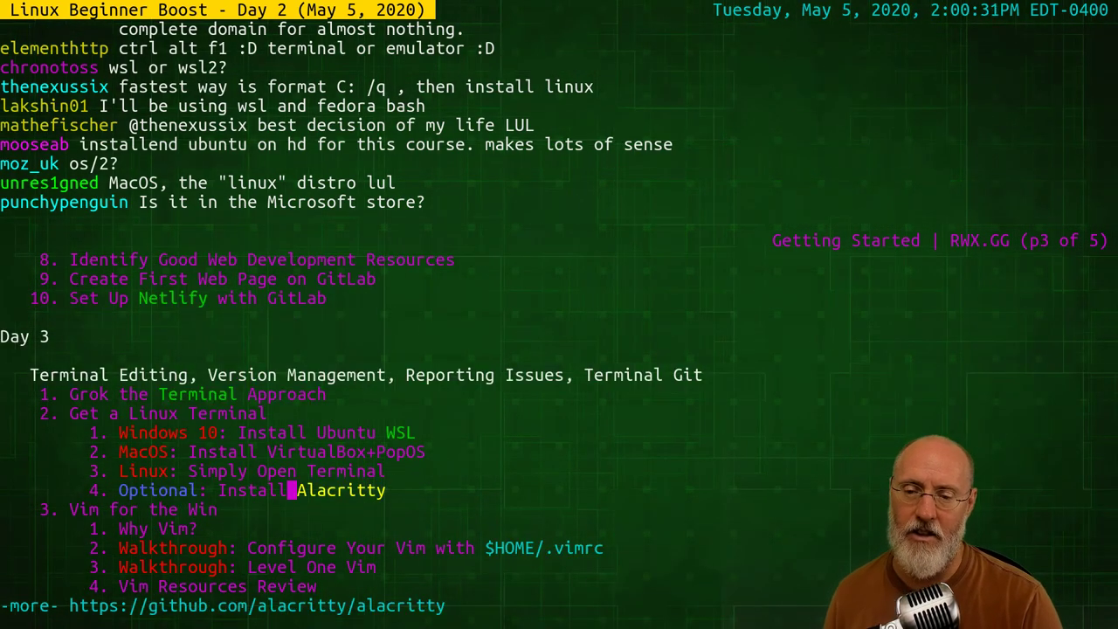
{"action": "key", "text": "Up"}
{"action": "key", "text": "Up"}
{"action": "key", "text": "Up"}
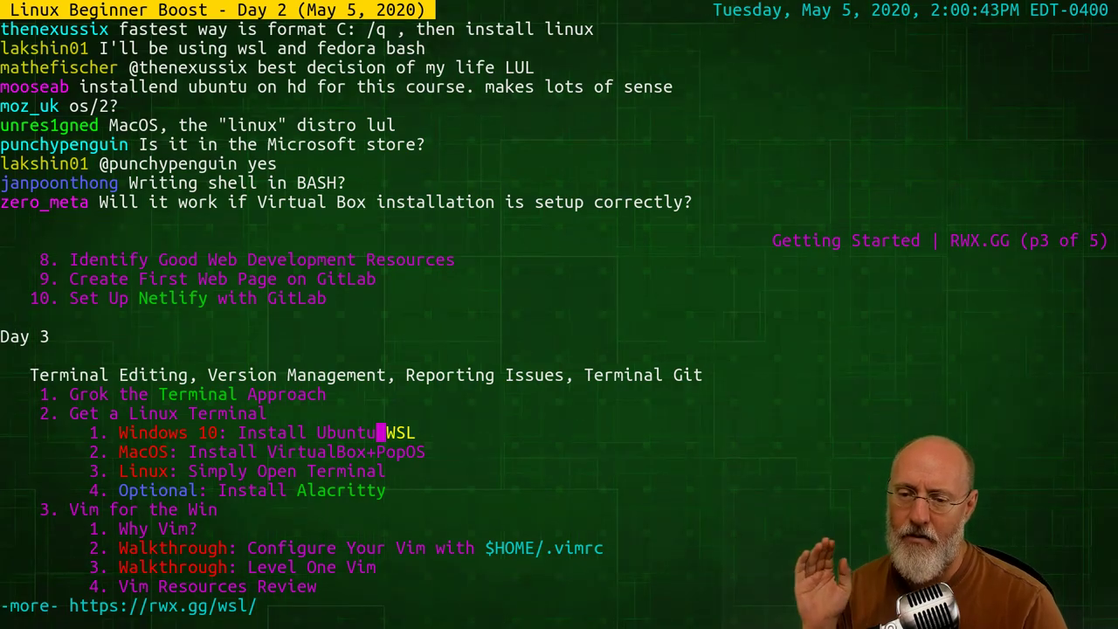
{"action": "key", "text": "Return"}
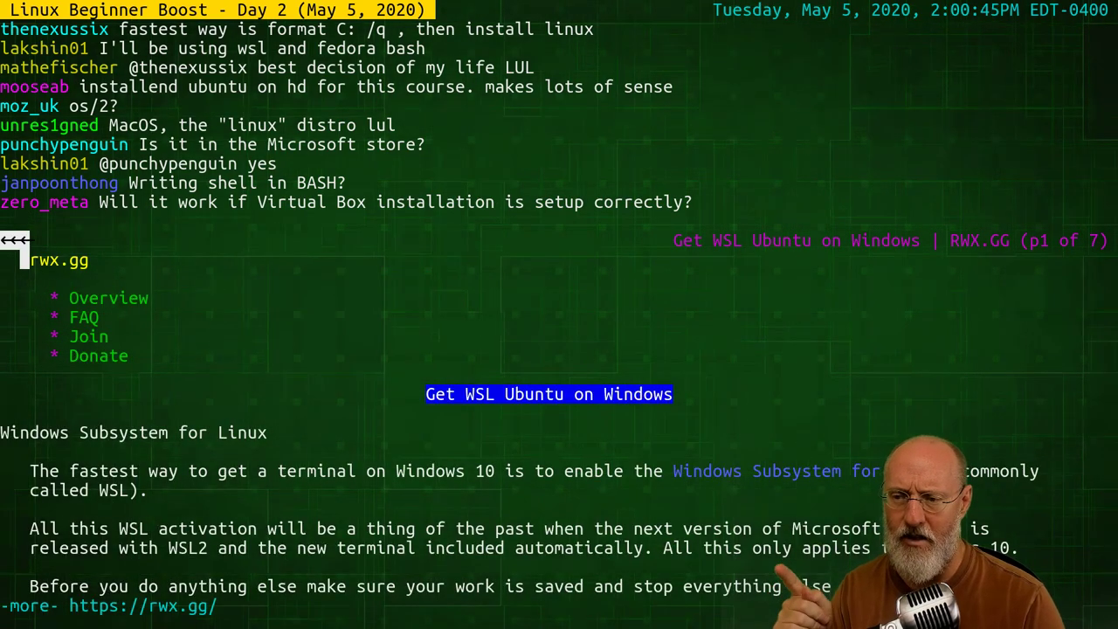
{"action": "key", "text": "Left"}
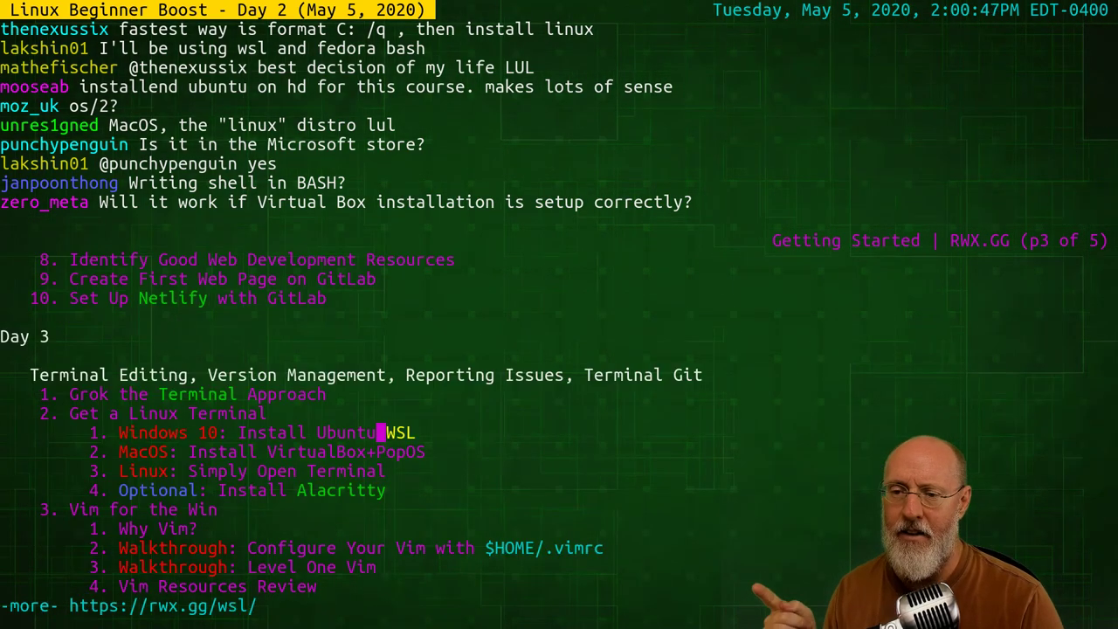
Reopen the ssh-keygen walkthrough, return, and highlight the Bash Shell Scripting link
{"action": "key", "text": "Down"}
{"action": "key", "text": "space"}
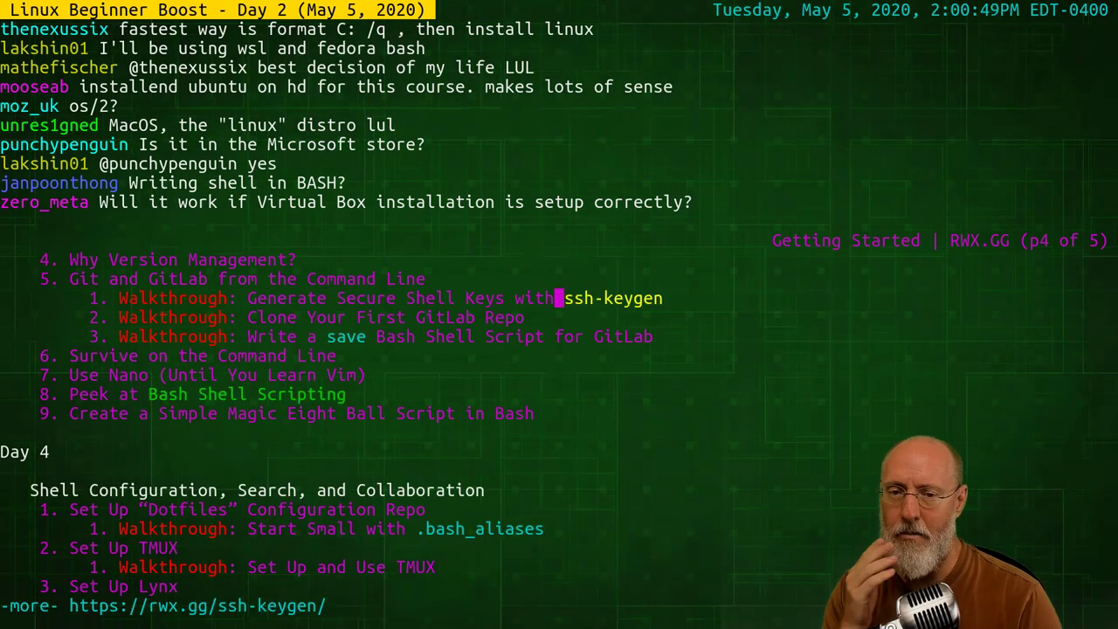
{"action": "key", "text": "Right"}
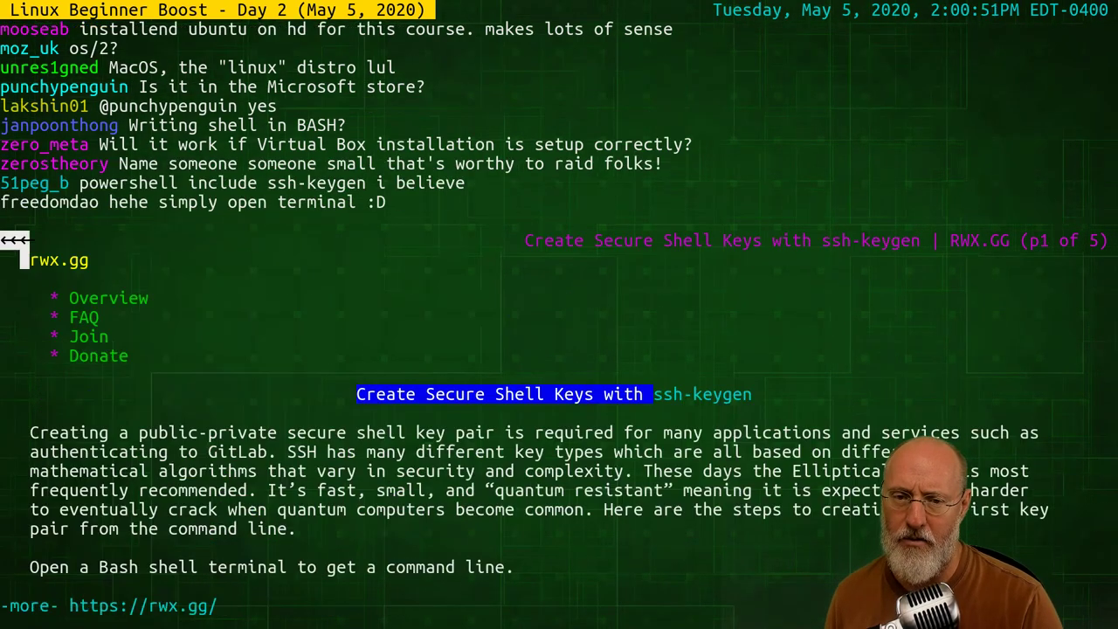
{"action": "key", "text": "Left"}
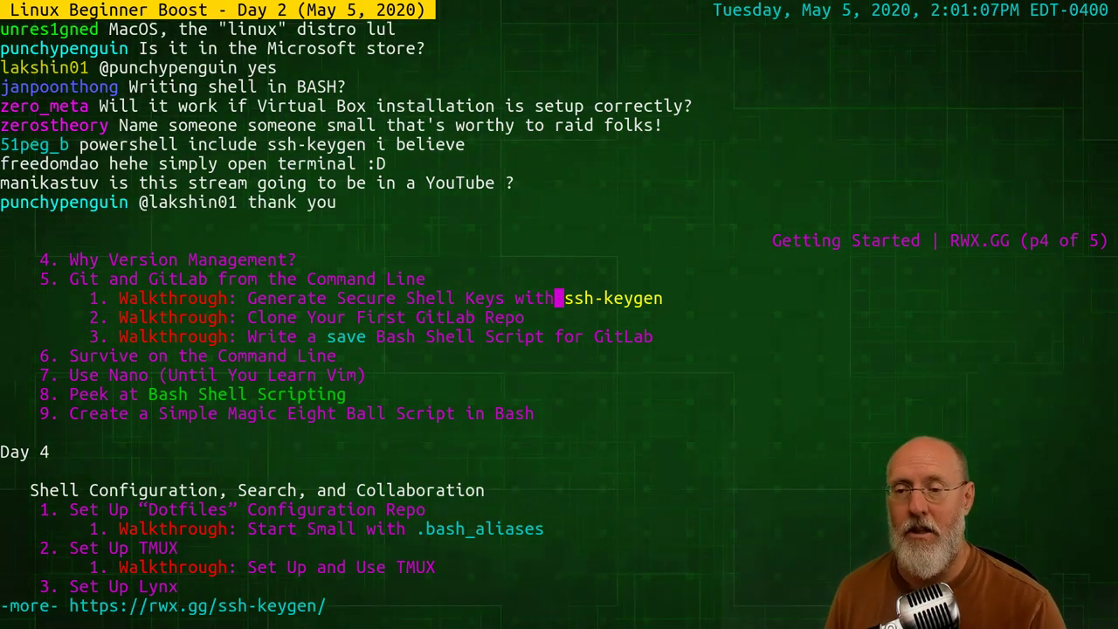
{"action": "key", "text": "Down"}
{"action": "key", "text": "Up"}
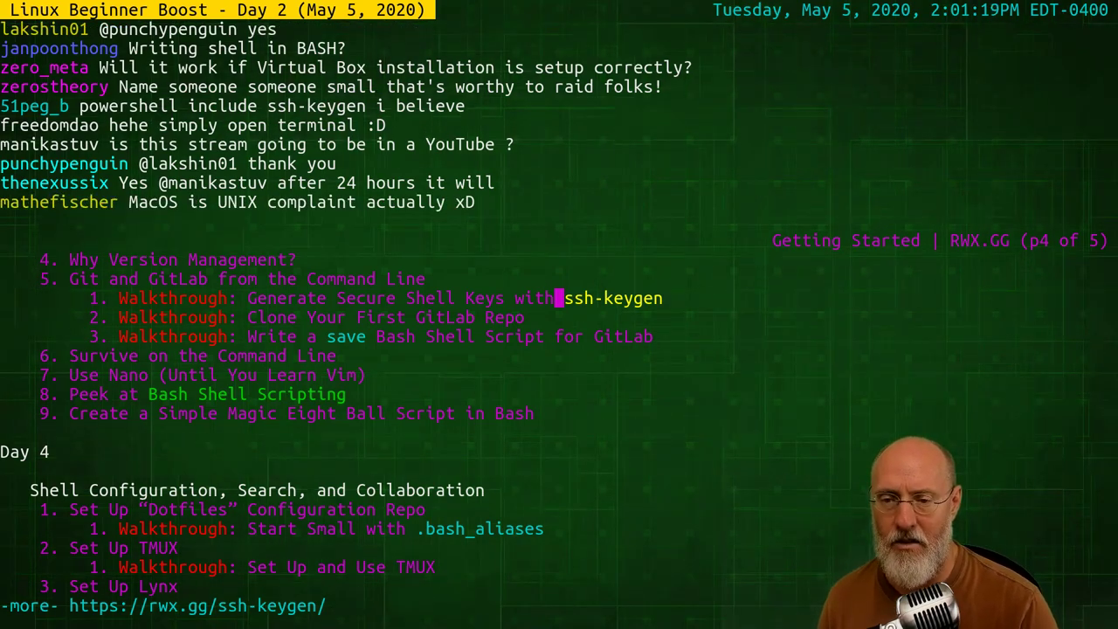
{"action": "key", "text": "Down"}
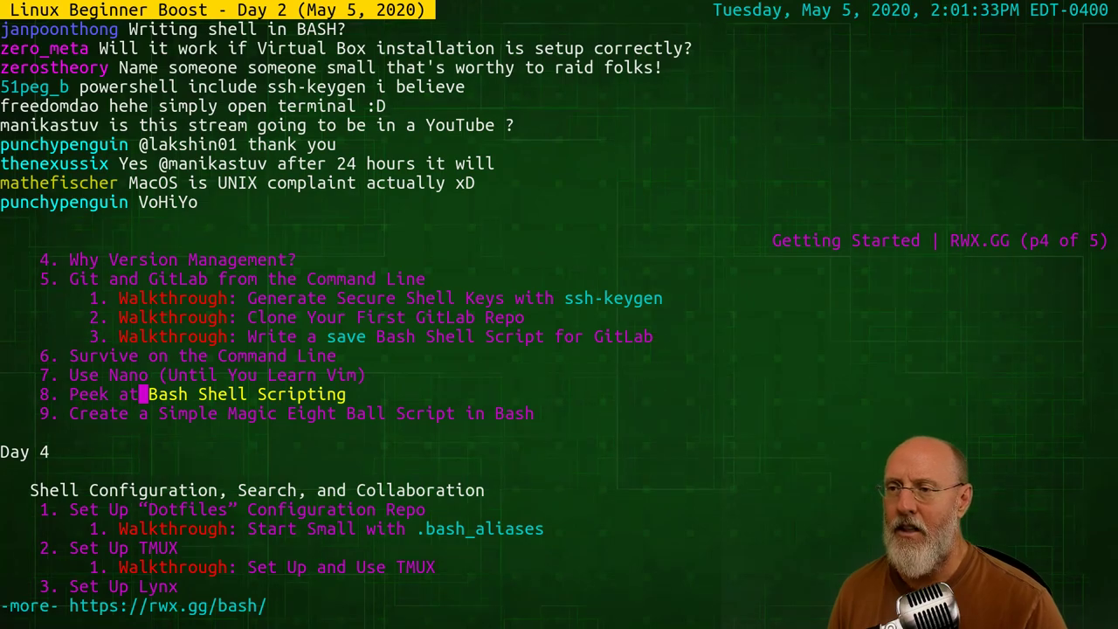
{"action": "key", "text": "space"}
{"action": "key", "text": "b"}
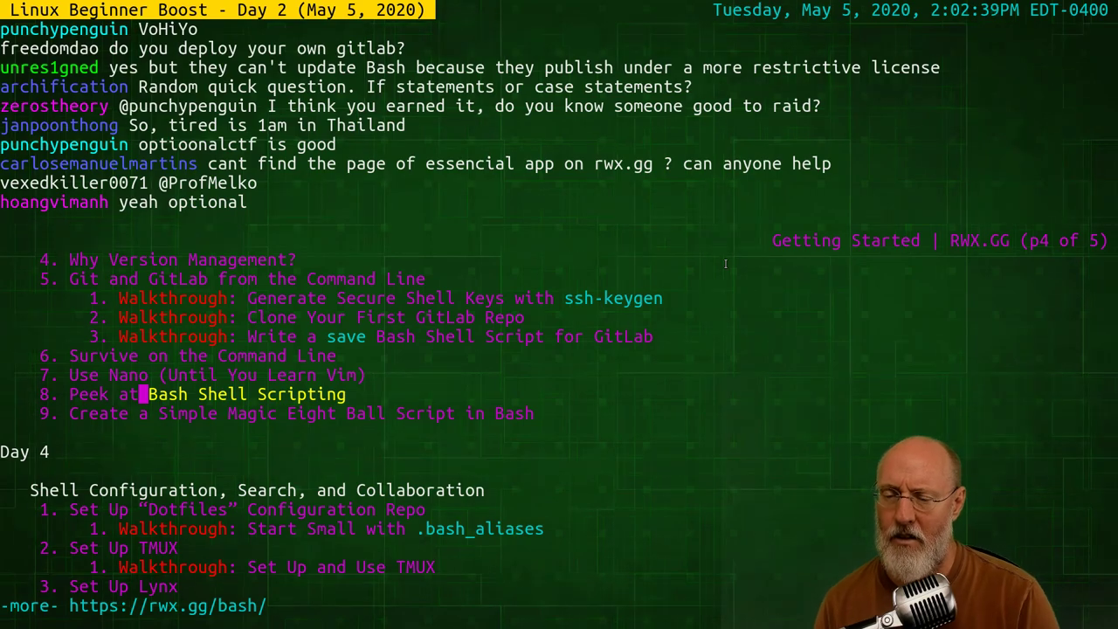
{"action": "key", "text": "Up"}
{"action": "key", "text": "Up"}
{"action": "key", "text": "Up"}
{"action": "key", "text": "Up"}
{"action": "key", "text": "Up"}
{"action": "key", "text": "Up"}
{"action": "key", "text": "Up"}
{"action": "key", "text": "Up"}
{"action": "key", "text": "Up"}
{"action": "key", "text": "Up"}
{"action": "key", "text": "Up"}
{"action": "key", "text": "Up"}
{"action": "key", "text": "Up"}
{"action": "key", "text": "Up"}
{"action": "key", "text": "Up"}
{"action": "key", "text": "Up"}
{"action": "key", "text": "Up"}
{"action": "key", "text": "Up"}
{"action": "key", "text": "Up"}
{"action": "key", "text": "Up"}
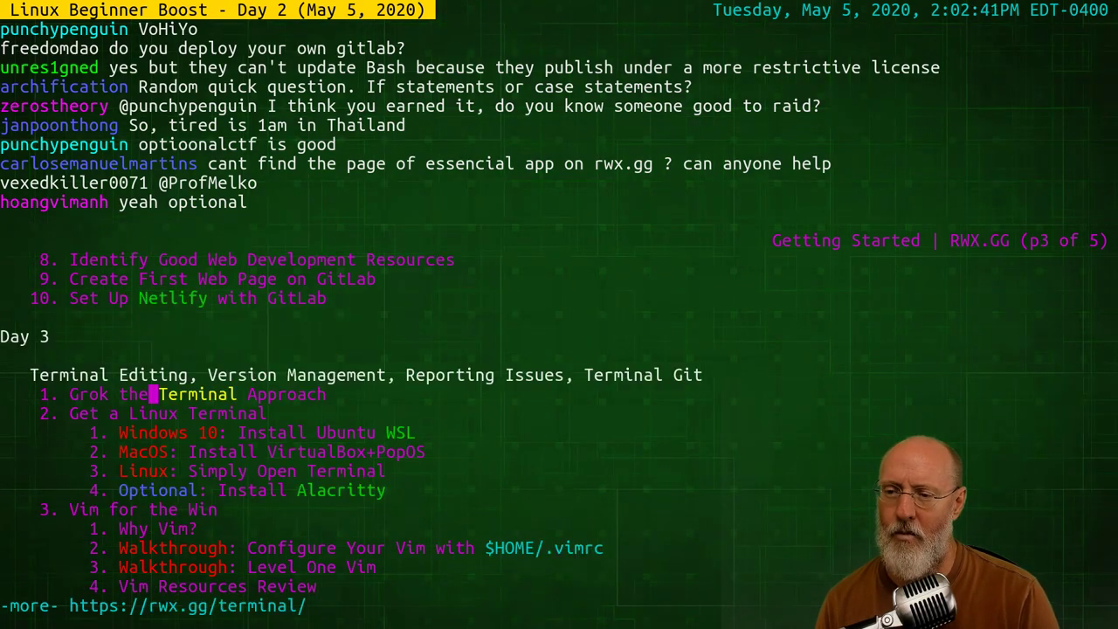
Move up the outline links, switch briefly to other windows, and return to the Lynx terminal
{"action": "key", "text": "Up"}
{"action": "key", "text": "Up"}
{"action": "key", "text": "Up"}
{"action": "key", "text": "Up"}
{"action": "key", "text": "Up"}
{"action": "key", "text": "Up"}
{"action": "key", "text": "Up"}
{"action": "key", "text": "Up"}
{"action": "key", "text": "Up"}
{"action": "key", "text": "Up"}
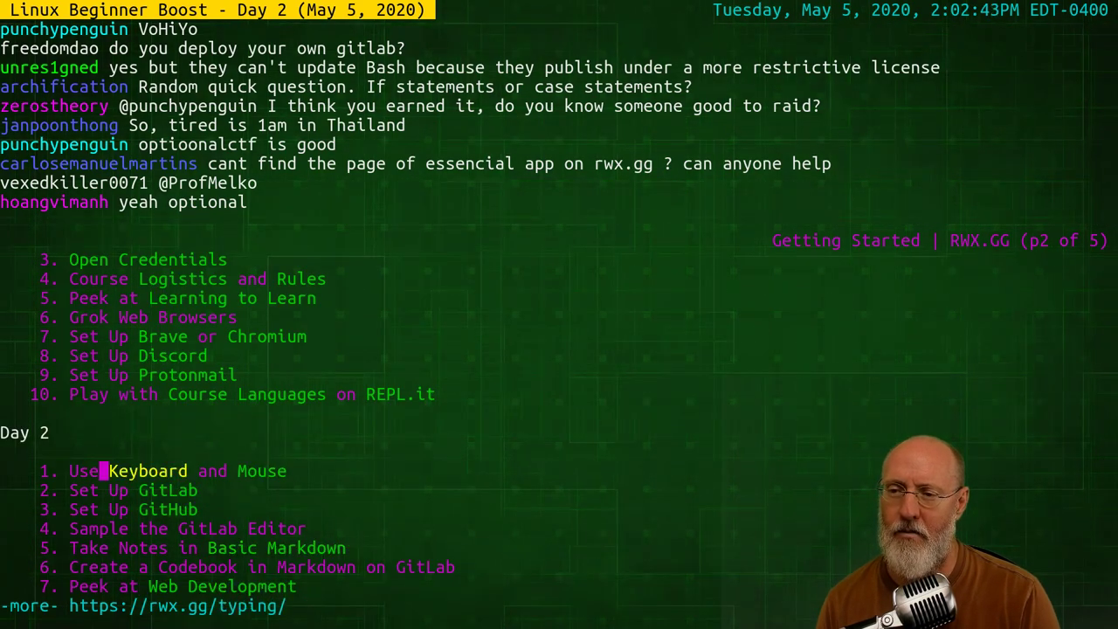
{"action": "key", "text": "Up"}
{"action": "key", "text": "super+2"}
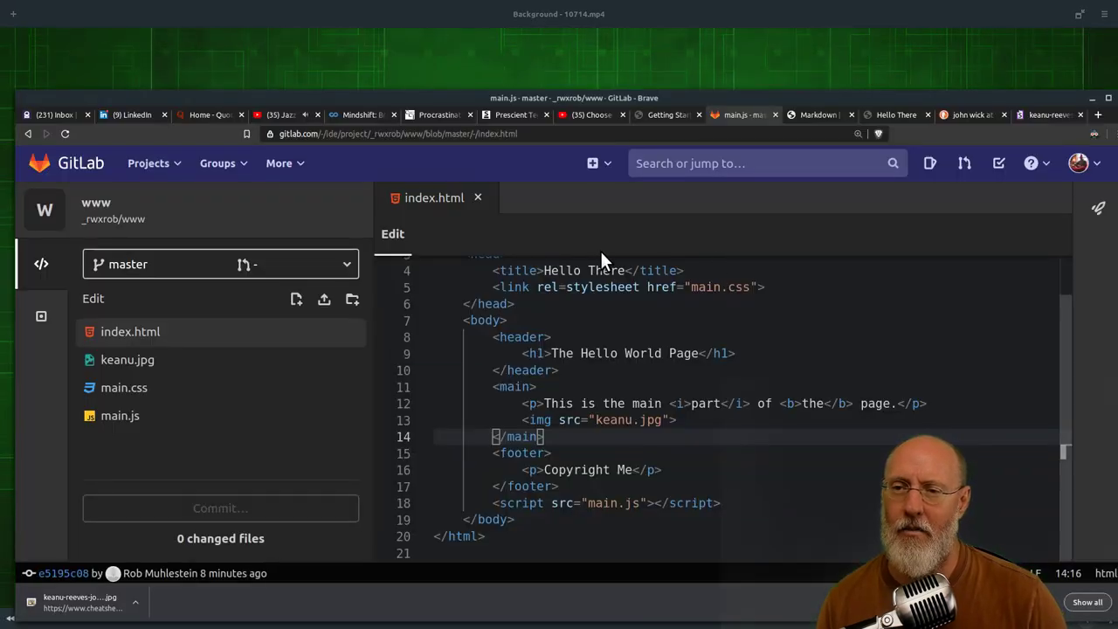
{"action": "key", "text": "alt+Tab"}
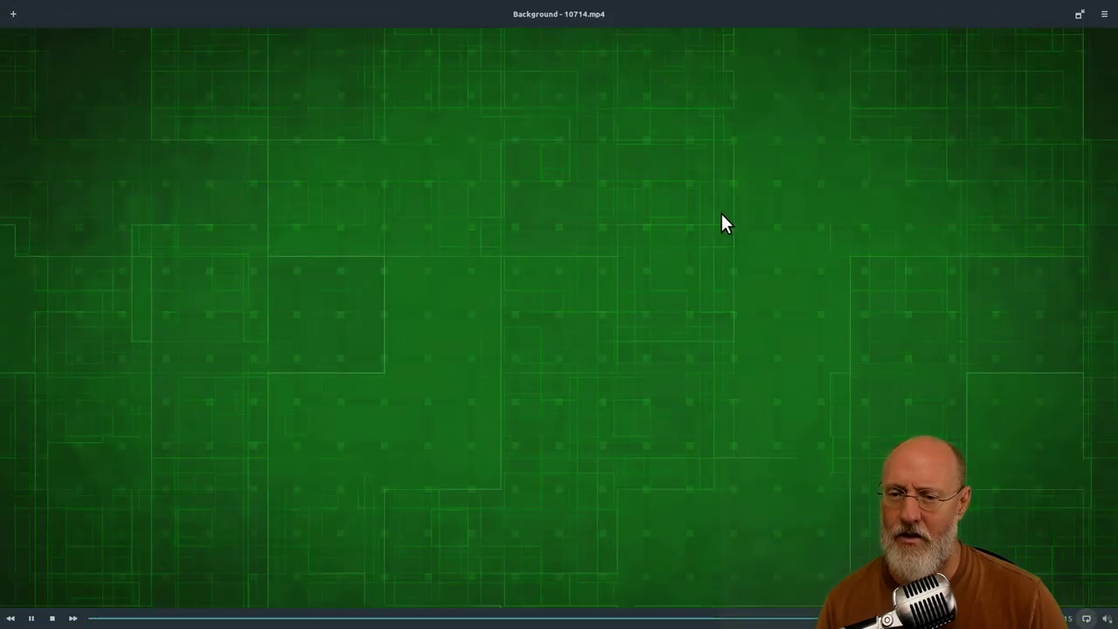
{"action": "key", "text": "alt+Tab"}
{"action": "key", "text": "Tab"}
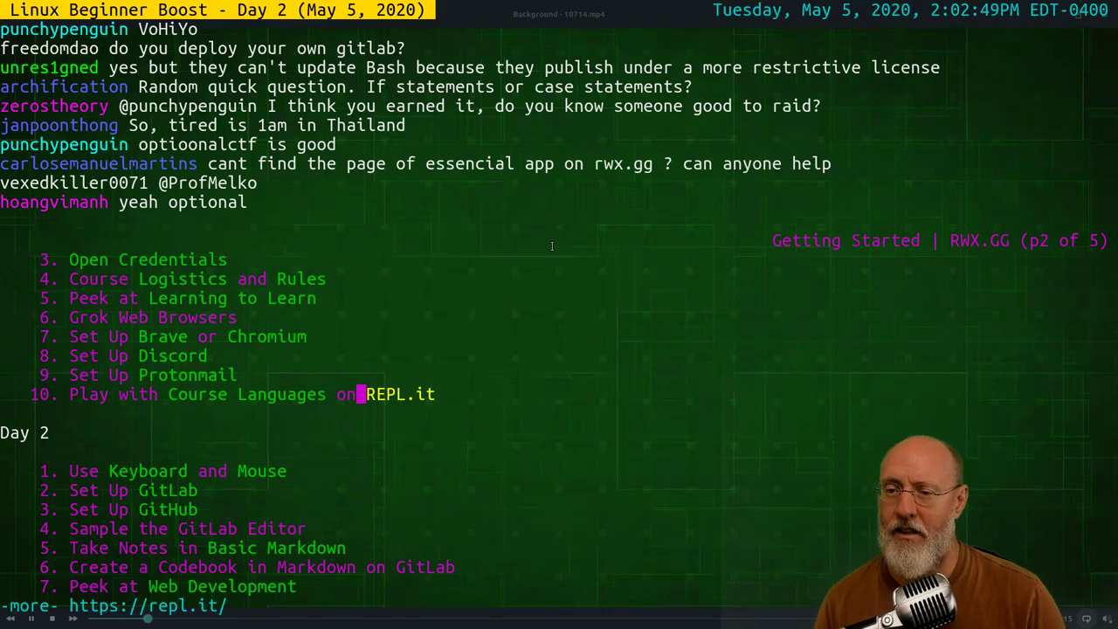
{"action": "key", "text": "Up"}
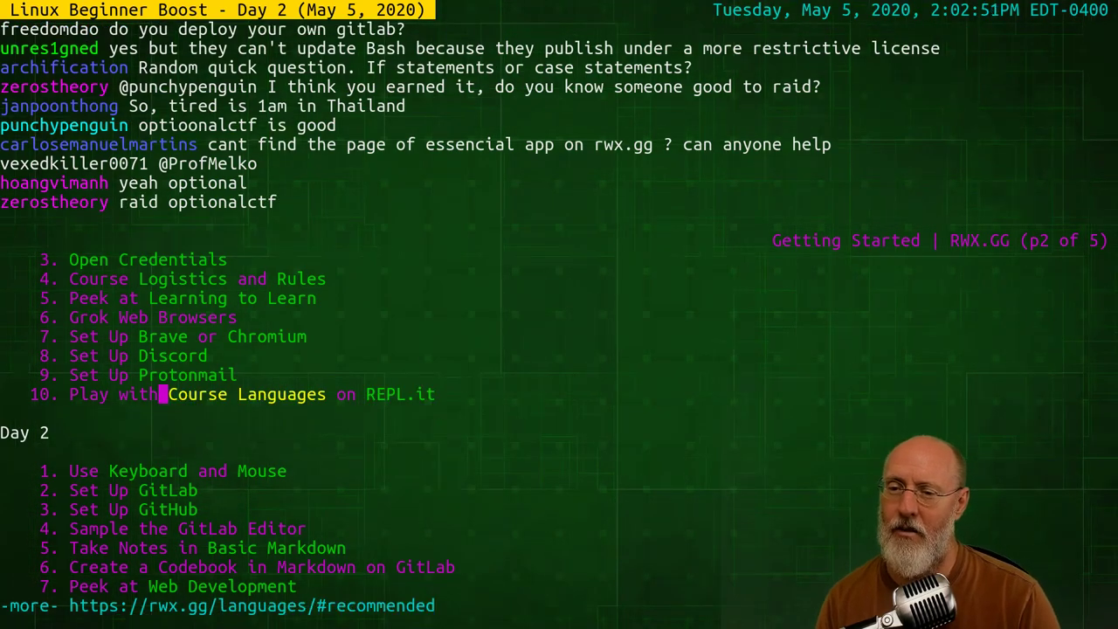
Edit the recalled lynx command to view rwx.gg/essentials, the Essential Services, Apps and Setup page
{"action": "key", "text": "q"}
{"action": "key", "text": "Up"}
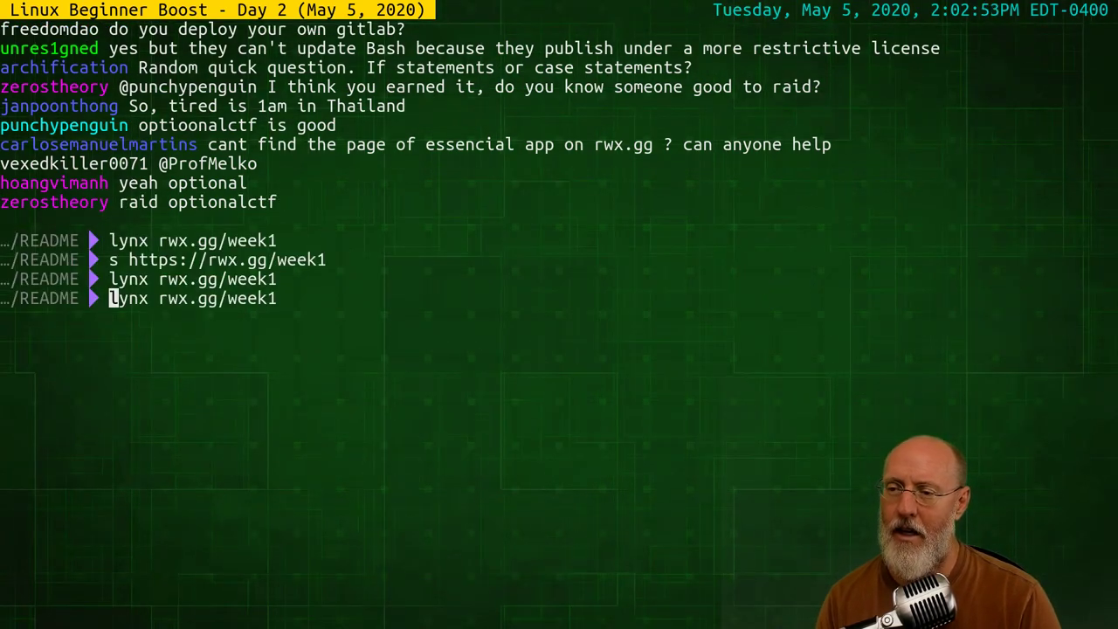
{"action": "key", "text": "Right"}
{"action": "key", "text": "Right"}
{"action": "key", "text": "Right"}
{"action": "key", "text": "Right"}
{"action": "key", "text": "Right"}
{"action": "key", "text": "Right"}
{"action": "key", "text": "Right"}
{"action": "key", "text": "Right"}
{"action": "key", "text": "Right"}
{"action": "key", "text": "Right"}
{"action": "key", "text": "Right"}
{"action": "key", "text": "Right"}
{"action": "type", "text": "essential"}
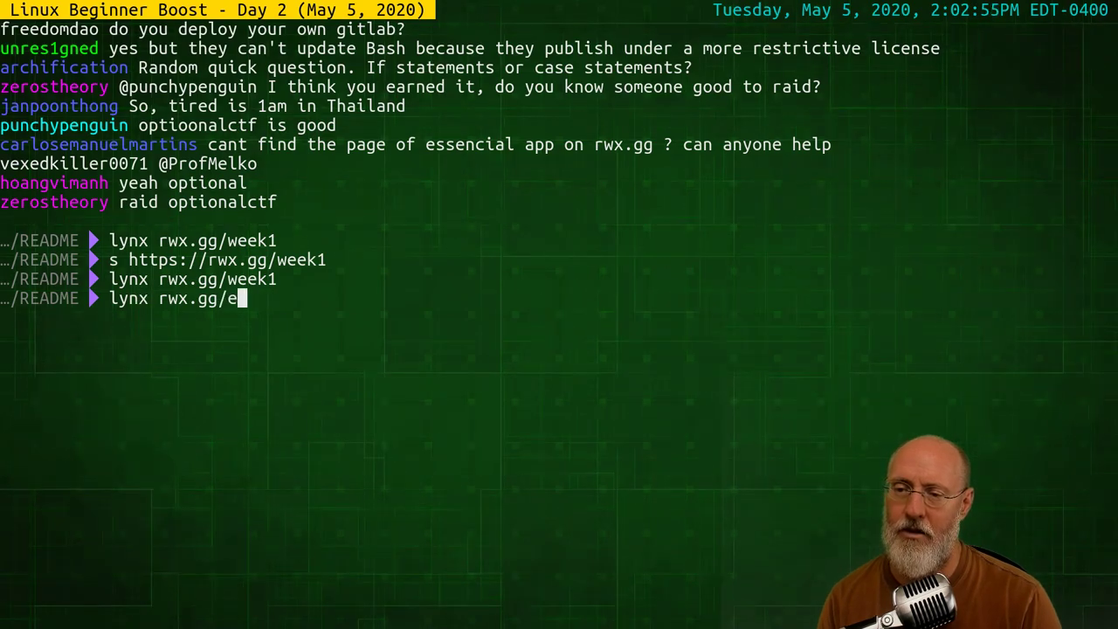
{"action": "key", "text": "Return"}
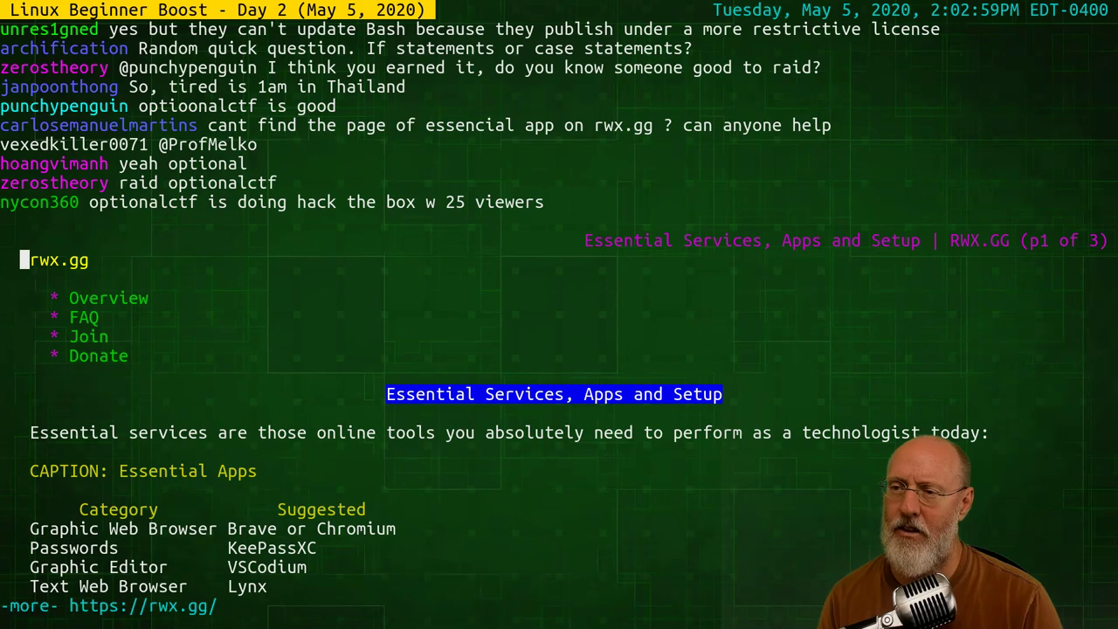
{"action": "key", "text": "q"}
{"action": "key", "text": "Escape"}
{"action": "key", "text": "k"}
{"action": "key", "text": "x"}
{"action": "key", "text": "x"}
{"action": "key", "text": "x"}
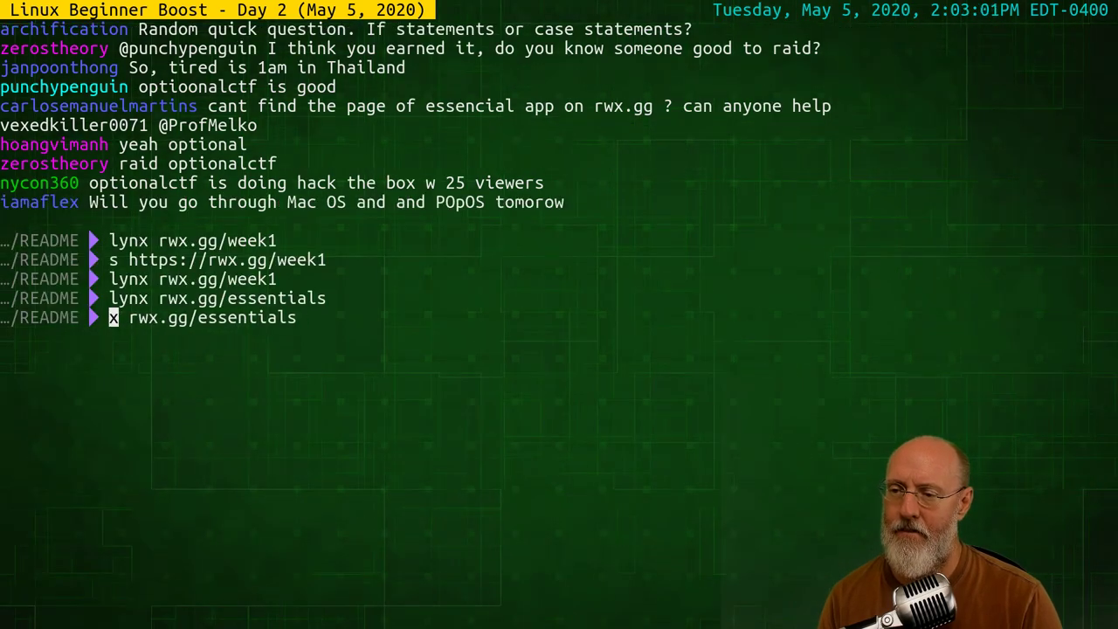
{"action": "type", "text": "rswi https"}
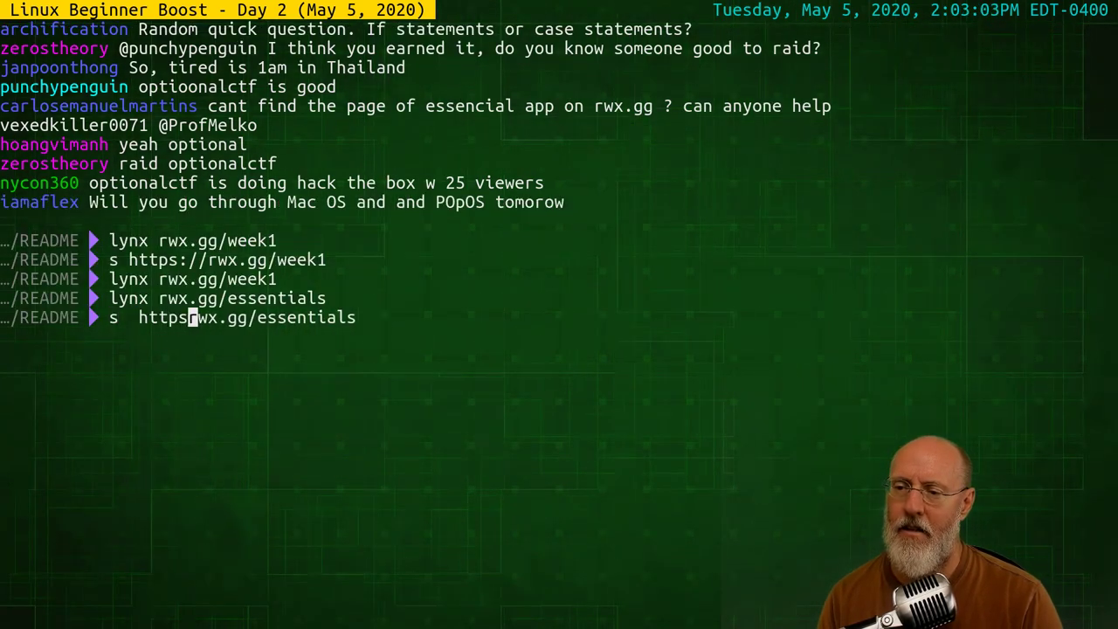
{"action": "type", "text": "://"}
{"action": "key", "text": "Return"}
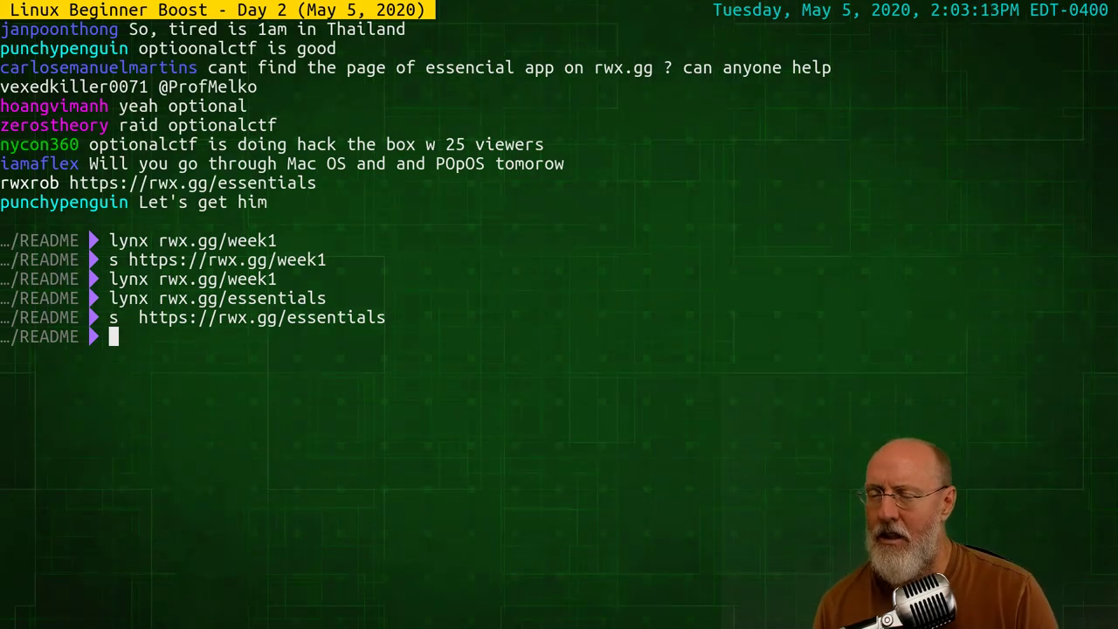
{"action": "type", "text": "raid"}
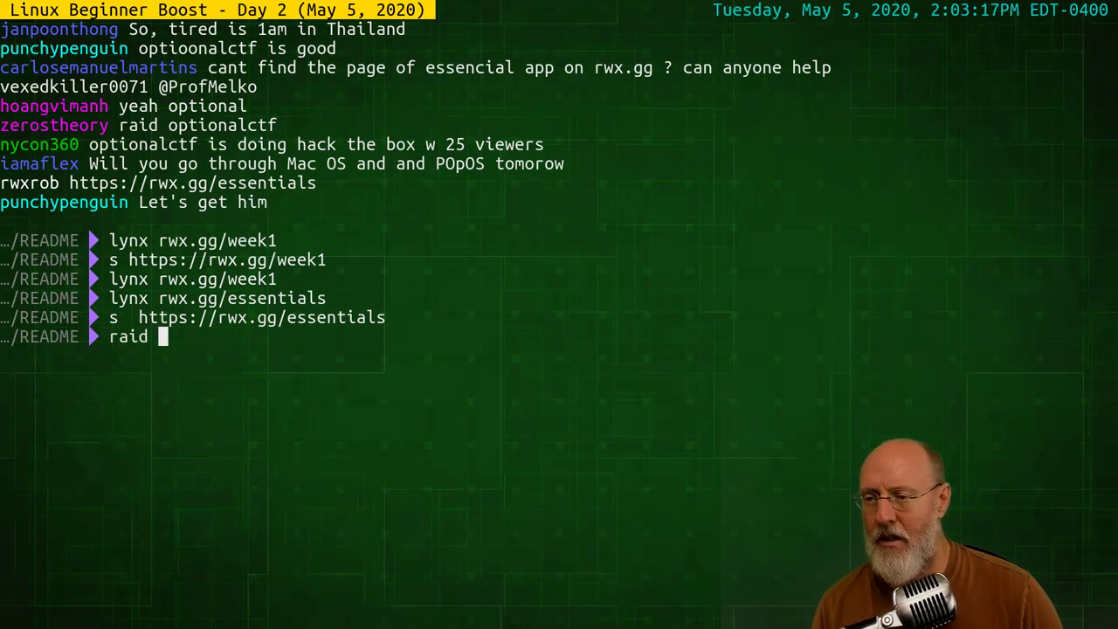
Raid the optionalctf channel suggested in chat, then type 'twitch stop' at the prompt
{"action": "double_click", "coordinate": [242, 125]}
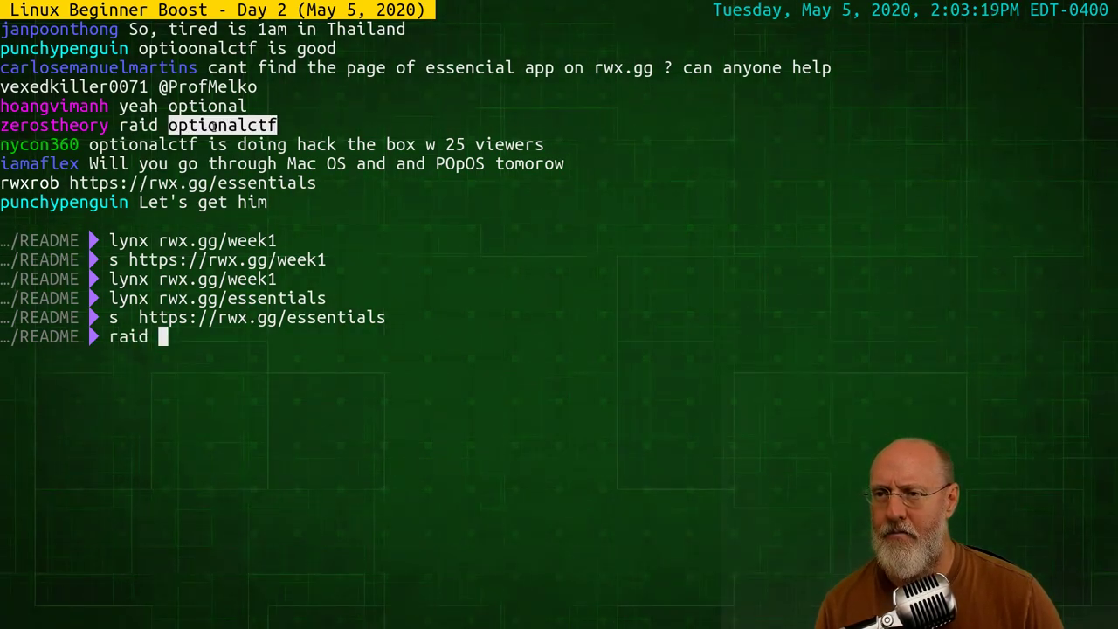
{"action": "middle_click", "coordinate": [422, 348]}
{"action": "key", "text": "Return"}
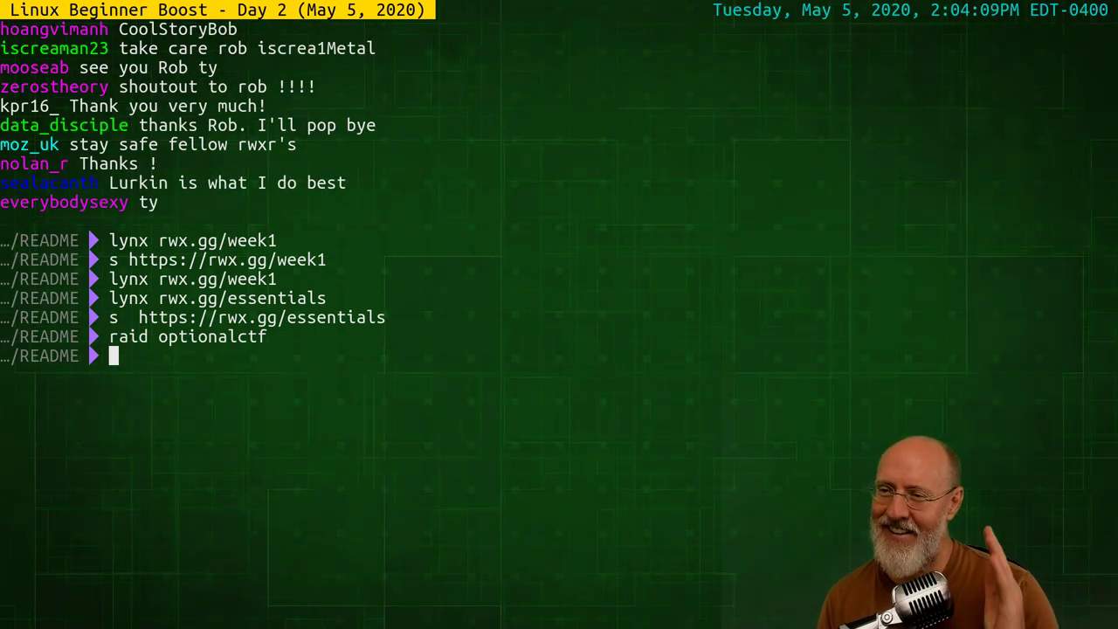
{"action": "type", "text": "twitch stop"}
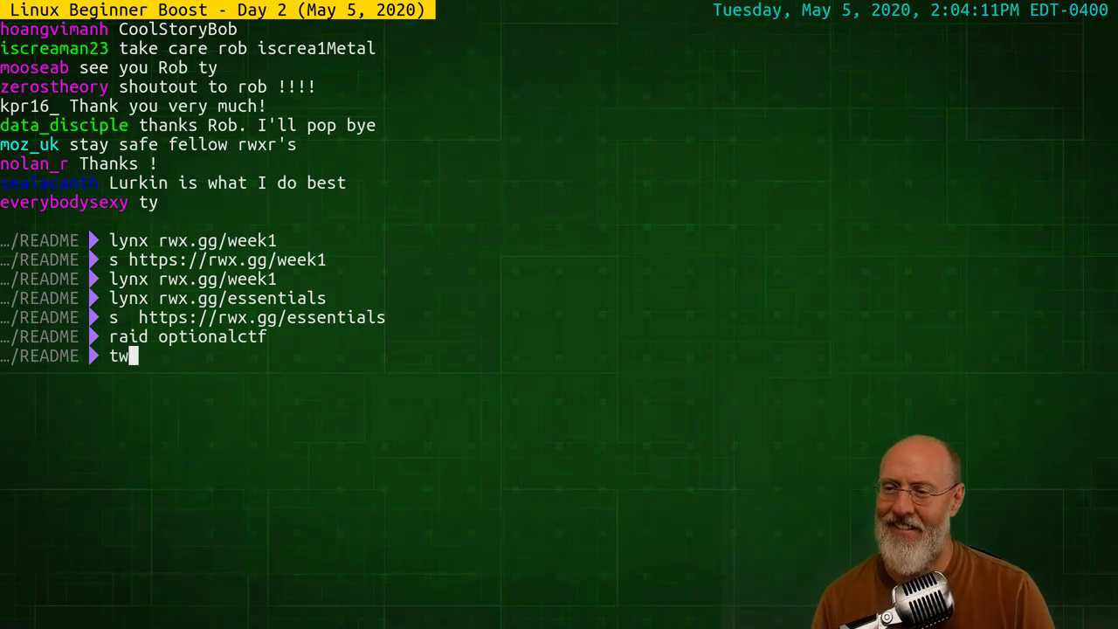